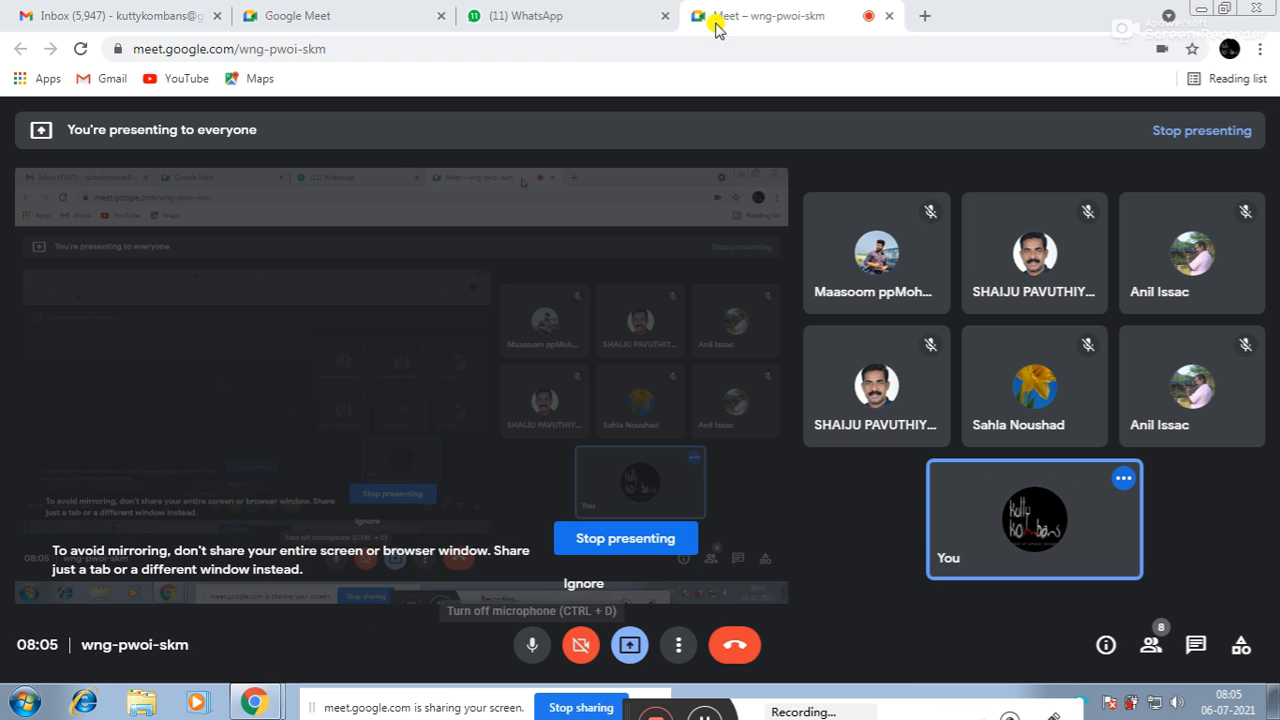
Minimise the browser window and launch Adobe Photoshop 2020
click(1203, 7)
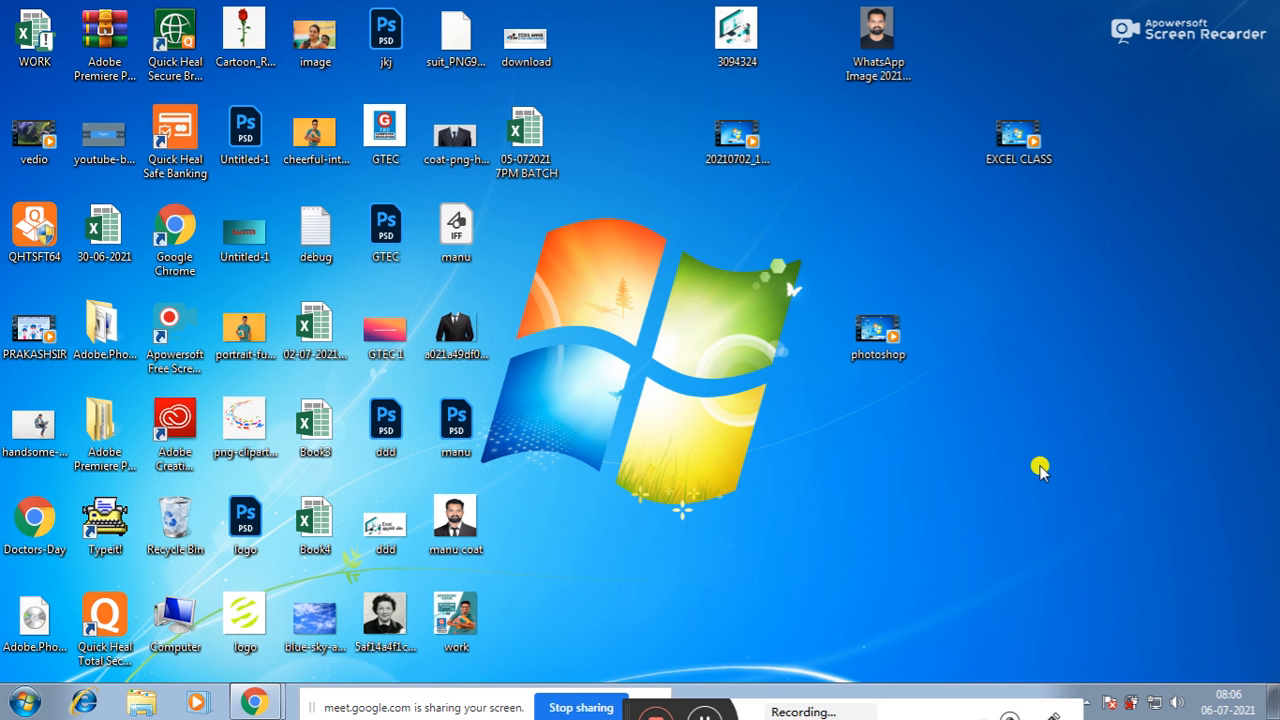
click(314, 708)
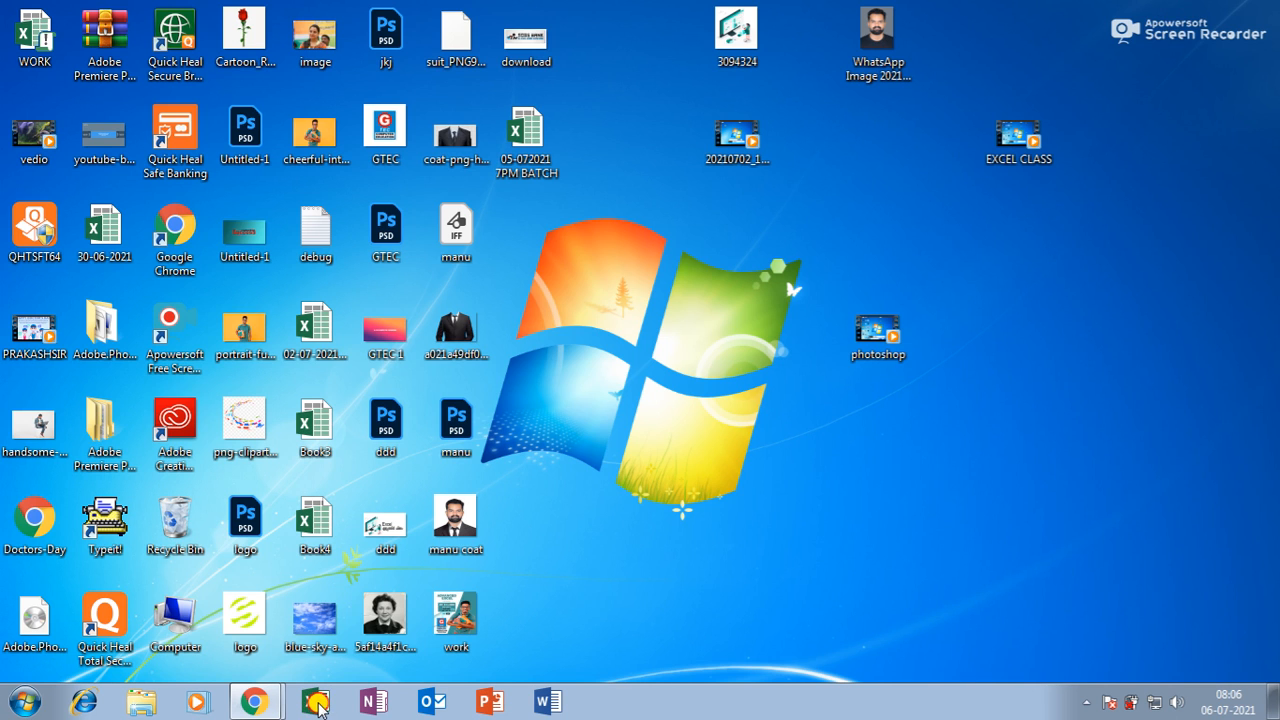
click(1085, 703)
click(1085, 703)
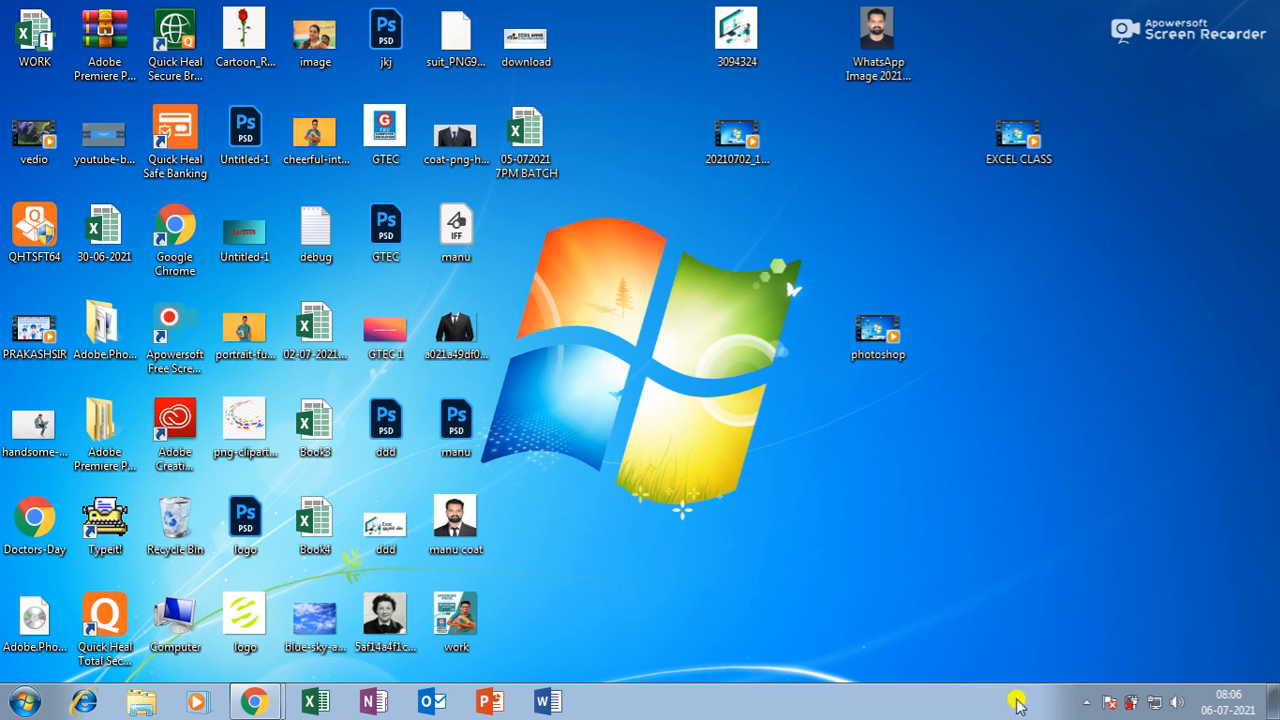
click(25, 702)
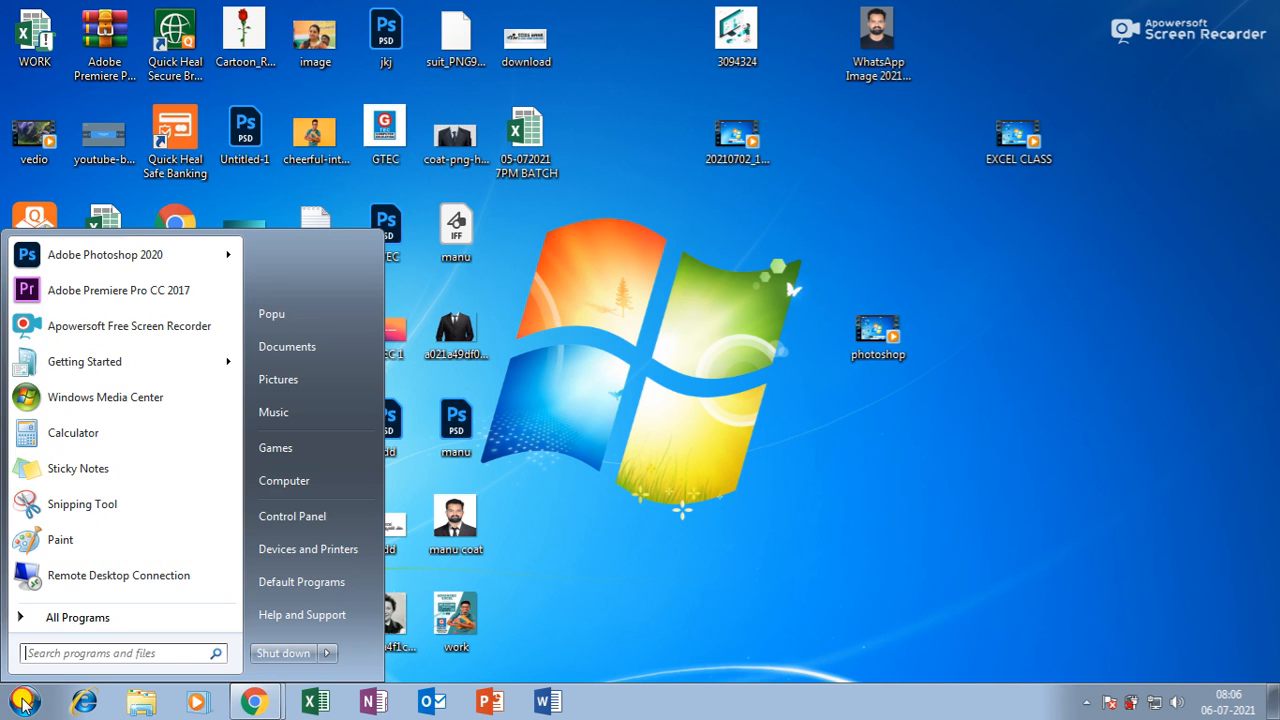
click(70, 258)
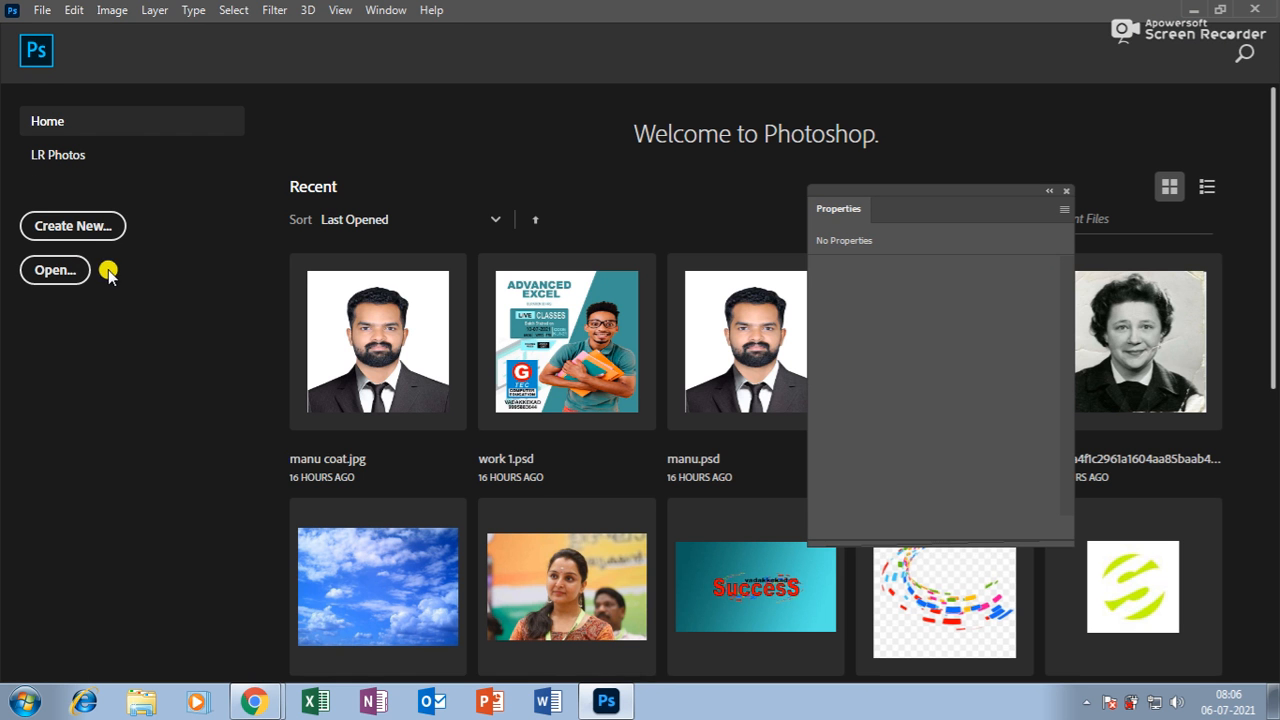
Reset the Essentials workspace to its default layout
click(386, 10)
mouse_move(455, 46)
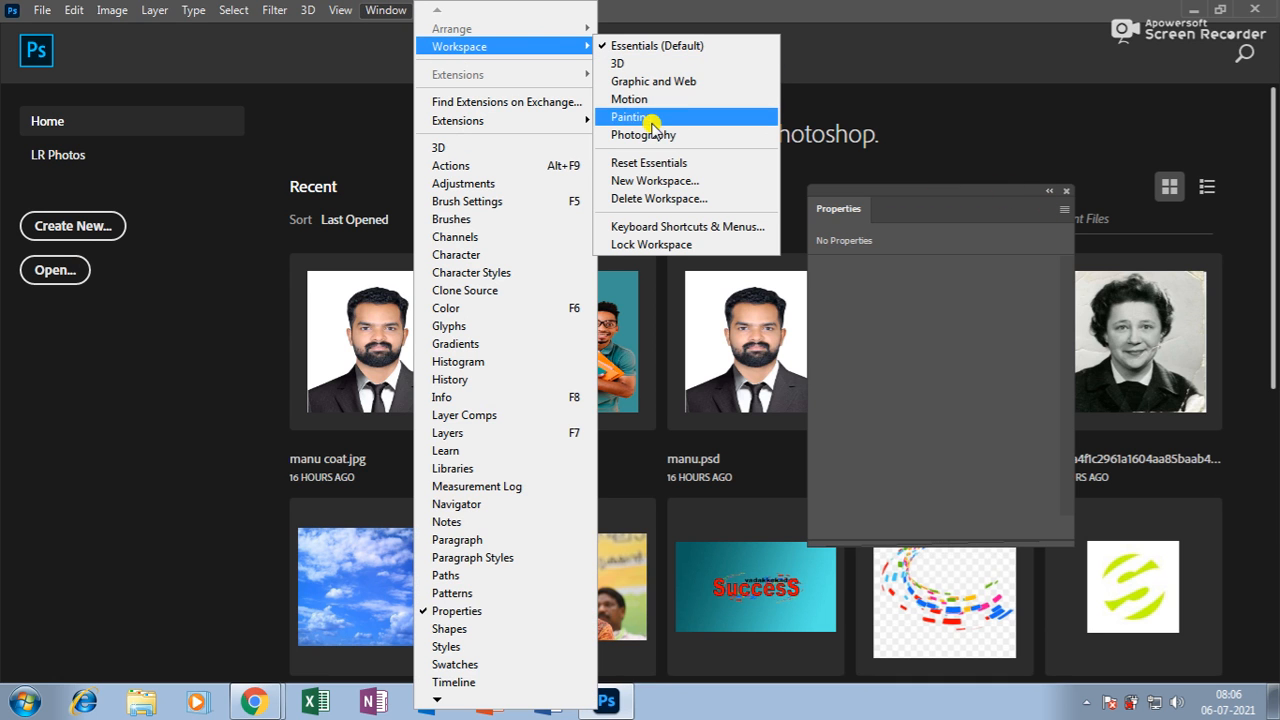
click(658, 167)
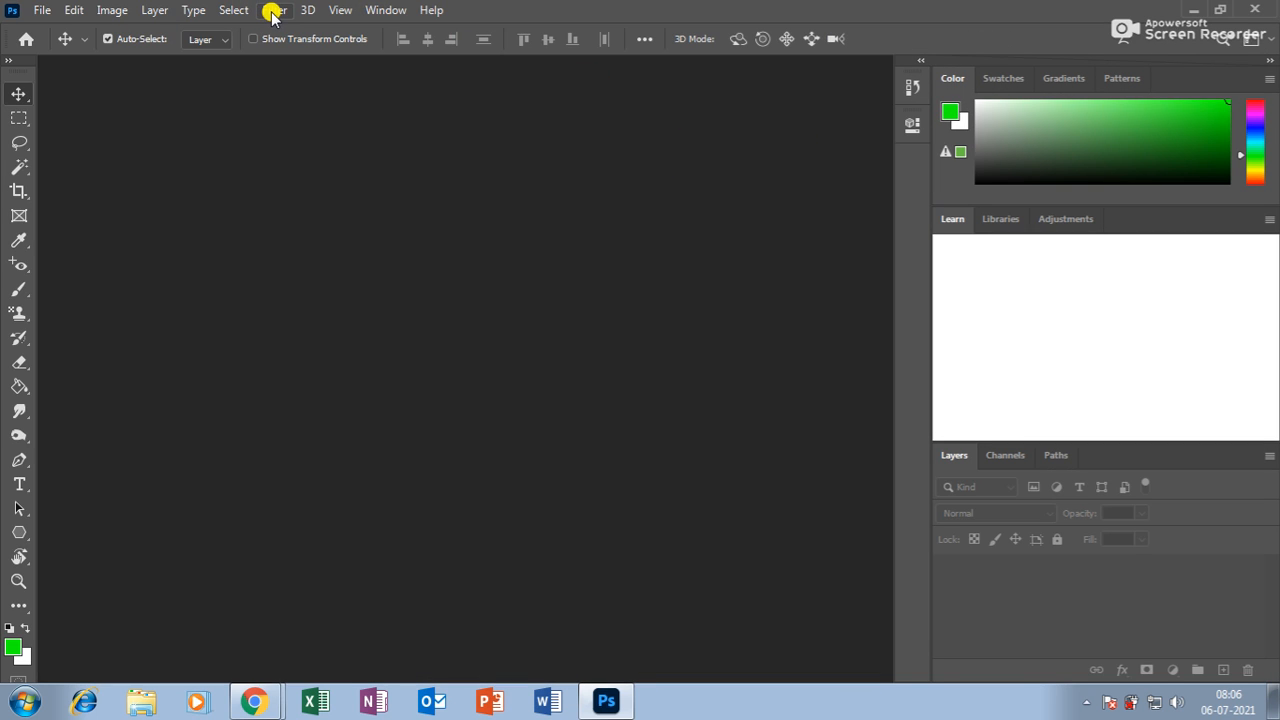
Create a new document from the 1280 x 800 px web preset at 72 ppi
click(43, 12)
click(62, 32)
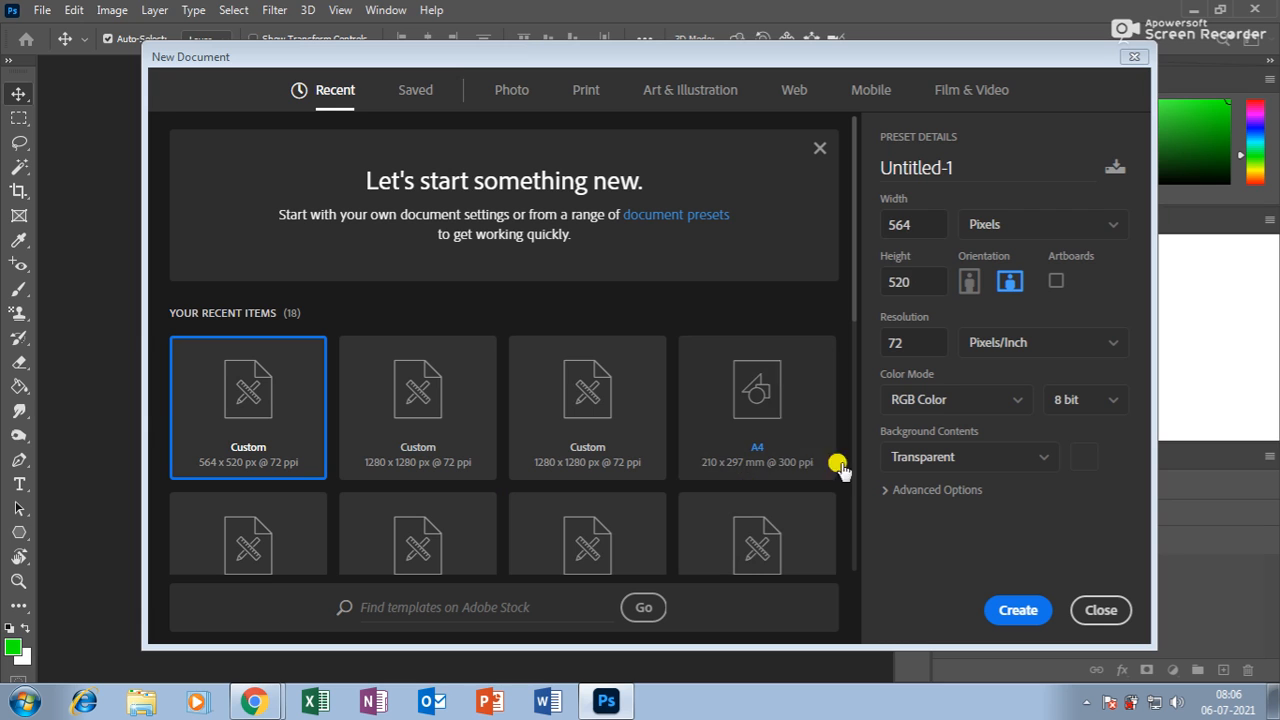
click(793, 90)
click(265, 415)
click(1016, 608)
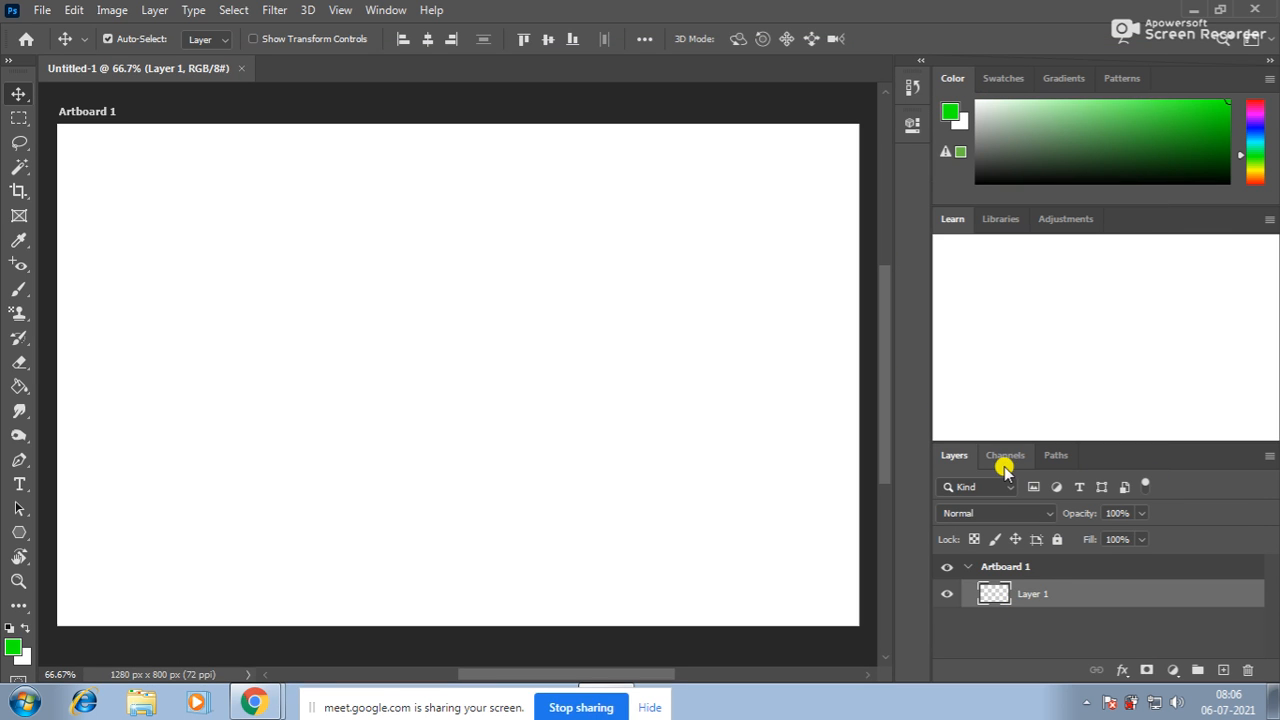
Open the cheerful-international-student JPEG image from the Desktop
click(42, 10)
click(60, 48)
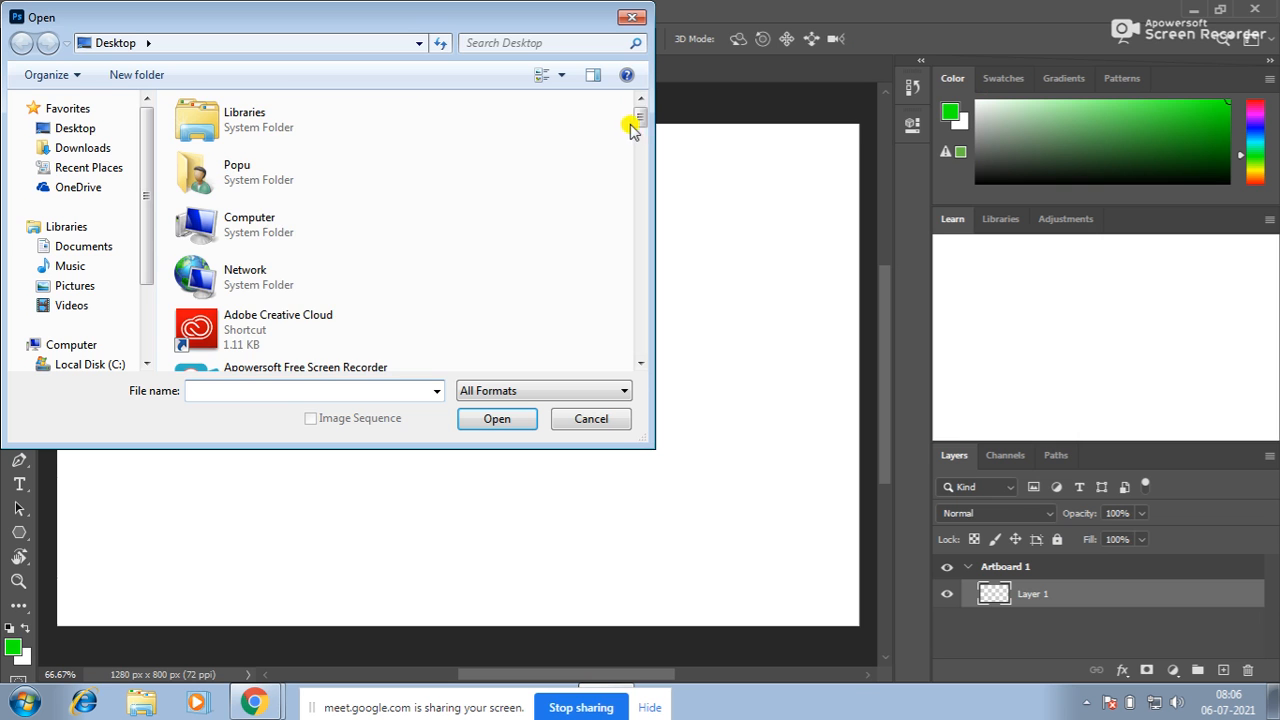
scroll(638, 150, down, 5)
drag(636, 178, 637, 220)
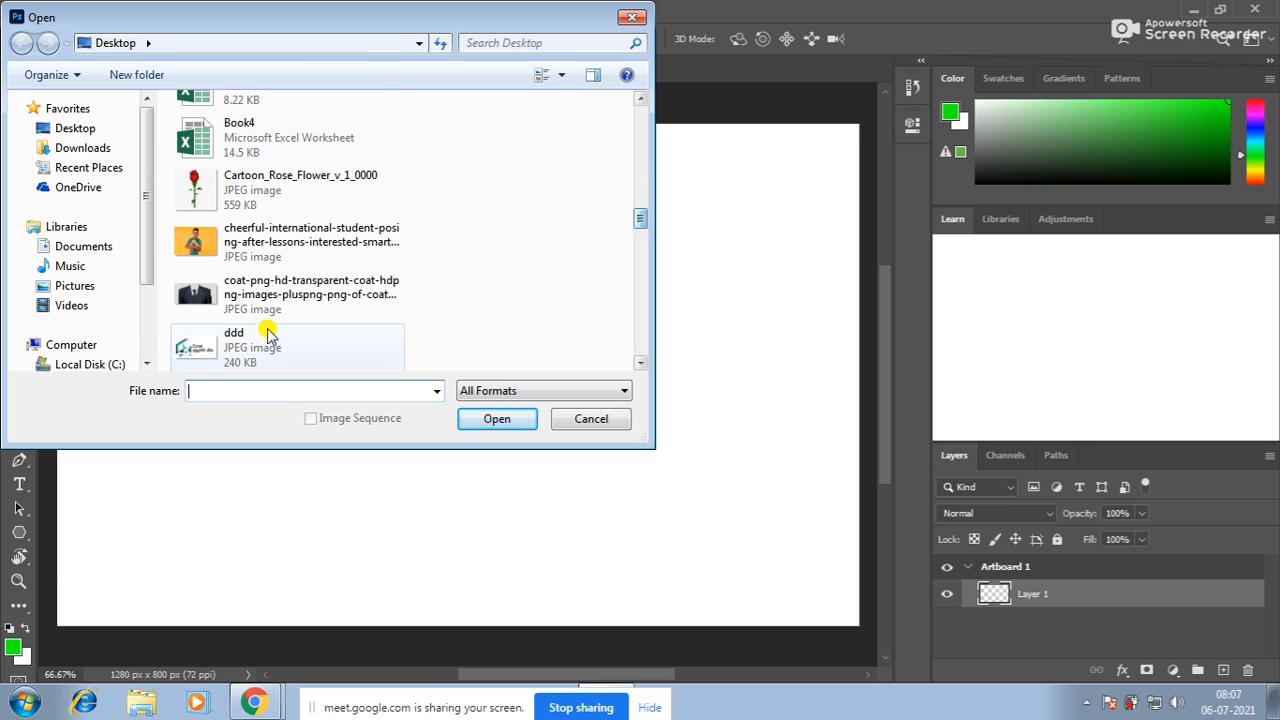
click(223, 249)
click(497, 420)
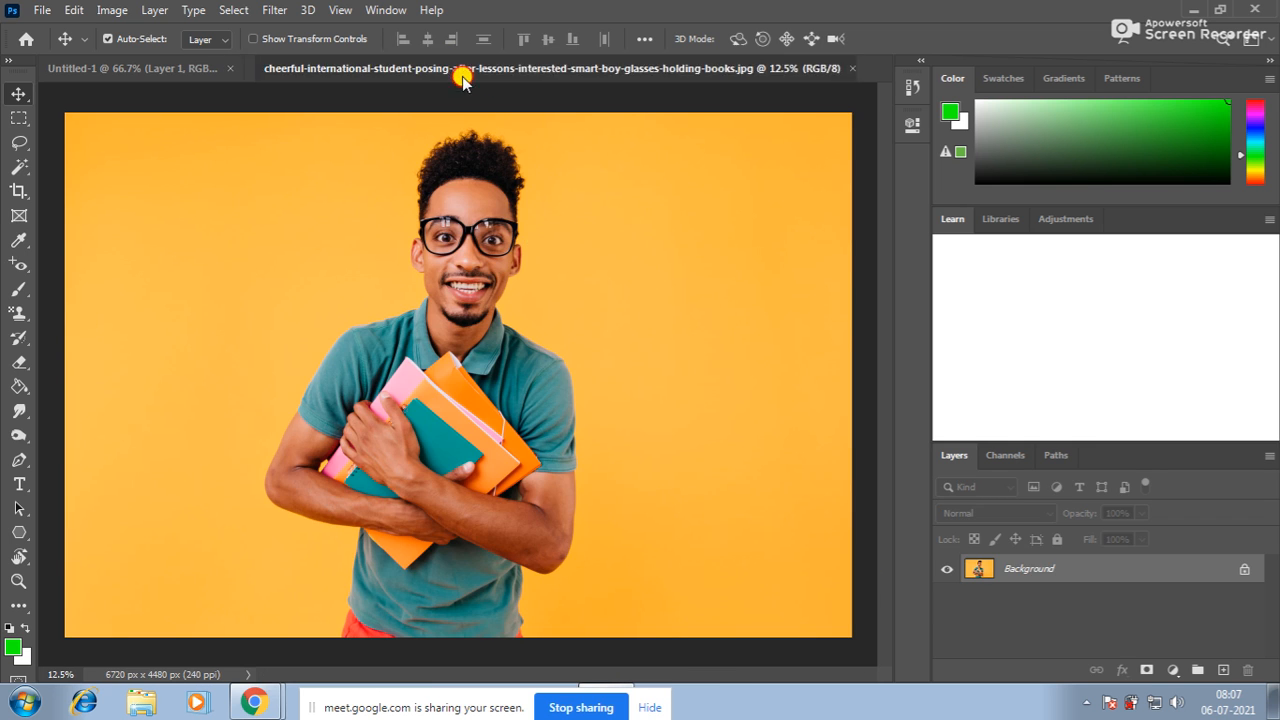
Float the student photo's window, copy the photo onto Artboard 1 of Untitled-1, and close the source image
drag(463, 78, 520, 205)
drag(375, 250, 294, 290)
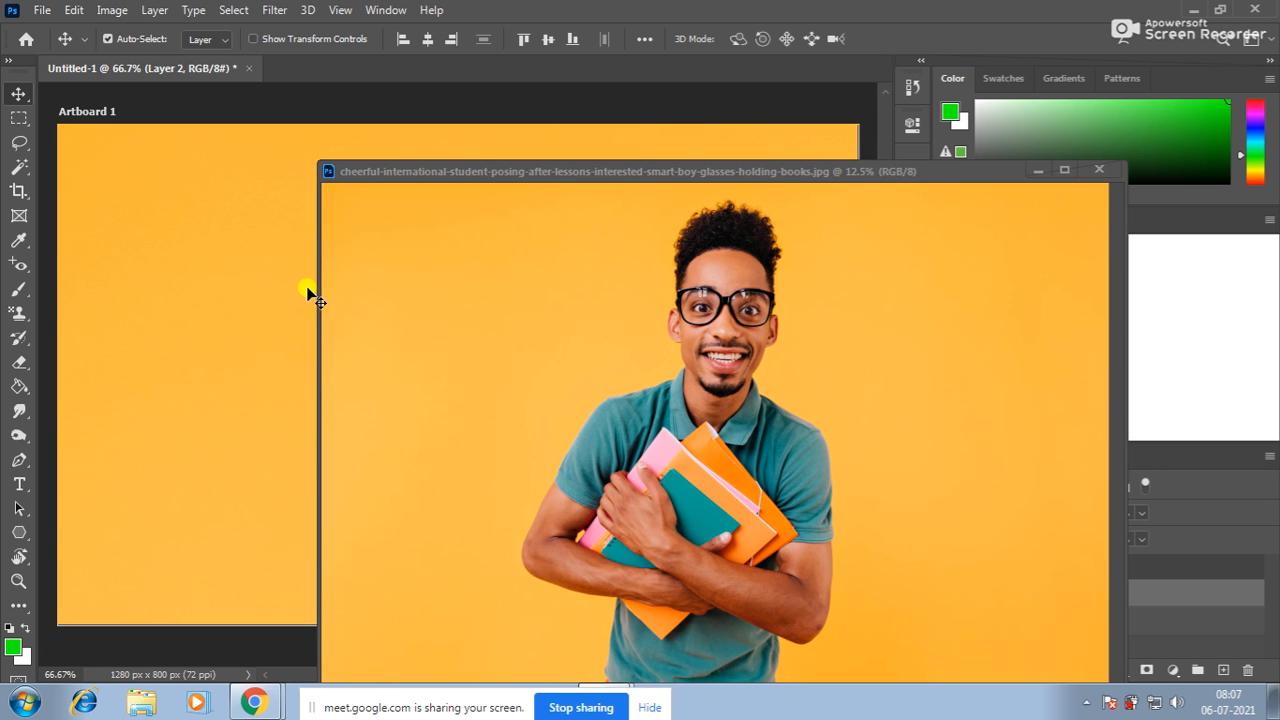
click(1099, 170)
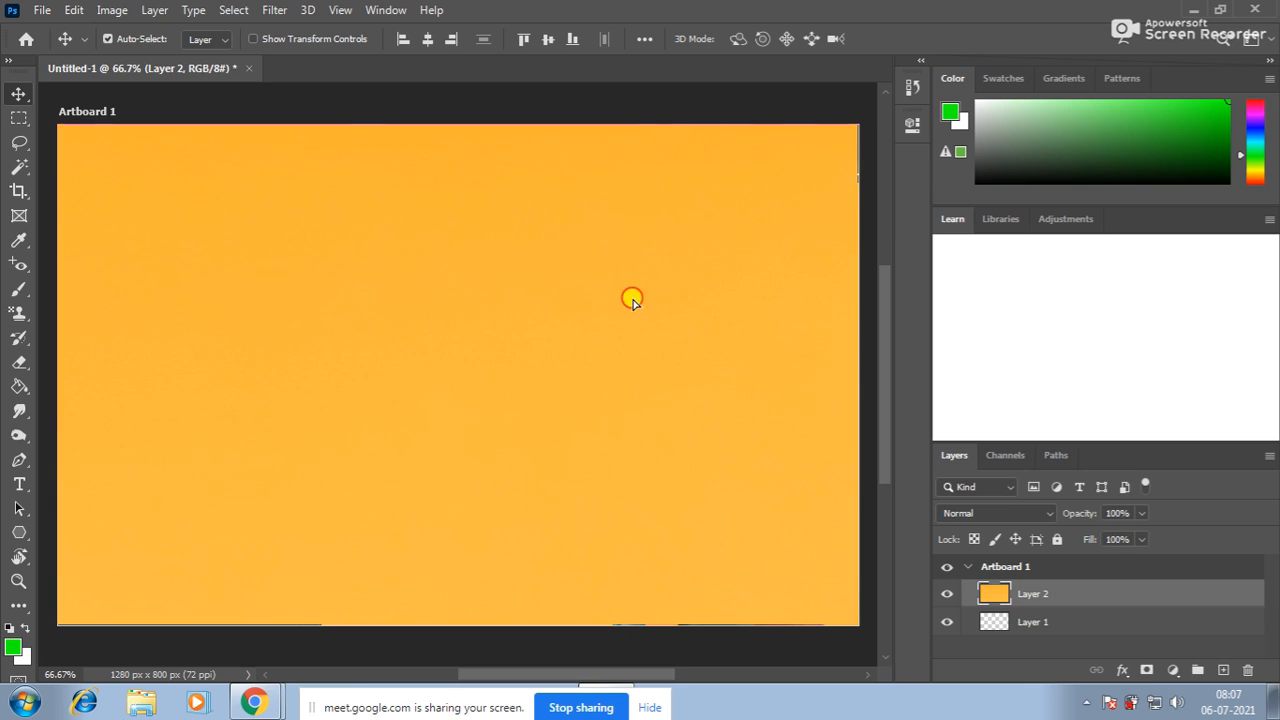
Scale the student photo on Layer 2 down to about 15.25% and place it near the centre of the artboard
drag(631, 297, 453, 367)
key(ctrl+minus)
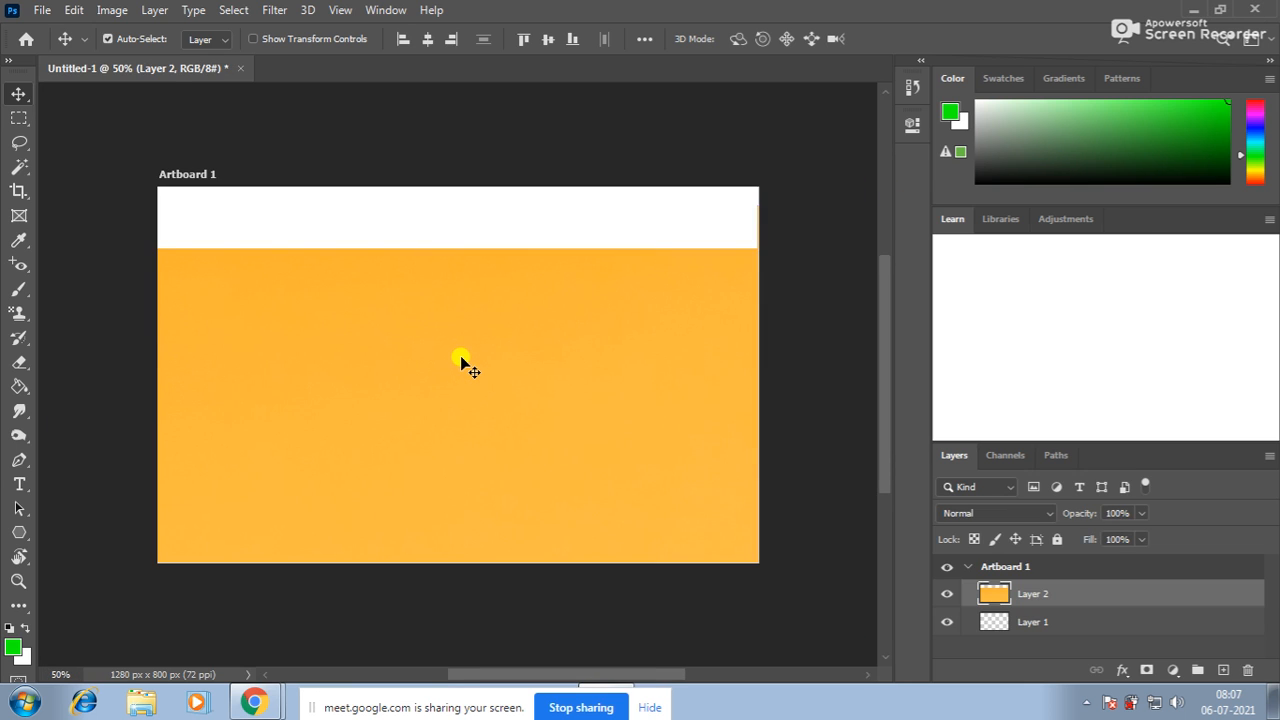
key(ctrl+t)
key(ctrl+minus)
key(ctrl+minus)
key(ctrl+minus)
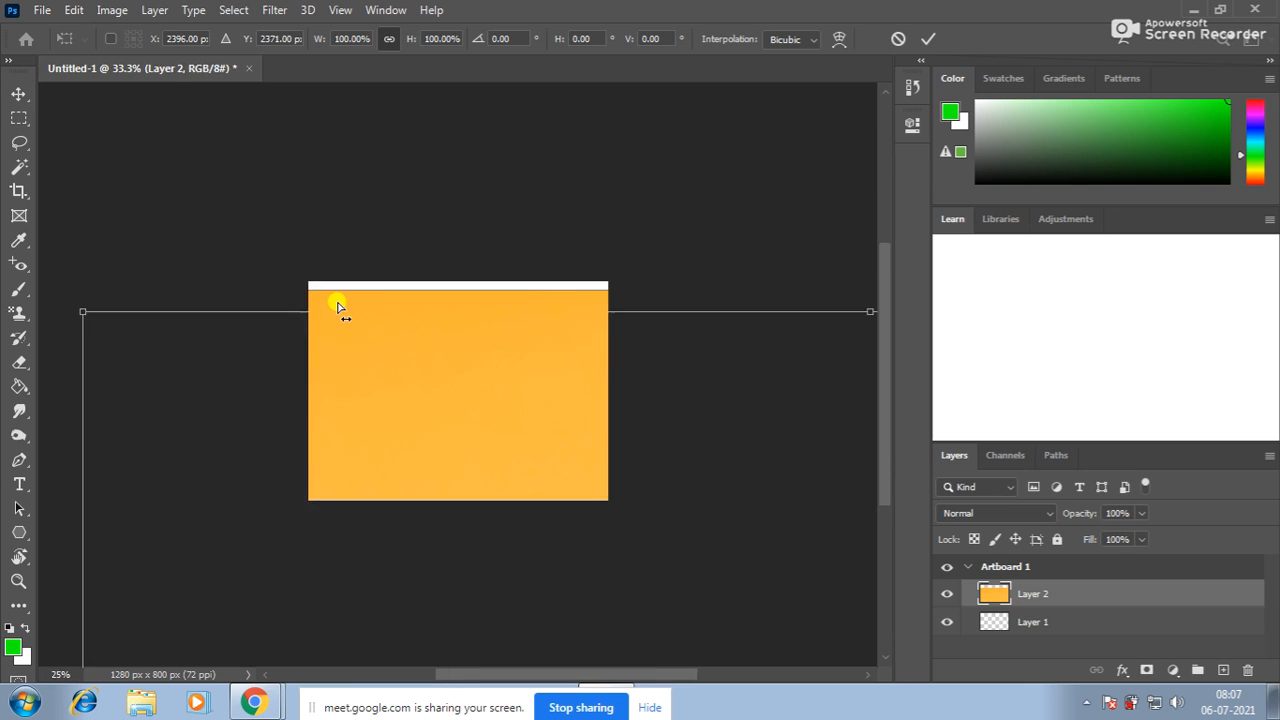
drag(203, 329, 447, 367)
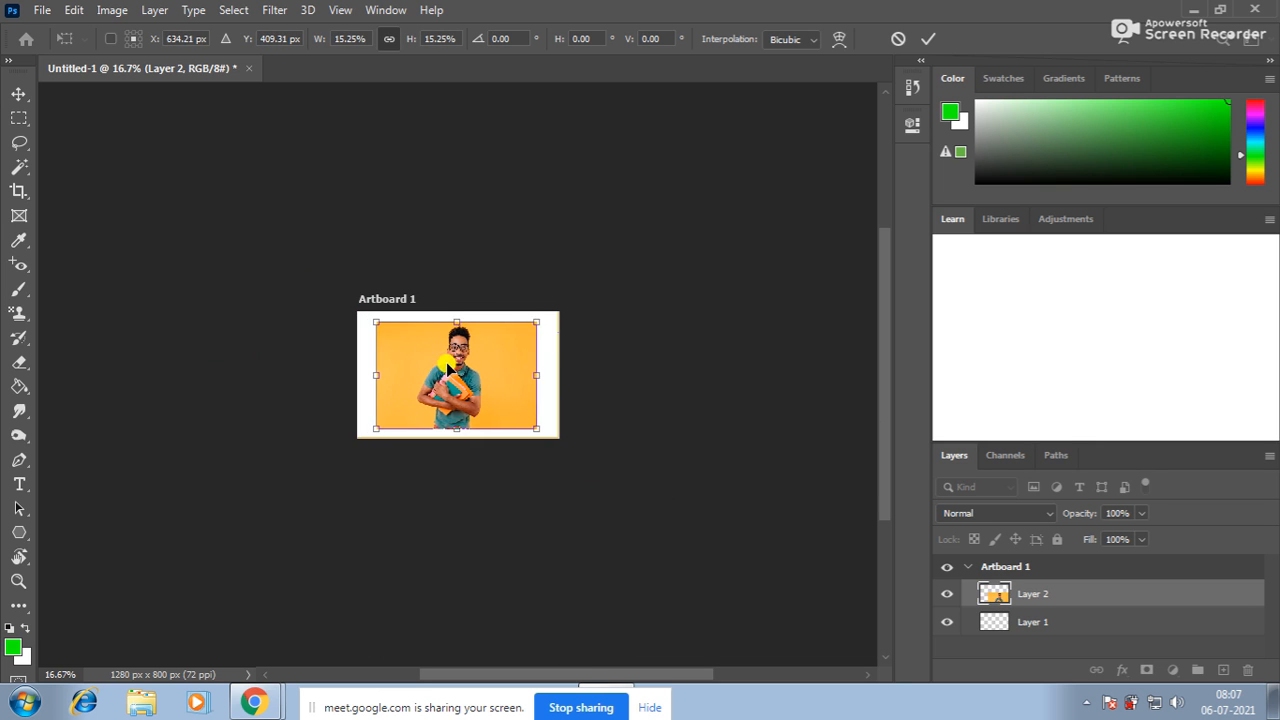
key(ctrl+plus)
key(ctrl+plus)
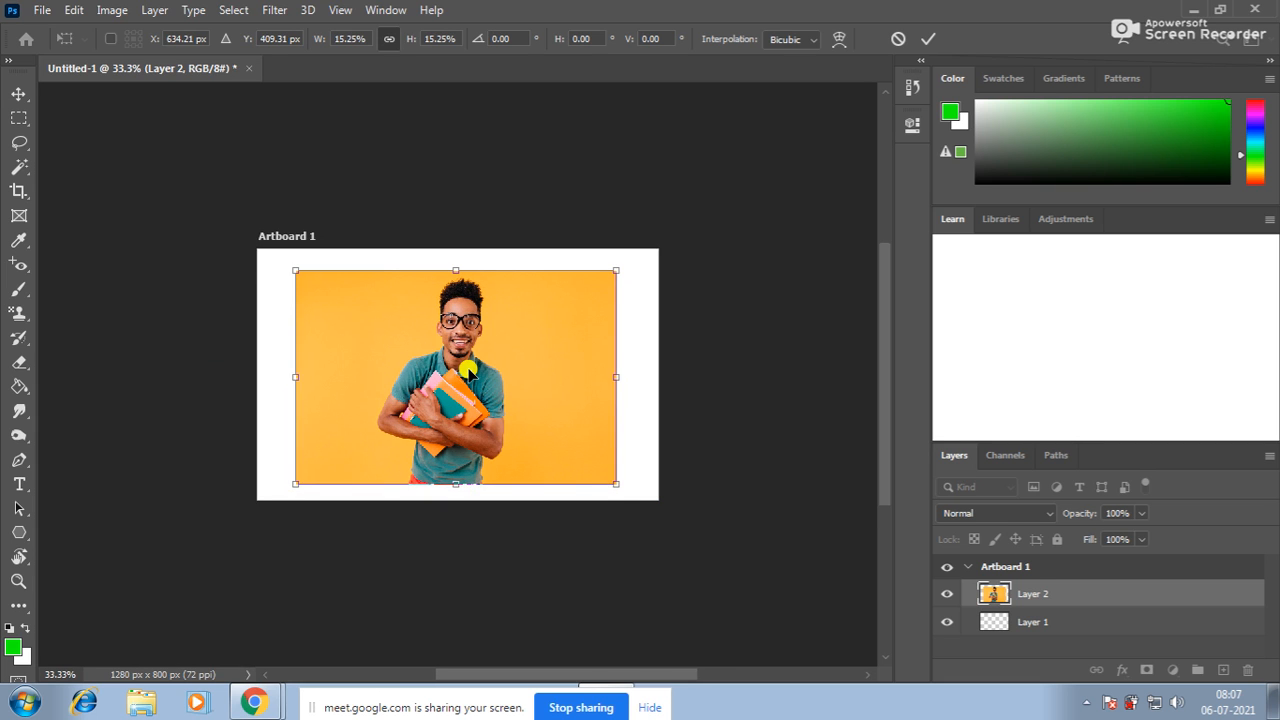
key(Return)
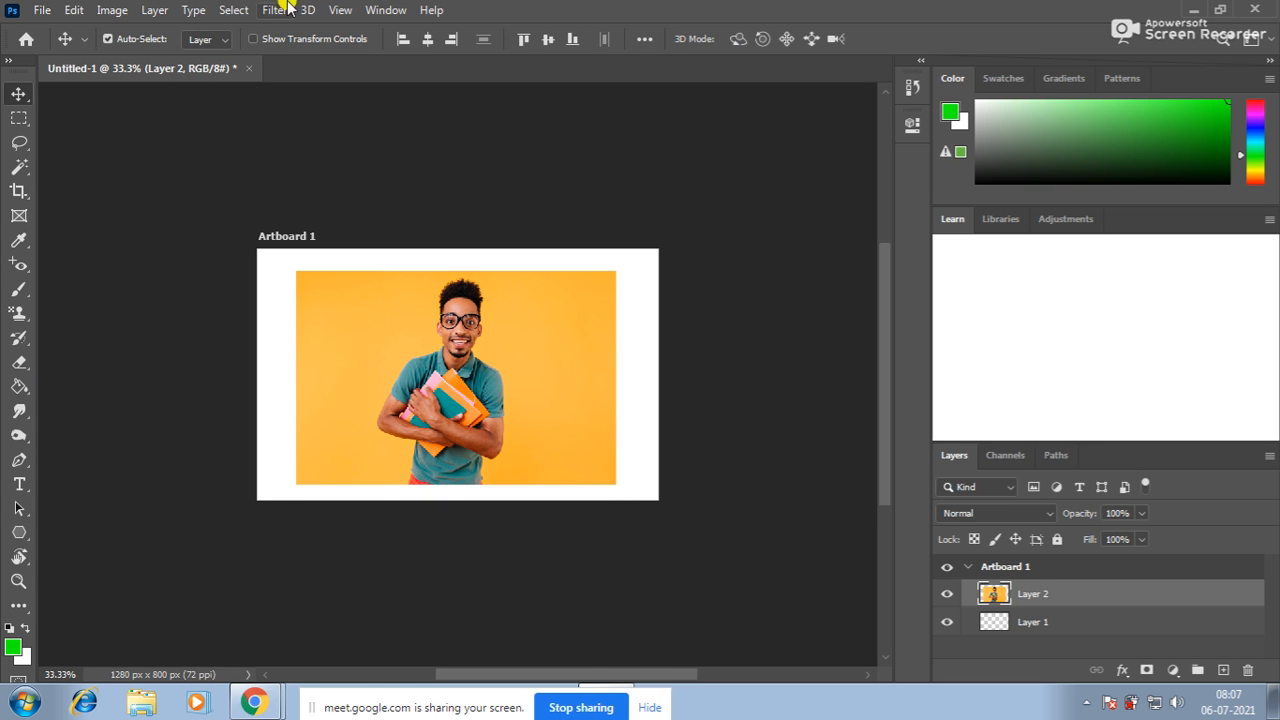
click(278, 10)
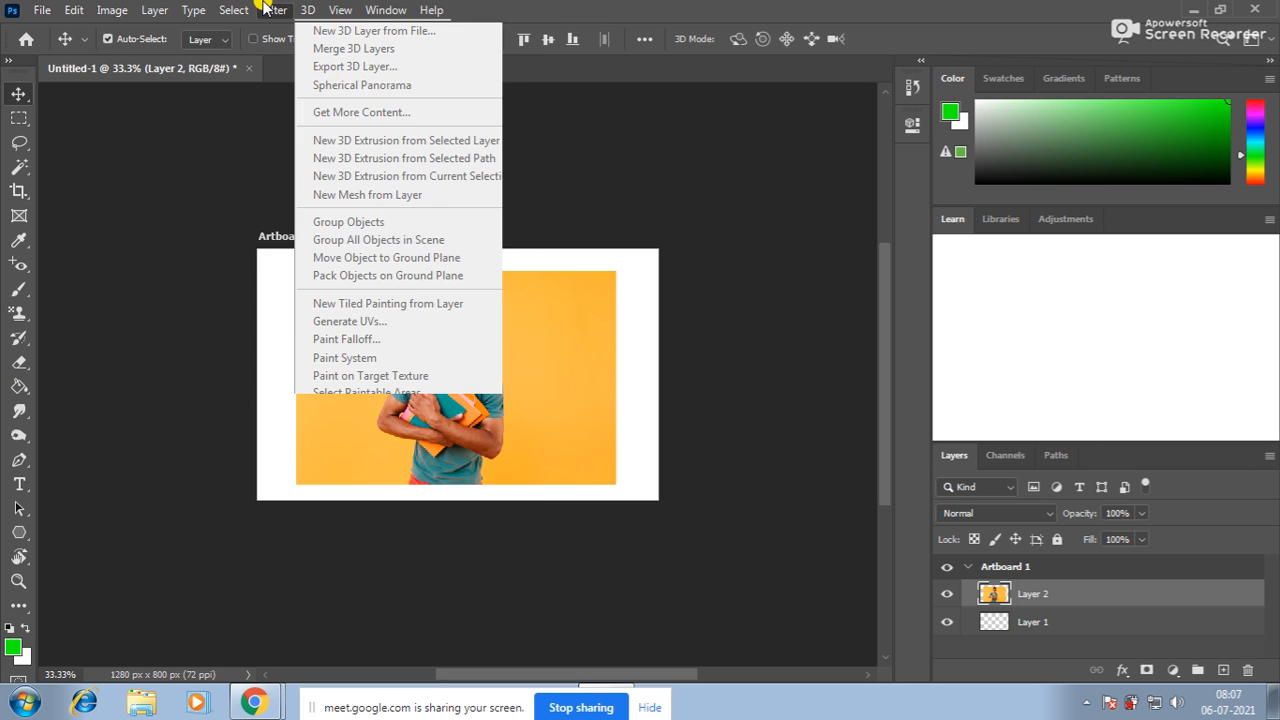
mouse_move(305, 226)
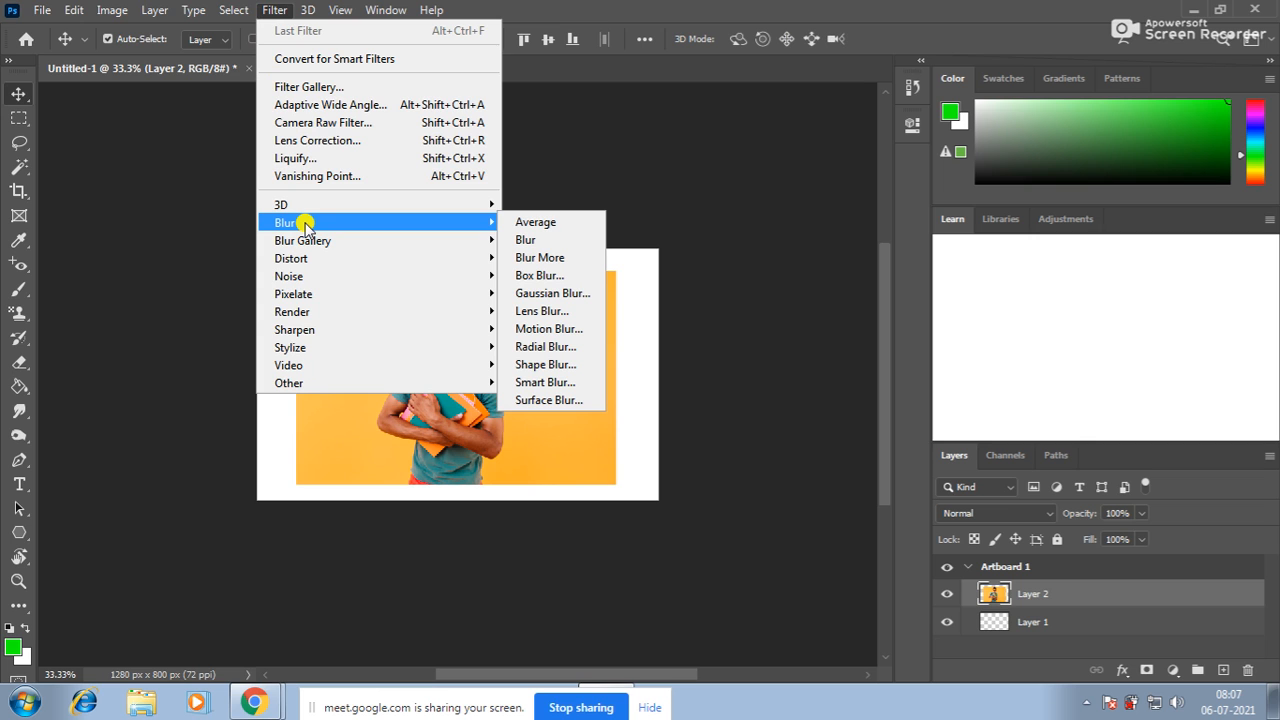
click(420, 443)
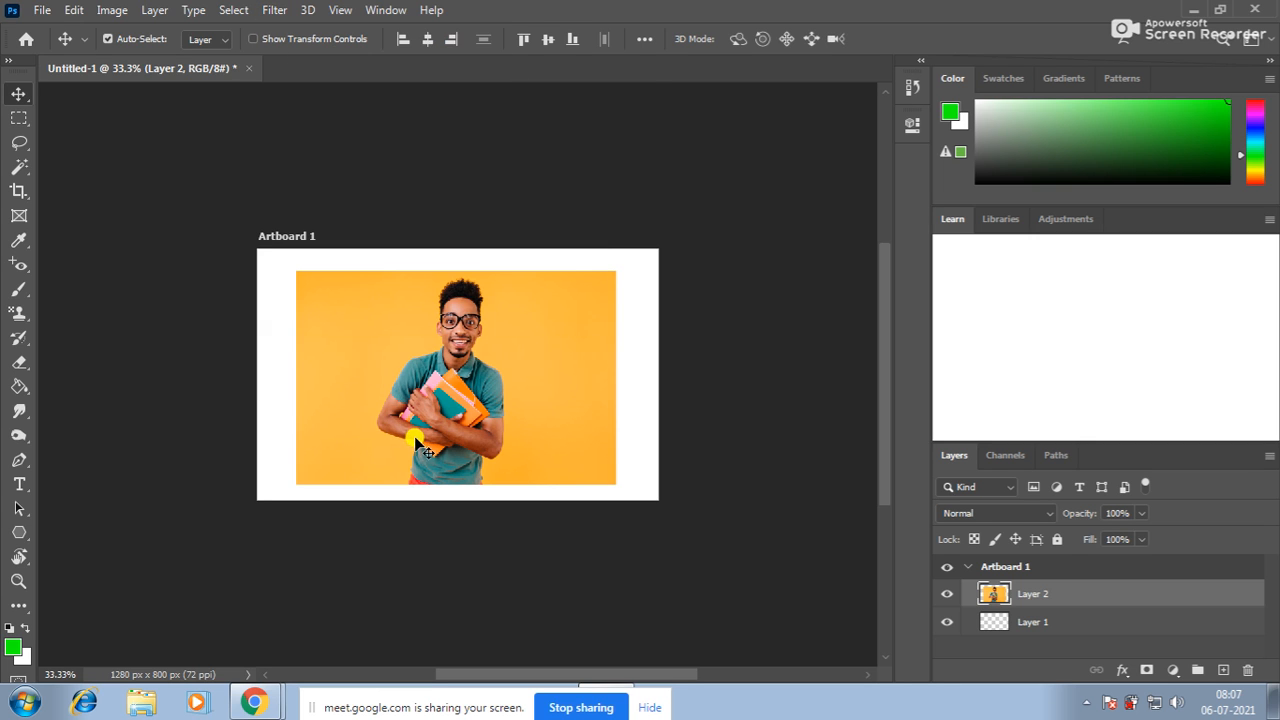
Apply the basic Blur filter to the student photo on Layer 2
click(18, 580)
click(441, 324)
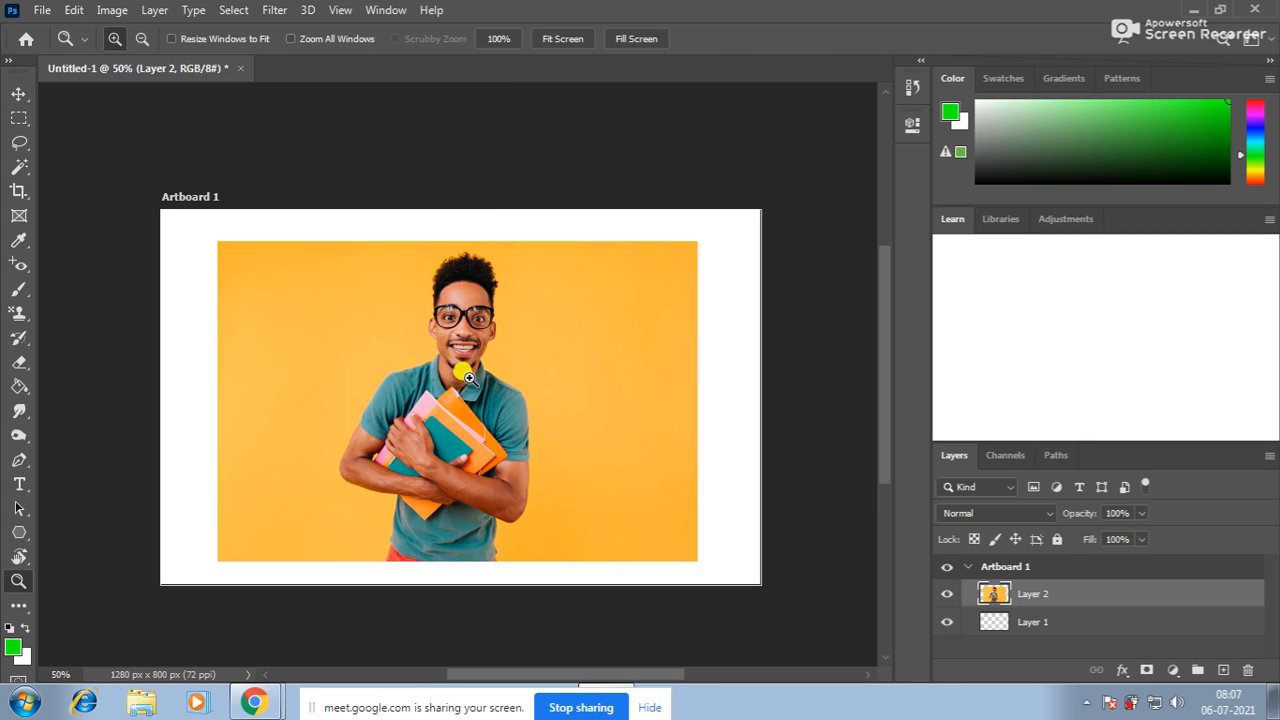
click(17, 96)
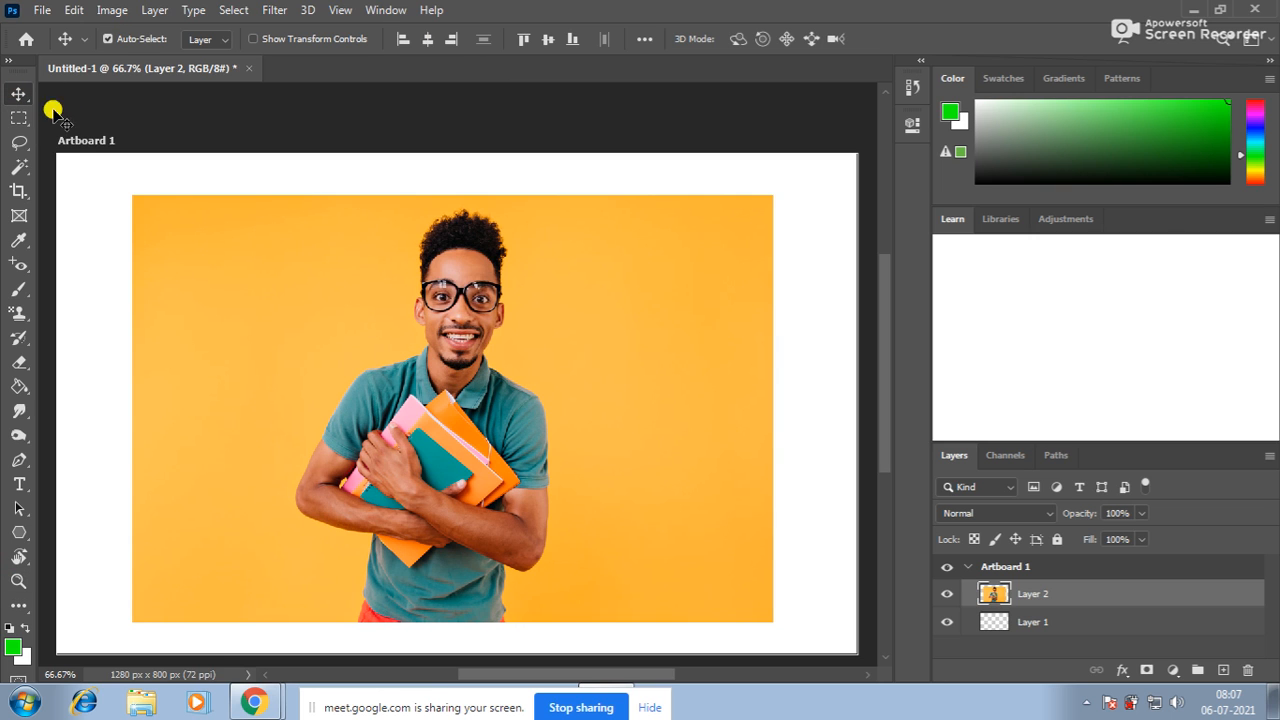
click(277, 10)
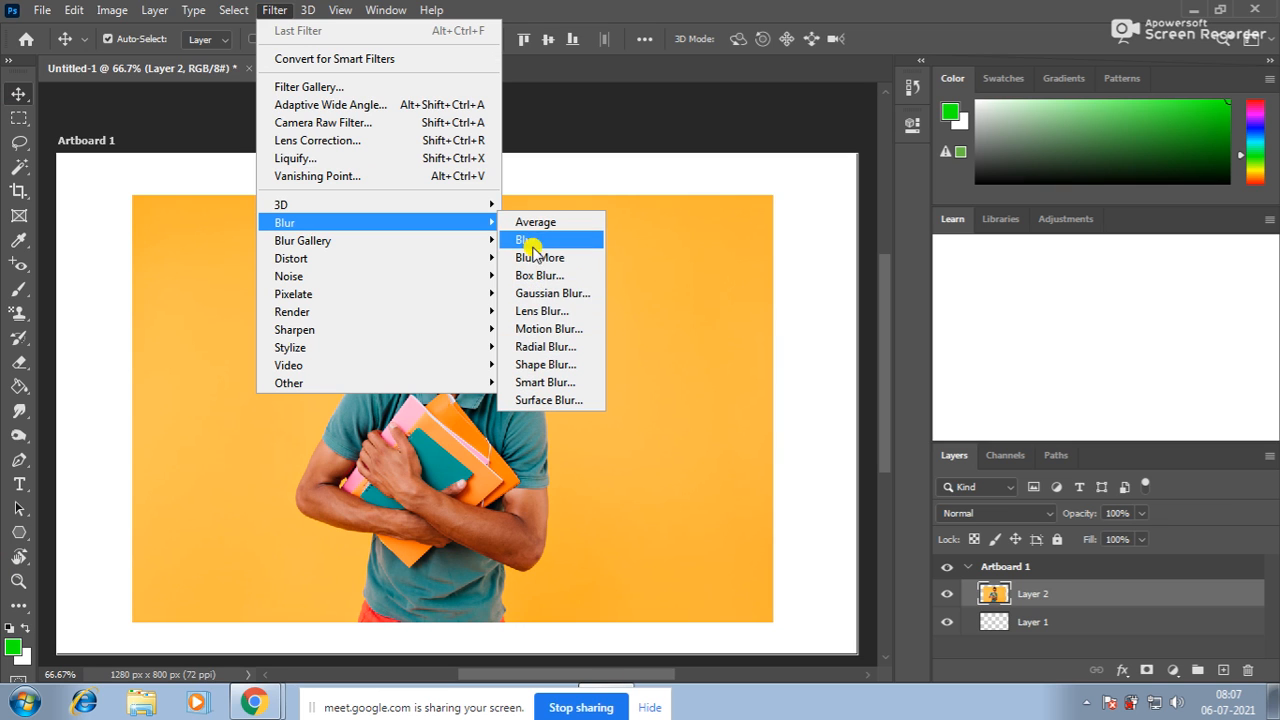
click(529, 240)
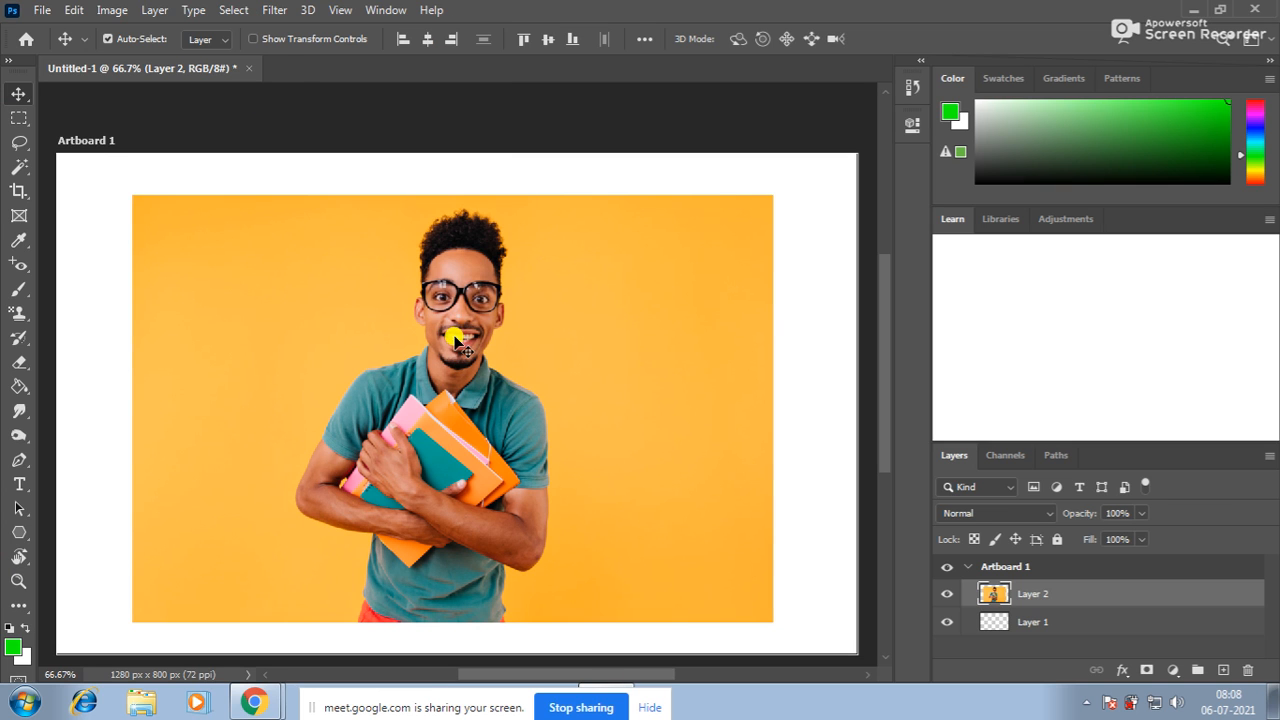
key(ctrl)
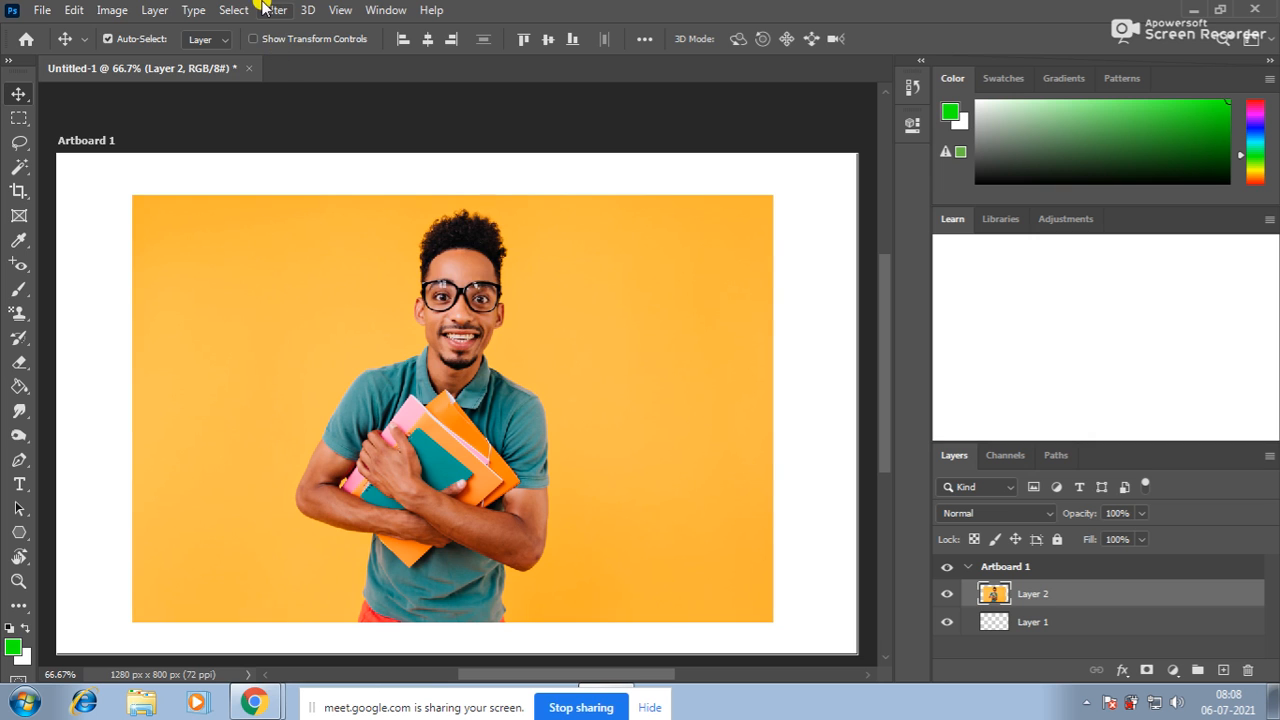
Preview Motion Blur on the student photo with the distance set to 1 pixel, and cancel the filter
click(275, 12)
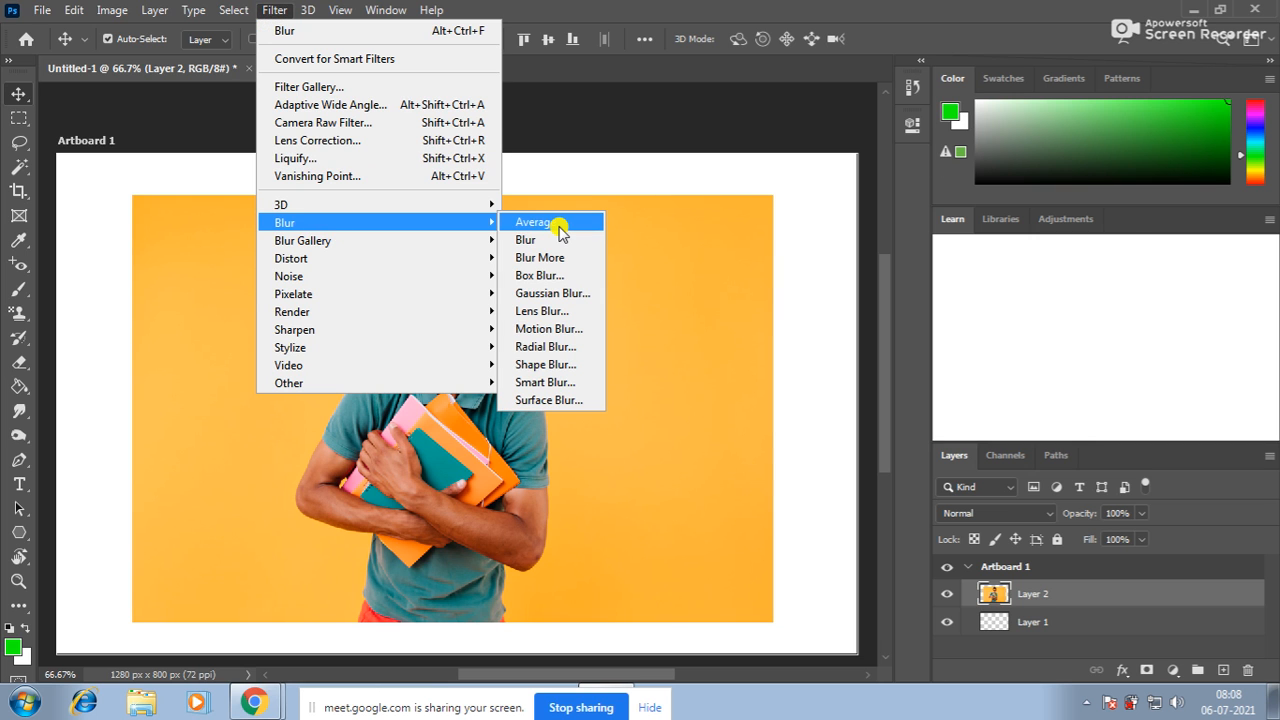
click(550, 331)
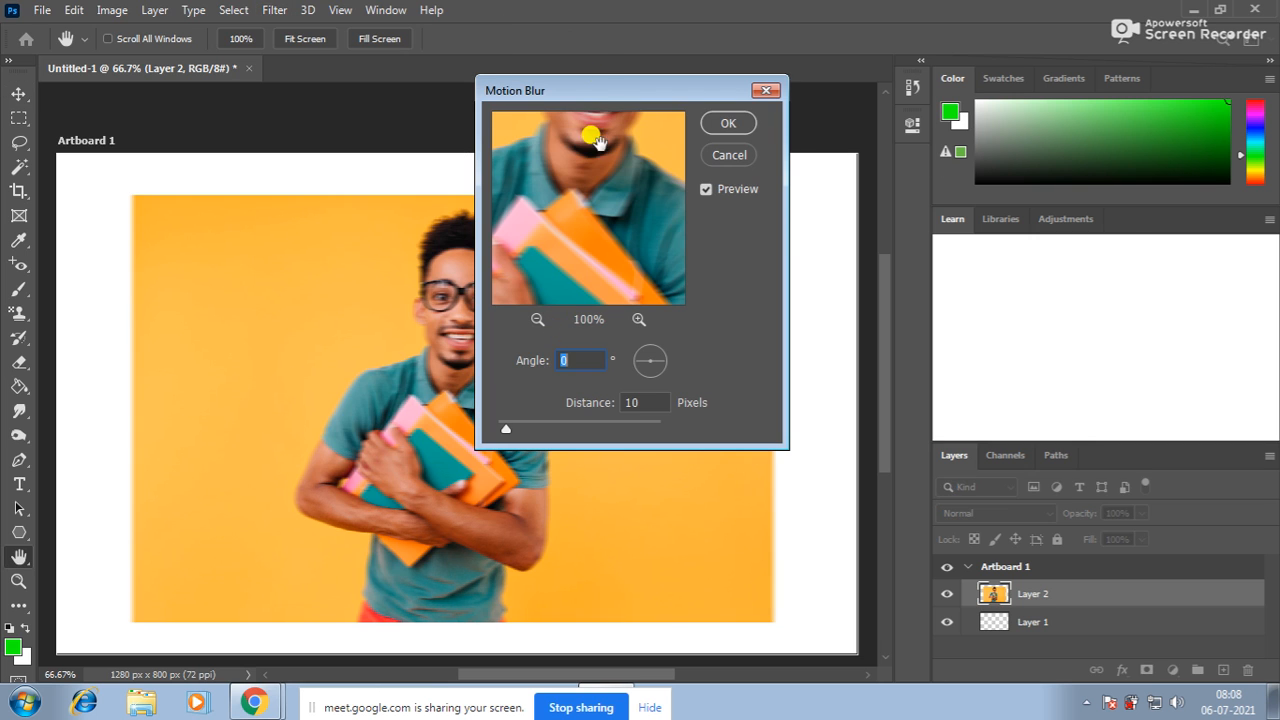
drag(585, 93, 641, 101)
drag(654, 165, 662, 282)
drag(654, 186, 662, 250)
mouse_move(561, 437)
mouse_down()
mouse_move(623, 436)
mouse_move(557, 434)
mouse_up()
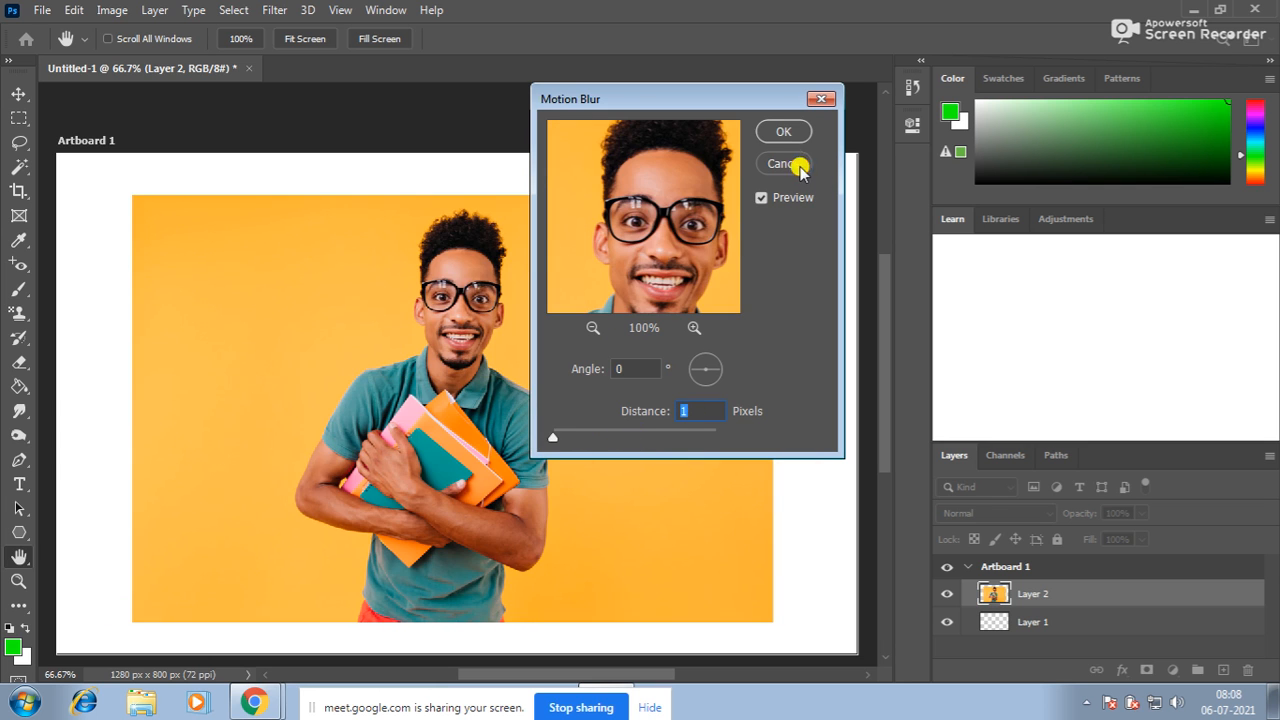
click(800, 165)
Preview Box Blur on the student photo's face while reducing the radius, and cancel the filter
click(275, 10)
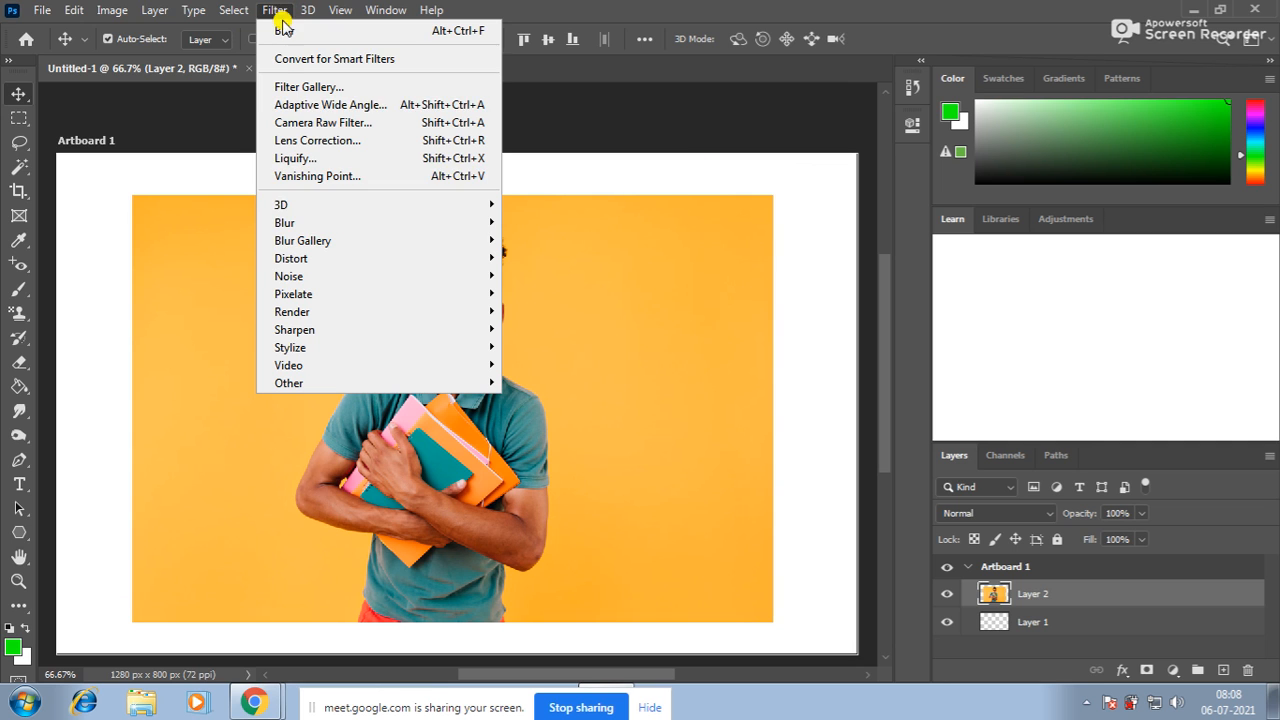
mouse_move(334, 221)
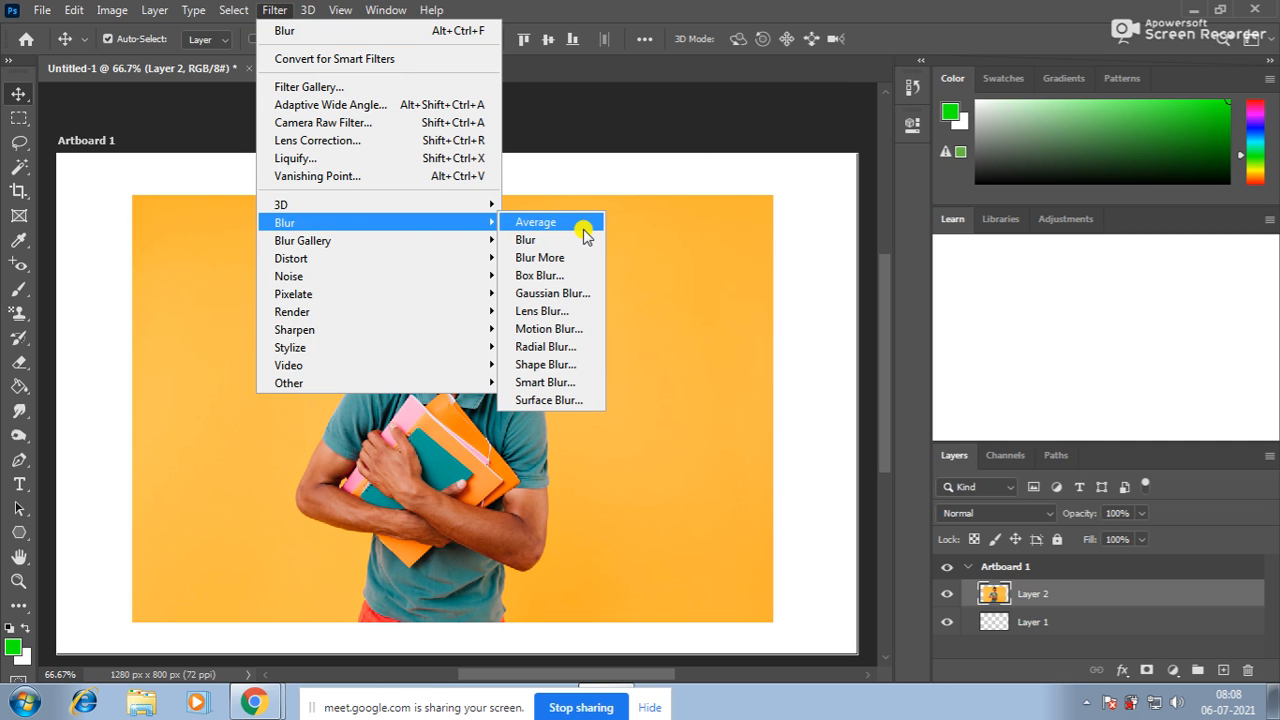
click(561, 277)
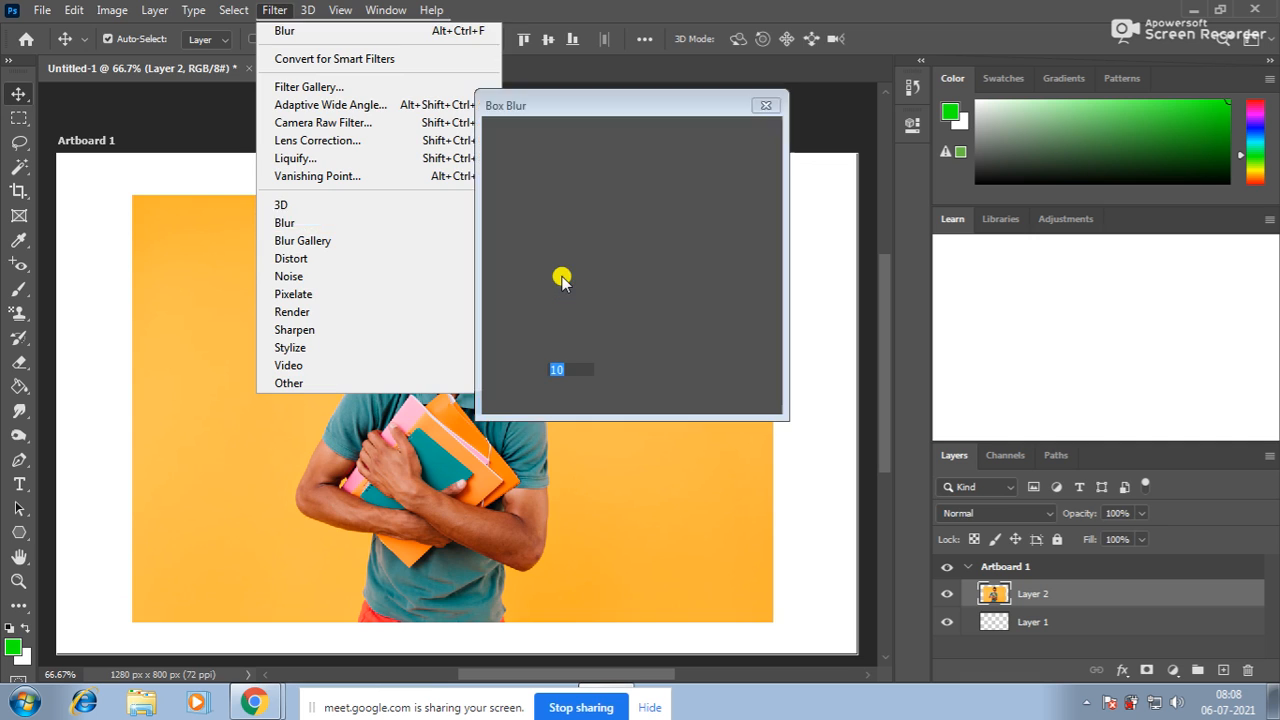
drag(584, 210, 591, 298)
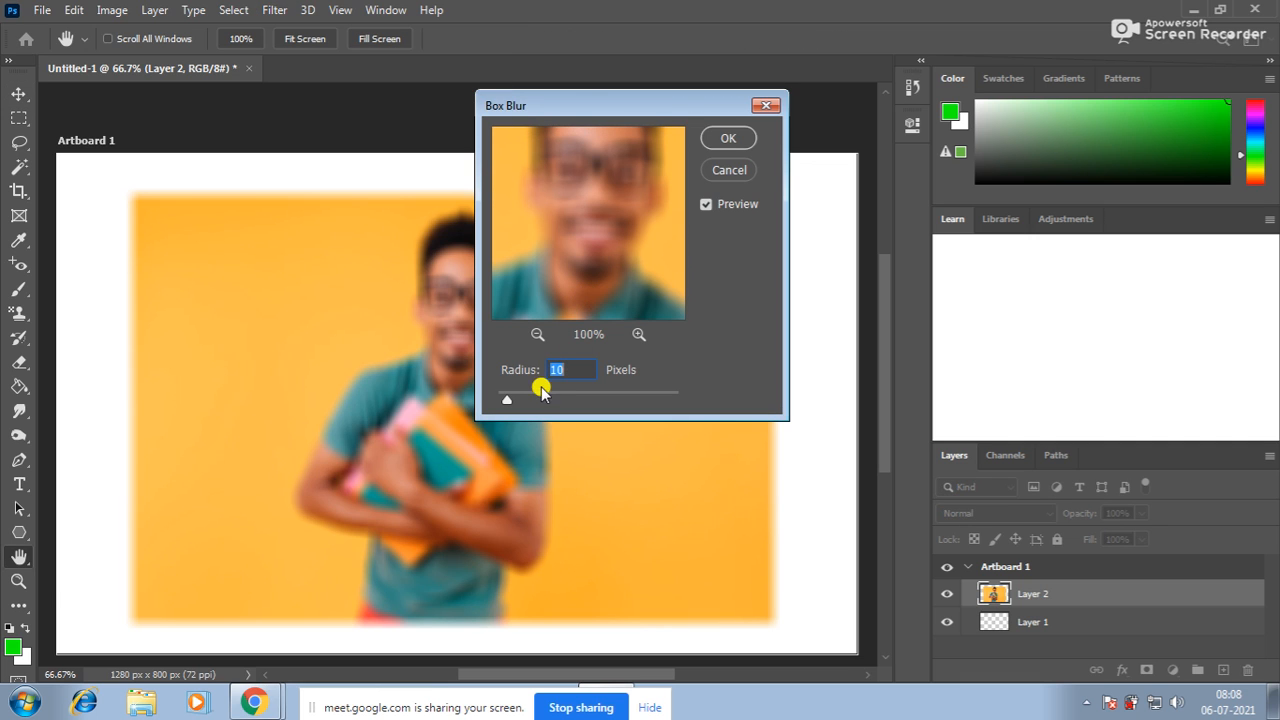
drag(505, 401, 387, 356)
click(730, 169)
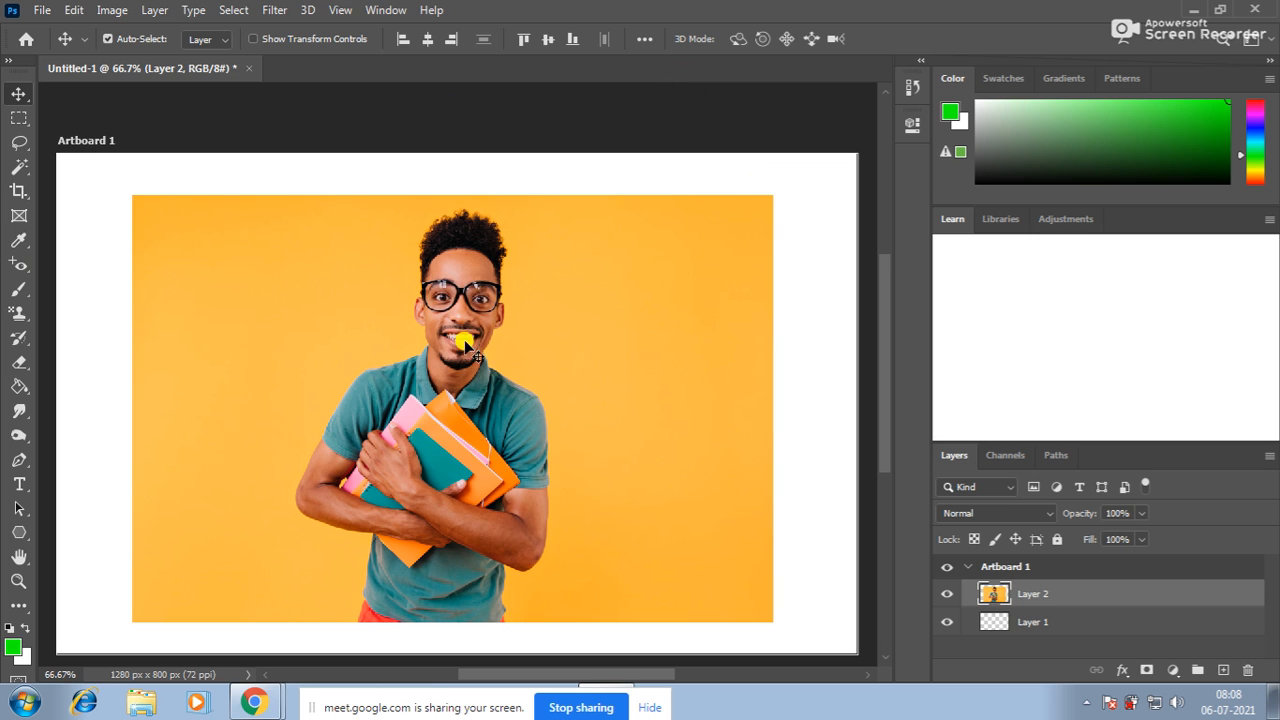
Preview Motion Blur on the student photo at angle 0 with the distance raised to 222 pixels, and cancel the filter
click(272, 10)
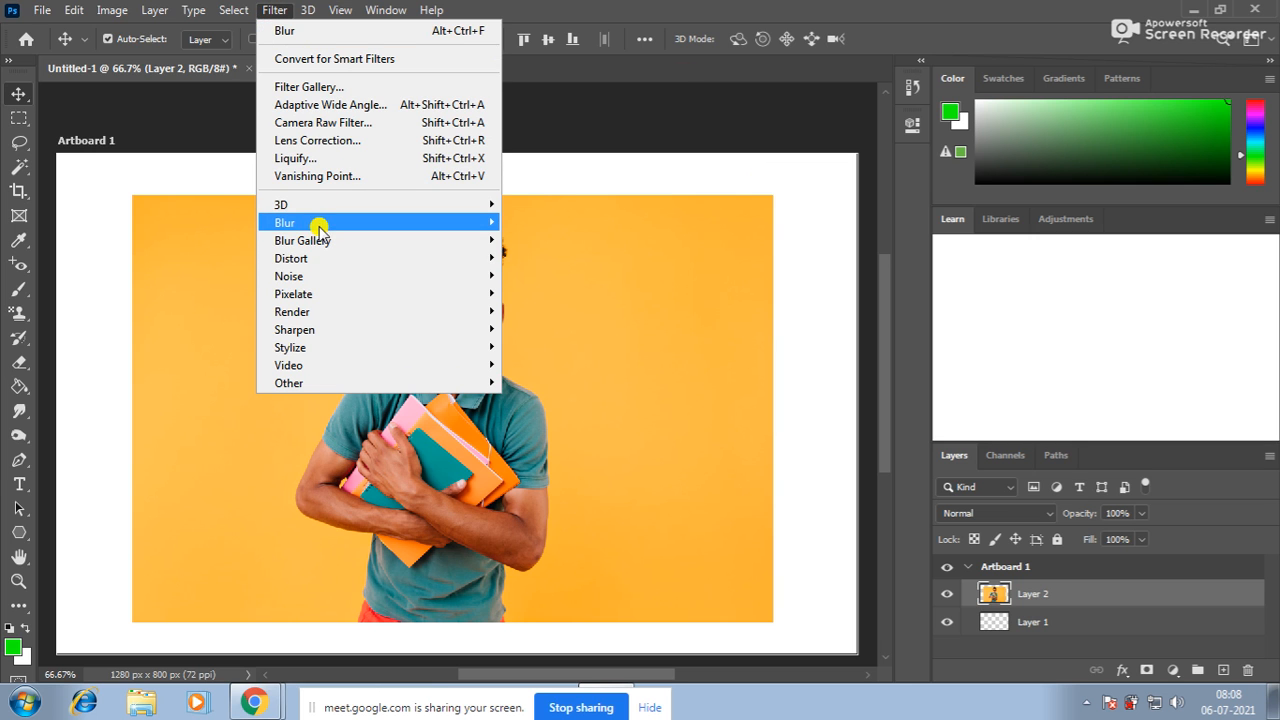
mouse_move(318, 226)
click(553, 330)
drag(587, 430, 641, 437)
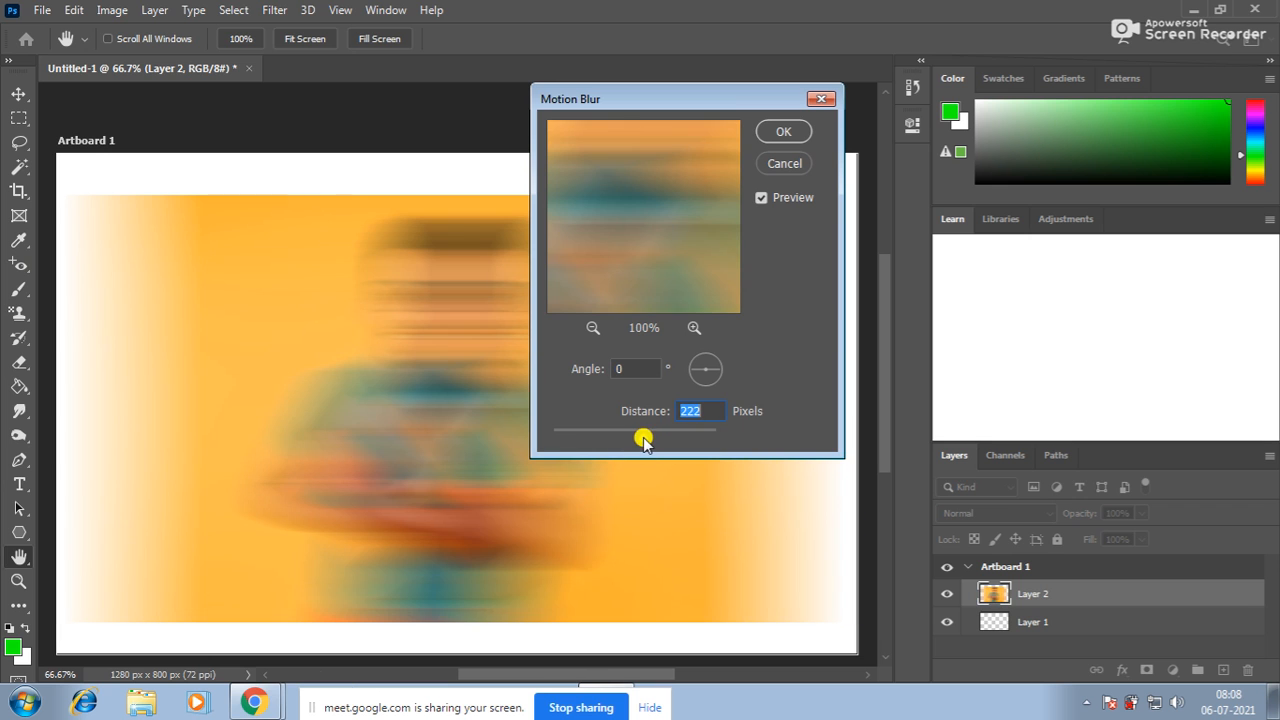
click(781, 163)
Apply Radial Blur with amount 34, Spin method and Good quality to the student photo, and undo it
click(260, 12)
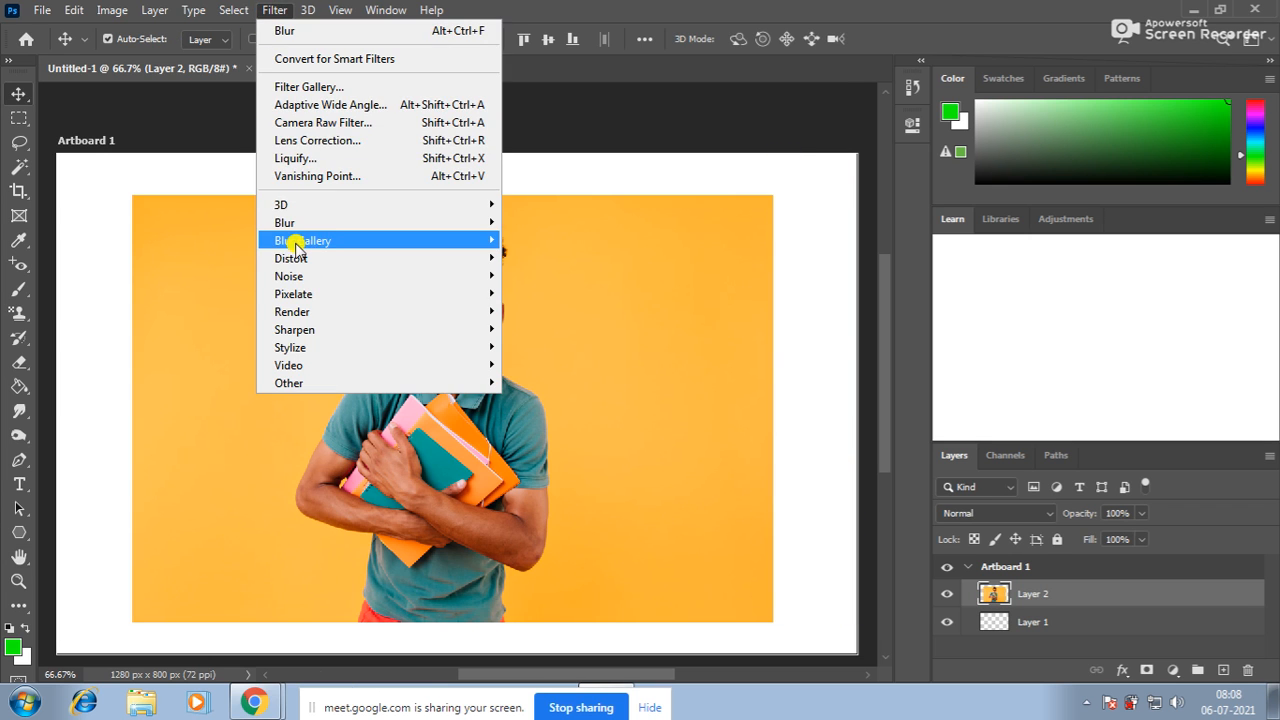
mouse_move(300, 222)
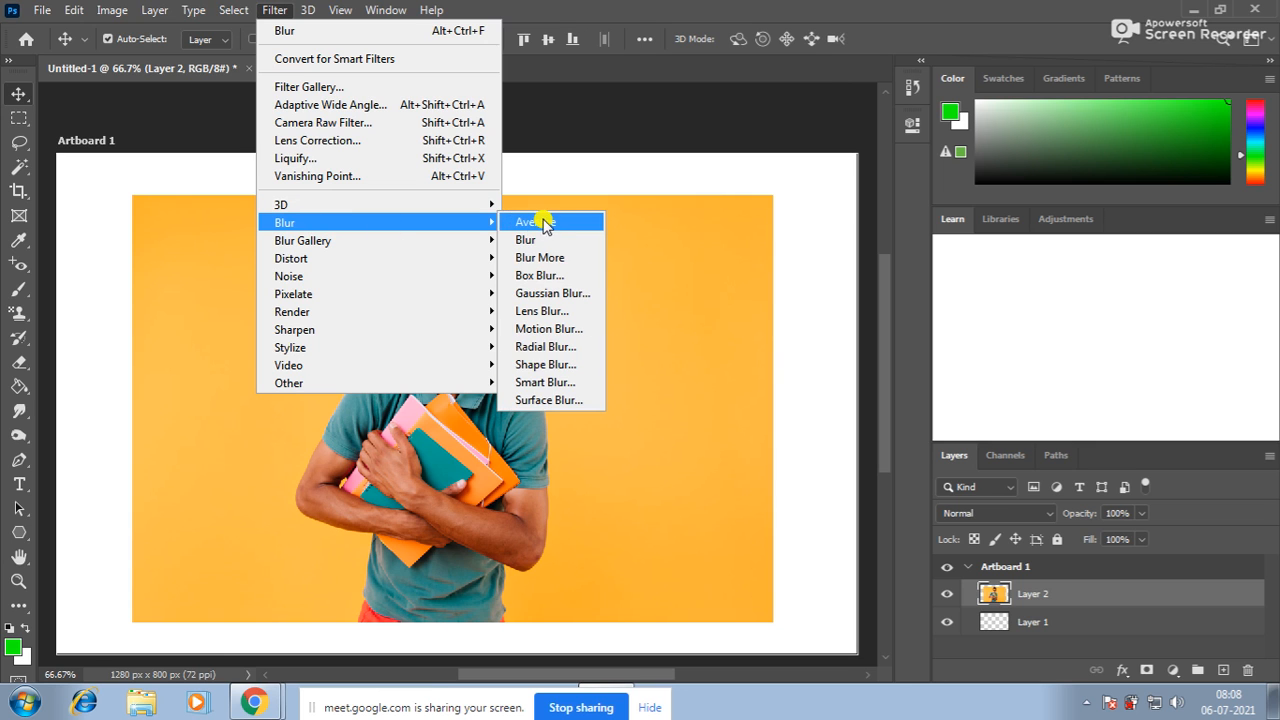
click(545, 347)
drag(537, 213, 562, 216)
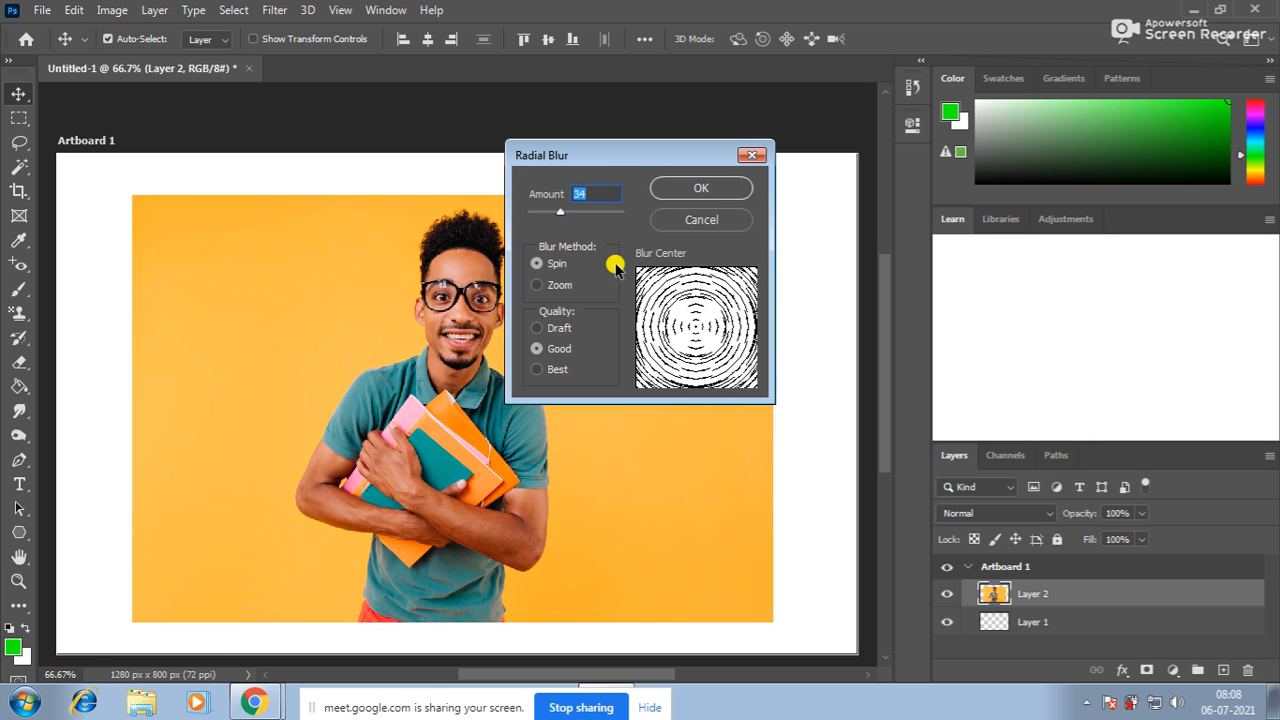
click(706, 189)
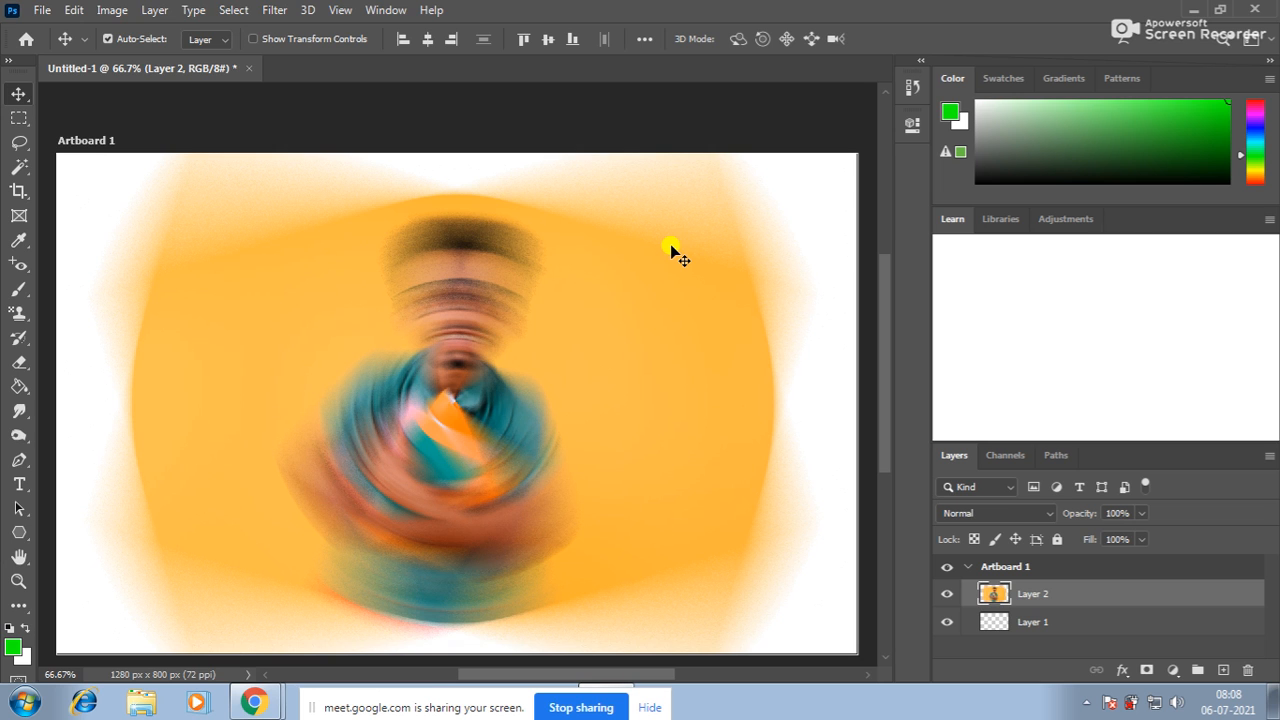
key(ctrl+z)
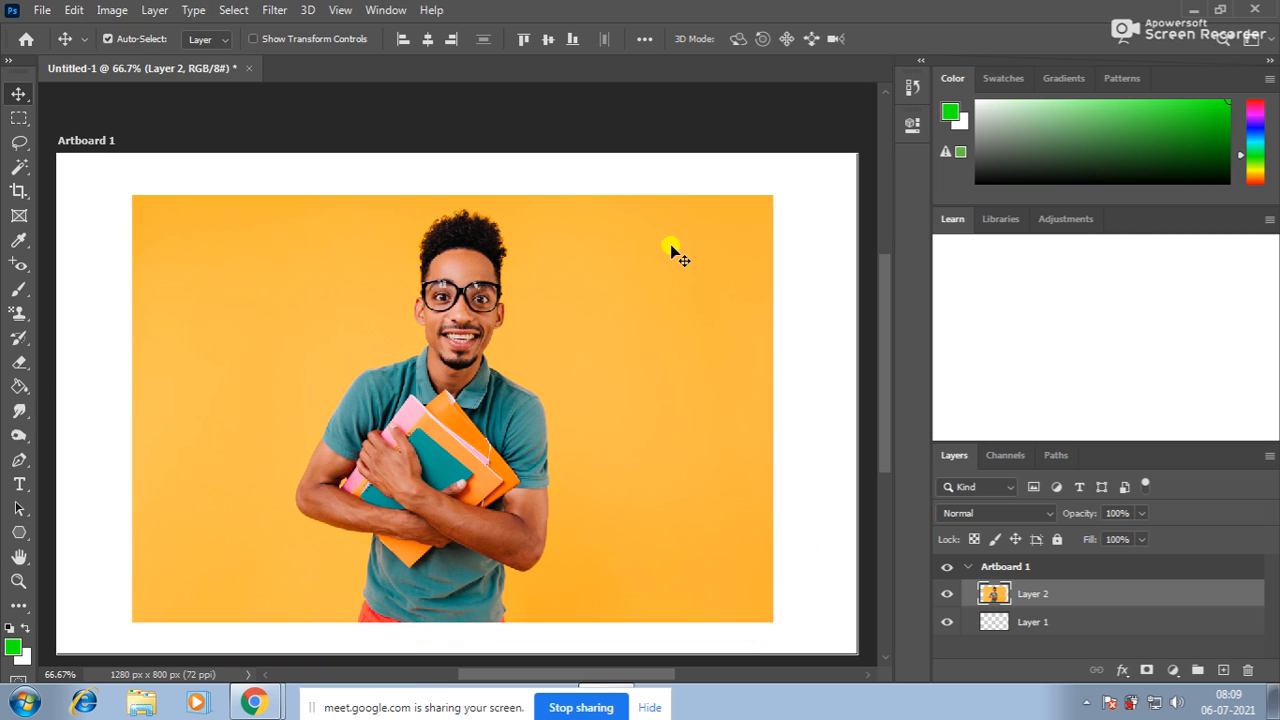
click(1087, 704)
click(1087, 704)
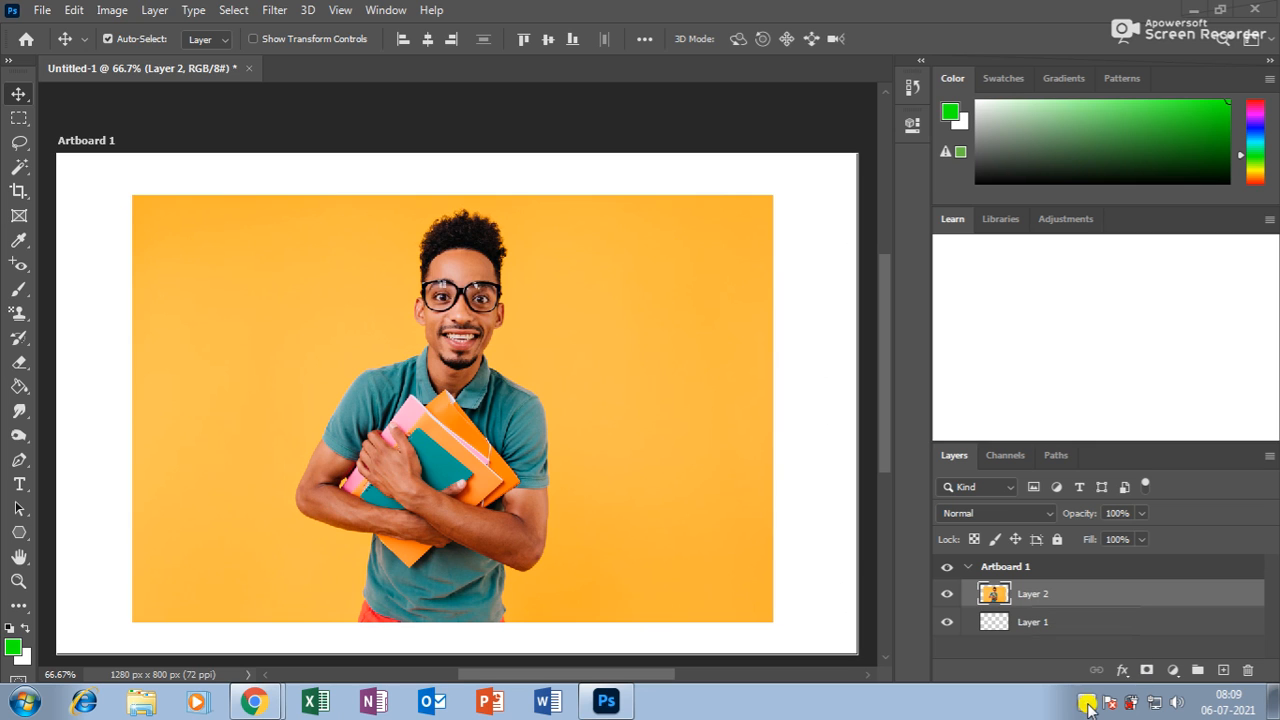
click(274, 10)
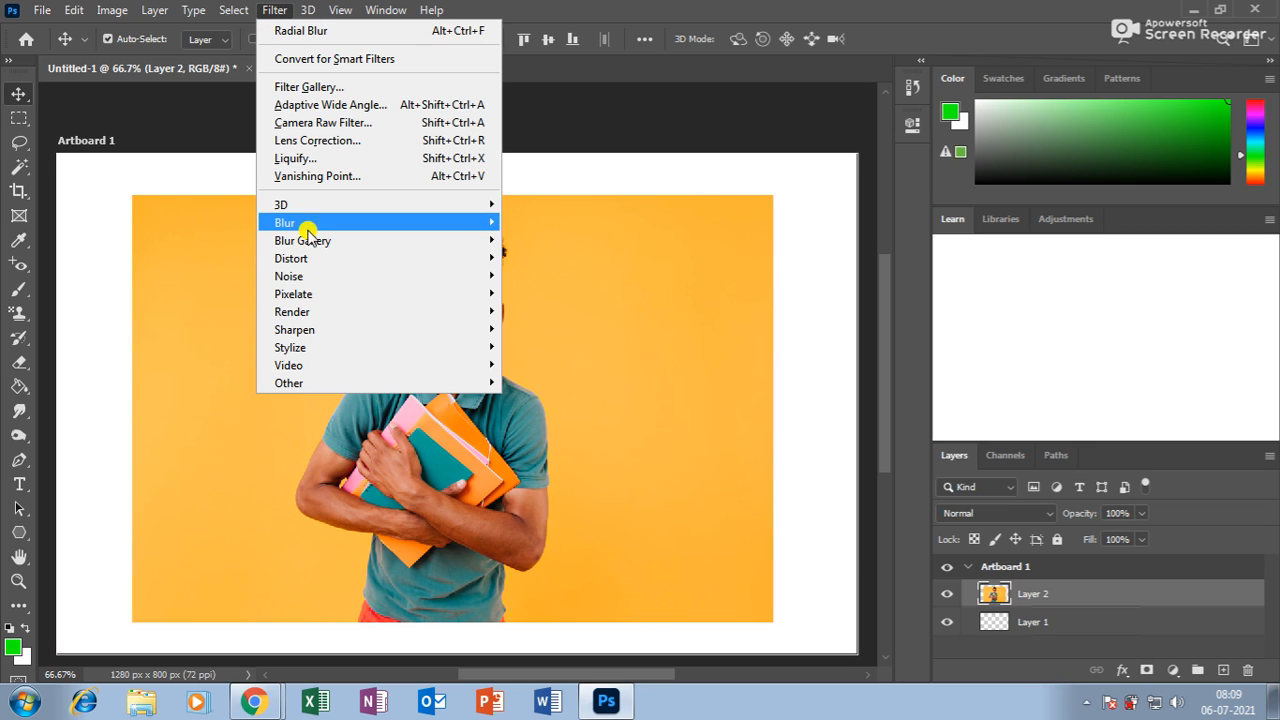
mouse_move(309, 220)
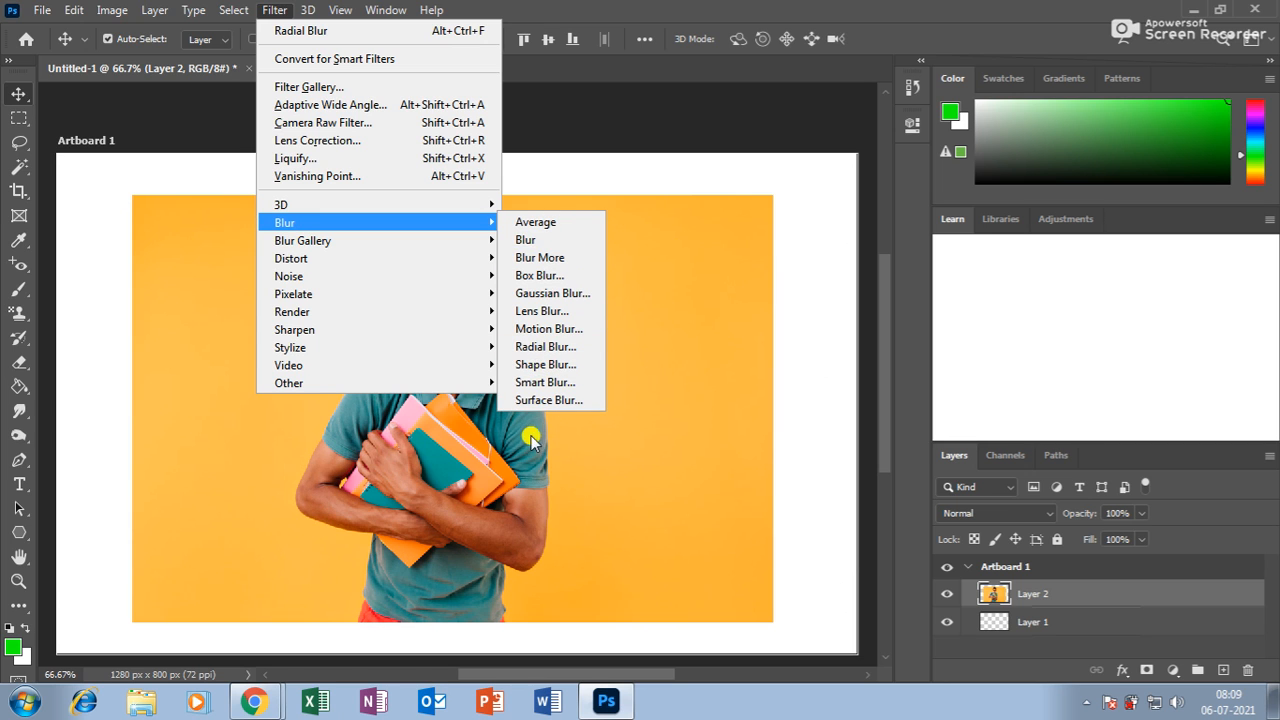
click(434, 487)
Lasso a rounded area on the left side of the man's forehead and apply the basic Blur filter to it
click(19, 581)
click(456, 268)
click(460, 345)
click(465, 260)
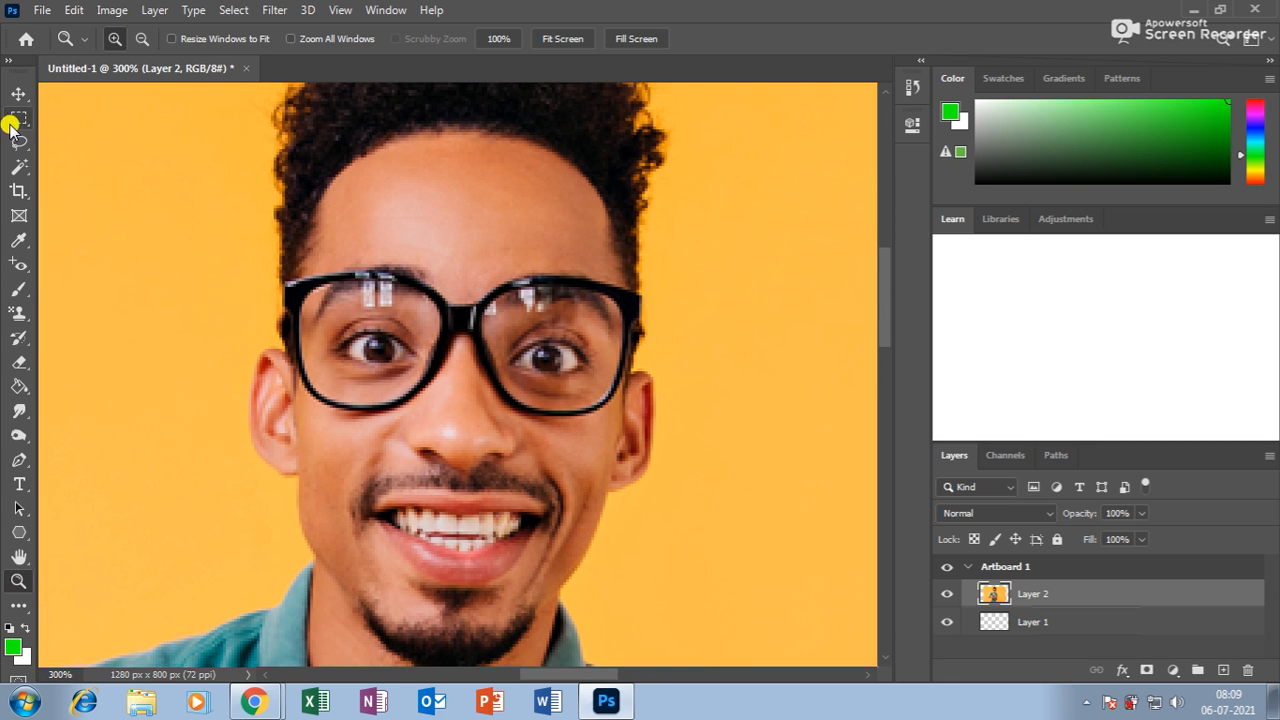
click(19, 142)
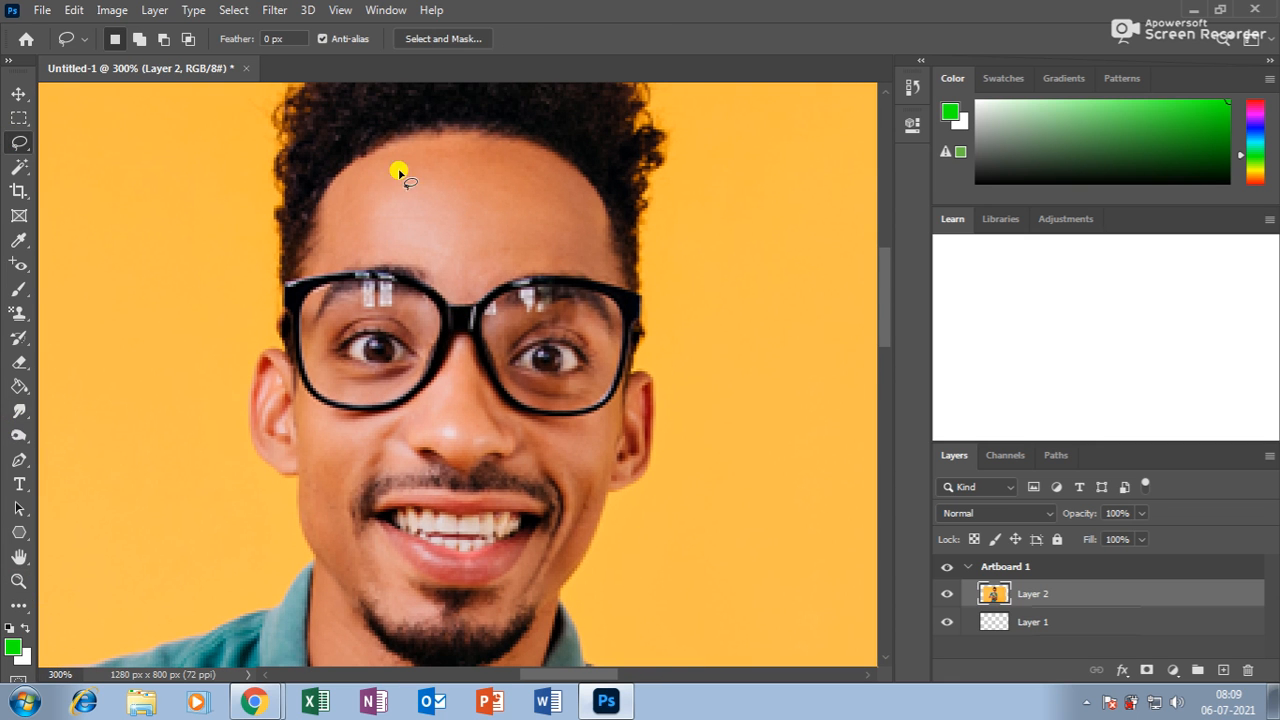
mouse_move(399, 150)
mouse_down()
mouse_move(366, 189)
mouse_move(386, 223)
mouse_up()
drag(485, 177, 490, 192)
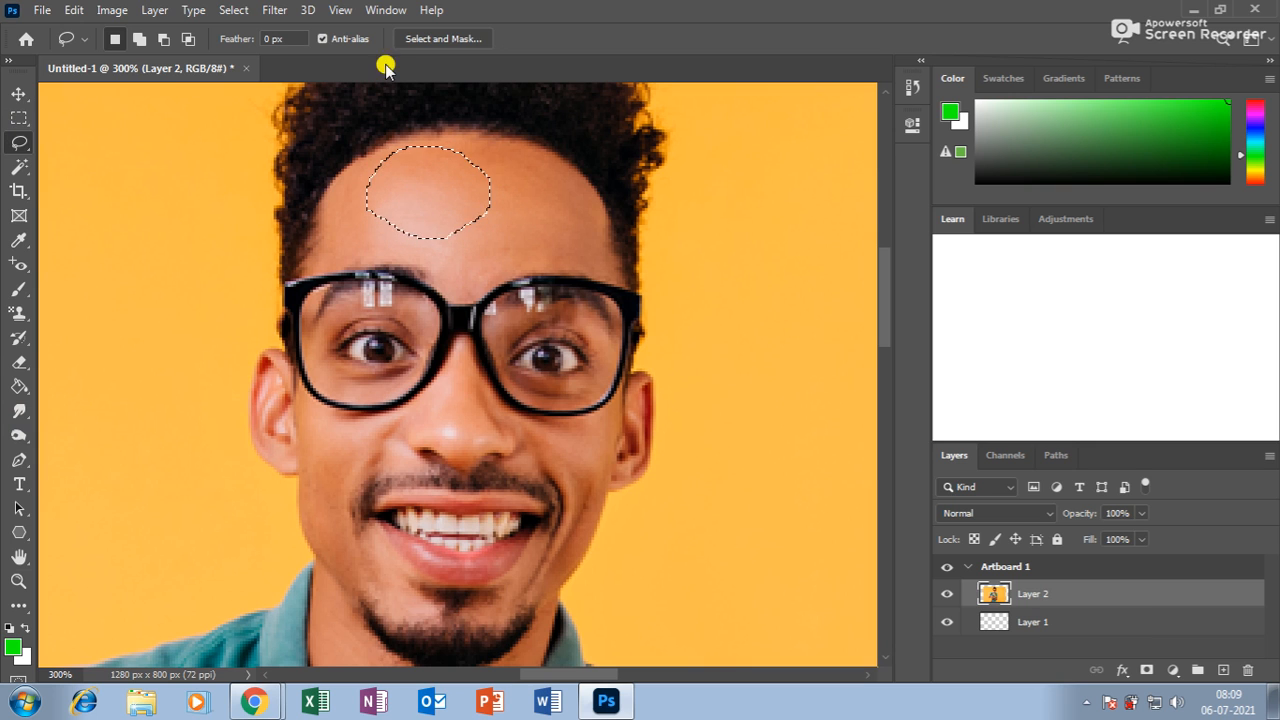
click(275, 12)
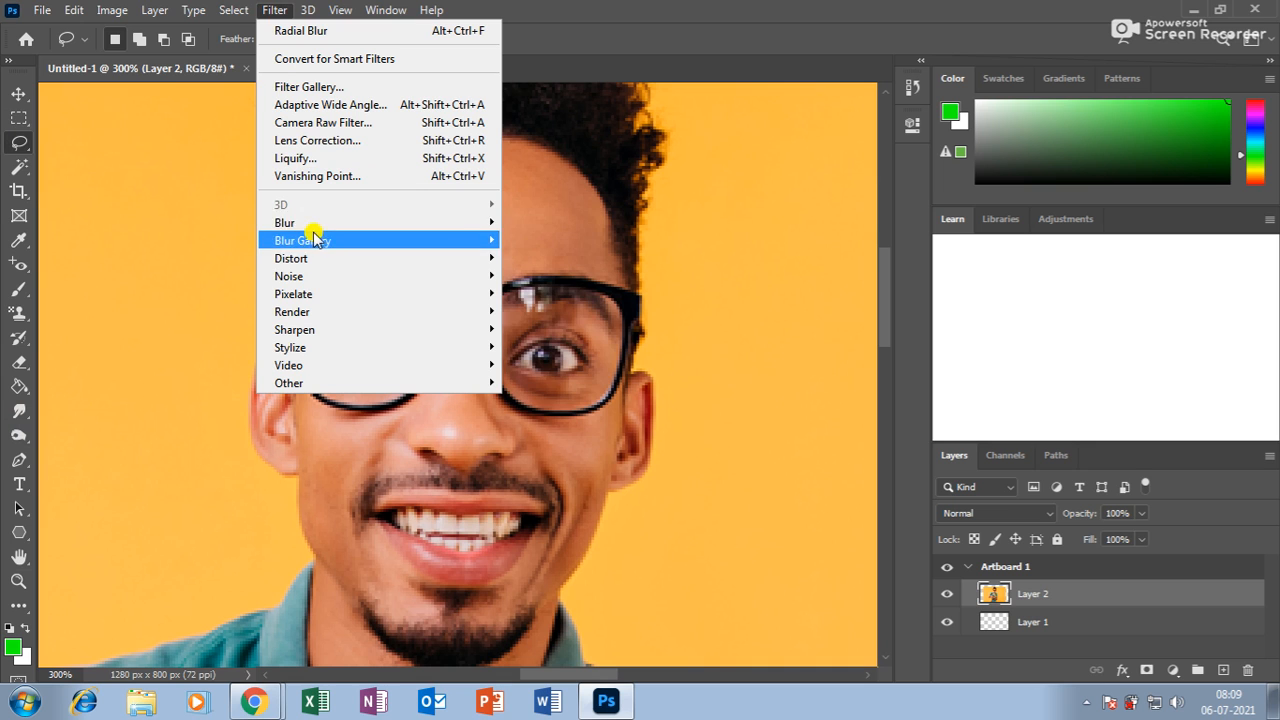
mouse_move(314, 227)
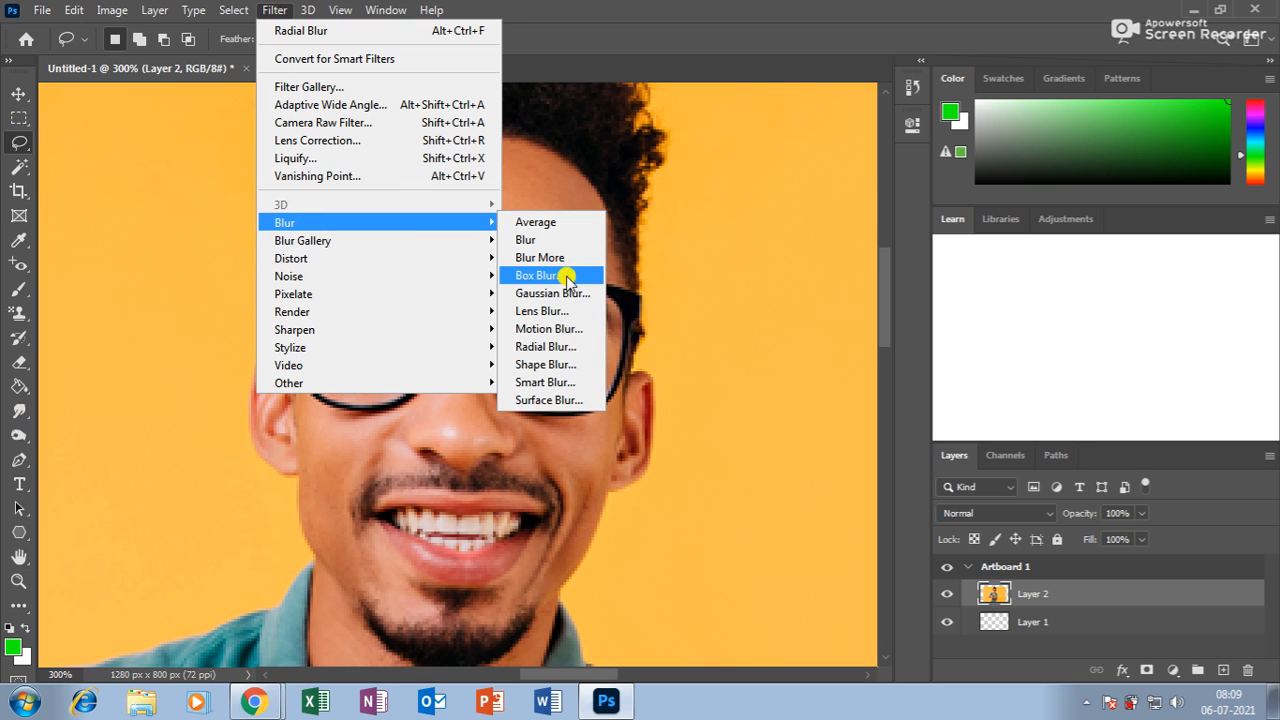
click(548, 241)
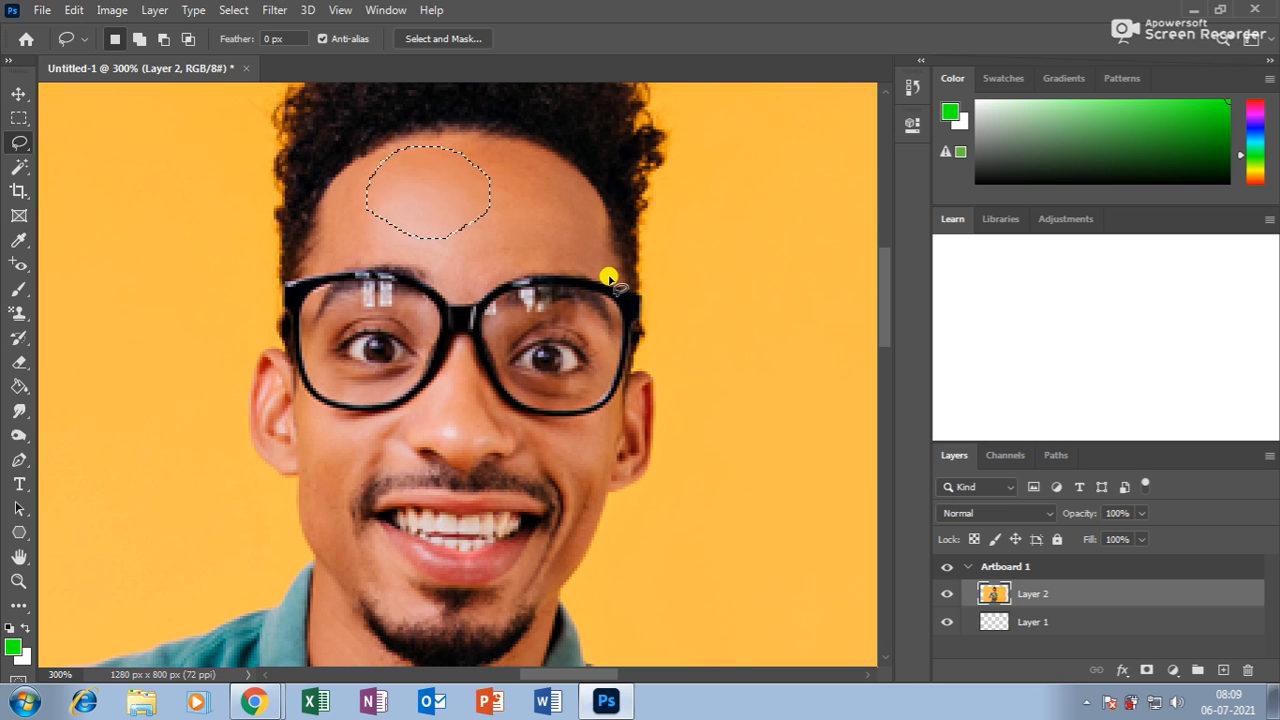
Move the rounded lasso selection across to the right side of the forehead
click(272, 10)
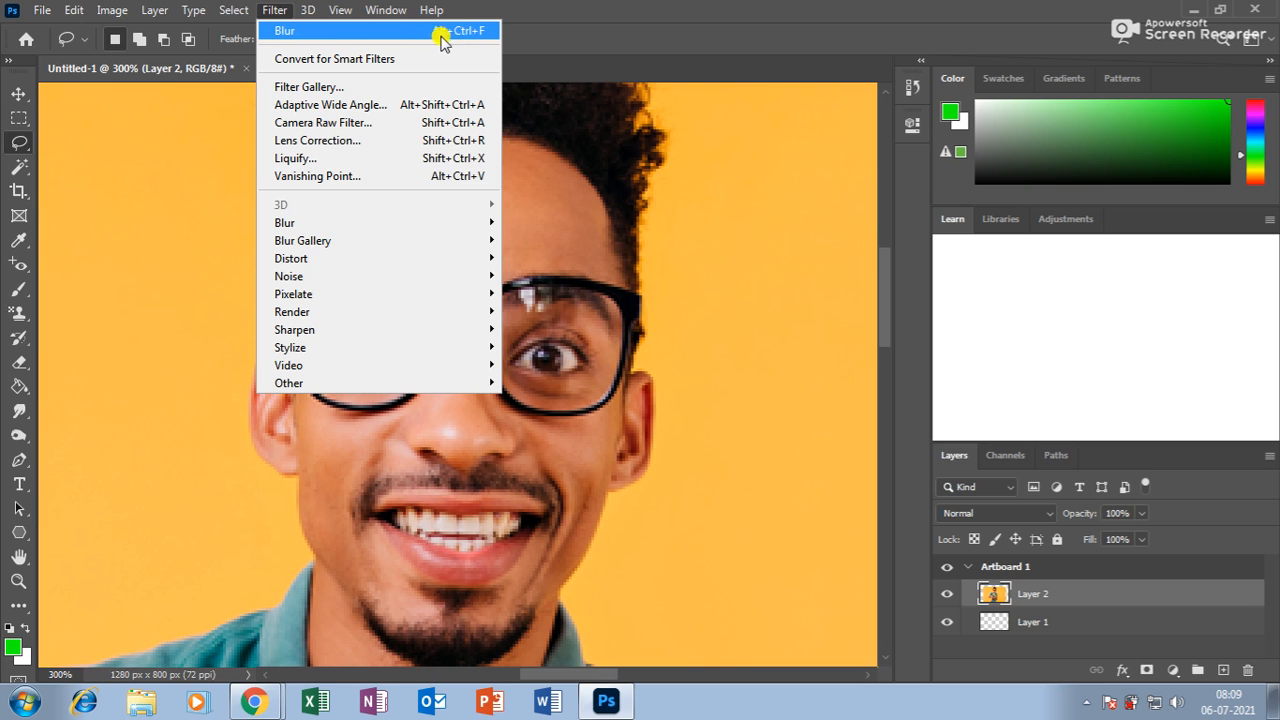
click(273, 12)
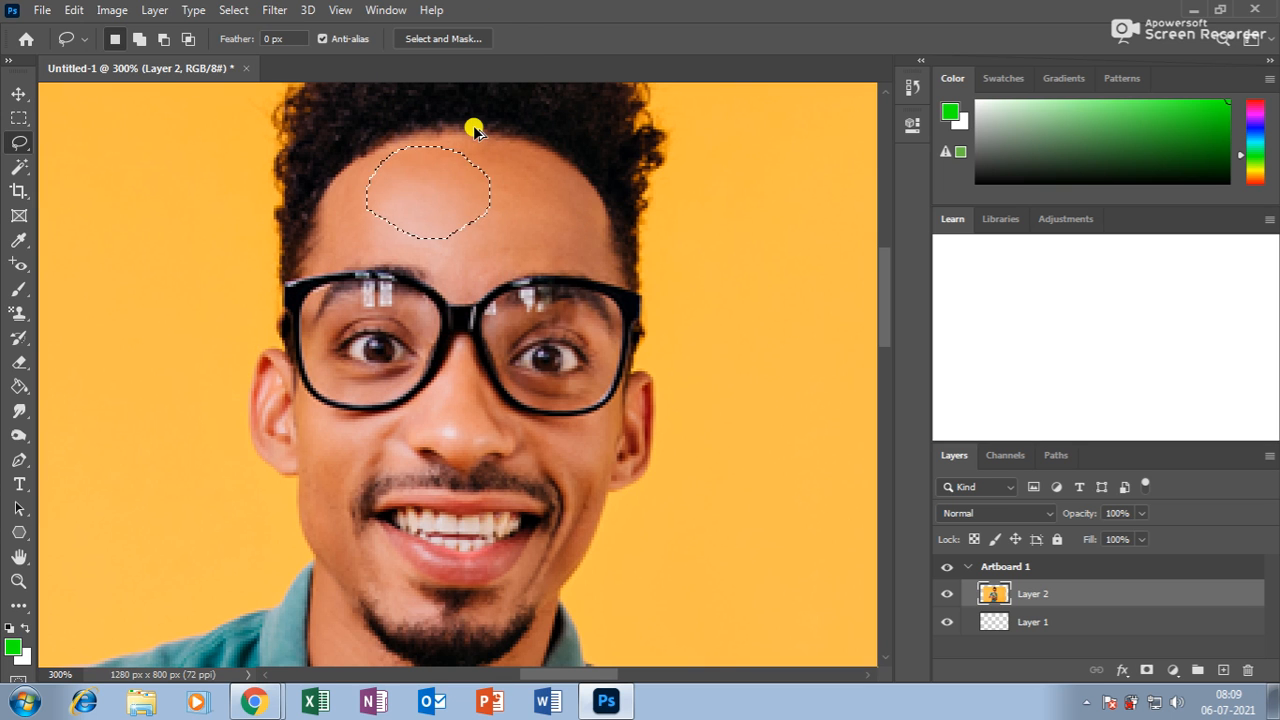
drag(436, 193, 494, 194)
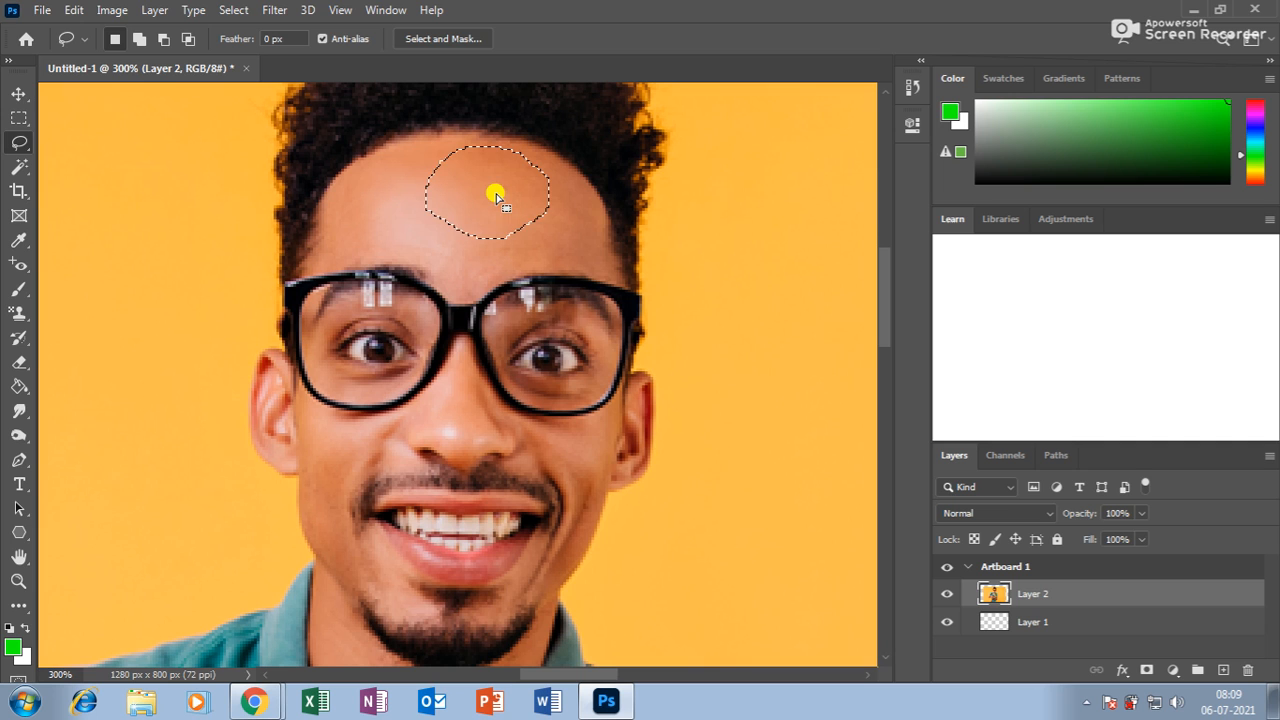
mouse_move(500, 206)
mouse_down()
mouse_move(482, 246)
mouse_move(374, 222)
mouse_move(528, 200)
mouse_up()
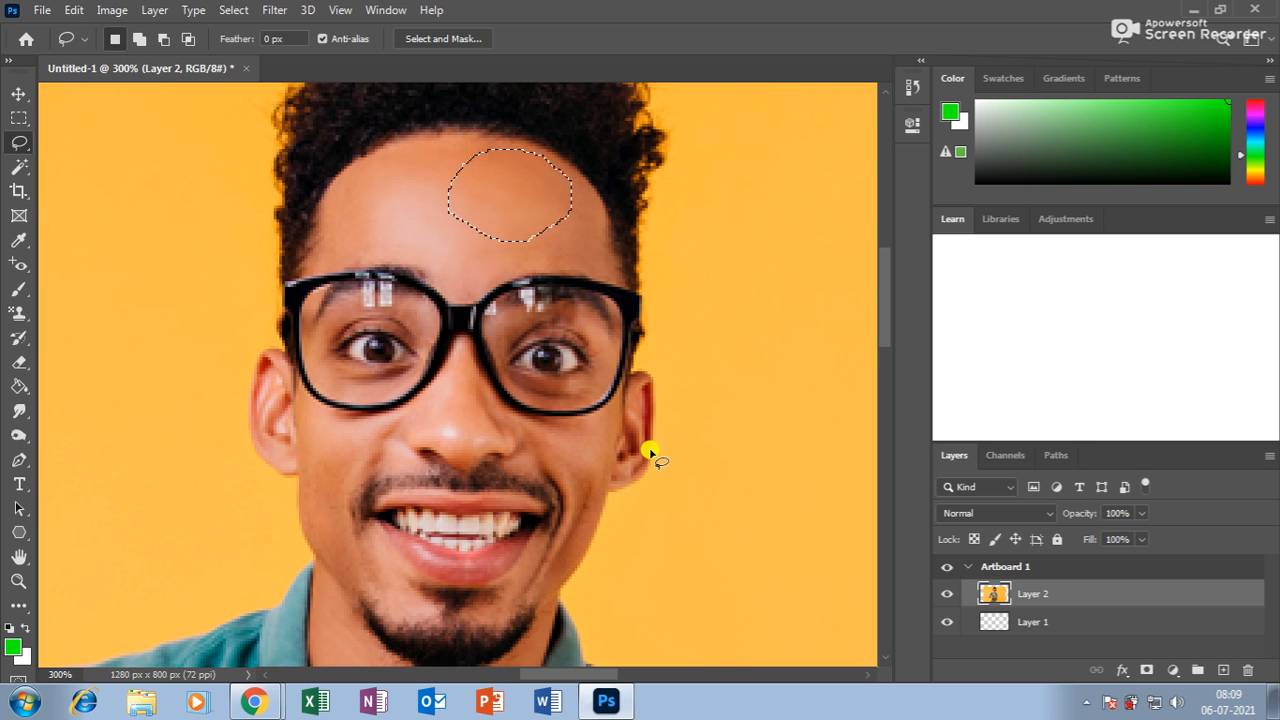
Lasso the right side of the forehead above the glasses and then the left side, clearing each selection
key(ctrl+plus)
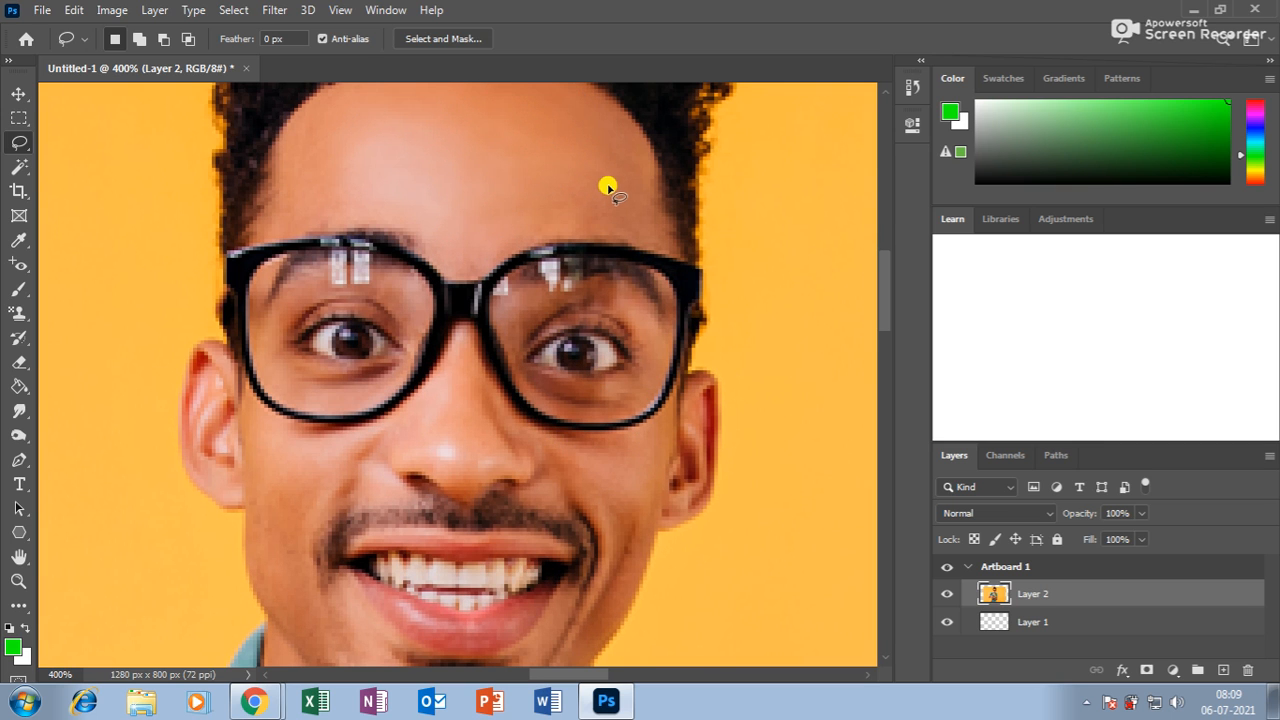
mouse_move(617, 134)
mouse_down()
mouse_move(542, 209)
mouse_move(588, 234)
mouse_move(652, 240)
mouse_move(636, 140)
mouse_up()
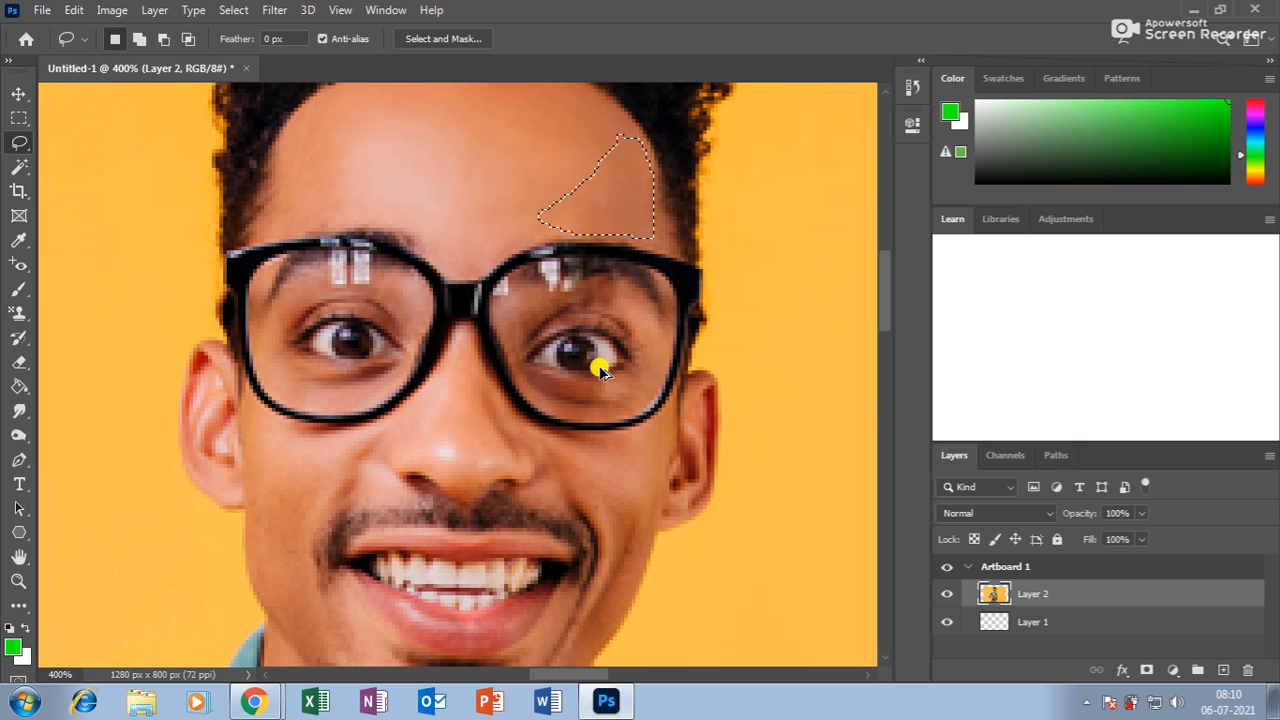
key(ctrl+d)
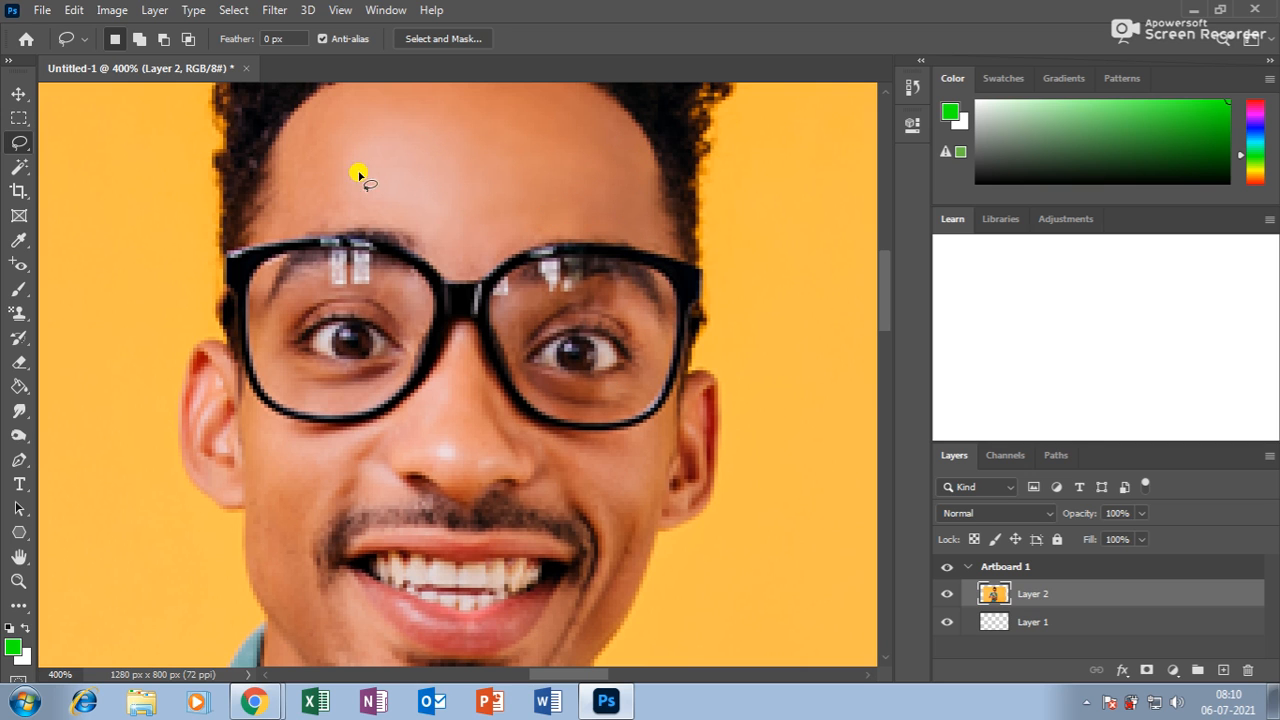
mouse_move(327, 109)
mouse_down()
mouse_move(301, 121)
mouse_move(262, 232)
mouse_move(322, 236)
mouse_move(378, 168)
mouse_move(380, 135)
mouse_up()
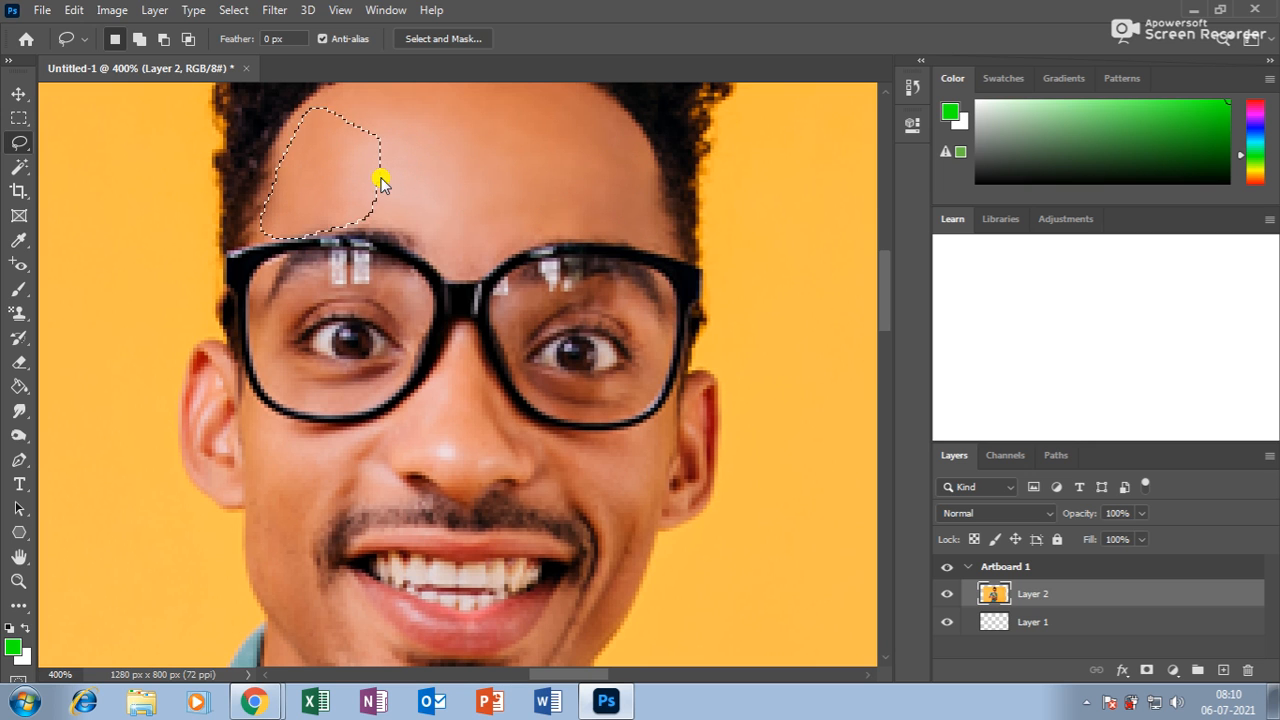
click(463, 342)
Fill Layer 2 with the white background colour and undo the fill
scroll(460, 343, down, 3)
scroll(458, 344, up, 3)
scroll(458, 344, down, 5)
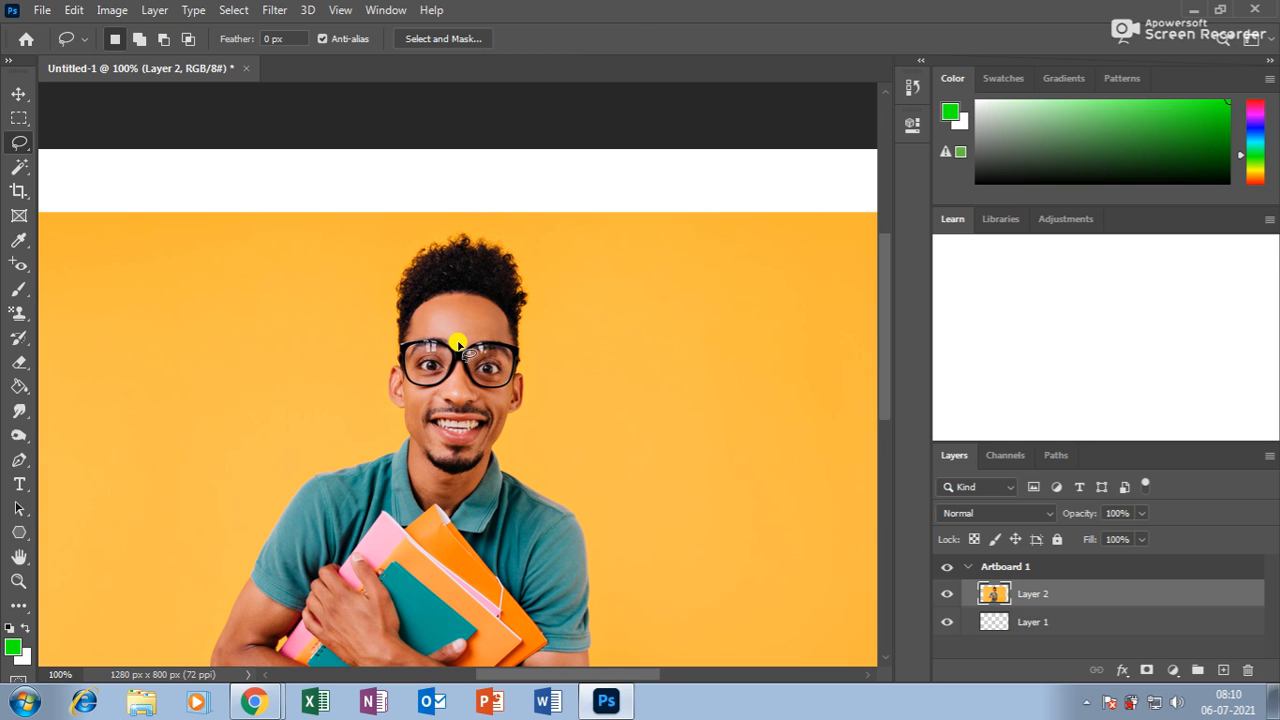
key(ctrl+BackSpace)
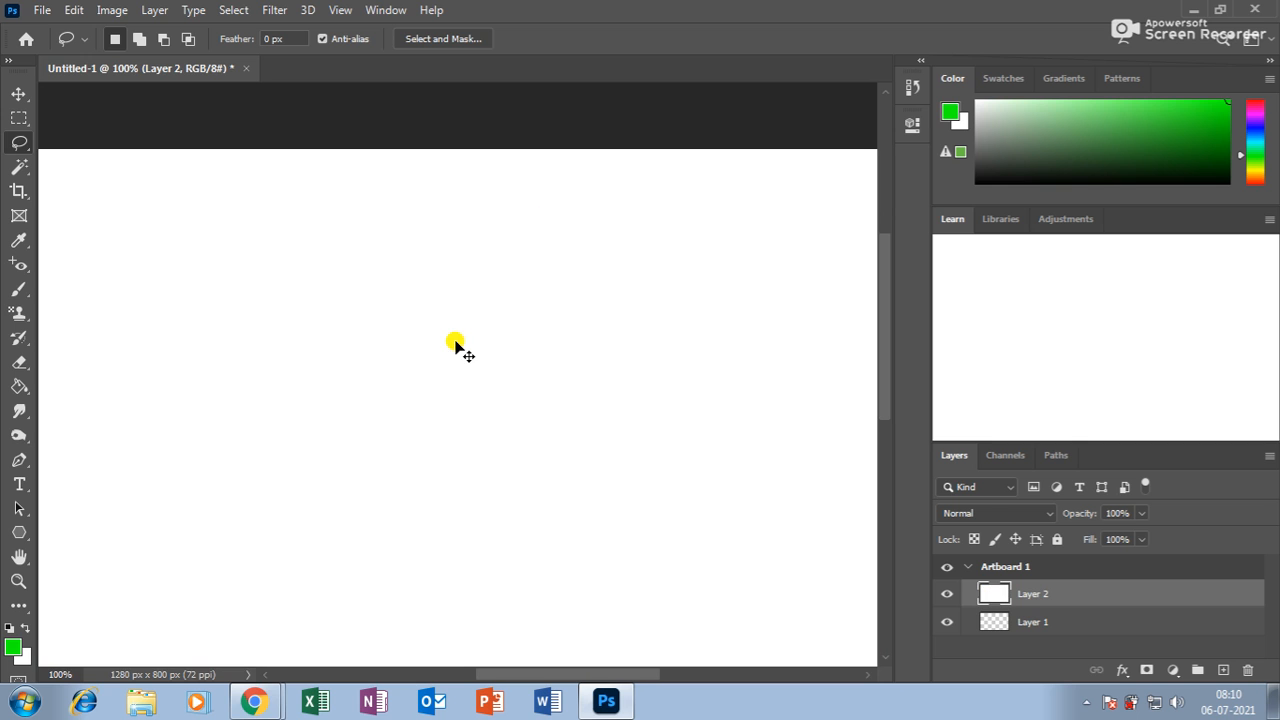
key(ctrl+z)
Lasso the cheek on the left of the mouth and then the one on the right, clearing each selection
scroll(455, 343, up, 4)
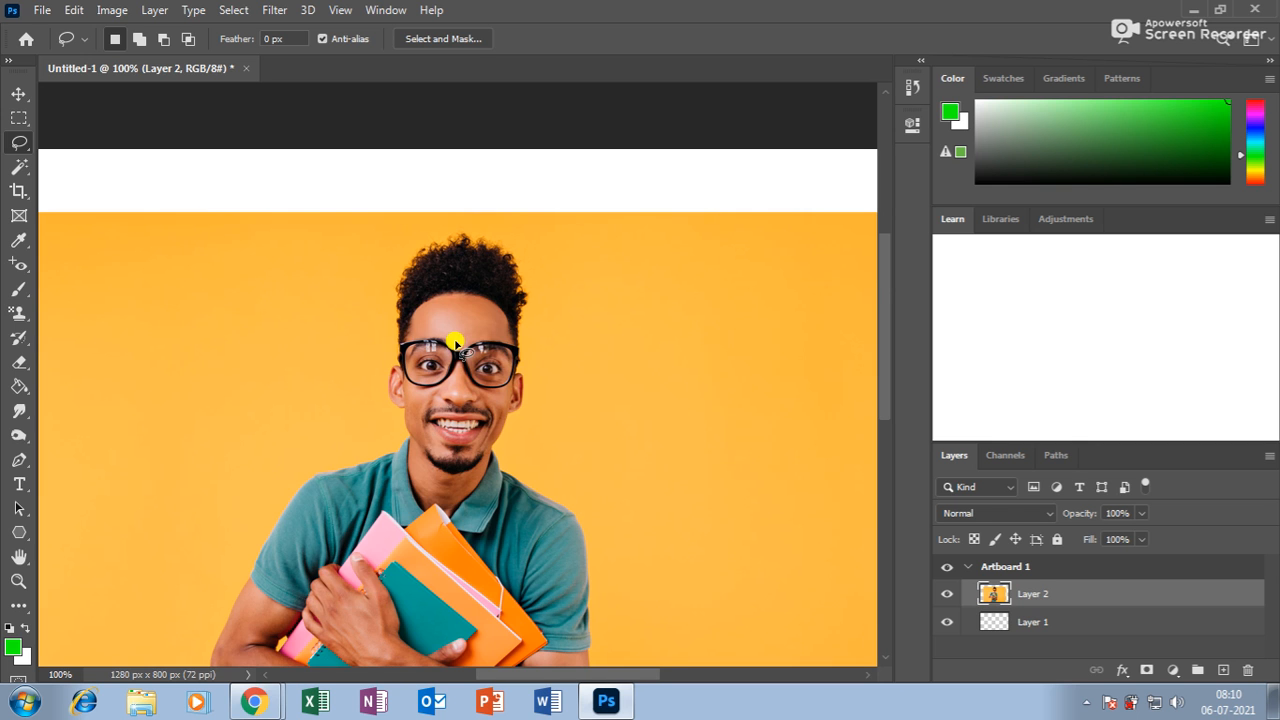
mouse_move(326, 463)
mouse_down()
mouse_move(357, 400)
mouse_move(329, 329)
mouse_move(294, 329)
mouse_move(297, 380)
mouse_move(334, 403)
mouse_move(361, 325)
mouse_move(314, 290)
mouse_up()
click(276, 10)
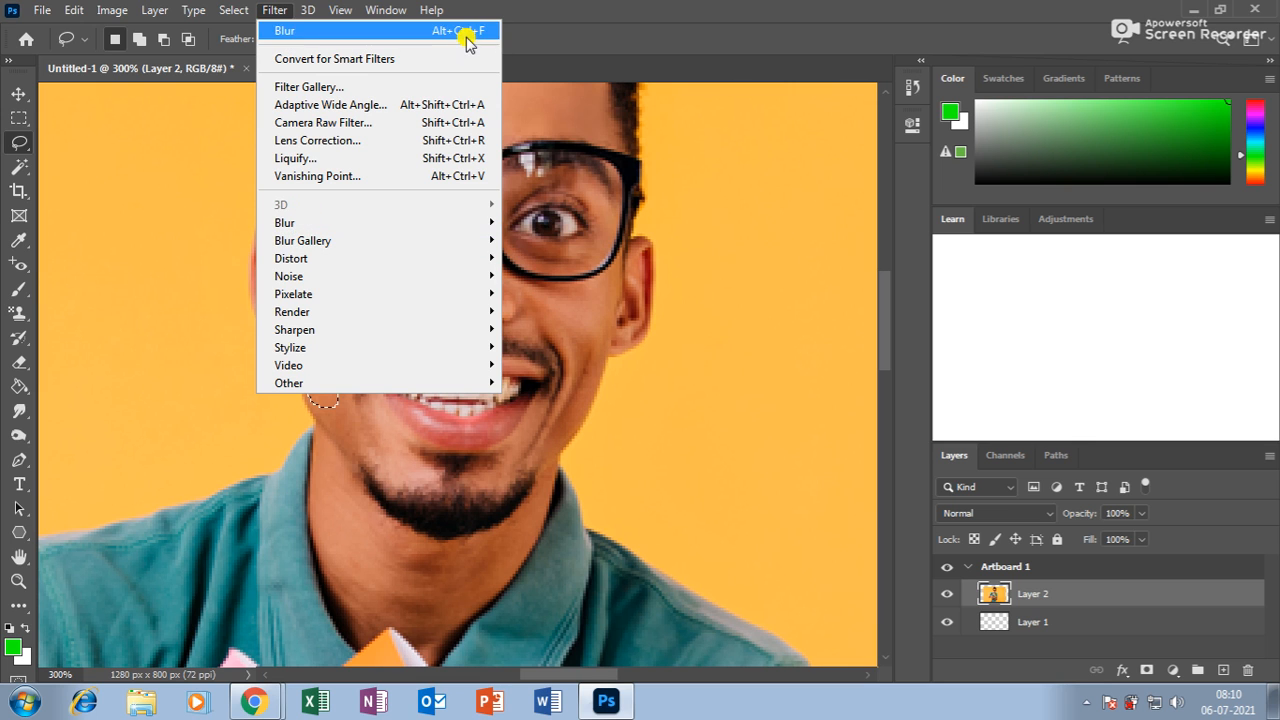
click(279, 12)
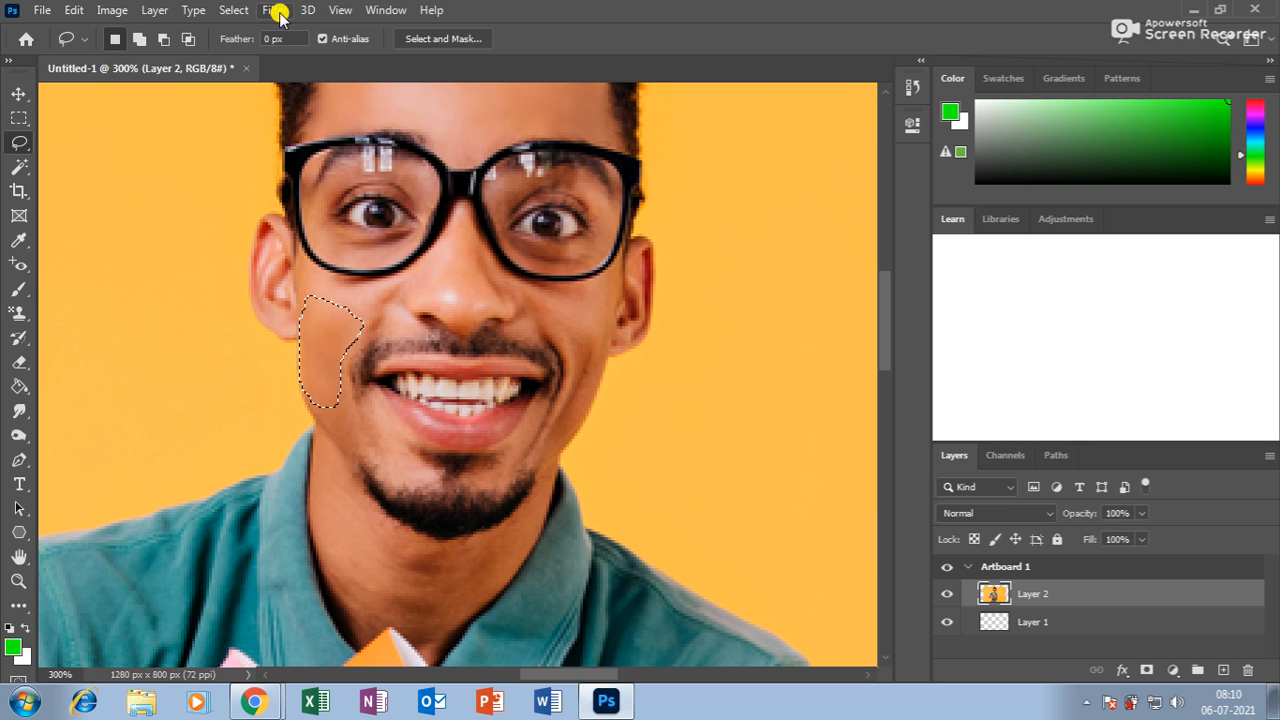
click(286, 323)
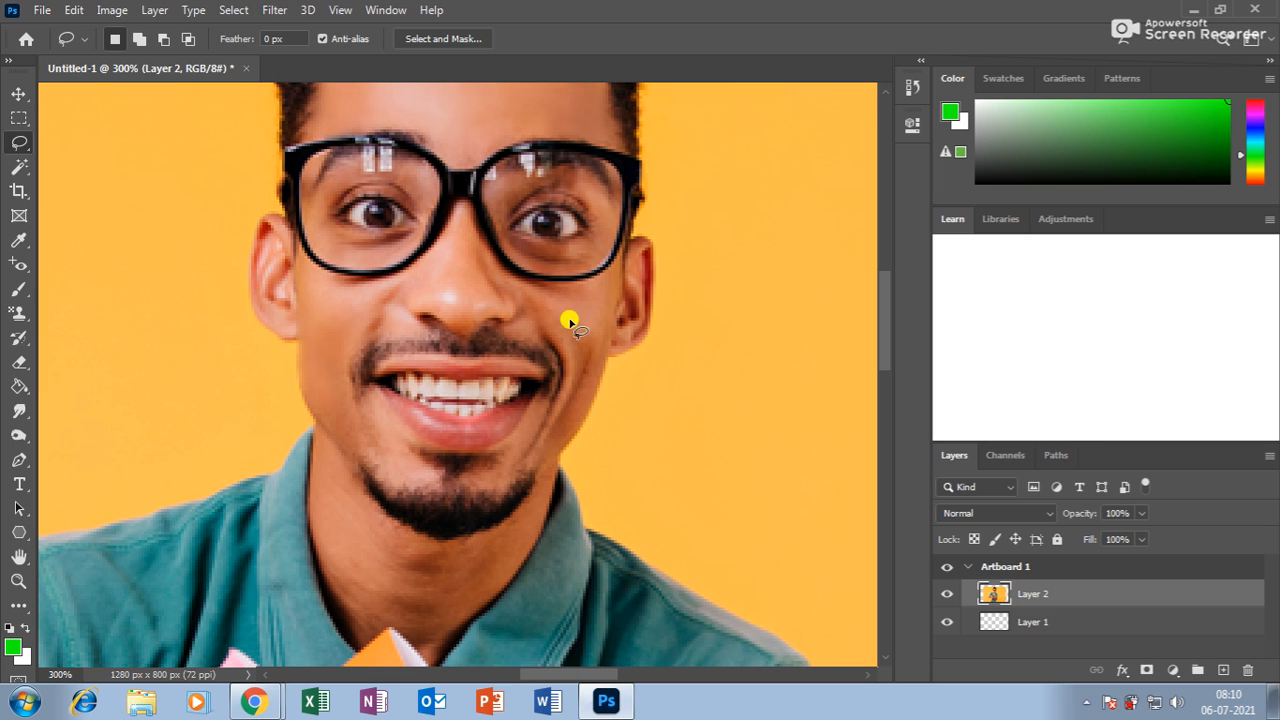
mouse_move(566, 320)
mouse_down()
mouse_move(577, 400)
mouse_move(607, 330)
mouse_move(600, 297)
mouse_up()
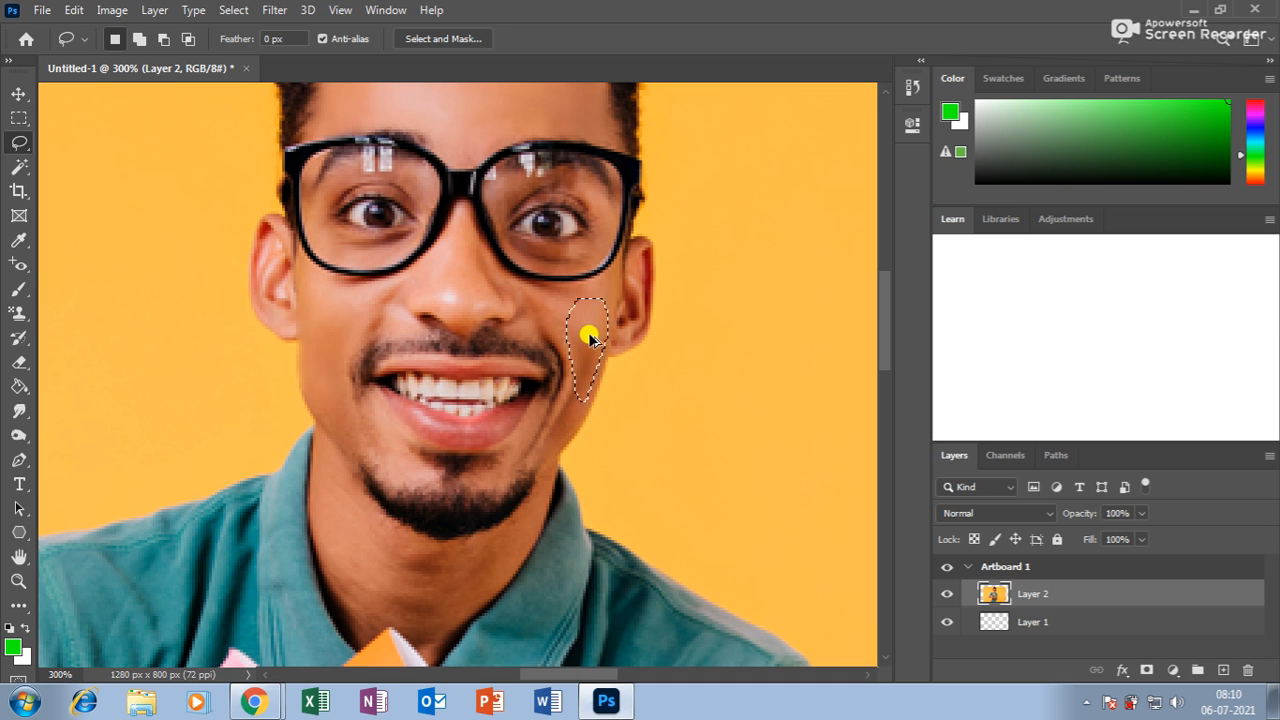
click(588, 337)
Lasso a small patch of cheek just right of the nose, open Gaussian Blur for it and cancel the filter
mouse_move(554, 291)
mouse_down()
mouse_move(506, 285)
mouse_move(531, 331)
mouse_move(557, 309)
mouse_move(552, 318)
mouse_up()
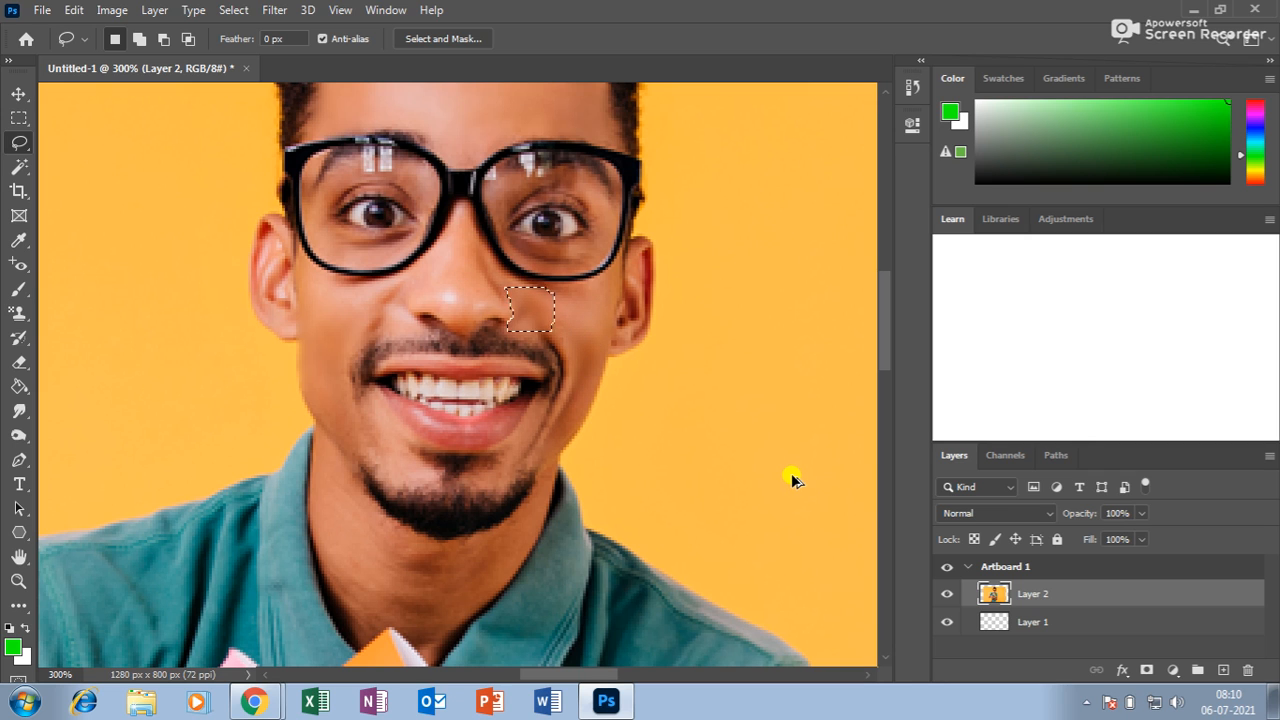
click(281, 15)
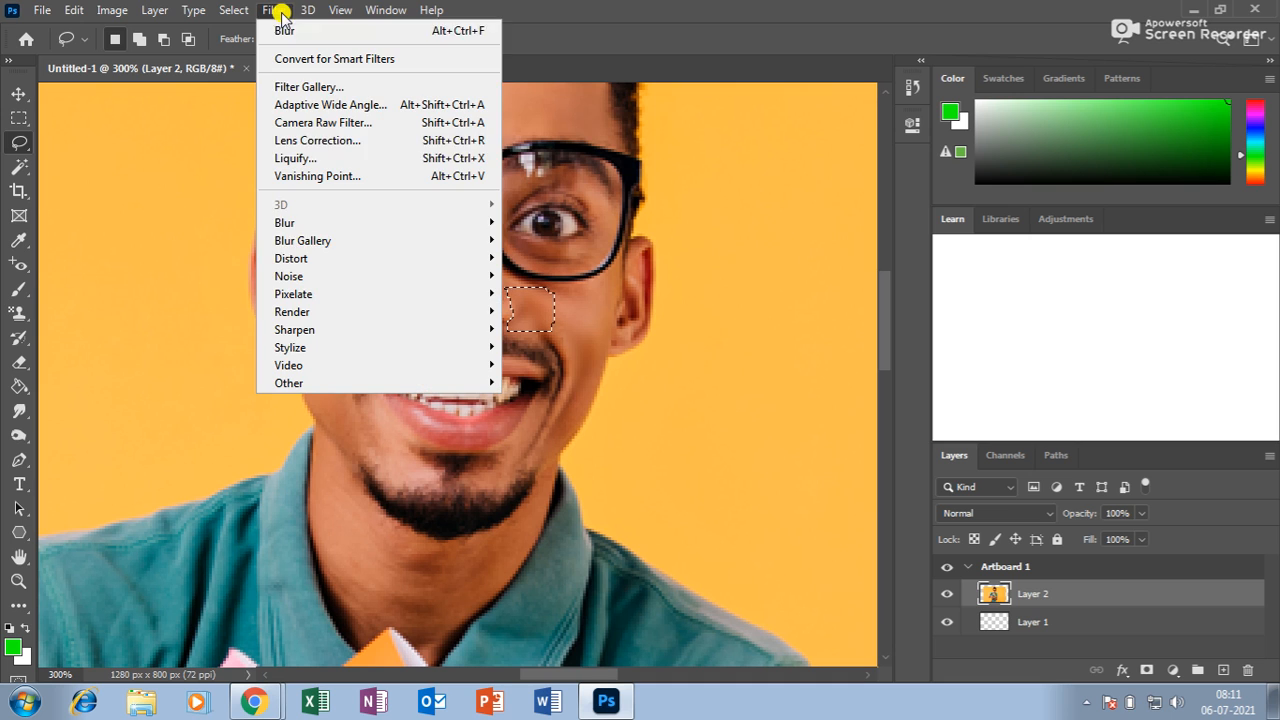
mouse_move(337, 223)
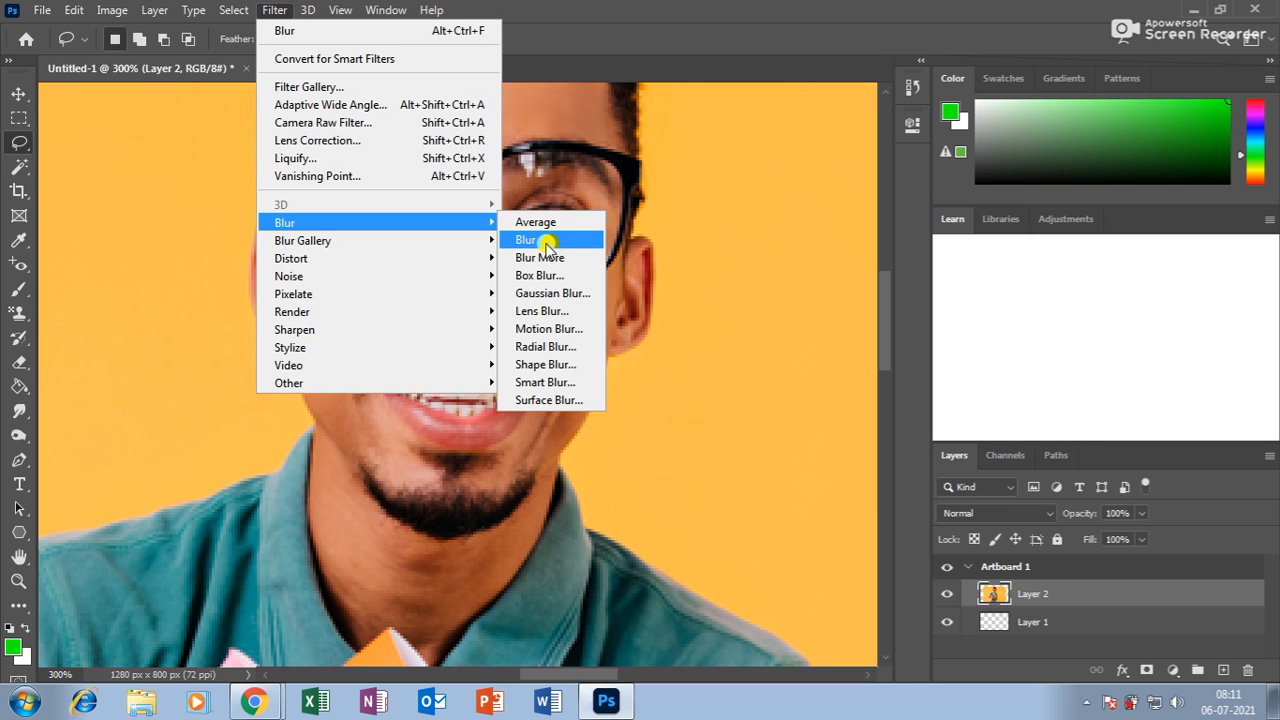
click(553, 293)
click(740, 176)
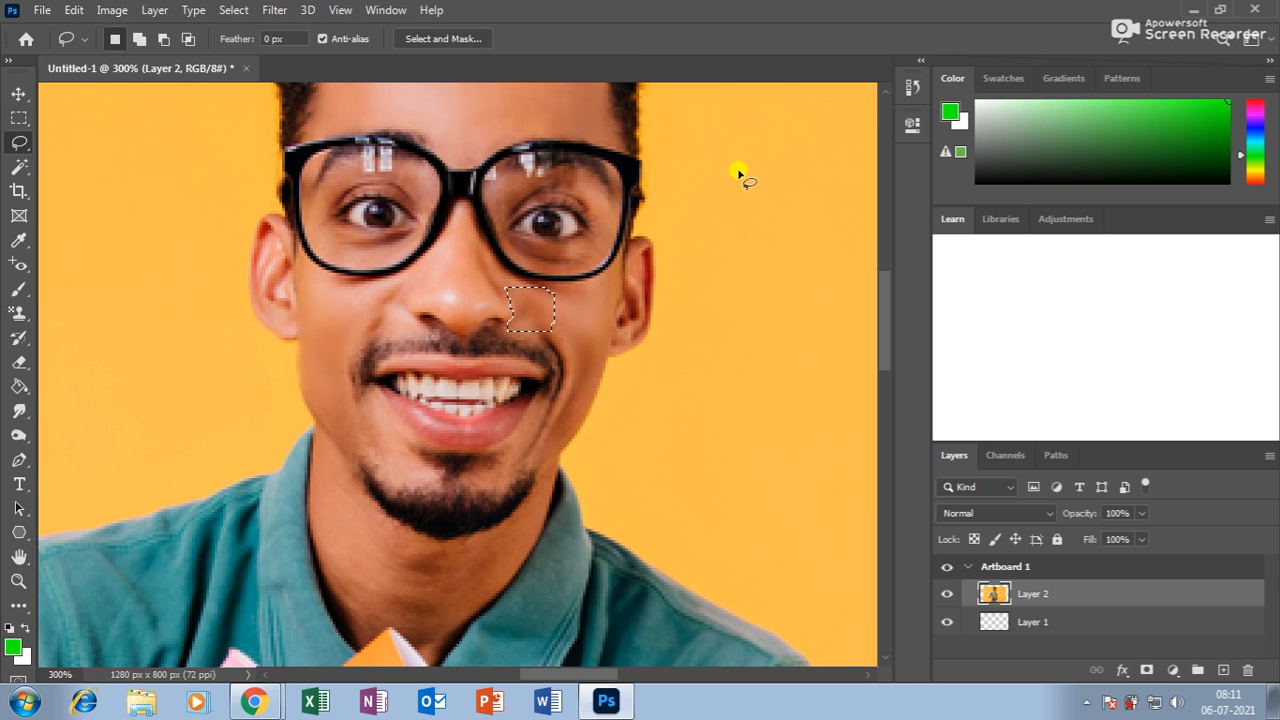
Lasso the hair and upper forehead, try a stronger Gaussian Blur on that area, cancel the filter and clear the selection
scroll(563, 223, up, 3)
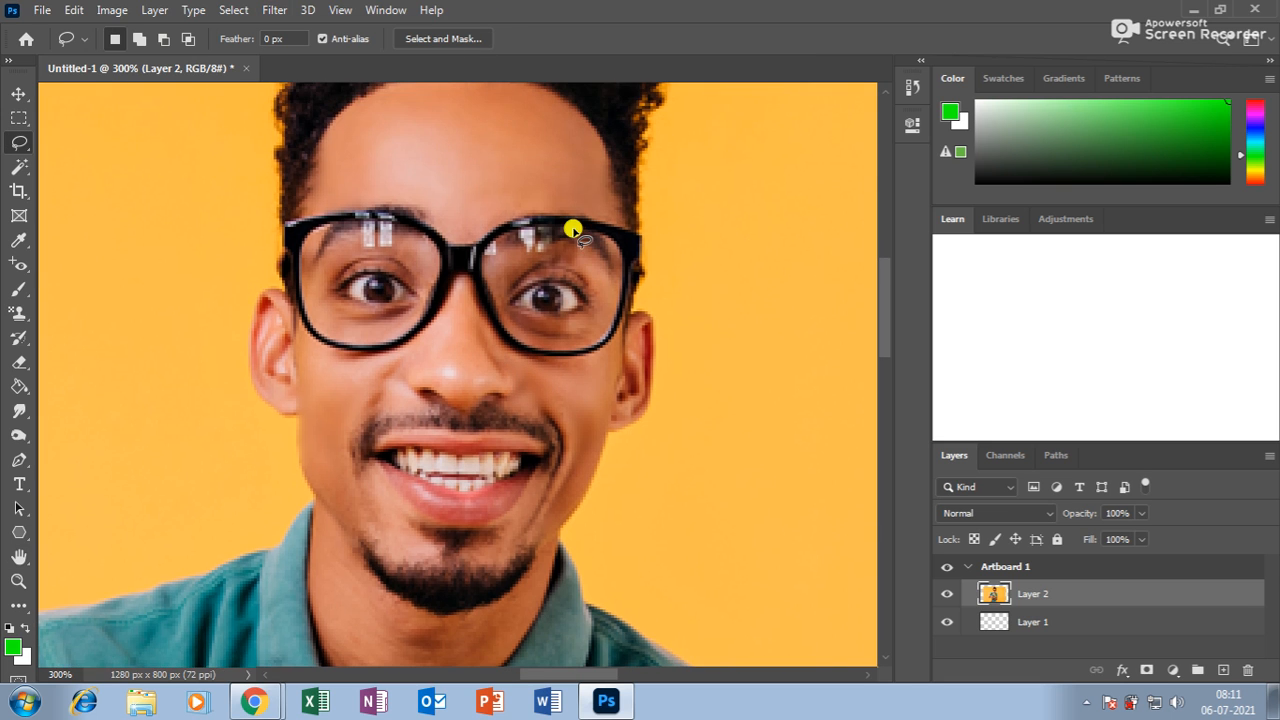
scroll(551, 199, up, 5)
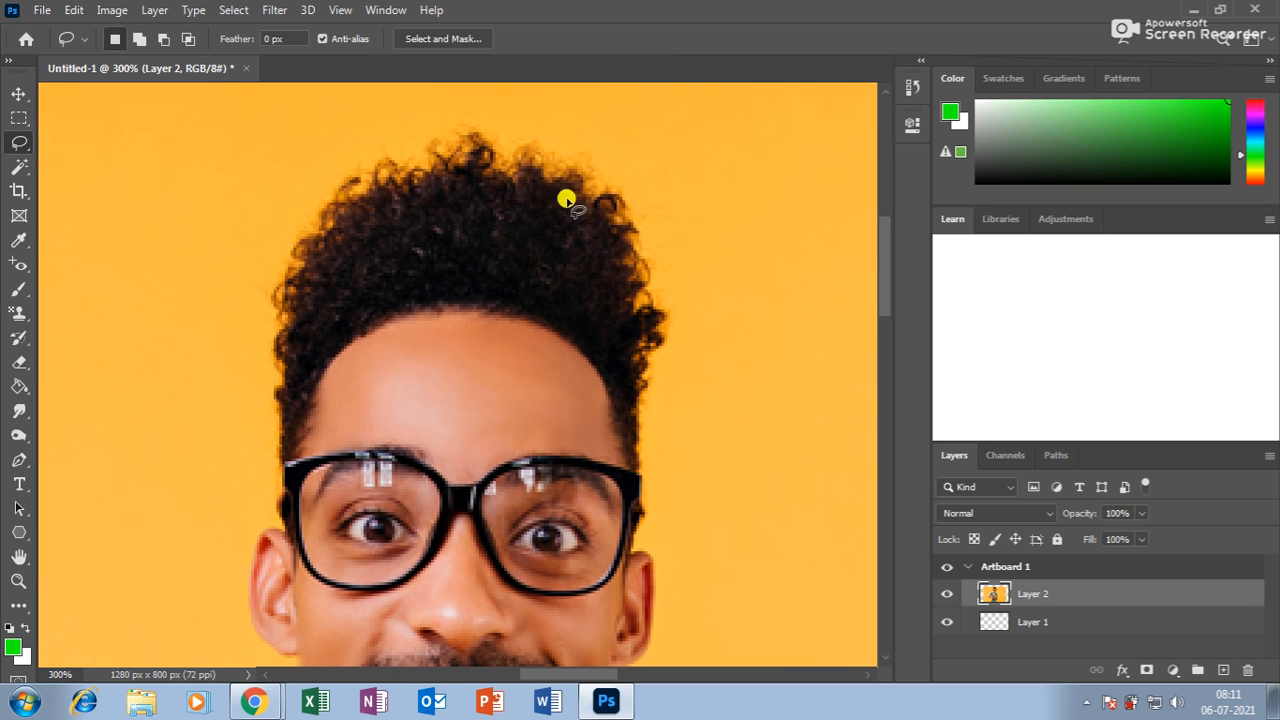
mouse_move(577, 131)
mouse_down()
mouse_move(303, 150)
mouse_move(283, 397)
mouse_move(531, 426)
mouse_move(686, 151)
mouse_move(676, 119)
mouse_up()
click(273, 12)
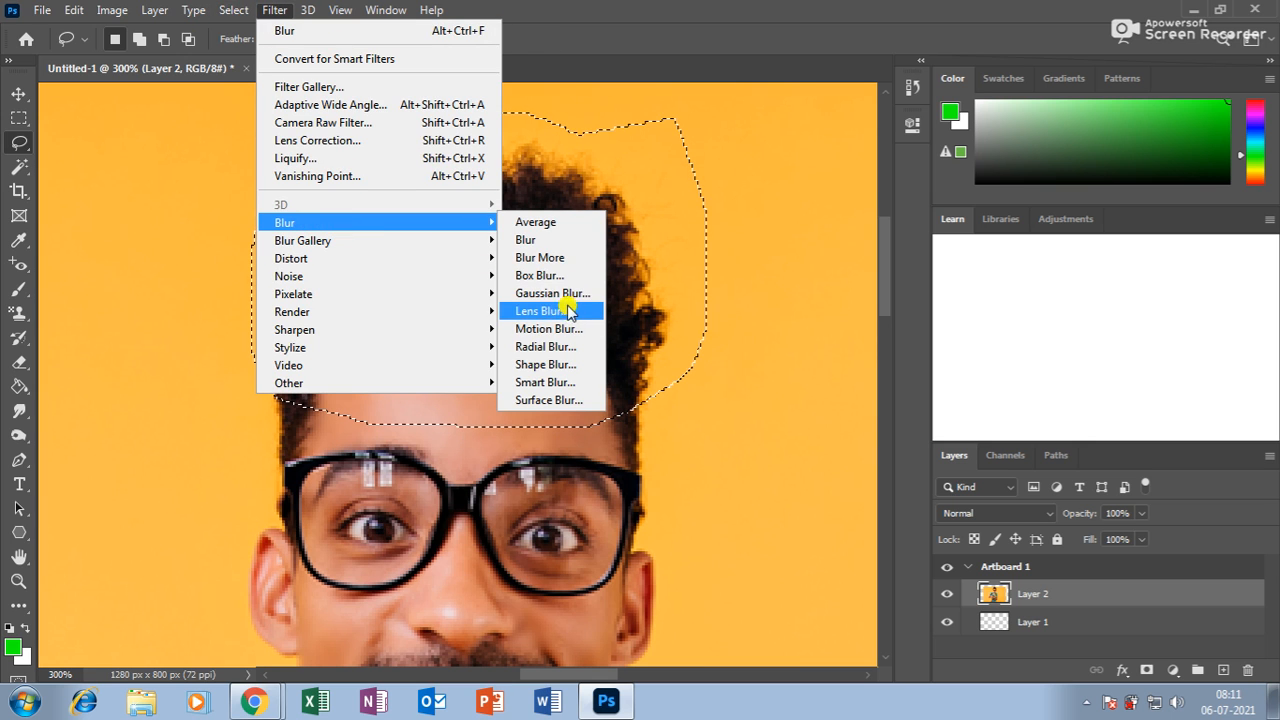
click(600, 294)
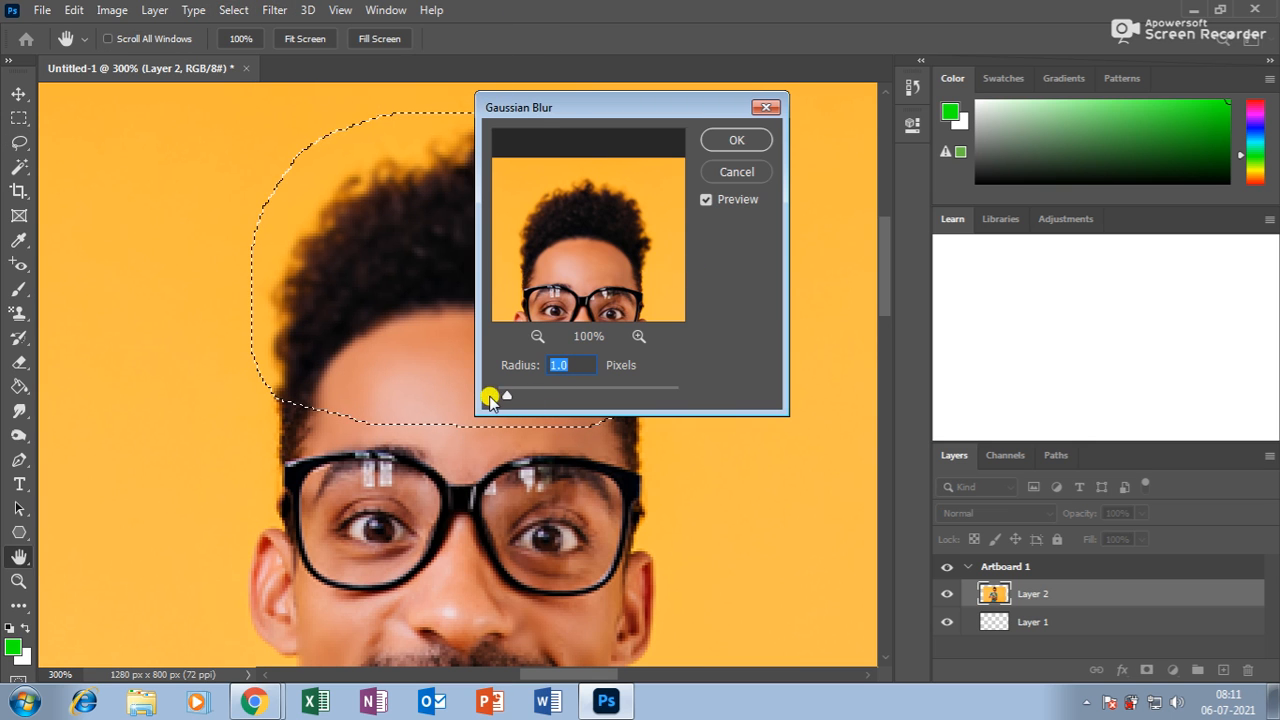
drag(505, 395, 573, 394)
click(737, 172)
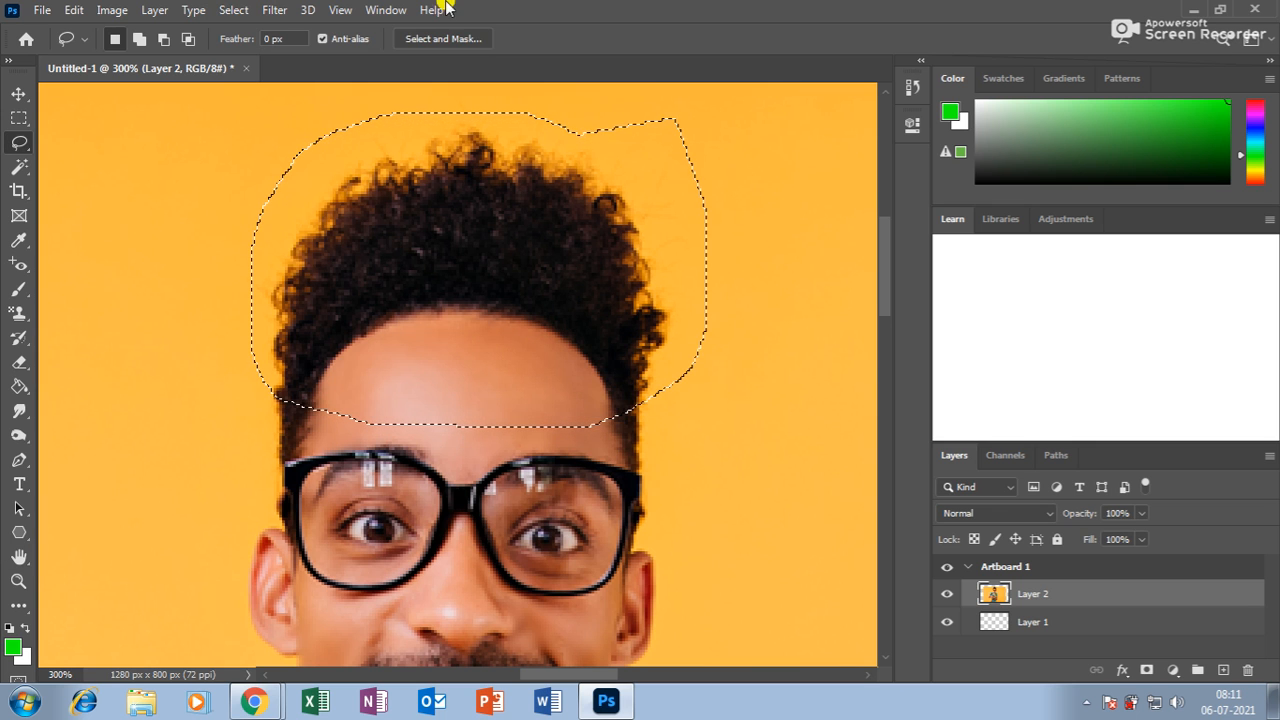
click(272, 9)
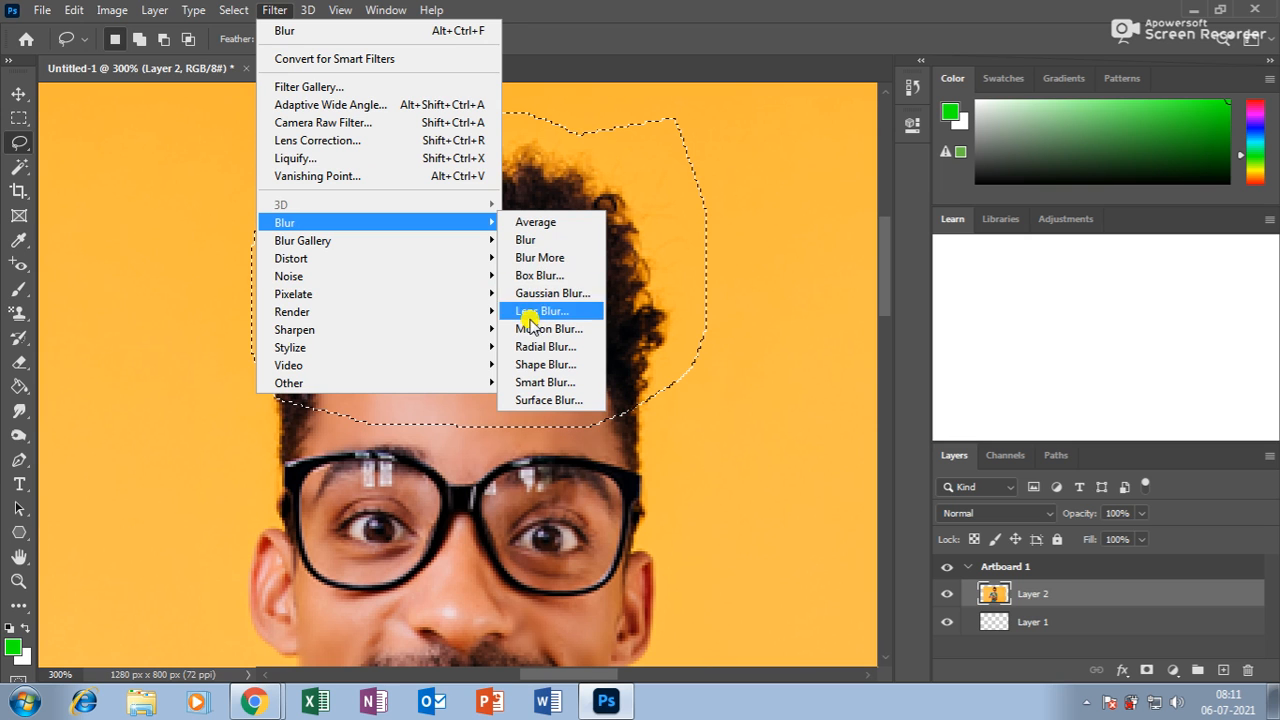
click(599, 441)
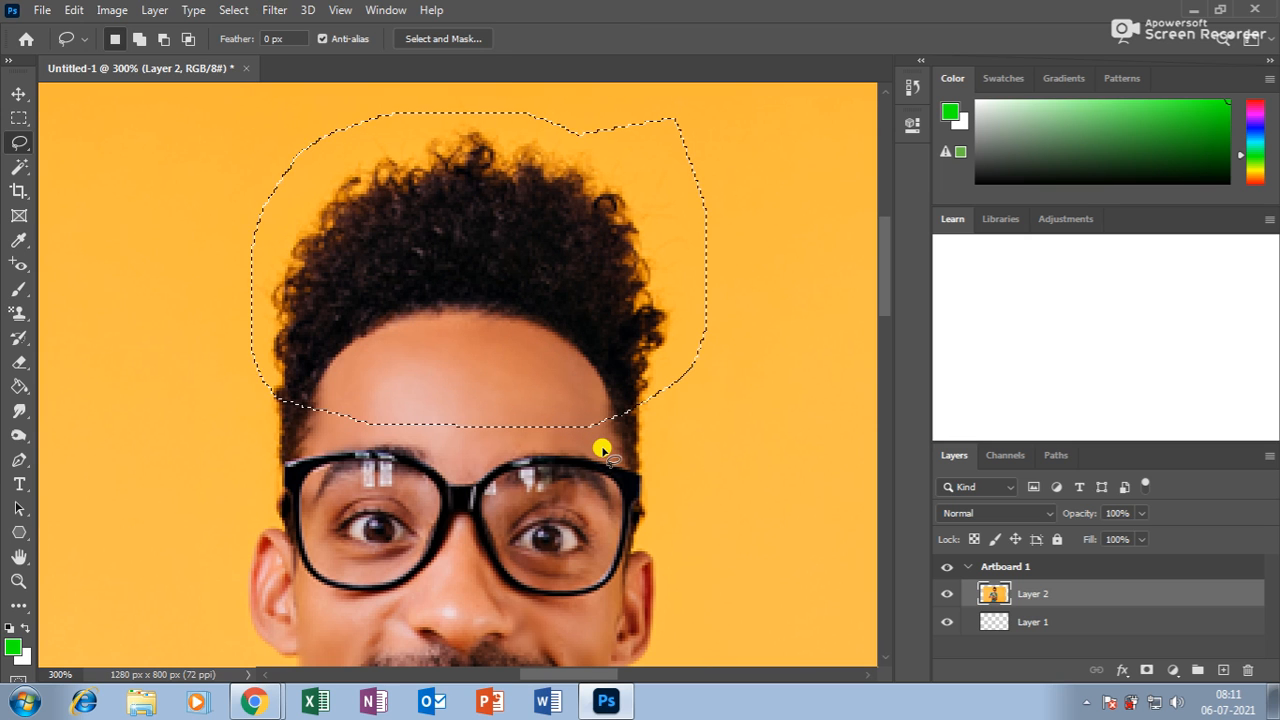
click(603, 449)
scroll(565, 403, down, 1)
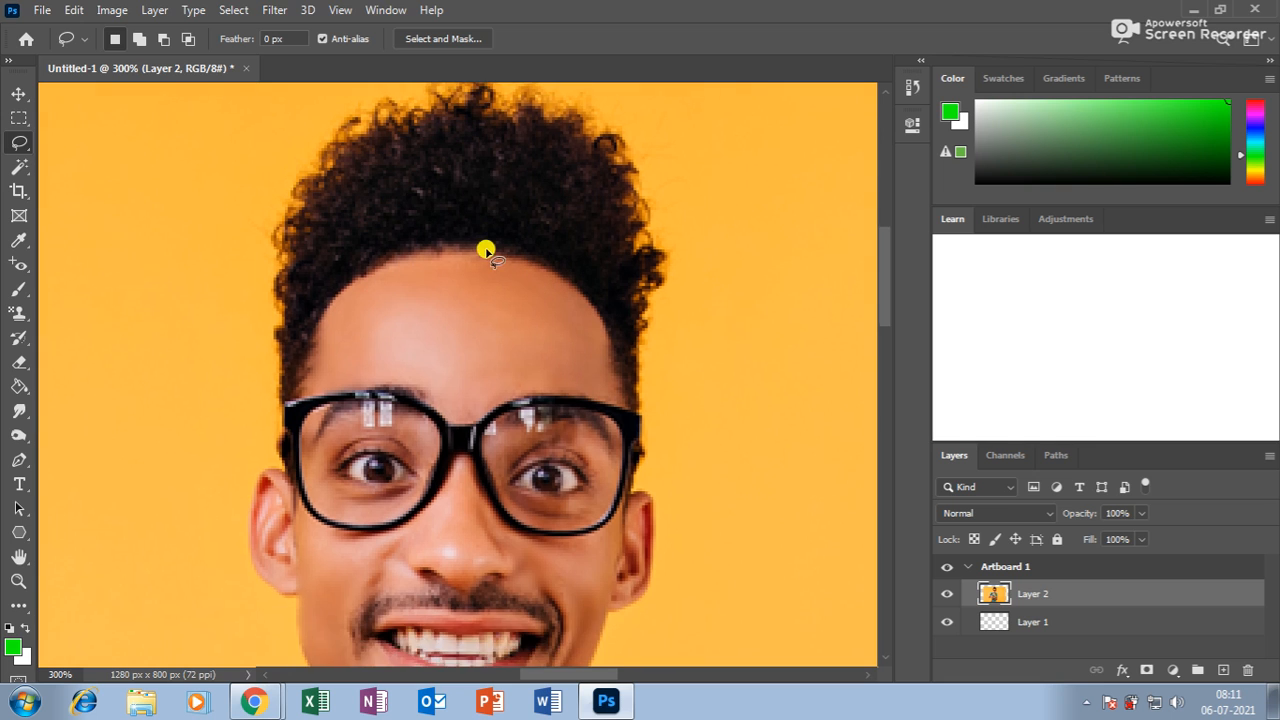
Try the Field Blur gallery filter on Layer 2 with a pin on the upper forehead and cancel it
click(285, 10)
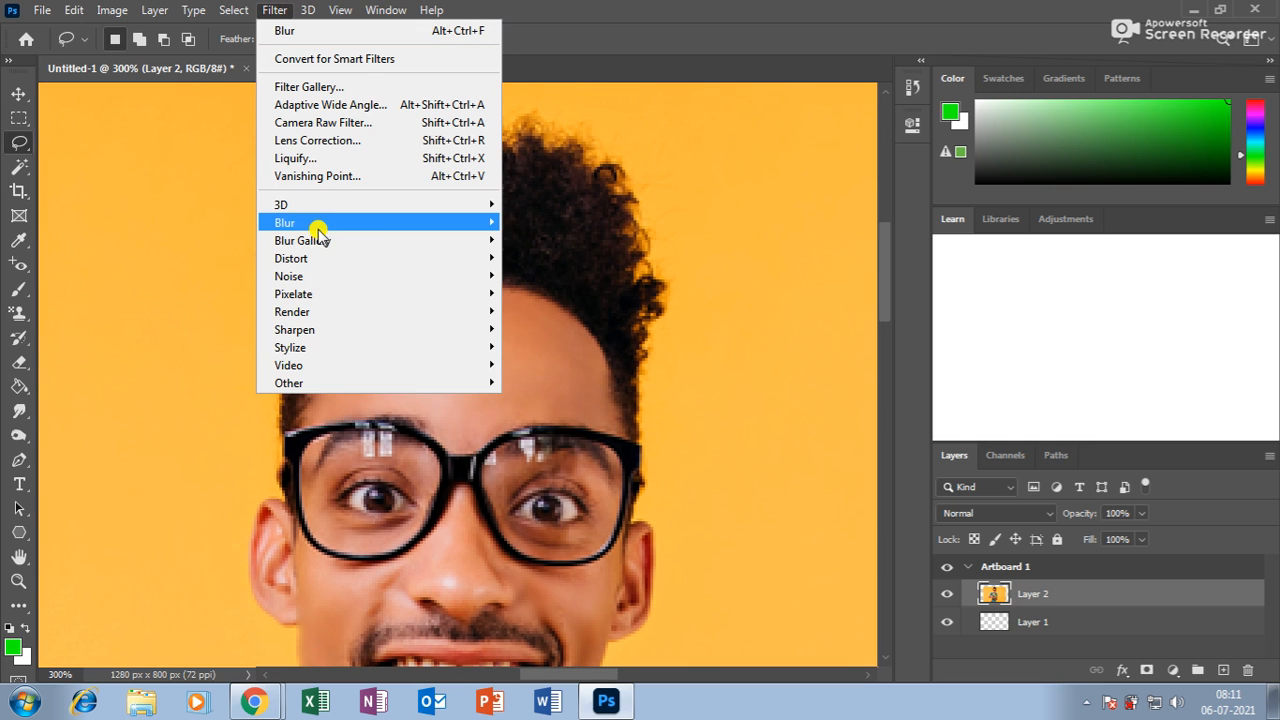
mouse_move(321, 228)
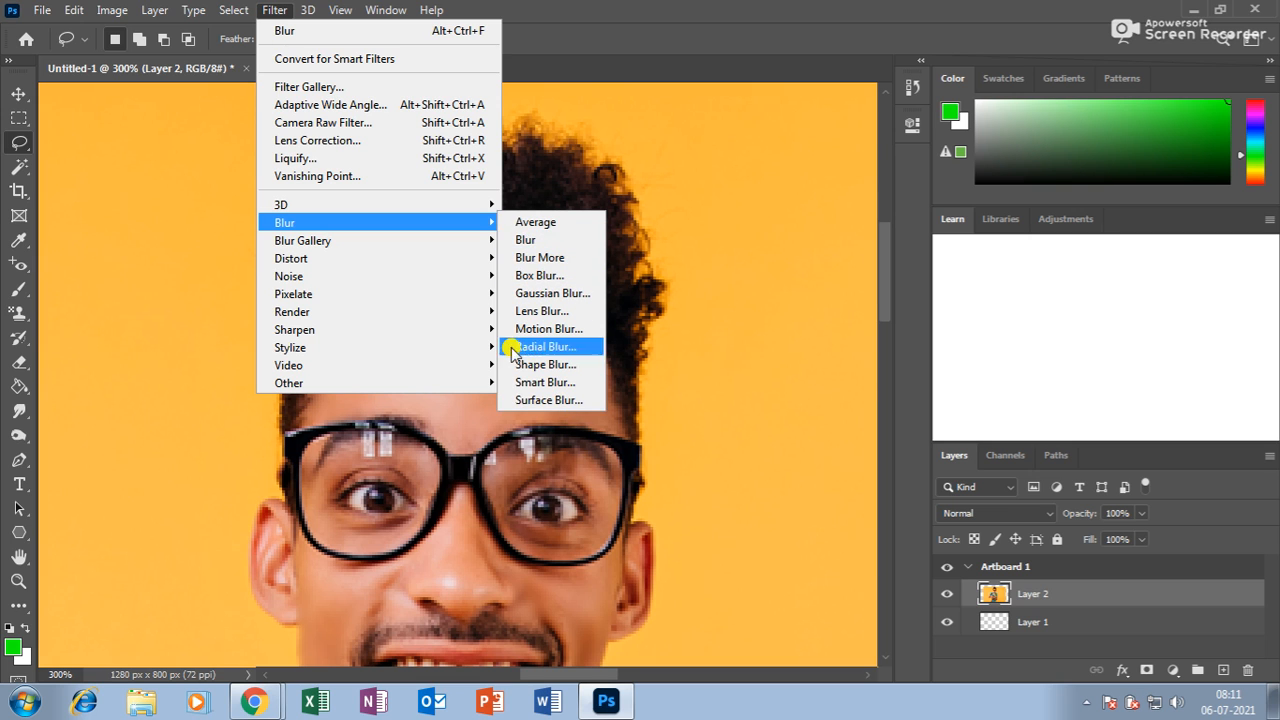
mouse_move(416, 246)
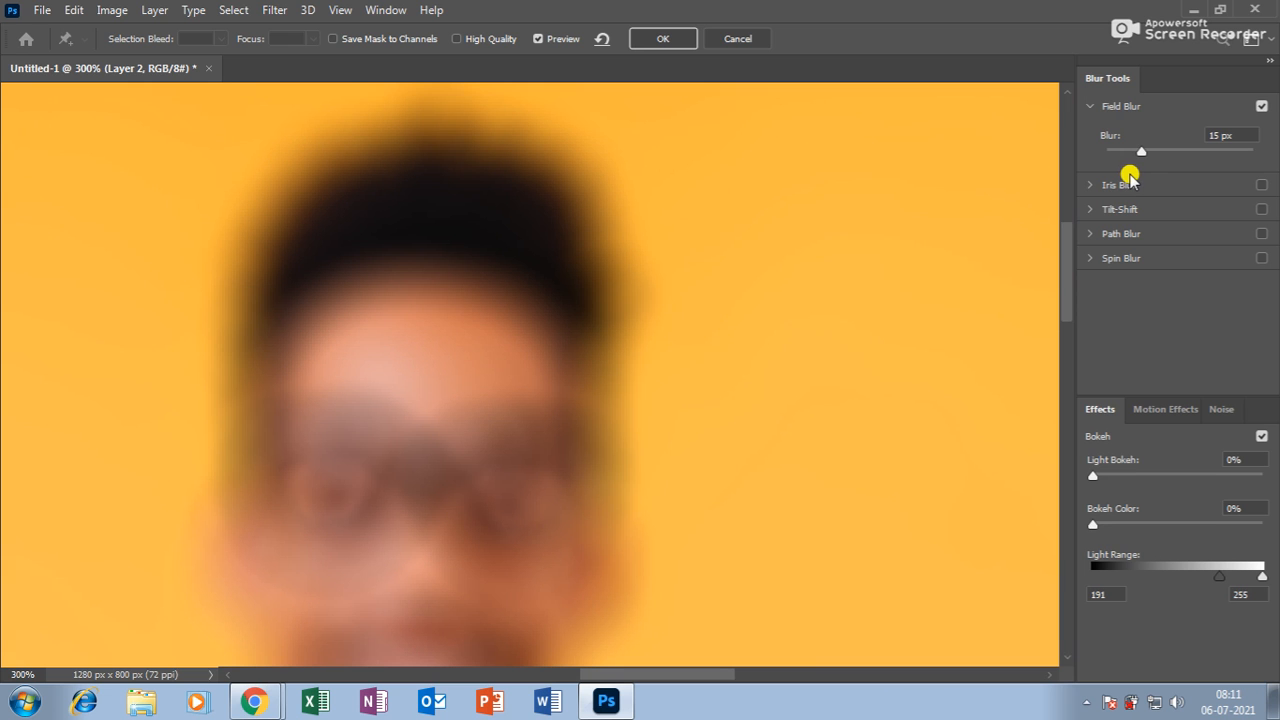
click(418, 306)
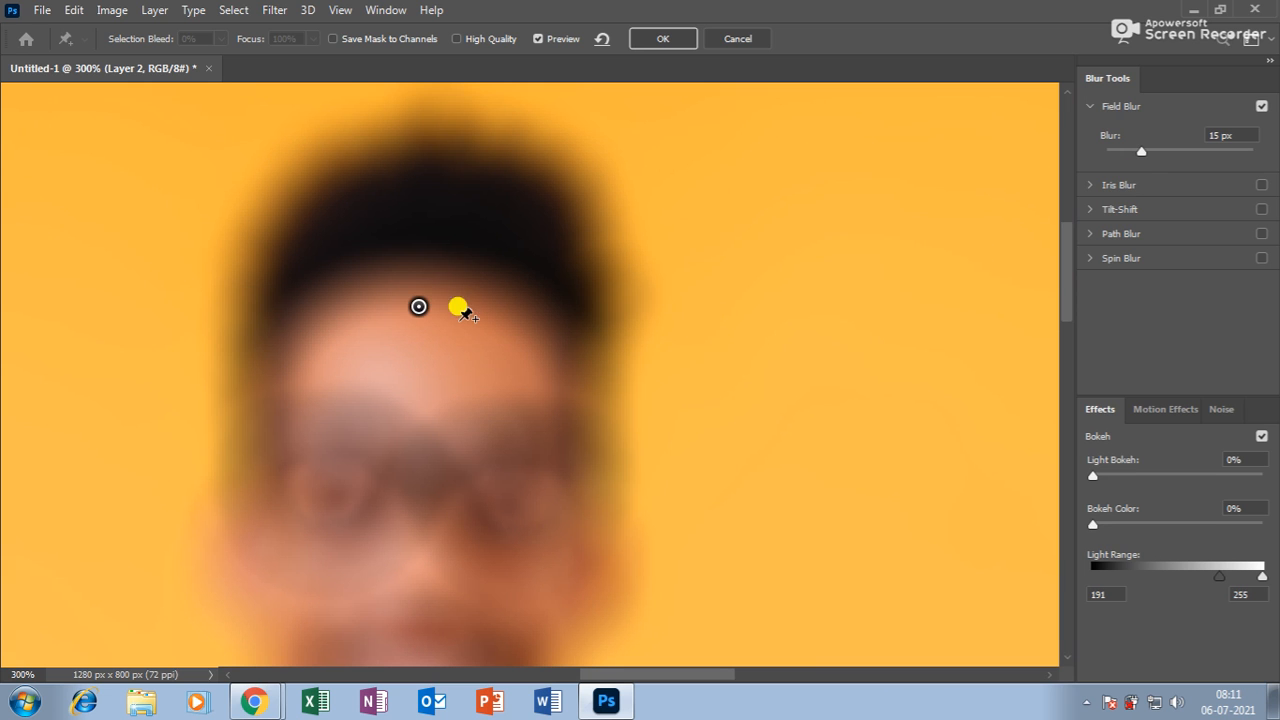
key(Escape)
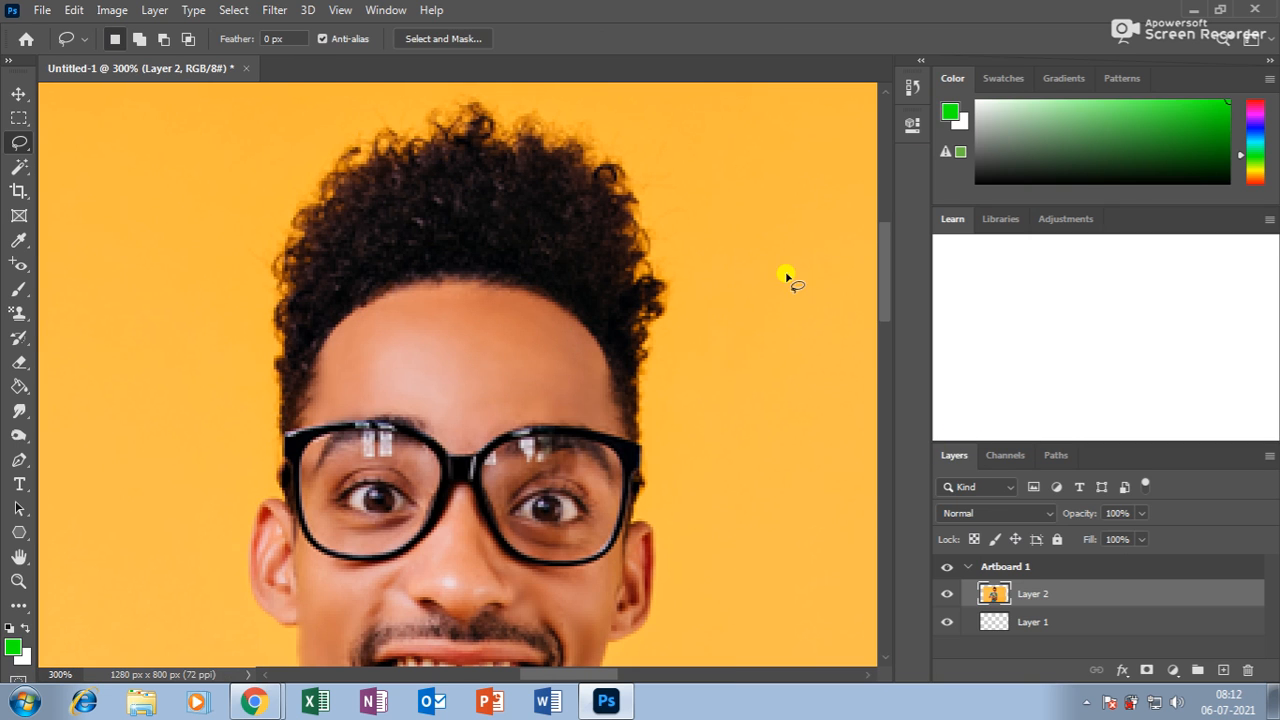
Open Field Blur for Layer 2 again, add Iris Blur to it and lower the Iris Blur amount
click(280, 18)
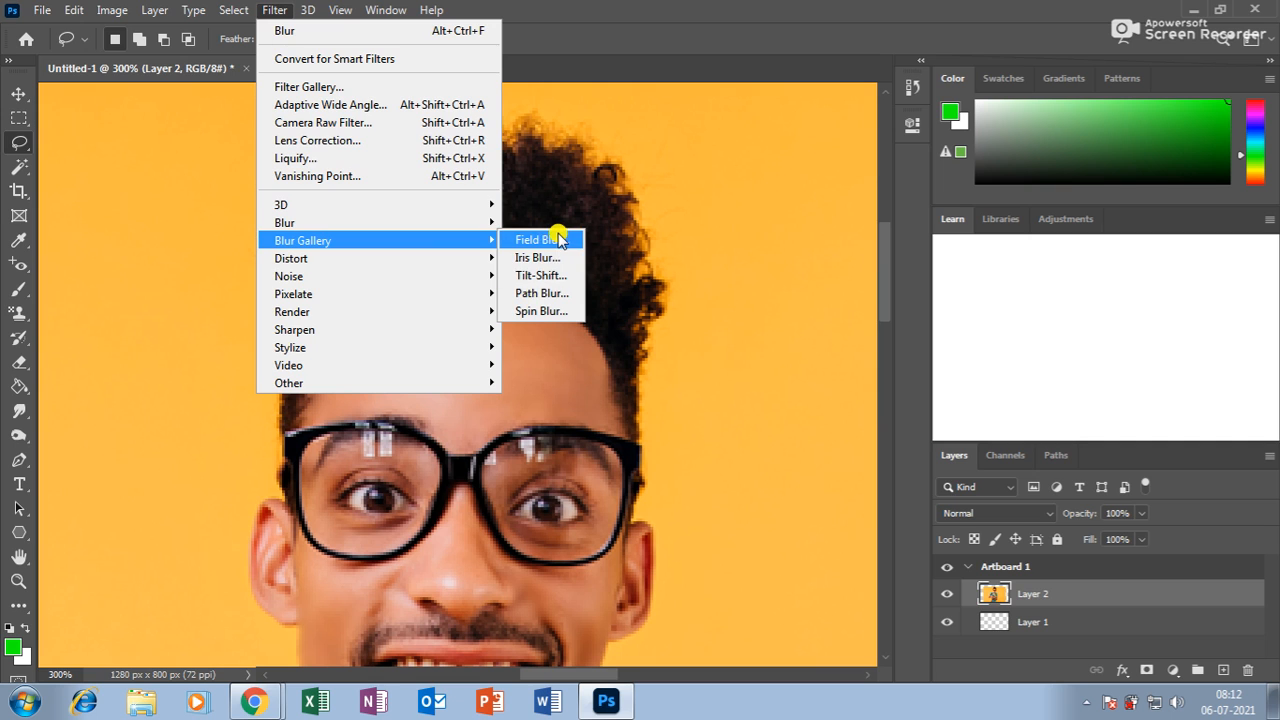
click(538, 242)
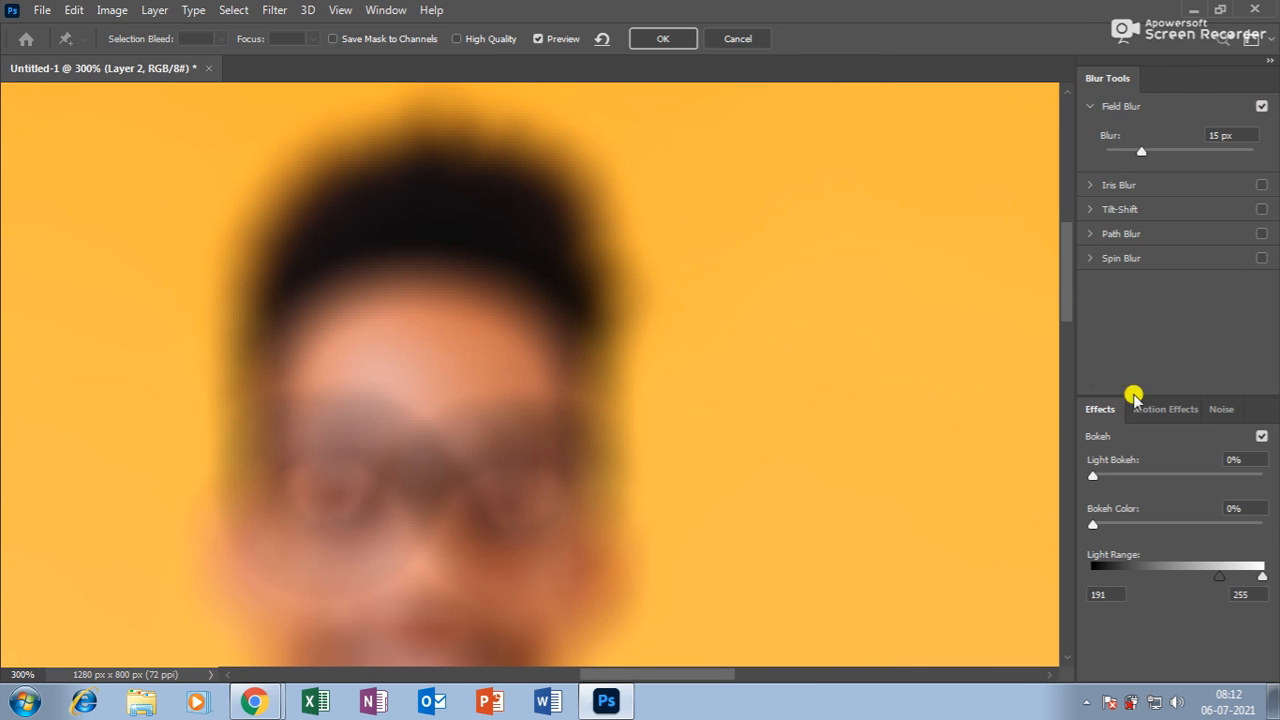
click(1092, 188)
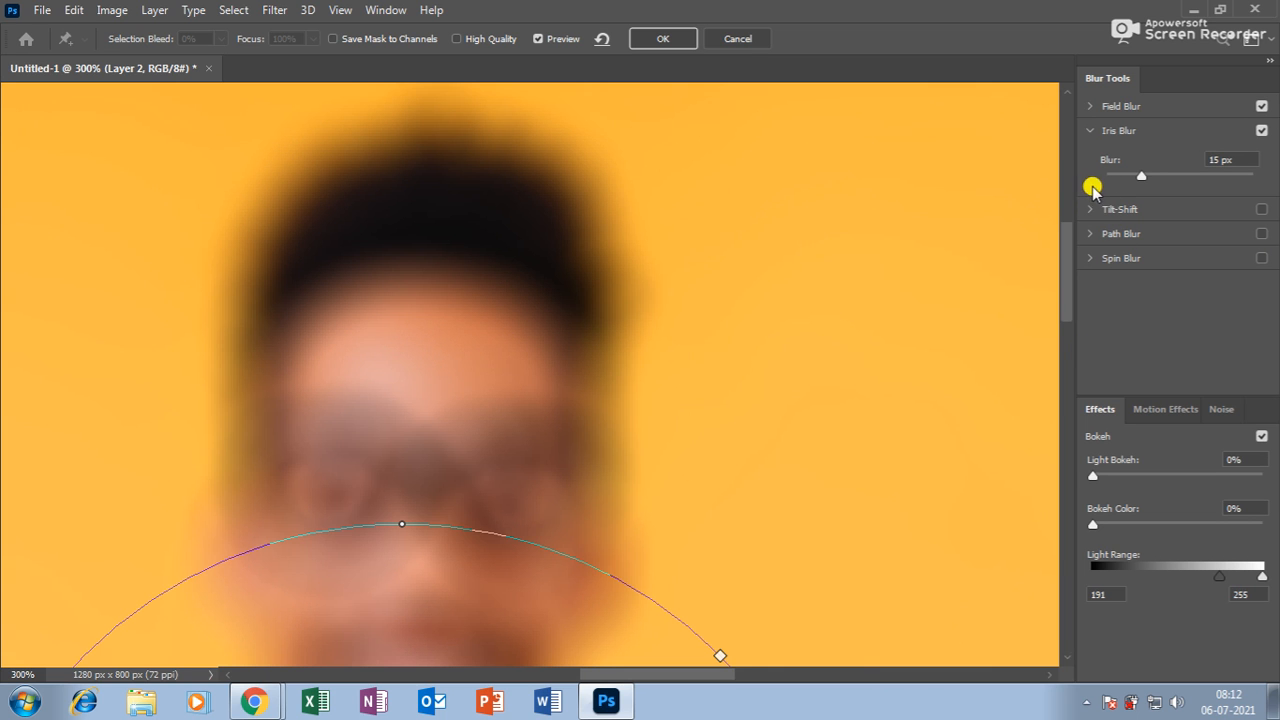
drag(1135, 187, 1106, 177)
Add Tilt-Shift with a blur of 0 px and Path Blur to the gallery effects, and cancel the whole blur
click(1088, 211)
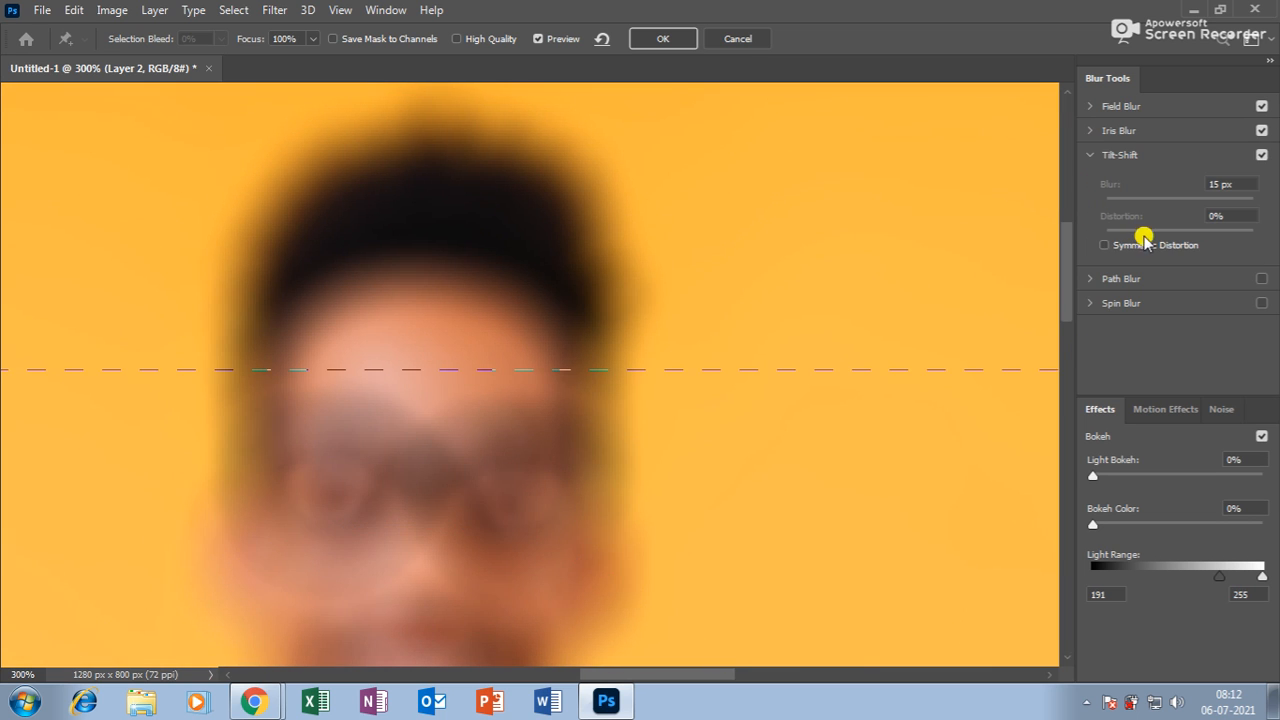
drag(1159, 196, 1100, 203)
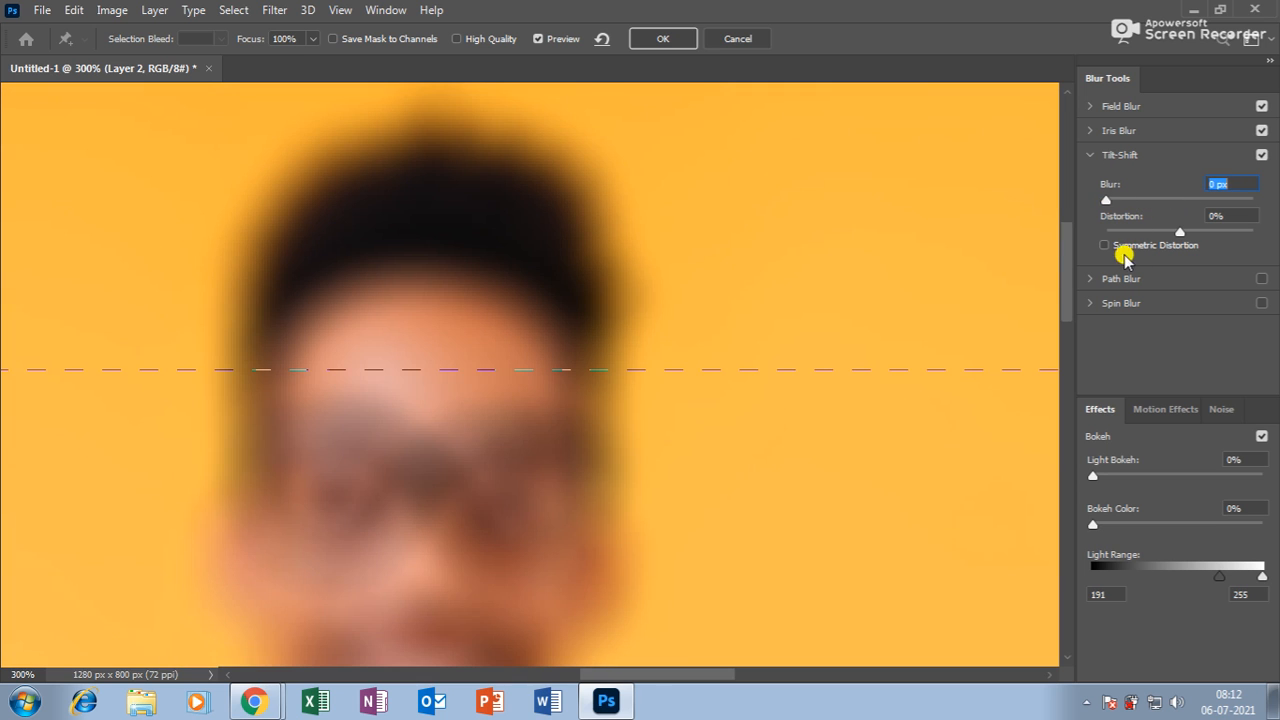
click(1088, 281)
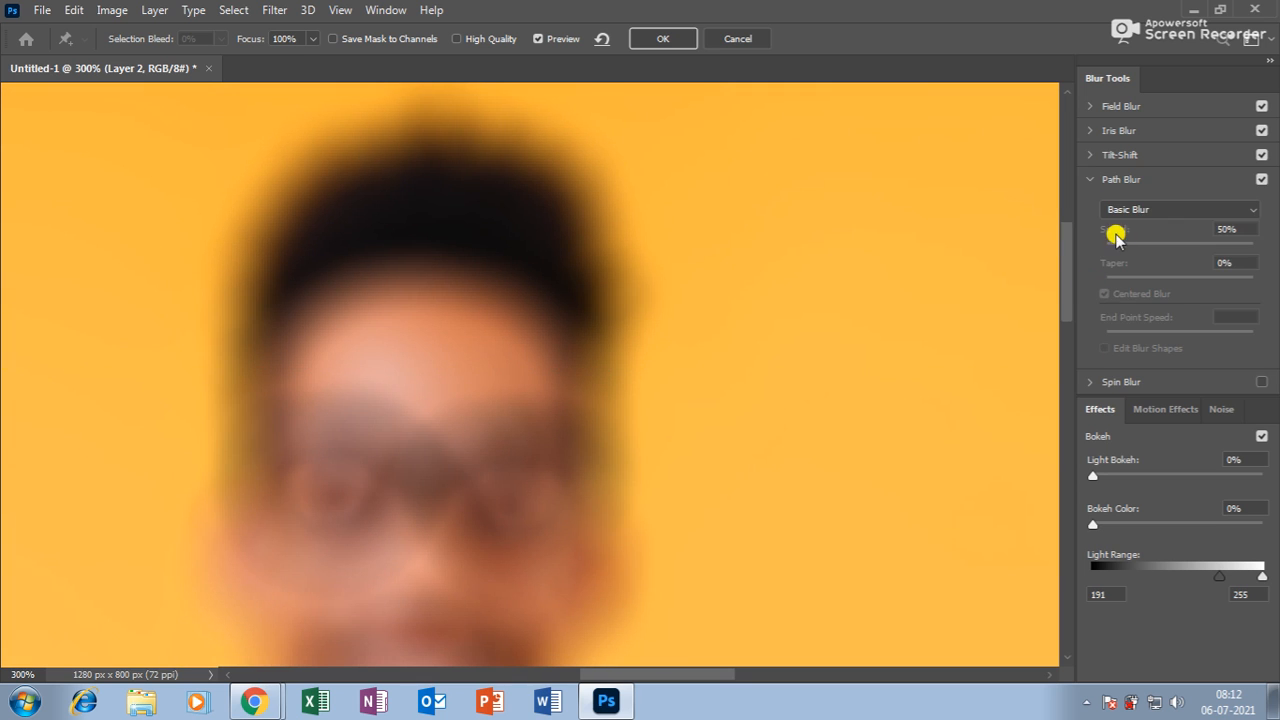
click(1090, 180)
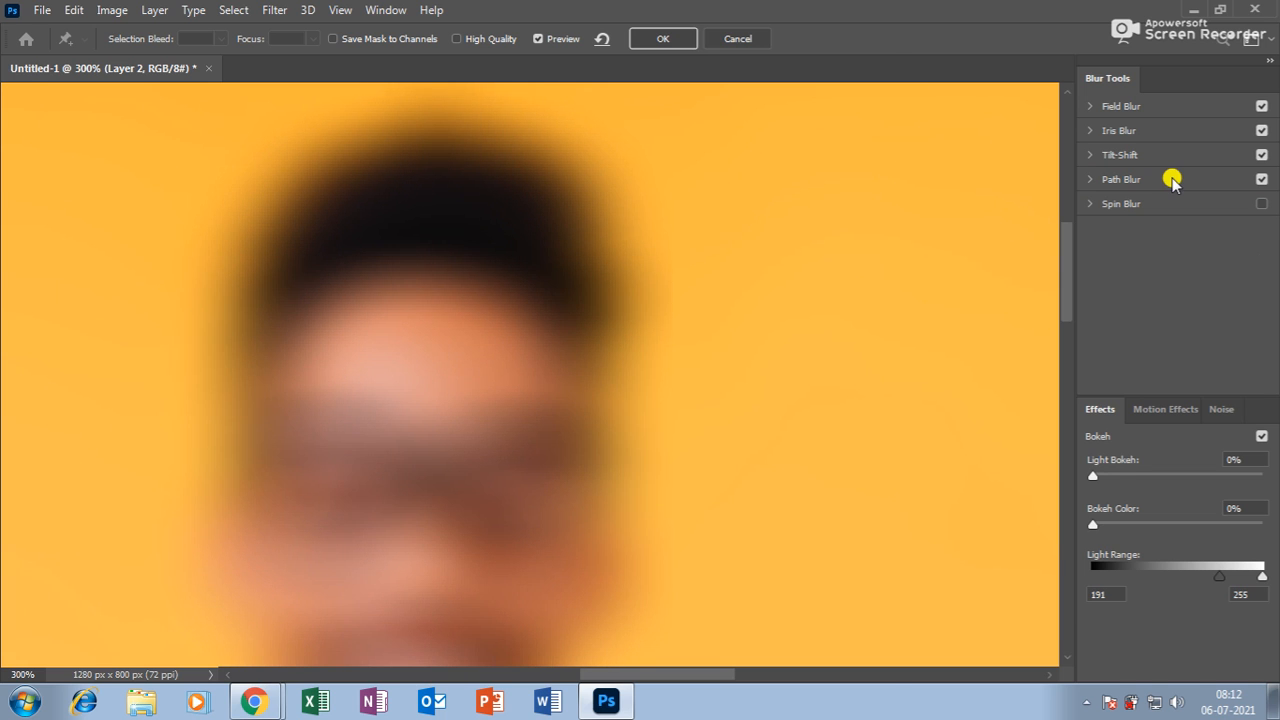
key(Escape)
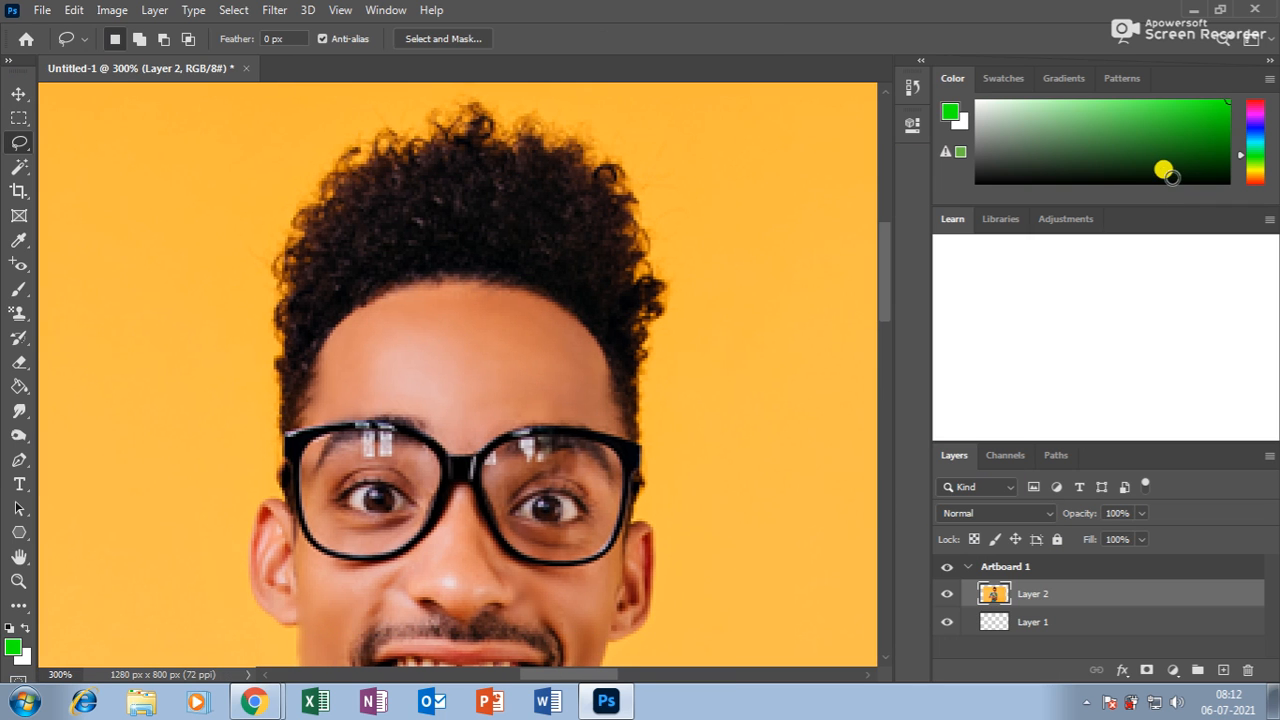
Preview the Ripple distortion on Layer 2 with an amount of 681% and Medium size, and cancel it
click(276, 10)
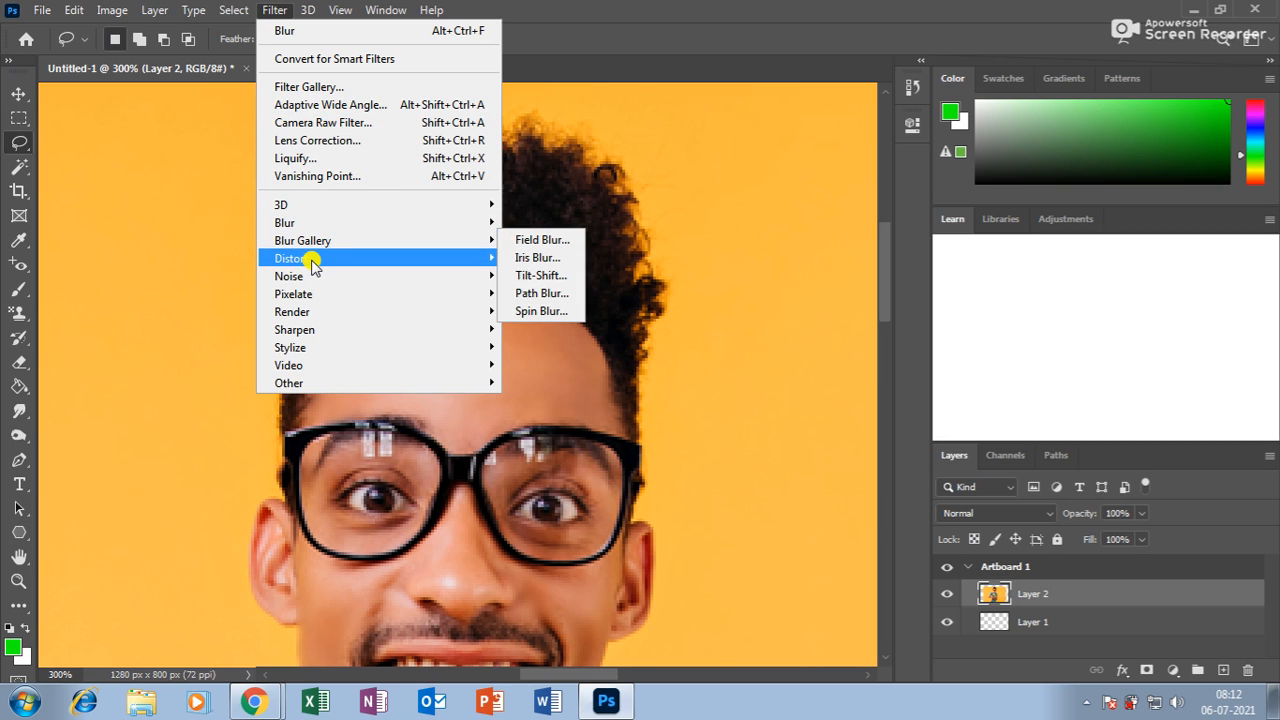
mouse_move(313, 265)
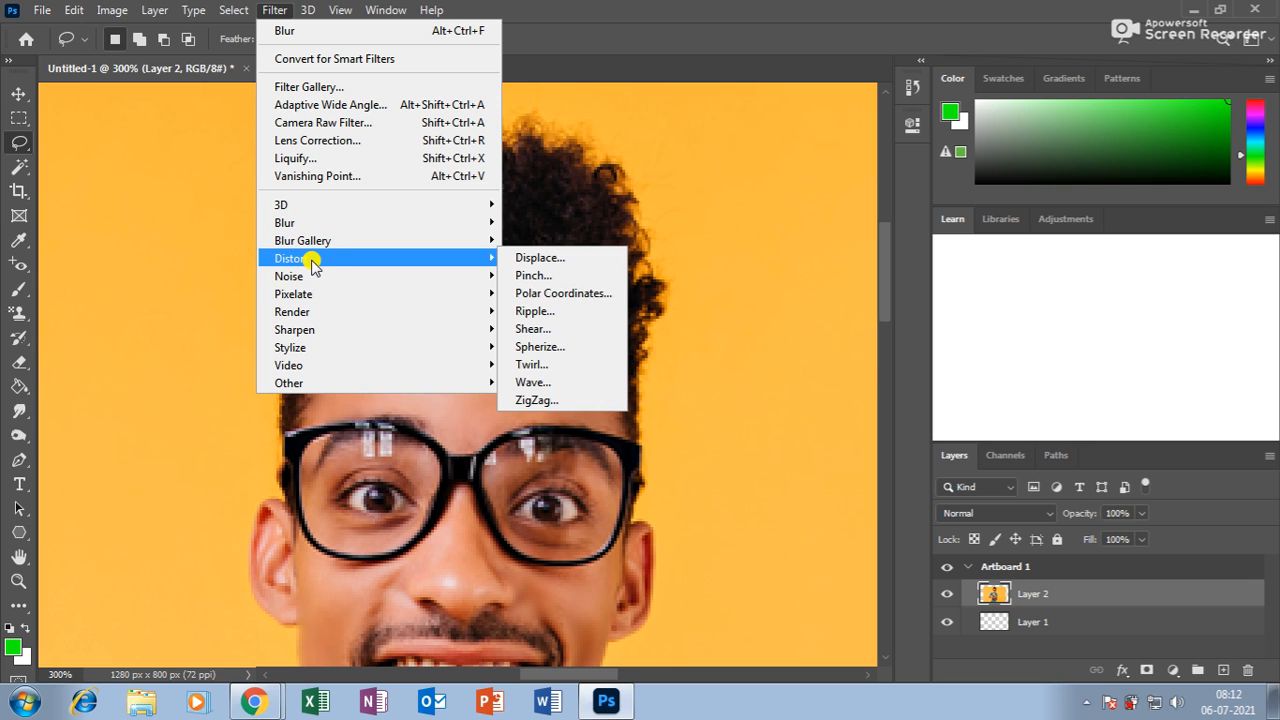
click(571, 309)
drag(571, 210, 586, 258)
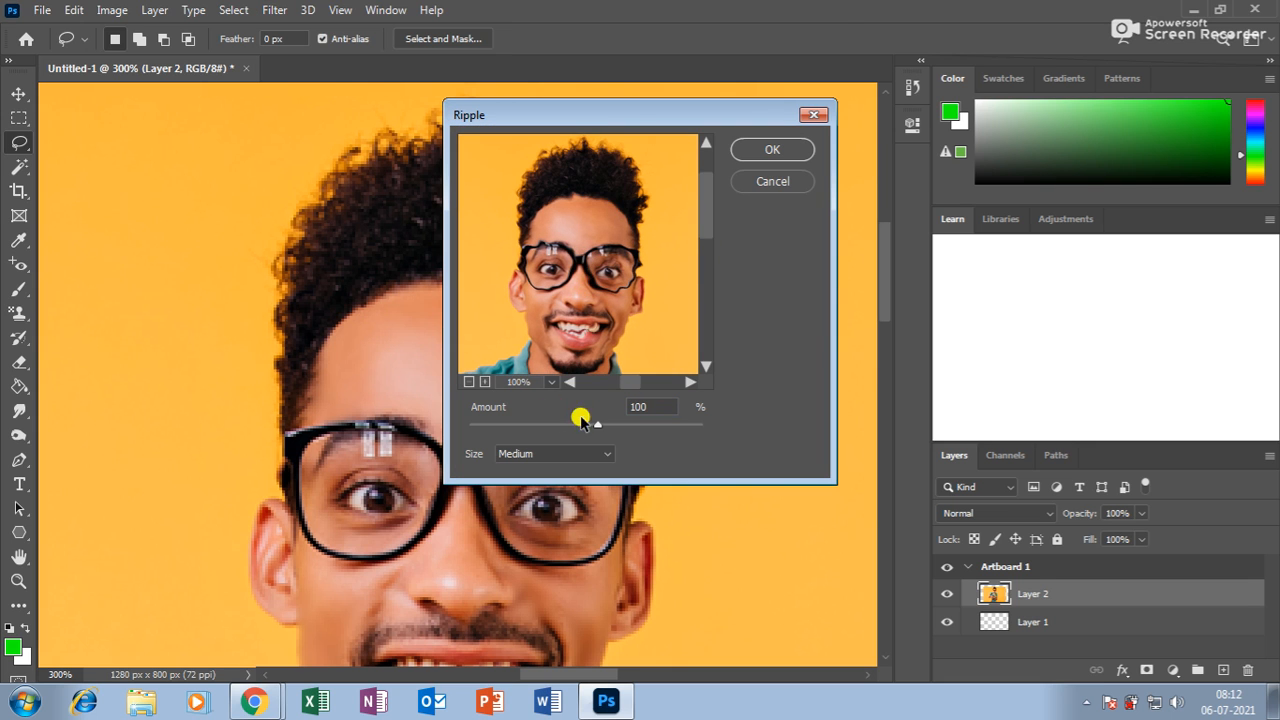
drag(597, 425, 651, 434)
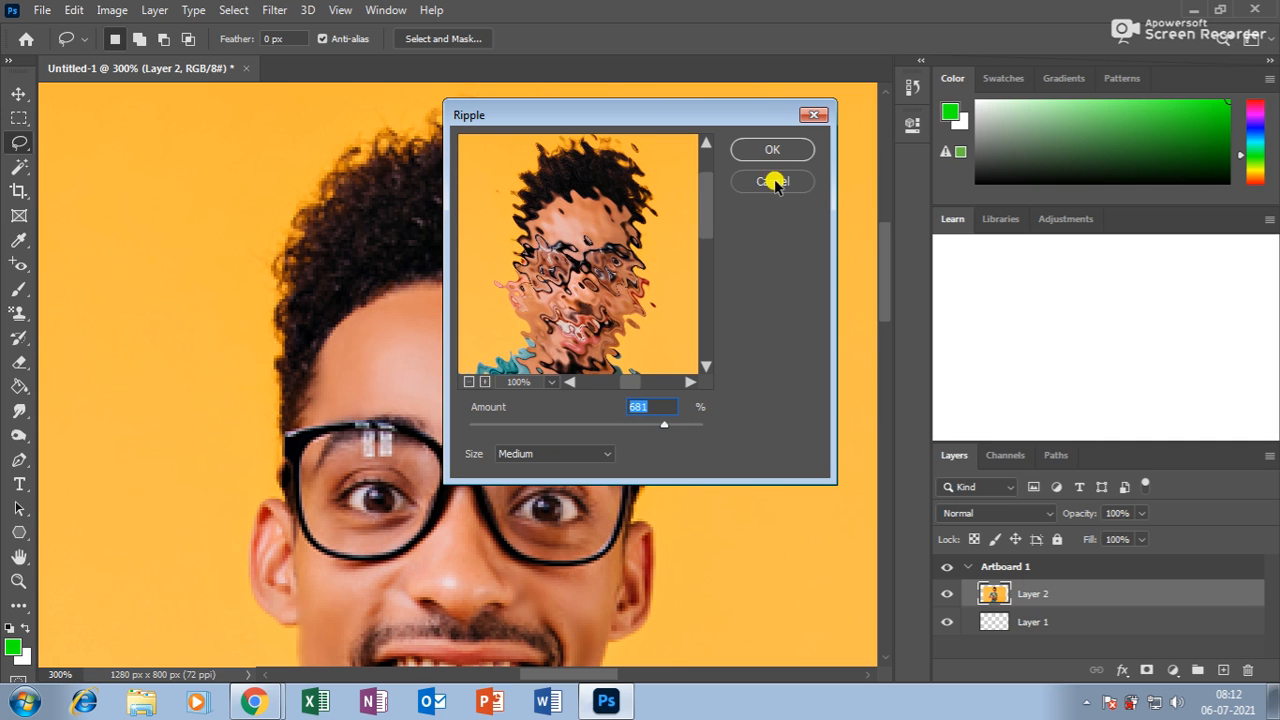
click(771, 181)
Move the student photo so that it sits in the upper-left corner of Artboard 1
key(ctrl+1)
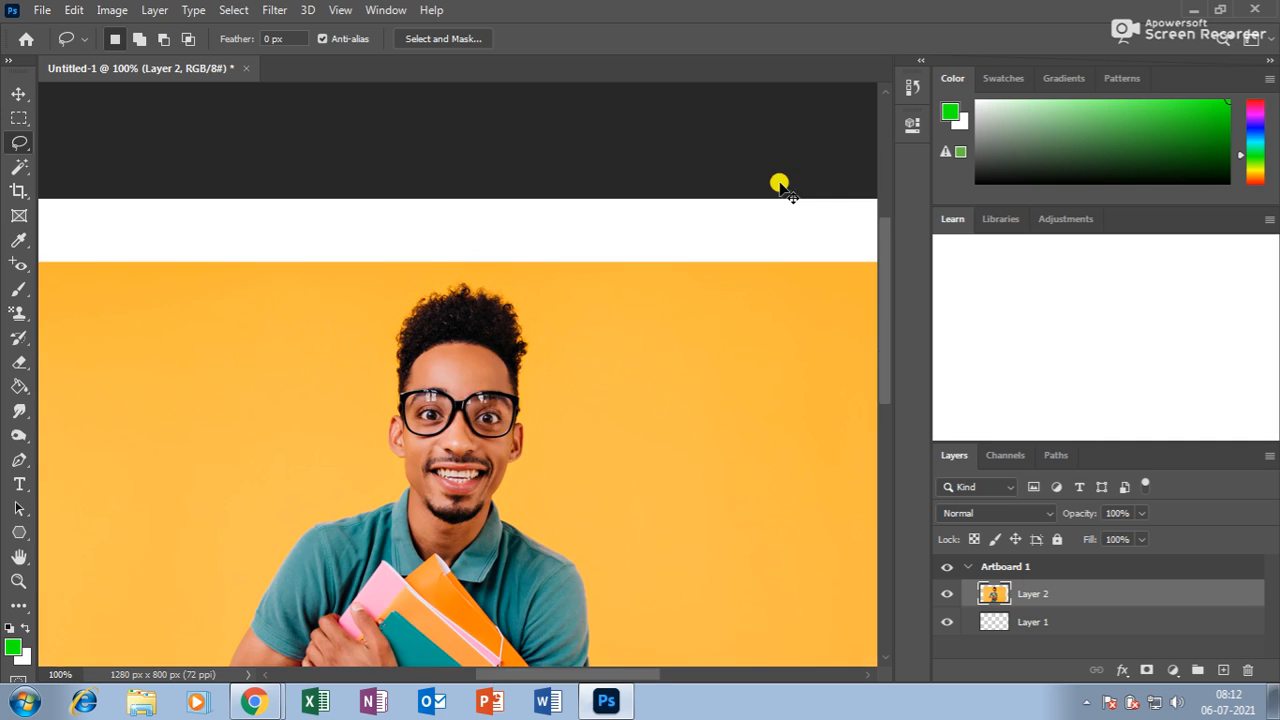
scroll(548, 371, down, 5)
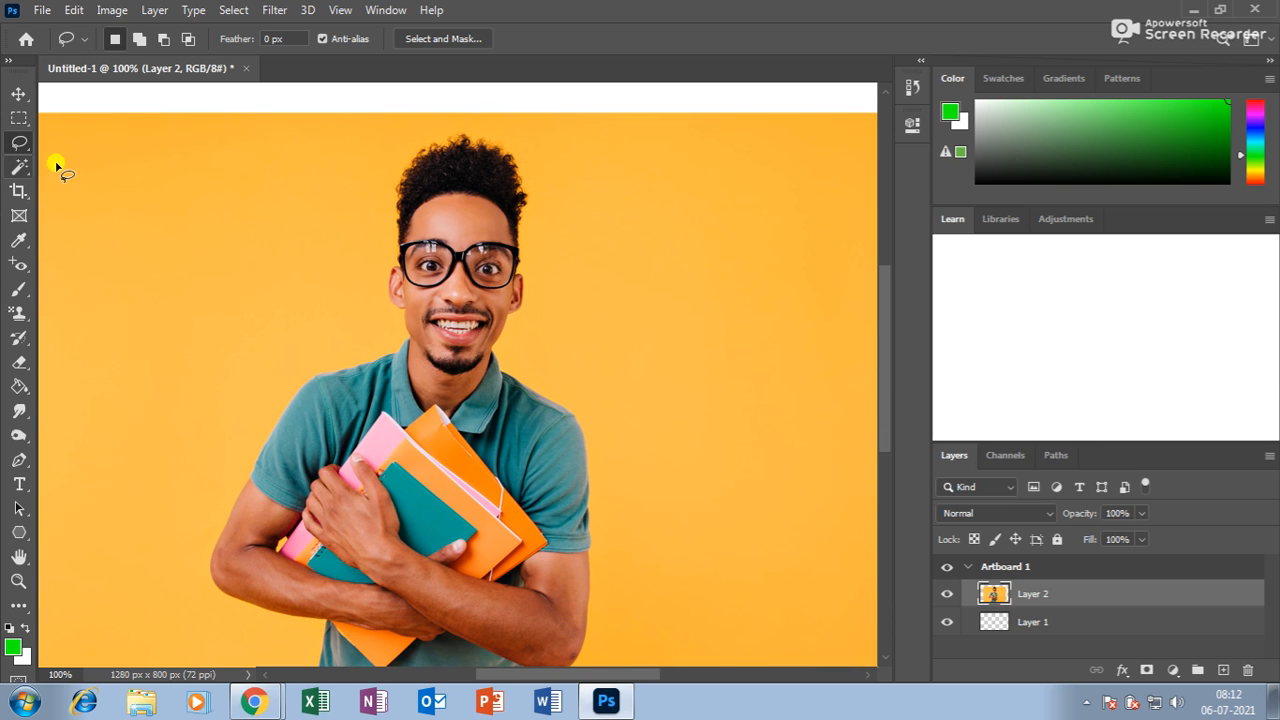
key(ctrl+minus)
drag(615, 380, 537, 345)
click(640, 400)
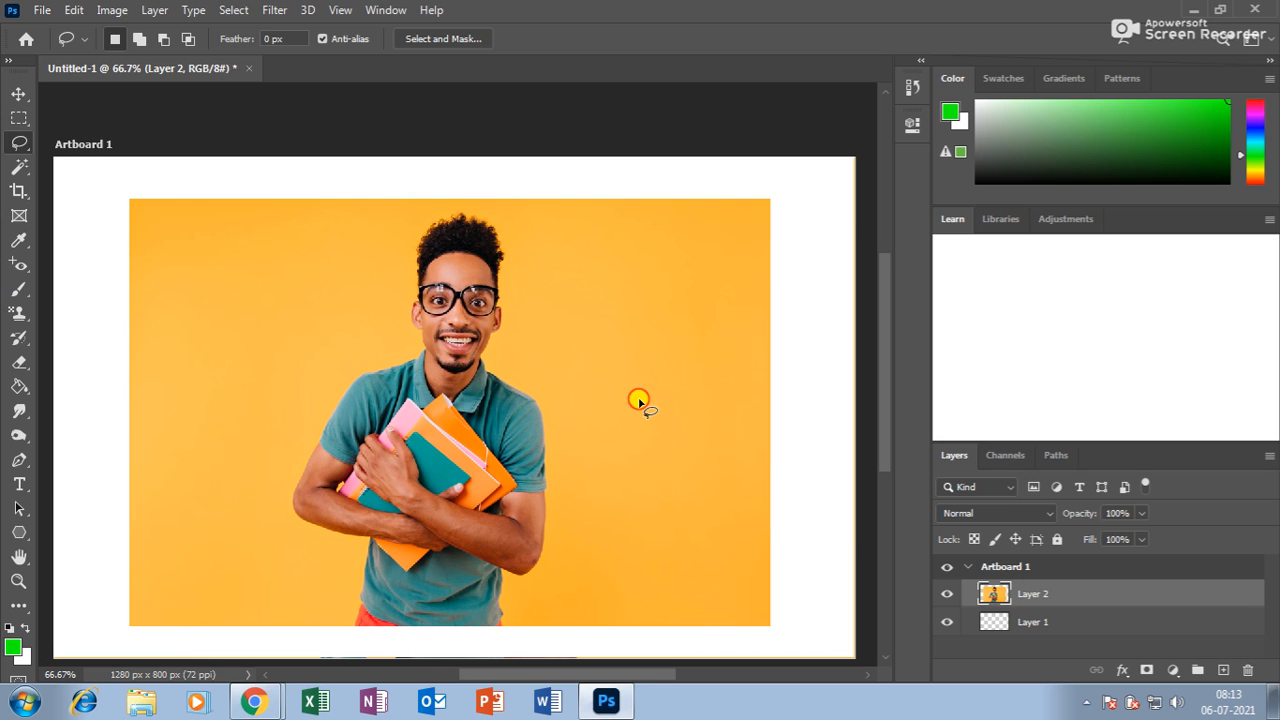
click(20, 93)
drag(376, 322, 324, 285)
Scale the student photo from its lower-right corner to fill Artboard 1, at 124.88% width and 116.96% height
key(ctrl+t)
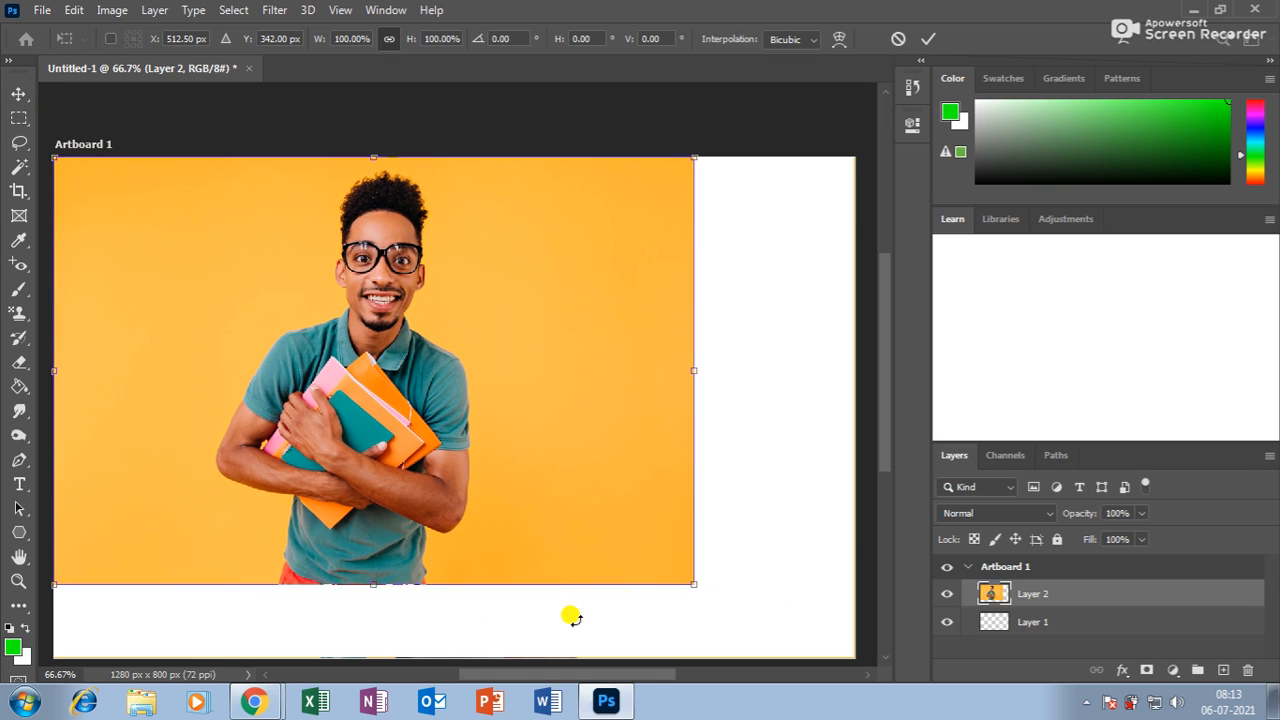
drag(688, 592, 846, 638)
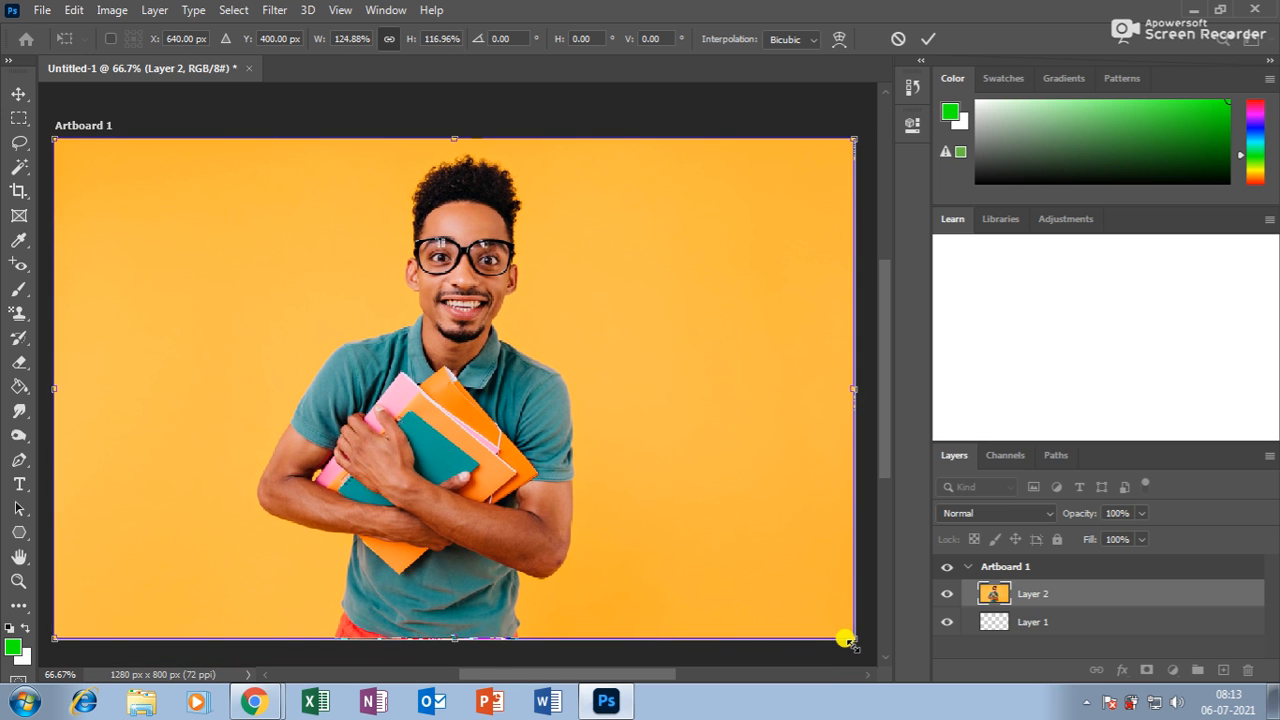
key(Return)
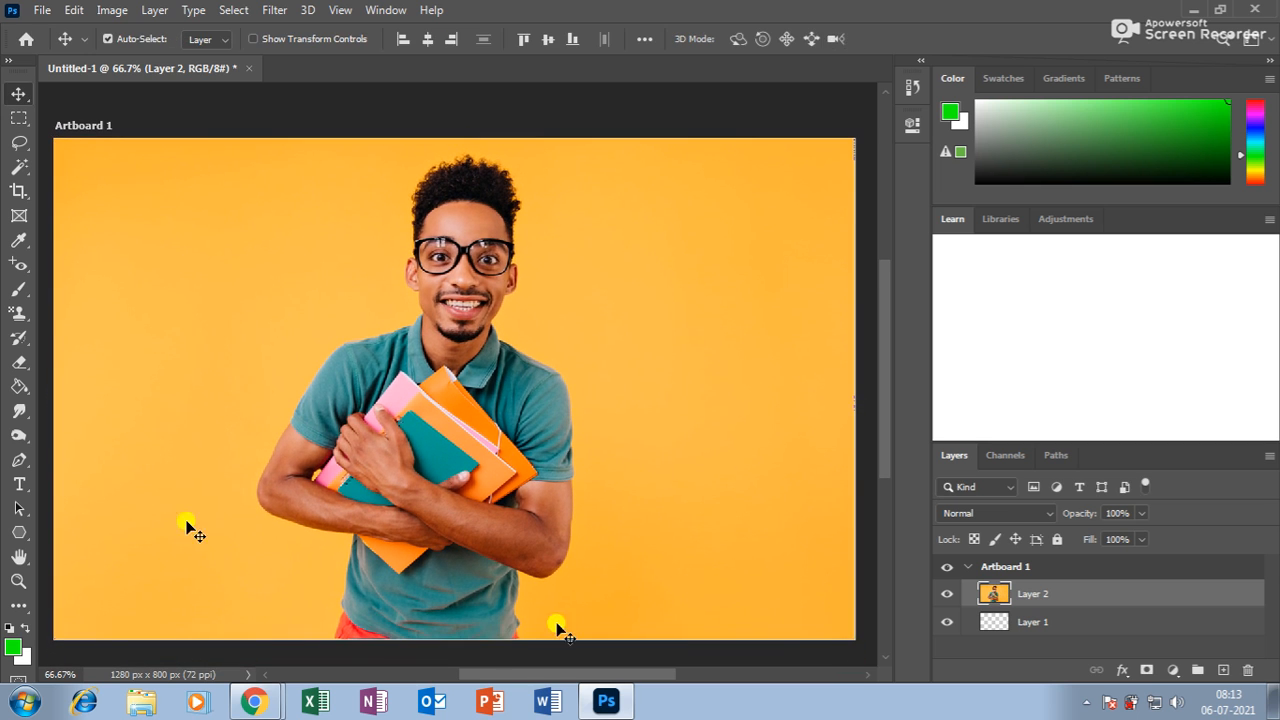
Add white (ffffff) text reading "smart" on the yellow background beside the student's head
click(20, 484)
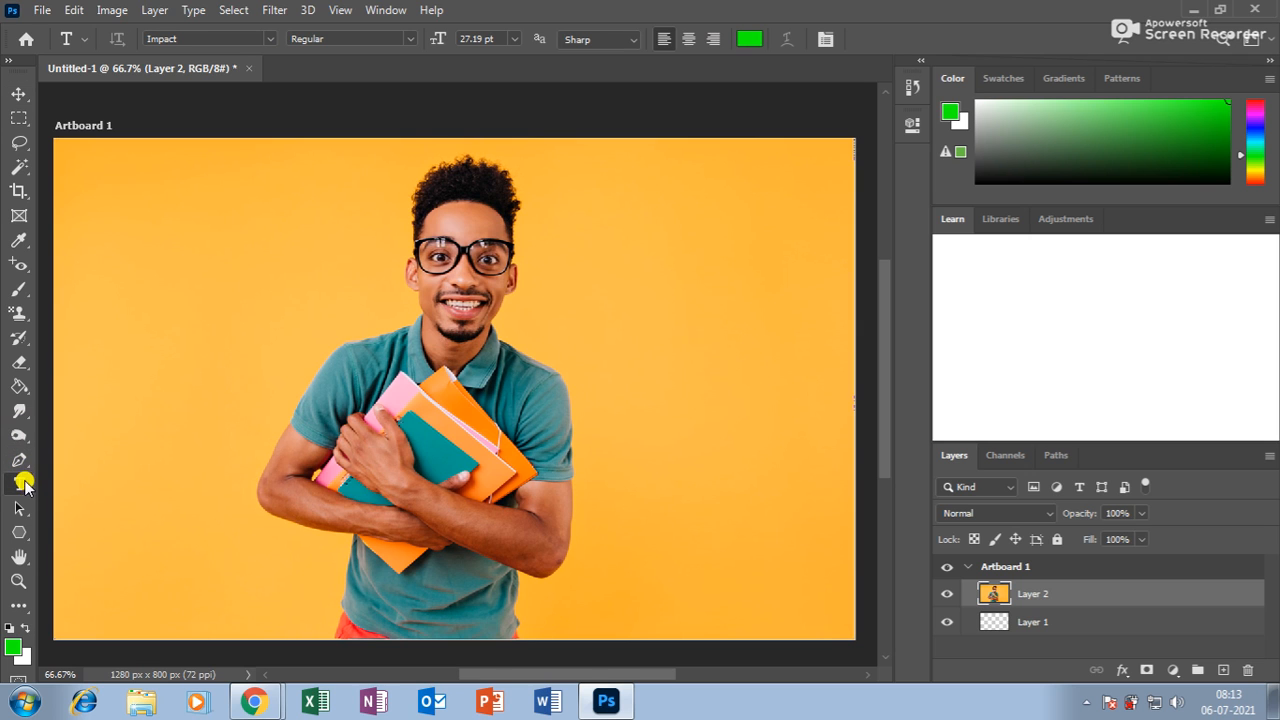
click(604, 276)
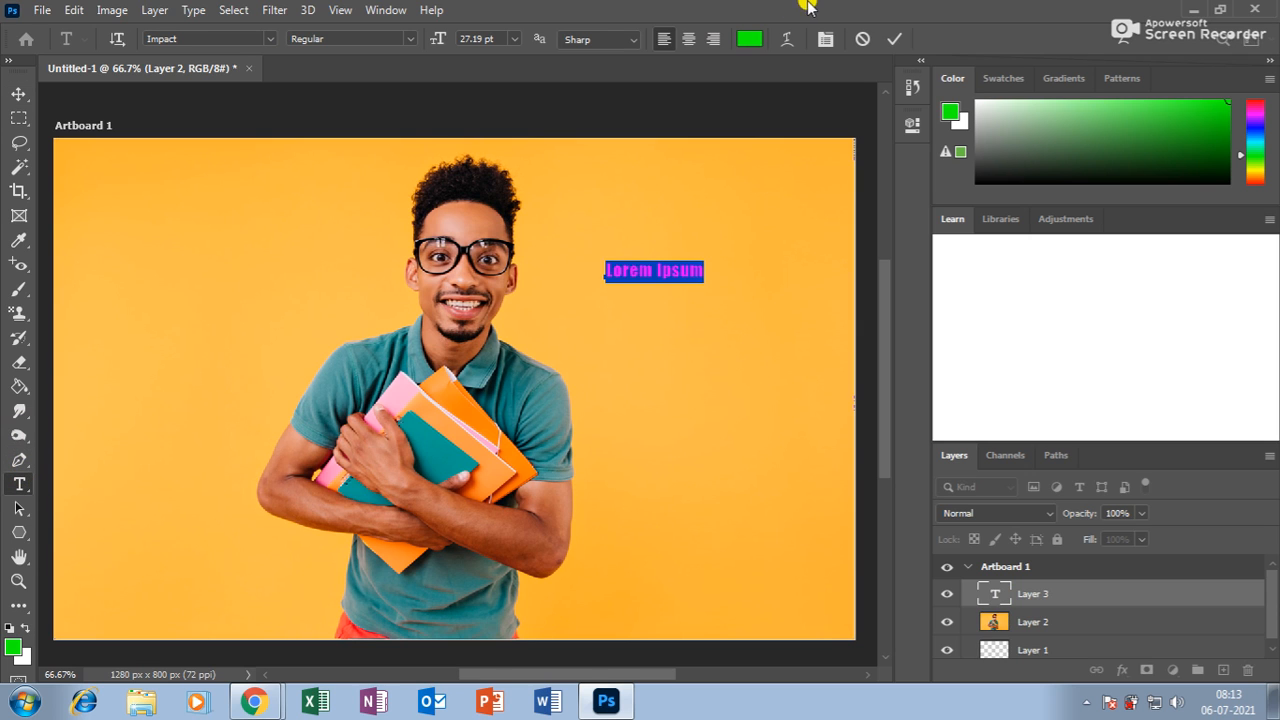
click(748, 40)
drag(513, 385, 29, 120)
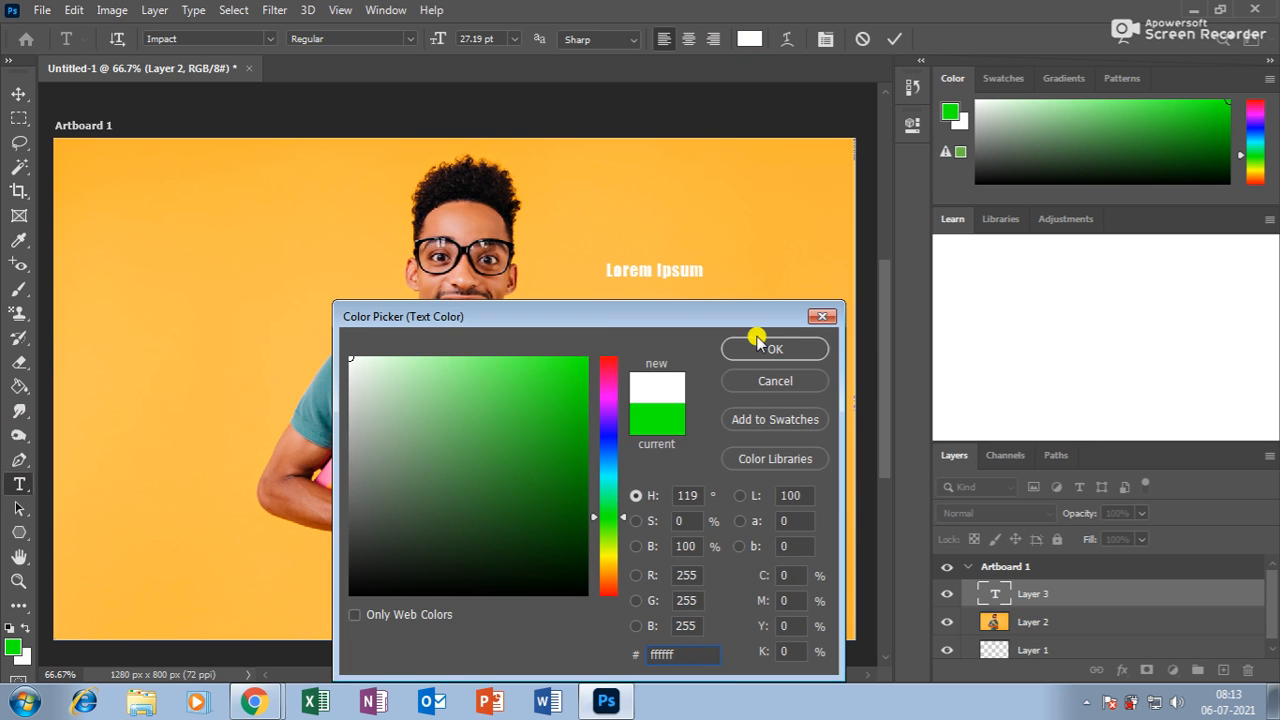
click(769, 347)
key(BackSpace)
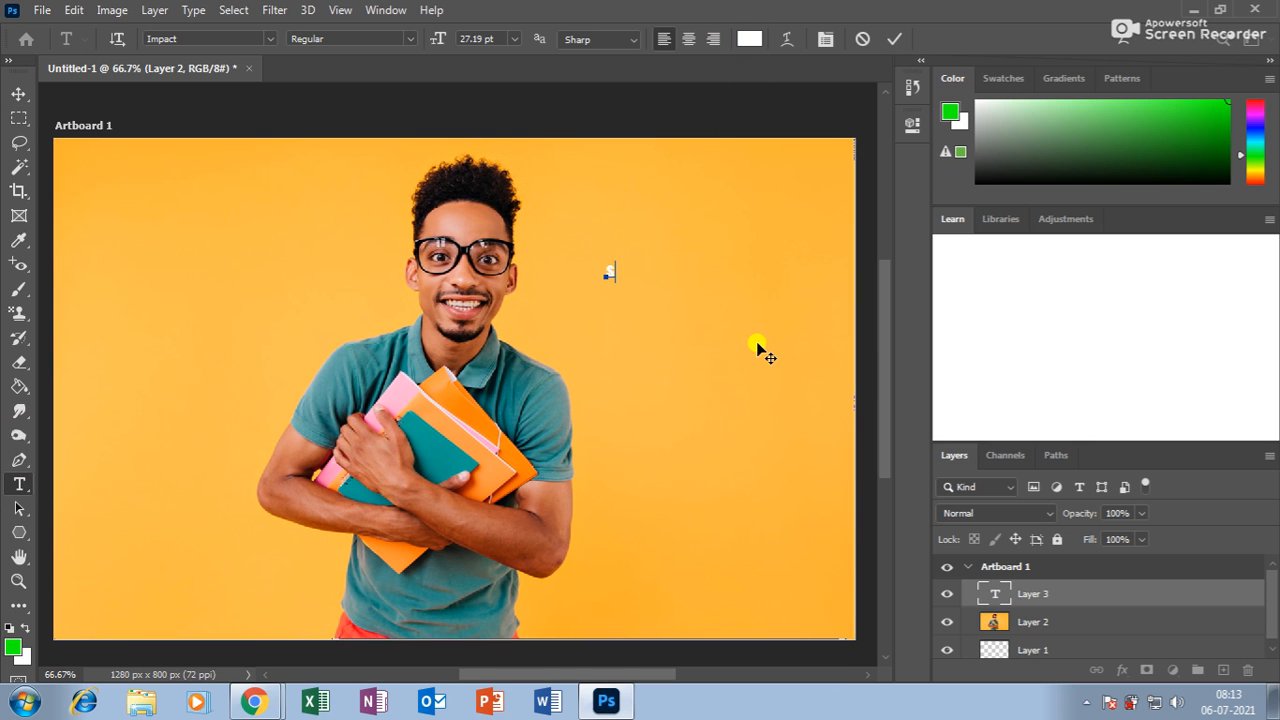
Enlarge the whole "smart" text to 79.19 pt
key(ctrl+a)
key(ctrl+alt+shift+period)
key(ctrl+shift+period)
key(ctrl+shift+period)
key(ctrl+shift+period)
key(ctrl+shift+period)
key(ctrl+shift+period)
key(ctrl+shift+period)
key(ctrl+shift+period)
key(ctrl+shift+period)
key(ctrl+shift+period)
key(ctrl+shift+period)
key(ctrl+shift+period)
key(ctrl+shift+period)
key(ctrl+shift+period)
key(ctrl+shift+period)
key(ctrl+shift+period)
key(ctrl+shift+period)
key(ctrl+shift+period)
key(ctrl+shift+period)
key(ctrl+shift+period)
key(ctrl+shift+period)
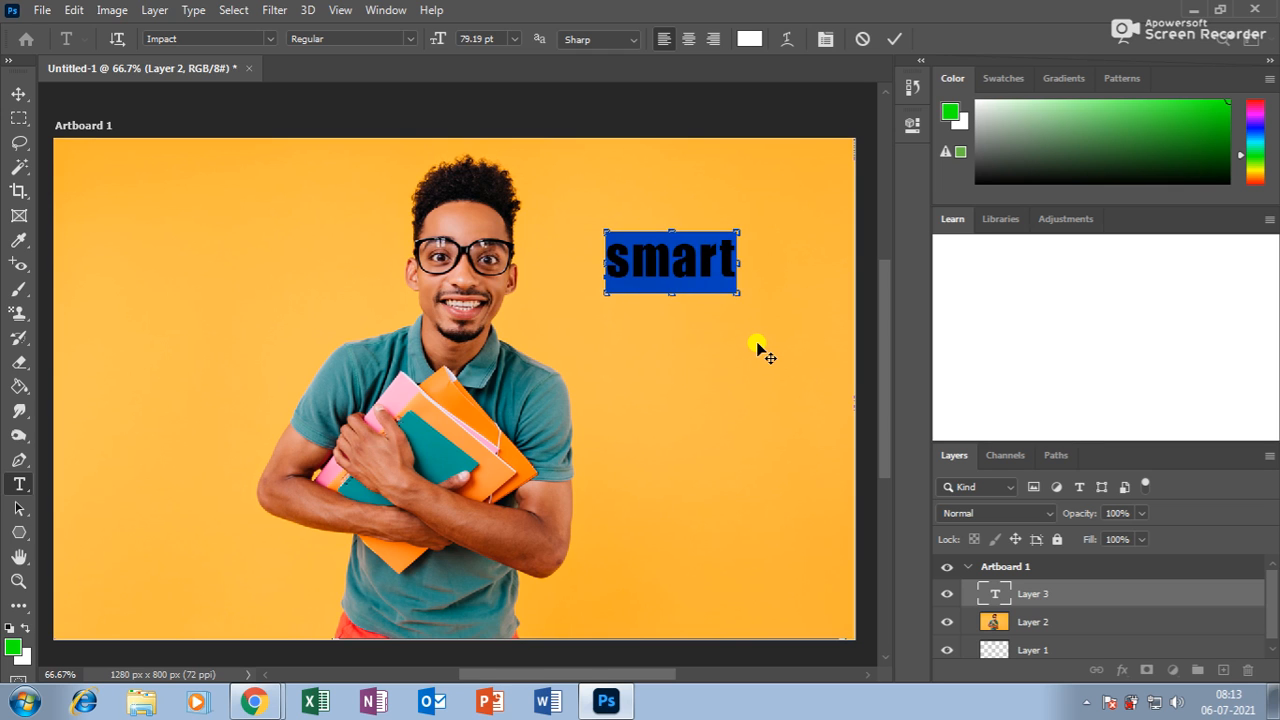
Move the "smart" text slightly lower on the yellow background beside the student's face
click(17, 93)
drag(647, 251, 658, 284)
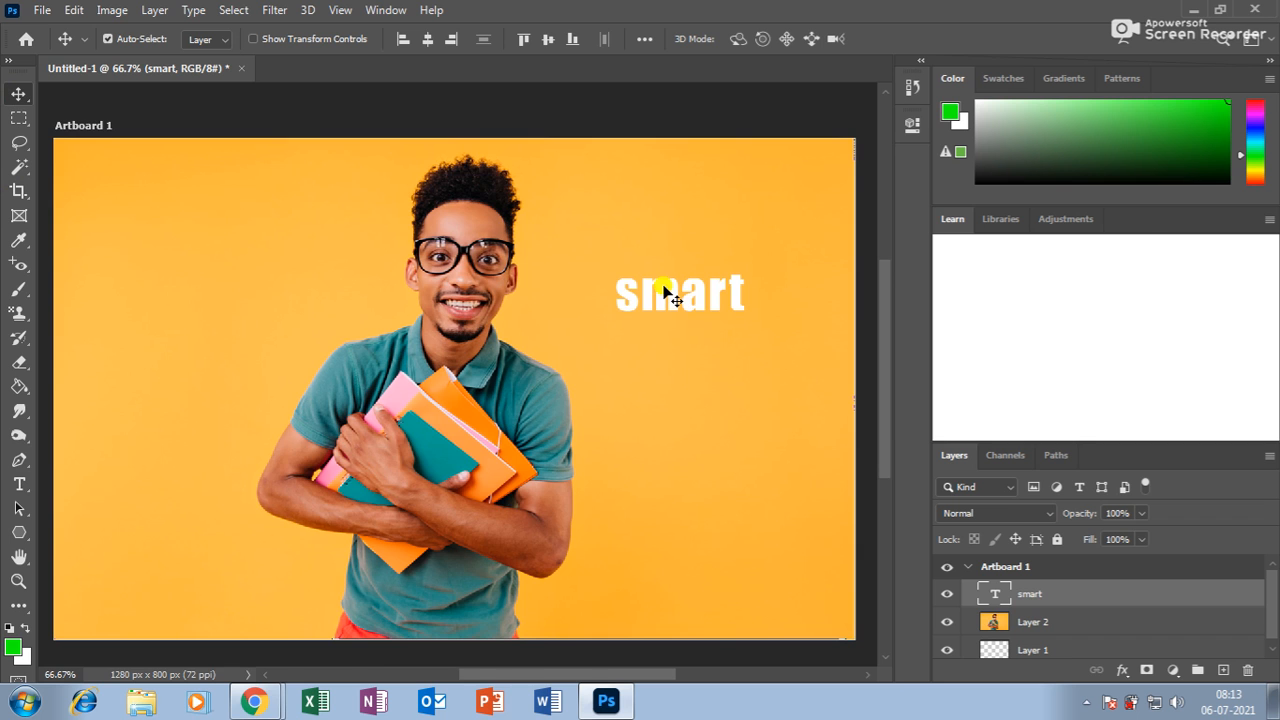
key(ctrl+plus)
key(ctrl+plus)
drag(749, 240, 280, 267)
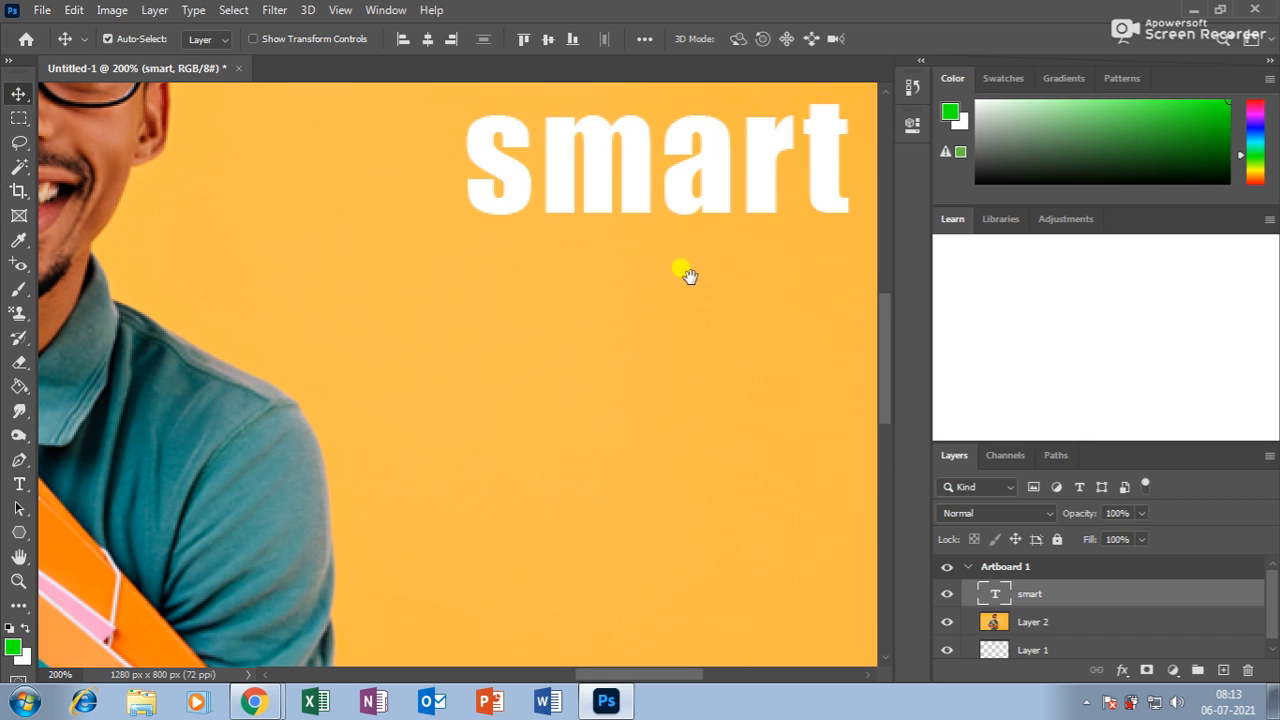
drag(714, 177, 634, 217)
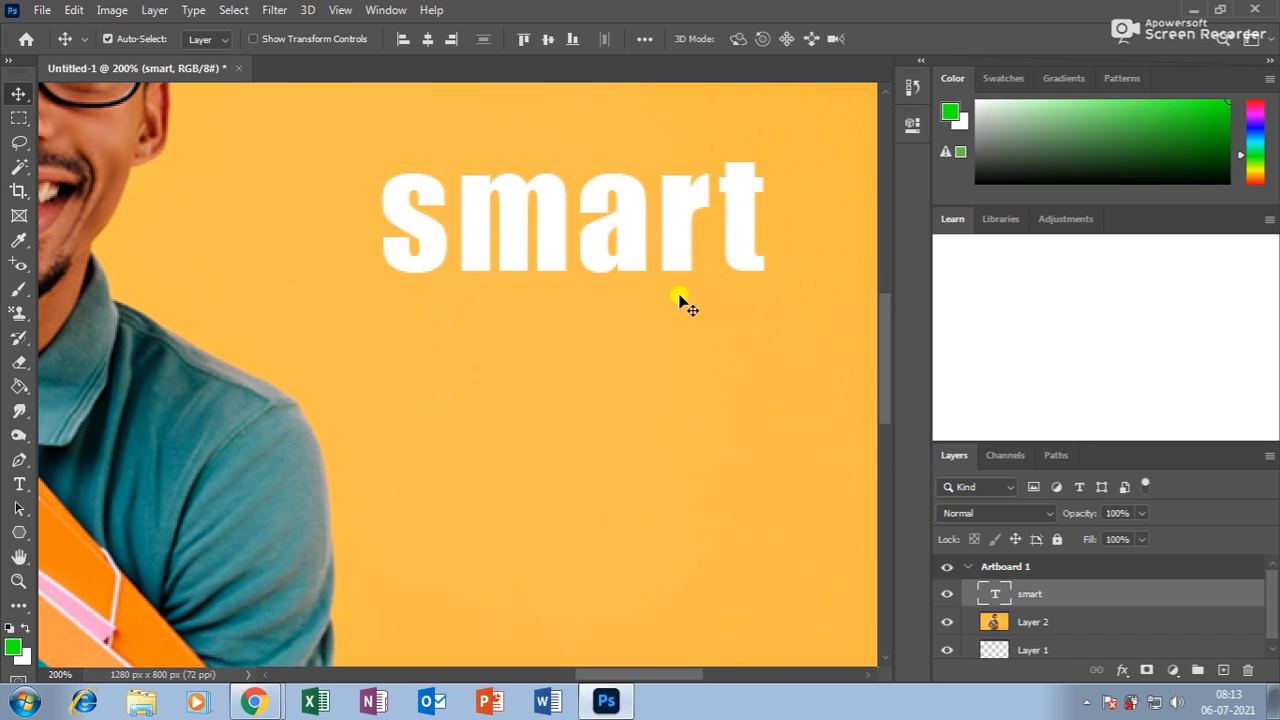
Open the Ripple distortion for the "smart" text, choosing to rasterize the type layer
click(274, 10)
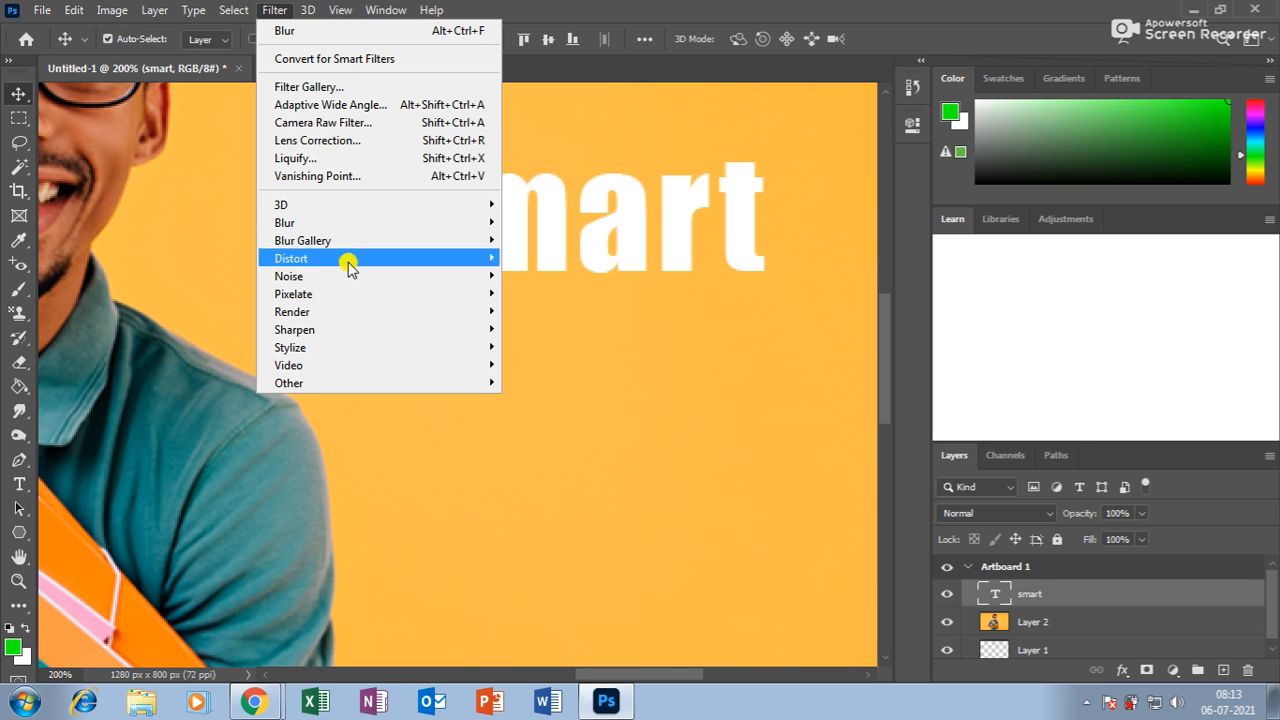
mouse_move(347, 271)
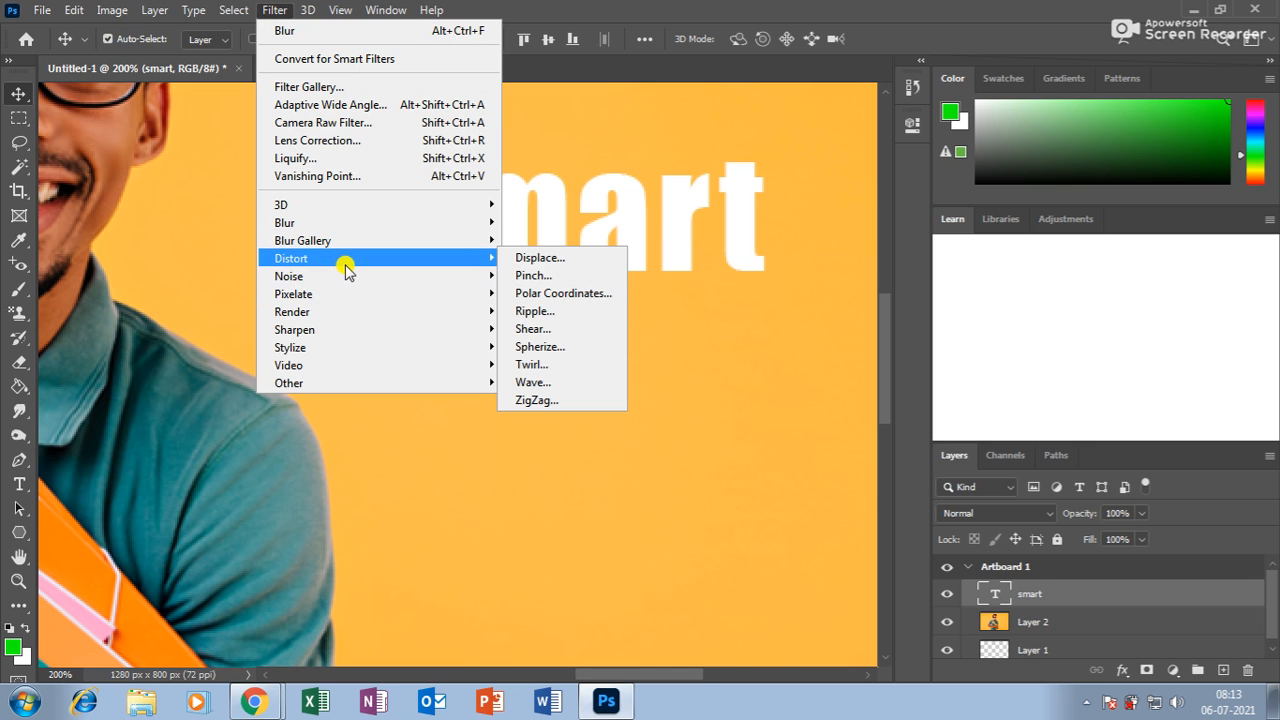
click(583, 314)
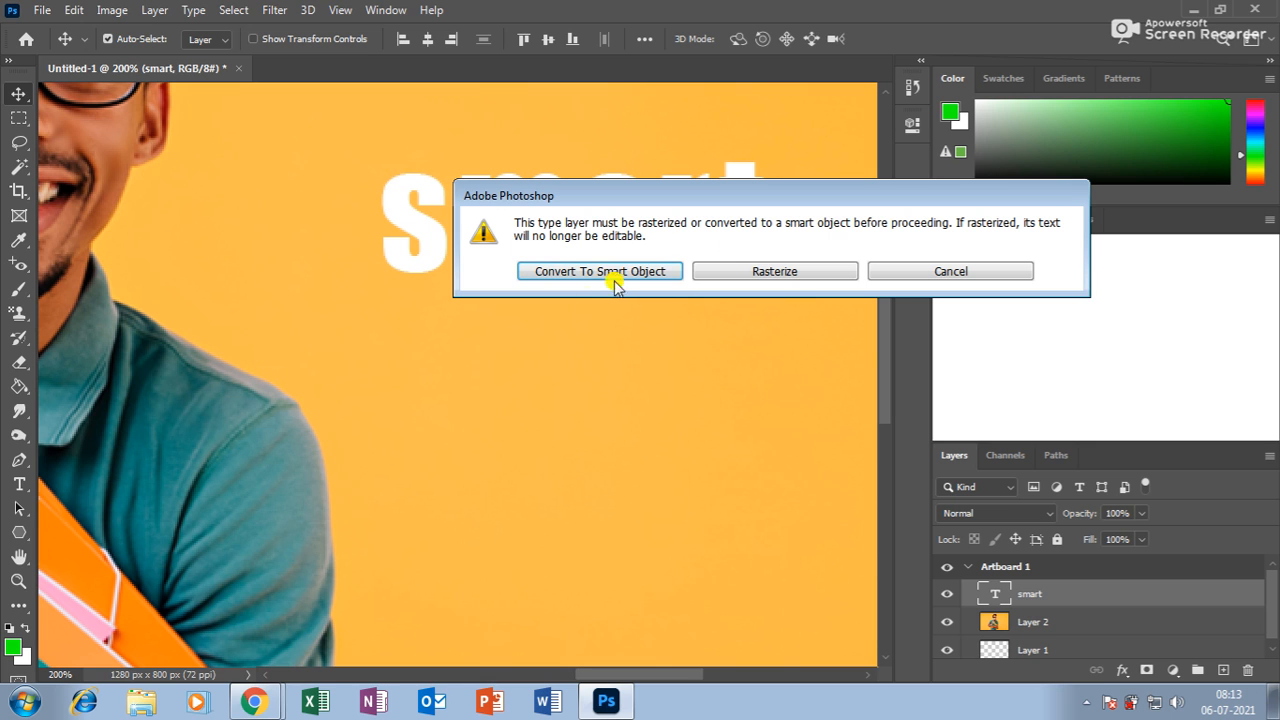
drag(690, 205, 558, 343)
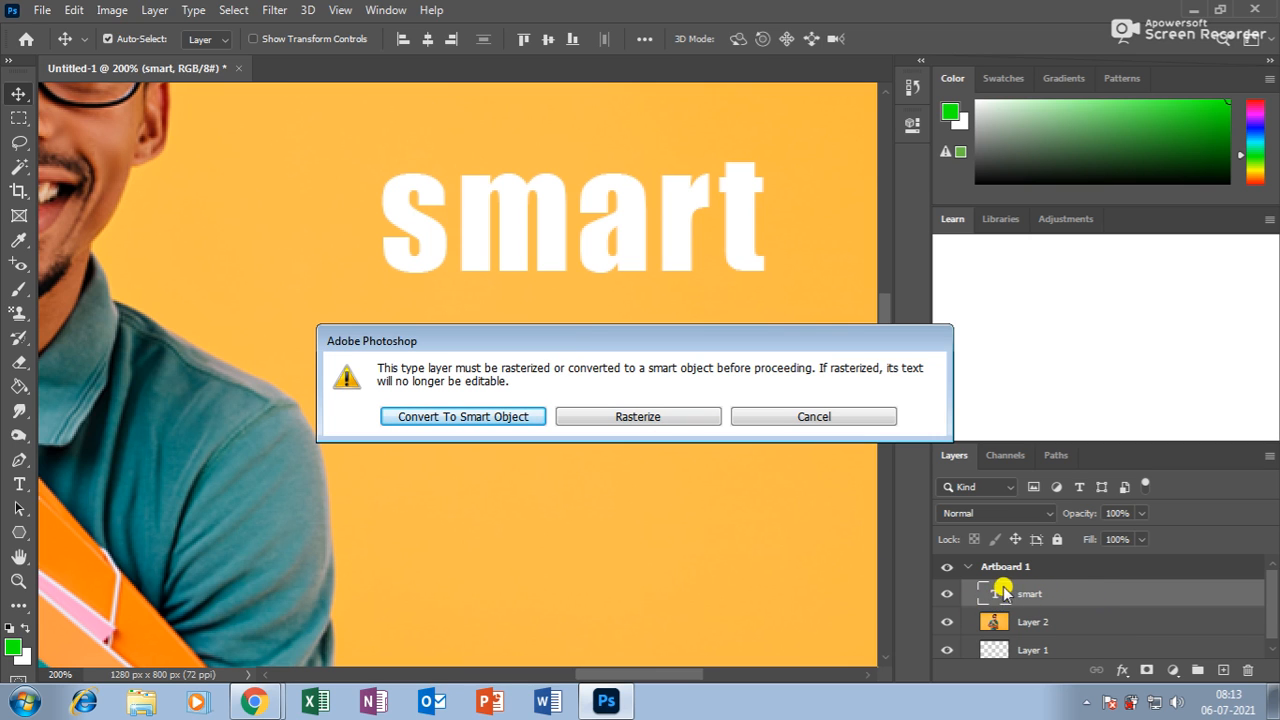
click(657, 420)
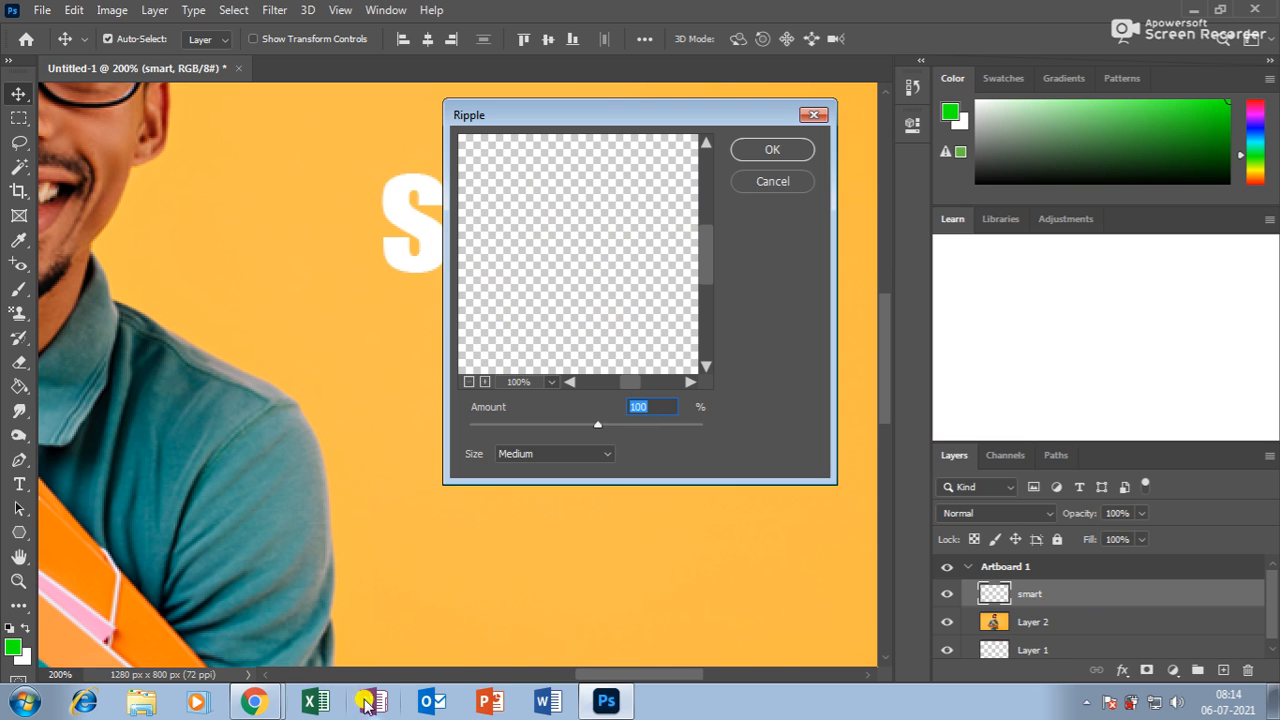
Switch to the Google Meet call in Chrome, admit the waiting participant, and return to Photoshop
click(258, 703)
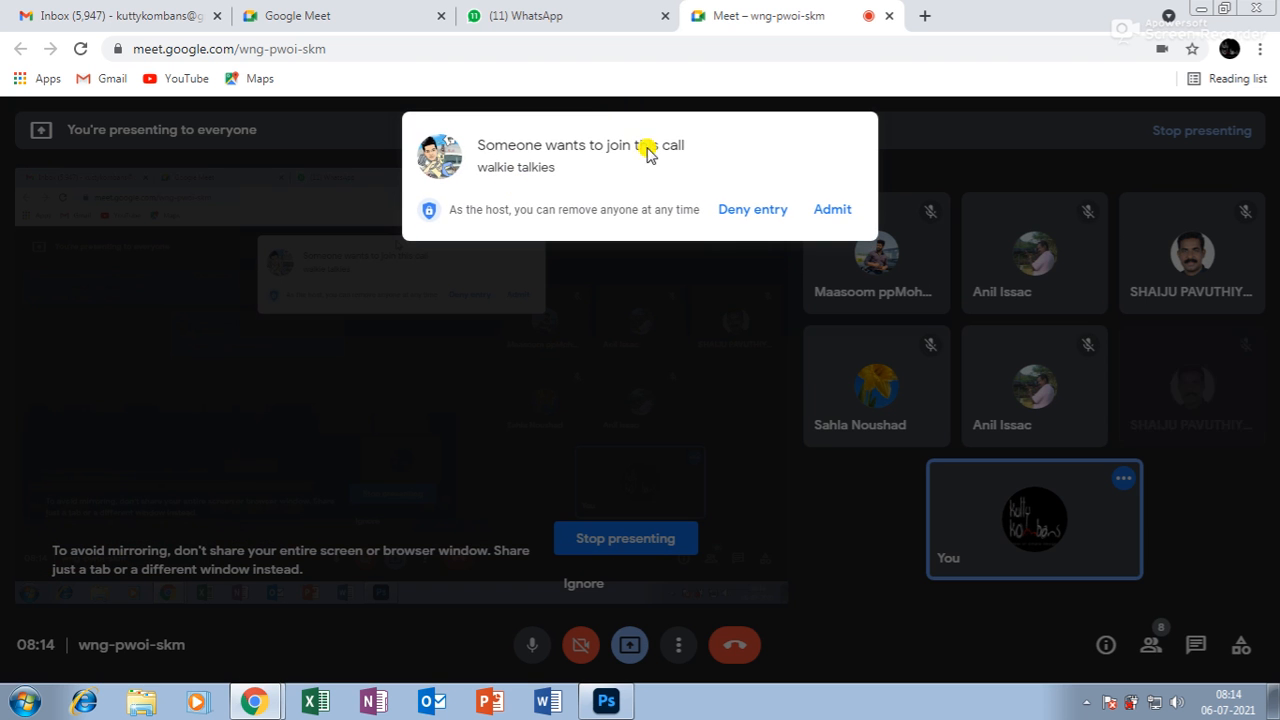
click(833, 211)
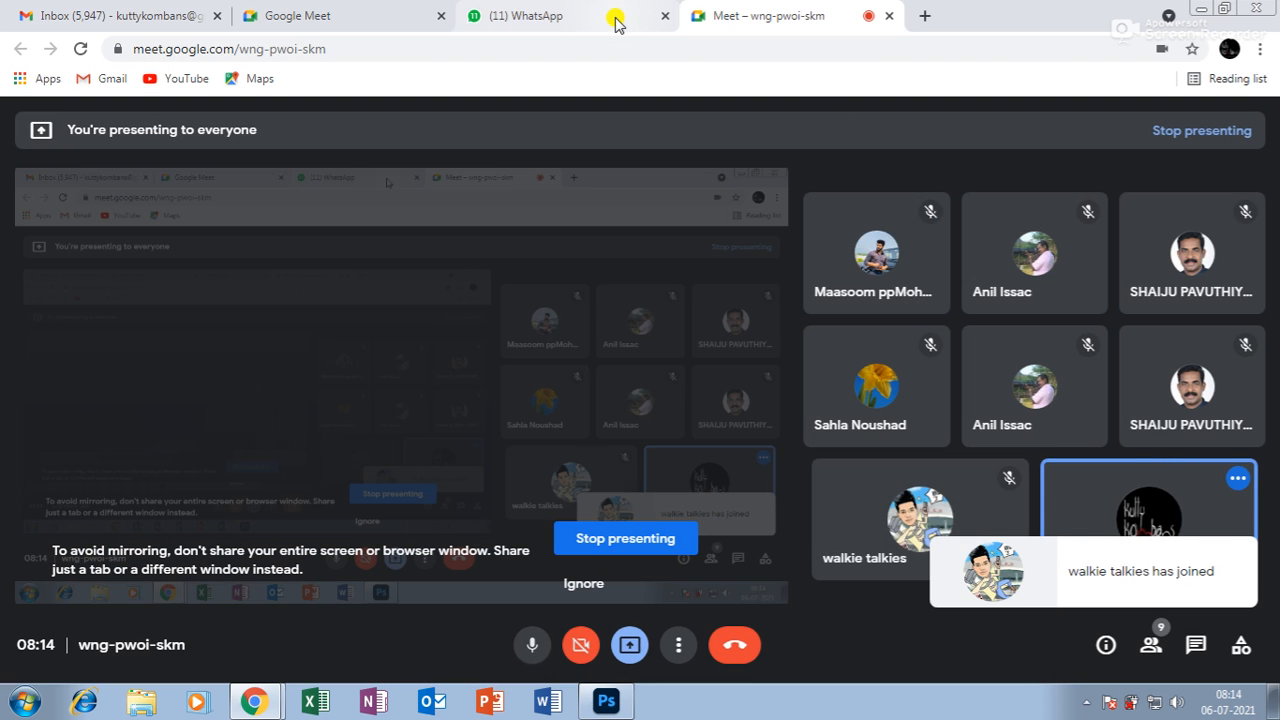
click(602, 702)
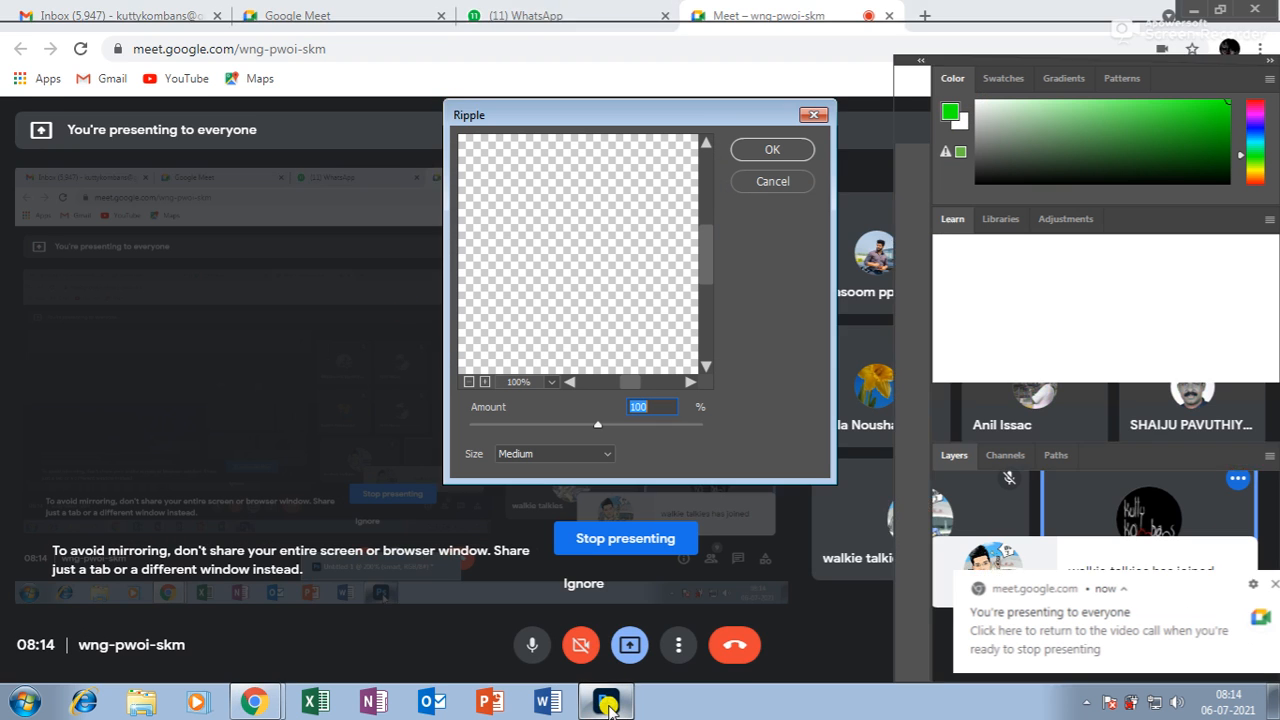
Cancel the Ripple distortion and move the "smart" text slightly down and to the left
drag(651, 120, 397, 223)
click(466, 289)
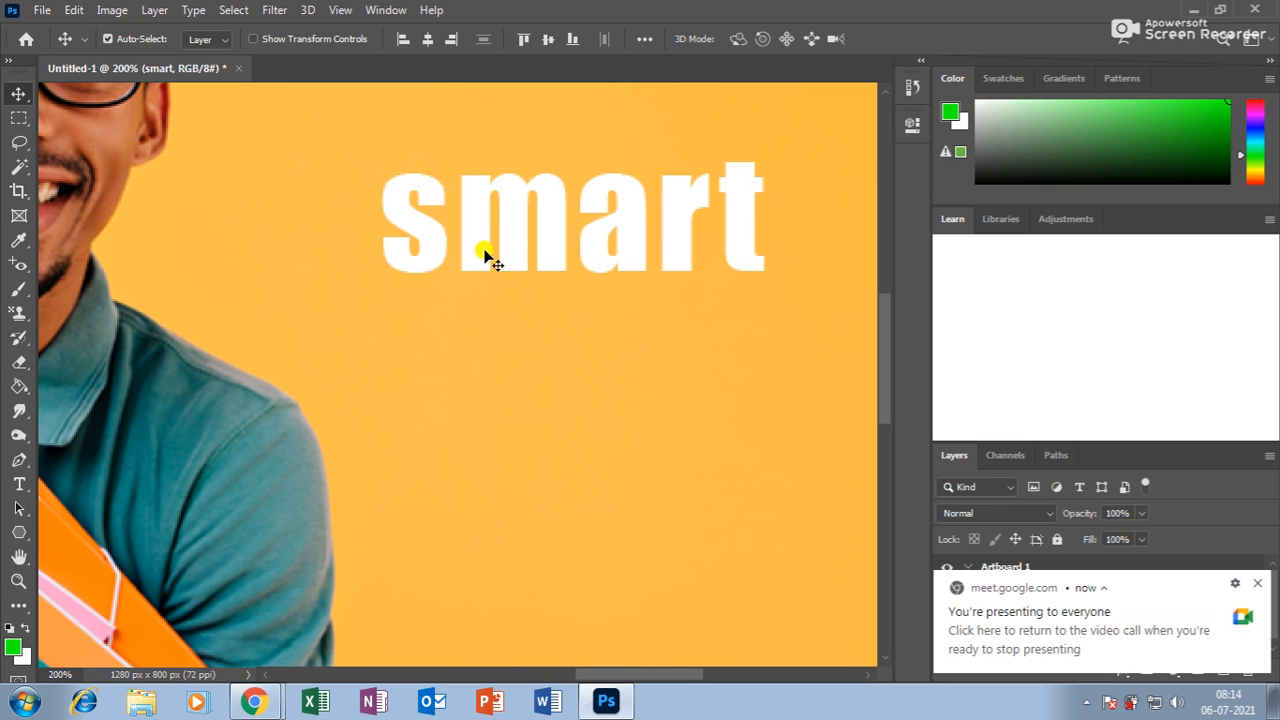
drag(508, 193, 490, 220)
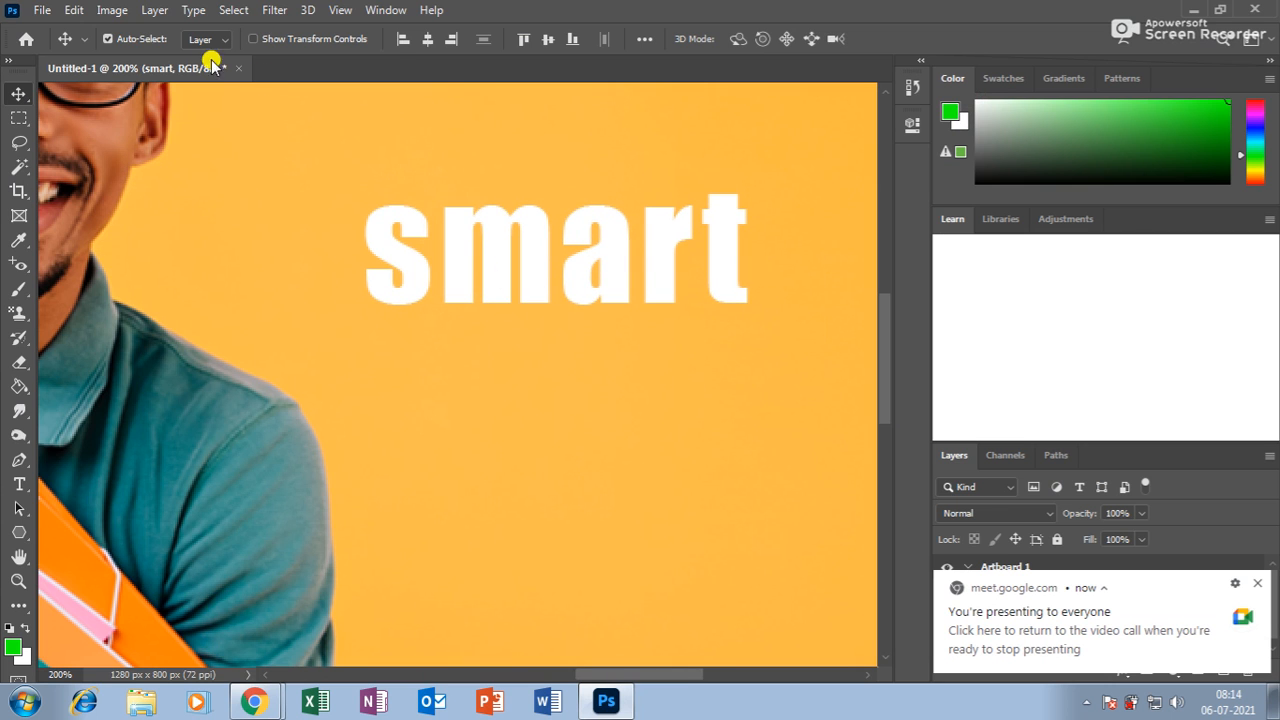
Rasterize the "smart" text layer and apply the Ripple distortion with an amount of 100% and Medium size
click(273, 10)
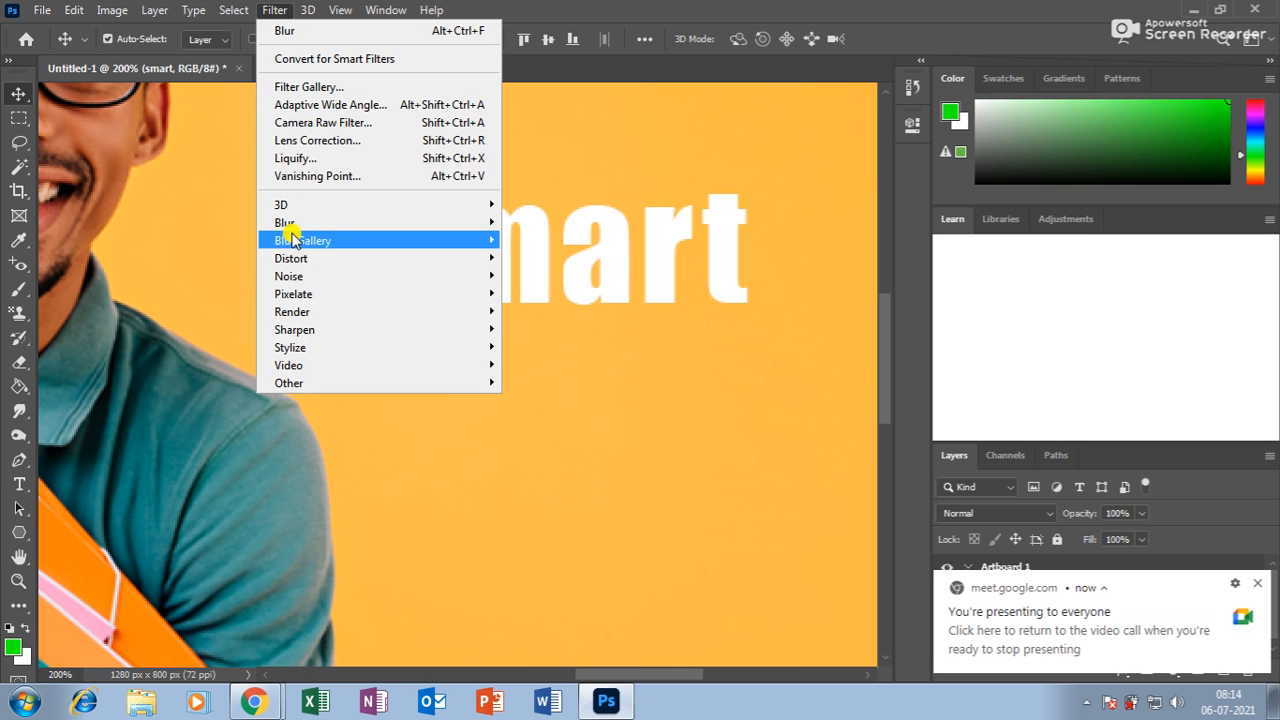
mouse_move(313, 261)
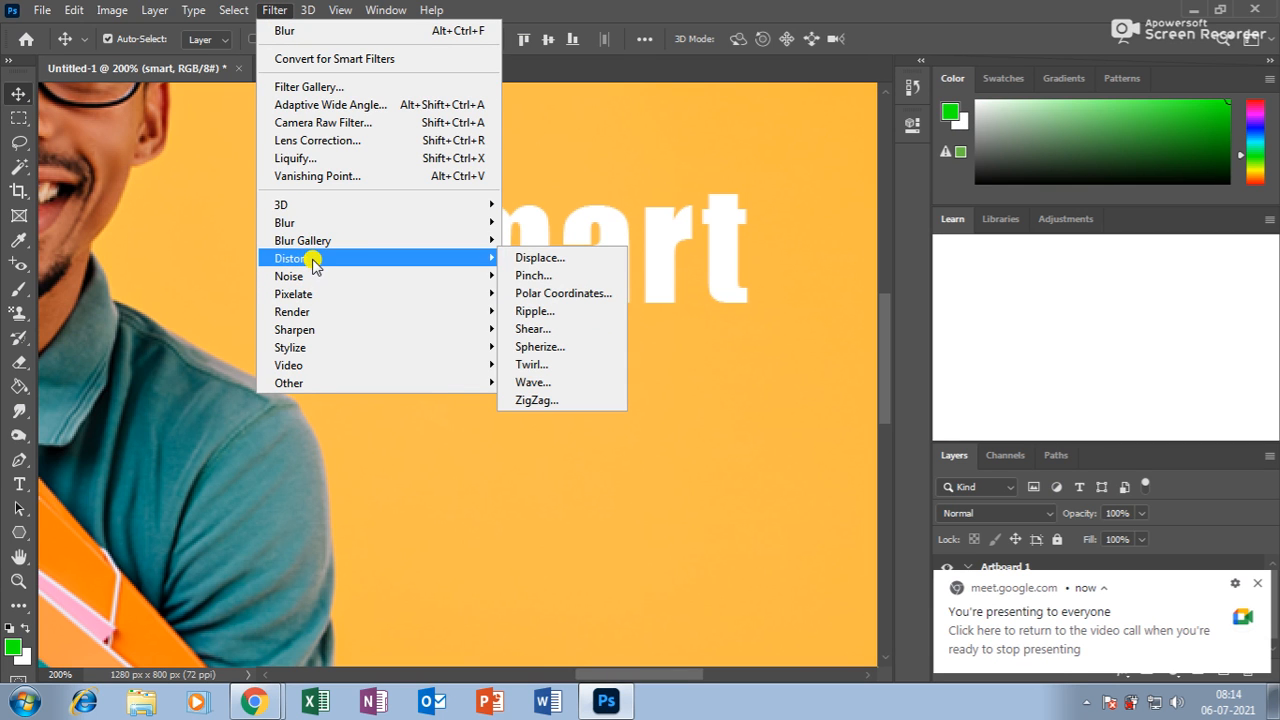
click(584, 312)
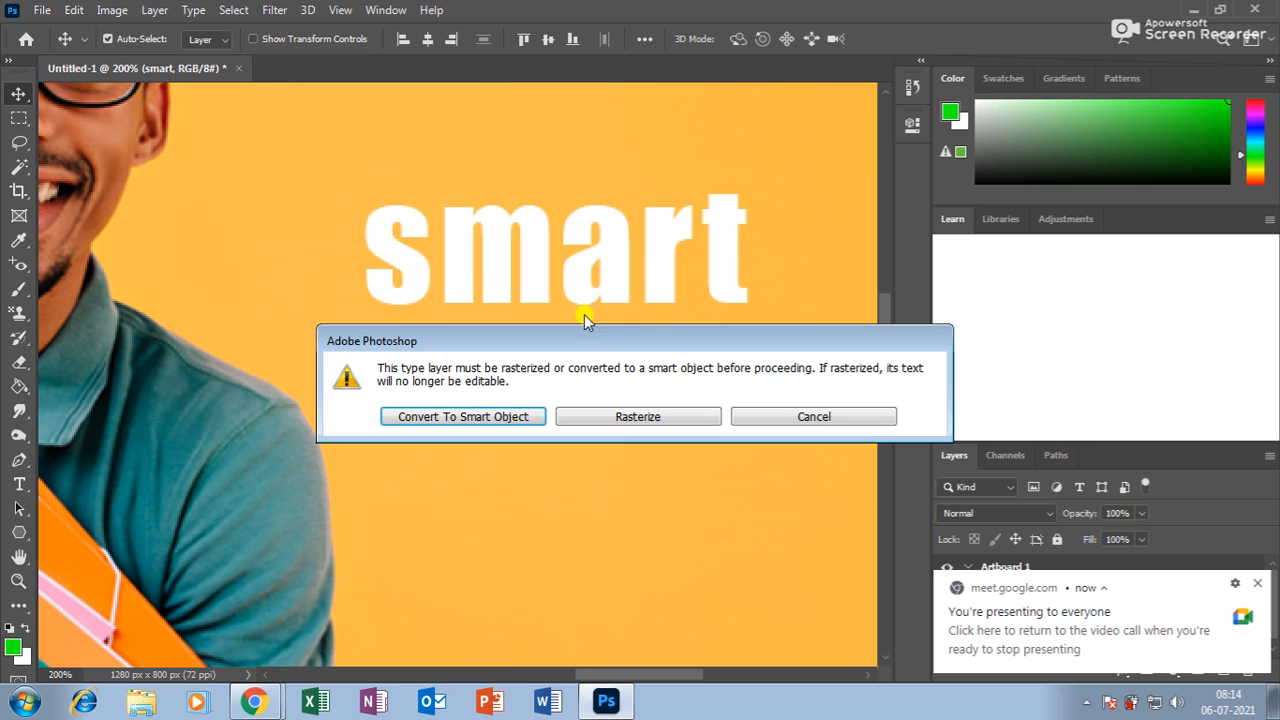
click(1262, 587)
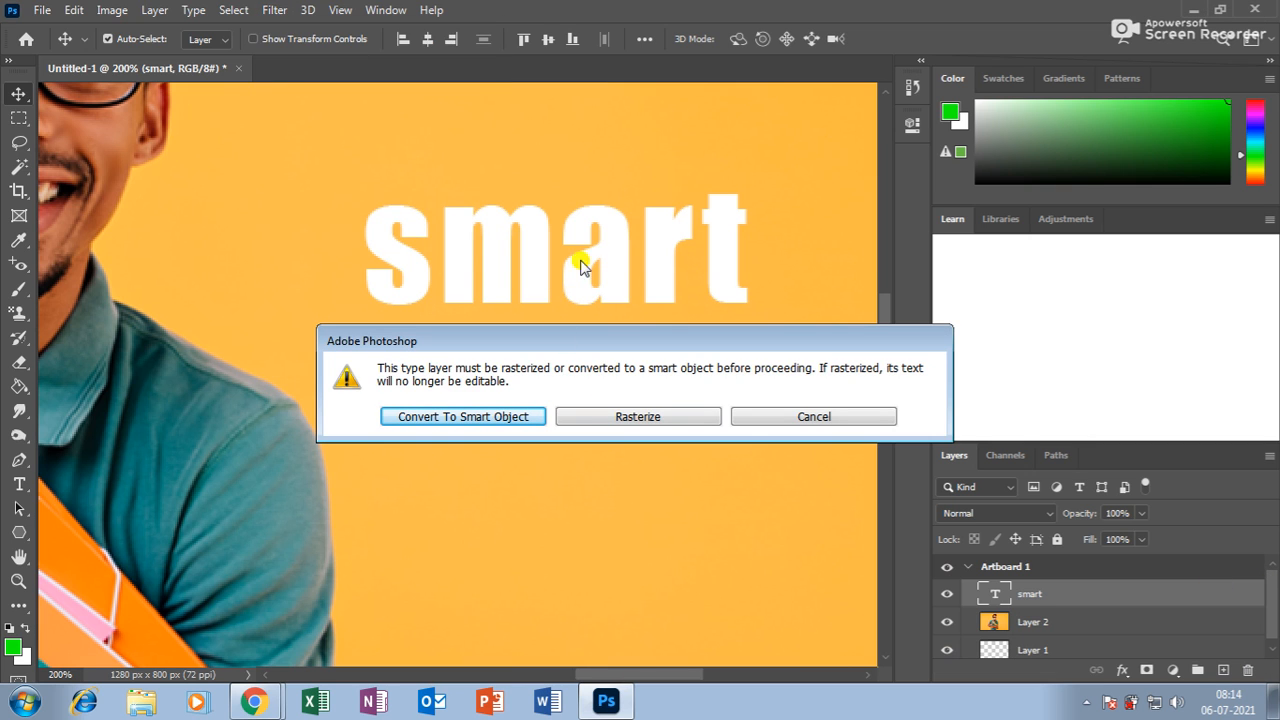
click(622, 417)
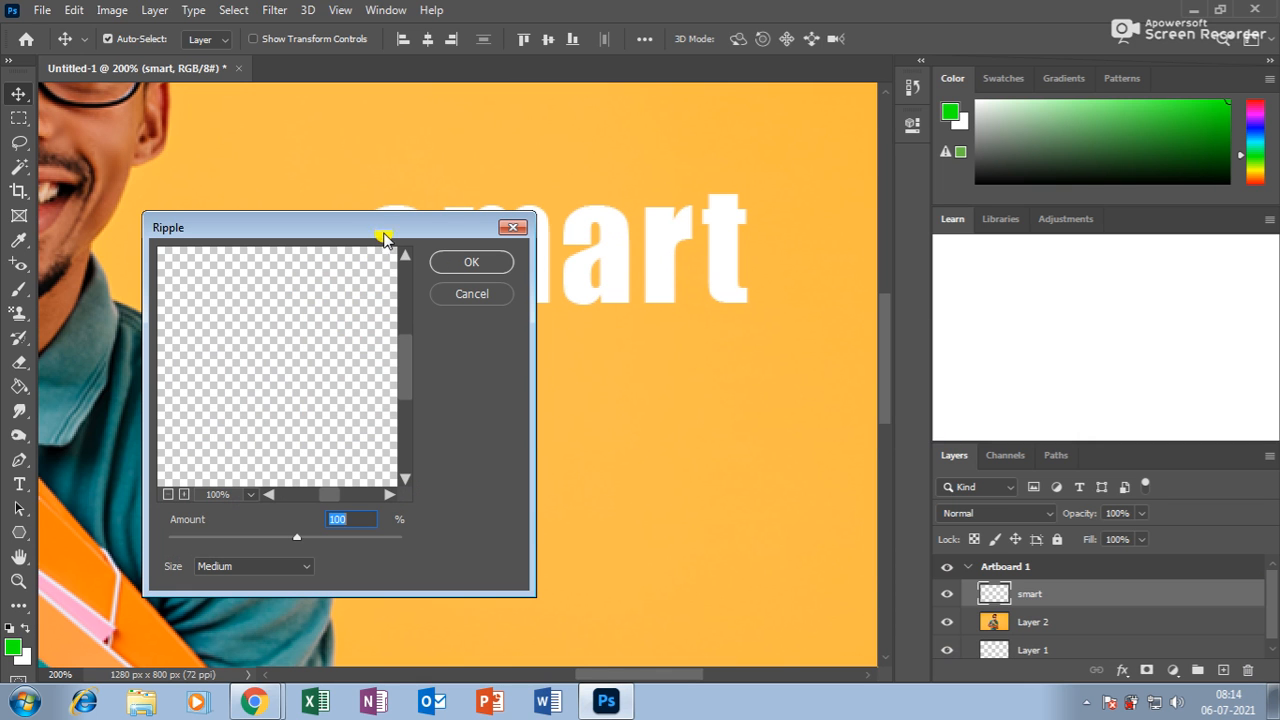
click(470, 258)
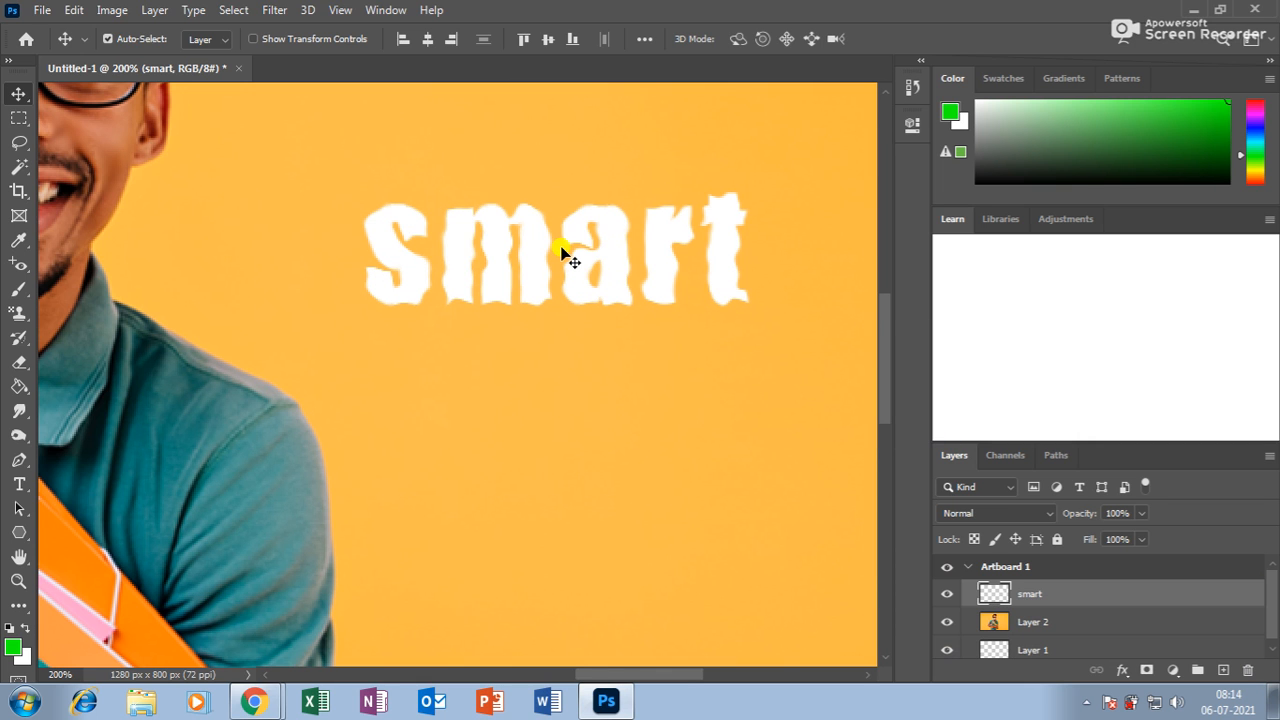
Inspect the rippled "smart" text up close and undo its Ripple distortion and rasterization
key(ctrl+plus)
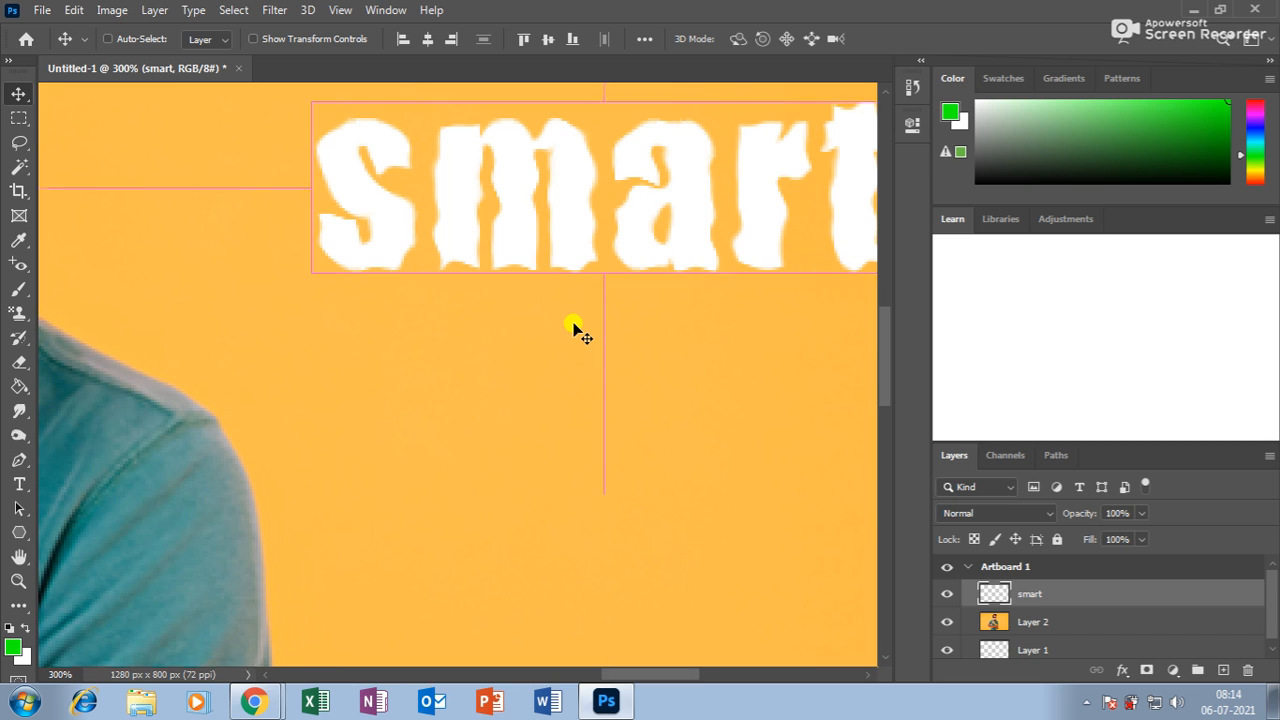
key(ctrl+minus)
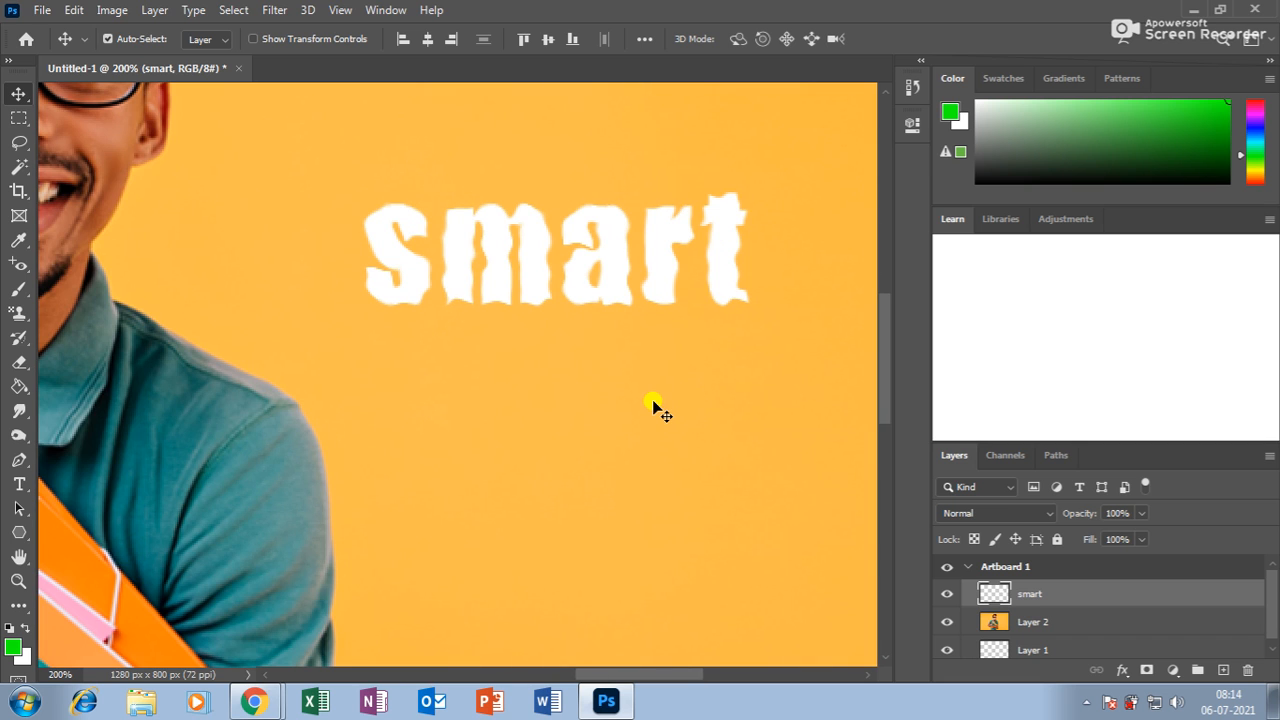
key(ctrl+z)
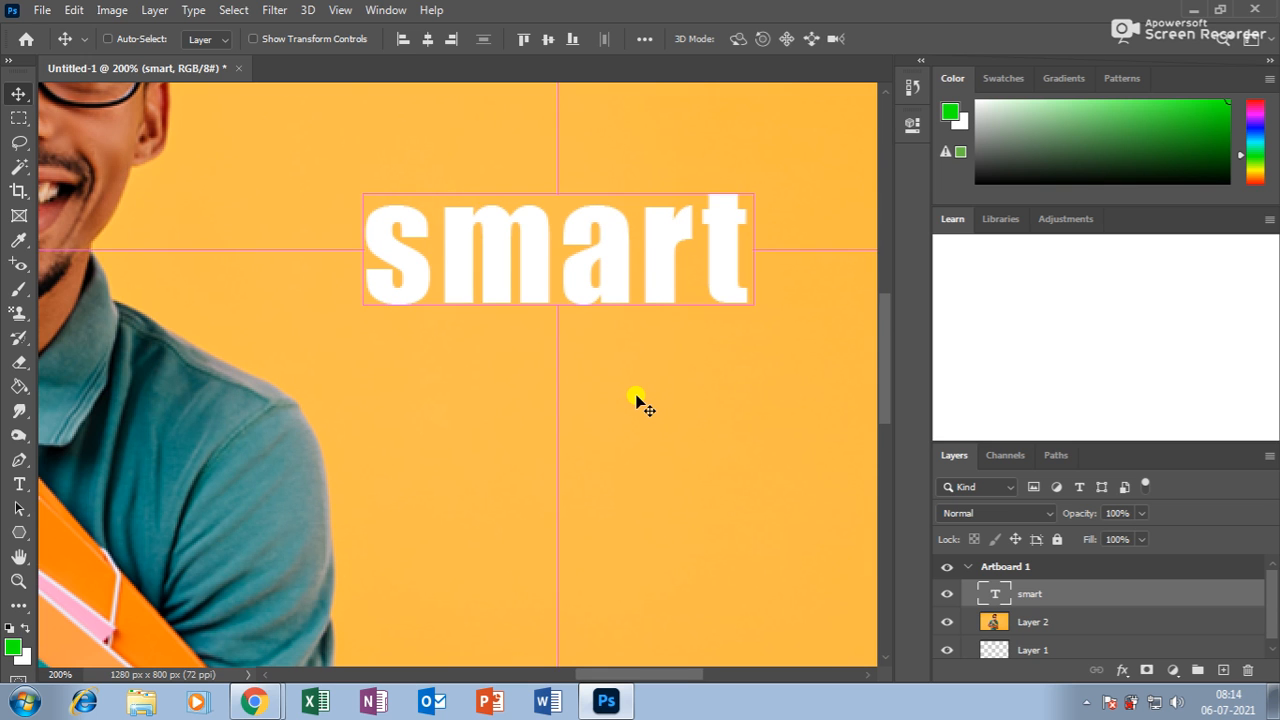
key(ctrl+plus)
scroll(569, 454, up, 1)
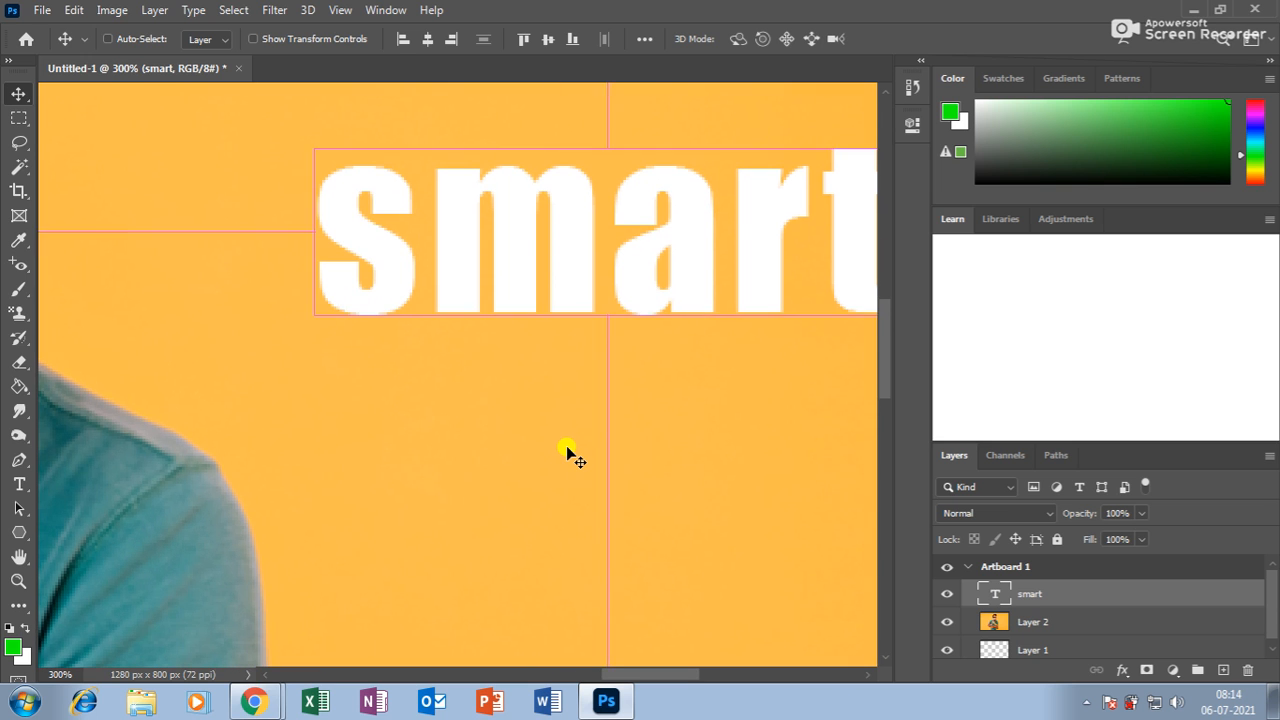
key(ctrl+1)
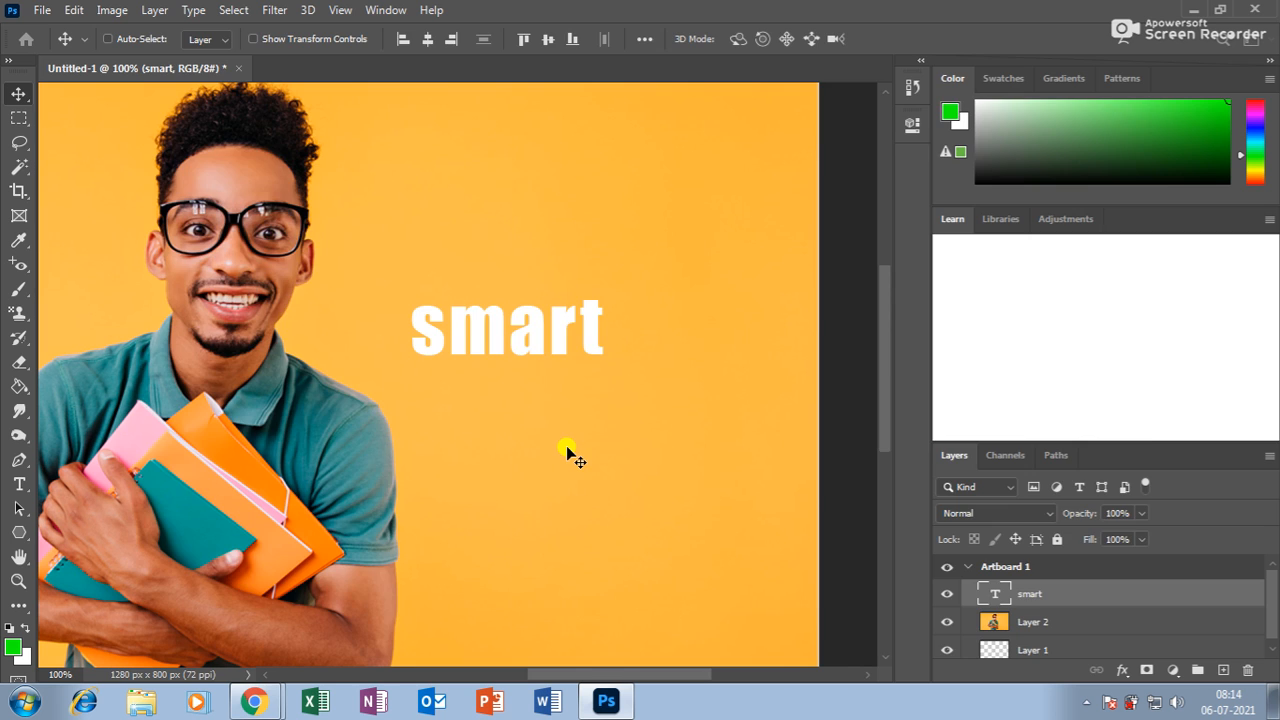
Create a Web Small document of 1280 x 800 px at 72 ppi and add red (ff0000) text reading "image"
key(ctrl+n)
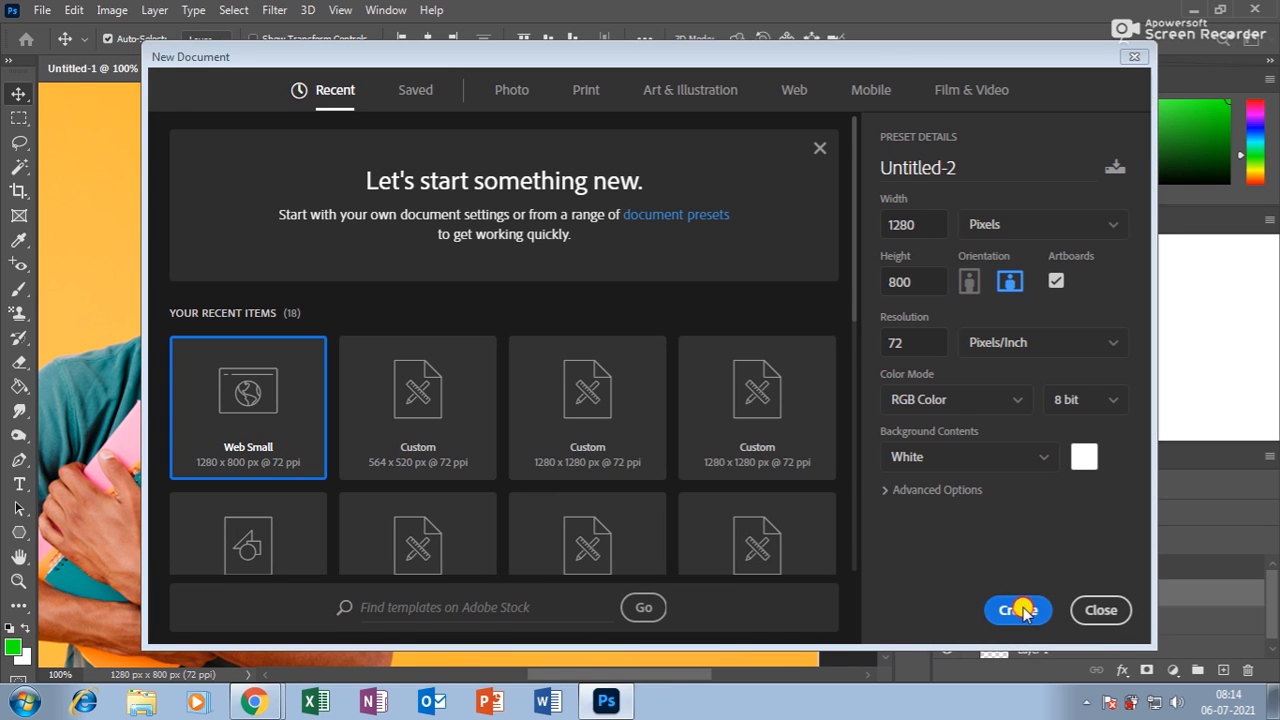
click(1018, 612)
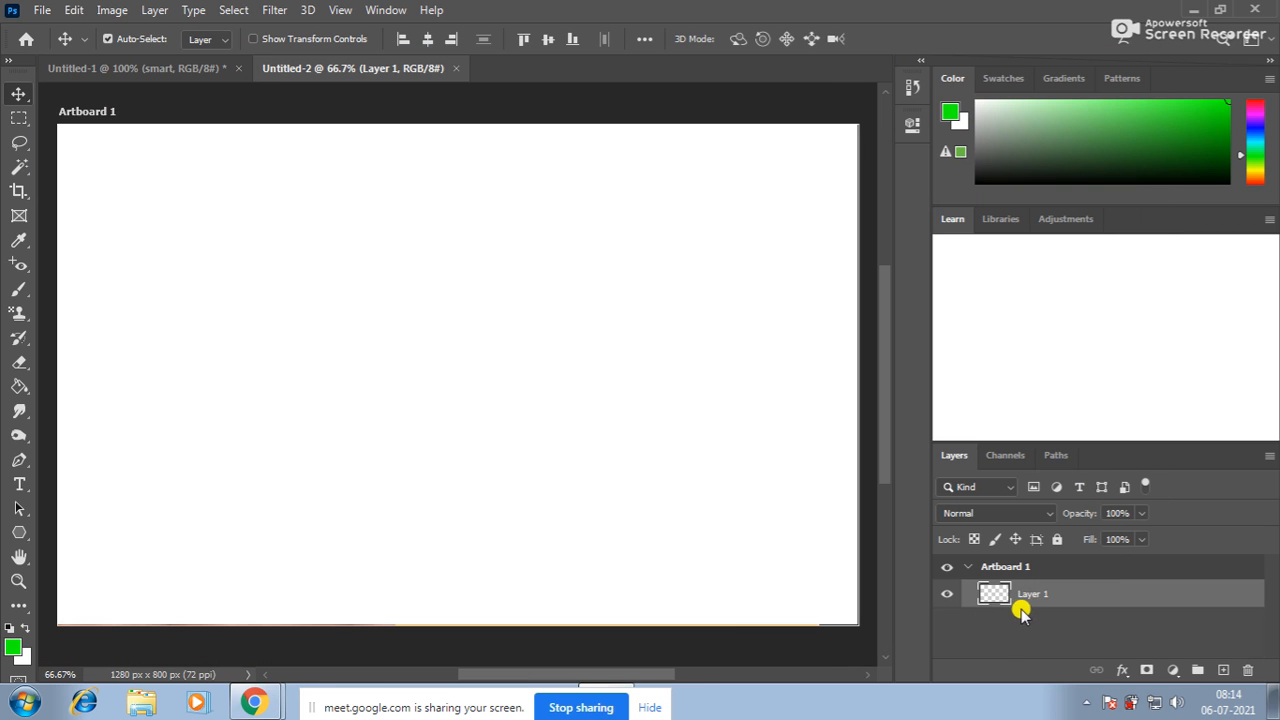
click(19, 484)
click(242, 362)
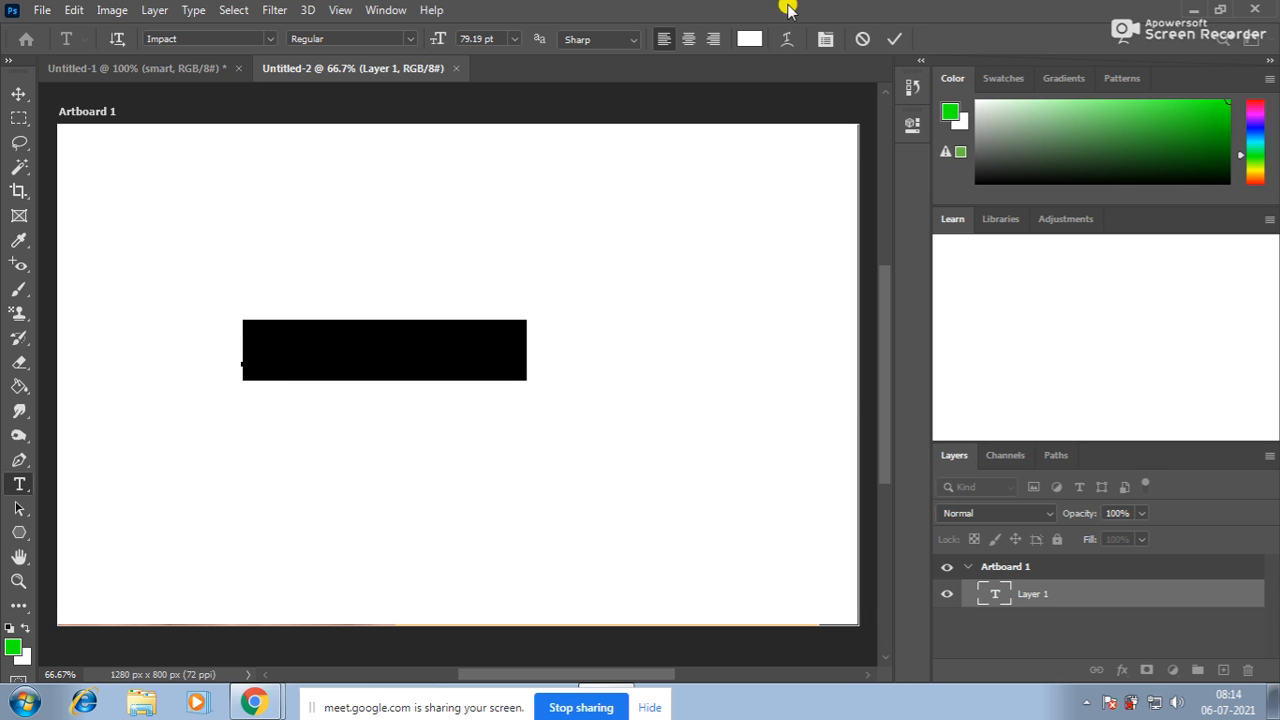
click(740, 41)
drag(538, 487, 594, 354)
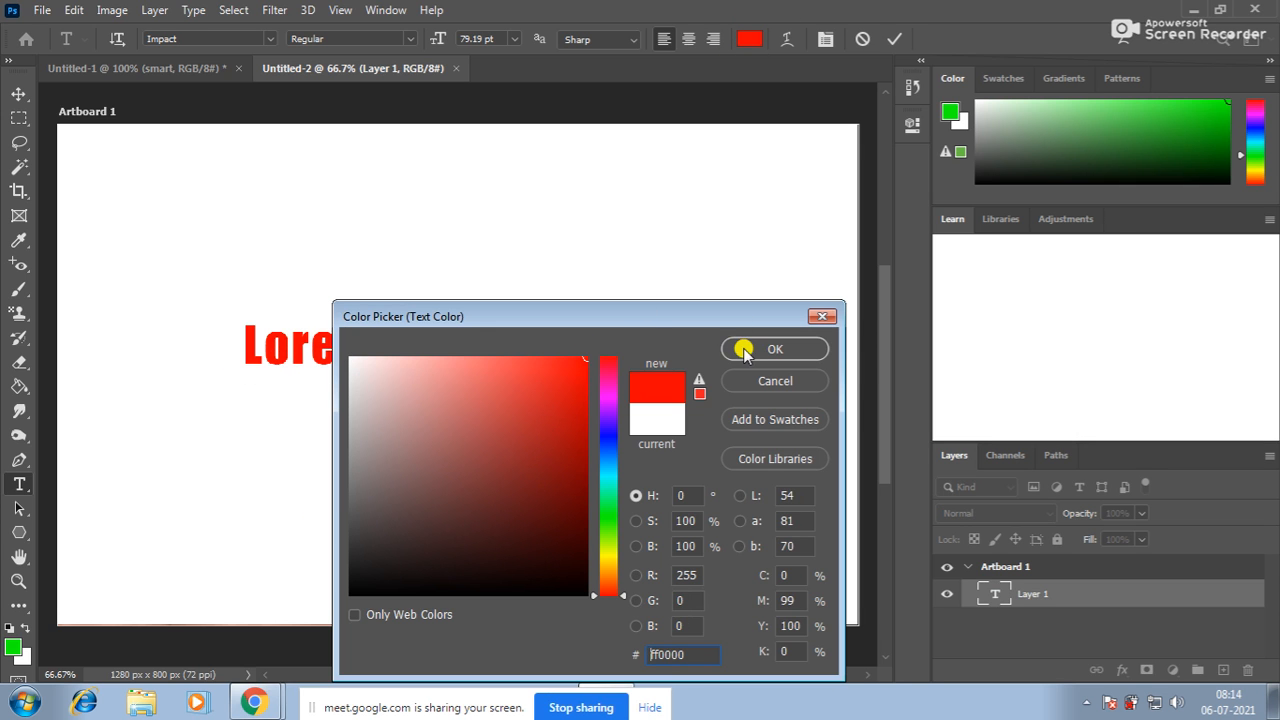
click(767, 350)
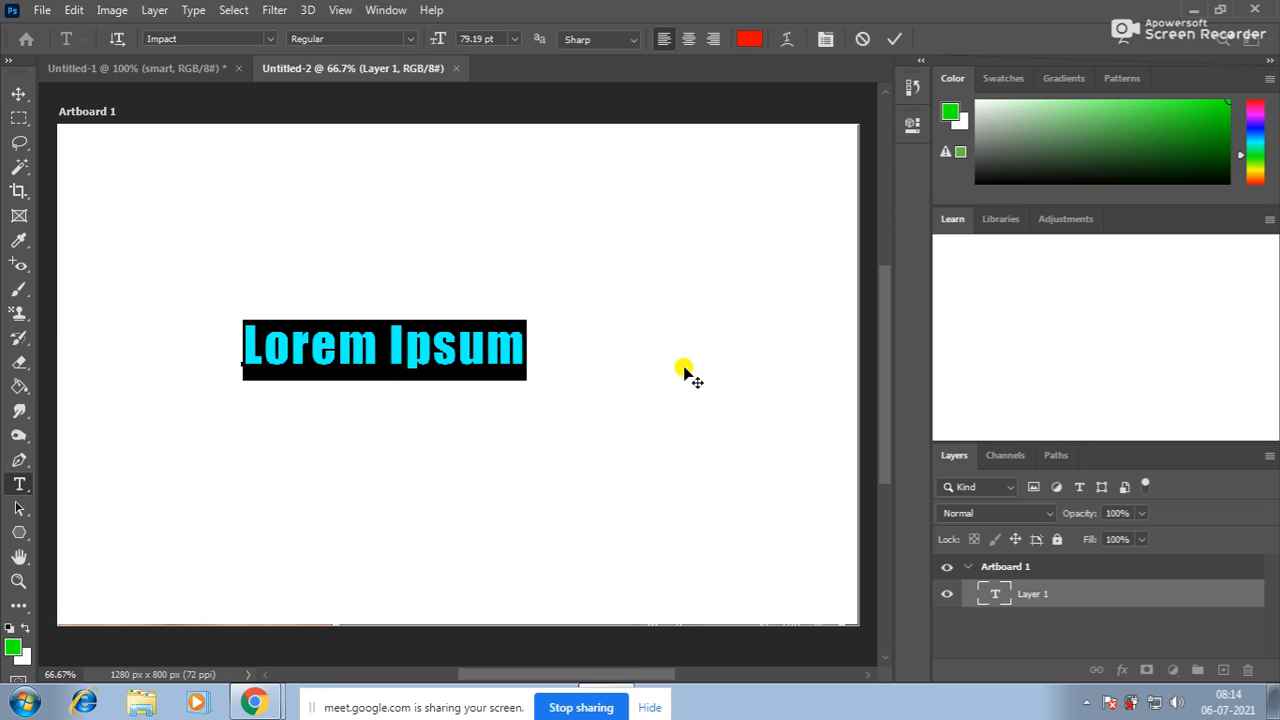
text(image)
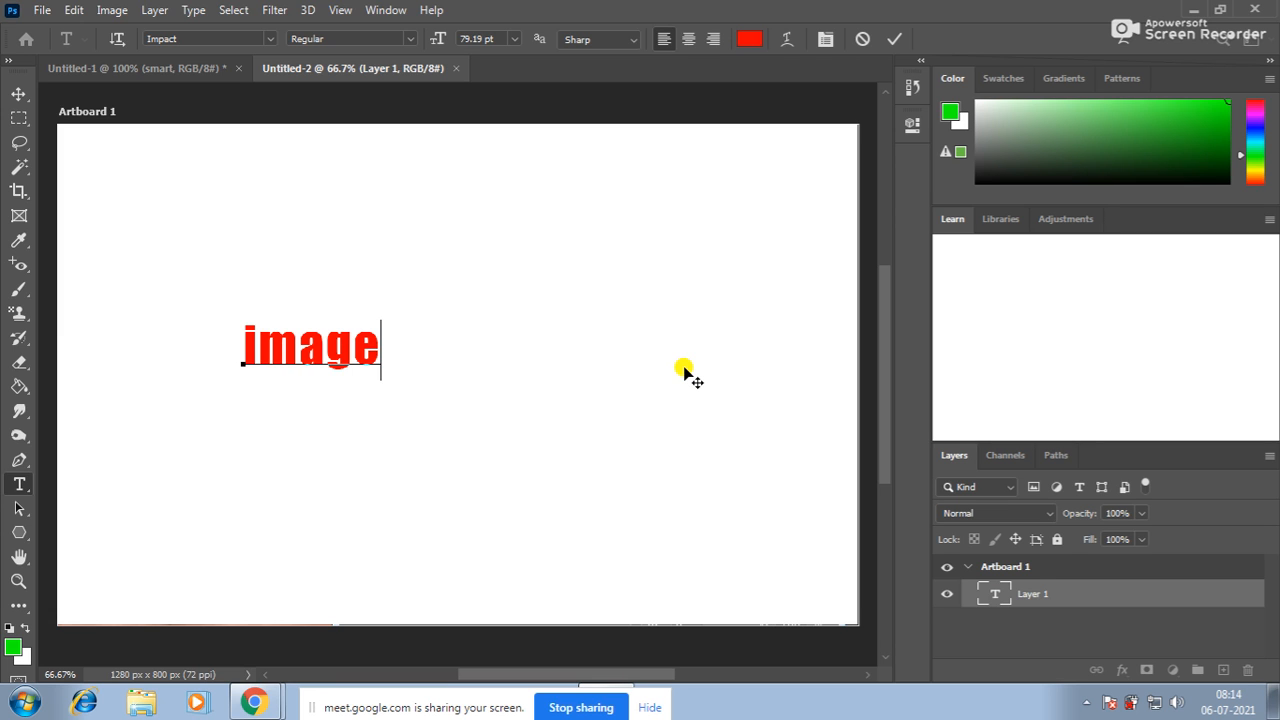
Commit the "image" text, enlarge it to about two-thirds of the artboard's width, and position it near the artboard's center
click(19, 90)
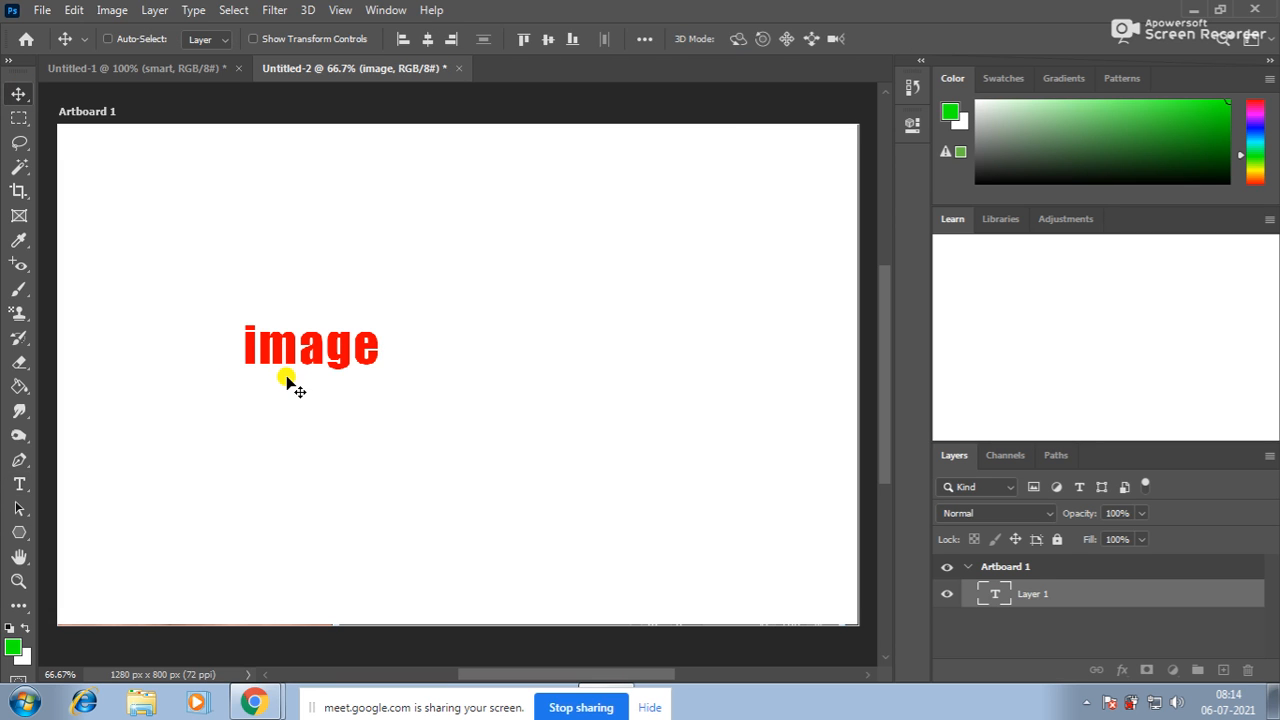
key(ctrl+t)
drag(376, 381, 717, 503)
drag(235, 316, 196, 246)
drag(720, 245, 765, 296)
key(Return)
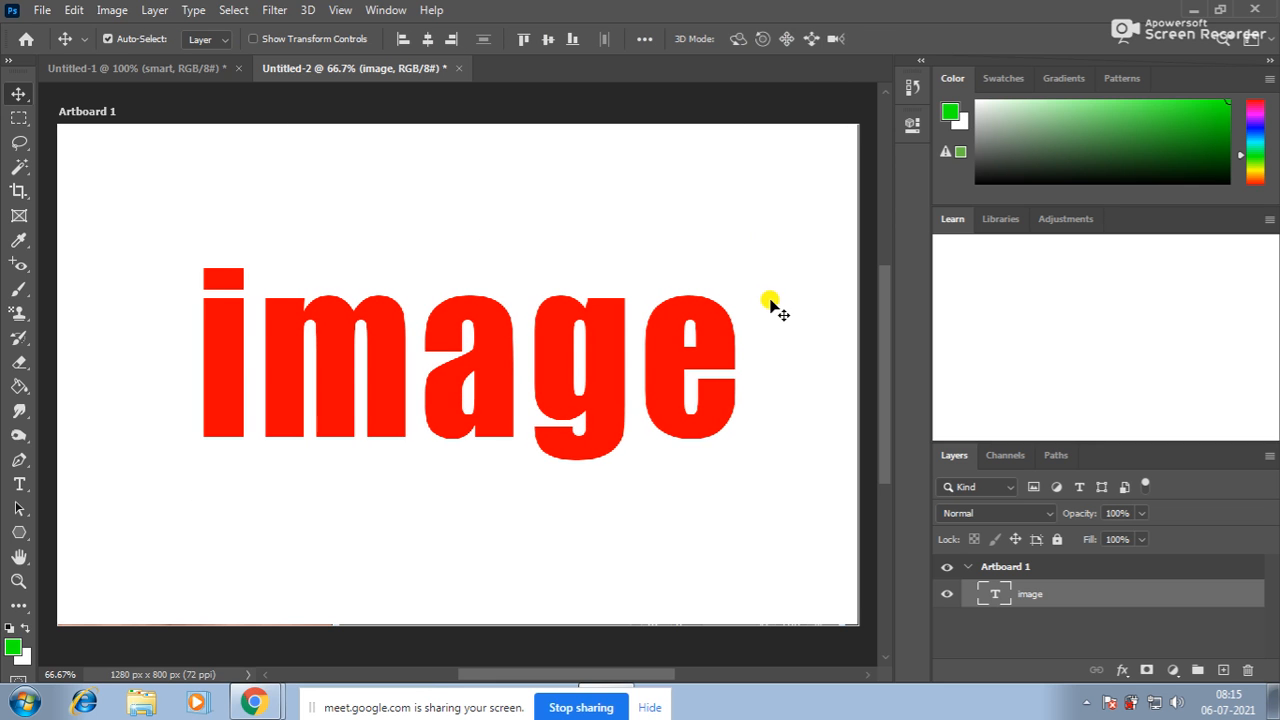
mouse_move(627, 343)
mouse_down()
mouse_move(611, 323)
mouse_move(620, 342)
mouse_up()
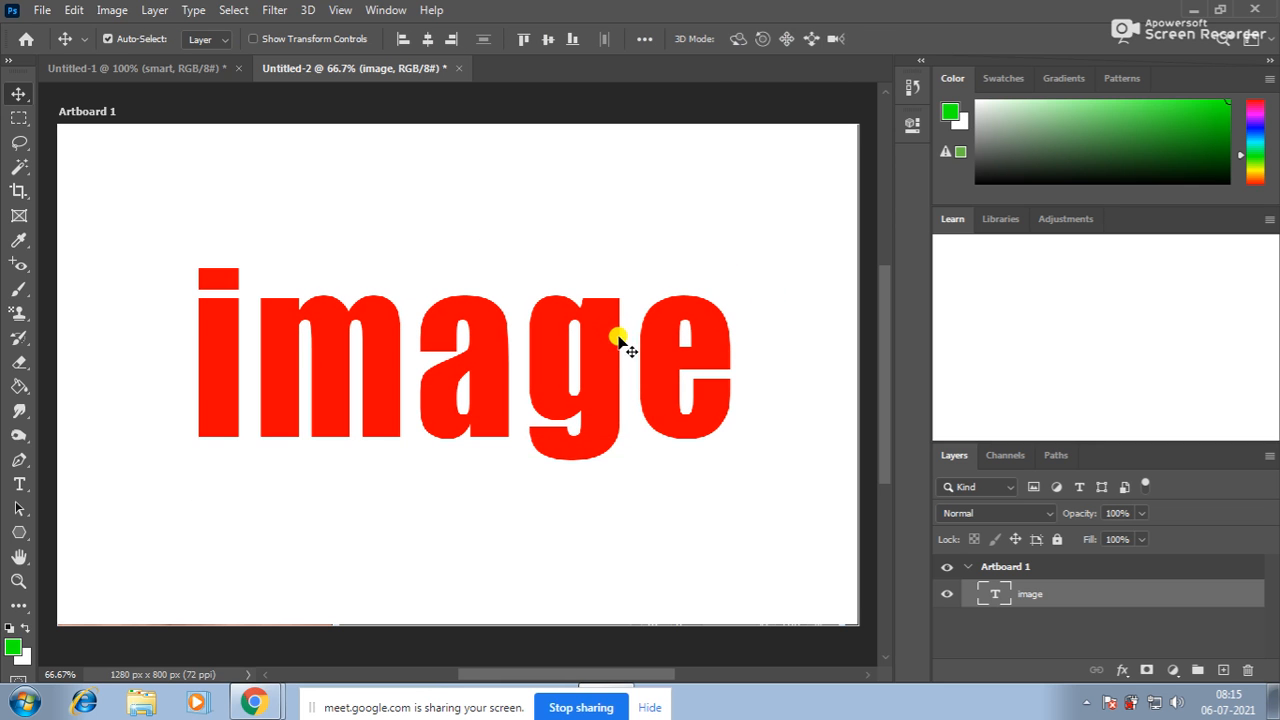
Rasterize the "image" text layer and apply the Ripple distortion with an amount of 477% and Medium size
click(280, 10)
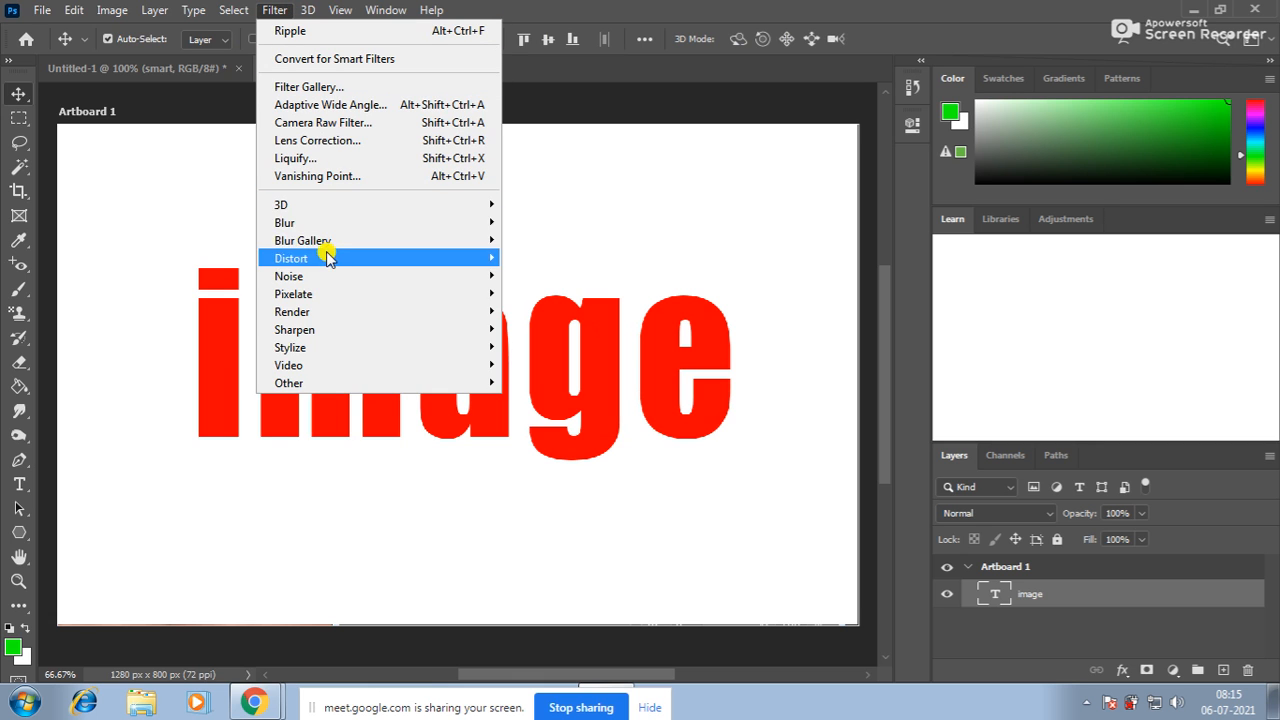
mouse_move(329, 257)
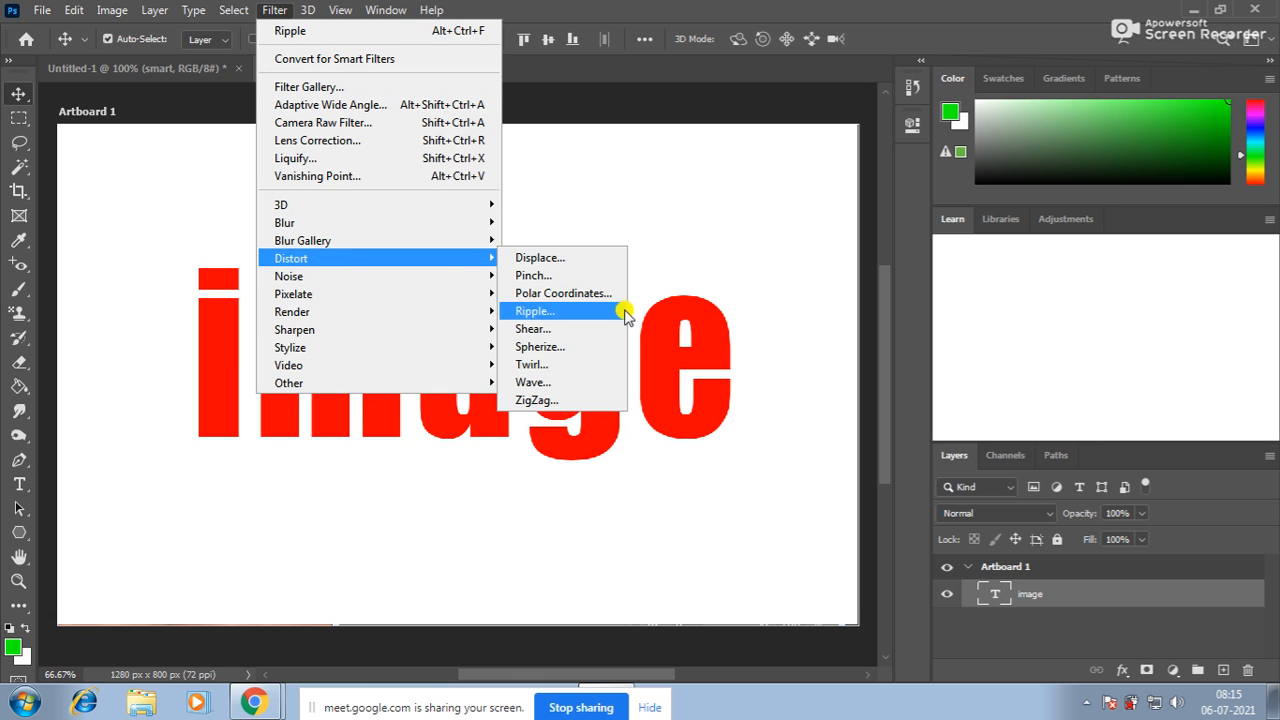
click(551, 315)
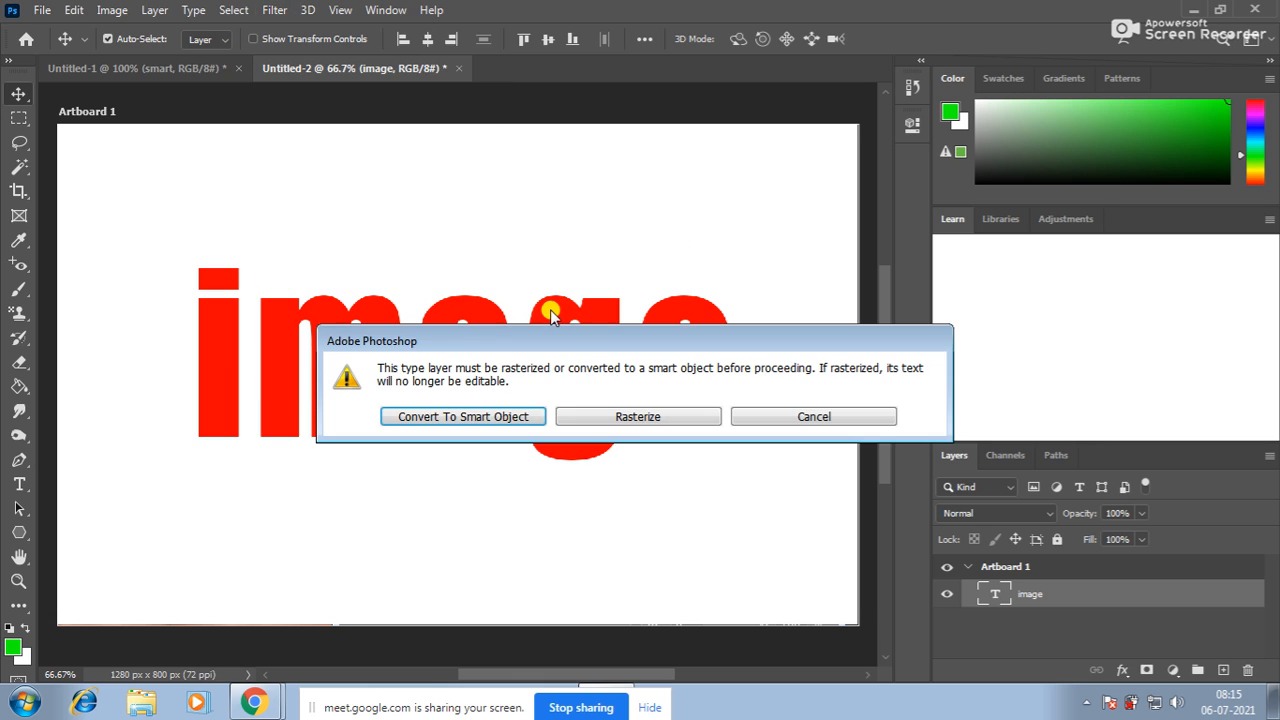
click(657, 417)
drag(383, 226, 827, 122)
drag(741, 432, 791, 424)
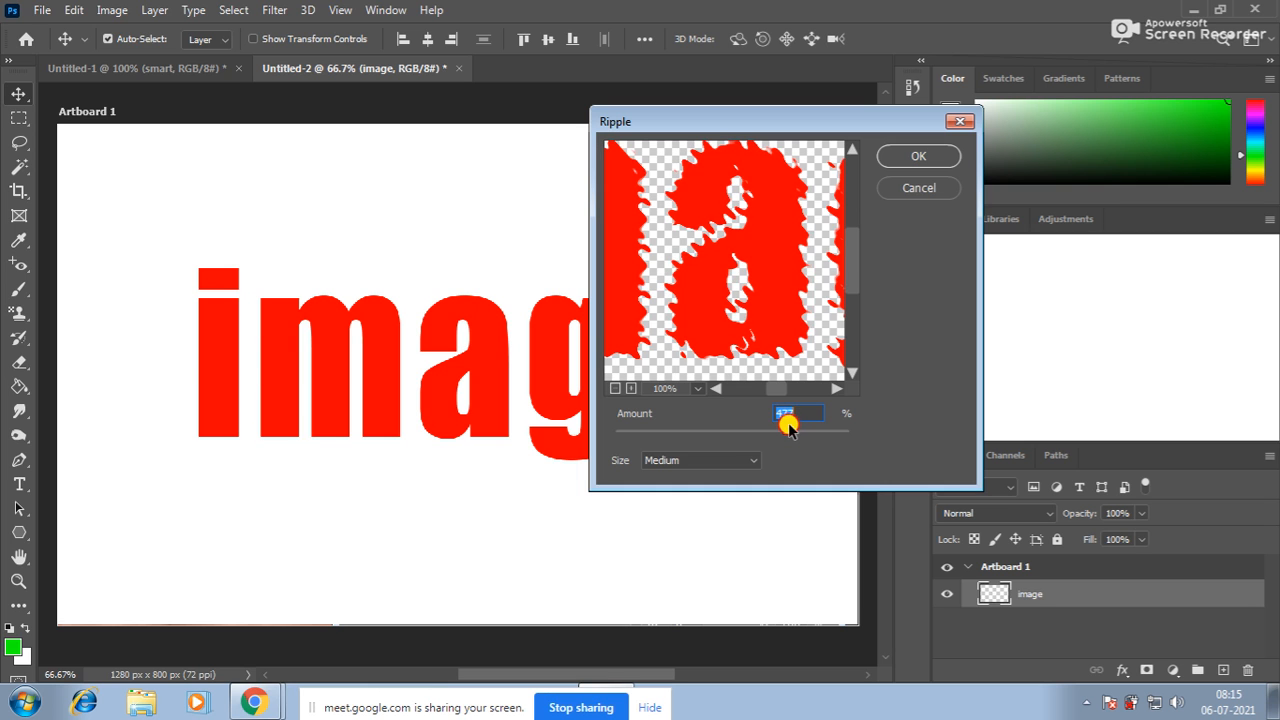
click(916, 158)
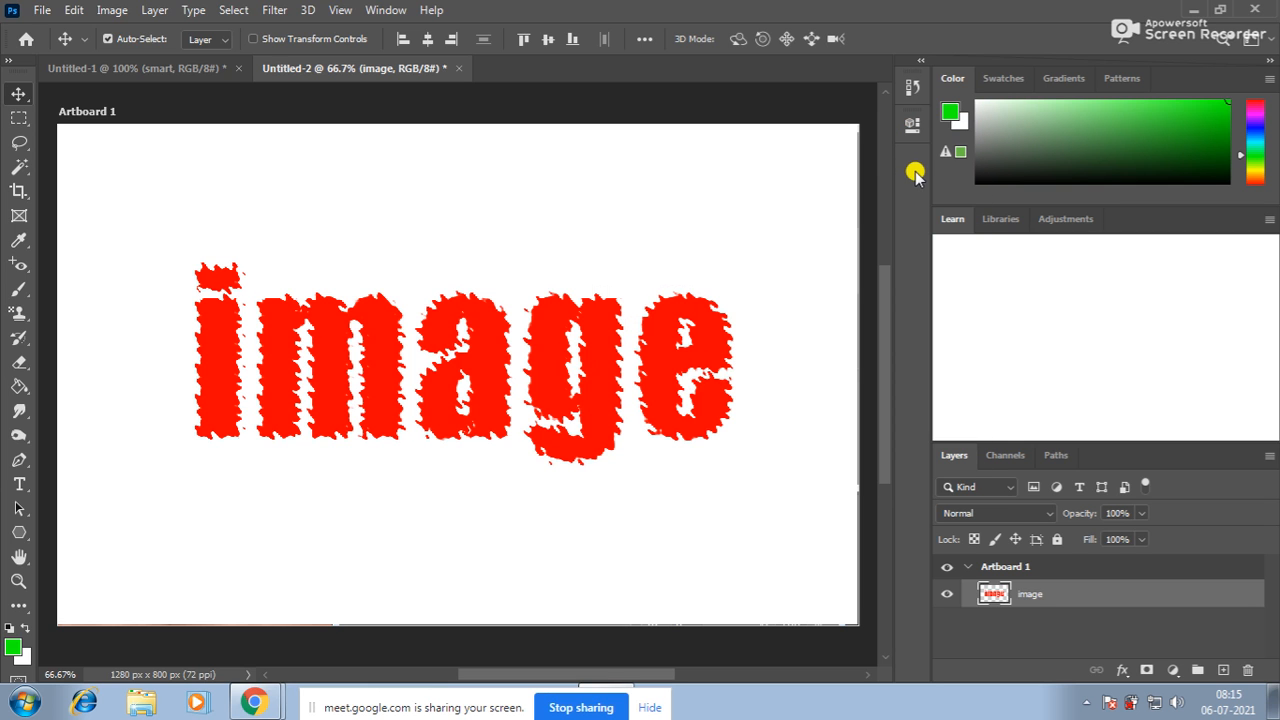
Inspect the rippled "image" text up close and undo its Ripple distortion and rasterization
key(ctrl+plus)
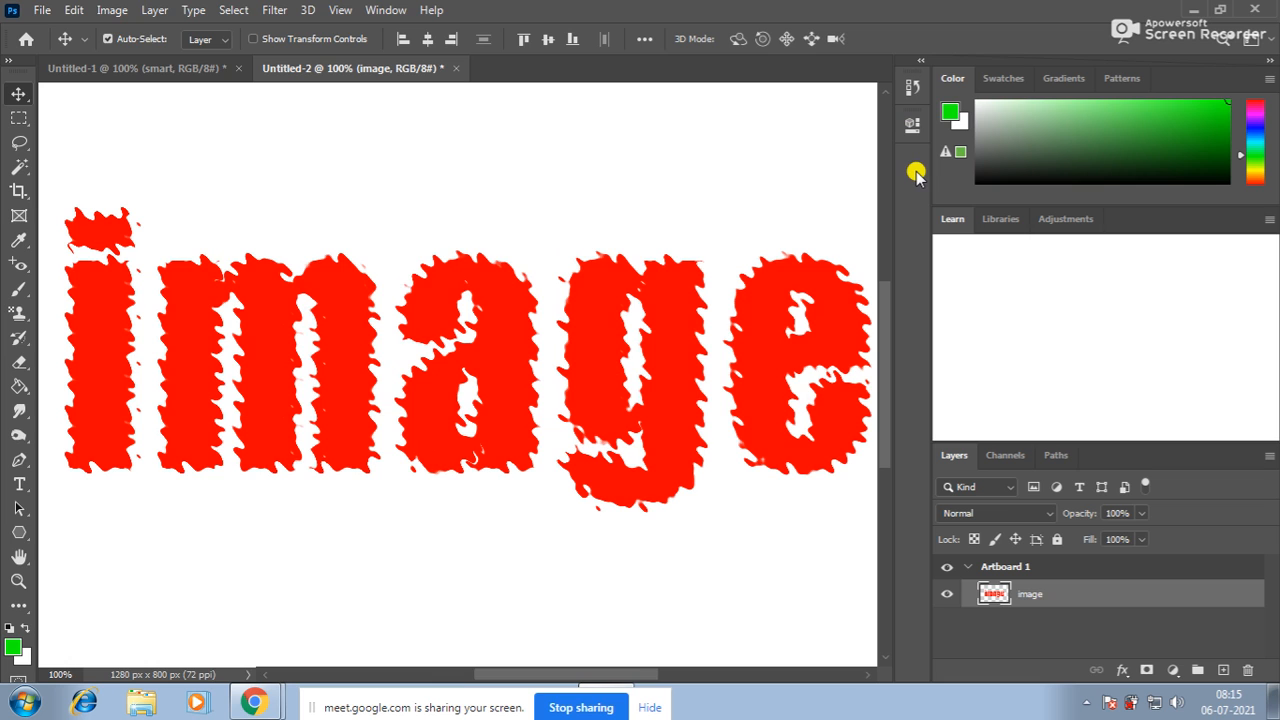
key(ctrl+minus)
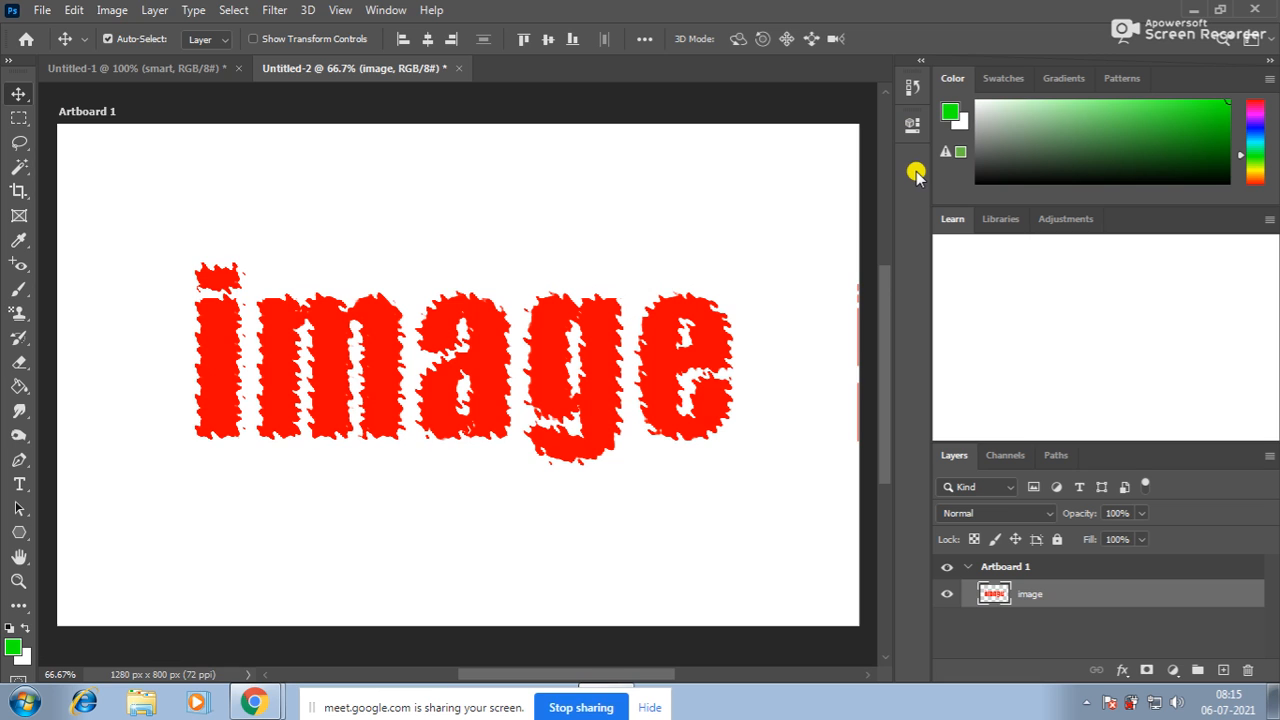
key(ctrl+z)
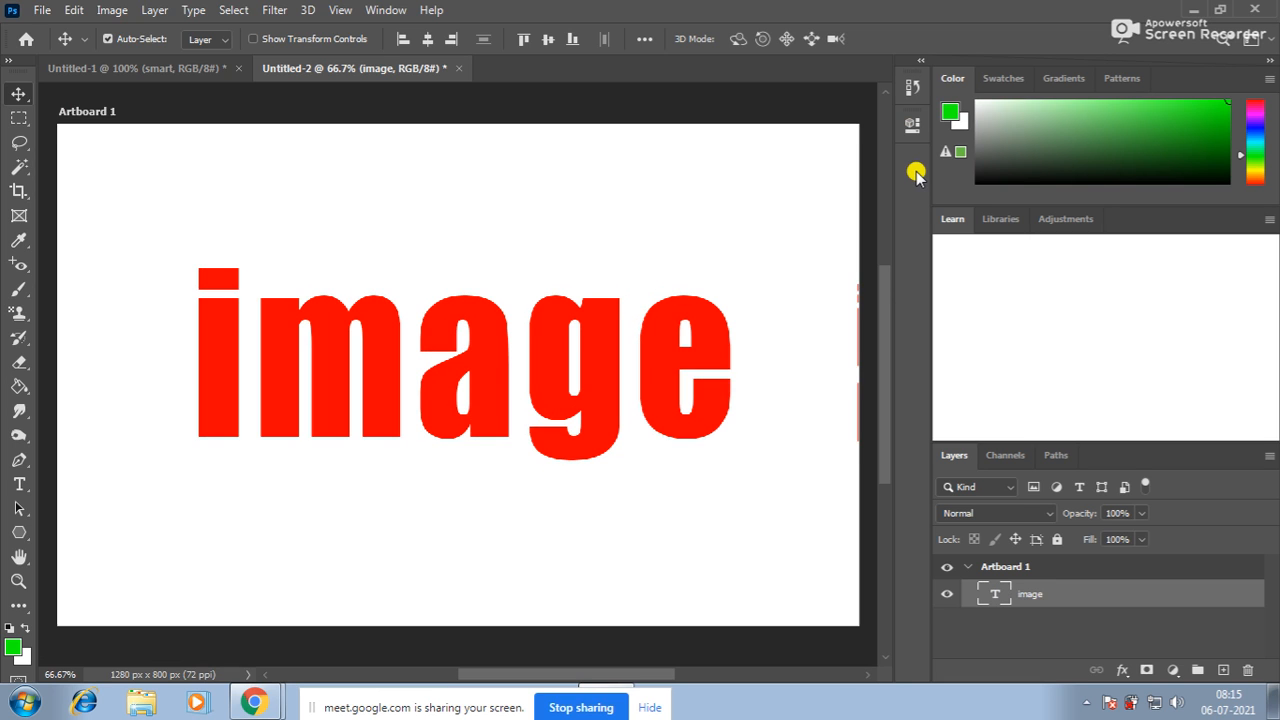
key(ctrl+plus)
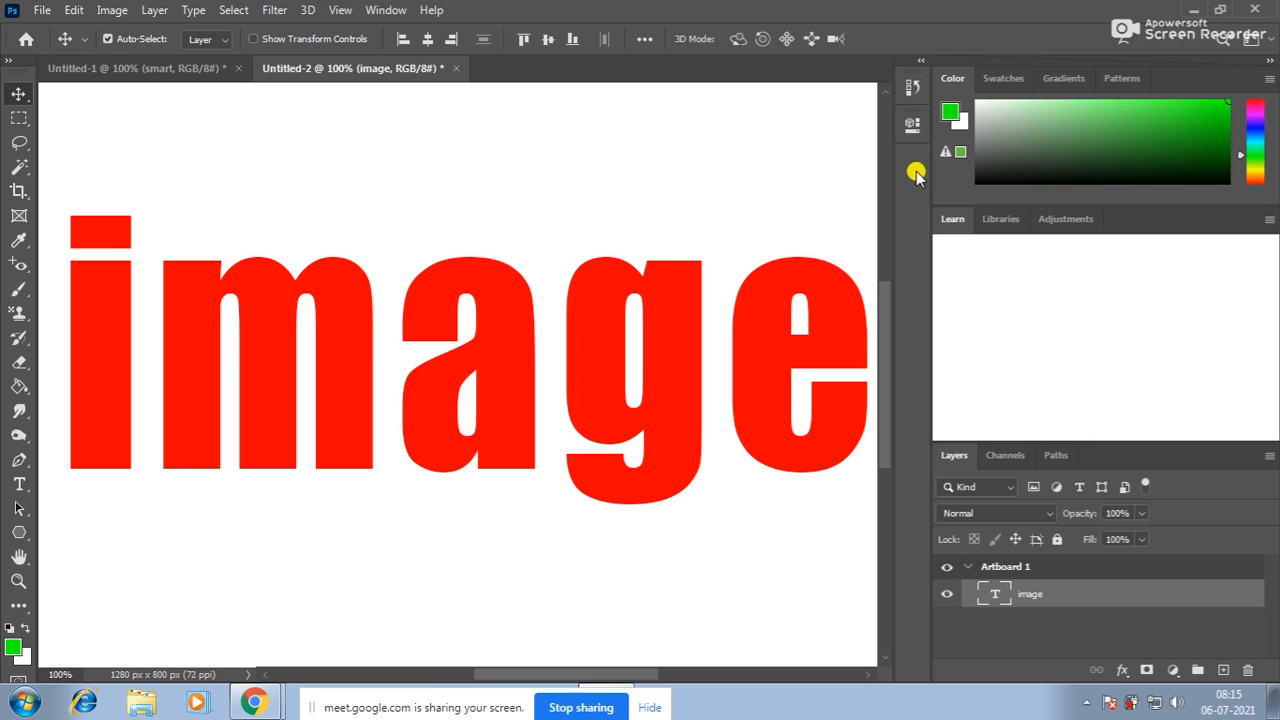
click(275, 10)
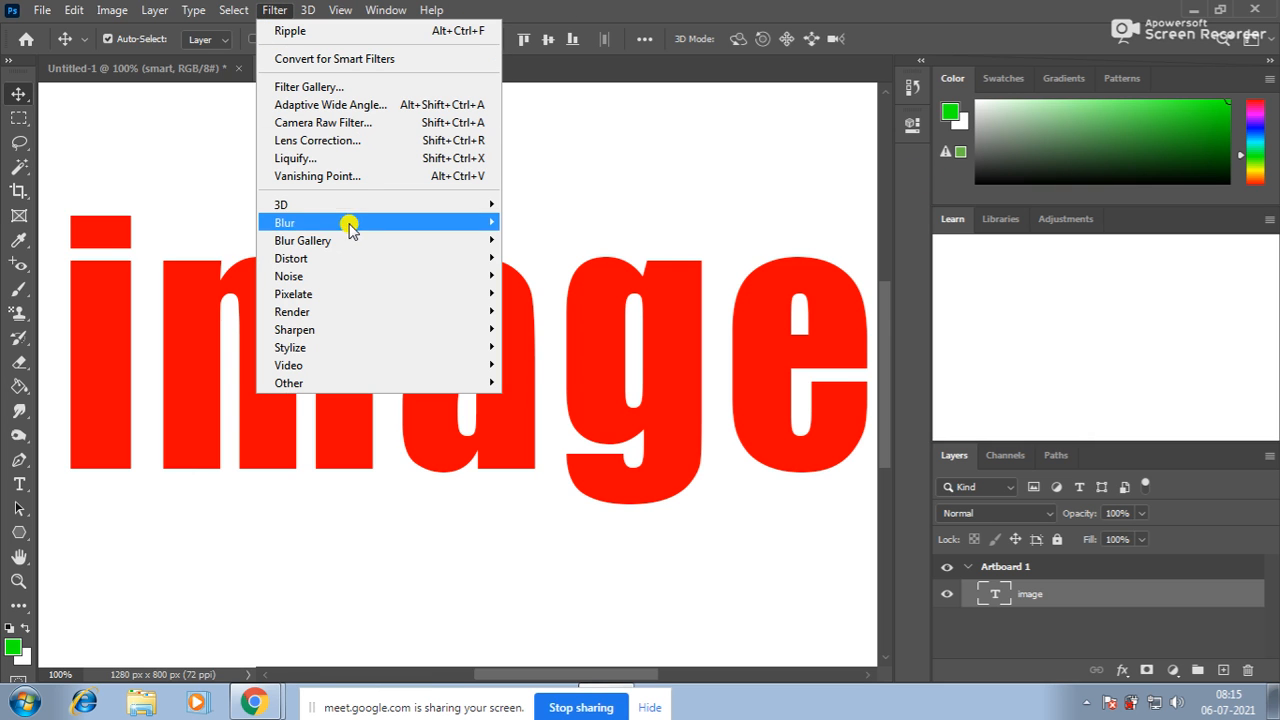
mouse_move(340, 256)
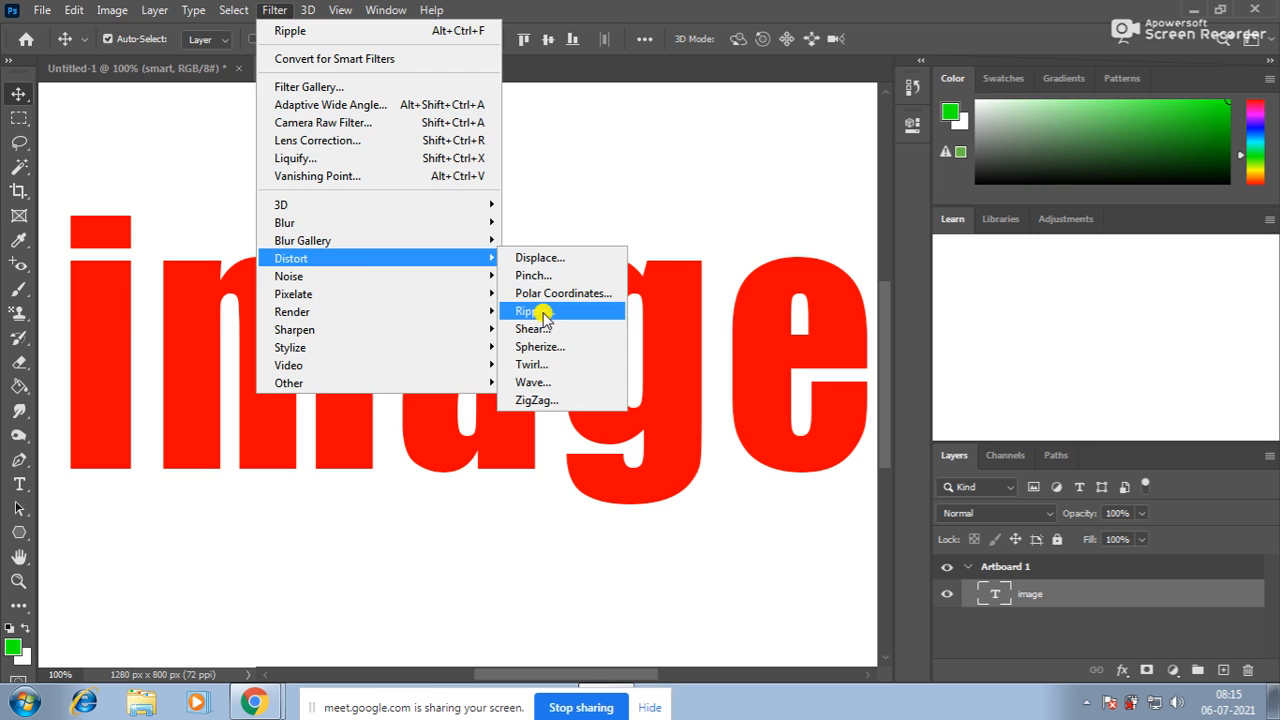
click(676, 314)
drag(677, 314, 647, 303)
key(ctrl+z)
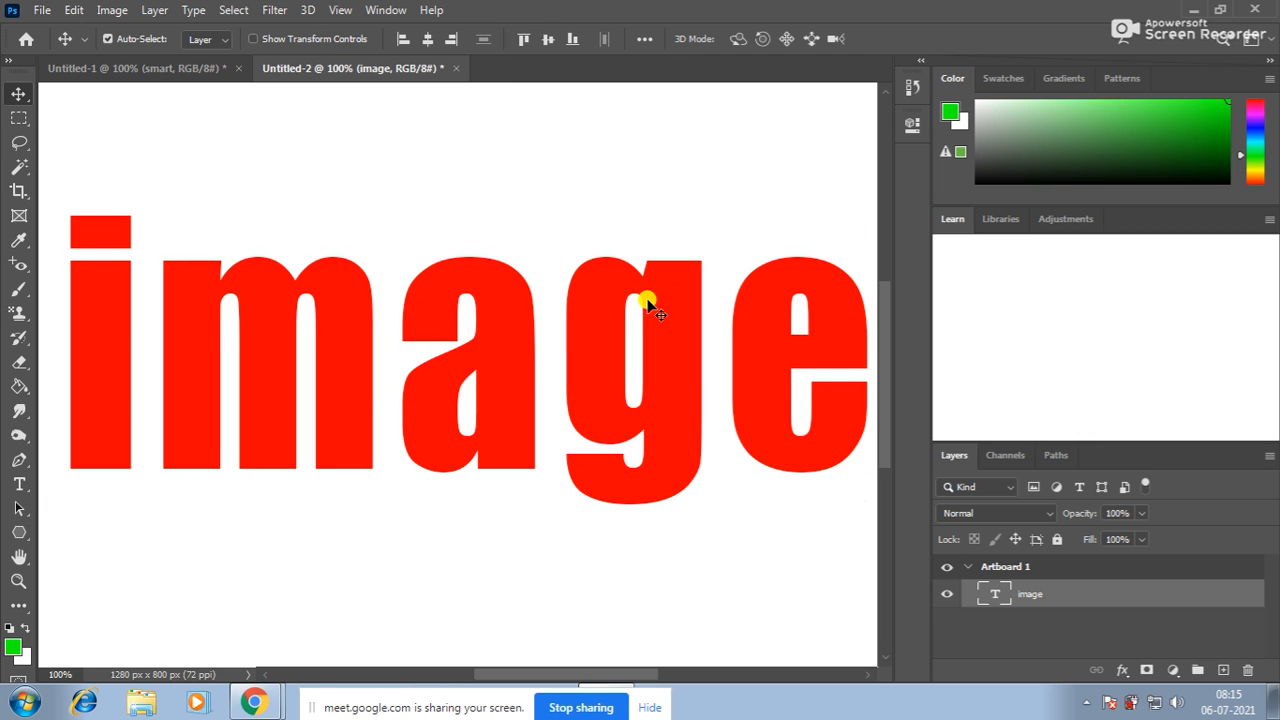
Lasso the upper outline of the letter "a", rasterize the text while repeating the last Ripple filter there, and deselect
click(20, 141)
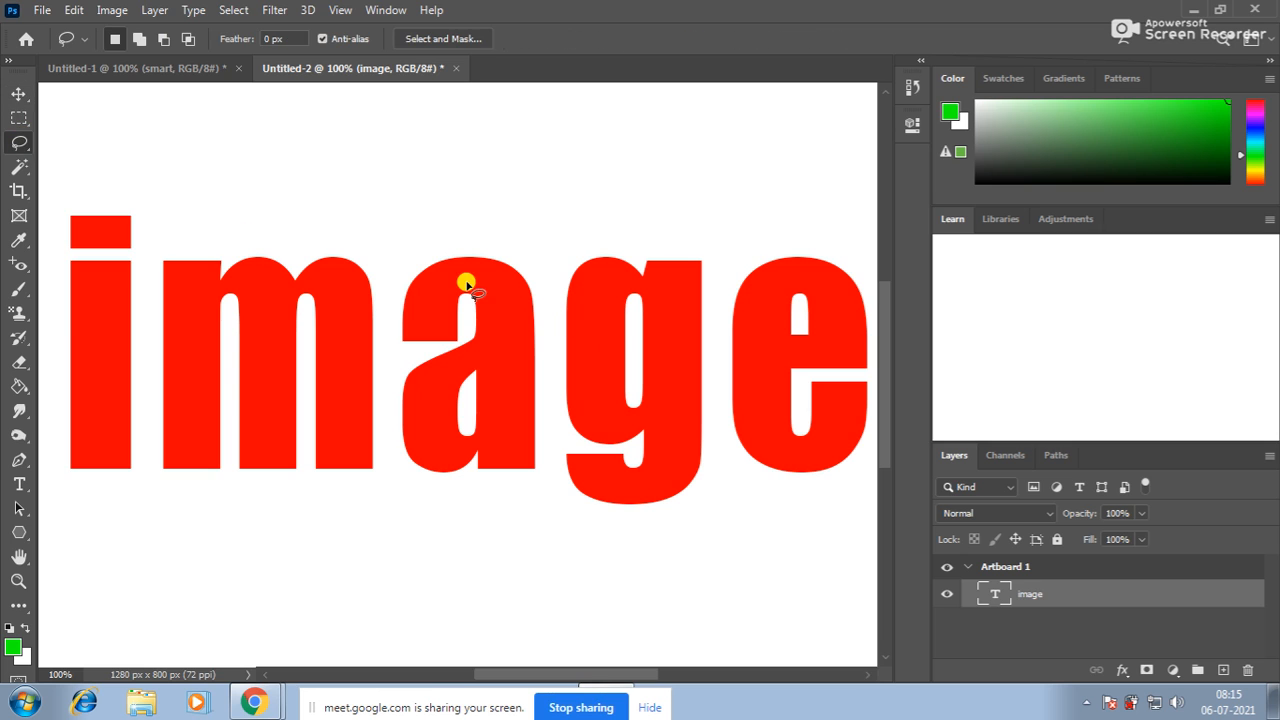
mouse_move(389, 321)
mouse_down()
mouse_move(404, 362)
mouse_move(427, 289)
mouse_move(479, 268)
mouse_move(498, 275)
mouse_move(536, 349)
mouse_move(537, 229)
mouse_up()
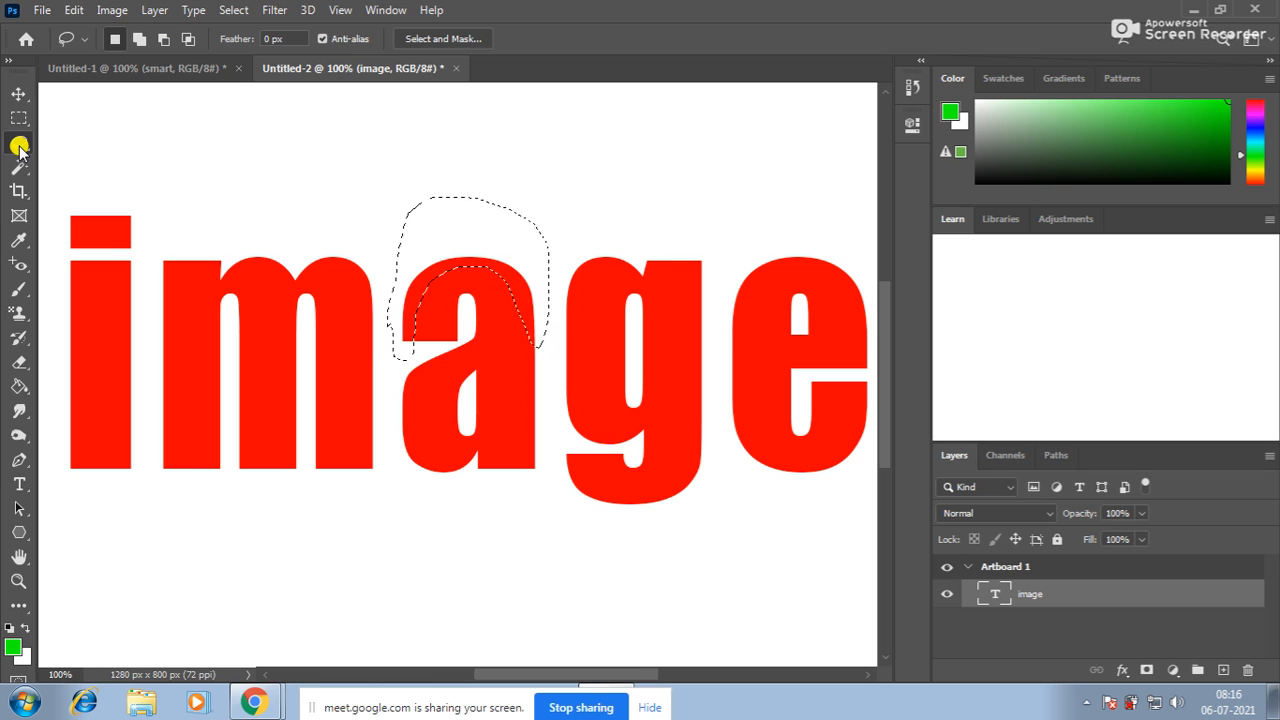
click(275, 11)
click(296, 33)
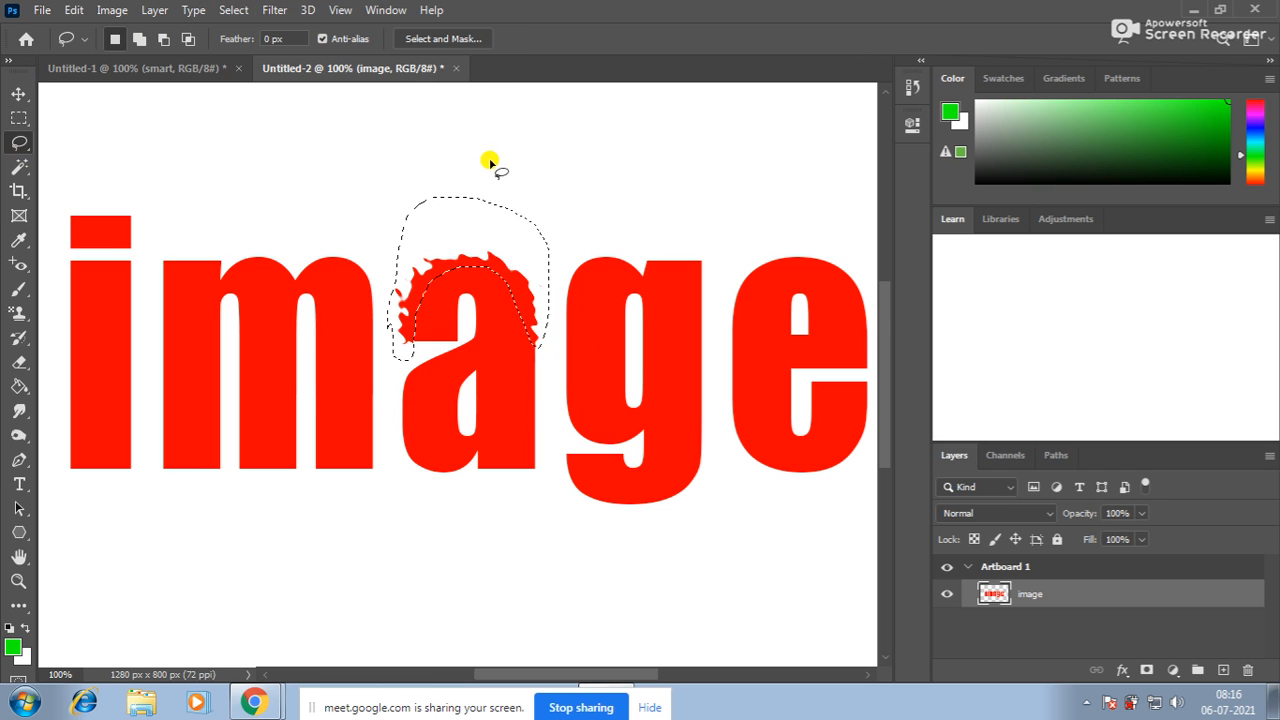
key(ctrl+d)
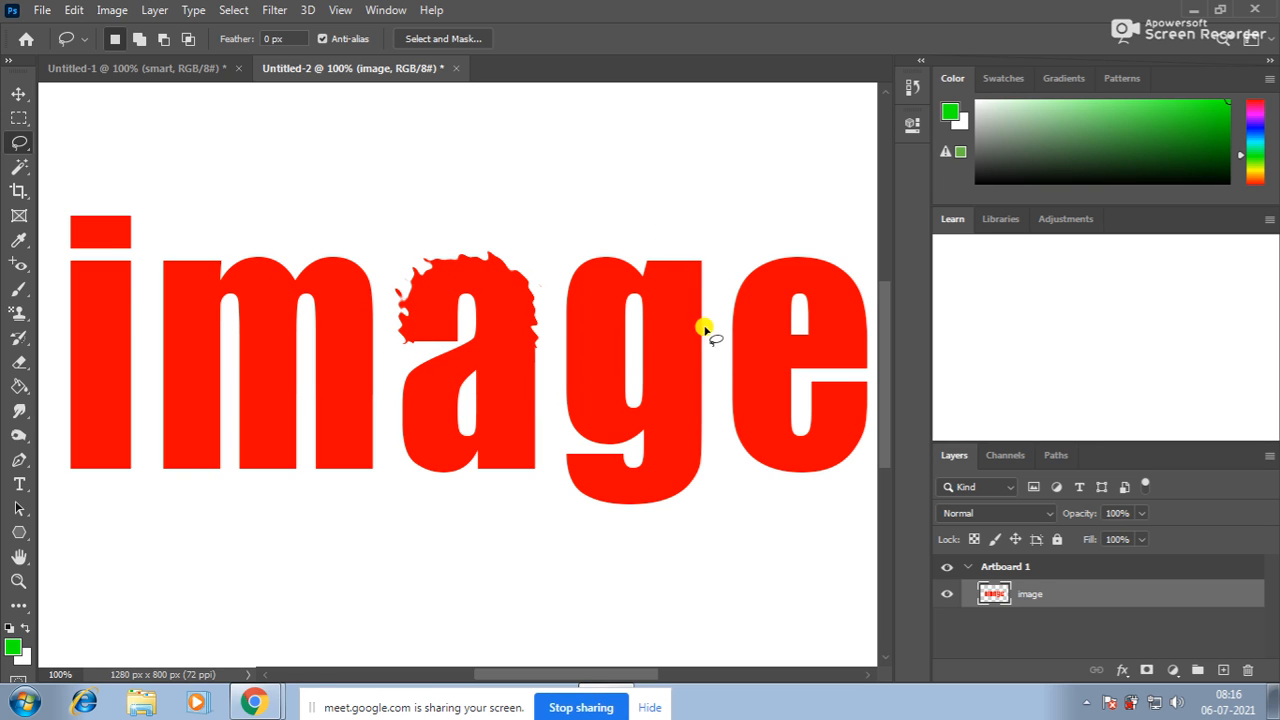
Lasso the upper outline of the letter "e", repeat the last Ripple filter on it, and clear the selection
mouse_move(720, 357)
mouse_down()
mouse_move(754, 298)
mouse_move(792, 272)
mouse_move(818, 272)
mouse_move(850, 298)
mouse_move(866, 366)
mouse_move(882, 358)
mouse_move(889, 229)
mouse_move(812, 162)
mouse_move(736, 264)
mouse_move(722, 357)
mouse_up()
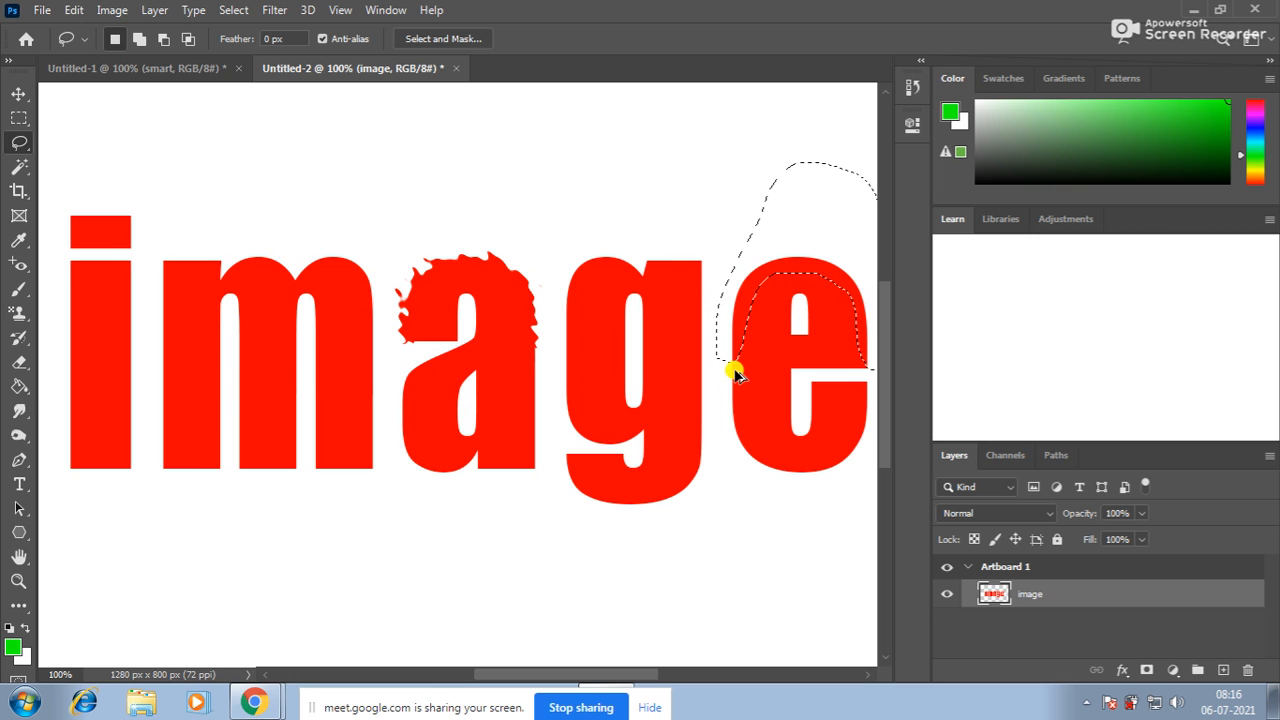
key(ctrl+f)
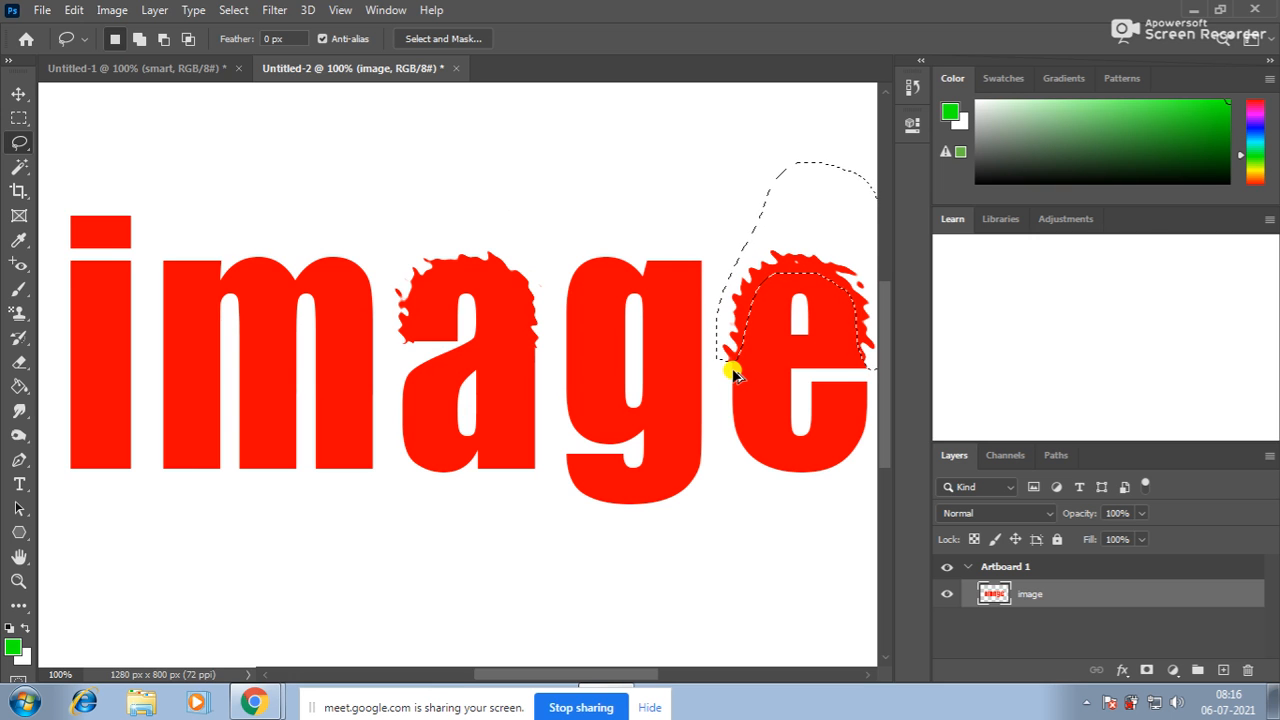
click(270, 11)
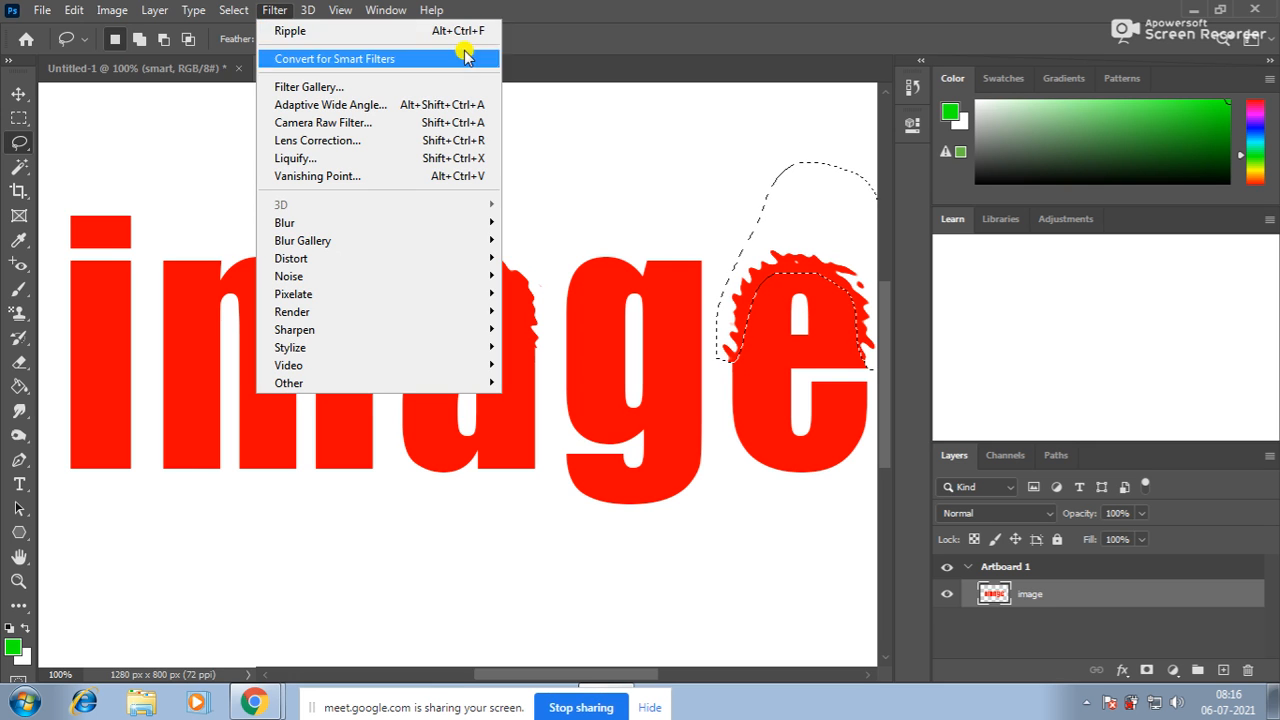
click(793, 350)
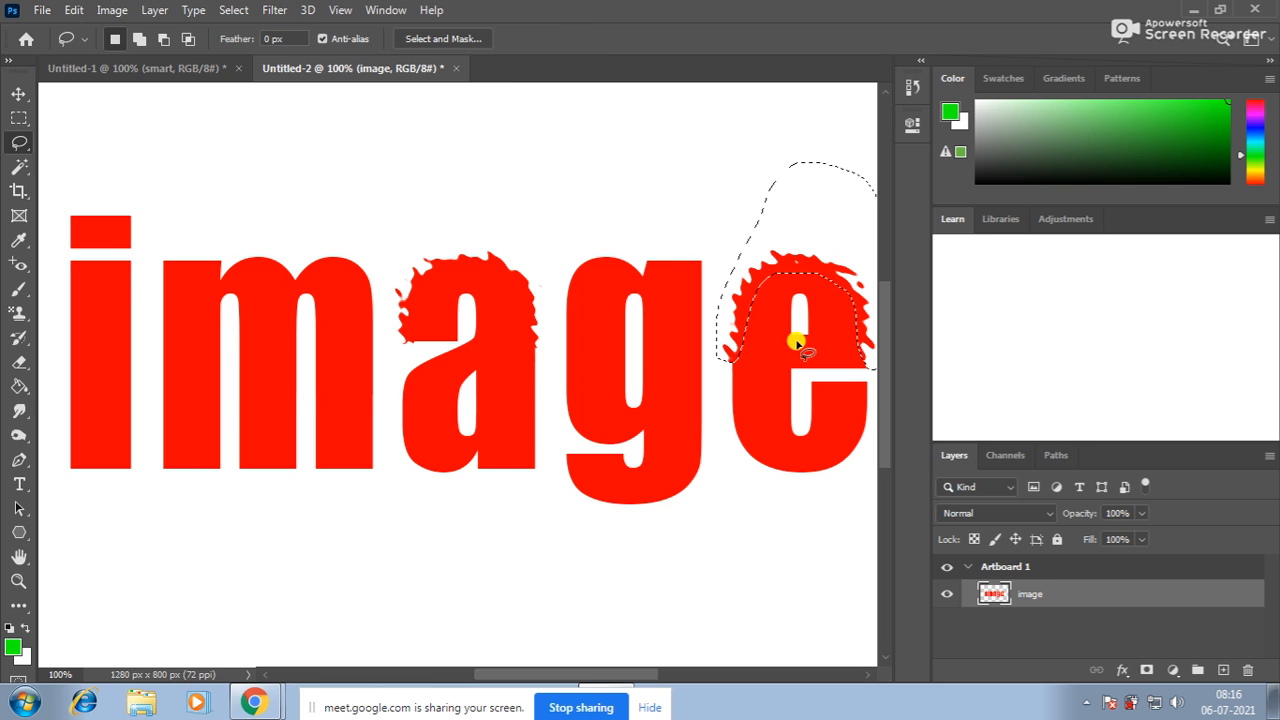
click(793, 345)
Lasso the upper edge of the letter "m", repeat the last Ripple filter on it, and clear the selection
drag(605, 674, 582, 660)
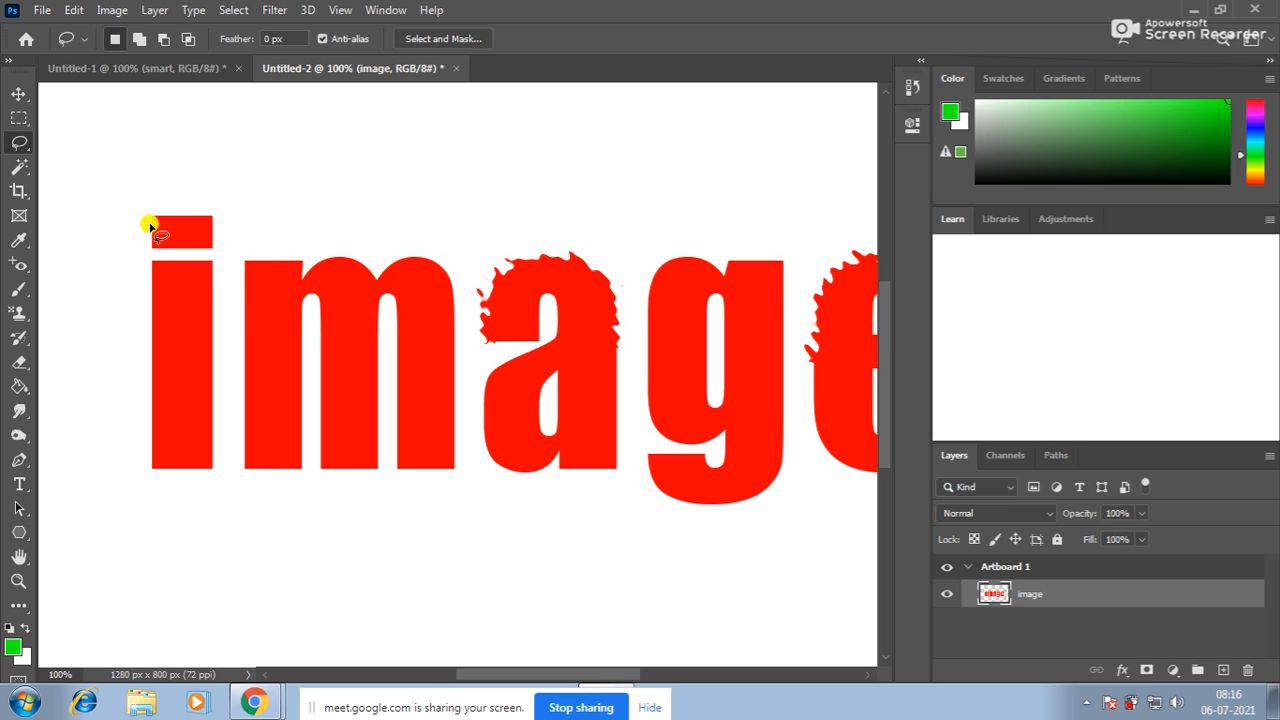
mouse_move(240, 260)
mouse_down()
mouse_move(244, 297)
mouse_move(313, 289)
mouse_move(333, 272)
mouse_move(386, 288)
mouse_move(410, 273)
mouse_move(449, 294)
mouse_move(470, 262)
mouse_move(436, 207)
mouse_move(368, 191)
mouse_up()
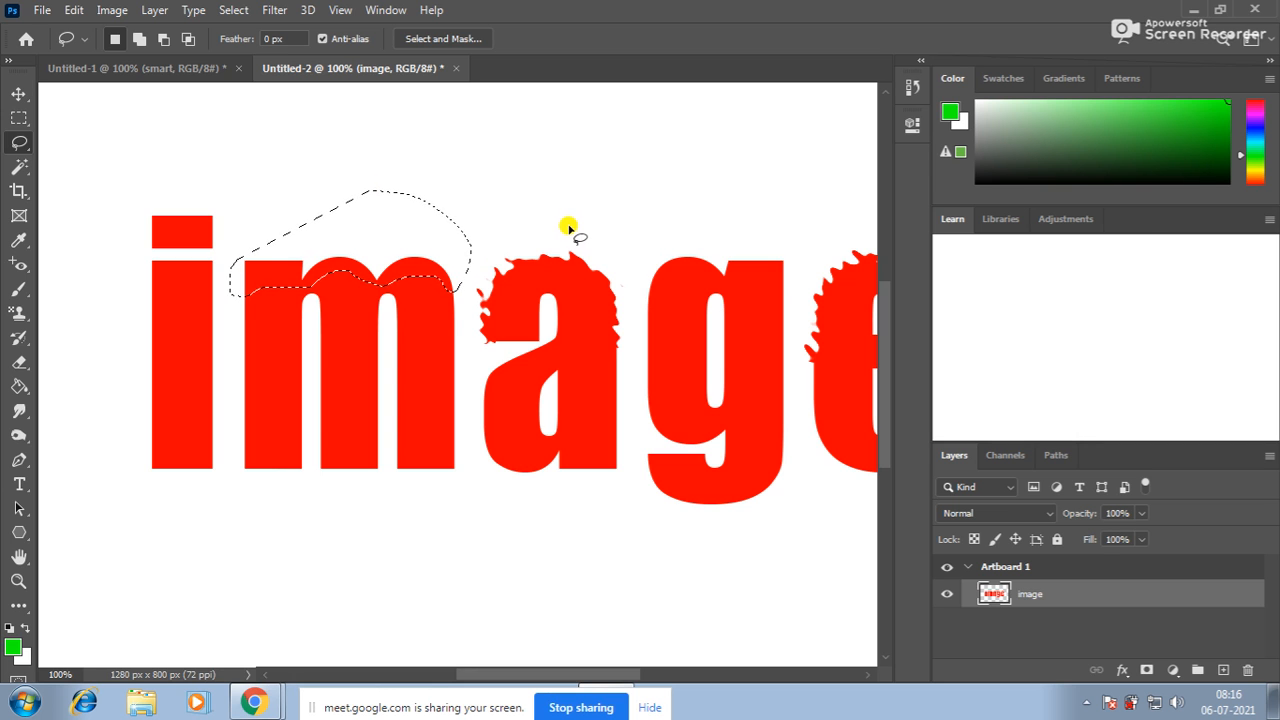
key(ctrl+f)
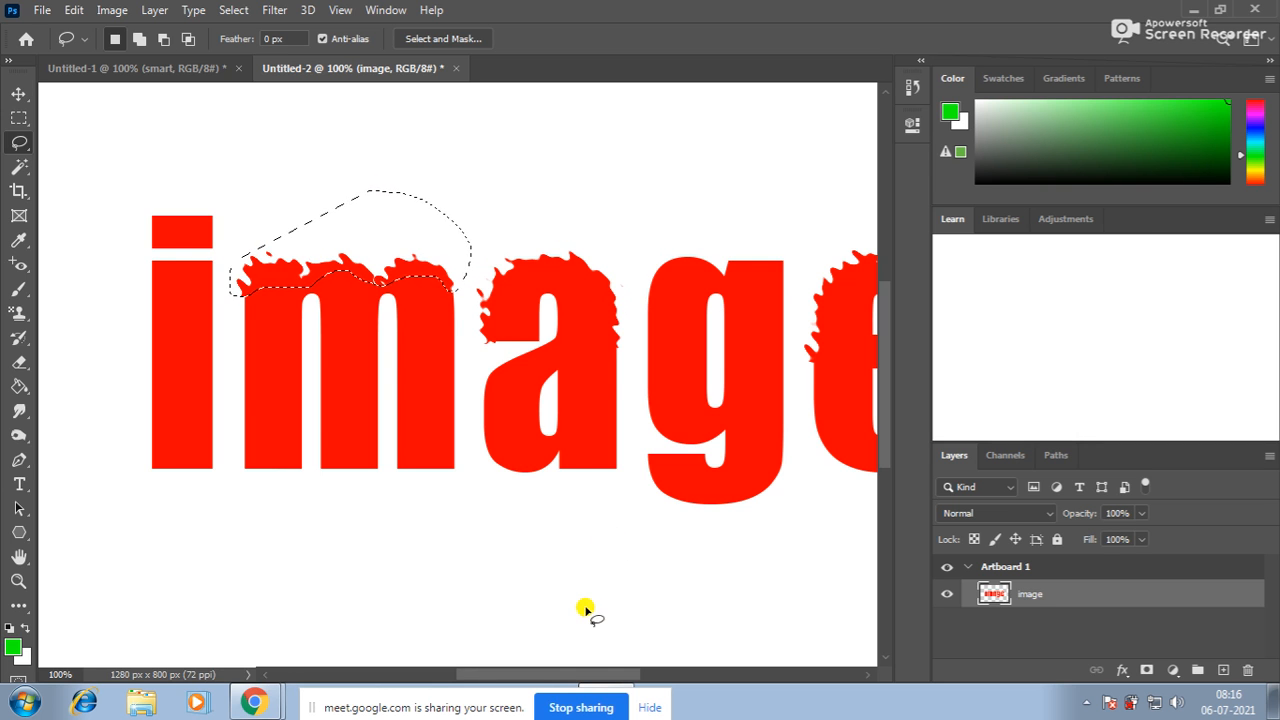
mouse_move(546, 674)
mouse_down()
mouse_move(603, 676)
mouse_move(580, 674)
mouse_up()
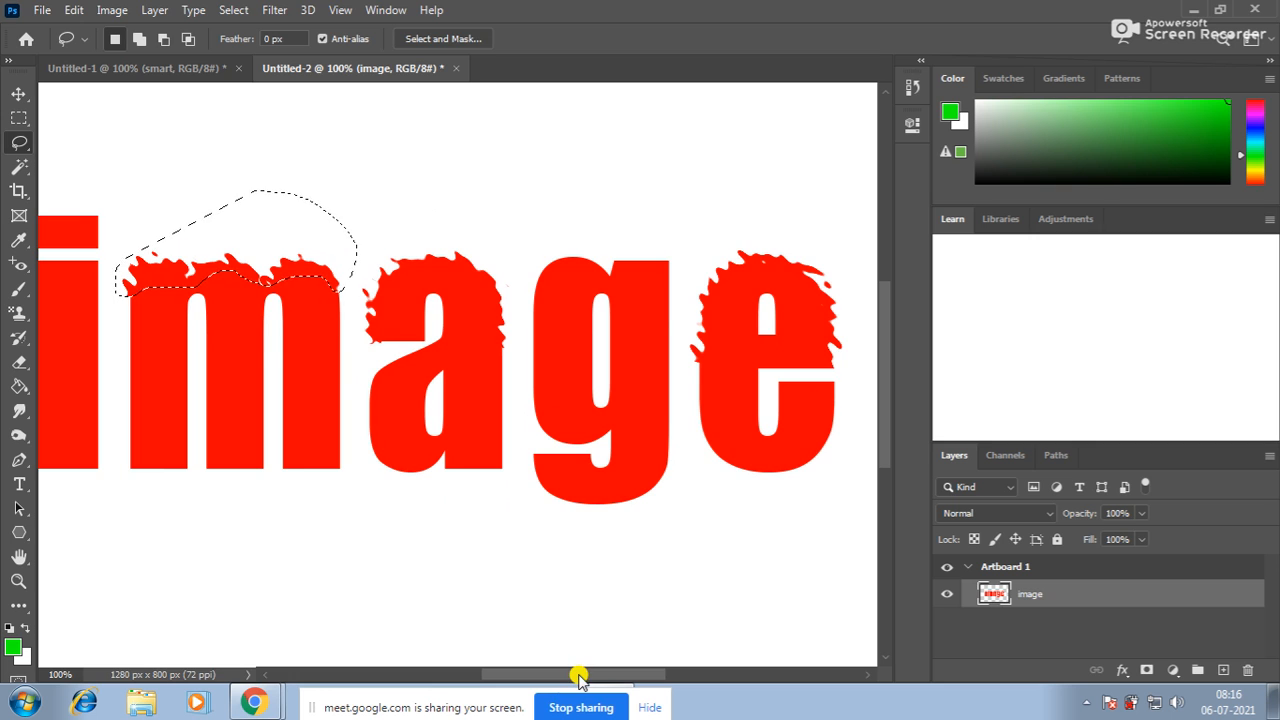
key(ctrl+minus)
key(ctrl+d)
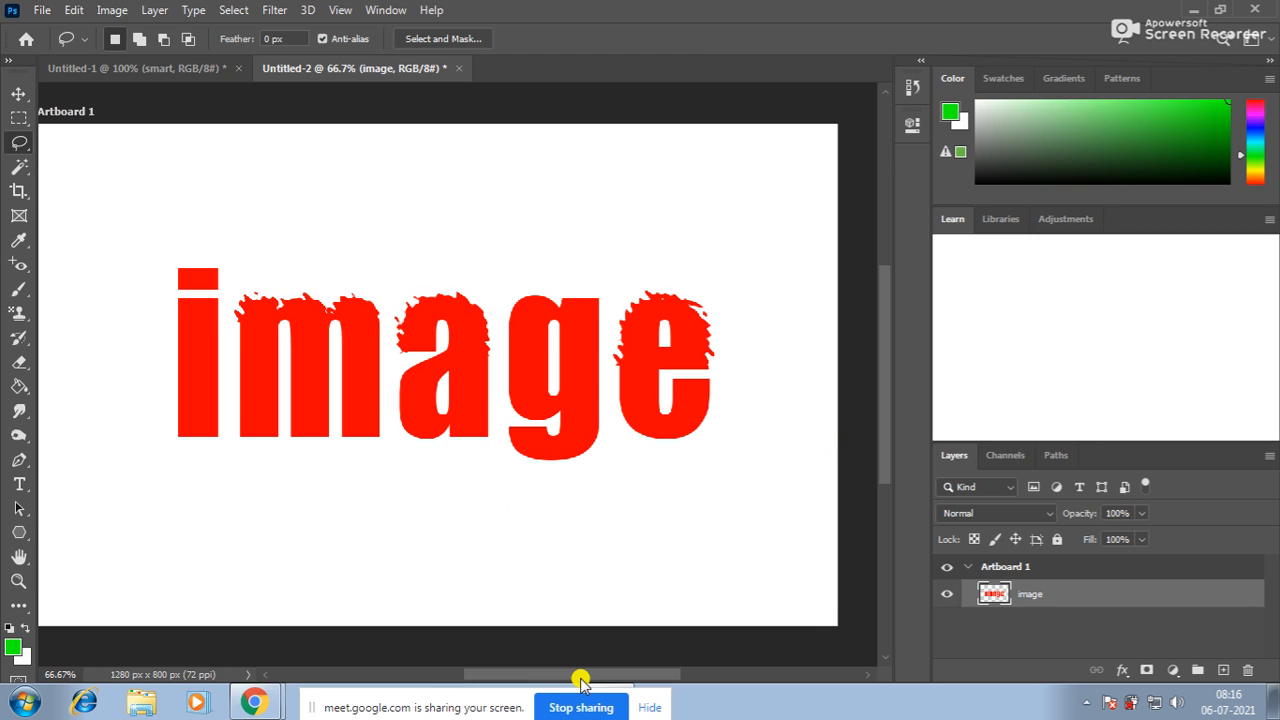
Apply the Twirl distortion to the whole "image" text with an angle of 94° and undo it
click(274, 10)
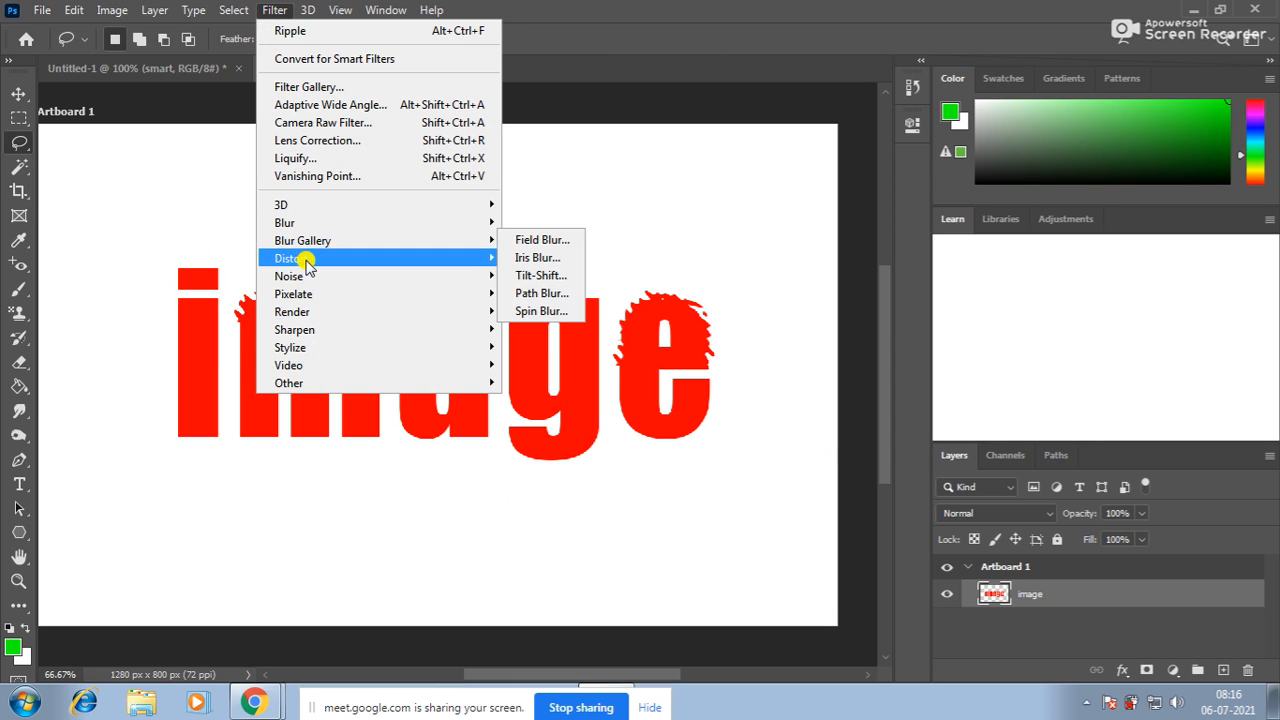
mouse_move(437, 262)
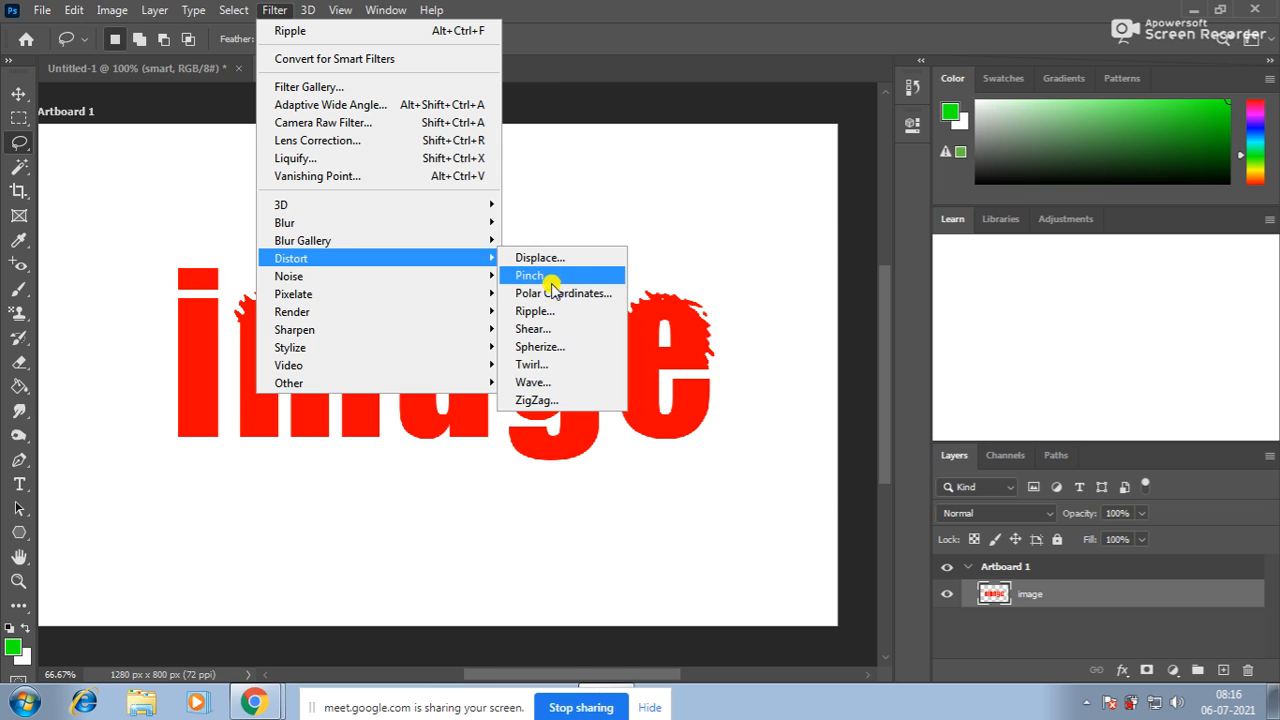
click(547, 368)
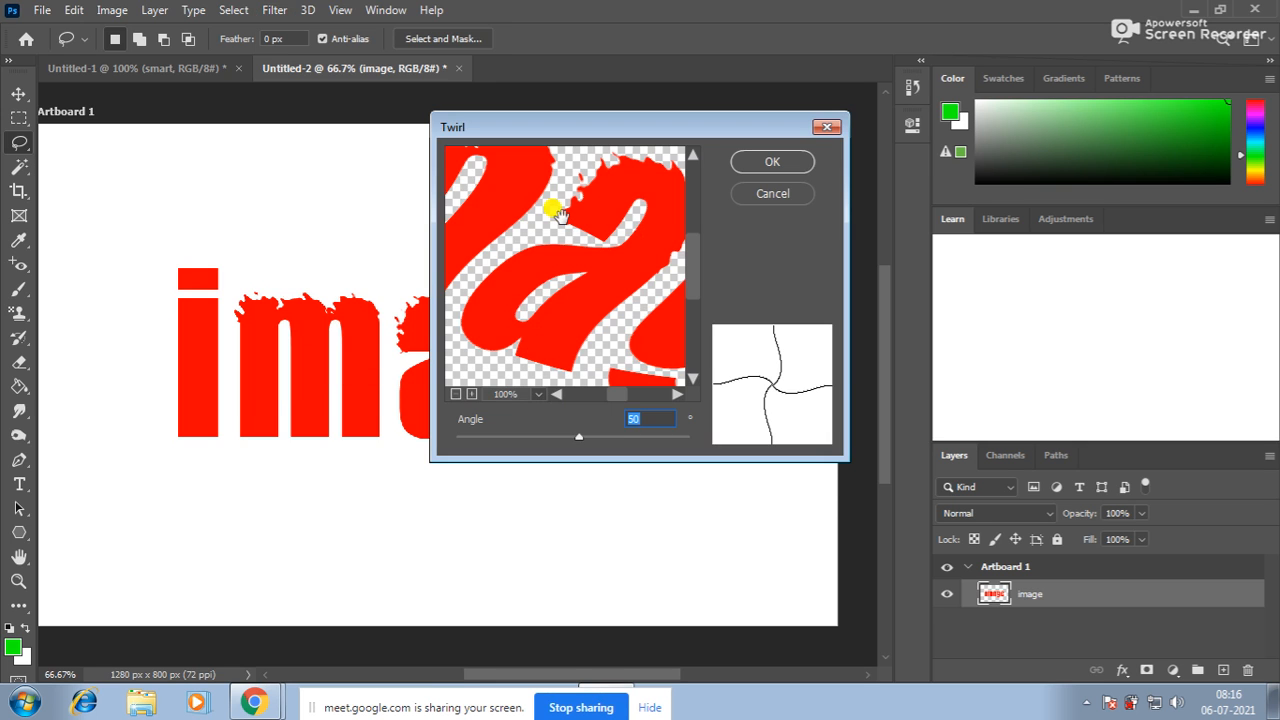
mouse_move(577, 440)
mouse_down()
mouse_move(591, 430)
mouse_move(554, 430)
mouse_move(586, 436)
mouse_up()
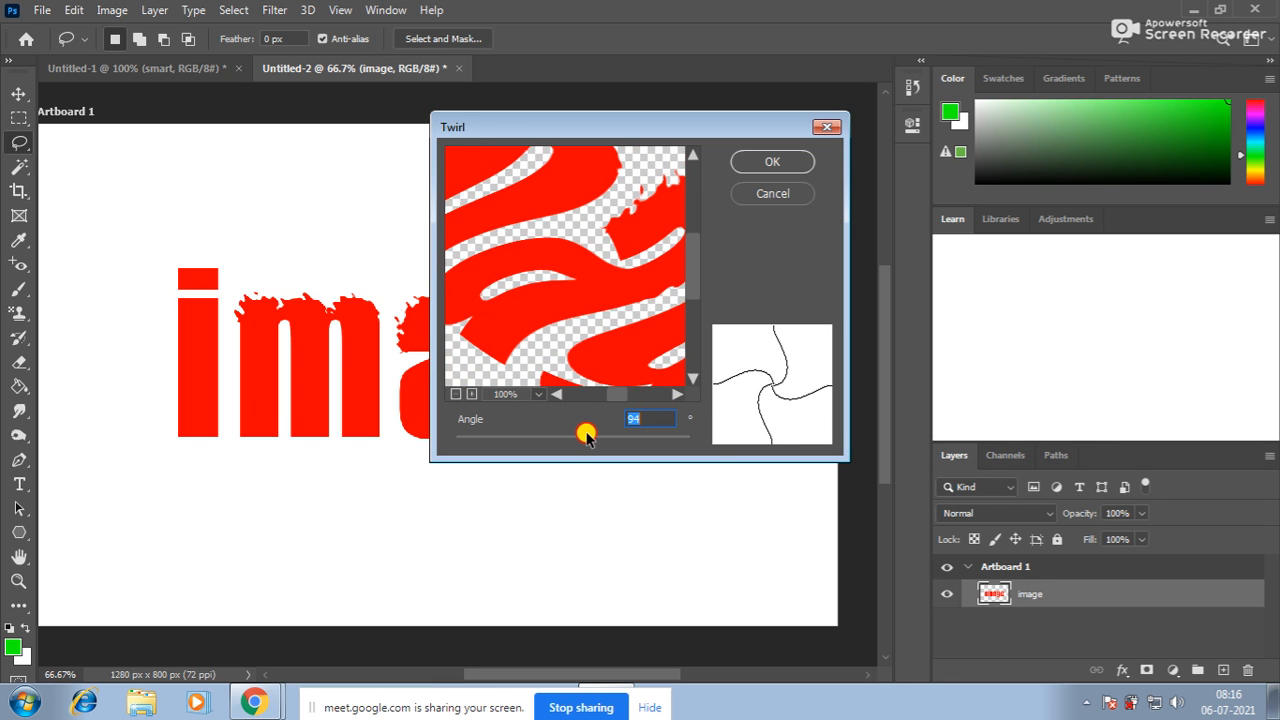
click(771, 161)
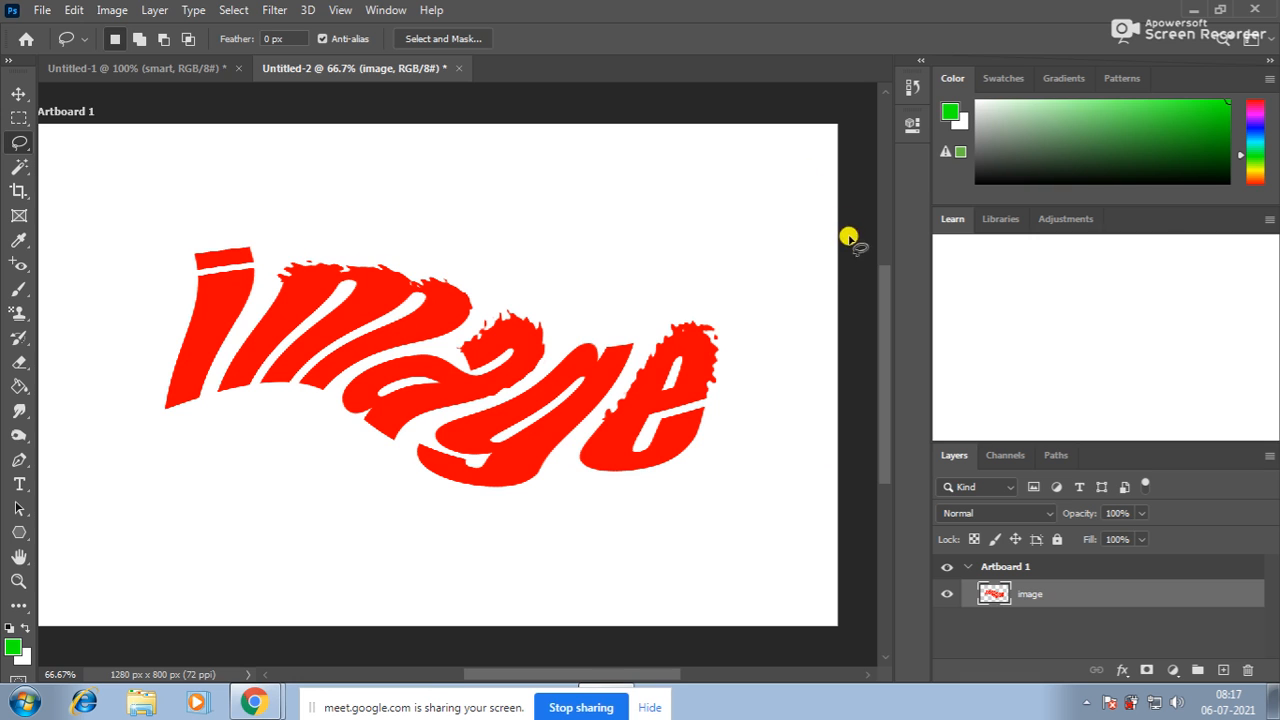
key(ctrl+z)
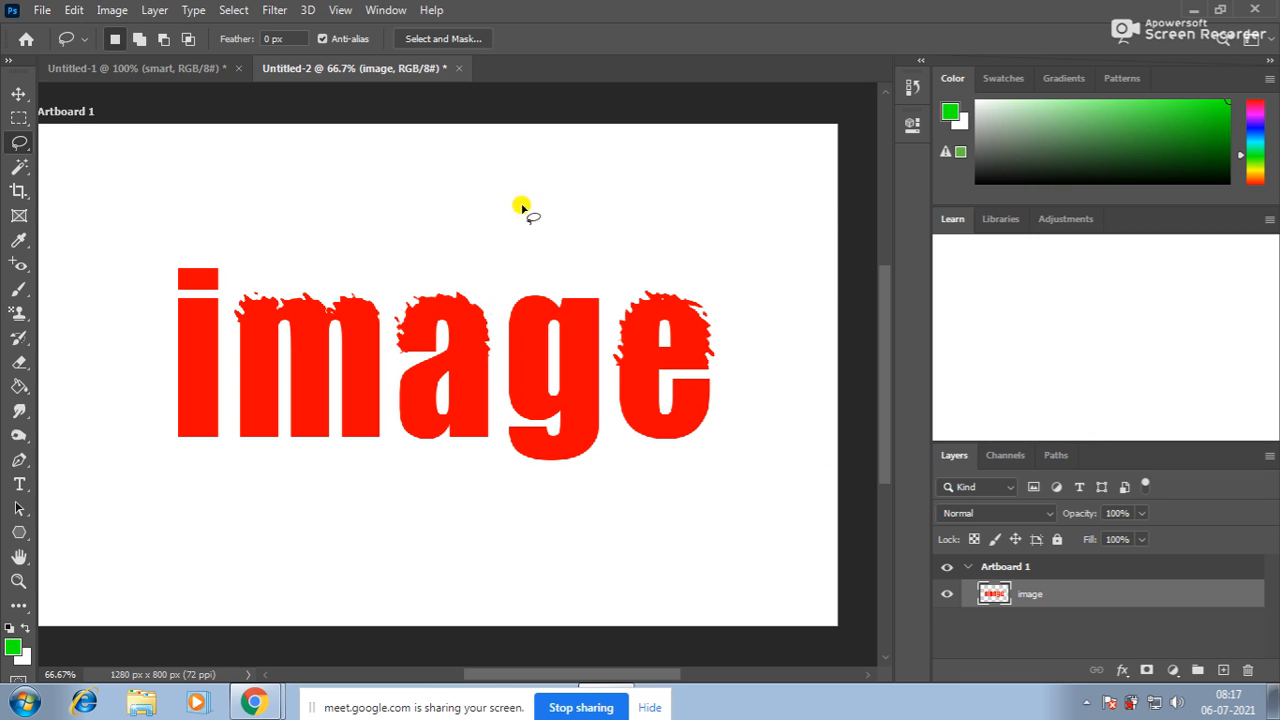
Apply the Twirl distortion to the "image" text with an angle of 656° and undo it
click(274, 10)
mouse_move(300, 258)
click(540, 366)
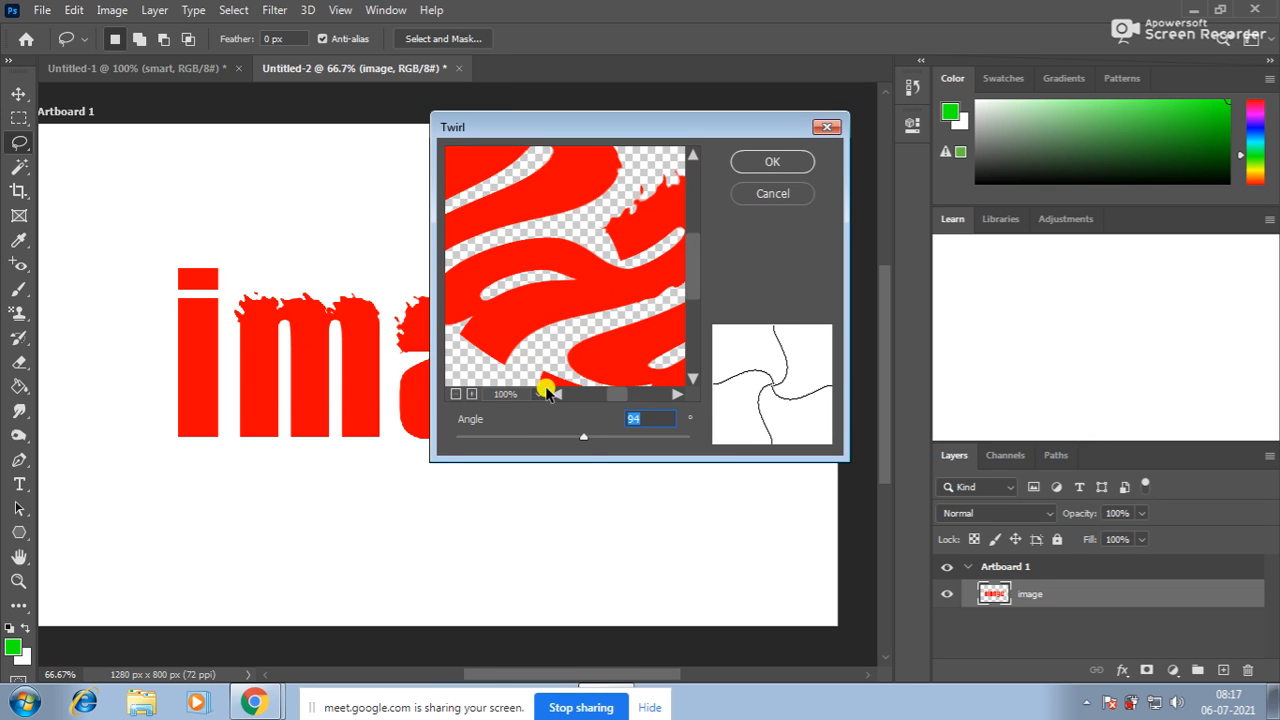
drag(582, 437, 648, 437)
click(770, 163)
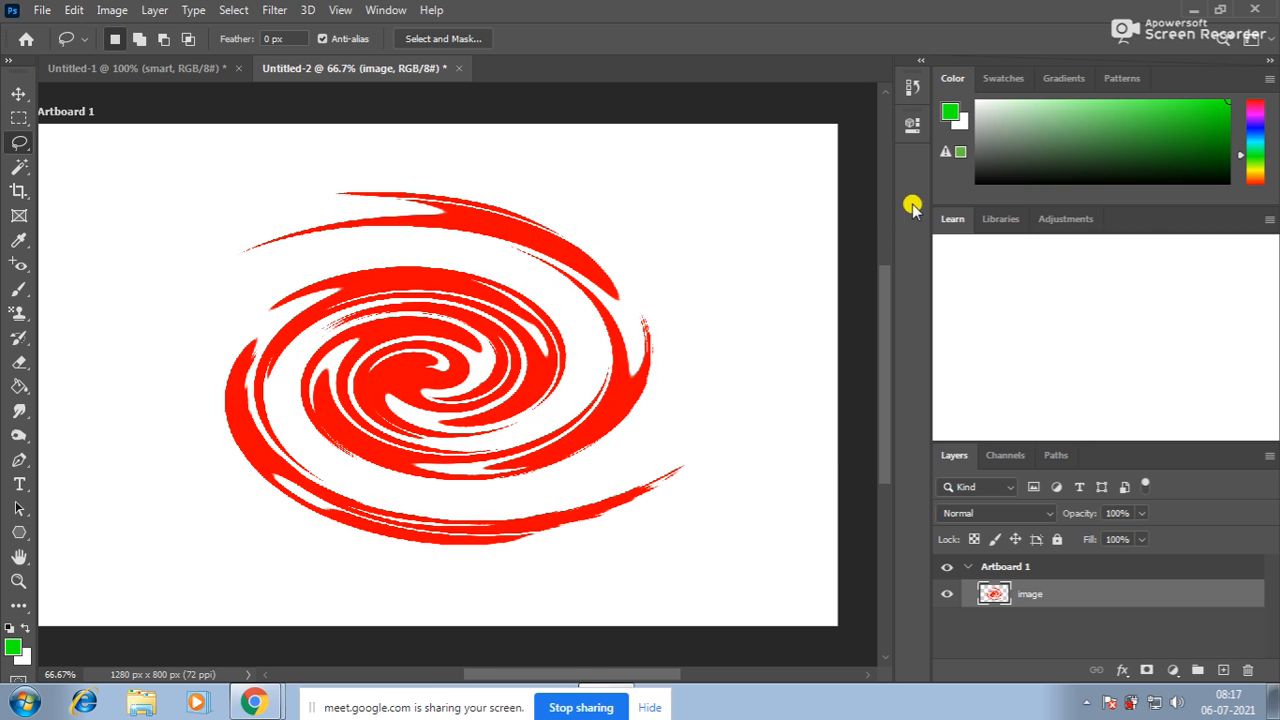
key(ctrl+z)
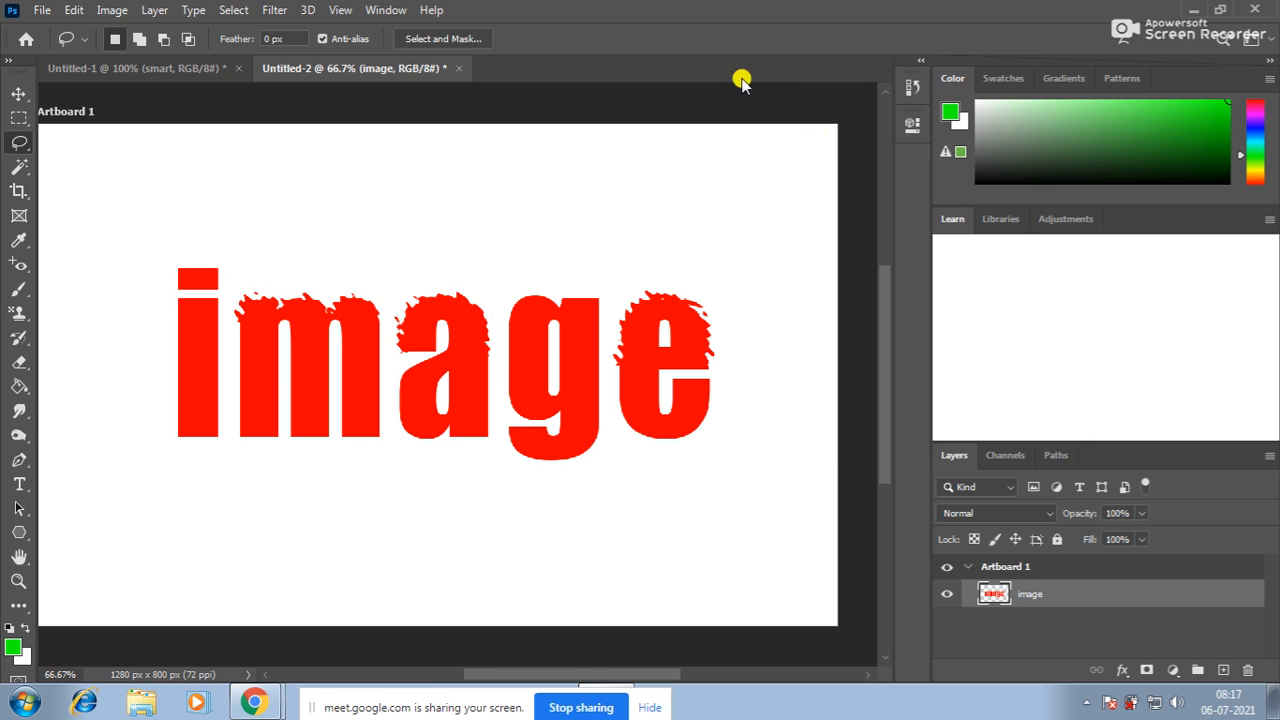
Apply the Wave distortion of type Triangle with 5 generators to the "image" text and undo it
click(275, 11)
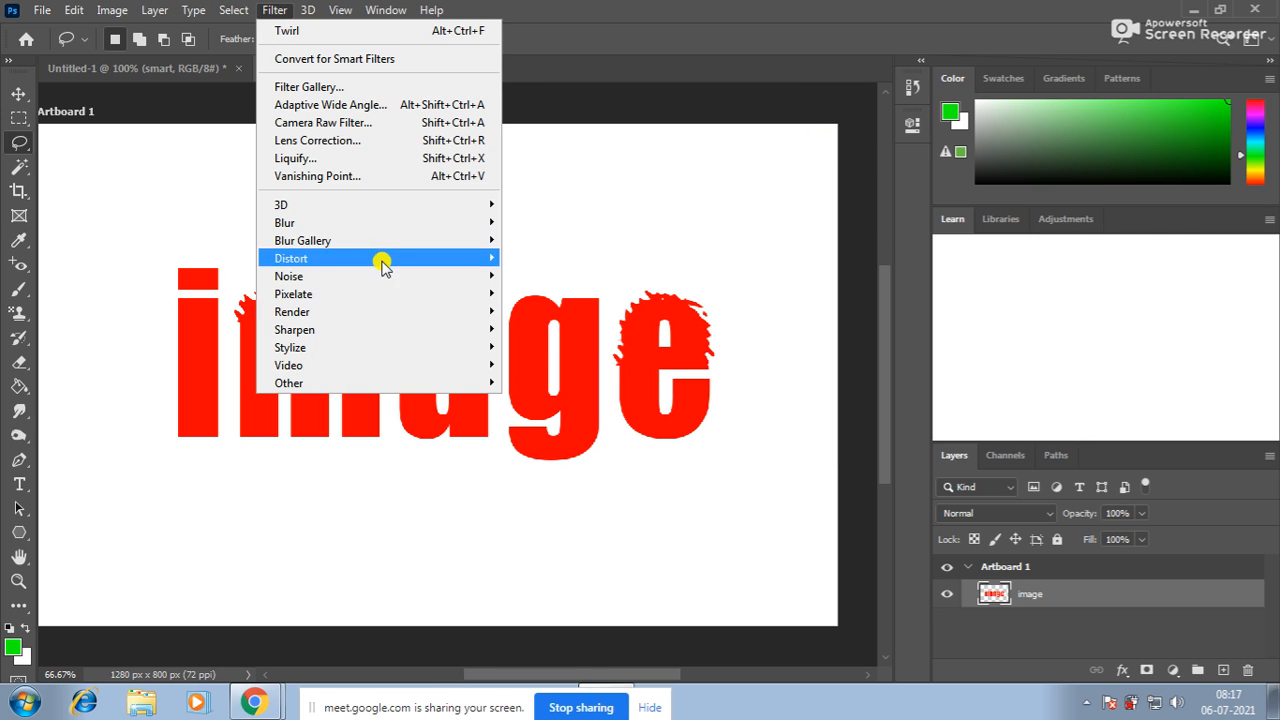
mouse_move(370, 259)
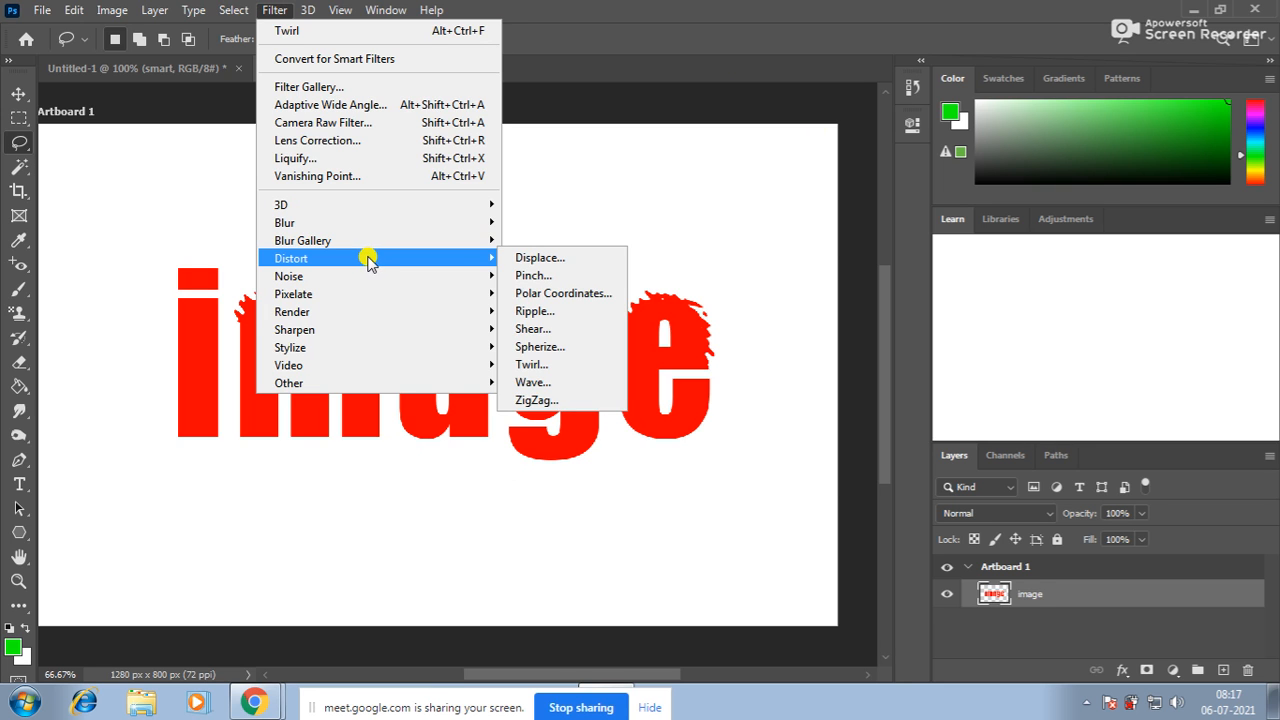
click(530, 382)
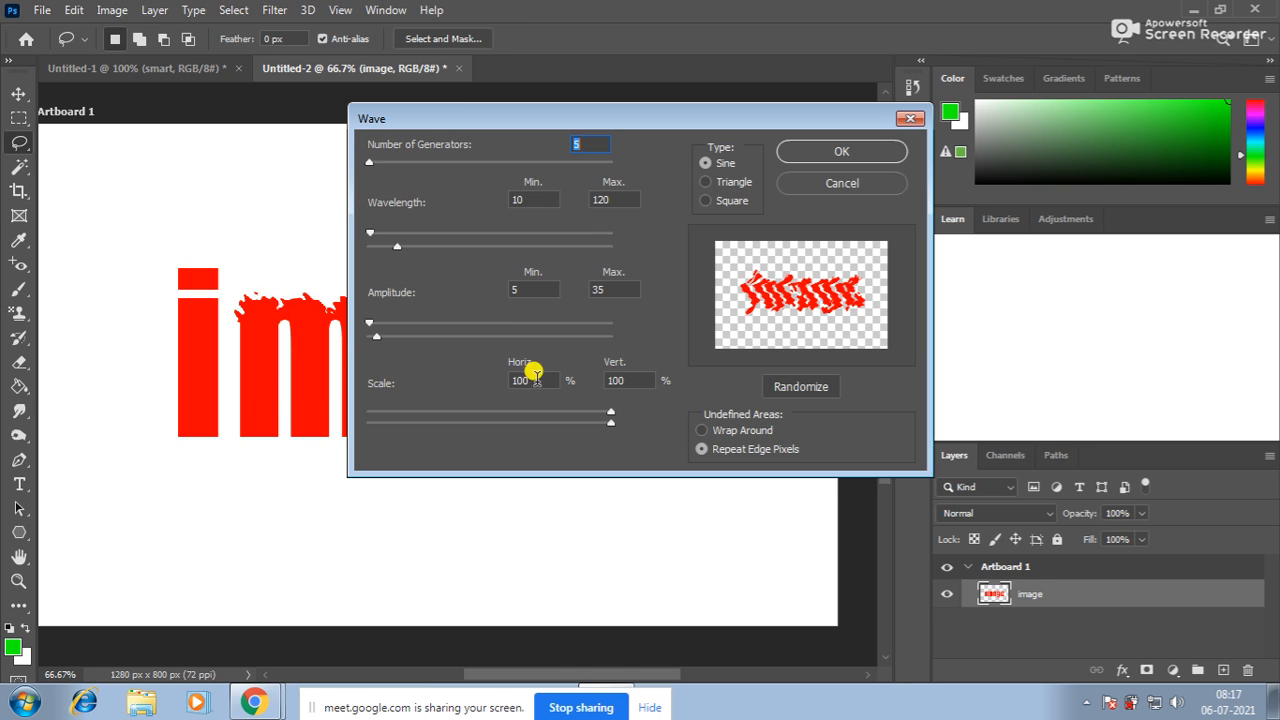
click(722, 183)
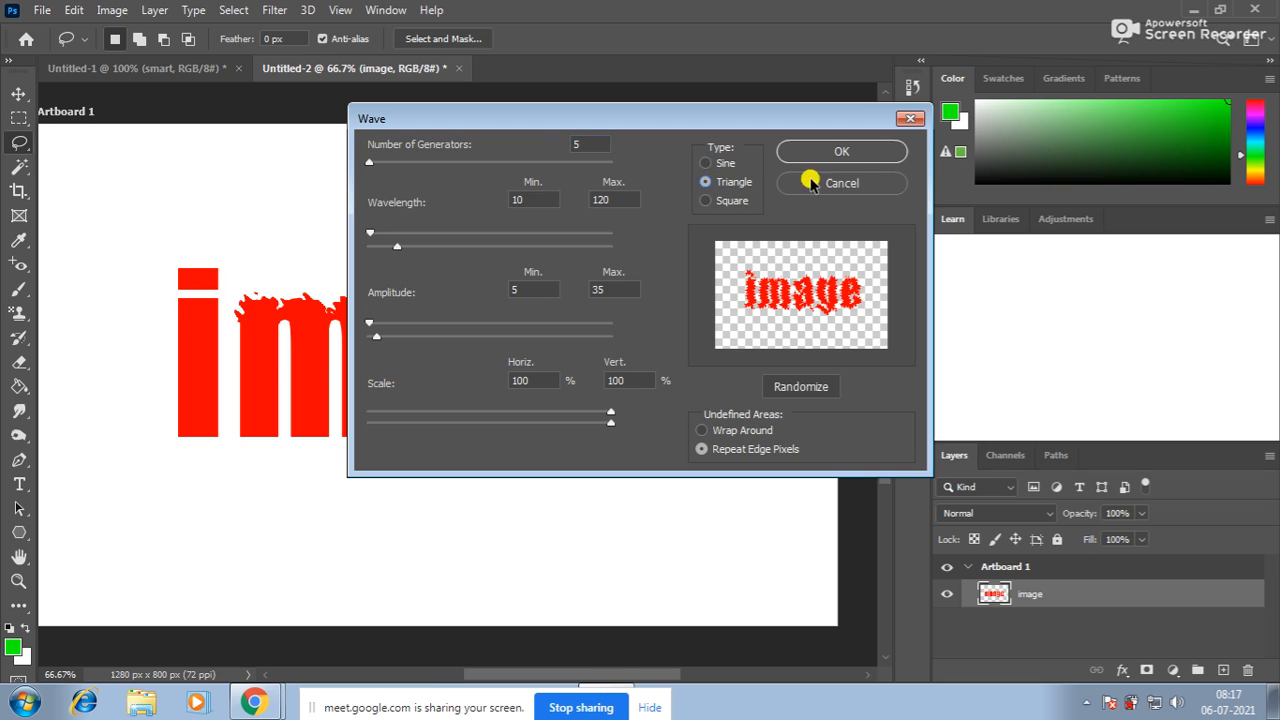
click(868, 150)
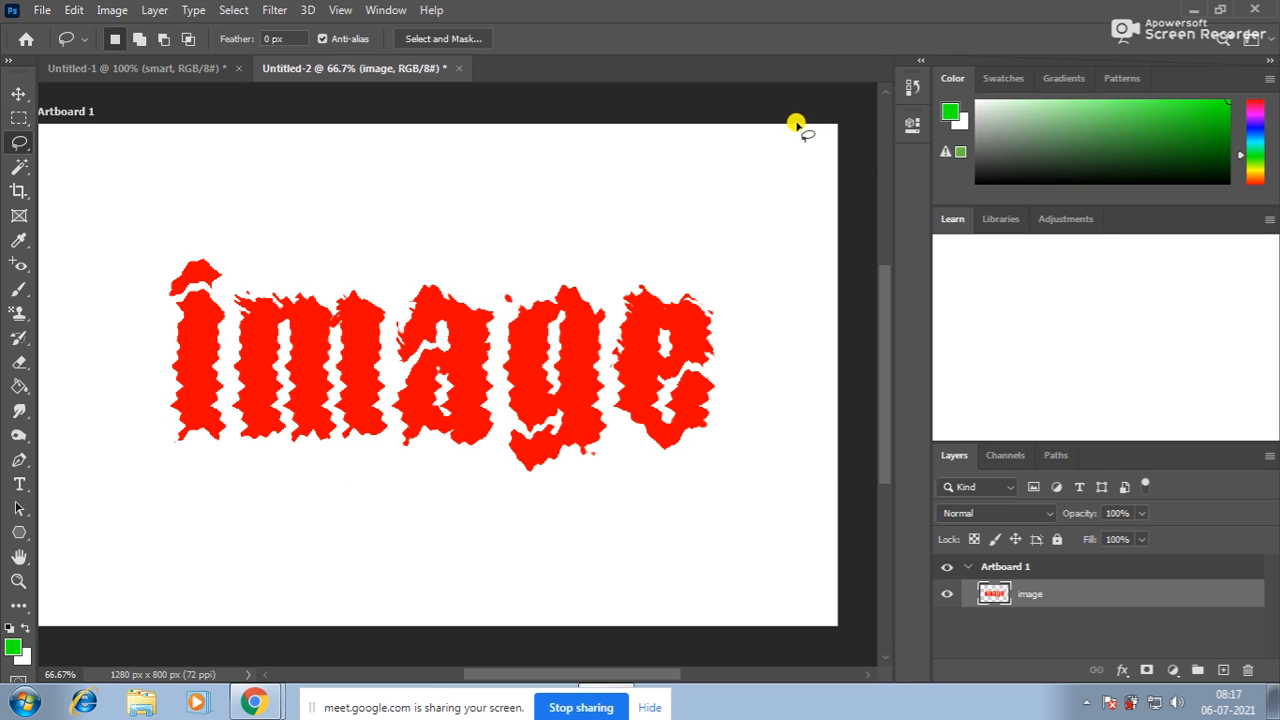
key(ctrl+z)
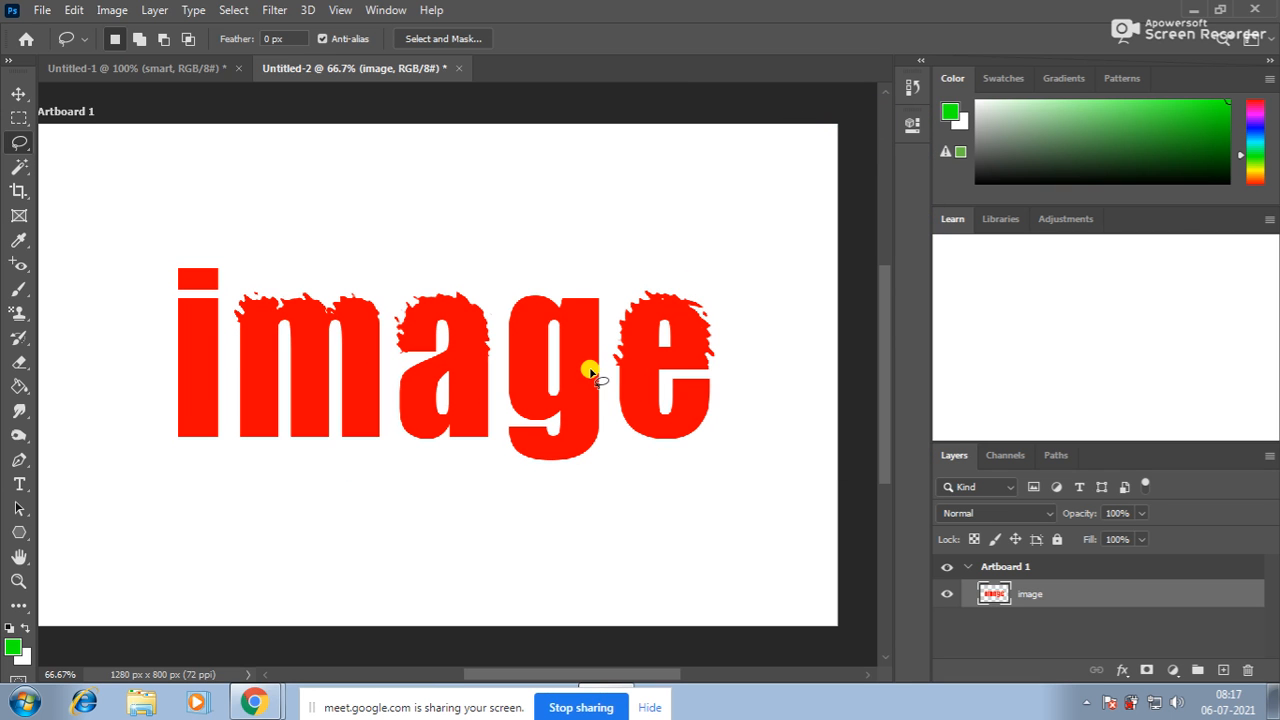
Select the "image" text layer on the artboard and delete it
click(18, 93)
drag(306, 356, 323, 338)
key(Delete)
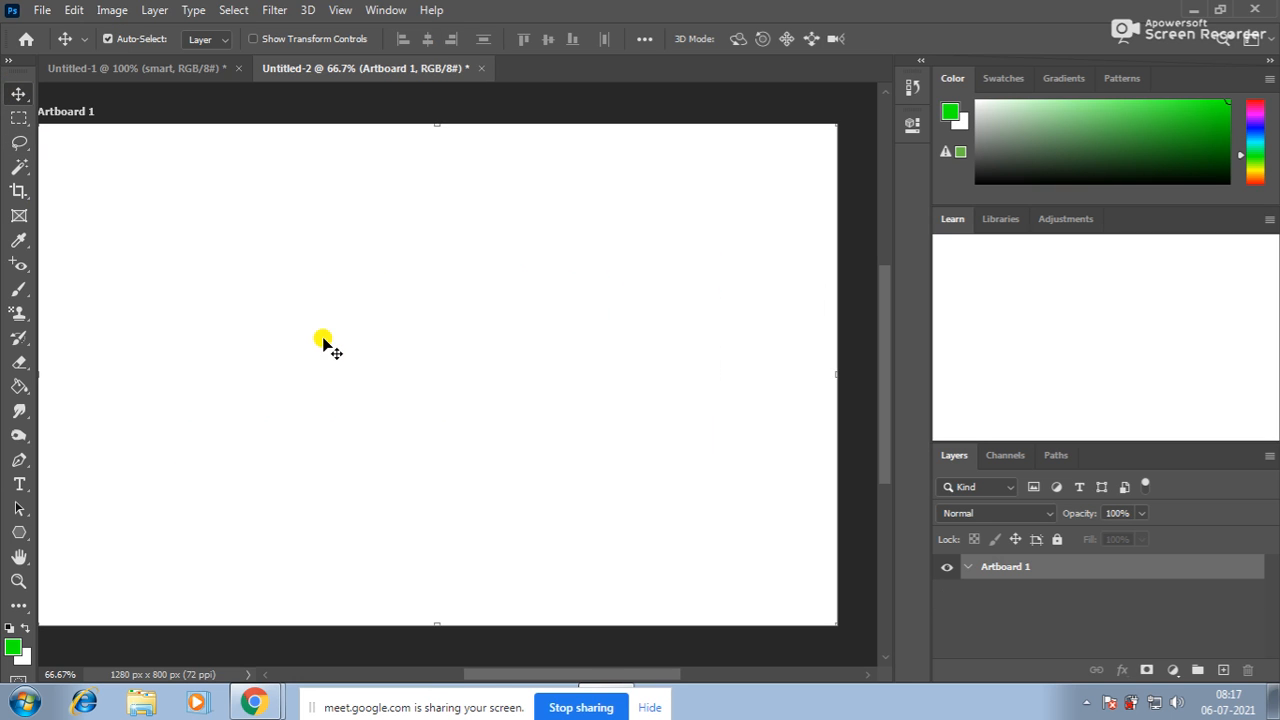
Create a new layer and paint one large soft green spot near the artboard's centre with the 800 px Brush
click(19, 289)
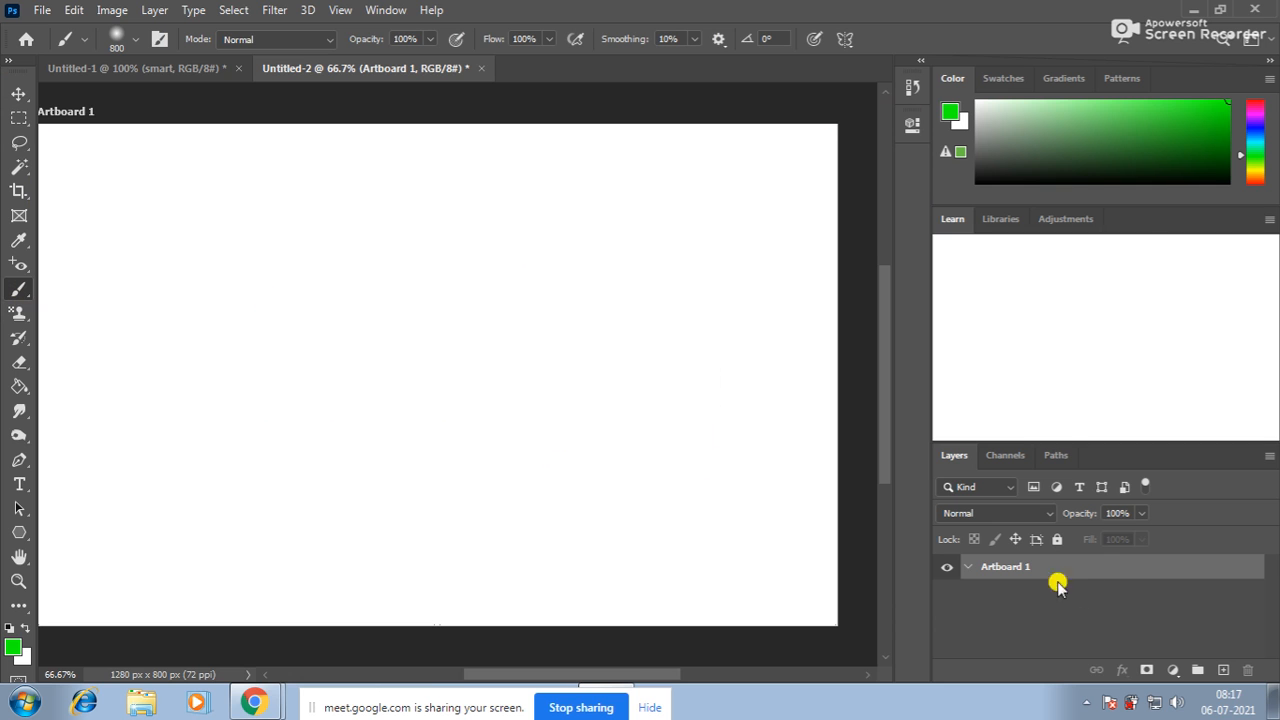
click(1223, 669)
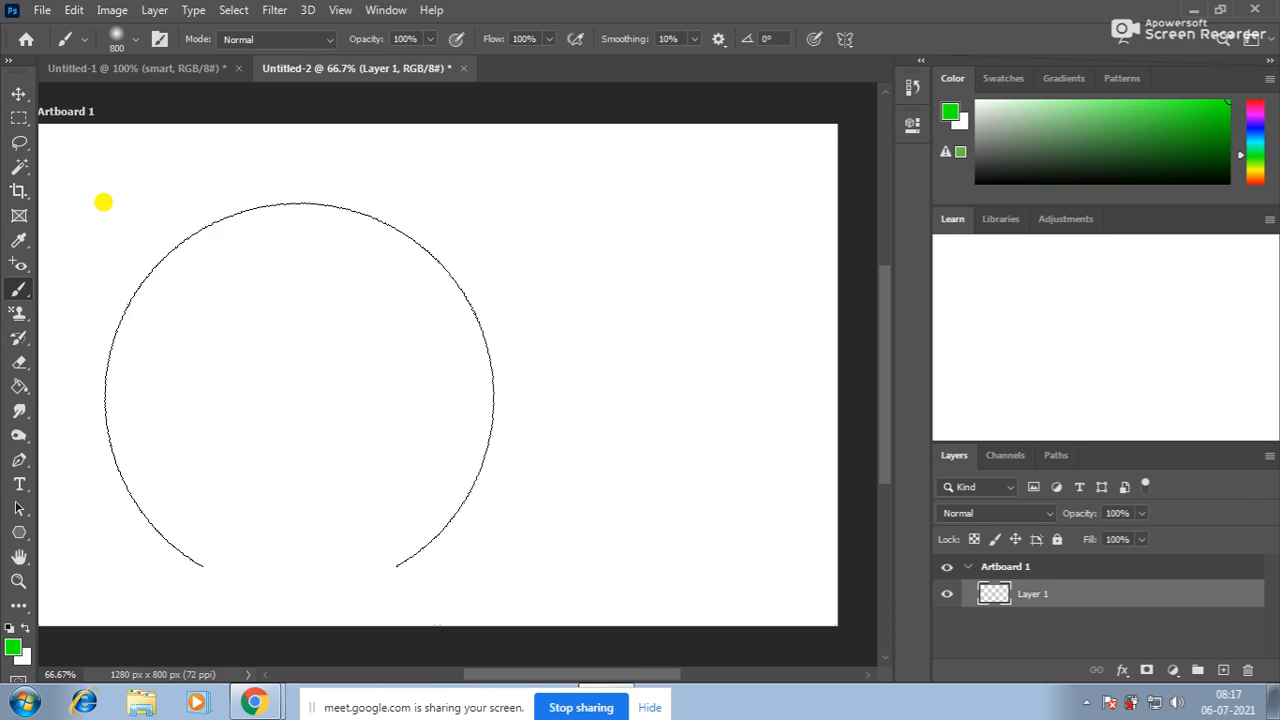
click(404, 374)
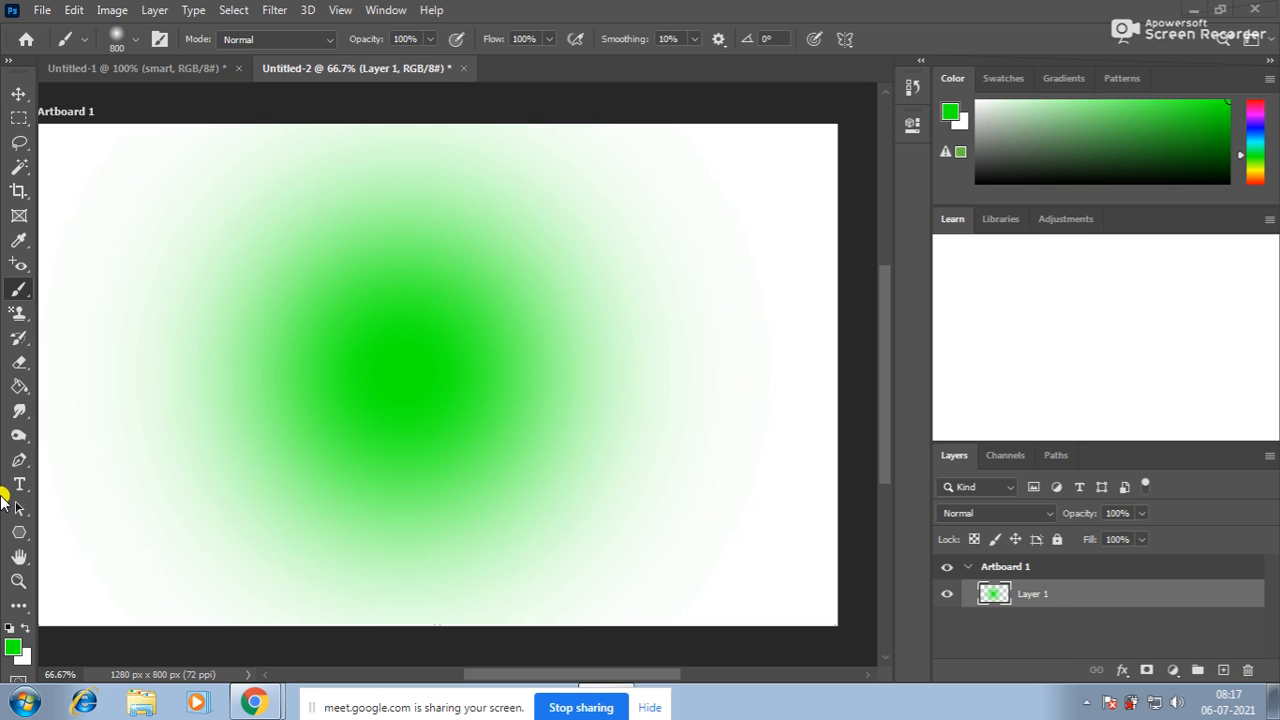
Set the foreground colour to red ff0000 and paint a large soft spot above and right of the green one
click(12, 645)
drag(608, 463, 607, 357)
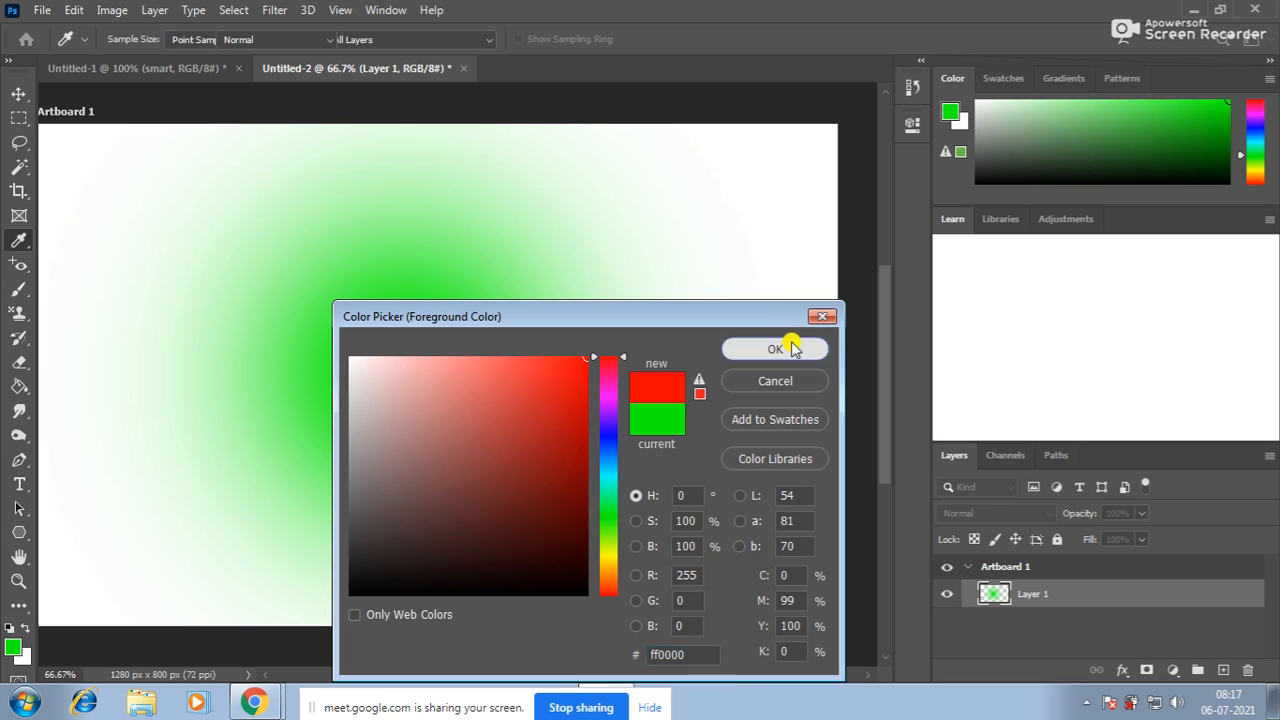
click(793, 349)
click(545, 261)
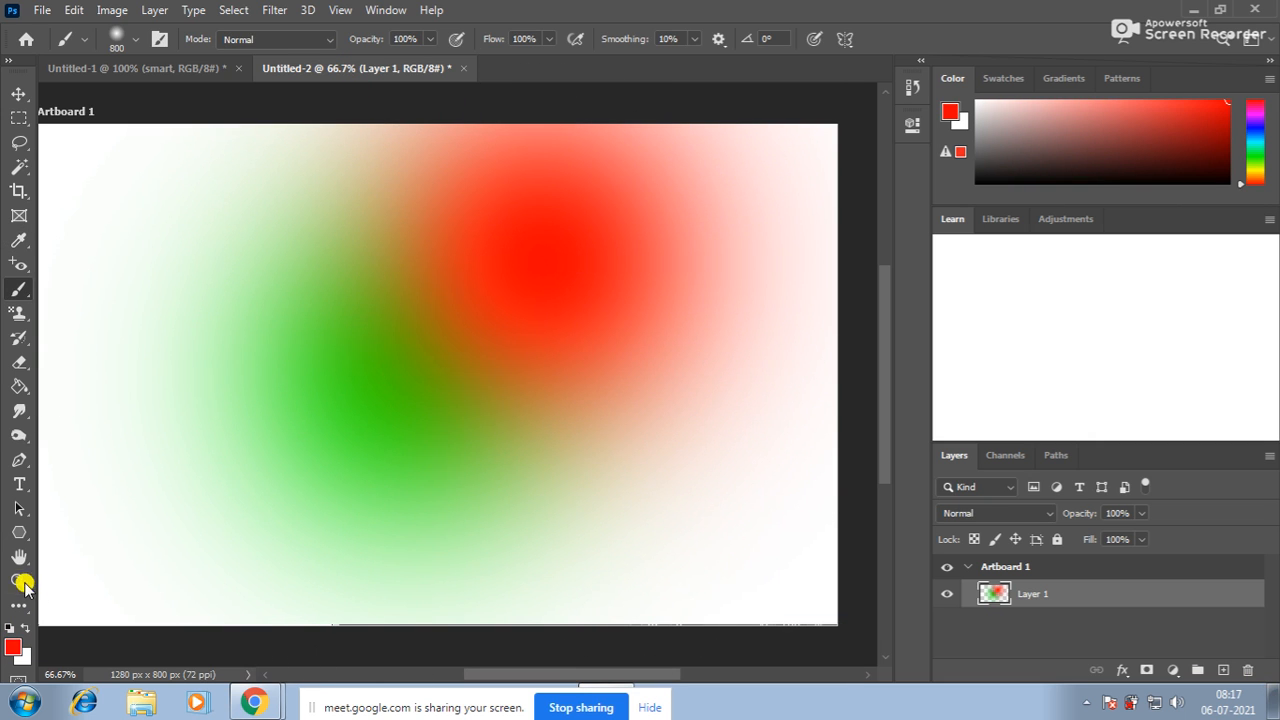
Set the foreground colour to golden yellow and paint a large soft spot below the red one
click(12, 647)
click(608, 538)
drag(608, 541, 604, 560)
click(785, 349)
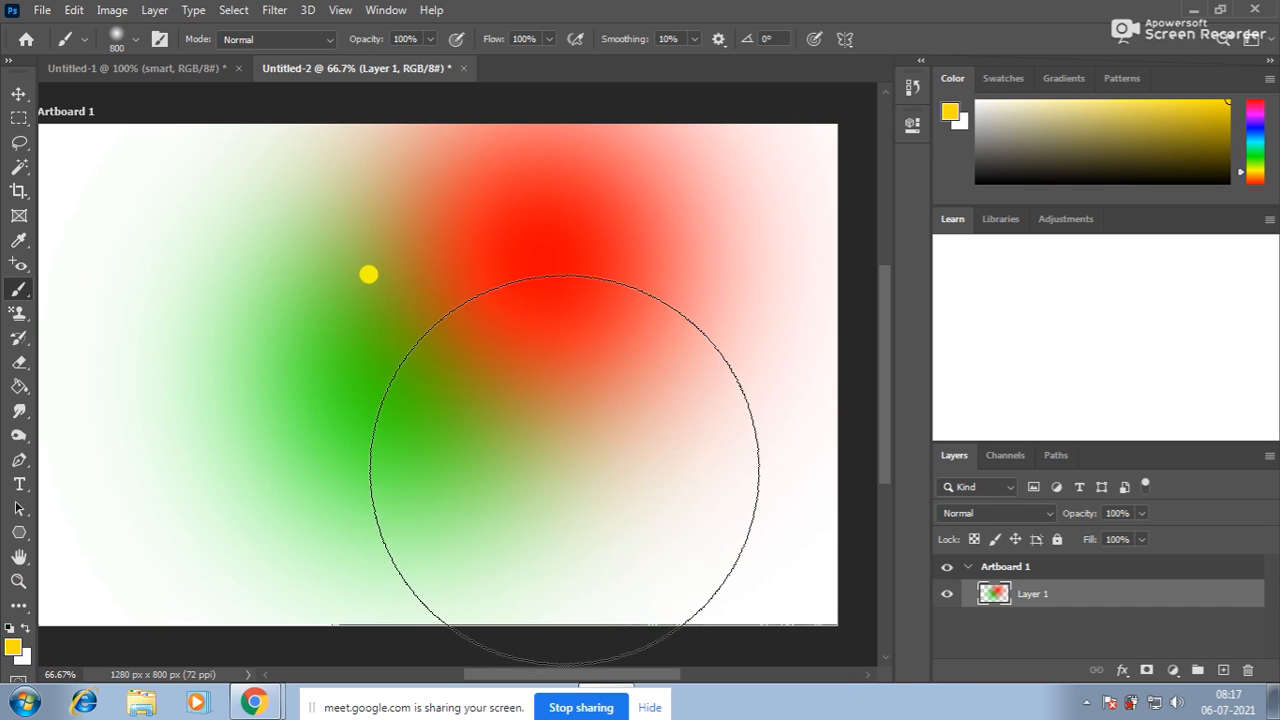
click(565, 468)
Shift the painted layer up and left, and apply a Triangle Wave distortion with 51 generators and a minimum wavelength of 24
click(16, 91)
drag(554, 289, 497, 234)
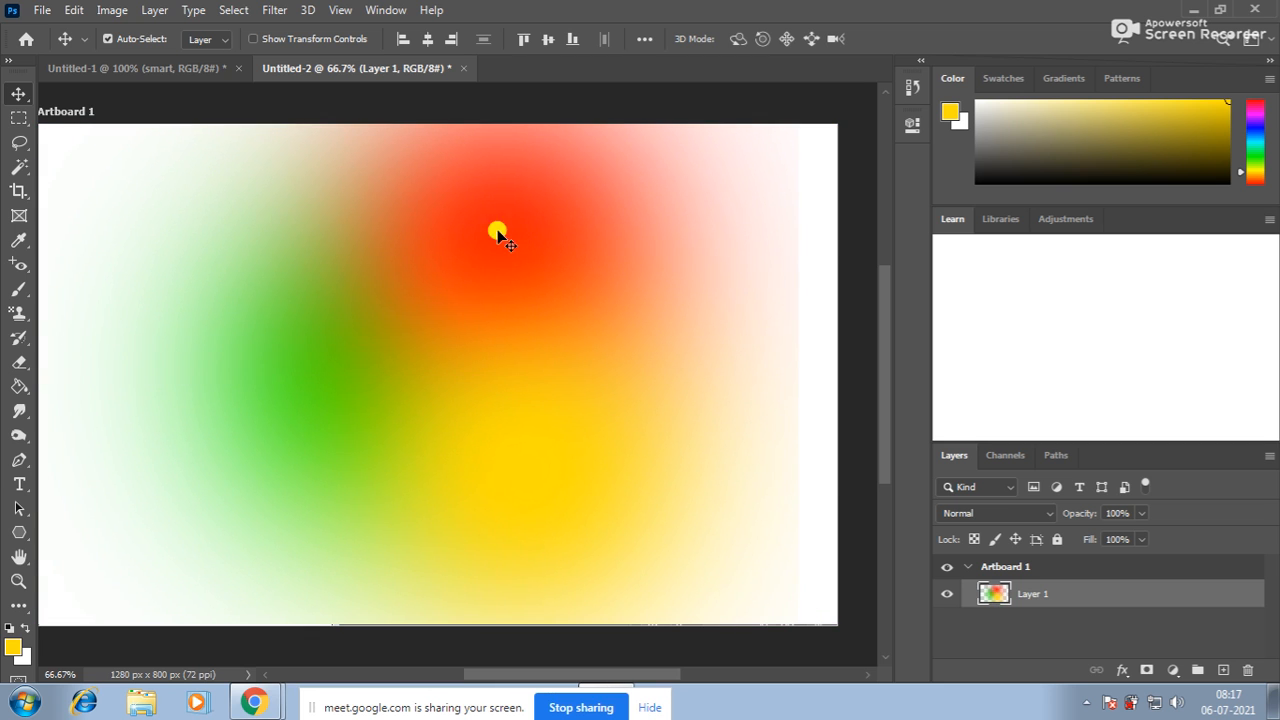
click(281, 14)
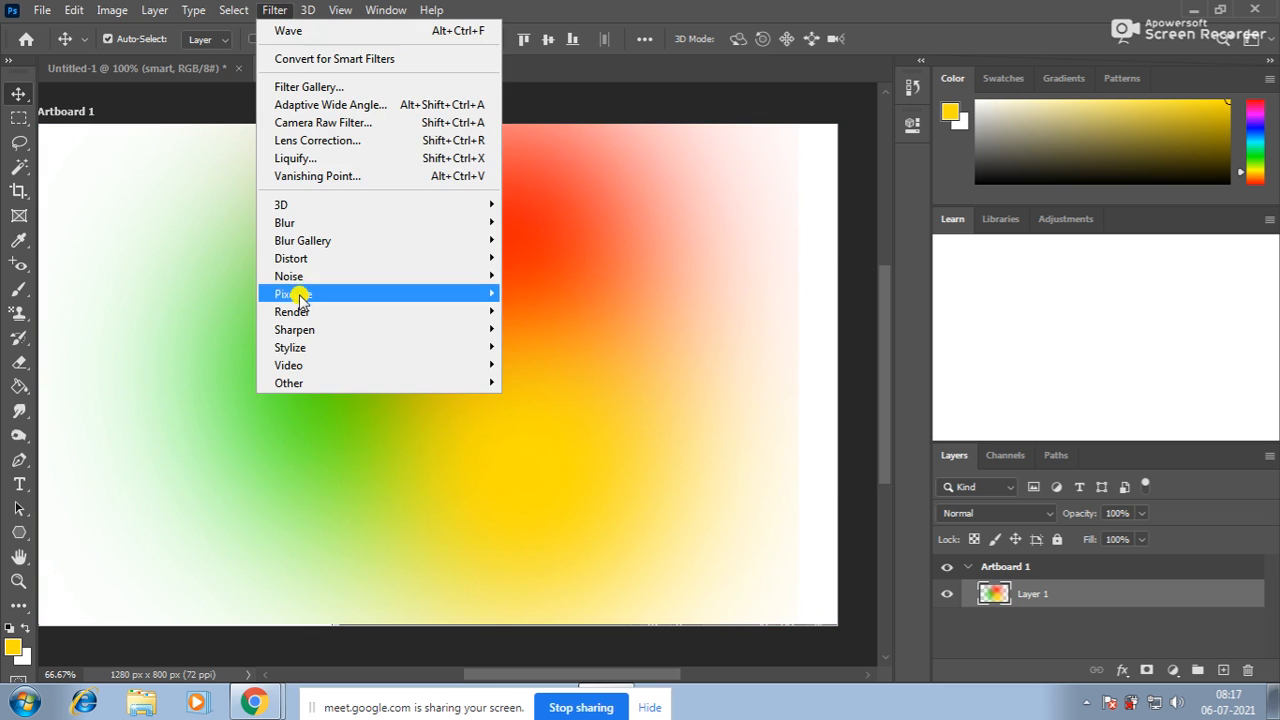
mouse_move(309, 268)
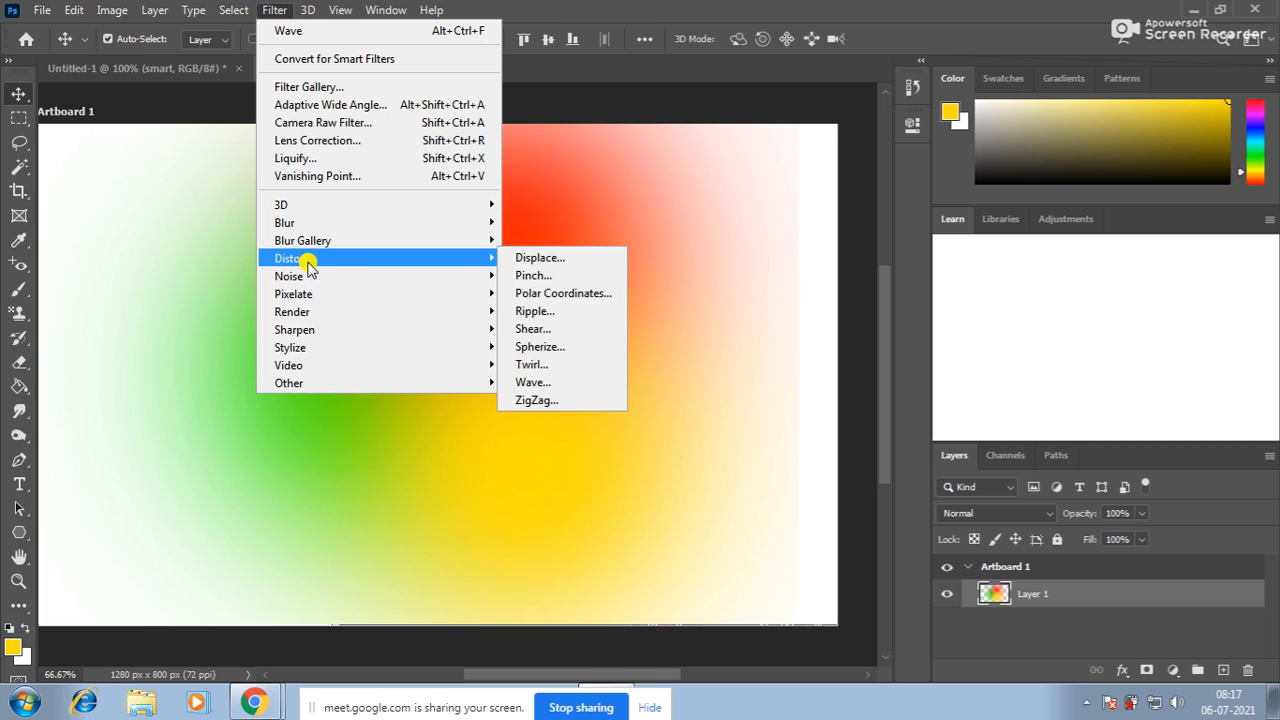
click(560, 383)
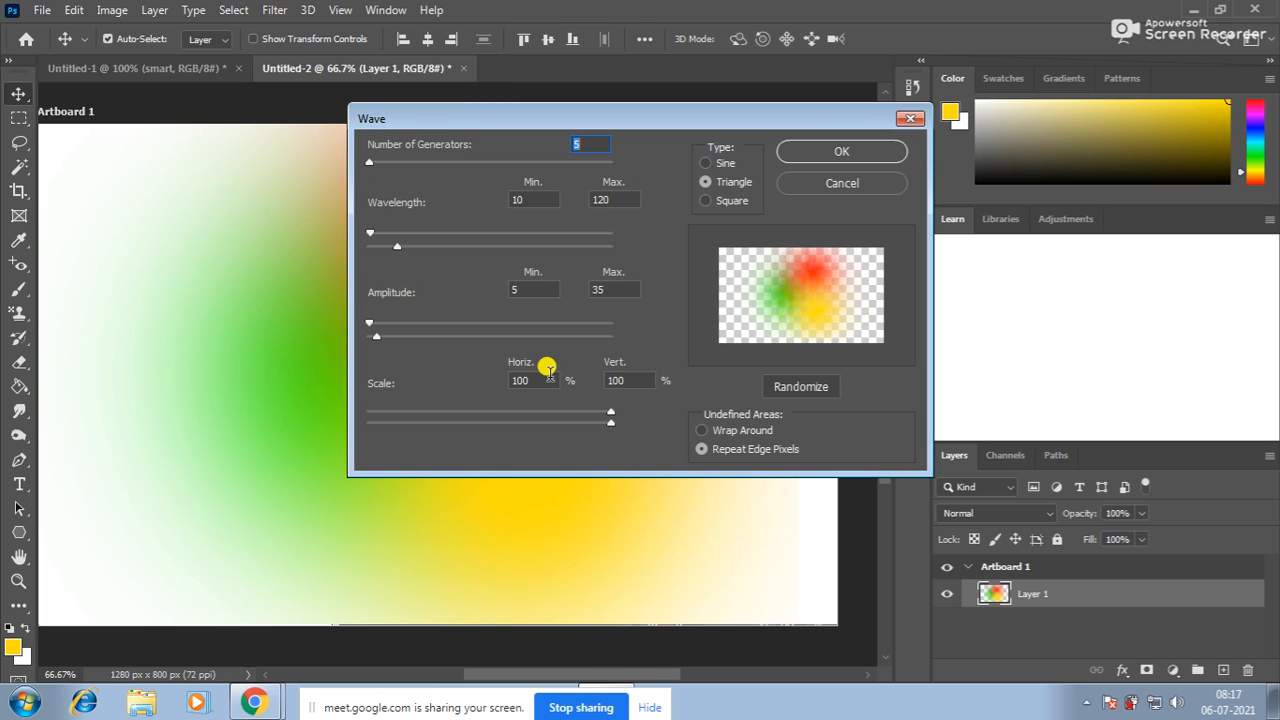
click(727, 205)
click(733, 184)
drag(369, 165, 376, 168)
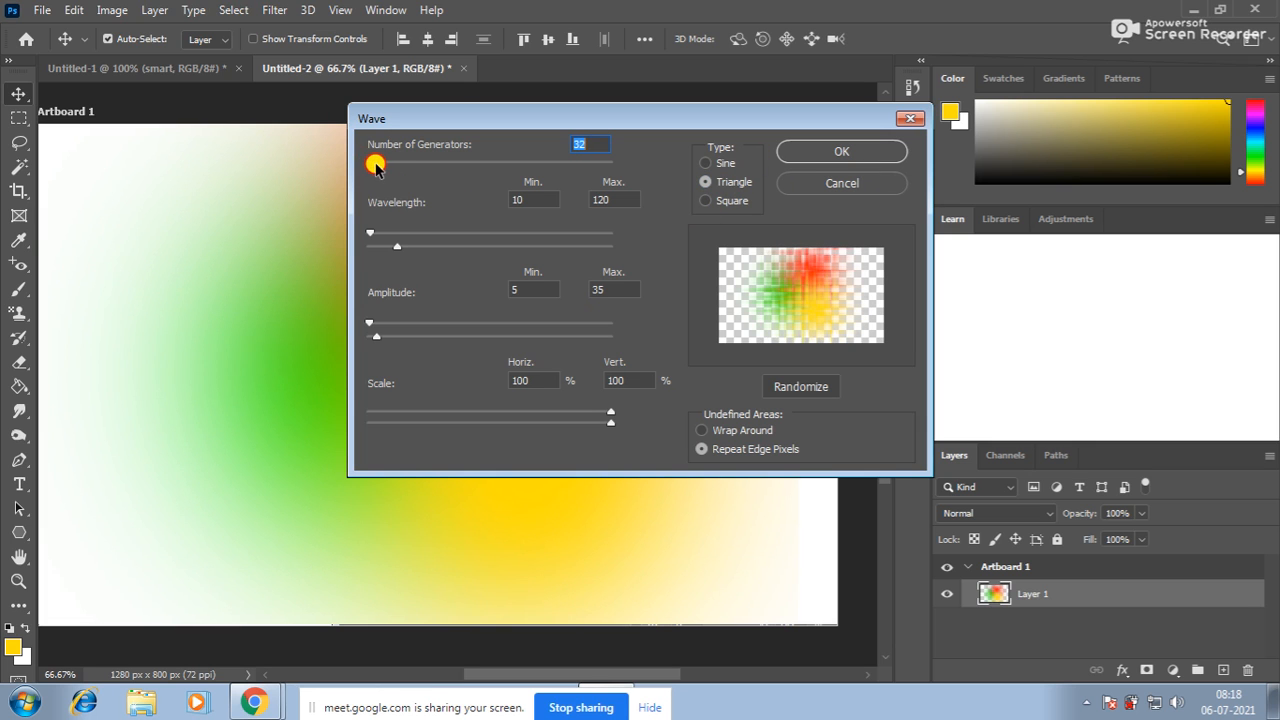
drag(370, 238, 373, 234)
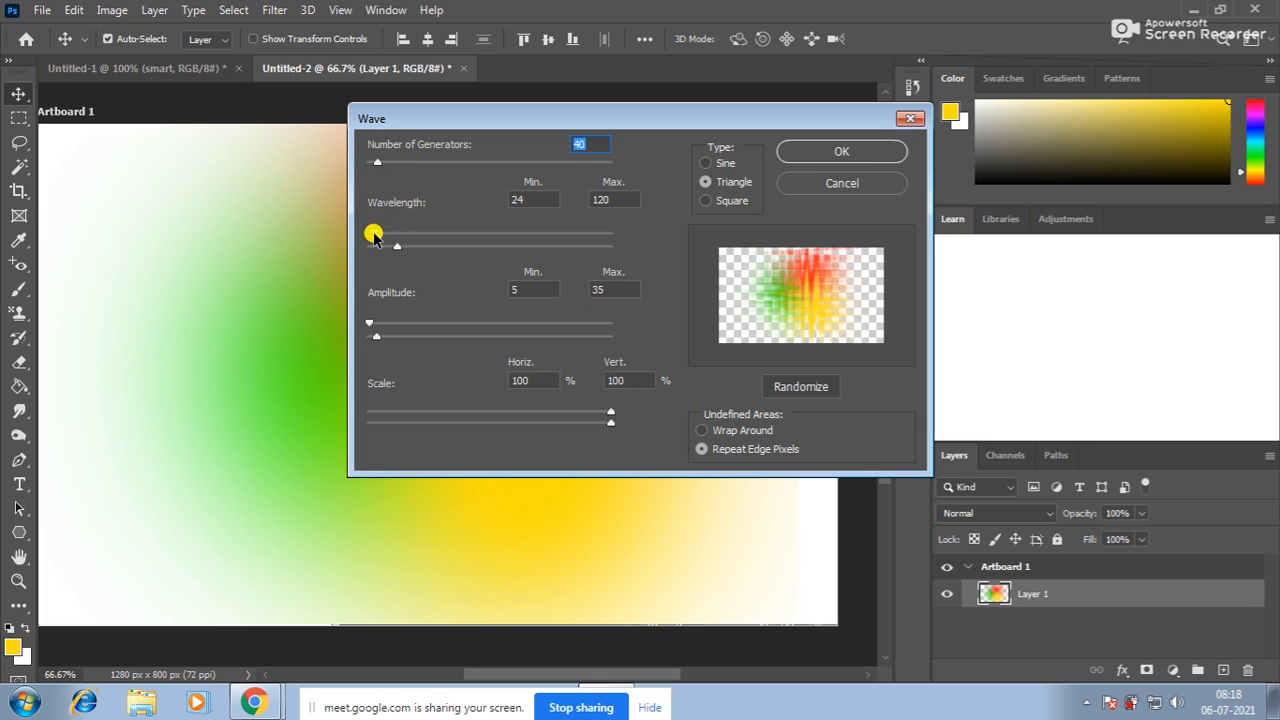
drag(380, 165, 385, 165)
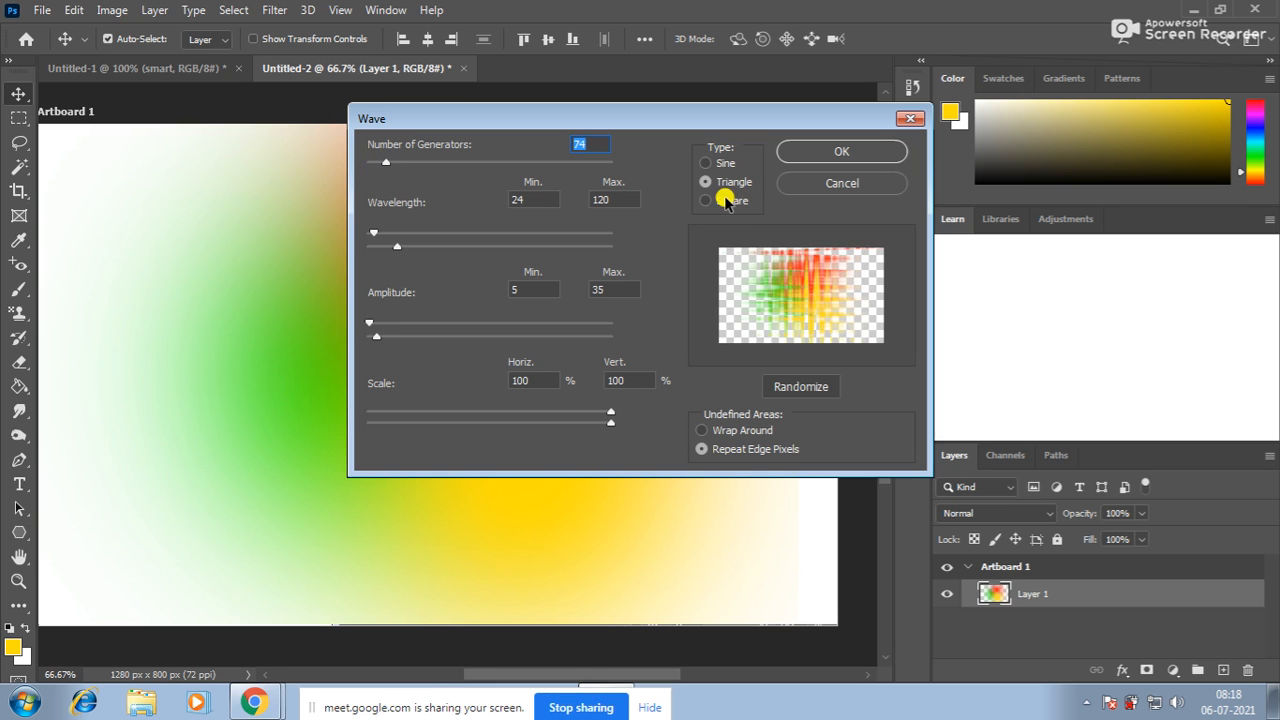
click(735, 183)
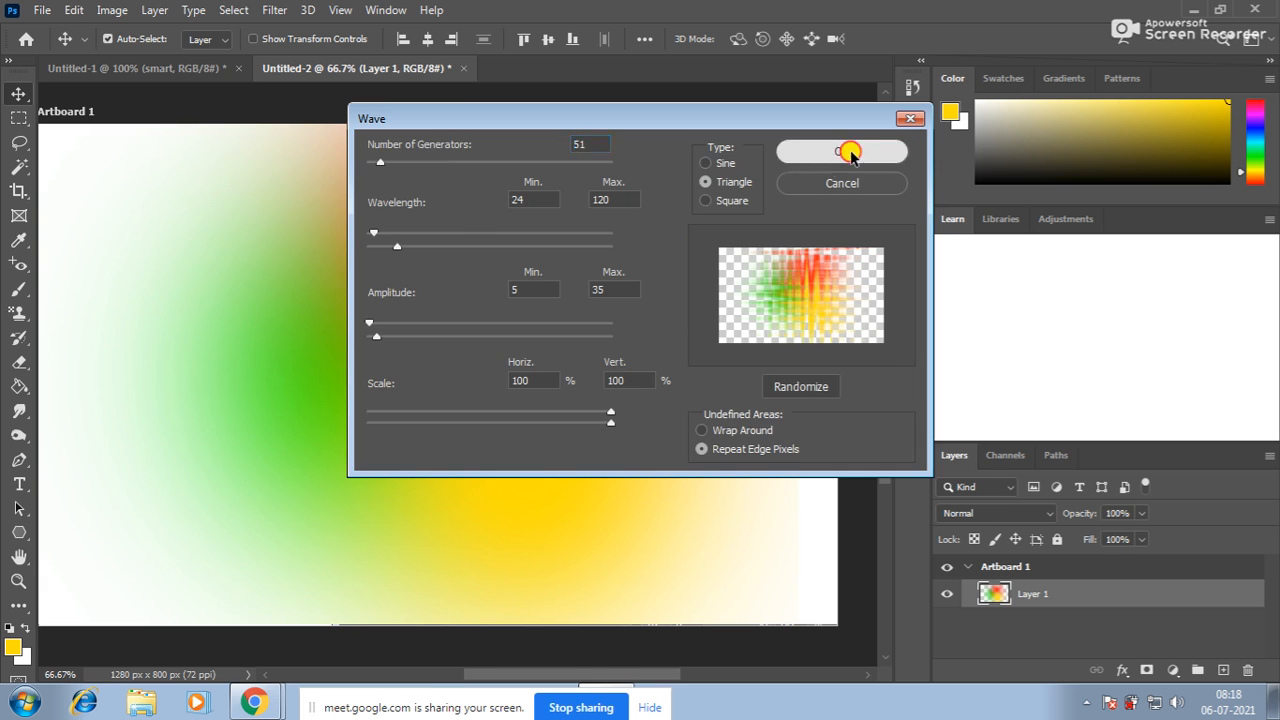
click(843, 151)
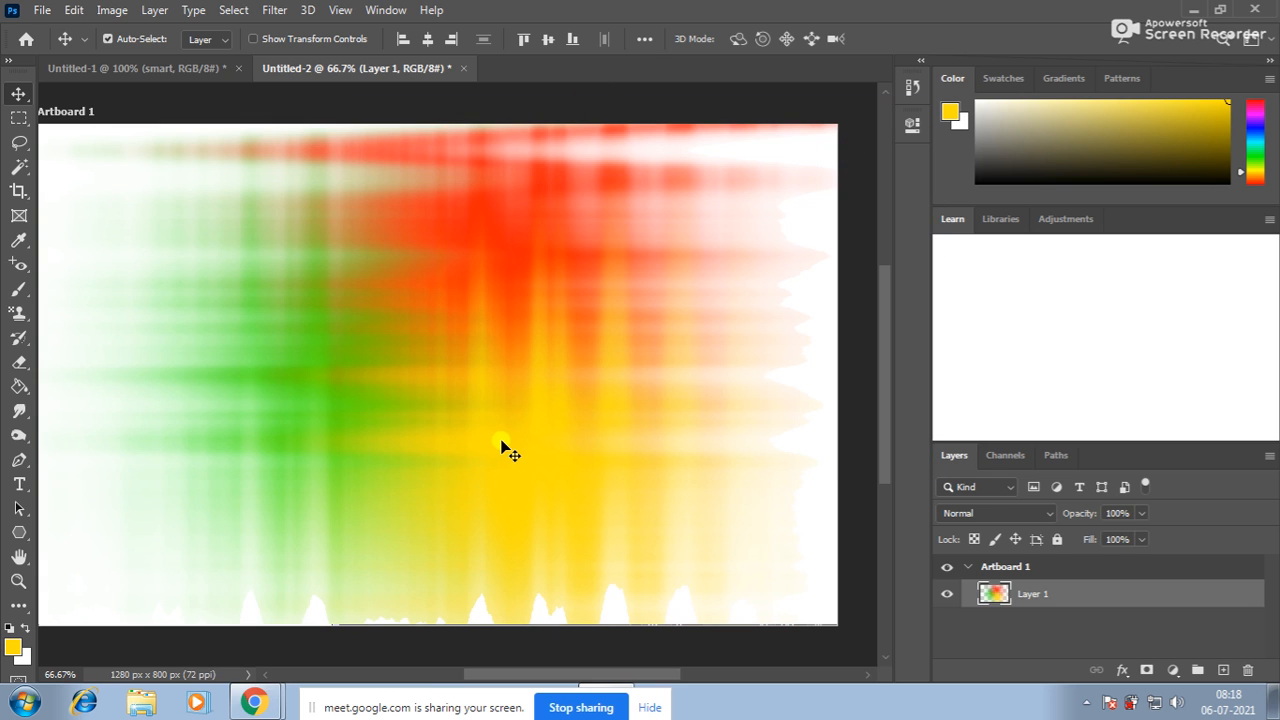
Move the distorted layer slightly, and undo the layer moves and the Wave filter
drag(506, 335, 540, 380)
key(ctrl+z)
key(ctrl+z)
key(ctrl+z)
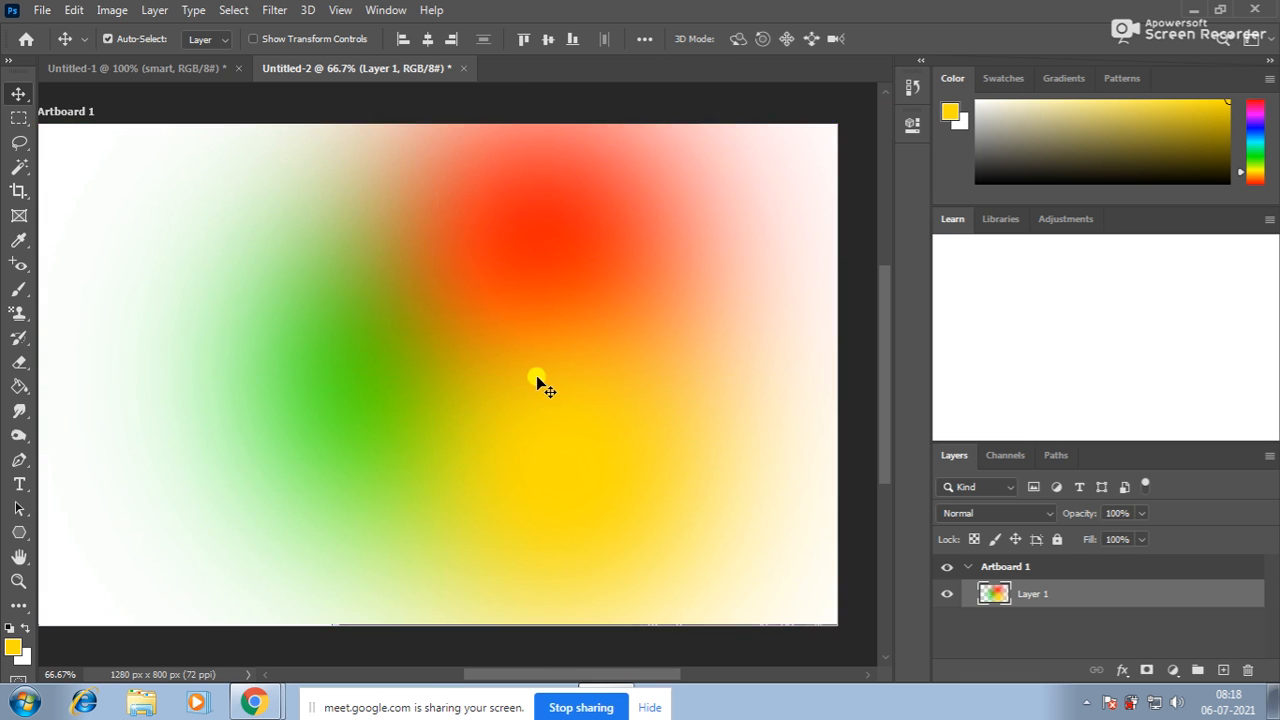
Apply a Square Wave distortion to the three-colour layer, with the maximum wavelength and number of generators reduced
click(293, 10)
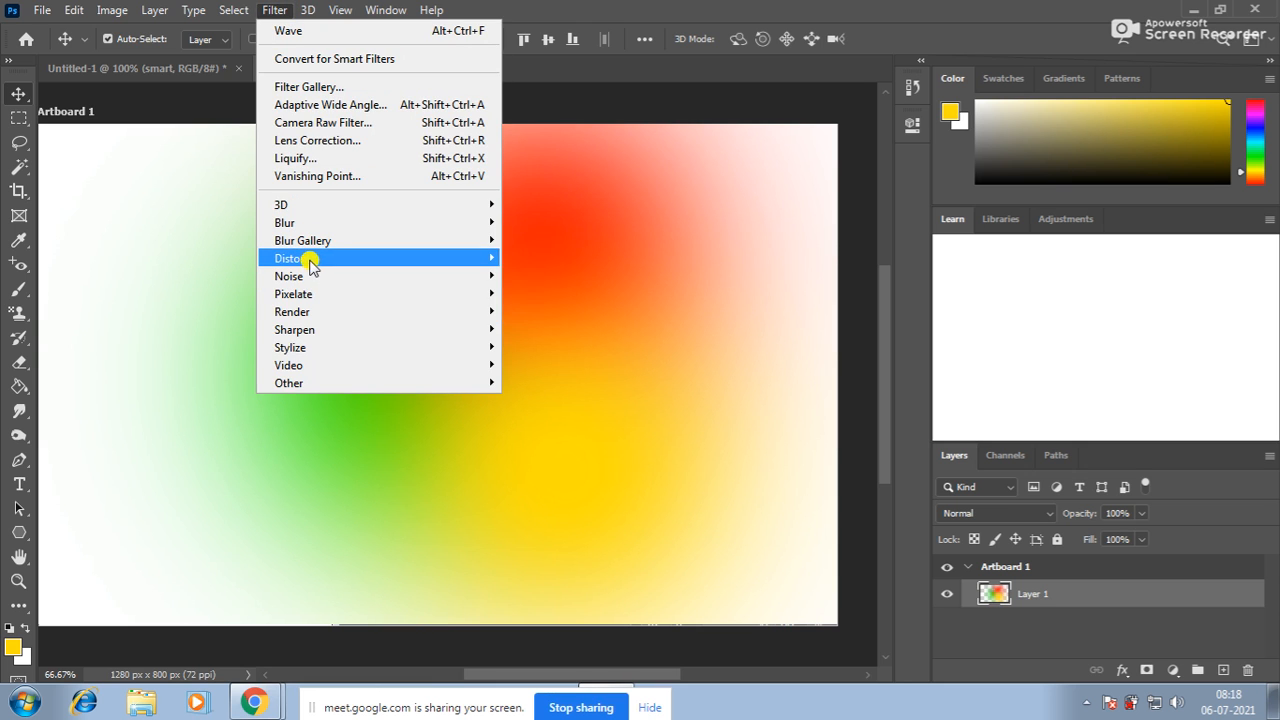
mouse_move(311, 262)
click(597, 376)
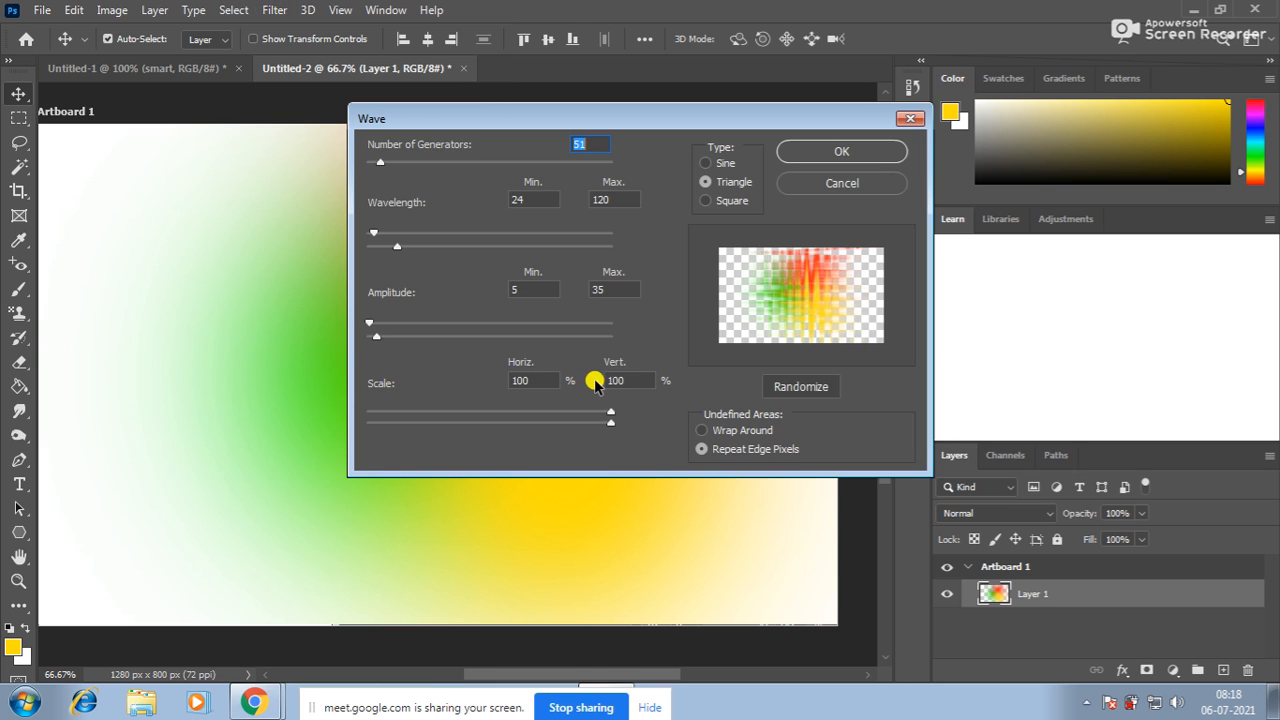
click(725, 163)
click(723, 183)
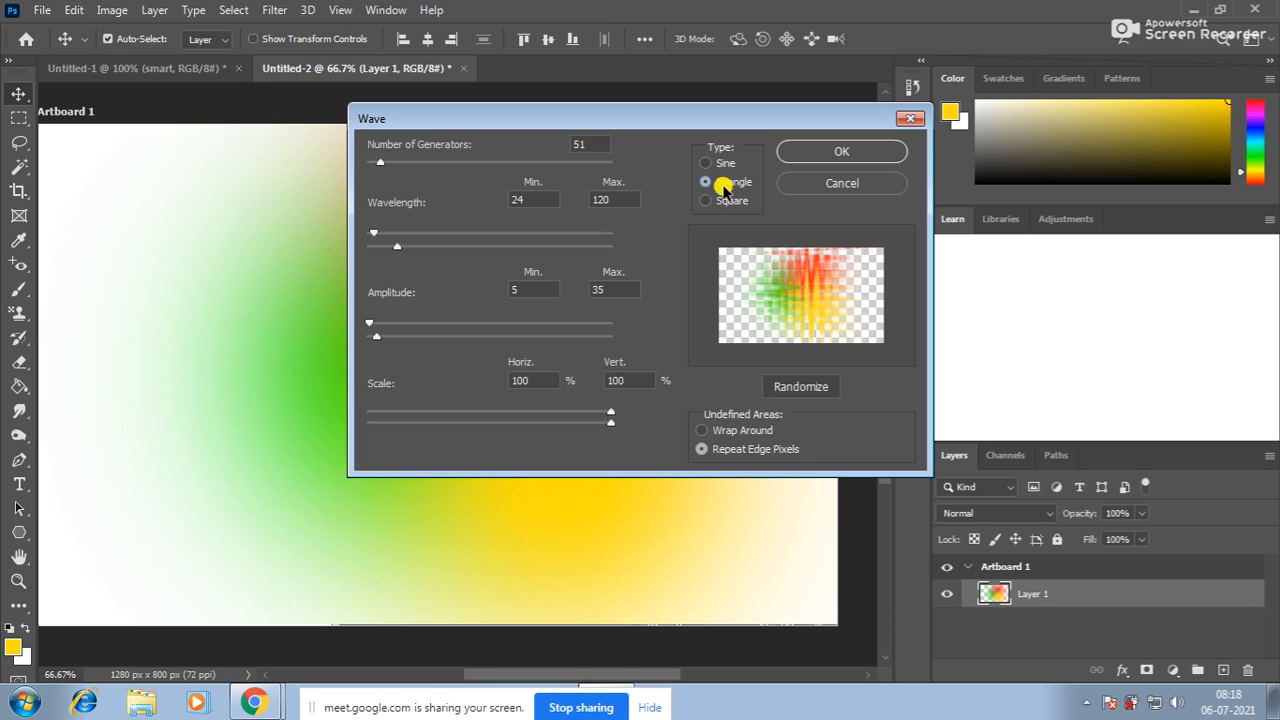
click(726, 201)
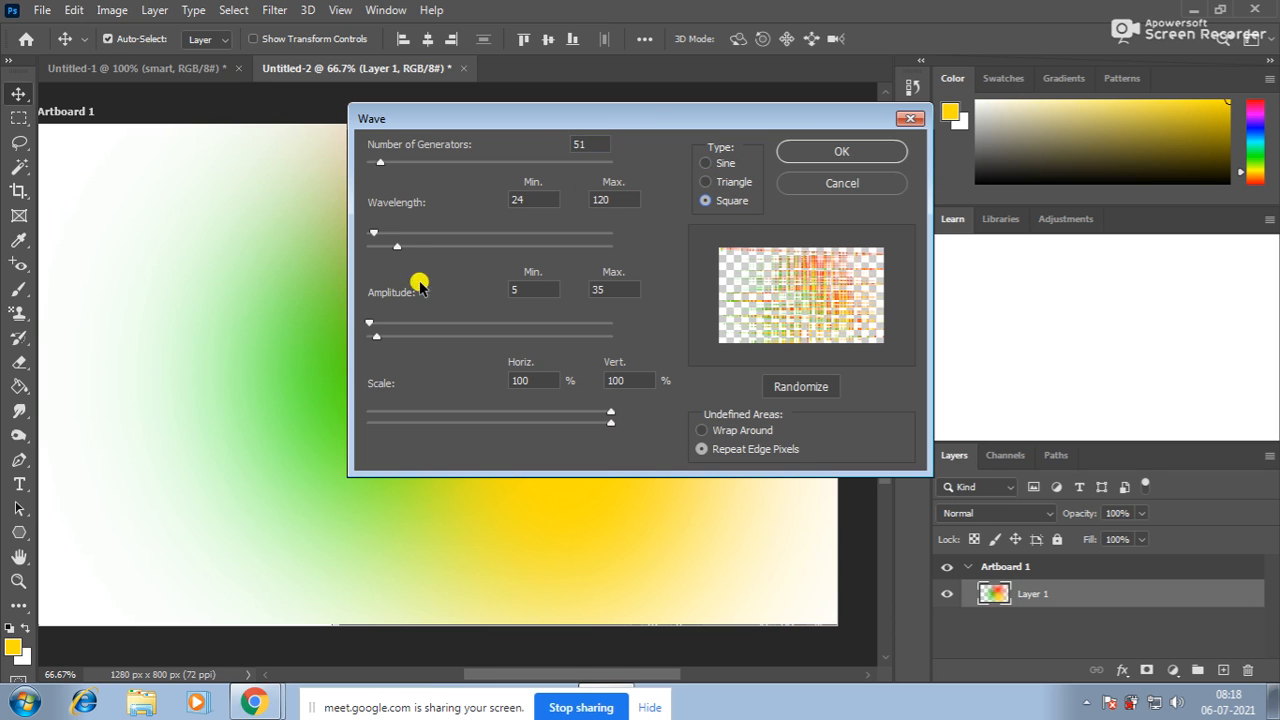
drag(397, 246, 381, 246)
drag(381, 165, 378, 167)
click(845, 155)
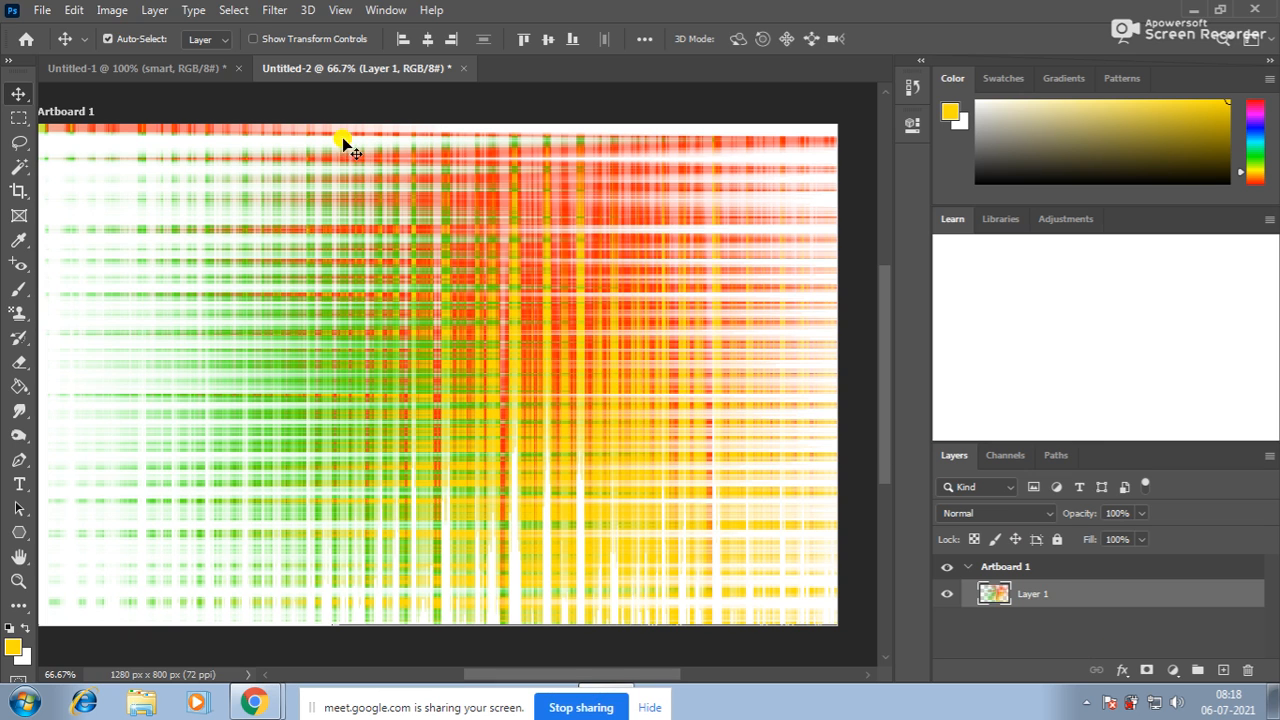
Apply the Twirl distortion to the grid-patterned layer with an angle of 999°
click(274, 14)
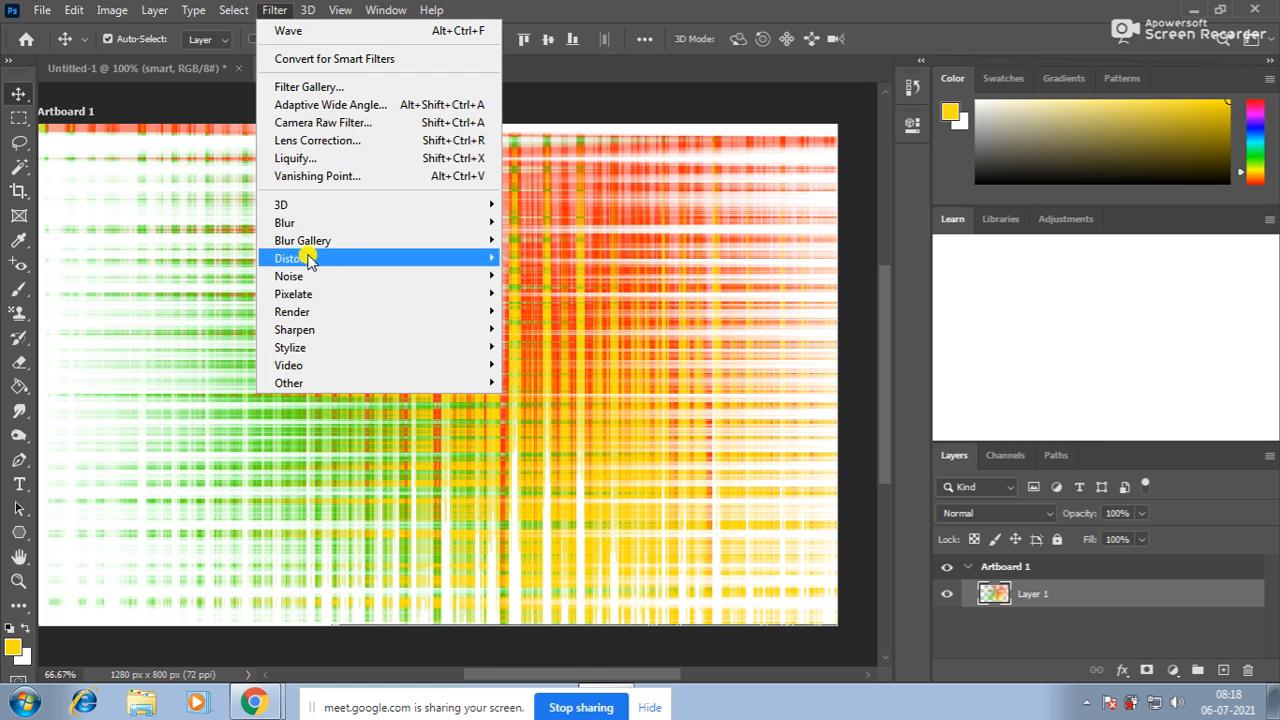
mouse_move(316, 258)
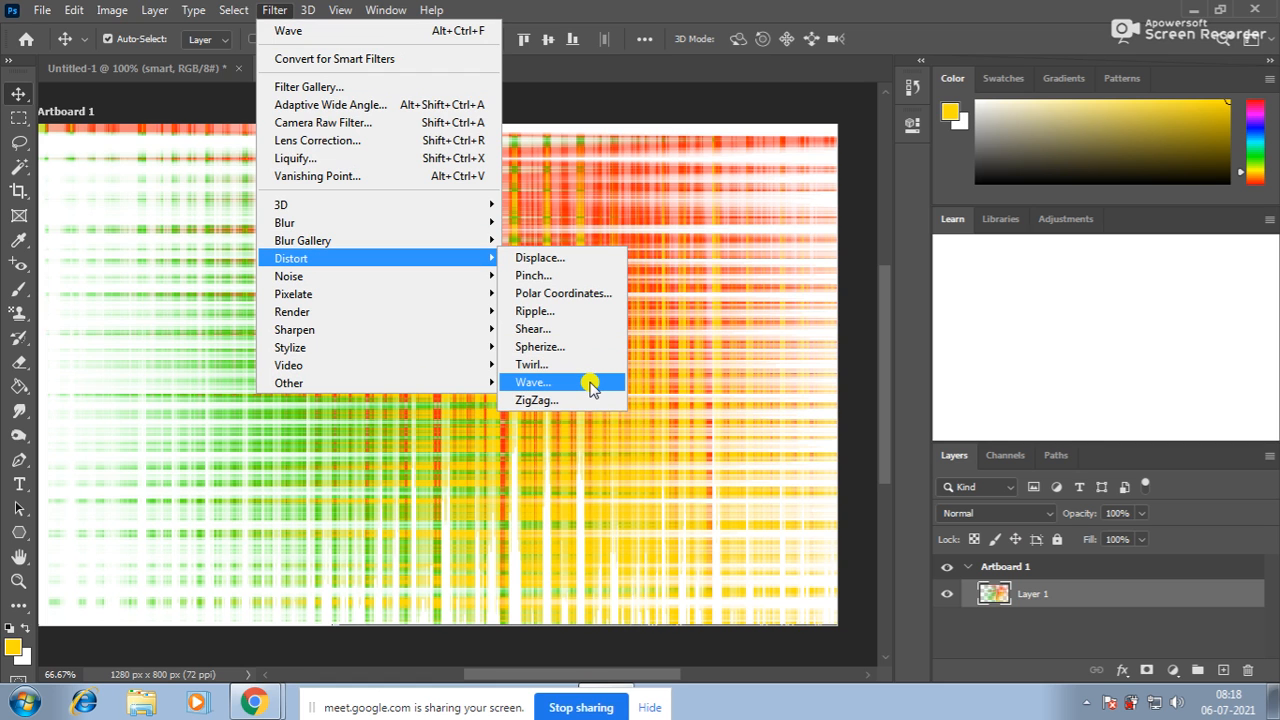
click(568, 365)
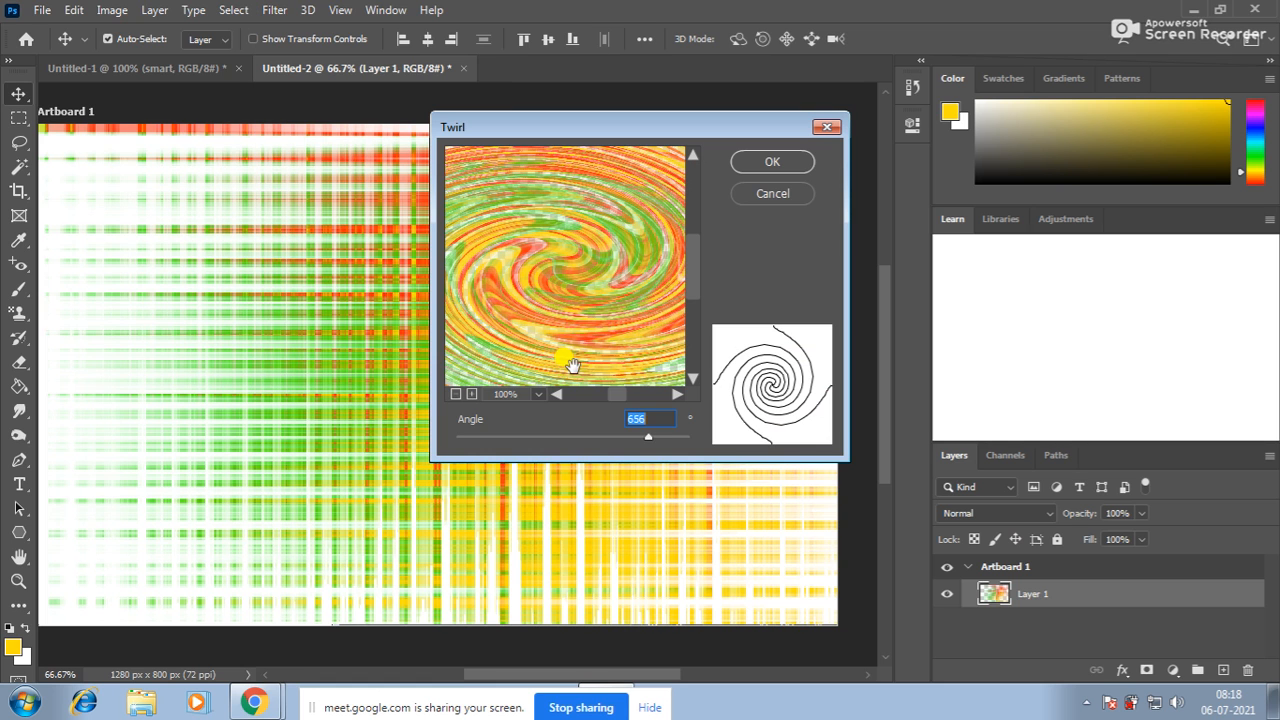
drag(657, 440, 697, 441)
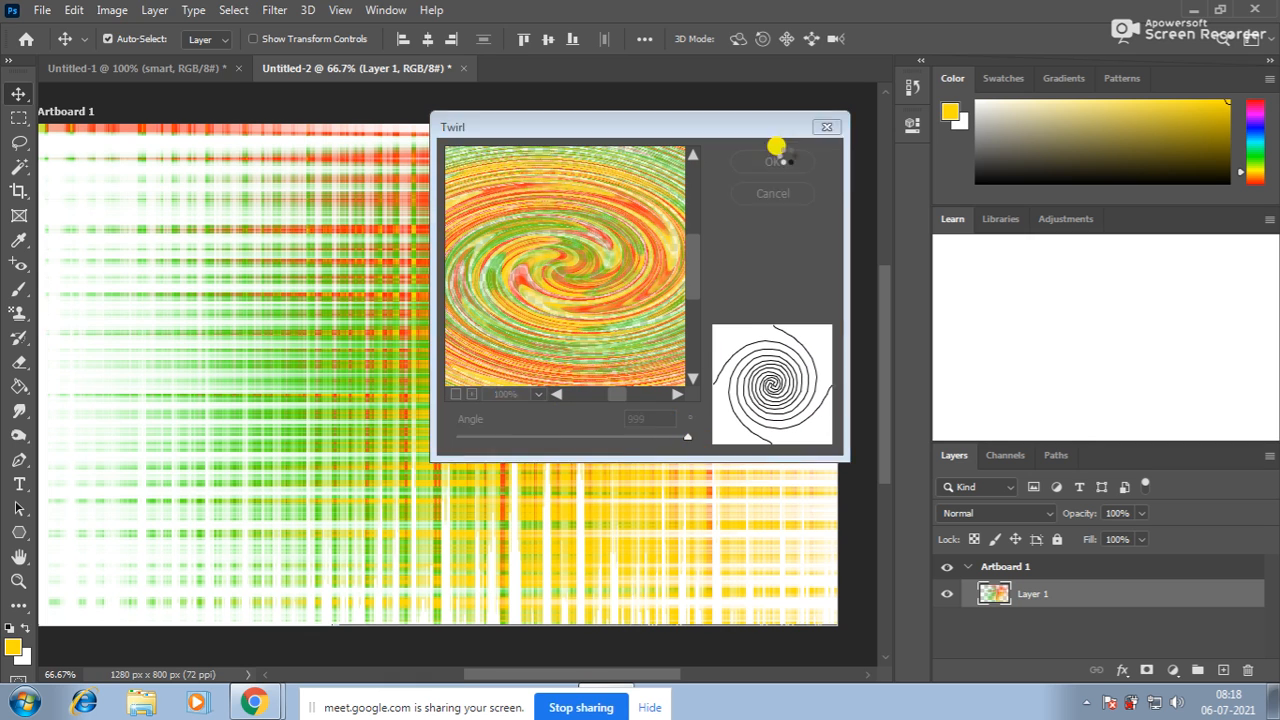
Undo the Twirl and Square Wave distortions on the painted three-colour layer
click(776, 160)
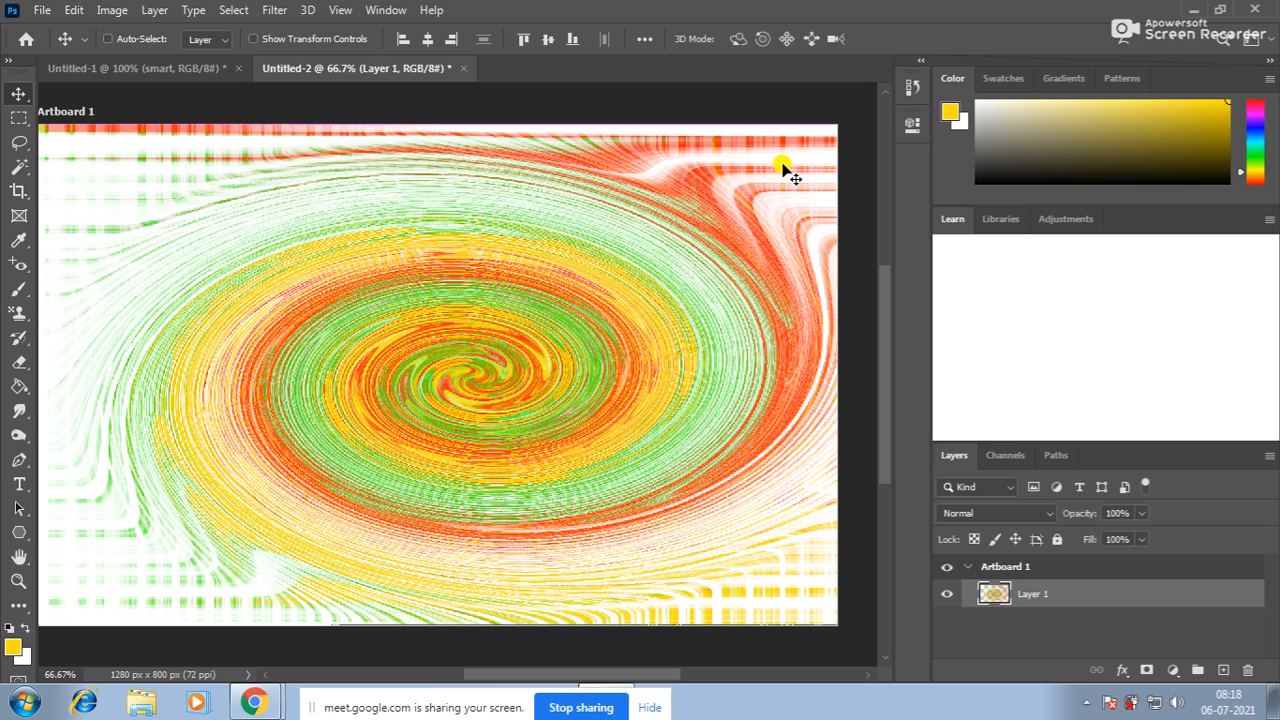
key(ctrl+z)
key(ctrl+z)
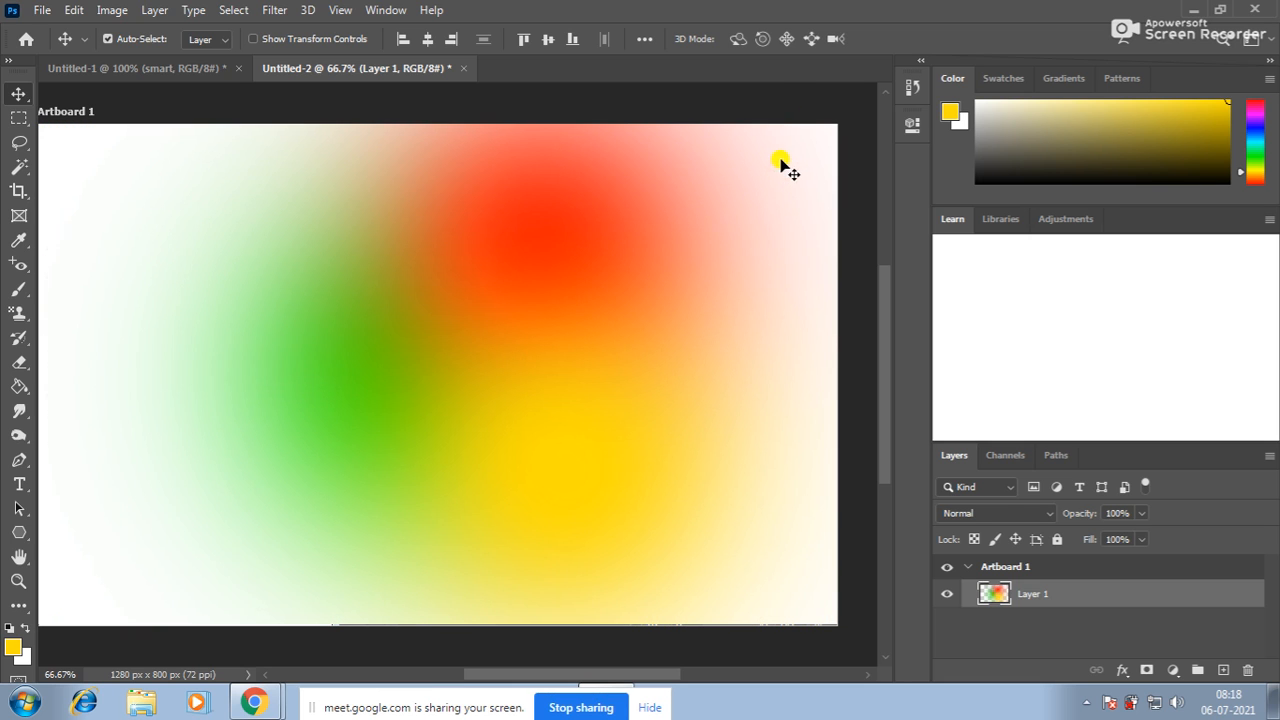
Try a slanted Shear distortion with Wrap Around on the three-colour layer, and undo it
click(282, 11)
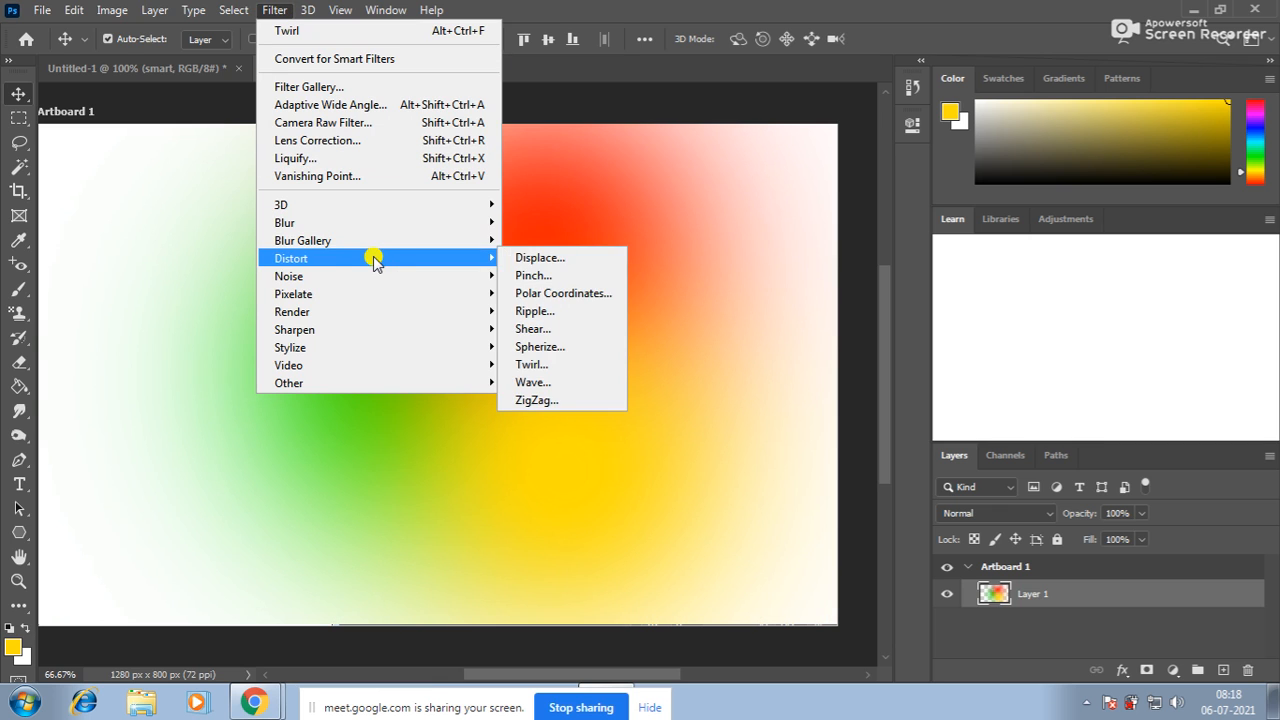
mouse_move(390, 247)
click(540, 330)
drag(562, 256, 484, 226)
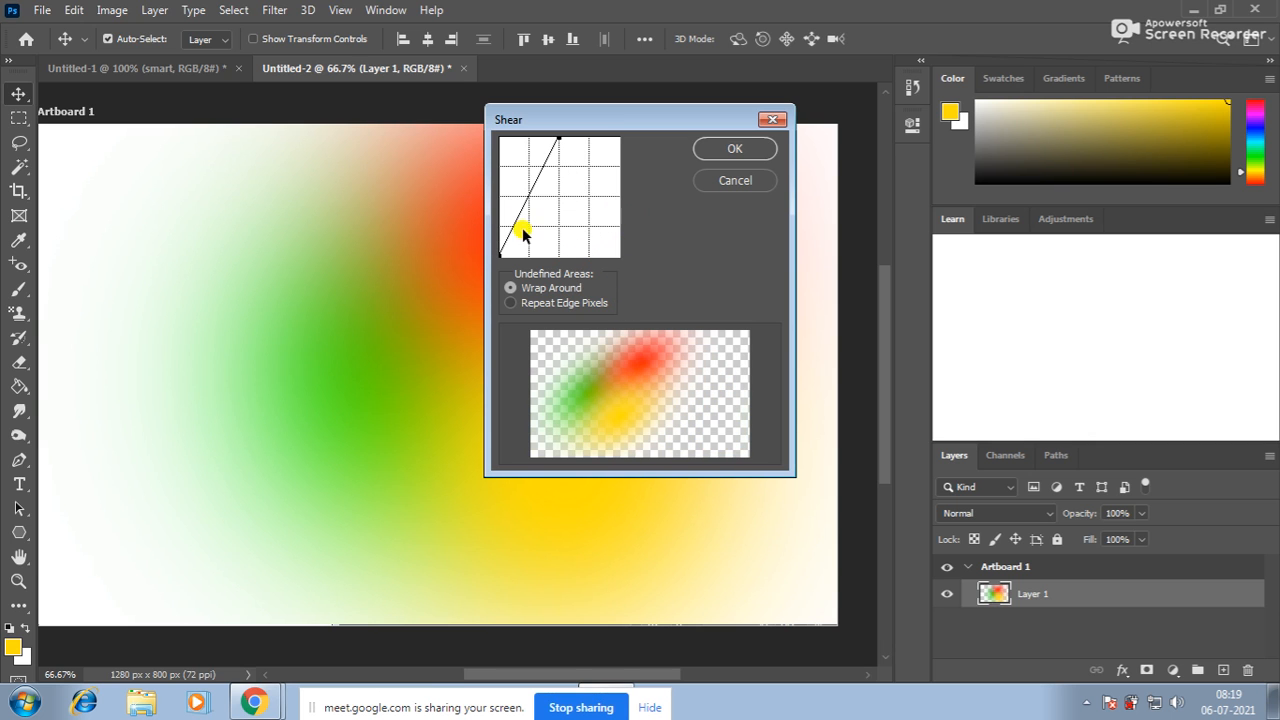
click(735, 148)
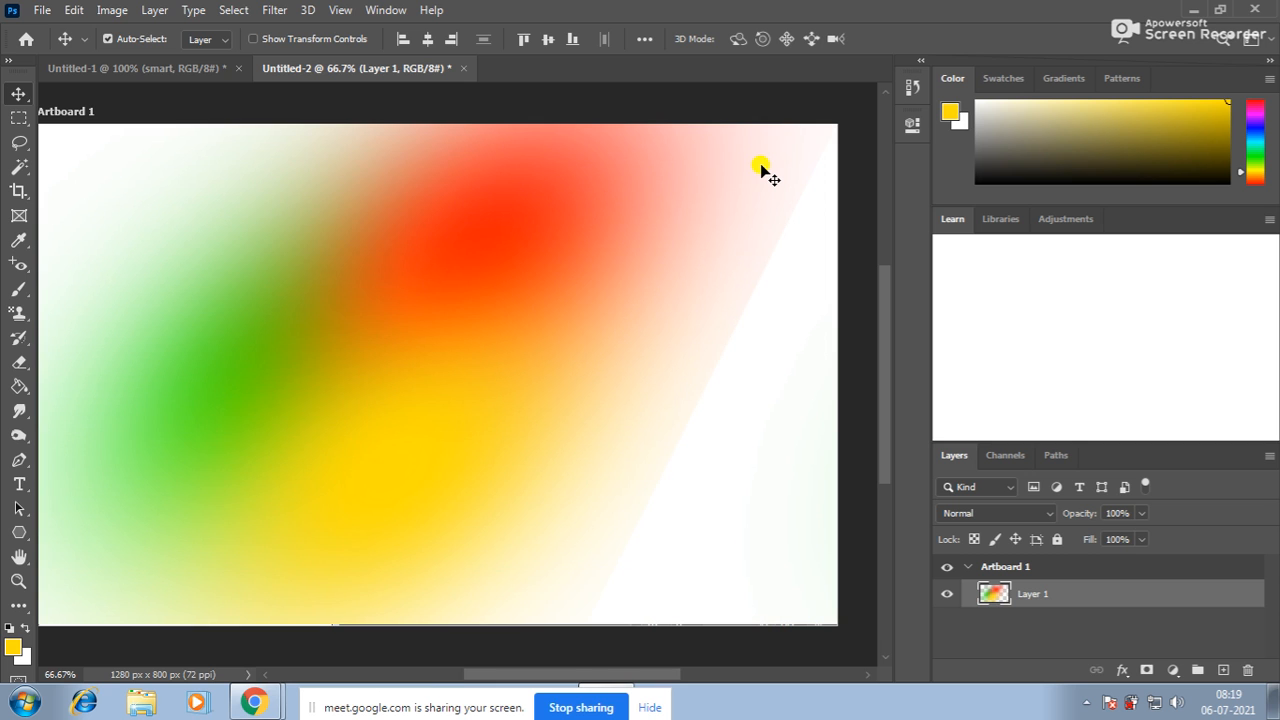
key(ctrl+z)
Apply a Spherize distortion with a negative amount in Normal mode to the three-colour layer
click(274, 10)
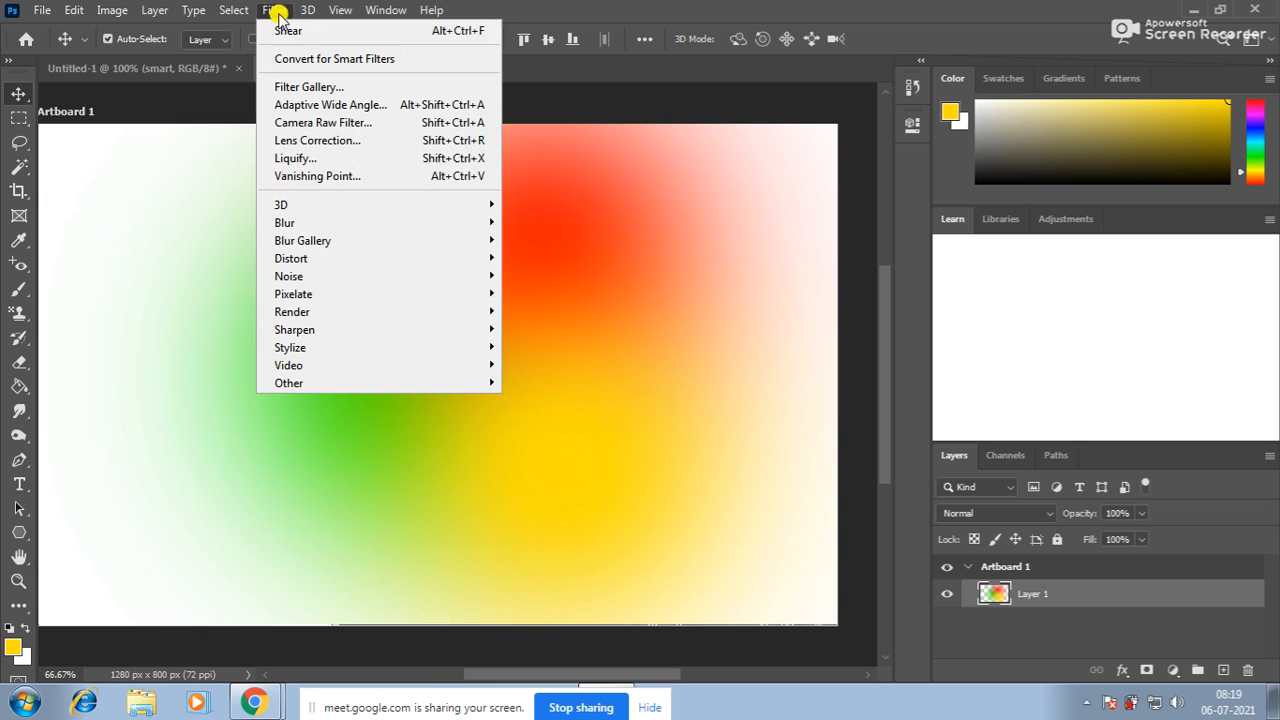
mouse_move(305, 262)
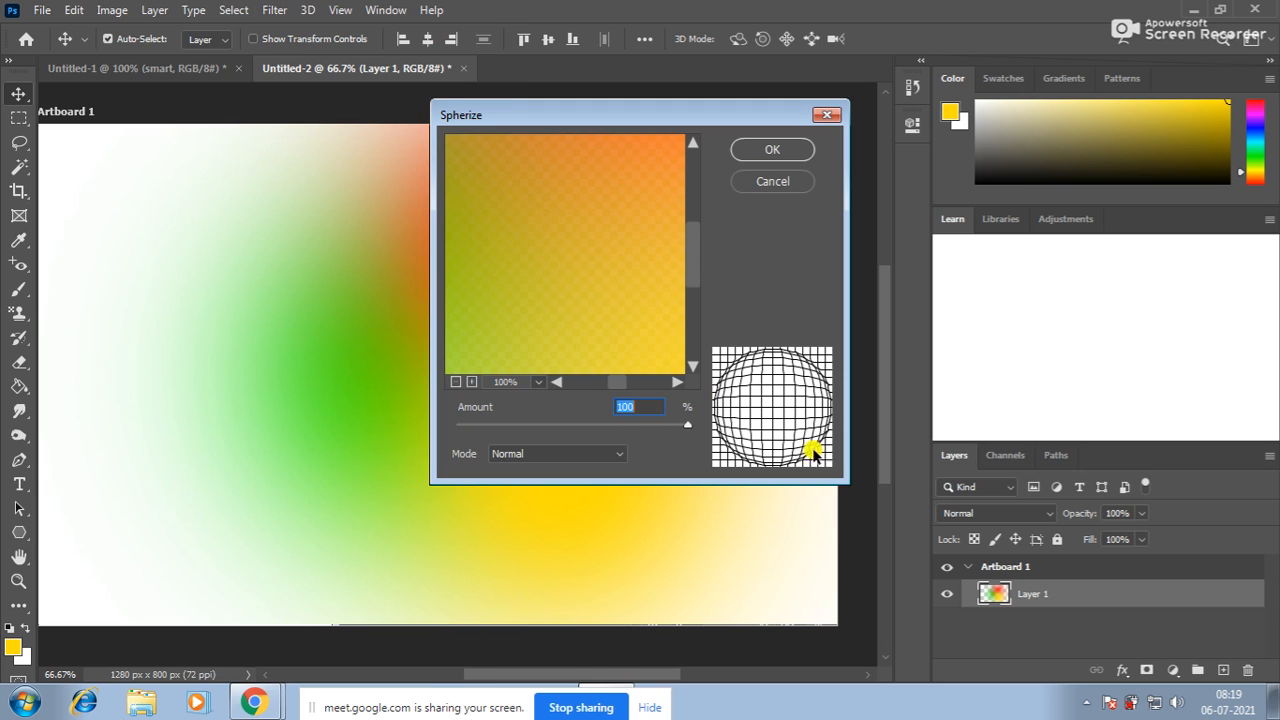
drag(689, 426, 591, 430)
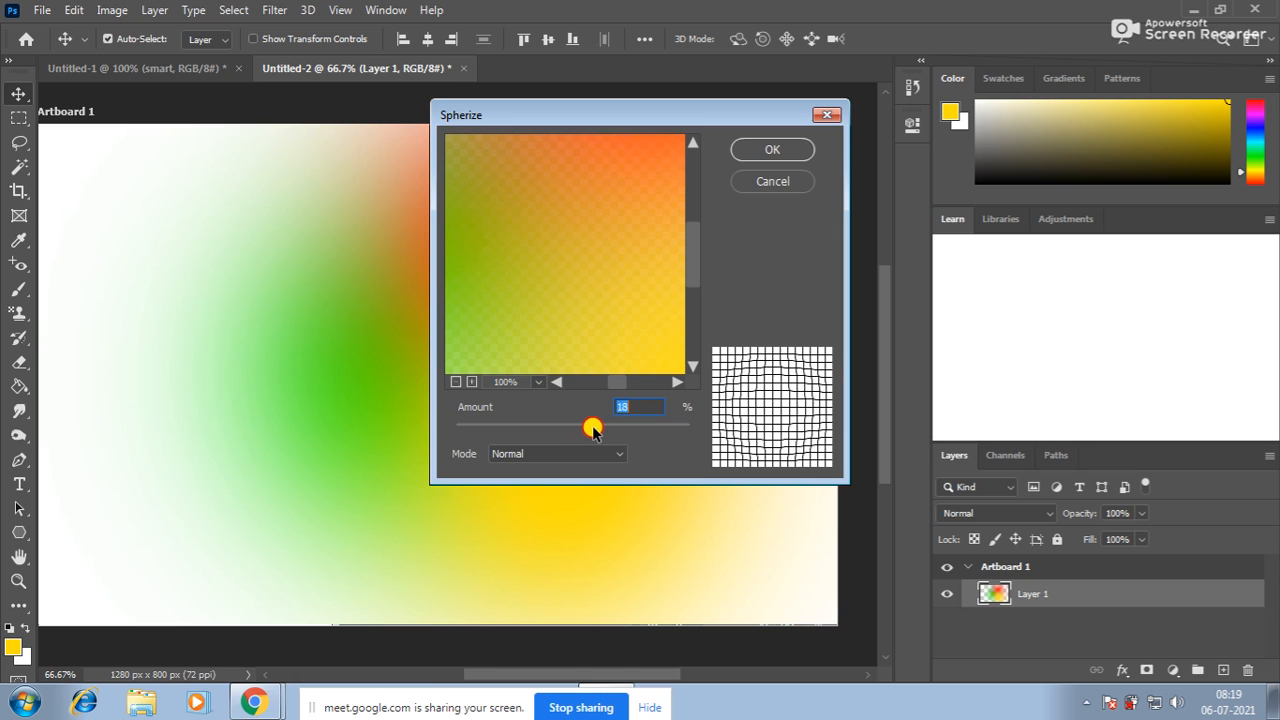
drag(591, 424, 495, 428)
click(780, 147)
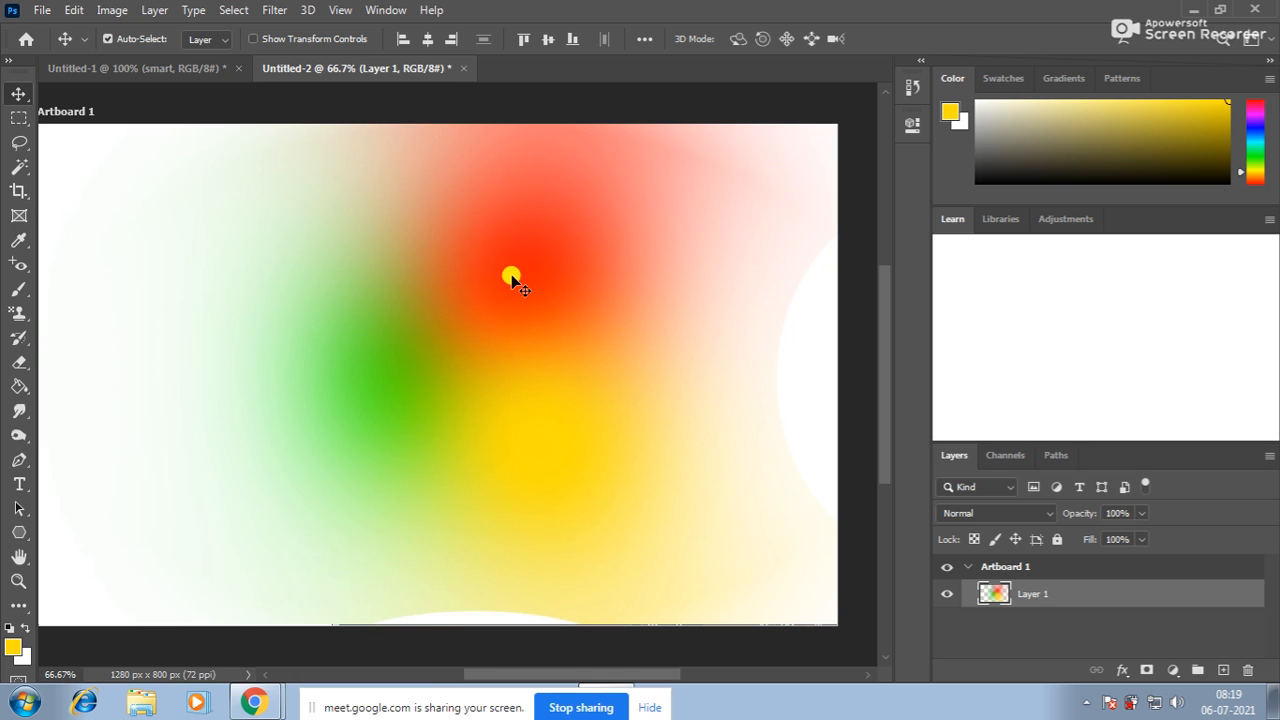
Switch to the Untitled-1 document and select the photo layer beneath the "smart" text
click(183, 66)
drag(302, 167, 505, 185)
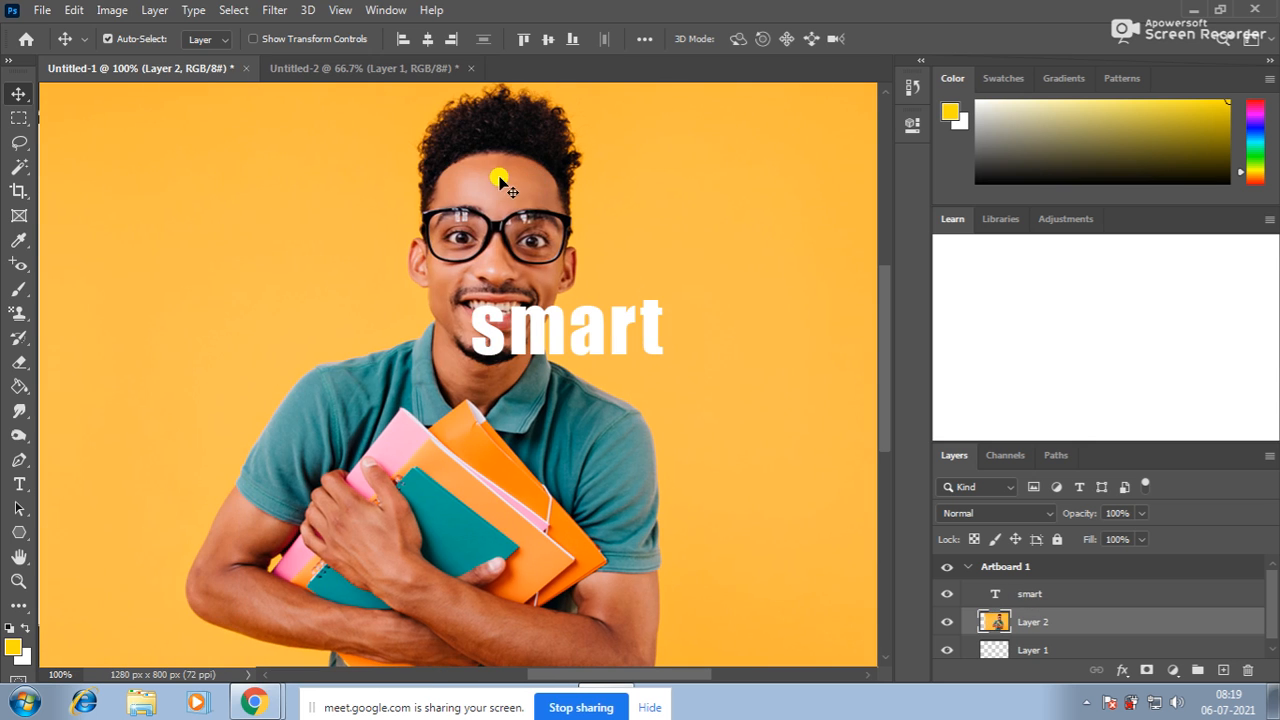
Try a Pond Ripples ZigZag distortion on the photo layer with an amount of -40 and 0 ridges, and discard it
click(276, 12)
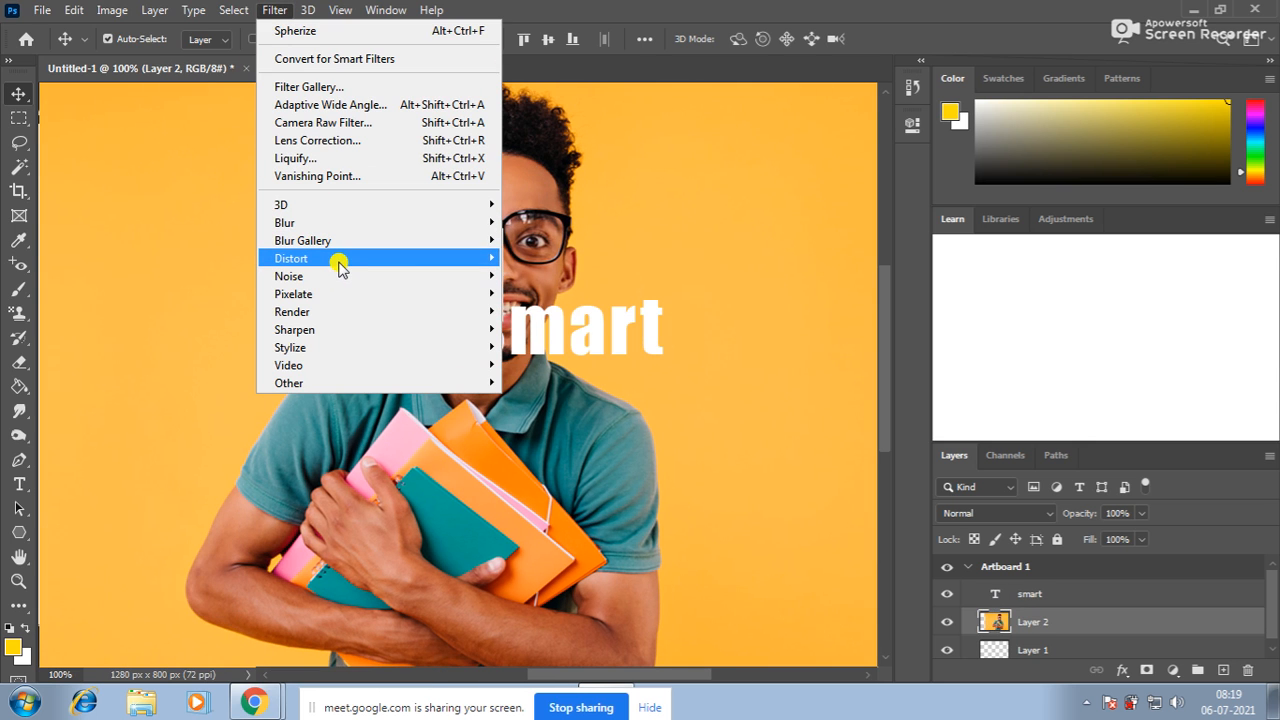
mouse_move(337, 260)
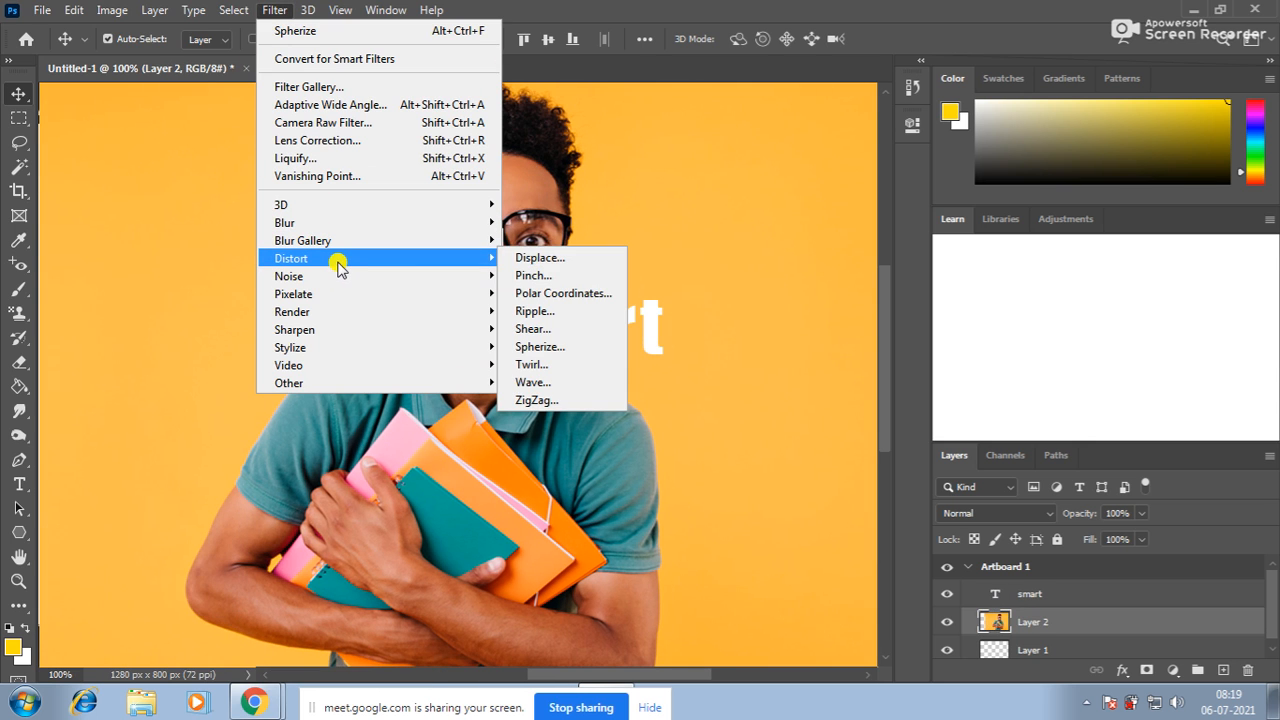
click(548, 399)
drag(587, 414, 609, 409)
drag(604, 240, 590, 305)
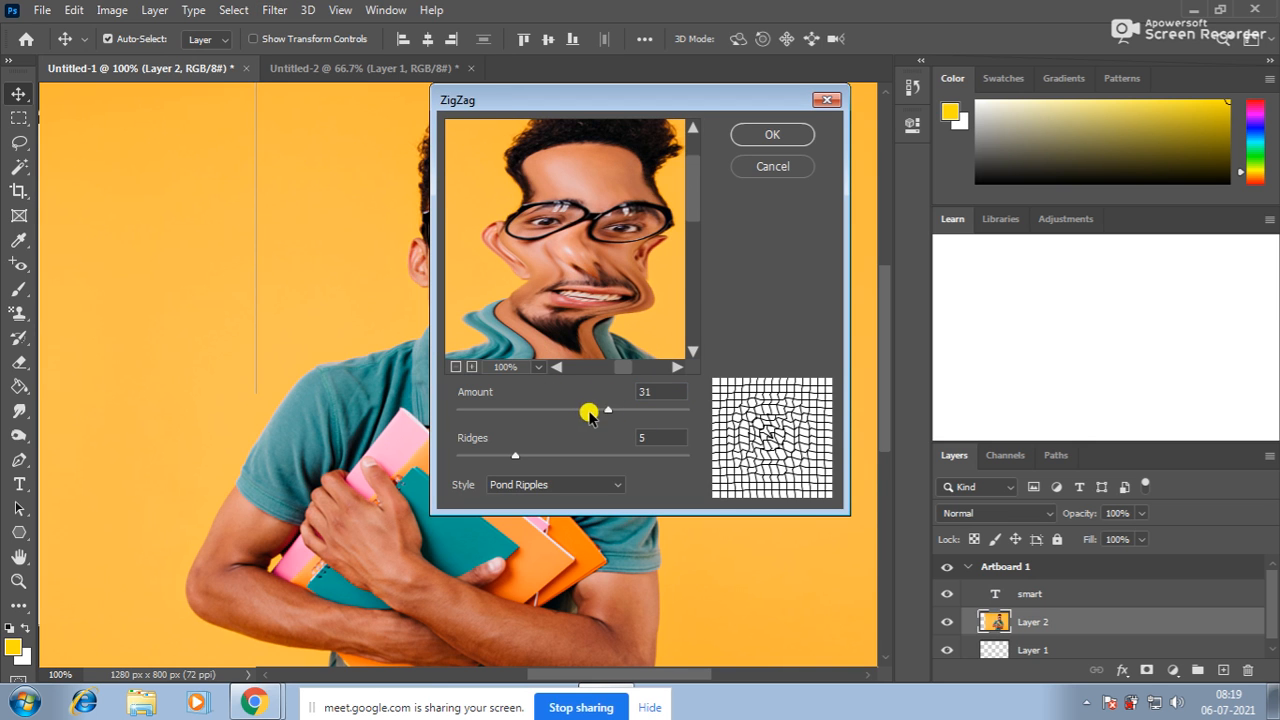
drag(610, 410, 535, 412)
drag(513, 455, 428, 458)
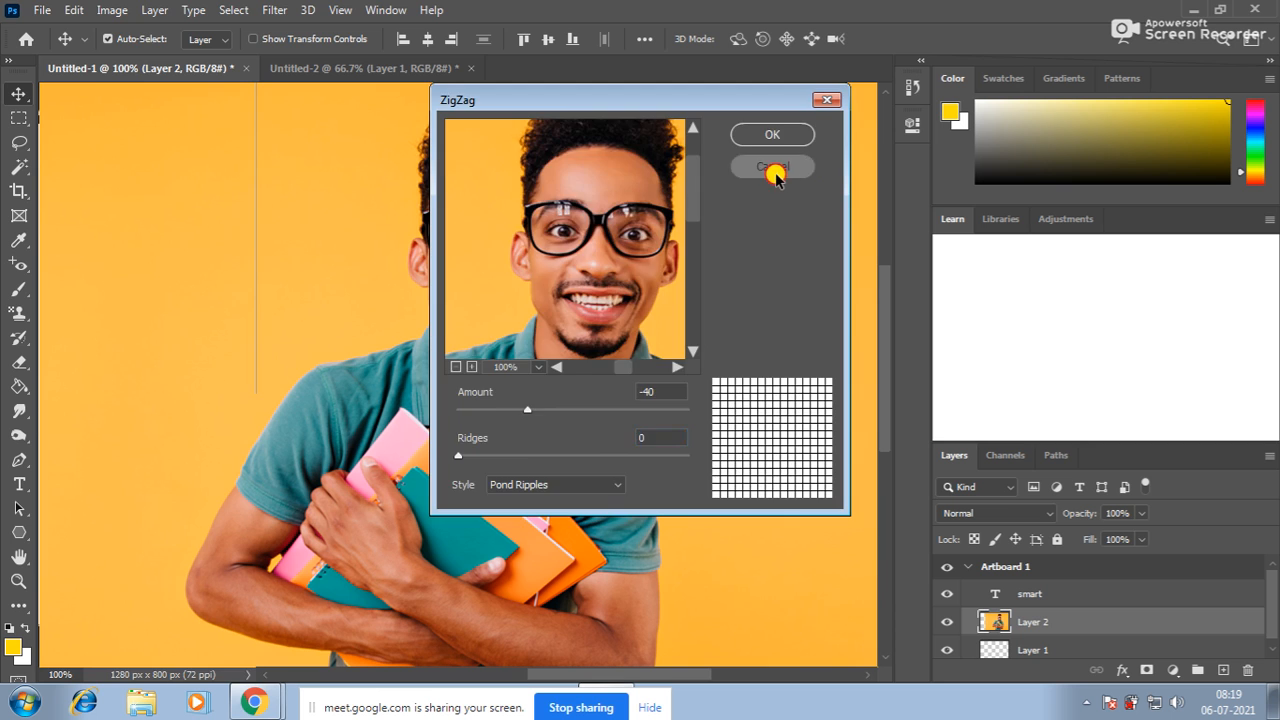
click(772, 167)
Preview the Dust & Scratches noise filter on the photo layer with a radius of 18 pixels, and discard it
click(272, 11)
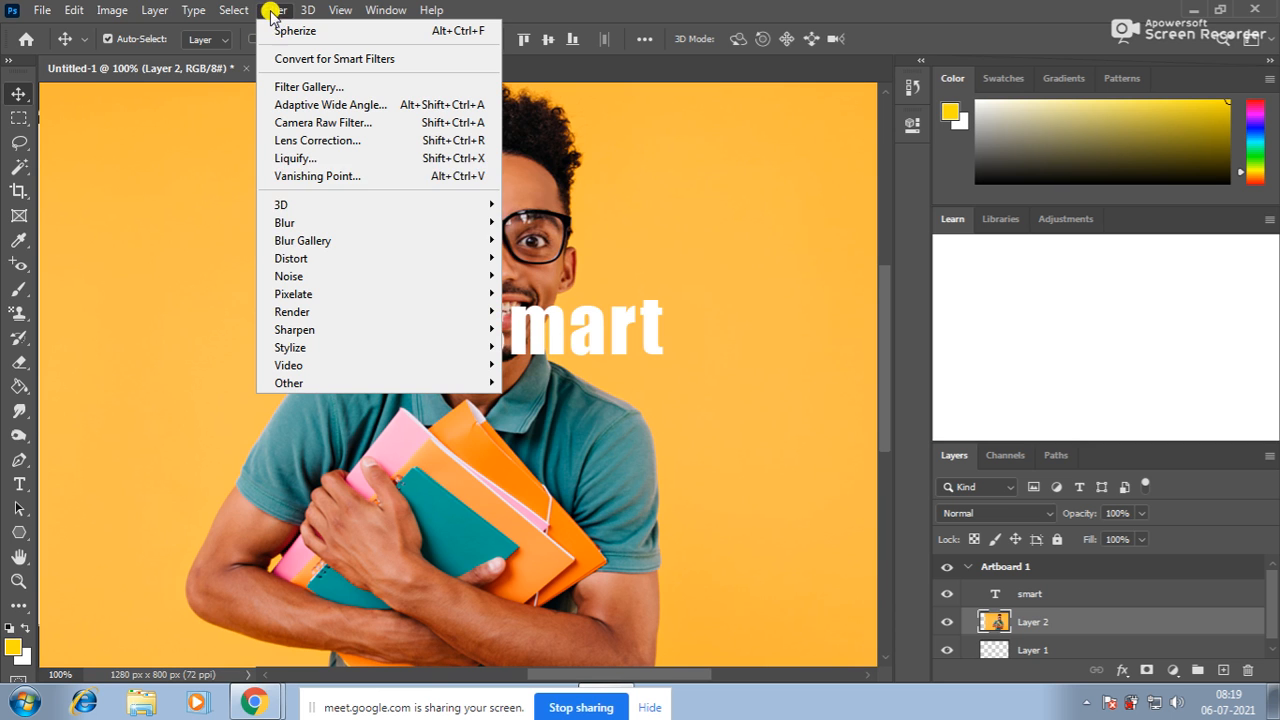
mouse_move(318, 258)
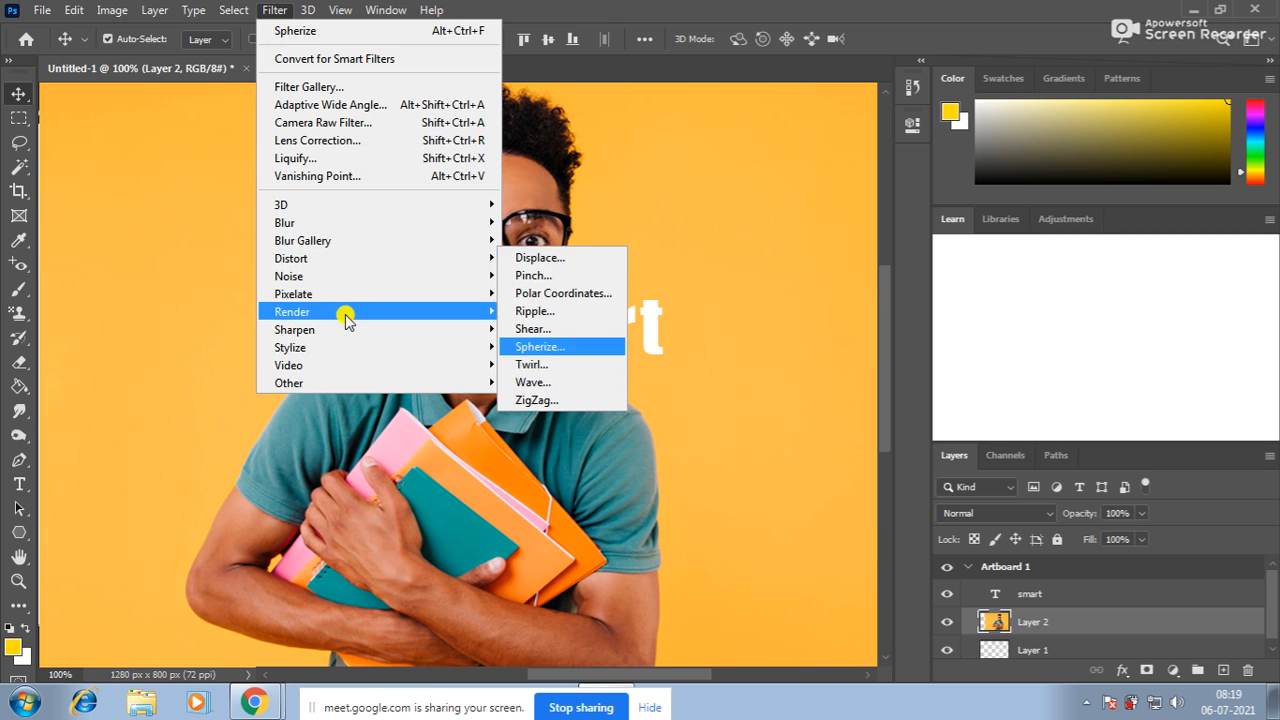
mouse_move(327, 280)
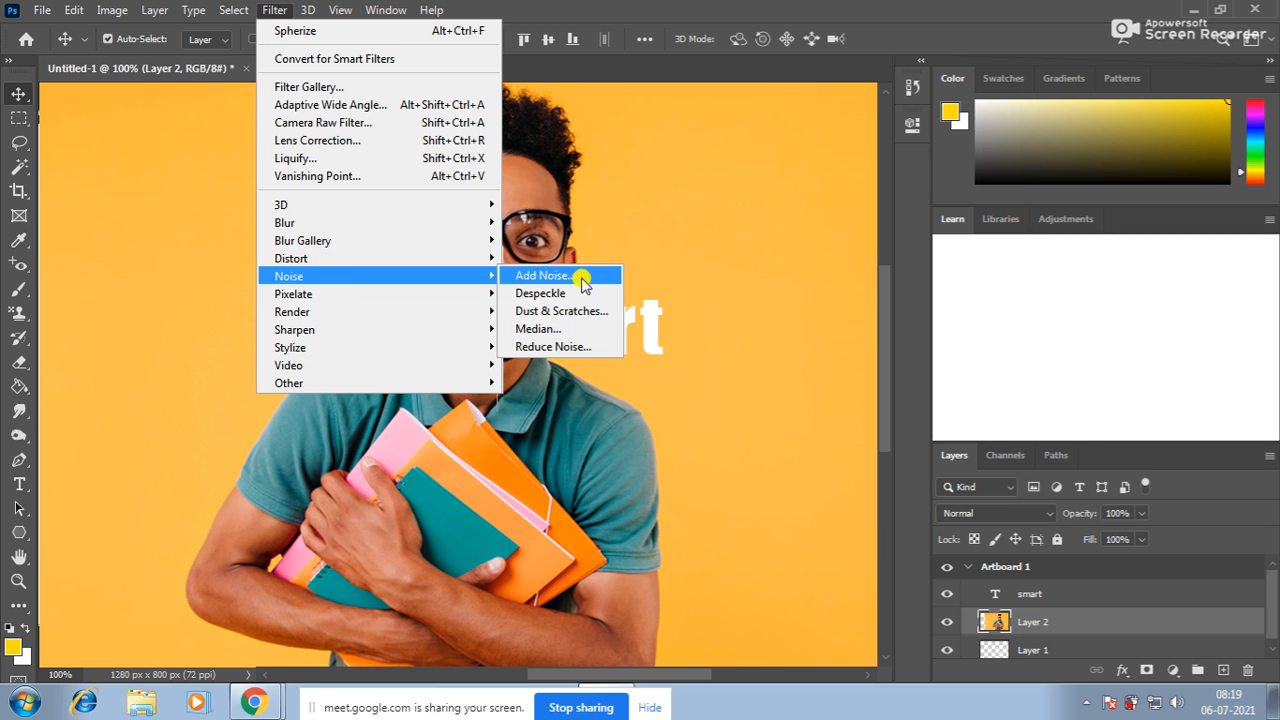
click(543, 311)
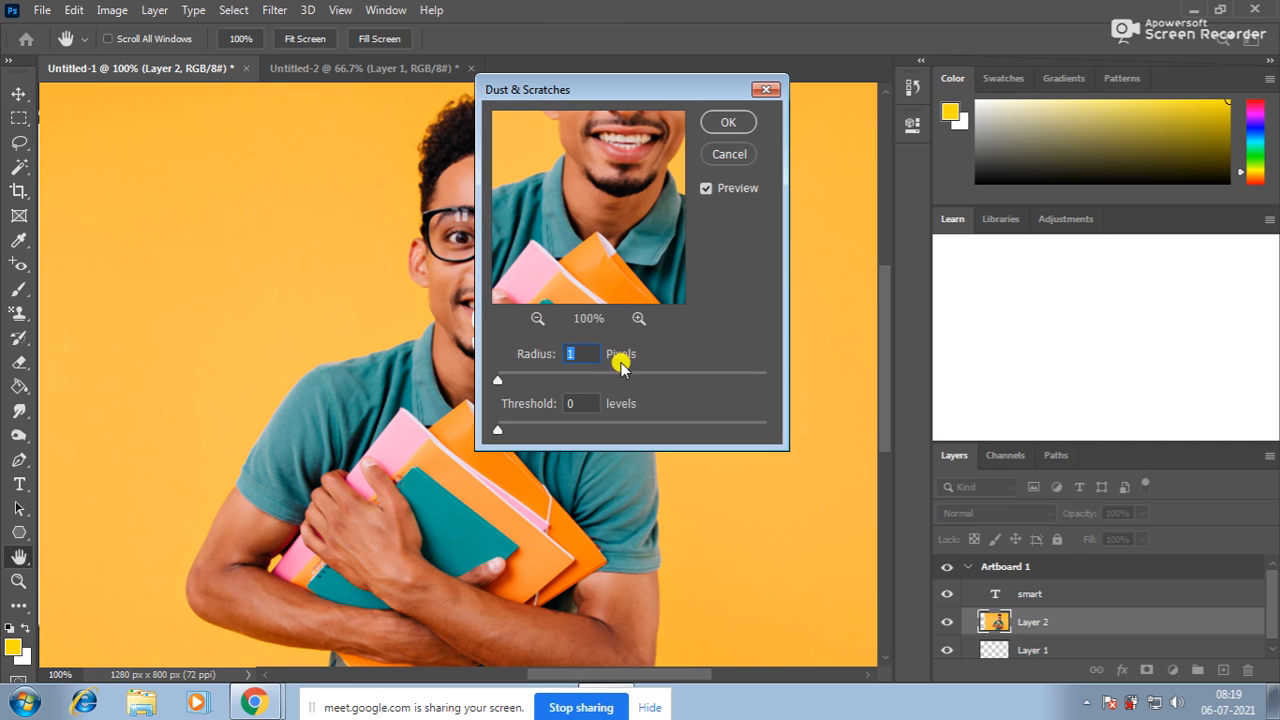
drag(498, 374, 521, 381)
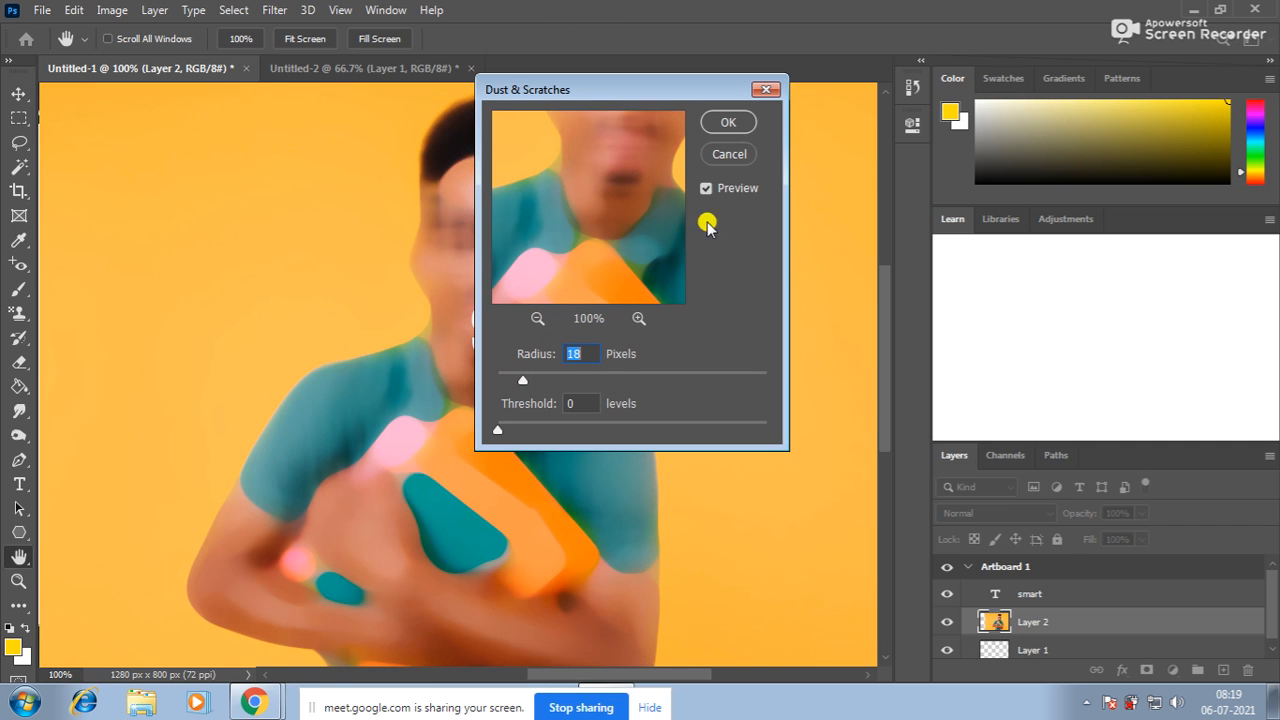
click(729, 154)
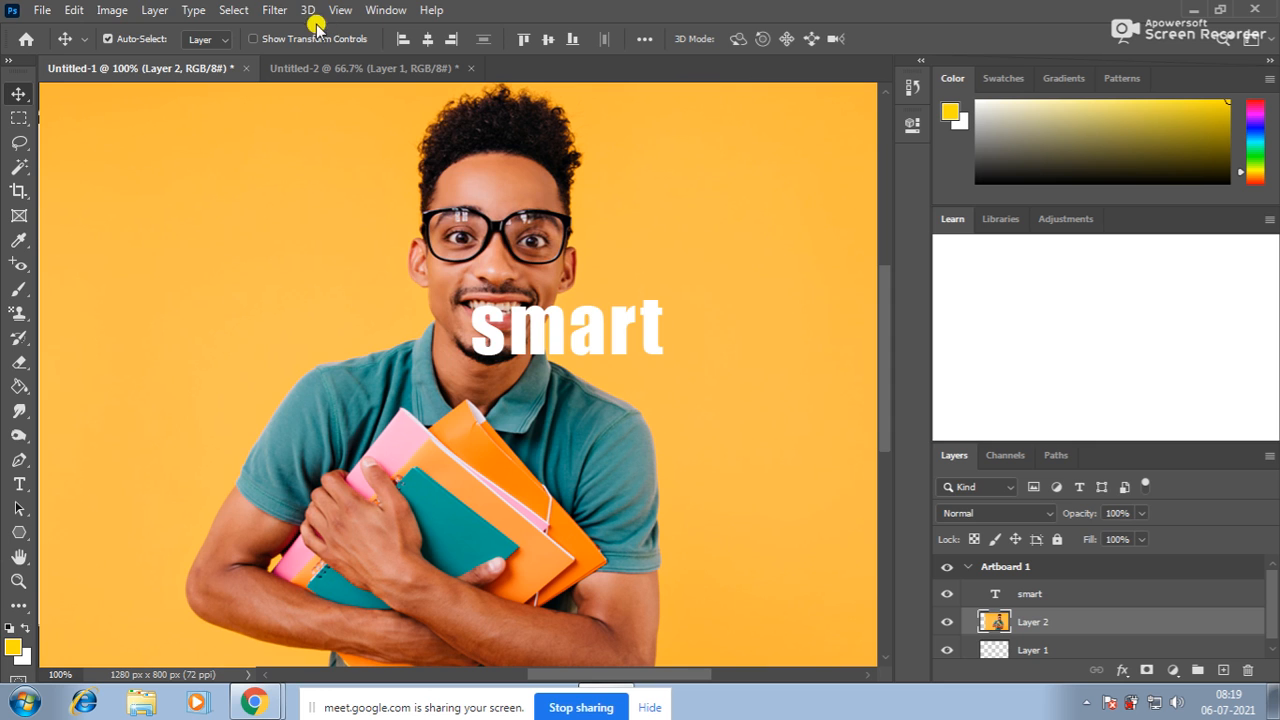
Apply the Mosaic pixelate filter to the photo layer with a cell size of 20, and undo it
click(274, 10)
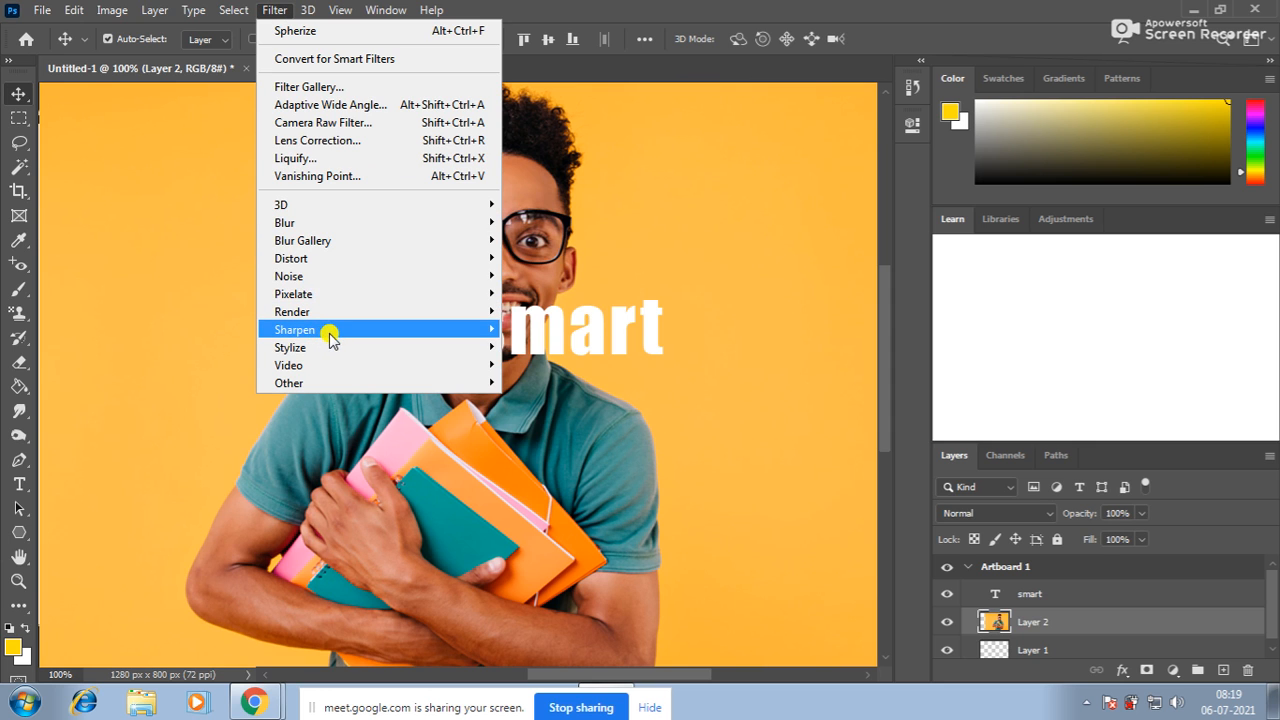
mouse_move(323, 294)
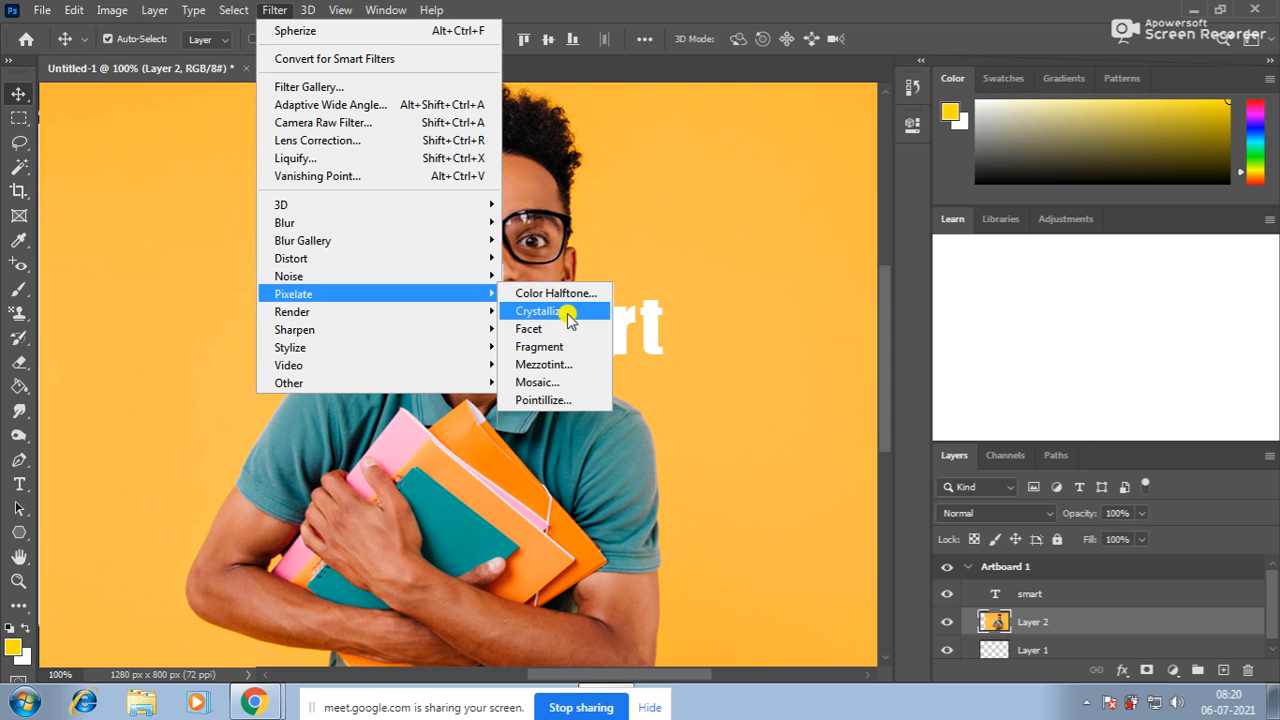
click(540, 382)
drag(603, 200, 629, 421)
mouse_move(500, 397)
mouse_down()
mouse_move(566, 400)
mouse_move(512, 400)
mouse_up()
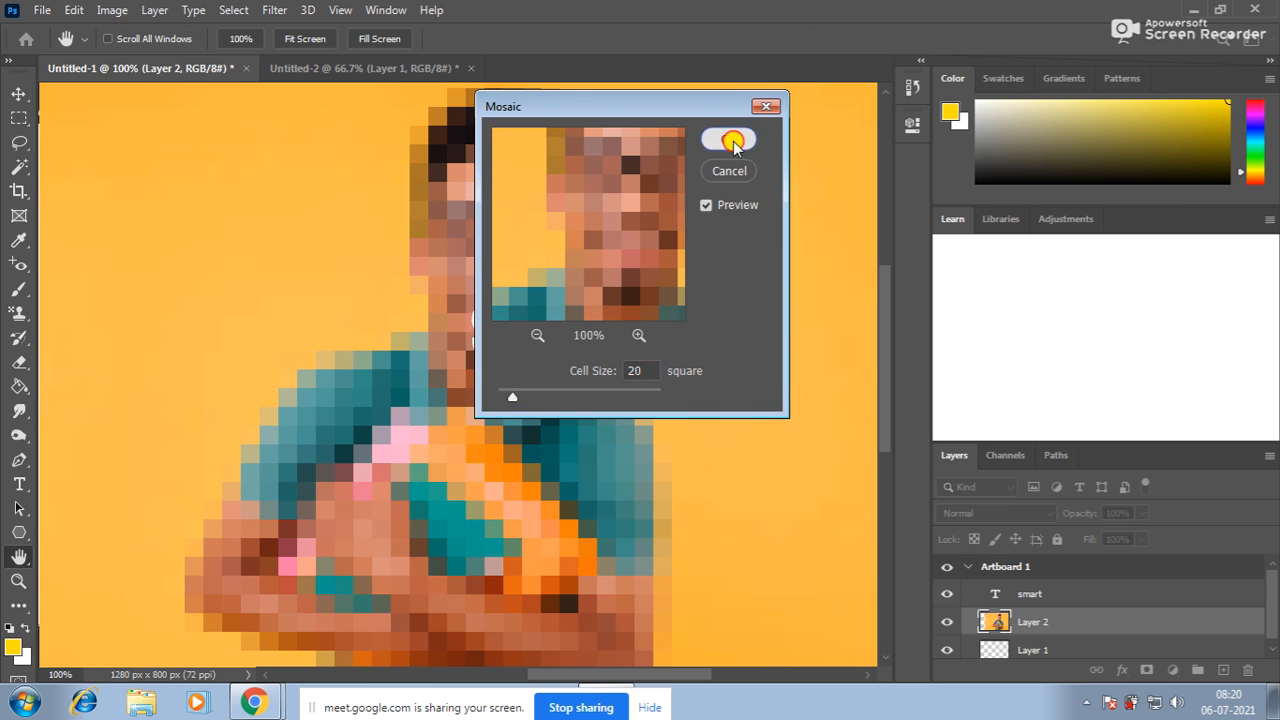
click(731, 139)
key(ctrl+z)
Try a 50-300mm Zoom lens flare at 100% brightness on the photo layer, shift the layer, and undo both changes
click(274, 10)
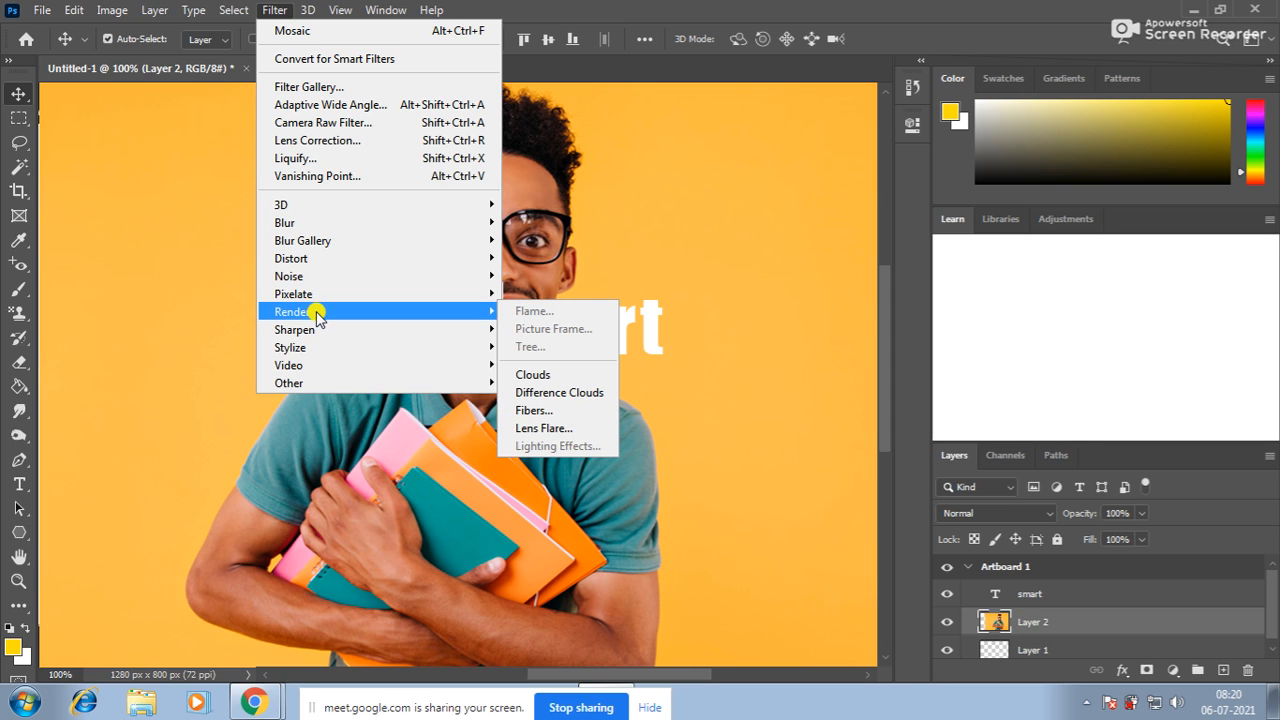
click(553, 428)
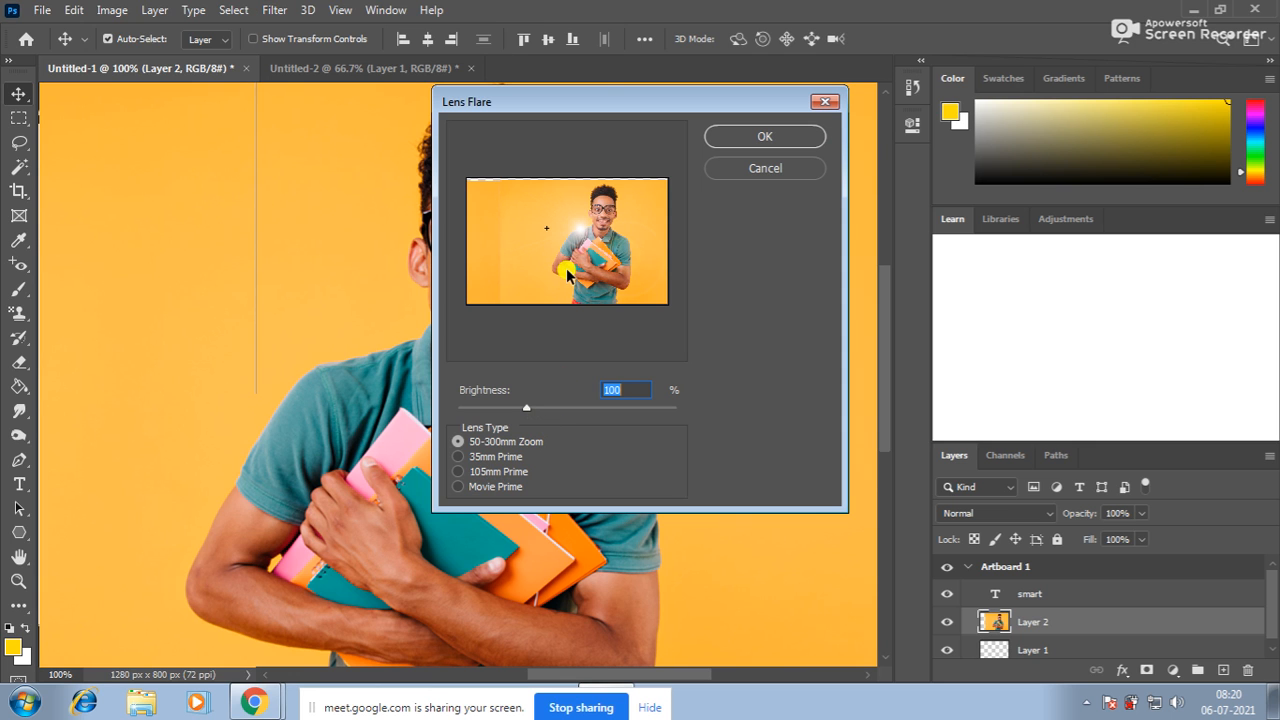
click(730, 135)
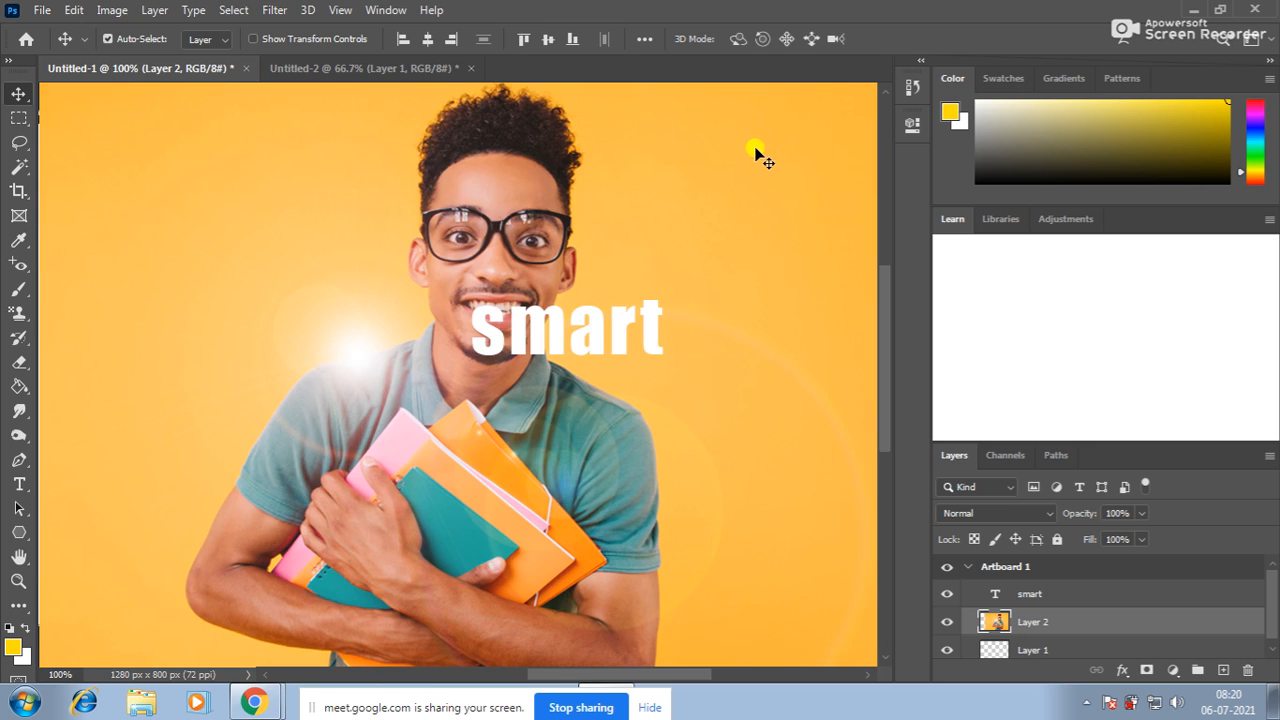
drag(361, 360, 422, 408)
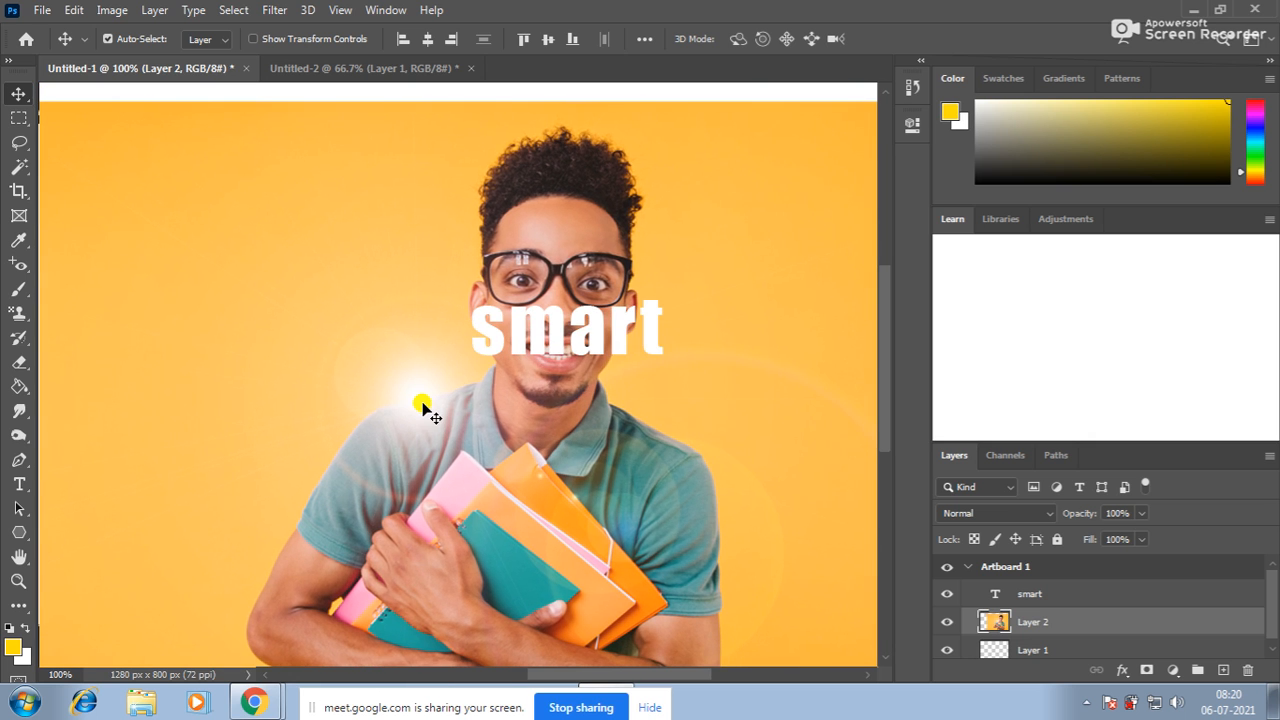
key(ctrl+z)
key(ctrl+z)
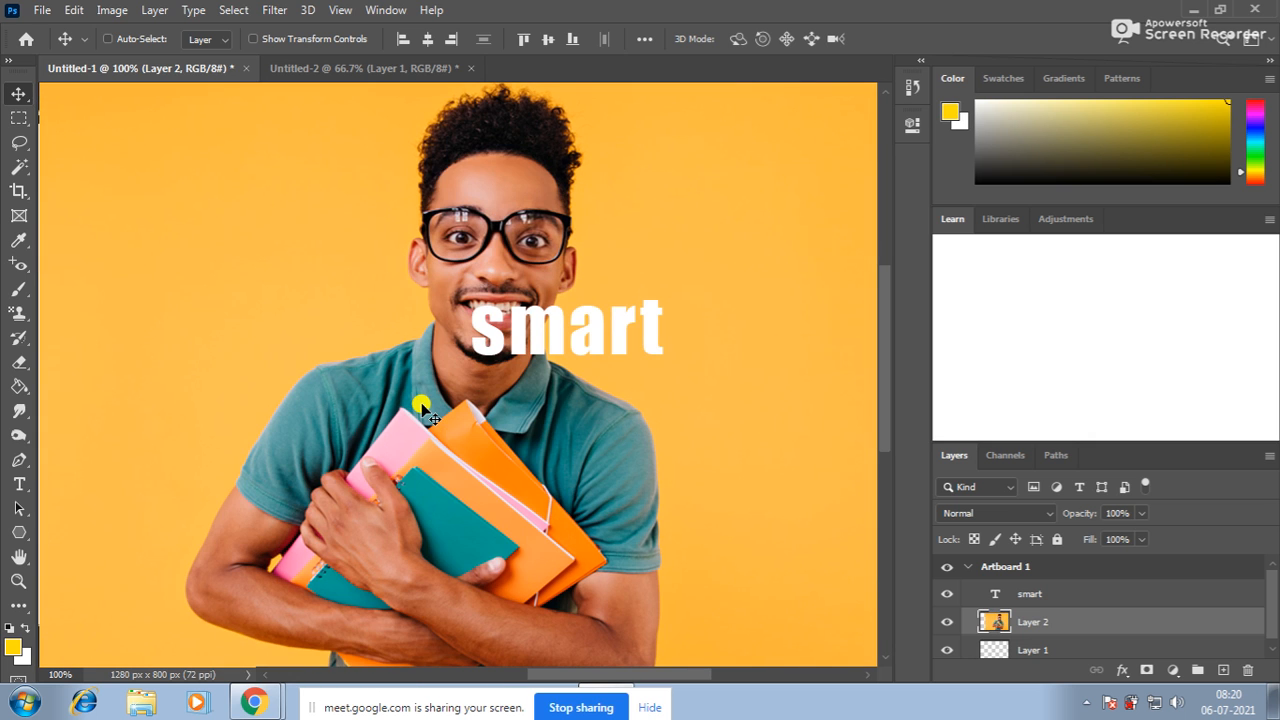
Open the JPG portrait of the student in a green T-shirt holding books from the desktop
key(ctrl+o)
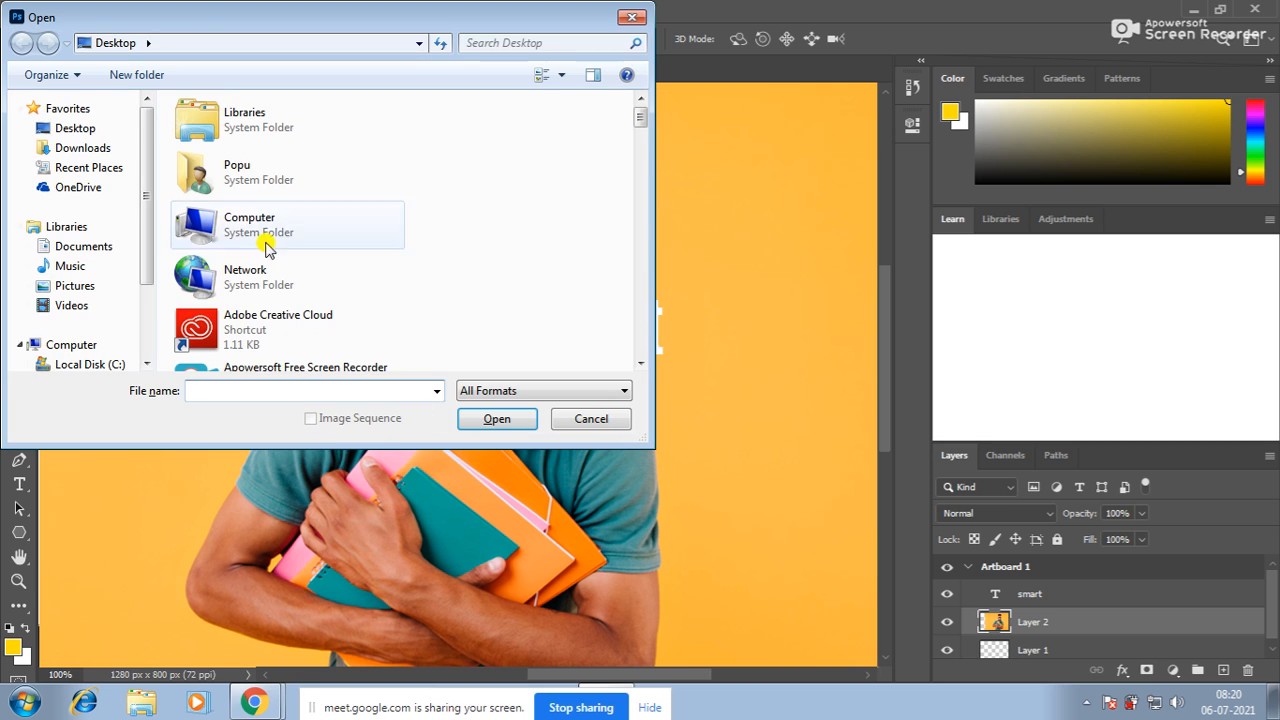
drag(642, 128, 640, 309)
click(381, 270)
click(494, 418)
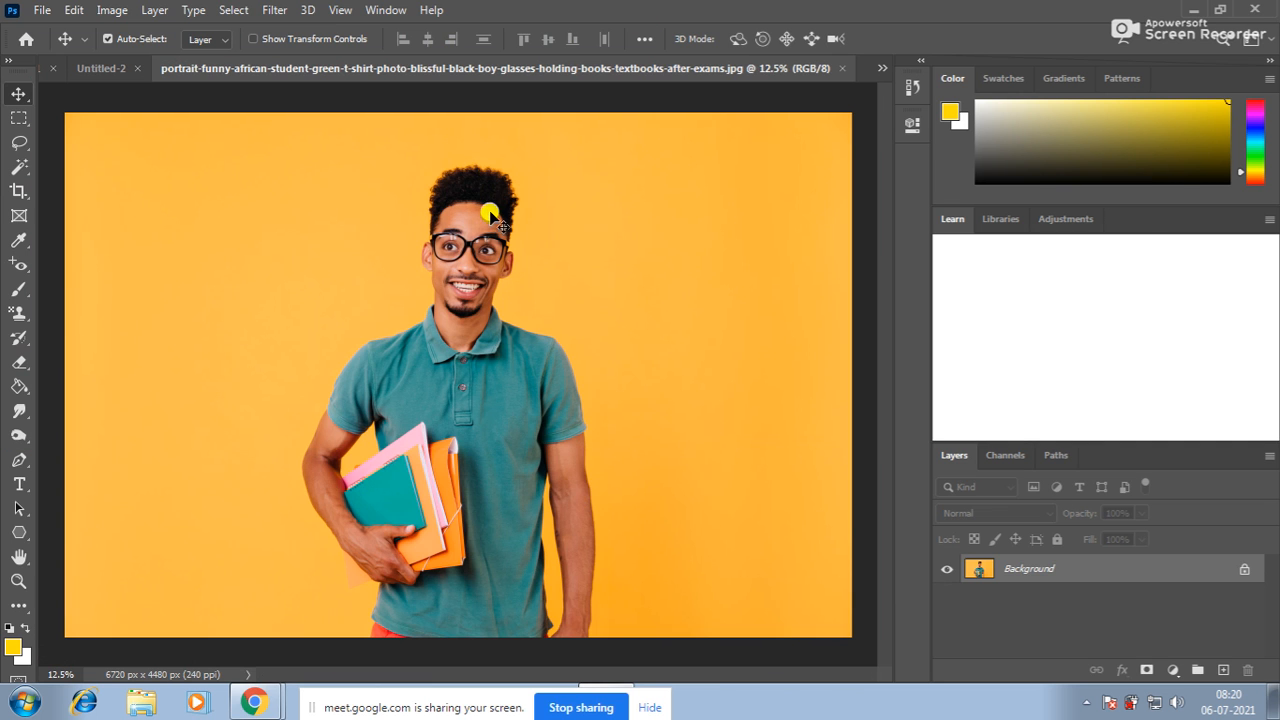
Float the student portrait in its own window and duplicate the image under the suggested copy name
drag(397, 70, 509, 100)
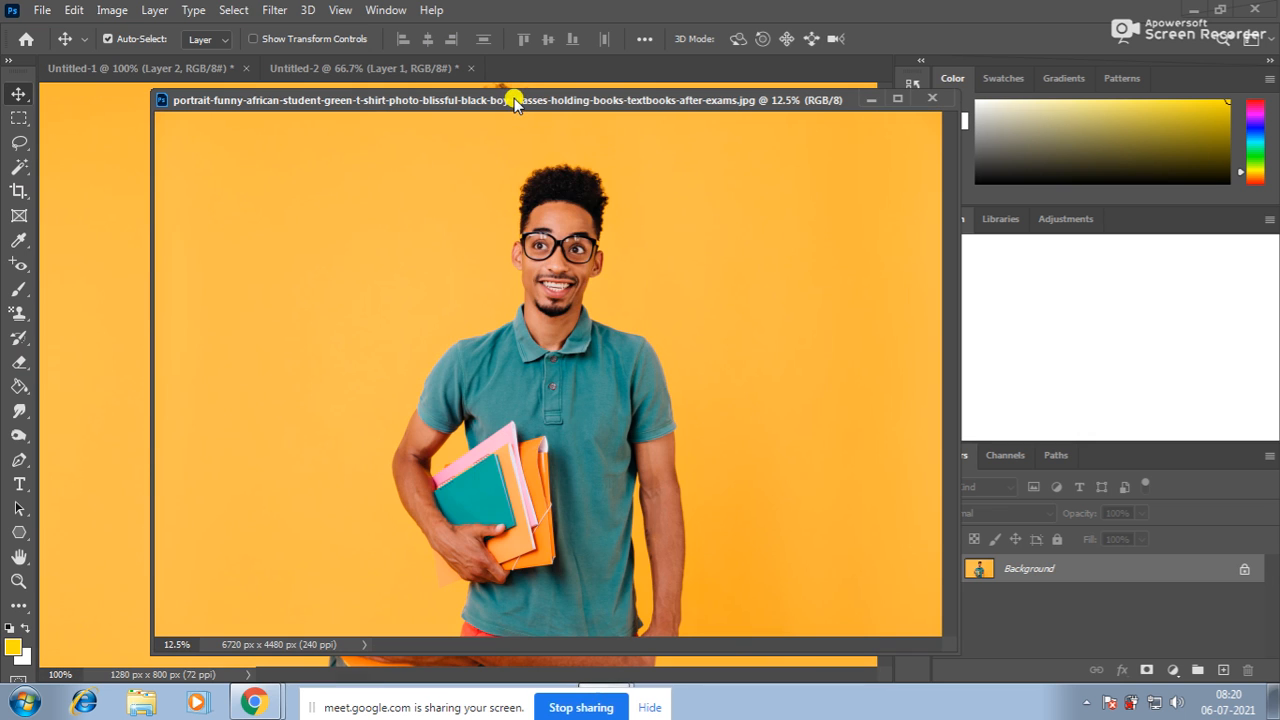
right_click(514, 101)
click(555, 110)
click(791, 209)
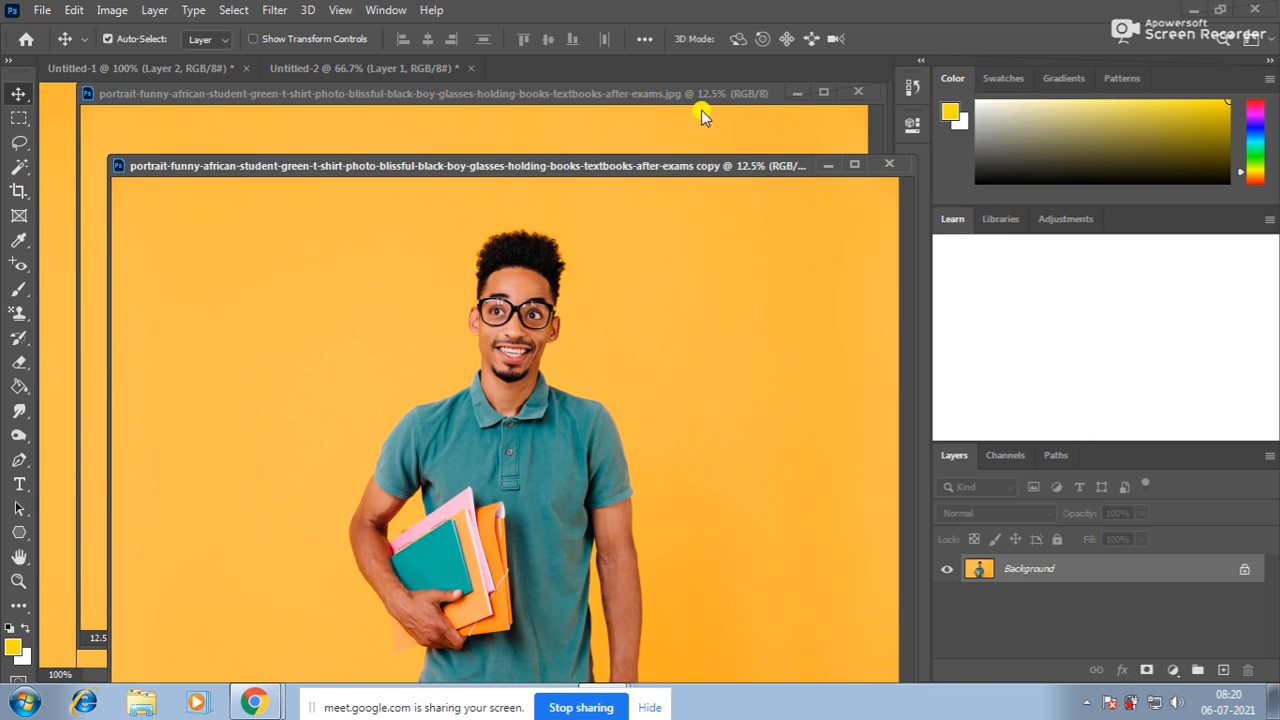
Apply a 35mm Prime lens flare at 123% brightness beside the student's head on the copied portrait
click(275, 10)
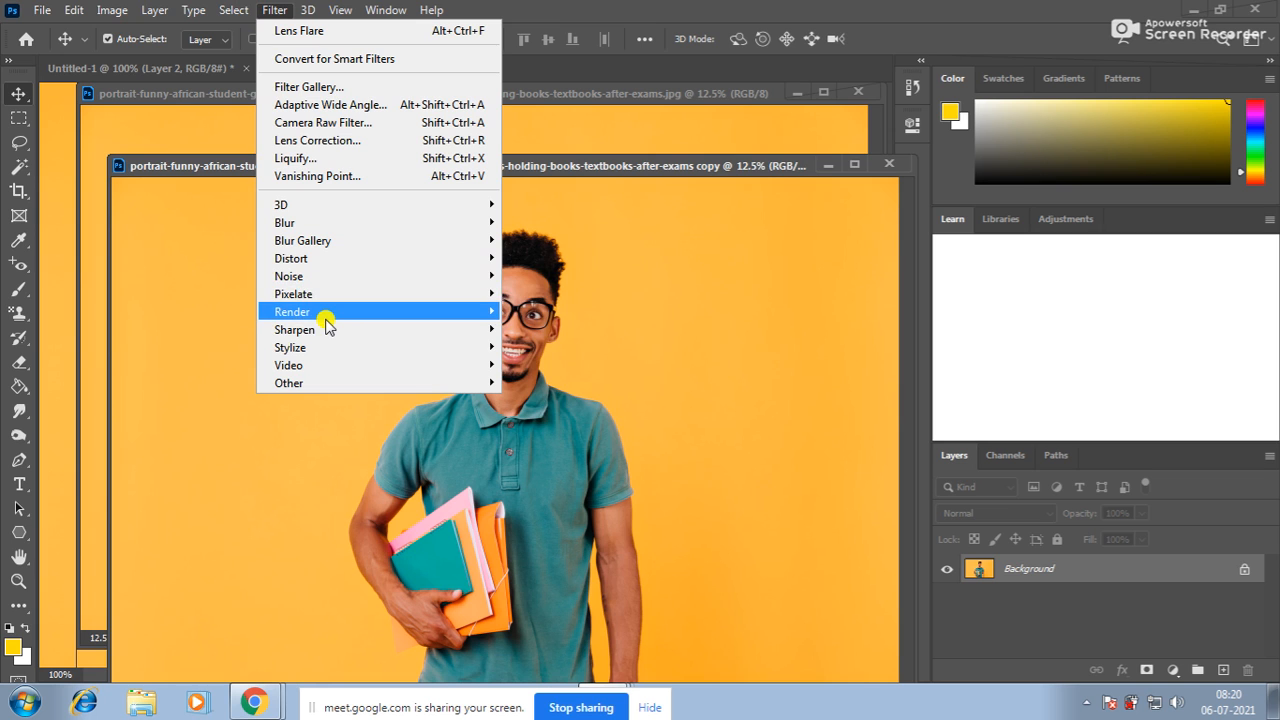
click(556, 428)
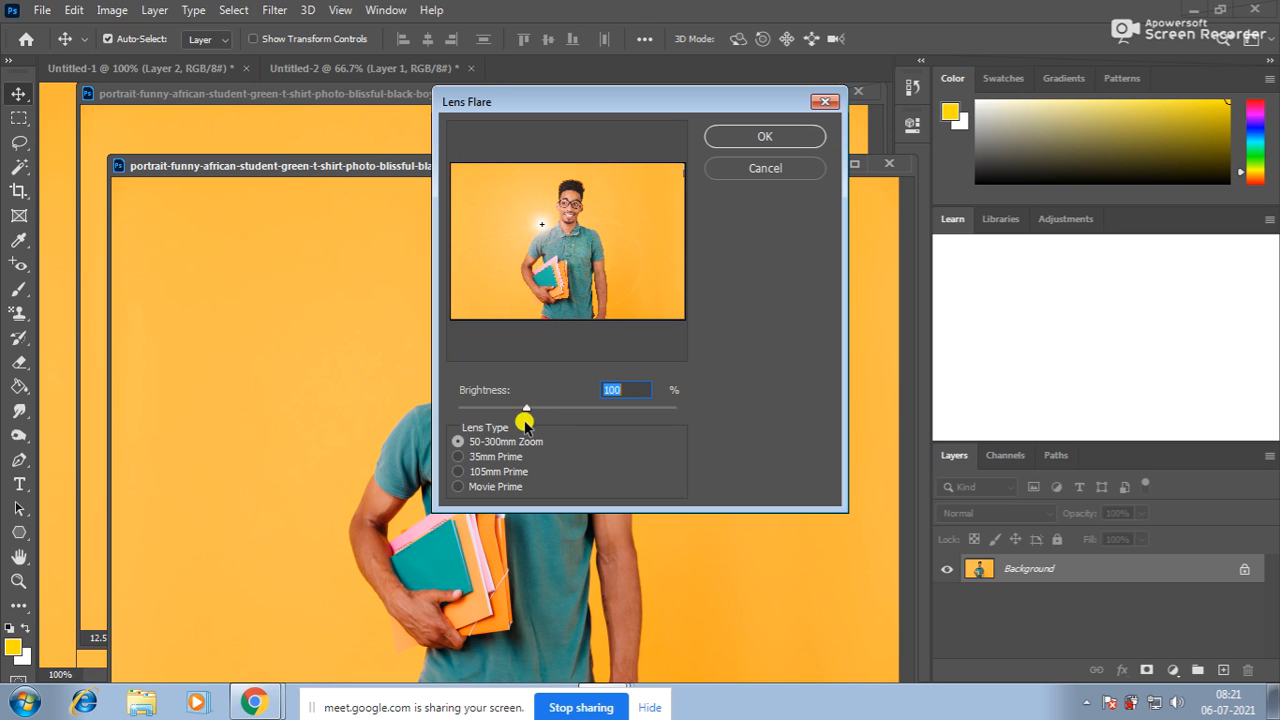
click(520, 197)
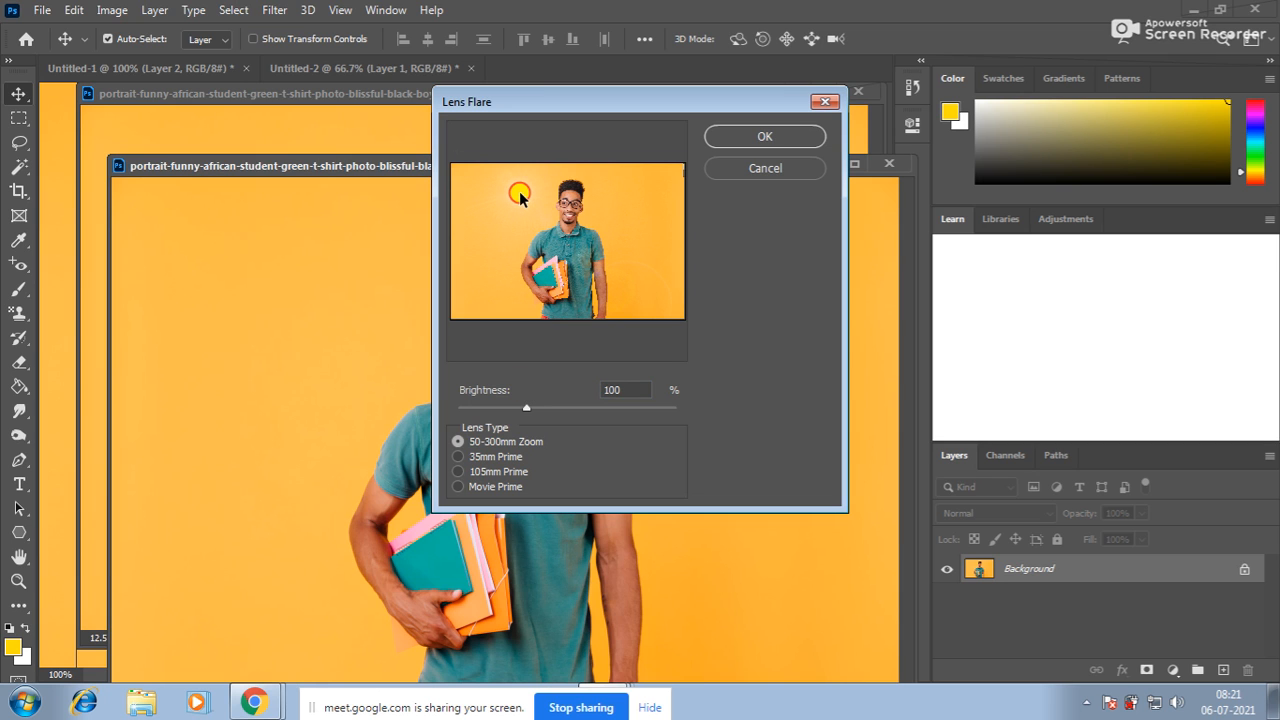
click(484, 466)
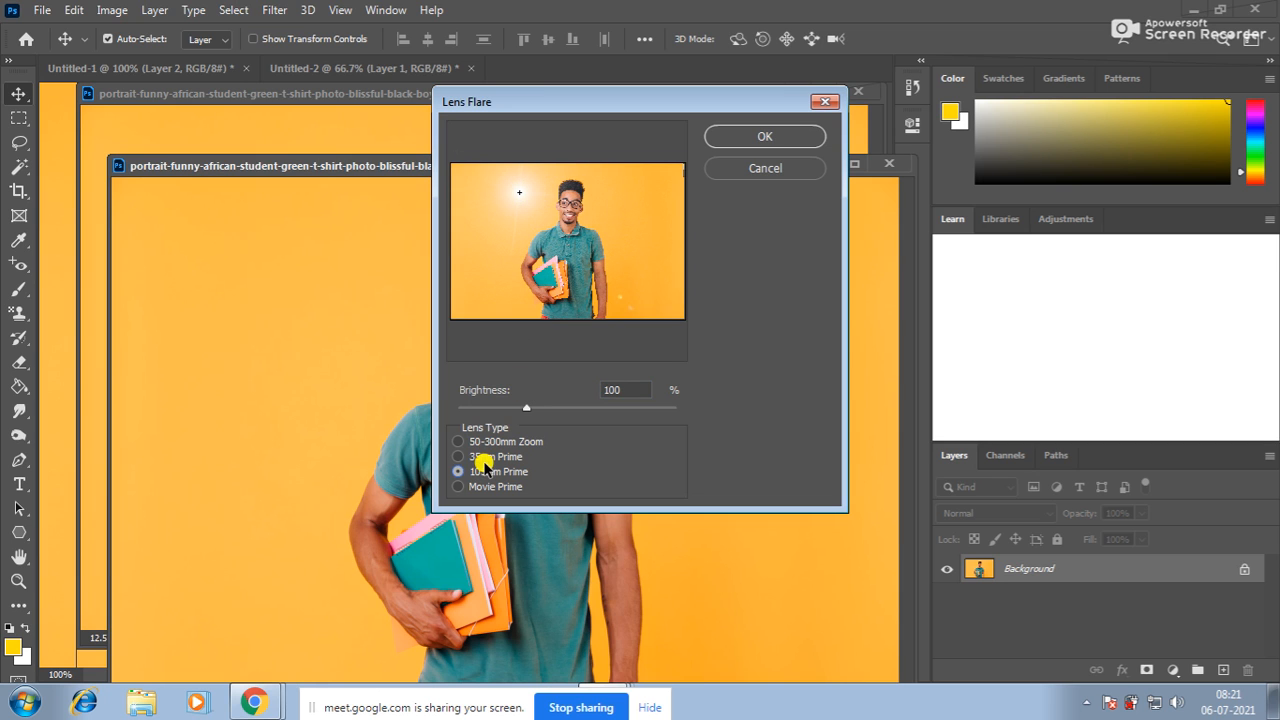
click(491, 487)
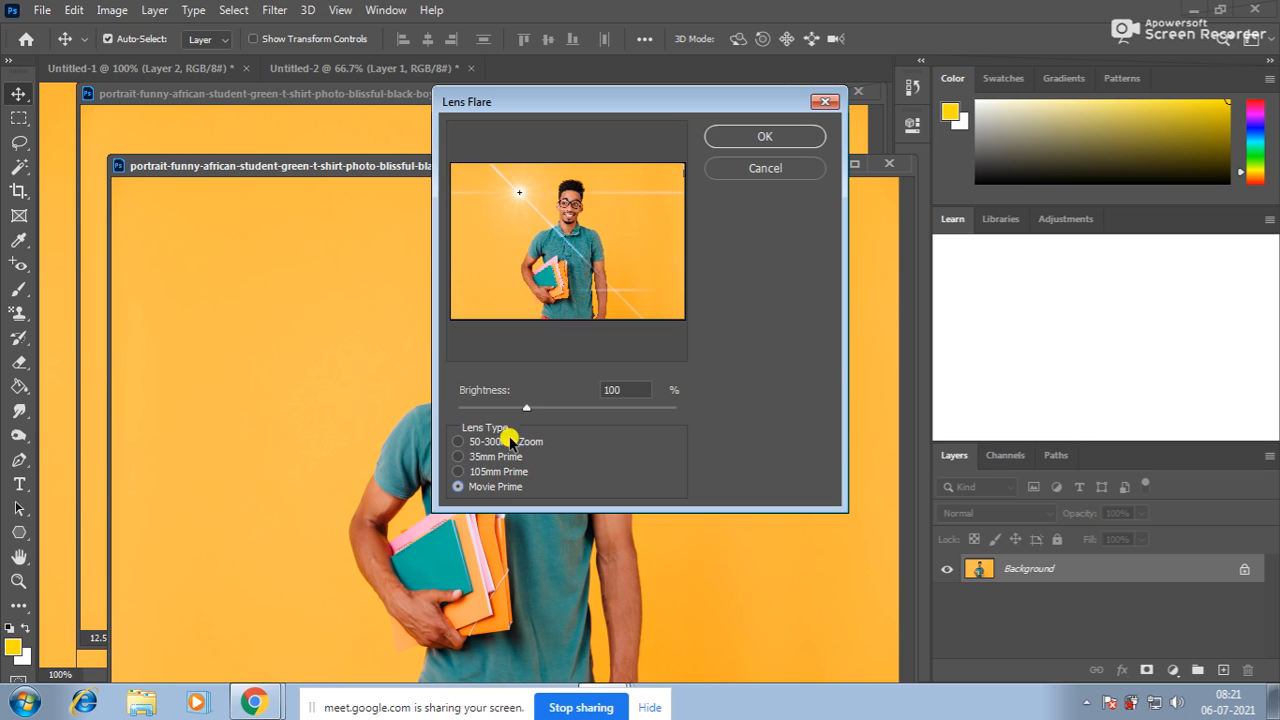
click(487, 456)
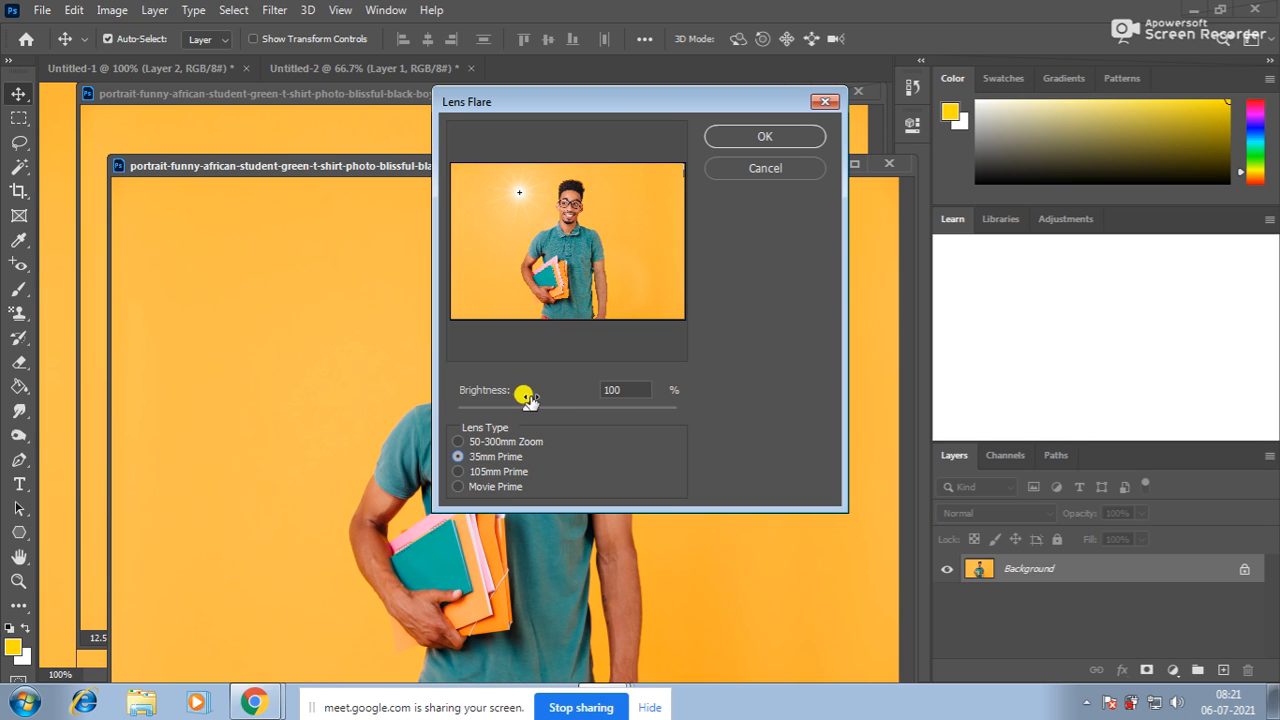
mouse_move(524, 410)
mouse_down()
mouse_move(583, 406)
mouse_move(540, 413)
mouse_up()
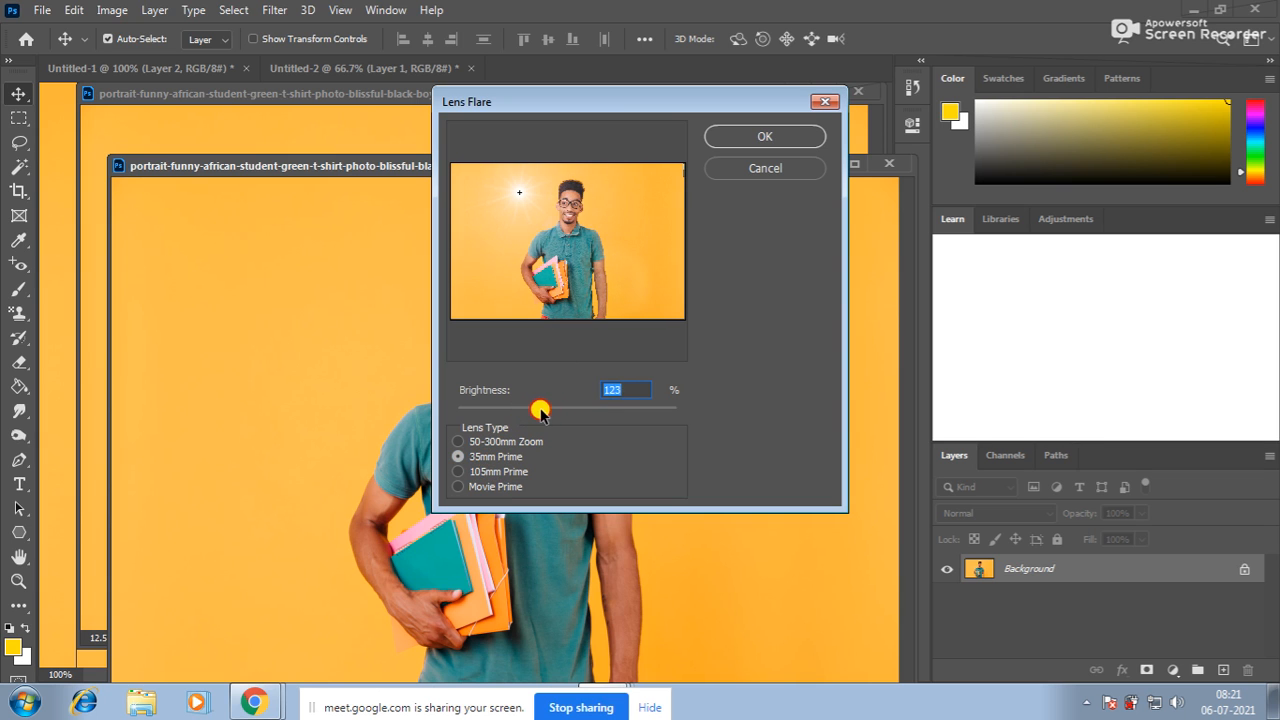
click(763, 134)
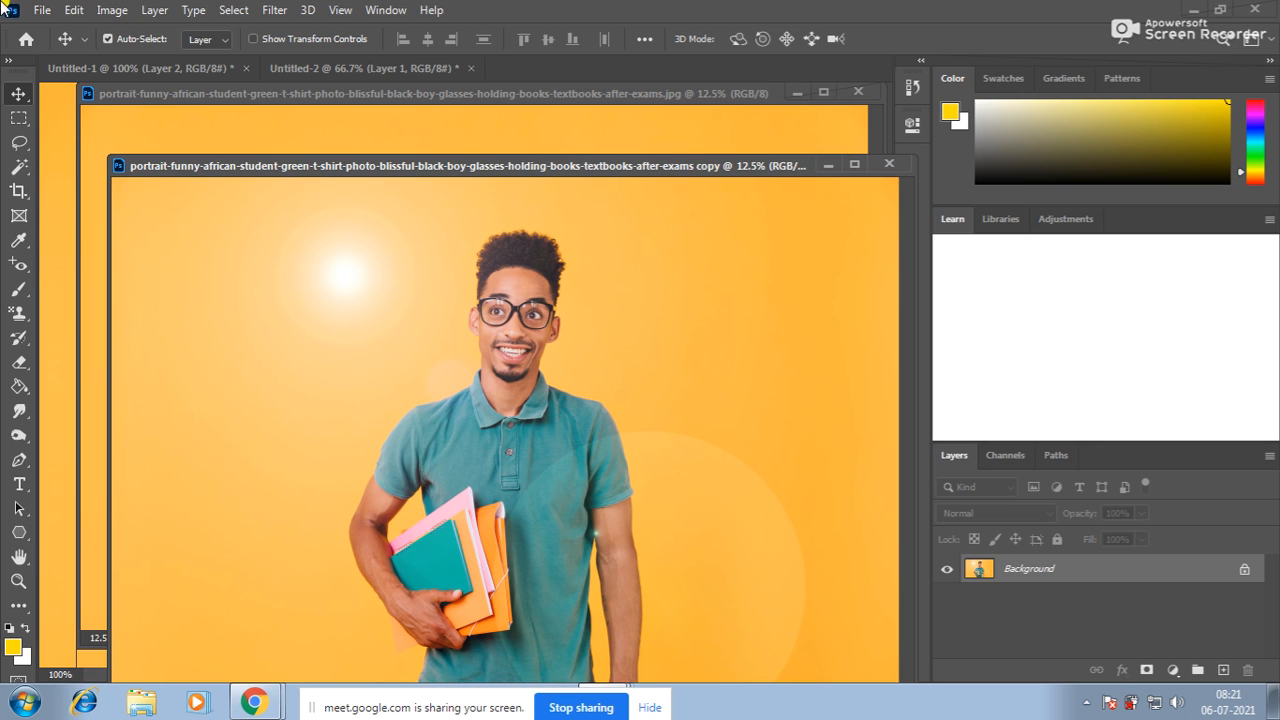
Apply the Wind stylize filter to the copied portrait with the Wind method coming from the right
click(274, 10)
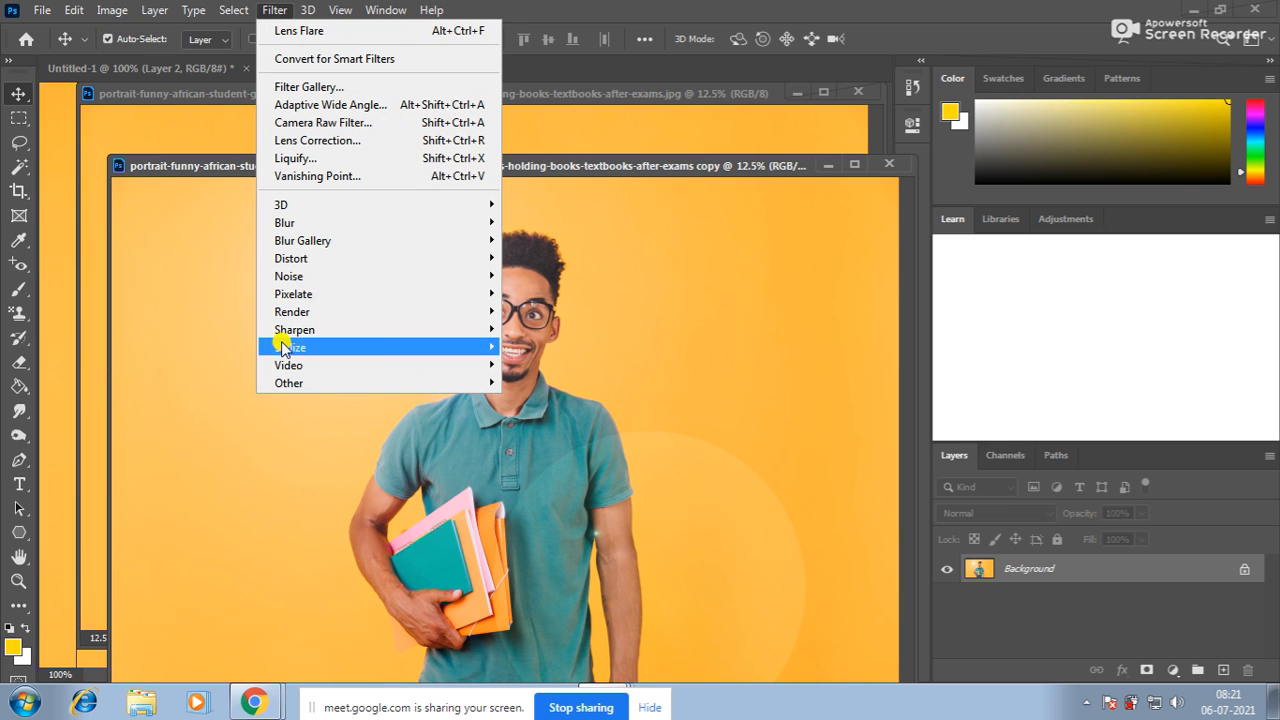
mouse_move(320, 347)
click(555, 489)
drag(606, 190, 632, 310)
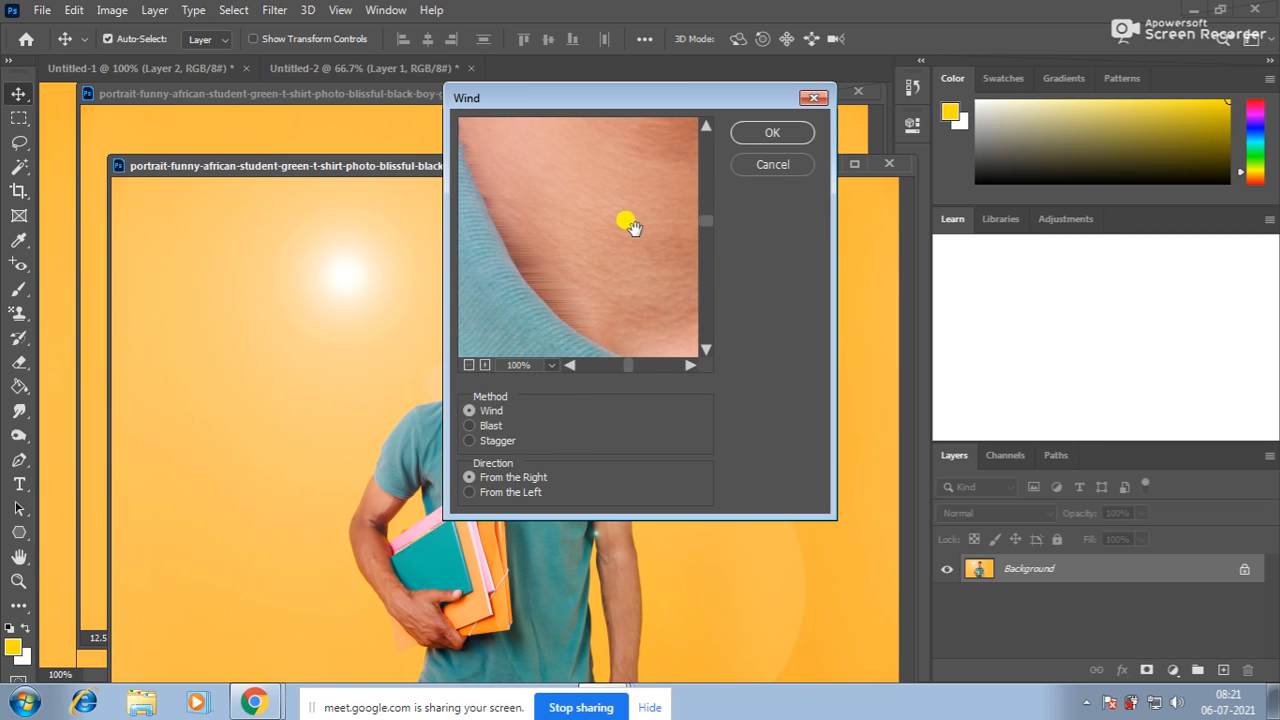
drag(563, 254, 644, 312)
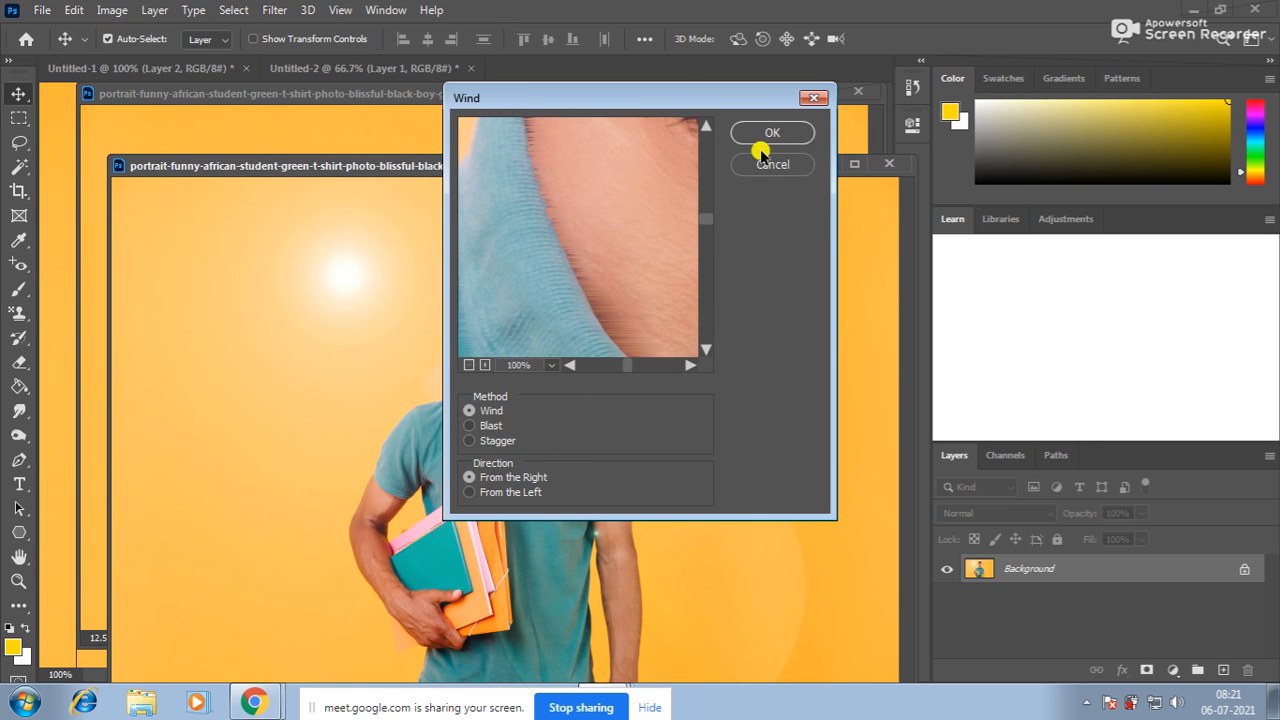
click(768, 135)
Close the copied portrait without saving and close the original student portrait
click(889, 164)
click(505, 419)
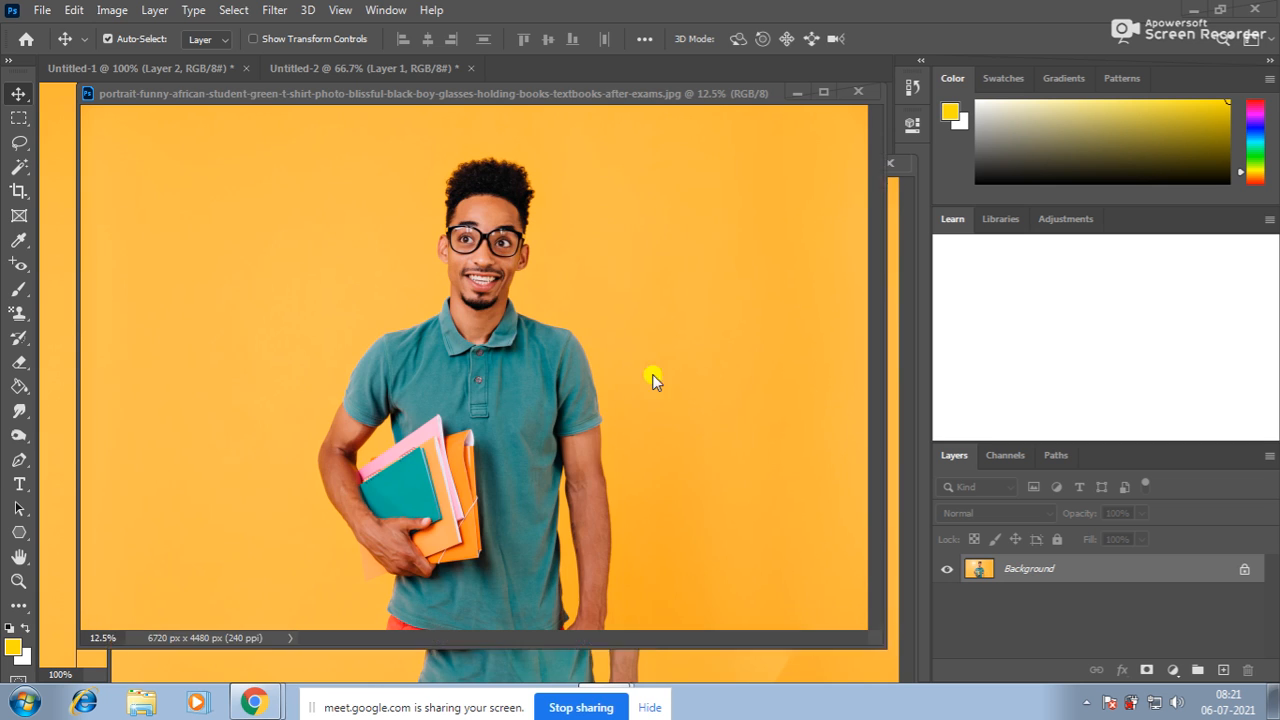
click(859, 91)
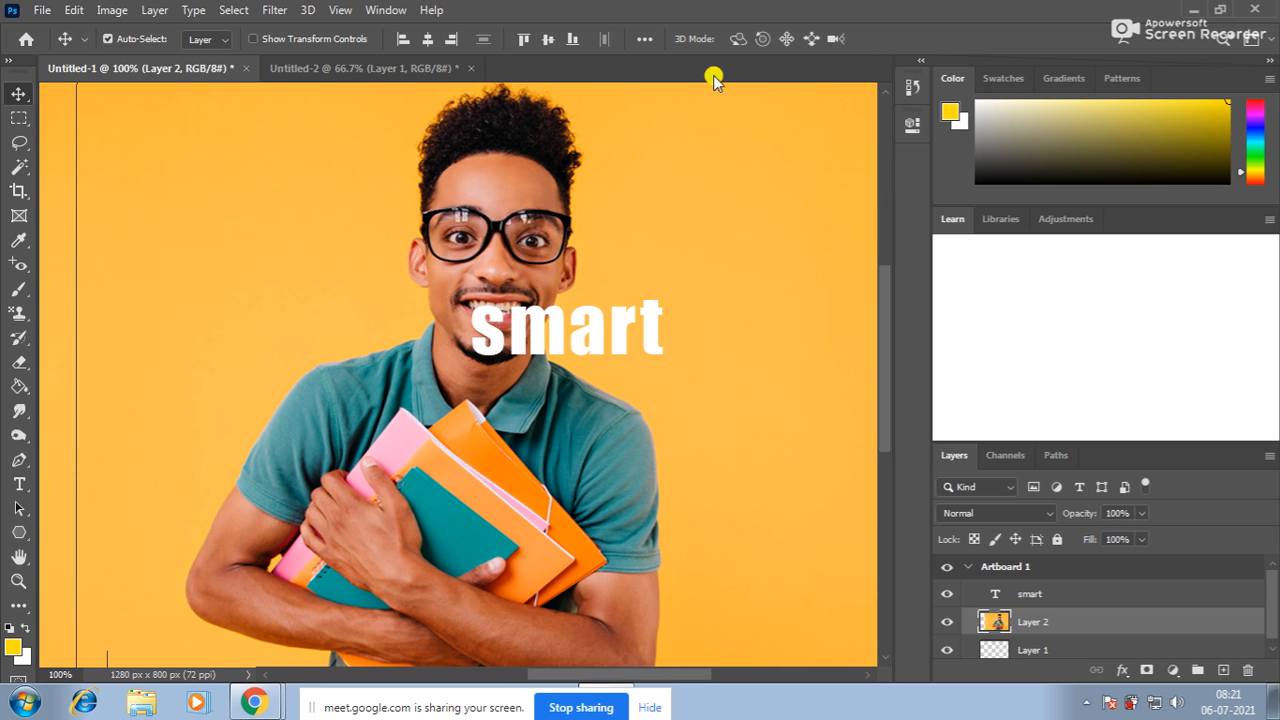
Keep the Untitled-2 document open and delete its blurred red, green and yellow layer
click(445, 70)
click(470, 68)
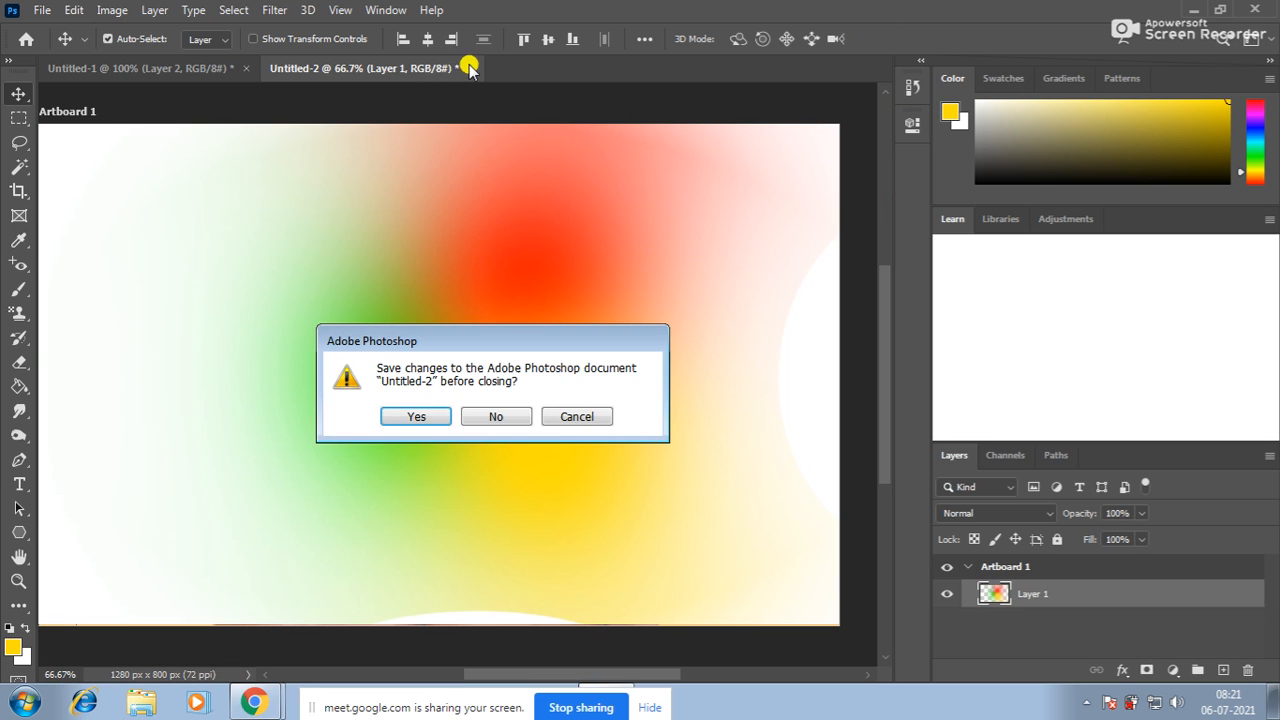
click(577, 416)
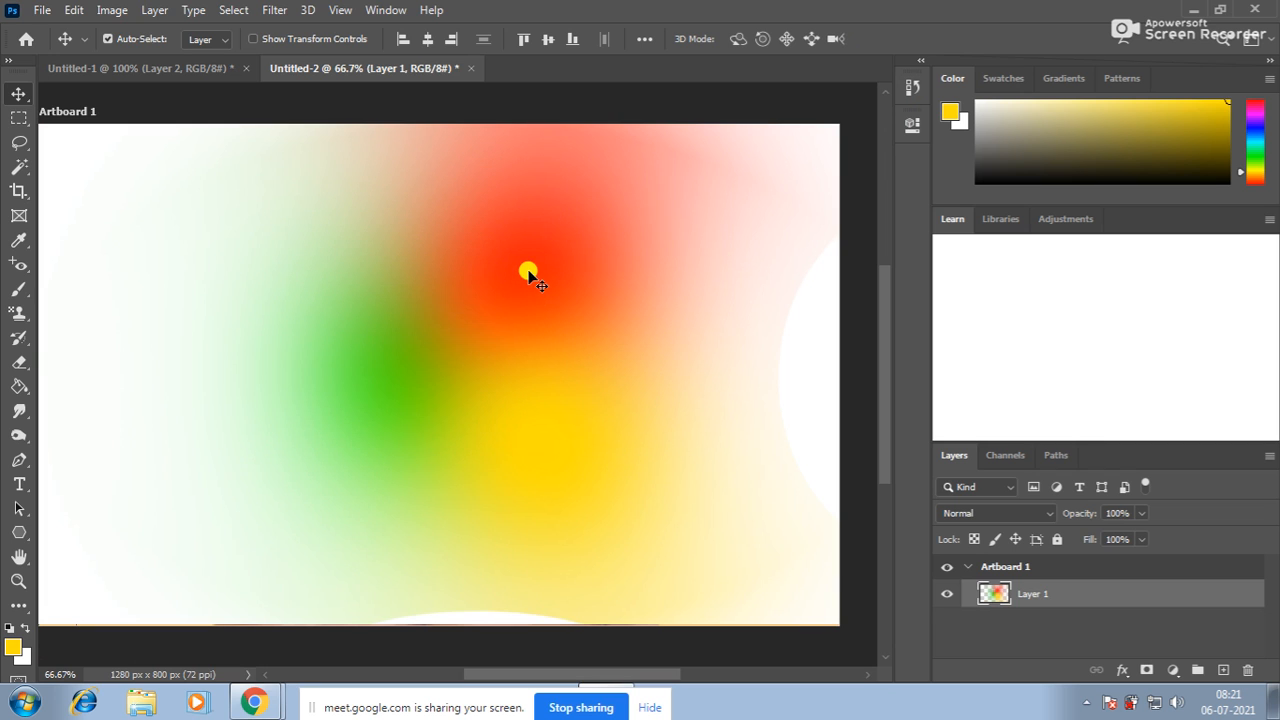
drag(529, 289, 534, 334)
key(Delete)
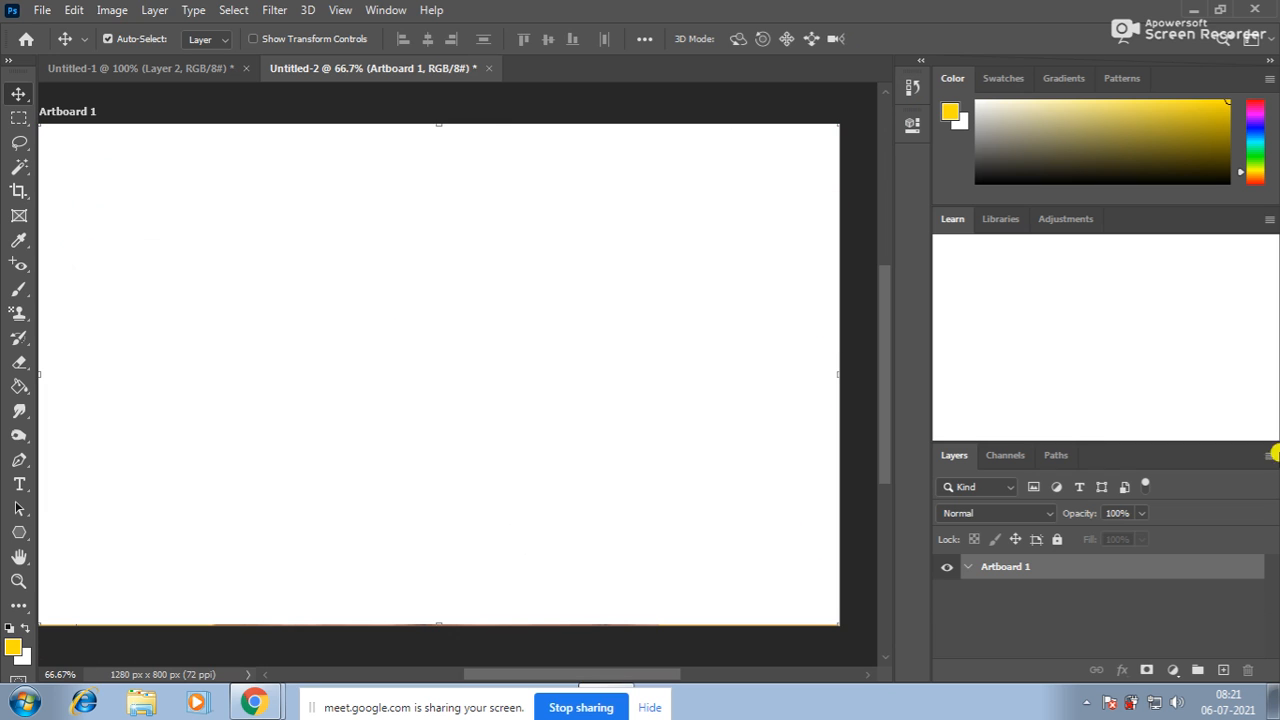
Float the Untitled-2 document in its own window and close Untitled-1 without saving its changes
drag(437, 64, 390, 97)
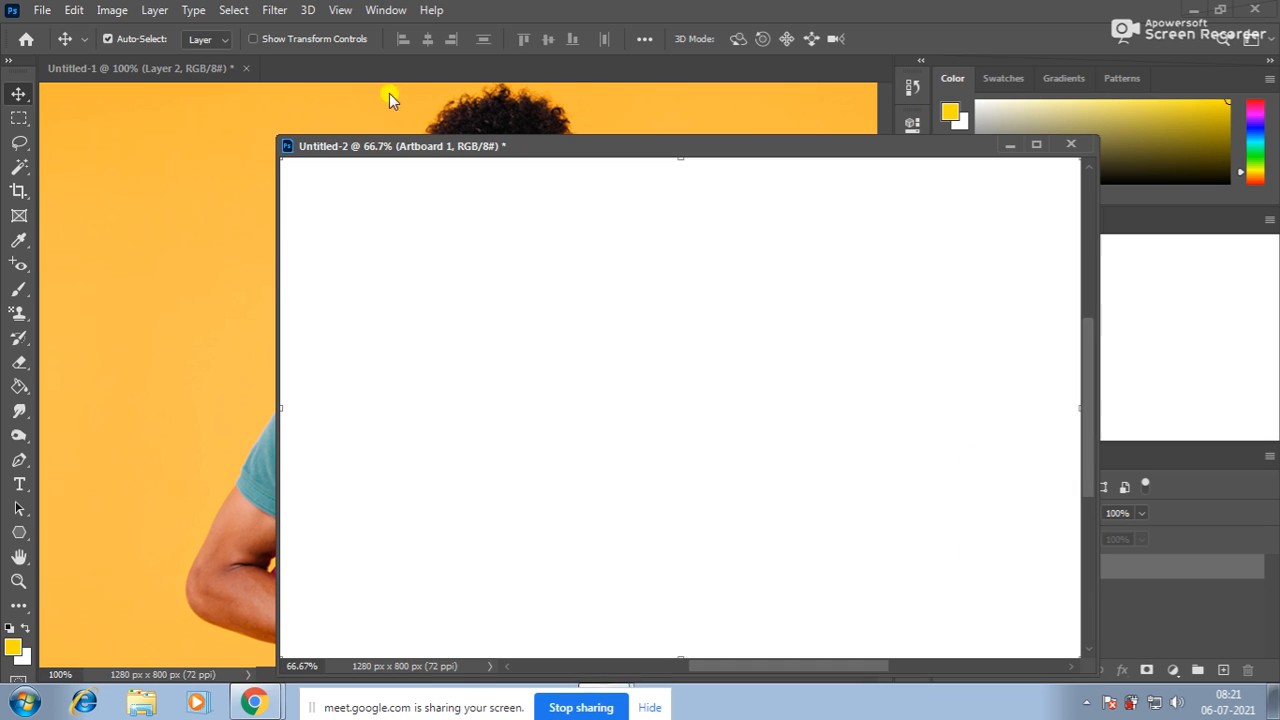
click(245, 68)
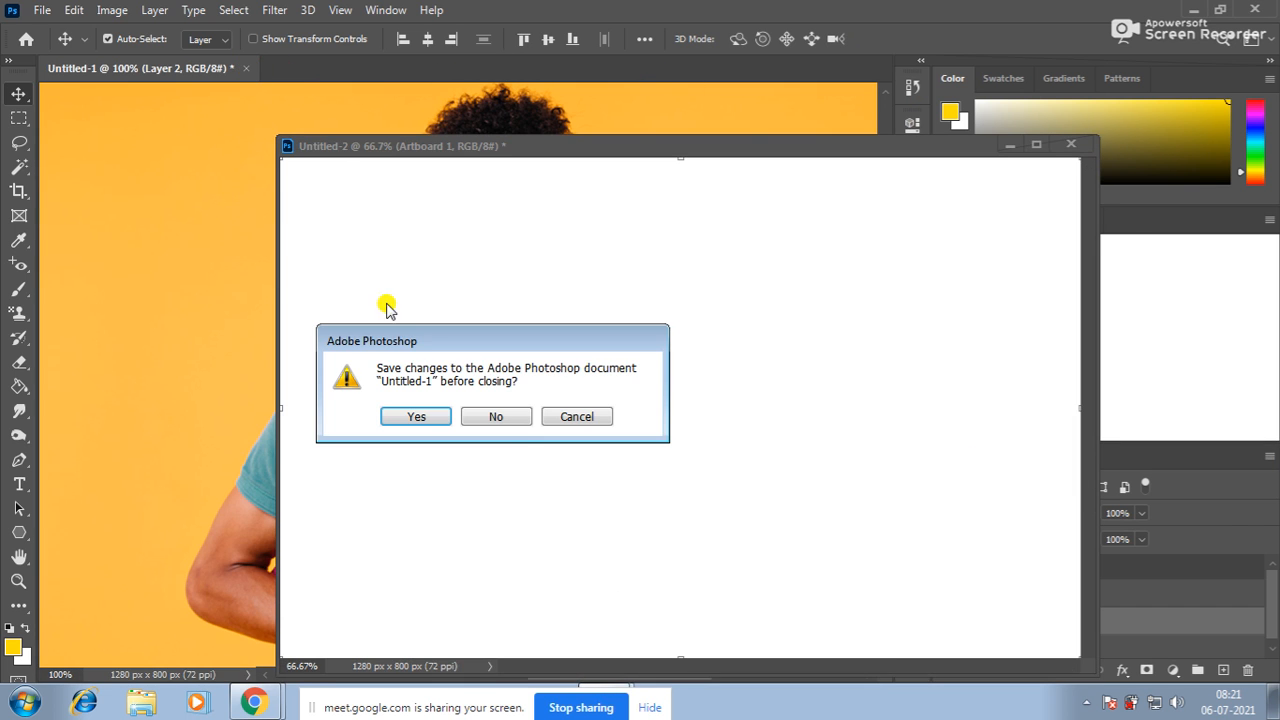
click(496, 416)
drag(833, 147, 586, 106)
Set the foreground colour to black and fill a new layer on the artboard with it
click(13, 646)
drag(420, 480, 396, 596)
click(795, 347)
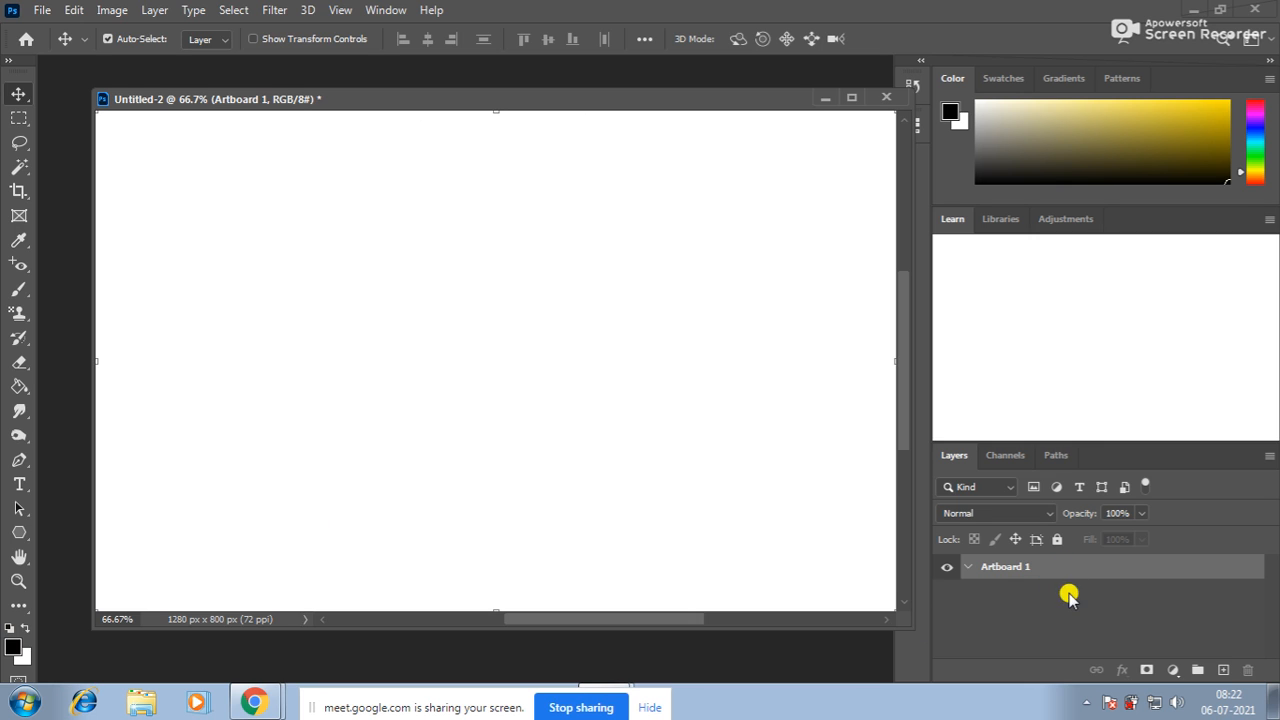
click(1222, 669)
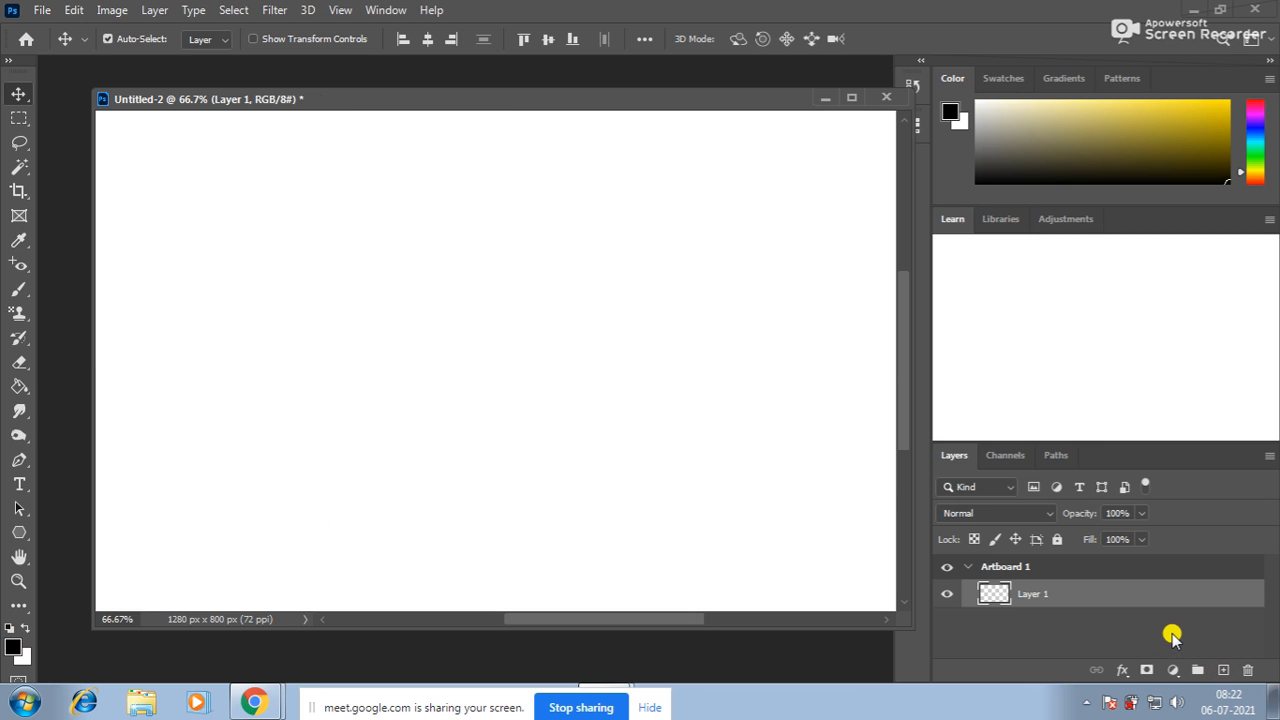
key(alt+BackSpace)
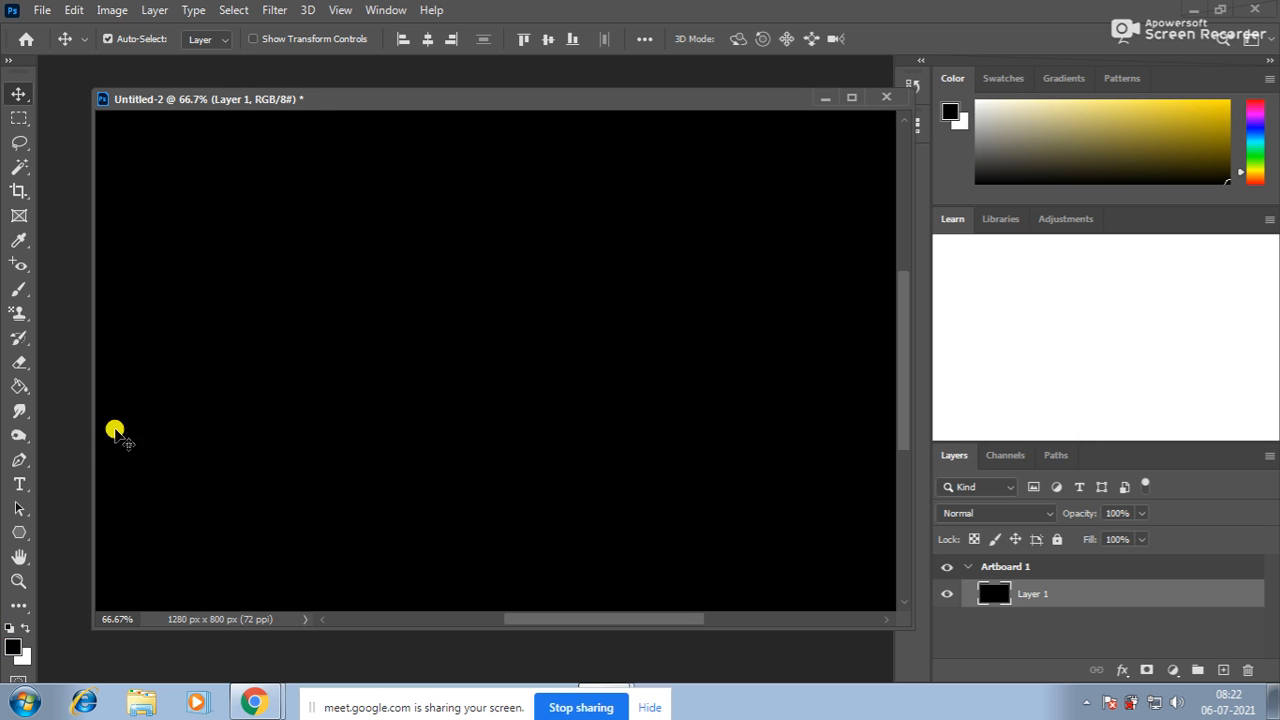
Add the text "fire" on the black background in Impact at 79.19 pt, coloured white (ffffff)
click(19, 484)
click(261, 364)
click(749, 39)
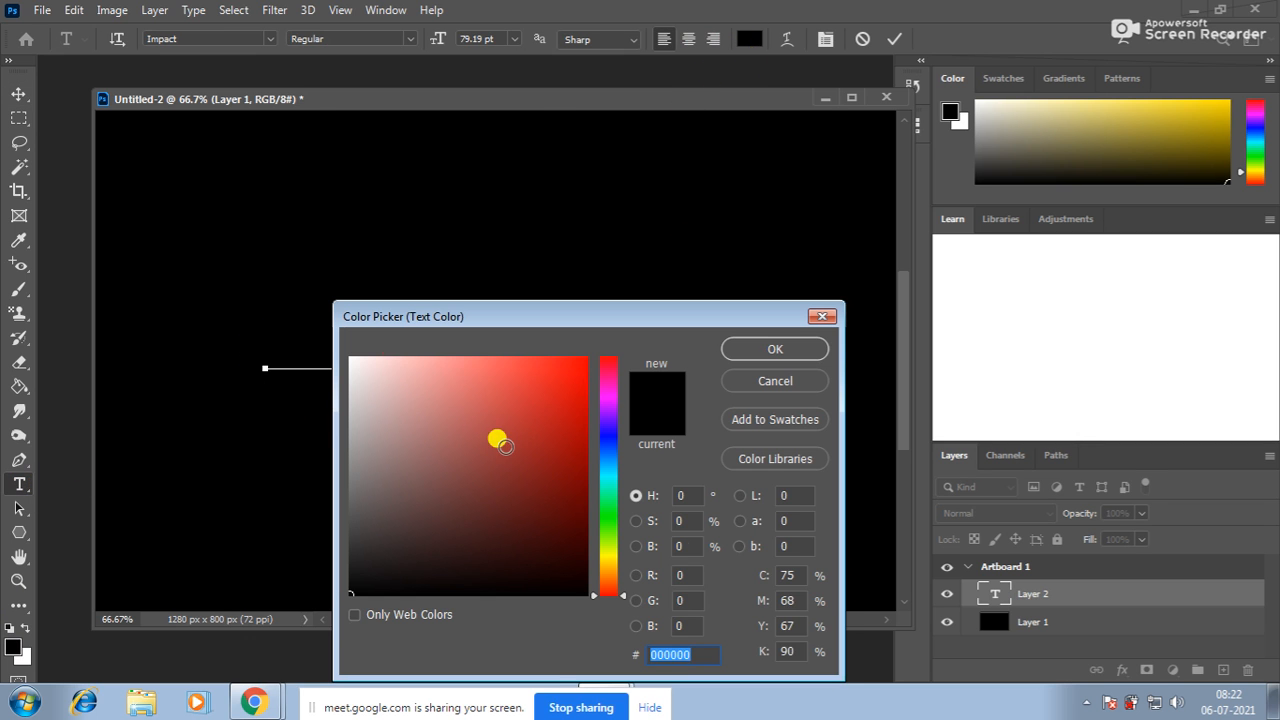
text(ffffff)
click(775, 346)
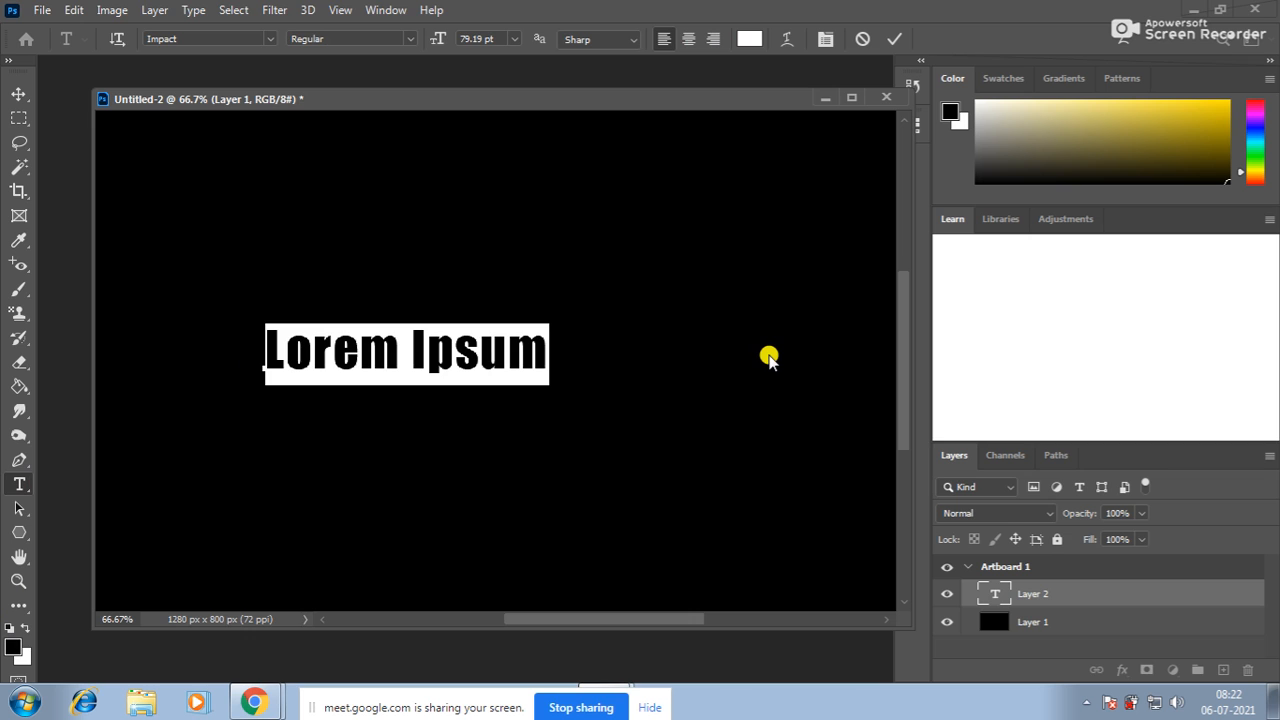
text(fire)
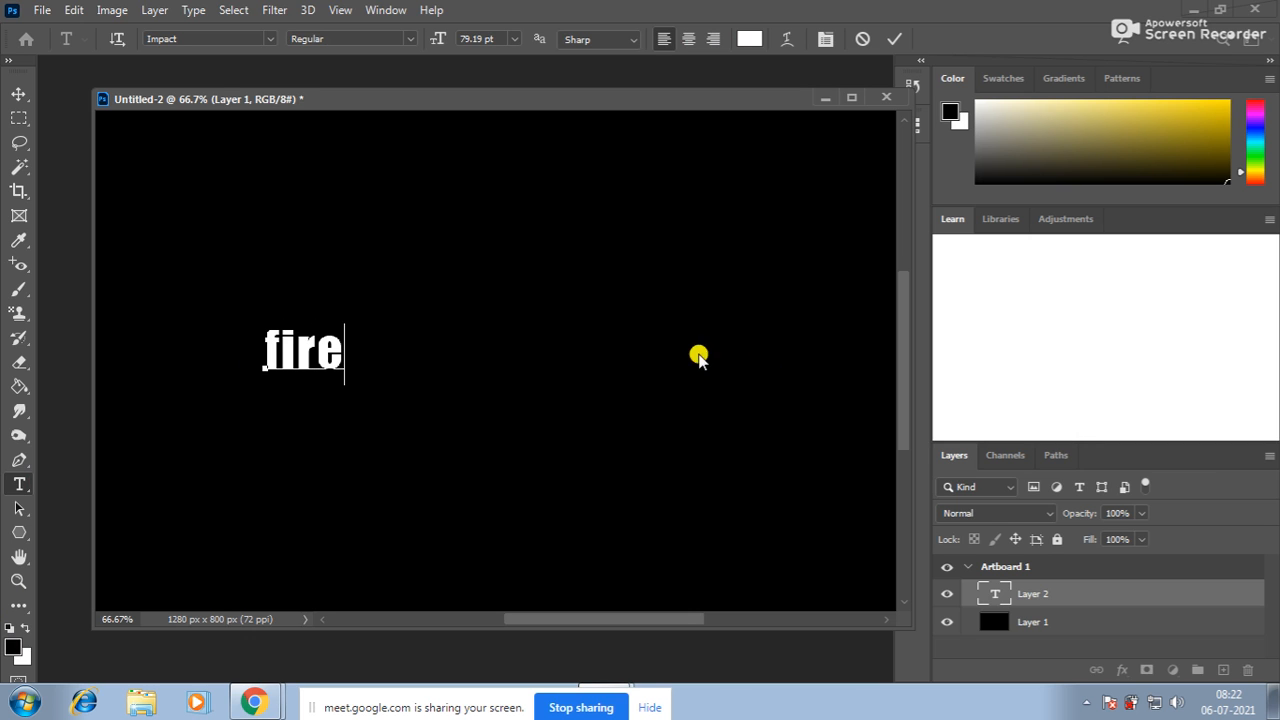
click(19, 93)
Move the "fire" text toward the middle of the artboard and scale it up to about 337 pt
drag(320, 346, 503, 374)
key(t)
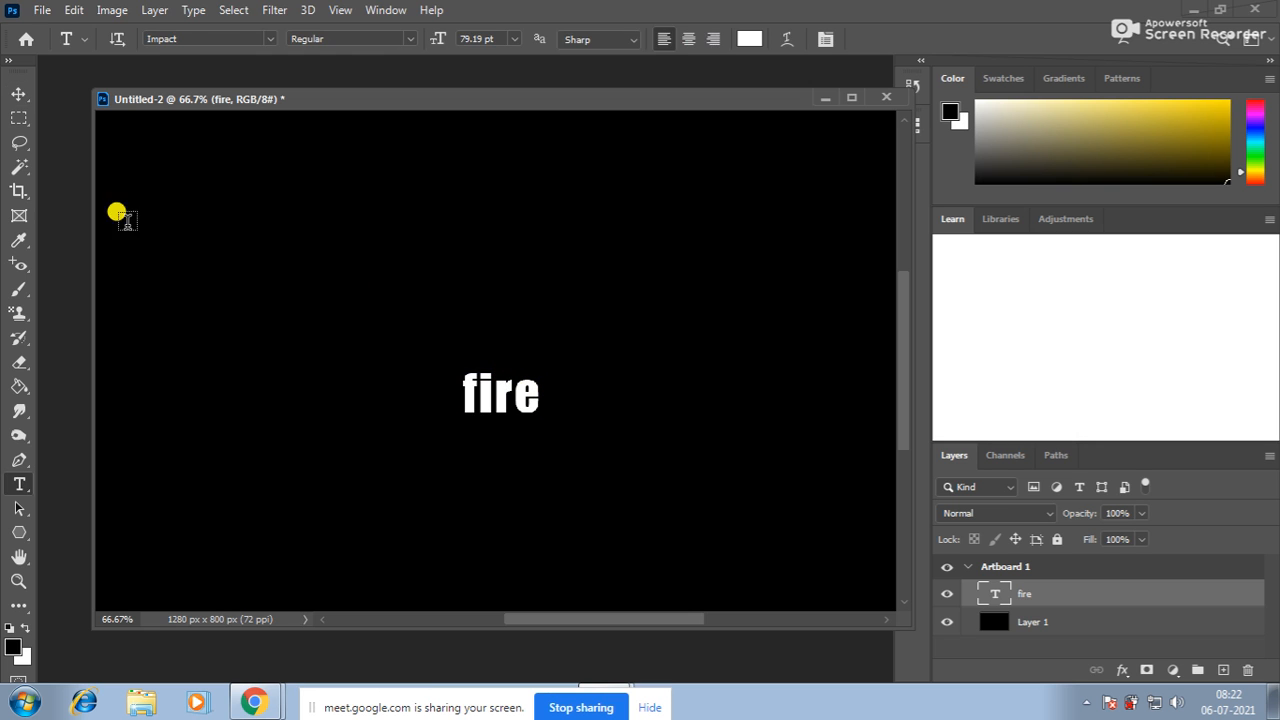
click(19, 93)
key(ctrl+t)
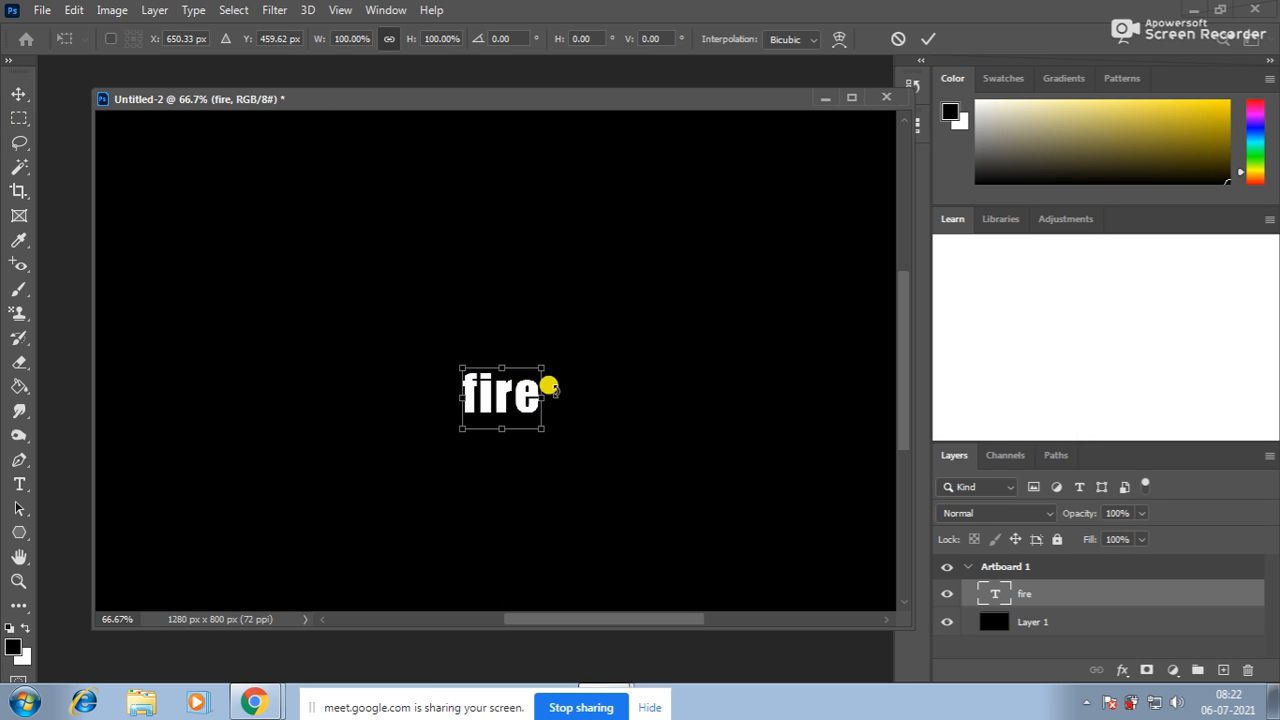
drag(543, 368, 685, 251)
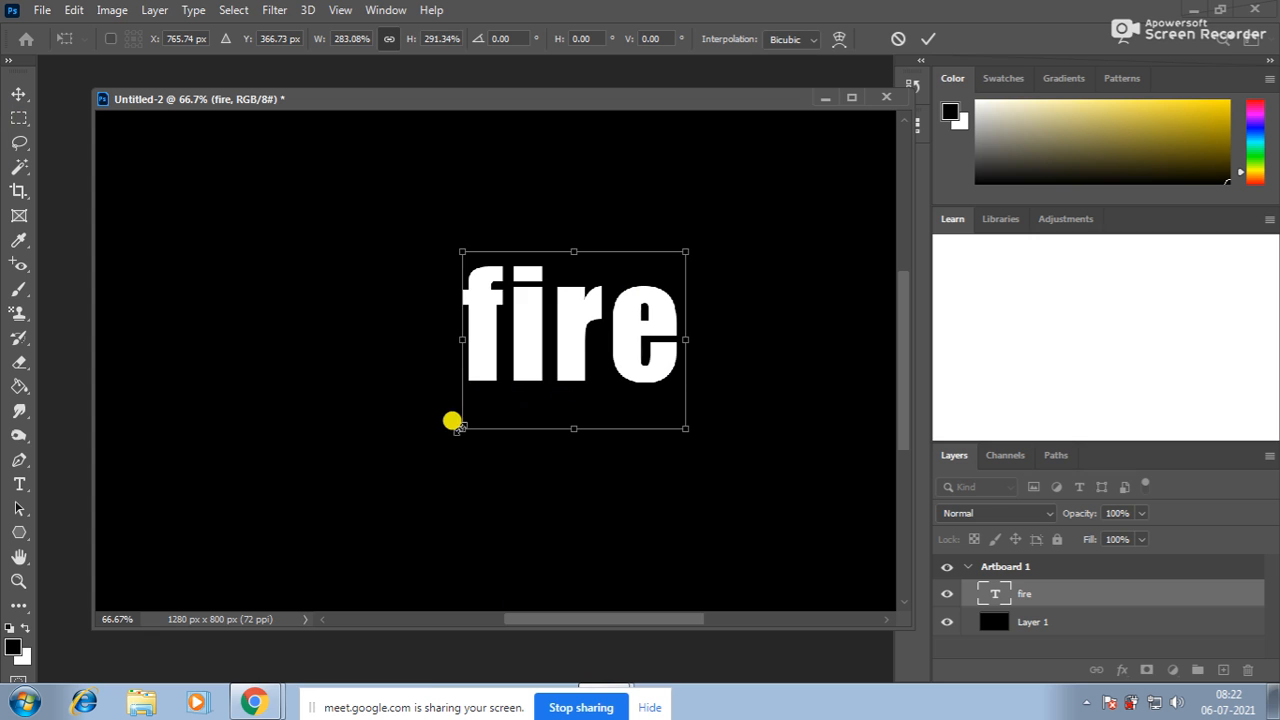
drag(443, 420, 357, 481)
drag(683, 249, 722, 224)
Change the "fire" text to Arial in the Black style and shift it slightly to the left
click(19, 484)
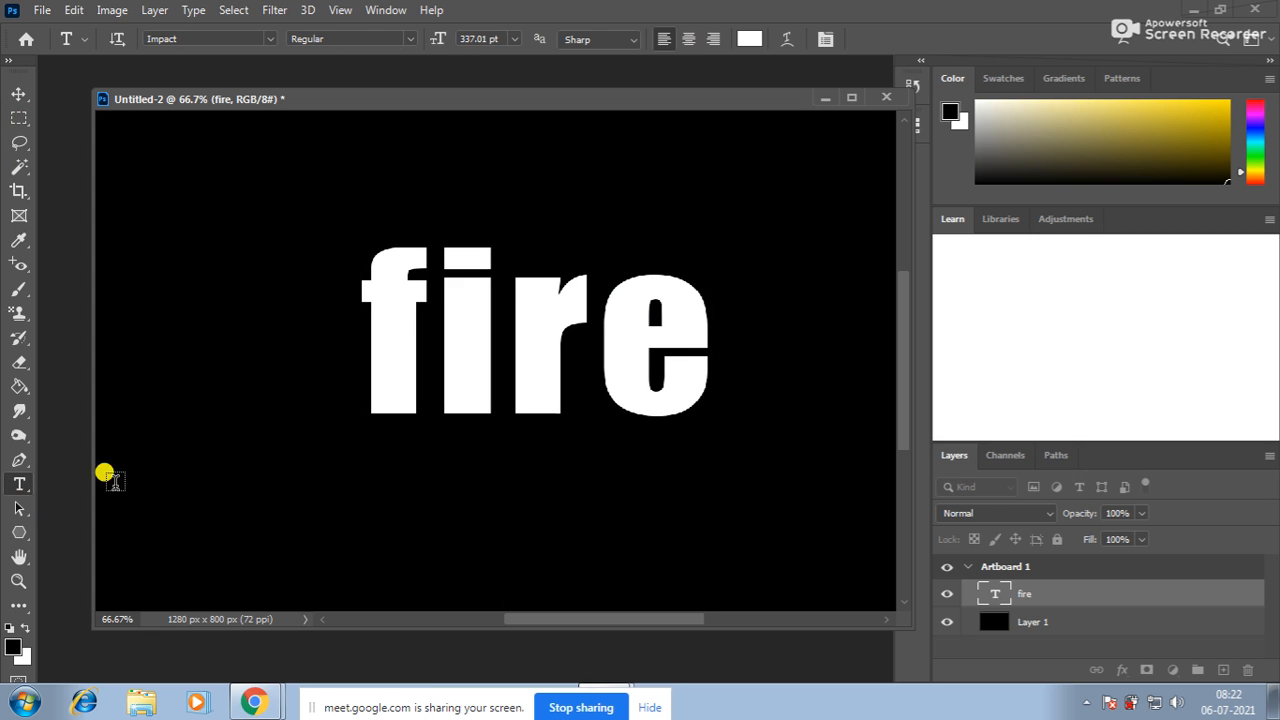
drag(371, 286, 791, 297)
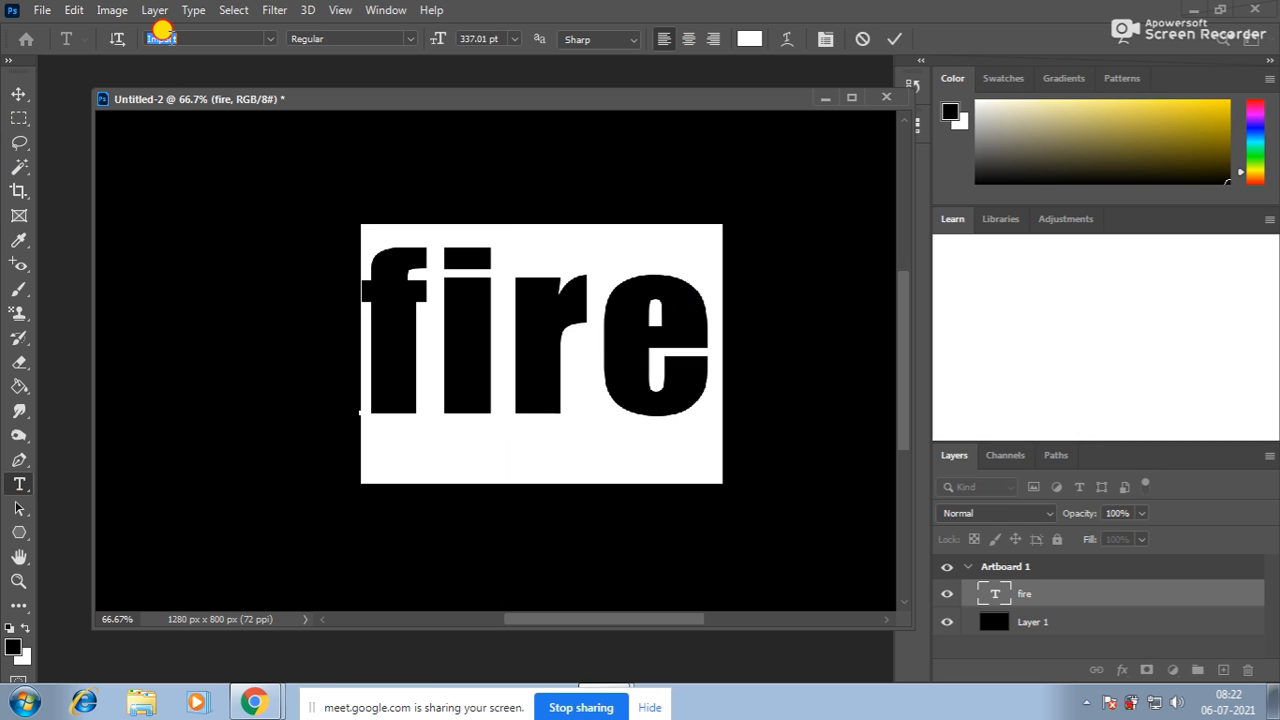
text(ar)
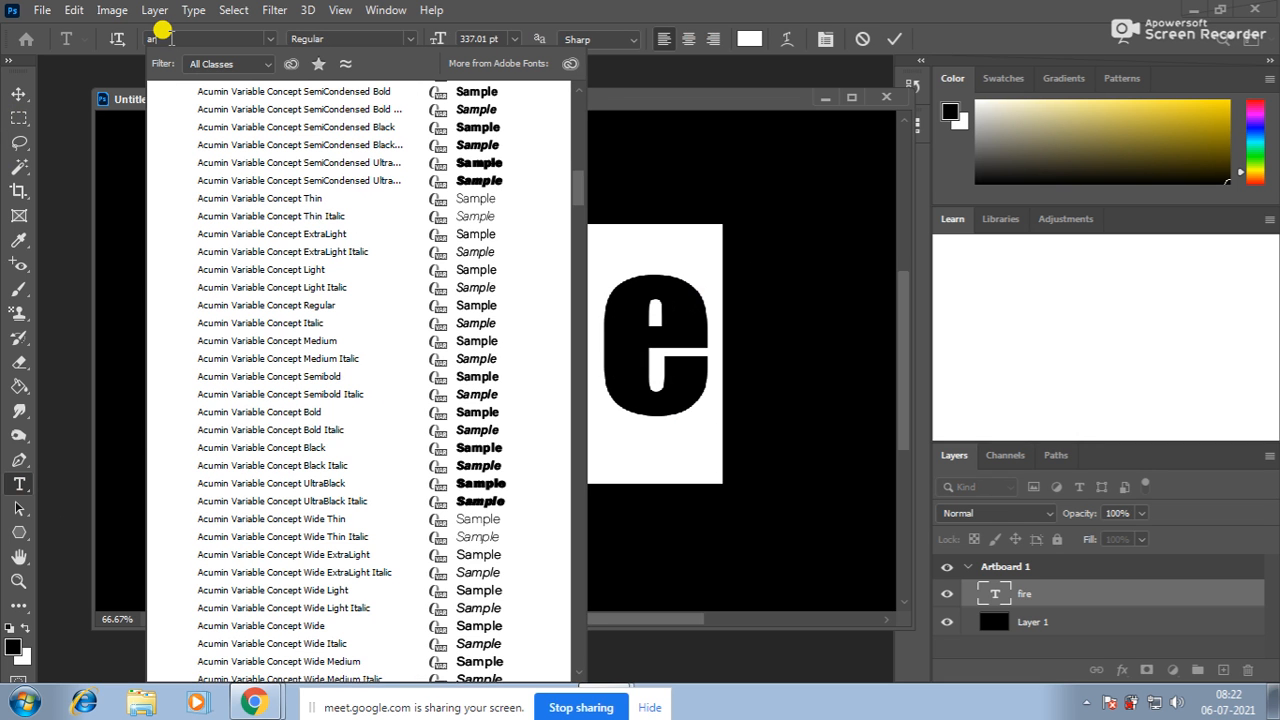
key(Return)
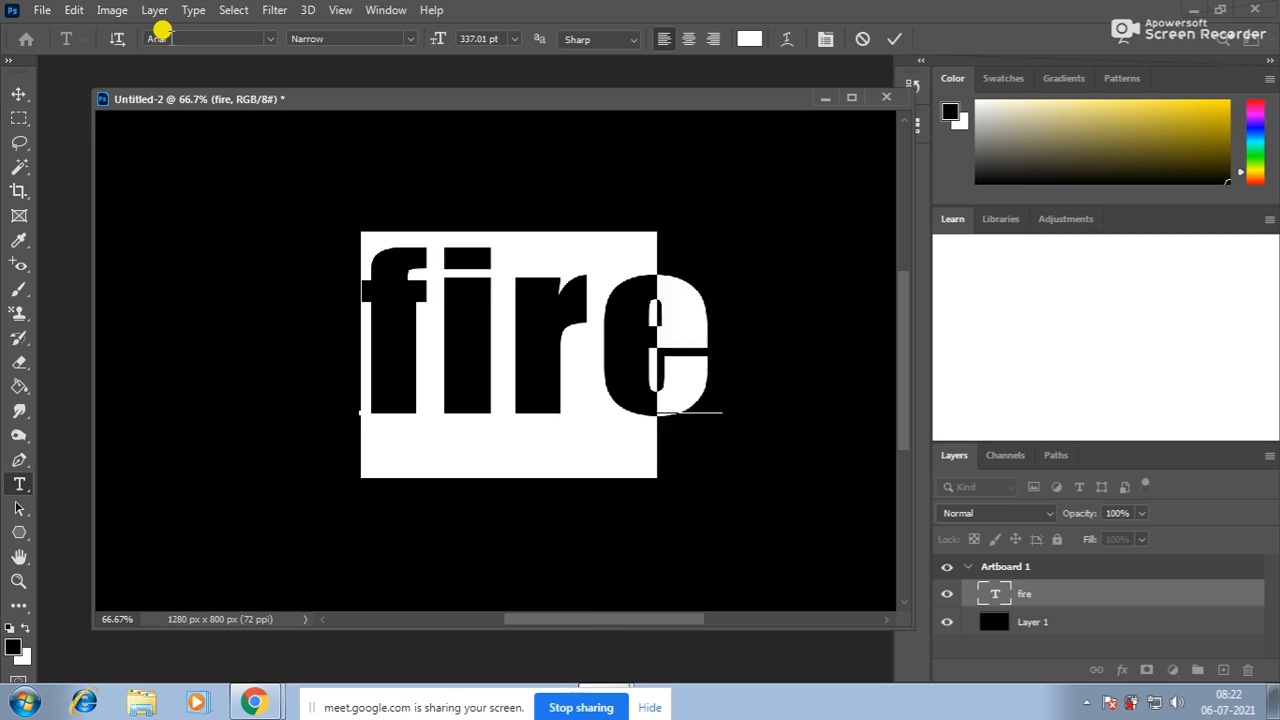
click(409, 40)
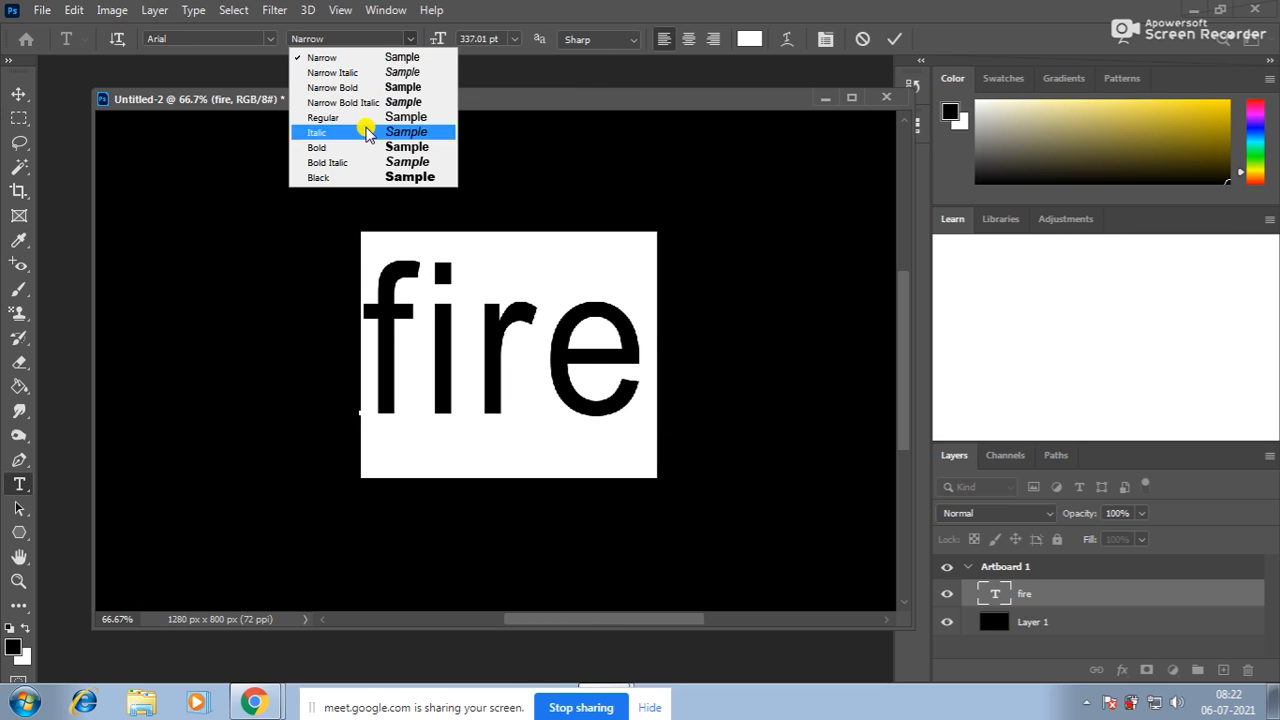
click(343, 180)
click(20, 92)
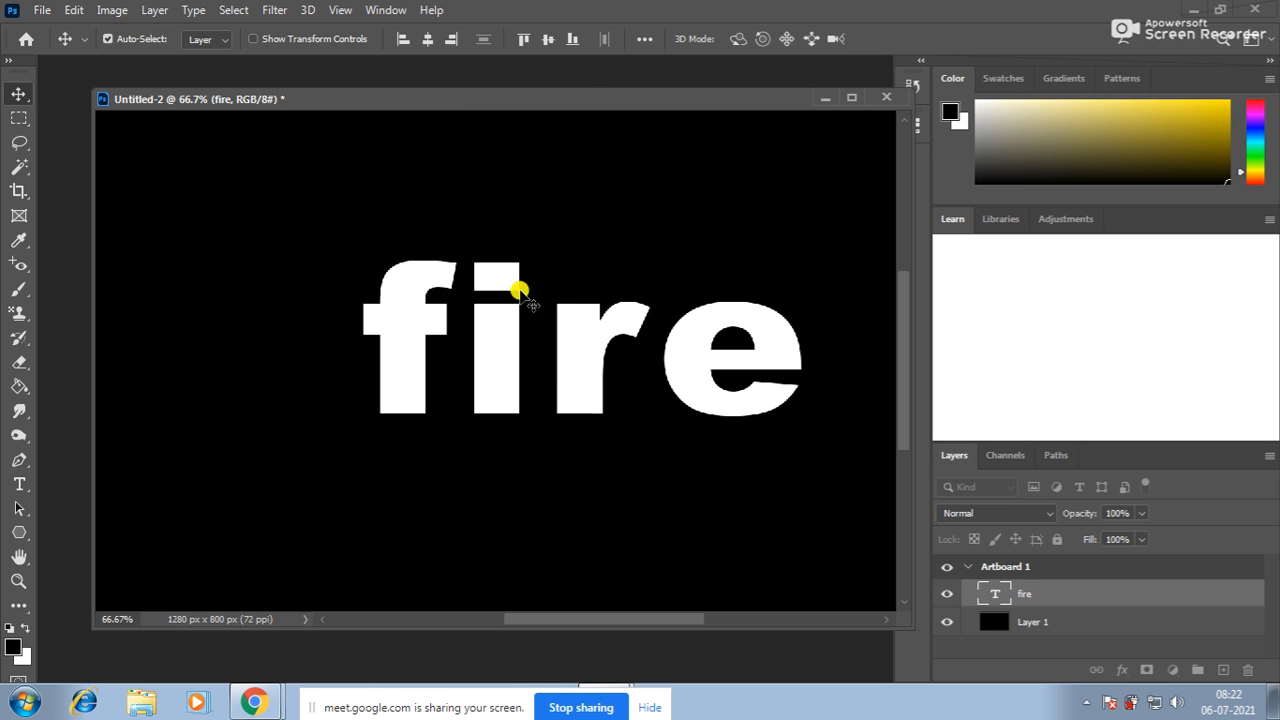
drag(594, 318, 580, 318)
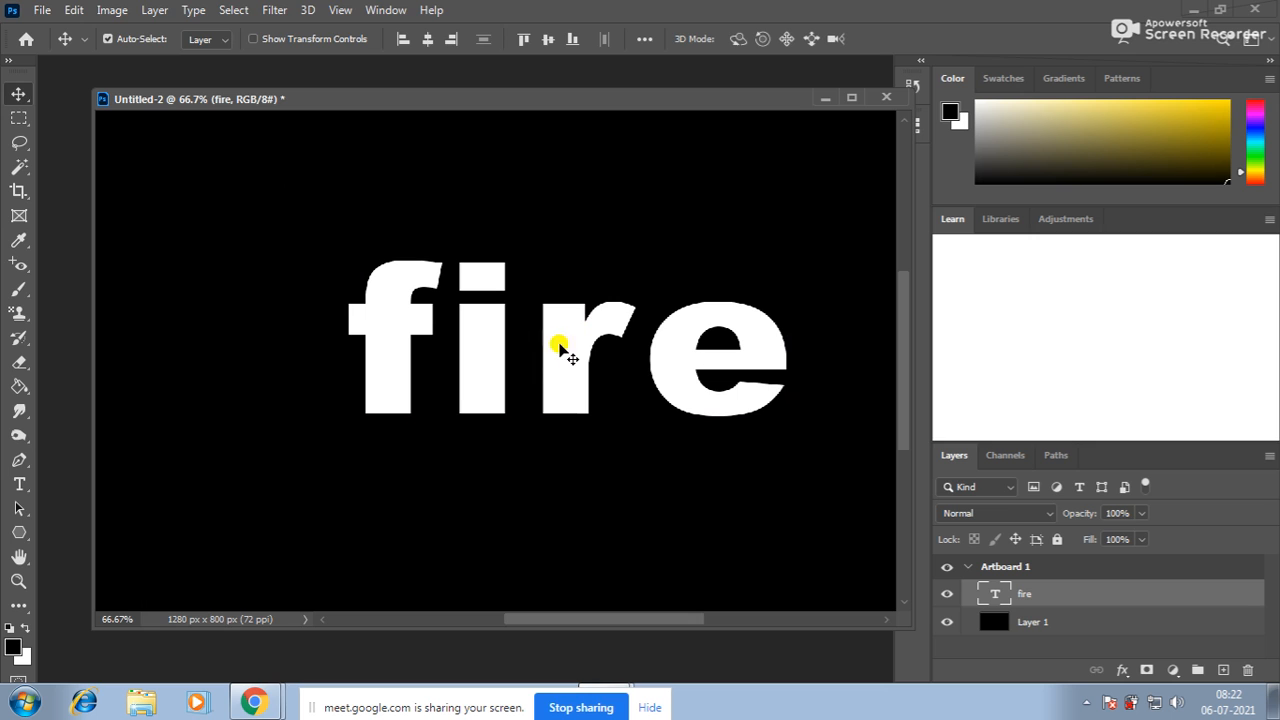
Select all the letters of the "fire" text for editing
click(19, 484)
click(486, 337)
key(ctrl+a)
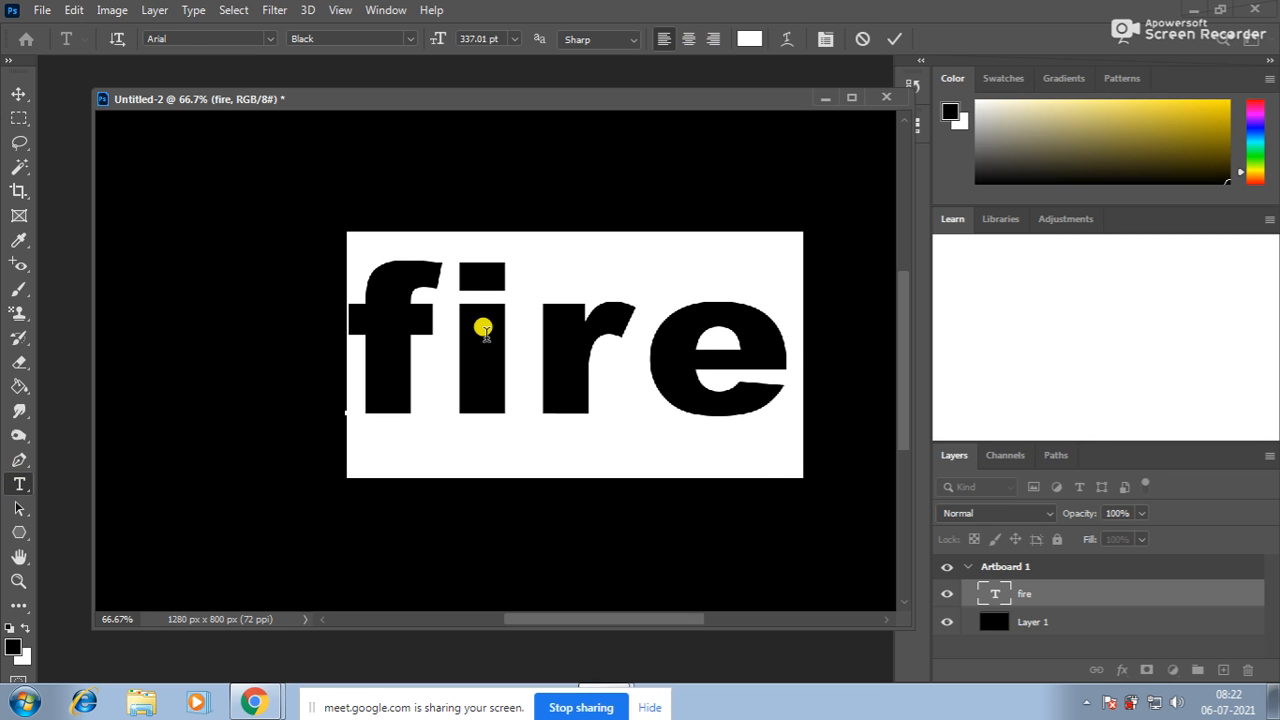
Tighten the spacing between the letters of the "fire" text and move the text slightly lower on the artboard
key(alt+Left)
key(alt+Left)
key(alt+Left)
key(alt+Left)
key(alt+Right)
key(alt+Right)
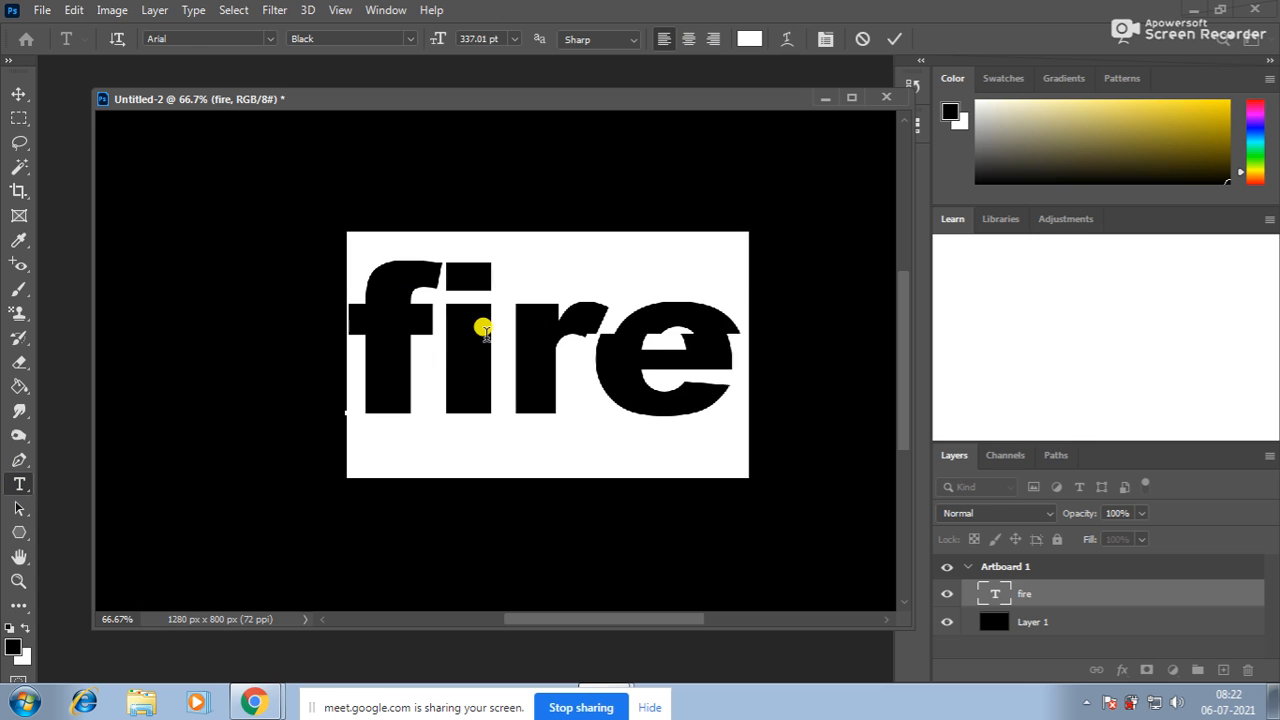
click(19, 93)
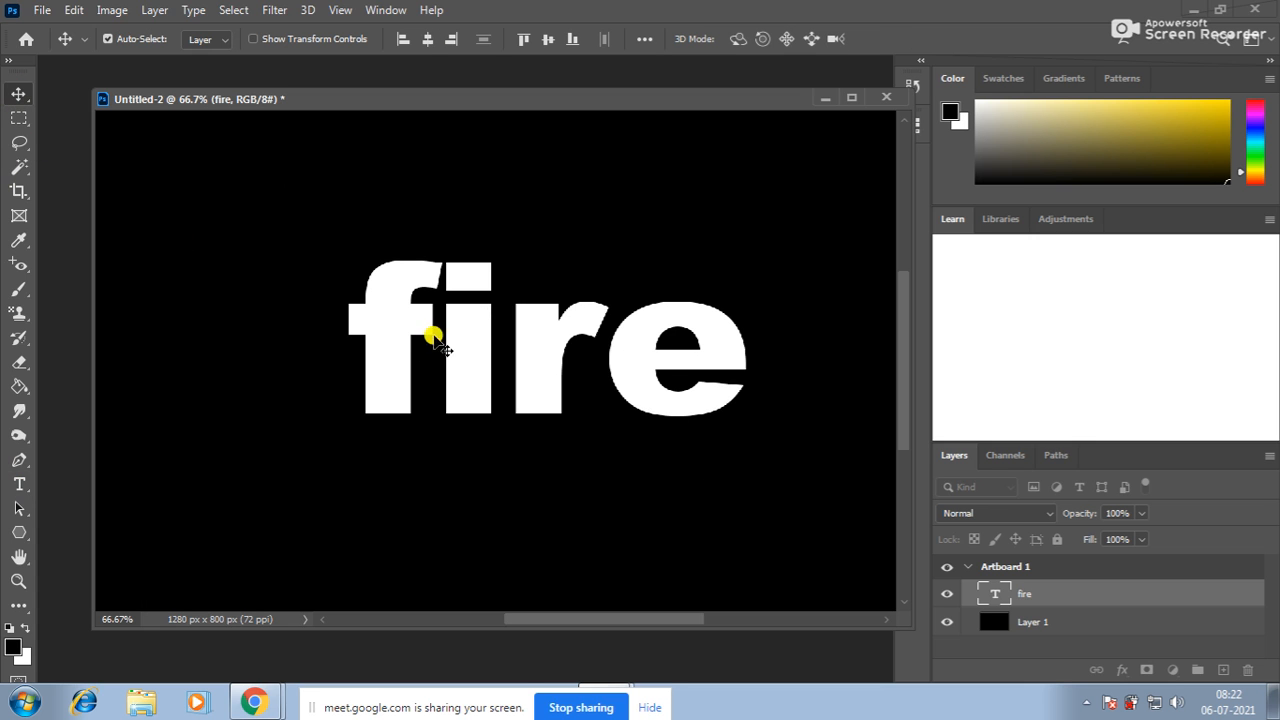
drag(463, 343, 467, 361)
Rasterize the fire text layer and apply the Stylize Wind filter with the Wind method, directed from the right
click(274, 10)
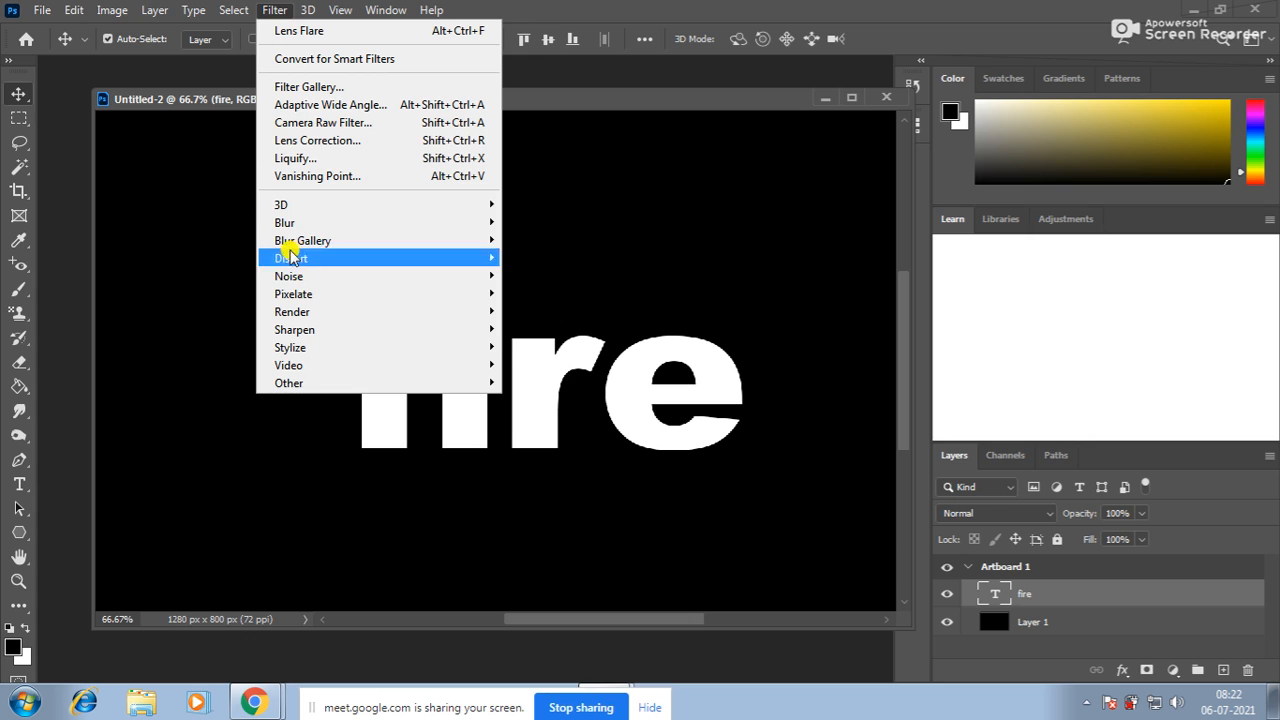
mouse_move(291, 262)
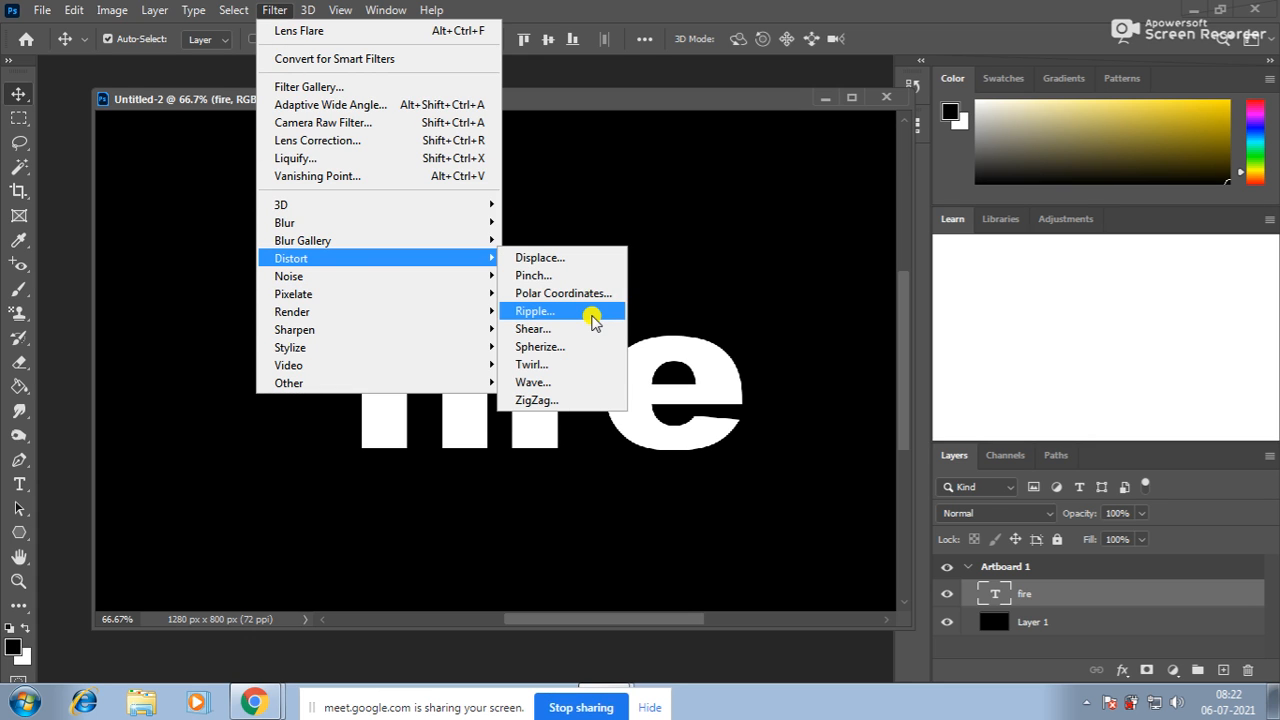
mouse_move(373, 313)
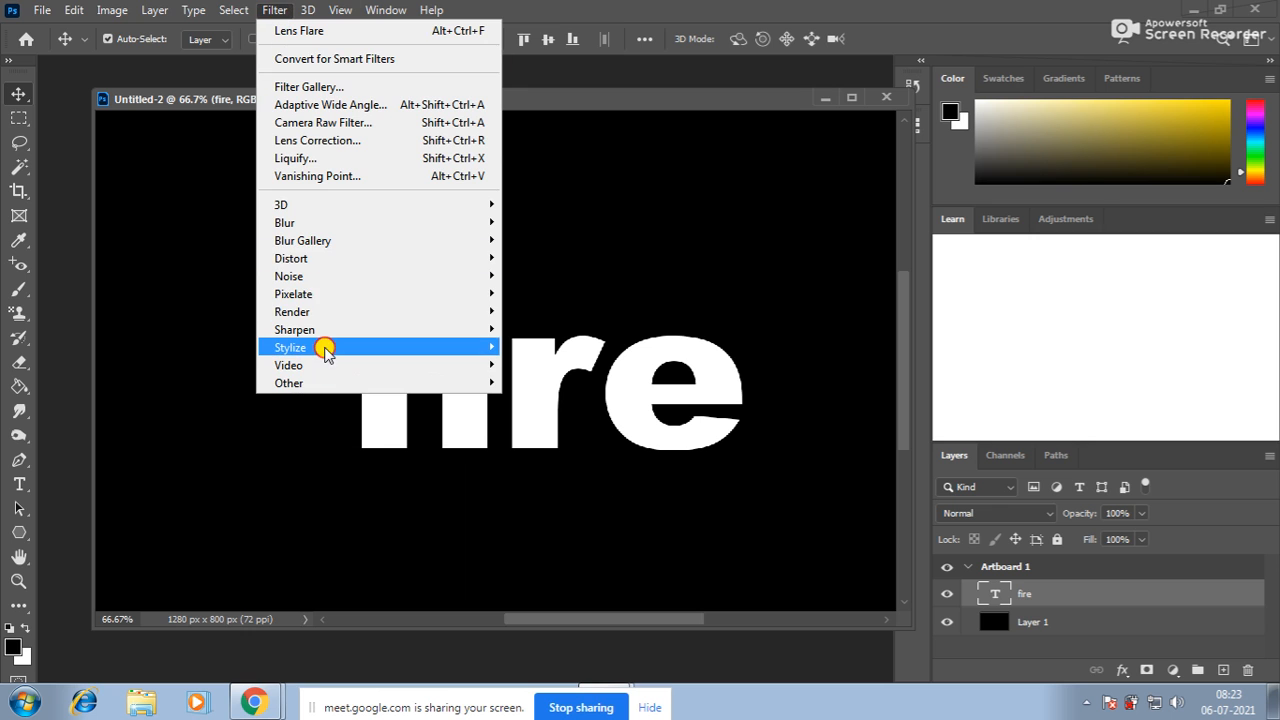
mouse_move(395, 352)
click(542, 490)
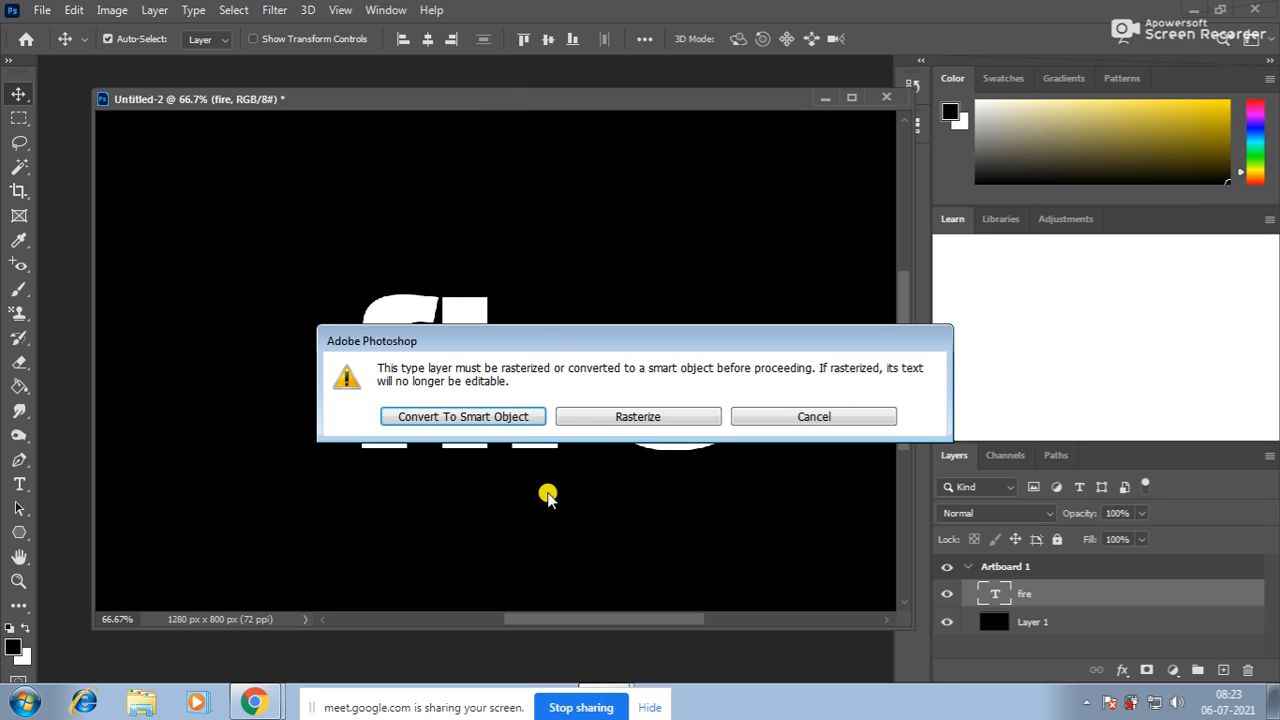
drag(543, 341, 541, 141)
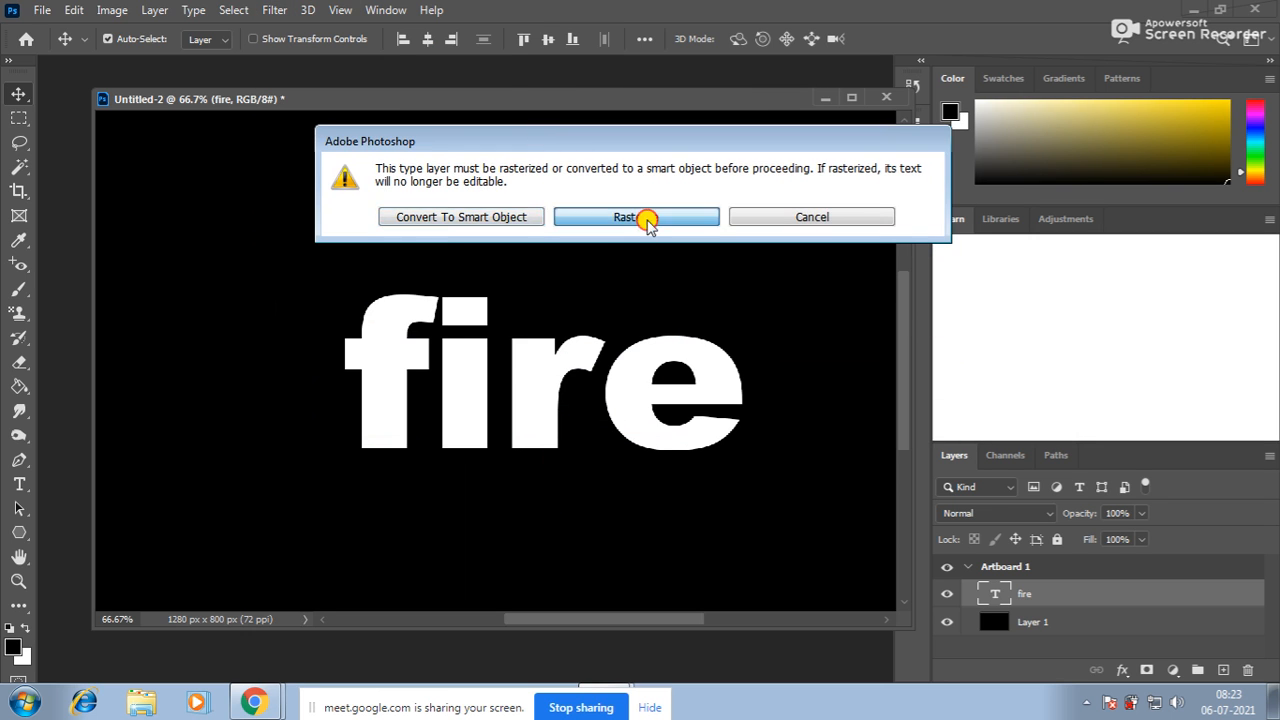
click(636, 217)
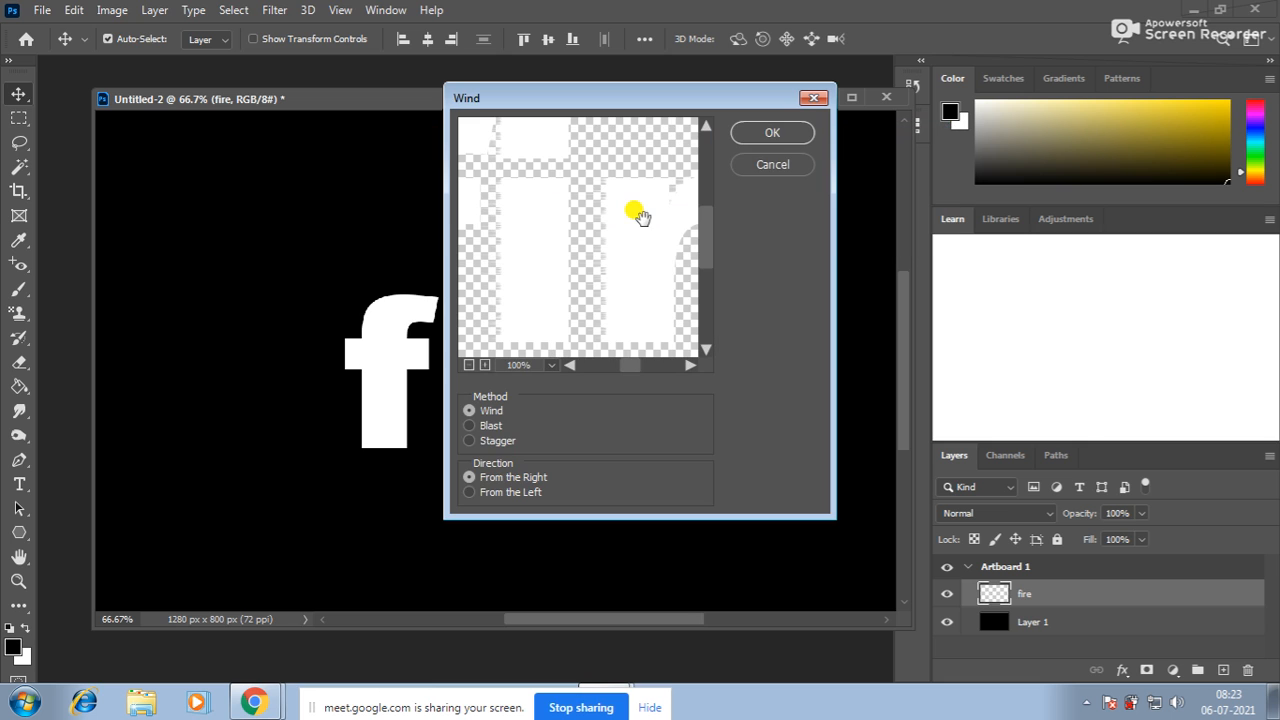
click(772, 134)
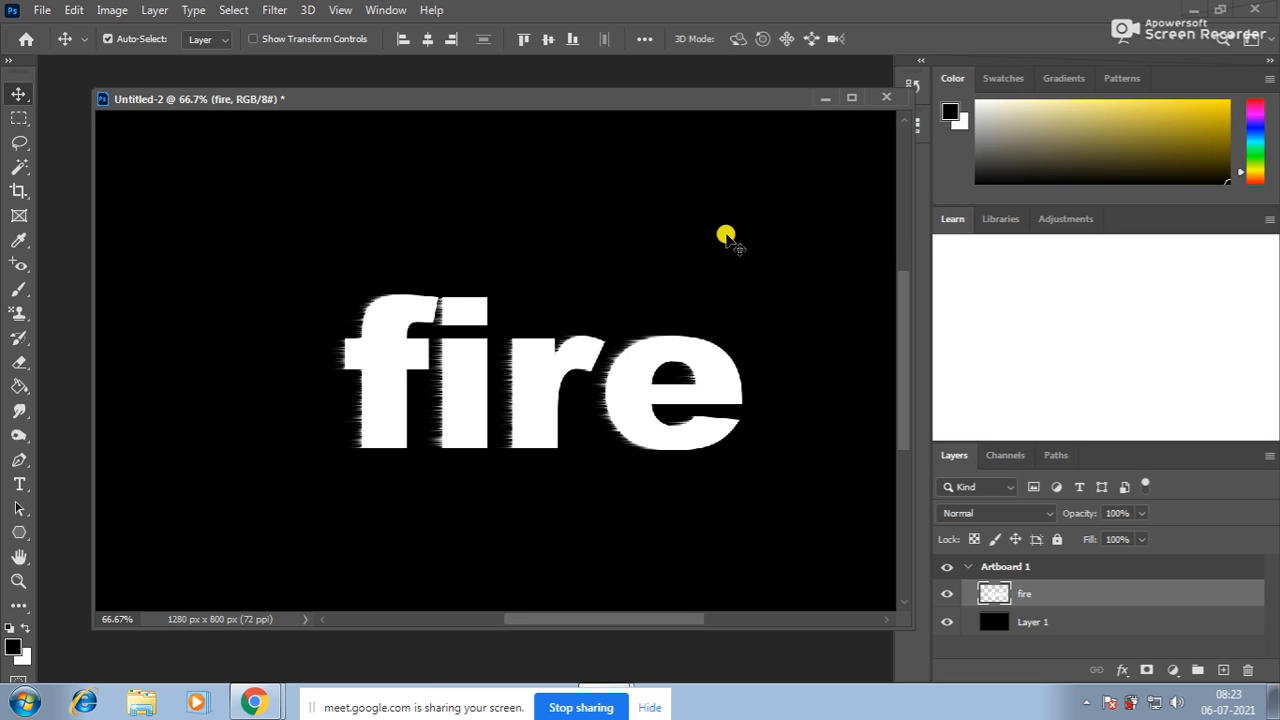
click(20, 581)
click(481, 392)
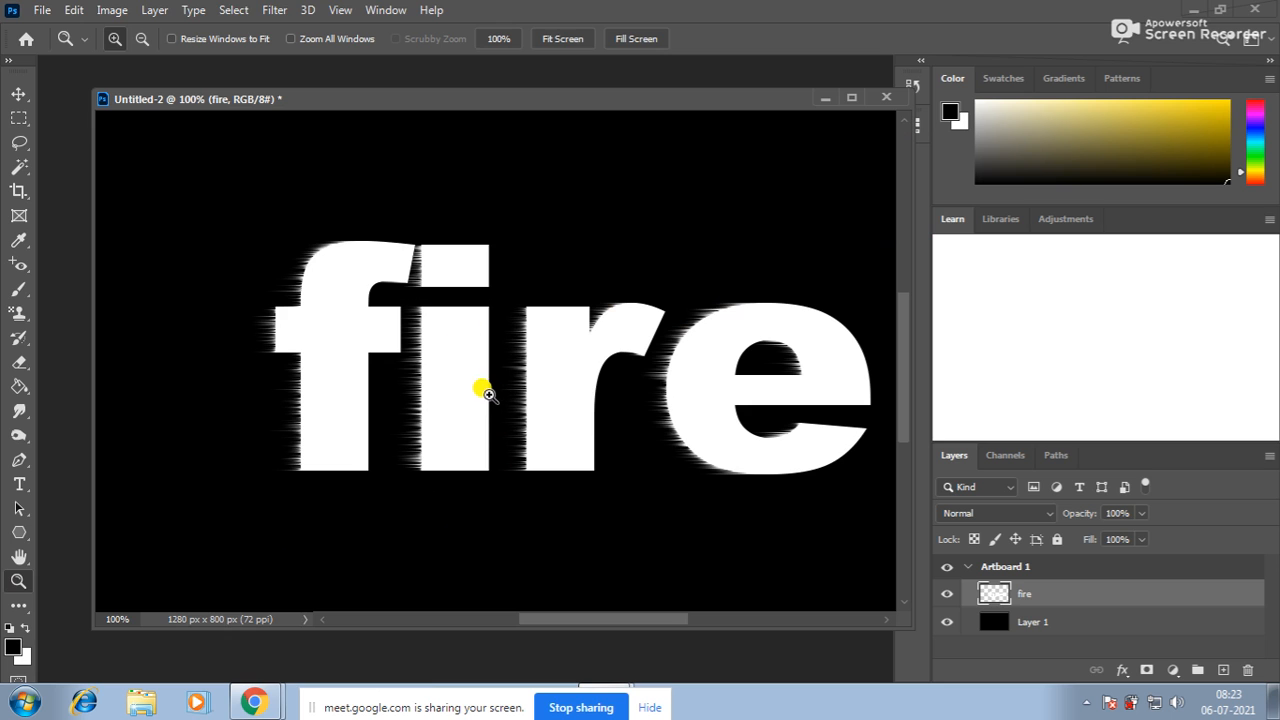
click(274, 10)
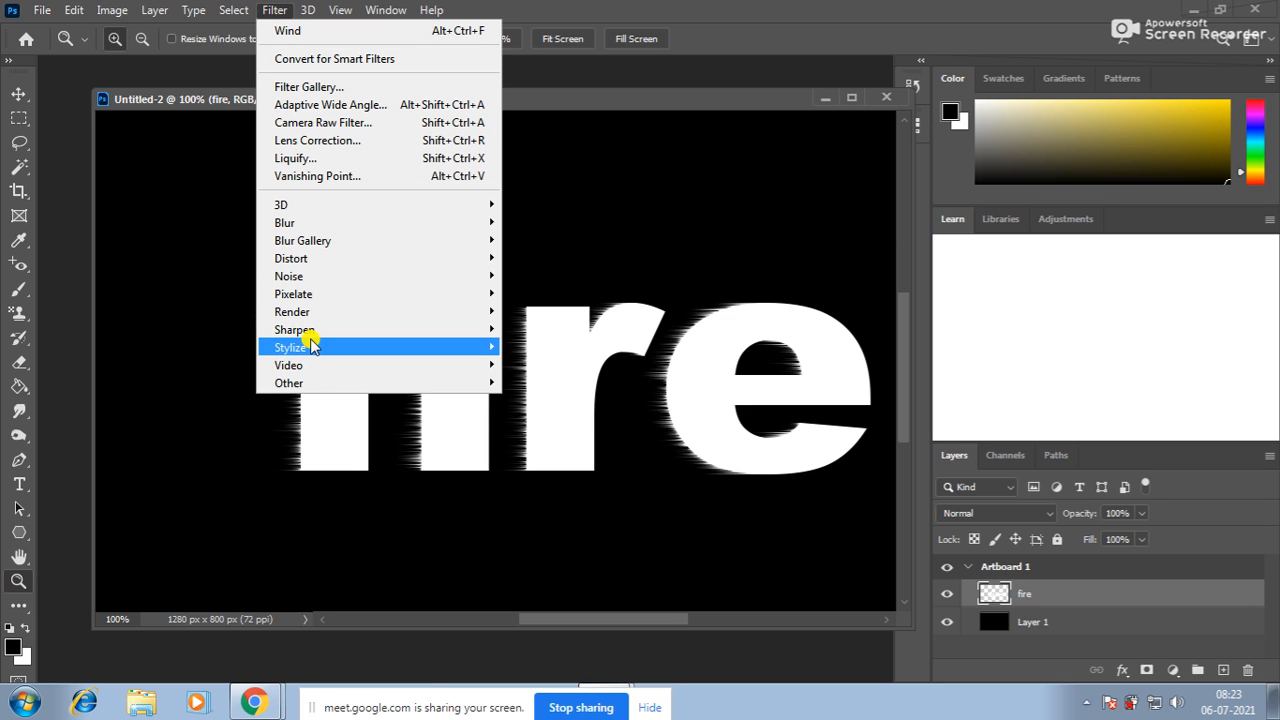
mouse_move(313, 346)
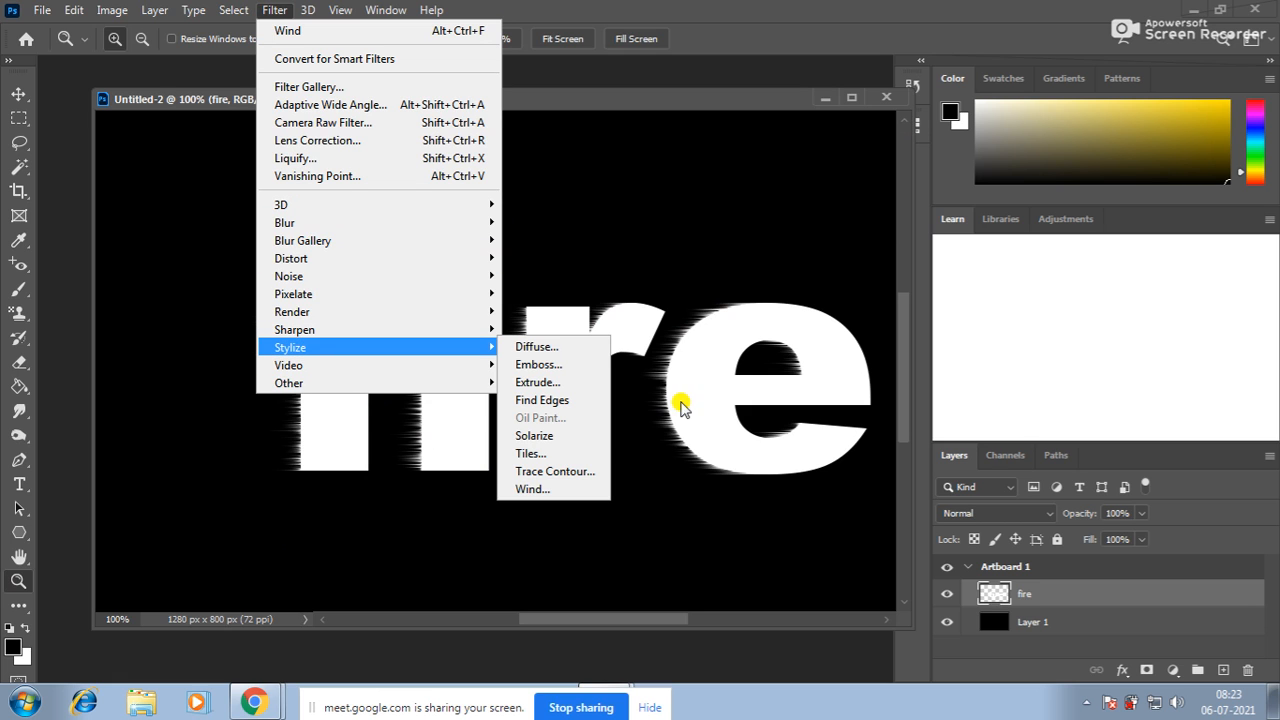
click(704, 355)
Reposition the fire text slightly lower around the middle of the artboard
click(19, 93)
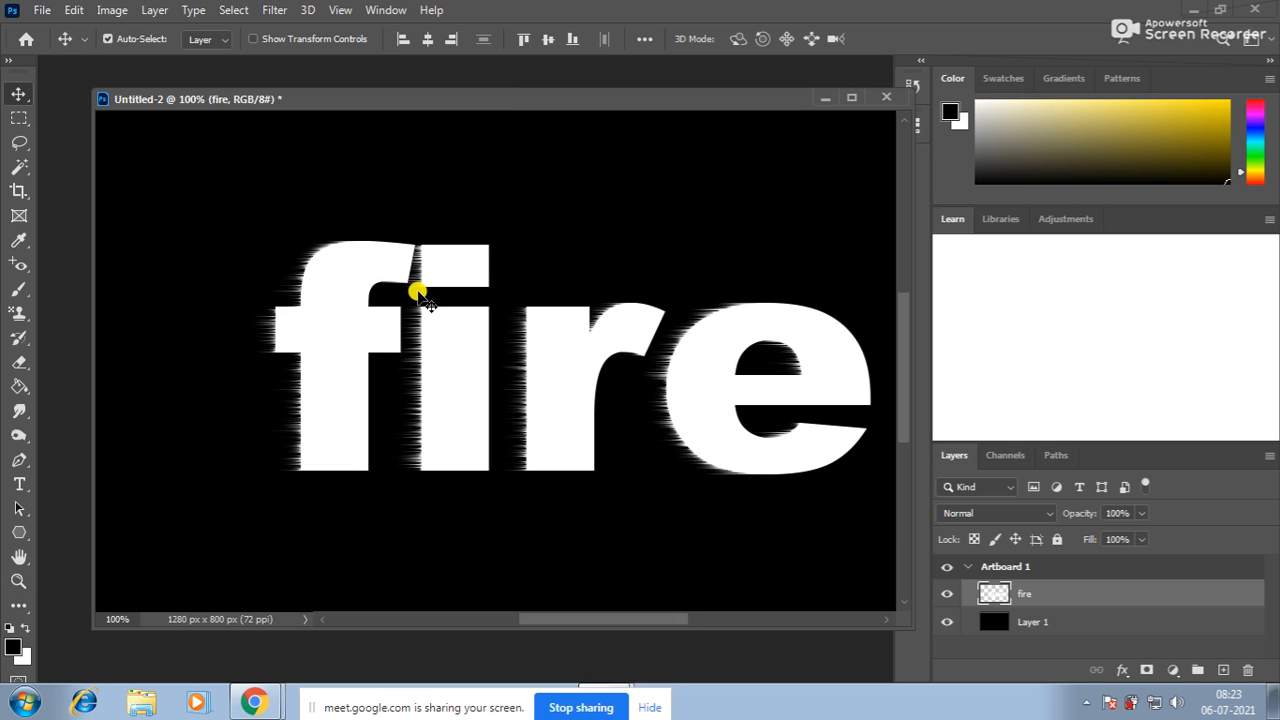
drag(386, 266, 373, 294)
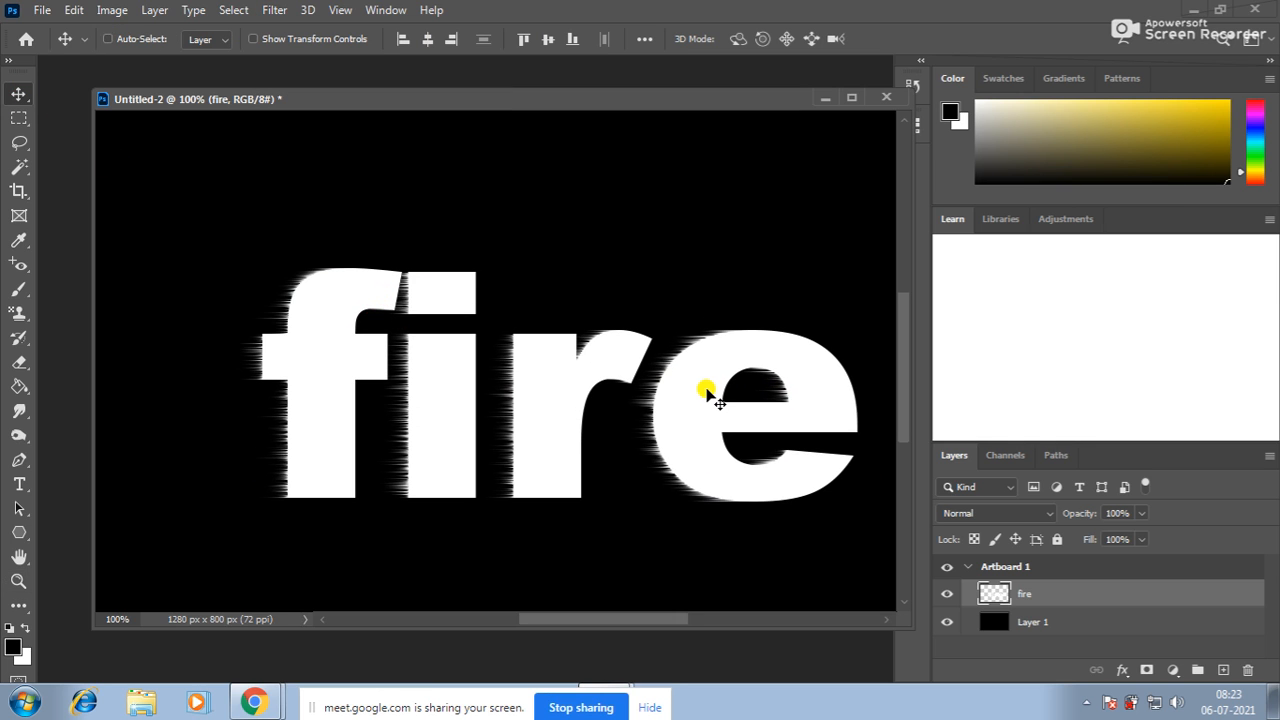
key(ctrl+minus)
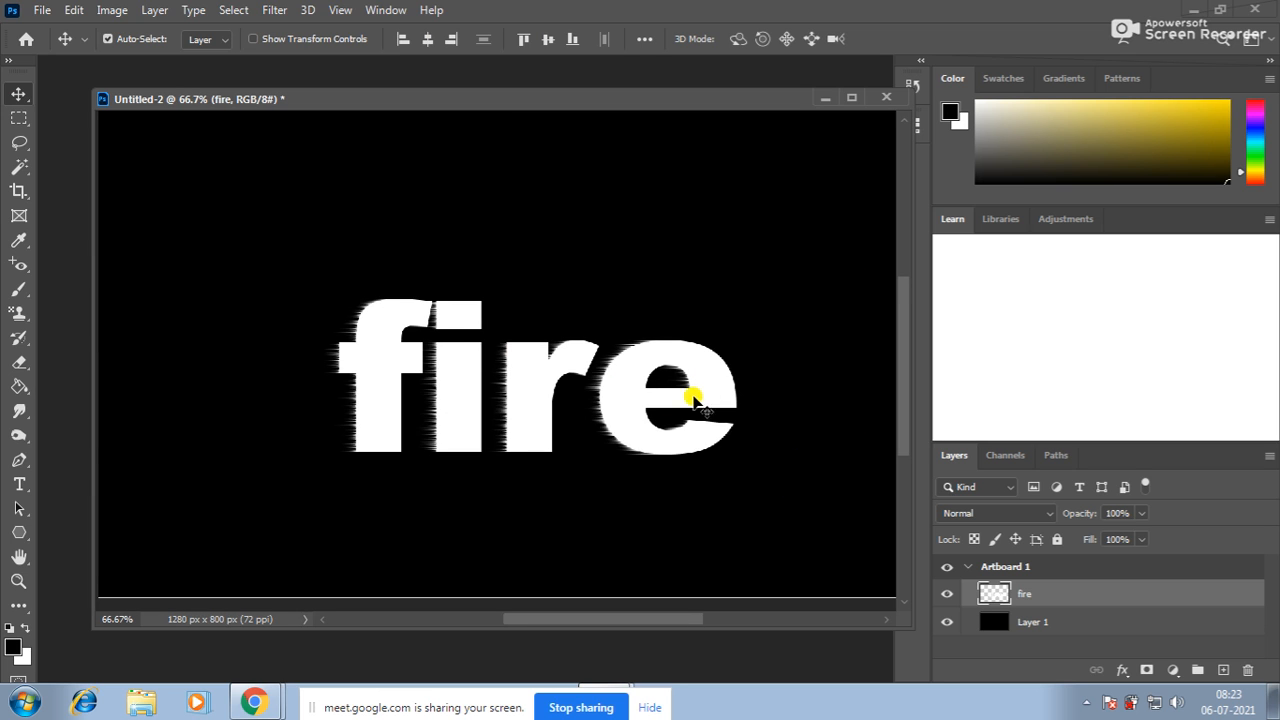
drag(636, 387, 644, 388)
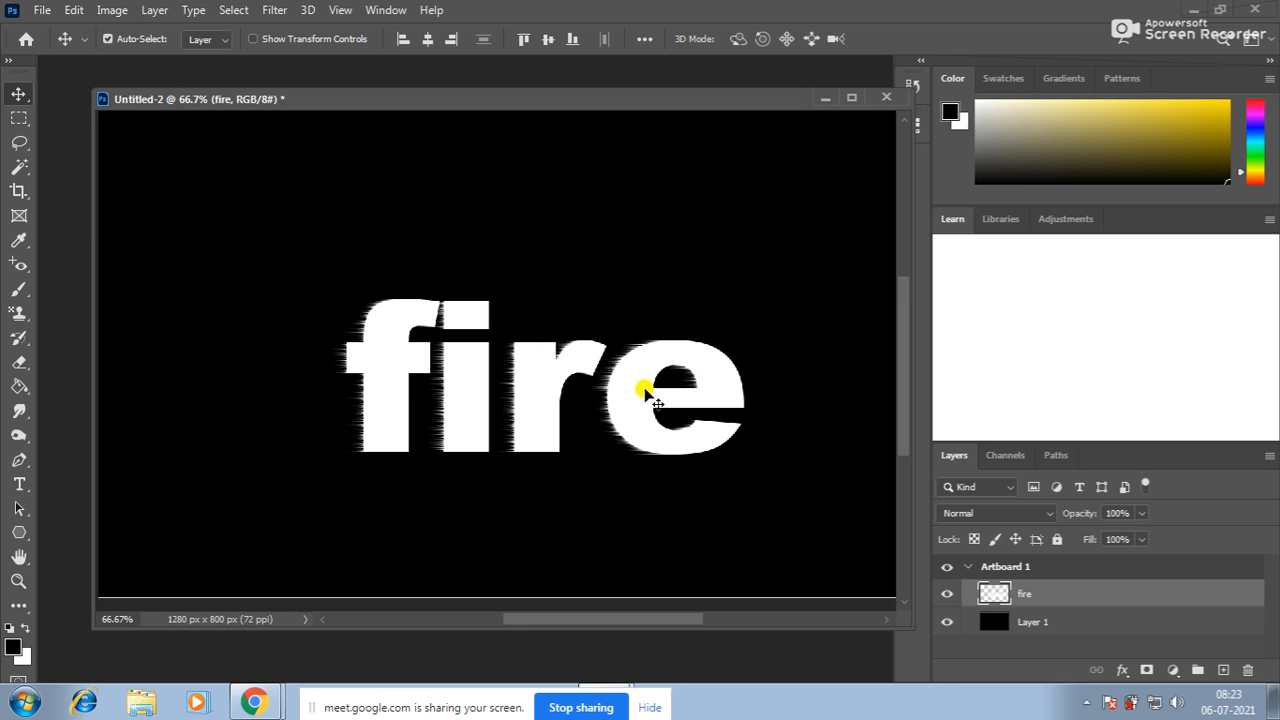
key(ctrl+minus)
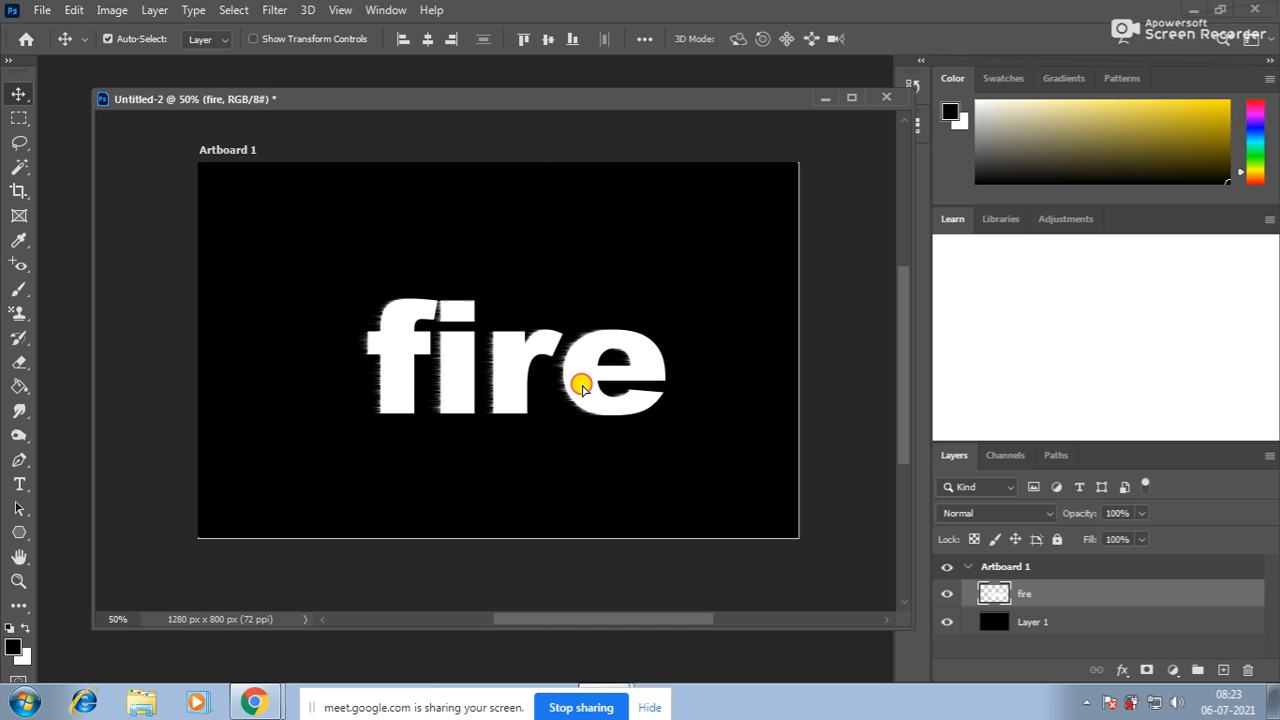
Rotate the fire text 90° counterclockwise so it reads upward, and reapply the Wind filter
key(ctrl+t)
drag(710, 262, 432, 156)
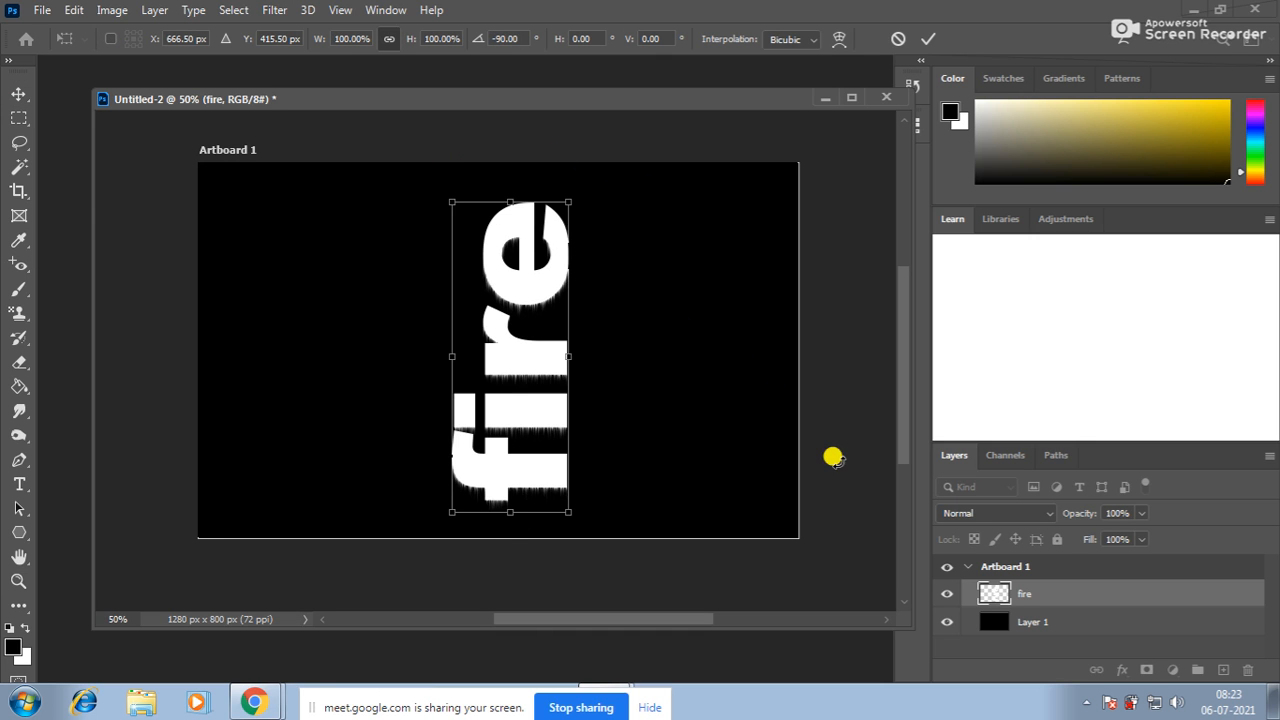
key(Return)
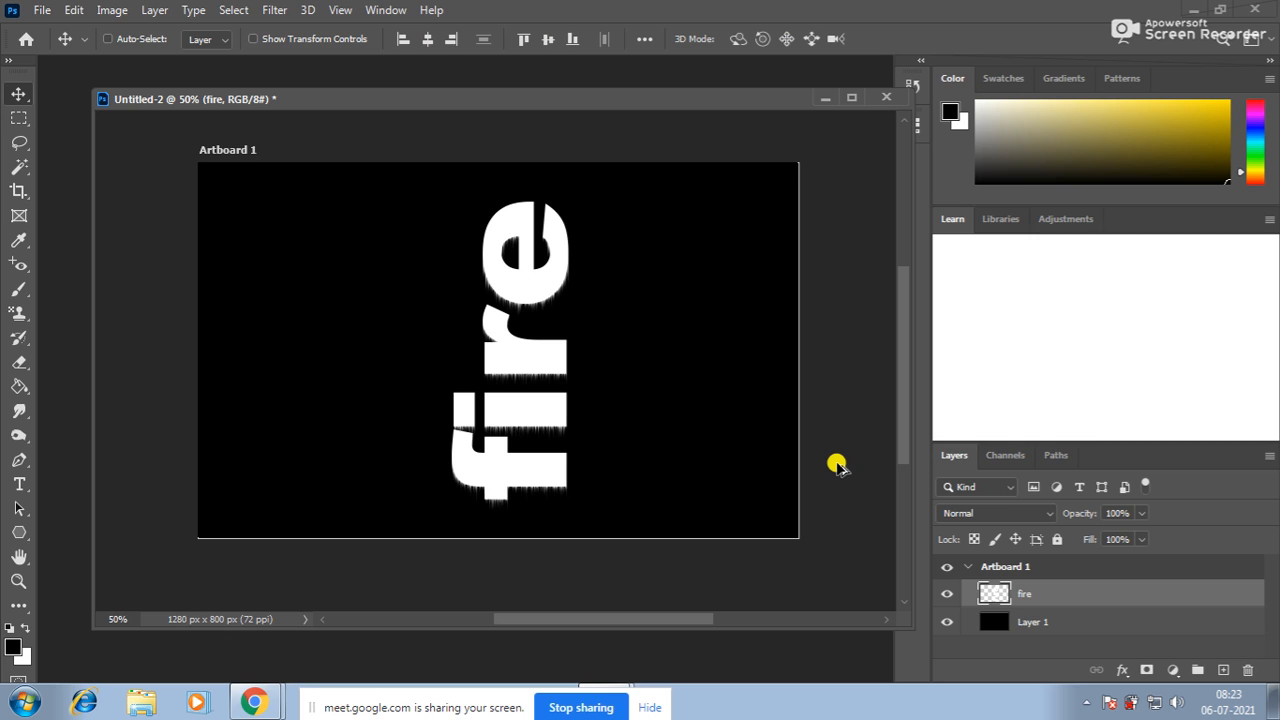
key(ctrl+alt+f)
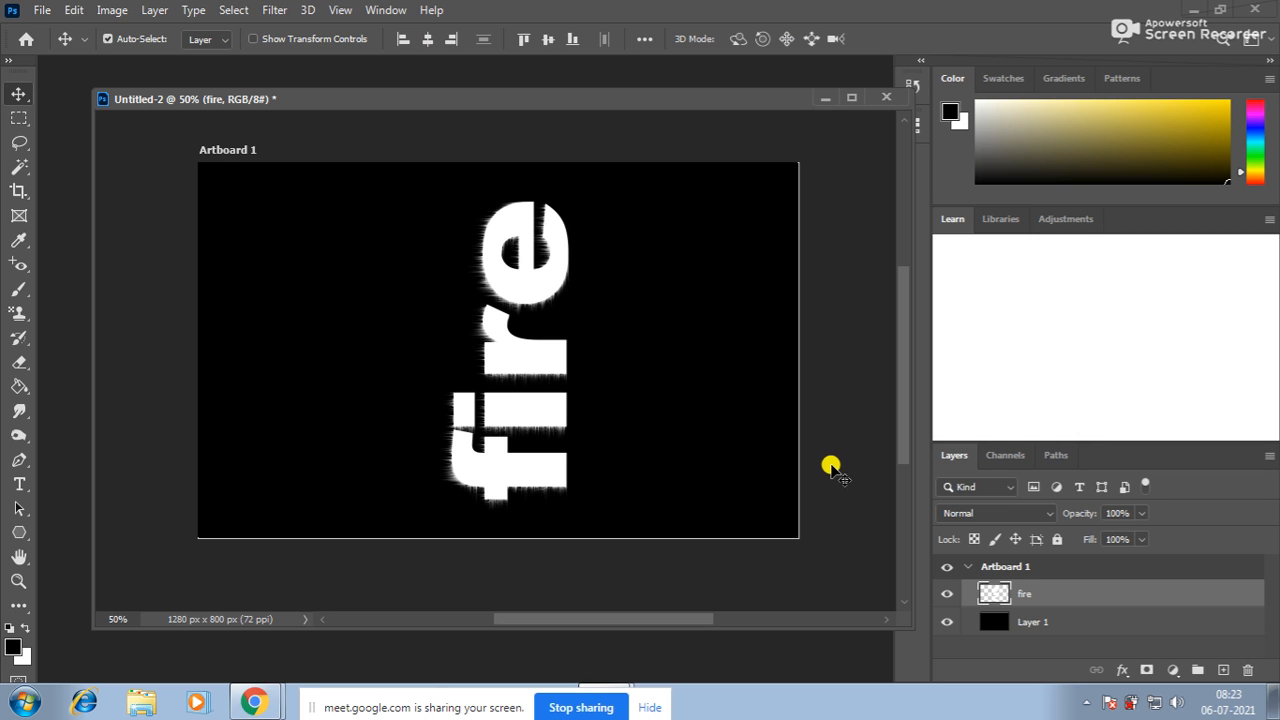
Rotate the fire text another 90° counterclockwise so it is upside down, and reapply the Wind filter
key(ctrl+t)
drag(369, 180, 520, 352)
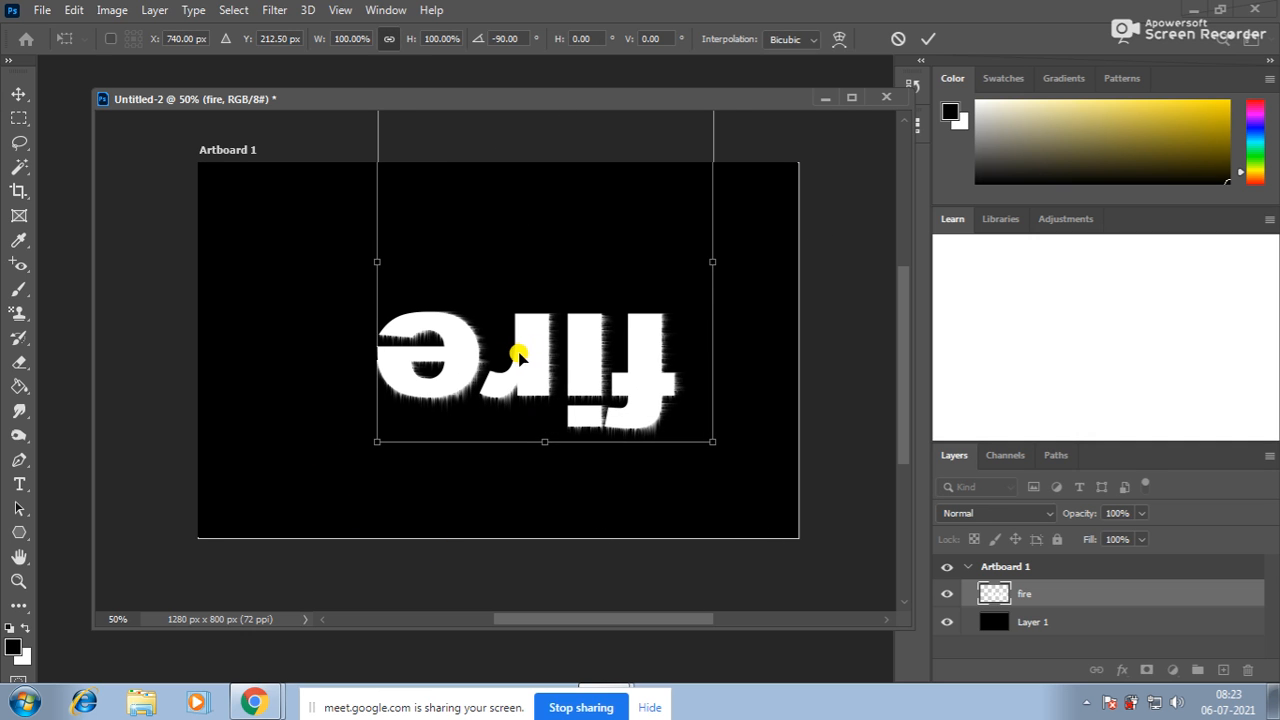
key(Return)
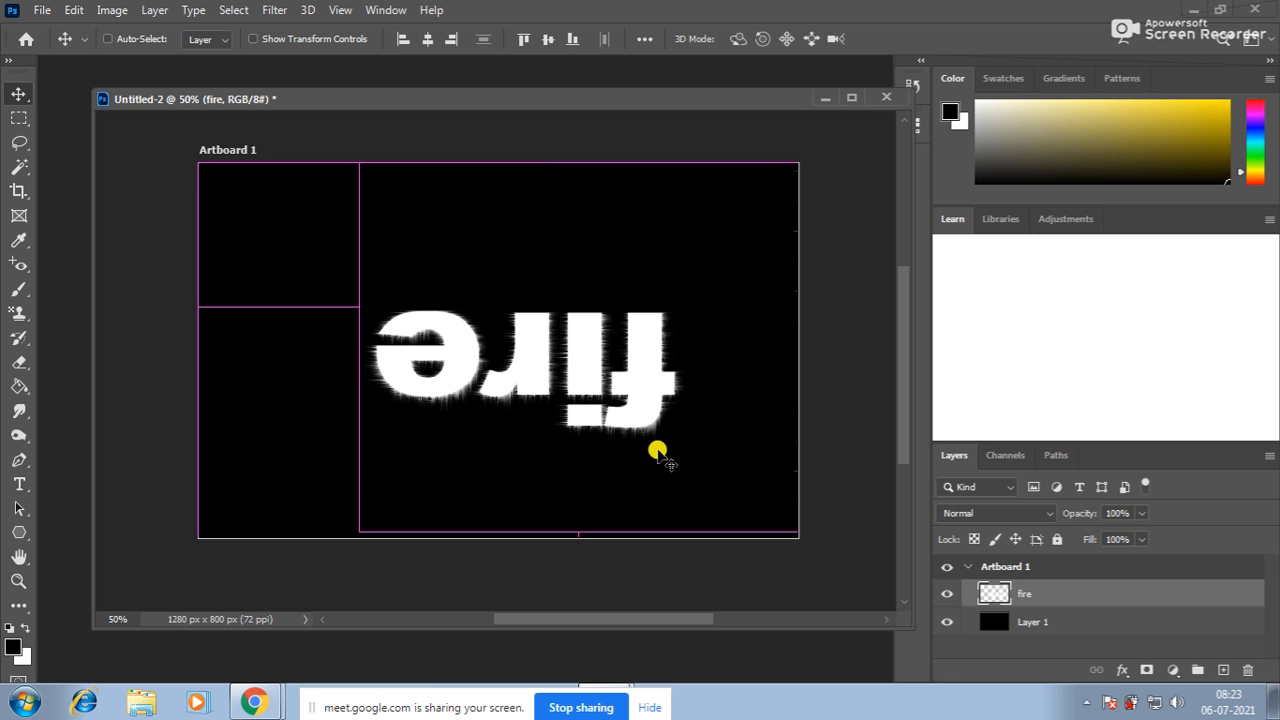
Rotate the fire text so it reads downward, centre it on the artboard, and reapply the Wind filter
key(ctrl+t)
drag(305, 160, 735, 393)
drag(814, 191, 663, 466)
drag(640, 343, 526, 331)
key(Return)
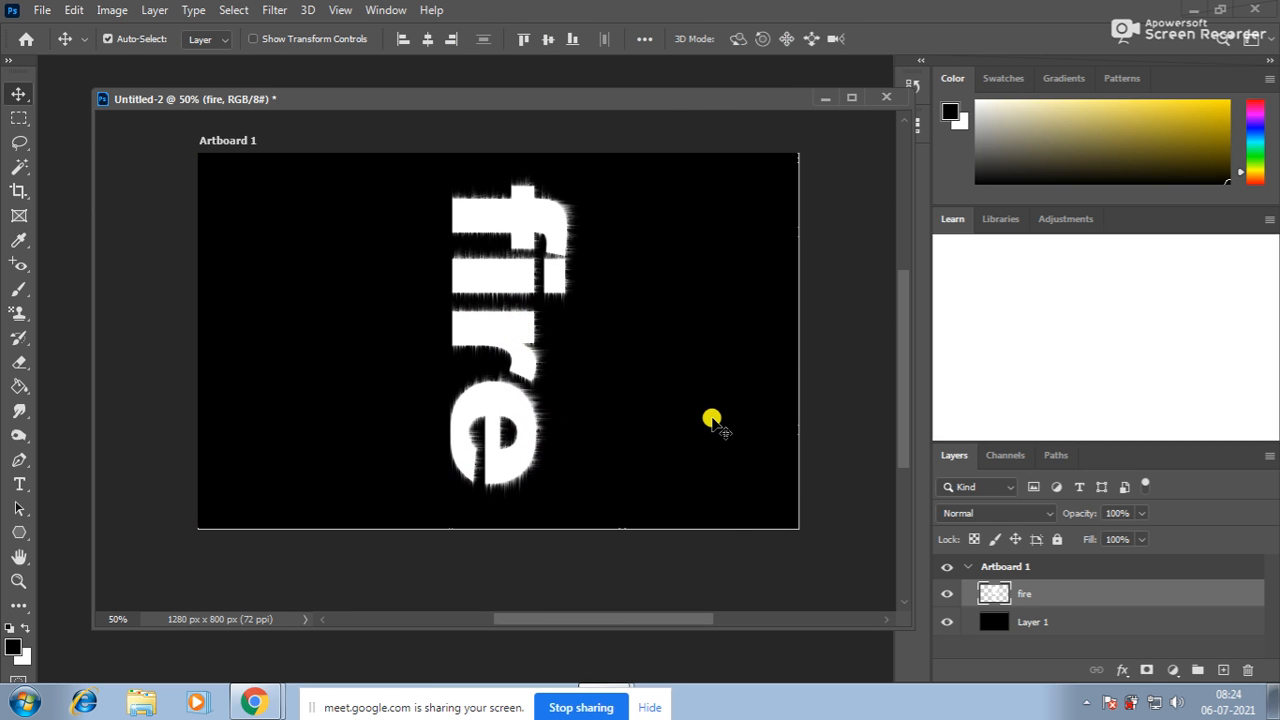
key(ctrl+alt+f)
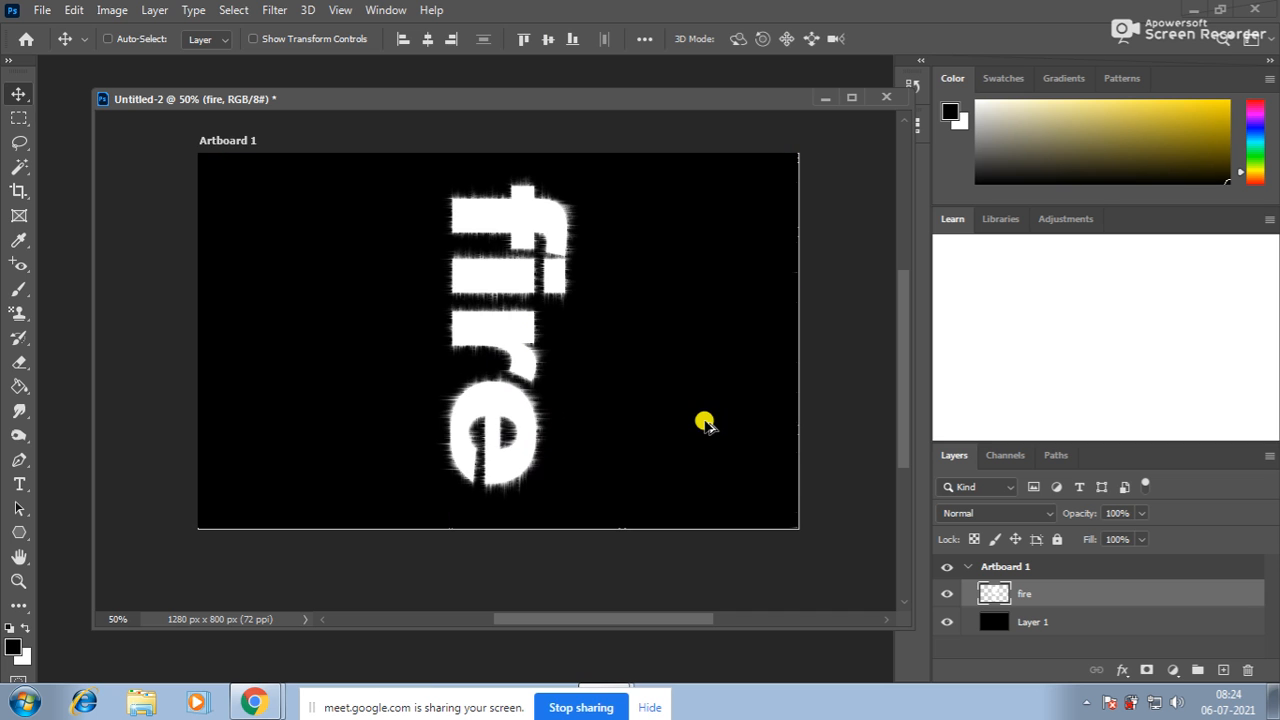
Rotate the fire text 90° counterclockwise back to upright and reposition it around the middle of the artboard
key(ctrl+t)
mouse_move(371, 228)
mouse_down()
mouse_move(349, 263)
mouse_move(377, 233)
mouse_up()
drag(171, 571, 718, 346)
scroll(731, 305, up, 3)
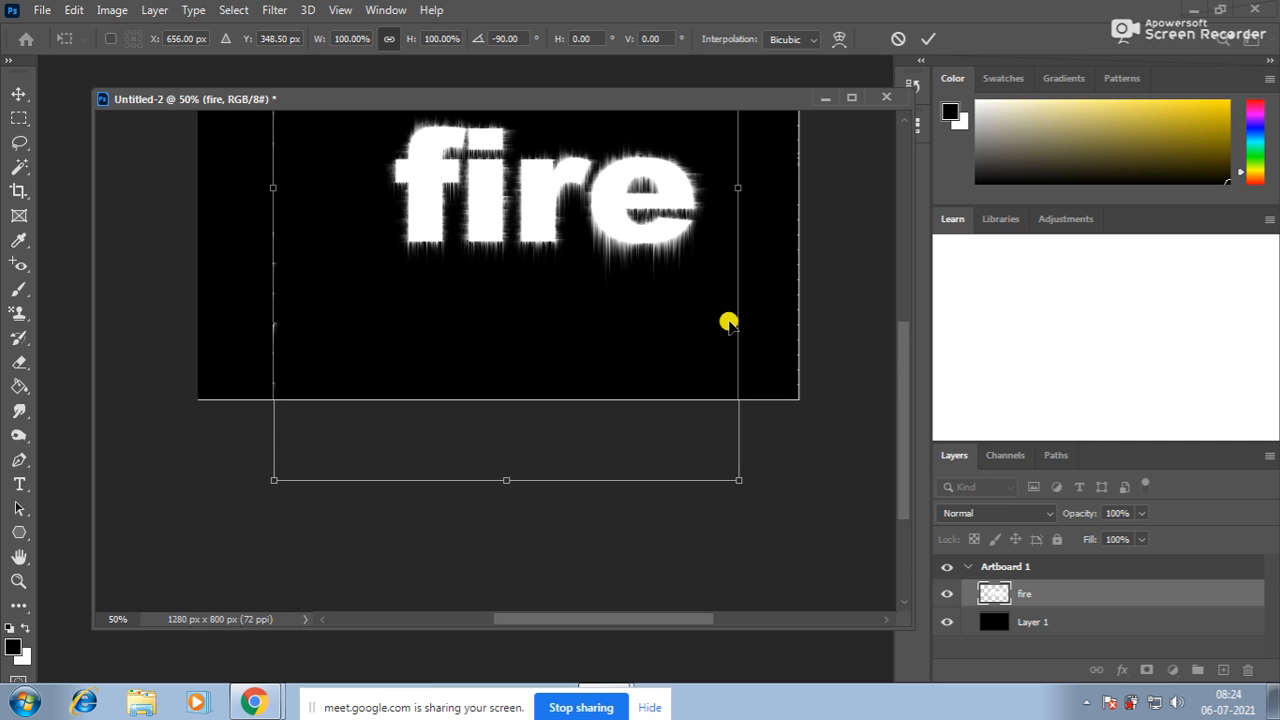
scroll(729, 323, up, 1)
drag(500, 266, 517, 280)
key(Return)
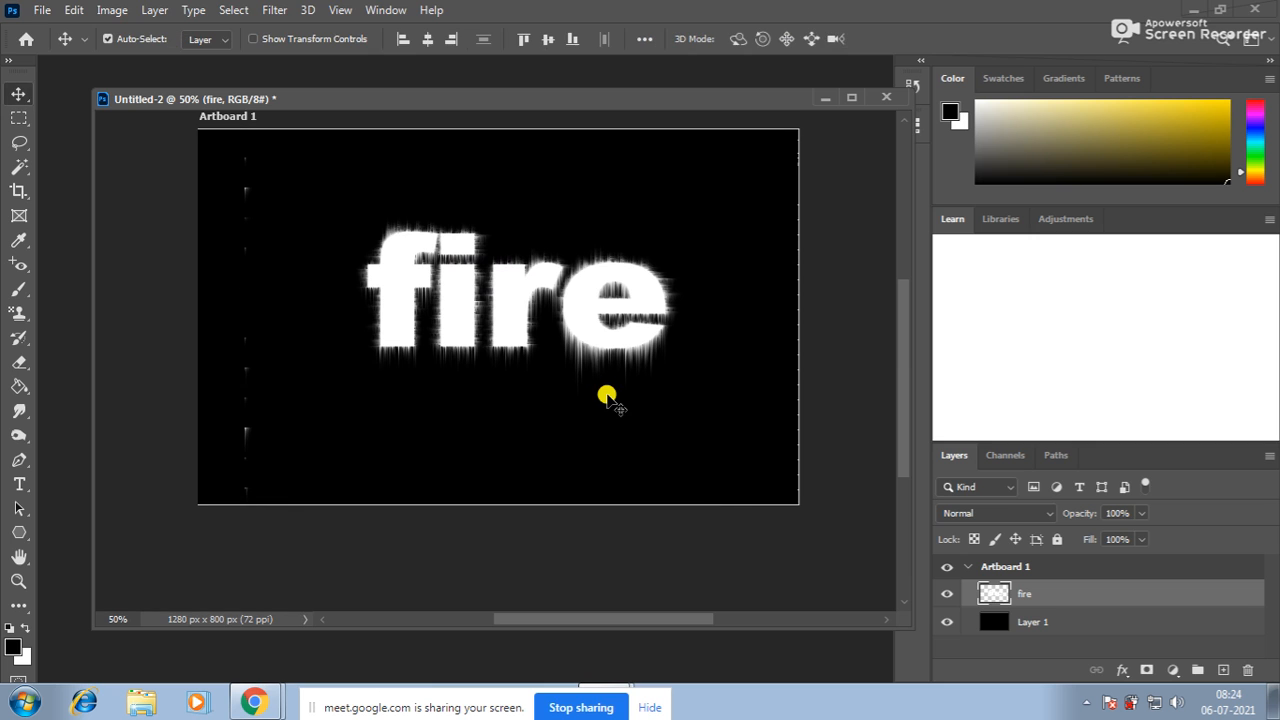
Convert the document to Grayscale mode, merging its layers
click(18, 580)
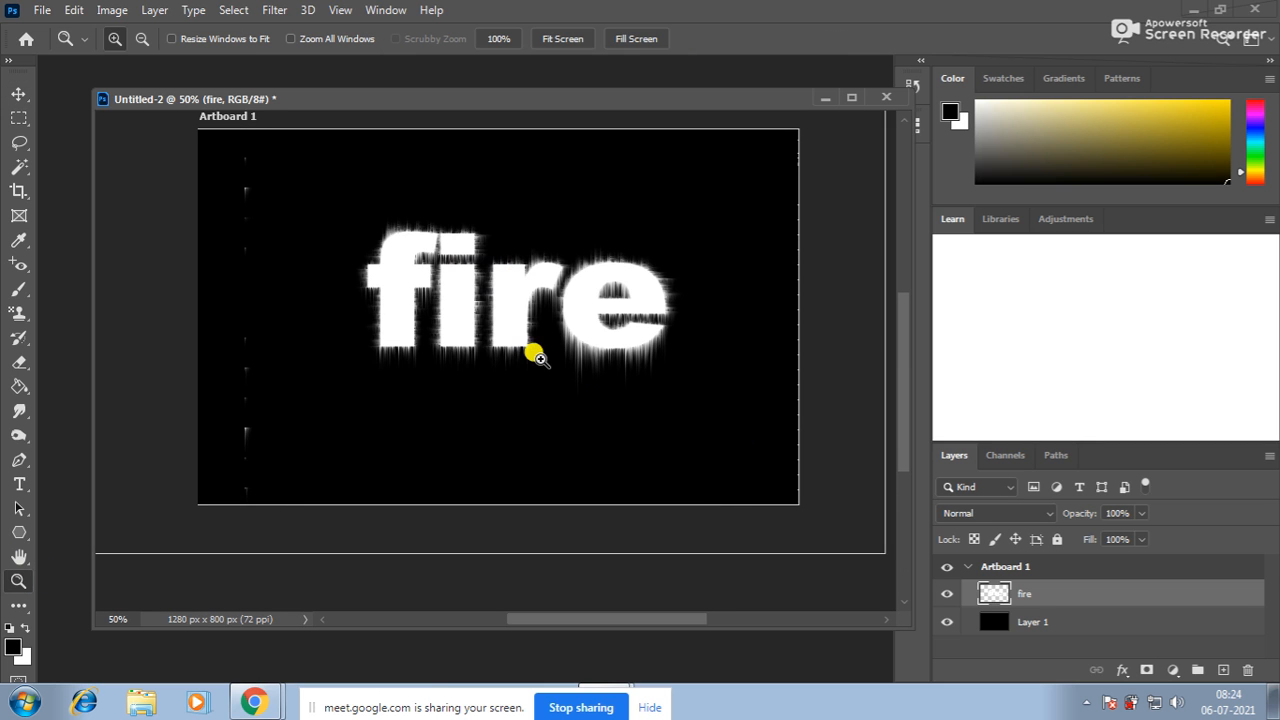
click(530, 362)
click(466, 255)
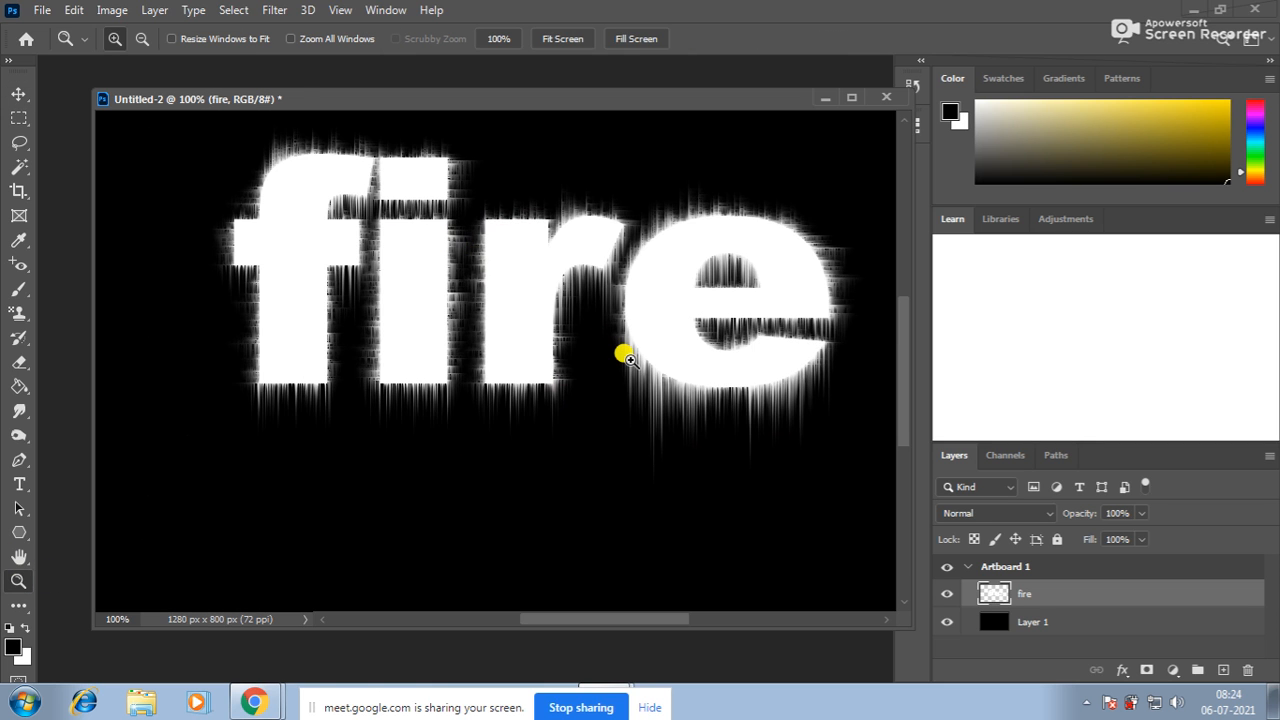
alt+click(632, 362)
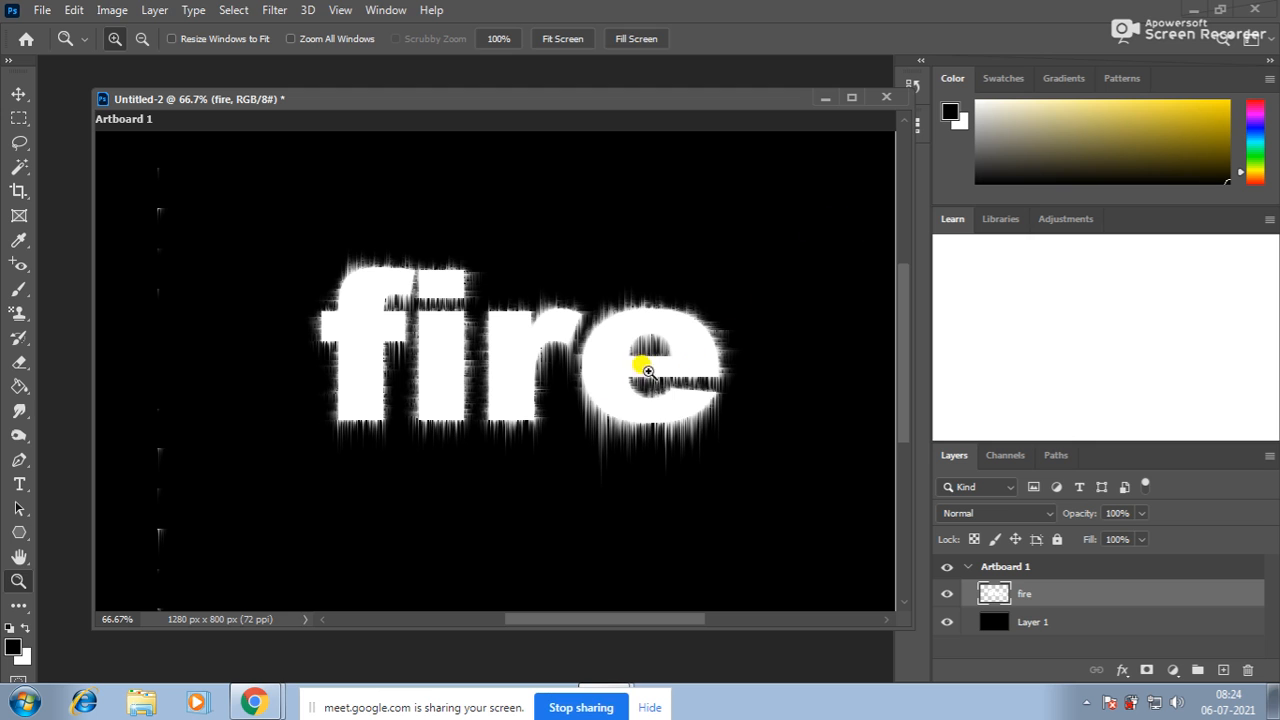
click(110, 10)
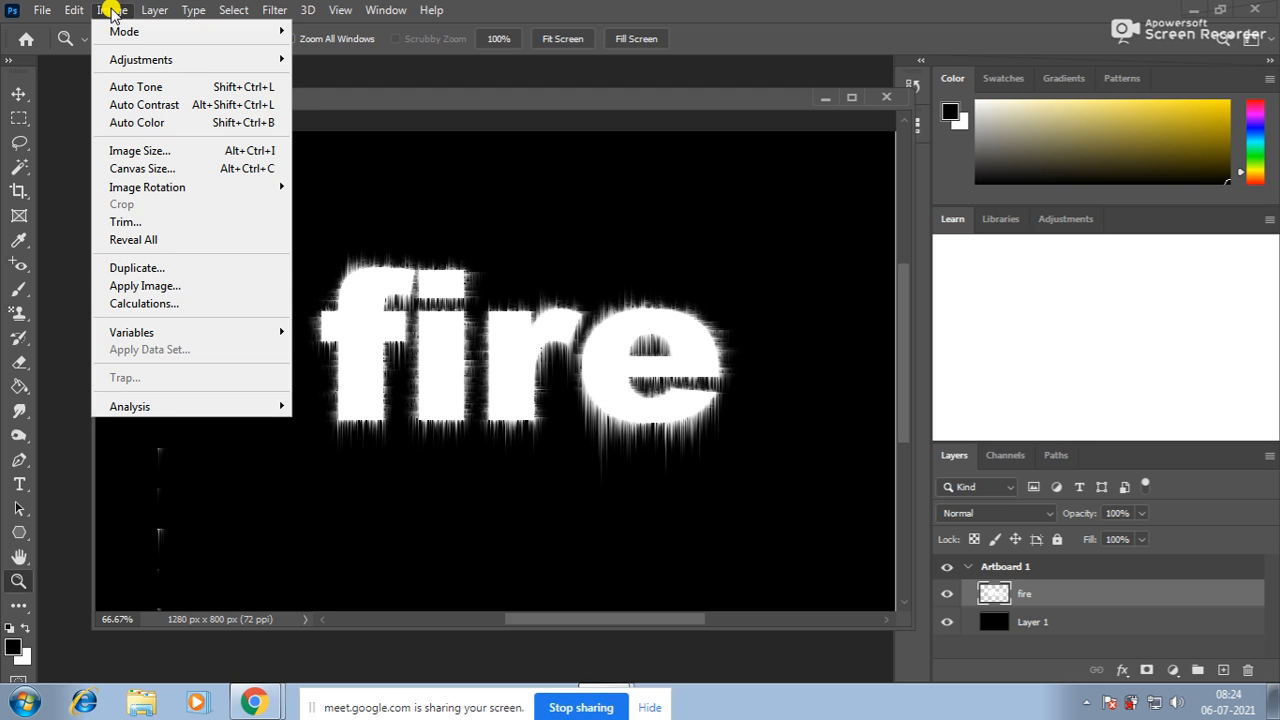
mouse_move(133, 62)
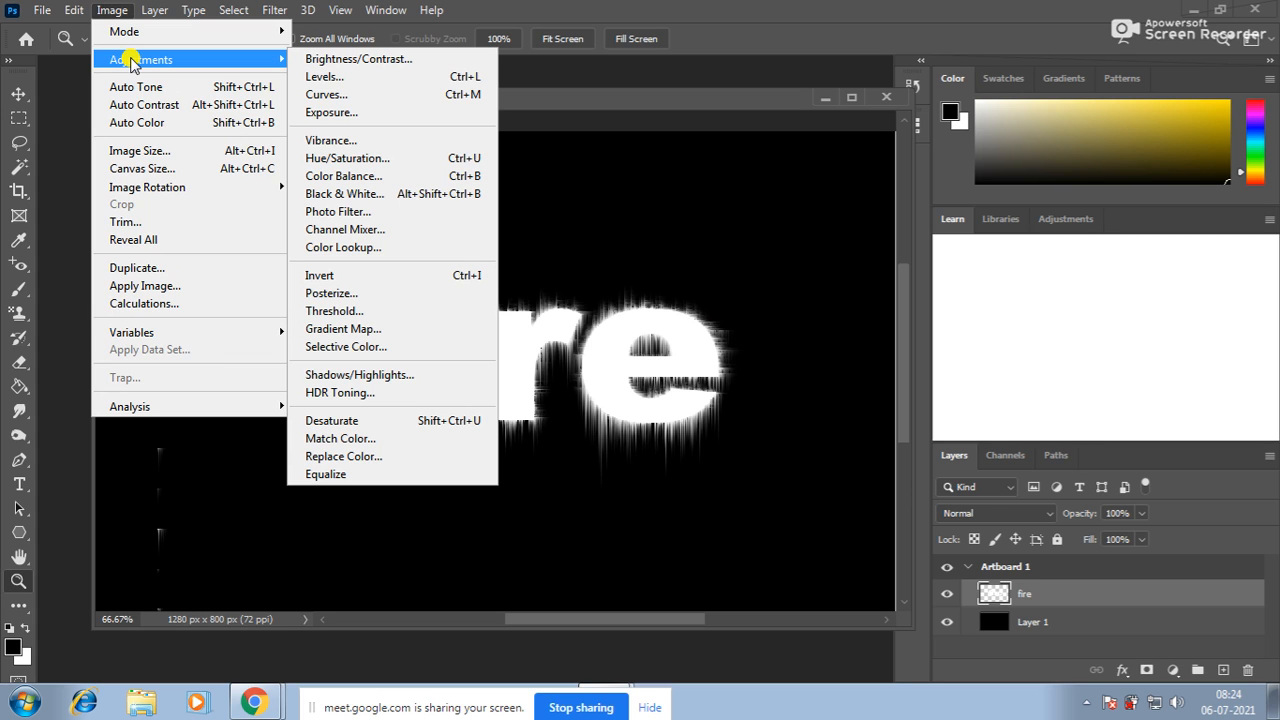
mouse_move(120, 31)
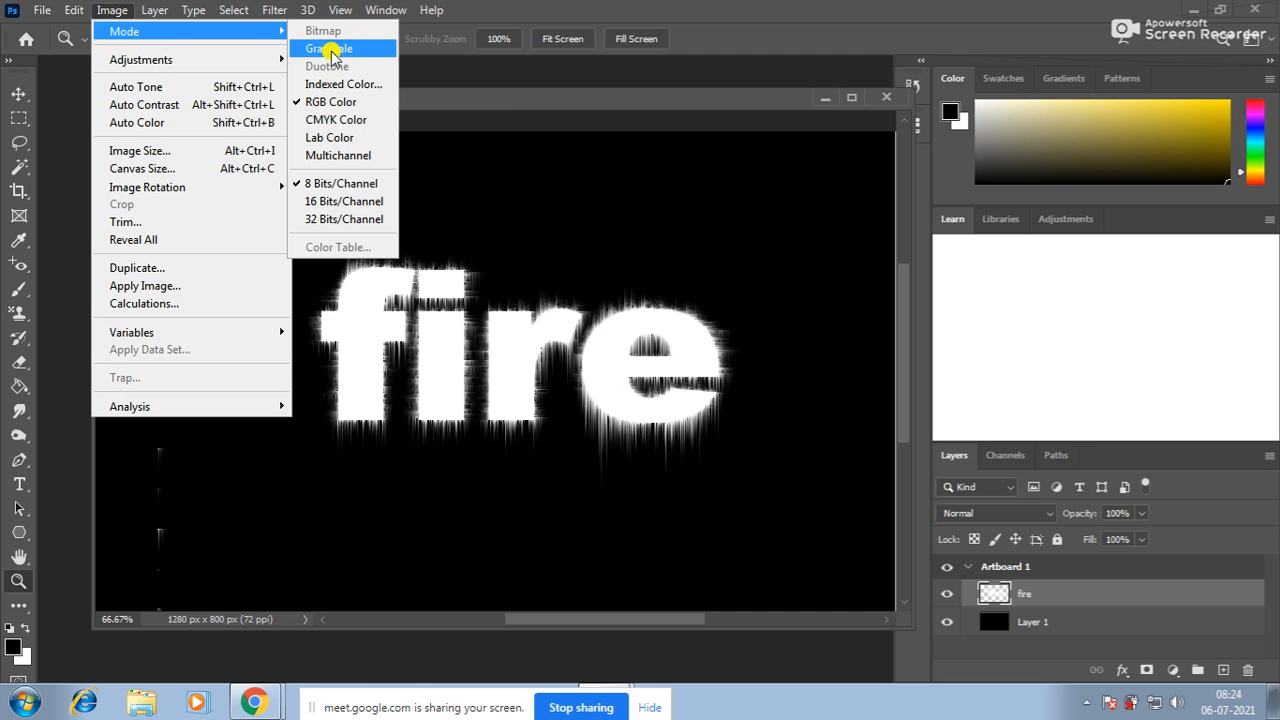
click(78, 10)
click(112, 10)
mouse_move(130, 31)
click(350, 52)
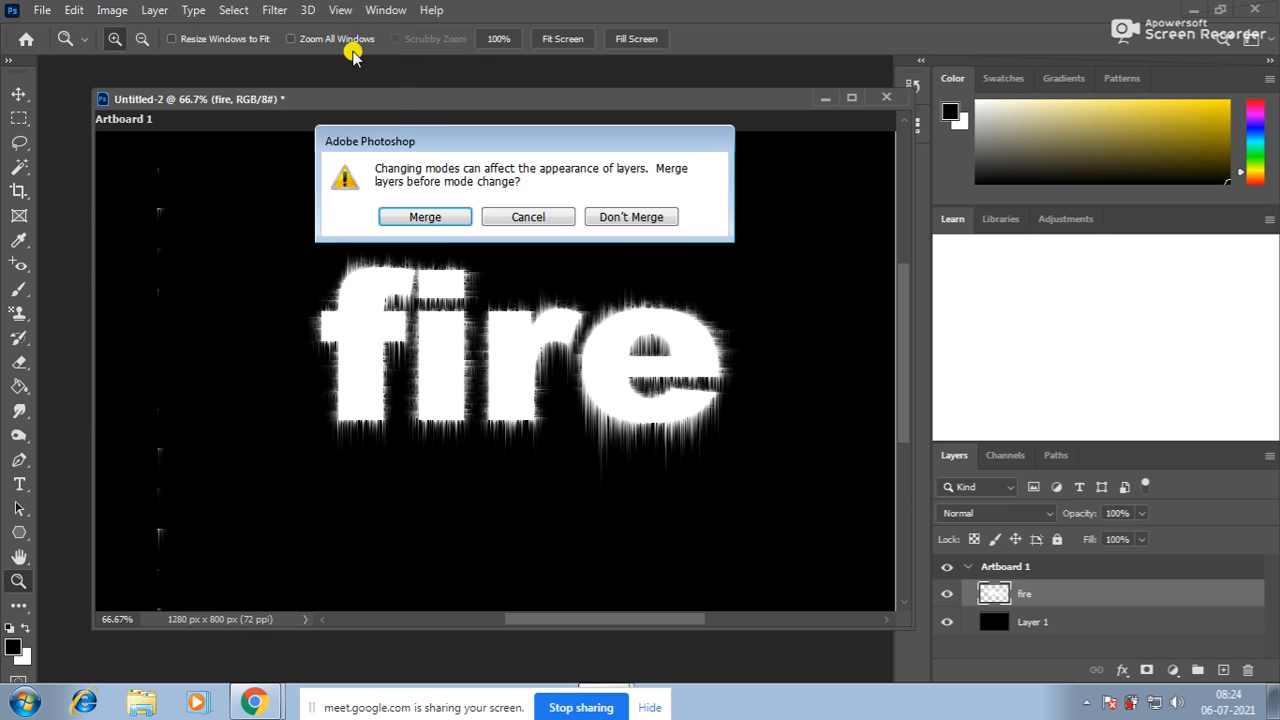
click(428, 218)
click(423, 246)
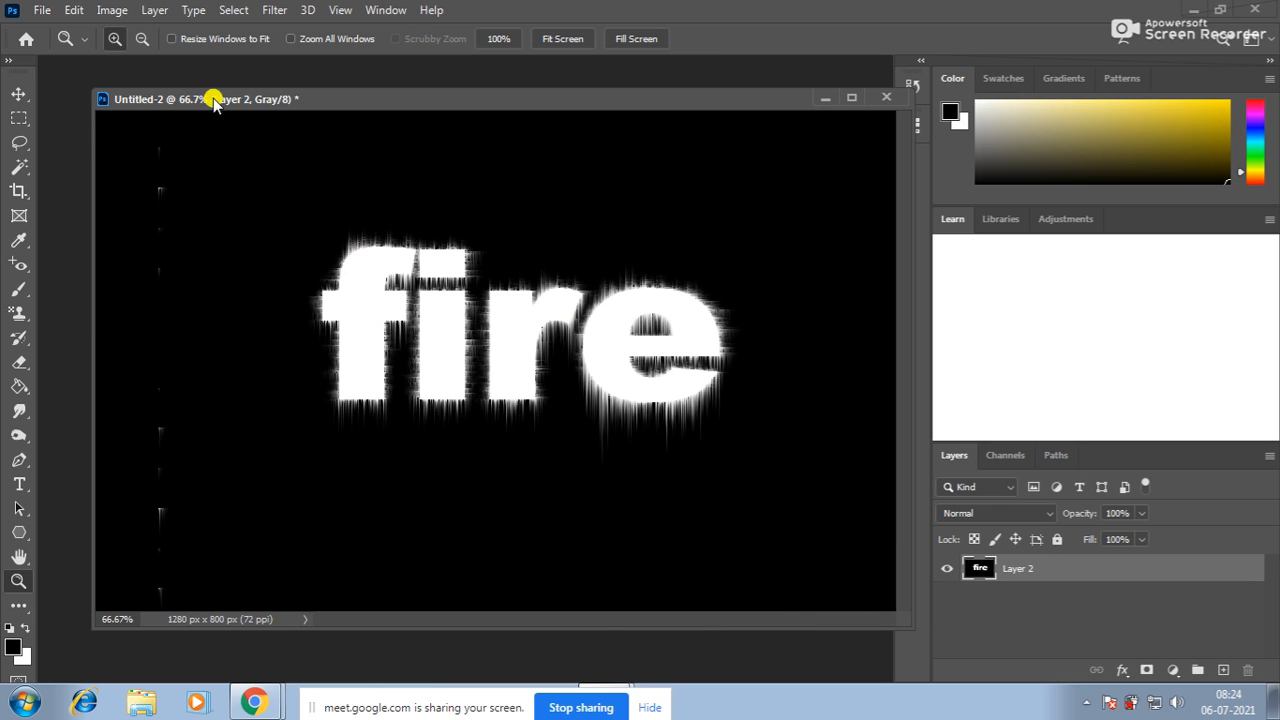
Convert the document to Indexed Color mode, flattening its layers
click(111, 10)
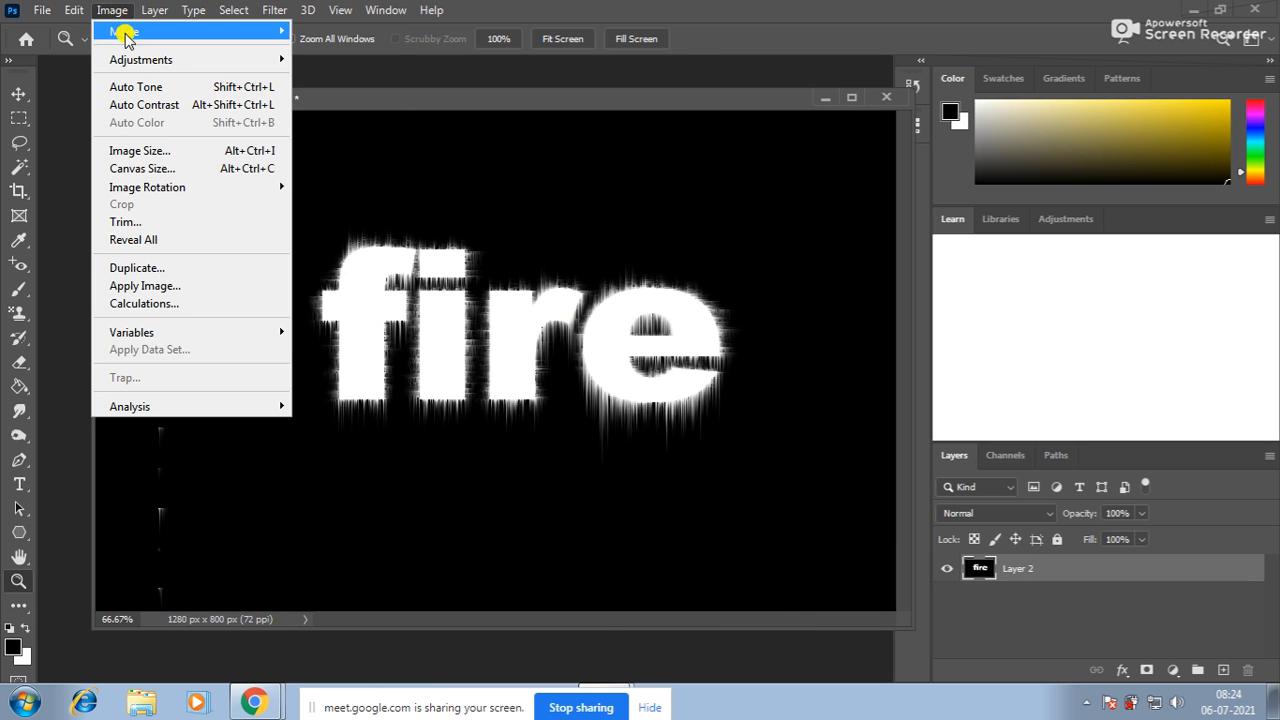
mouse_move(126, 35)
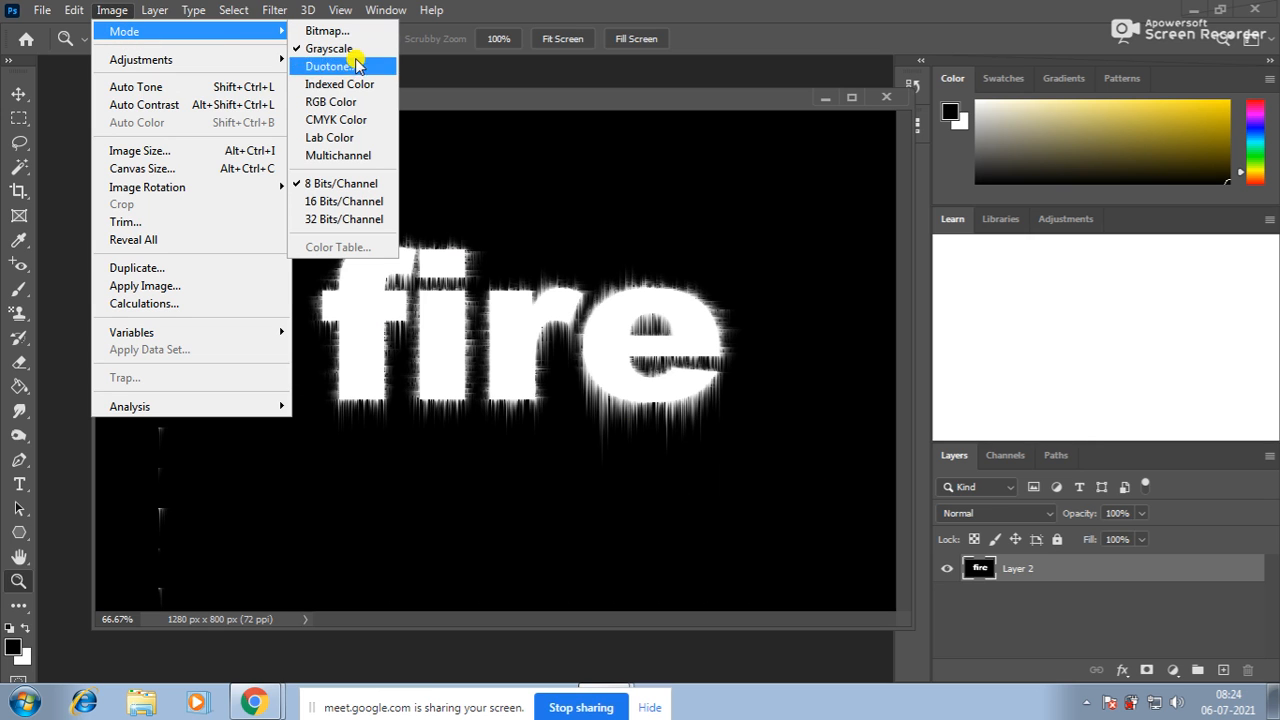
click(358, 87)
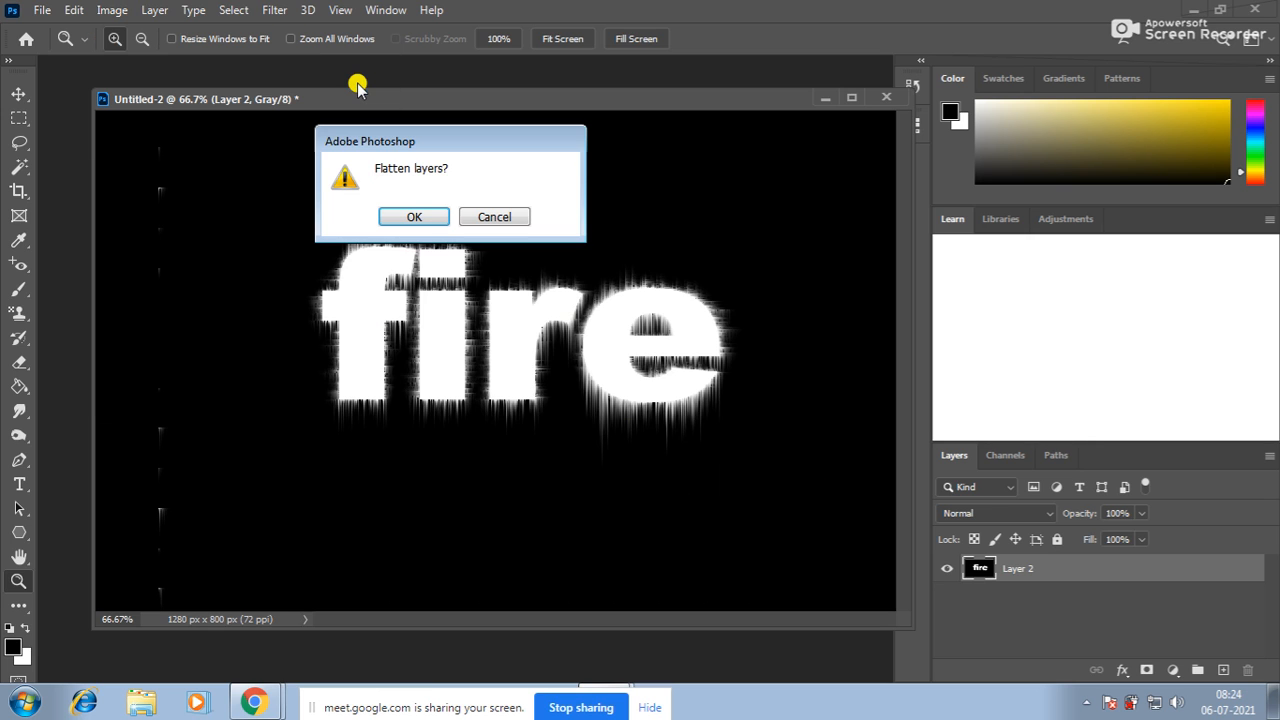
click(412, 214)
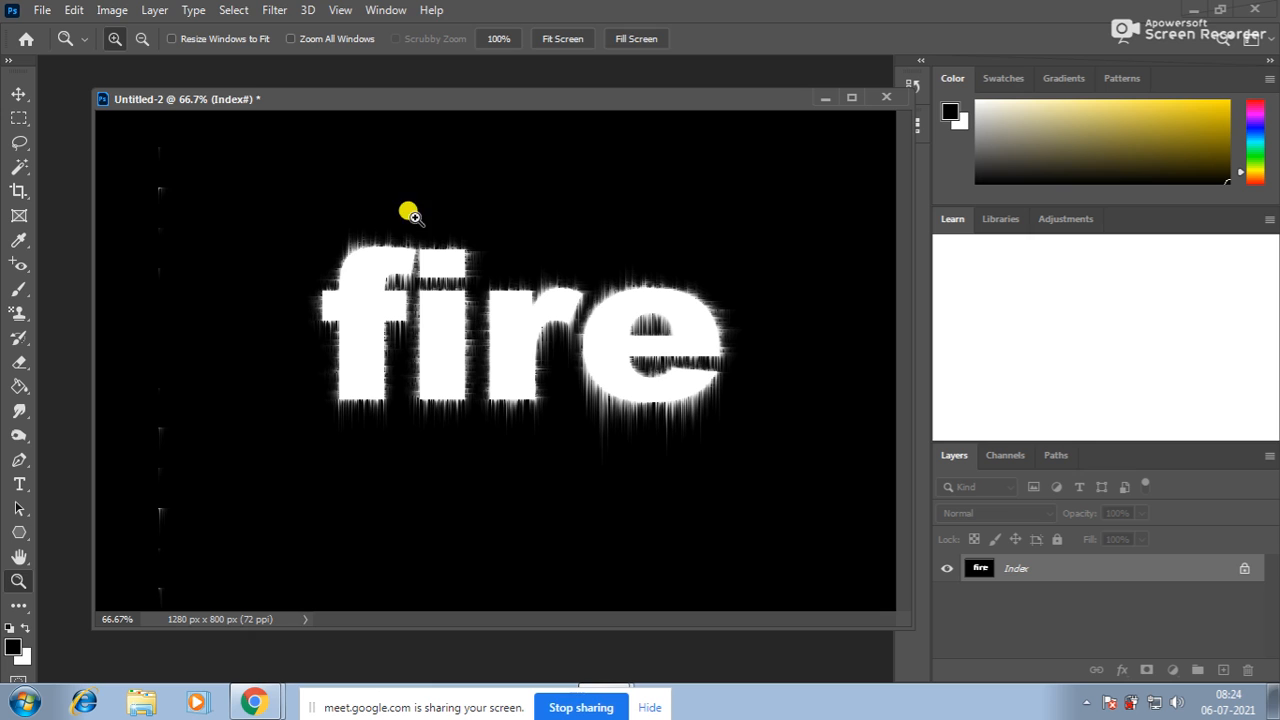
Apply the Black Body colour table to the indexed image and inspect the flame edges around the letters
click(108, 10)
mouse_move(126, 36)
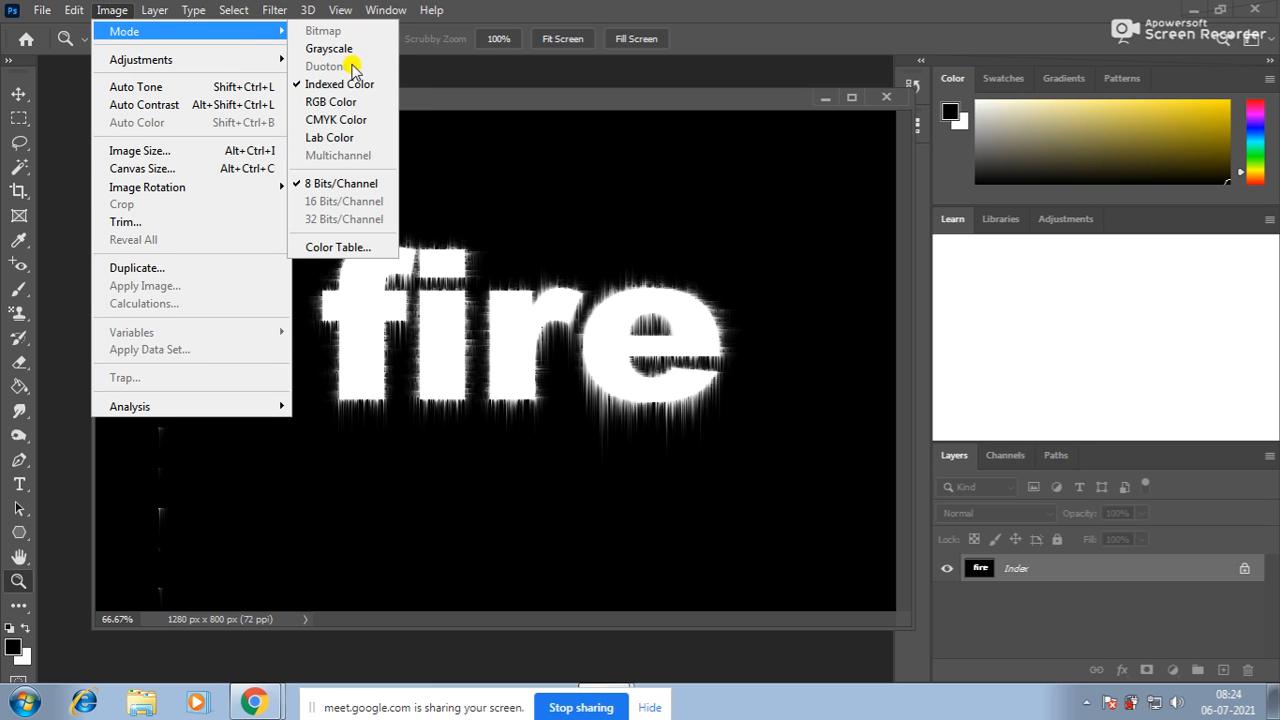
click(334, 246)
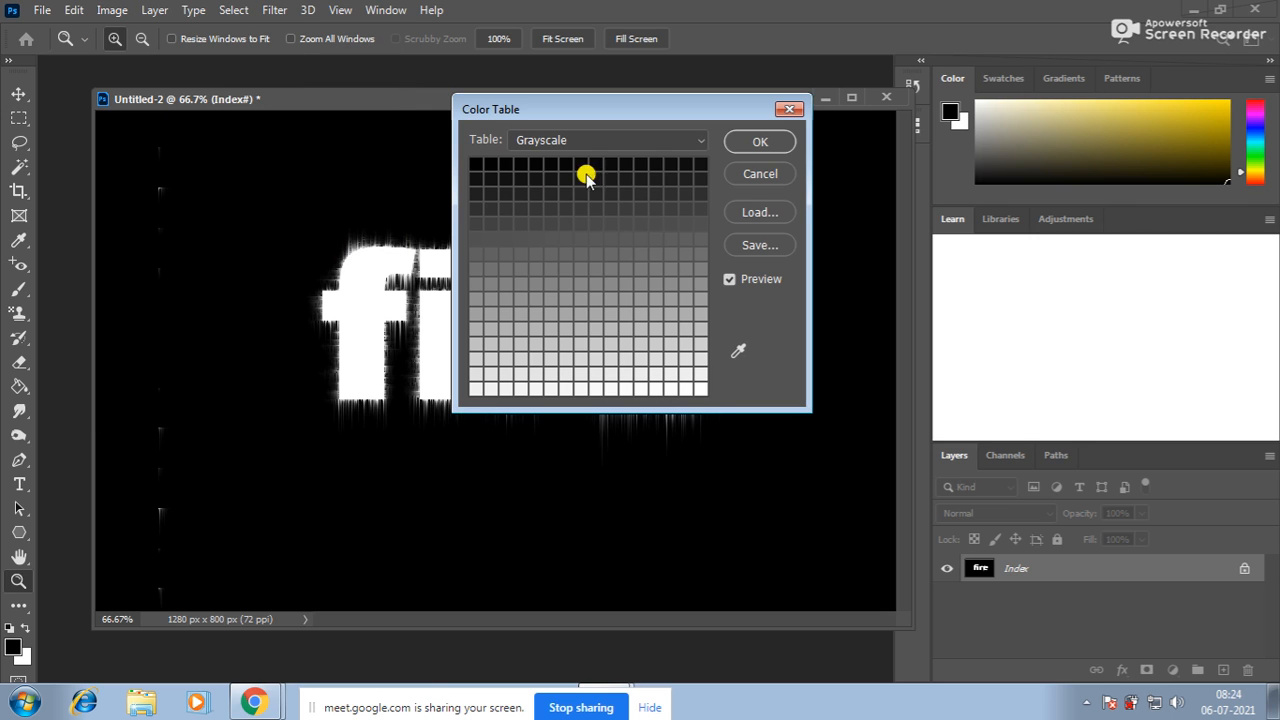
click(593, 140)
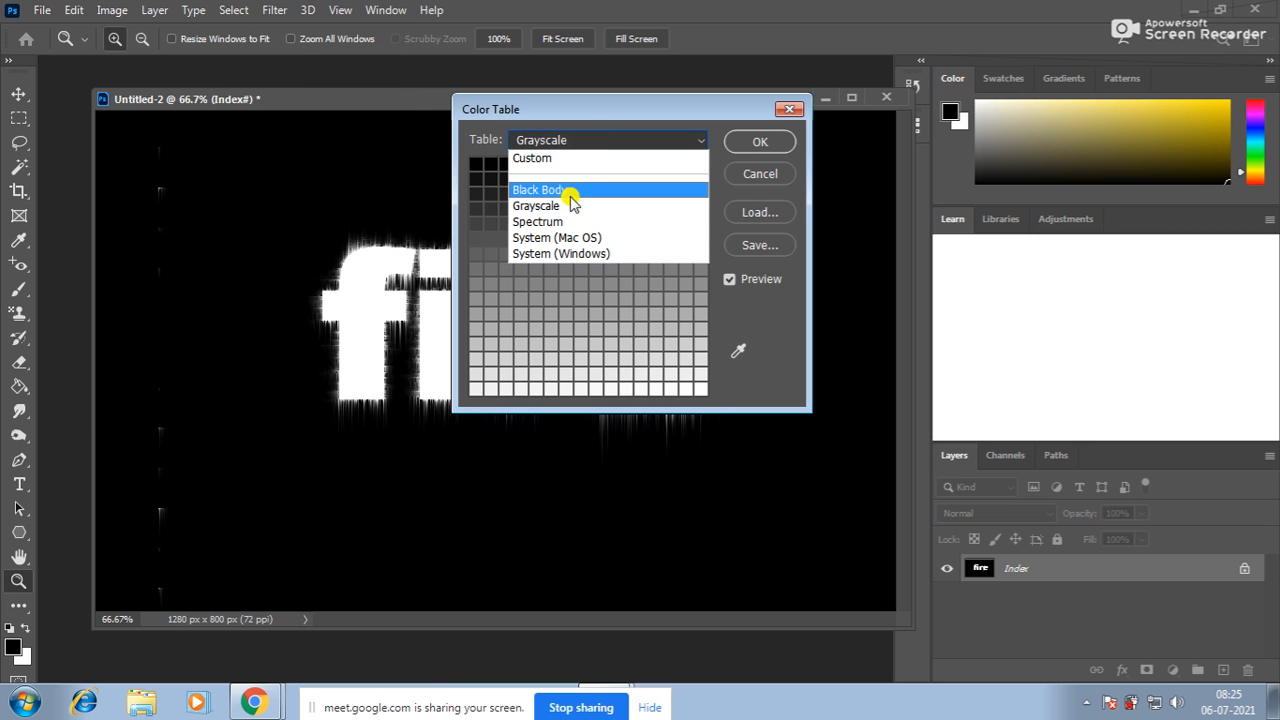
click(569, 190)
drag(579, 107, 837, 139)
click(1026, 175)
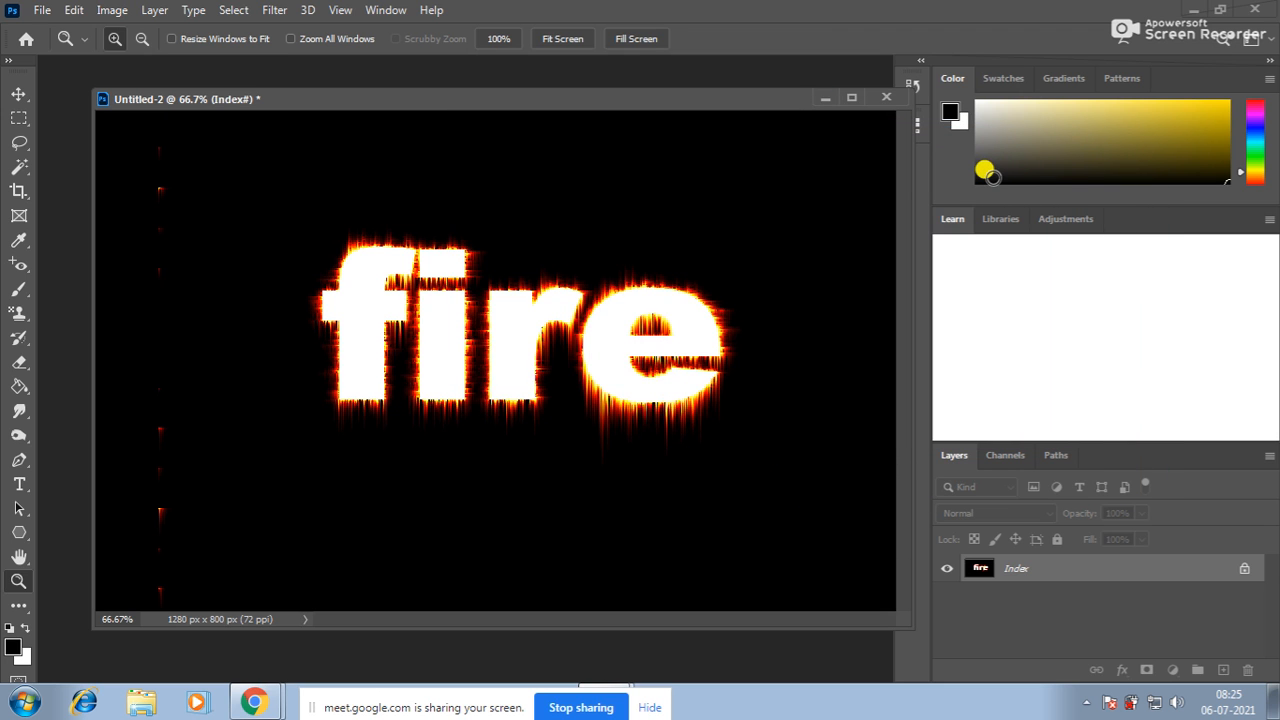
key(ctrl+plus)
key(ctrl+plus)
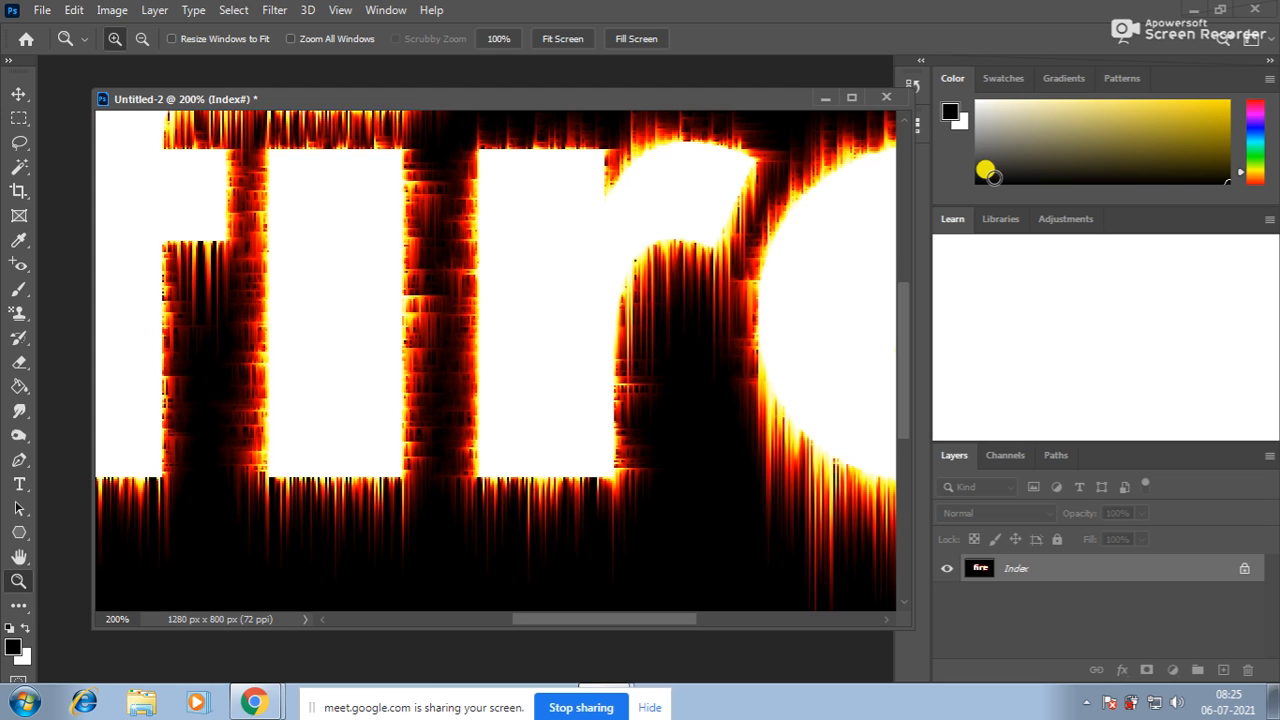
key(ctrl+minus)
key(ctrl+minus)
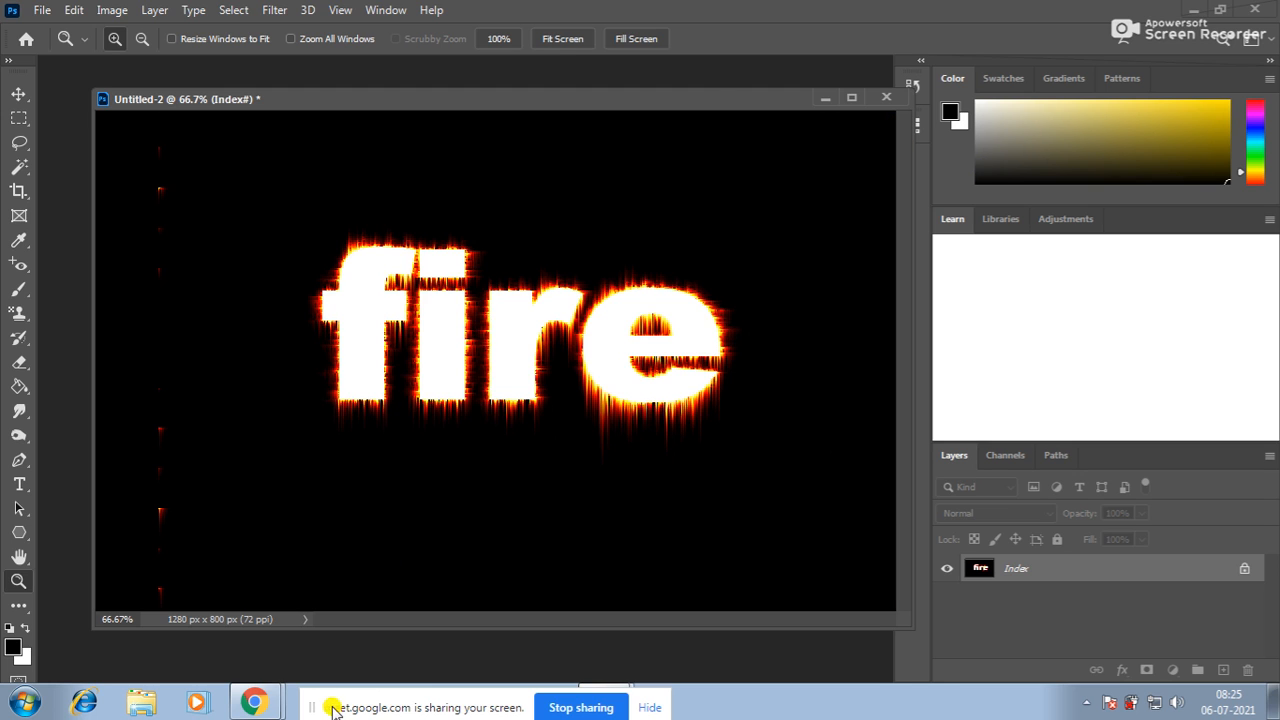
Move the screen-sharing notice aside, look at the Google Meet call in Chrome, and return to Photoshop
drag(313, 709, 705, 717)
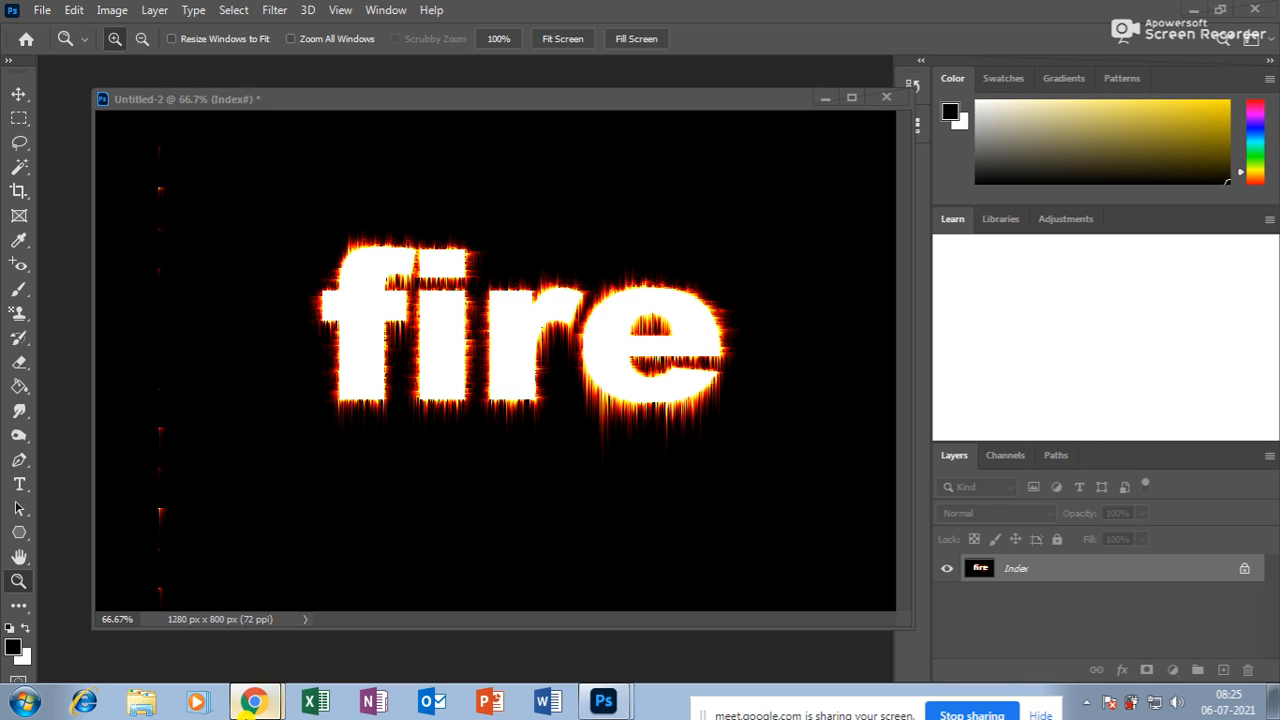
click(266, 705)
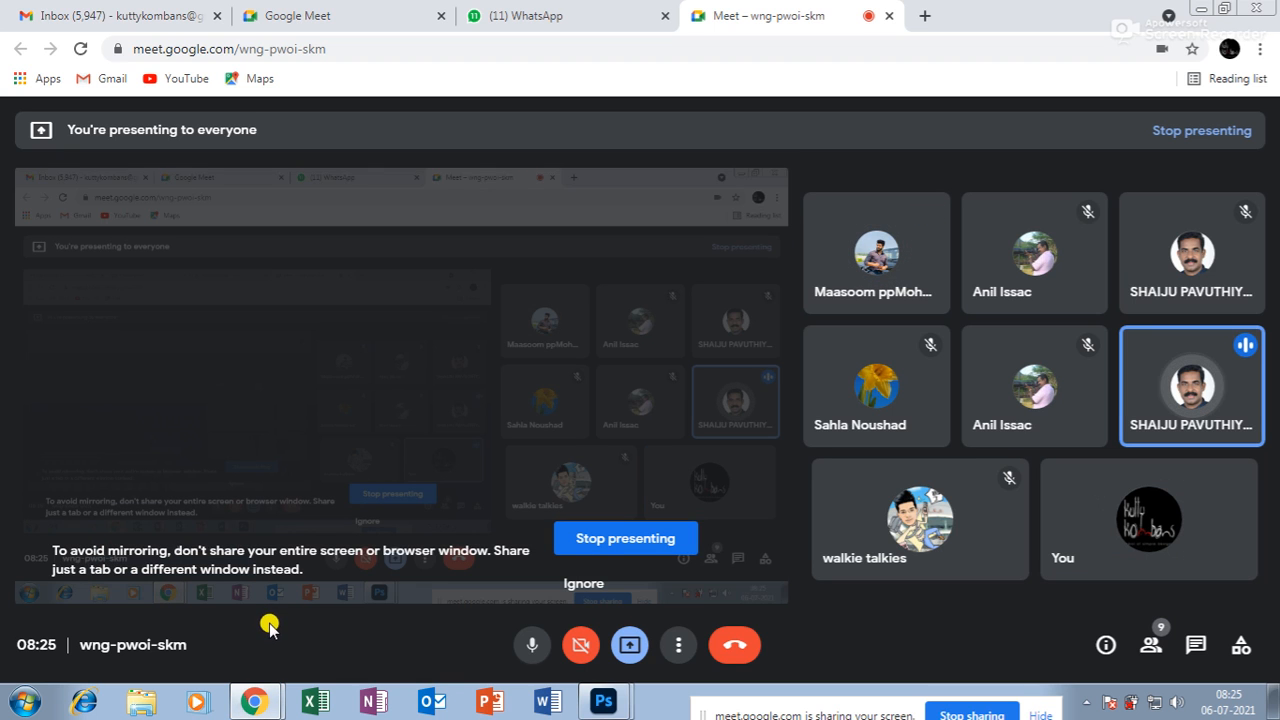
click(603, 701)
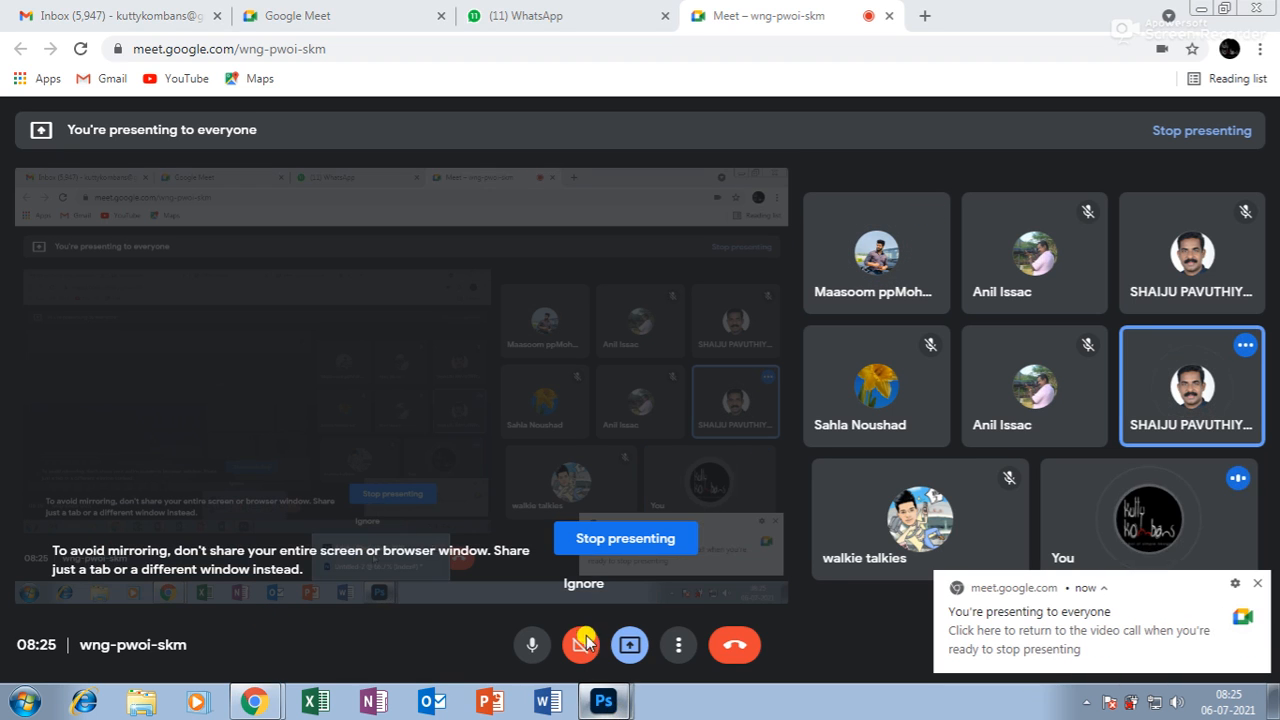
Undo the colour table, mode conversions, rotations and Wind filters back to the plain, upright "fire" text
key(ctrl+z)
key(ctrl+z)
key(ctrl+z)
key(ctrl+z)
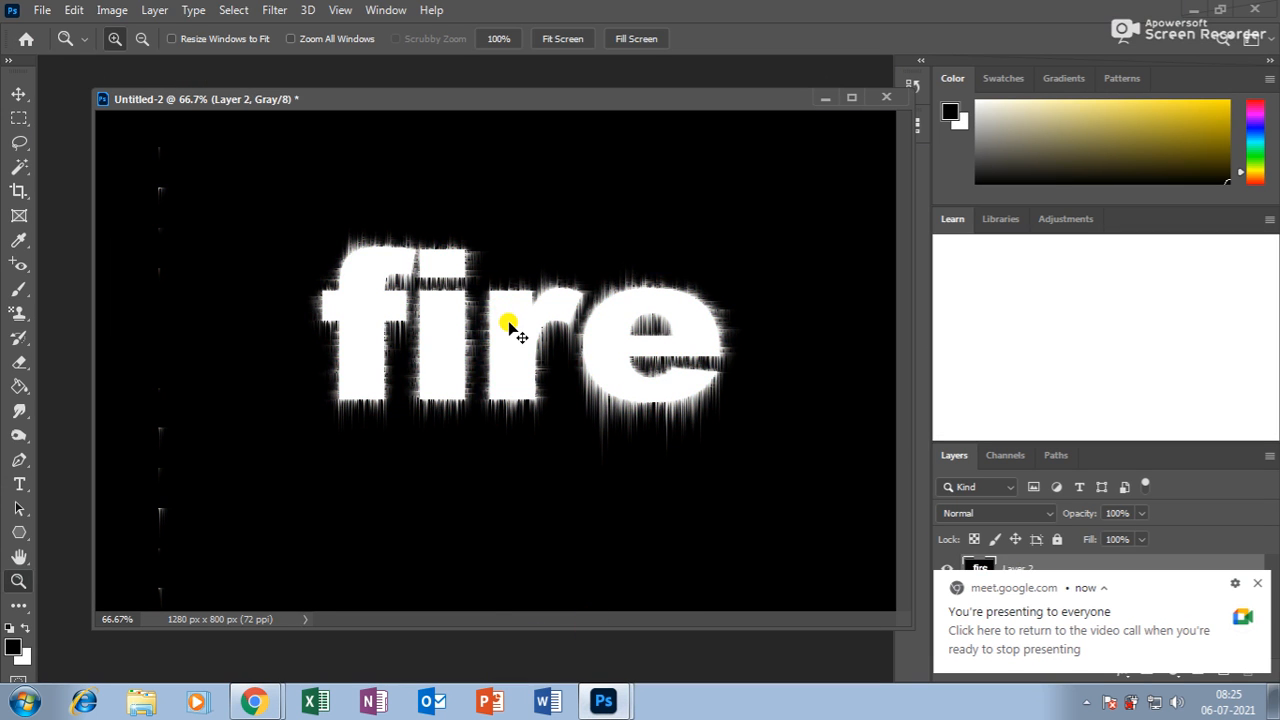
key(ctrl+z)
key(ctrl+z)
key(ctrl+z)
key(ctrl+z)
key(ctrl+z)
key(ctrl+z)
key(ctrl+z)
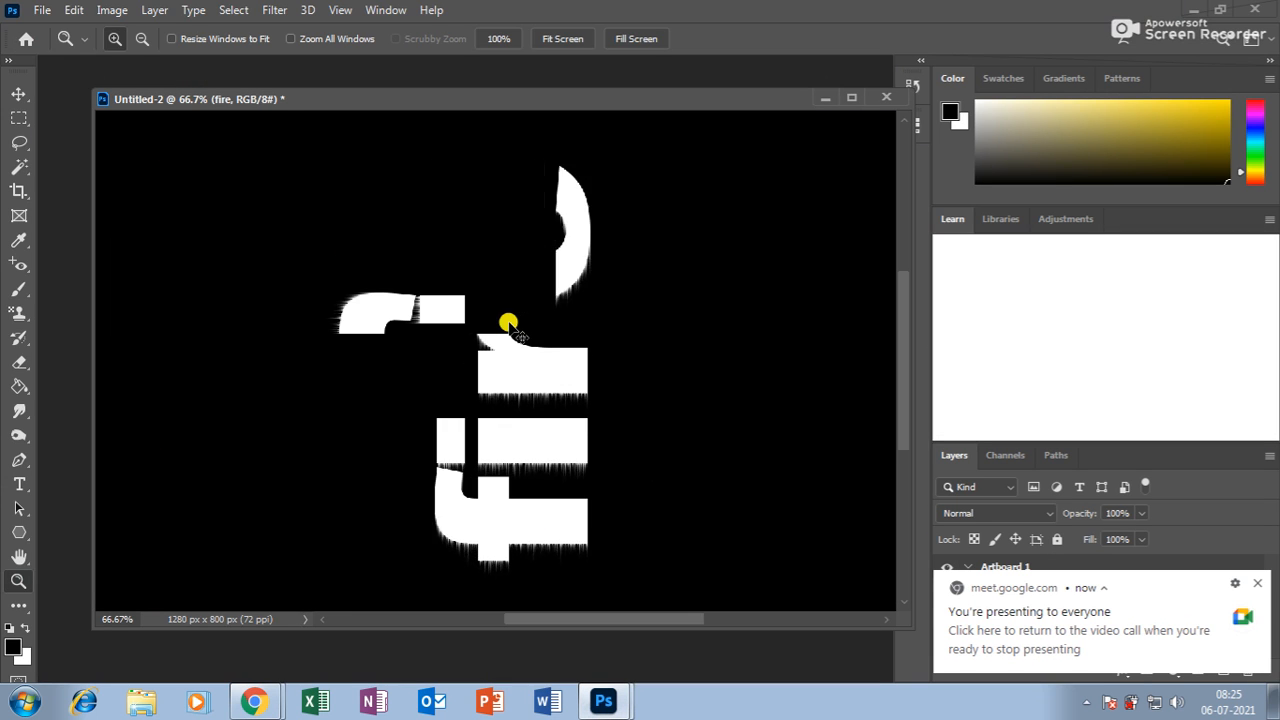
key(ctrl+z)
key(ctrl+z)
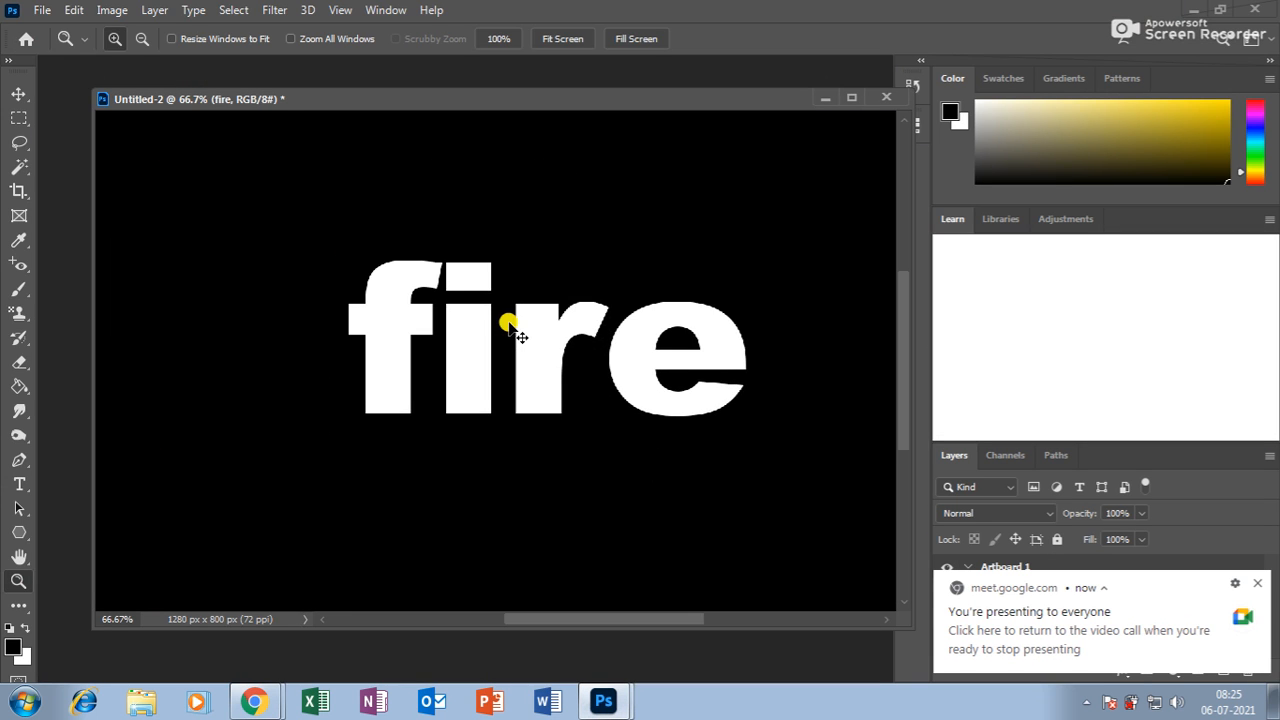
Shift the "fire" text slightly down and toward the left side, and replace its wording with "kombana"
click(22, 97)
drag(477, 322, 437, 337)
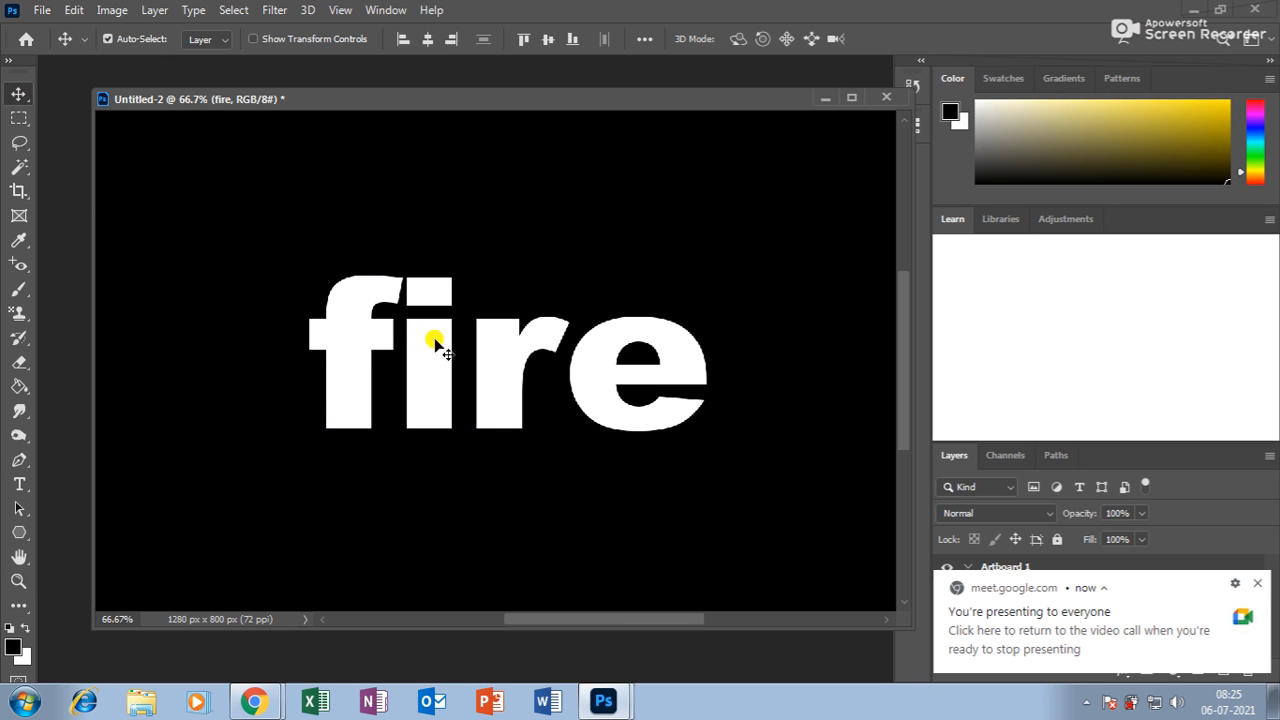
click(19, 484)
click(385, 385)
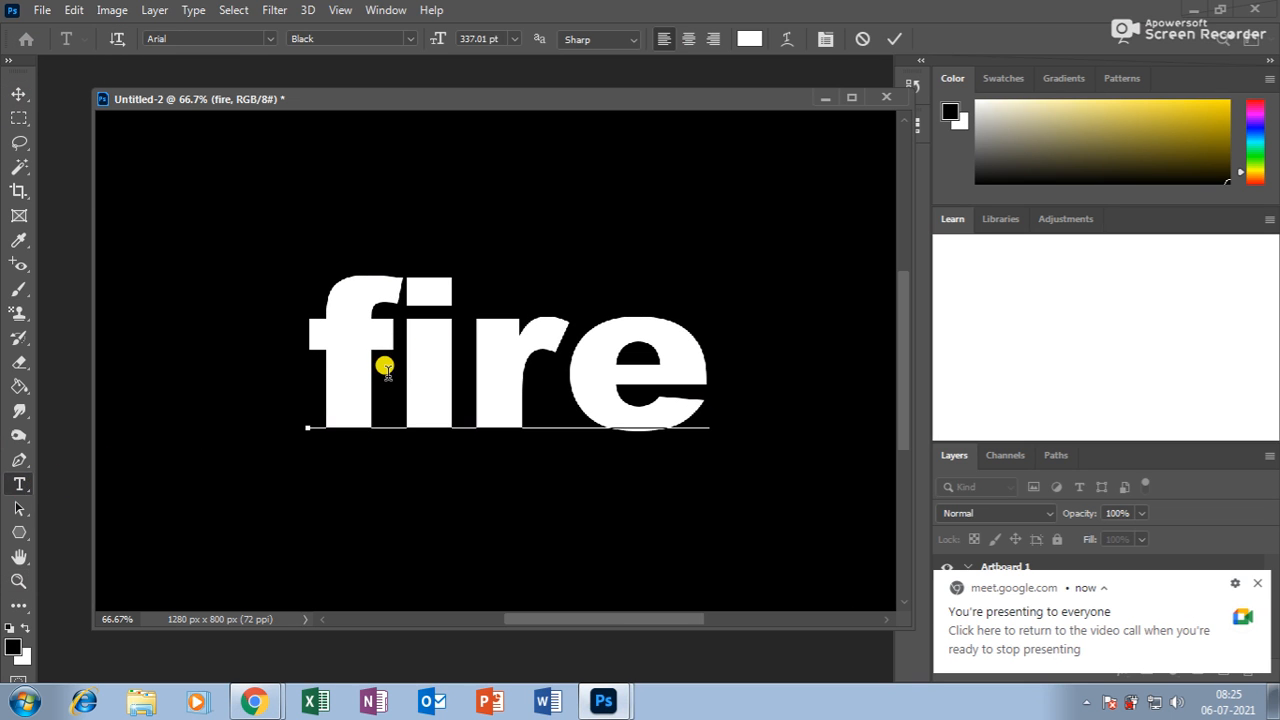
double_click(387, 372)
text(komb)
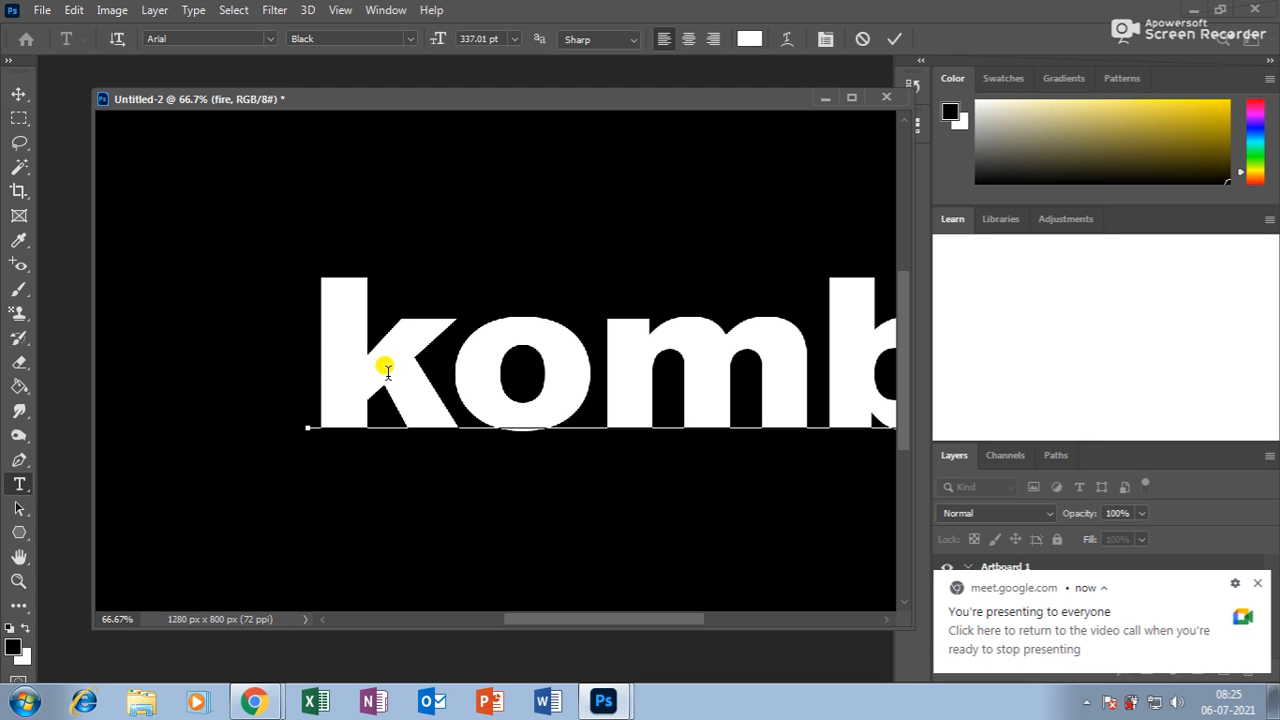
key(ctrl)
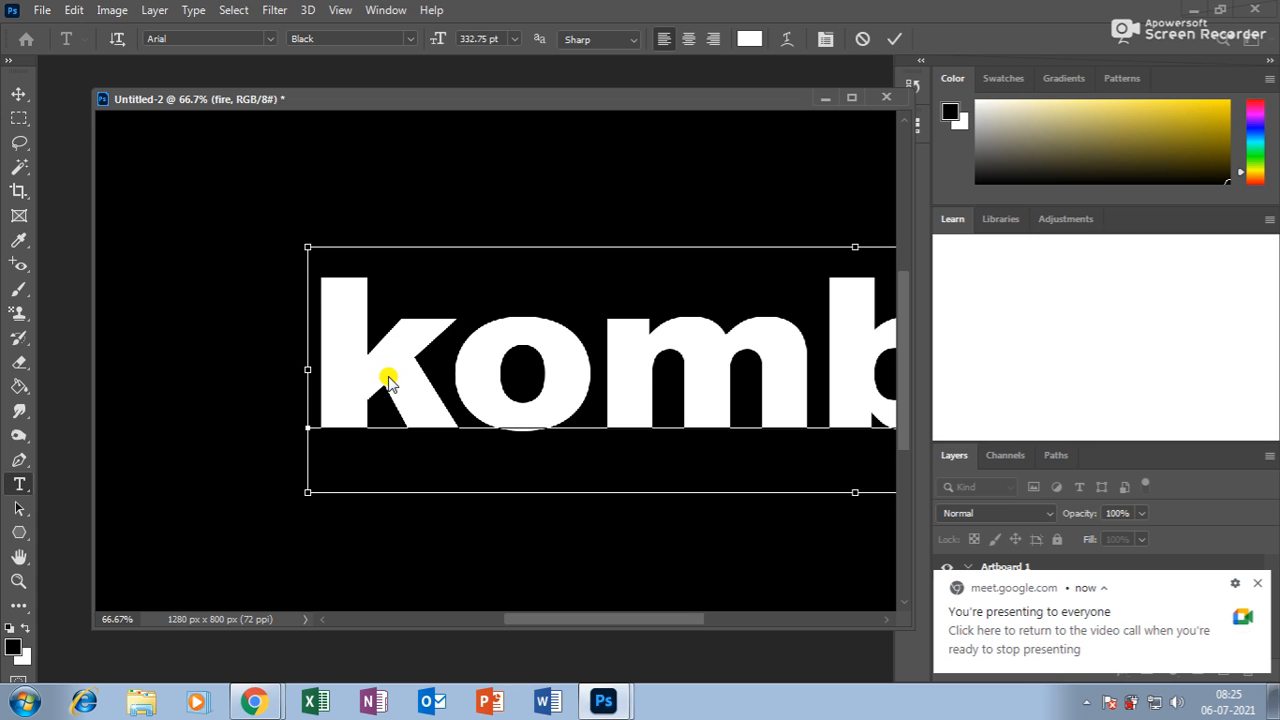
Scale the "kombana" text to about 56.58% width and 68.70% height and fit it within the artboard's middle
click(19, 93)
drag(334, 314, 277, 306)
key(ctrl+t)
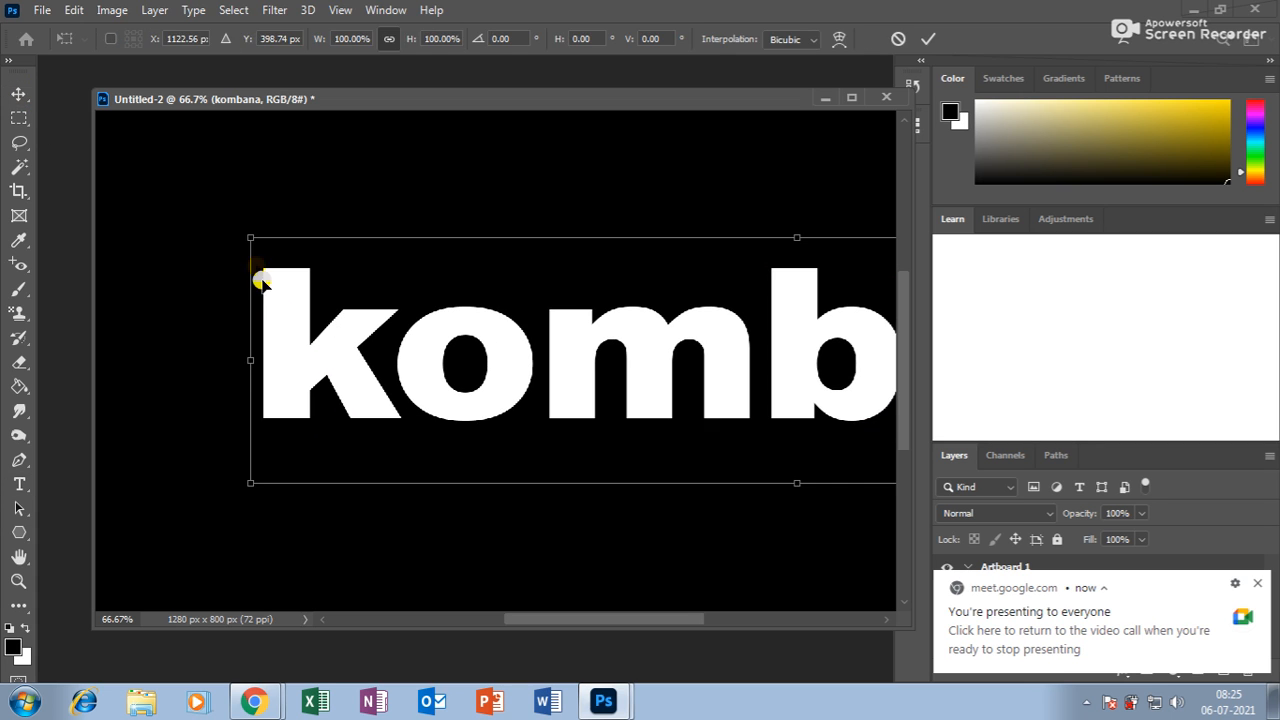
drag(247, 237, 465, 314)
drag(608, 394, 300, 348)
drag(152, 264, 410, 268)
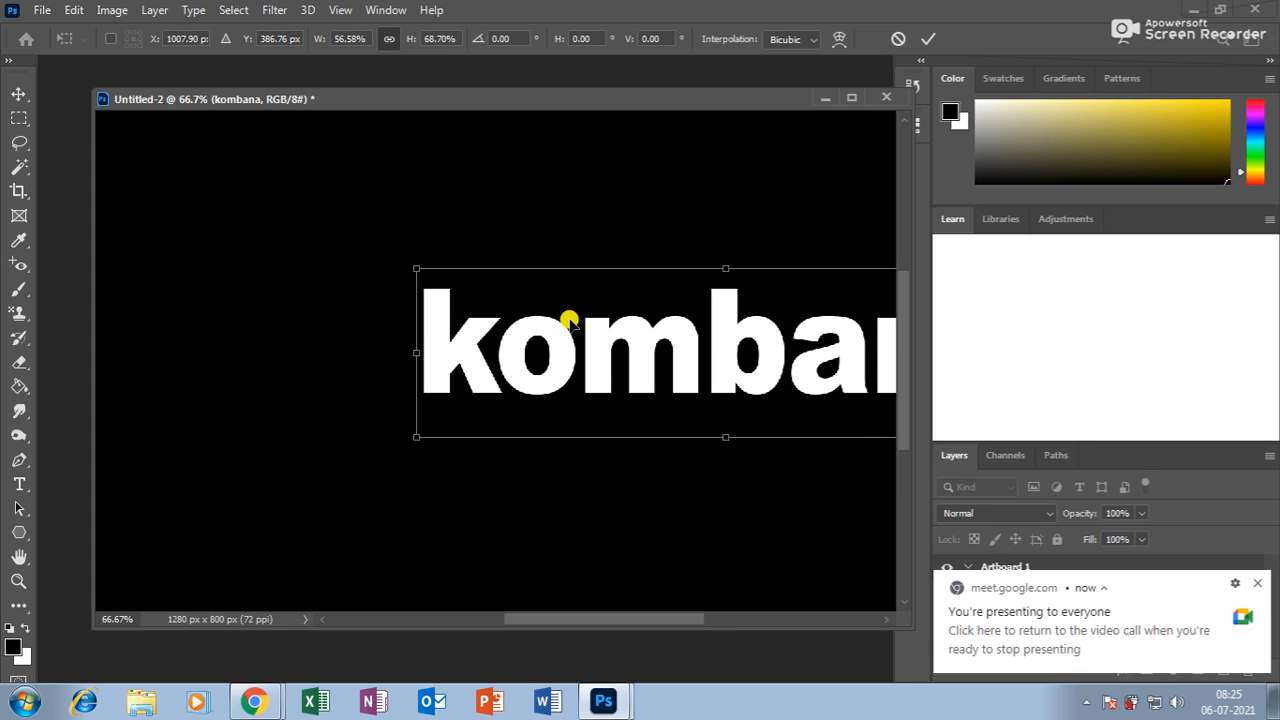
drag(569, 343, 440, 360)
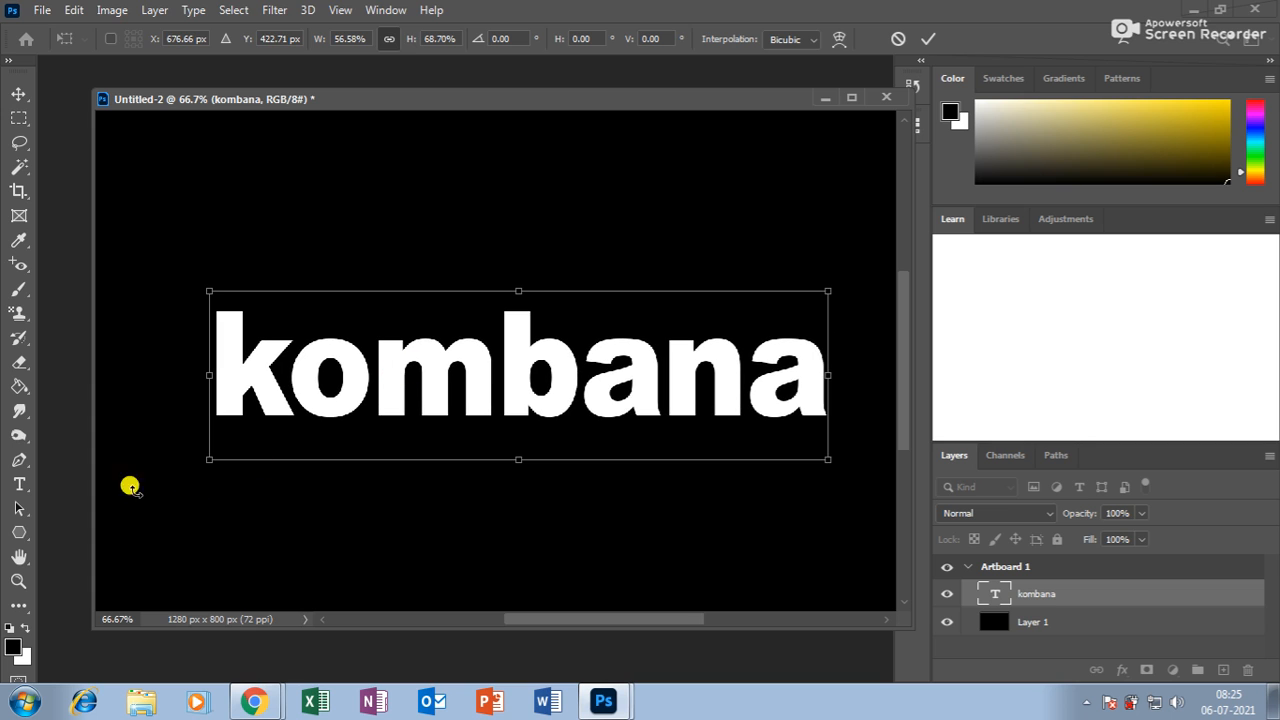
Remove the final letter so the text reads "komban", and recentre the word on the artboard
click(20, 484)
click(766, 371)
drag(766, 371, 834, 371)
key(BackSpace)
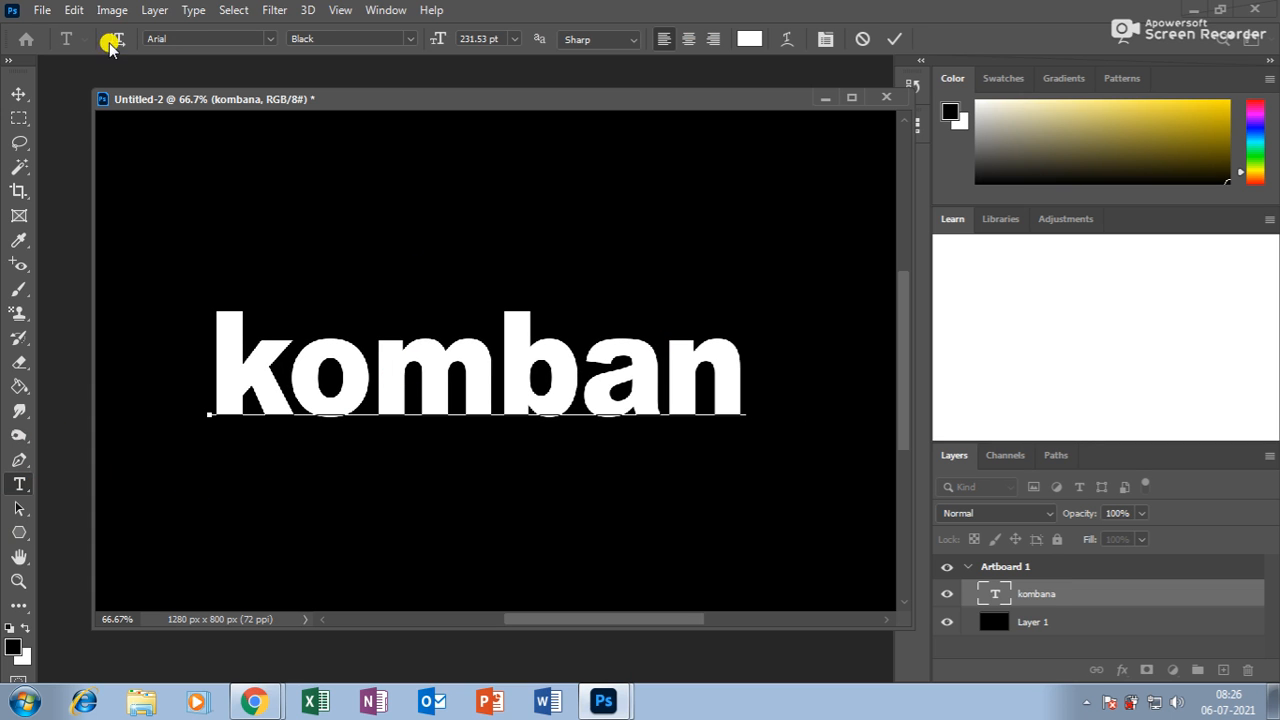
click(19, 93)
drag(514, 363, 548, 352)
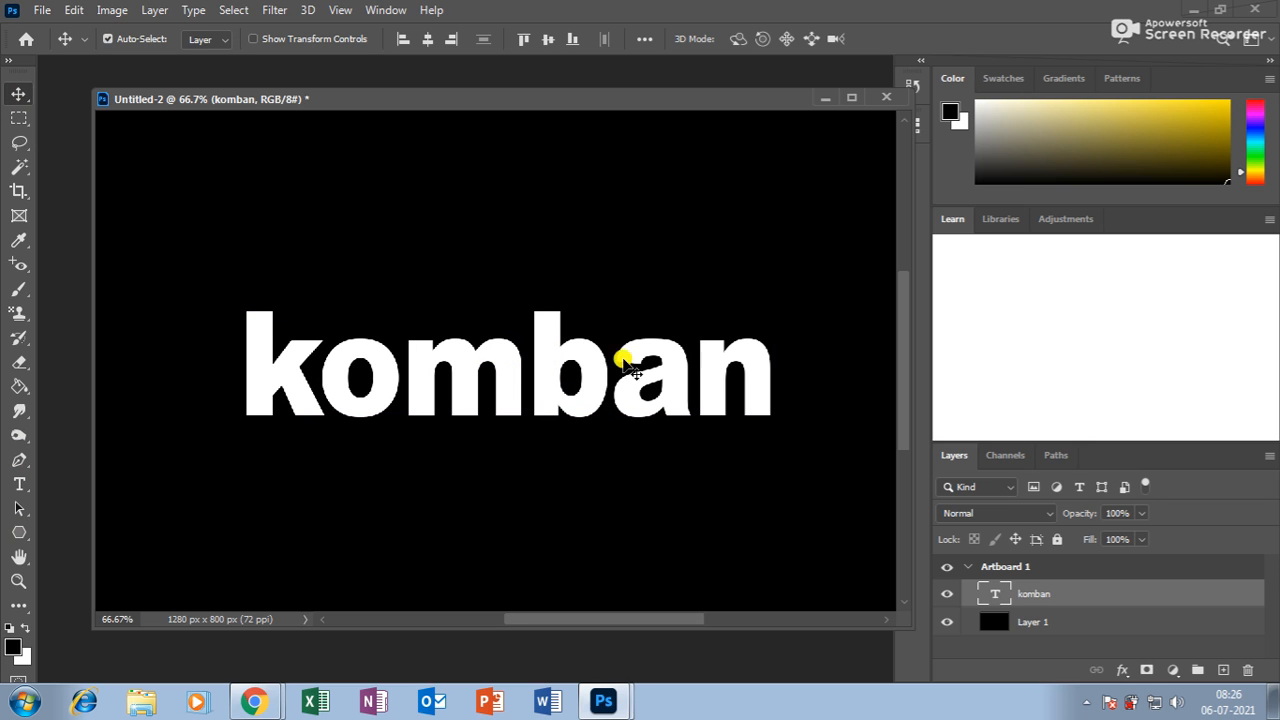
Rasterize the "komban" text, apply the Wind filter to it, and move it slightly lower on the artboard
click(280, 12)
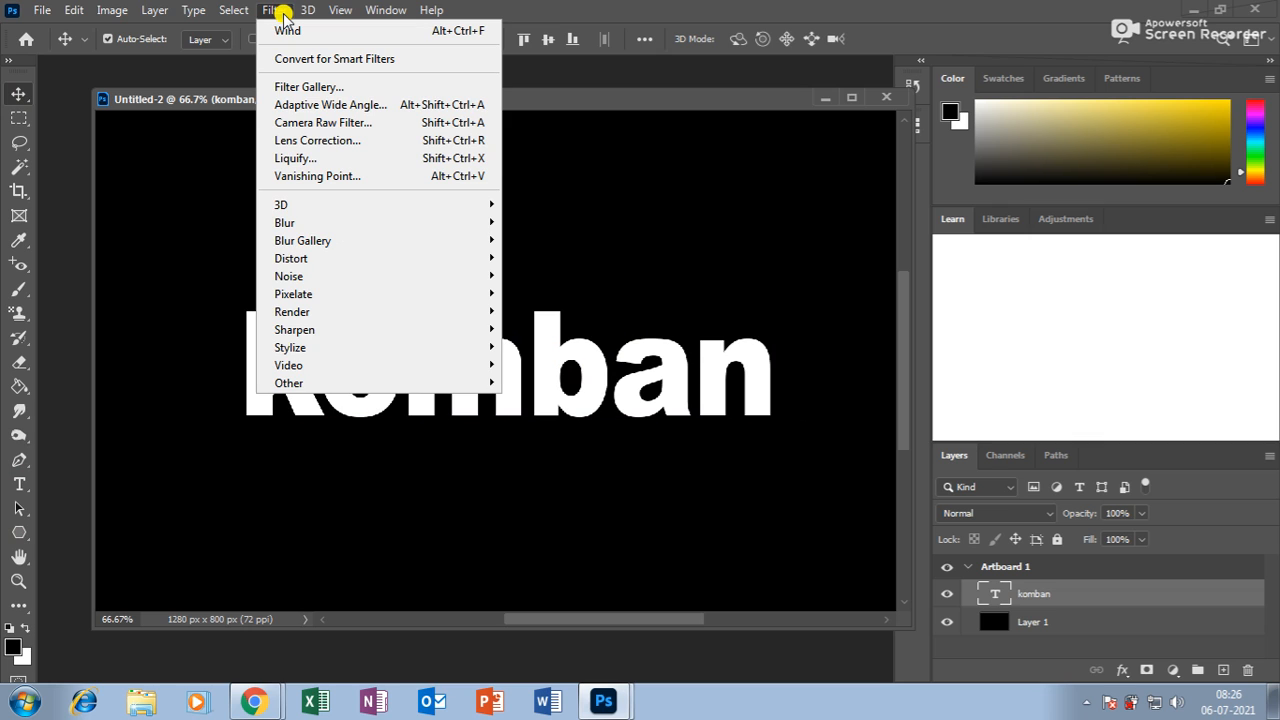
mouse_move(310, 356)
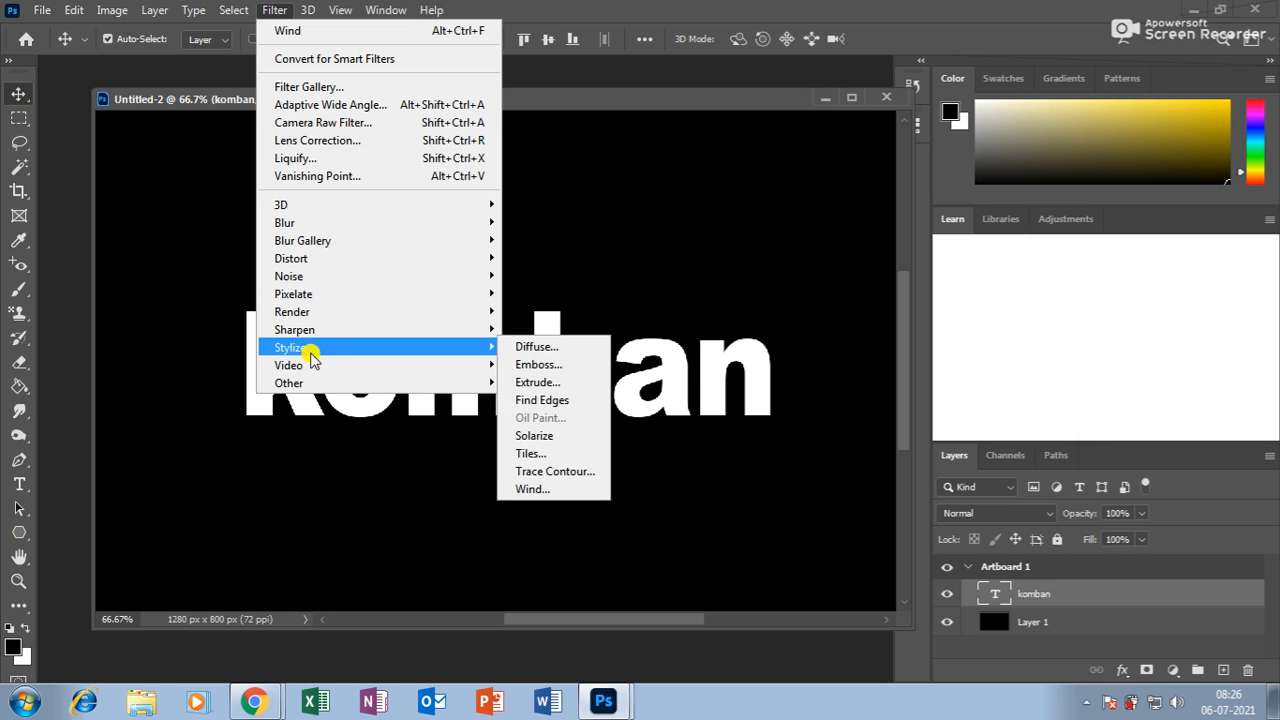
click(549, 494)
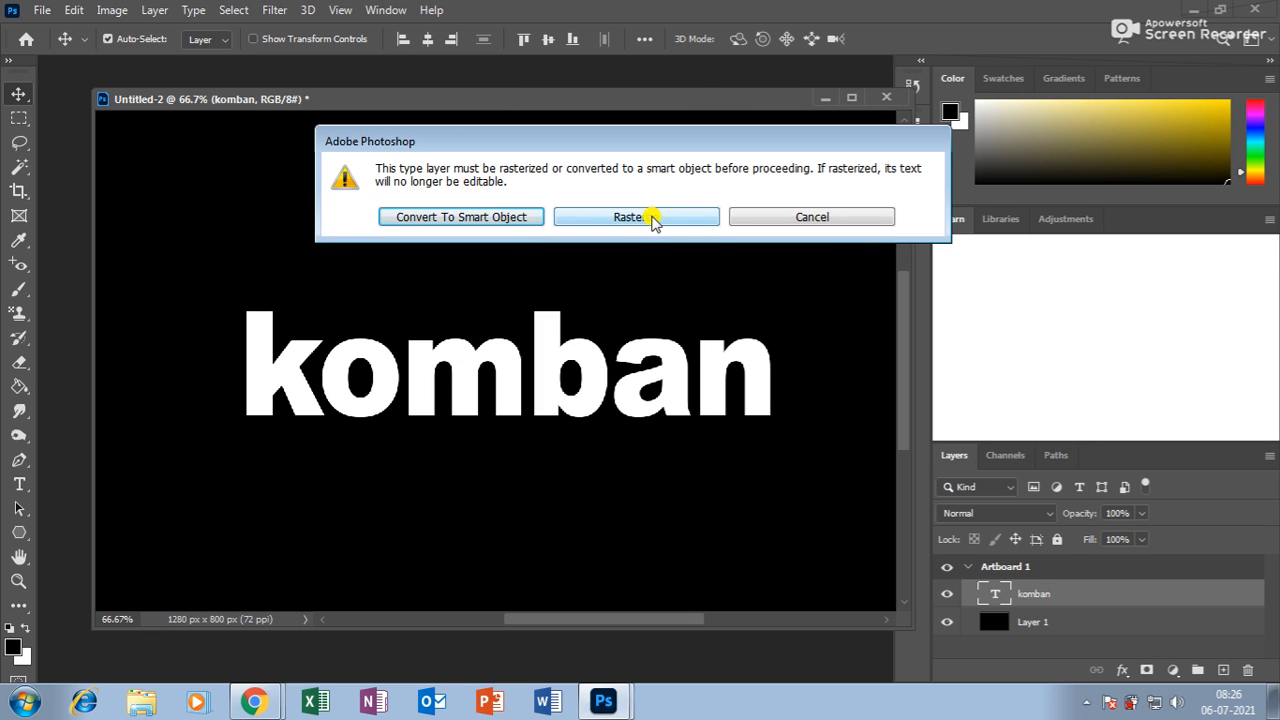
click(650, 217)
click(772, 132)
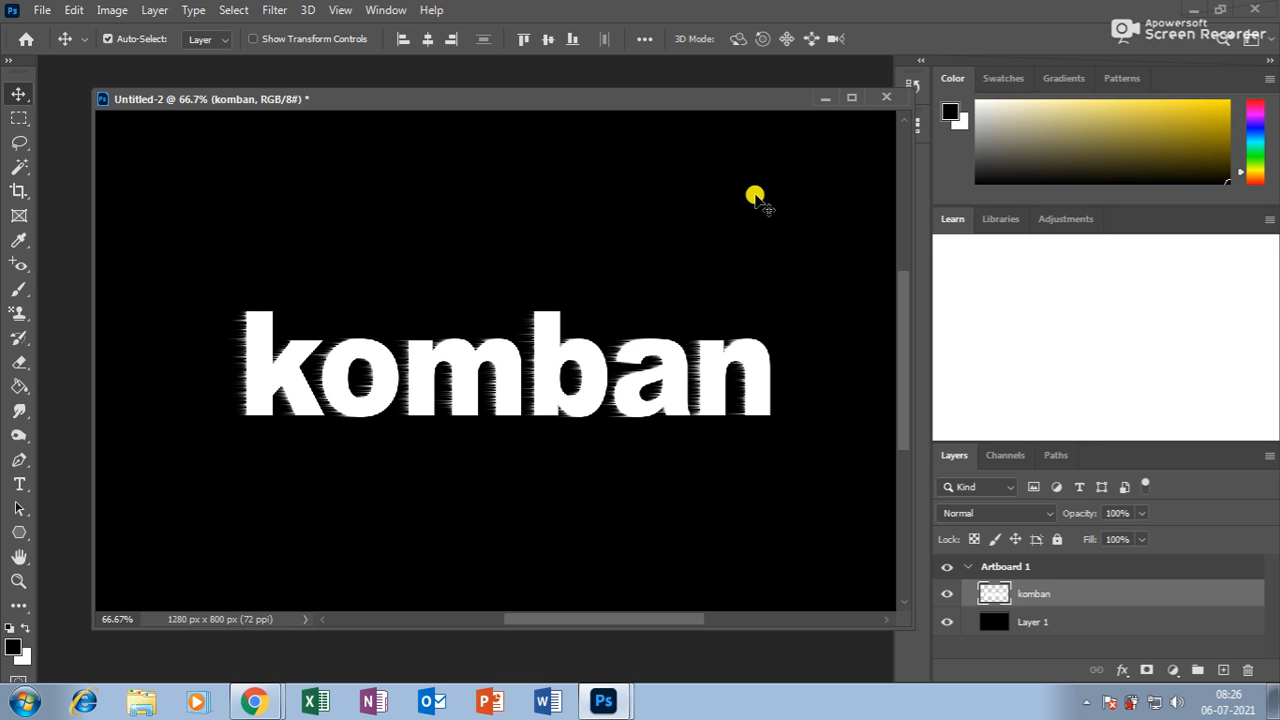
key(ctrl+plus)
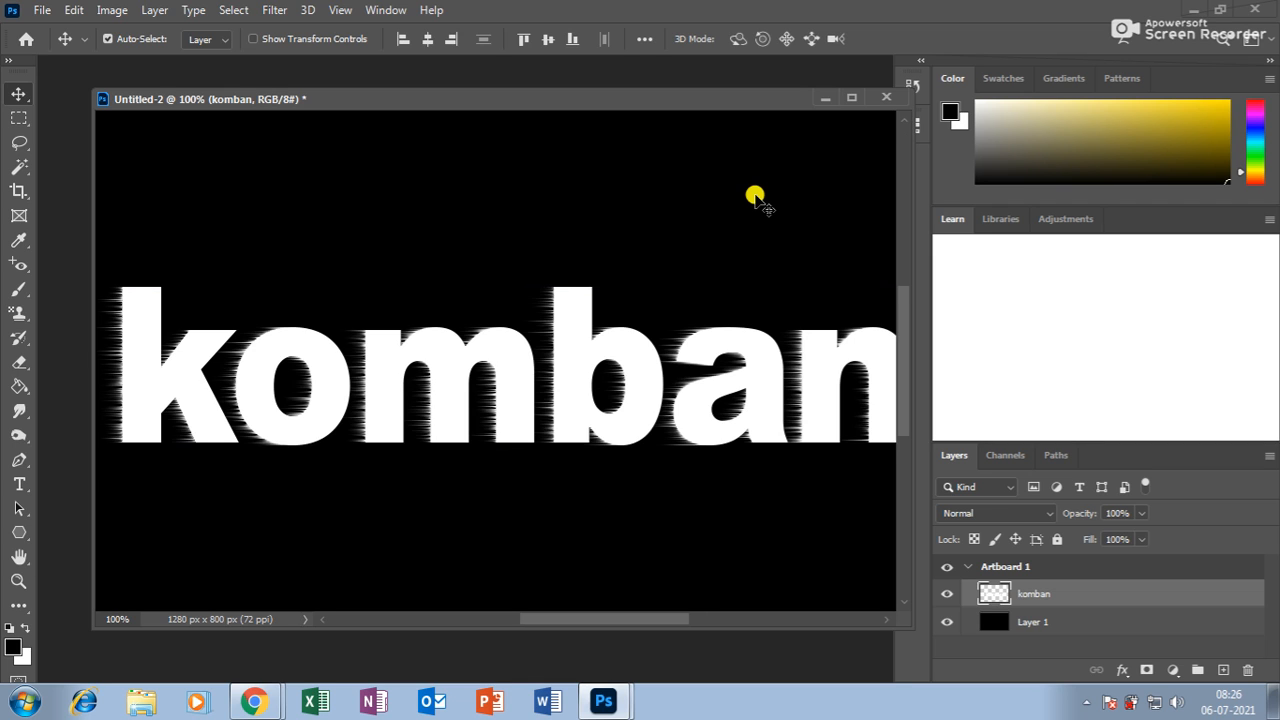
key(ctrl+minus)
drag(553, 348, 556, 372)
Try rotating the "komban" text 90° counterclockwise, scaling it to 88.52% width and 78.70% height, and fitting it vertically on the artboard
key(ctrl+t)
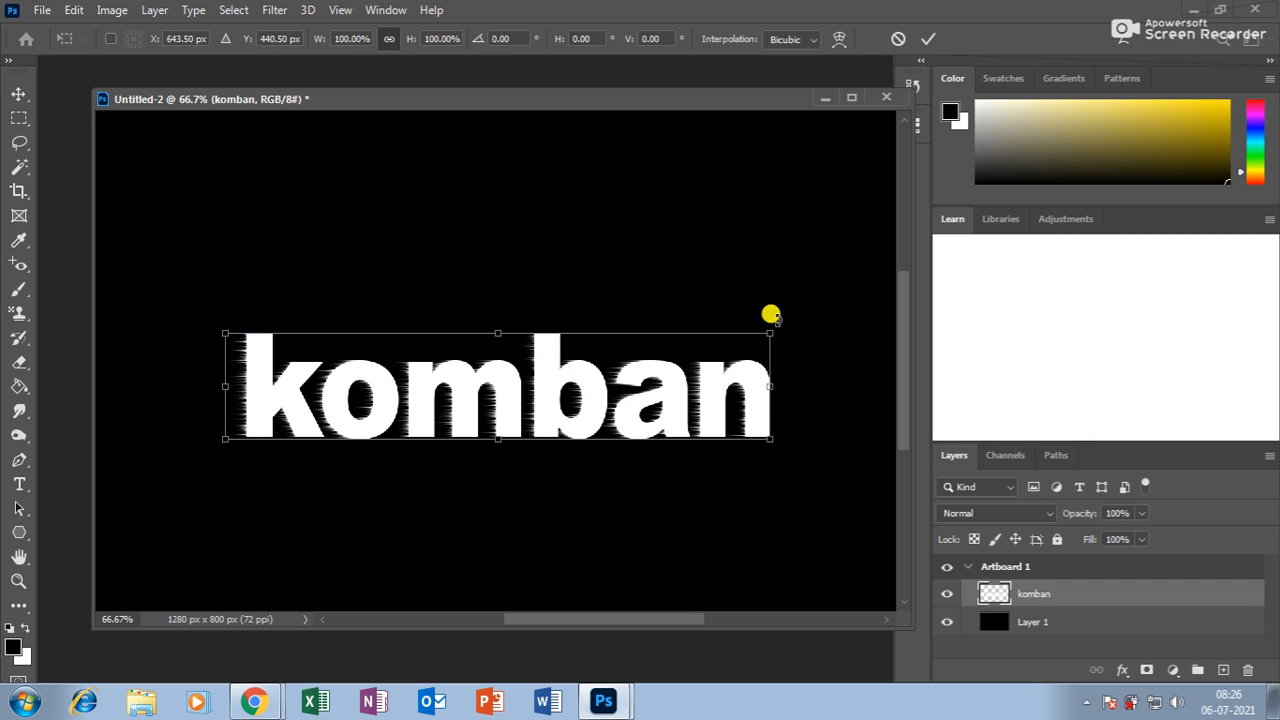
drag(811, 280, 426, 176)
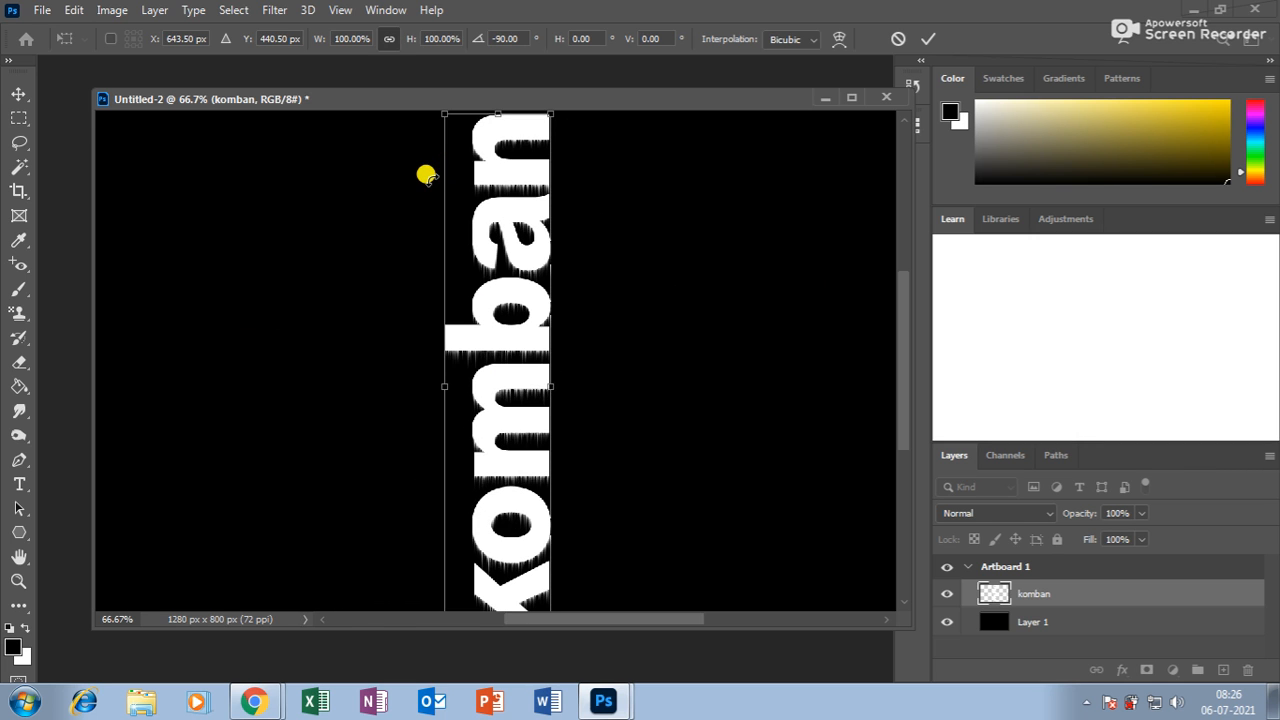
drag(434, 106, 457, 171)
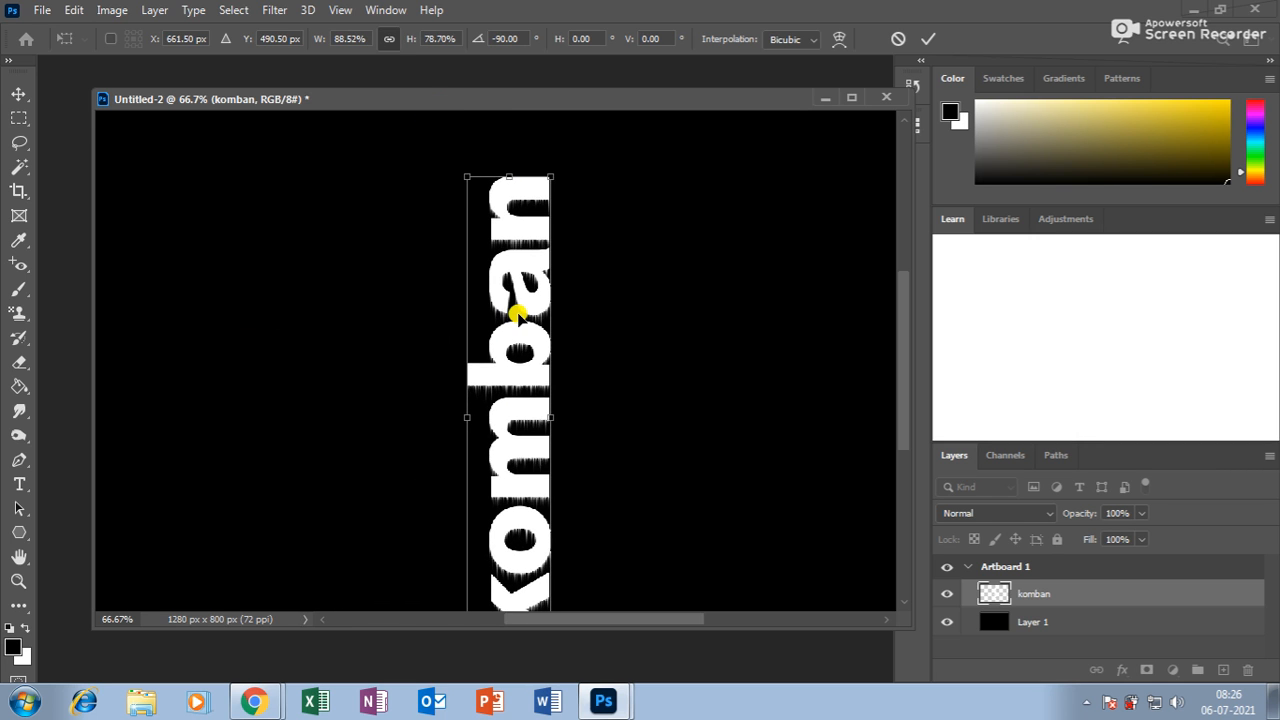
drag(517, 316, 514, 266)
key(Return)
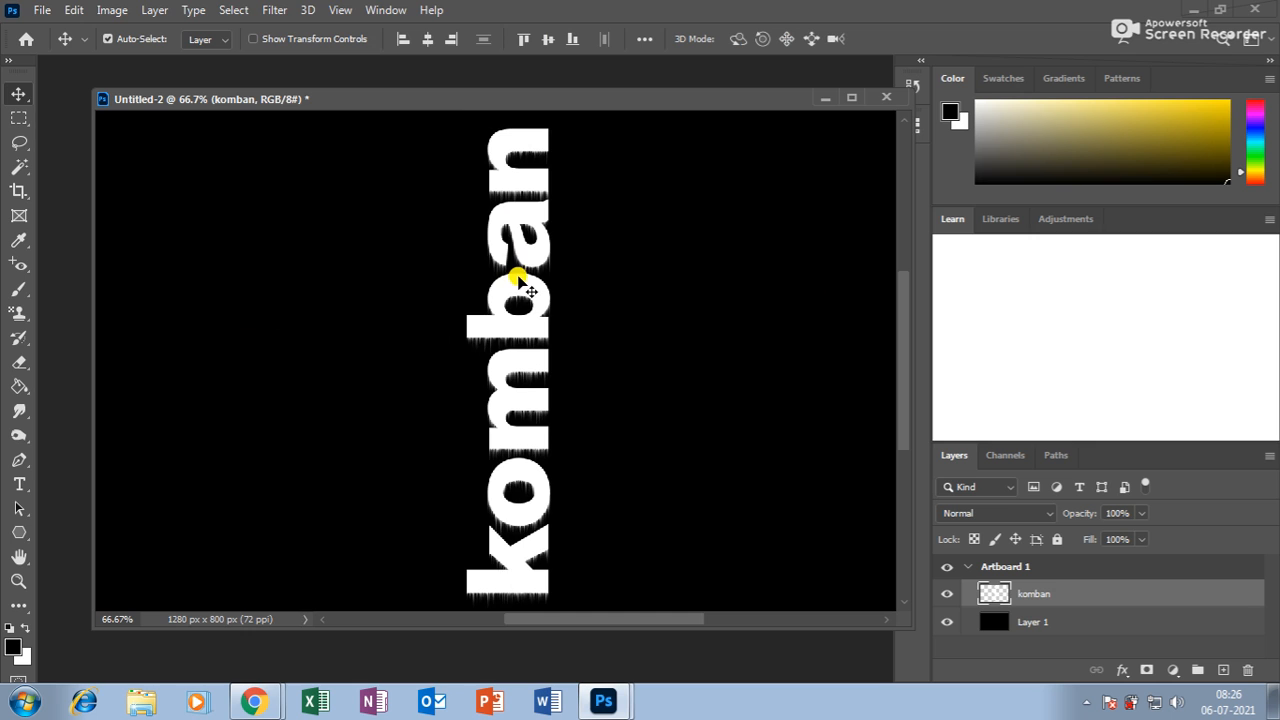
key(ctrl+z)
Rotate the "komban" text 90° counterclockwise, scaling it to 90.13% width and 89.94% height, and apply the Wind filter to it again
key(ctrl+t)
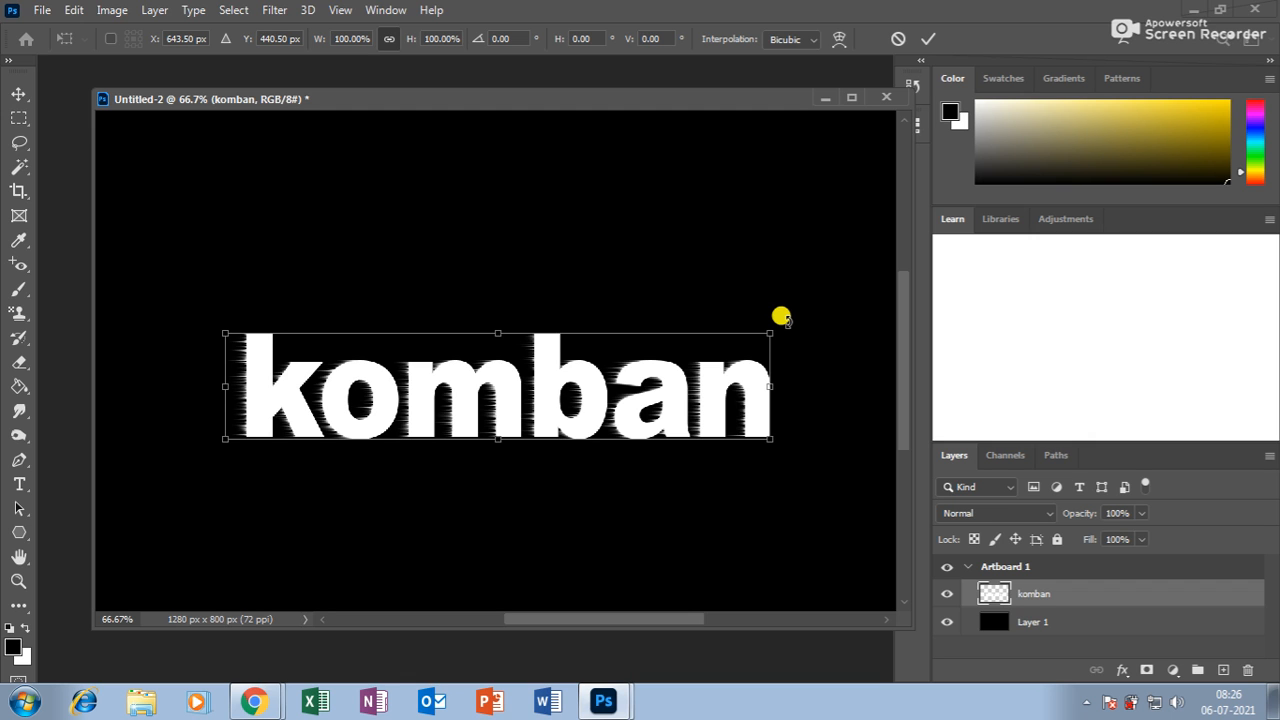
drag(768, 331, 437, 254)
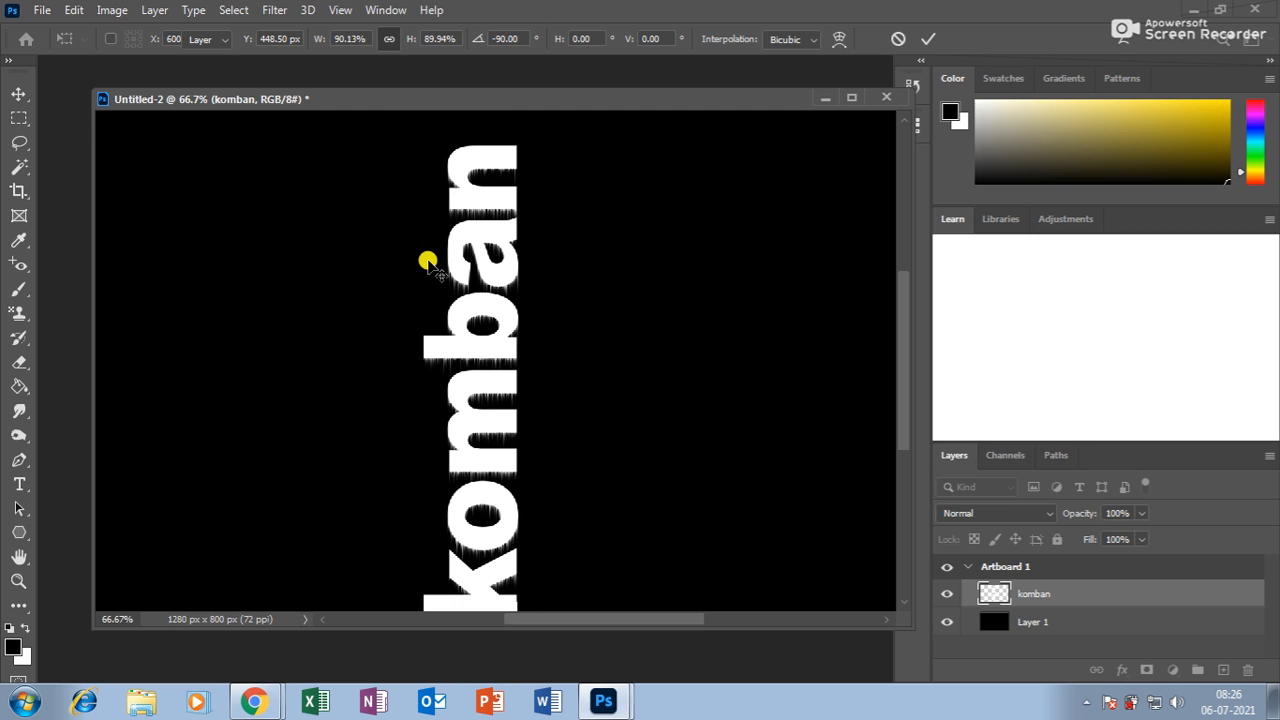
key(Return)
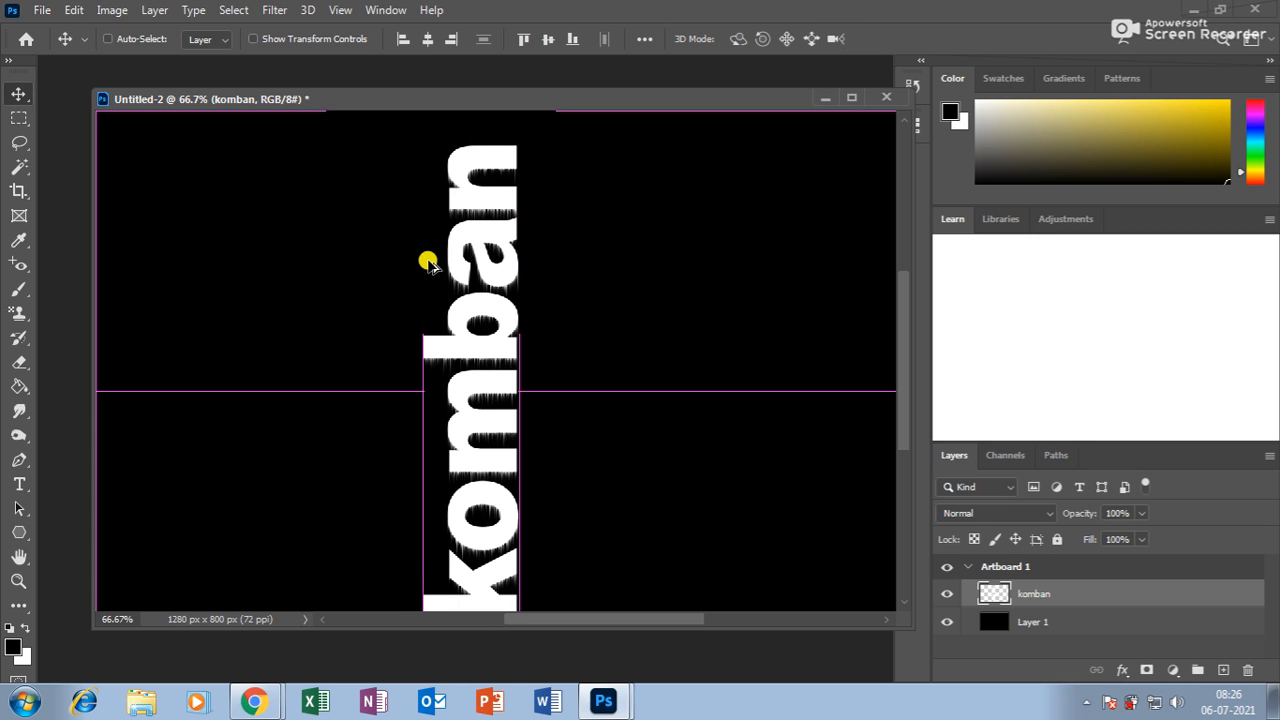
drag(466, 243, 514, 244)
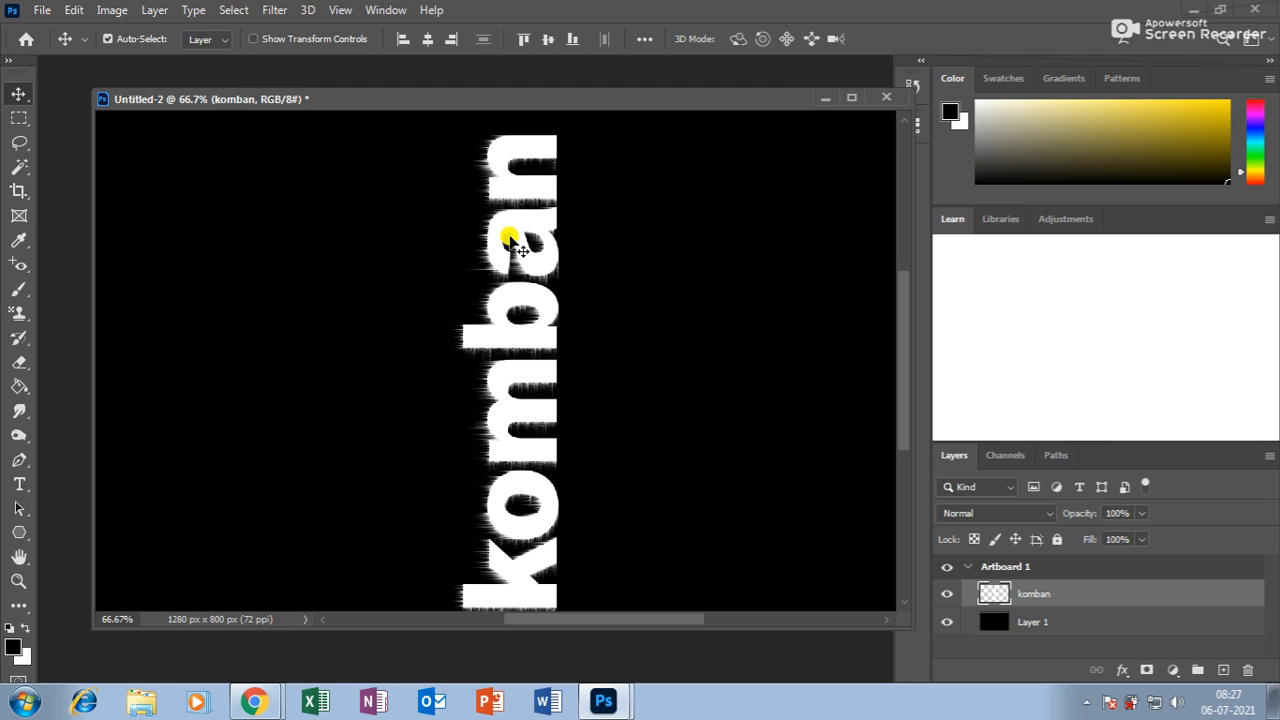
key(ctrl)
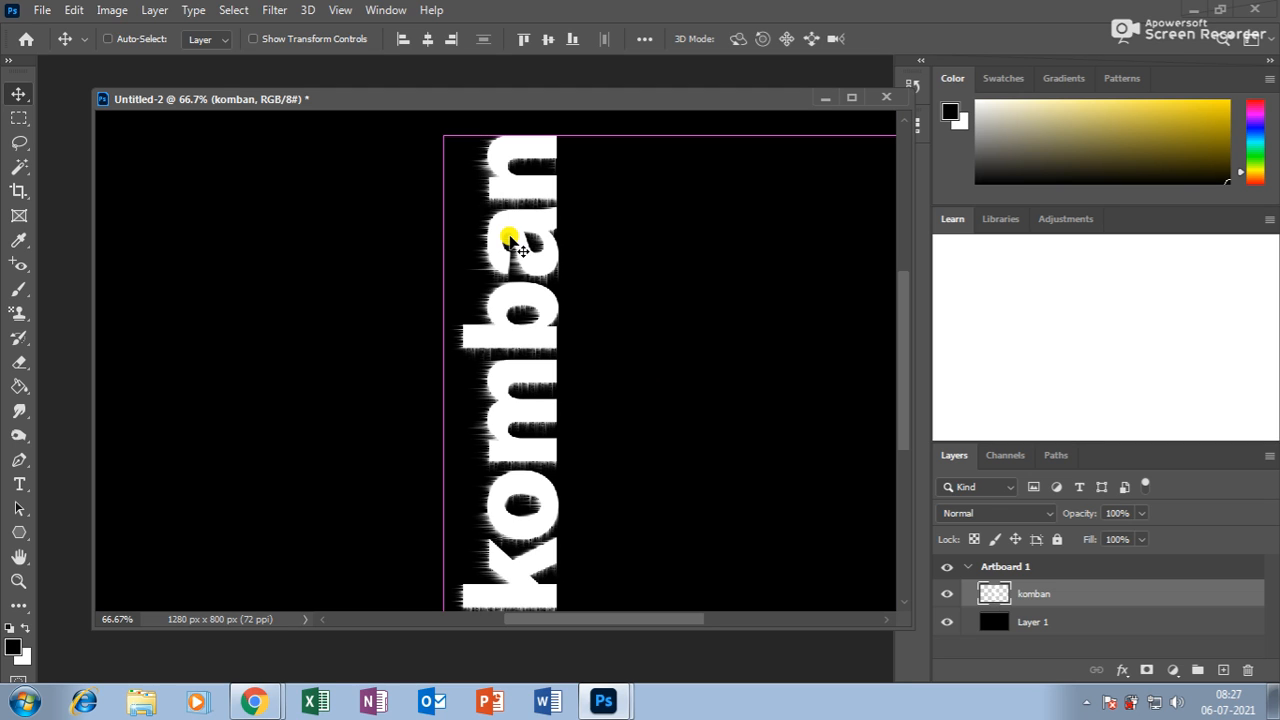
Rotate the "komban" text another 90° counterclockwise so it is upside down, reposition it within the artboard, and reapply the Wind filter
key(ctrl+t)
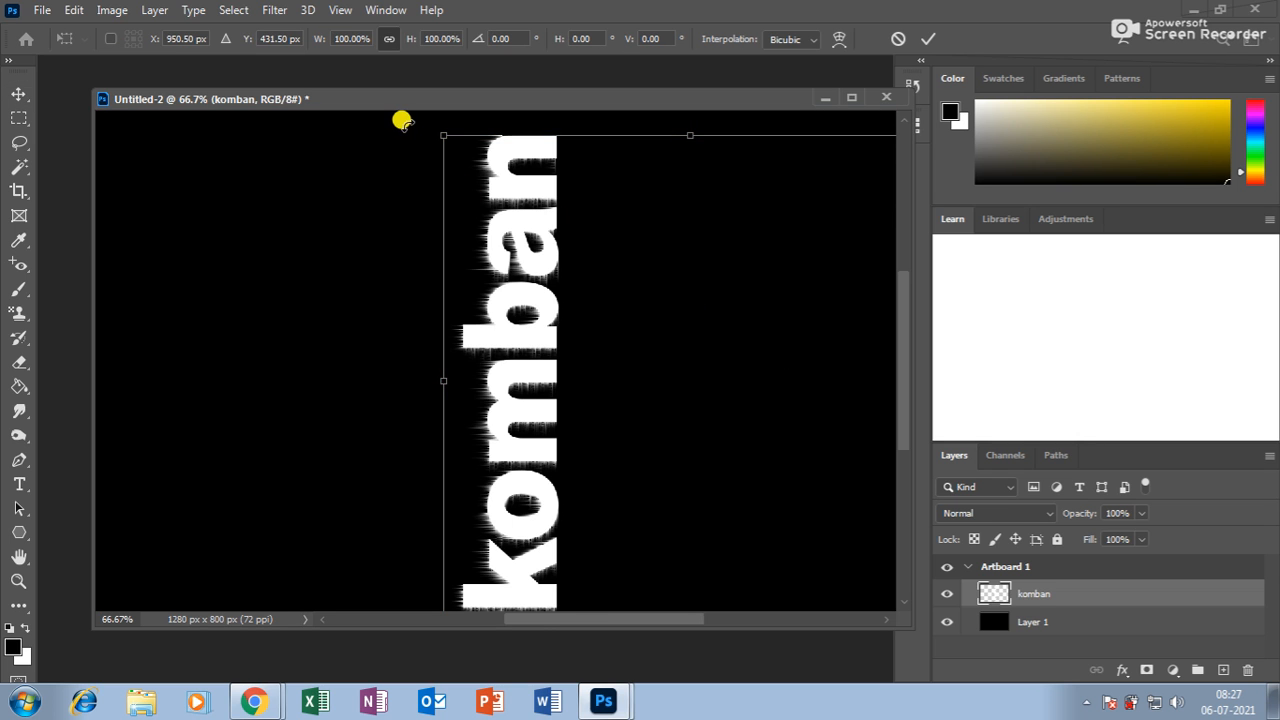
drag(405, 120, 300, 366)
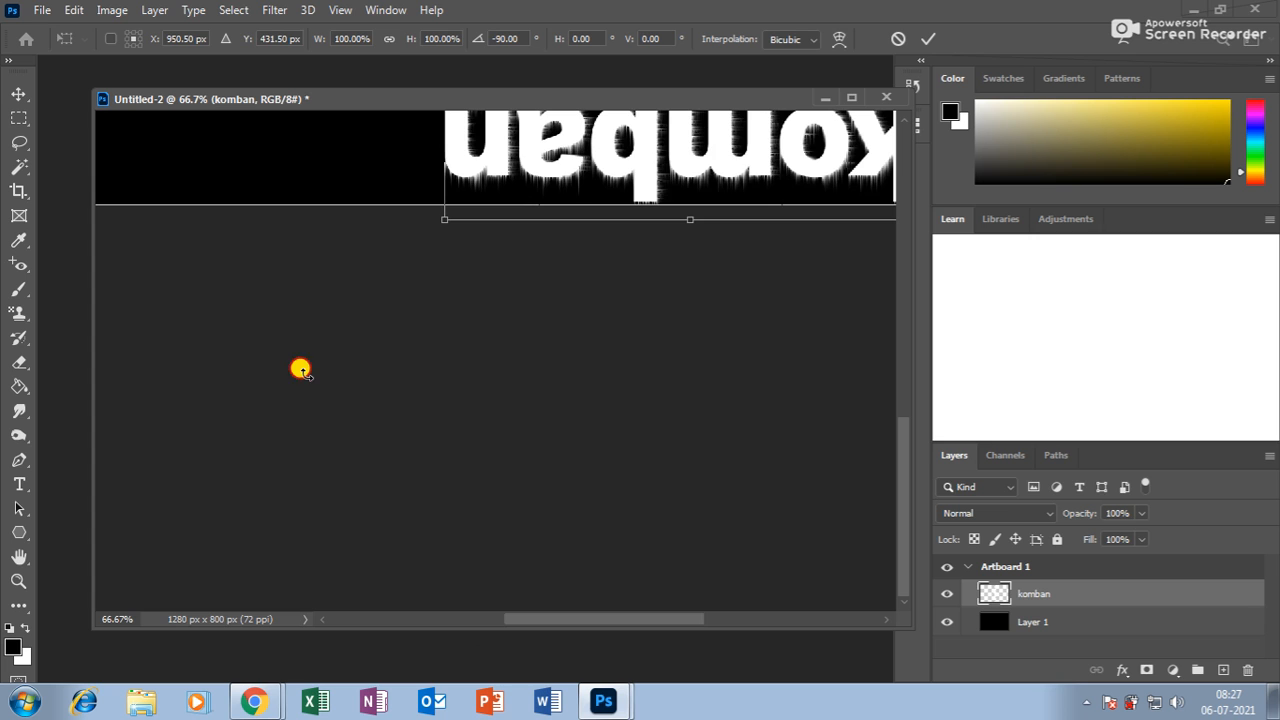
scroll(563, 372, up, 3)
drag(651, 343, 530, 258)
key(Return)
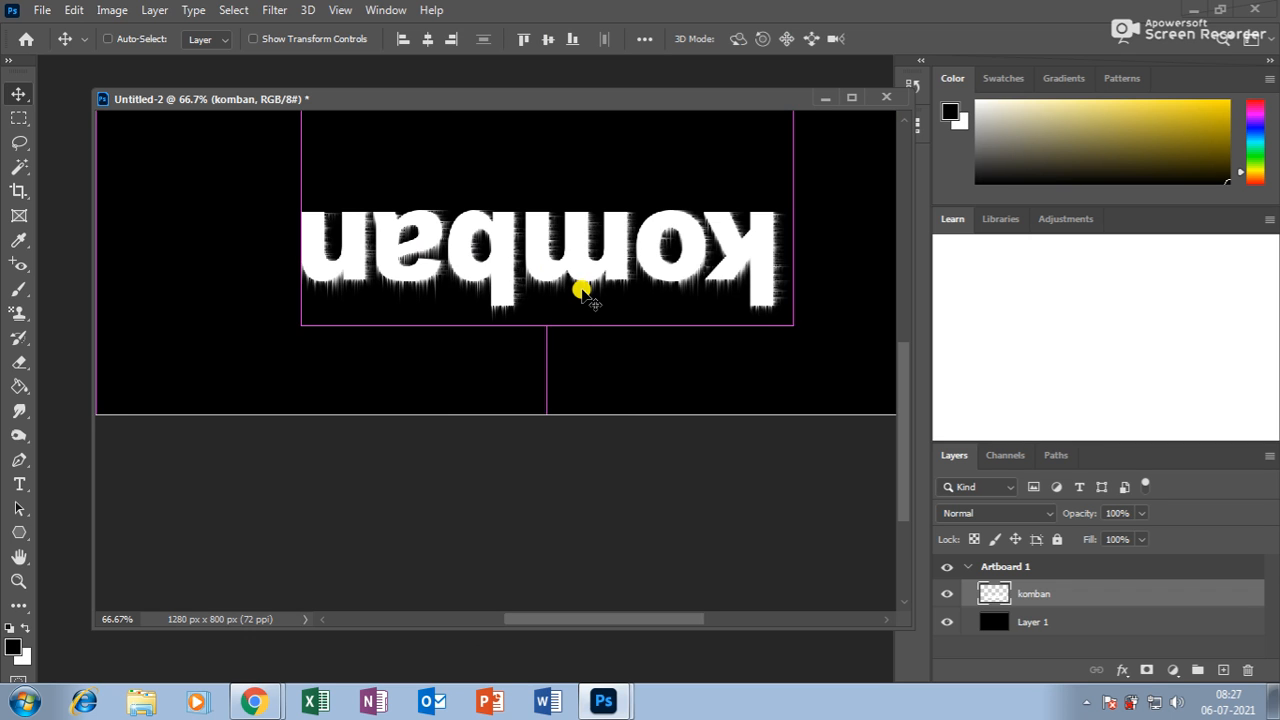
key(ctrl+alt+f)
scroll(522, 279, up, 2)
scroll(522, 281, up, 1)
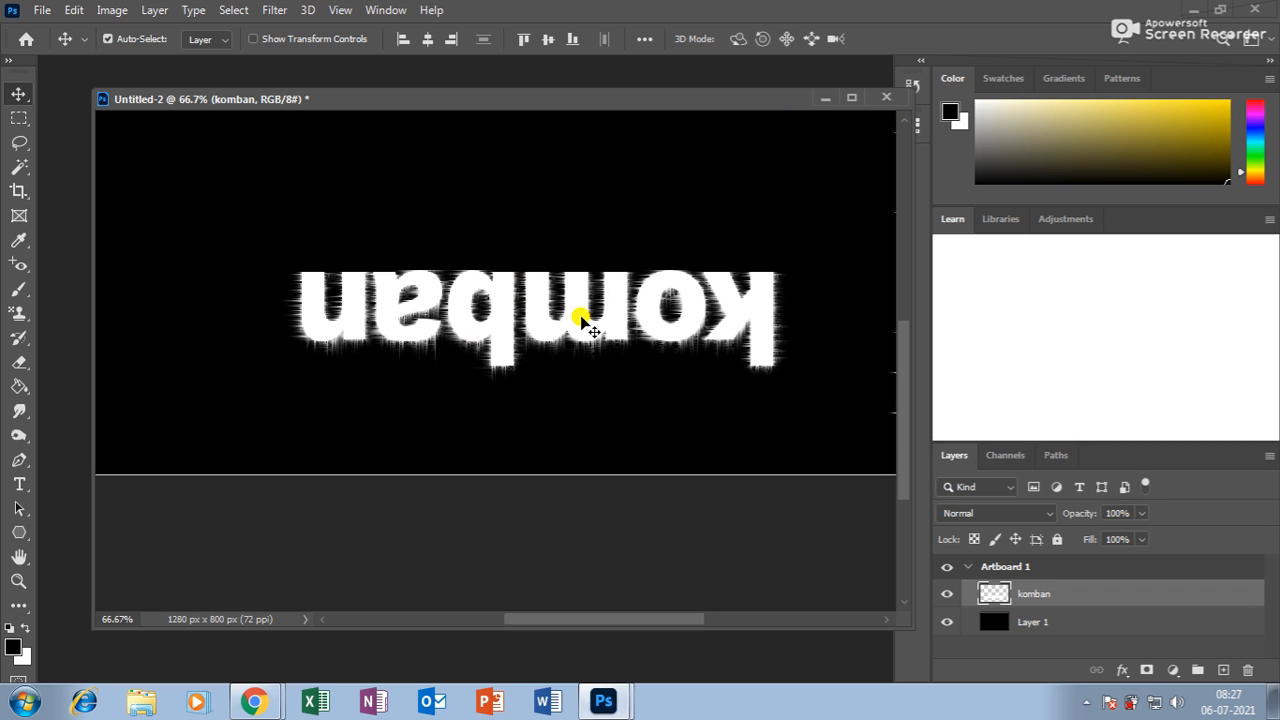
scroll(574, 298, up, 3)
scroll(571, 326, up, 1)
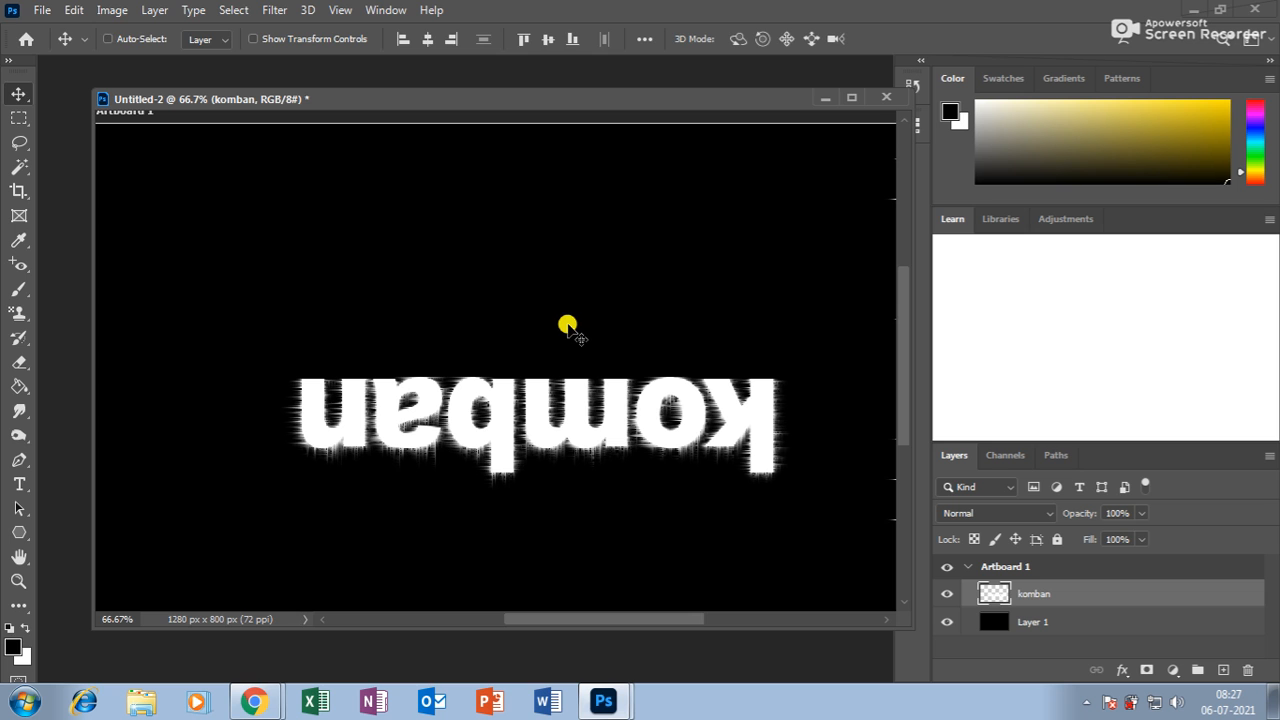
Rotate the upside-down "komban" text another 90° counterclockwise and move it so the whole word fits vertically on the artboard
key(ctrl+t)
drag(219, 244, 575, 474)
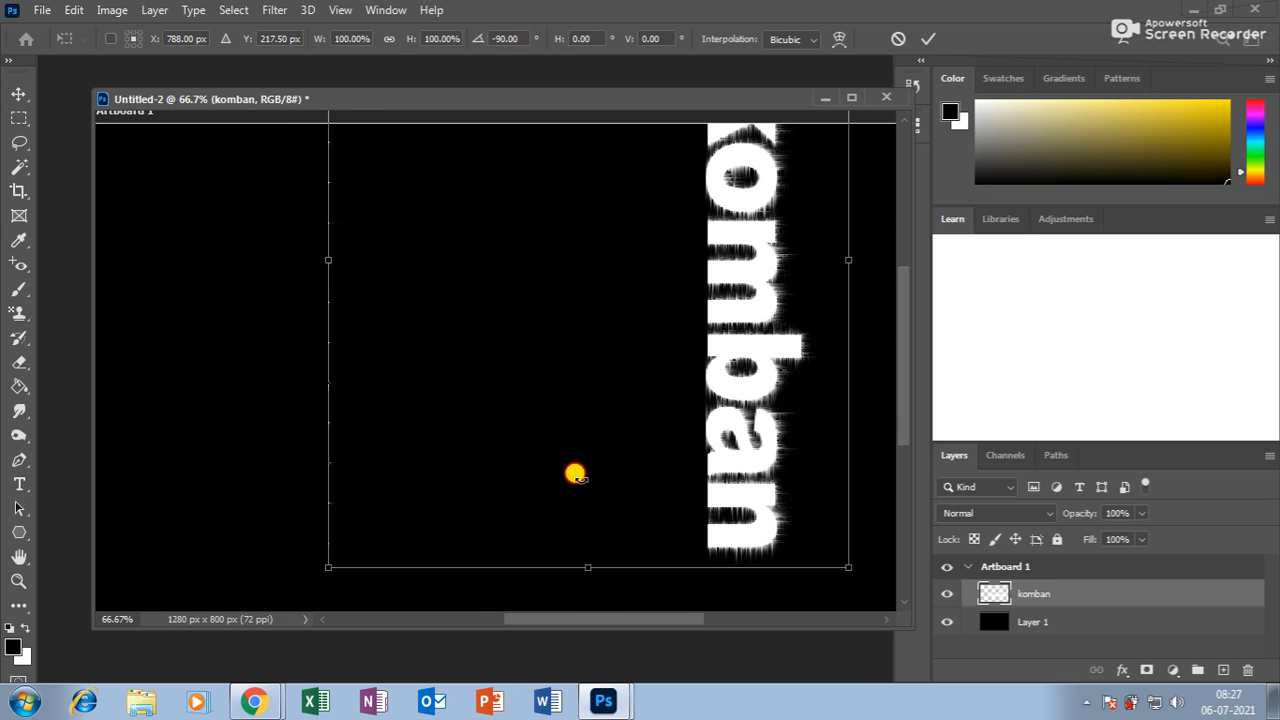
key(Return)
drag(749, 233, 598, 296)
Scale the vertical "komban" text to 93.99% width and 85.79% height, and apply the Wind filter in this fourth direction
key(ctrl+t)
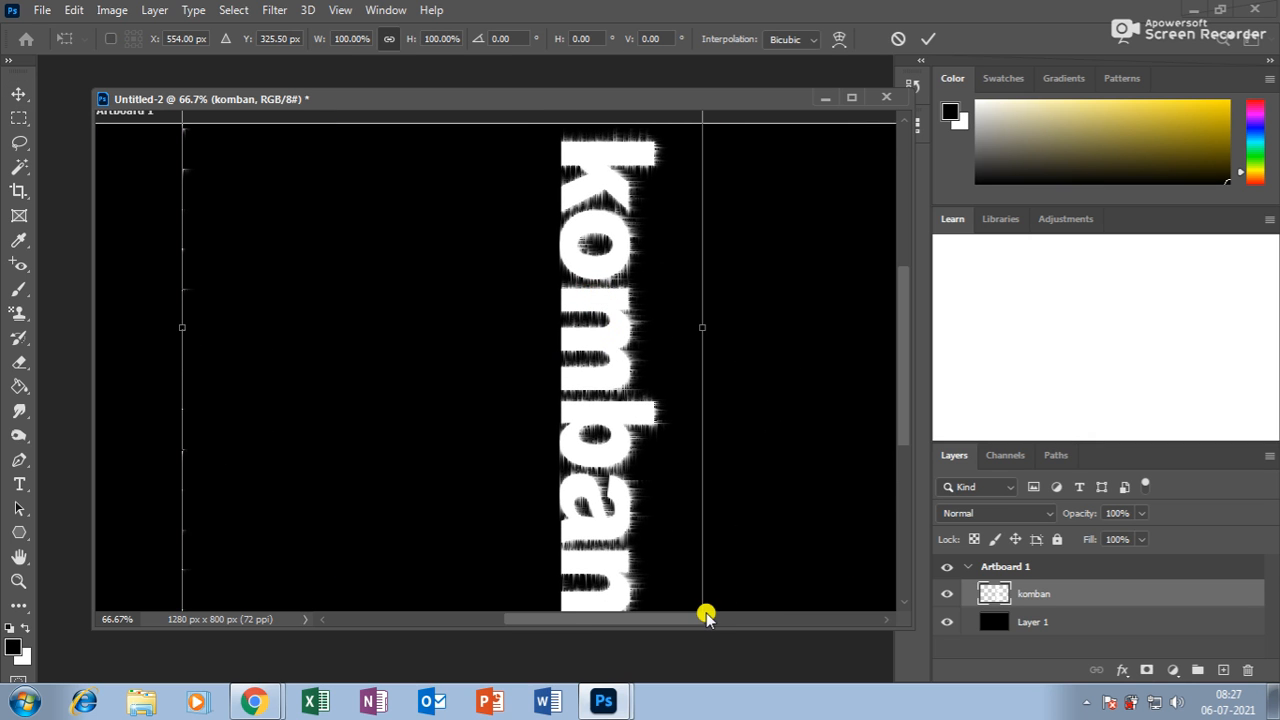
key(ctrl+minus)
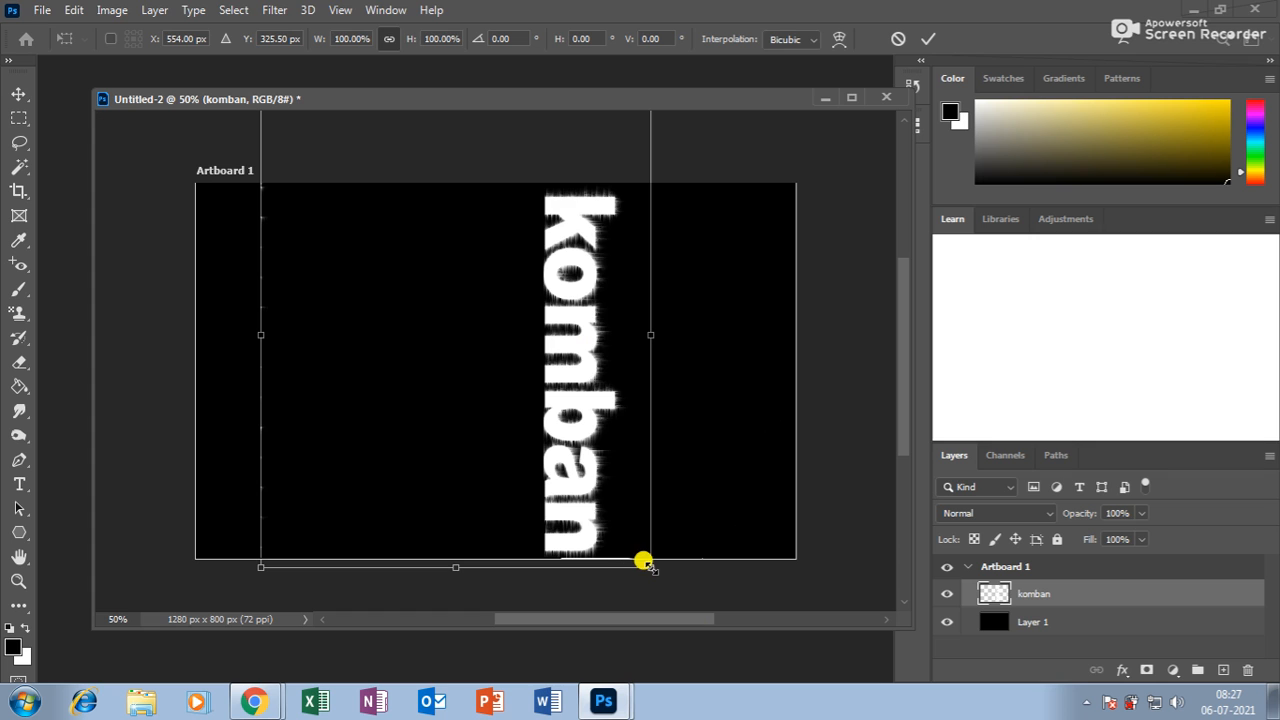
drag(645, 563, 637, 538)
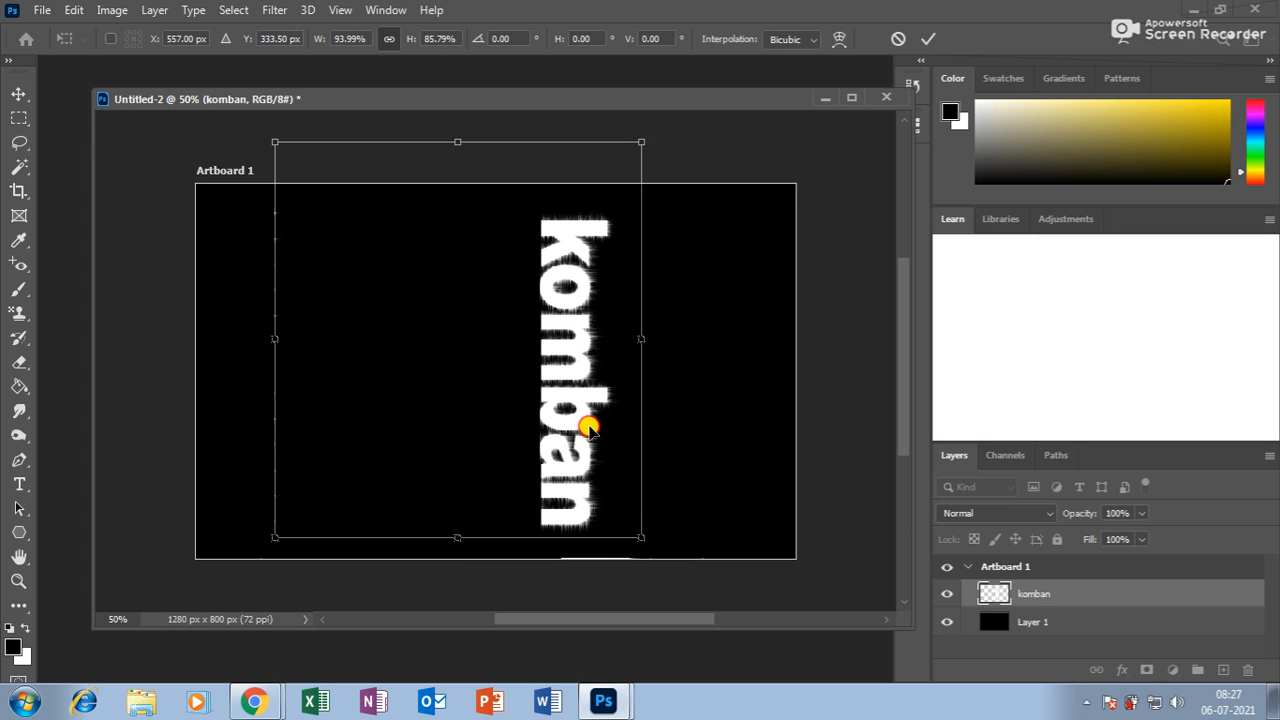
key(Return)
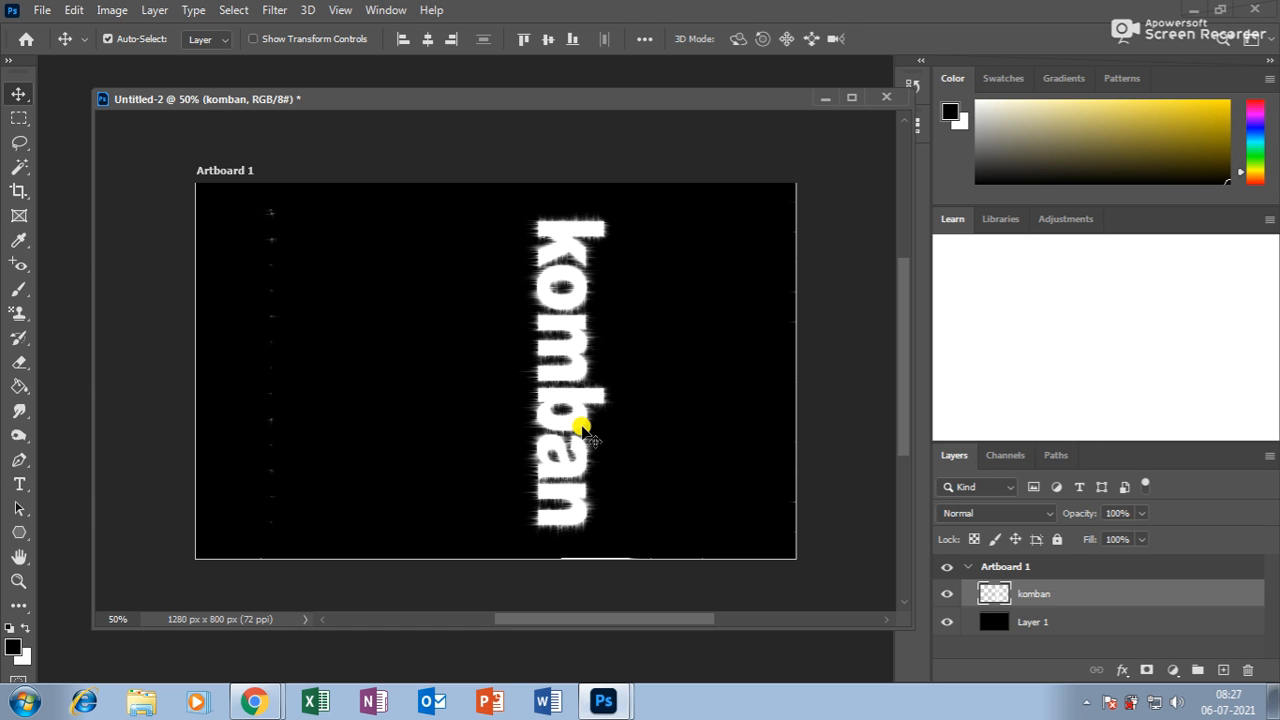
Rotate the "komban" text 90° counterclockwise back to upright and place it in the middle of the artboard
key(ctrl+t)
drag(214, 134, 386, 526)
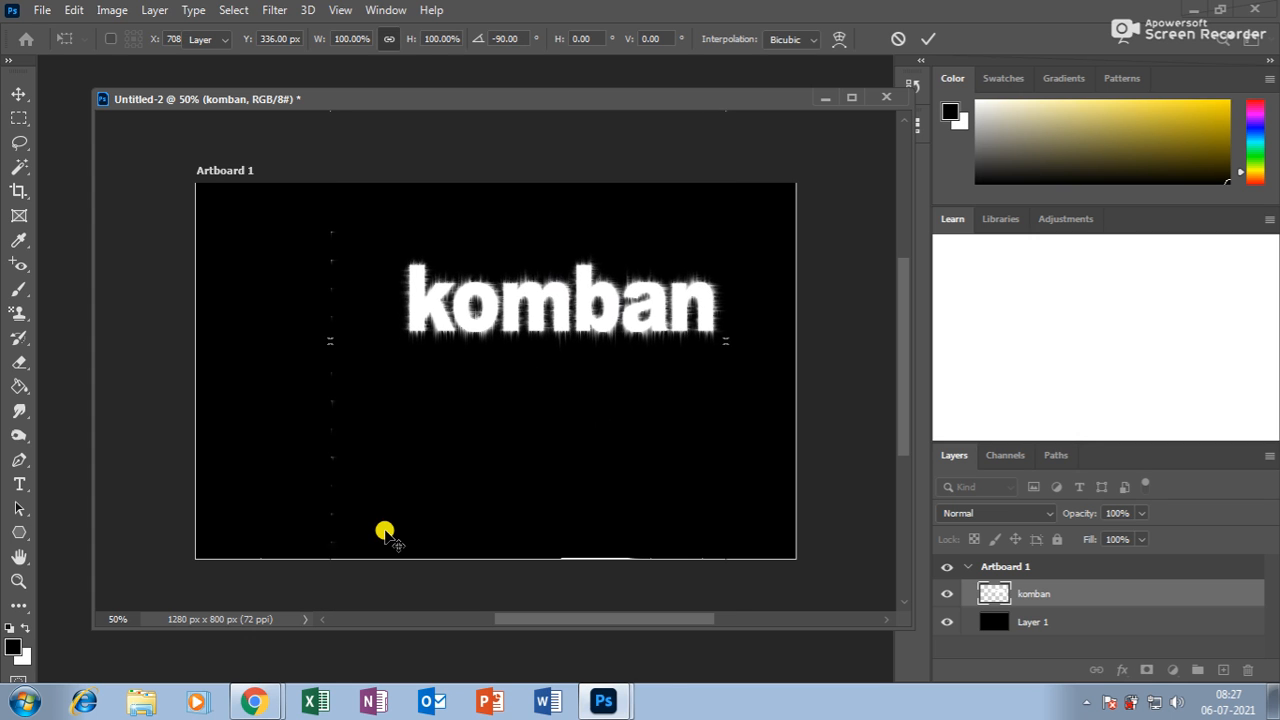
key(Return)
drag(570, 293, 504, 370)
key(ctrl+plus)
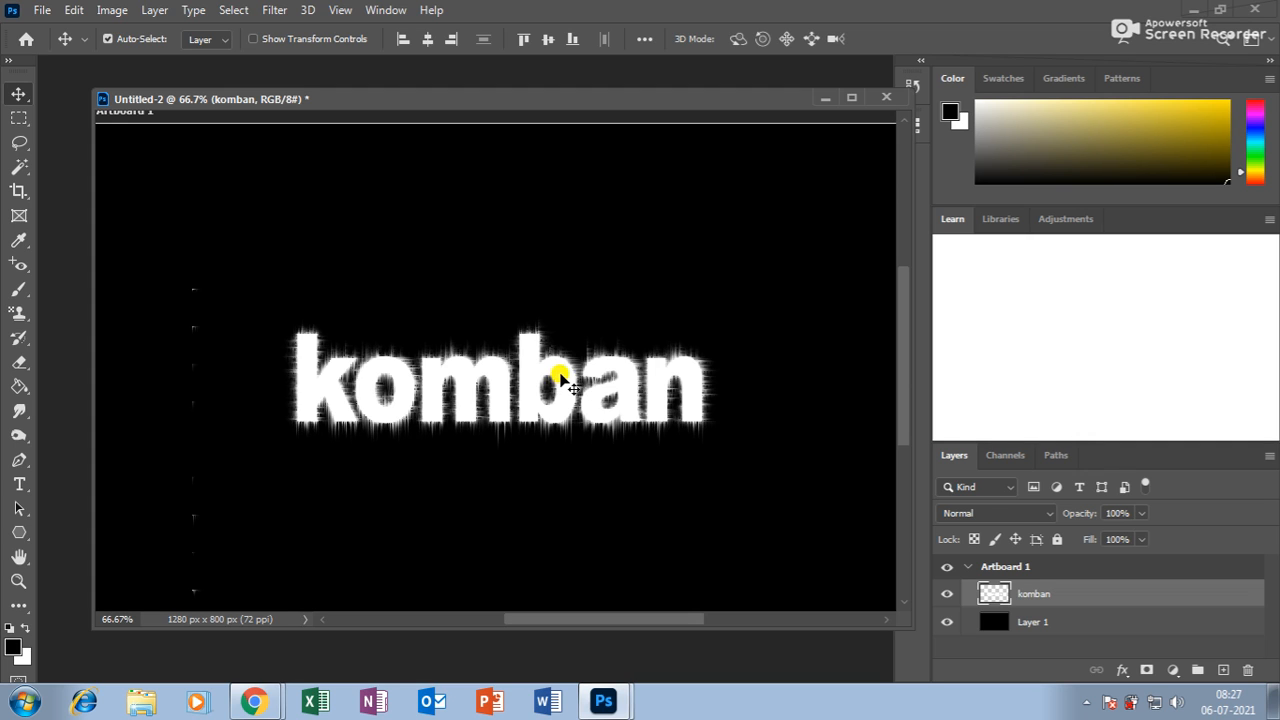
Convert the image mode to Grayscale without merging the layers, discarding the colour information
click(274, 11)
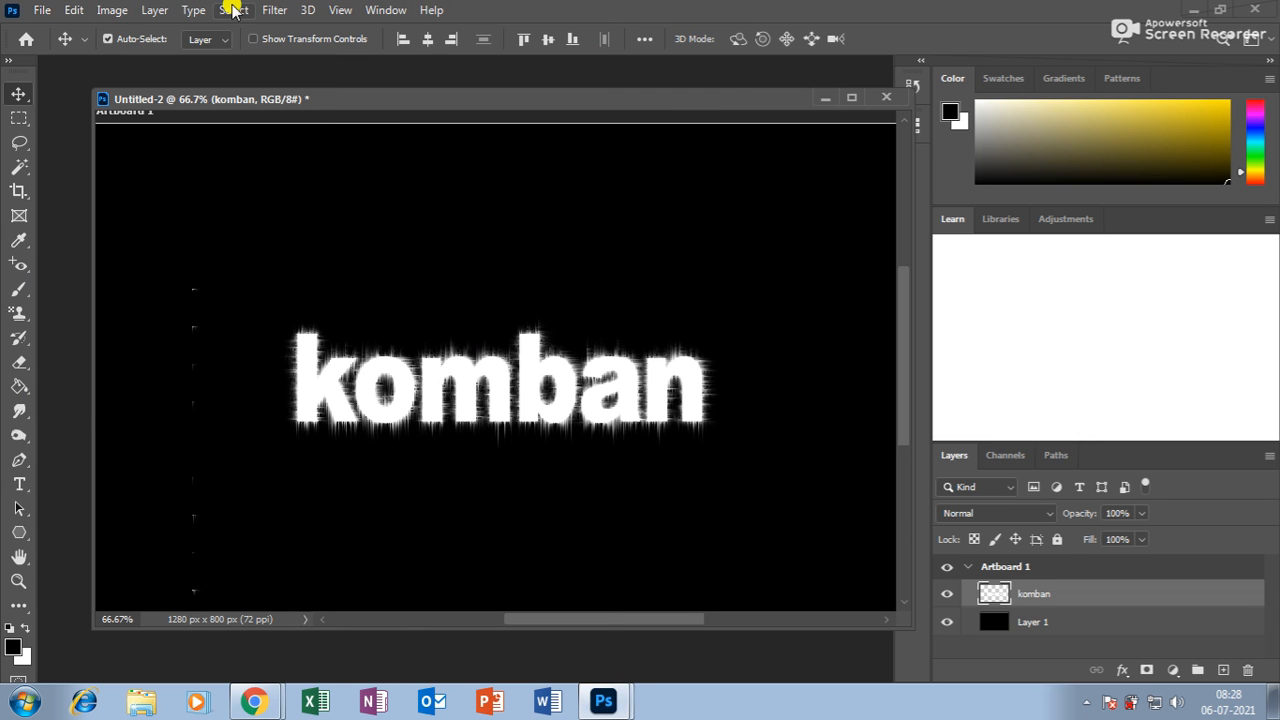
click(112, 10)
mouse_move(124, 33)
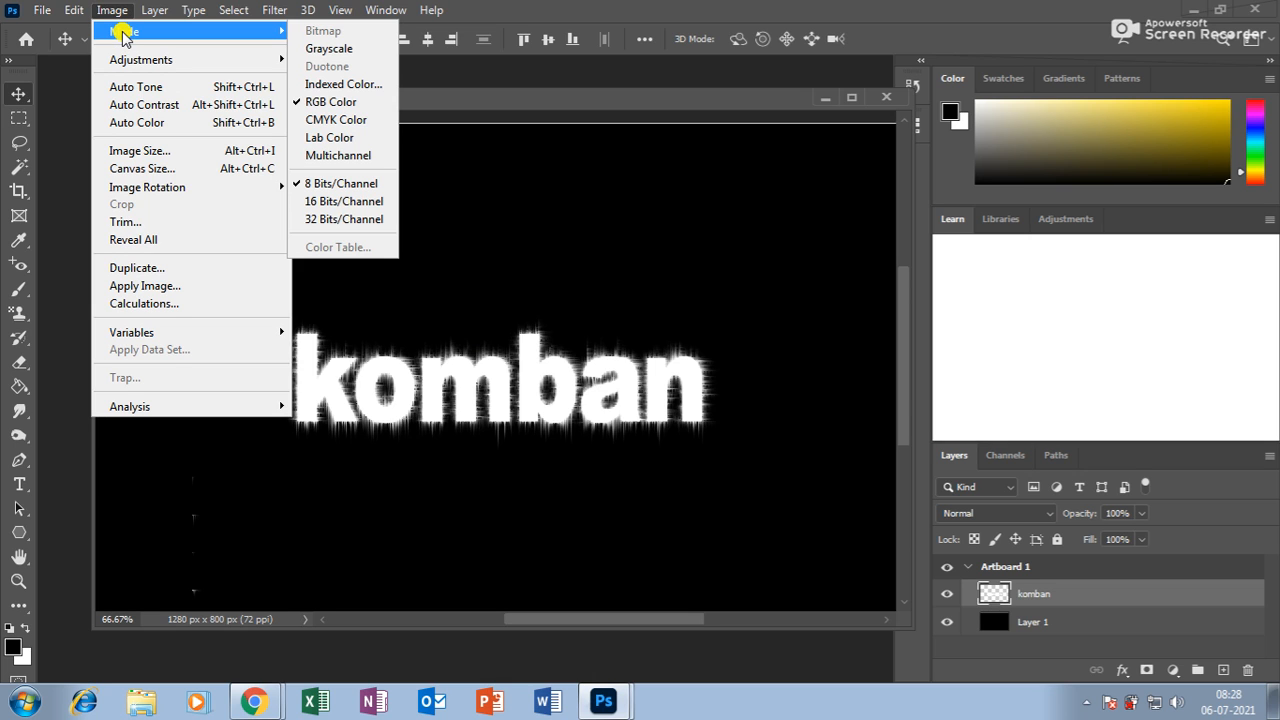
click(336, 48)
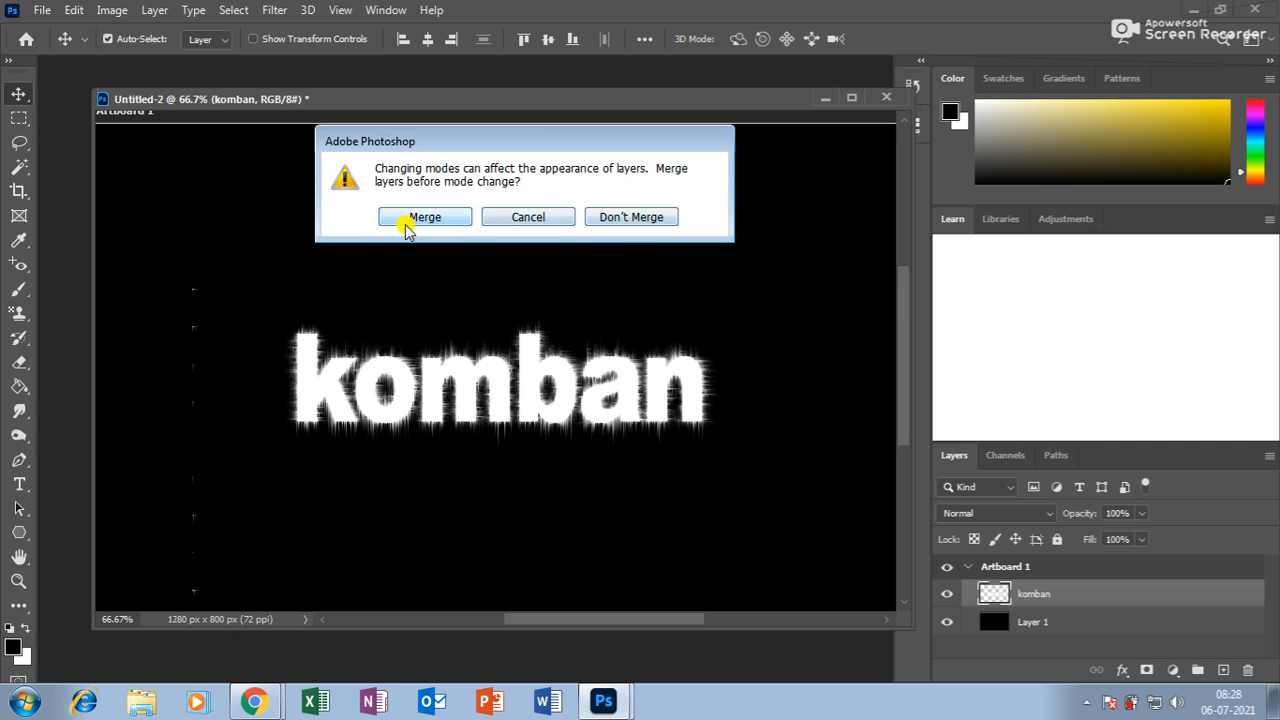
click(605, 218)
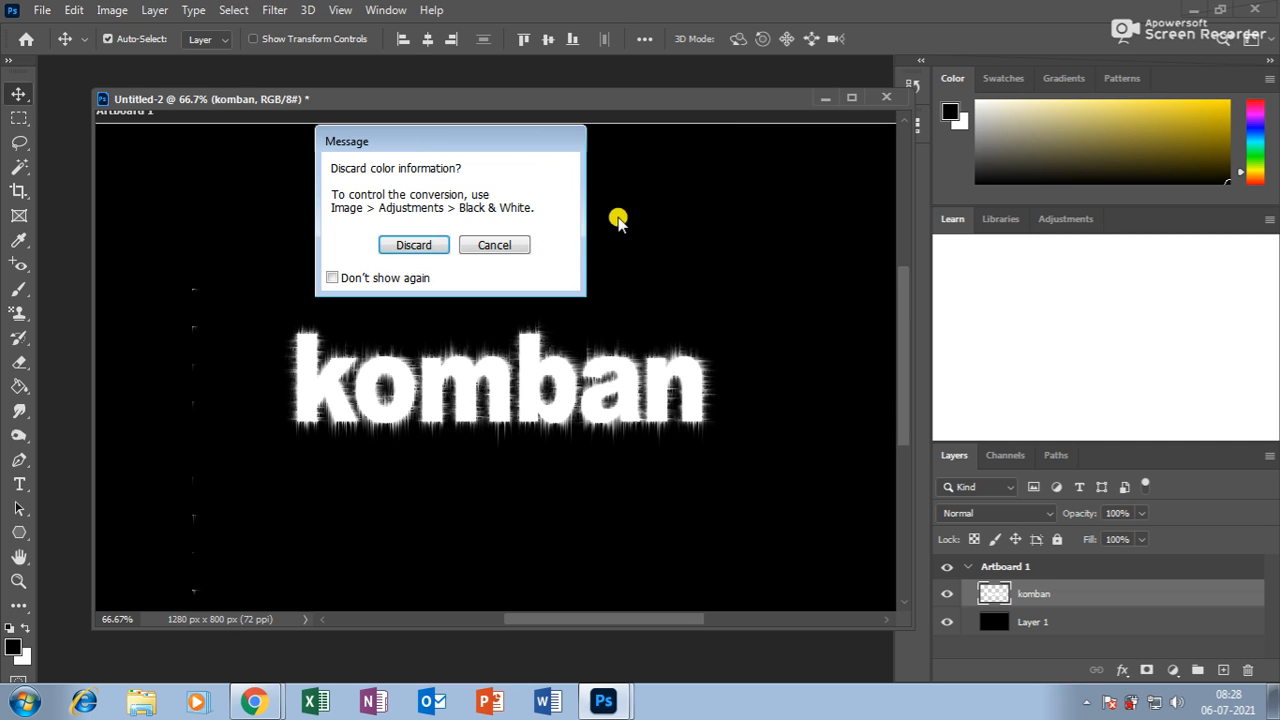
click(405, 250)
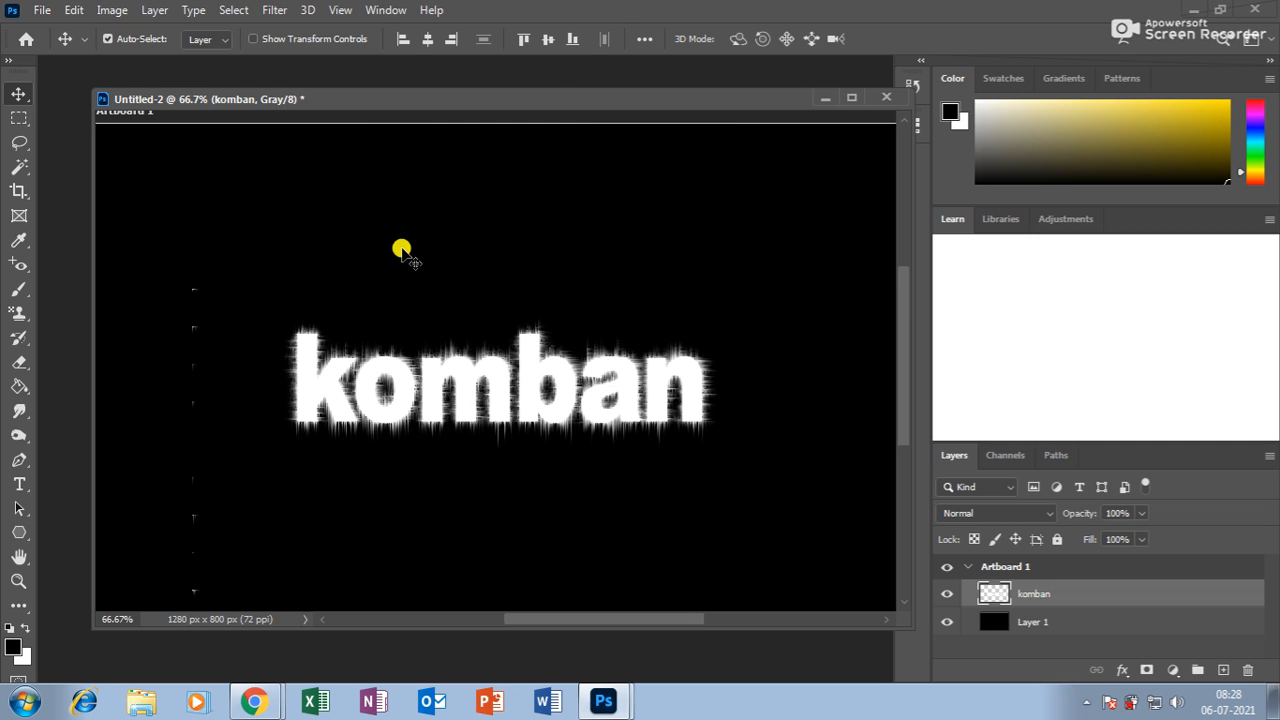
Convert the image mode to Indexed Color, flattening the layers
click(113, 10)
mouse_move(127, 34)
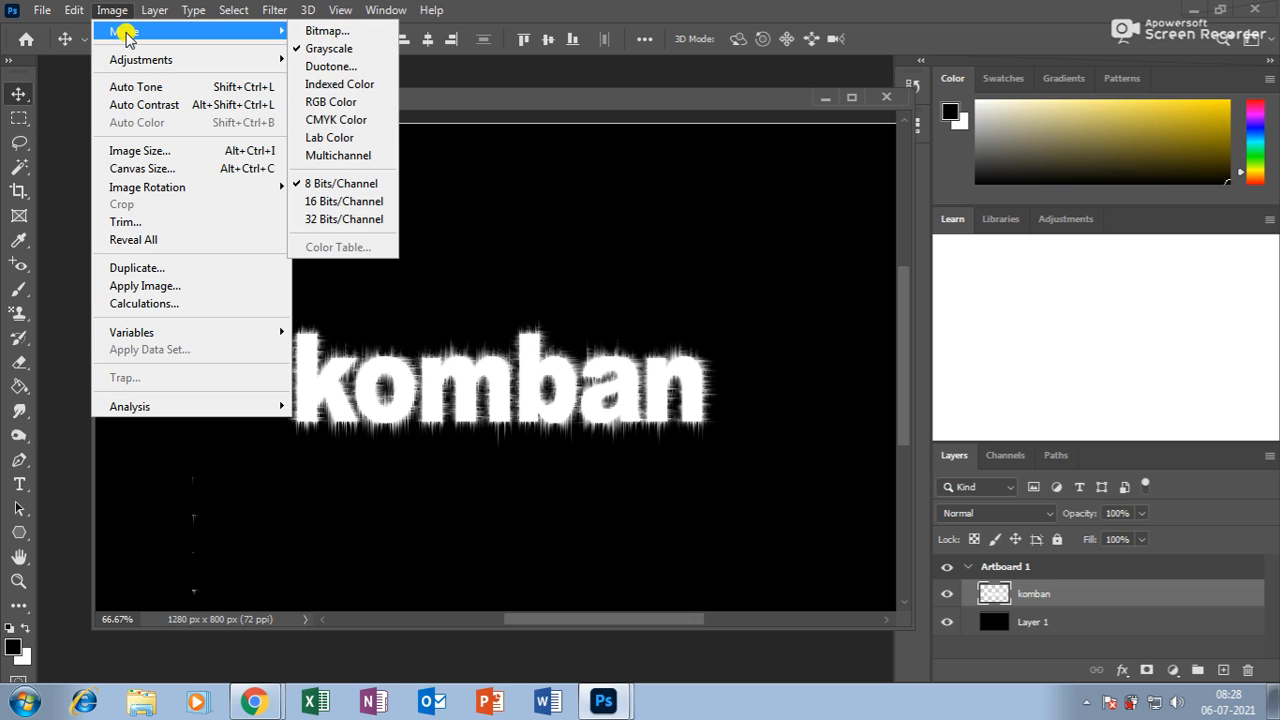
click(352, 86)
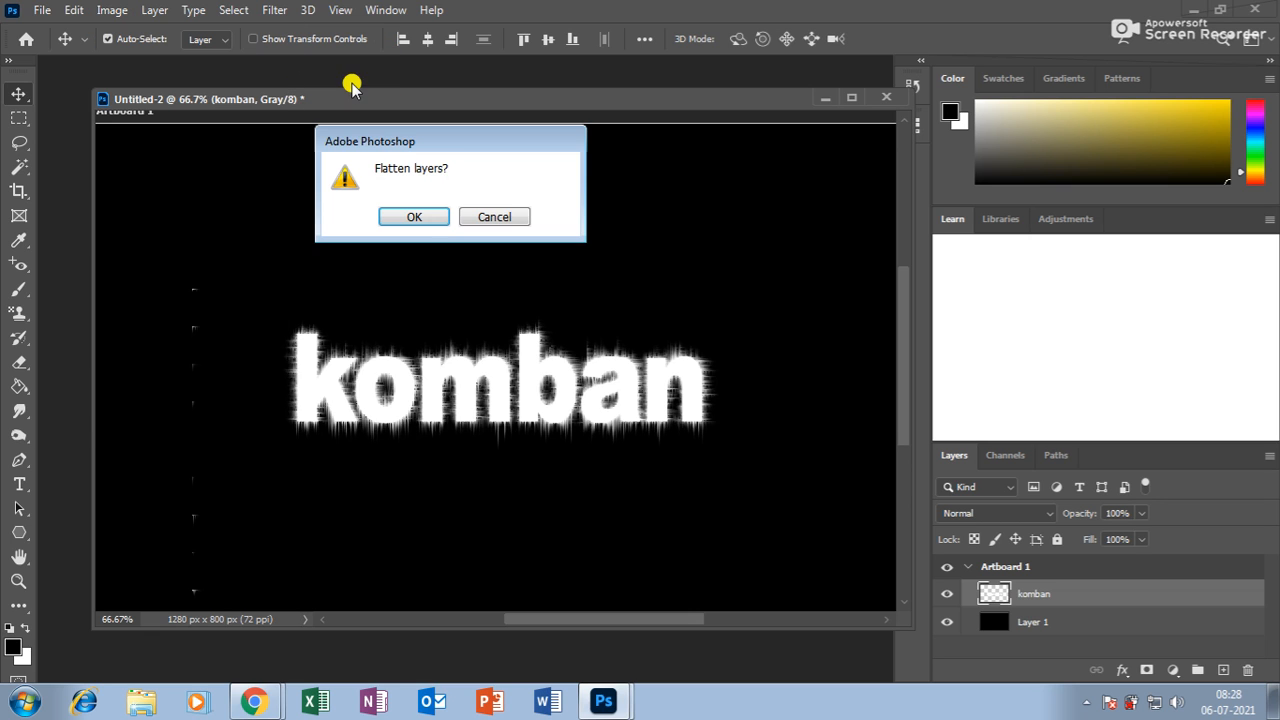
click(428, 218)
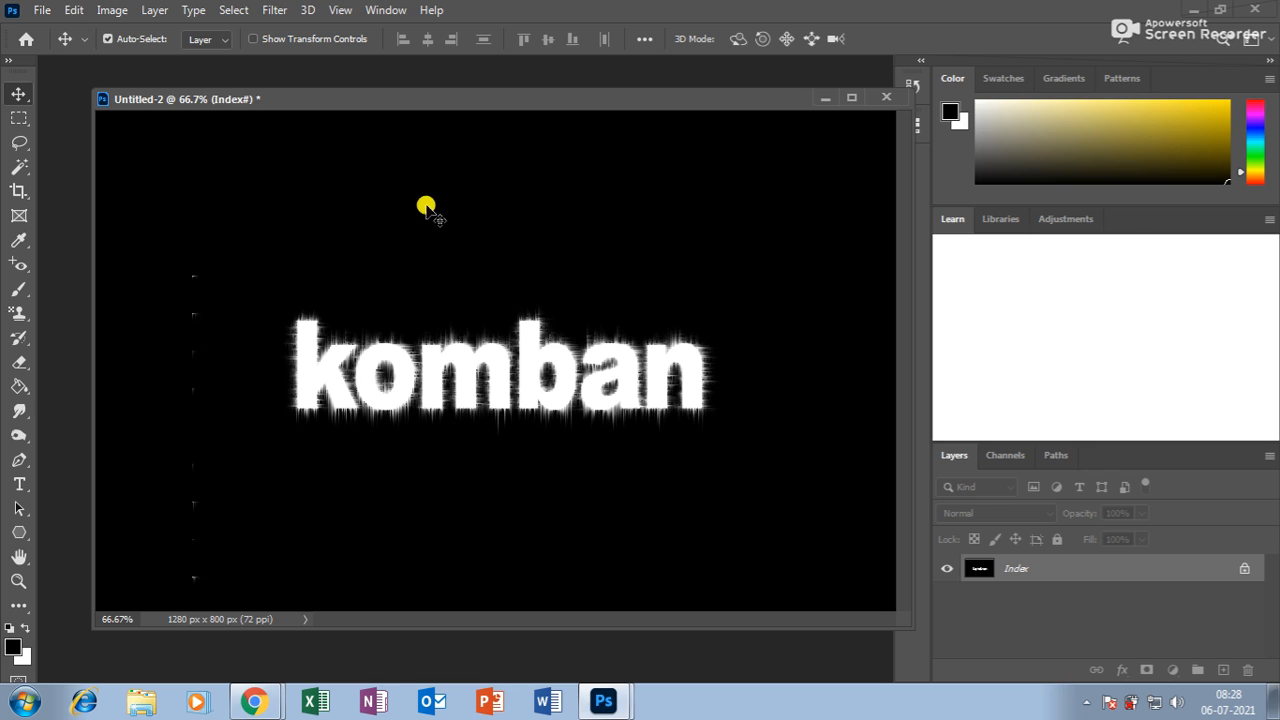
Apply the Black Body colour table to the indexed image to give the text a fire look
click(112, 10)
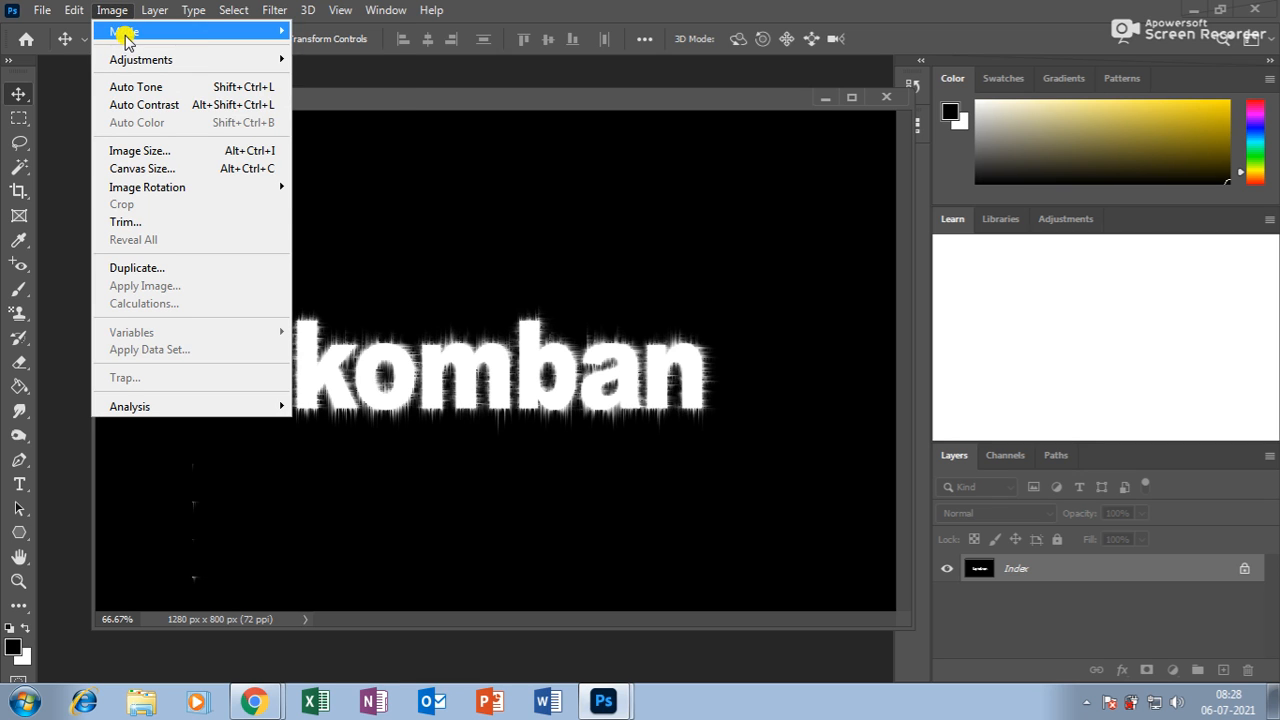
mouse_move(125, 36)
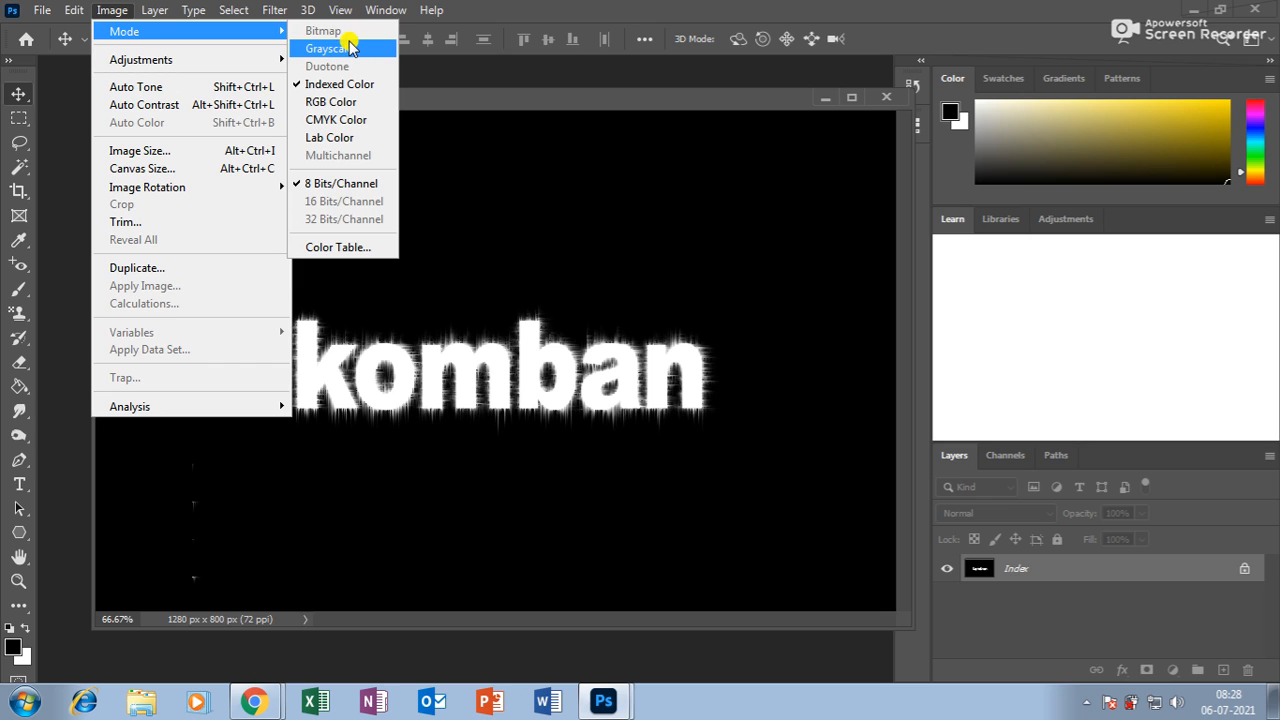
click(347, 250)
click(815, 174)
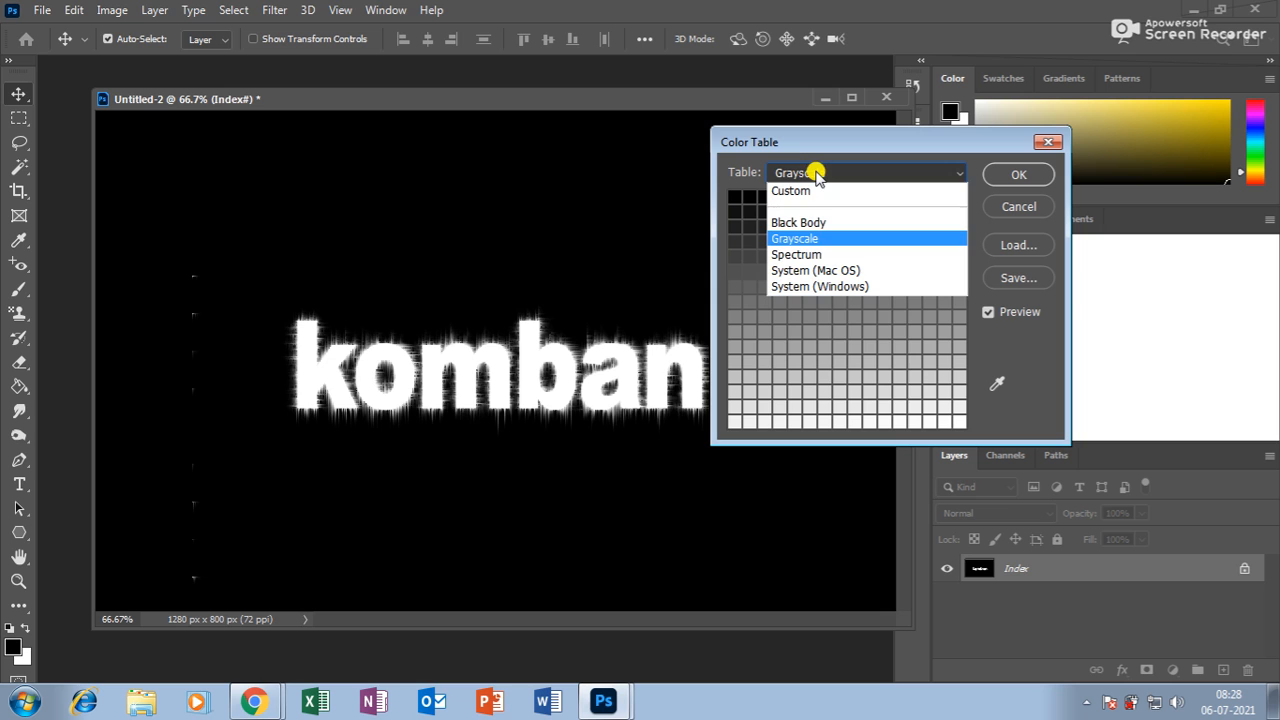
click(808, 222)
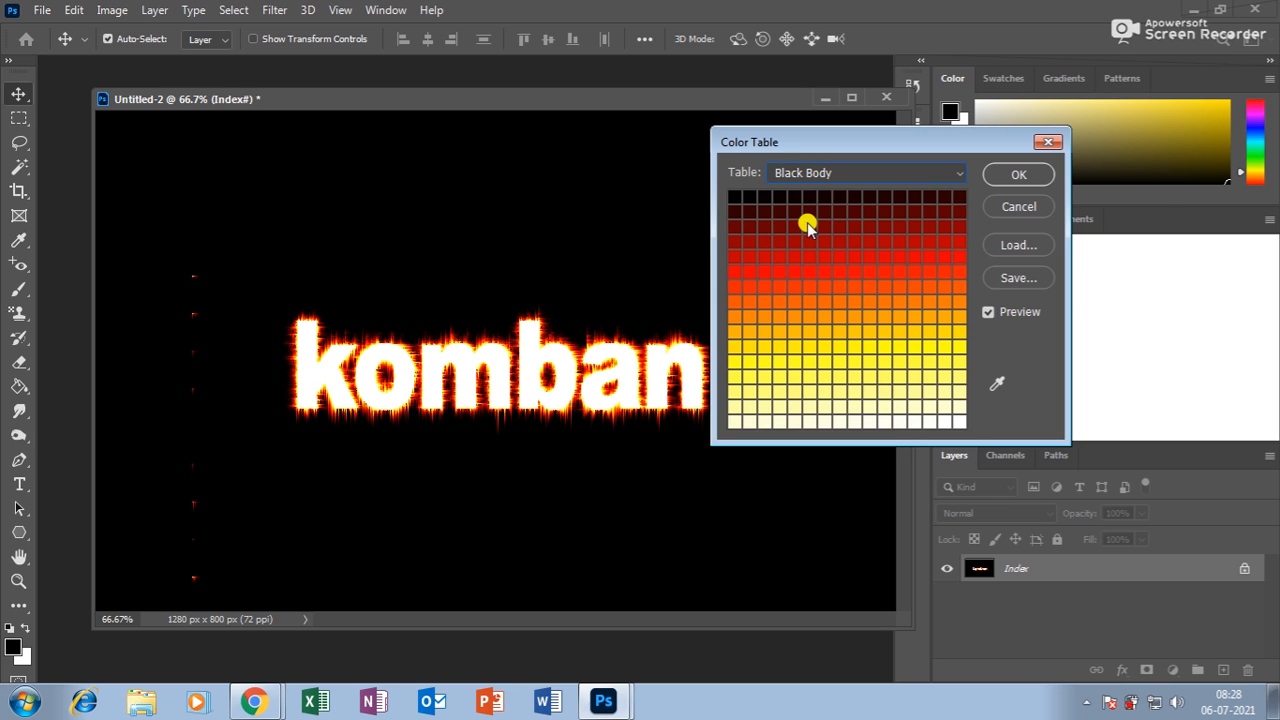
click(1019, 174)
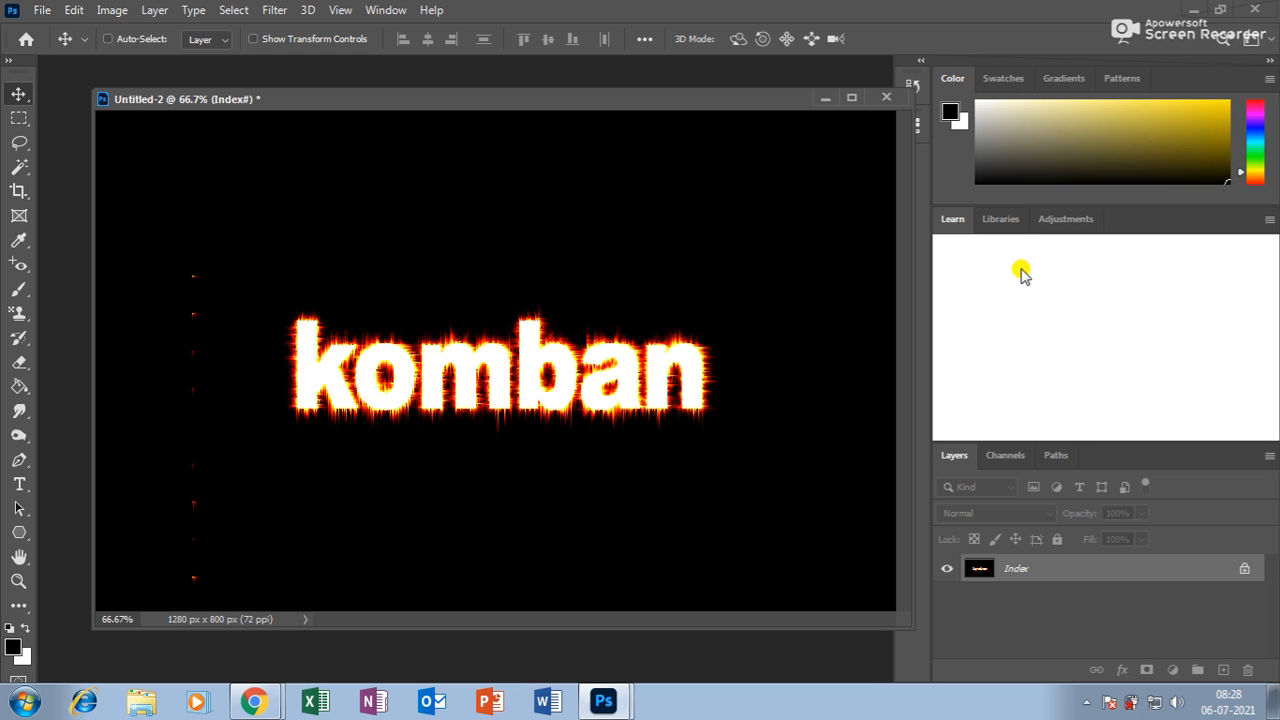
Move the fiery "komban" text slightly up and to the right on the canvas
key(ctrl+plus)
key(ctrl+plus)
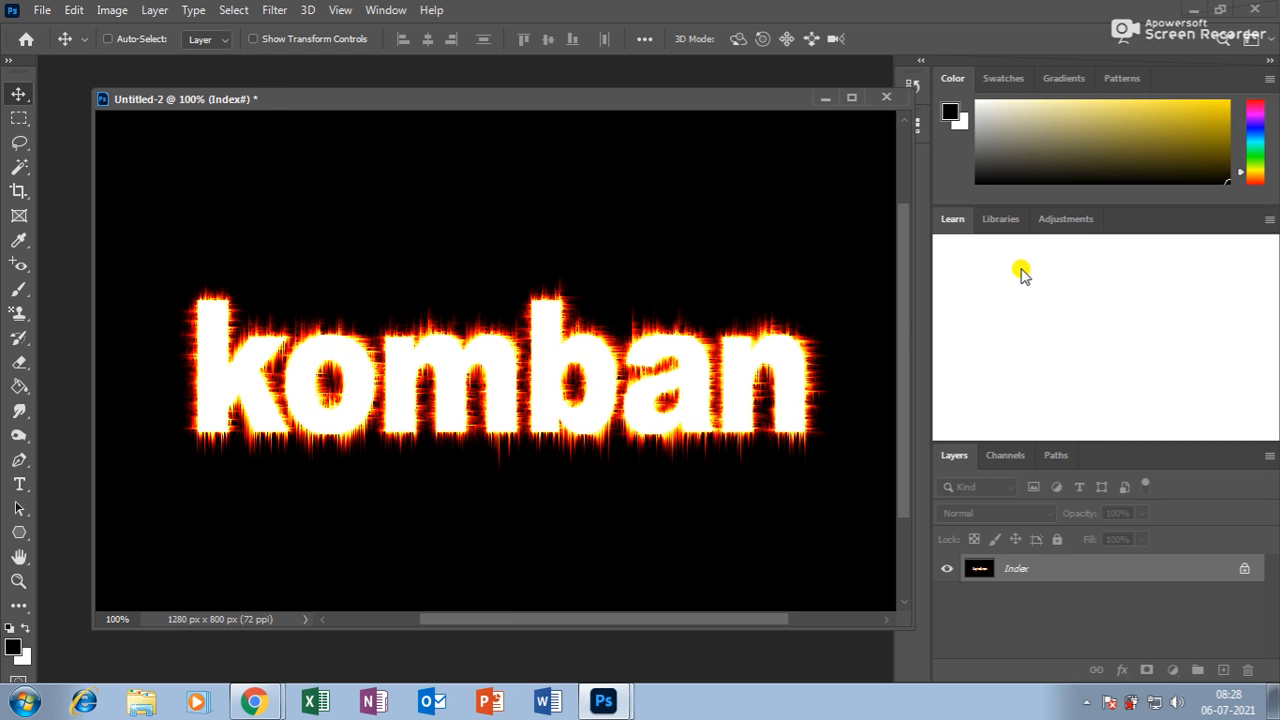
key(ctrl+minus)
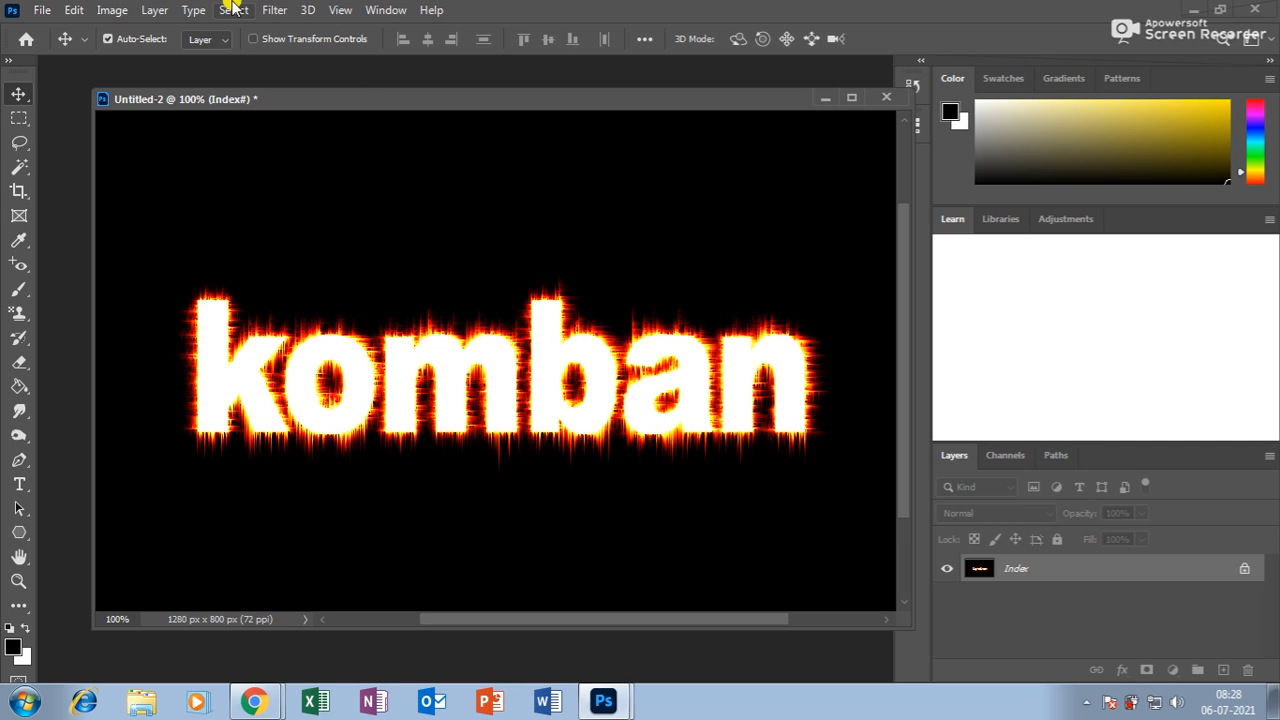
click(113, 10)
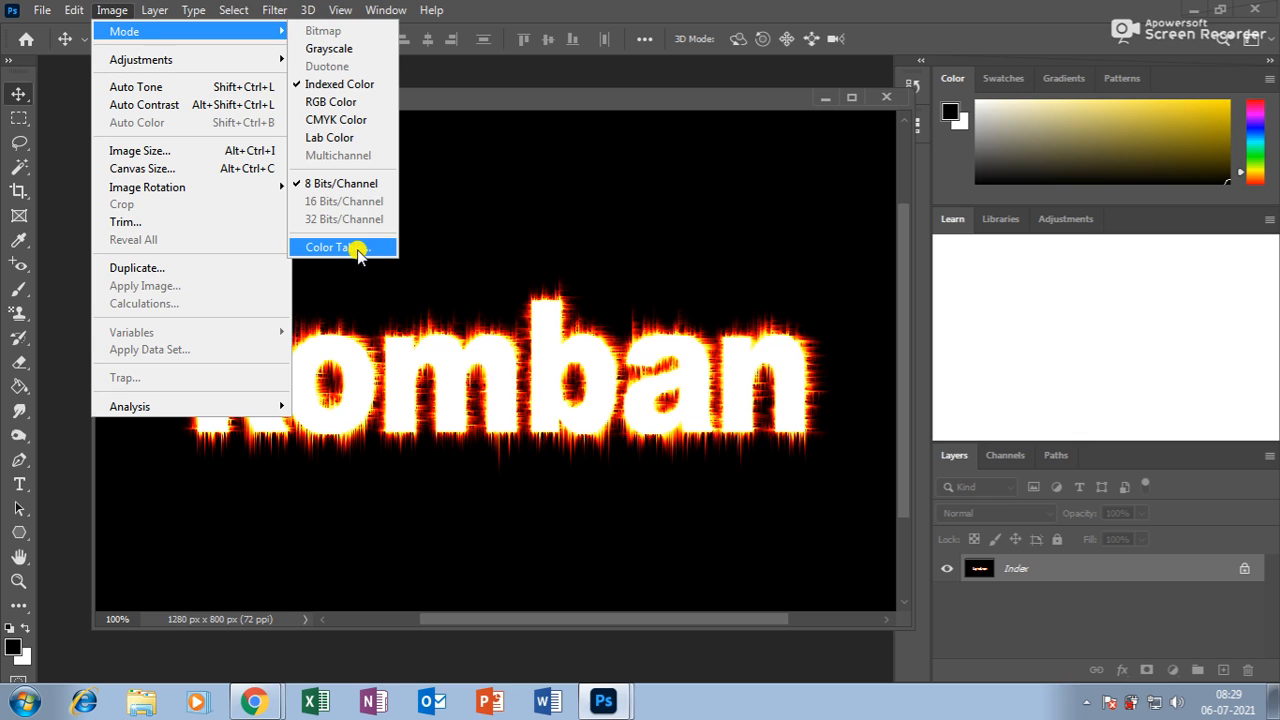
click(398, 386)
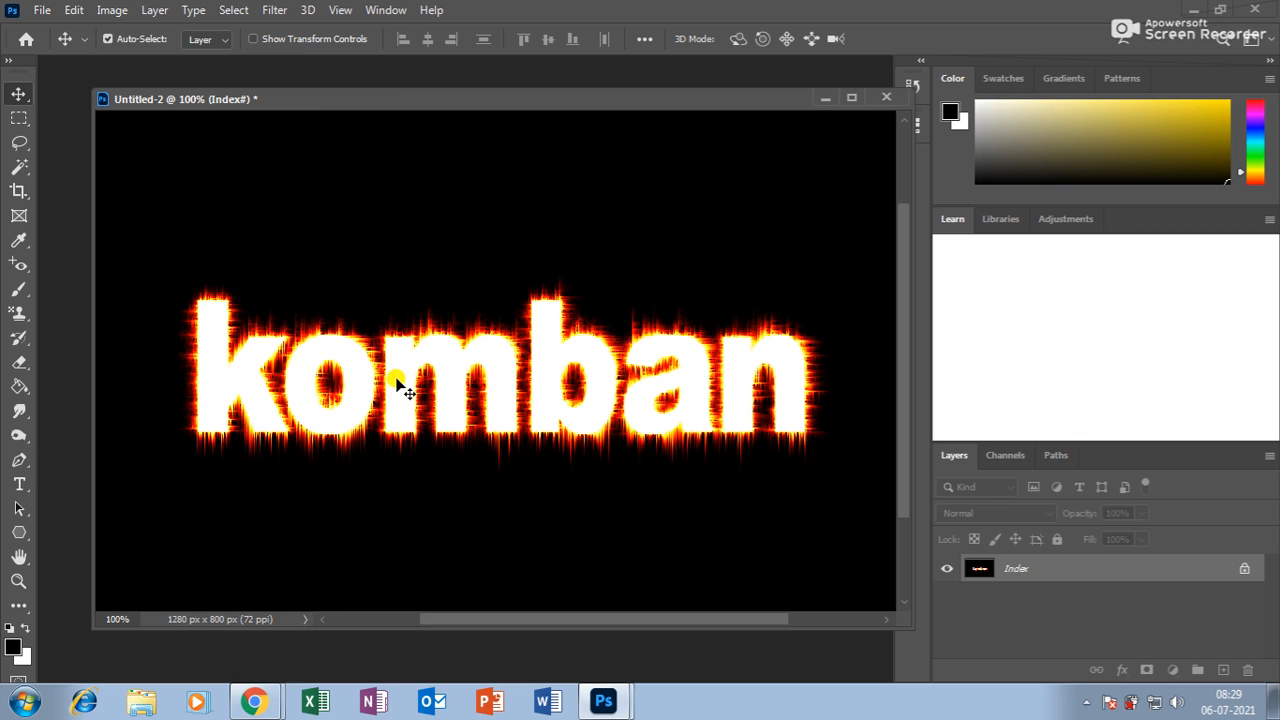
mouse_move(443, 357)
mouse_down()
mouse_move(466, 286)
mouse_move(460, 345)
mouse_up()
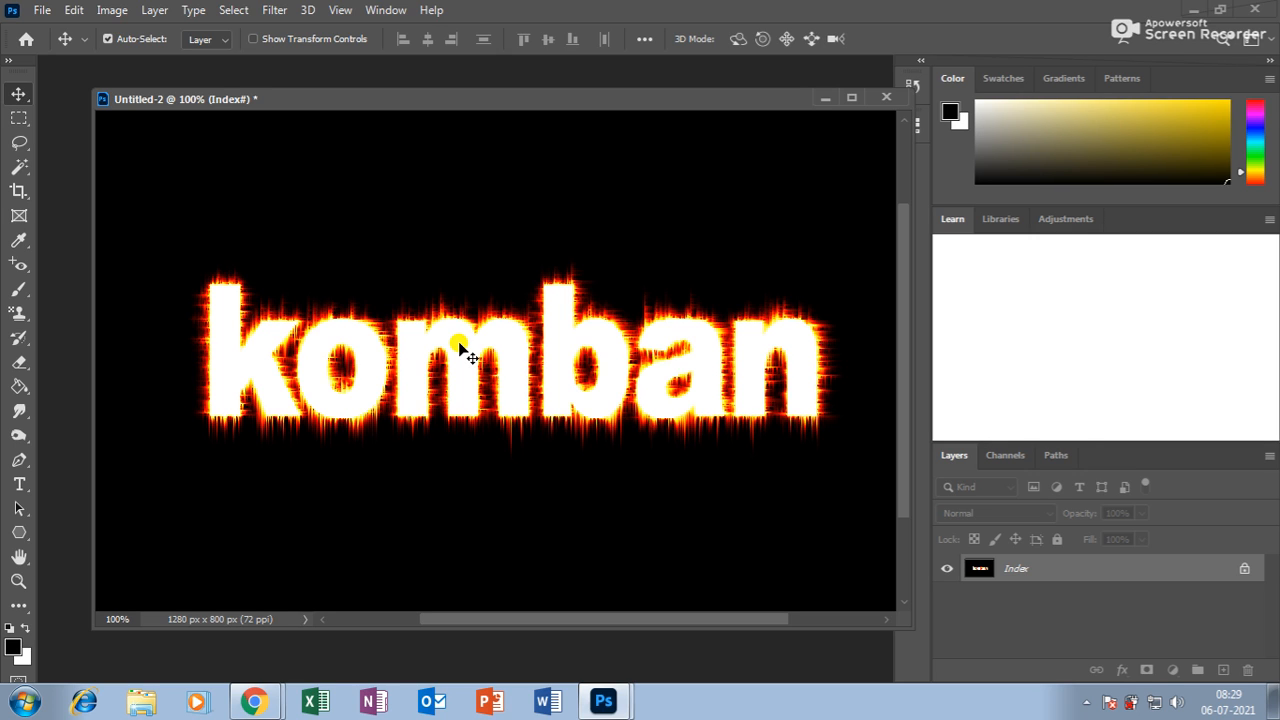
Create a new 1280 x 800 px document and float it in its own window, separate from the fire text document
key(ctrl+n)
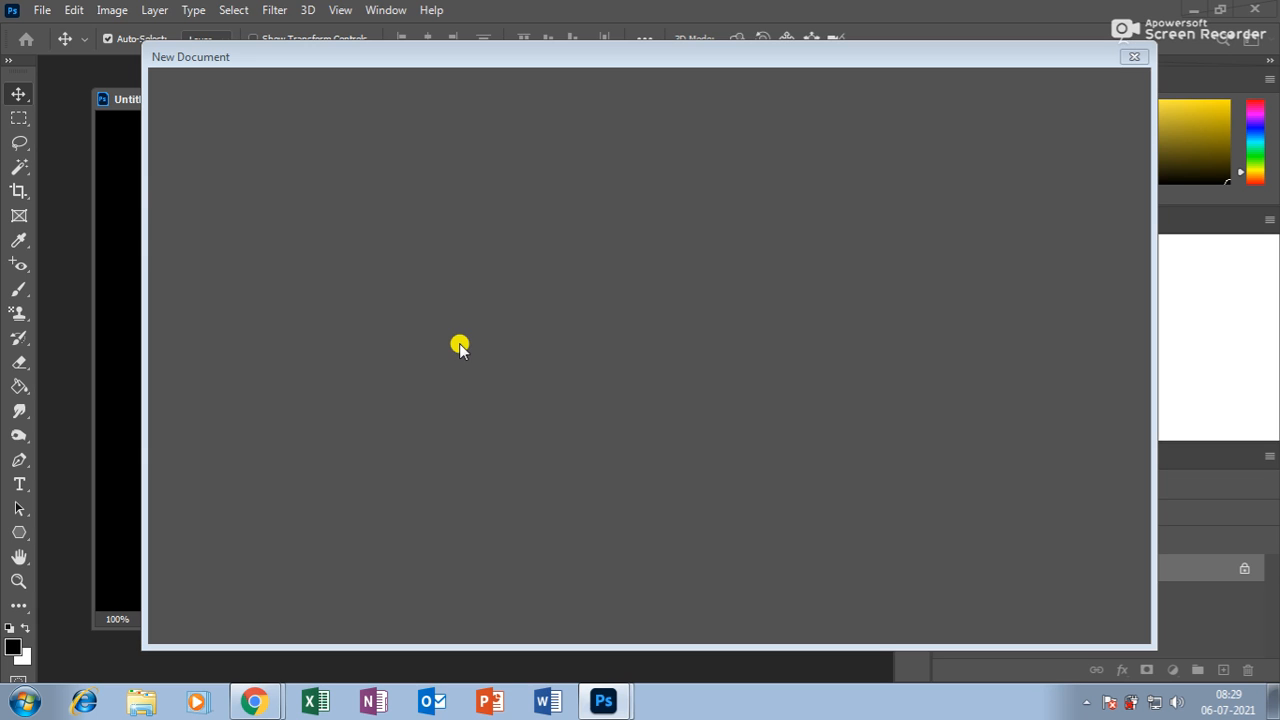
click(1027, 620)
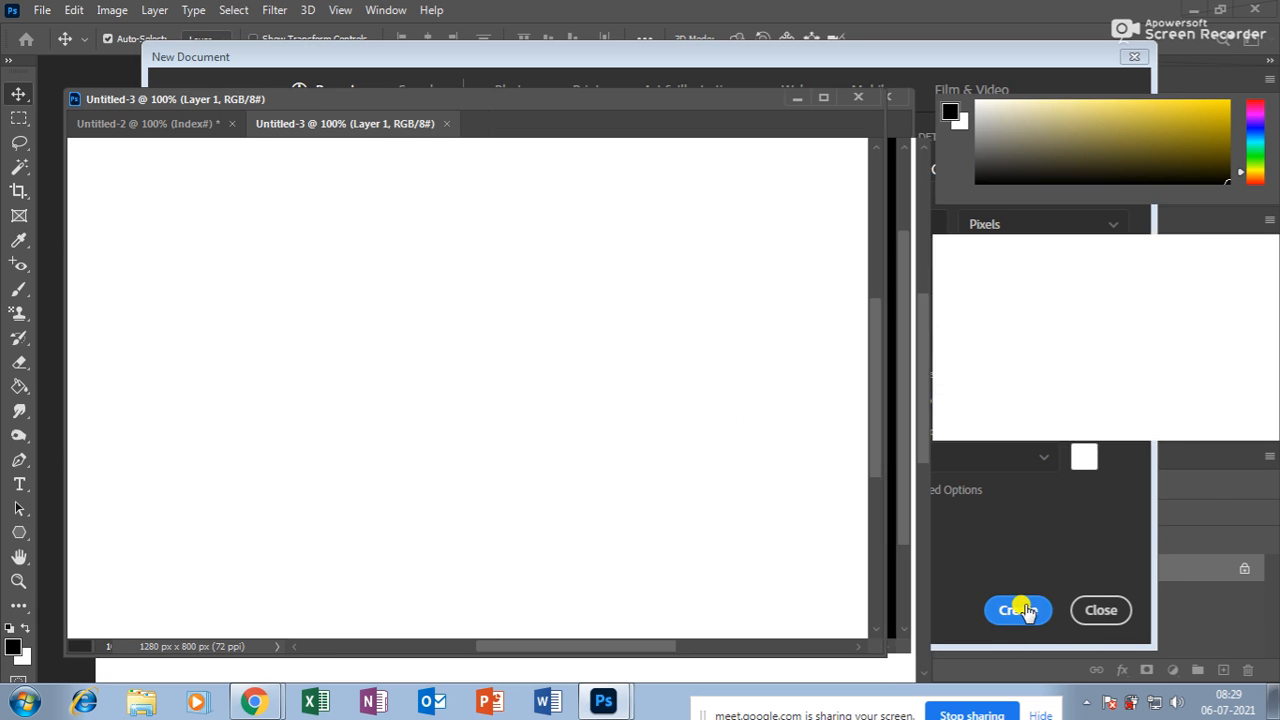
drag(386, 123, 418, 175)
drag(686, 158, 640, 155)
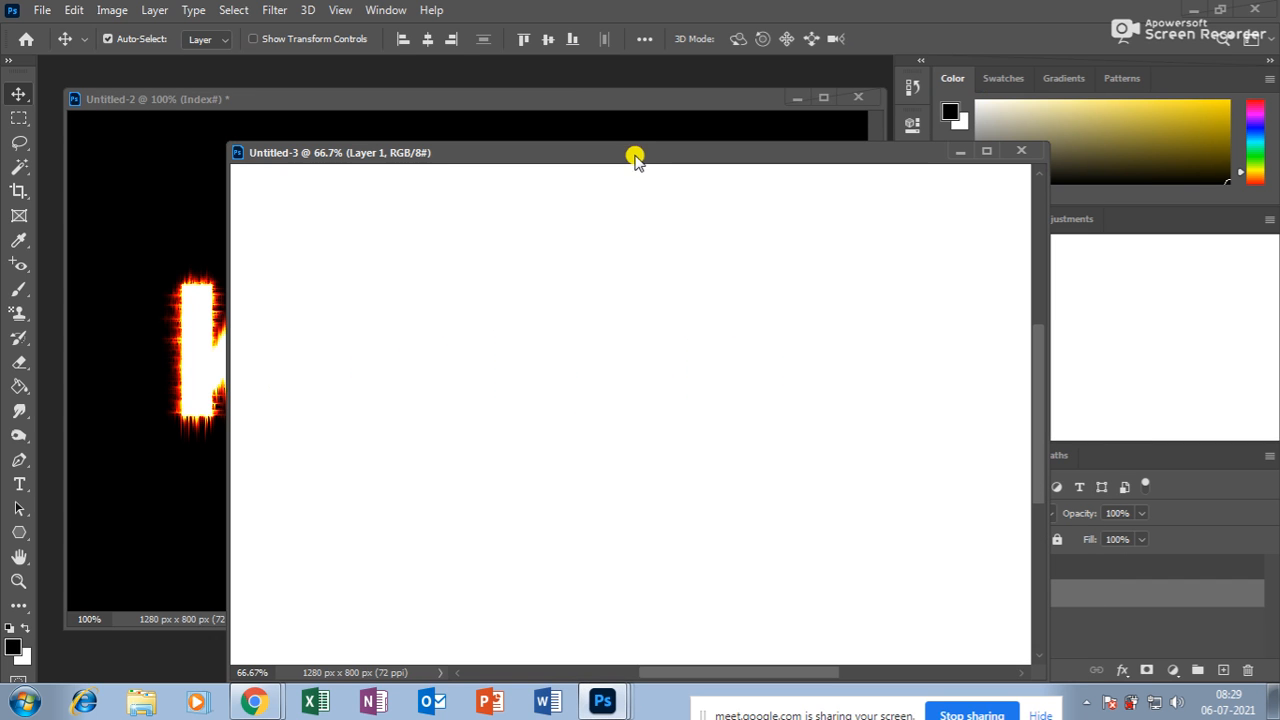
Add the letter "s" in 79.19 pt Arial Black near the canvas centre and colour it bright red
click(19, 484)
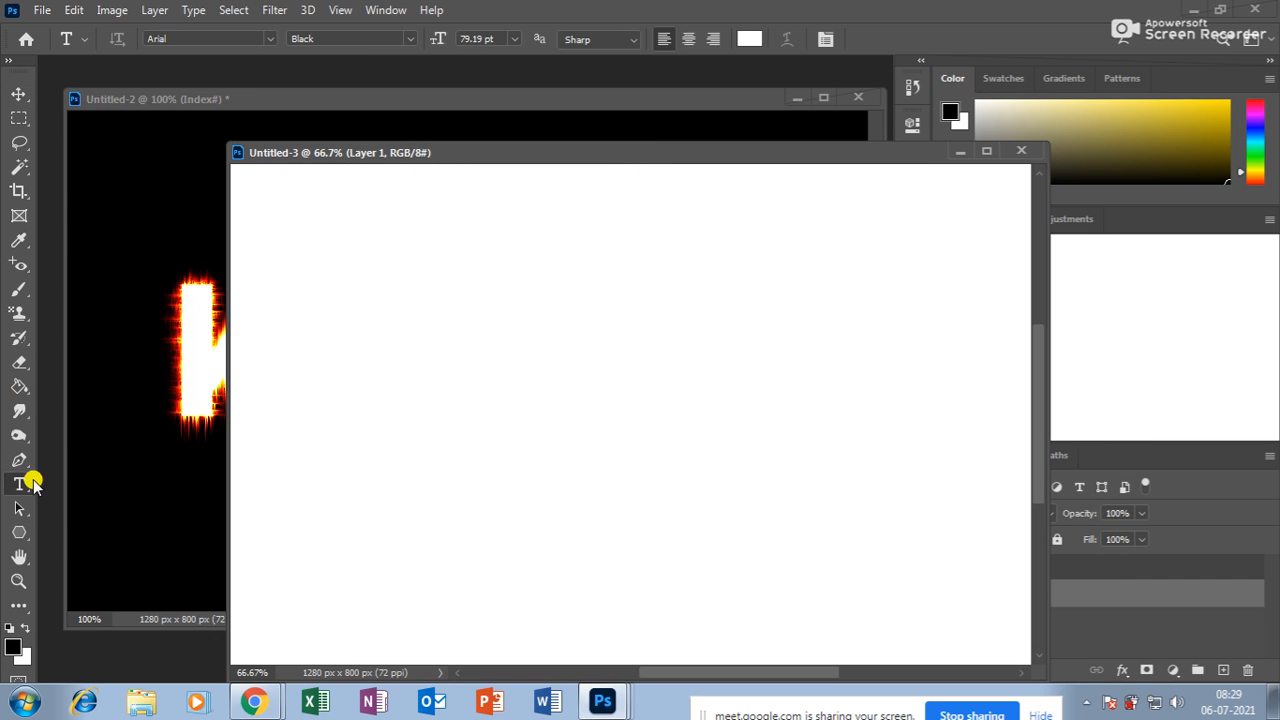
click(550, 386)
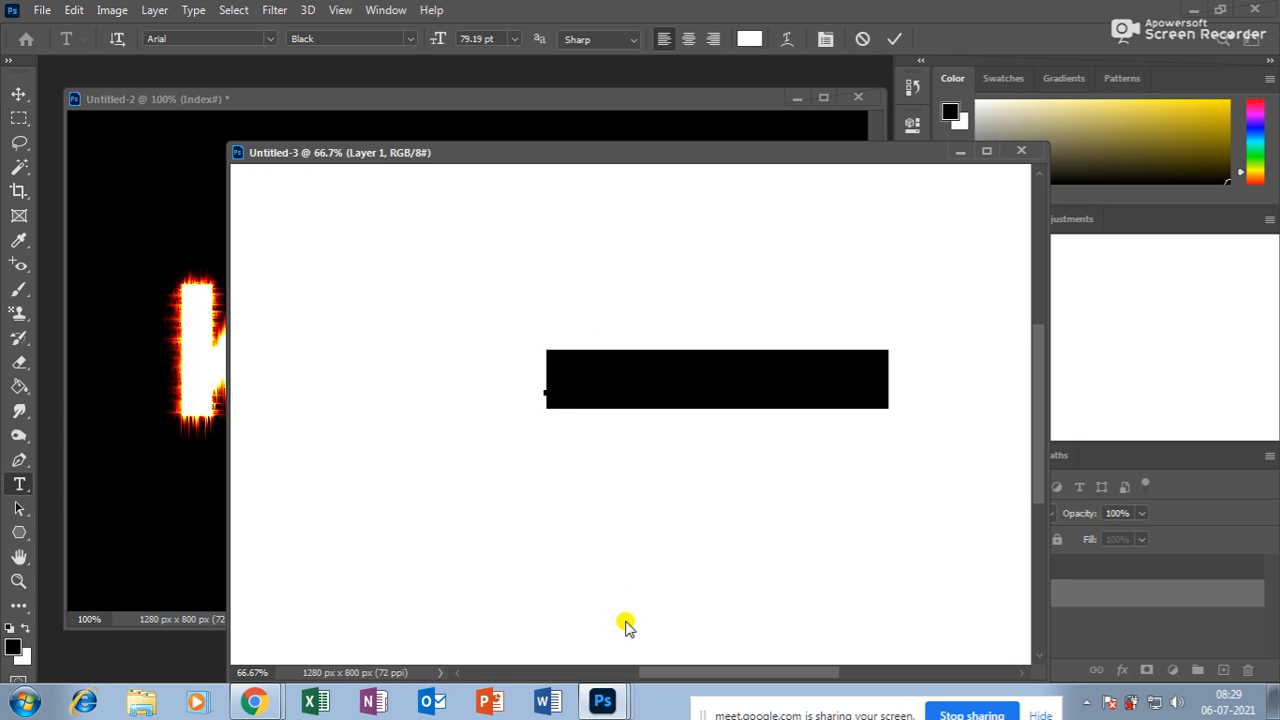
key(BackSpace)
key(ctrl+a)
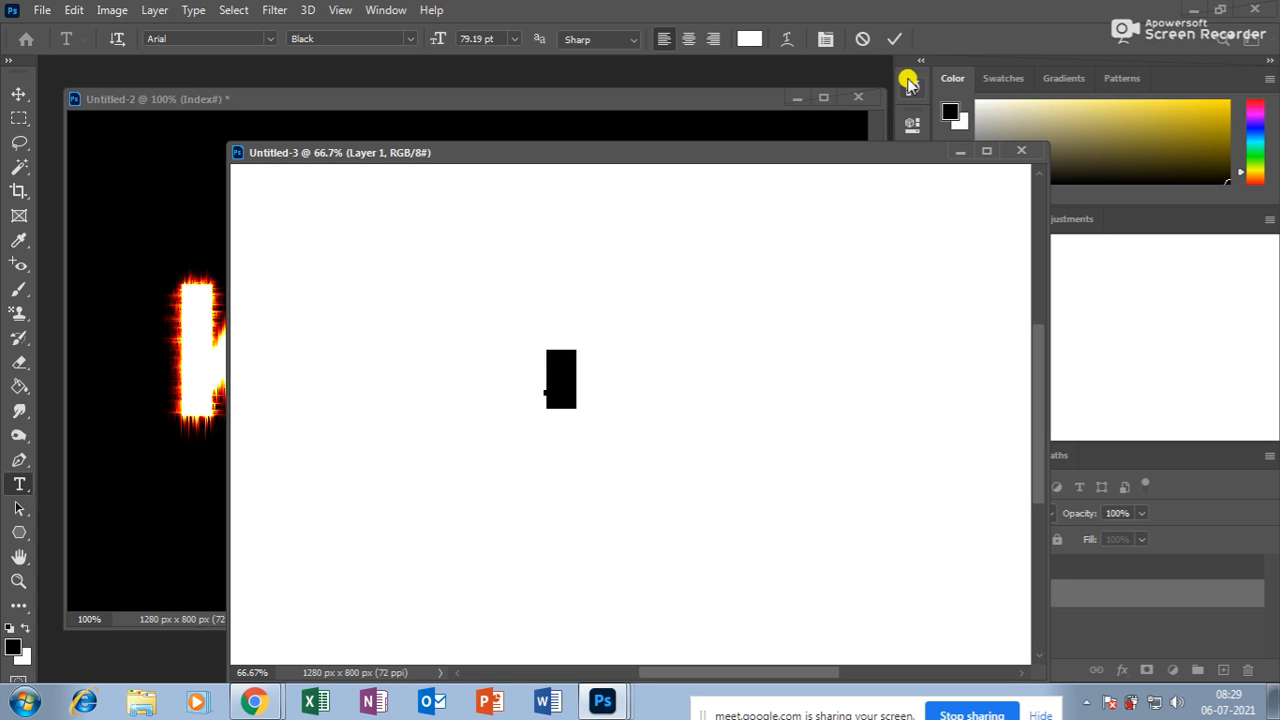
click(750, 38)
click(590, 368)
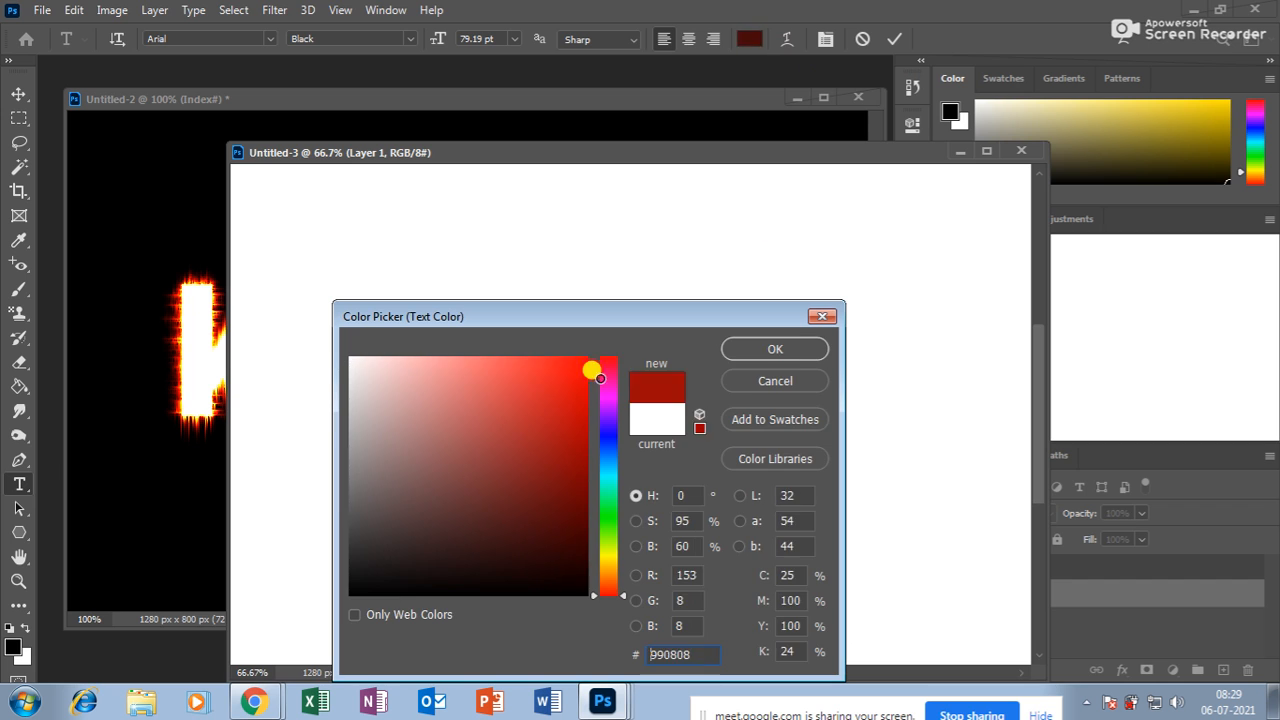
click(777, 346)
Scale the red "s" up to about 388% width and 357% height and reposition it near the canvas centre
click(18, 94)
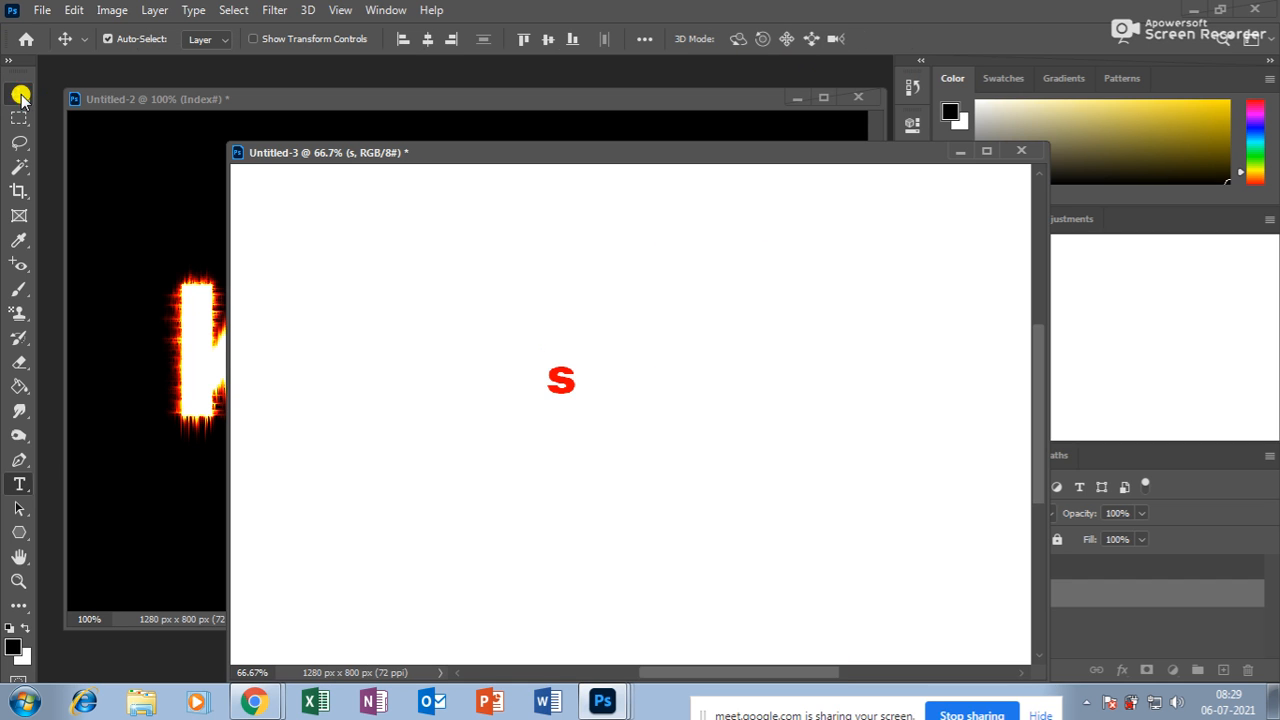
drag(582, 403, 700, 220)
key(ctrl+t)
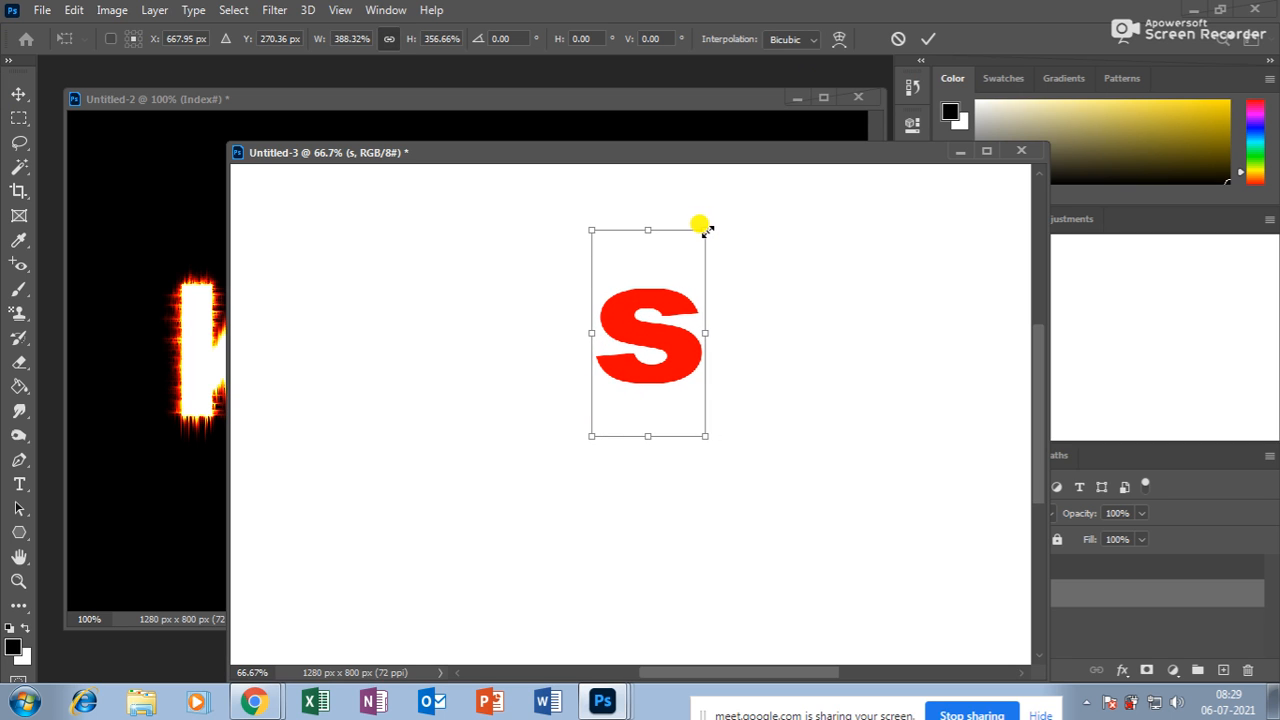
key(Return)
key(ctrl+plus)
drag(720, 286, 668, 420)
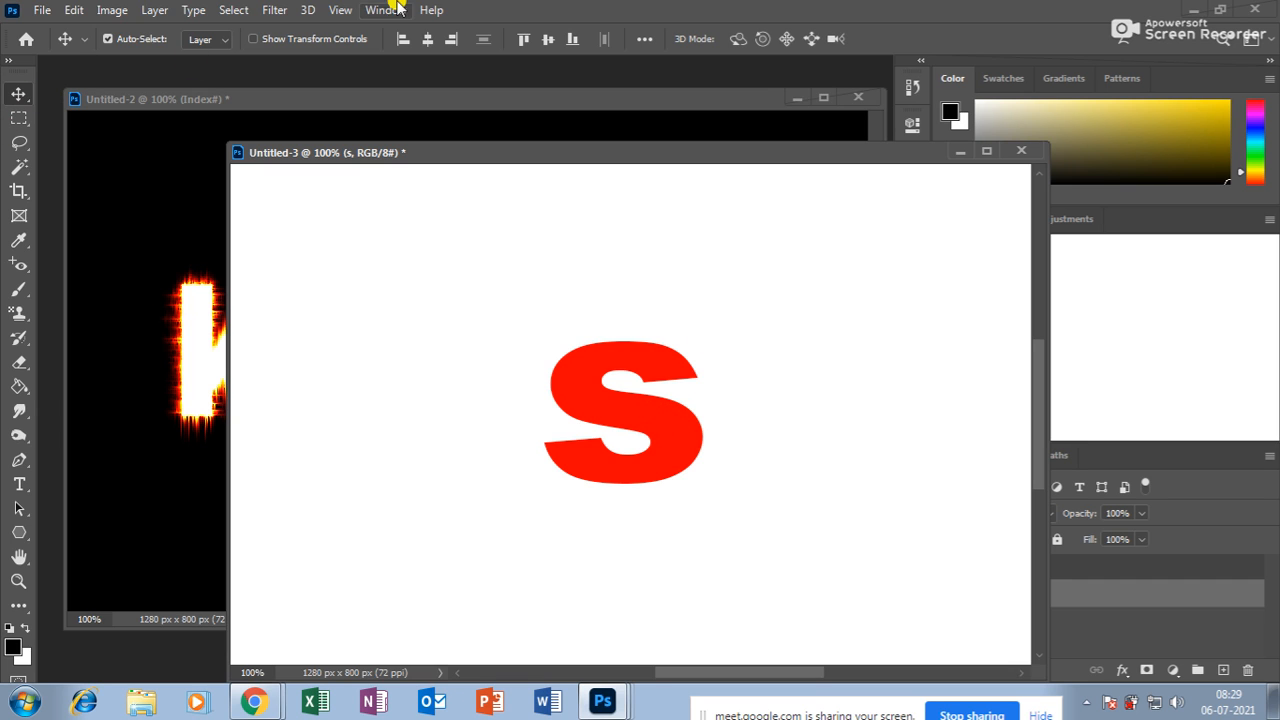
Select the upper-right tip of the red "s" with a freehand Lasso outline
click(277, 11)
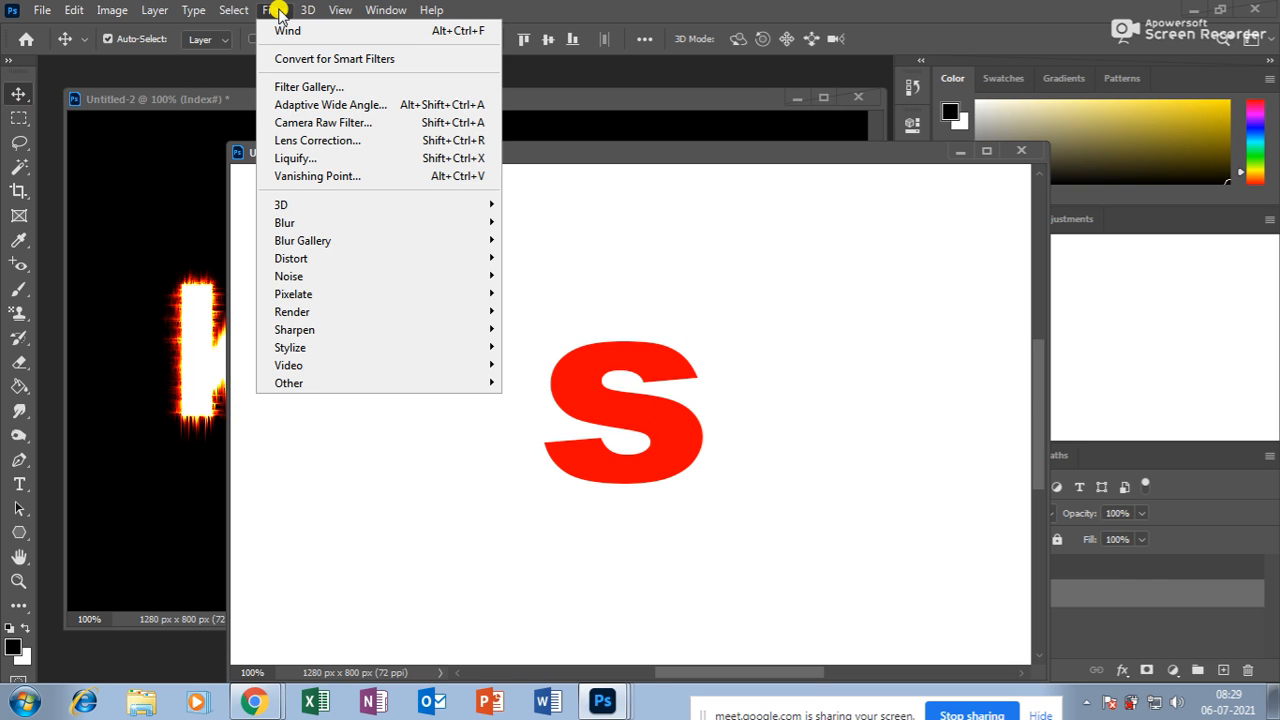
click(594, 348)
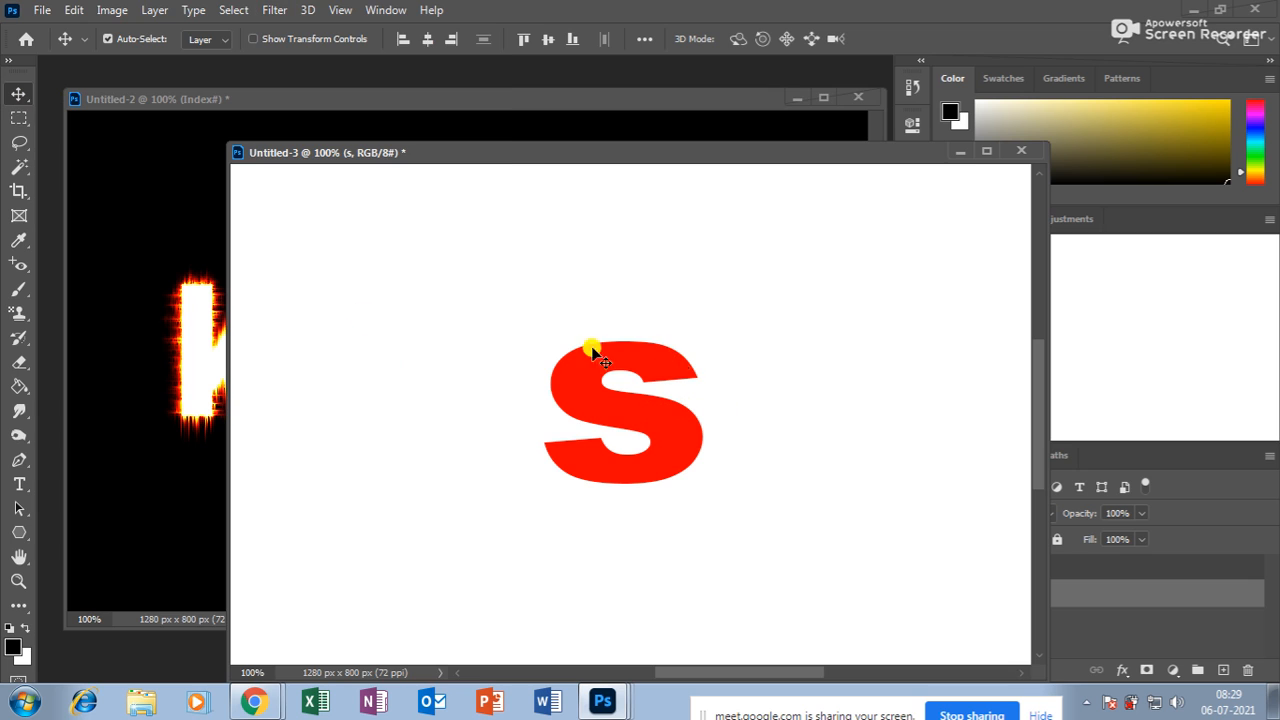
click(19, 142)
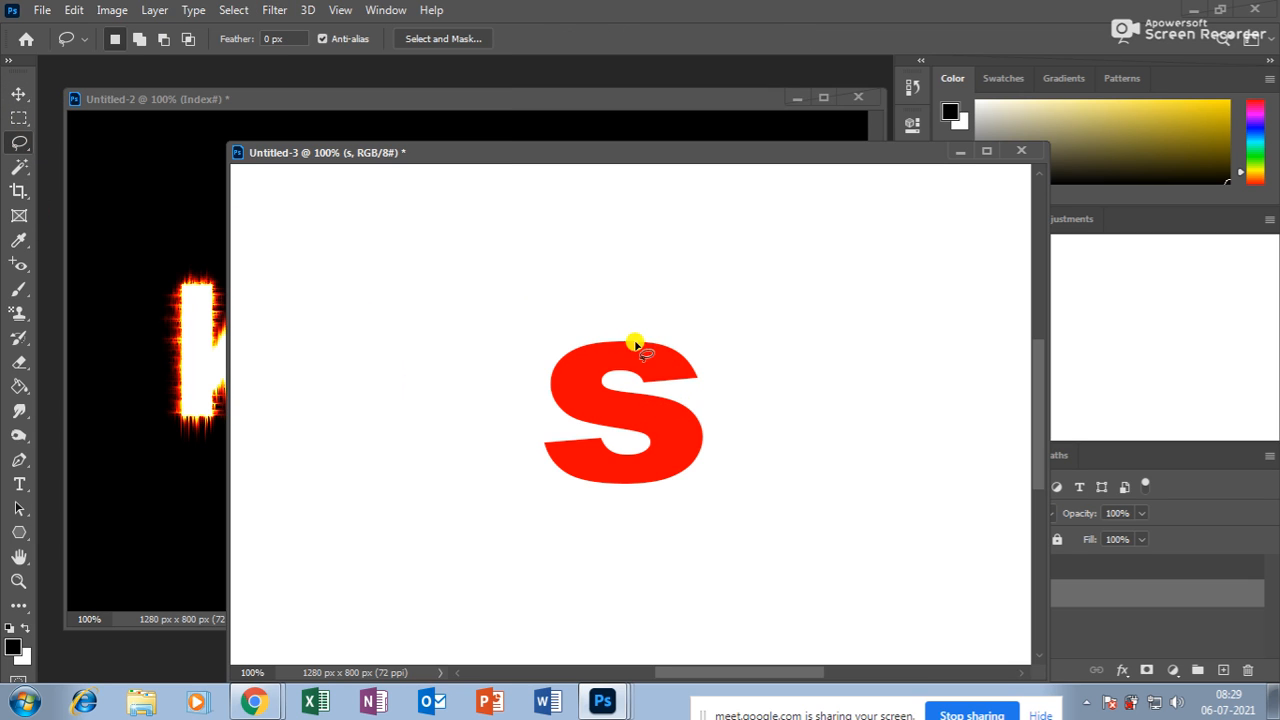
mouse_move(702, 355)
mouse_down()
mouse_move(634, 375)
mouse_move(646, 390)
mouse_move(708, 360)
mouse_up()
Rasterize the type layer and apply a Medium-size Ripple distortion of 934% to the selected tip
click(272, 10)
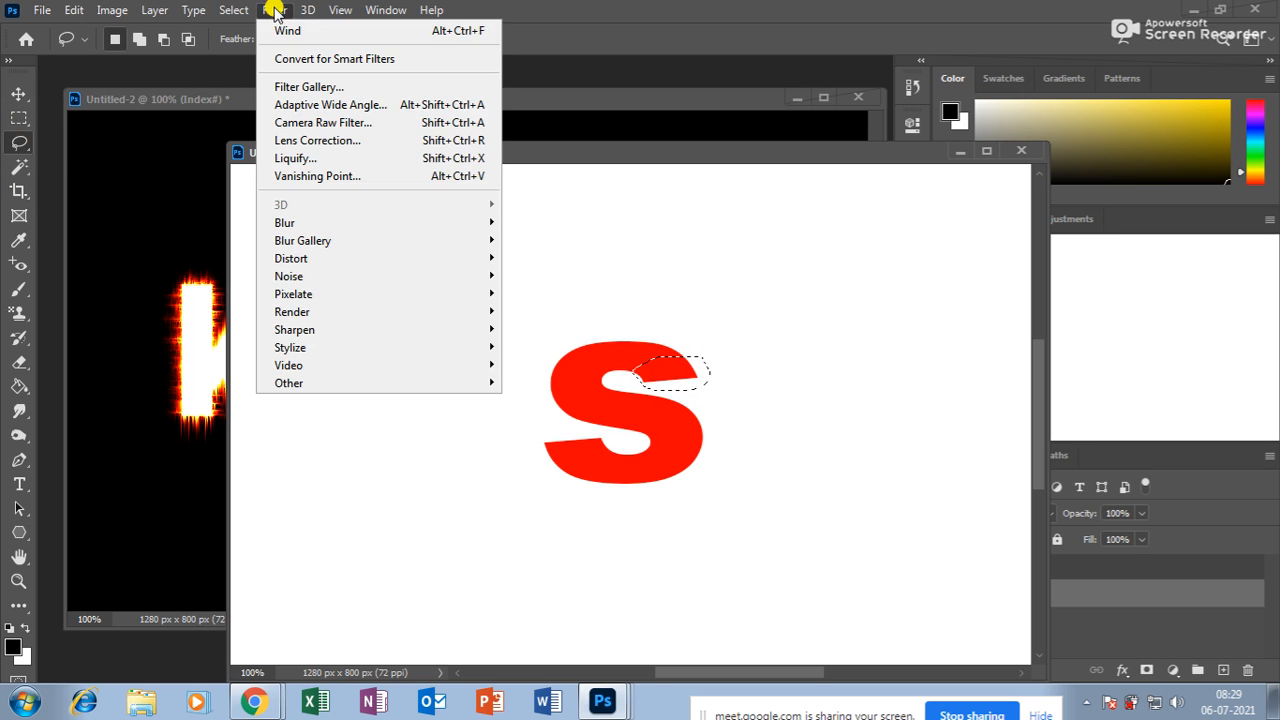
mouse_move(316, 260)
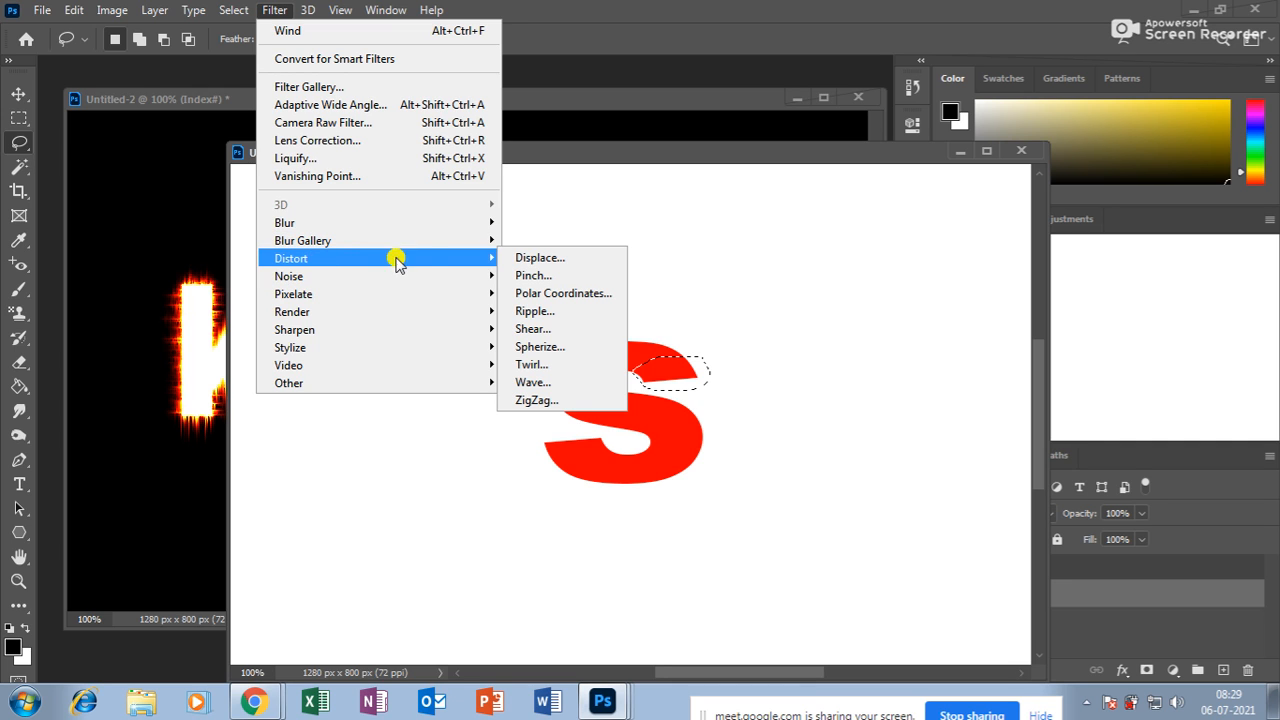
click(557, 311)
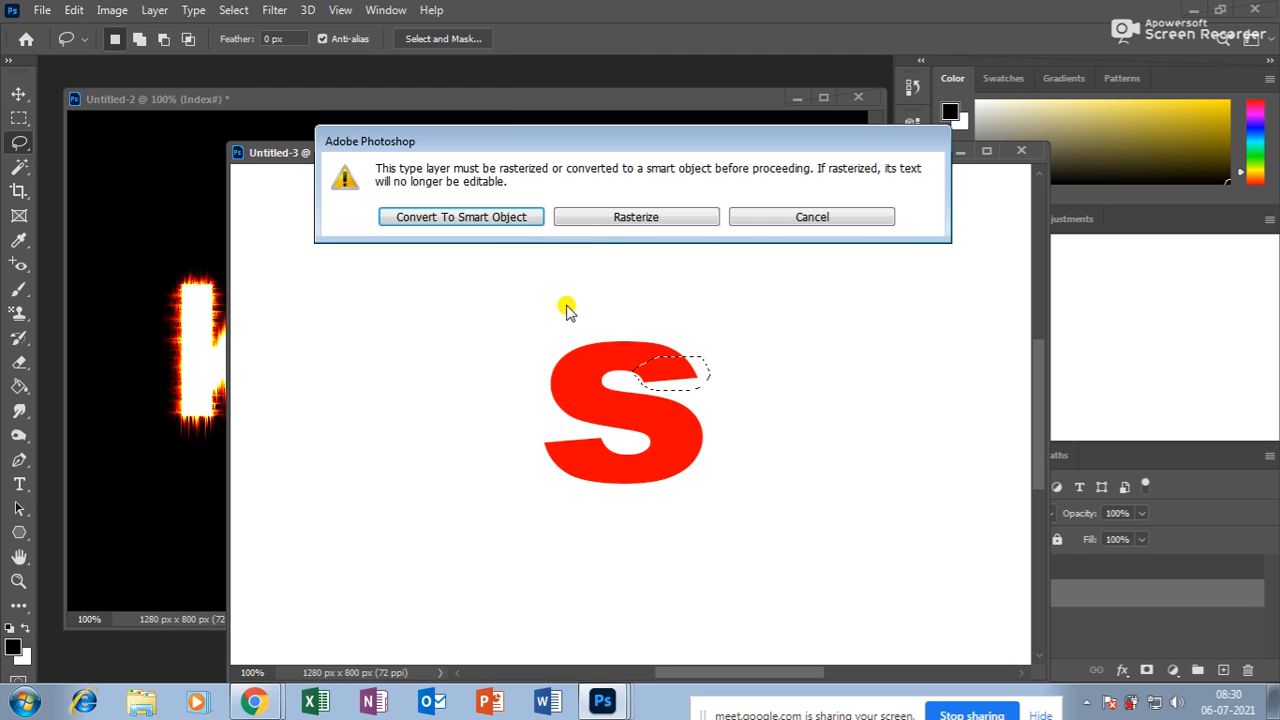
click(610, 216)
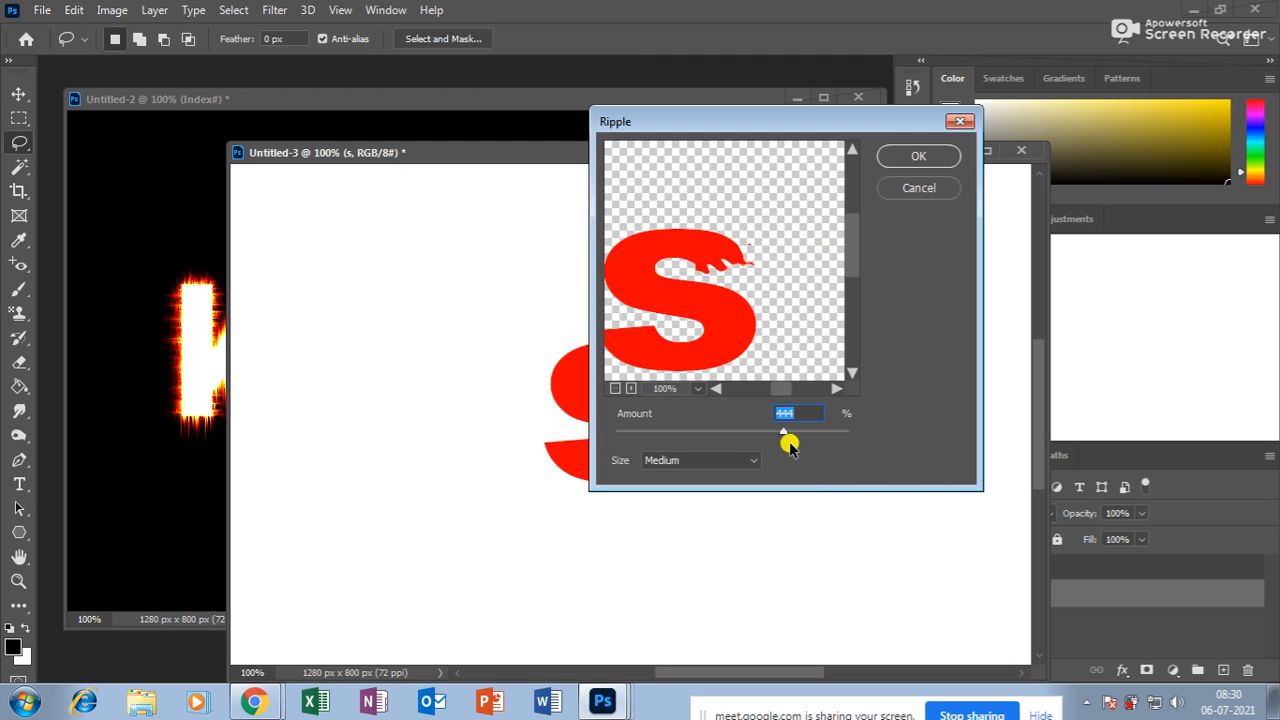
drag(781, 436, 799, 437)
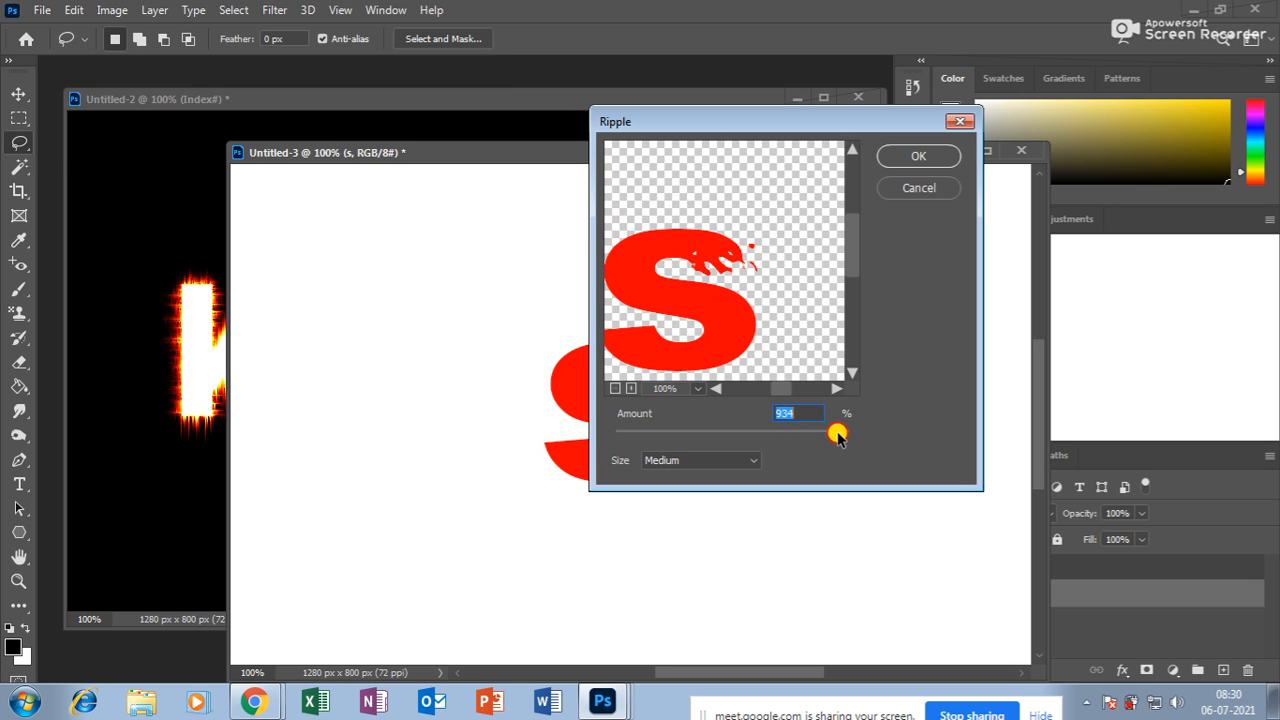
click(918, 155)
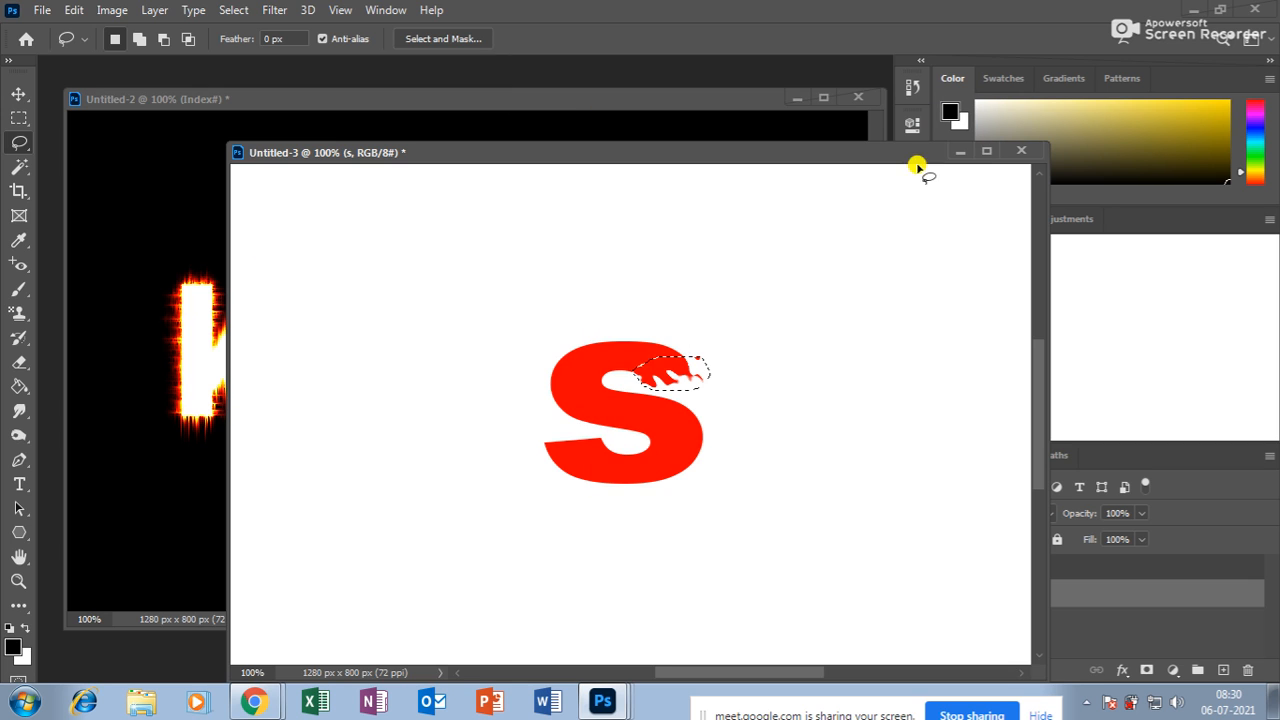
Lasso the lower-left tip of the "s" and apply the last Ripple filter to it again
click(20, 582)
click(668, 432)
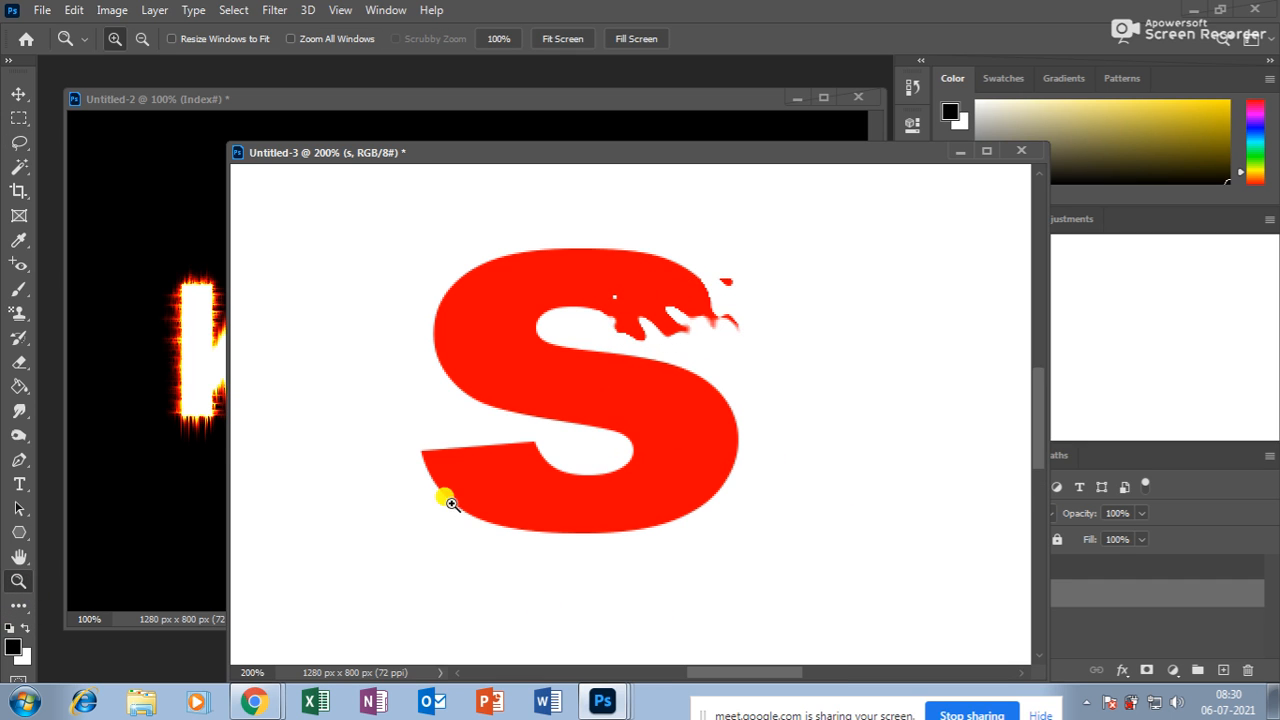
drag(18, 118, 83, 135)
click(19, 142)
mouse_move(549, 443)
mouse_down()
mouse_move(426, 431)
mouse_move(381, 459)
mouse_move(400, 500)
mouse_move(562, 472)
mouse_up()
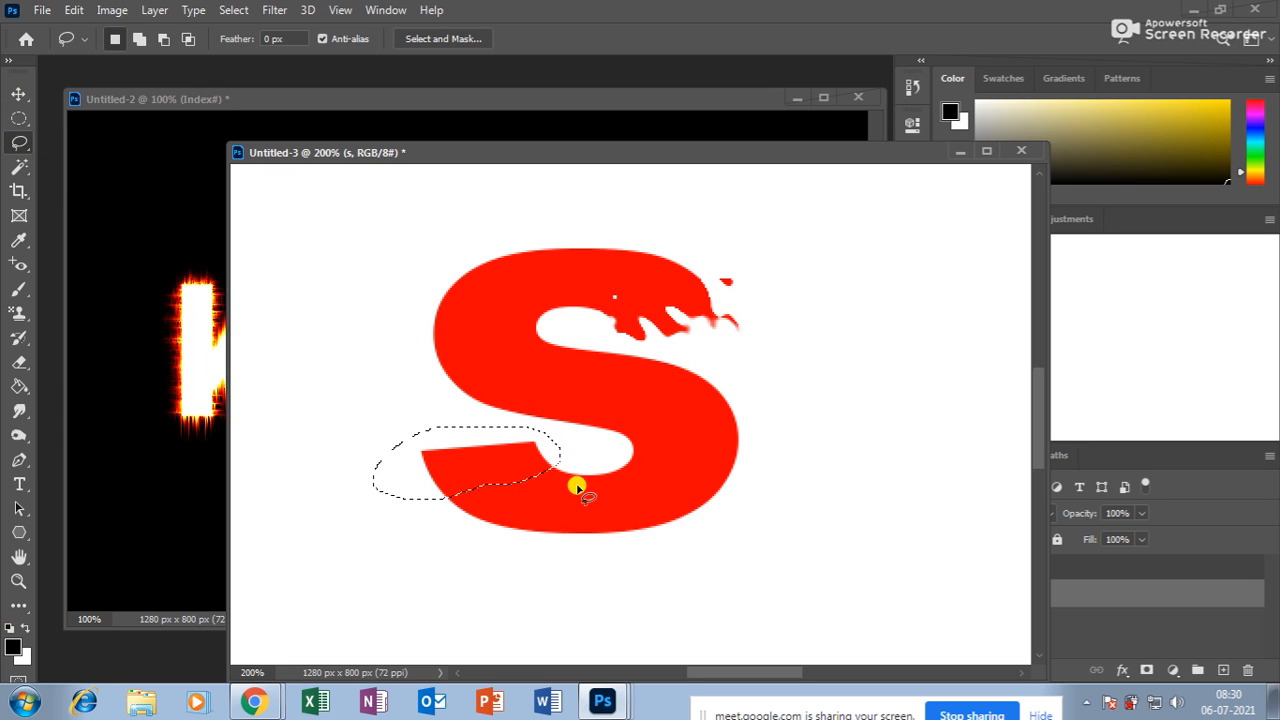
key(ctrl+alt+f)
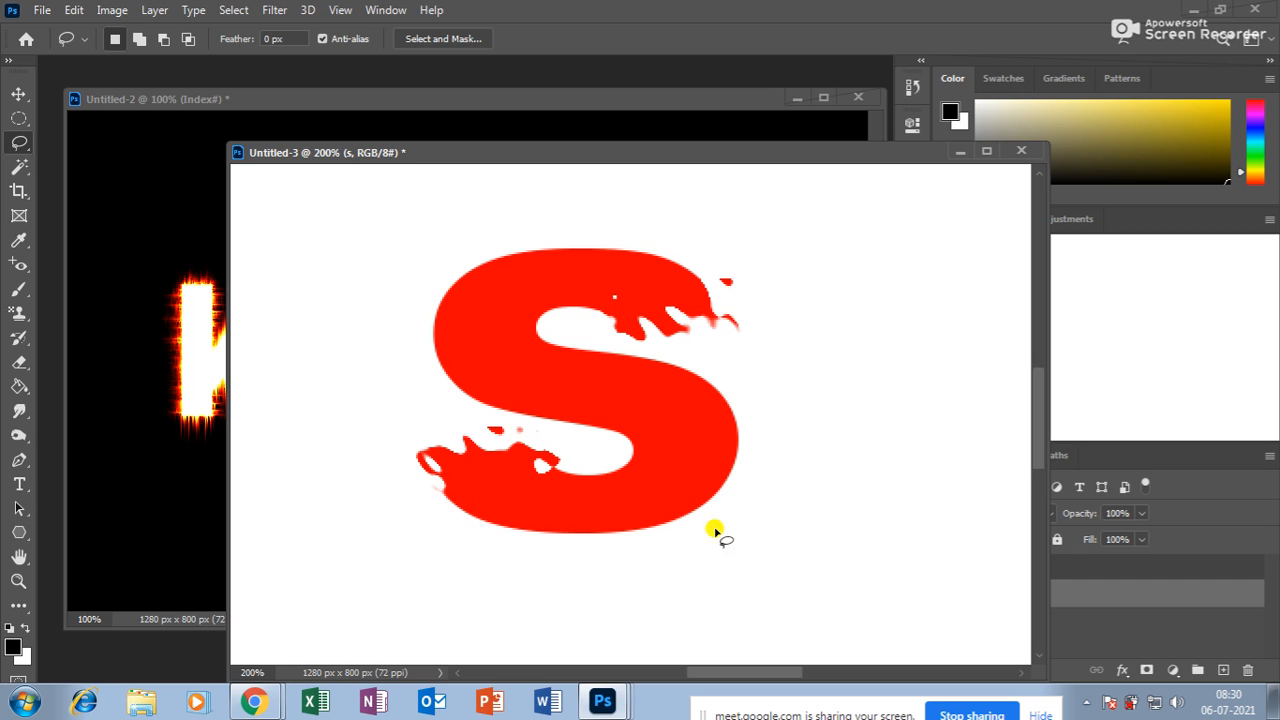
Lasso the stray red speck beside the upper-right tip of the "s", delete it and clear the selection
mouse_move(731, 261)
mouse_down()
mouse_move(722, 284)
mouse_move(736, 270)
mouse_up()
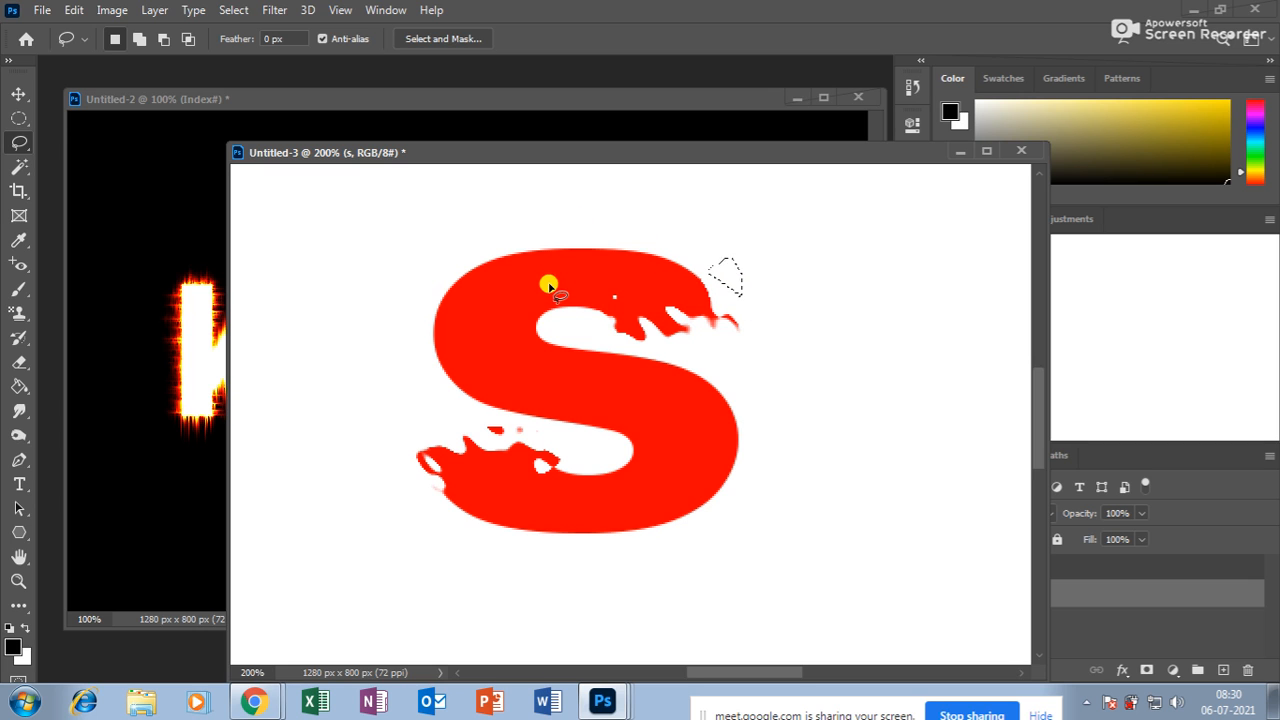
click(21, 94)
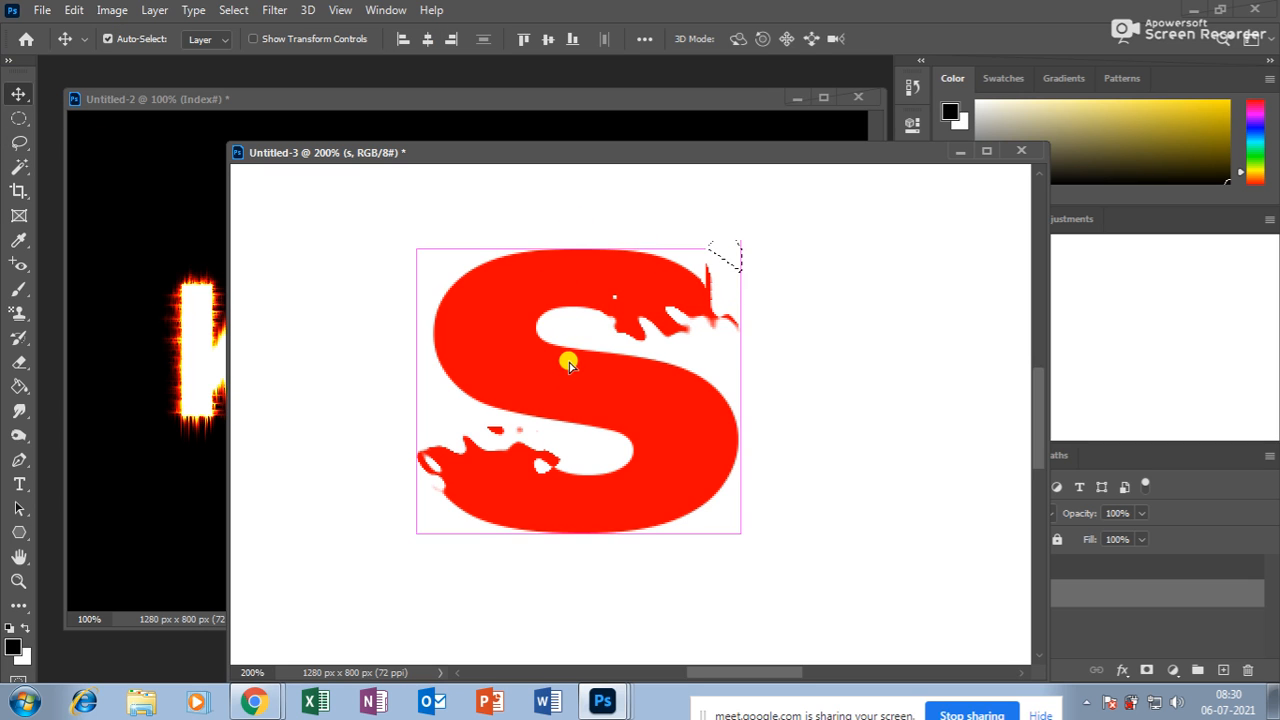
scroll(572, 362, down, 1)
key(ctrl+d)
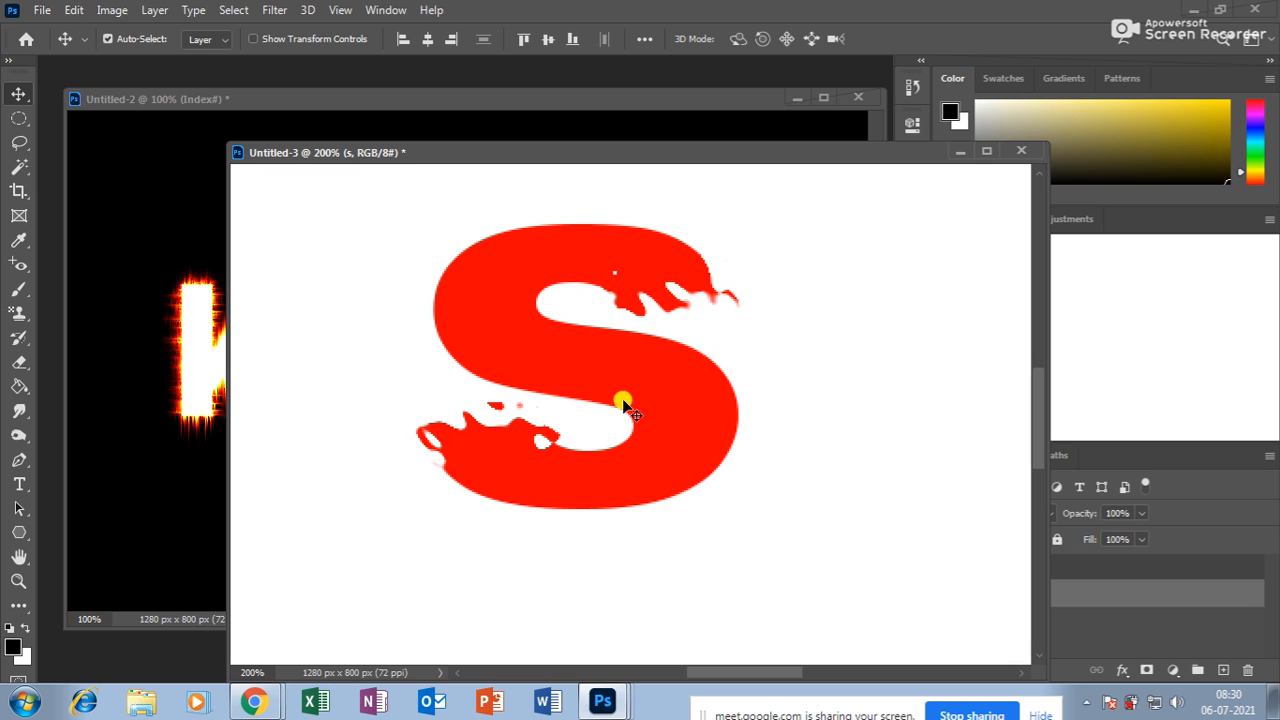
Select the main red area of the "s" with the Magic Wand at a tolerance of 32
click(21, 166)
click(88, 203)
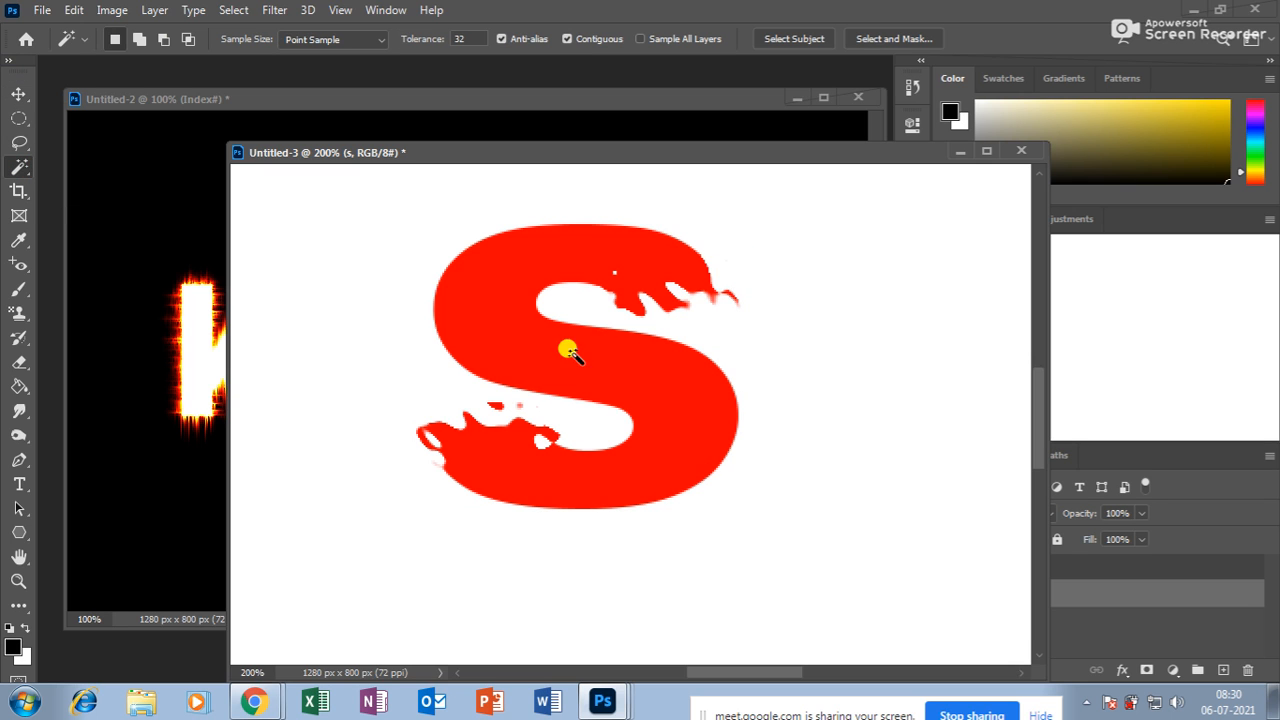
click(528, 270)
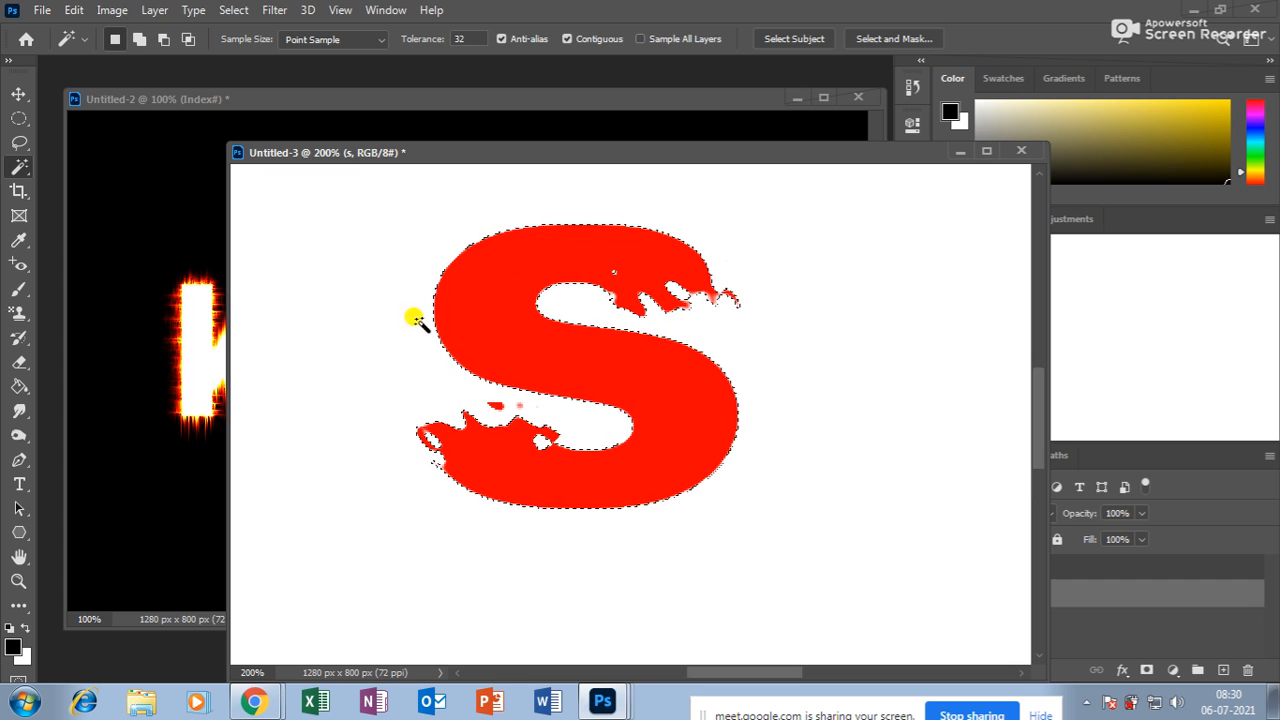
Paint the upper-left curve of the selected "s" yellow with a soft brush reduced to size 100
click(20, 288)
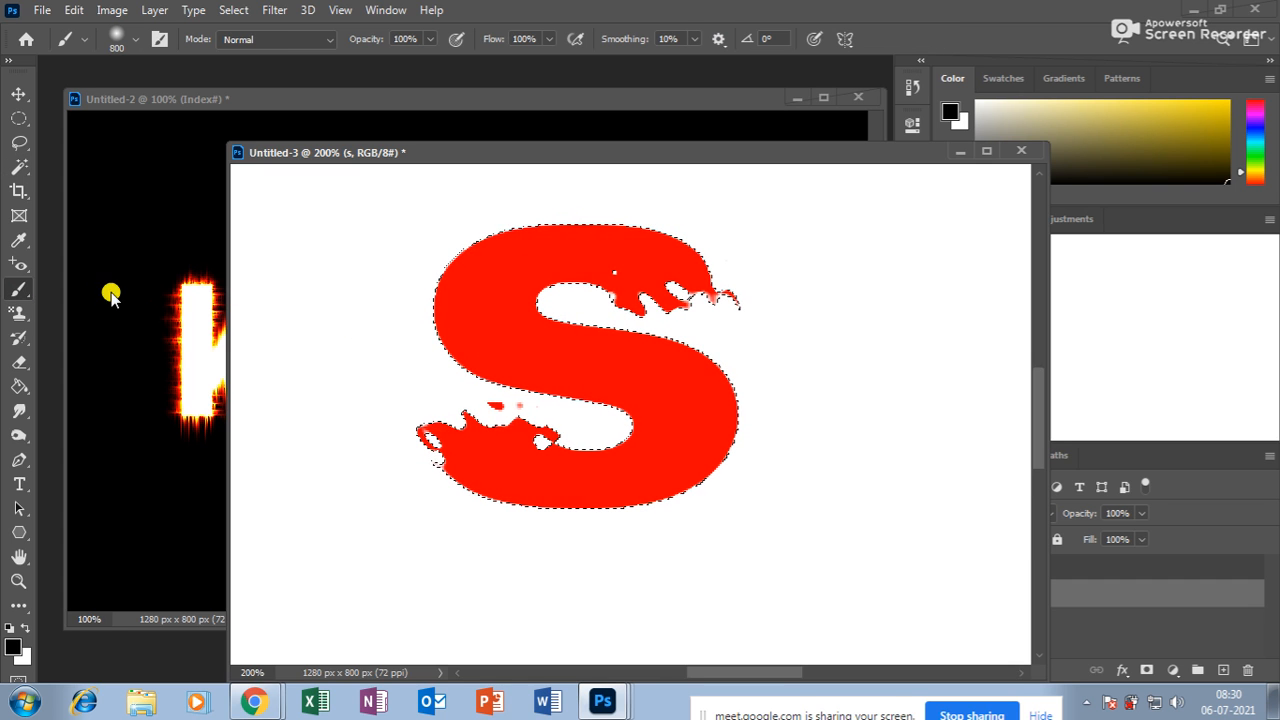
key(bracketleft)
key(bracketleft)
key(bracketleft)
key(bracketleft)
key(bracketleft)
key(bracketleft)
key(bracketleft)
key(bracketleft)
key(bracketleft)
key(bracketleft)
key(bracketleft)
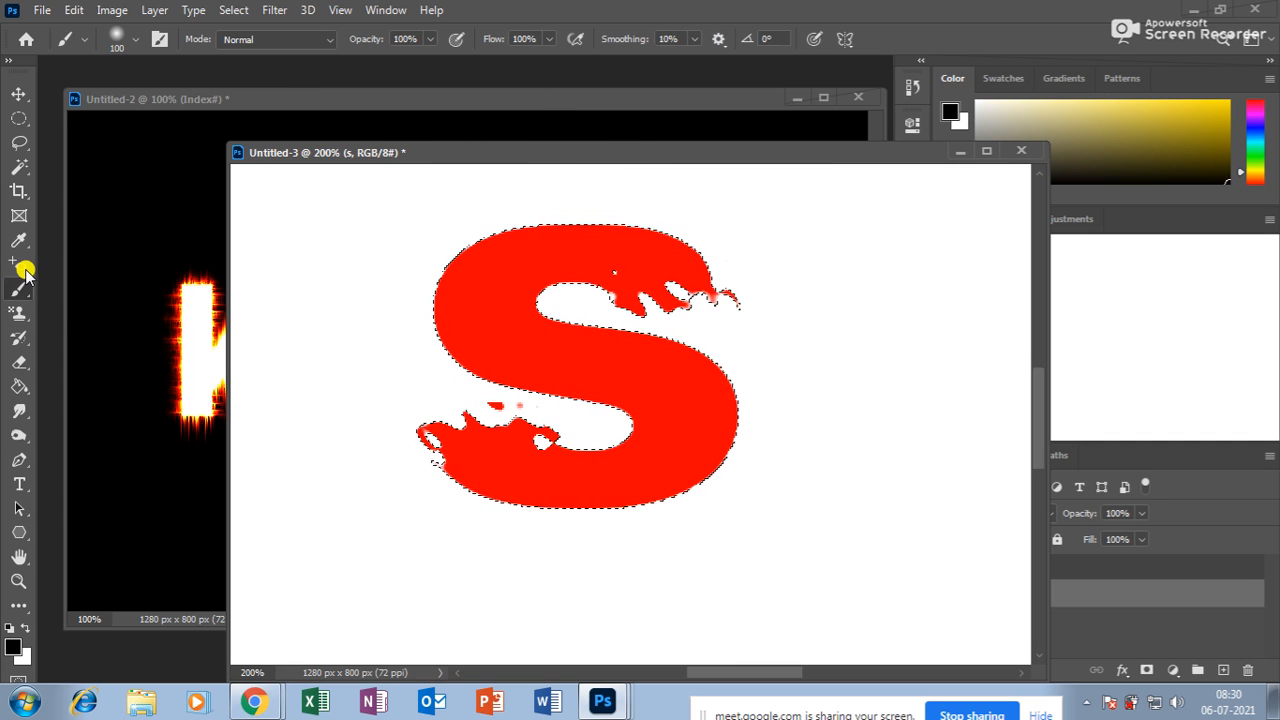
click(19, 648)
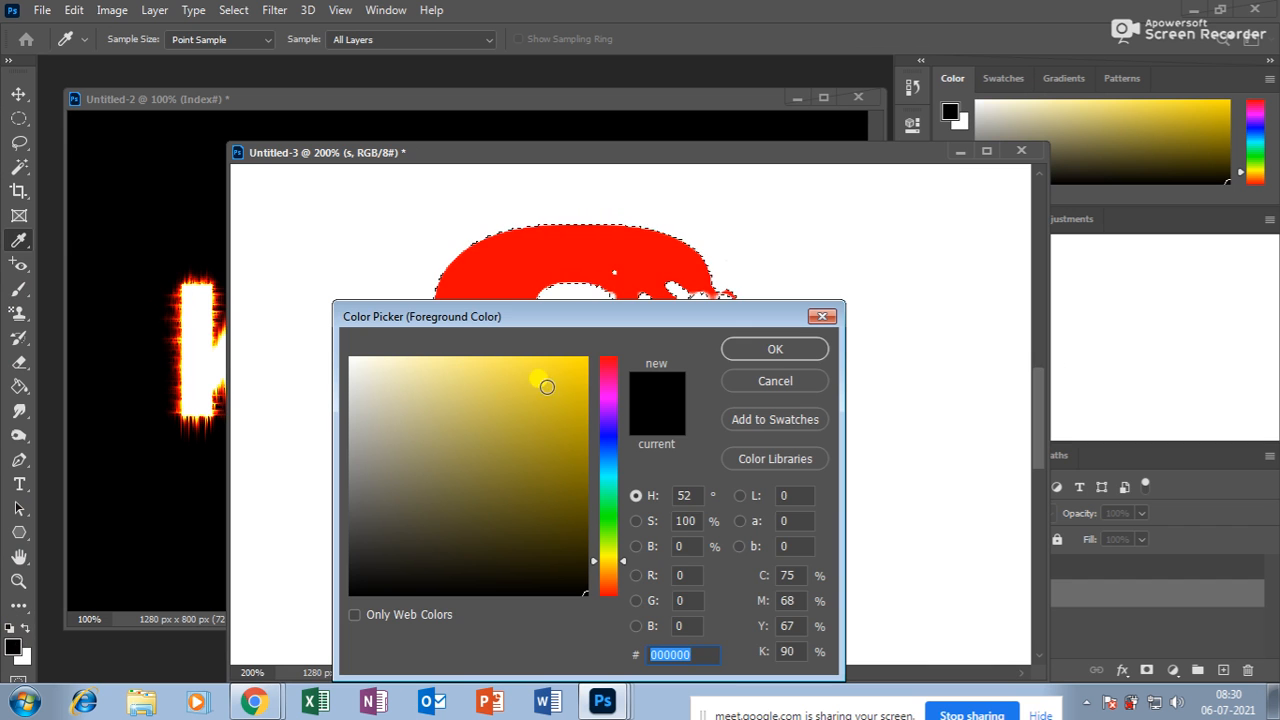
click(537, 371)
click(775, 343)
mouse_move(457, 214)
mouse_down()
mouse_move(469, 206)
mouse_move(437, 254)
mouse_move(387, 273)
mouse_up()
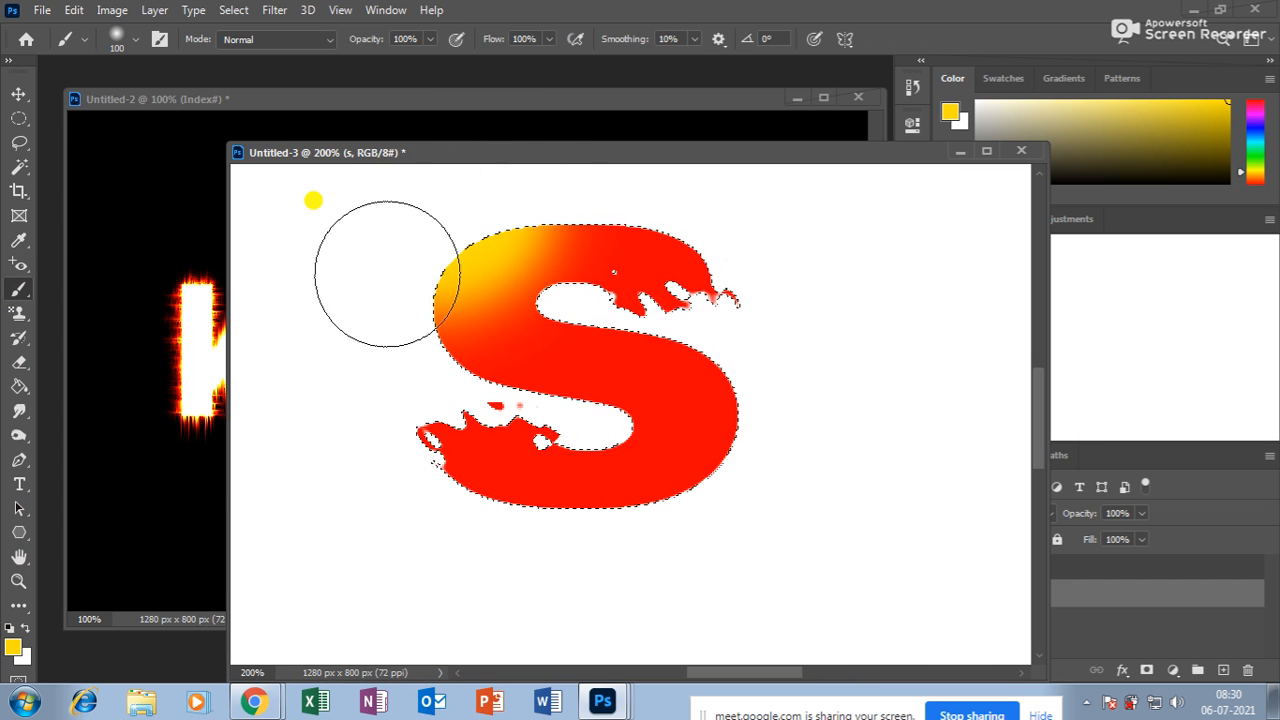
Set the foreground colour to green 60ff00 and brush it along the top edge of the "s"
click(14, 645)
drag(608, 454, 600, 541)
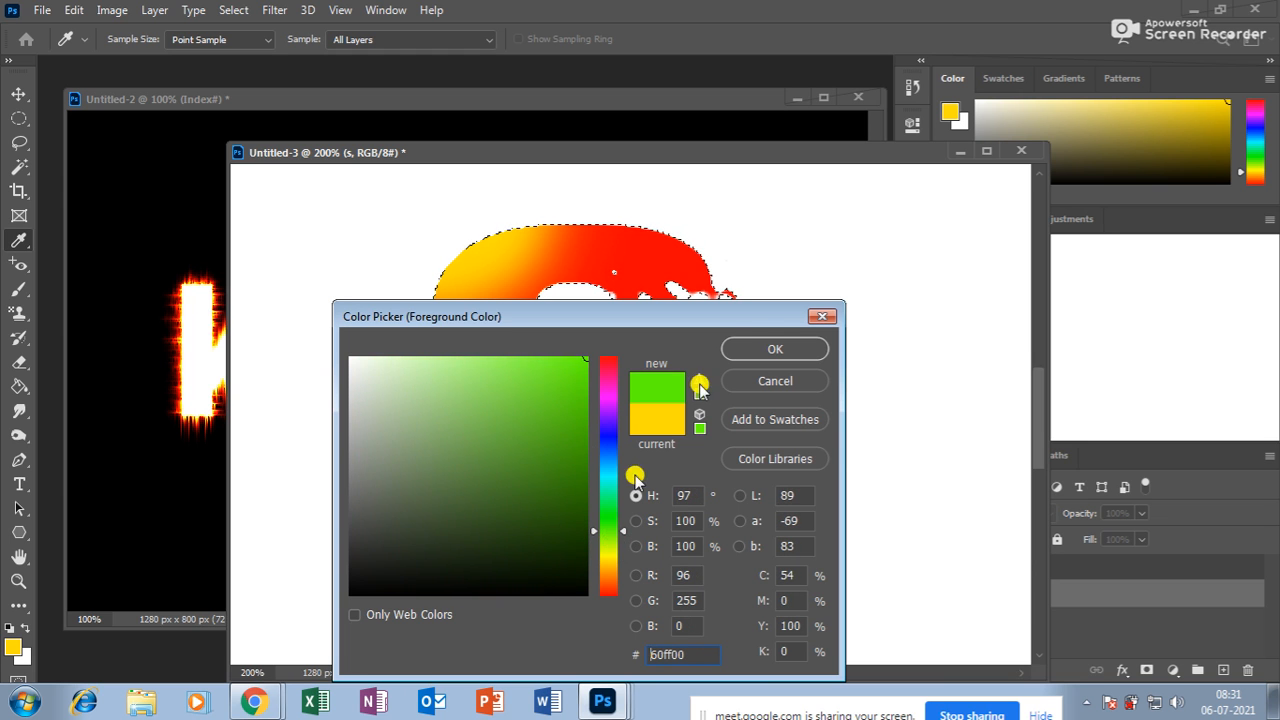
click(760, 346)
mouse_move(594, 196)
mouse_down()
mouse_move(609, 142)
mouse_move(560, 155)
mouse_move(591, 104)
mouse_move(576, 196)
mouse_move(580, 170)
mouse_up()
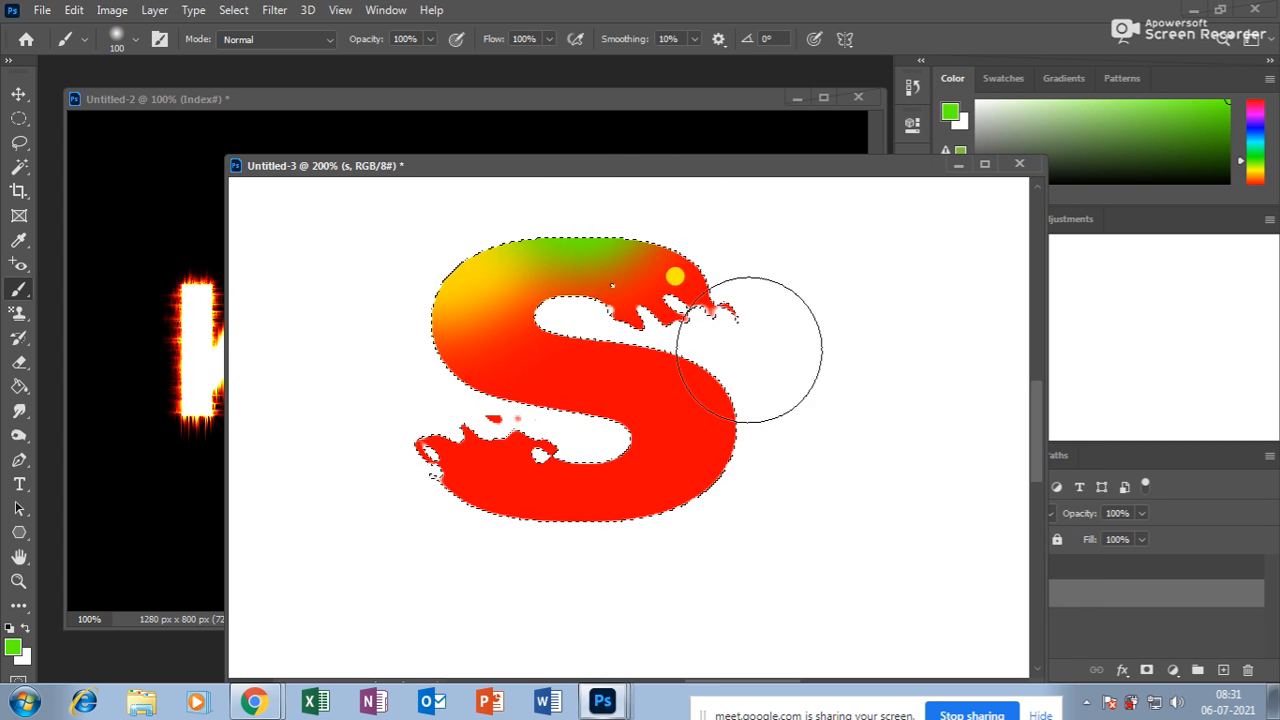
Set the foreground colour to pink ff0096, brush it over the lower-right curve of the "s" and clear the selection
click(12, 645)
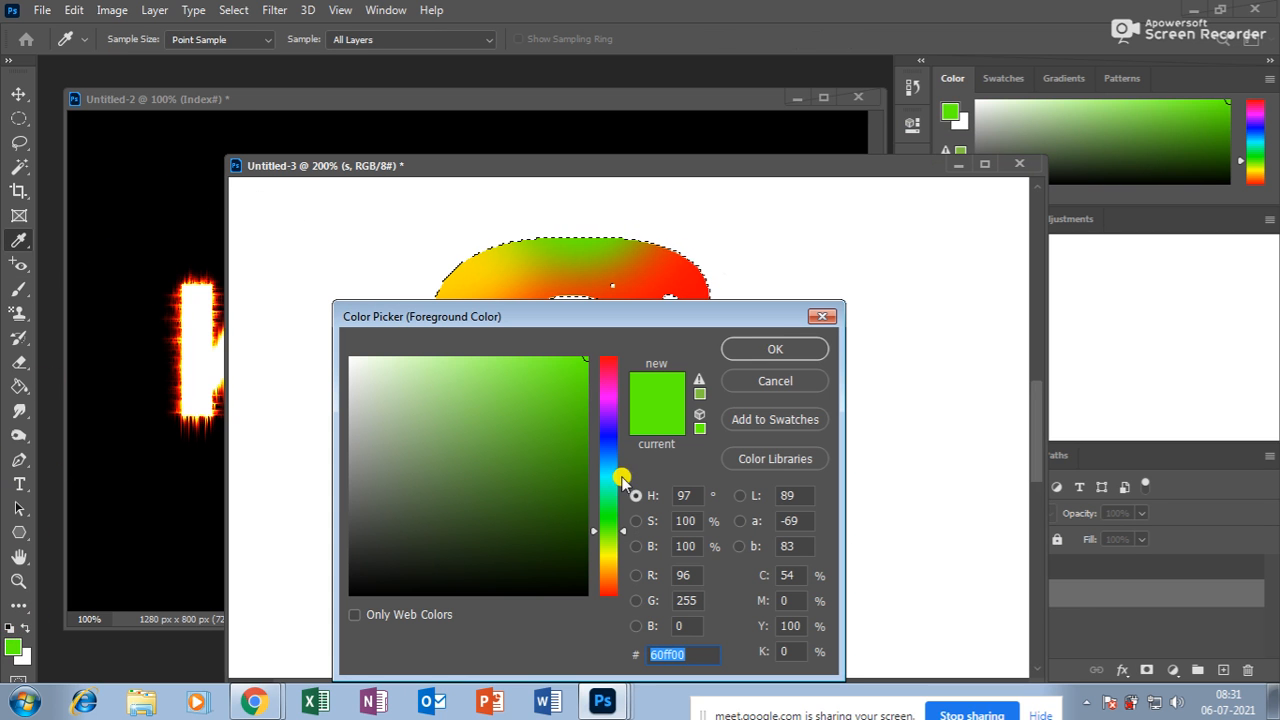
drag(623, 481, 612, 390)
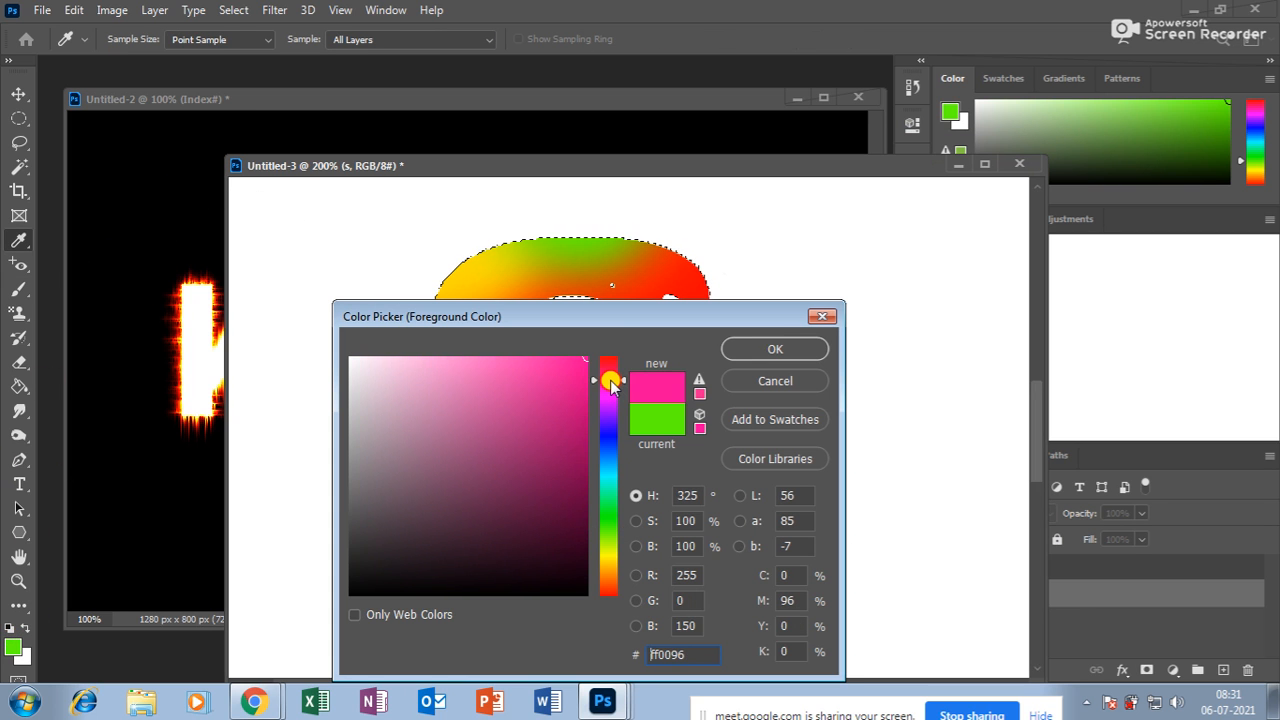
click(806, 350)
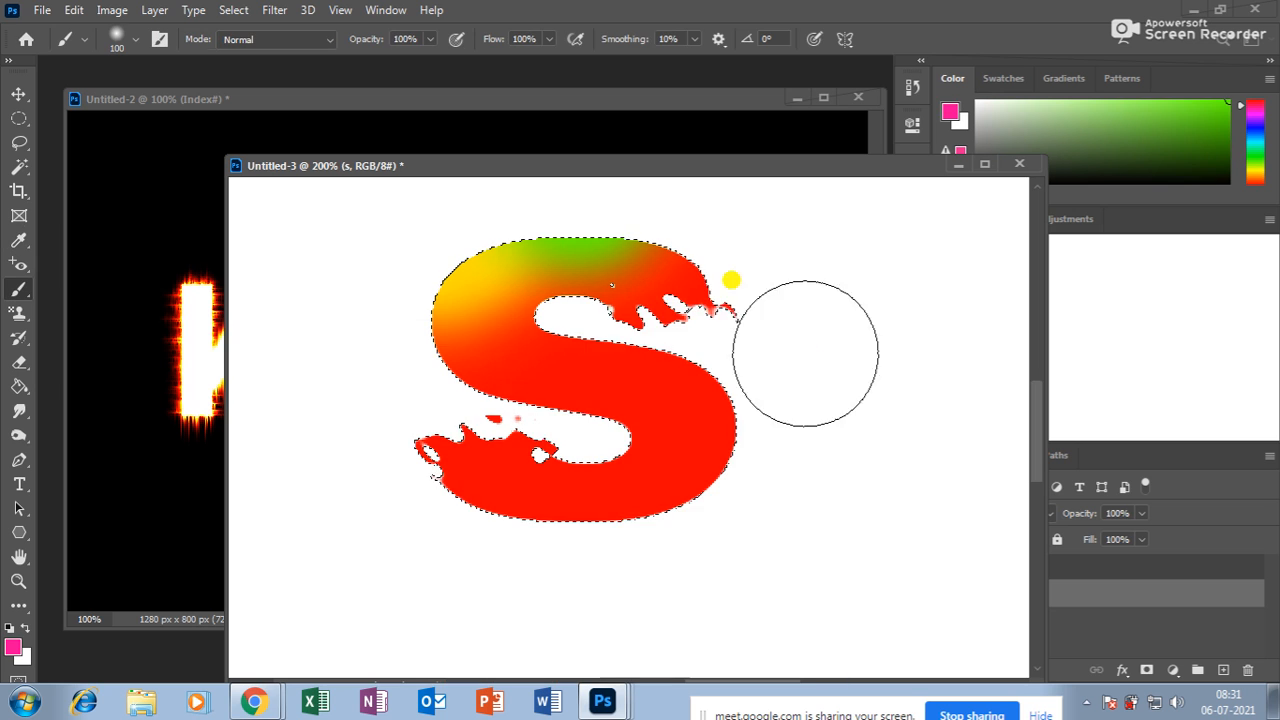
click(629, 451)
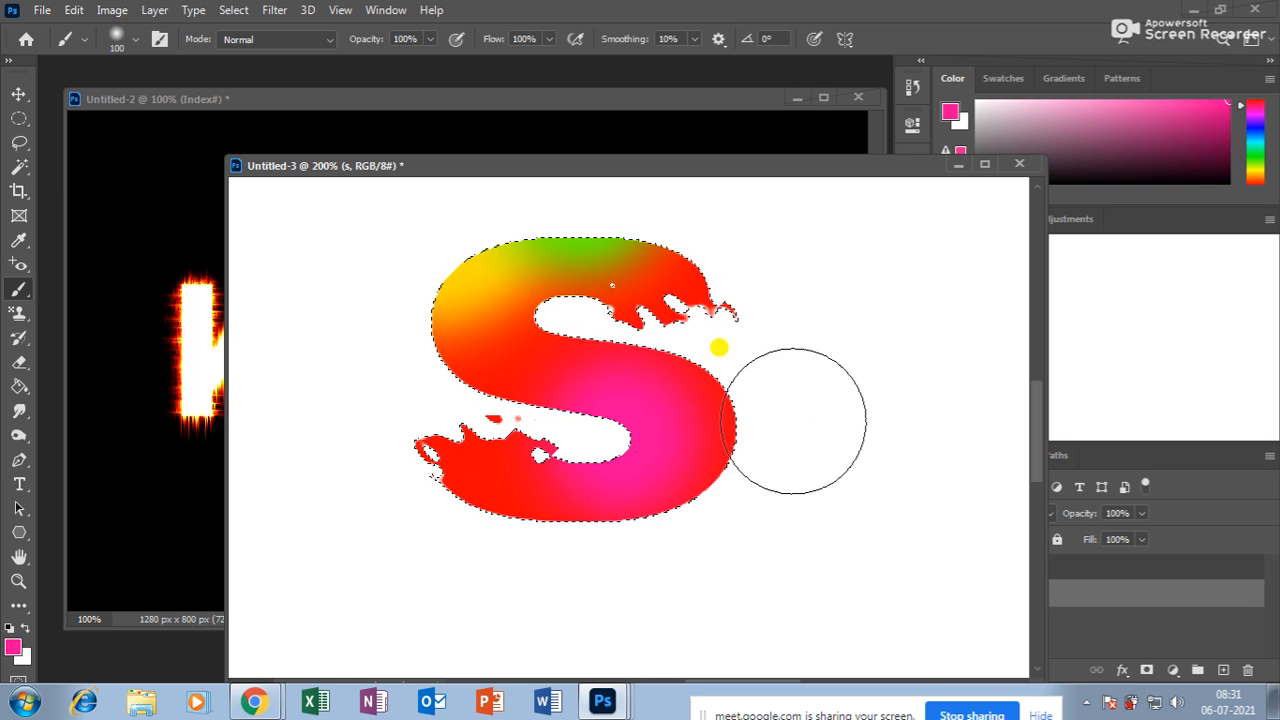
key(ctrl+d)
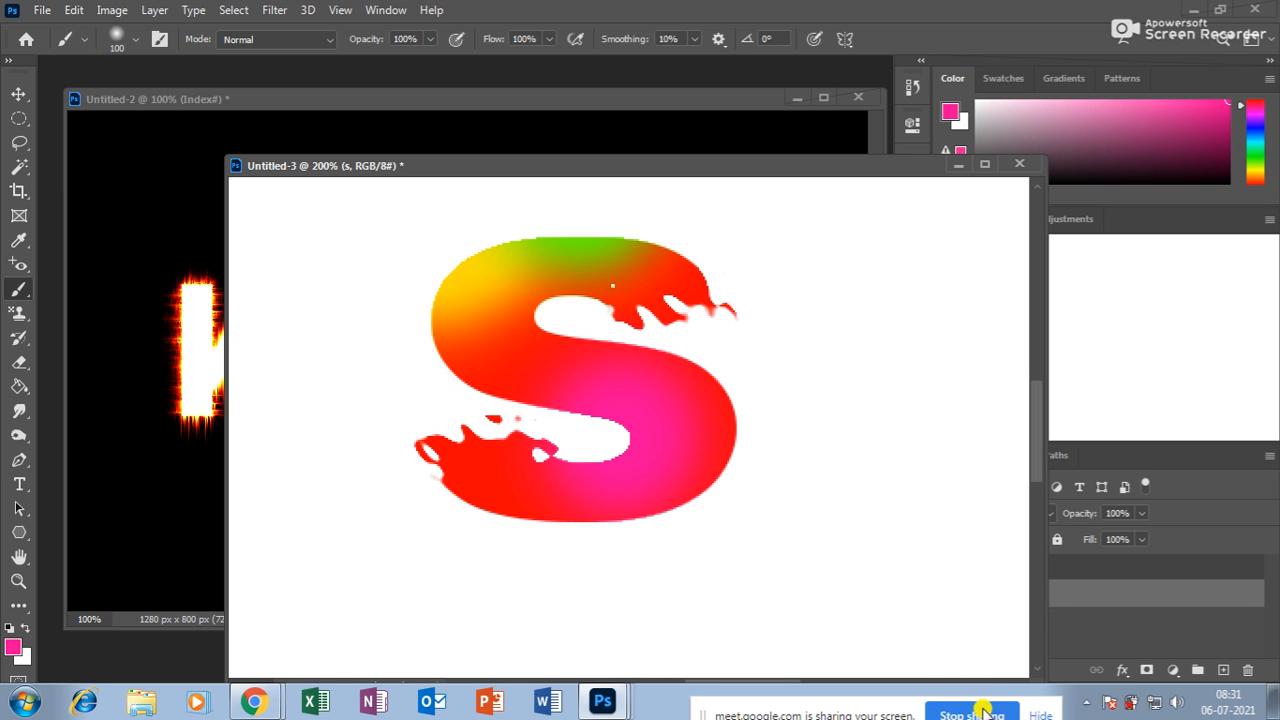
Apply the Crystallize filter with a cell size of 21 to the "s" and shift the letter slightly on the canvas
click(18, 94)
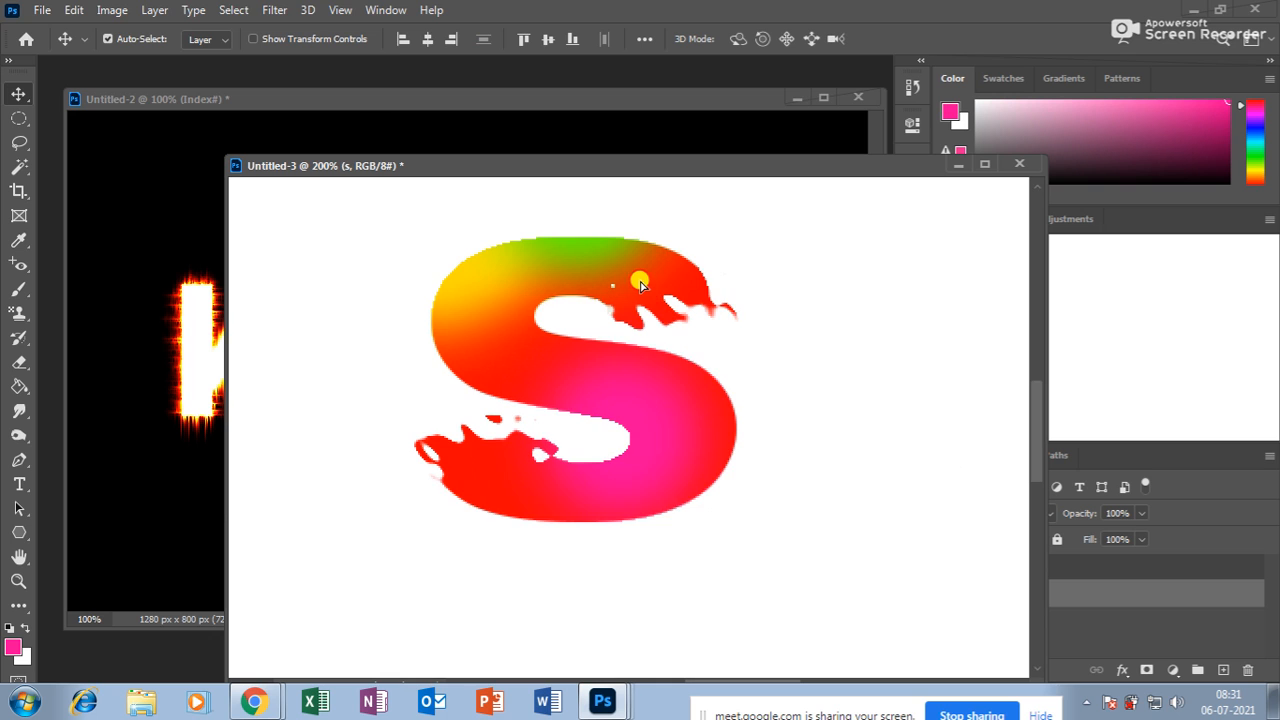
drag(640, 285, 634, 312)
click(272, 10)
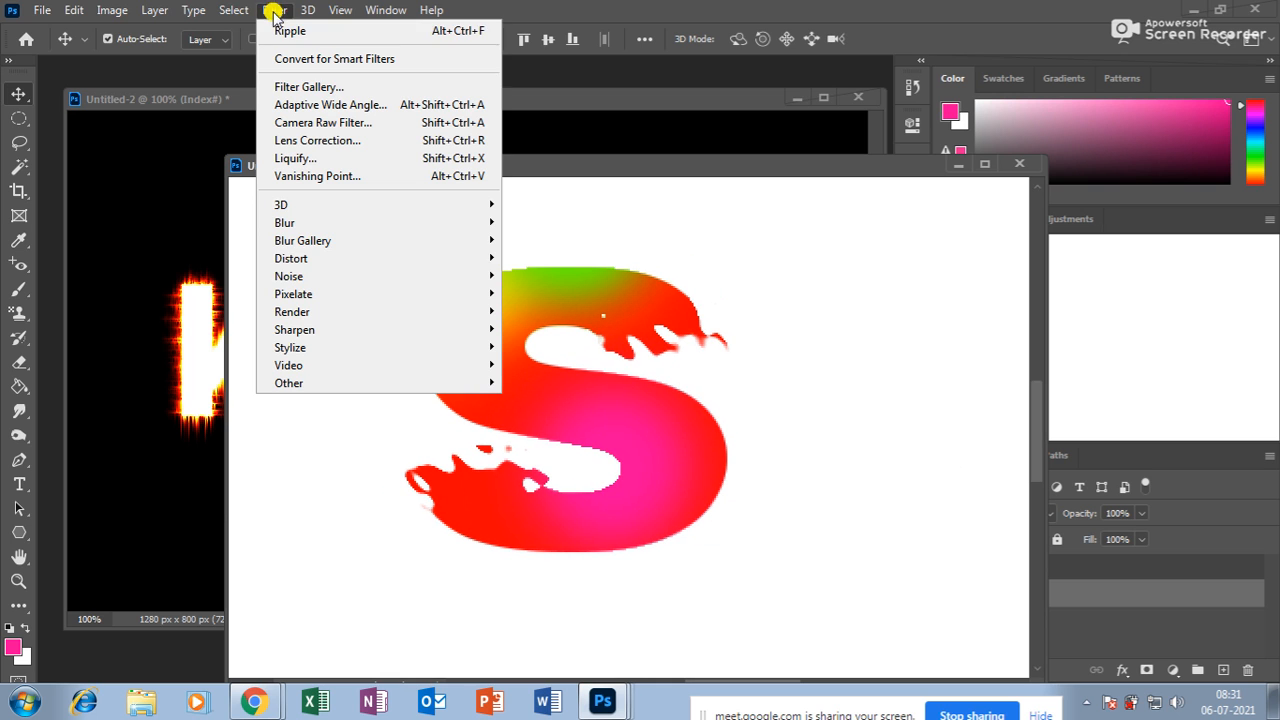
mouse_move(329, 262)
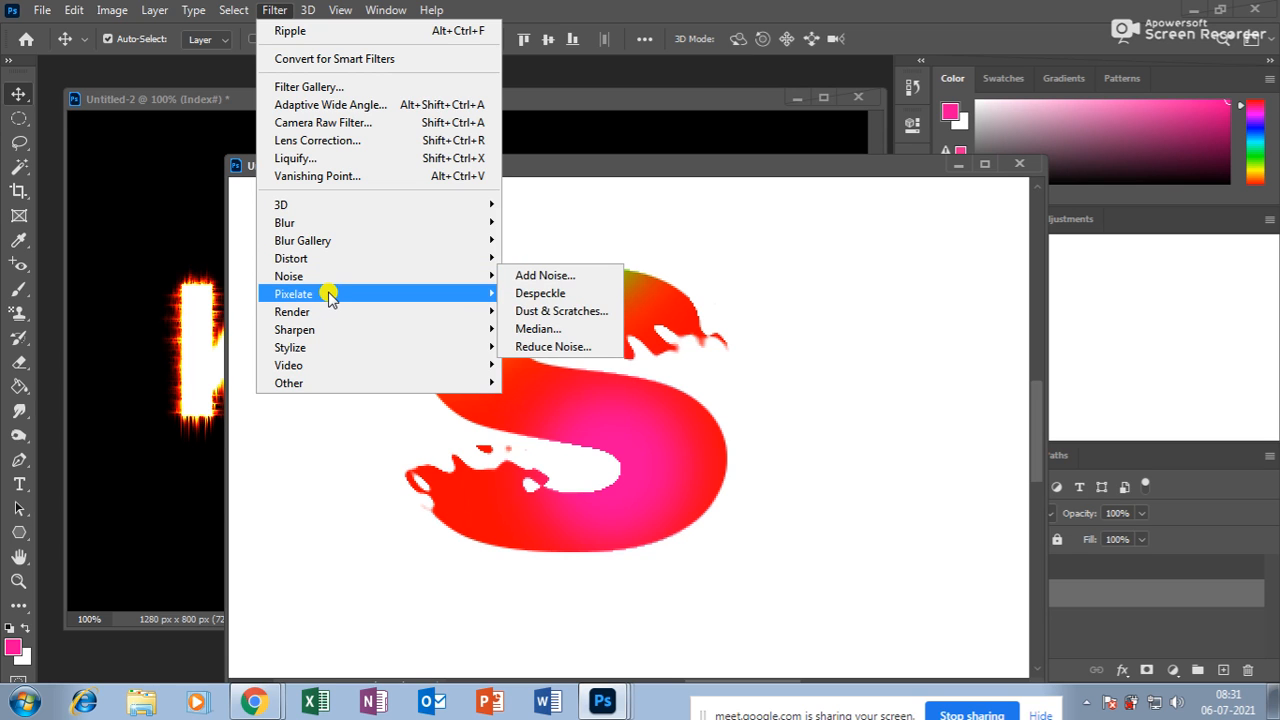
mouse_move(331, 300)
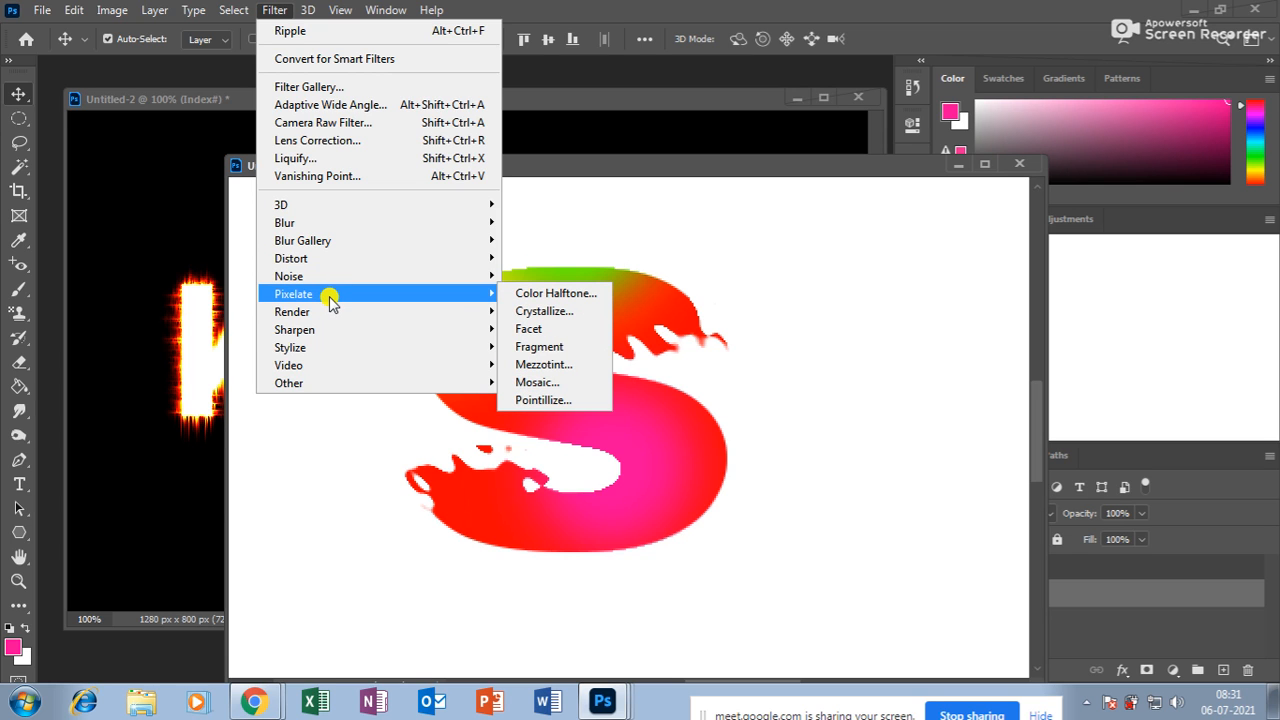
mouse_move(331, 333)
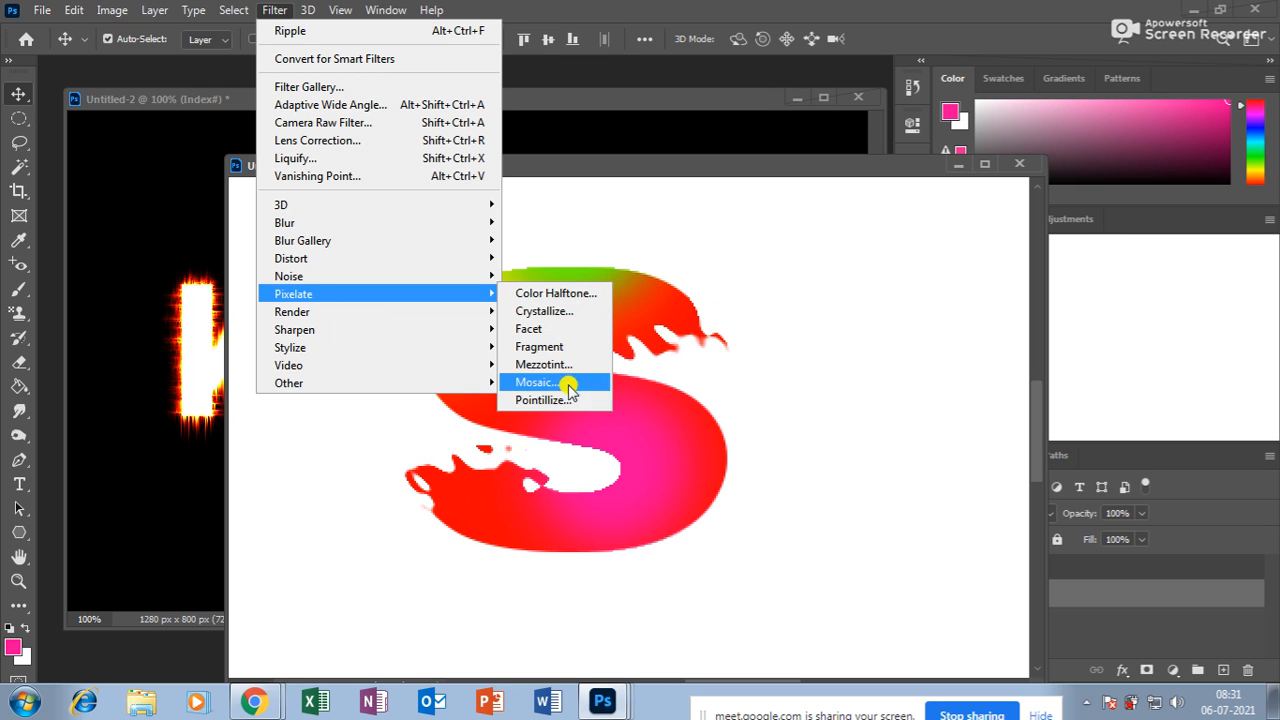
click(566, 312)
drag(541, 315, 565, 253)
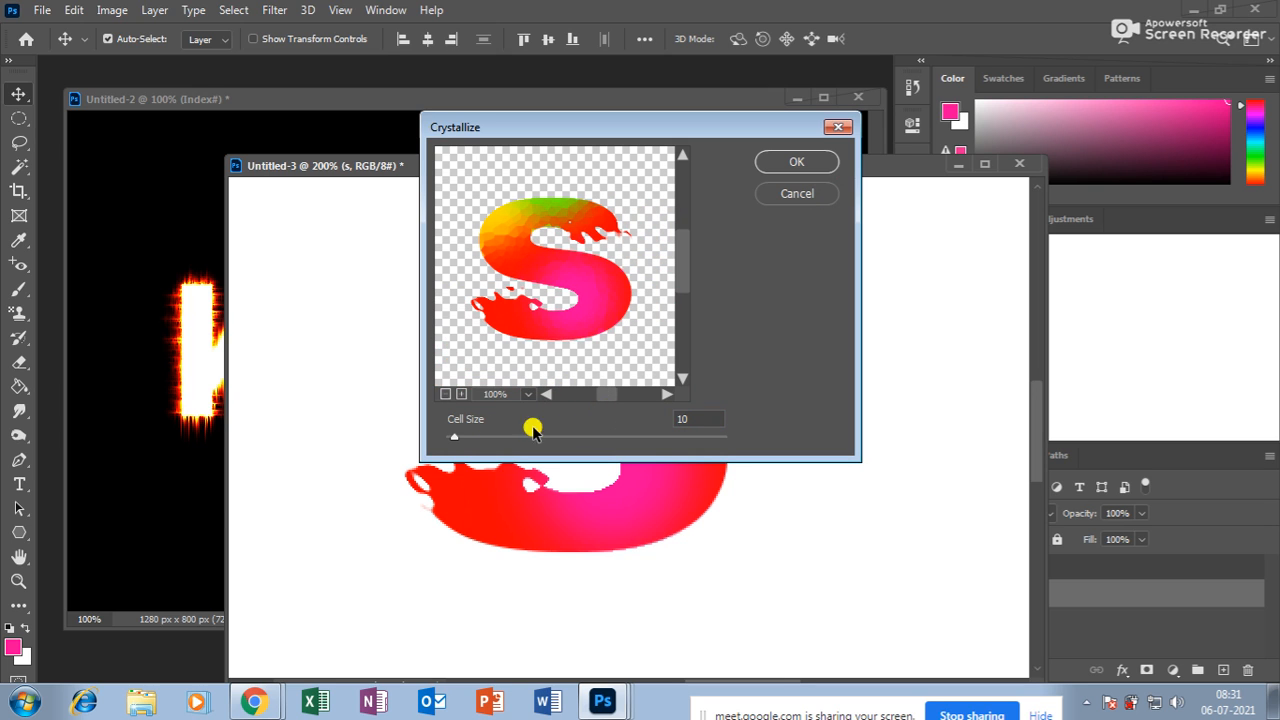
drag(456, 438, 465, 437)
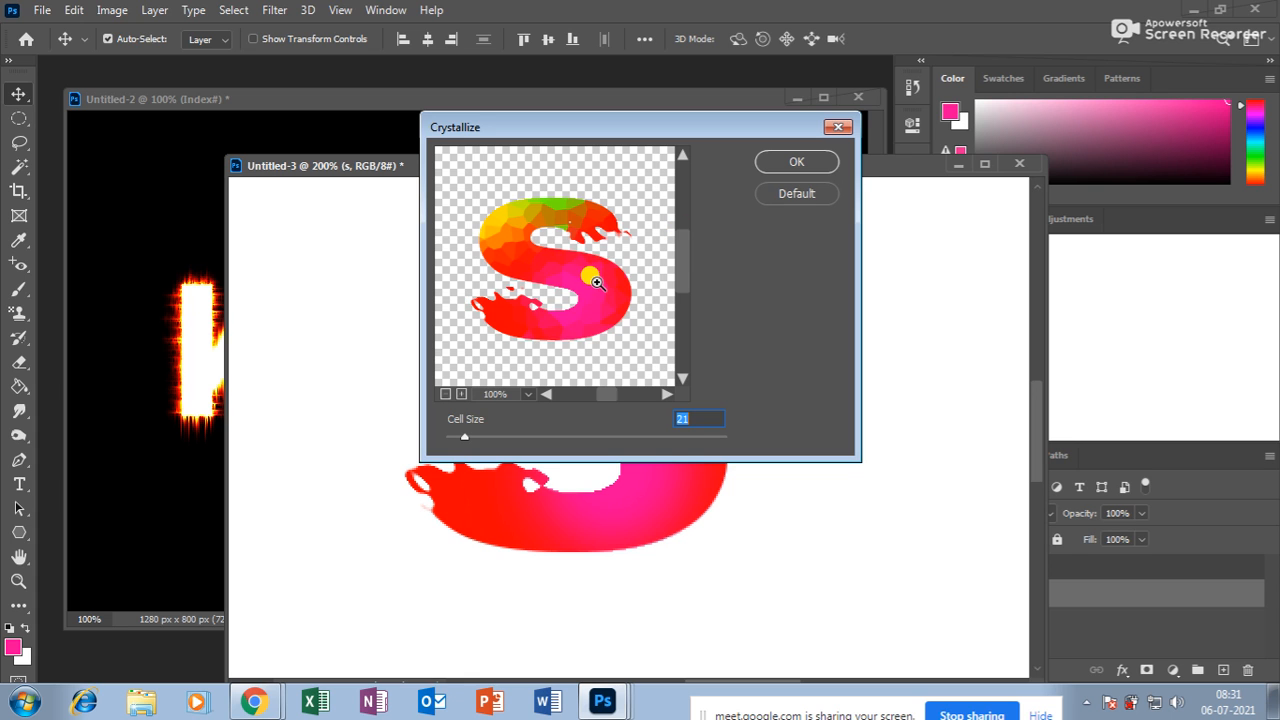
ctrl+click(597, 283)
drag(563, 217, 602, 305)
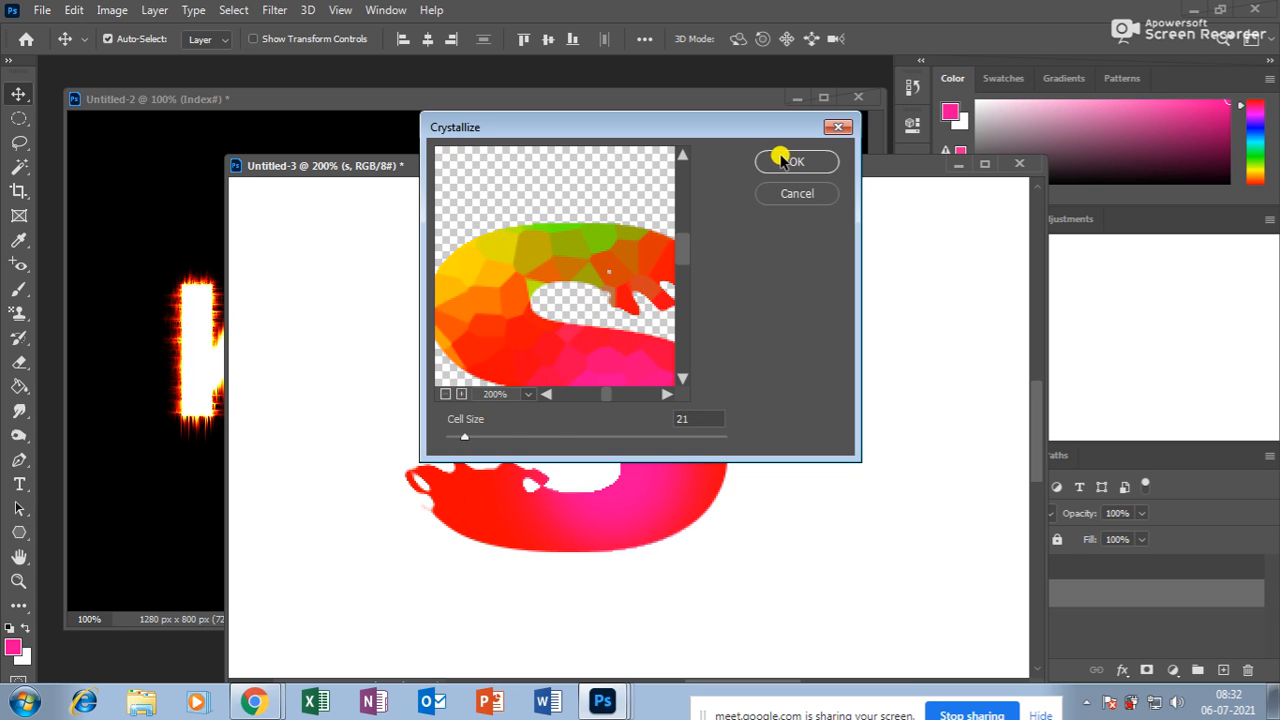
click(773, 160)
drag(657, 423, 715, 444)
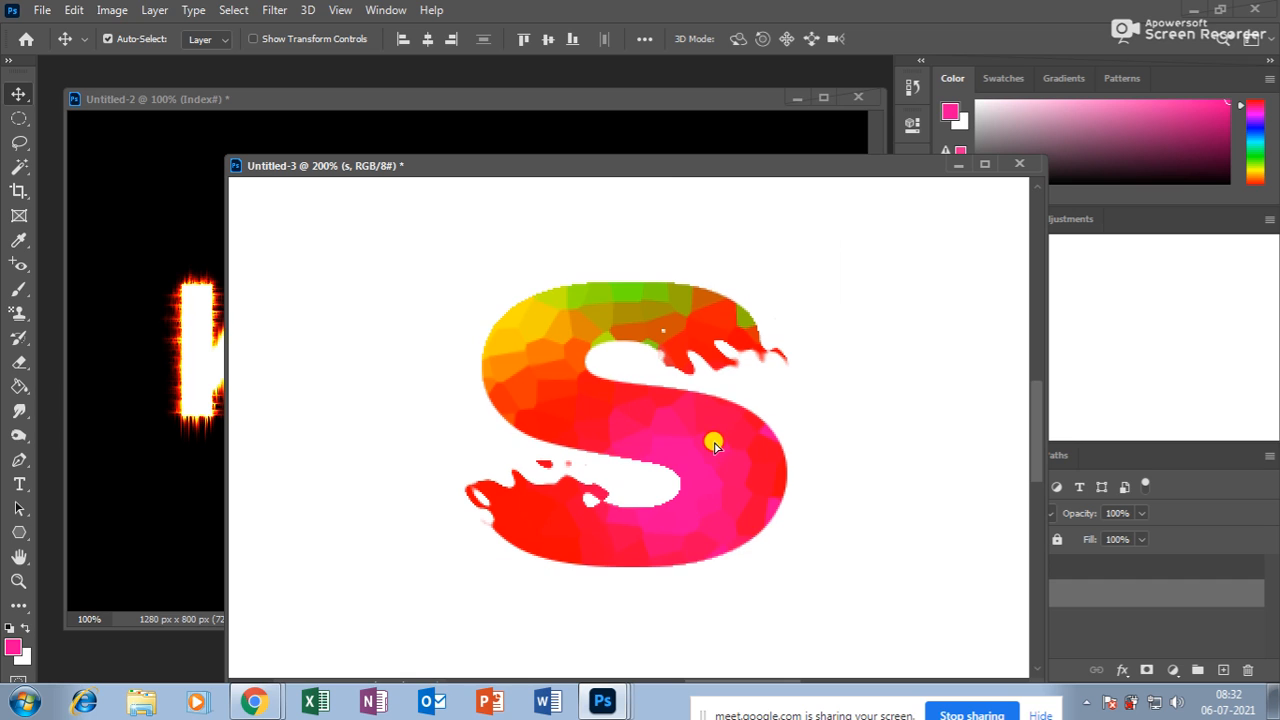
Add the pink text "ss visions" in Arial Black at 79.19 pt below the "s"
key(ctrl+minus)
key(ctrl+minus)
key(ctrl+minus)
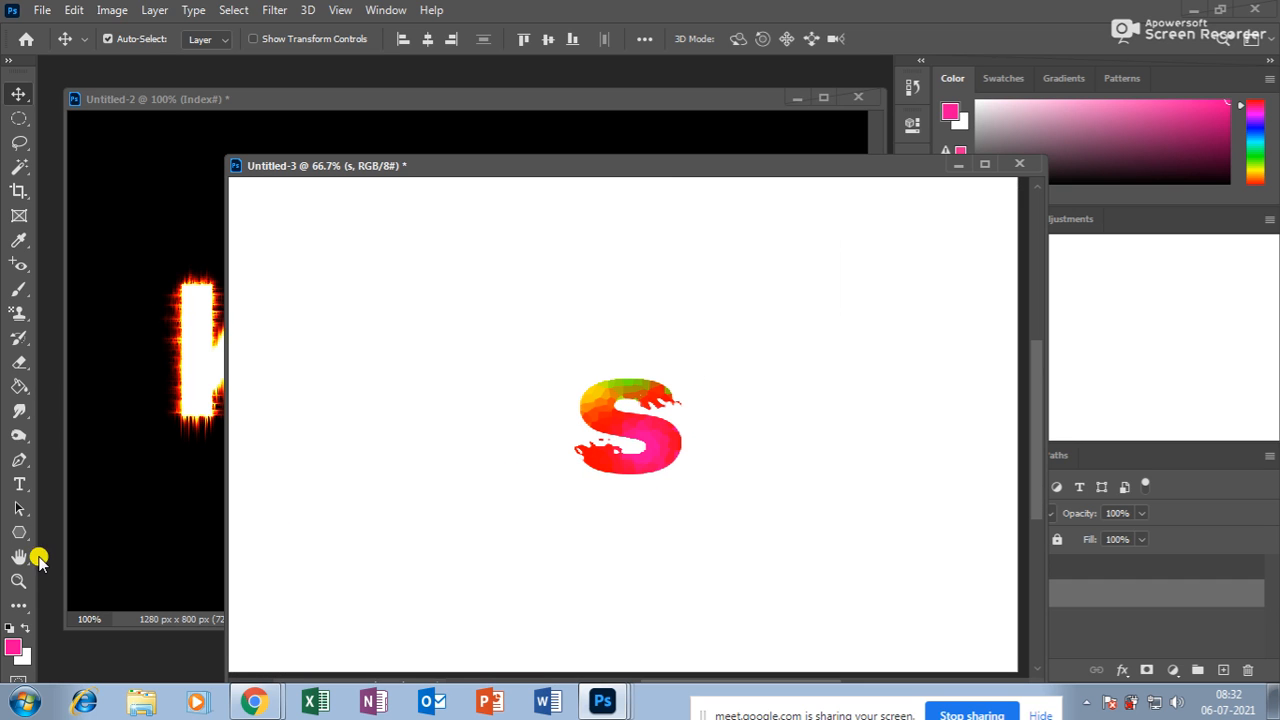
click(19, 581)
click(753, 494)
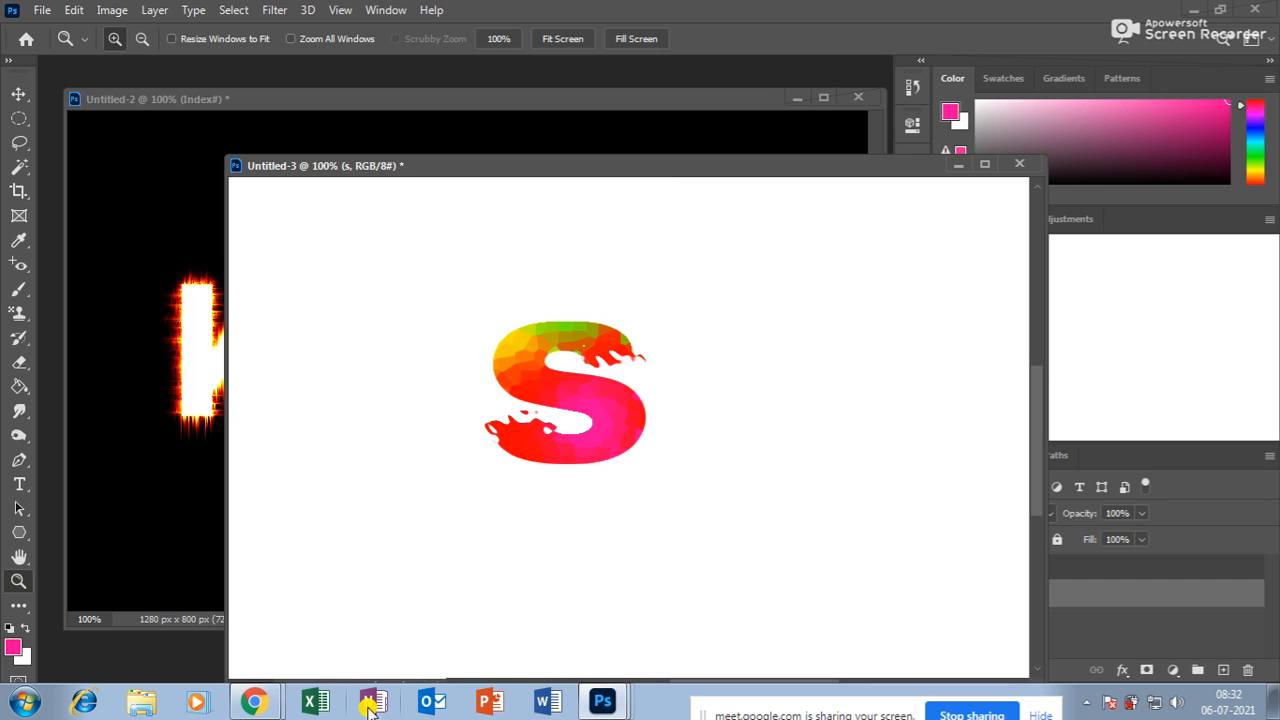
click(19, 484)
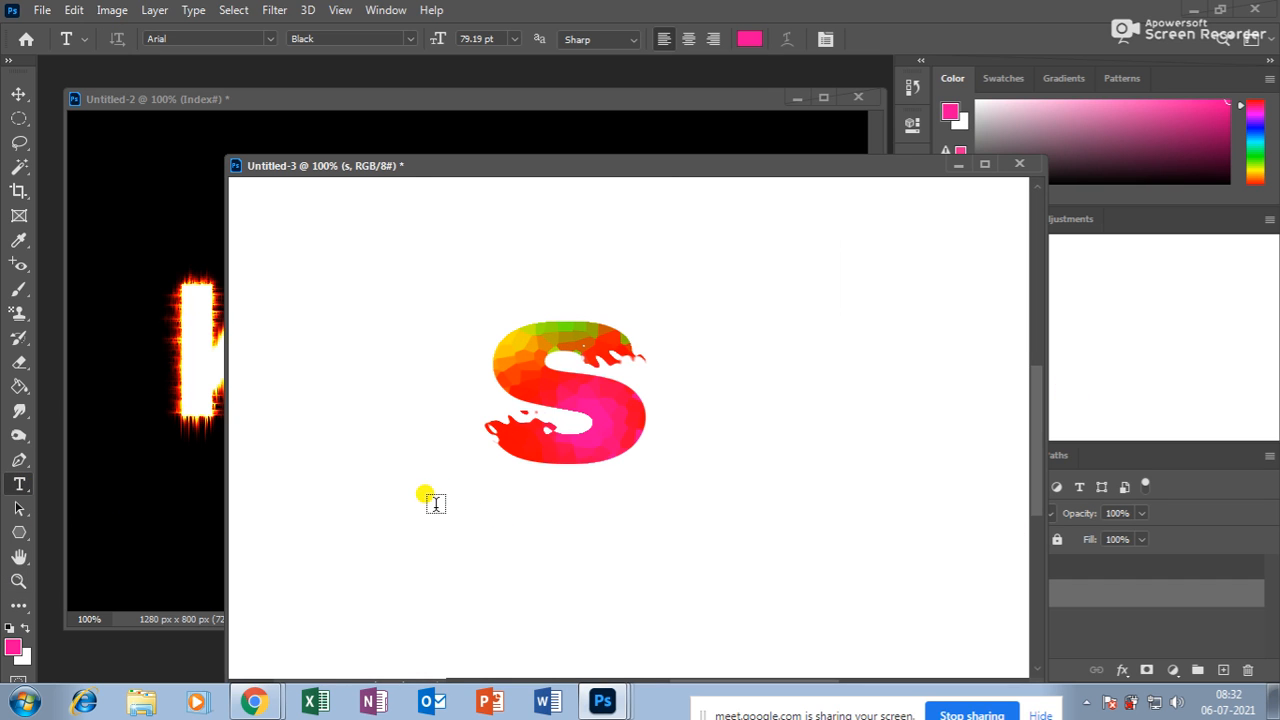
click(378, 540)
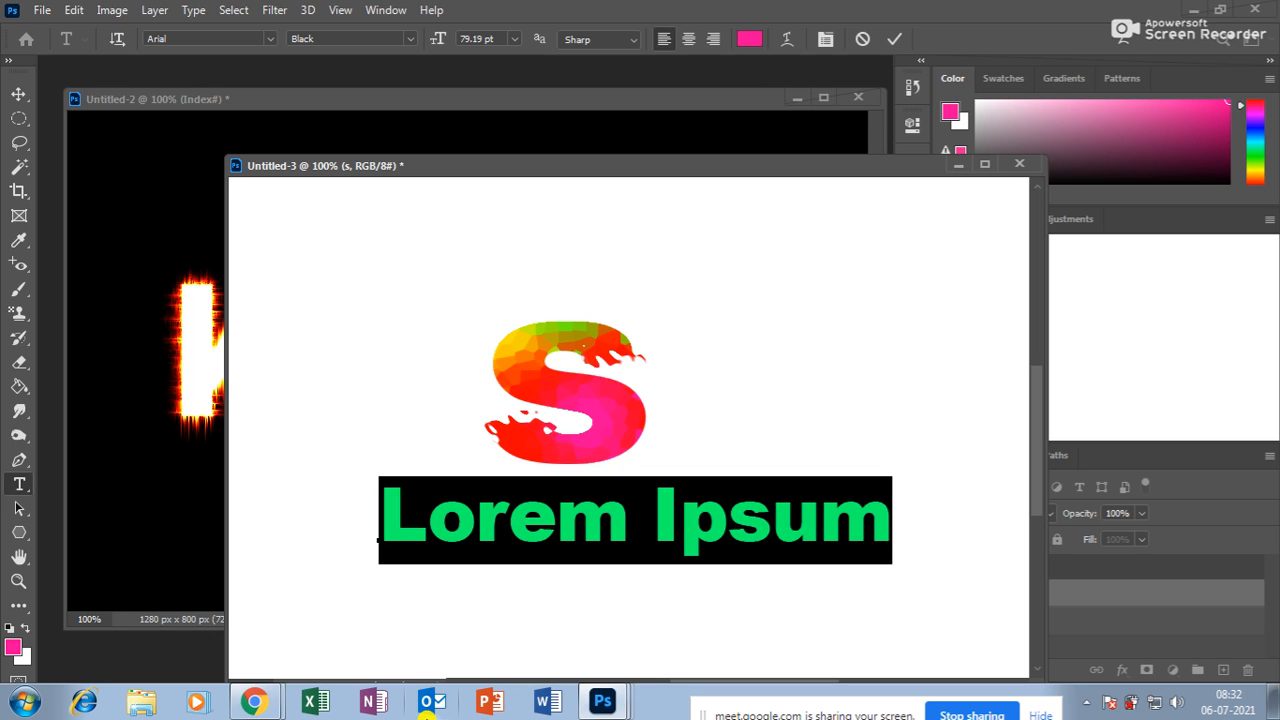
text(ss)
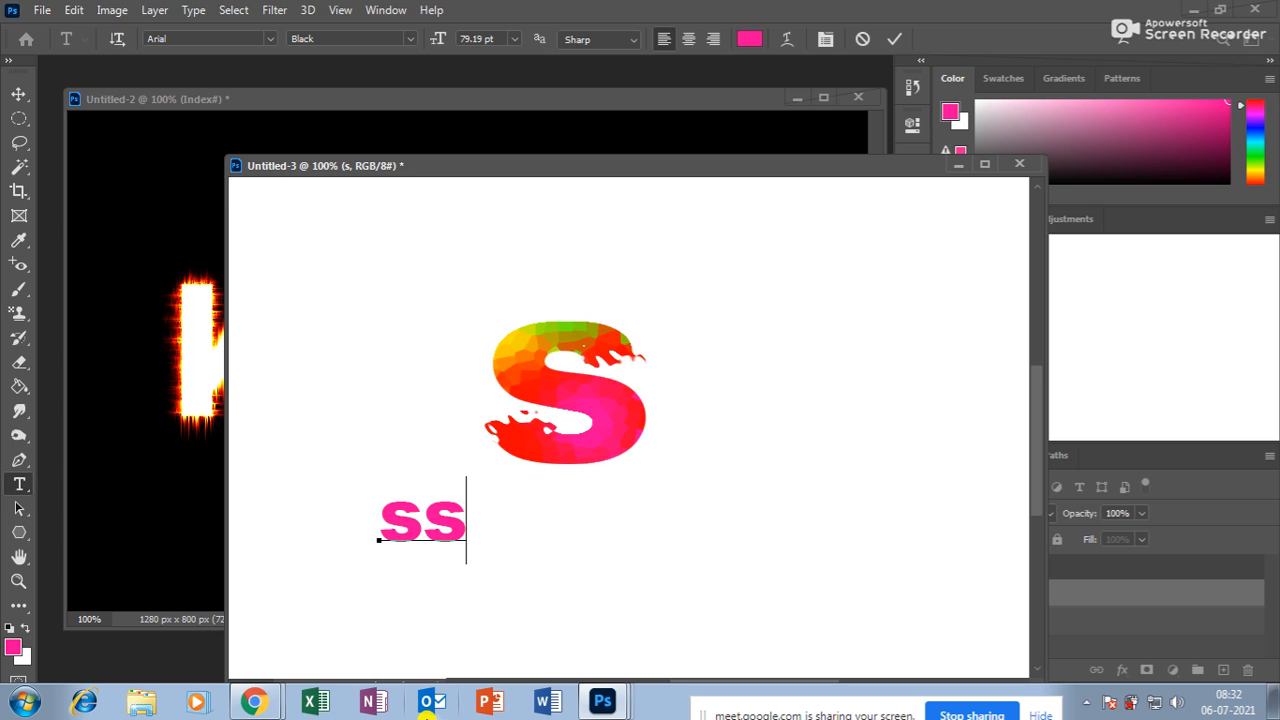
text( vi)
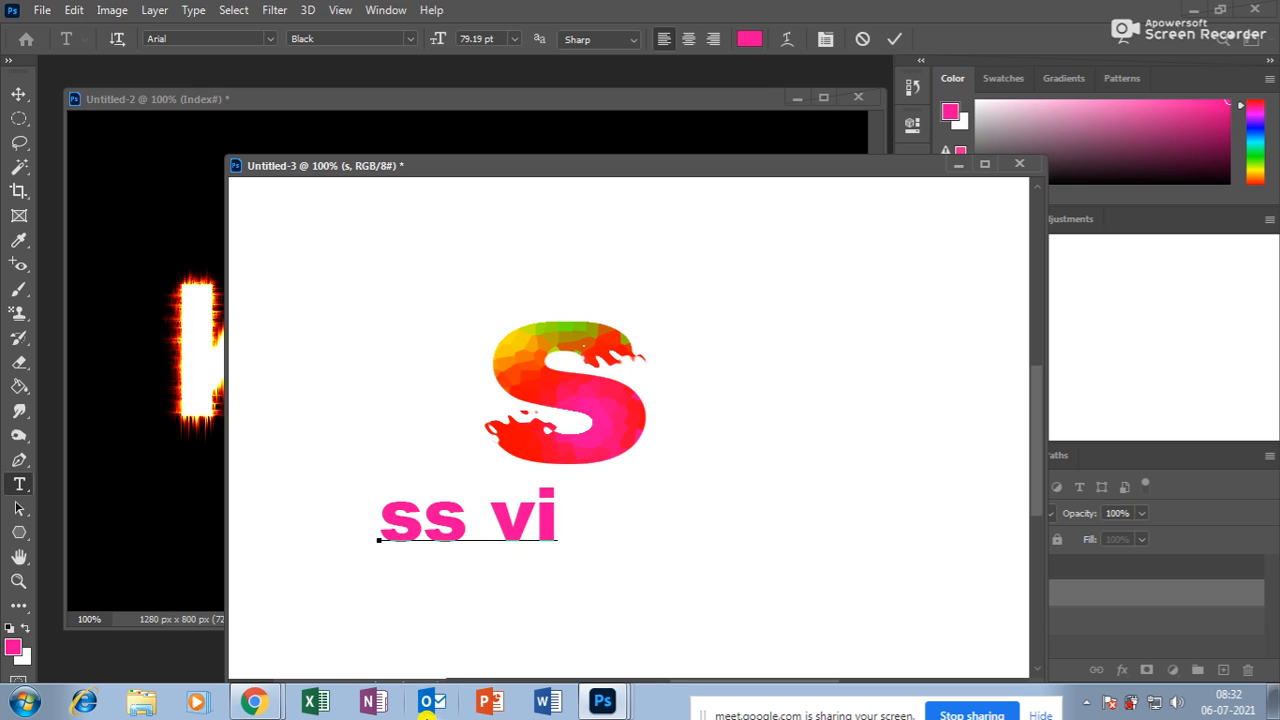
text(sion)
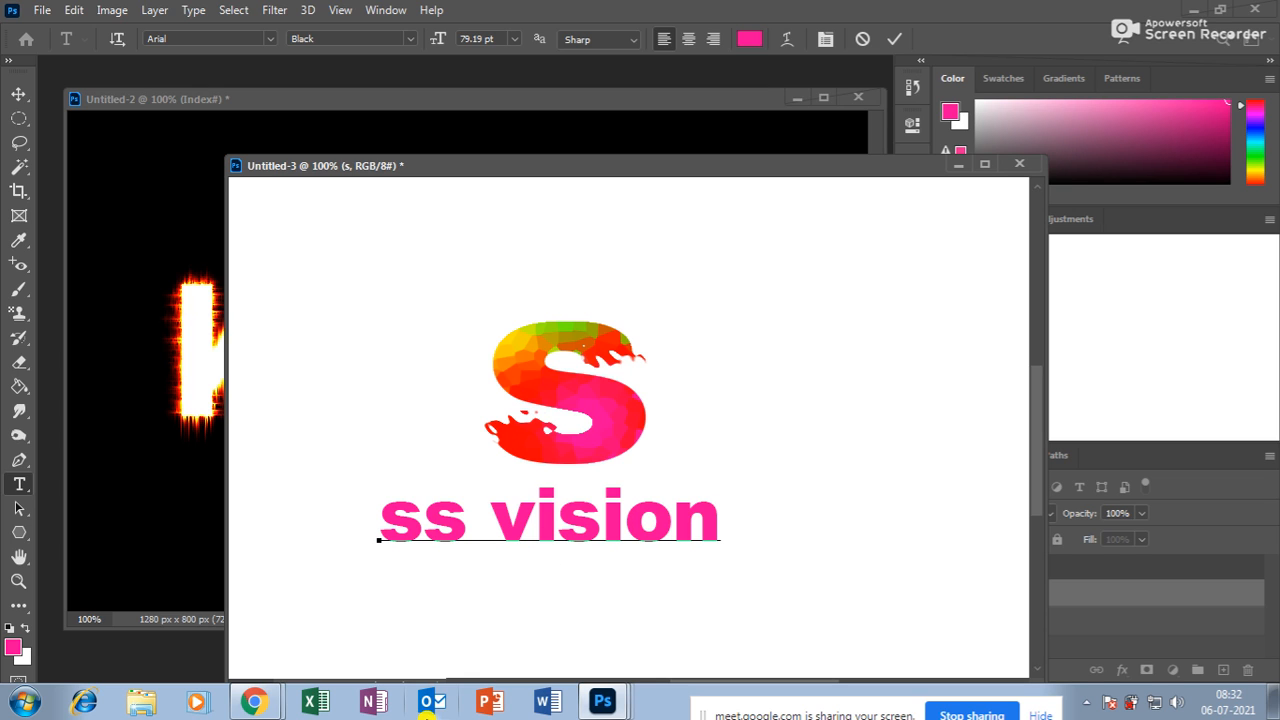
text(s)
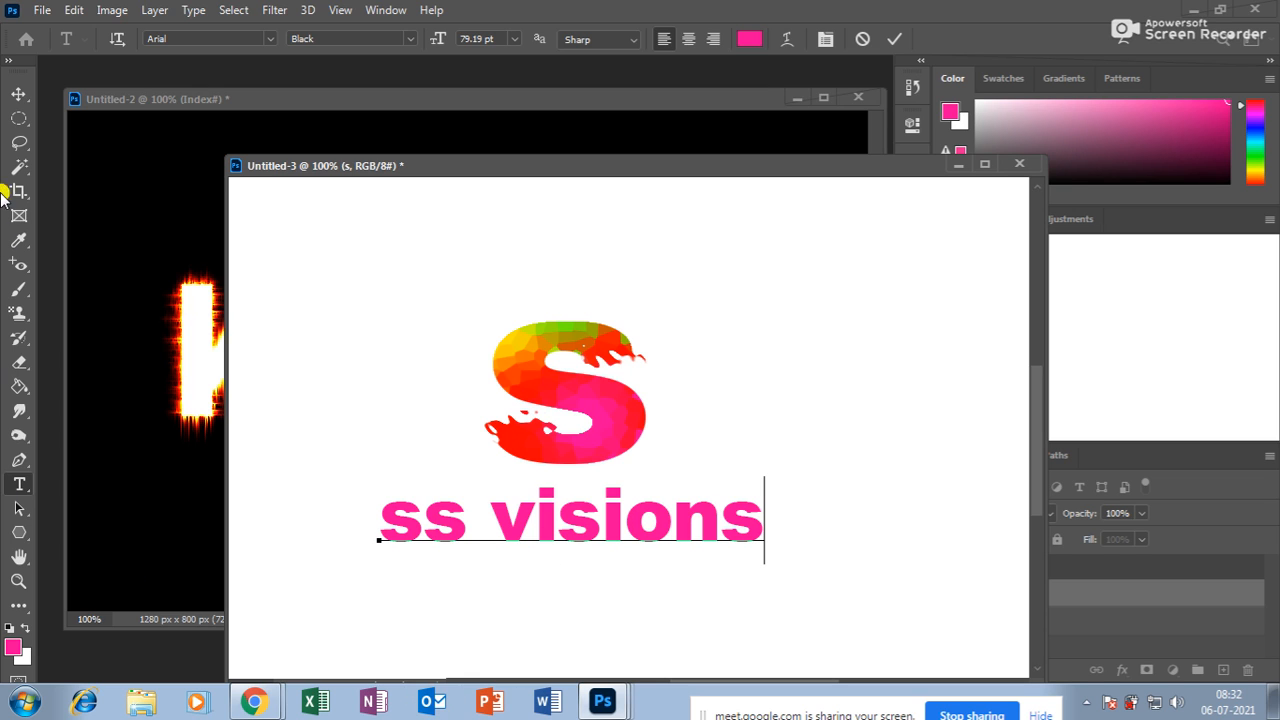
Scale the "ss visions" text down to about two thirds of its size
click(19, 94)
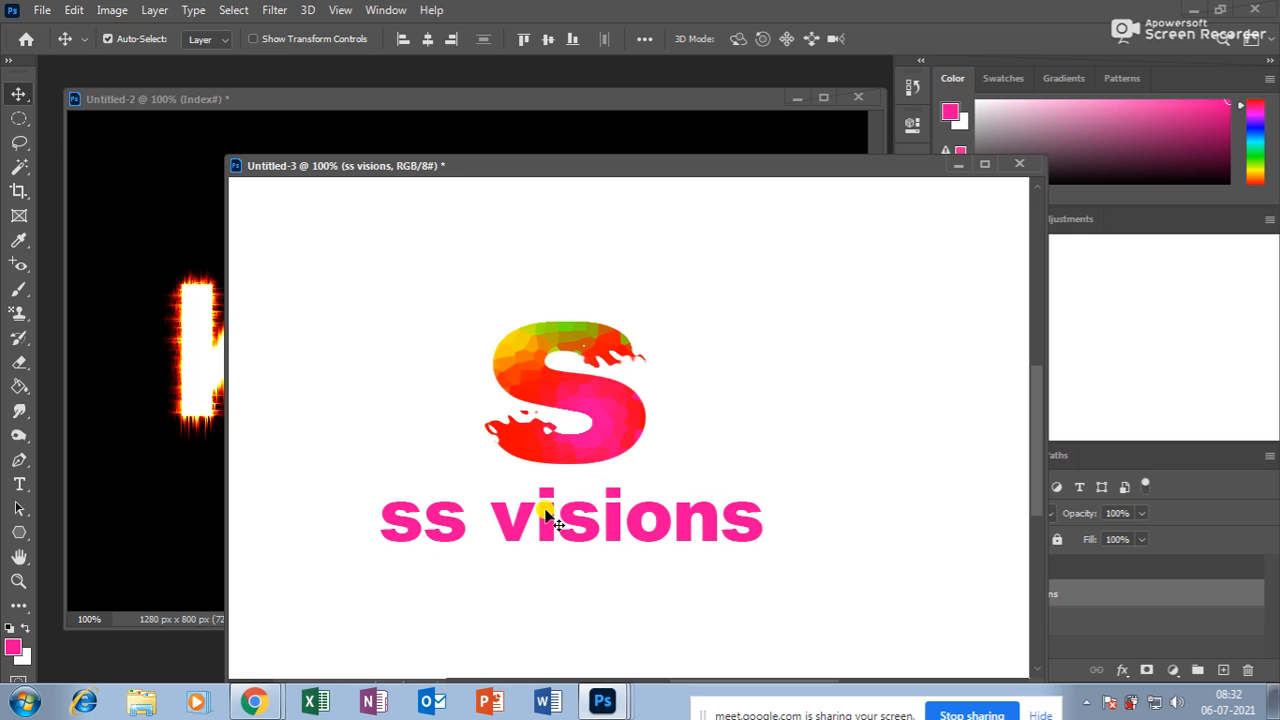
key(ctrl+t)
drag(765, 473, 632, 508)
key(Return)
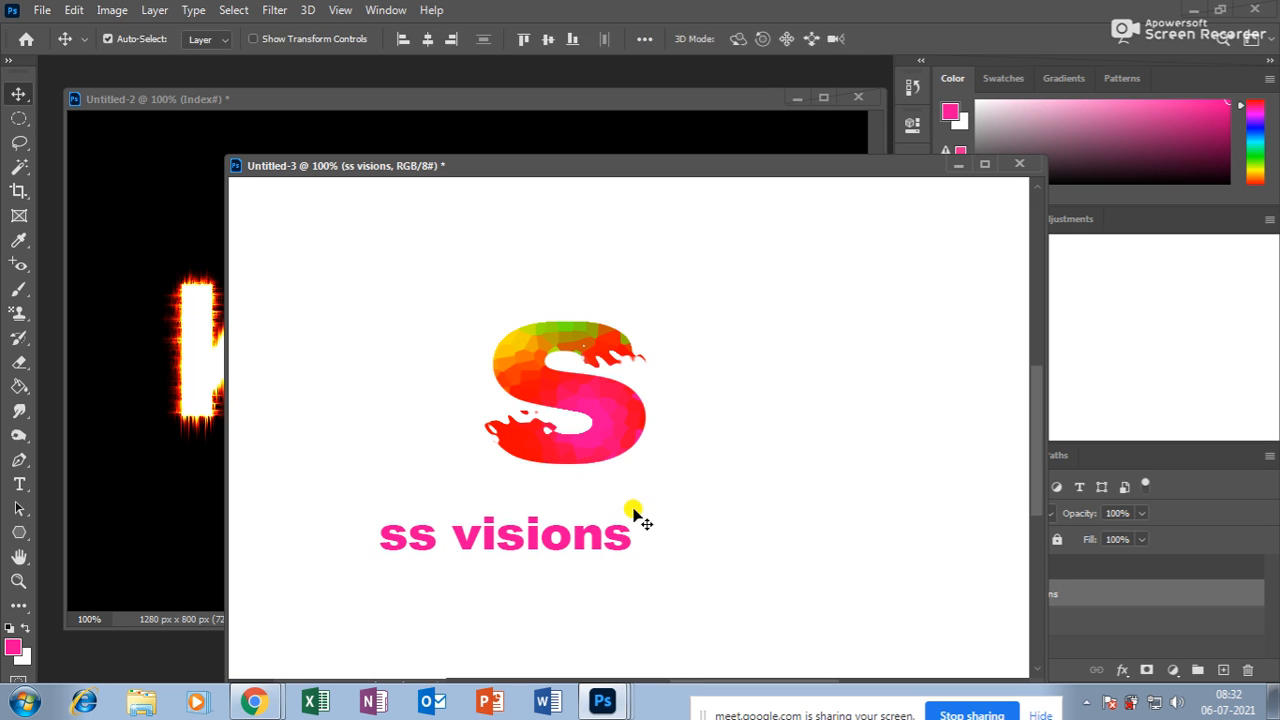
Duplicate the crystallized "s" and place the copy to its right
key(ctrl+plus)
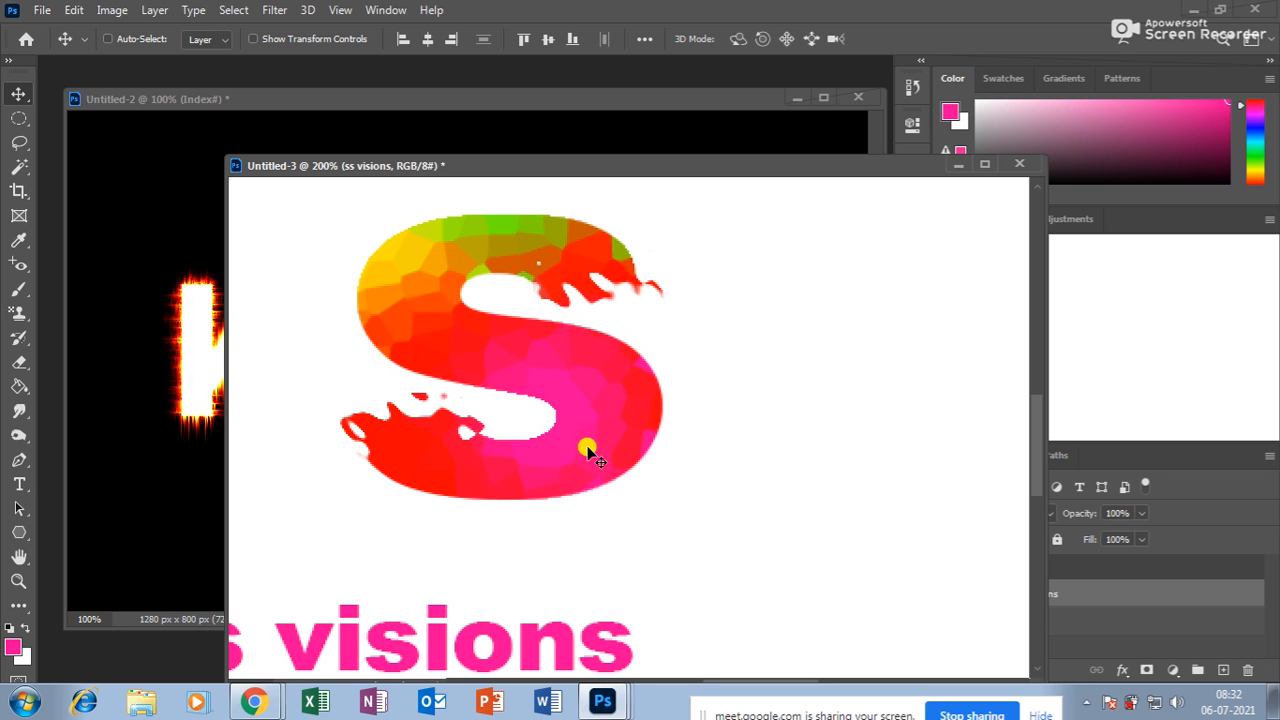
key(ctrl+minus)
key(ctrl+minus)
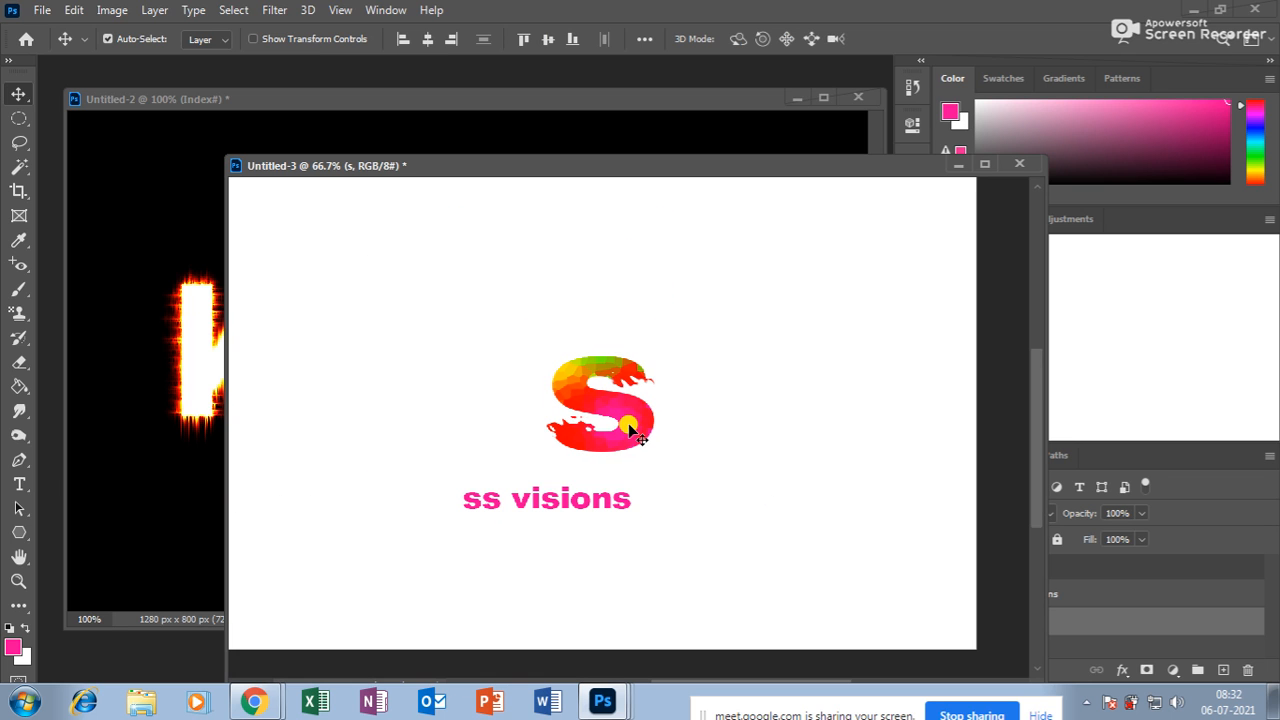
drag(630, 428, 745, 430)
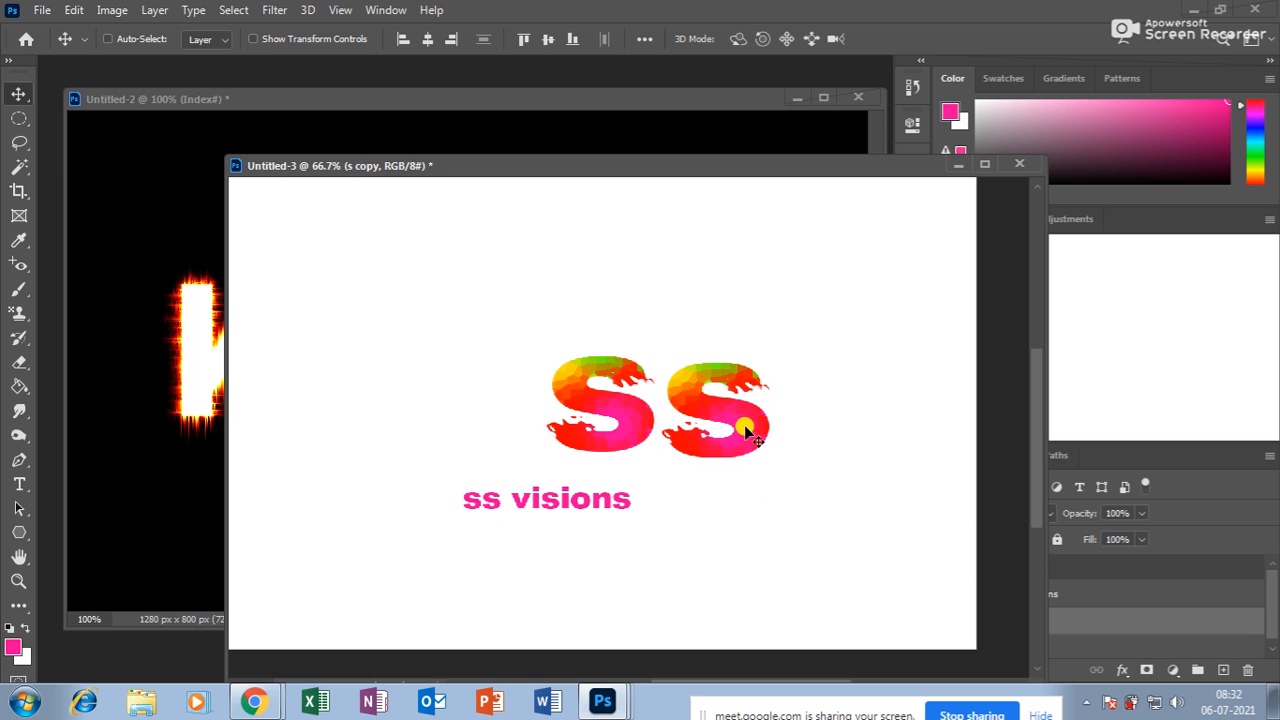
Rotate the copied "s" by -178.5° and move it up close against the original
key(ctrl+t)
drag(760, 358, 615, 495)
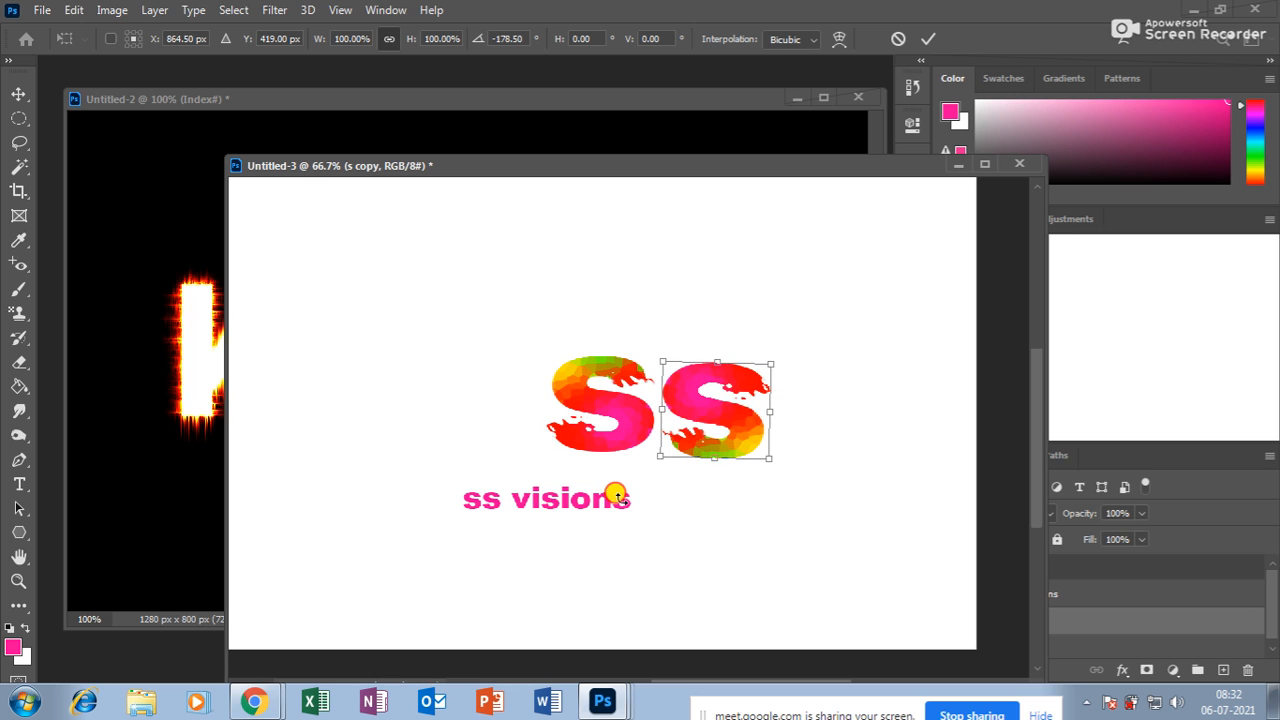
key(Return)
mouse_move(723, 418)
mouse_down()
mouse_move(695, 412)
mouse_move(711, 412)
mouse_up()
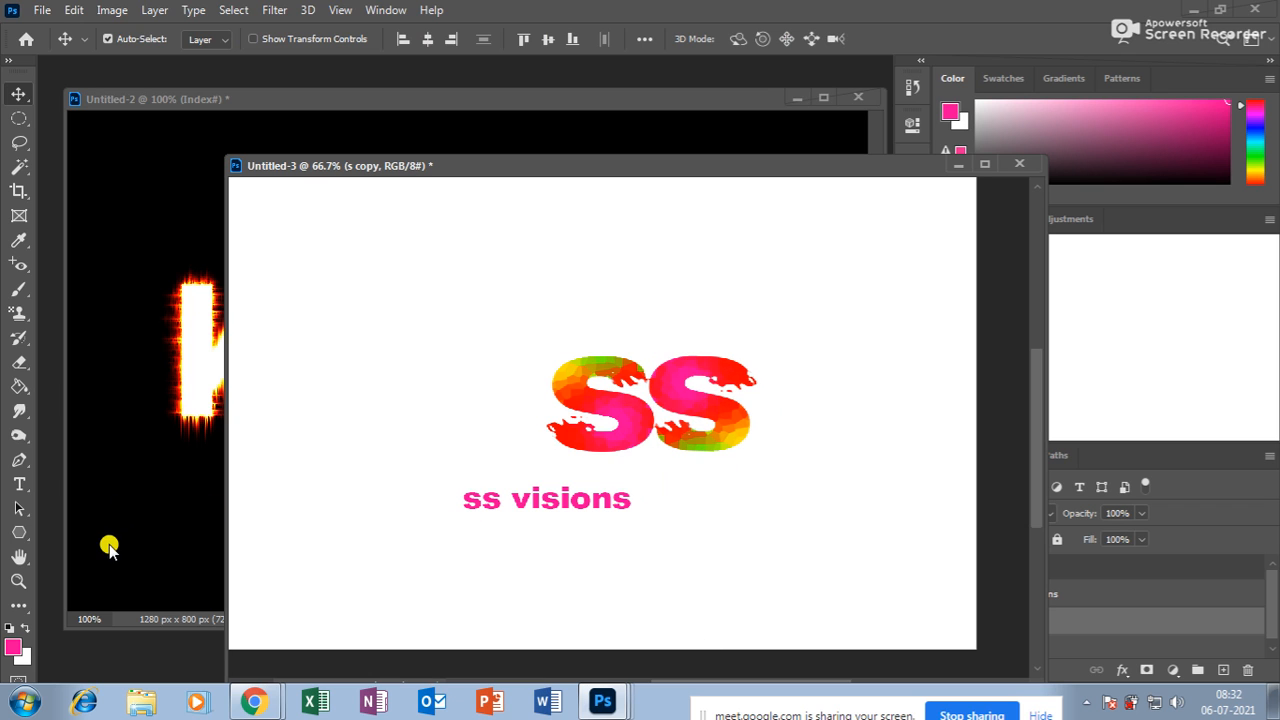
Move both "s" letters left so that the pair sits above the "ss visions" text
click(18, 580)
click(679, 467)
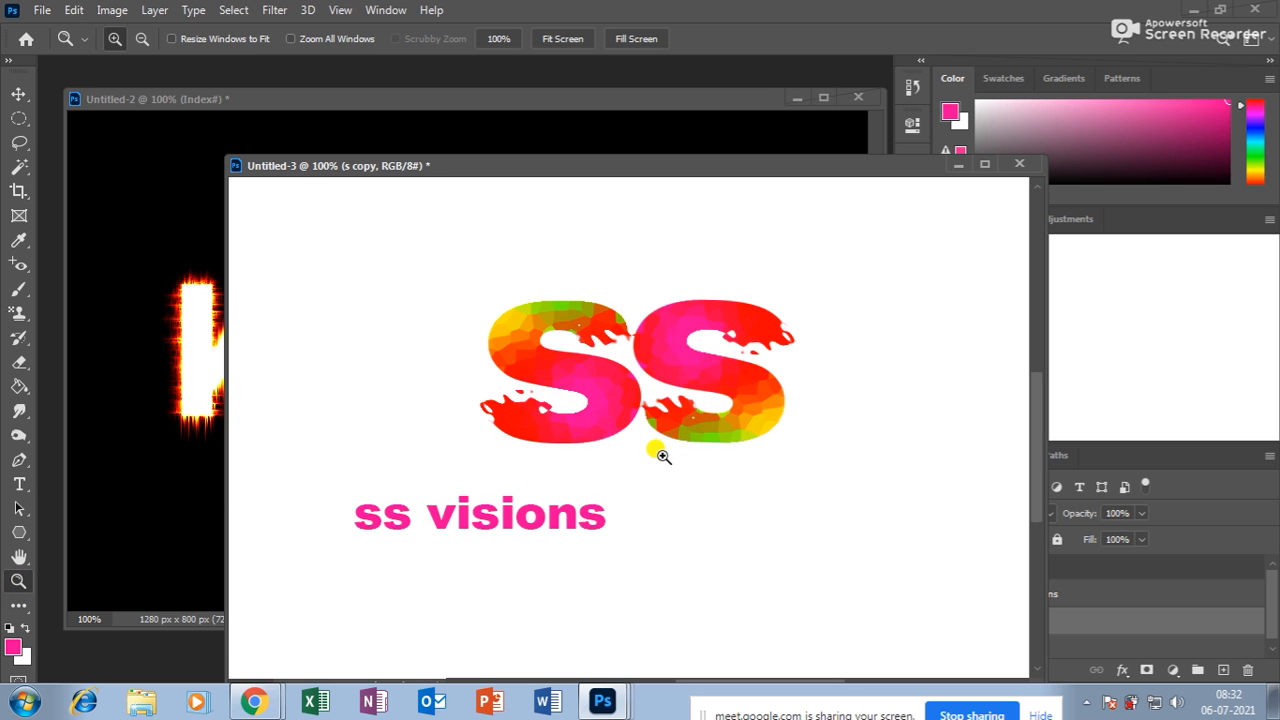
click(18, 93)
drag(601, 316, 466, 316)
drag(700, 316, 592, 306)
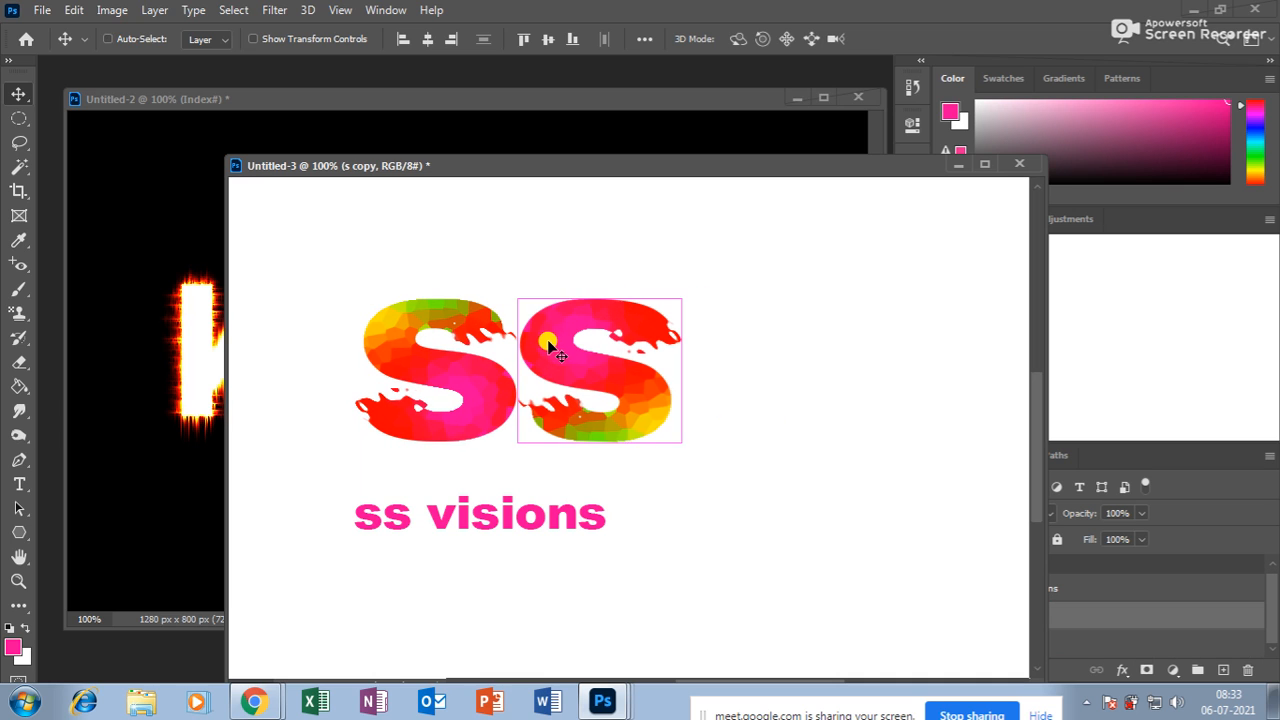
Try rotating the second "s" by -179.81° to match the first, then undo the rotation
key(ctrl+t)
drag(686, 214, 527, 441)
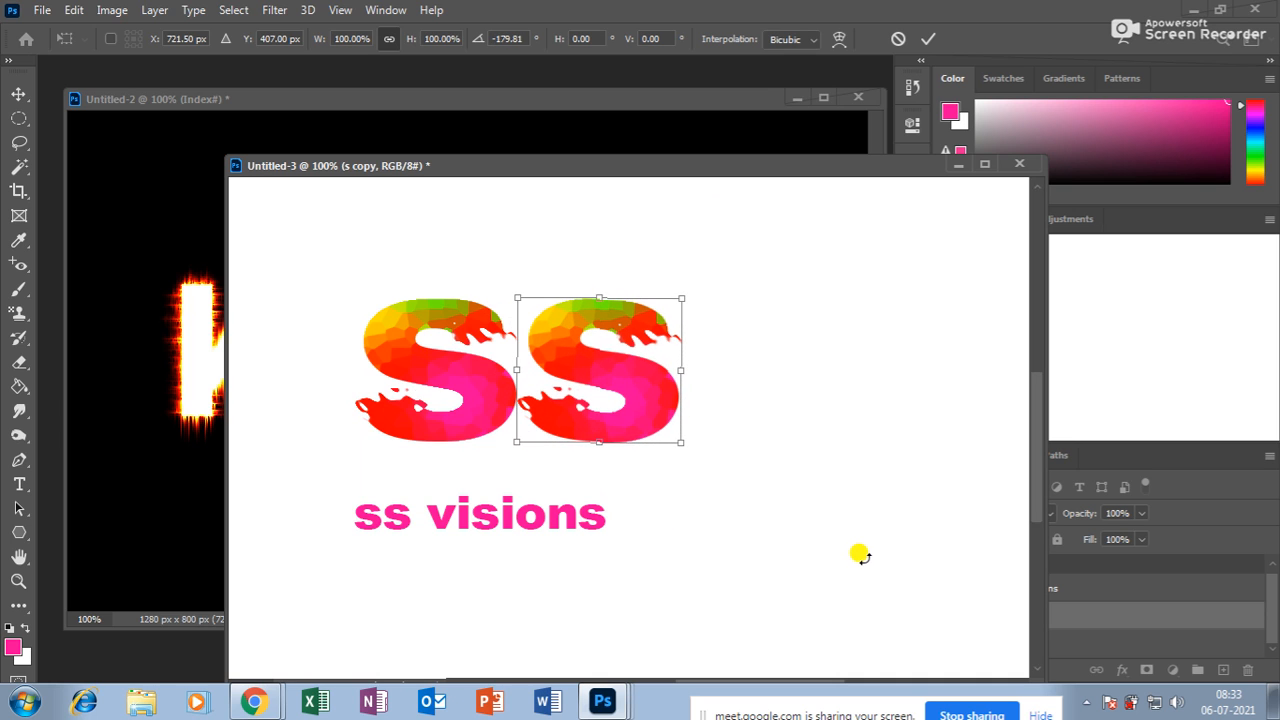
key(Return)
key(ctrl+z)
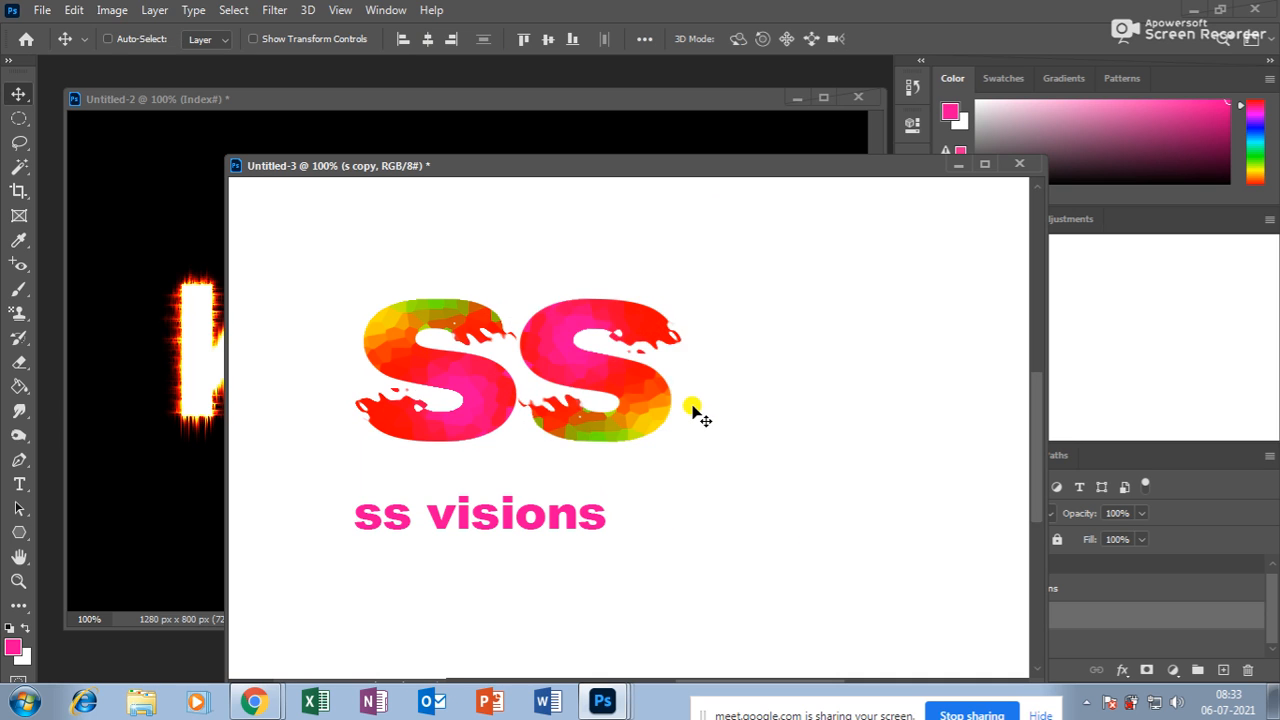
Delete the rotated second "s" and place a fresh upright duplicate of the first "s" directly to its right
key(Delete)
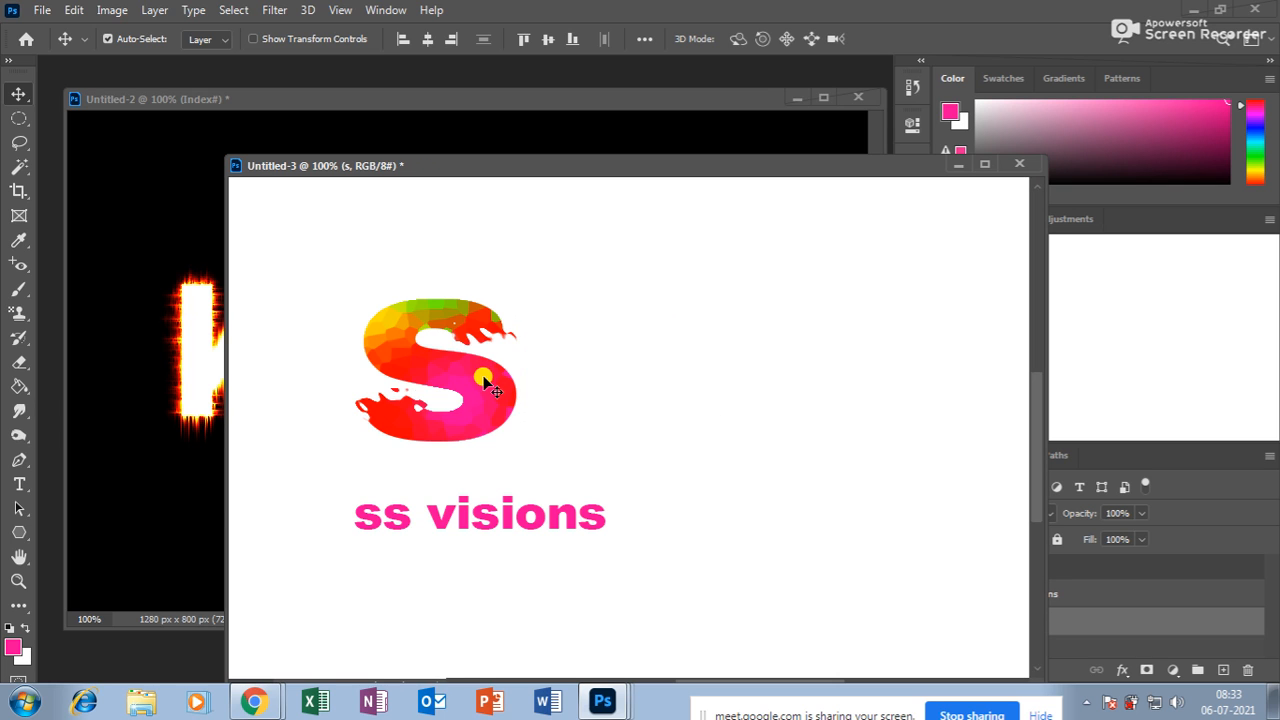
drag(484, 382, 634, 375)
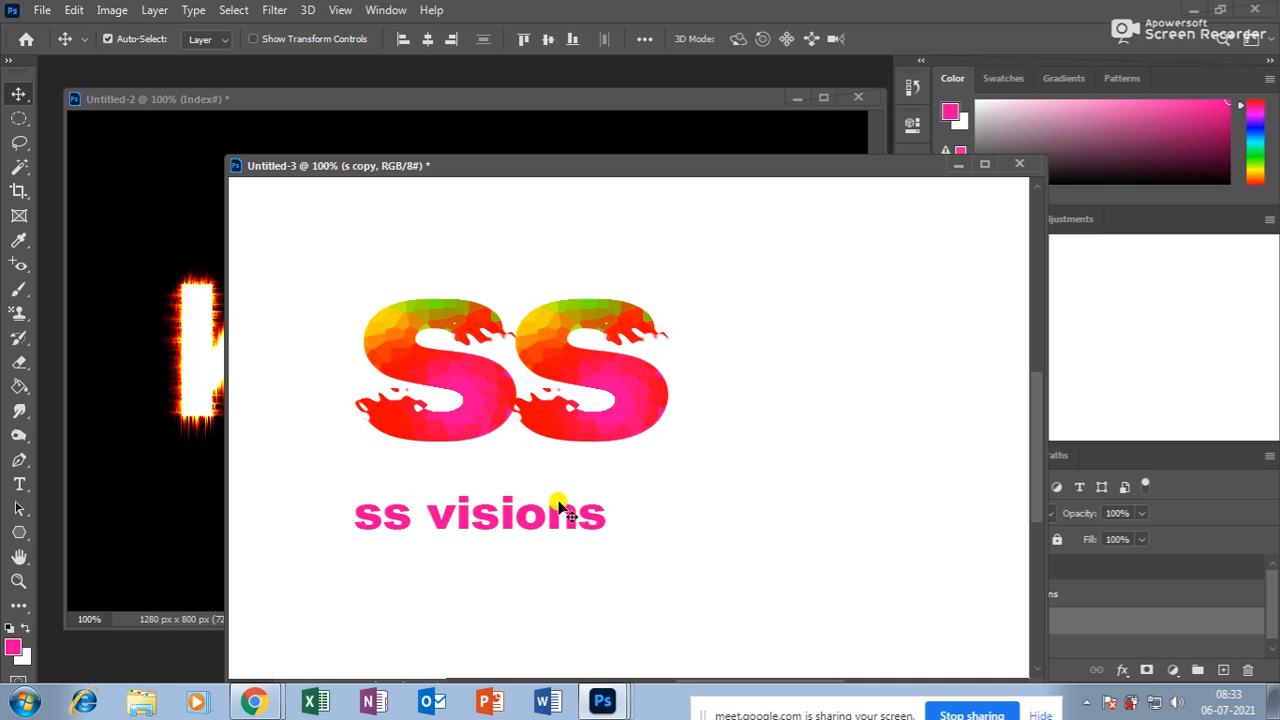
Move the "ss visions" caption up closer beneath the two "s" letters and recolour its text black
drag(503, 520, 524, 488)
click(19, 484)
drag(380, 478, 640, 500)
click(749, 42)
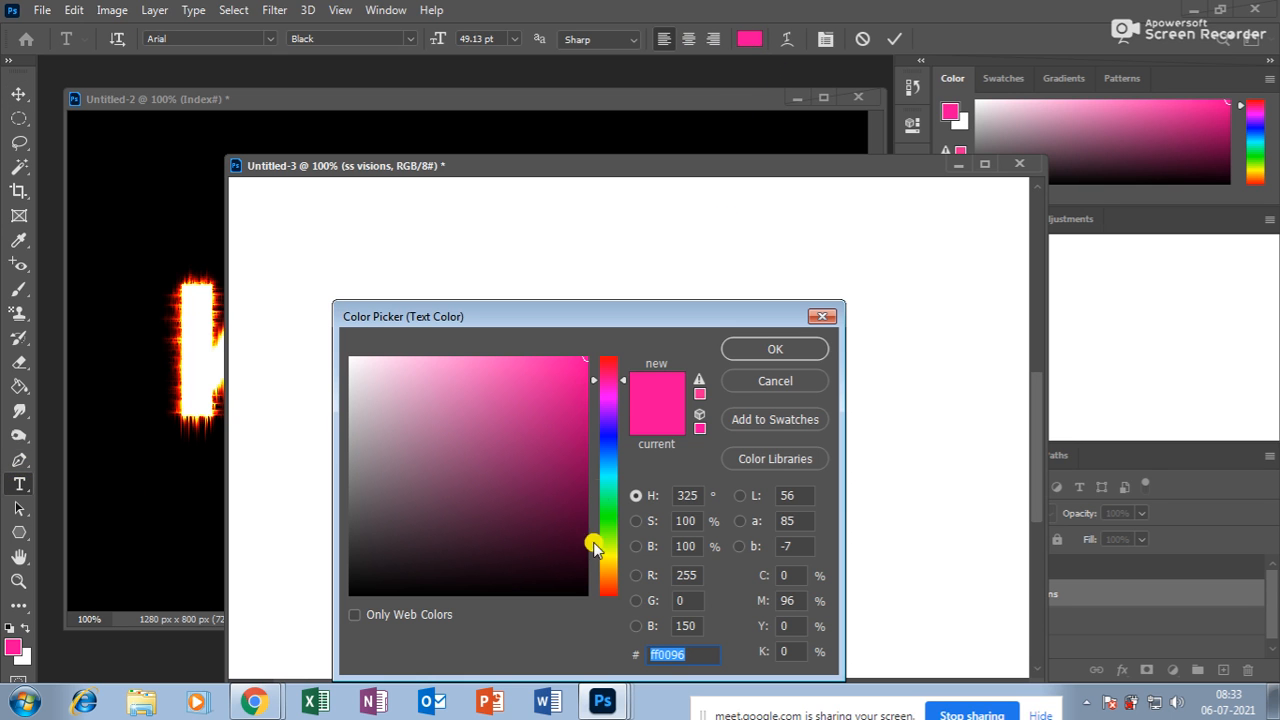
drag(593, 547, 651, 654)
click(768, 352)
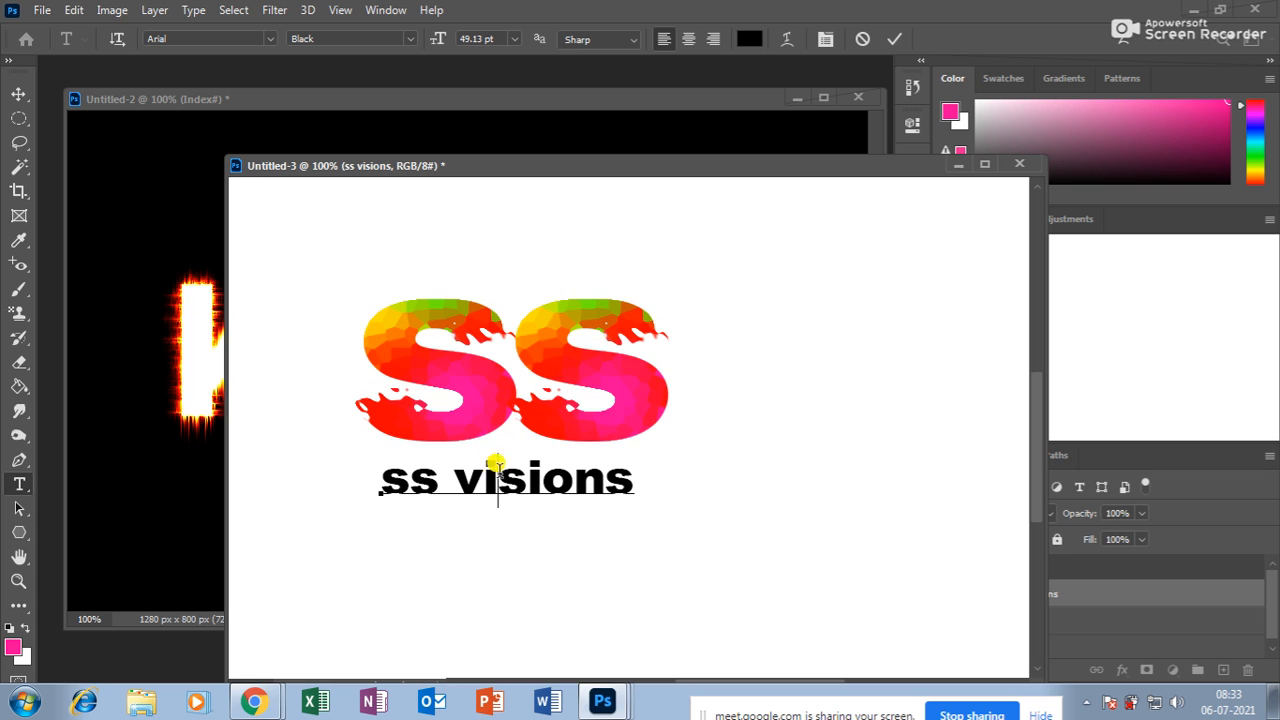
click(18, 93)
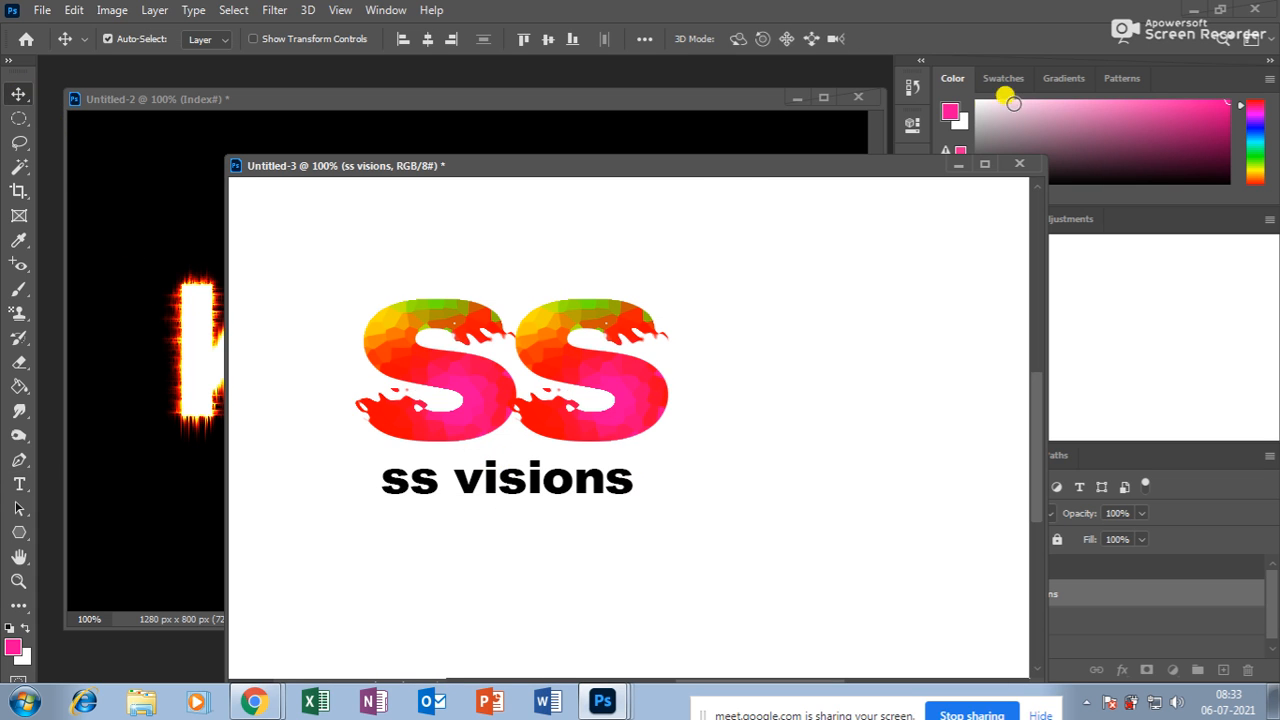
Enlarge the "ss visions" caption about its centre to about 119 pt, wider than the pair of "s" letters
click(984, 163)
key(ctrl+minus)
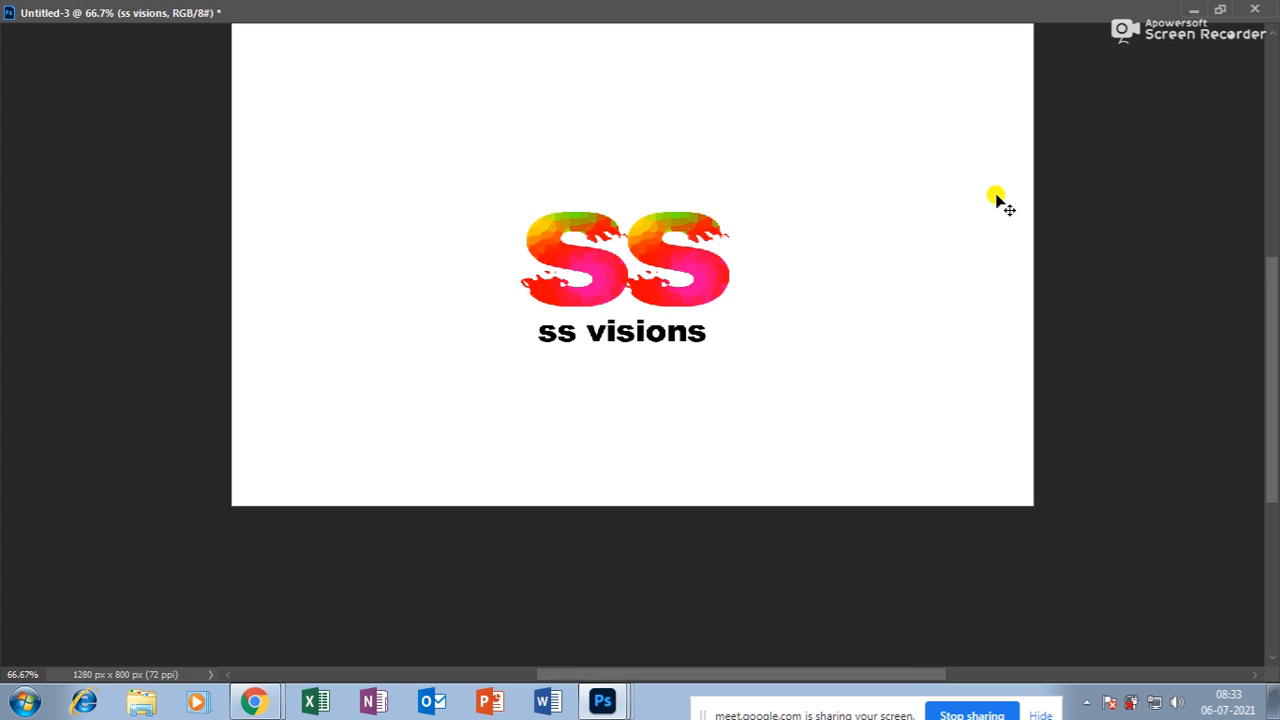
key(ctrl+t)
drag(704, 309, 806, 290)
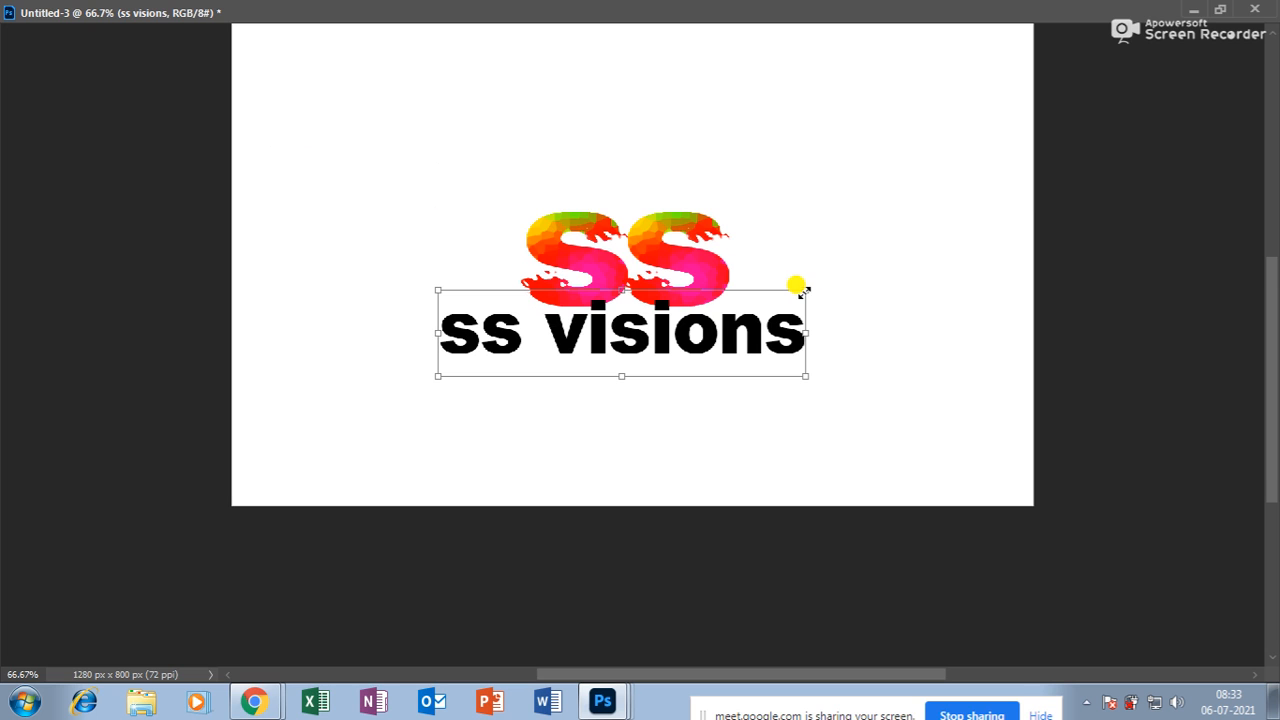
key(Return)
Select both crystallized "s" letters and move them up together, clear of the enlarged caption and centred over it
click(702, 272)
shift+click(603, 270)
drag(604, 267, 592, 230)
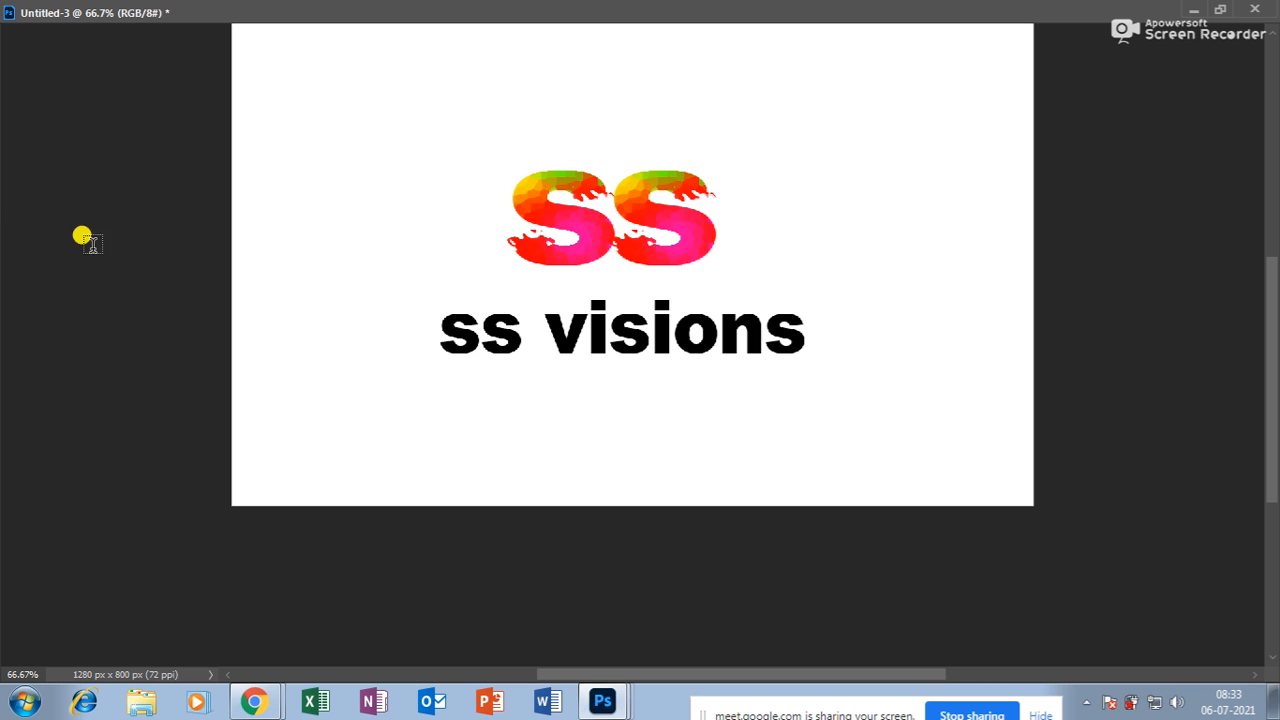
click(1220, 10)
click(13, 96)
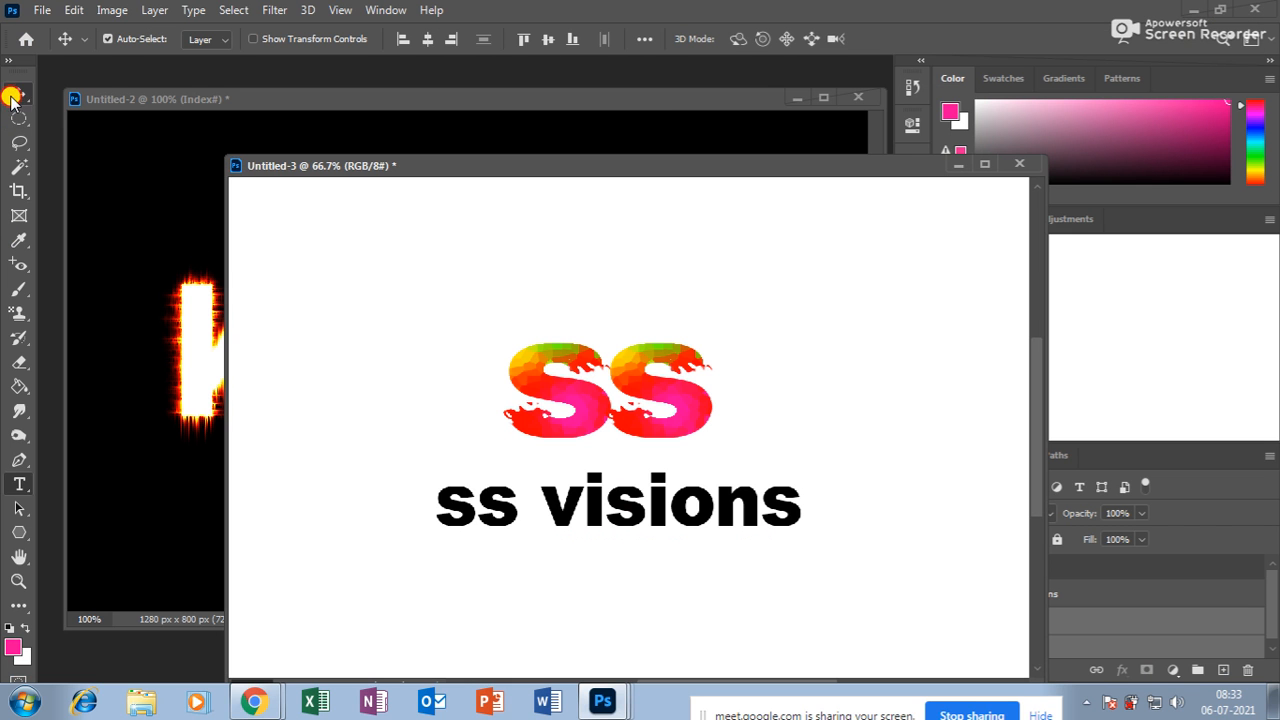
click(981, 160)
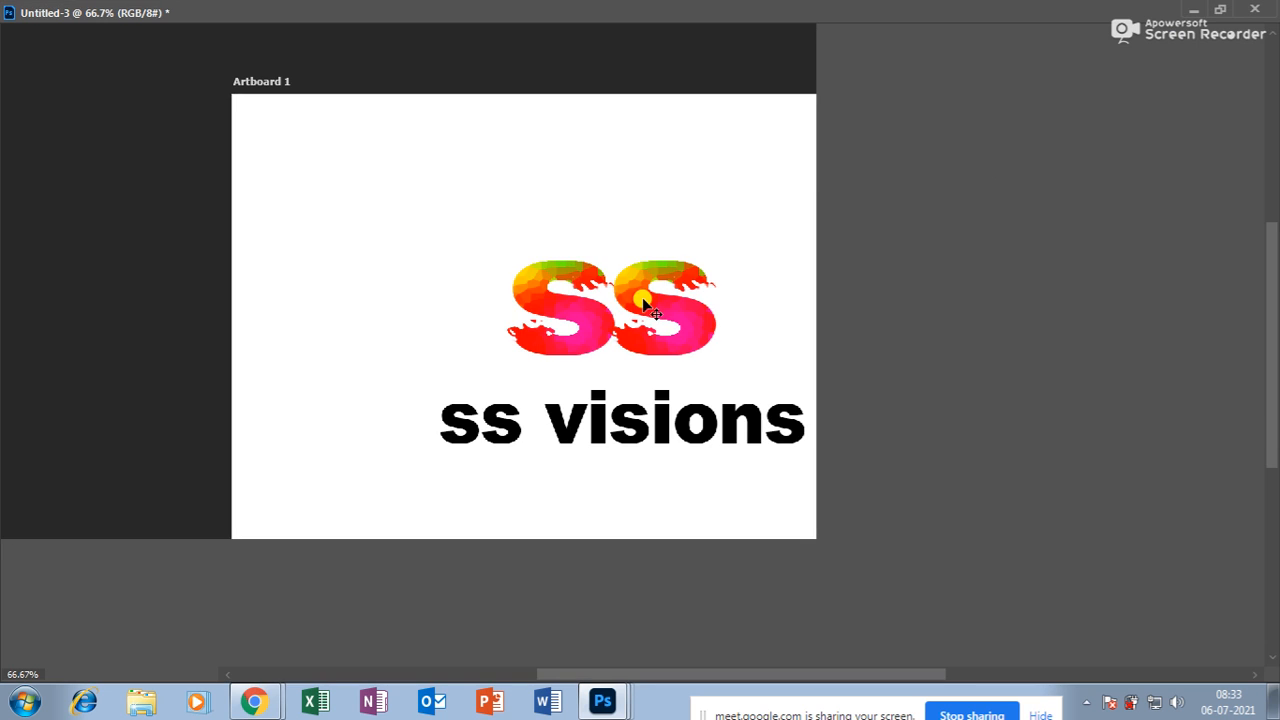
drag(646, 294, 648, 248)
Scale the pair of "s" letters down proportionally and place it centred just above the "ss visions" caption
click(713, 212)
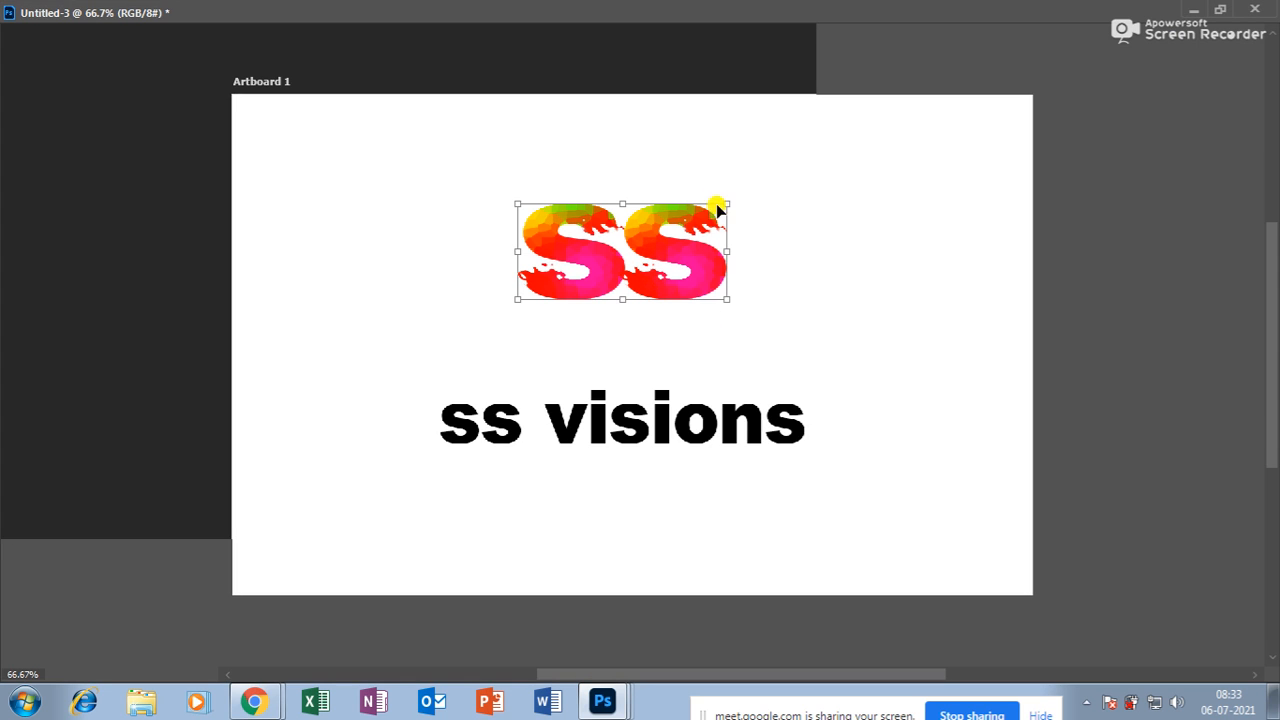
drag(728, 197, 685, 216)
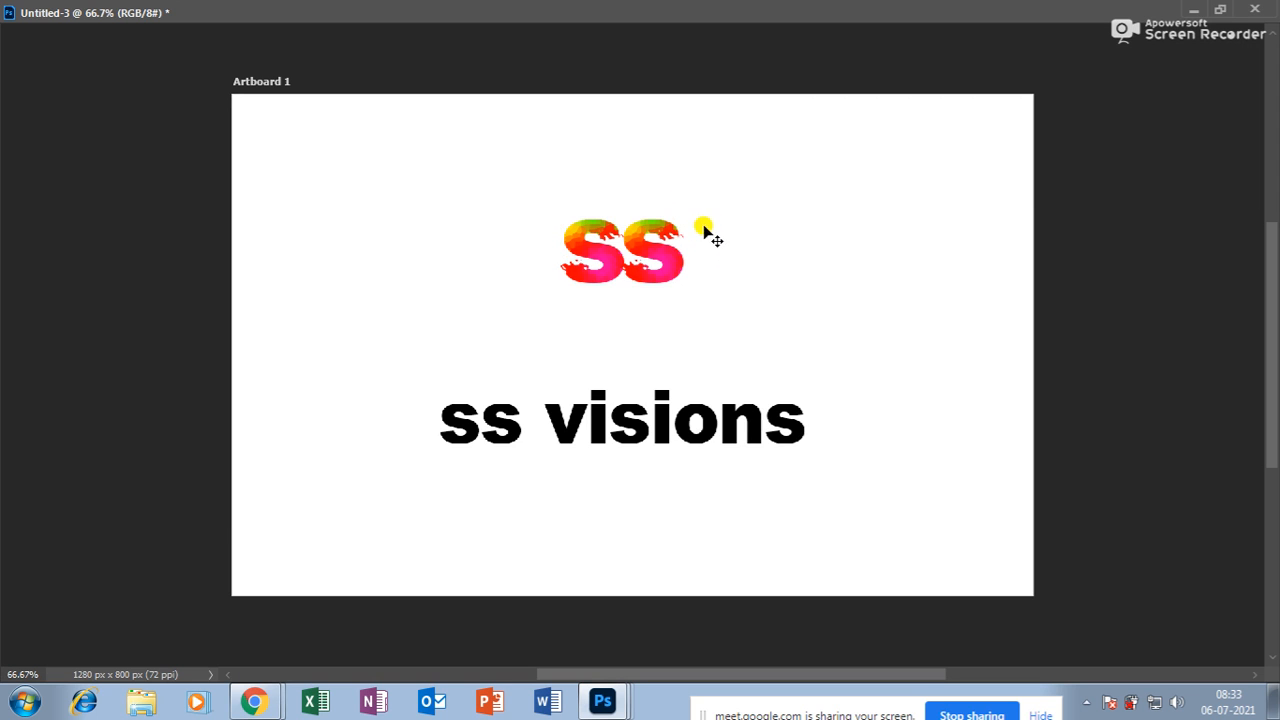
drag(680, 263, 668, 342)
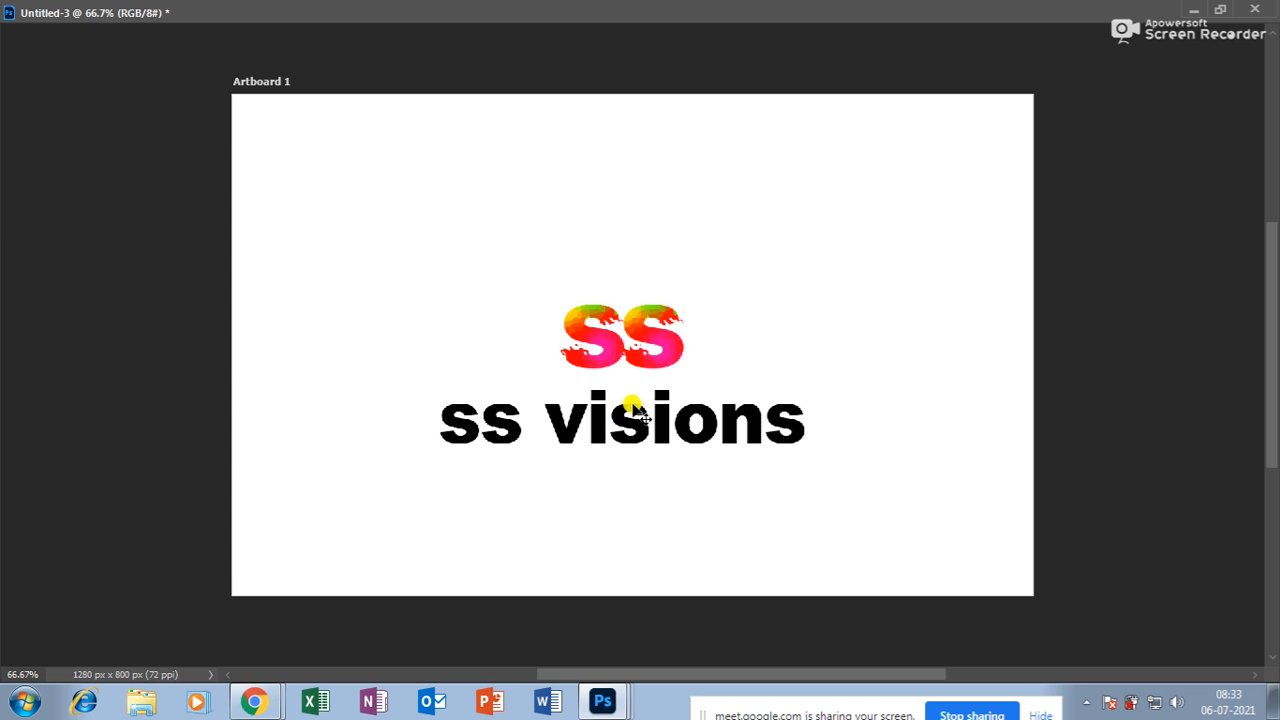
drag(662, 411, 666, 414)
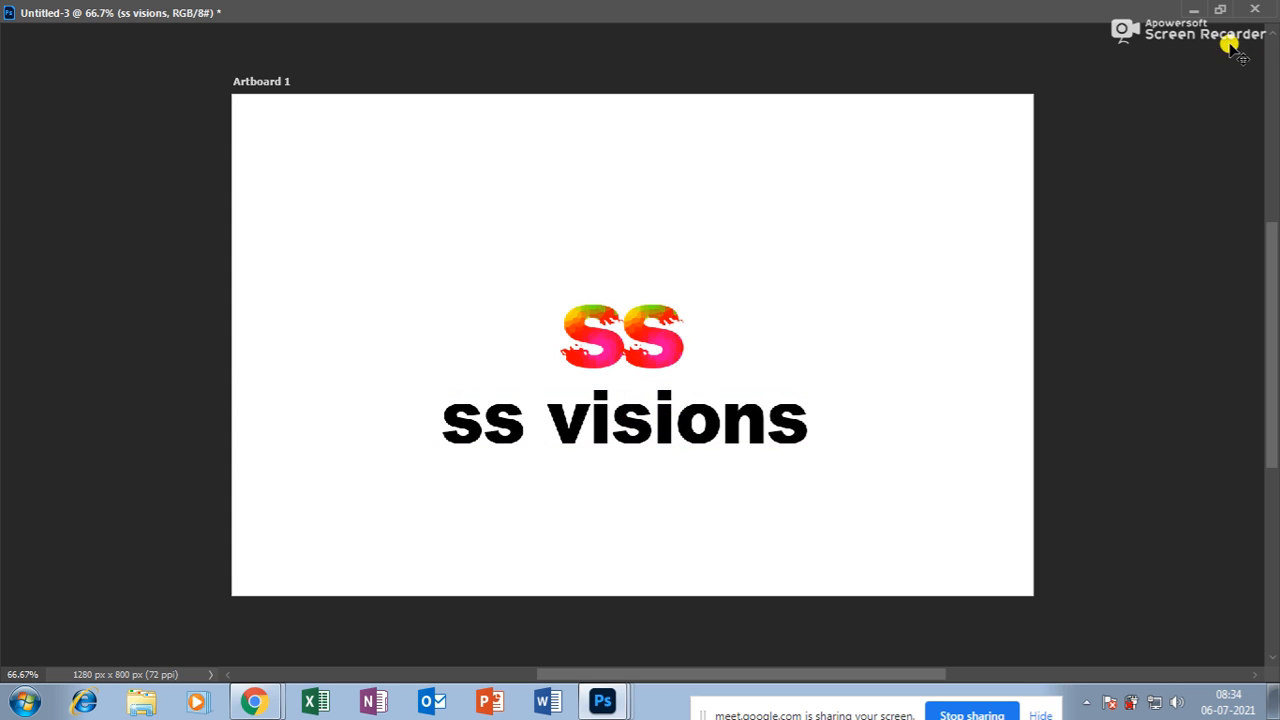
Select the whole "ss visions" caption text and try the Elephant font on it
click(1226, 10)
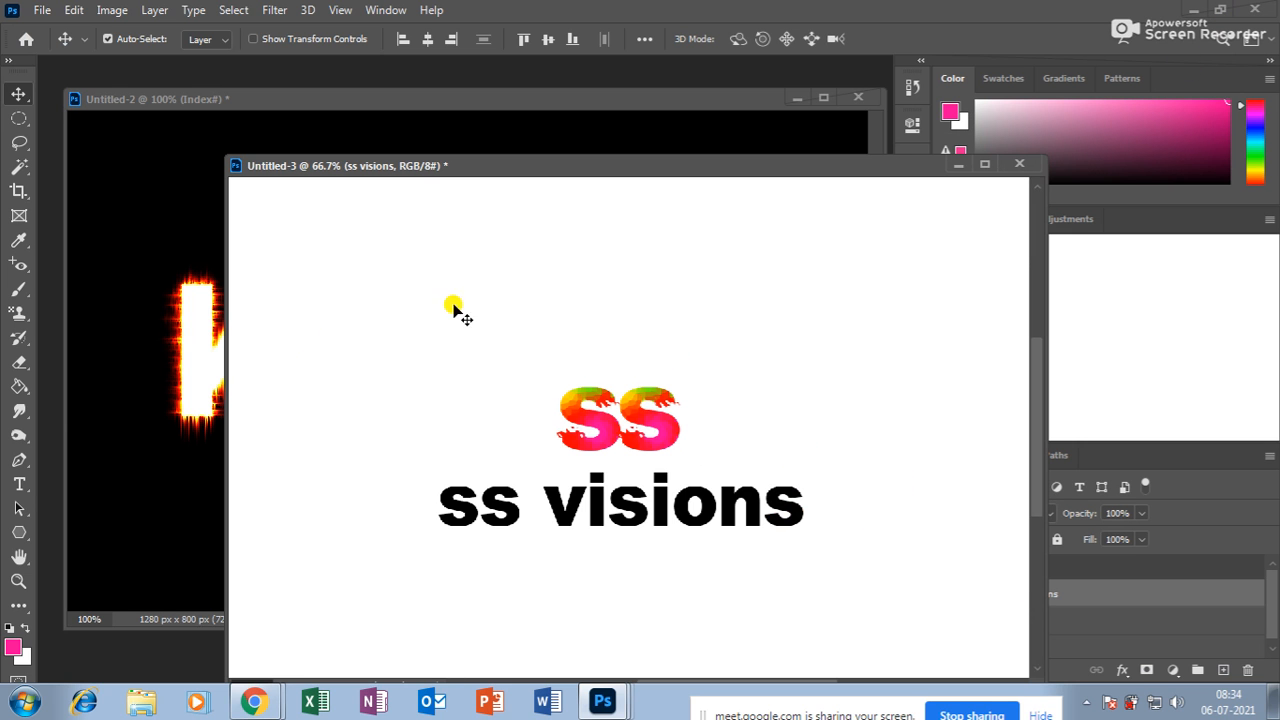
click(18, 486)
click(558, 518)
key(ctrl+a)
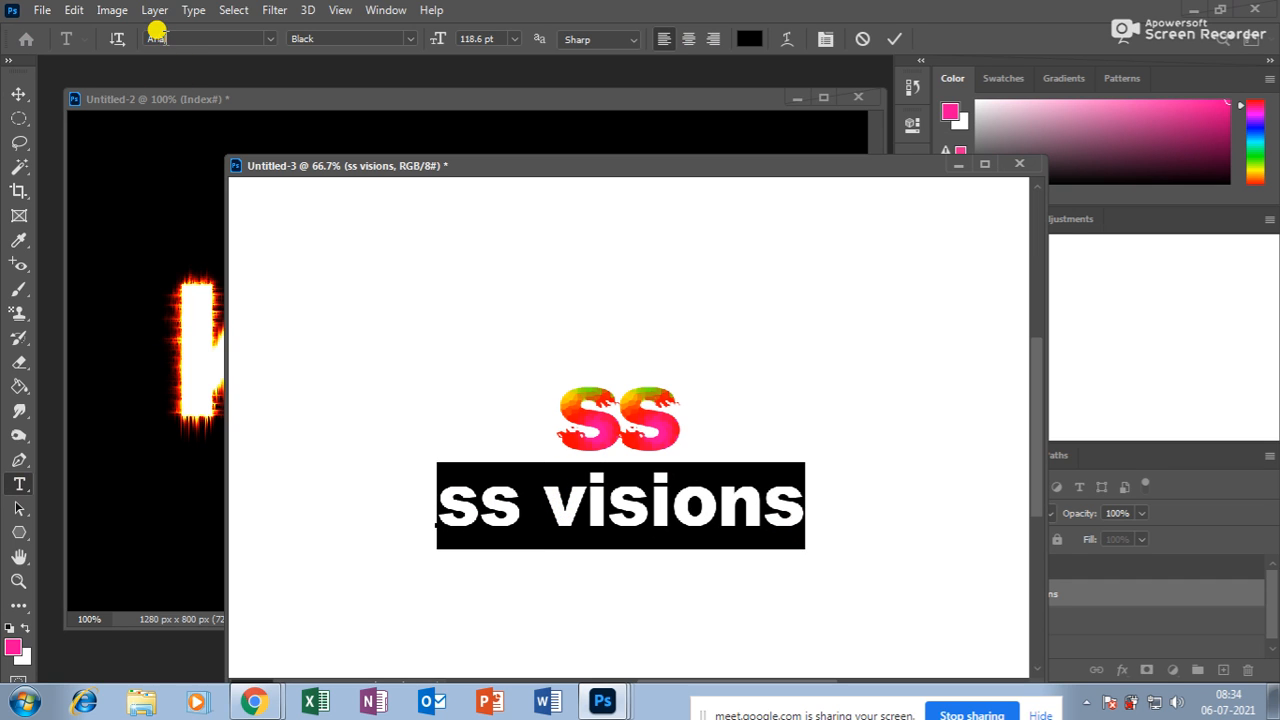
click(271, 42)
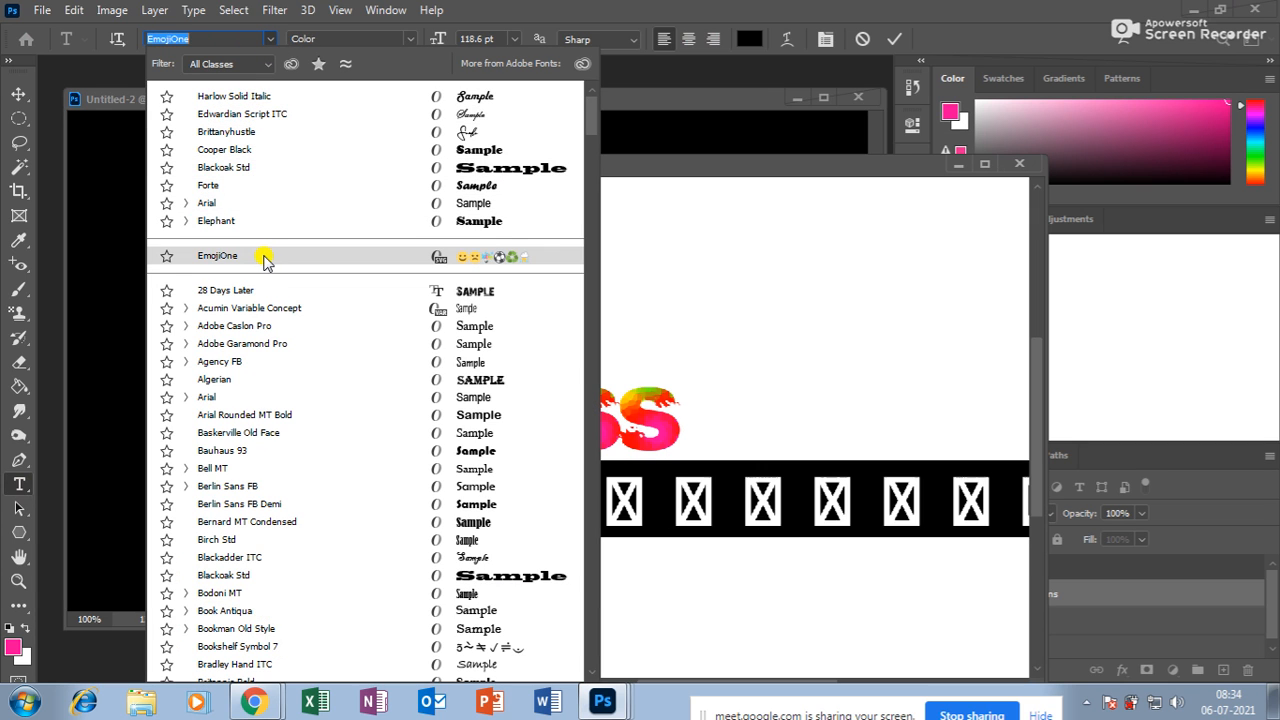
click(262, 223)
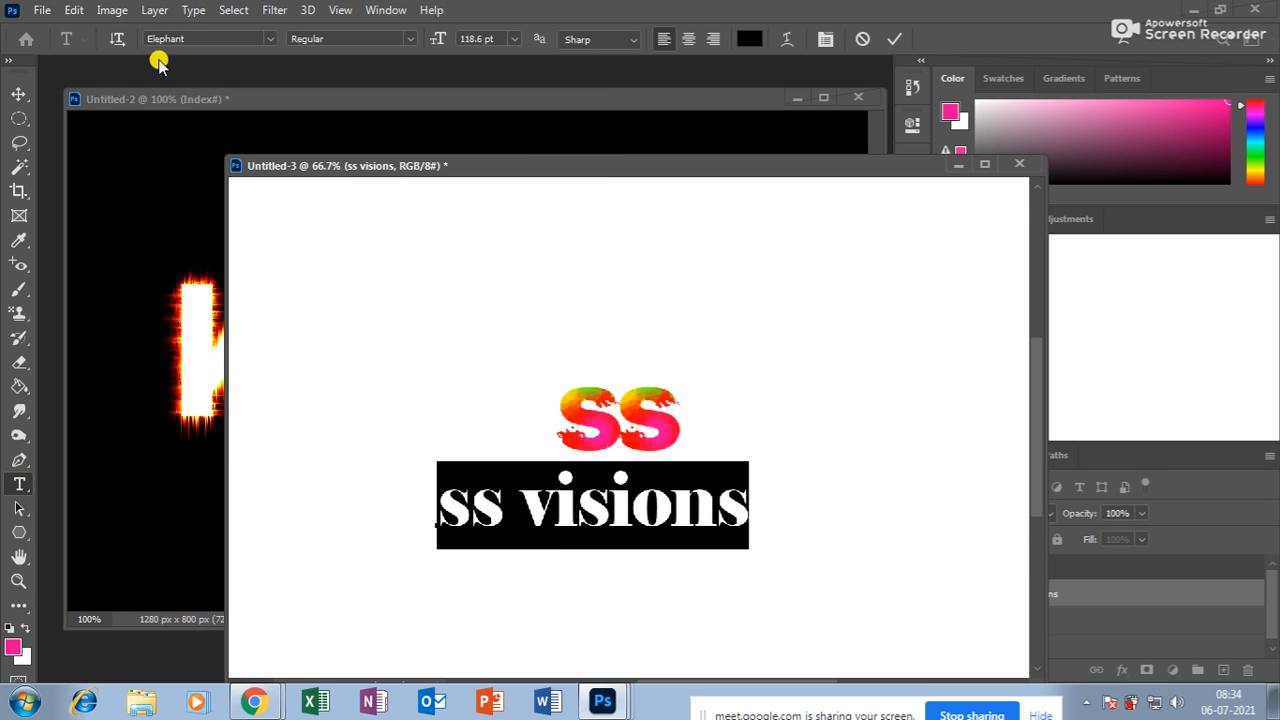
Preview a range of fonts on the "ss visions" caption and settle on Calibri Regular
scroll(163, 42, up, 8)
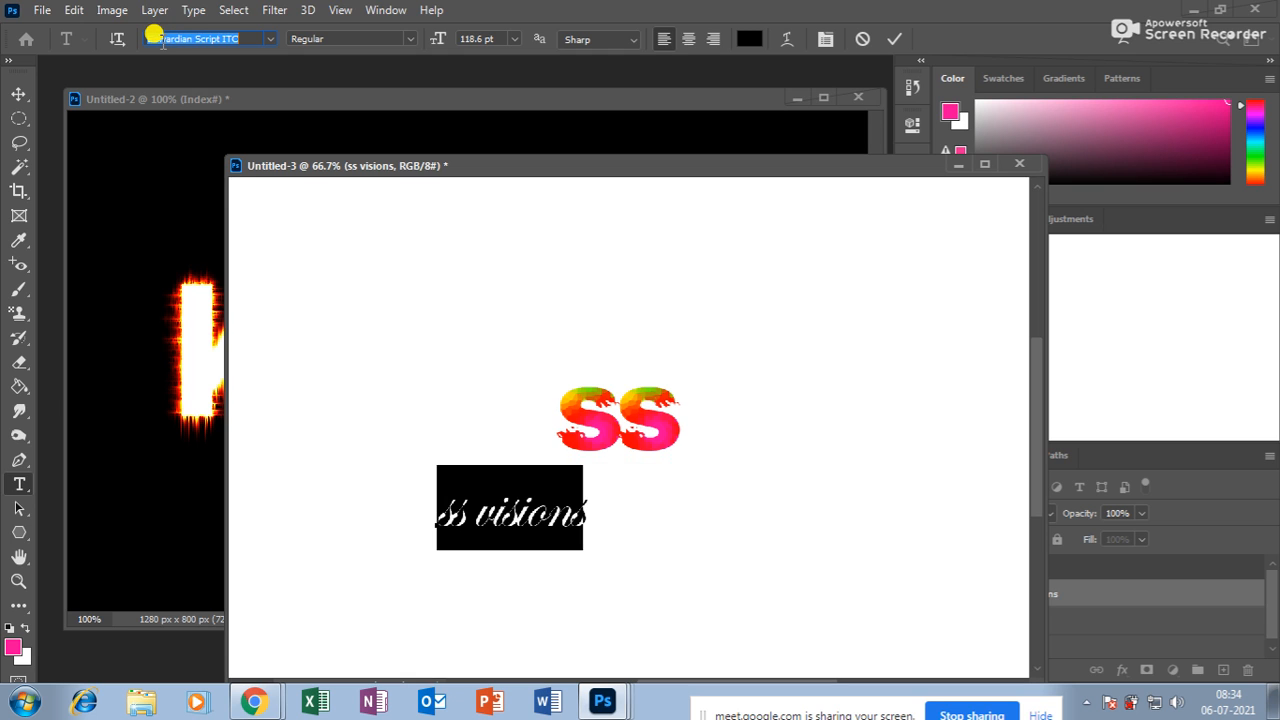
scroll(163, 42, down, 9)
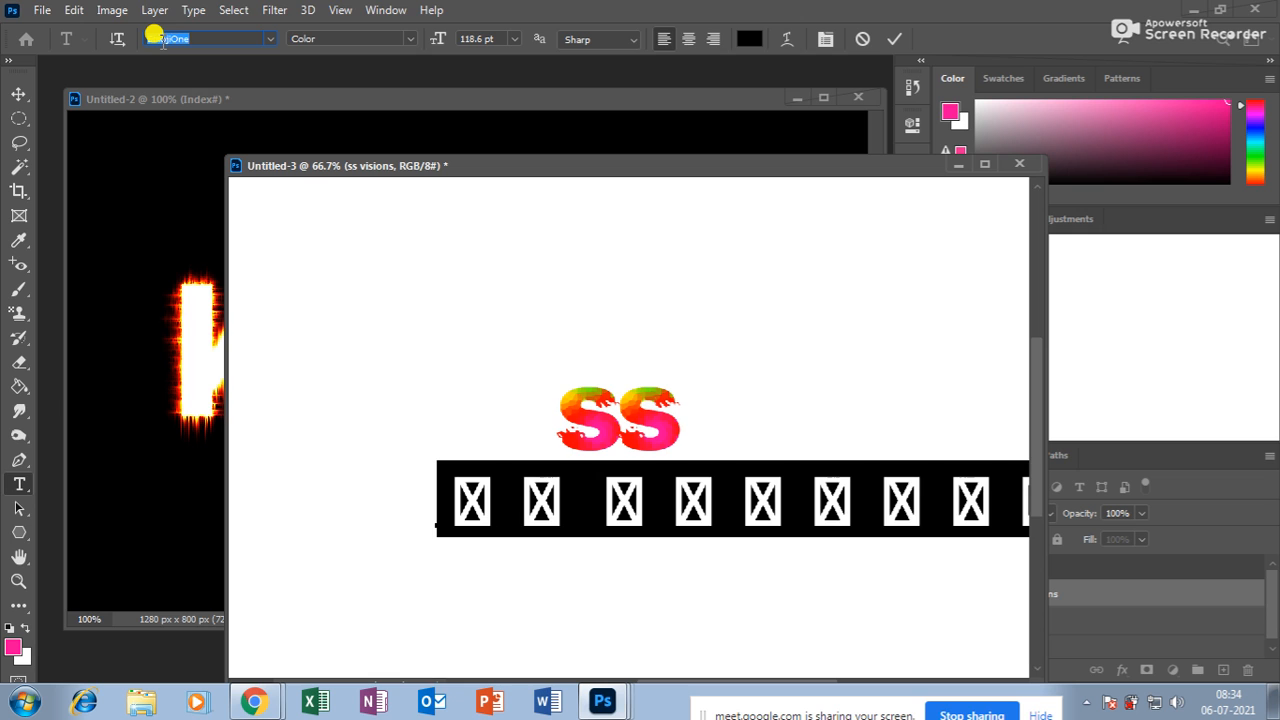
scroll(163, 42, down, 1)
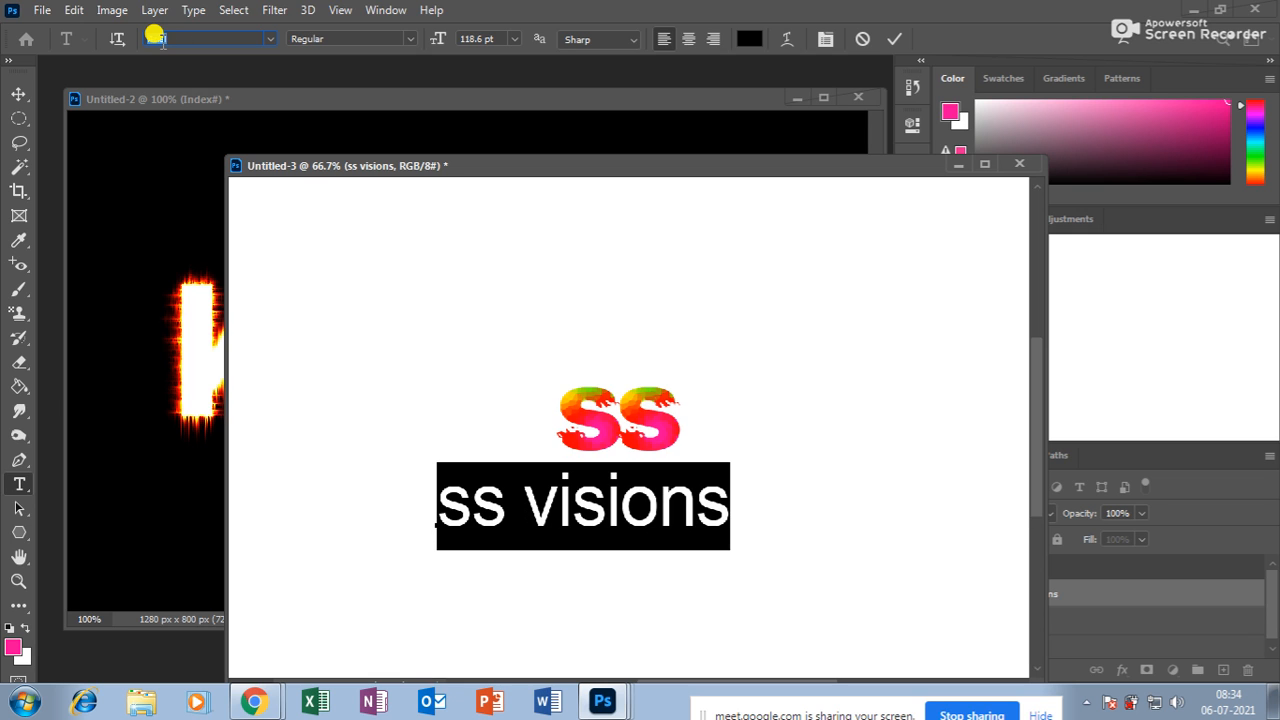
scroll(163, 42, up, 3)
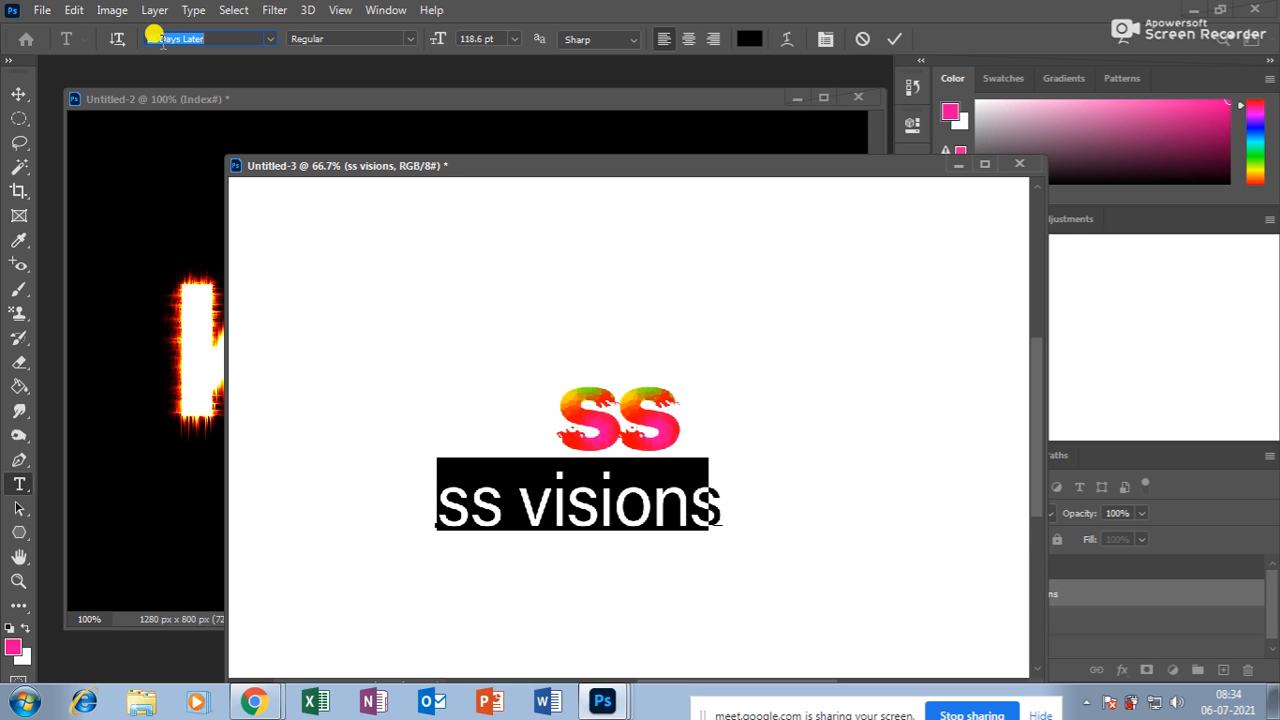
scroll(160, 40, down, 1)
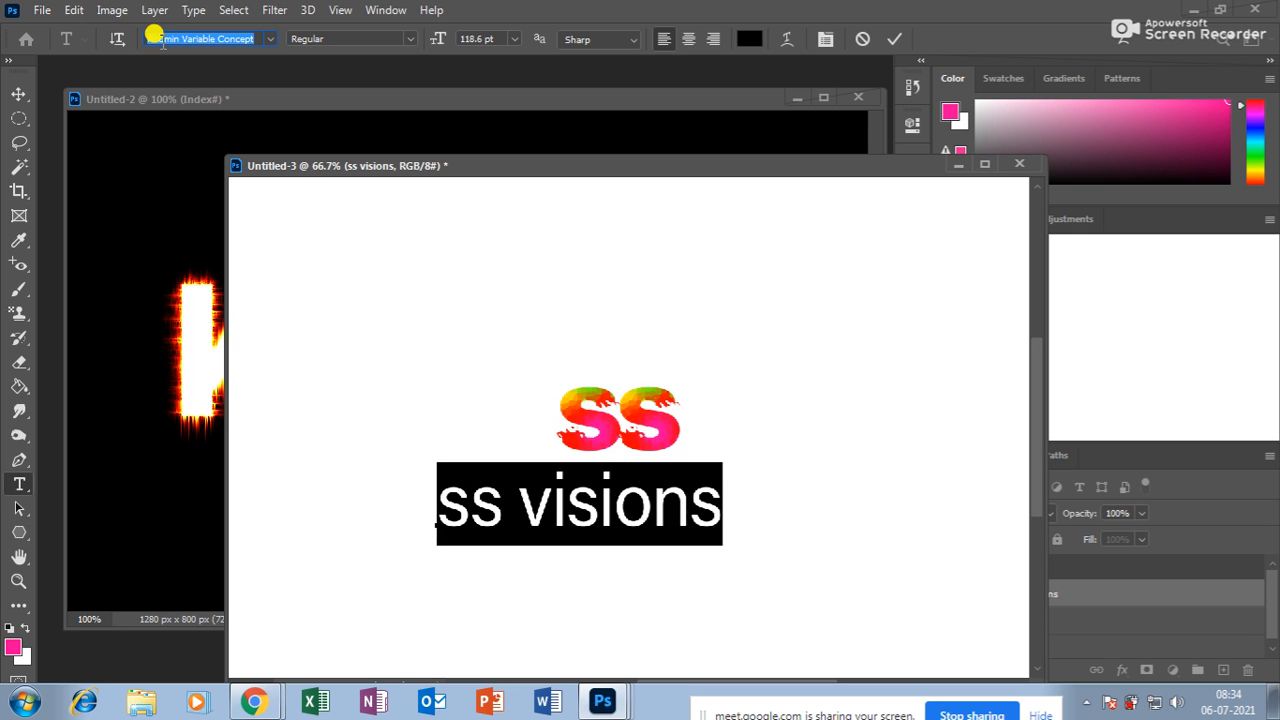
scroll(160, 40, down, 4)
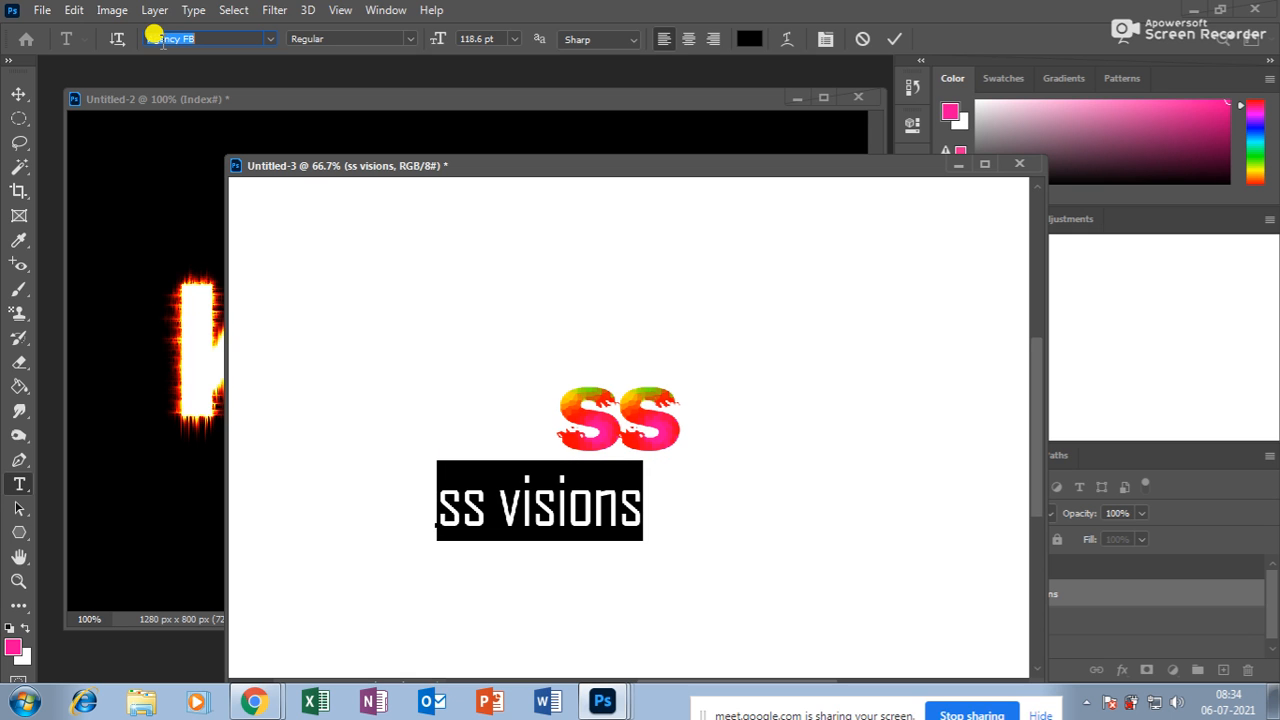
scroll(160, 40, down, 5)
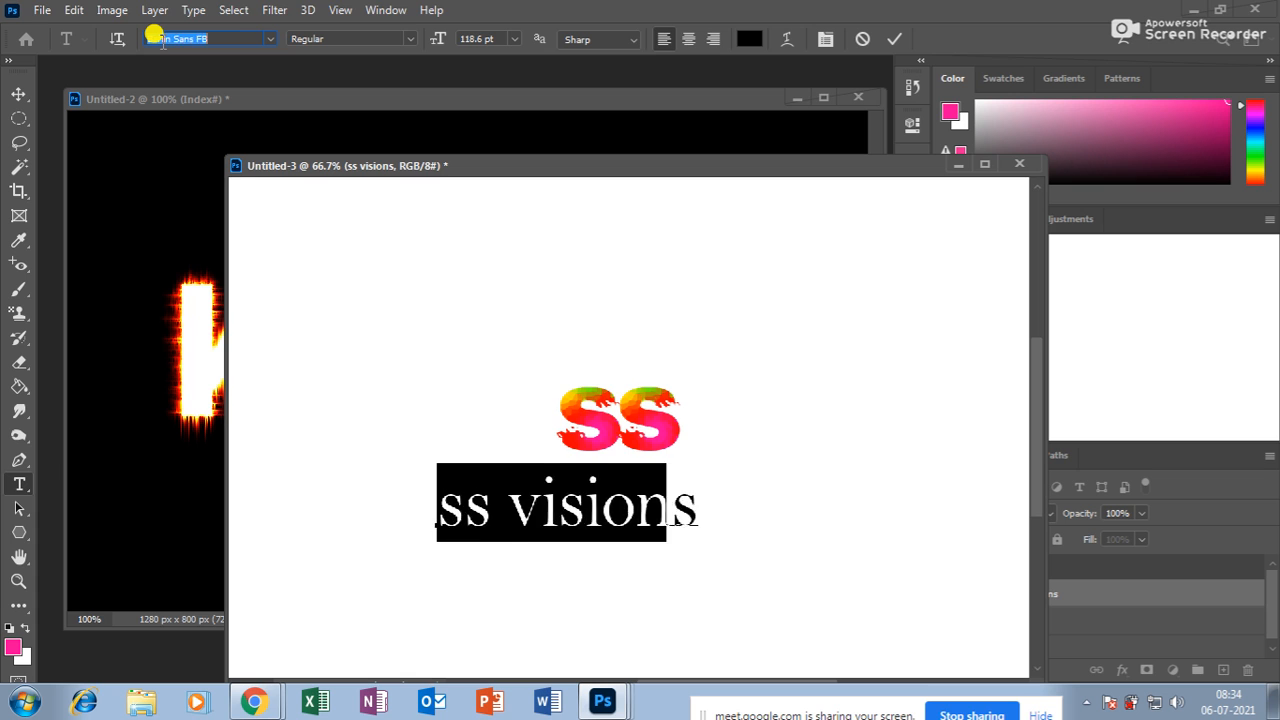
scroll(160, 40, down, 6)
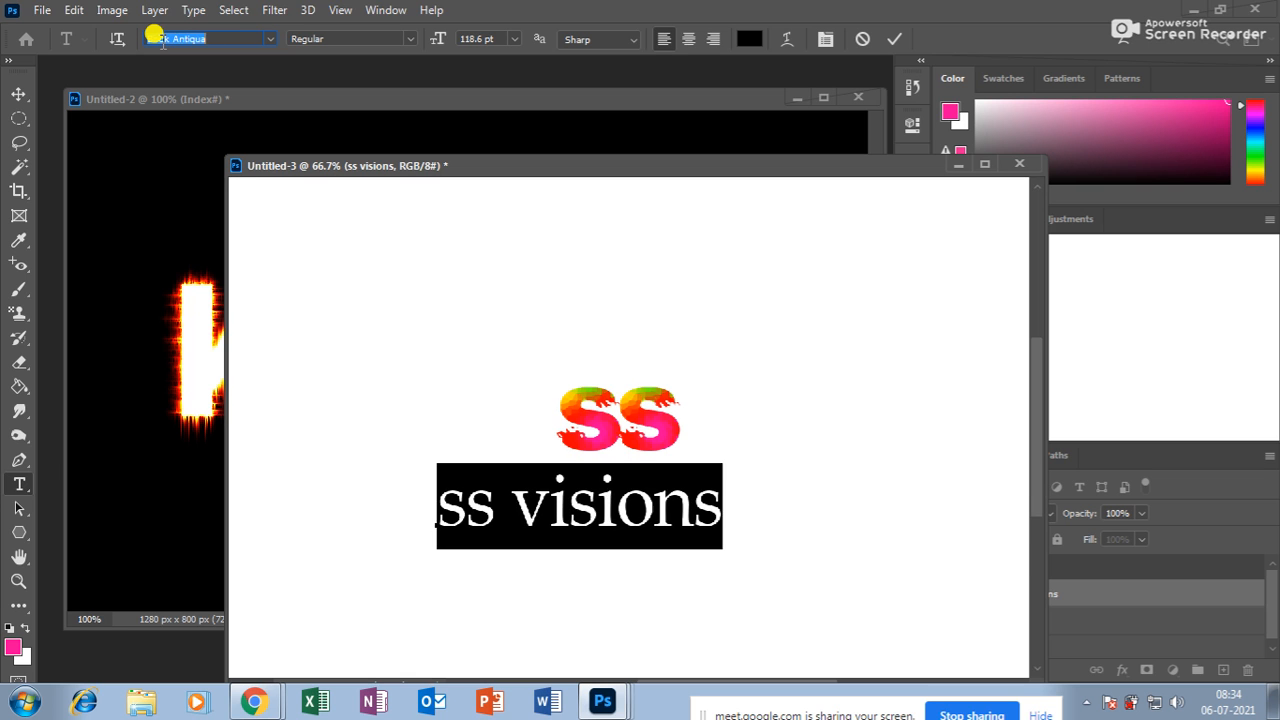
scroll(160, 38, down, 3)
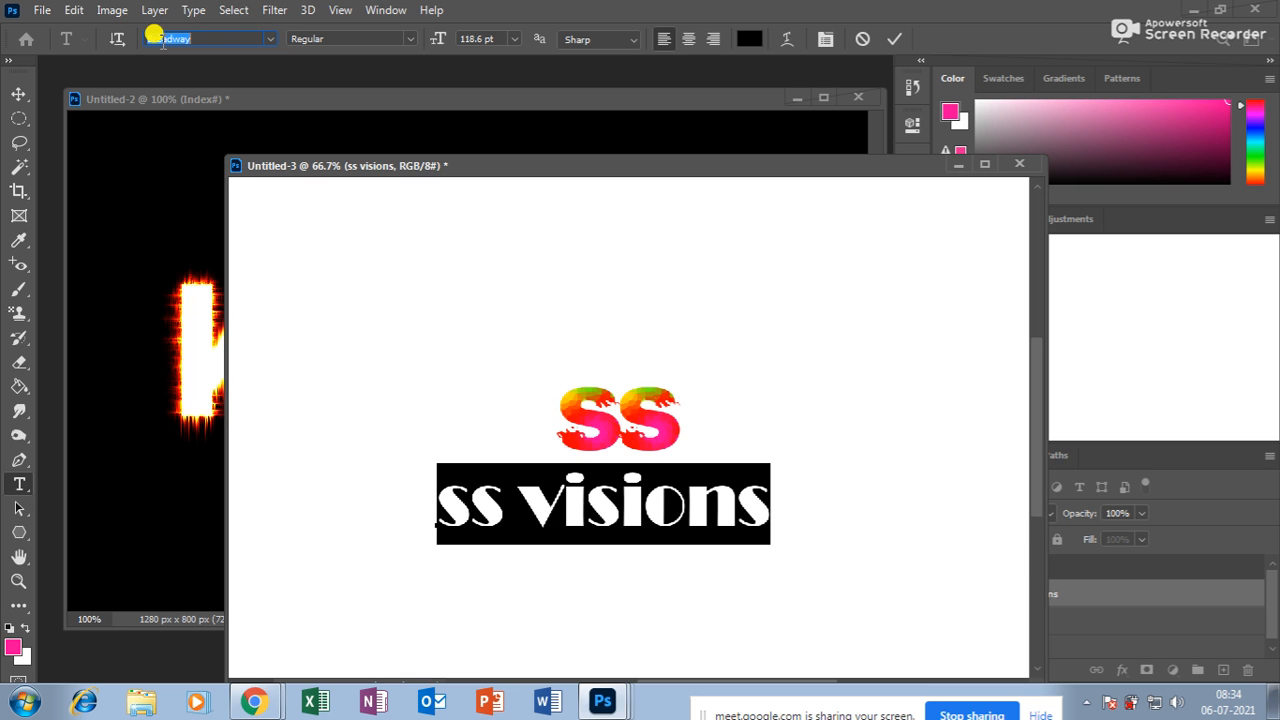
scroll(156, 37, down, 4)
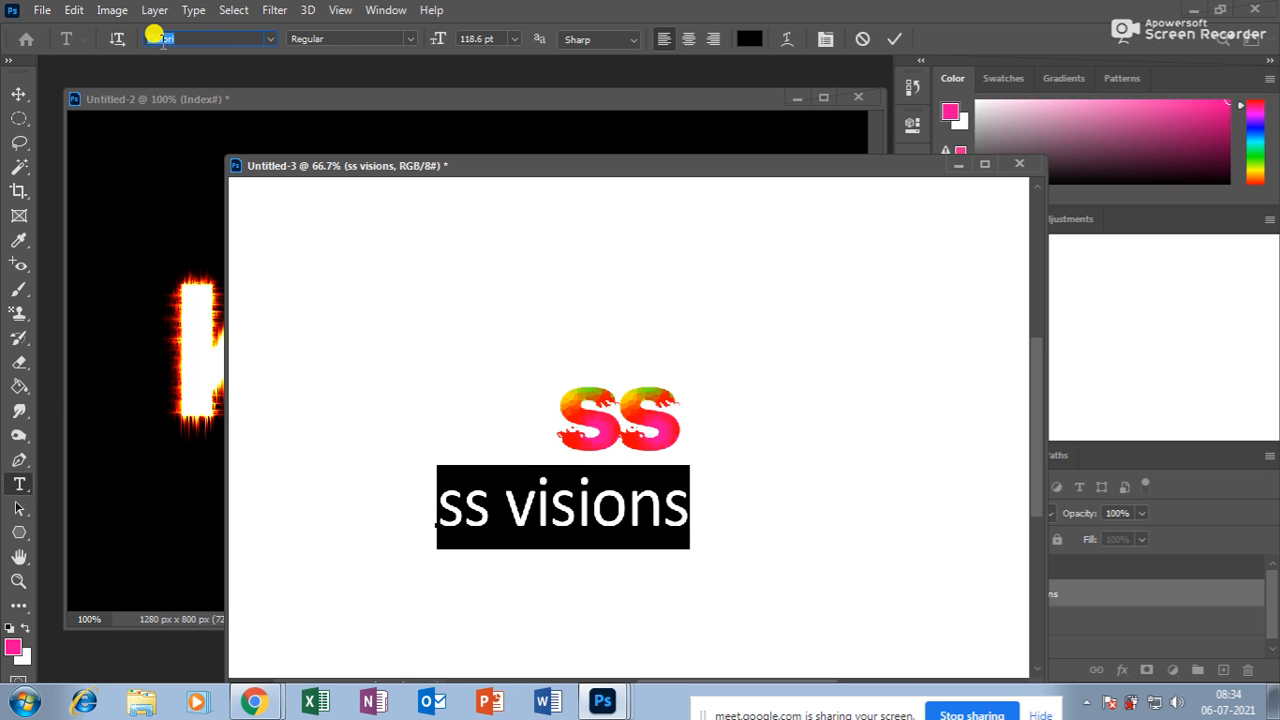
click(662, 508)
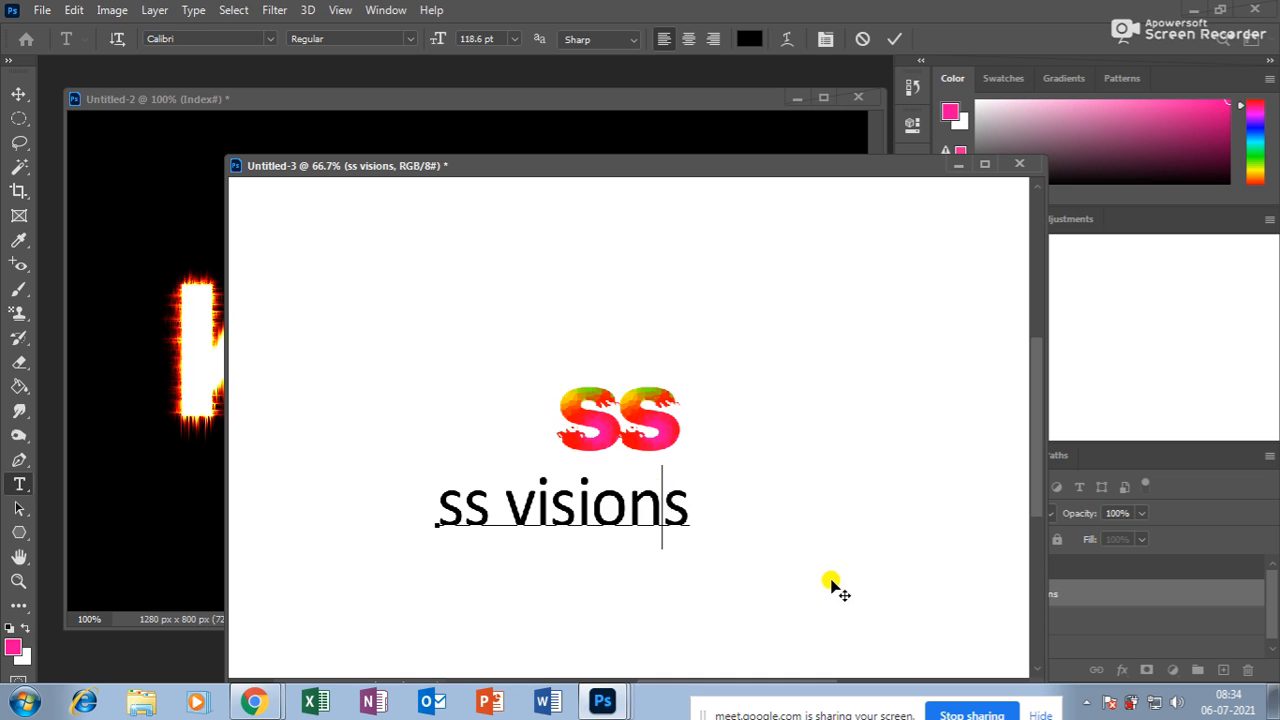
Widen the letter spacing of the whole "ss visions" caption and move it up, centred under the "s" letters
key(ctrl+a)
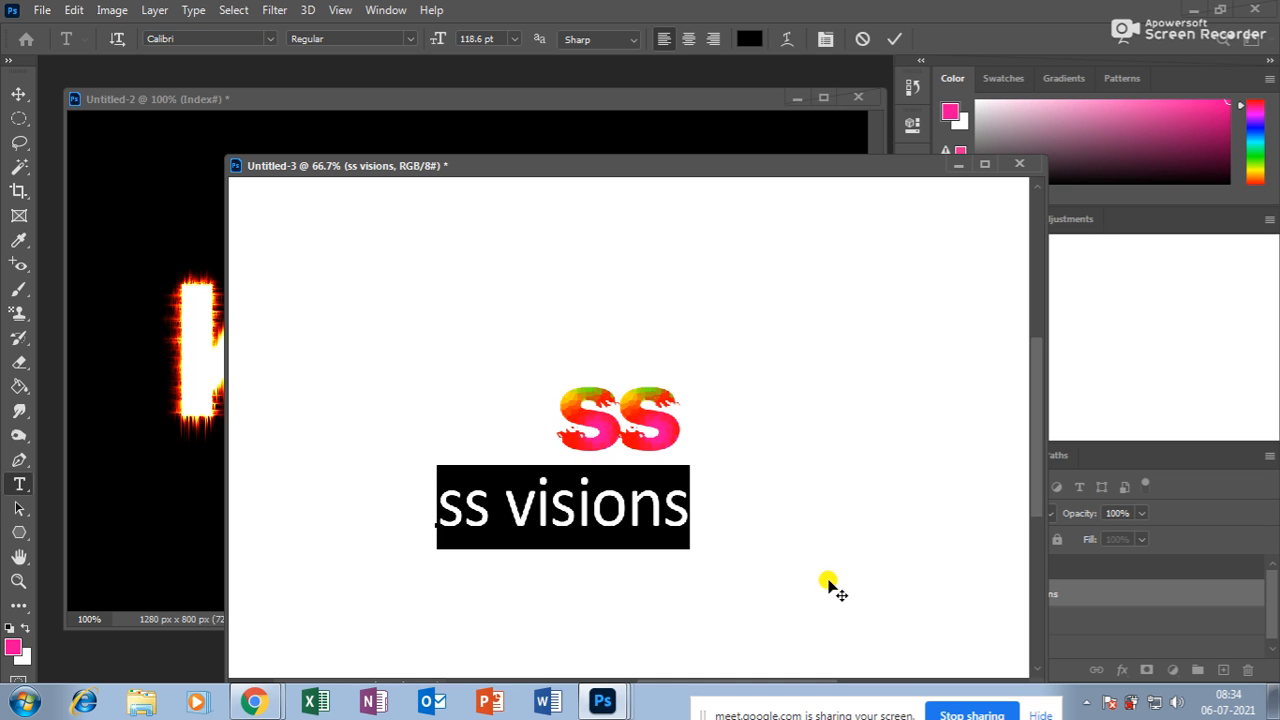
key(alt+Right)
key(alt+Right)
key(alt+Right)
key(alt+Right)
key(alt+Right)
key(alt+Right)
key(alt+Right)
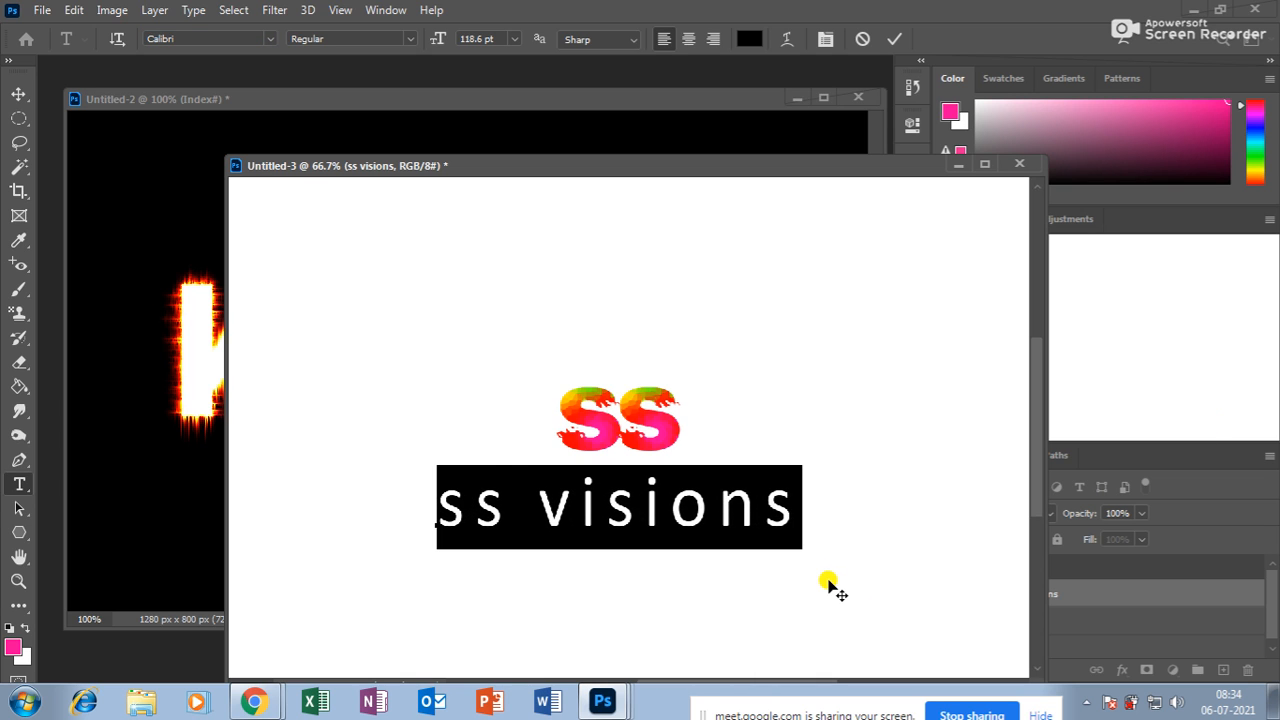
click(18, 93)
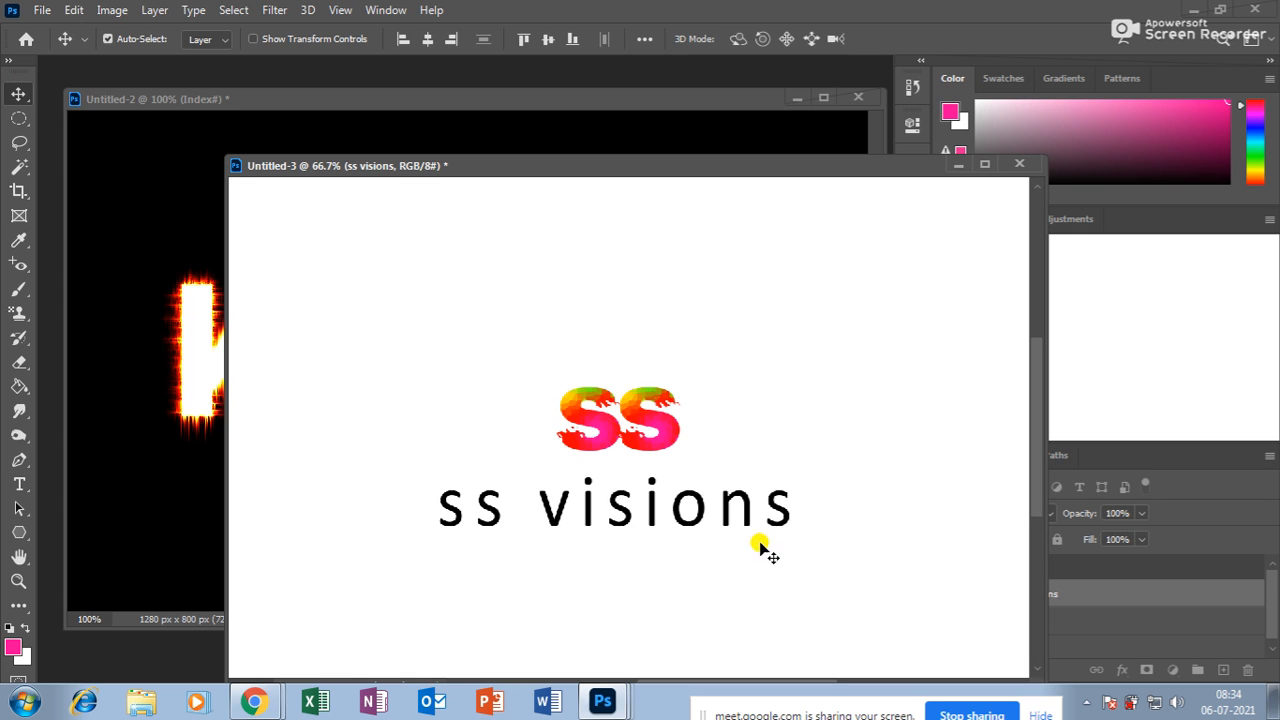
mouse_move(703, 498)
mouse_down()
mouse_move(689, 543)
mouse_move(694, 489)
mouse_up()
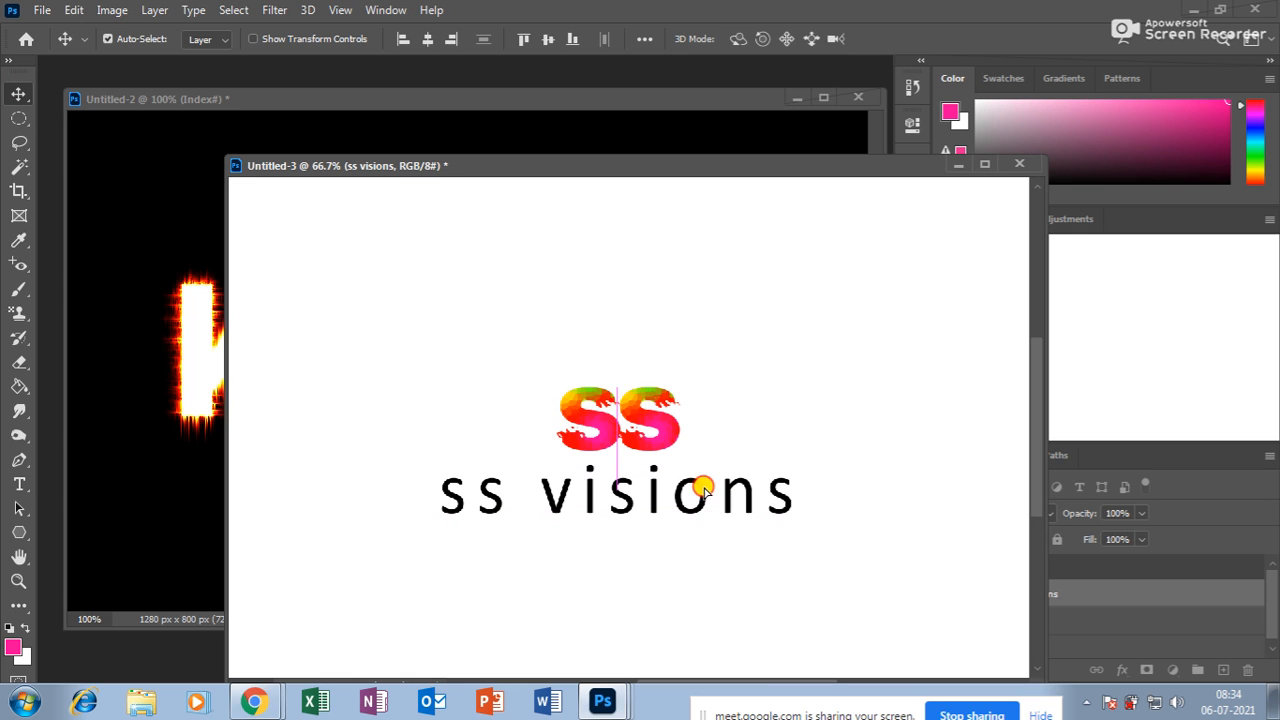
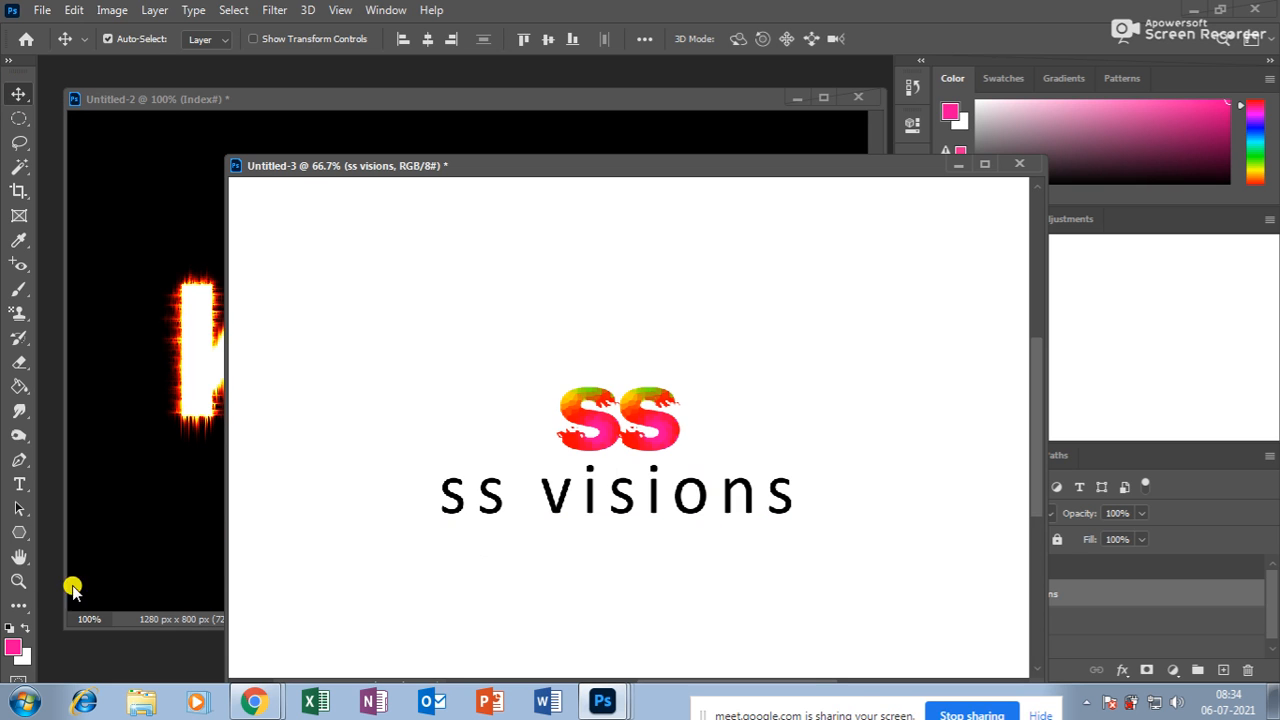
Examine the crystallized colours and splash edges of the two "s" letters at up to 300% zoom
click(18, 580)
click(626, 415)
click(655, 448)
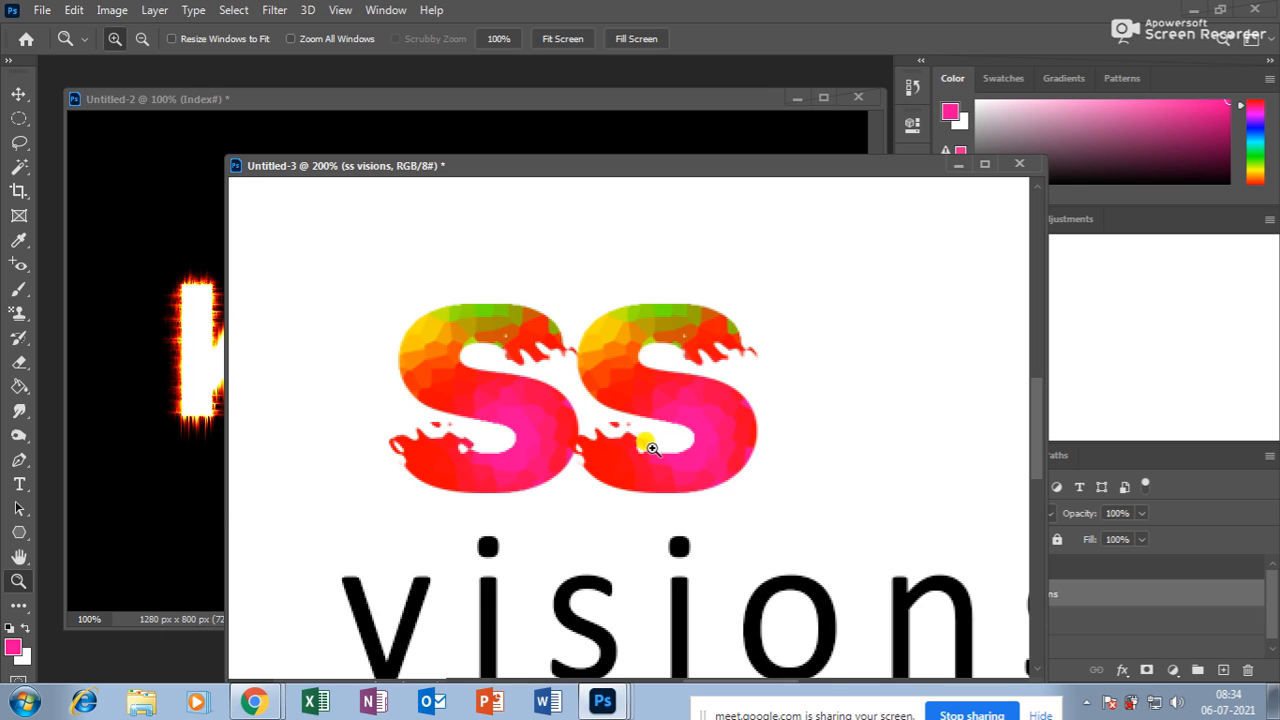
click(651, 443)
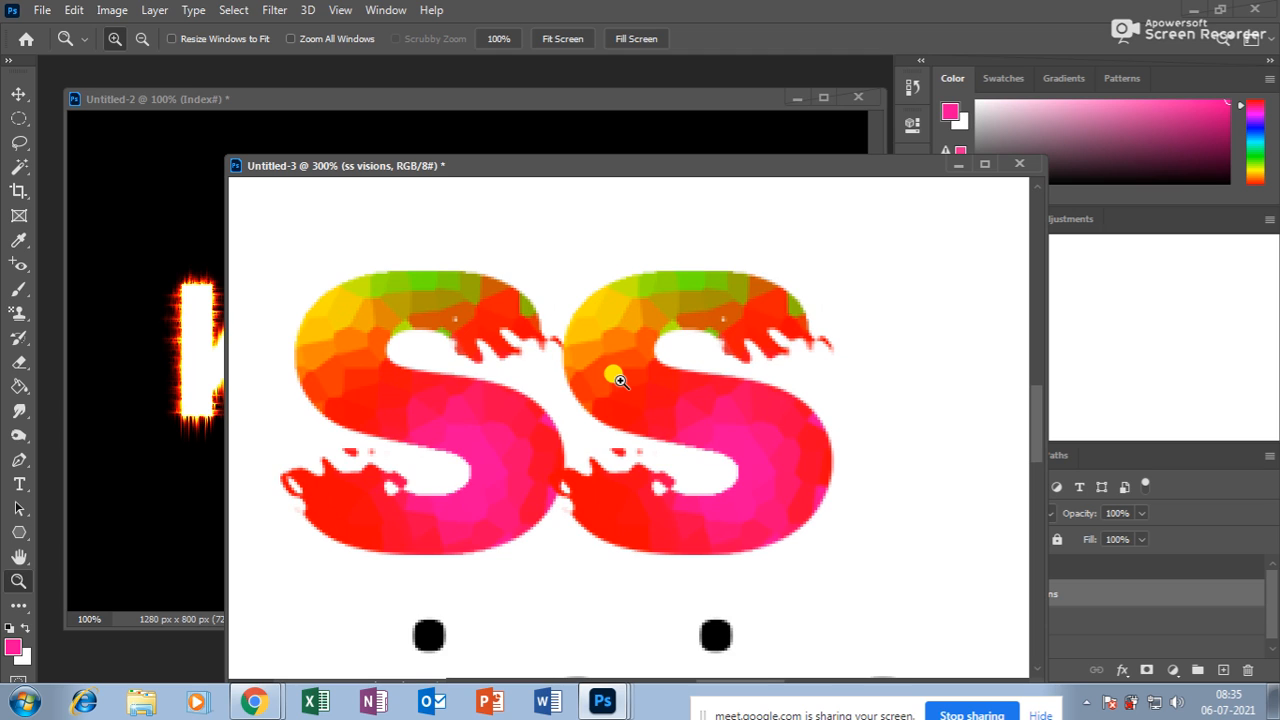
alt+click(620, 385)
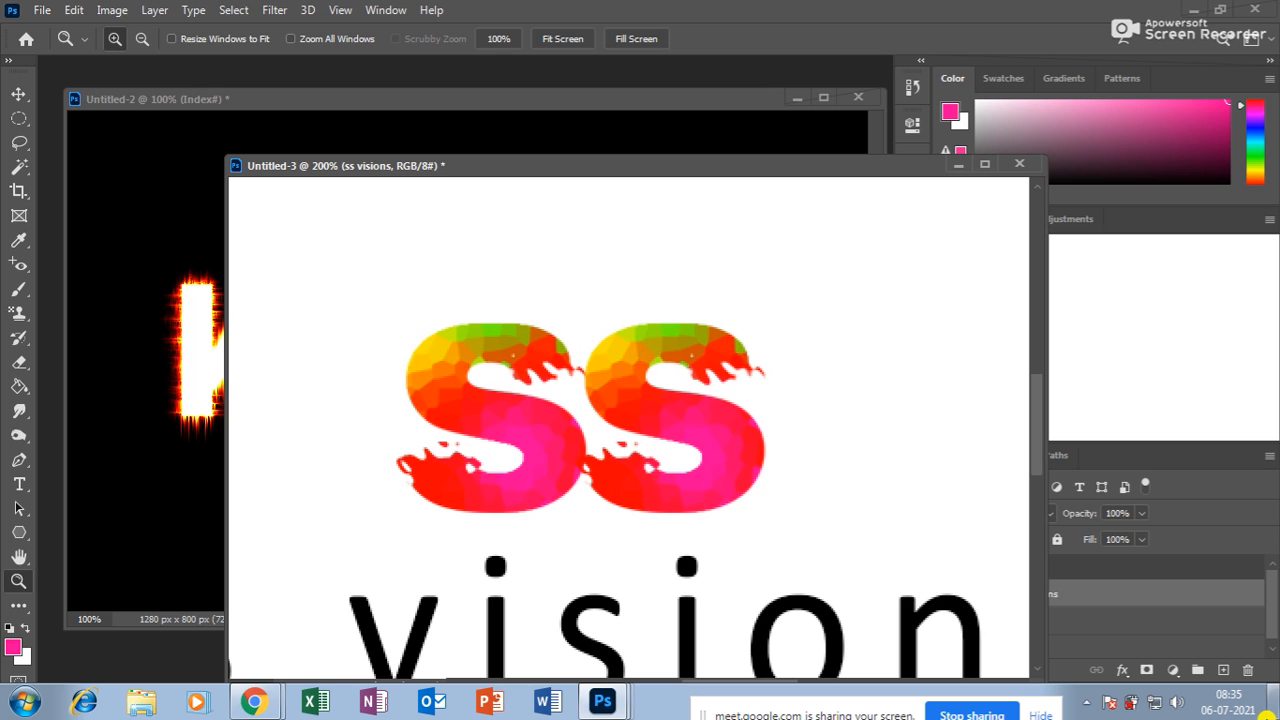
Switch to Chrome and run a Google image search for "logo" in a new tab, dismissing the presenting notification
click(16, 145)
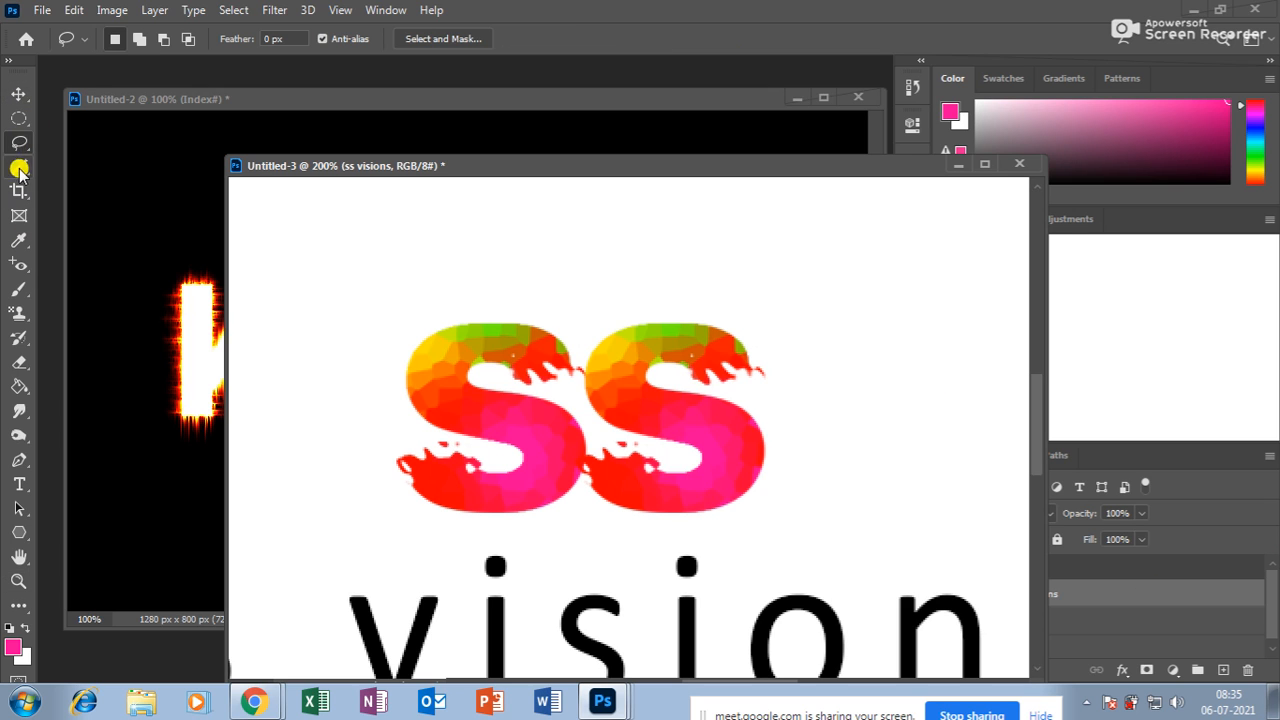
click(256, 697)
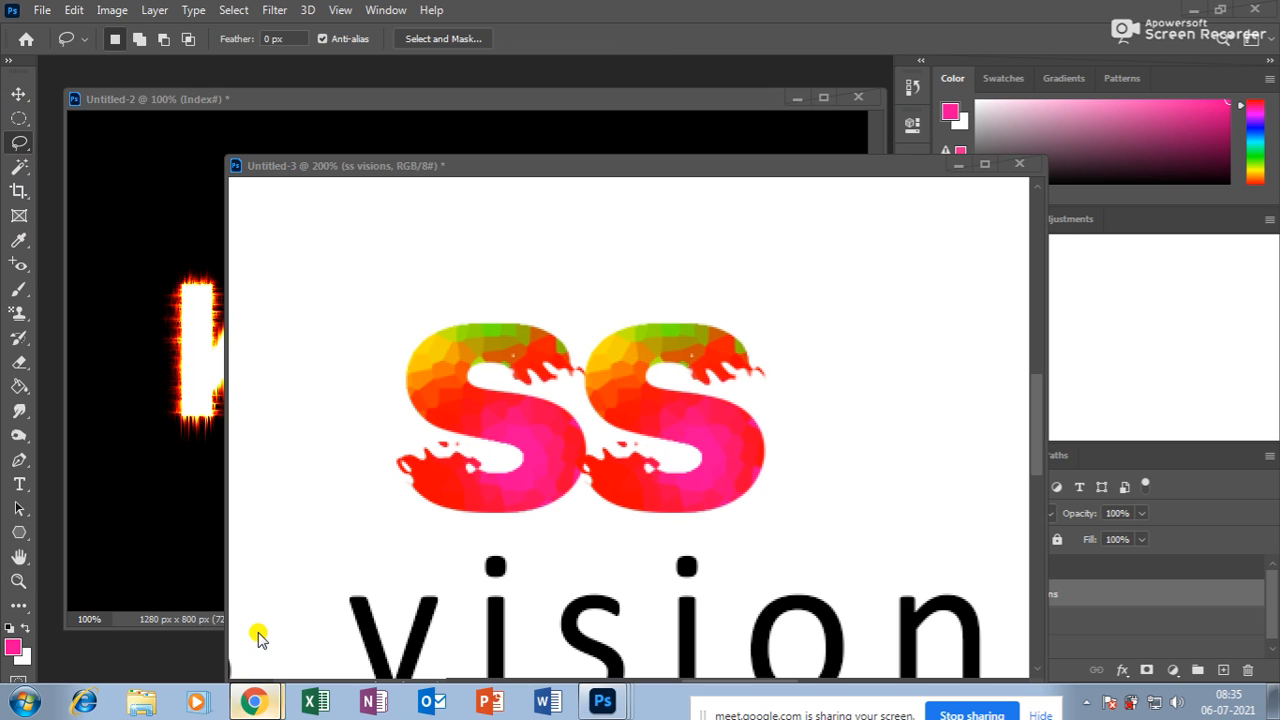
click(921, 15)
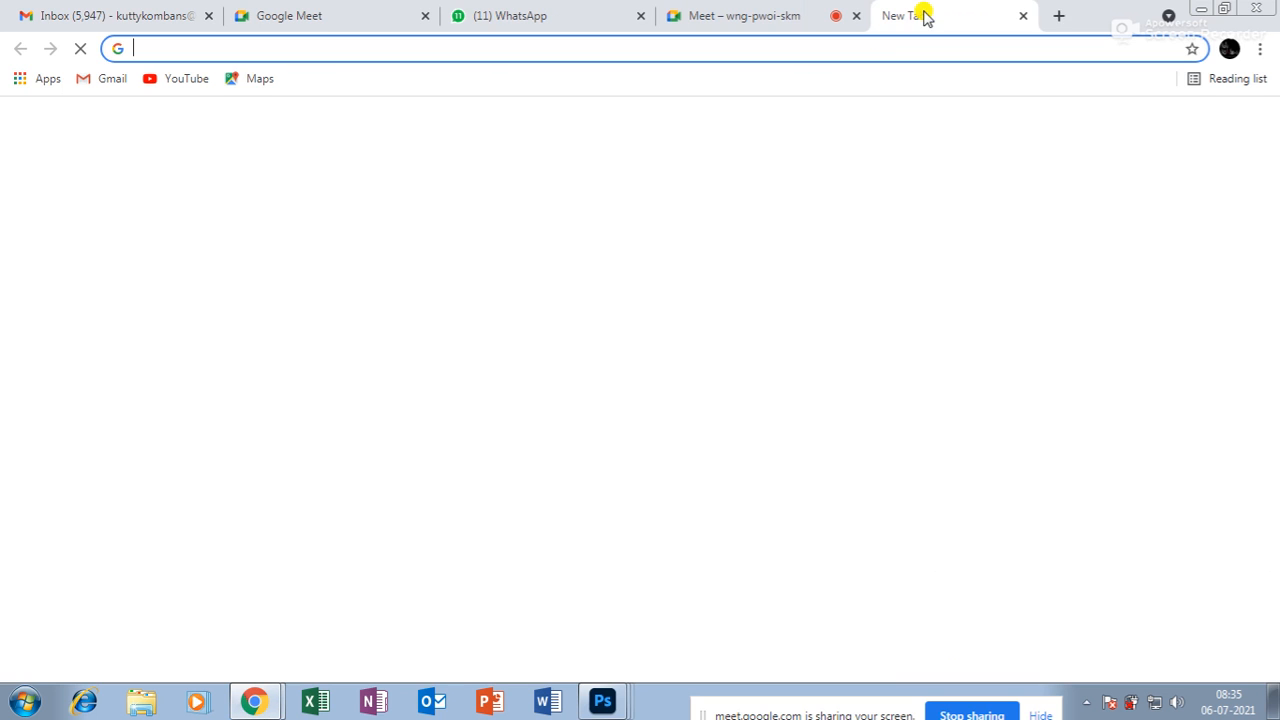
click(549, 385)
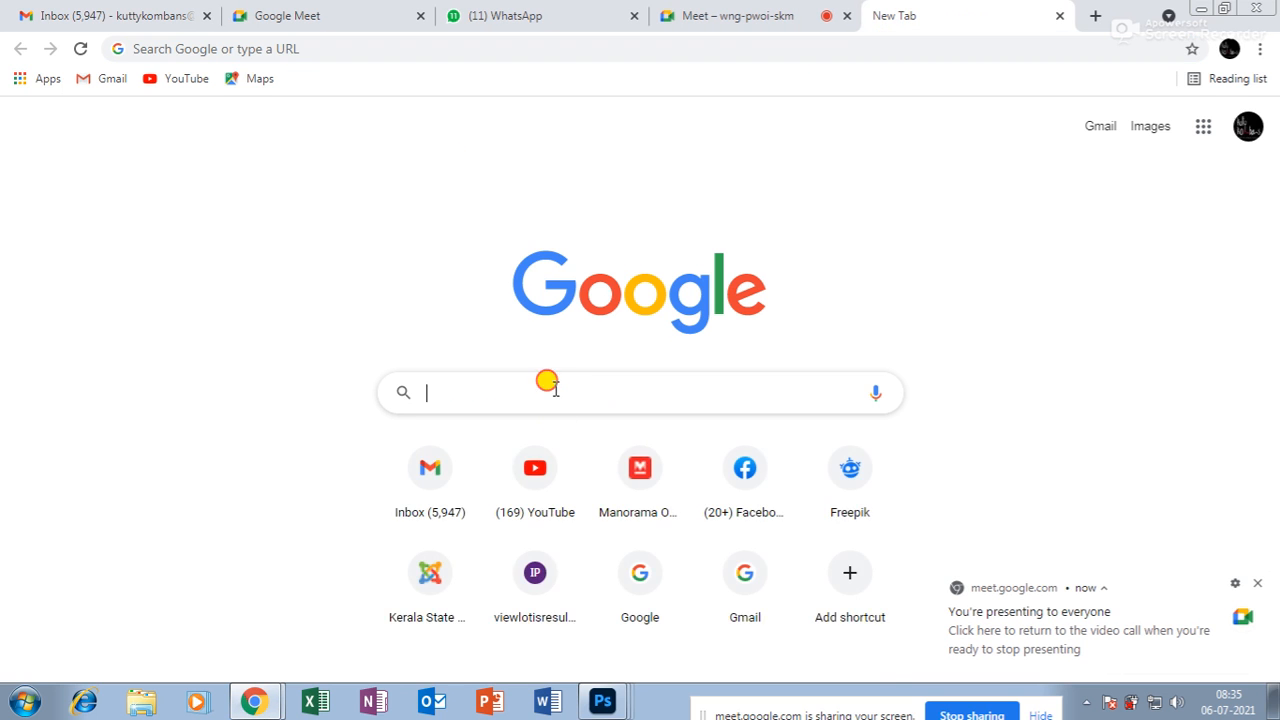
click(1257, 583)
text(logo)
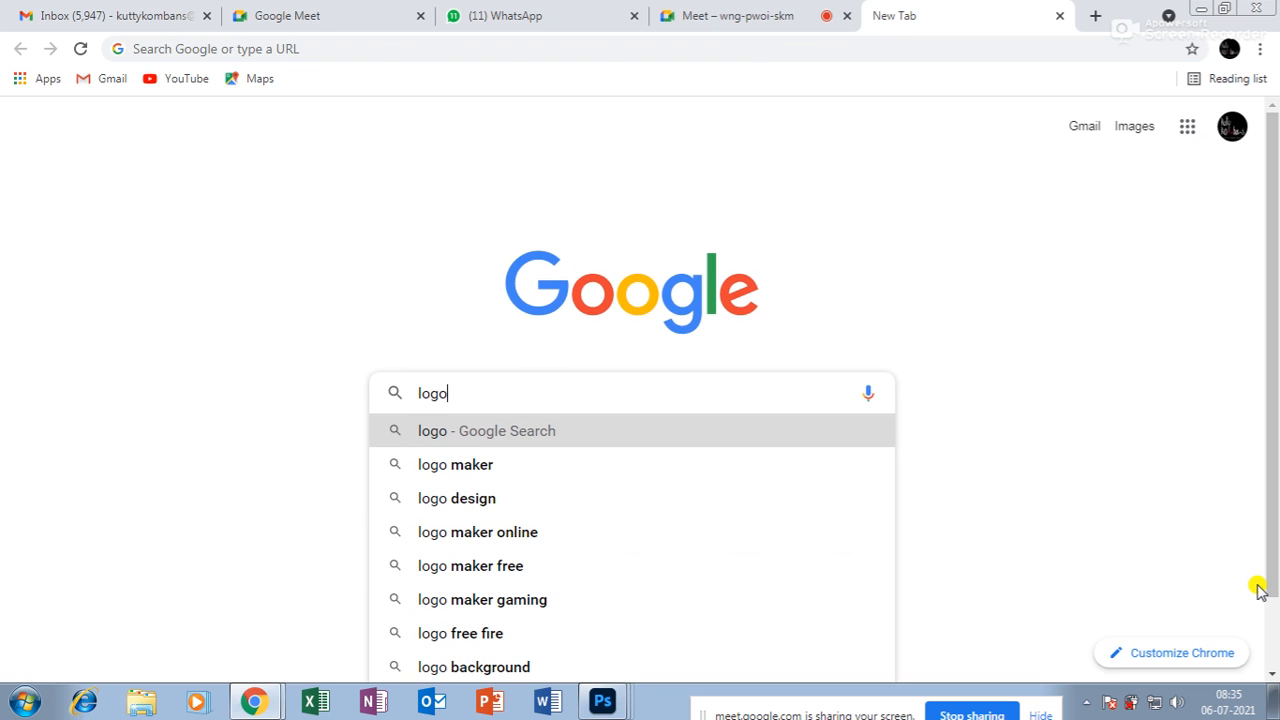
key(Return)
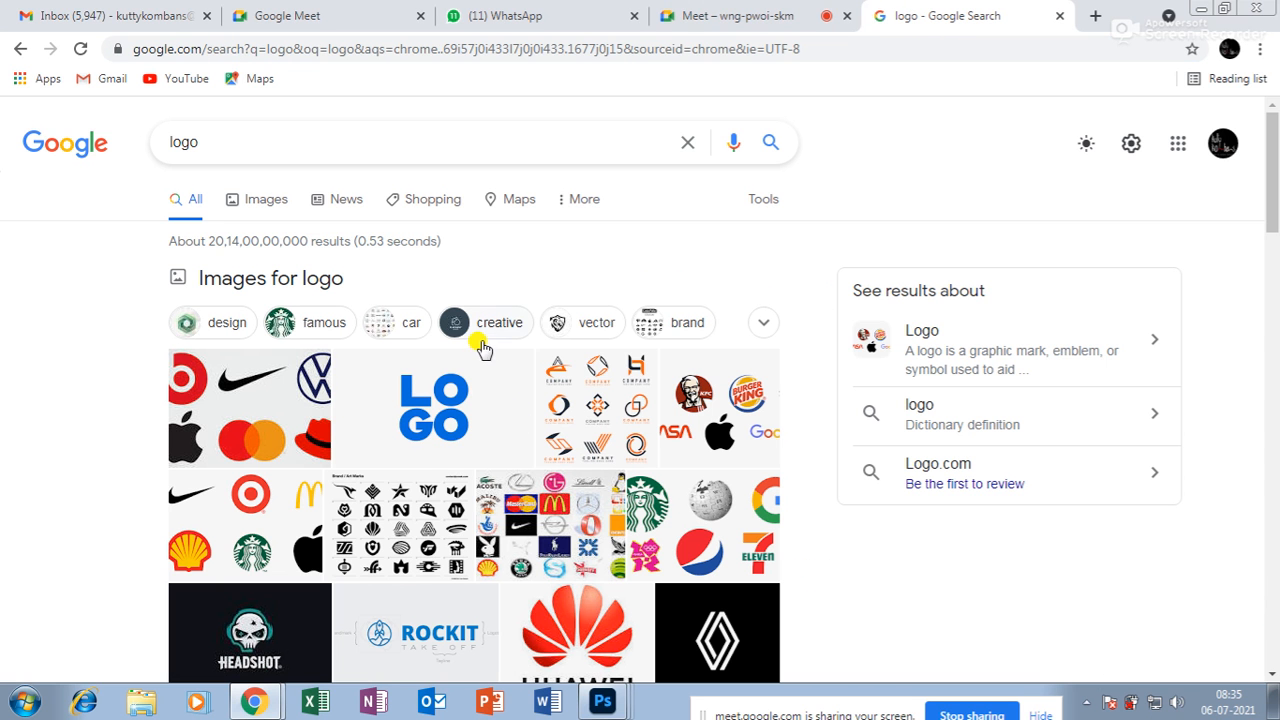
click(266, 201)
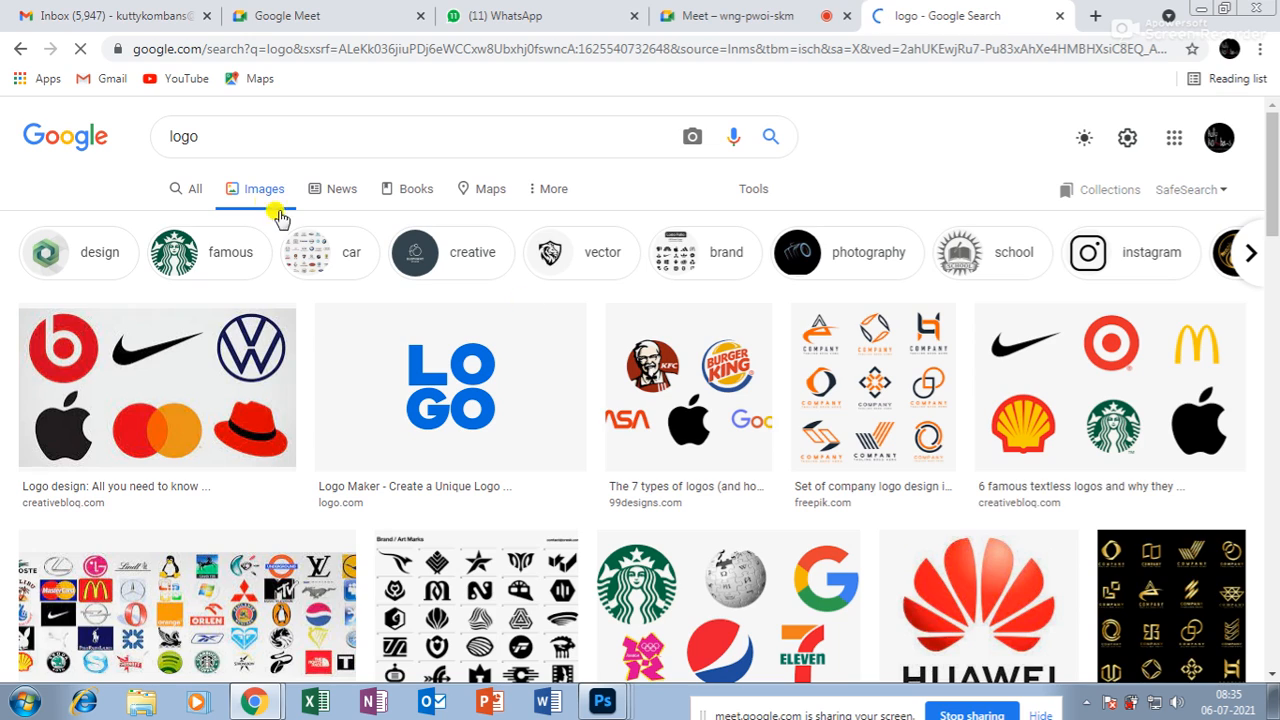
Browse the logo image results for examples of well-known brand and company logo designs
scroll(629, 523, down, 4)
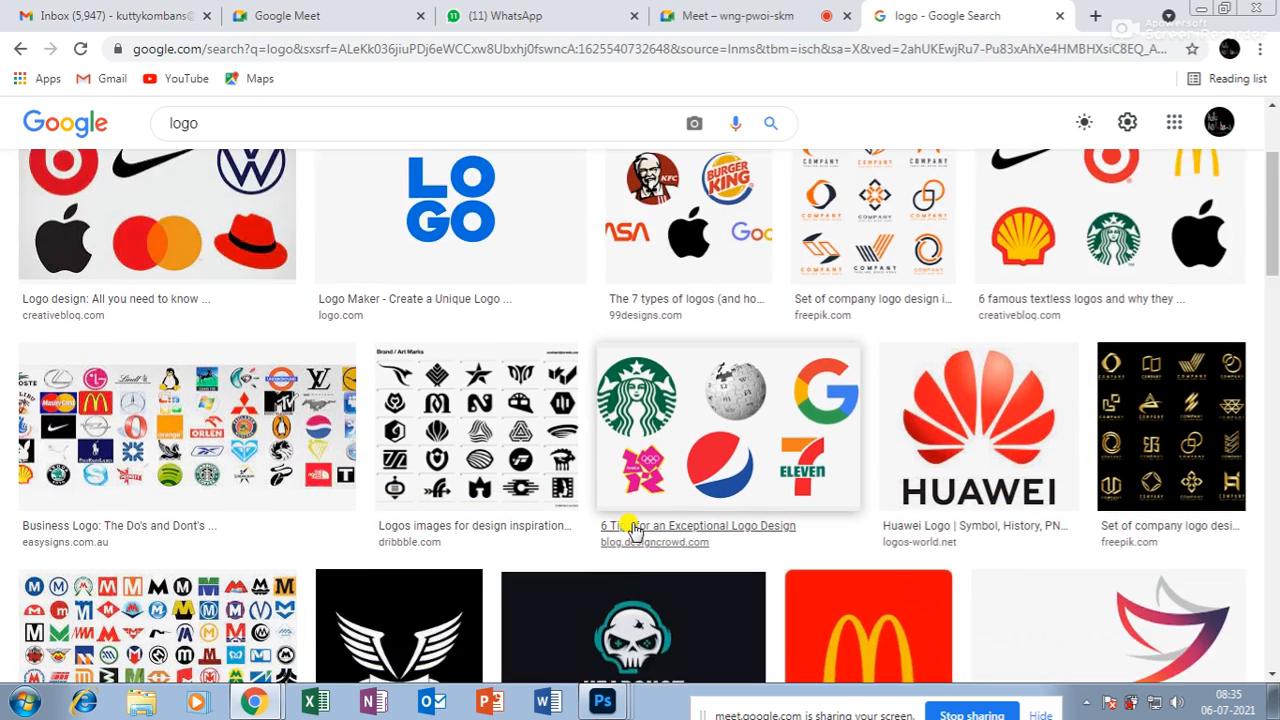
scroll(632, 530, down, 7)
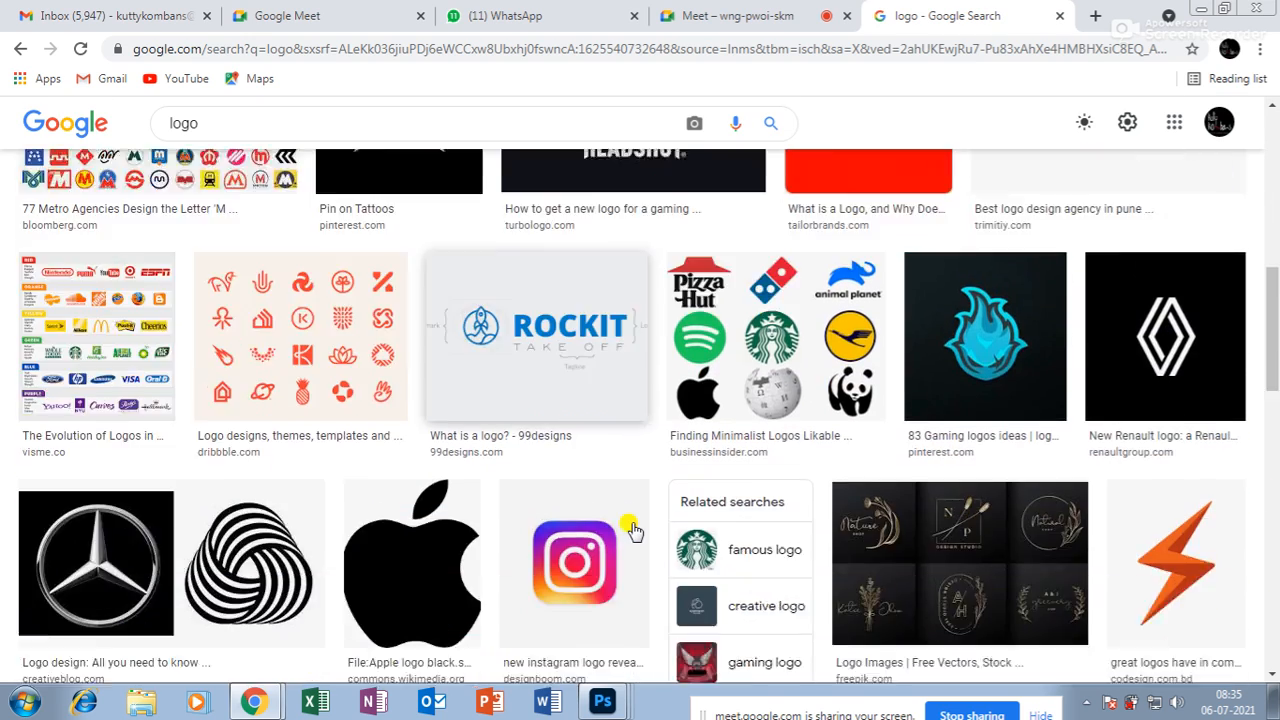
scroll(632, 530, down, 5)
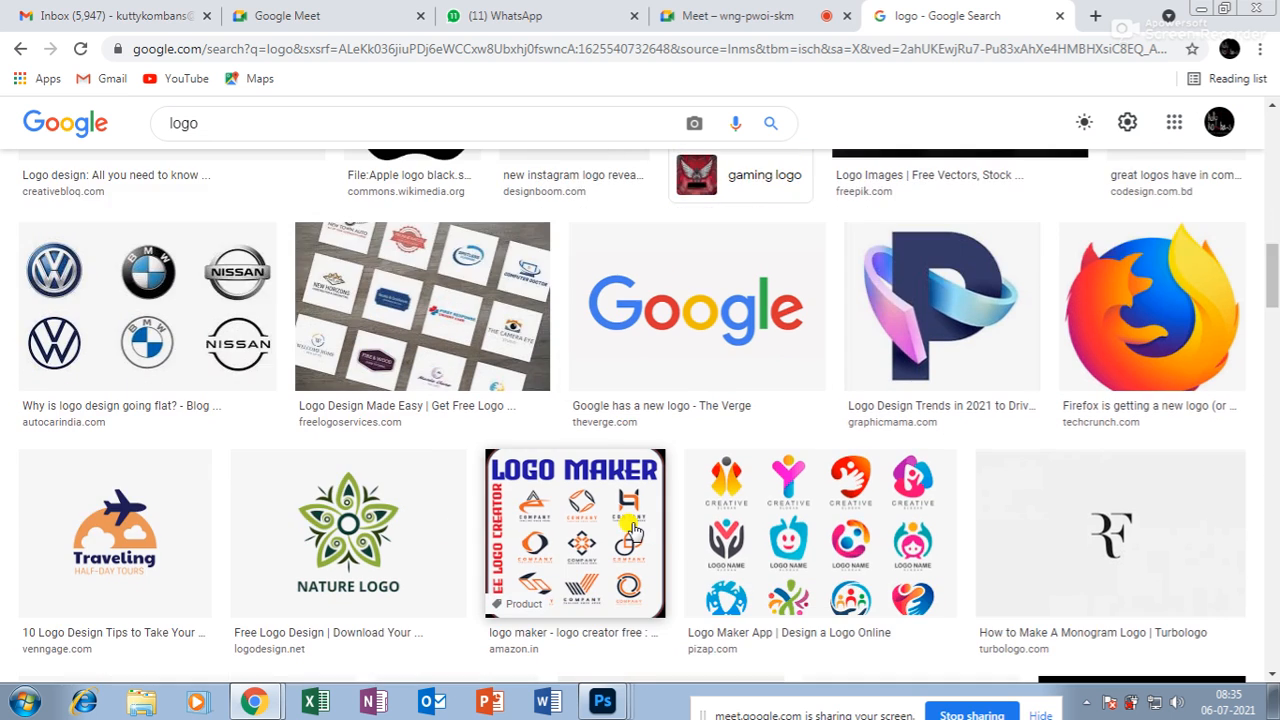
scroll(632, 530, down, 3)
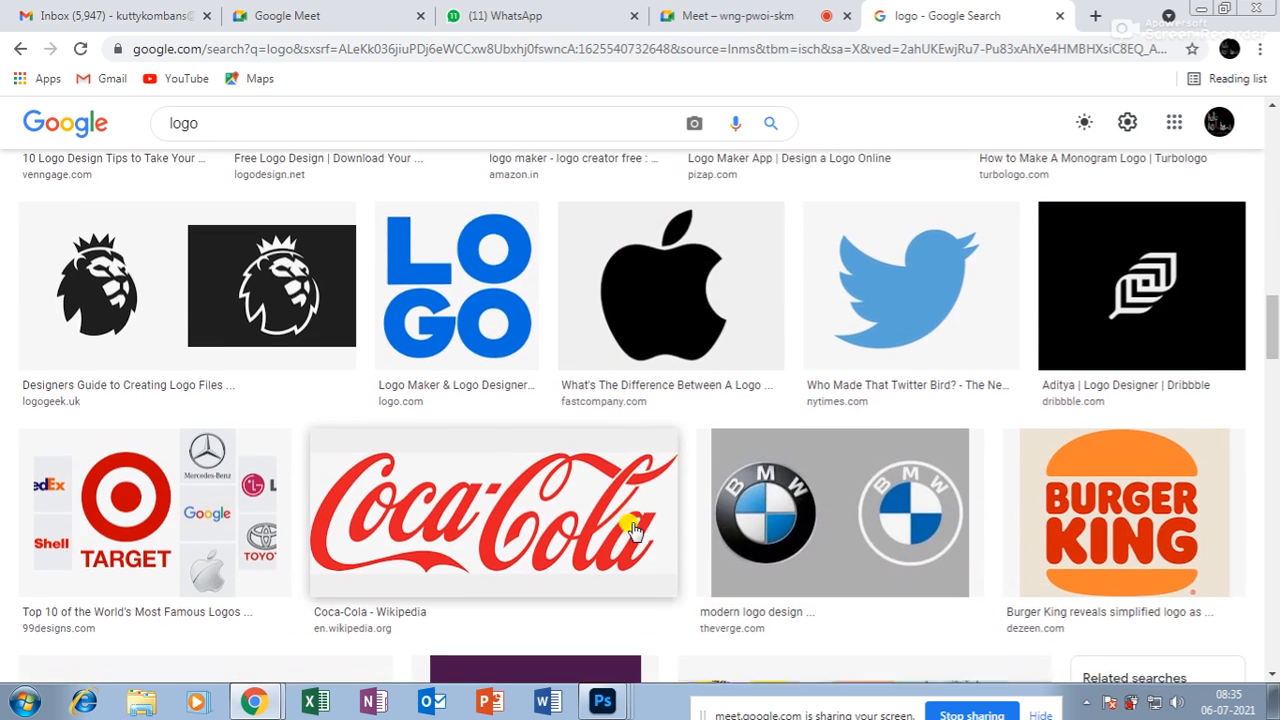
scroll(632, 530, up, 3)
scroll(632, 530, down, 6)
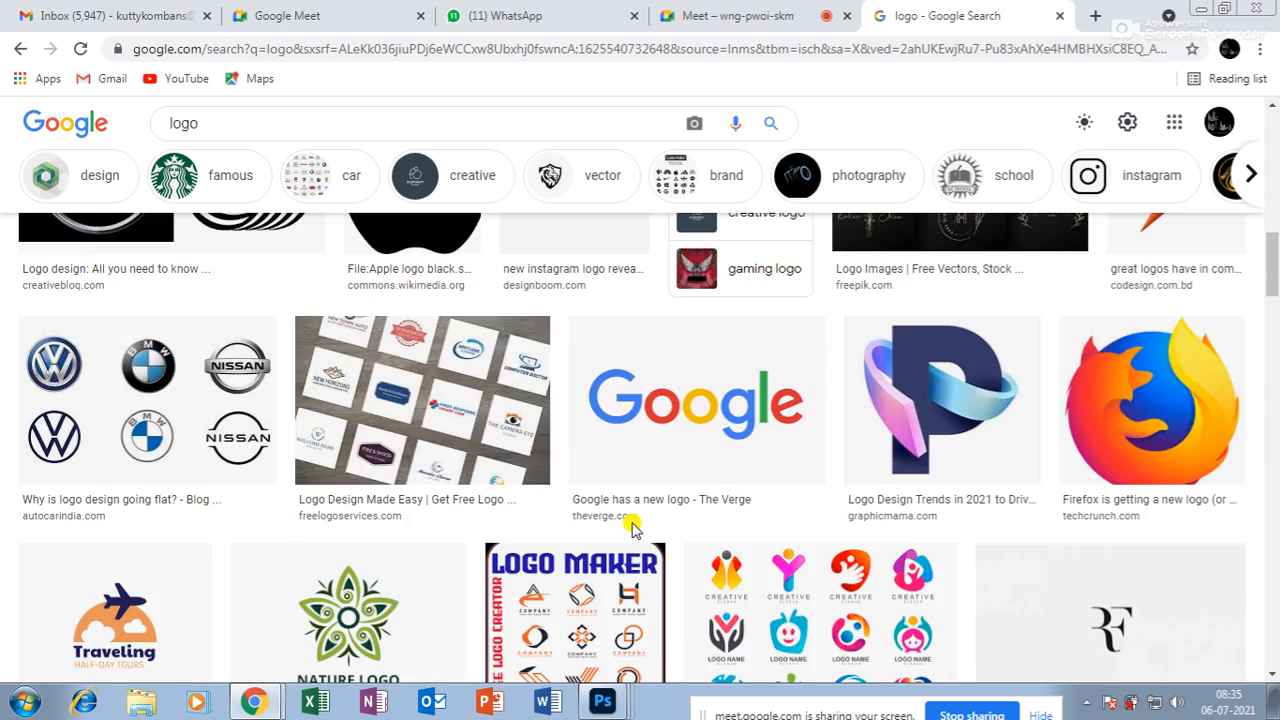
scroll(632, 530, up, 2)
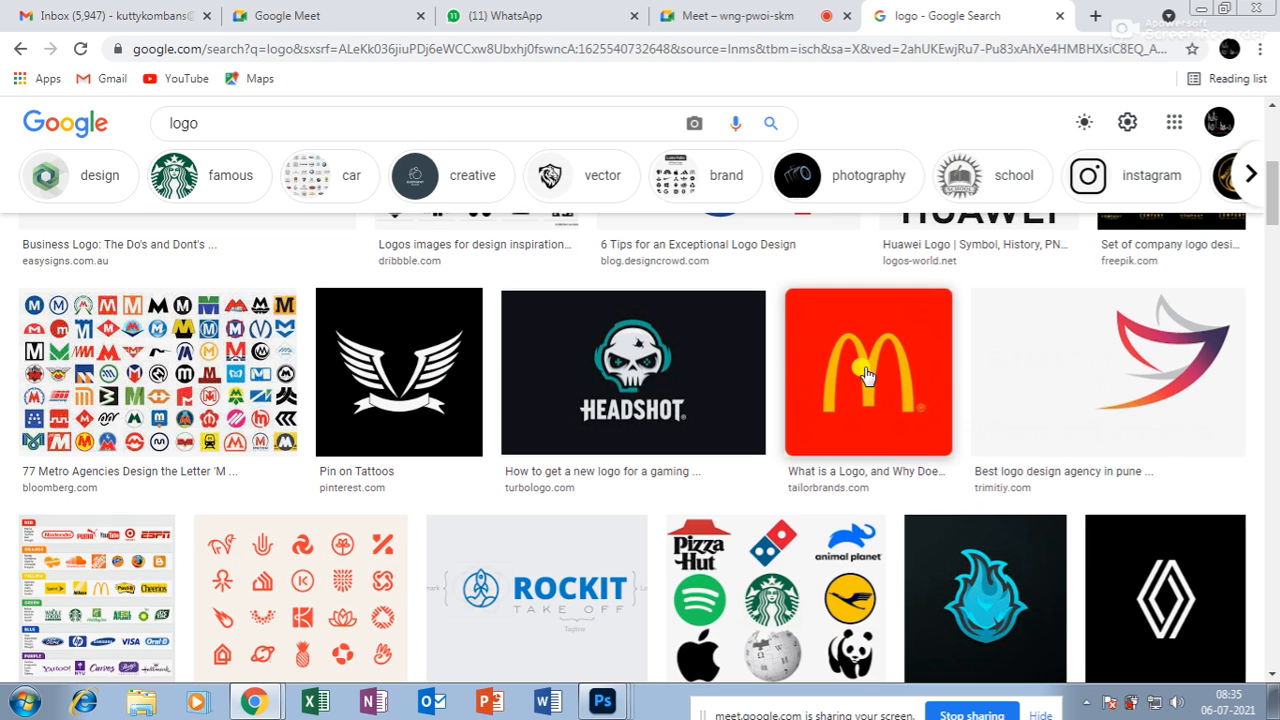
scroll(843, 513, down, 3)
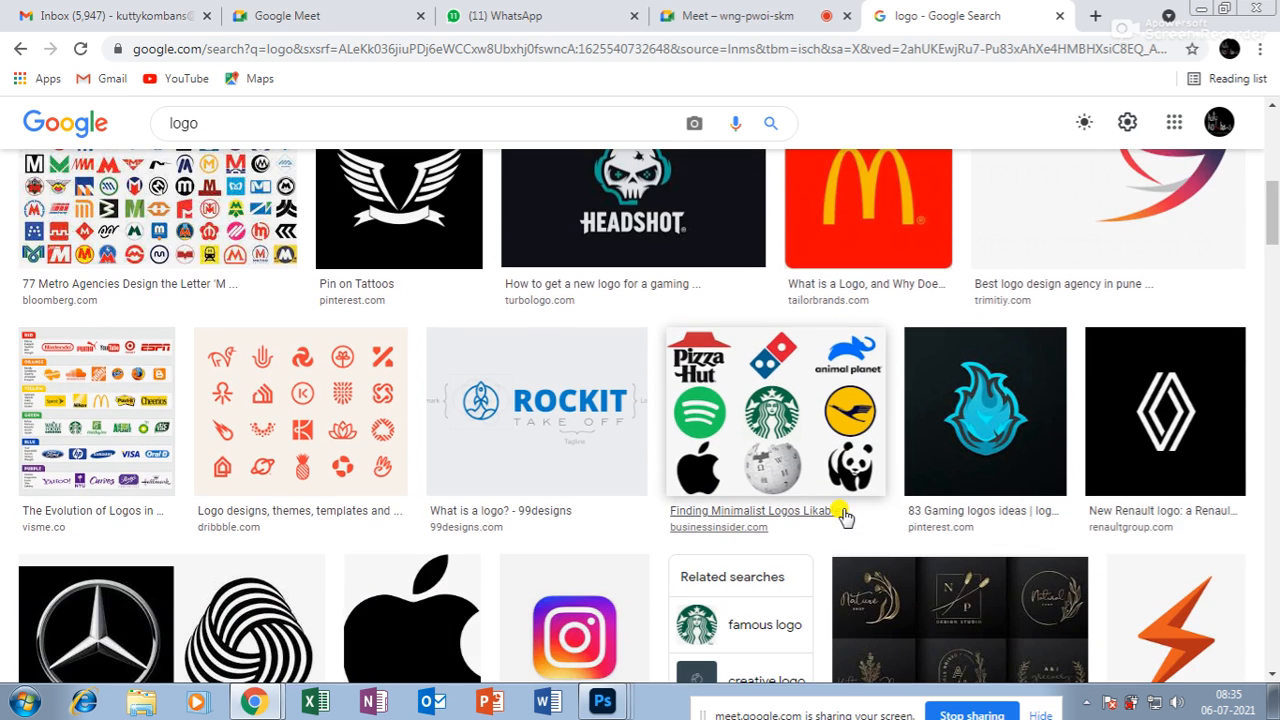
scroll(787, 462, down, 1)
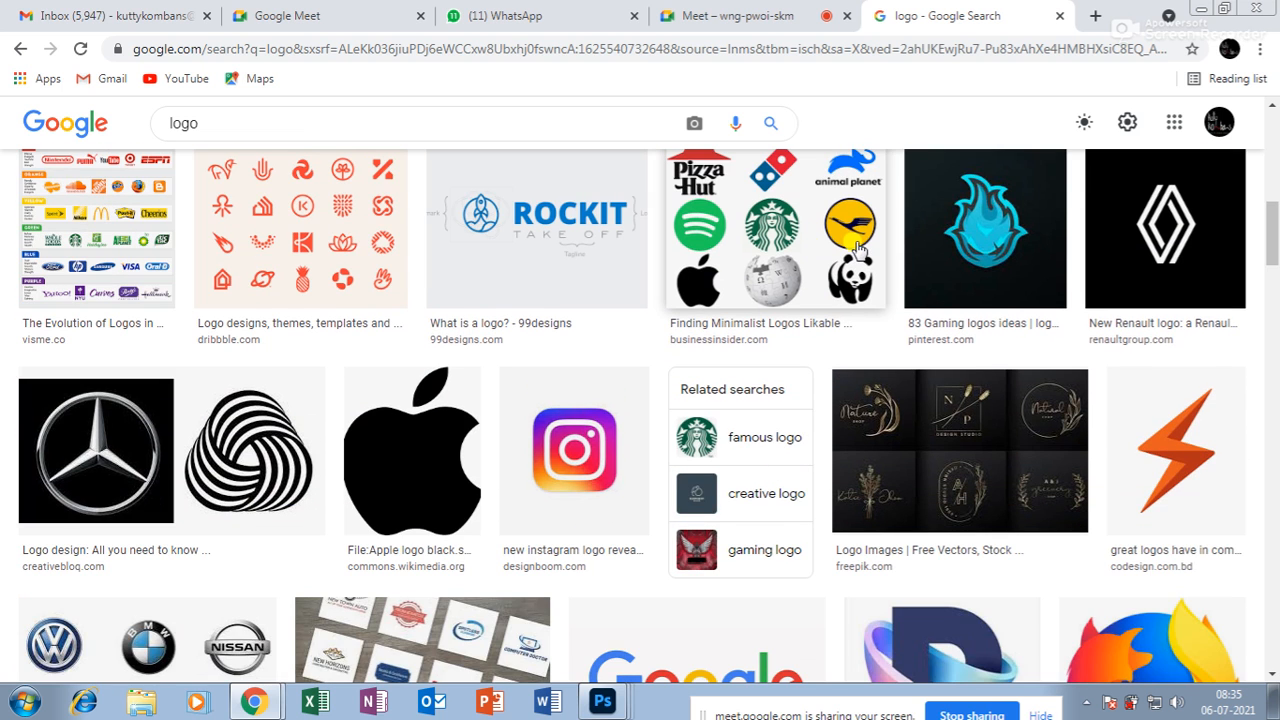
Preview the Business Insider image of nine minimalist logos and look through its related images
click(857, 241)
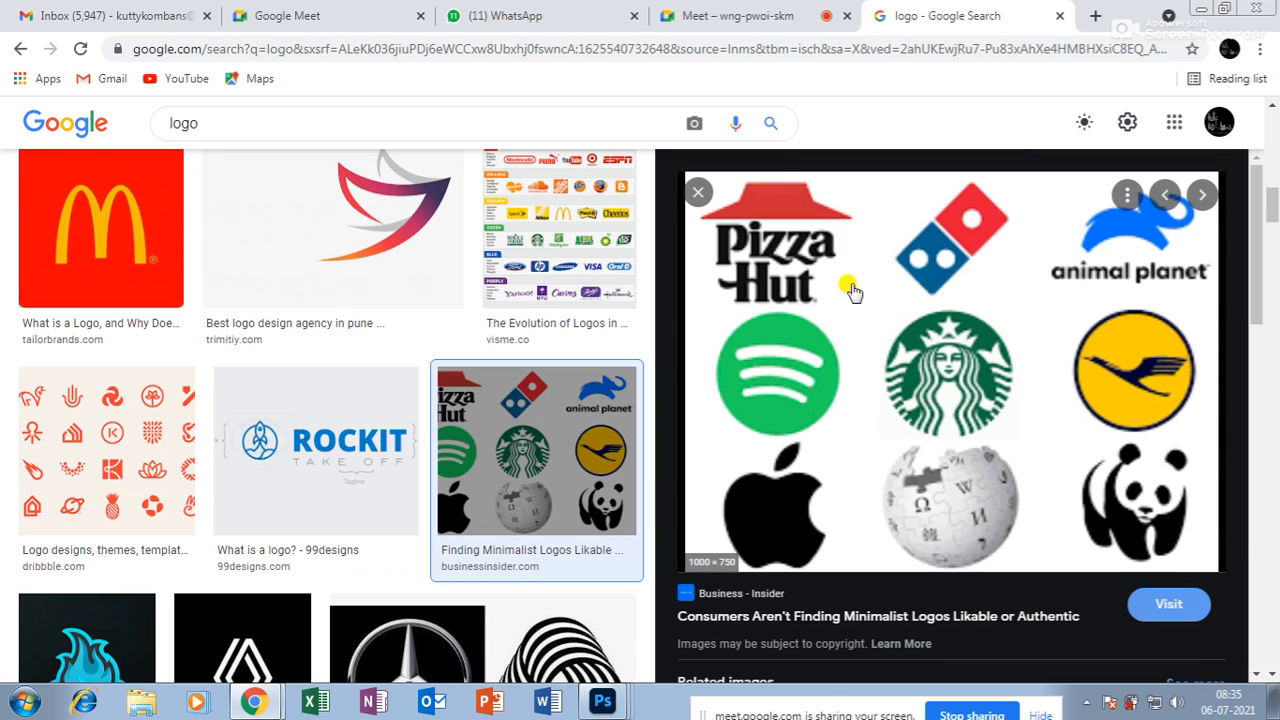
scroll(911, 500, down, 1)
scroll(912, 470, down, 4)
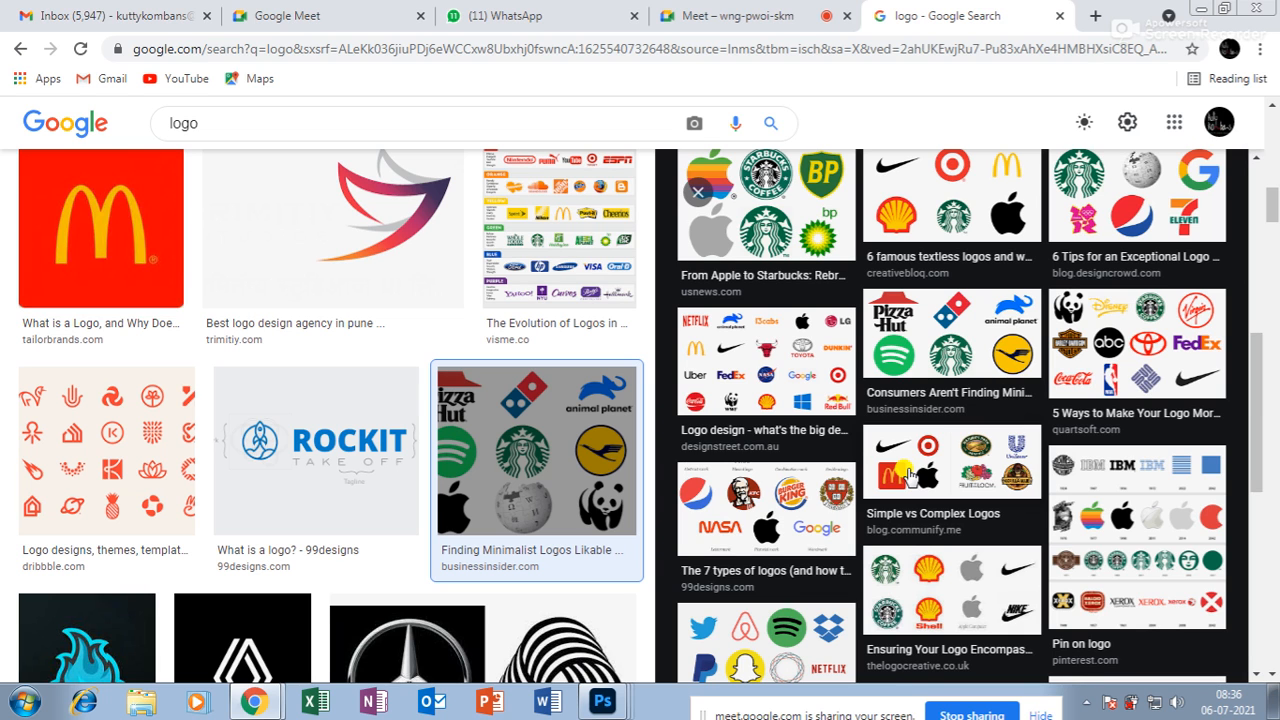
Switch back to Photoshop, open the "ss visions" caption in Liquify and try Forward Warp strokes across its letters, undoing each one
click(602, 701)
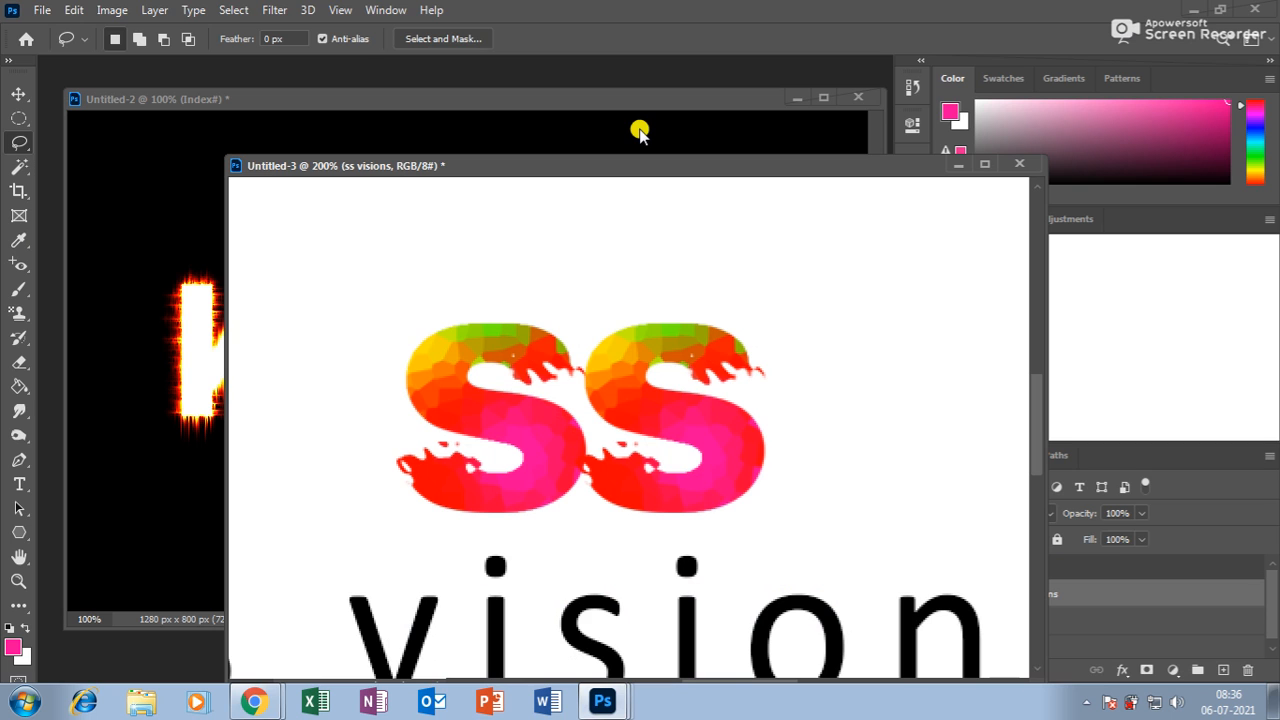
click(274, 10)
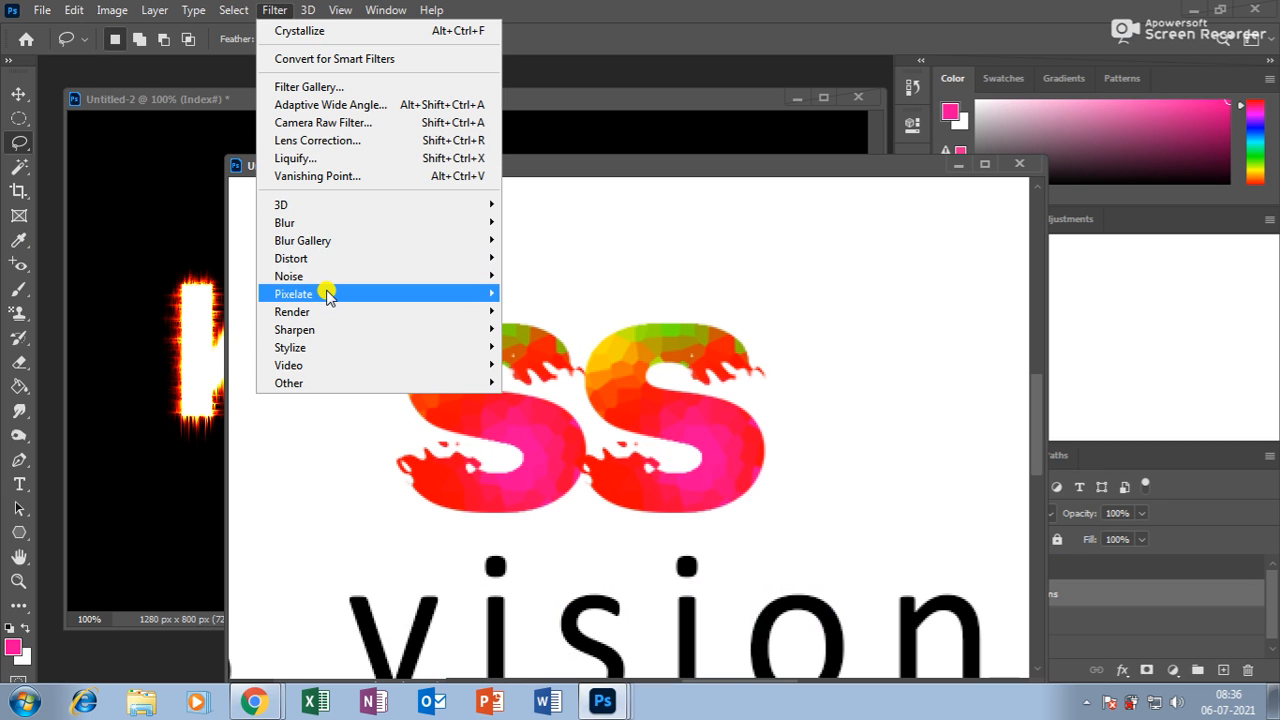
click(333, 163)
click(673, 217)
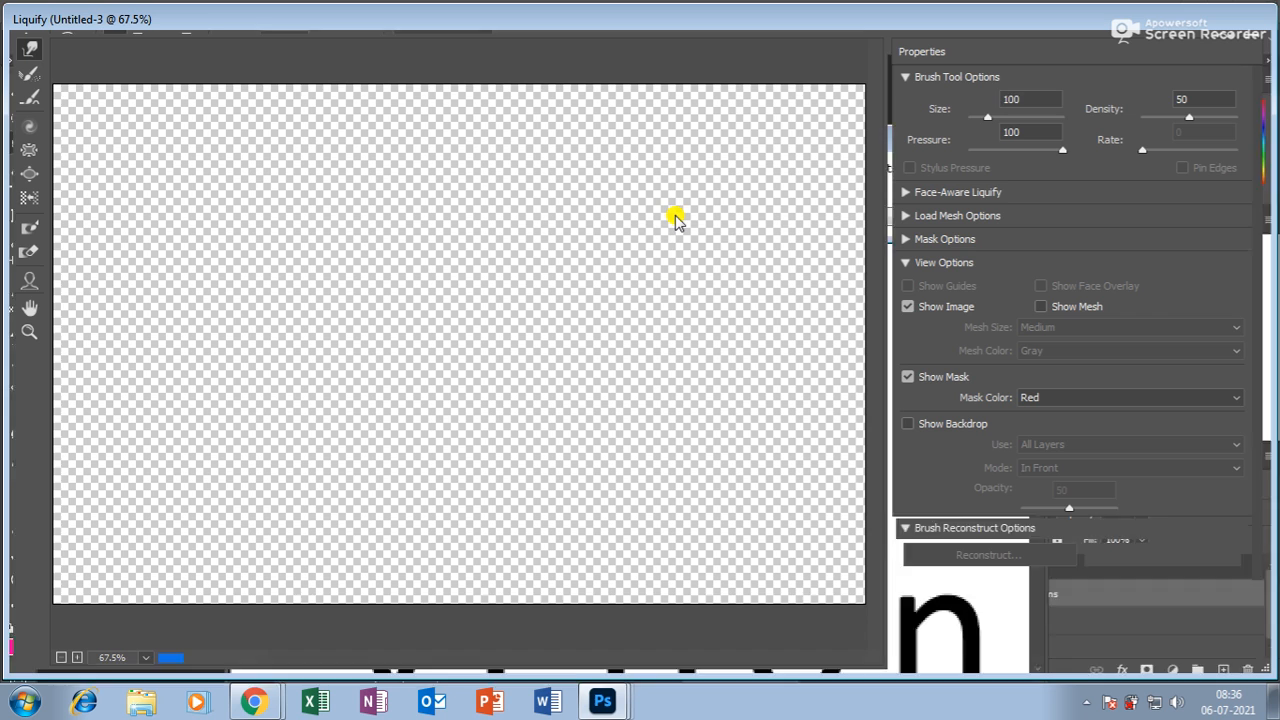
mouse_move(502, 403)
mouse_down()
mouse_move(587, 365)
mouse_move(386, 452)
mouse_move(361, 414)
mouse_move(794, 449)
mouse_move(803, 433)
mouse_move(774, 442)
mouse_up()
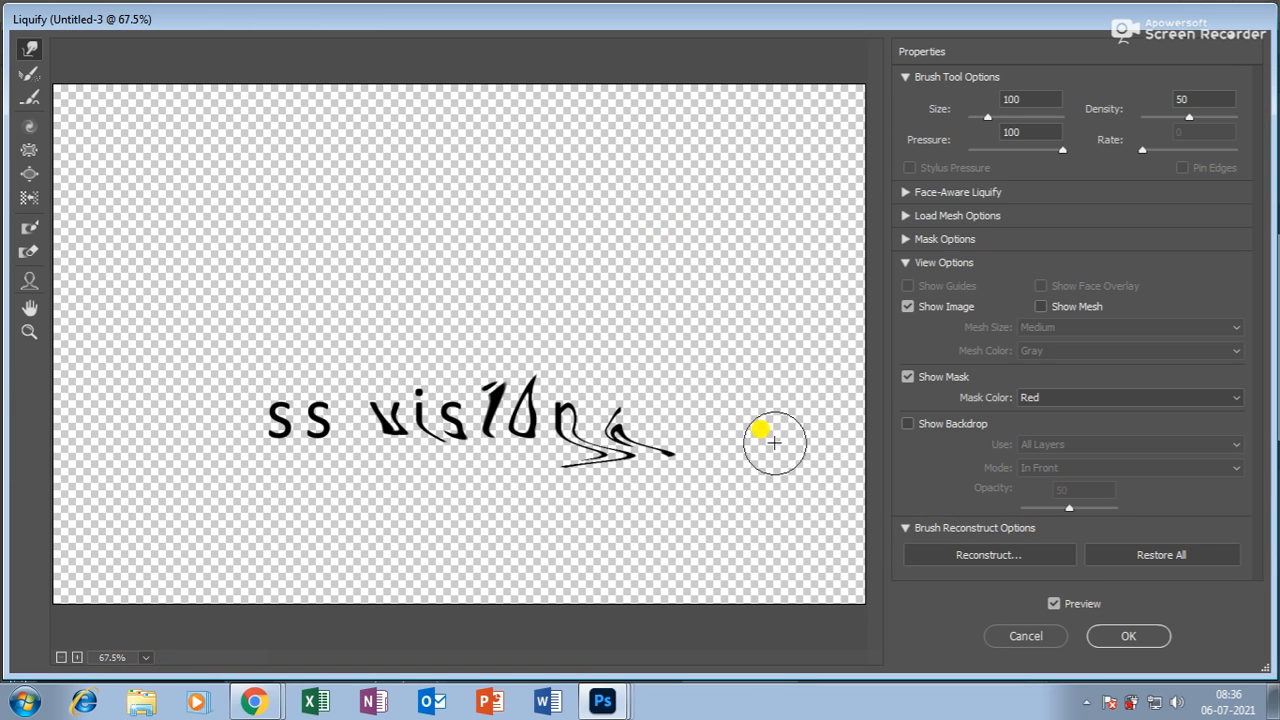
key(ctrl+z)
drag(308, 409, 323, 344)
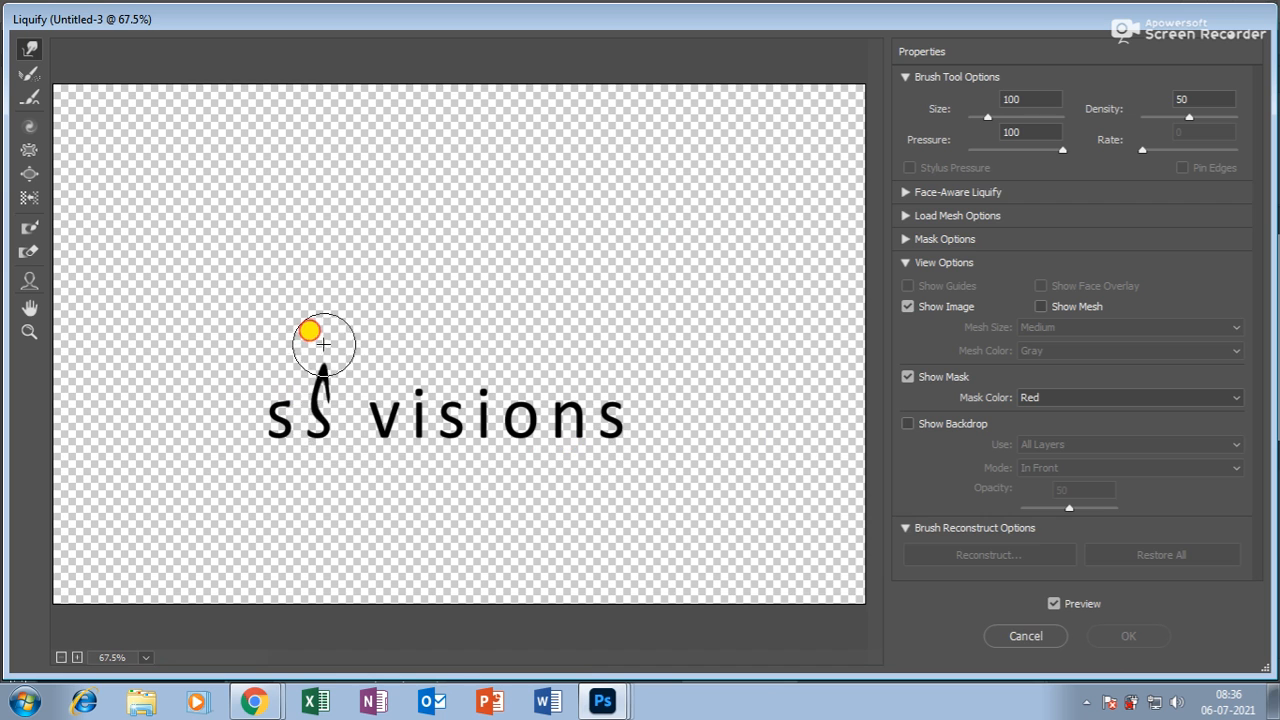
key(ctrl+z)
drag(311, 430, 731, 436)
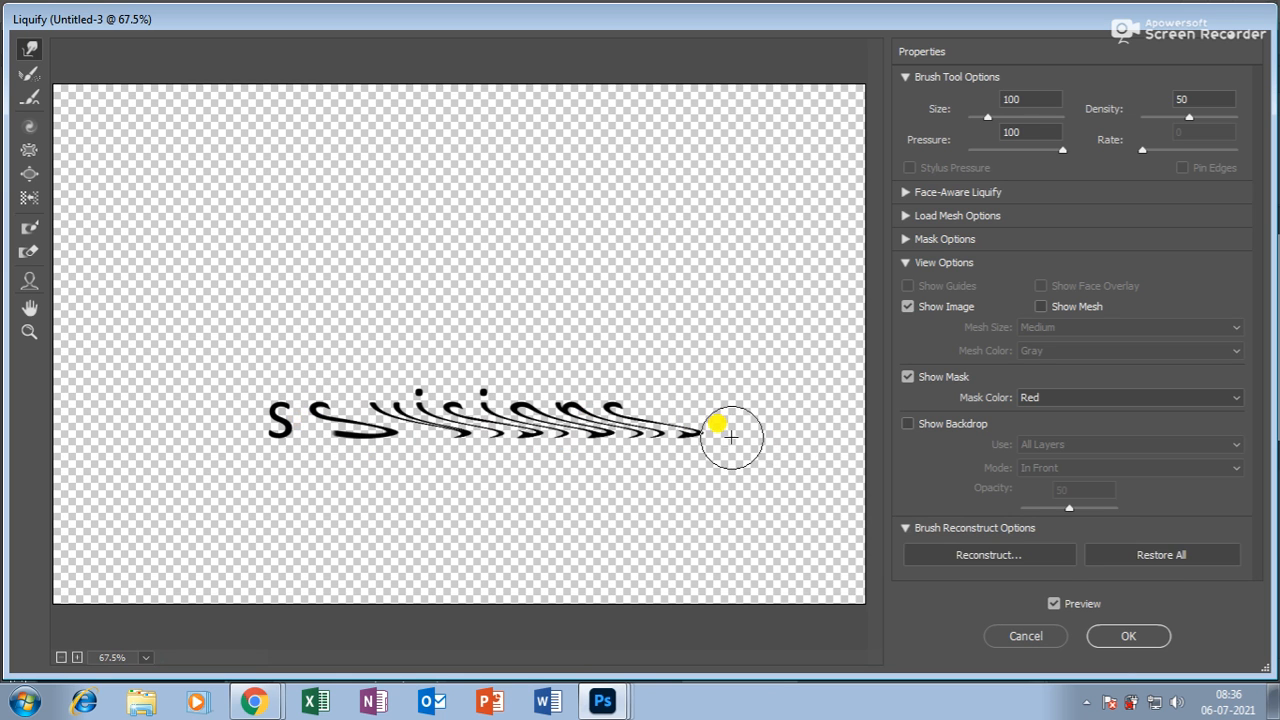
key(ctrl+z)
Stretch the bottoms of the "ss visions" letters downward with Forward Warp strokes in Liquify, and cancel the filter
mouse_move(623, 443)
mouse_down()
mouse_move(613, 505)
mouse_move(573, 430)
mouse_move(572, 545)
mouse_up()
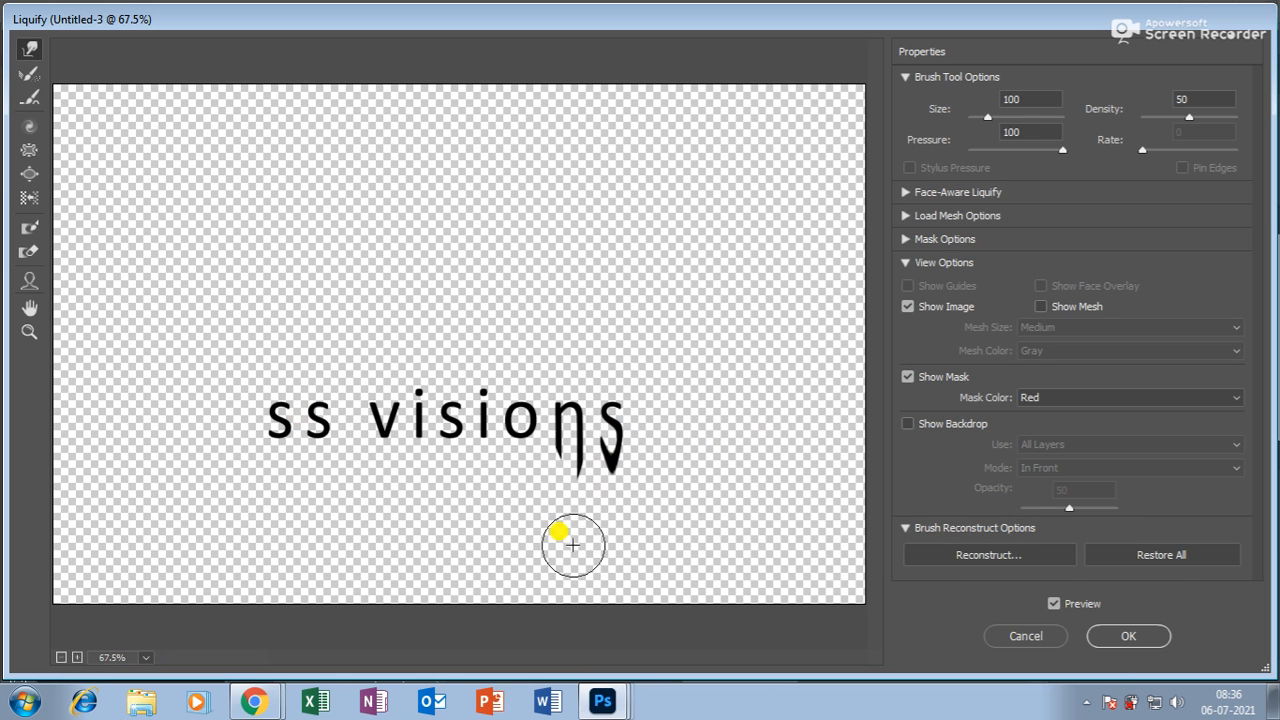
drag(508, 417, 520, 509)
drag(485, 436, 463, 557)
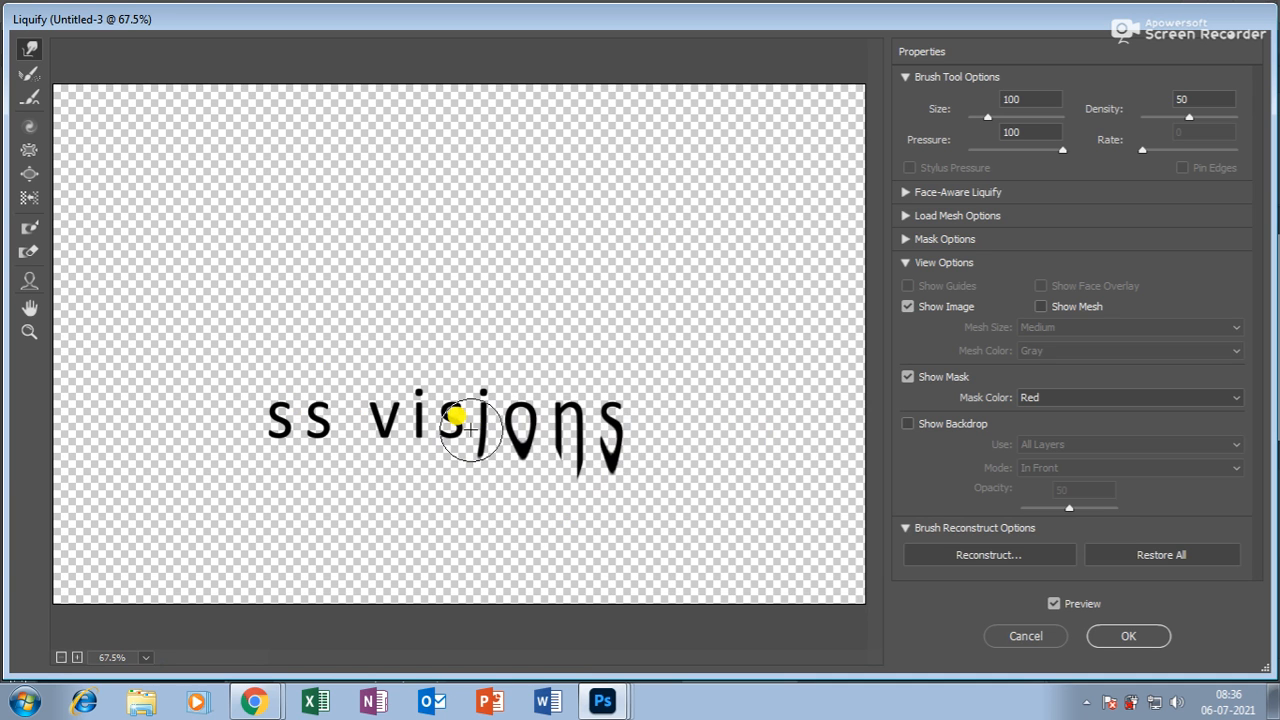
drag(470, 428, 471, 606)
key(ctrl+z)
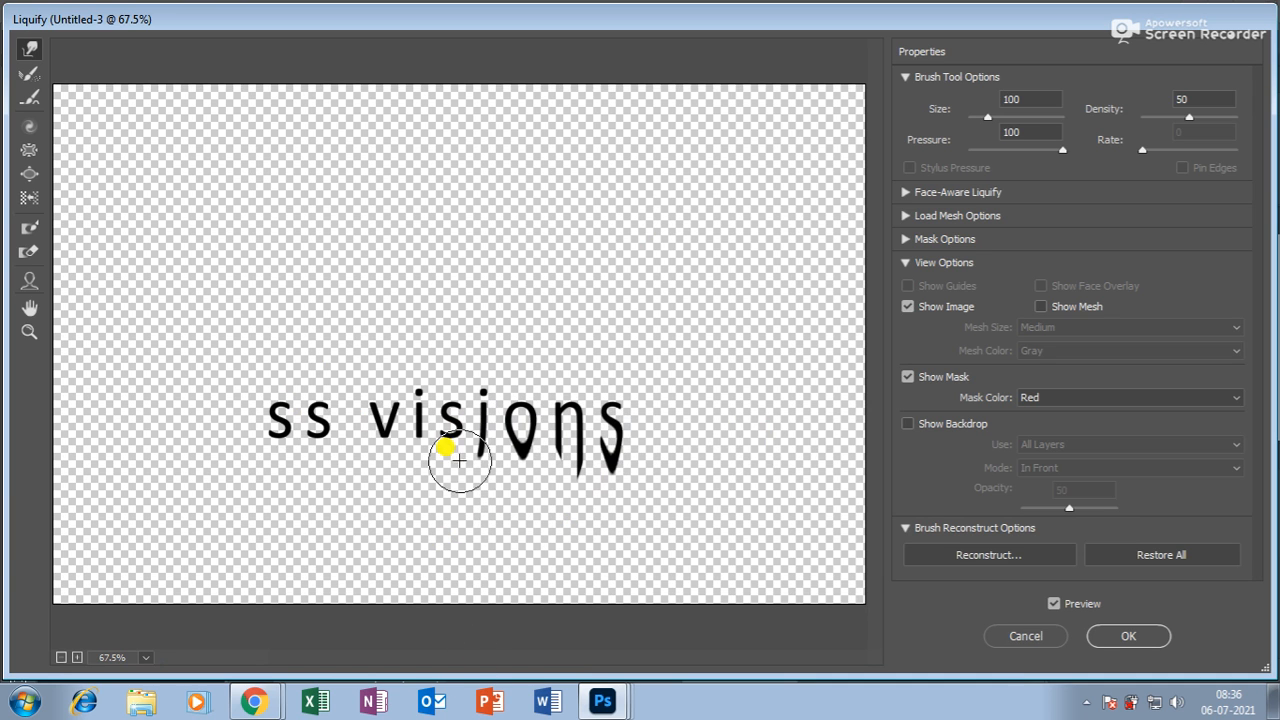
drag(469, 452, 467, 553)
mouse_move(409, 435)
mouse_down()
mouse_move(395, 471)
mouse_move(375, 426)
mouse_move(342, 564)
mouse_up()
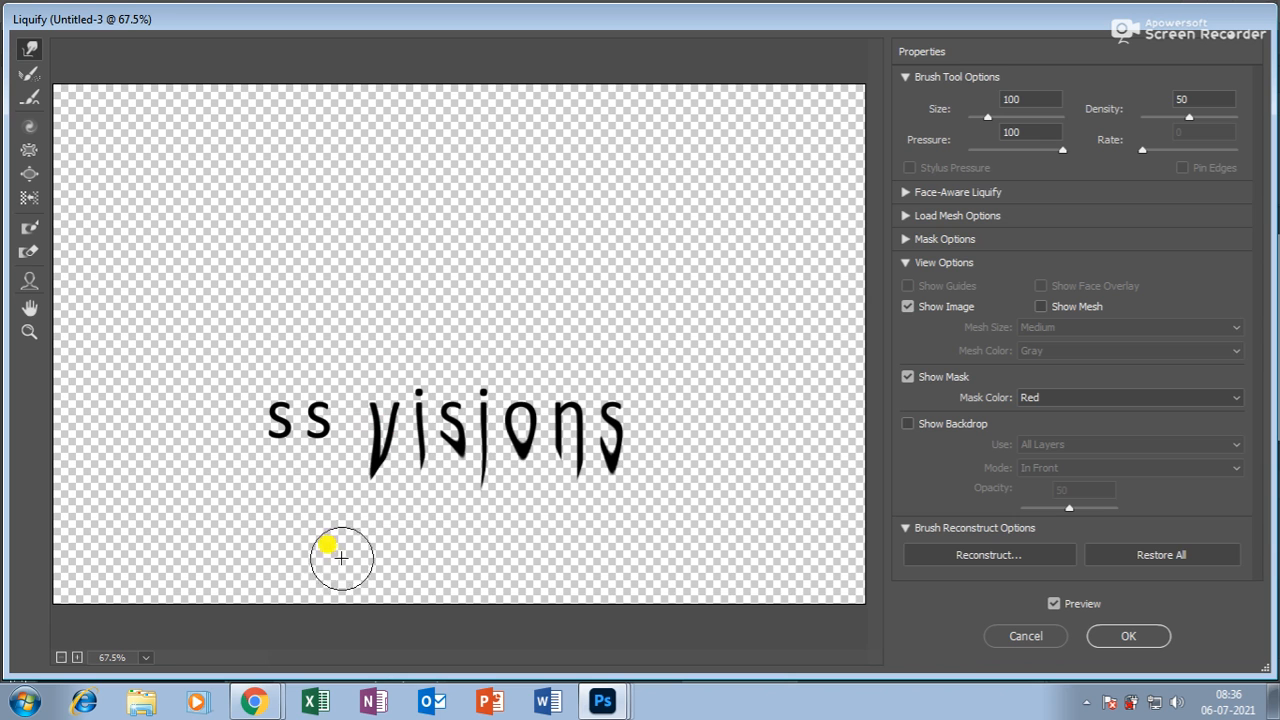
drag(312, 428, 316, 492)
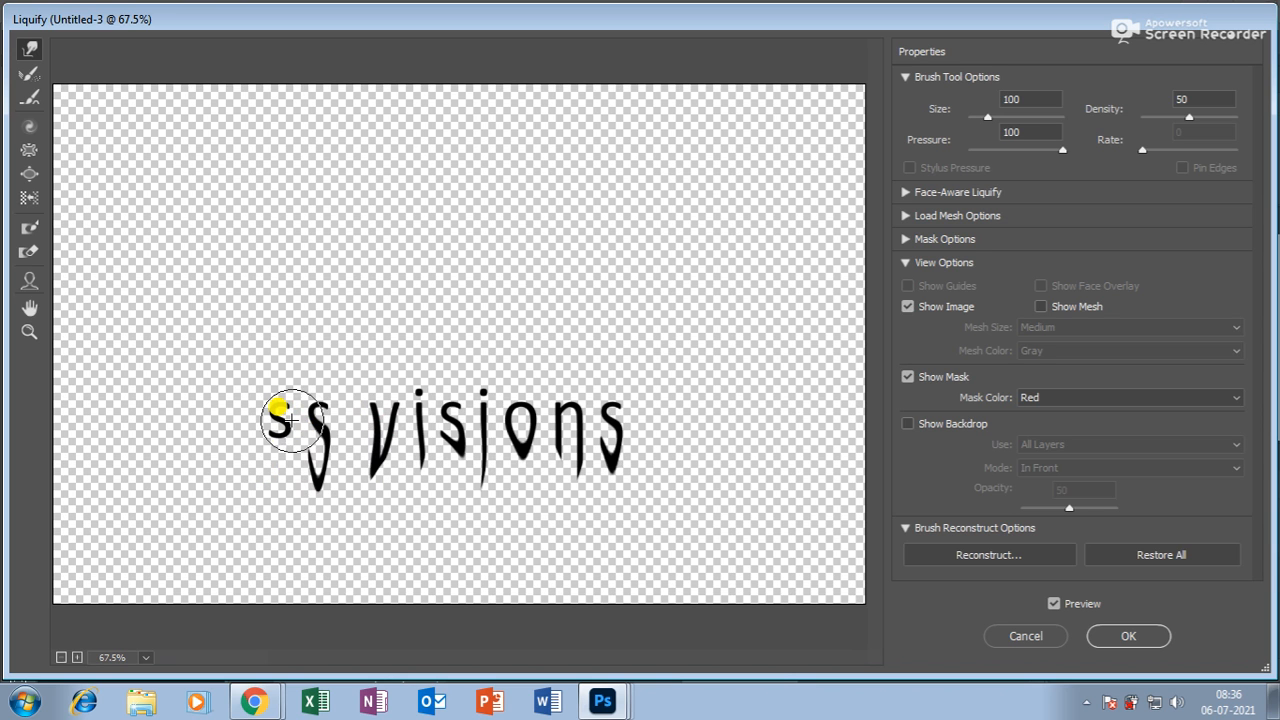
drag(282, 420, 286, 505)
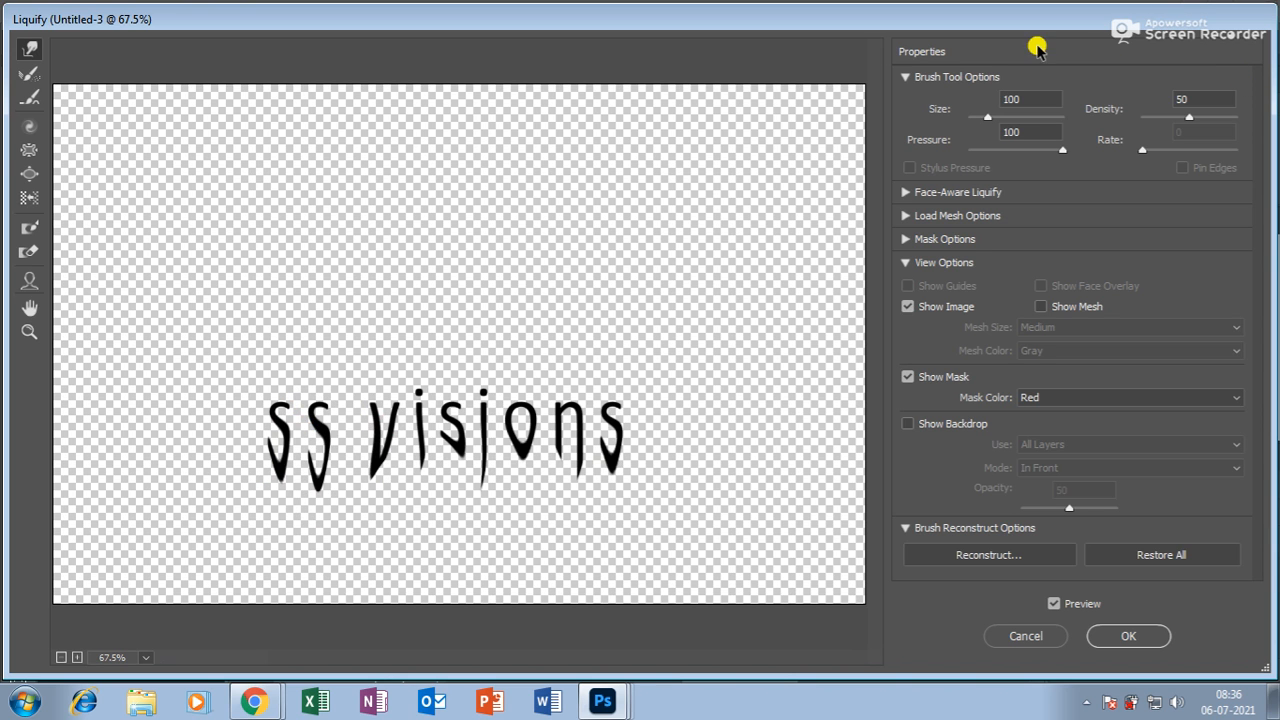
click(1030, 637)
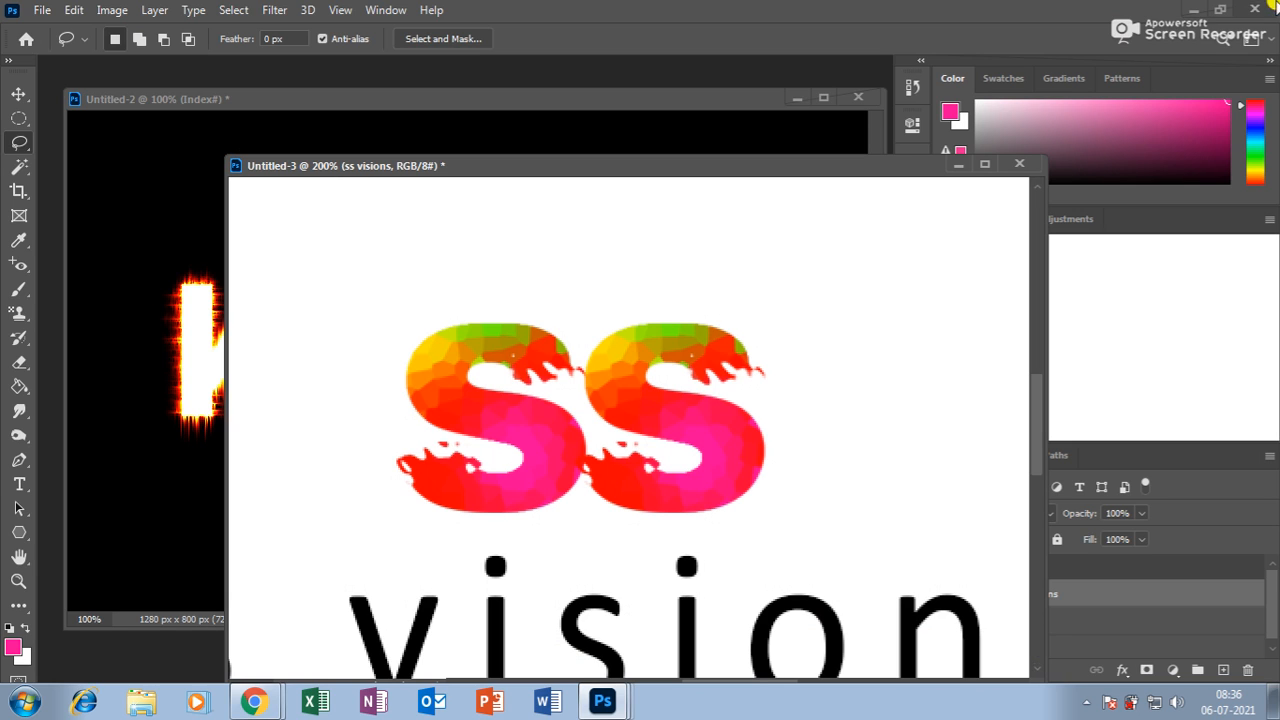
Close the "ss visions" logo and the "komban" fire text documents without saving changes
click(275, 11)
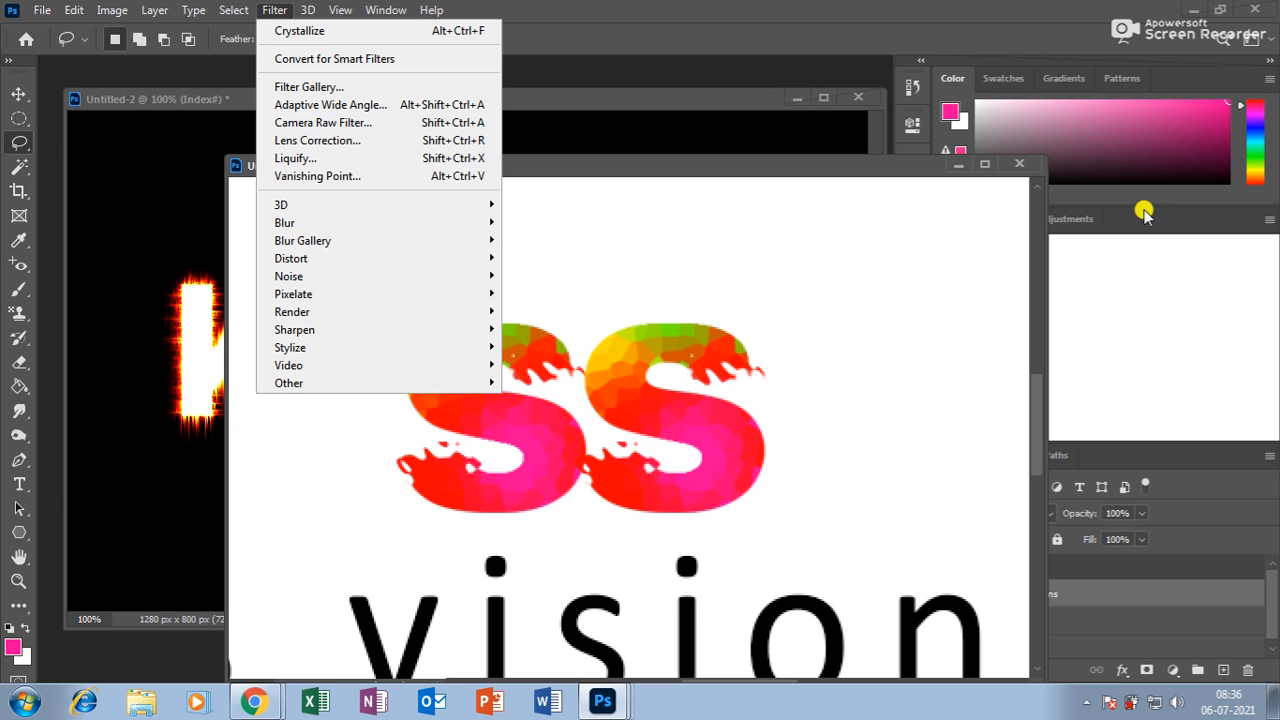
click(1019, 166)
click(1019, 165)
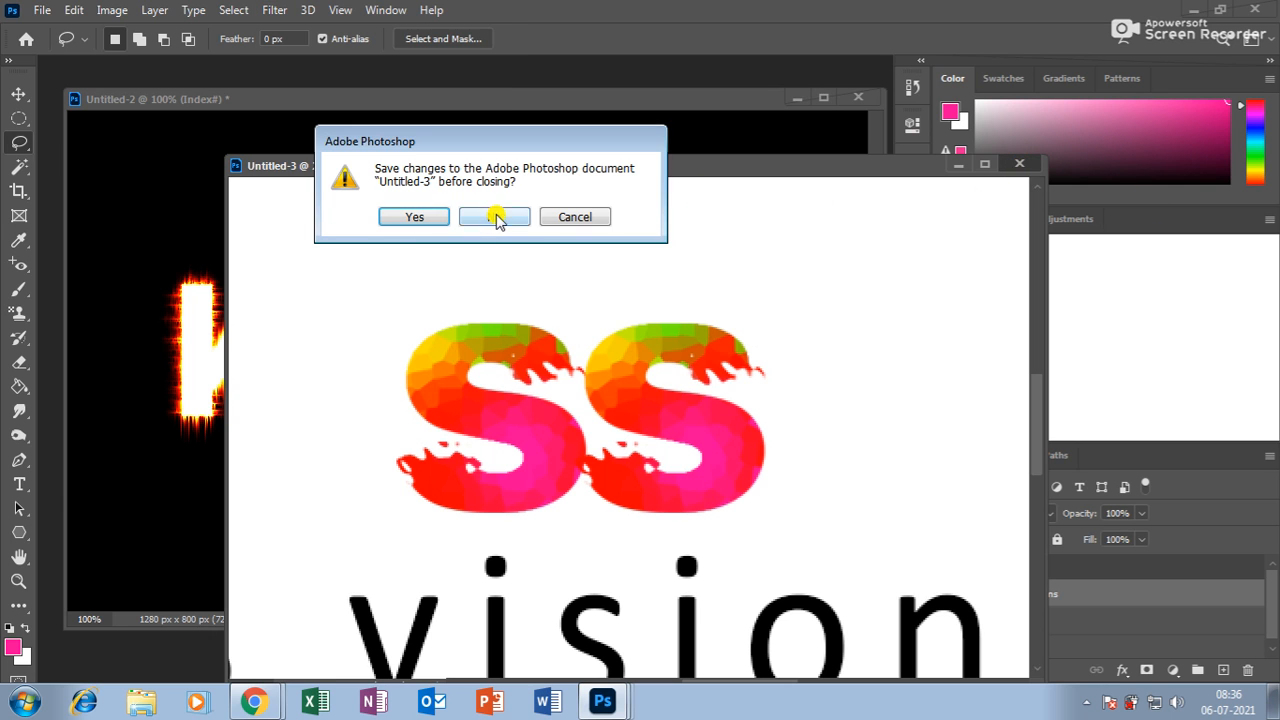
click(494, 217)
click(860, 100)
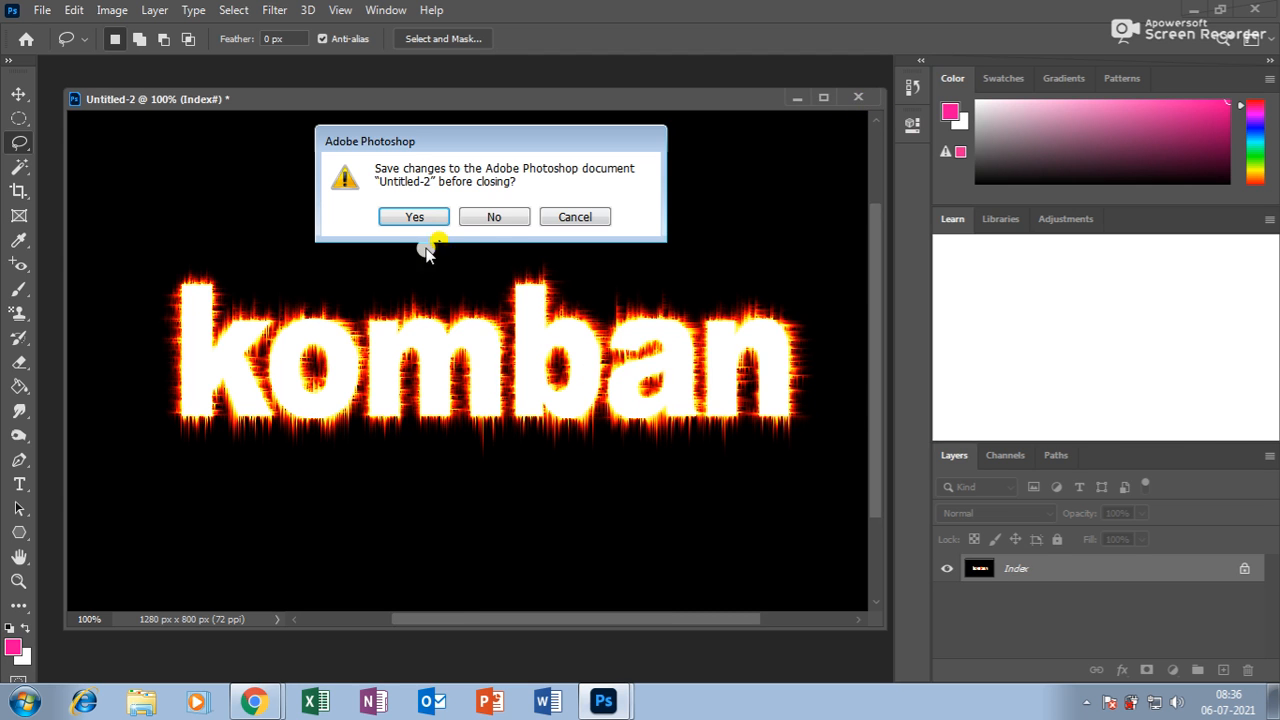
click(497, 217)
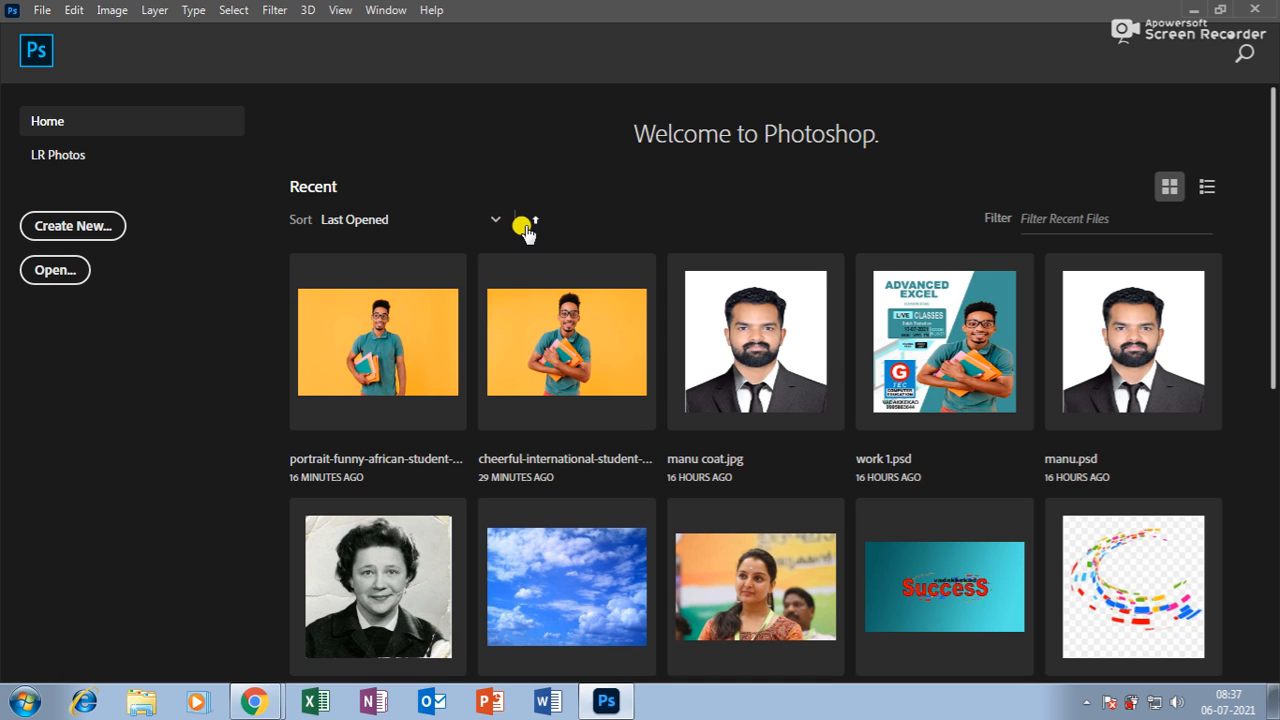
Switch to Chrome and close the "logo" Google Search tab
click(606, 700)
click(528, 18)
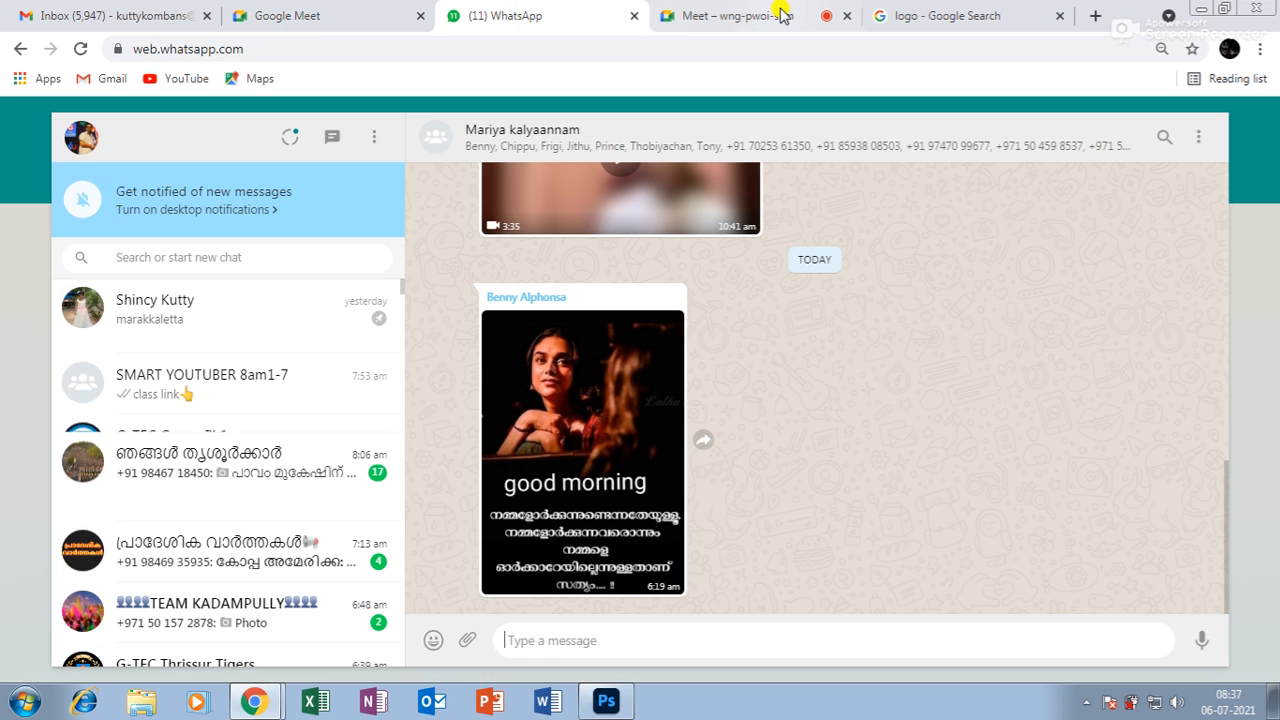
click(757, 12)
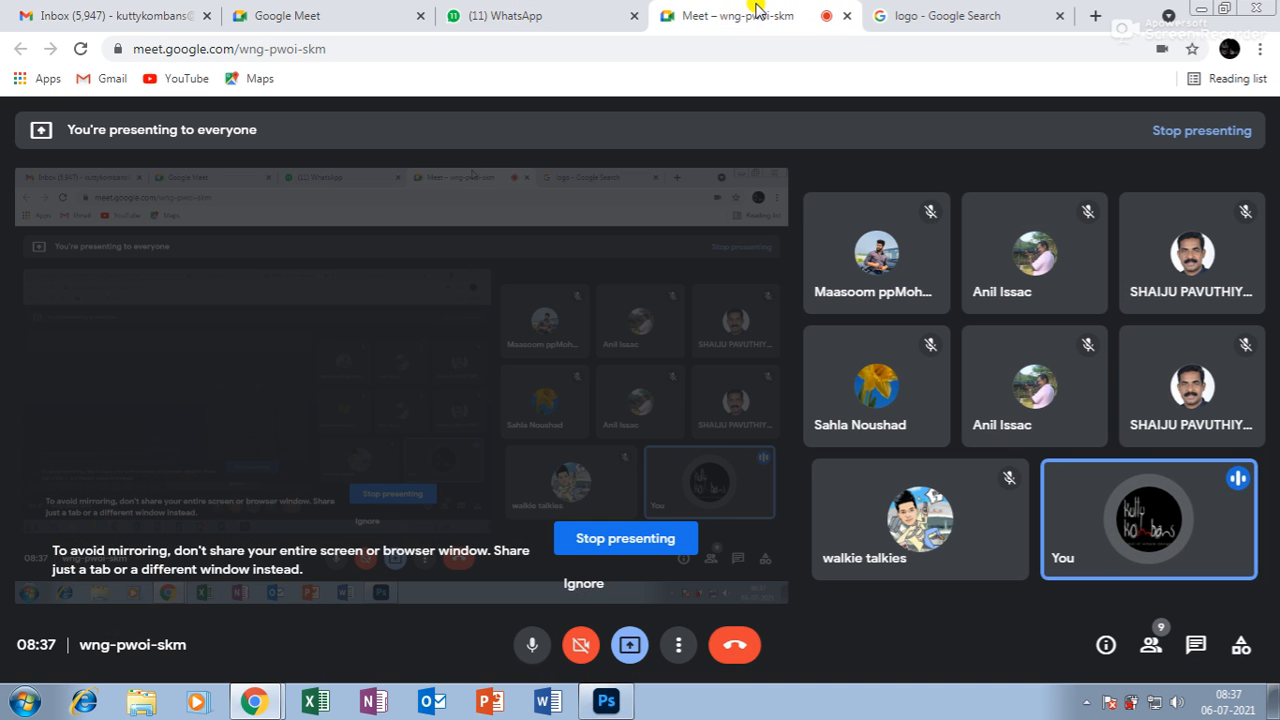
click(948, 12)
click(1060, 16)
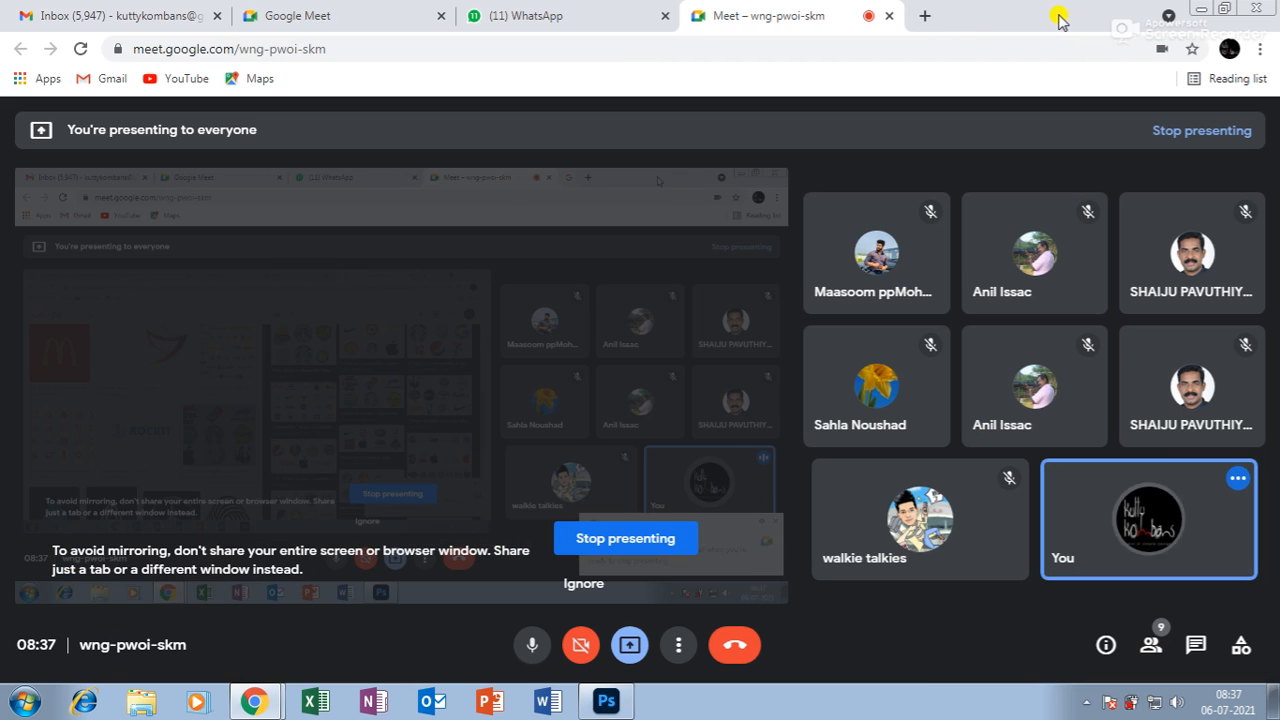
Search Google in a new tab for "horror background" and show the image results
click(925, 17)
click(494, 390)
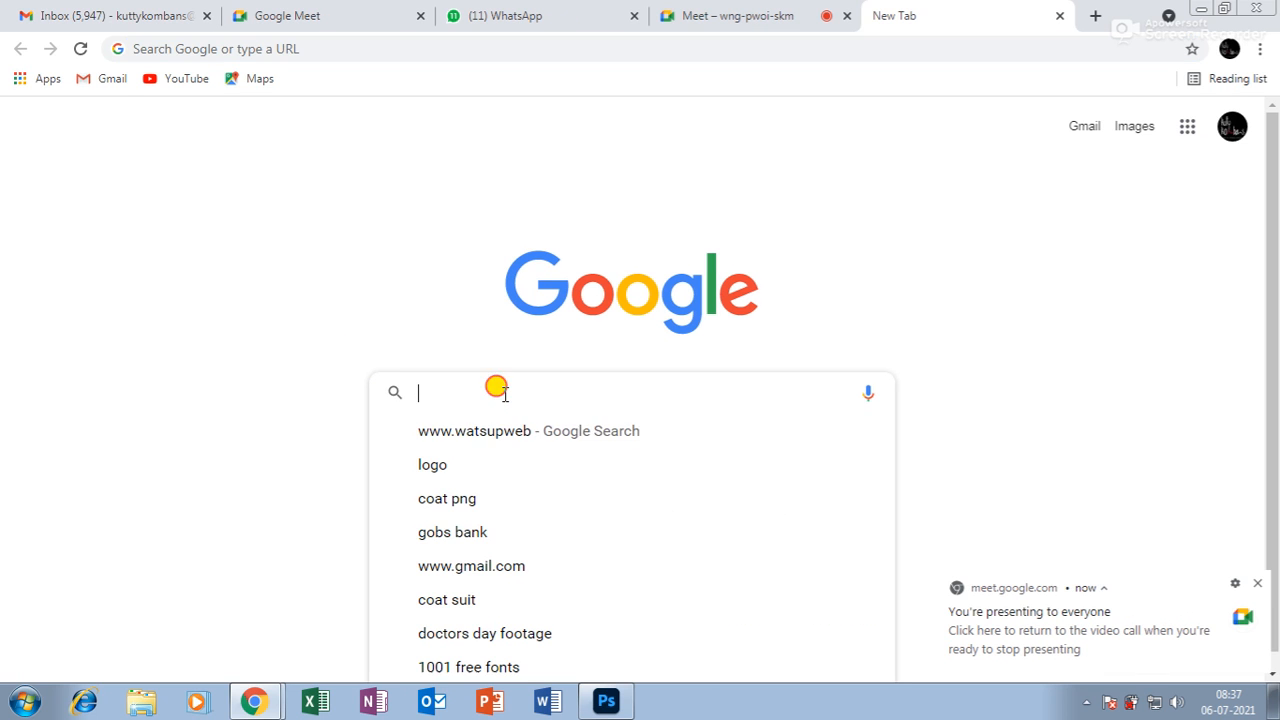
click(1261, 586)
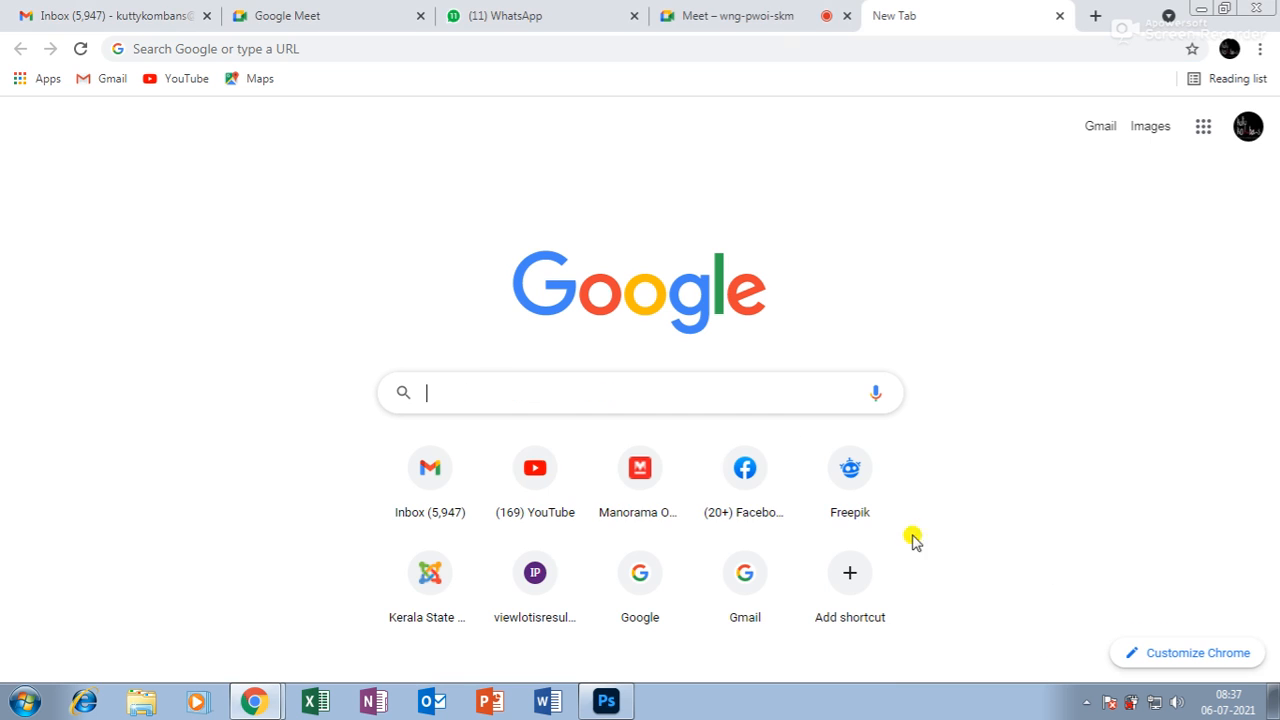
click(633, 399)
text(ho)
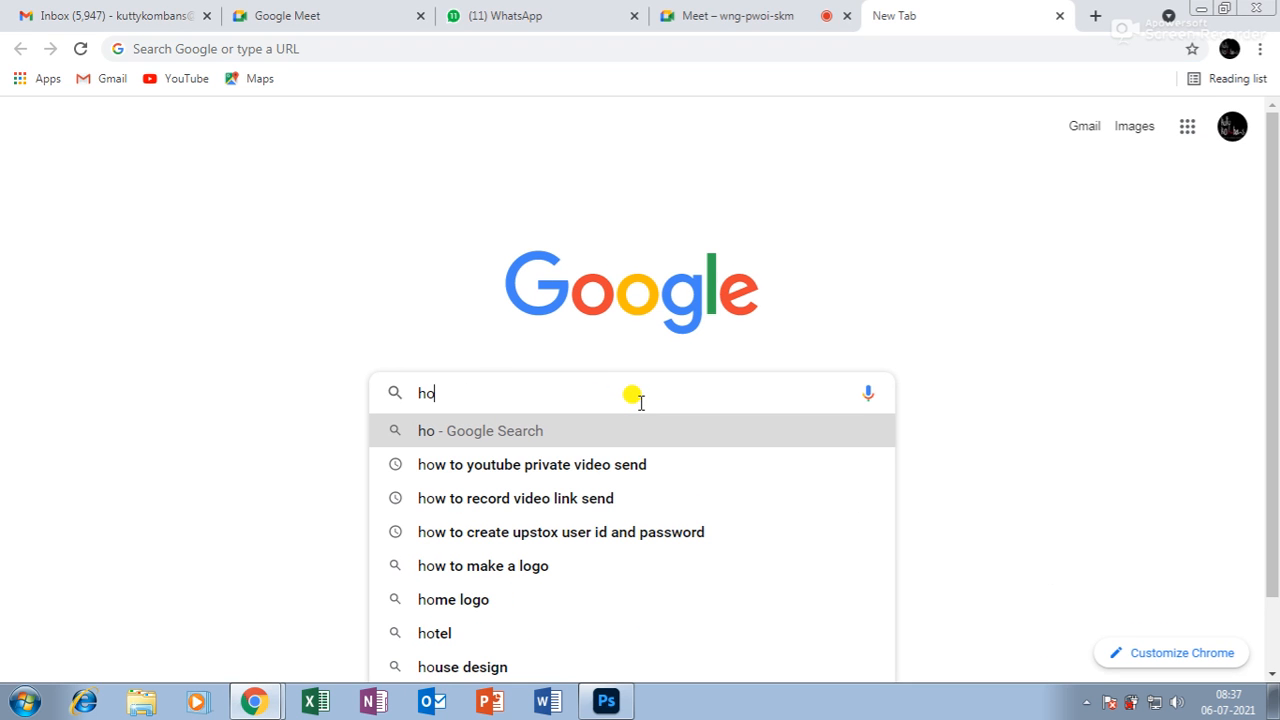
text(rr)
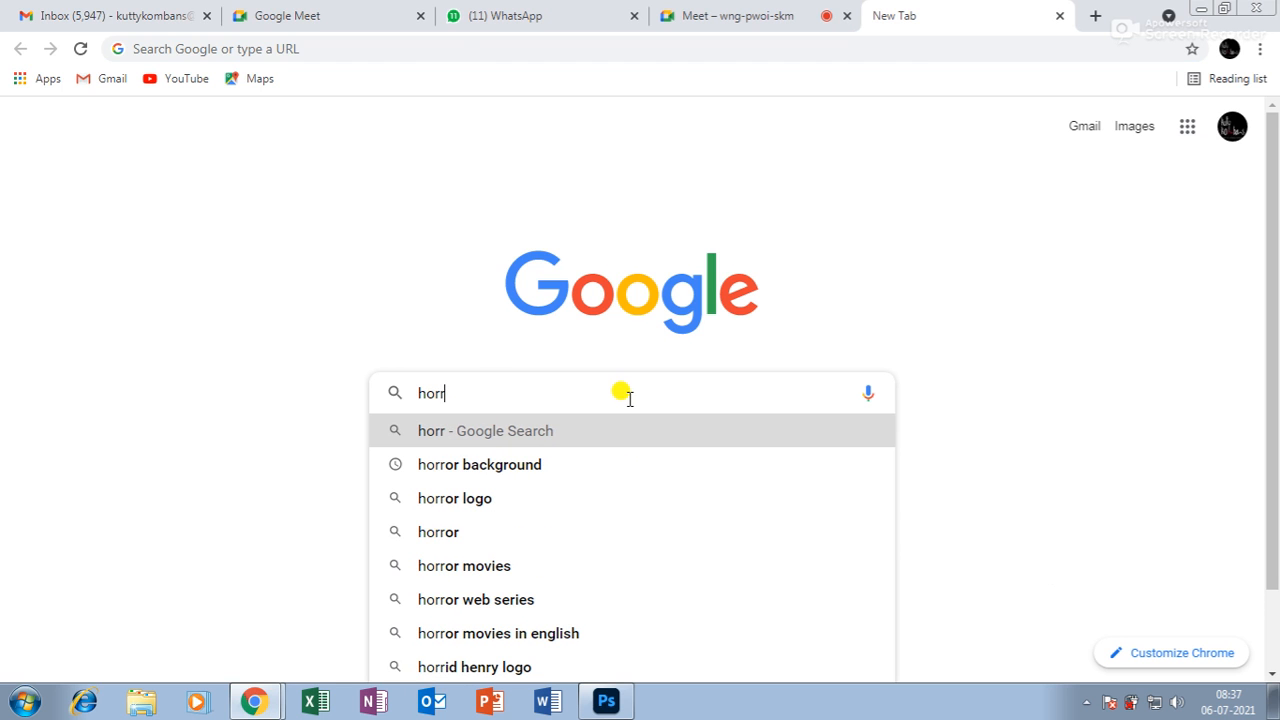
click(576, 466)
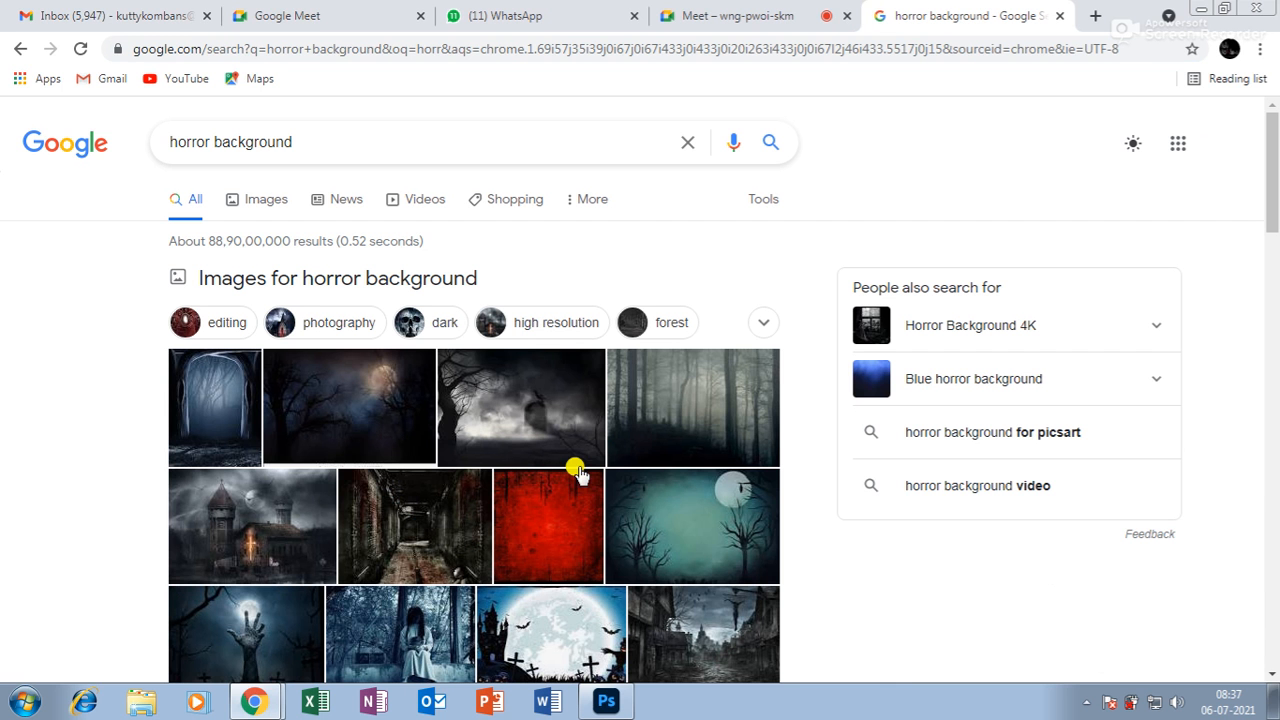
click(278, 214)
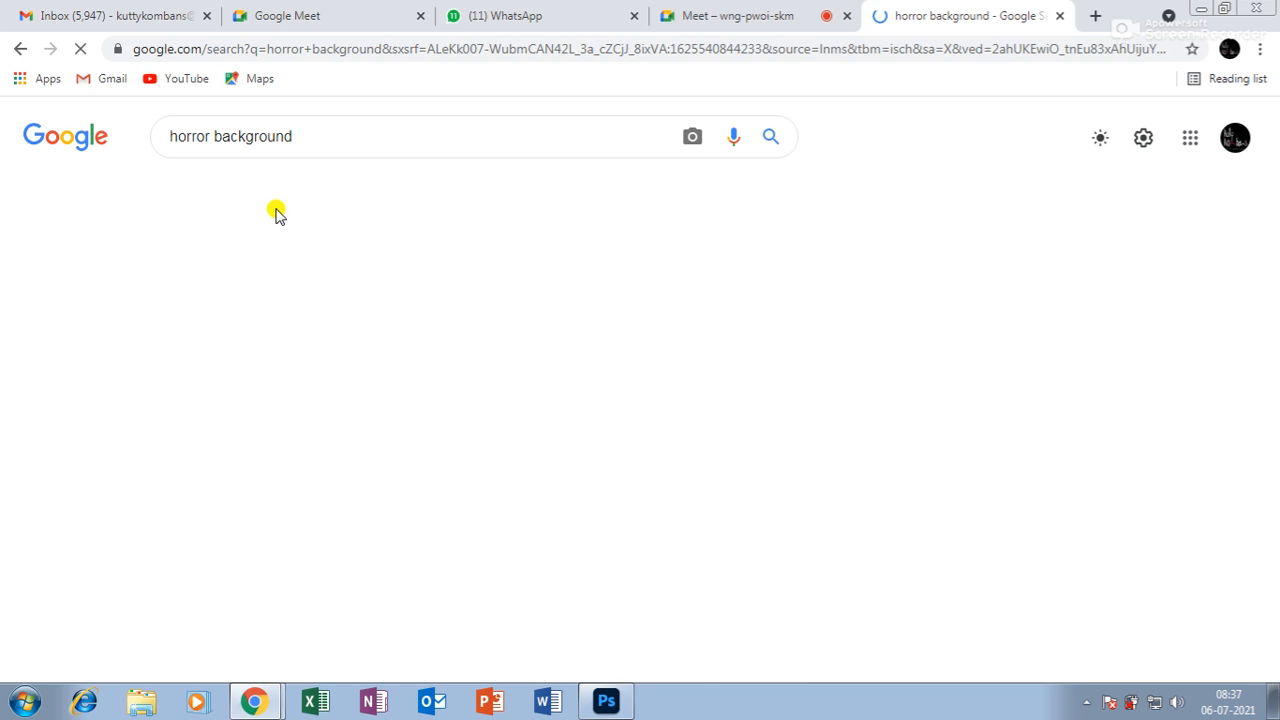
Find the Storyblocks horror background with the blue moon and wooden cross, and save it to the Desktop as a PNG image
scroll(607, 453, down, 3)
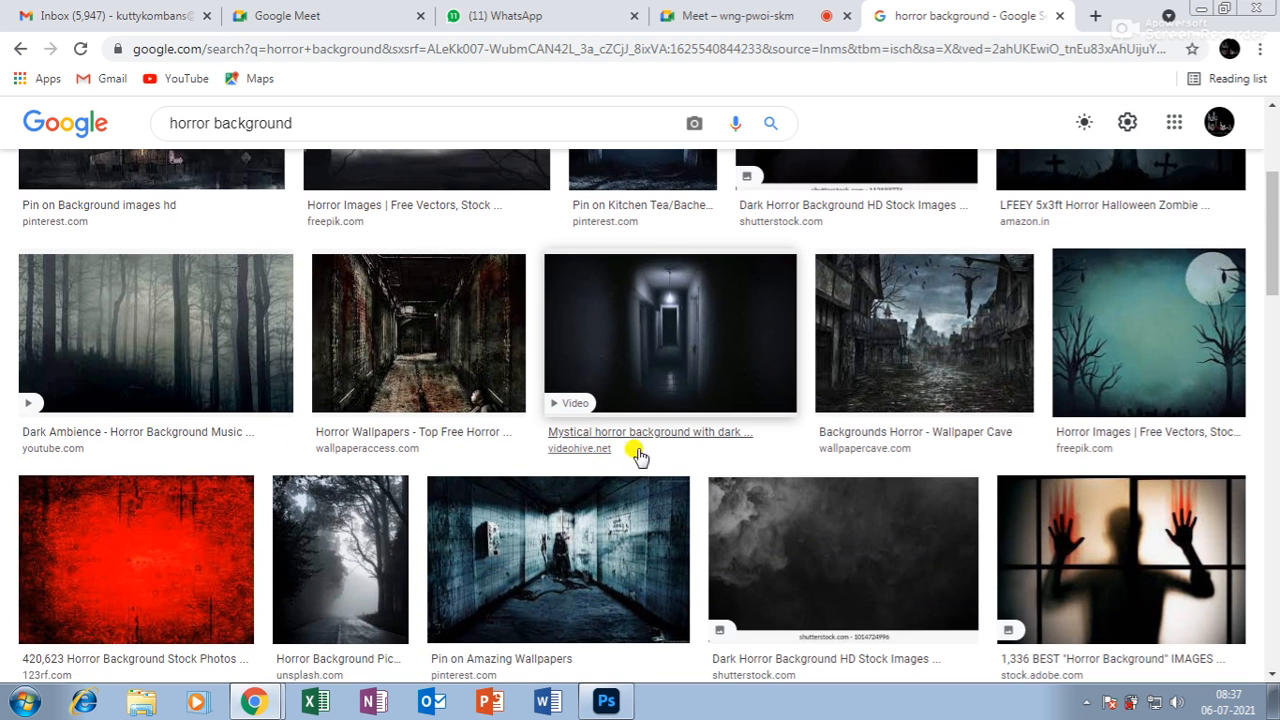
scroll(638, 455, down, 8)
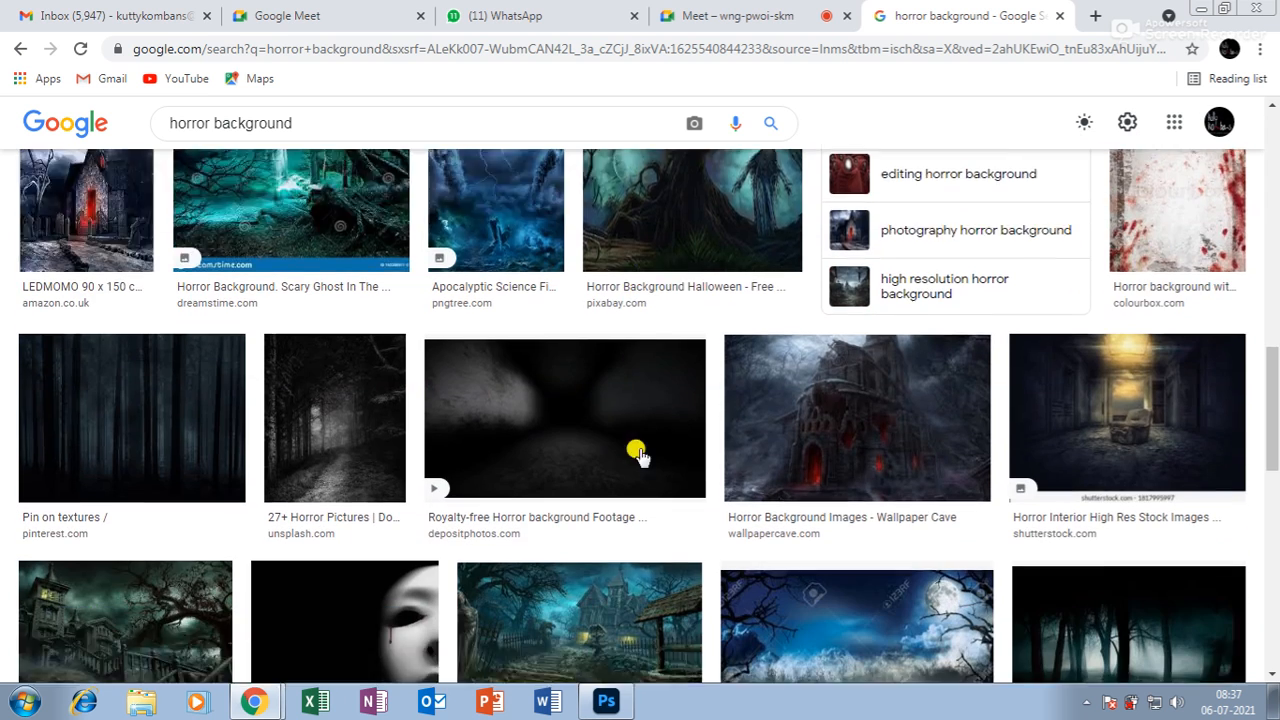
scroll(638, 455, down, 1)
scroll(638, 453, down, 1)
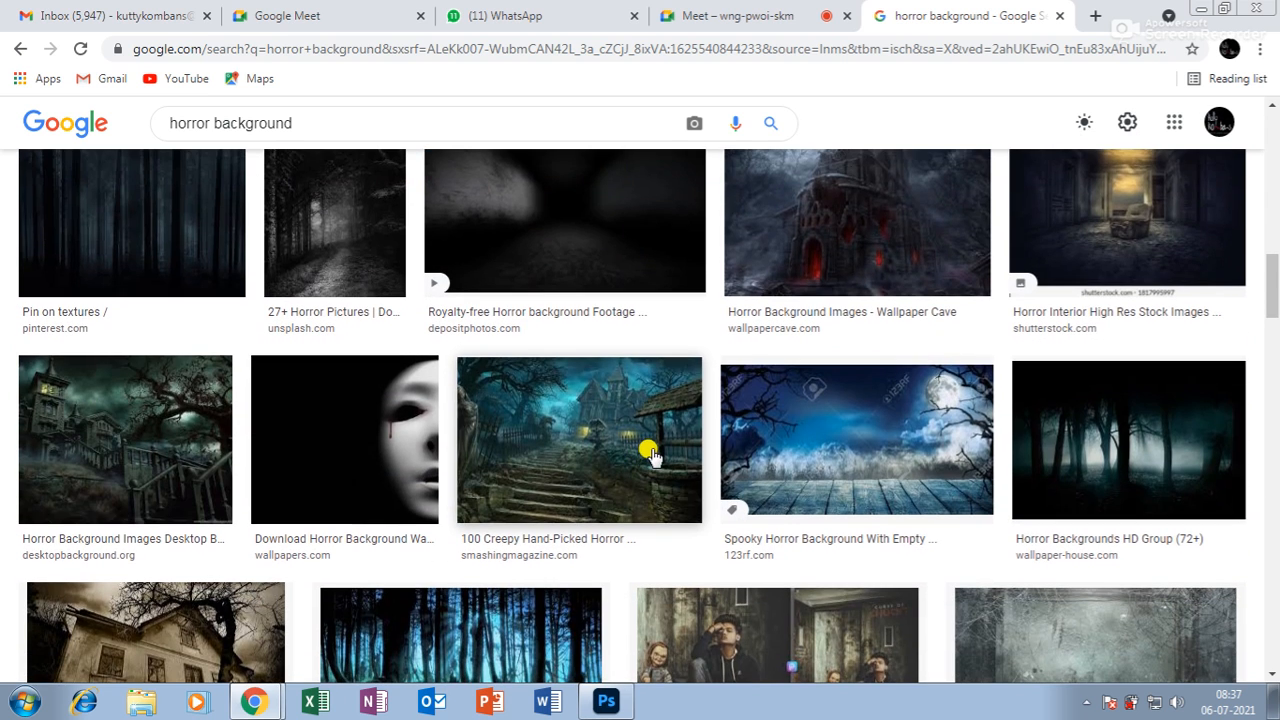
scroll(655, 450, down, 4)
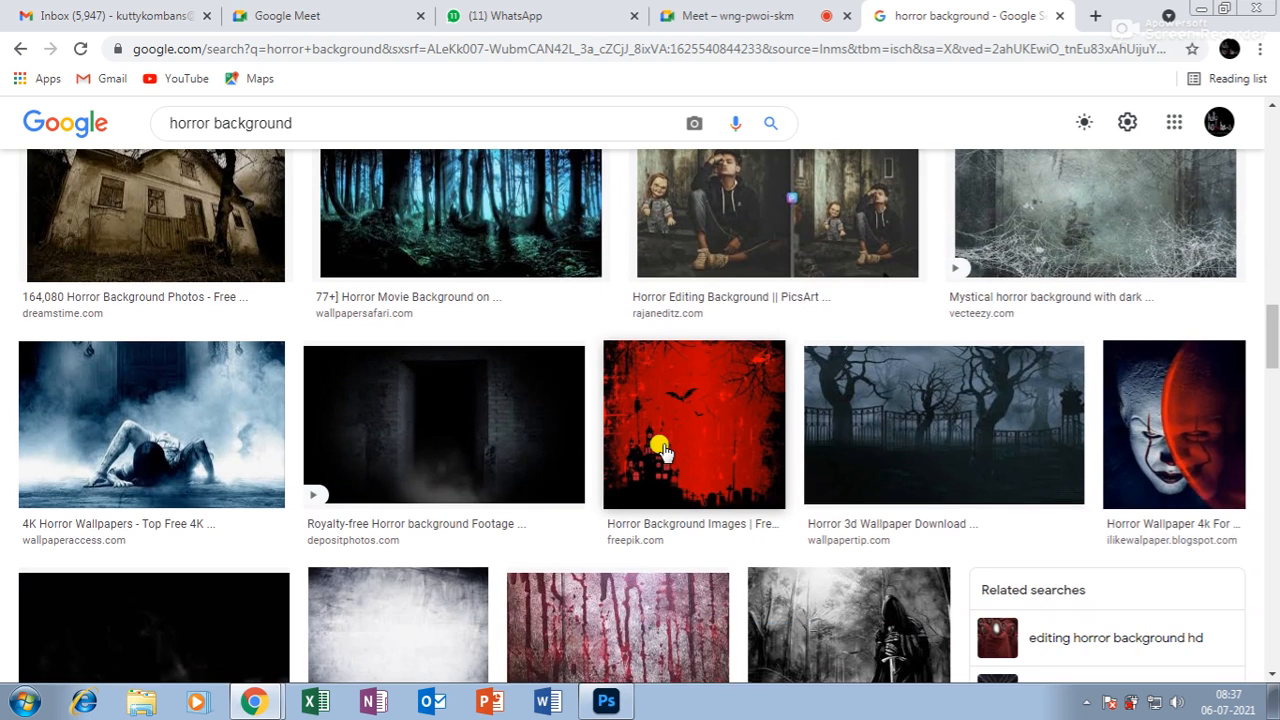
scroll(663, 450, down, 3)
scroll(663, 450, down, 3)
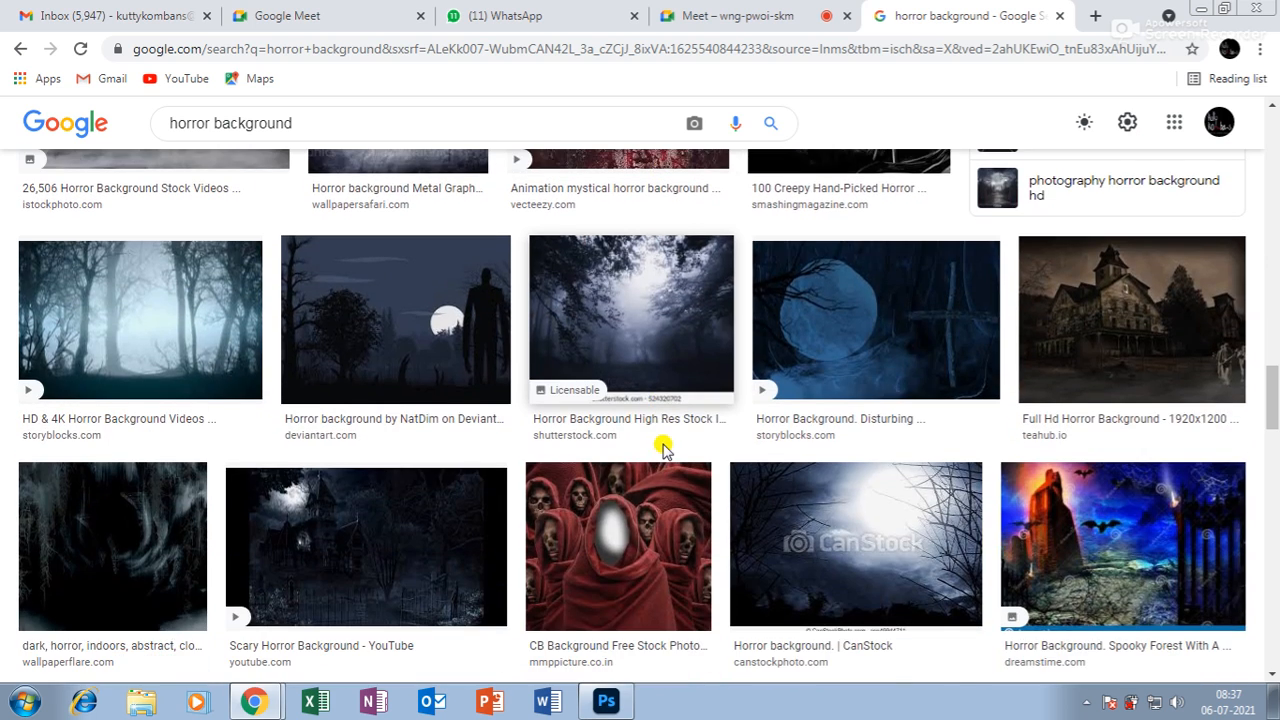
click(927, 316)
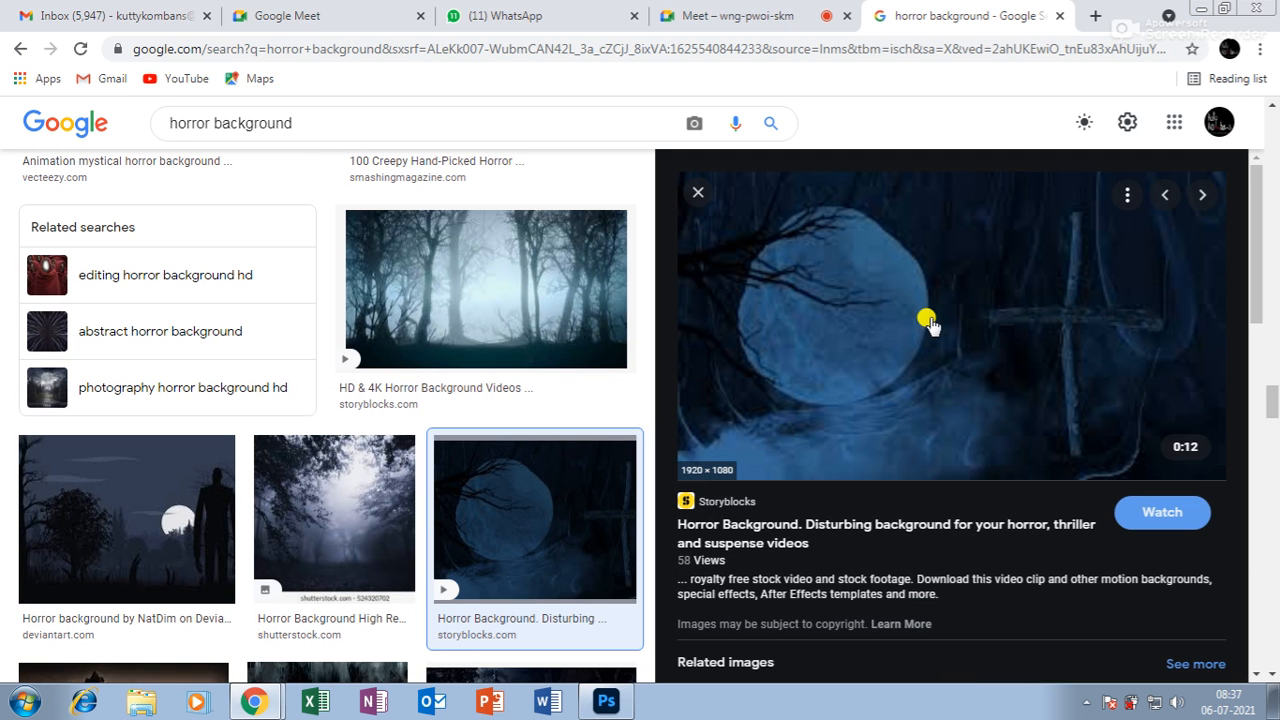
right_click(922, 290)
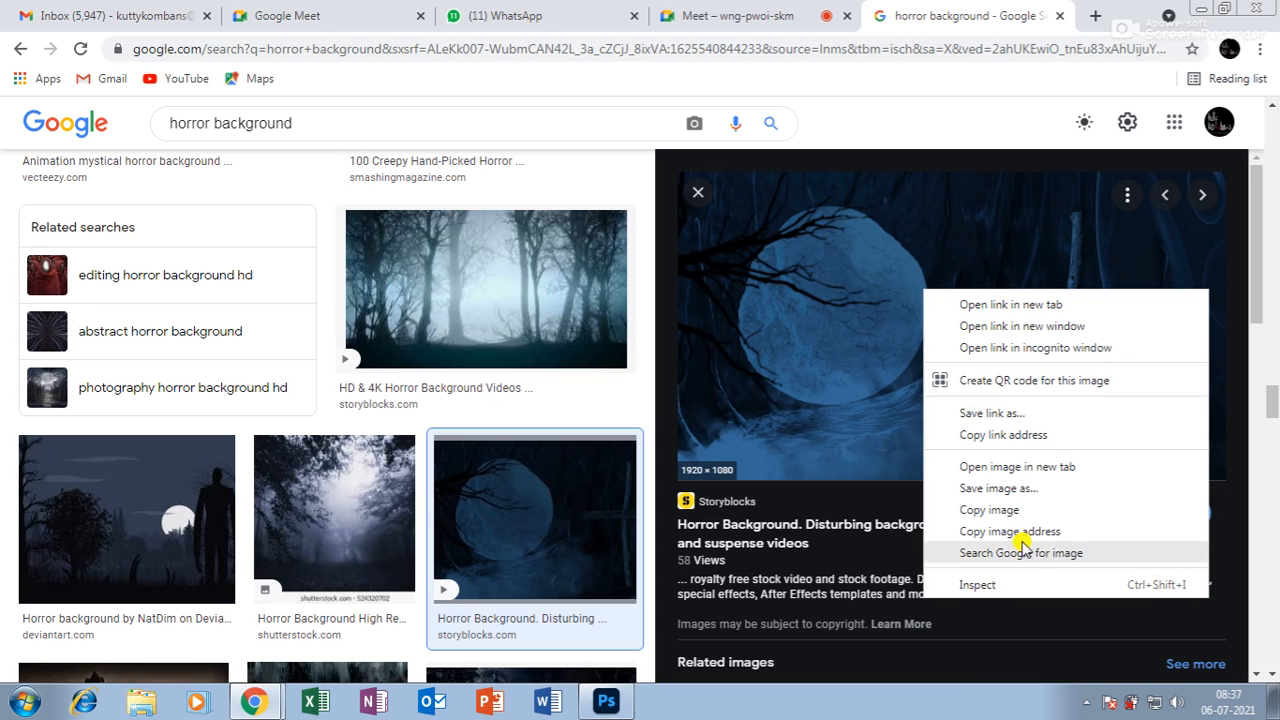
click(1014, 488)
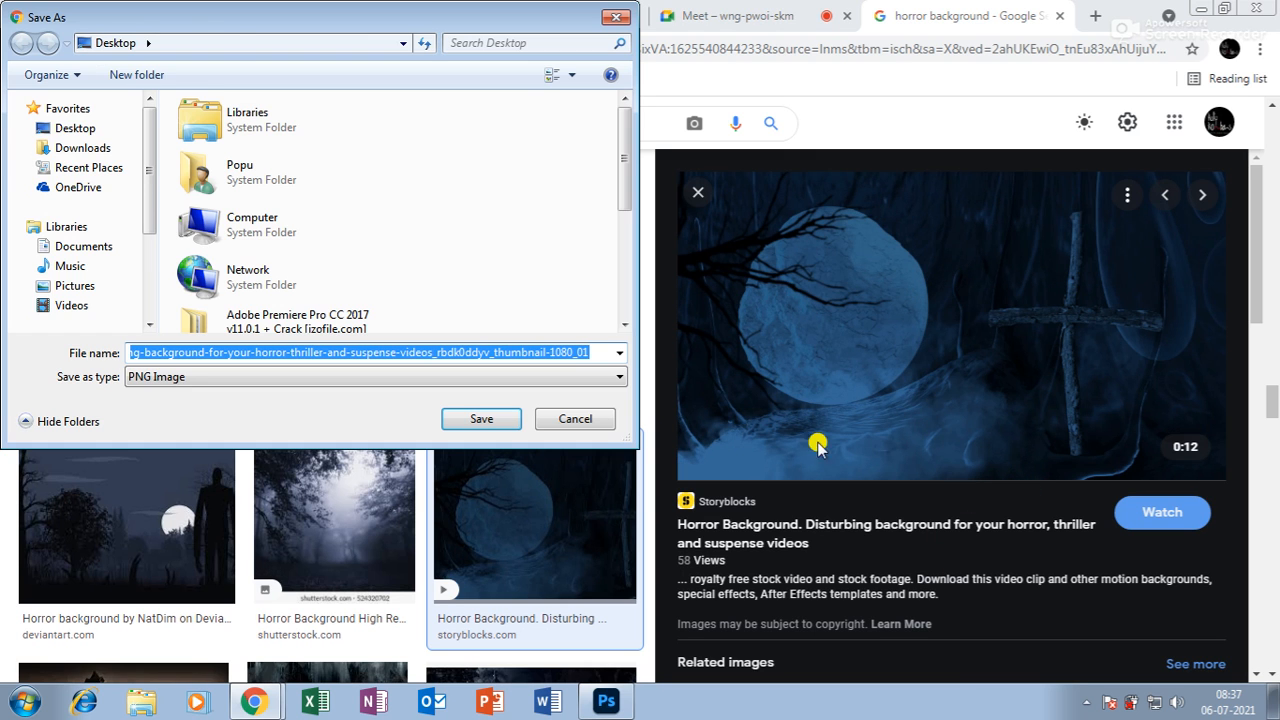
click(484, 418)
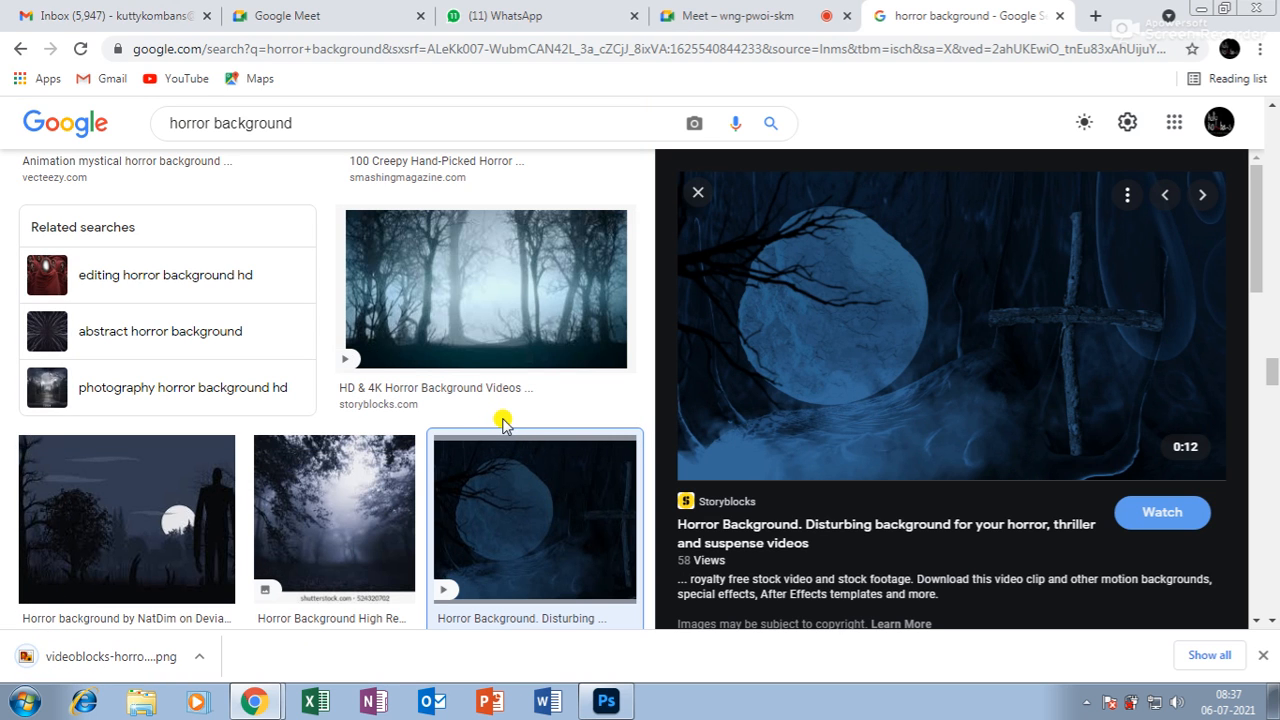
Switch to Photoshop and create a Web Small document of 1280 x 800 pixels at 72 ppi with white background
click(606, 701)
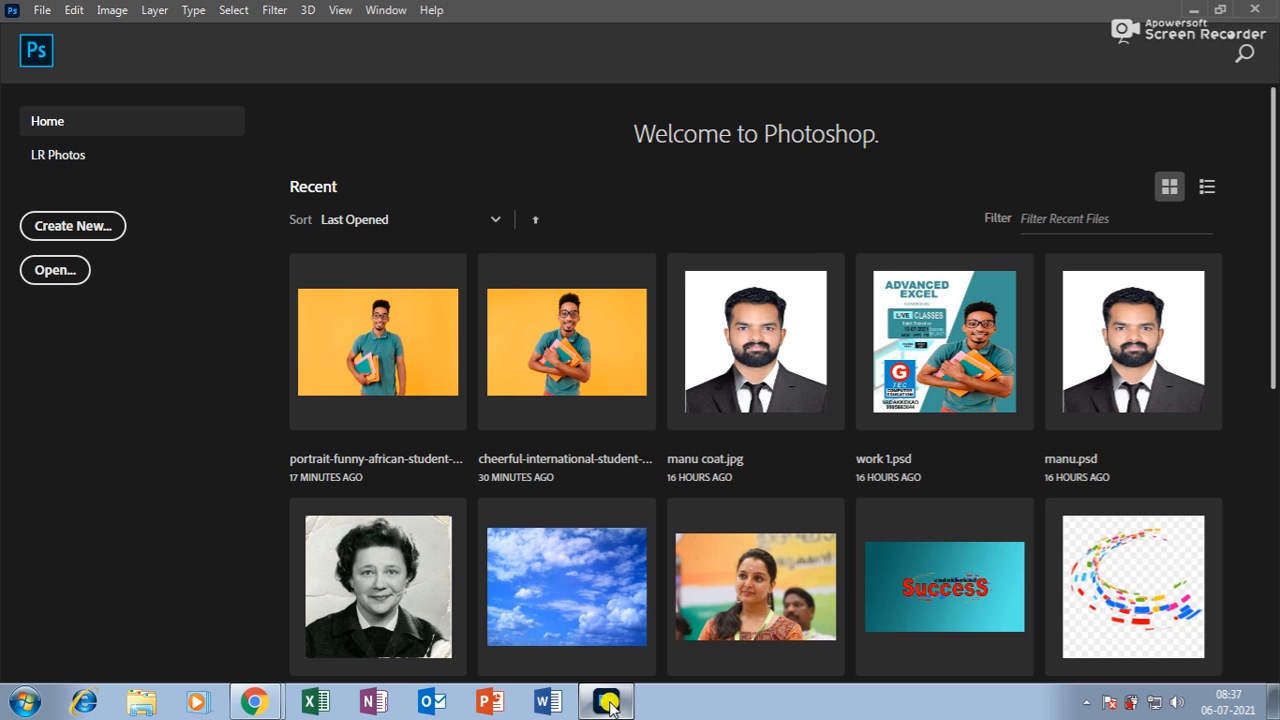
click(80, 227)
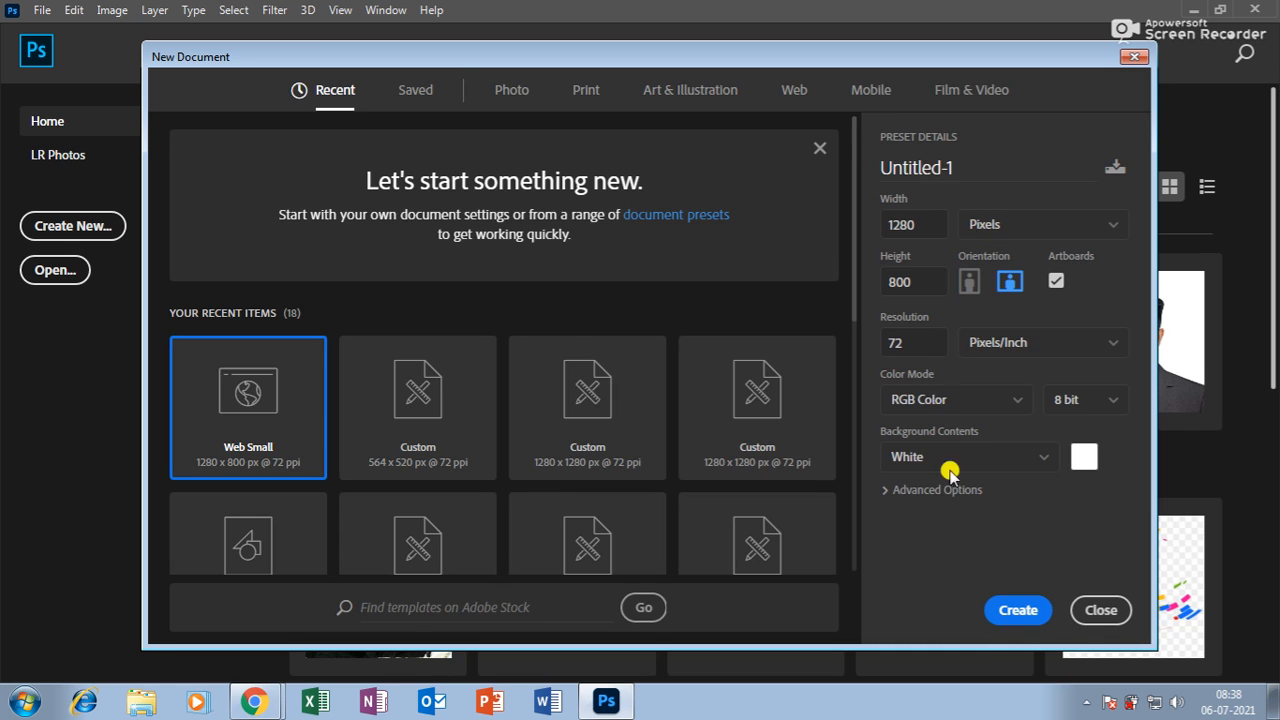
click(1012, 610)
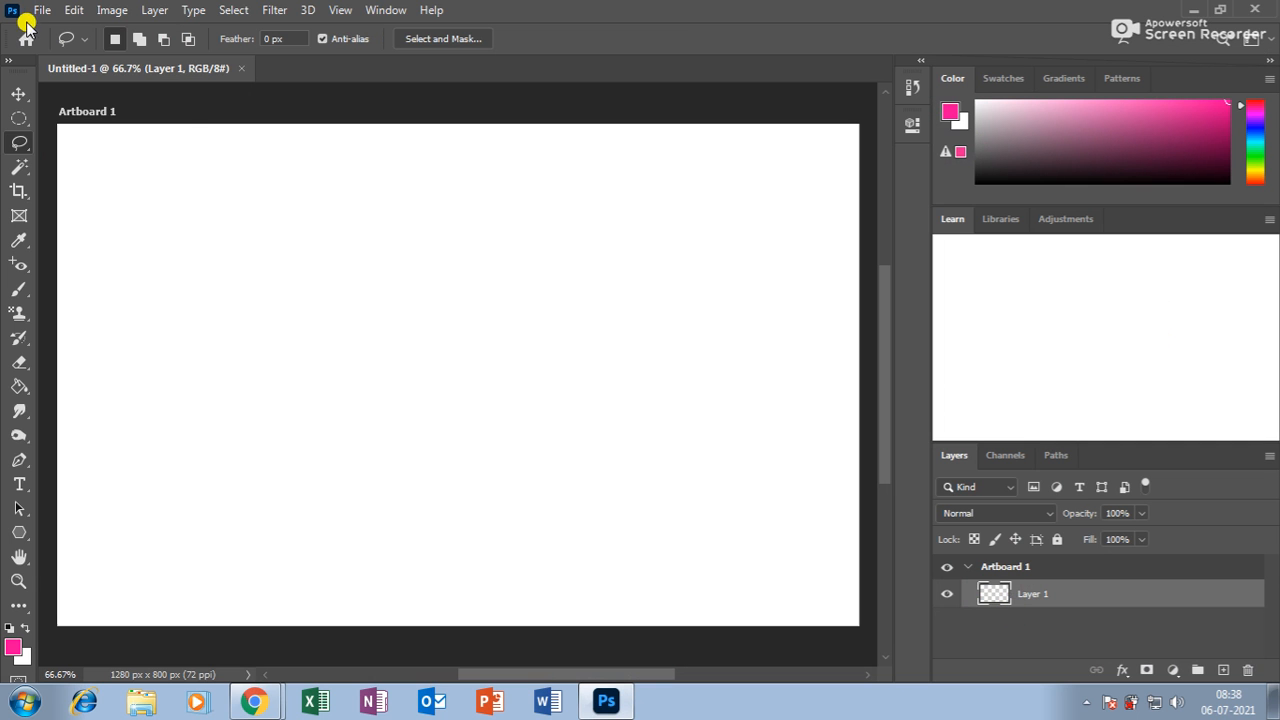
Open the saved videoblocks-horror-background PNG image from the Desktop
click(44, 16)
click(62, 44)
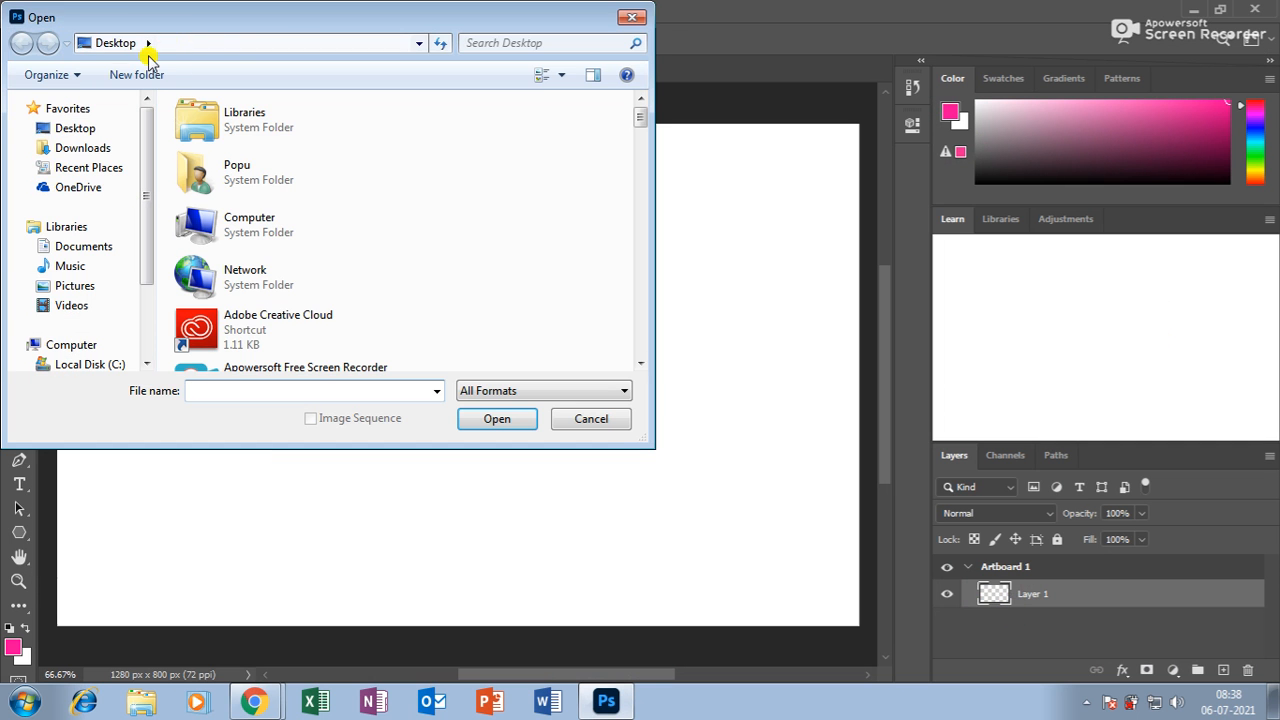
drag(150, 114, 195, 95)
drag(640, 106, 640, 334)
click(310, 292)
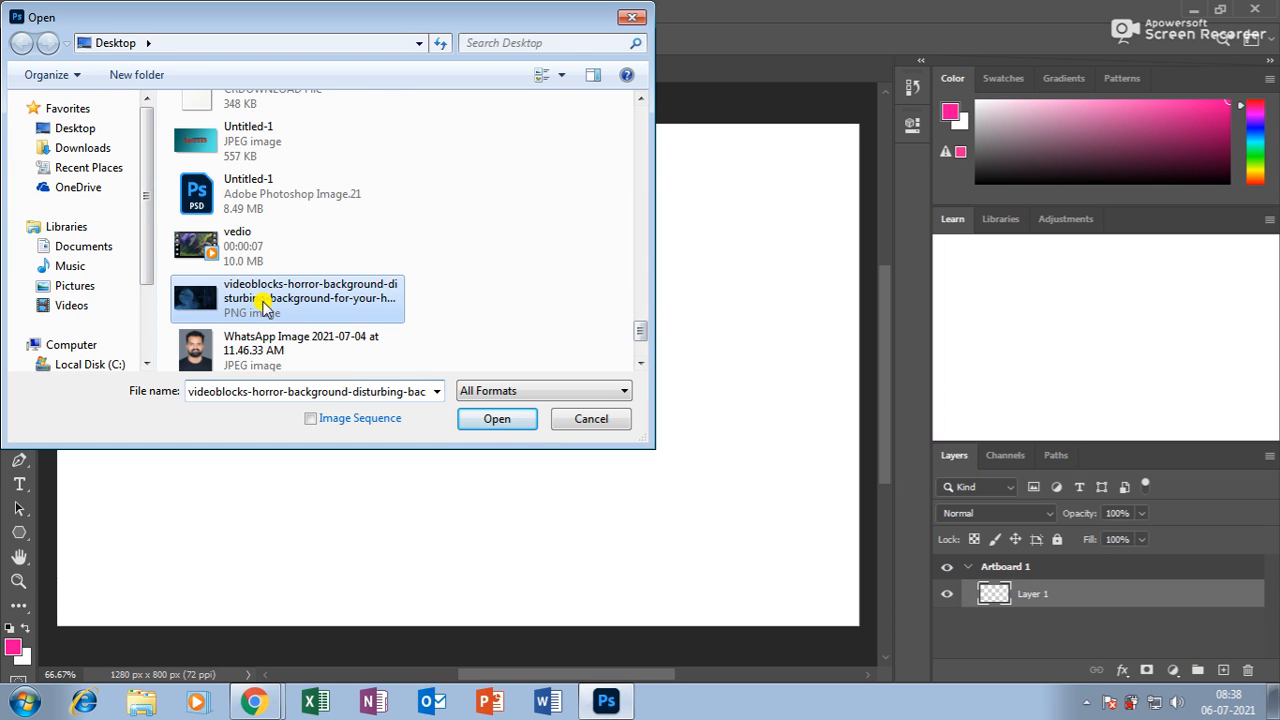
click(526, 421)
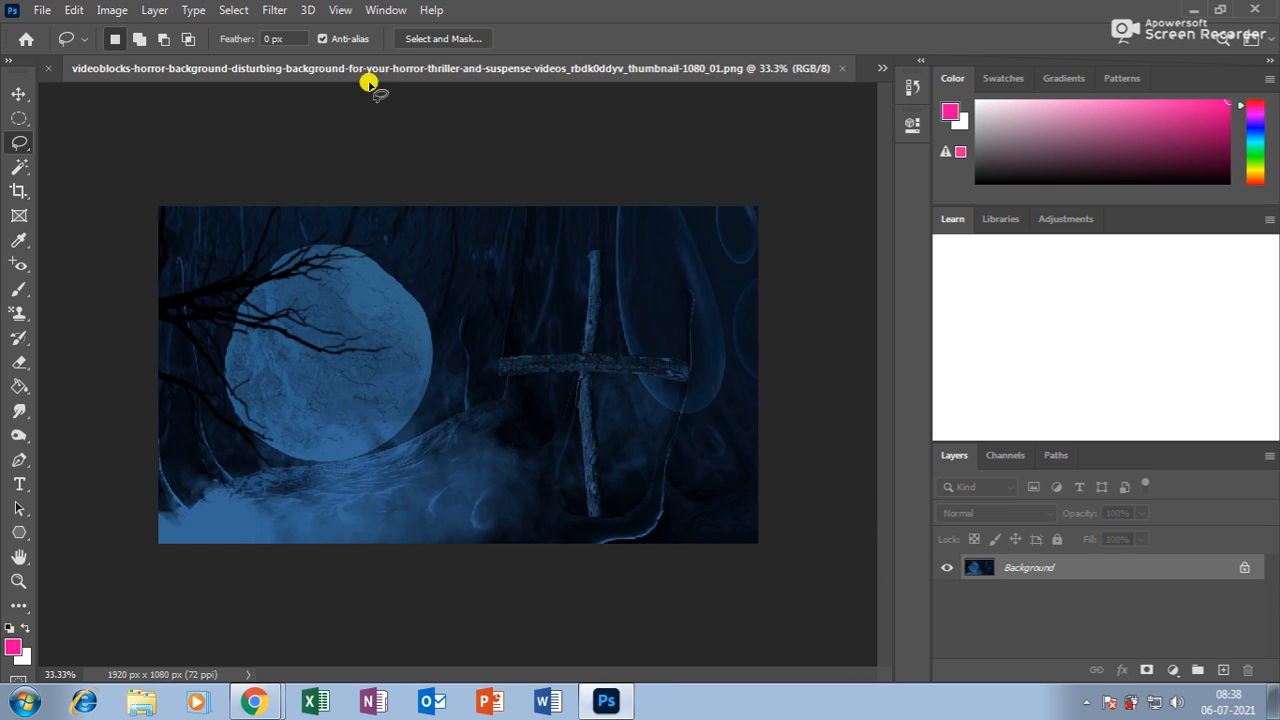
Float the horror image's window, copy the picture onto Artboard 1 of Untitled-1, and close the source image
drag(390, 68, 410, 115)
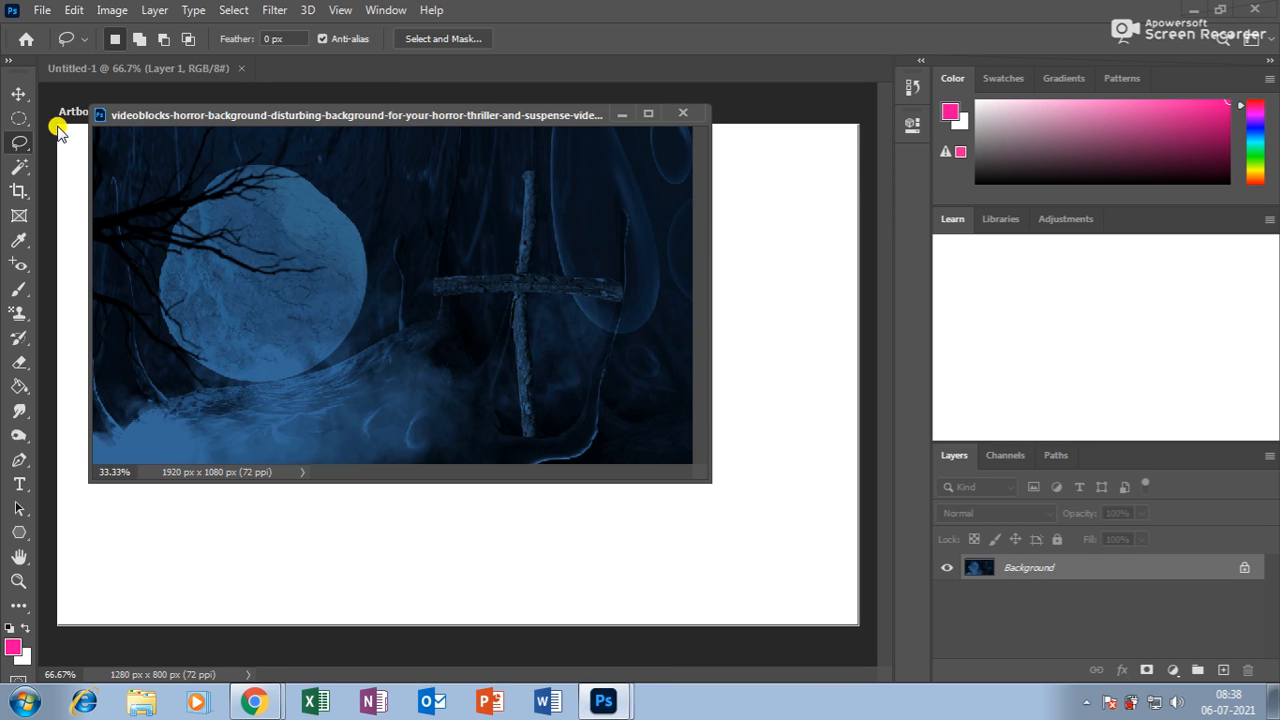
click(19, 94)
drag(764, 320, 763, 325)
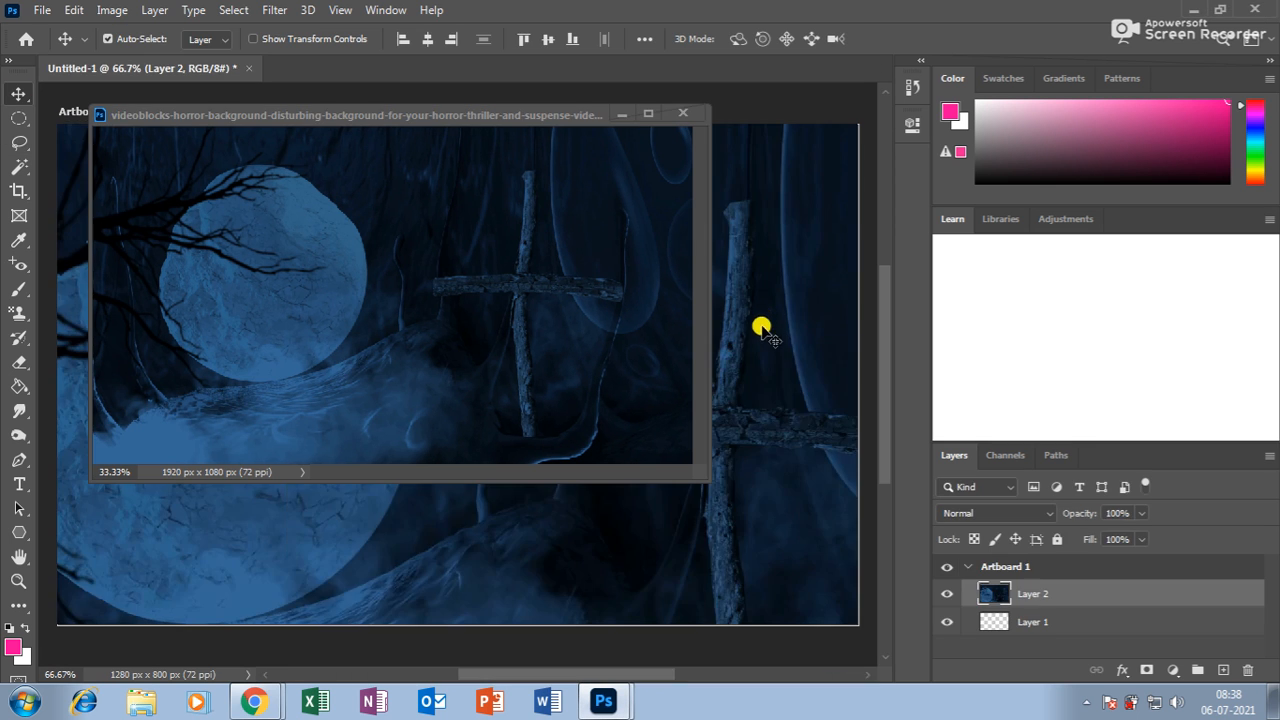
click(683, 113)
Scale and reposition the horror background layer with Free Transform so it fills Artboard 1, and apply the transformation
drag(771, 243, 641, 307)
key(ctrl+minus)
key(ctrl+minus)
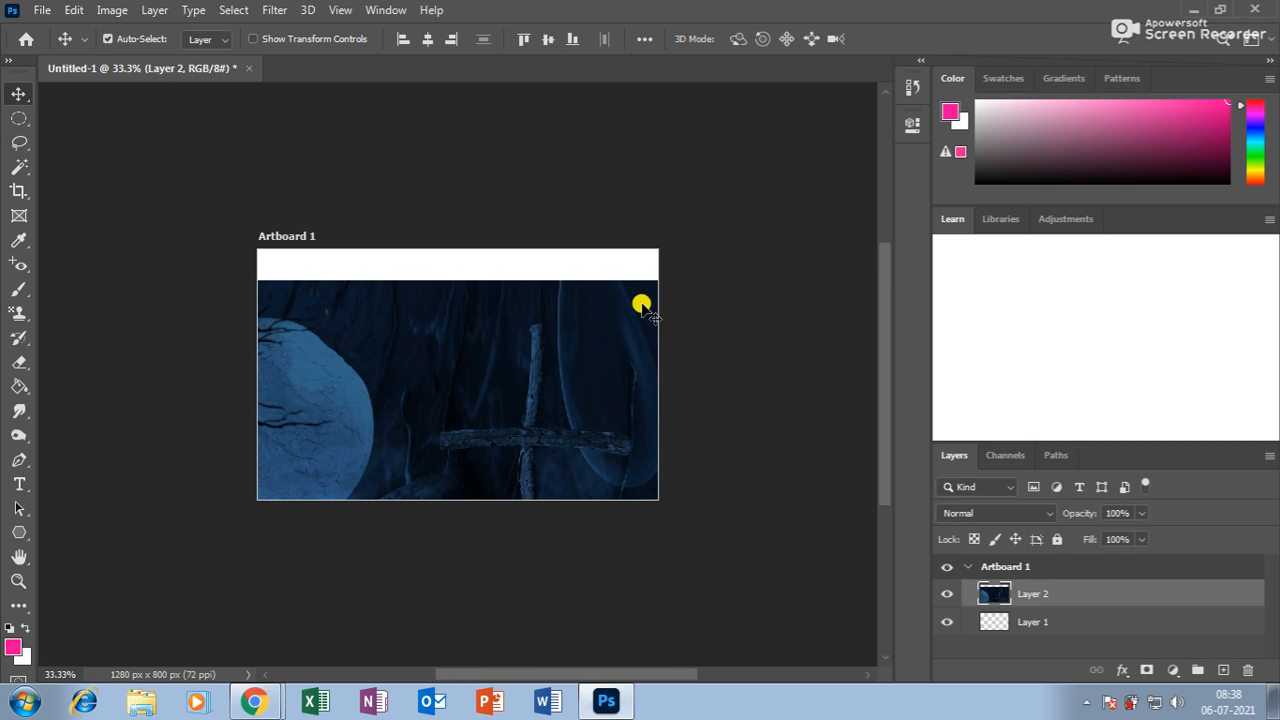
key(ctrl+t)
drag(699, 279, 543, 293)
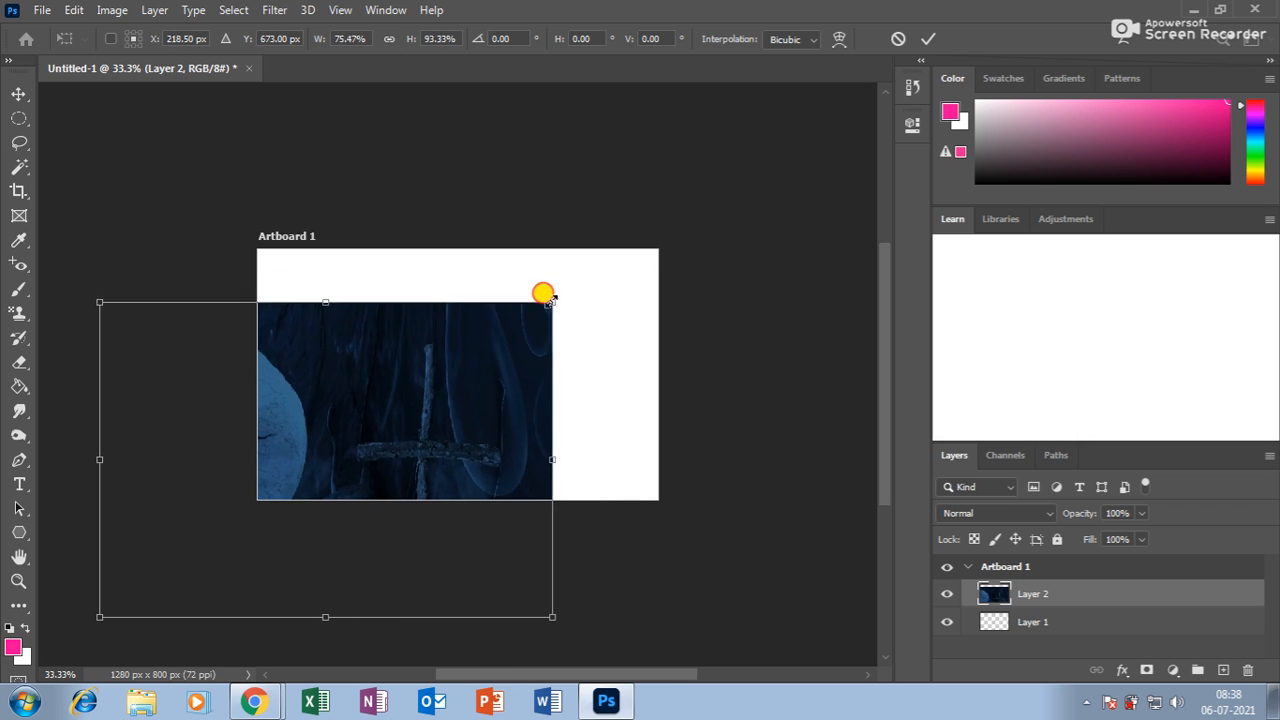
drag(471, 386, 608, 320)
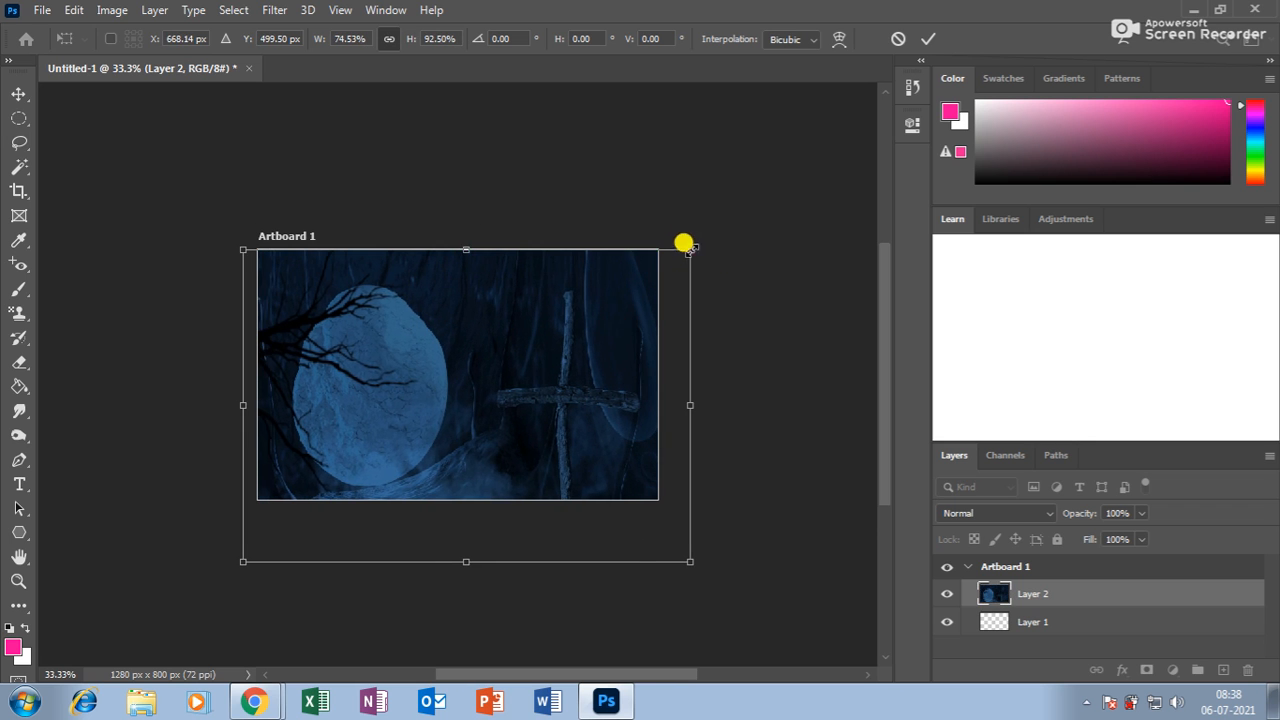
drag(691, 249, 638, 315)
drag(598, 379, 612, 313)
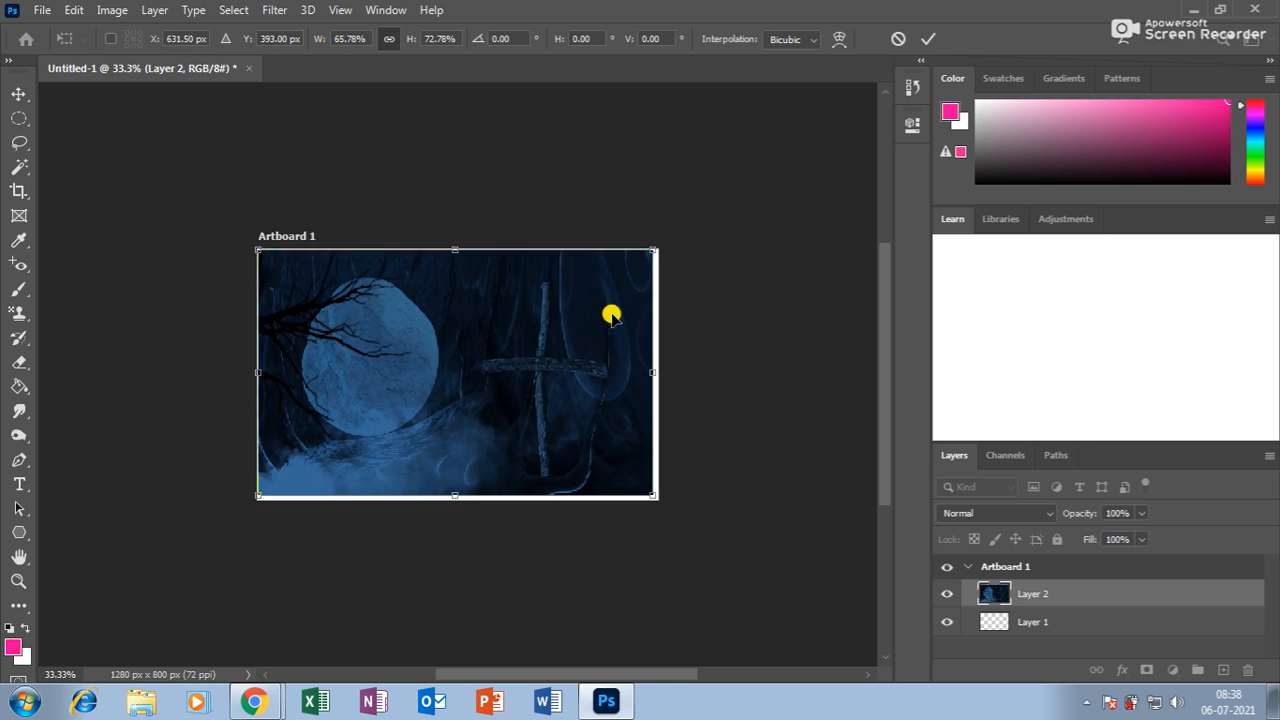
drag(655, 495, 658, 497)
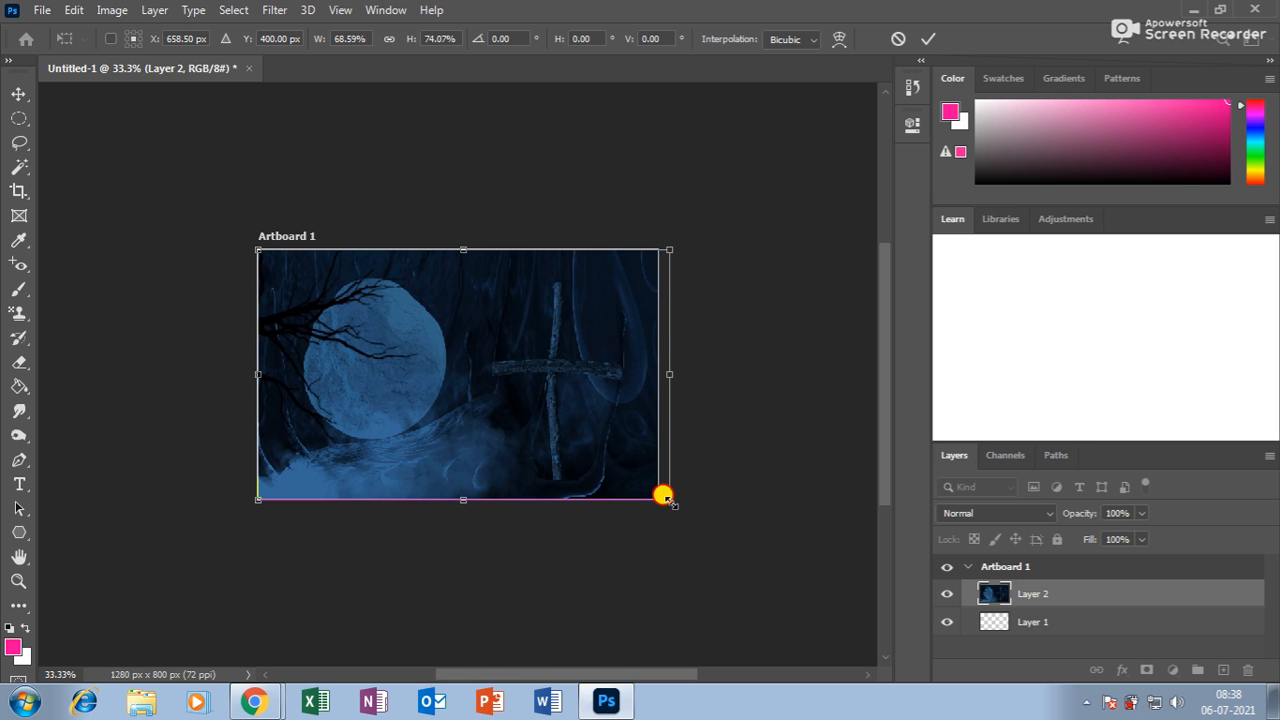
key(Return)
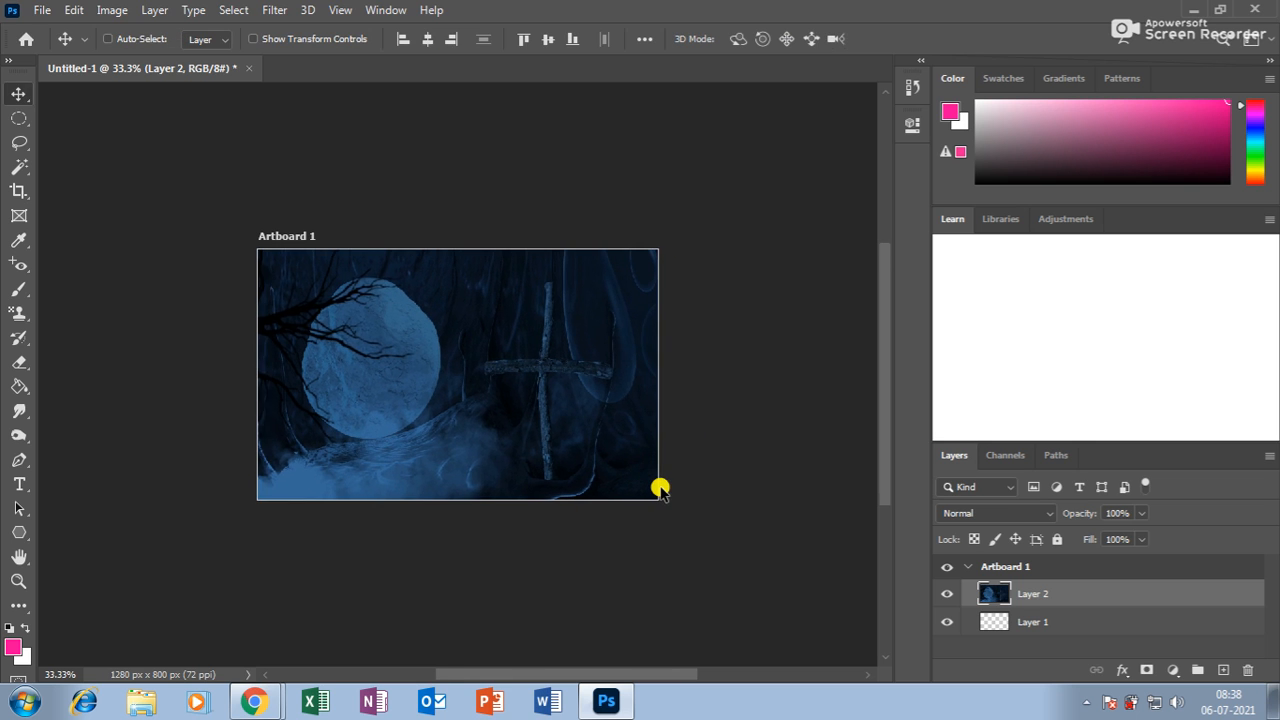
Enlarge Layer 2's background image to about 101% width and 102% height so it extends slightly past the artboard edges
key(ctrl+plus)
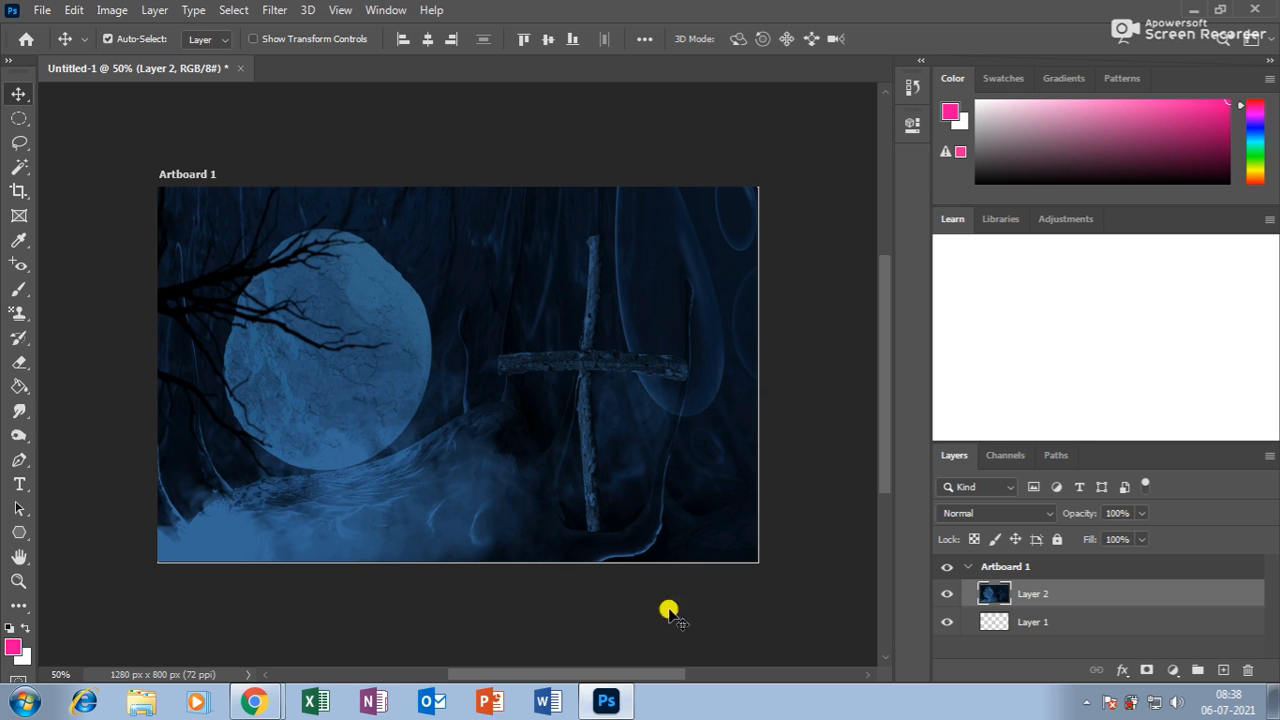
key(ctrl+t)
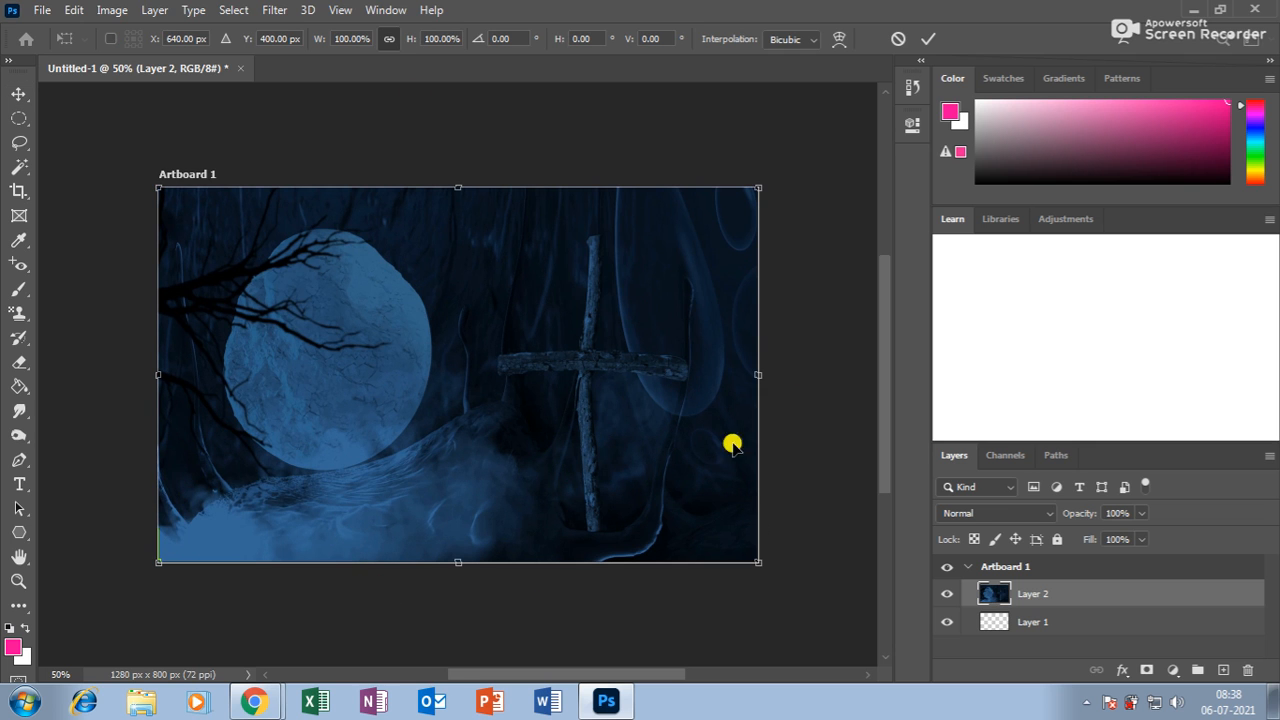
drag(757, 557, 760, 559)
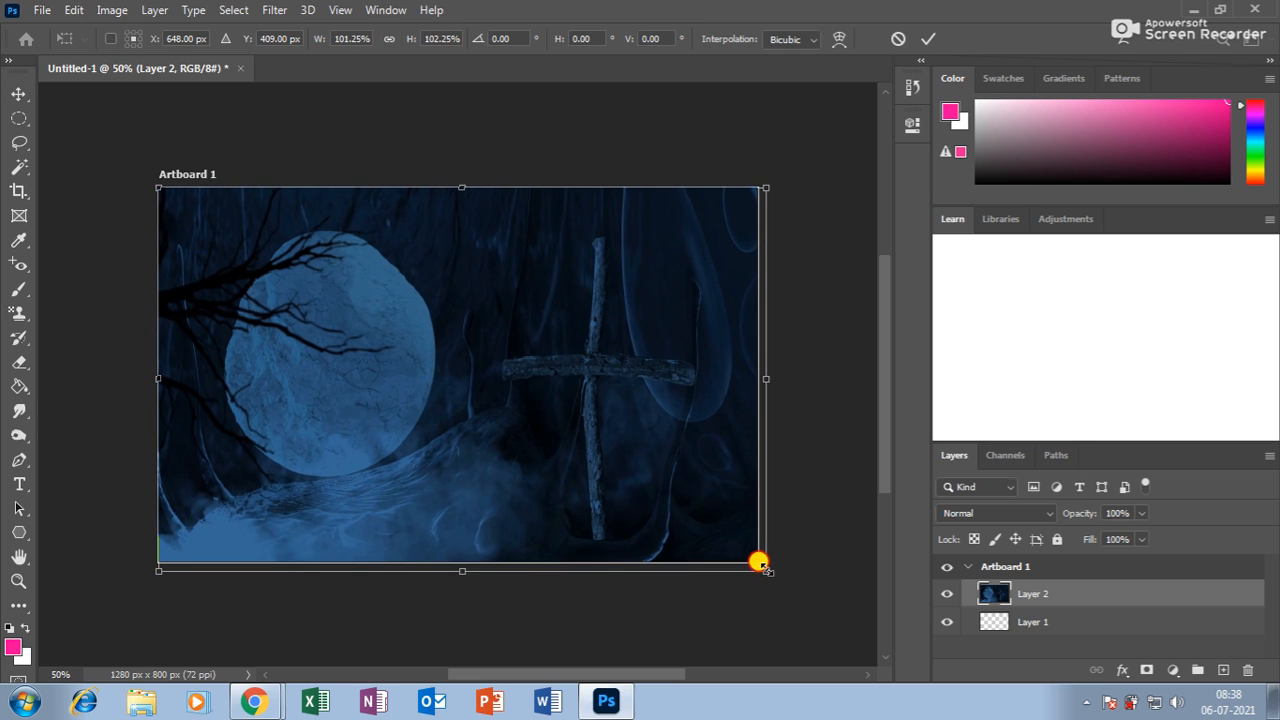
key(Return)
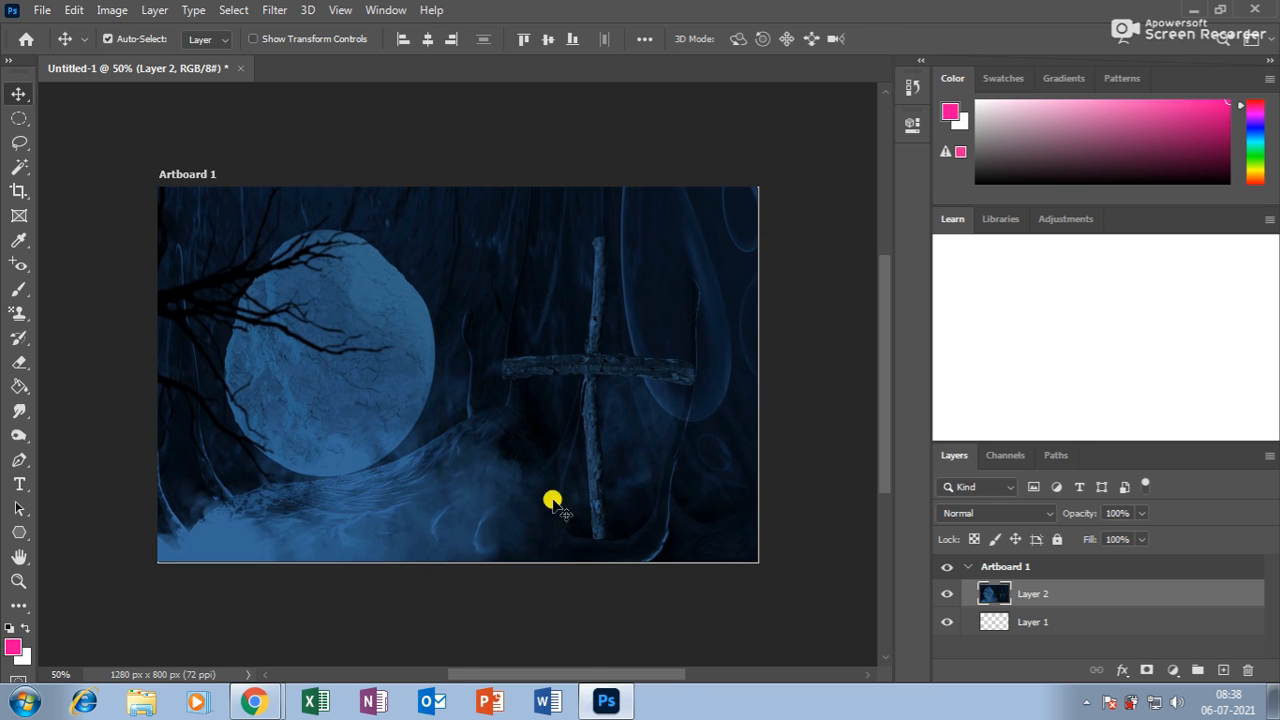
Open the portrait photo 5af14a4f1c2961a1604aa85baab4cff8 from the Desktop
click(43, 10)
click(58, 47)
drag(645, 117, 651, 177)
click(243, 222)
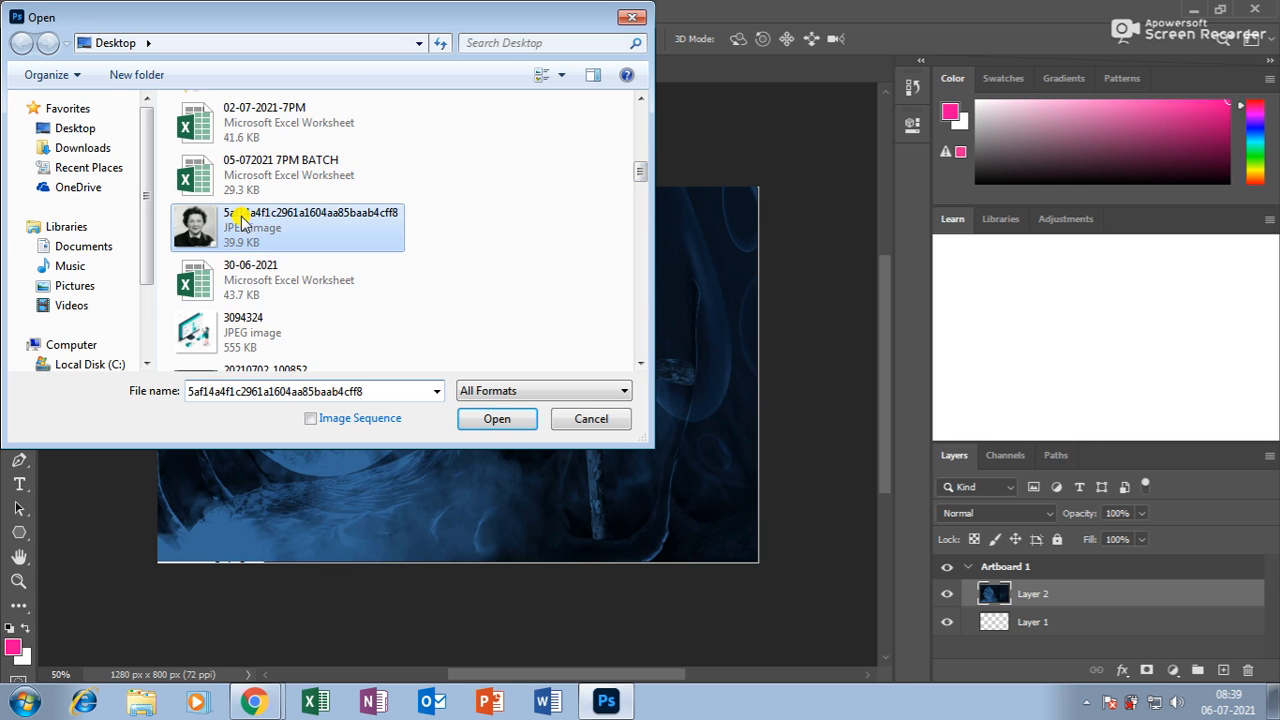
click(493, 418)
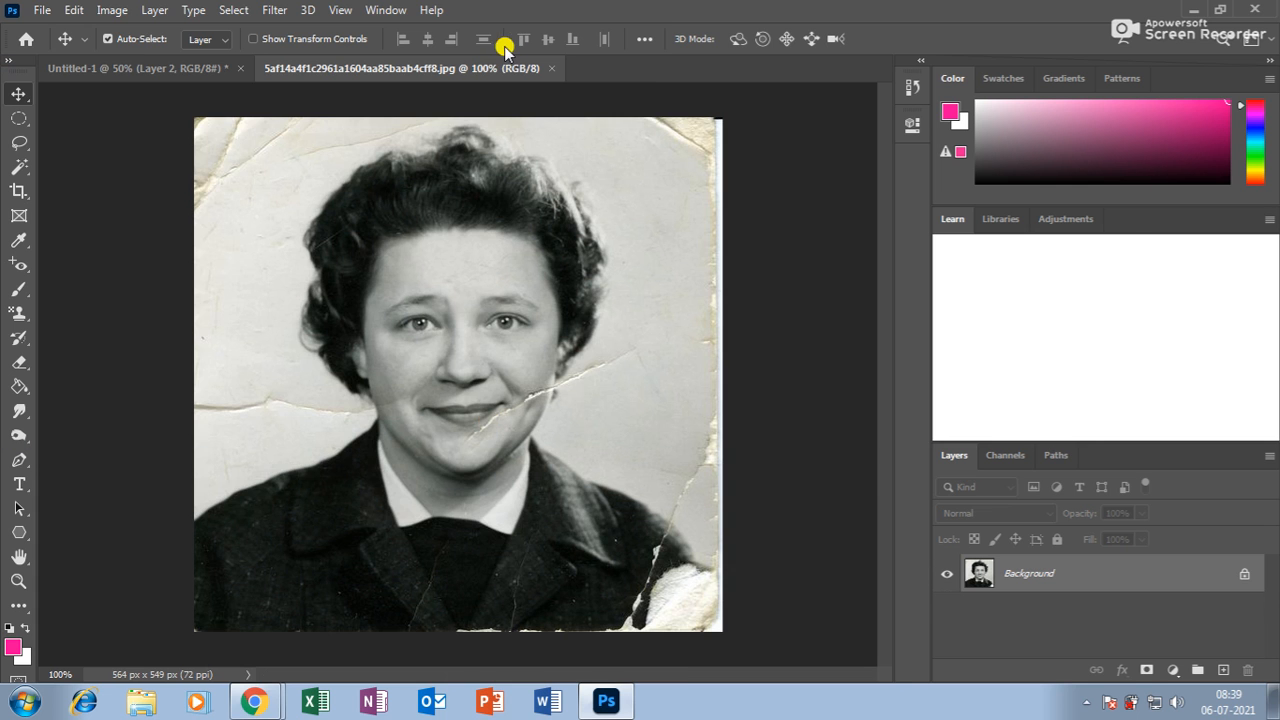
Copy the portrait photo onto the artboard over the moon and close the source image
drag(474, 68, 474, 117)
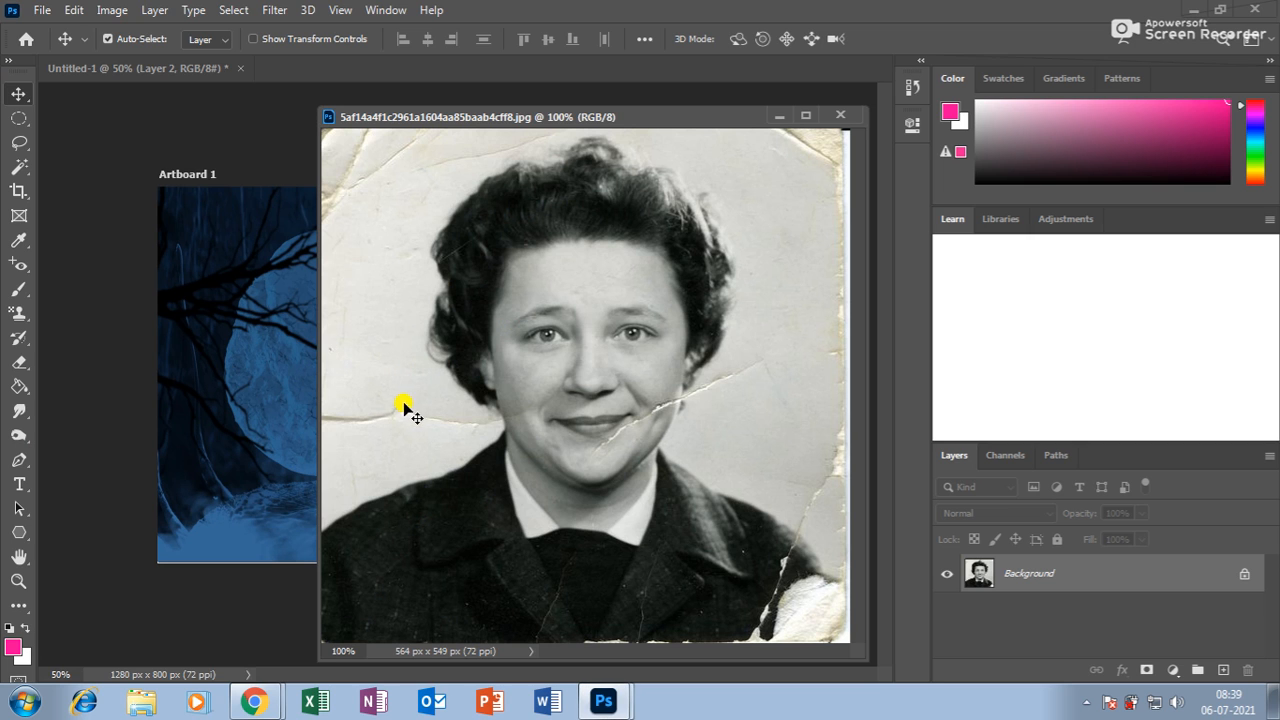
drag(465, 362, 237, 371)
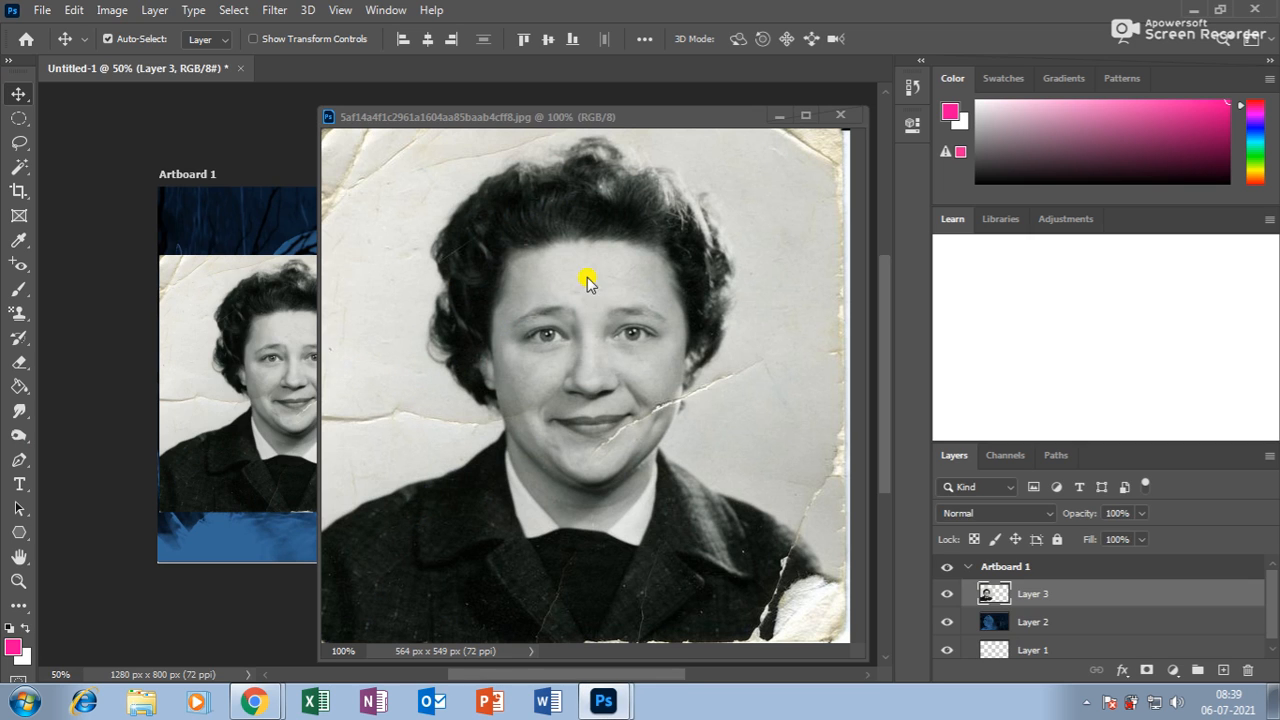
click(840, 116)
drag(349, 357, 396, 345)
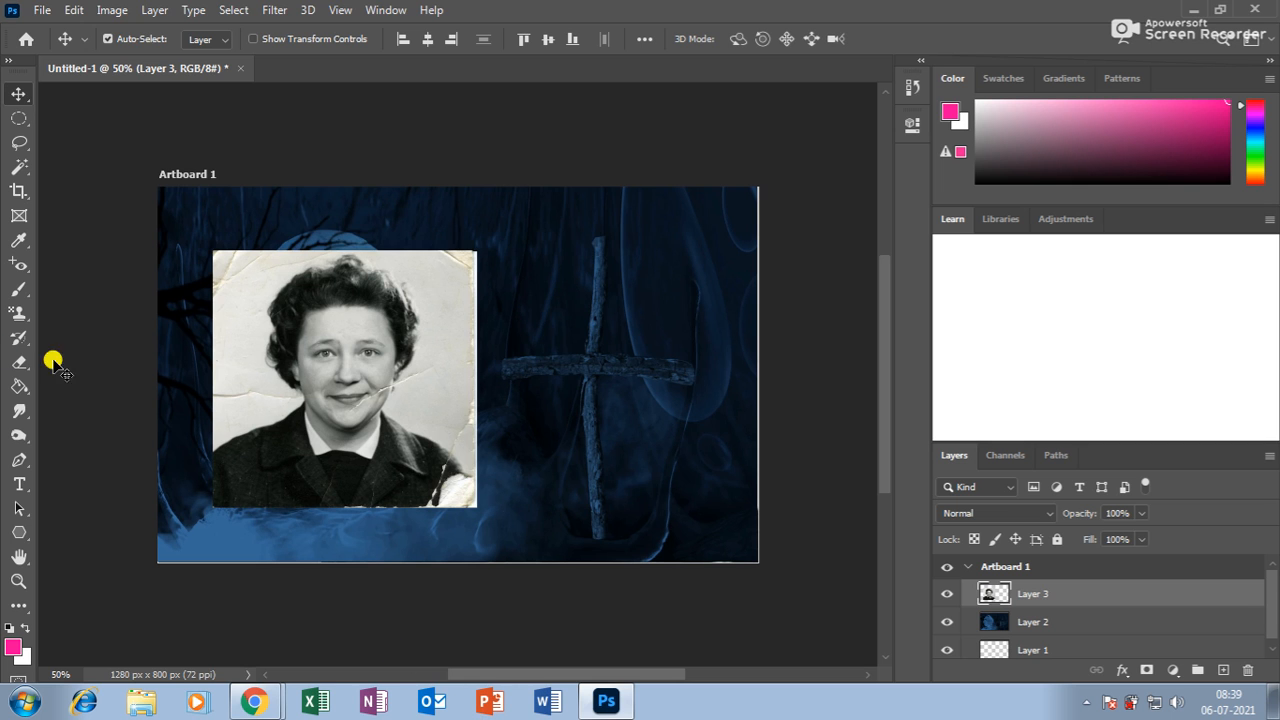
mouse_move(357, 386)
mouse_down()
mouse_move(498, 436)
mouse_move(362, 378)
mouse_move(370, 386)
mouse_up()
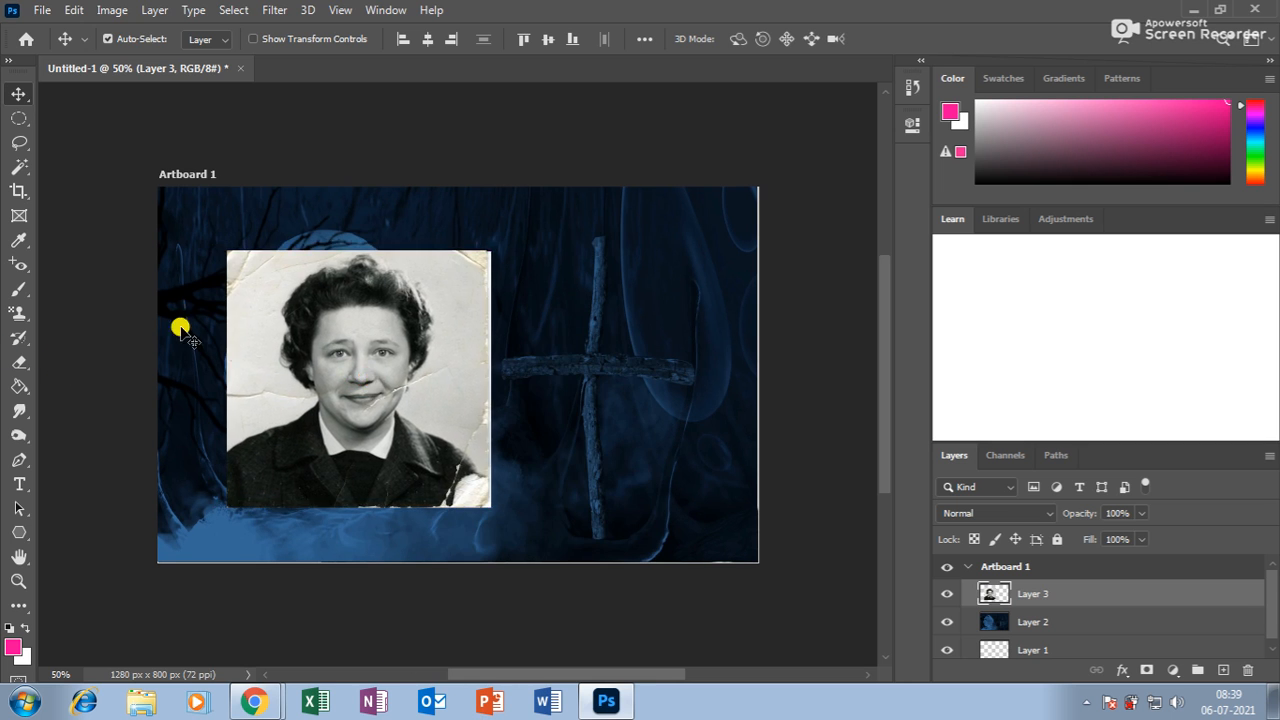
Make an elliptical selection around the portrait's face and shoulders and feather it by 100 pixels
click(19, 118)
drag(262, 284, 432, 486)
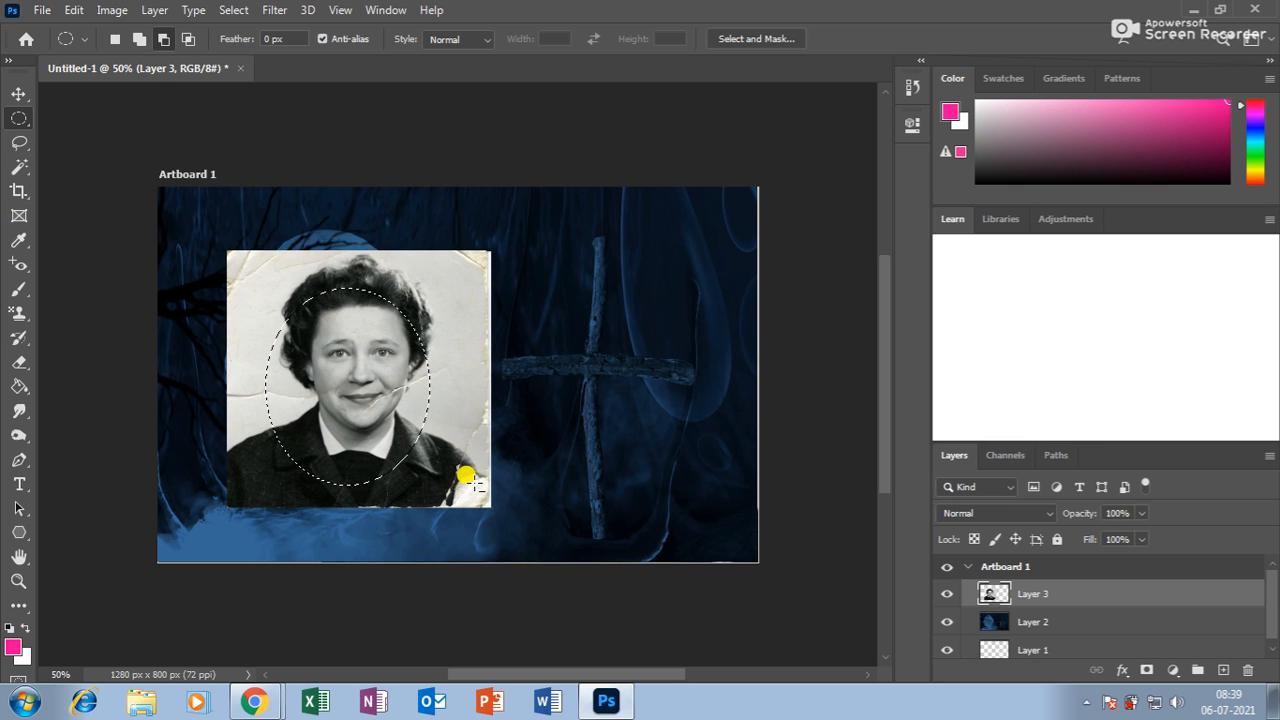
click(233, 10)
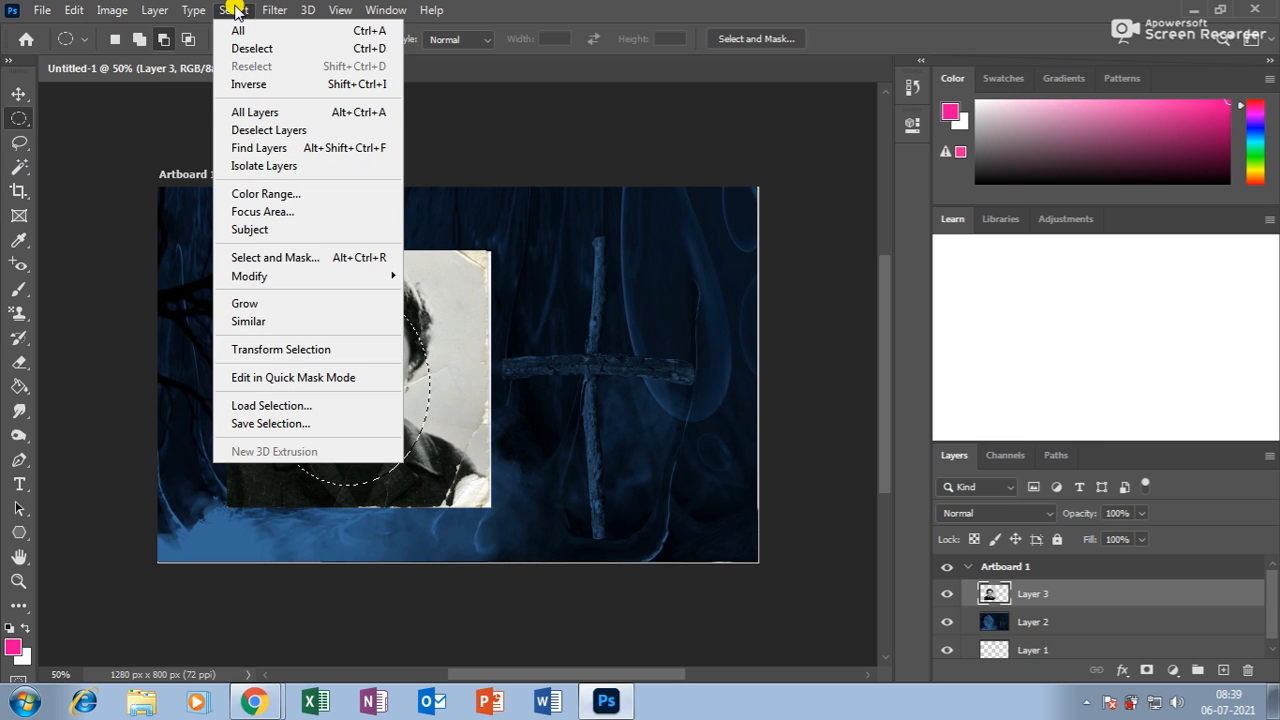
mouse_move(295, 277)
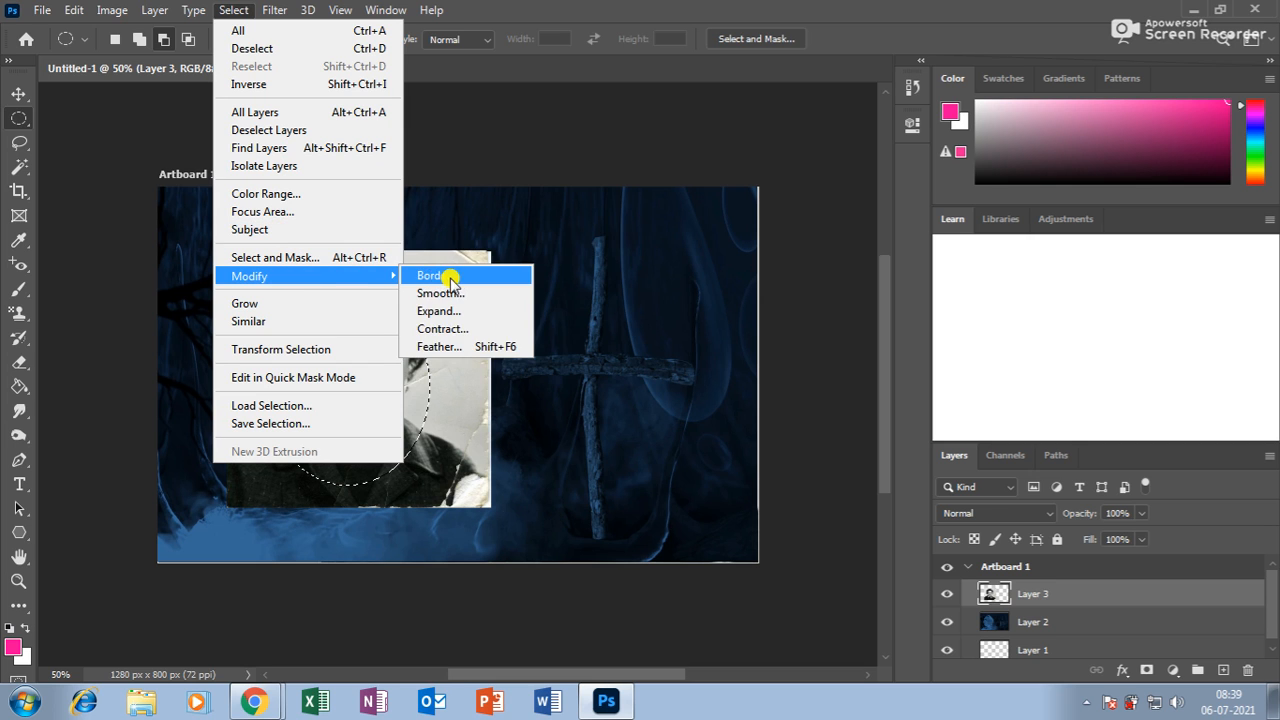
click(476, 350)
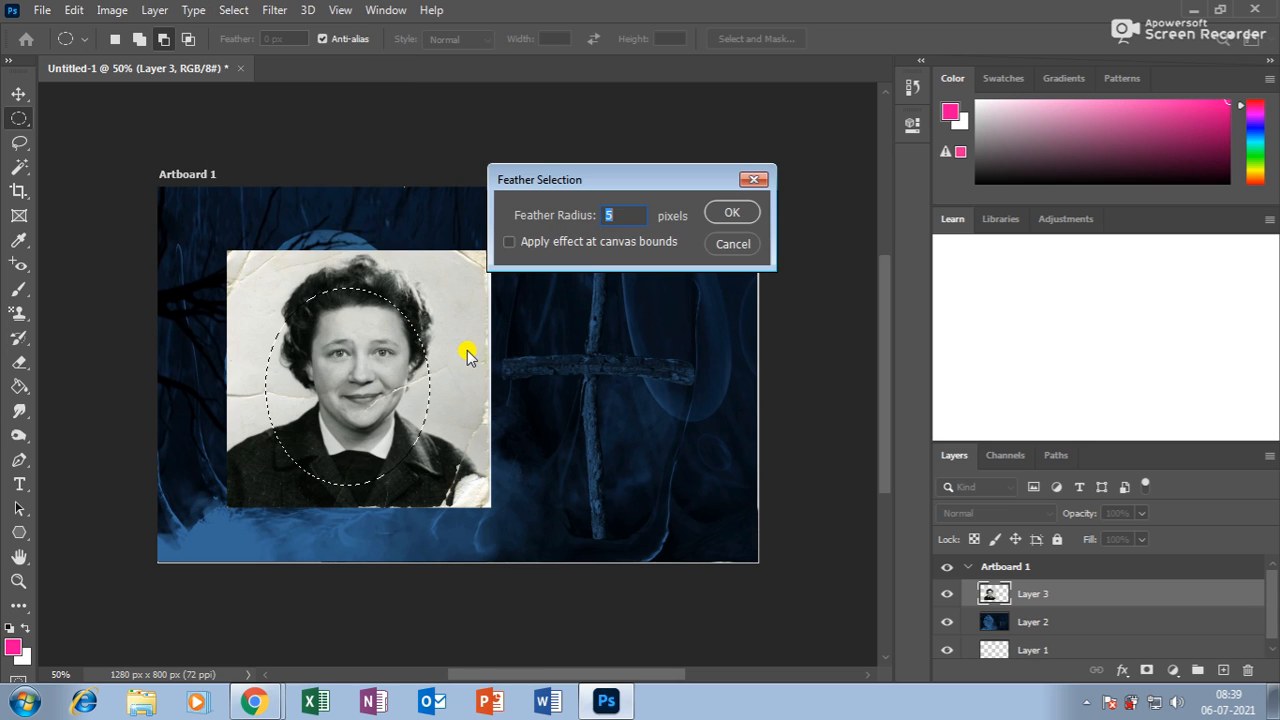
drag(586, 172, 568, 143)
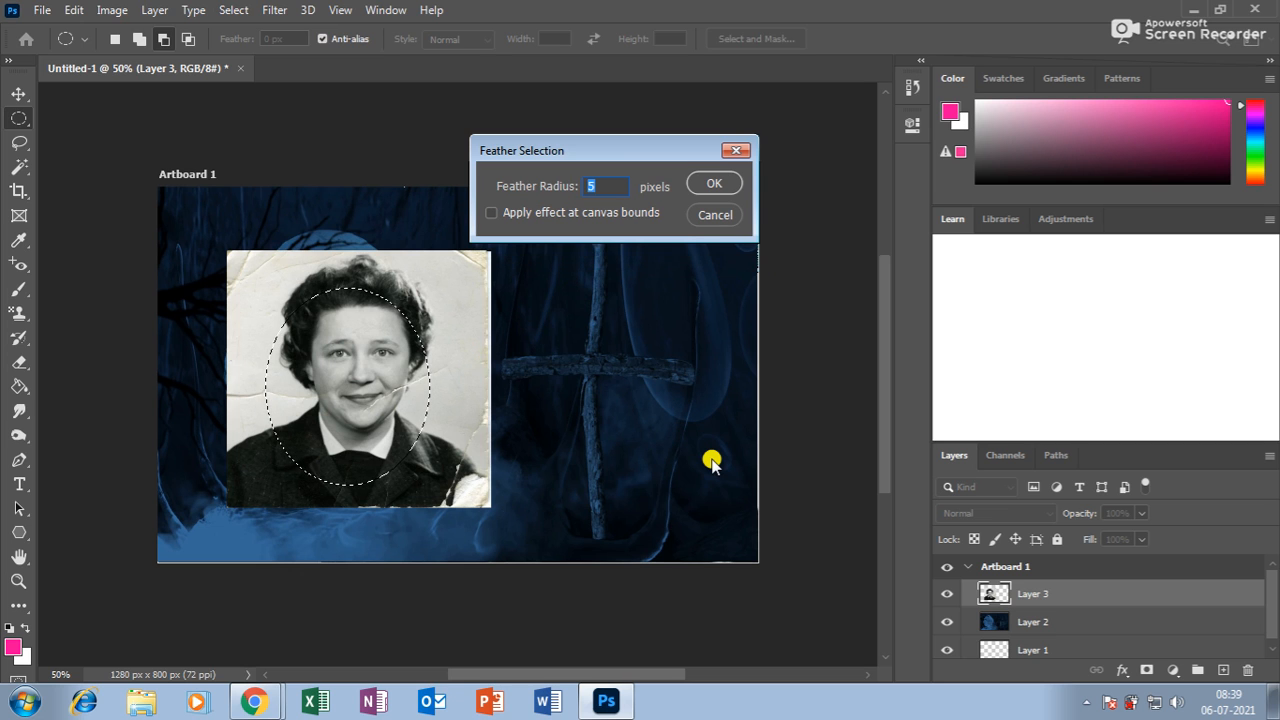
text(100)
key(Return)
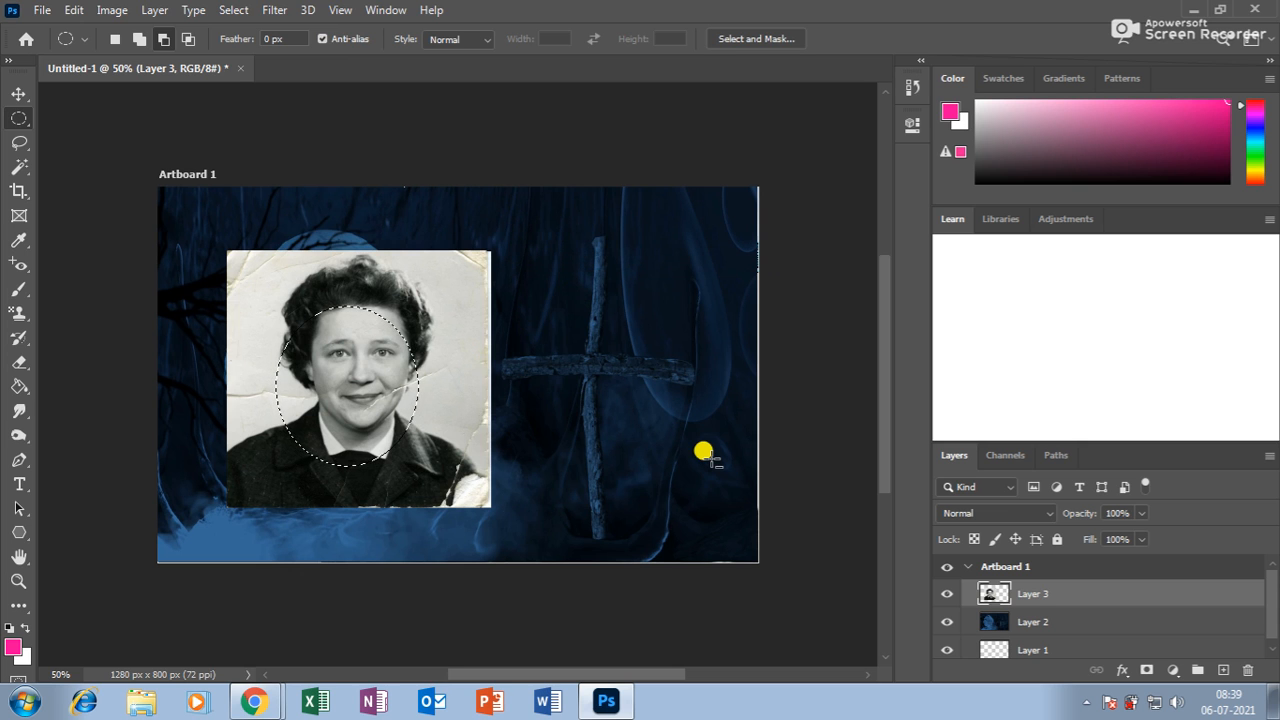
Try clearing the feathered face area from the portrait layer three times and undo the deletions
key(Delete)
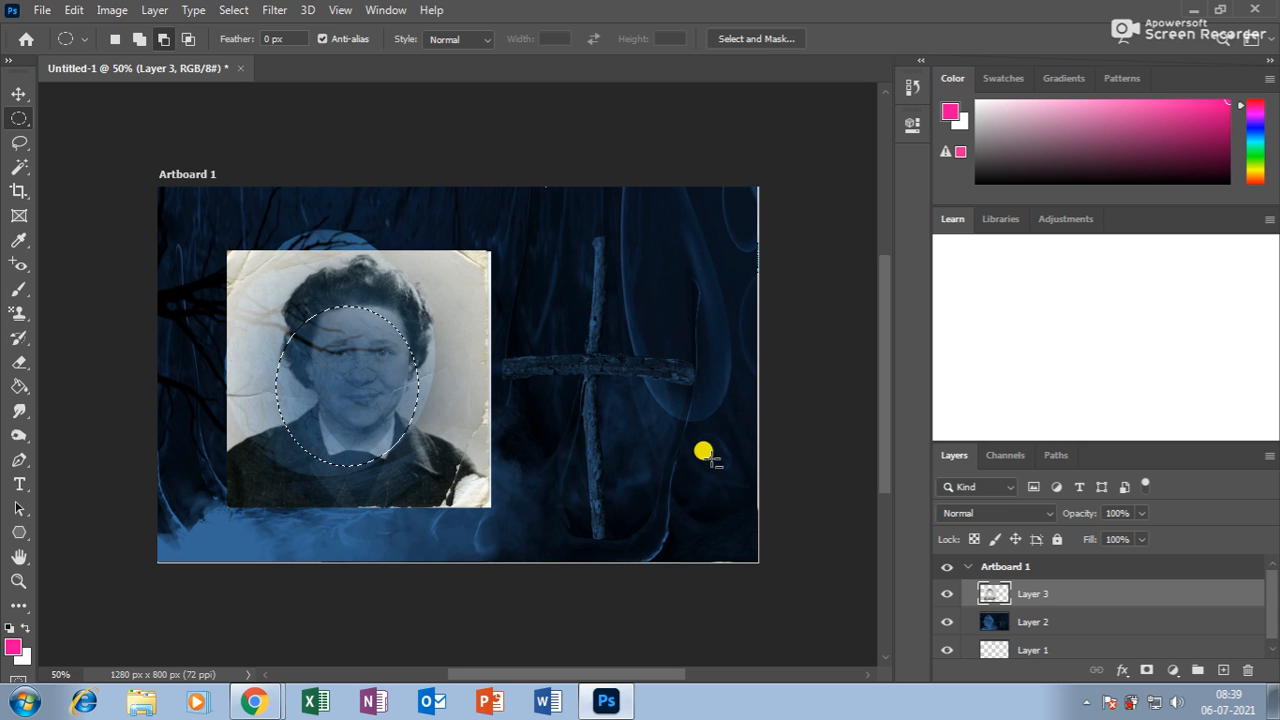
key(Delete)
key(Delete)
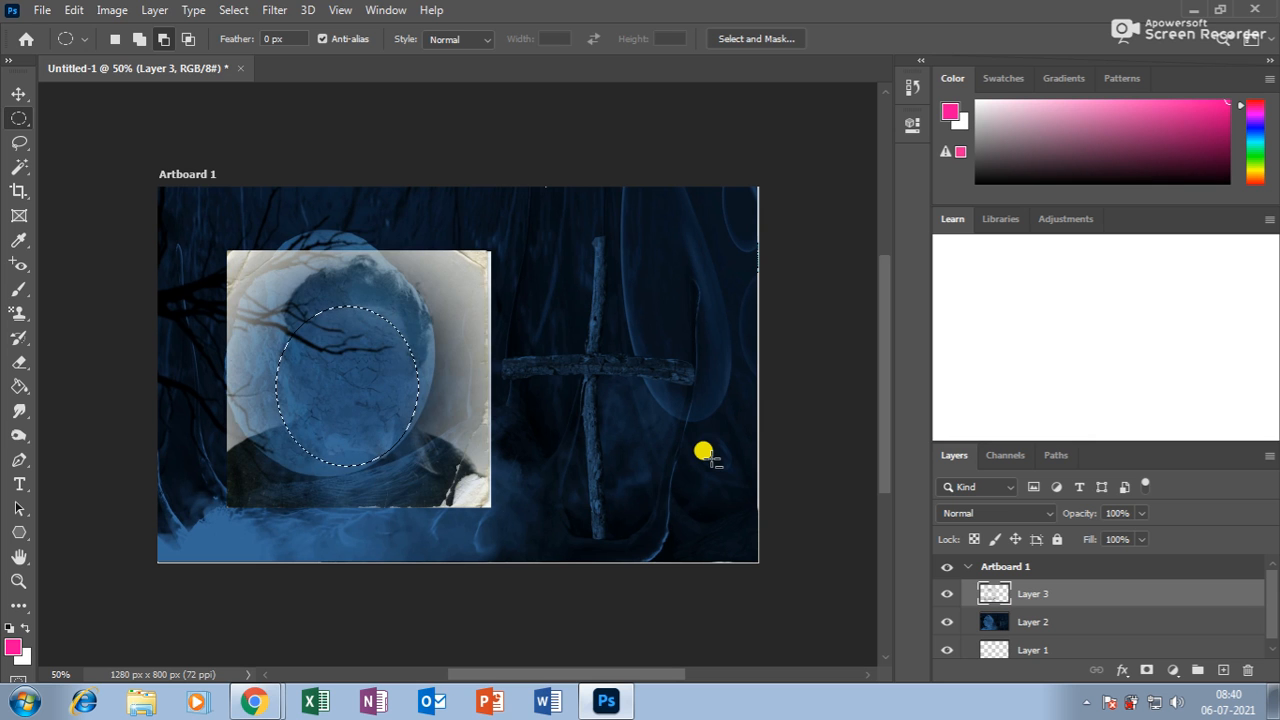
key(ctrl+z)
key(ctrl+z)
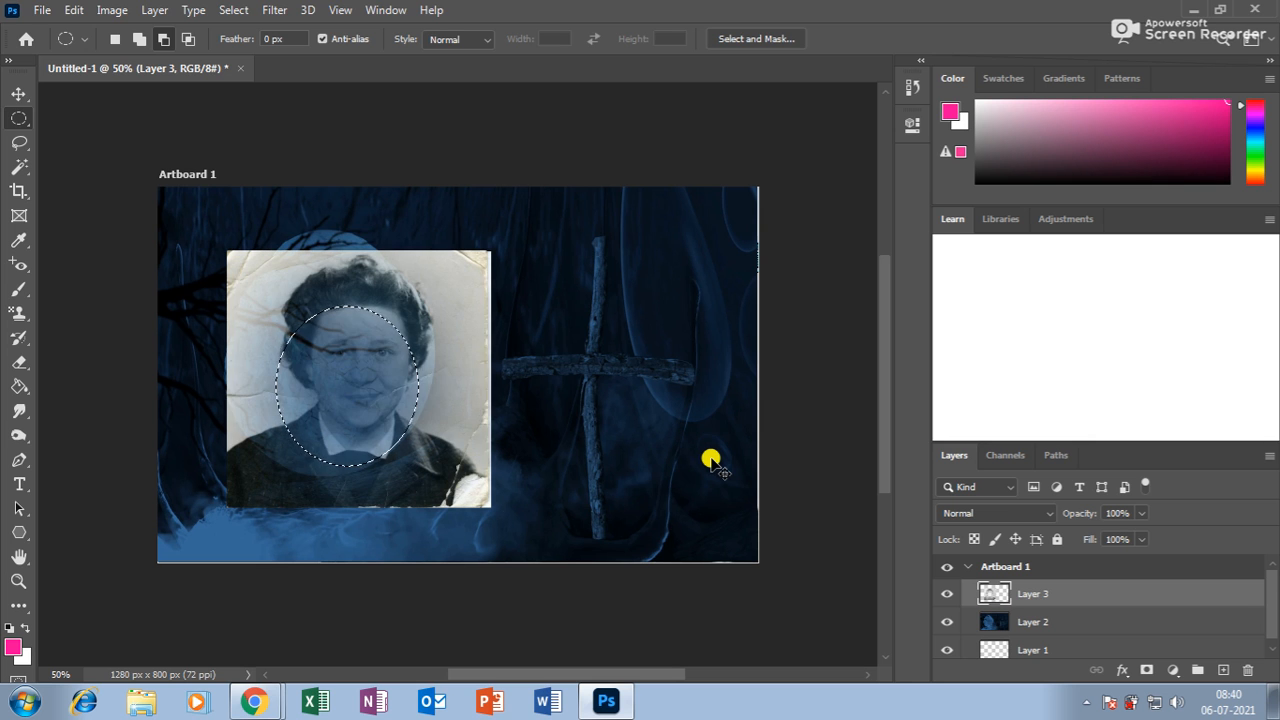
key(ctrl+z)
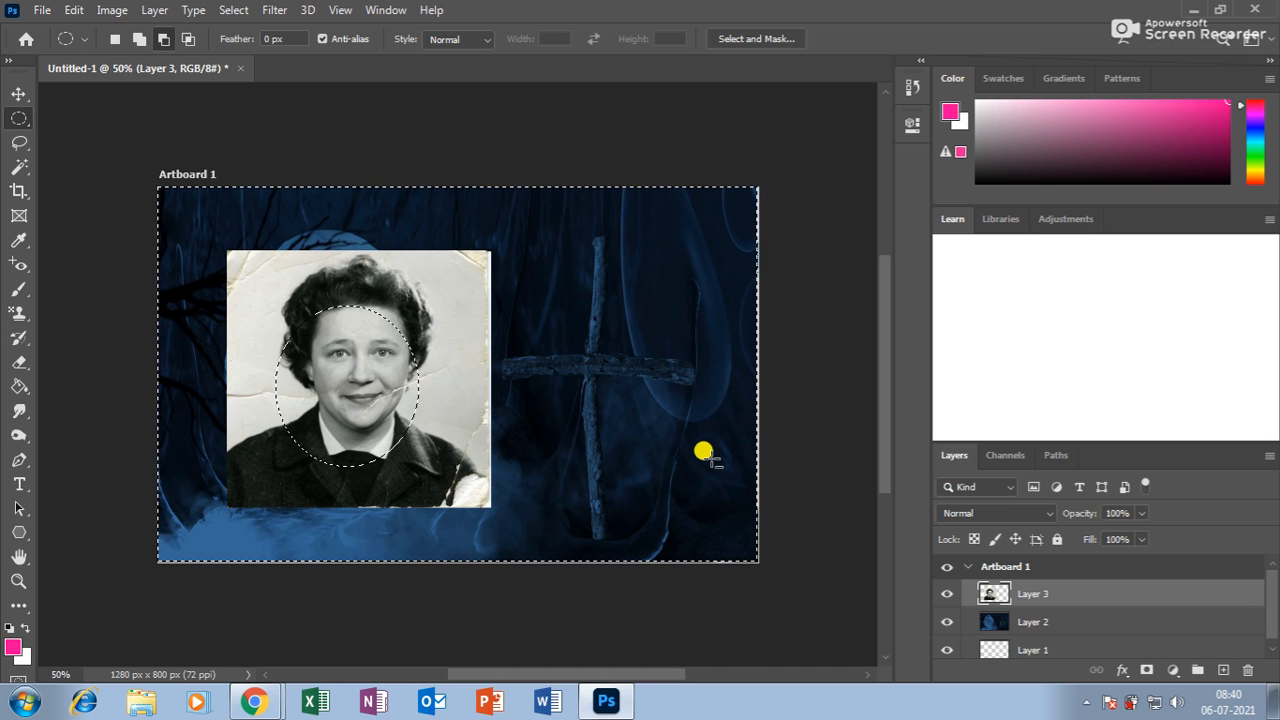
Clear the portrait's surroundings twice using the inverted feathered selection, deselect, and center the faded face on the moon
key(Delete)
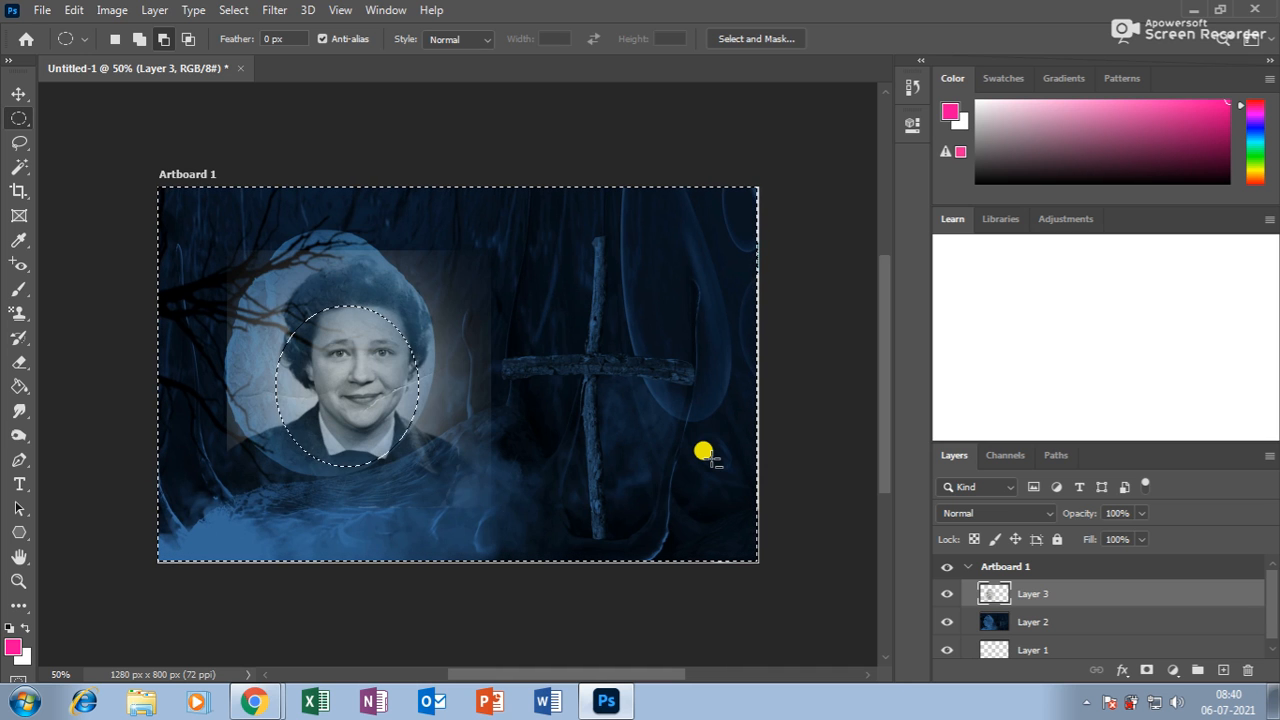
key(Delete)
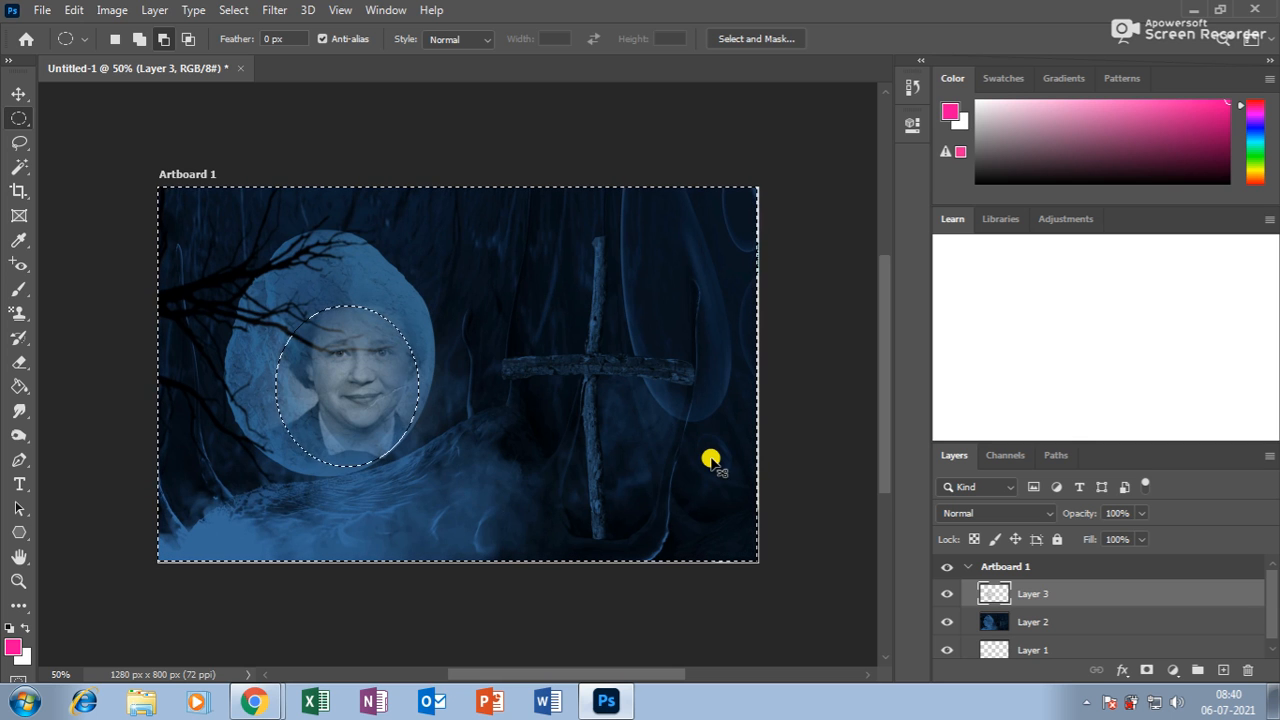
key(v)
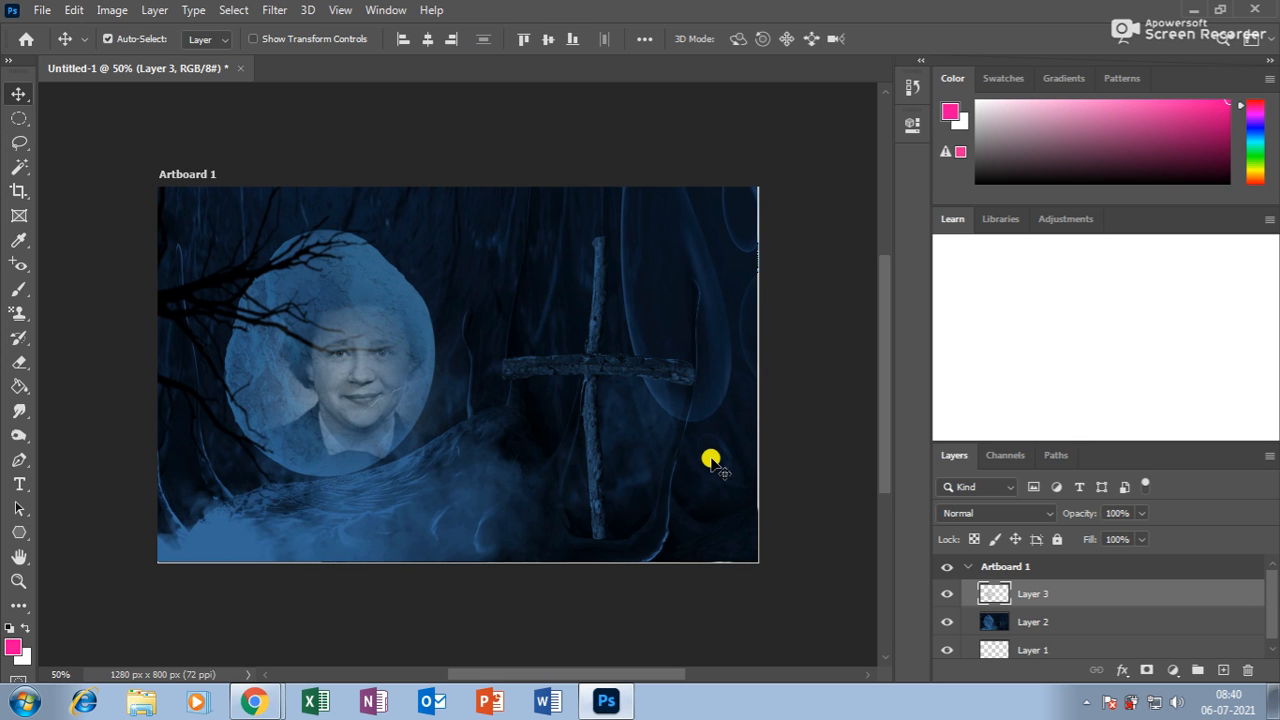
drag(357, 397, 337, 369)
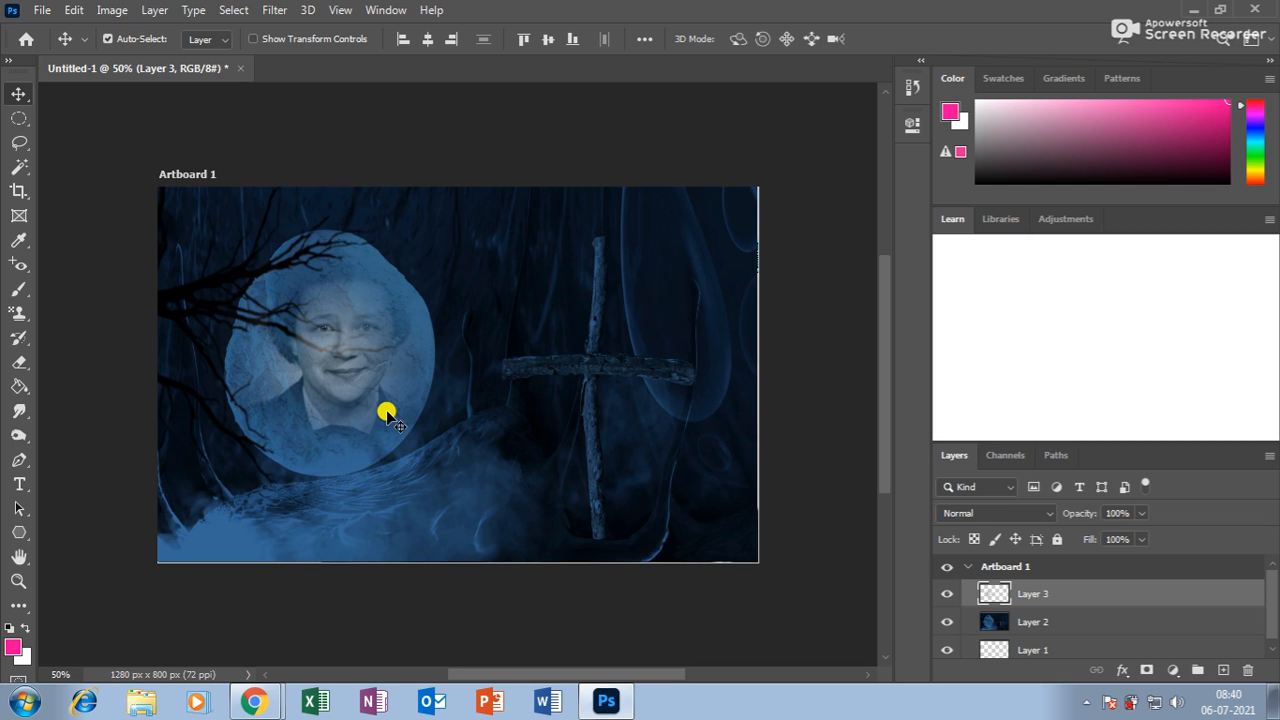
key(ctrl+plus)
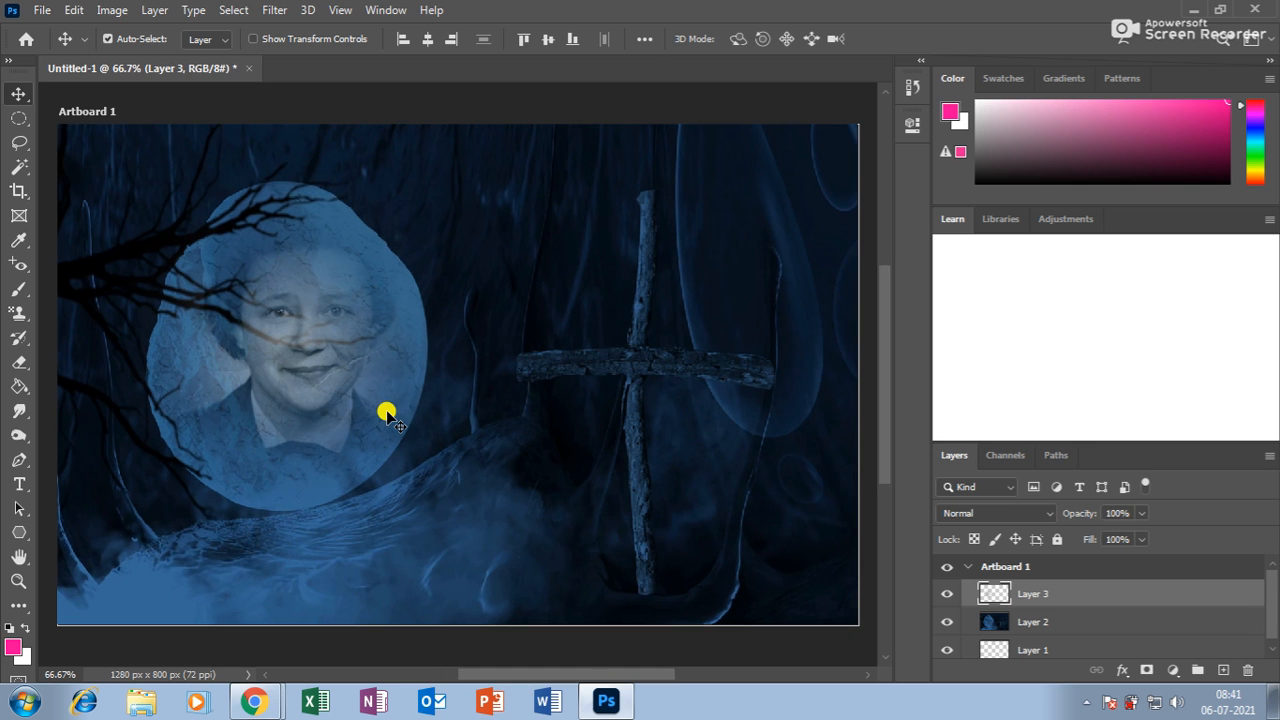
key(ctrl+minus)
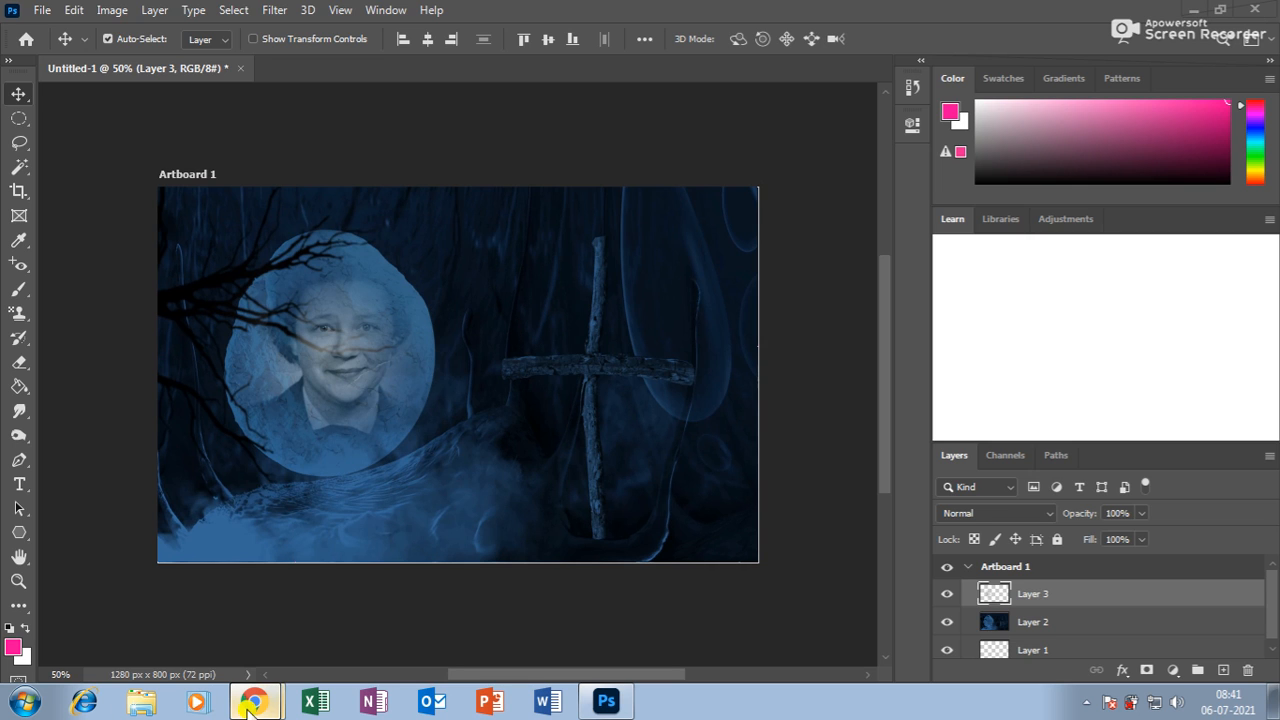
Switch to Chrome to check the Google Meet call and return to Photoshop
key(alt+Tab)
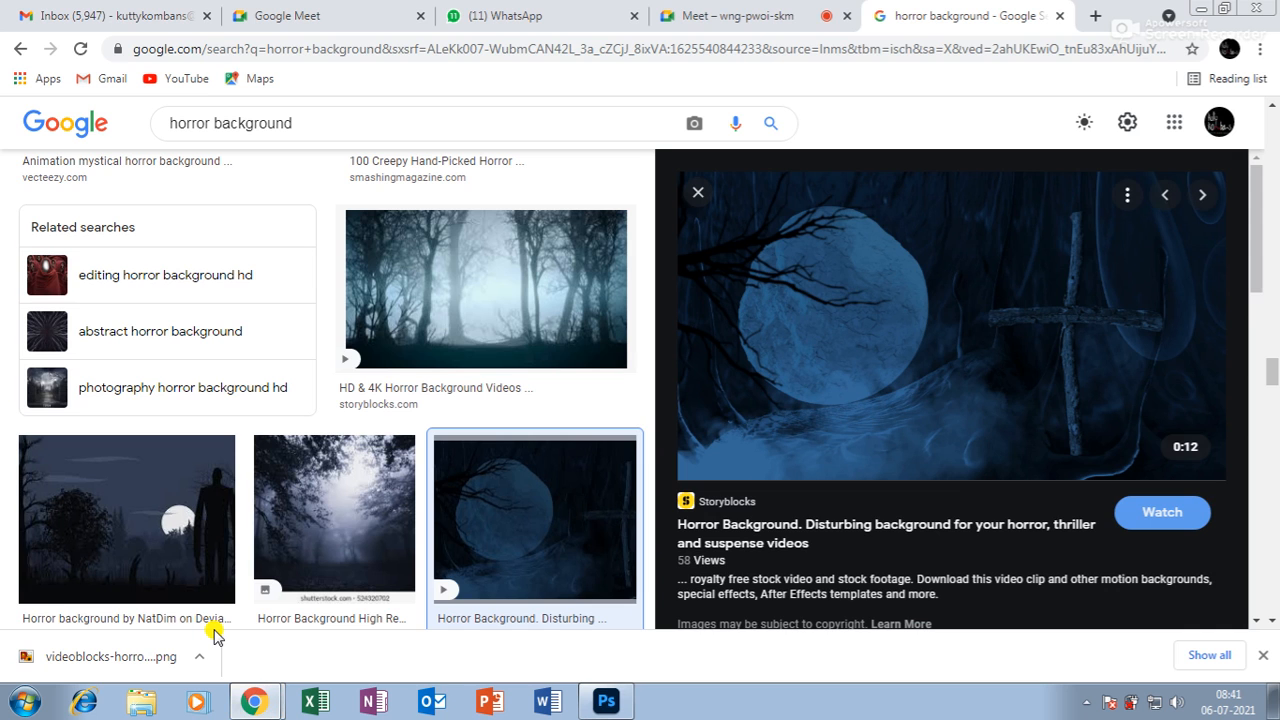
click(752, 18)
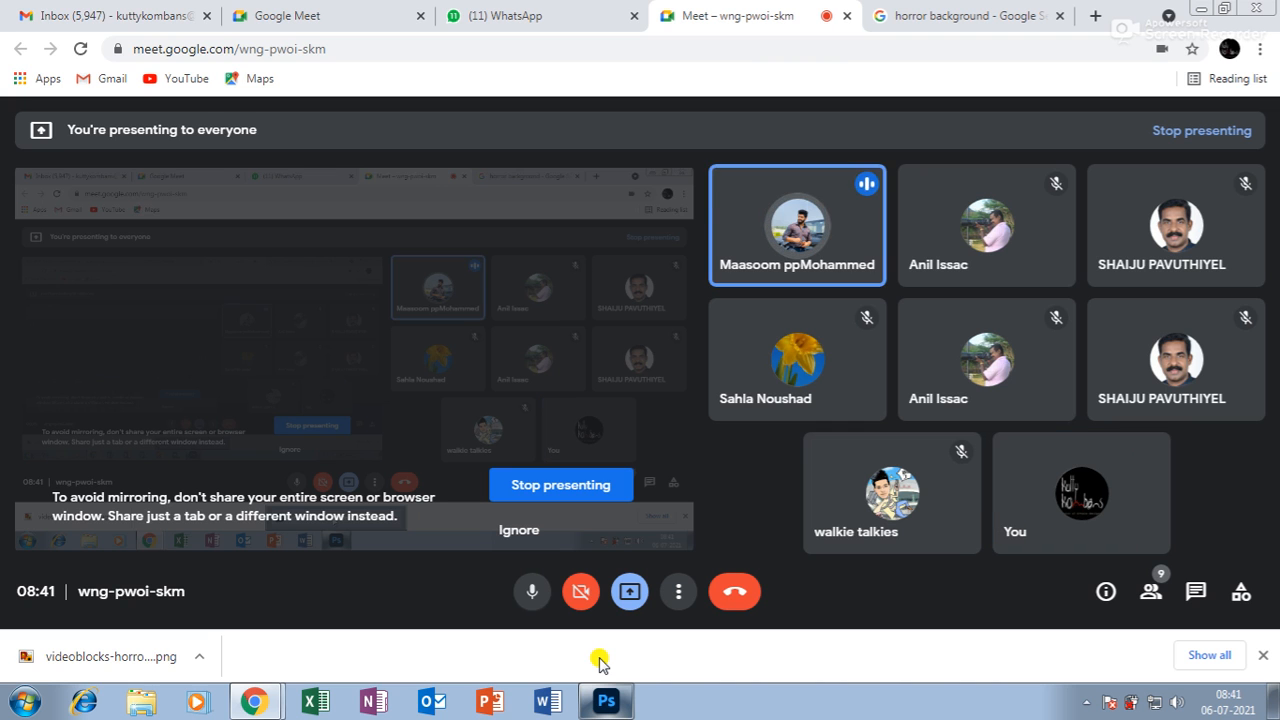
click(606, 703)
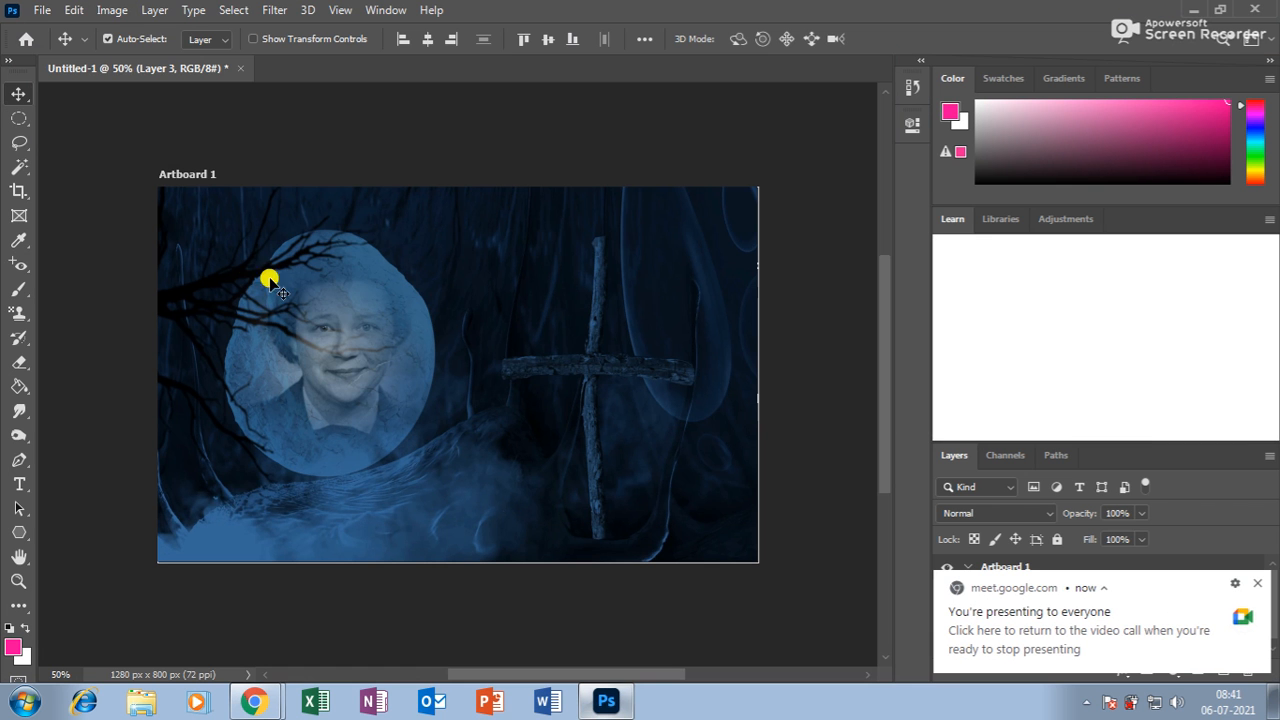
Undo the face blending on Layer 3 back to the full portrait without a selection
key(ctrl+z)
key(ctrl+z)
key(ctrl+z)
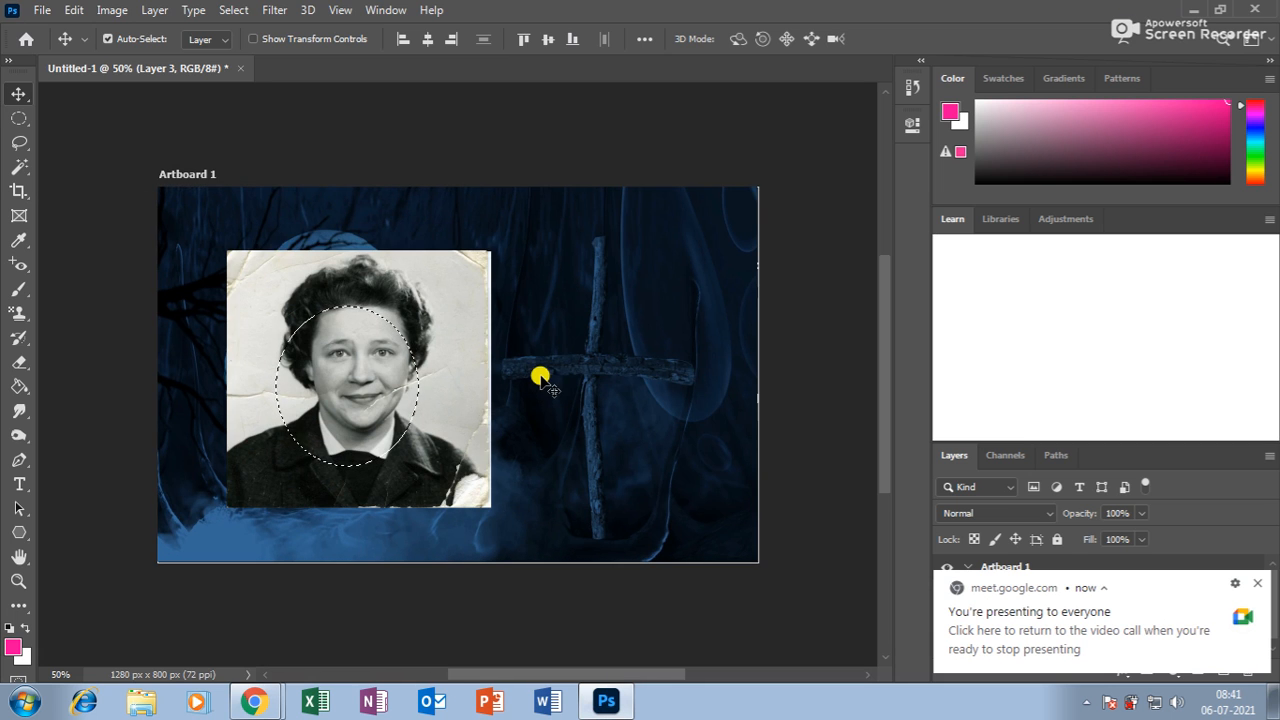
key(ctrl+z)
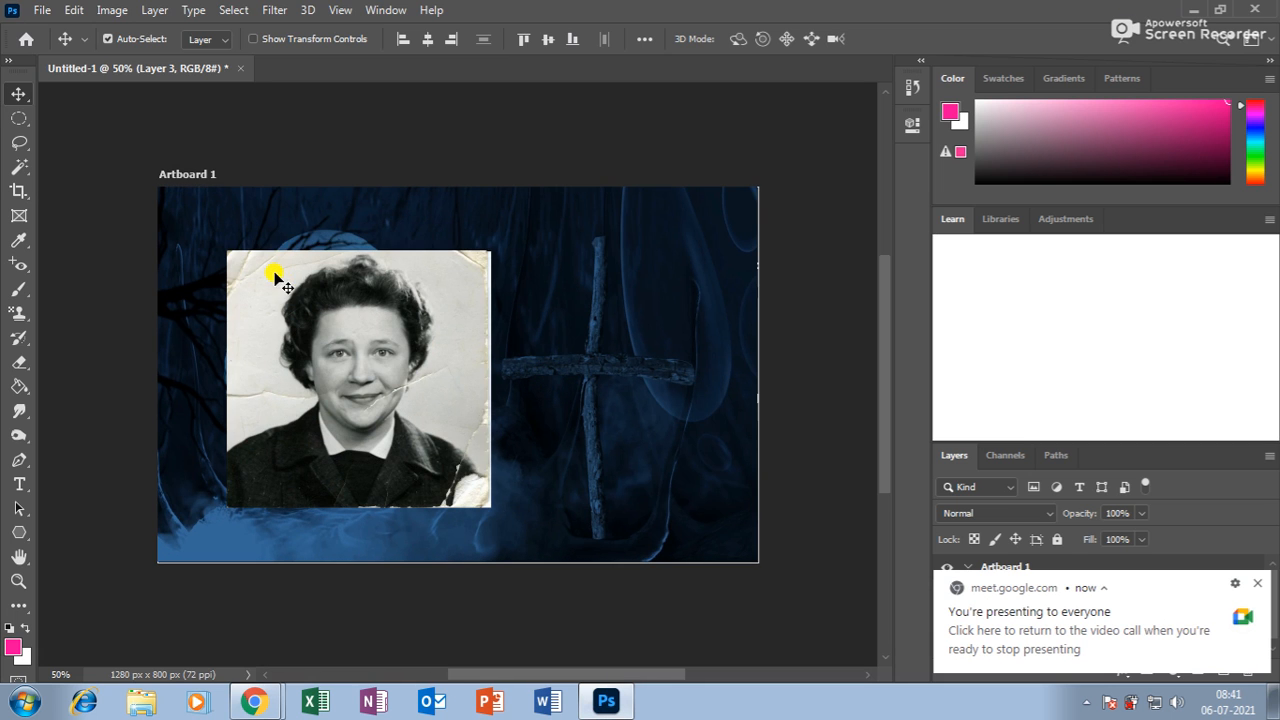
Draw an elliptical selection around the portrait's face, feather it by 100 pixels, and invert it
click(19, 119)
drag(300, 297, 415, 460)
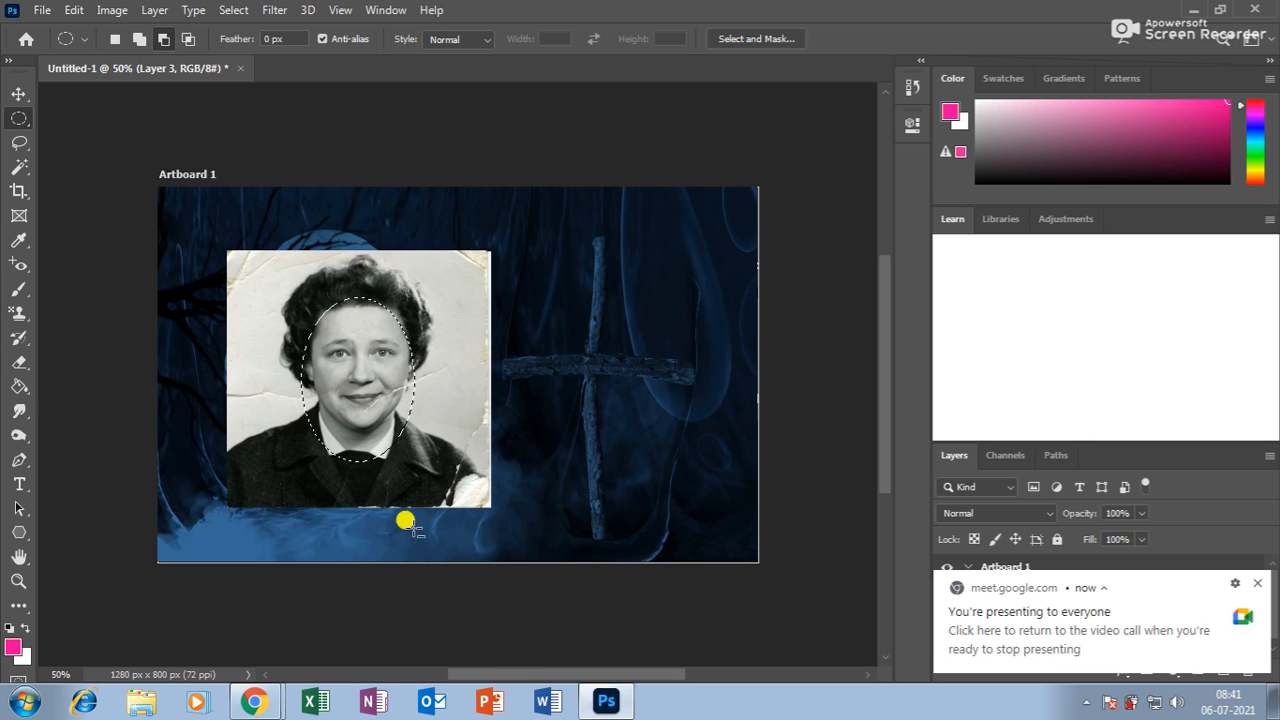
click(231, 10)
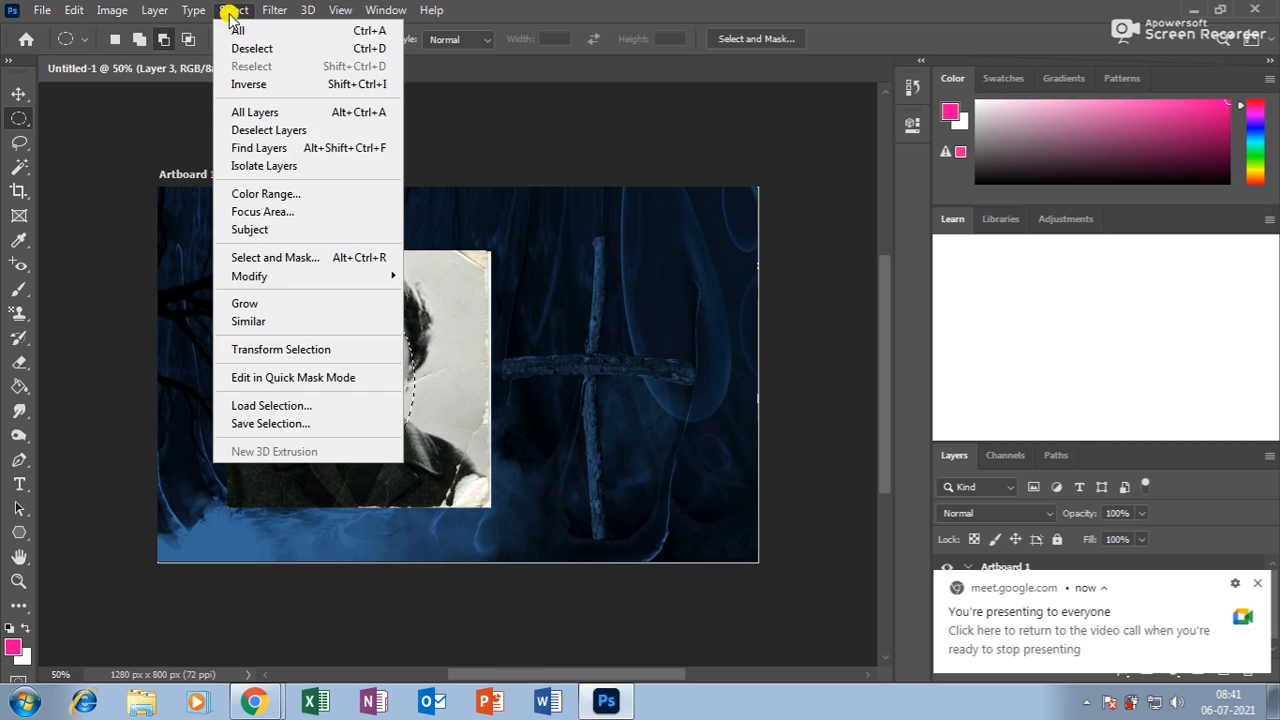
mouse_move(281, 279)
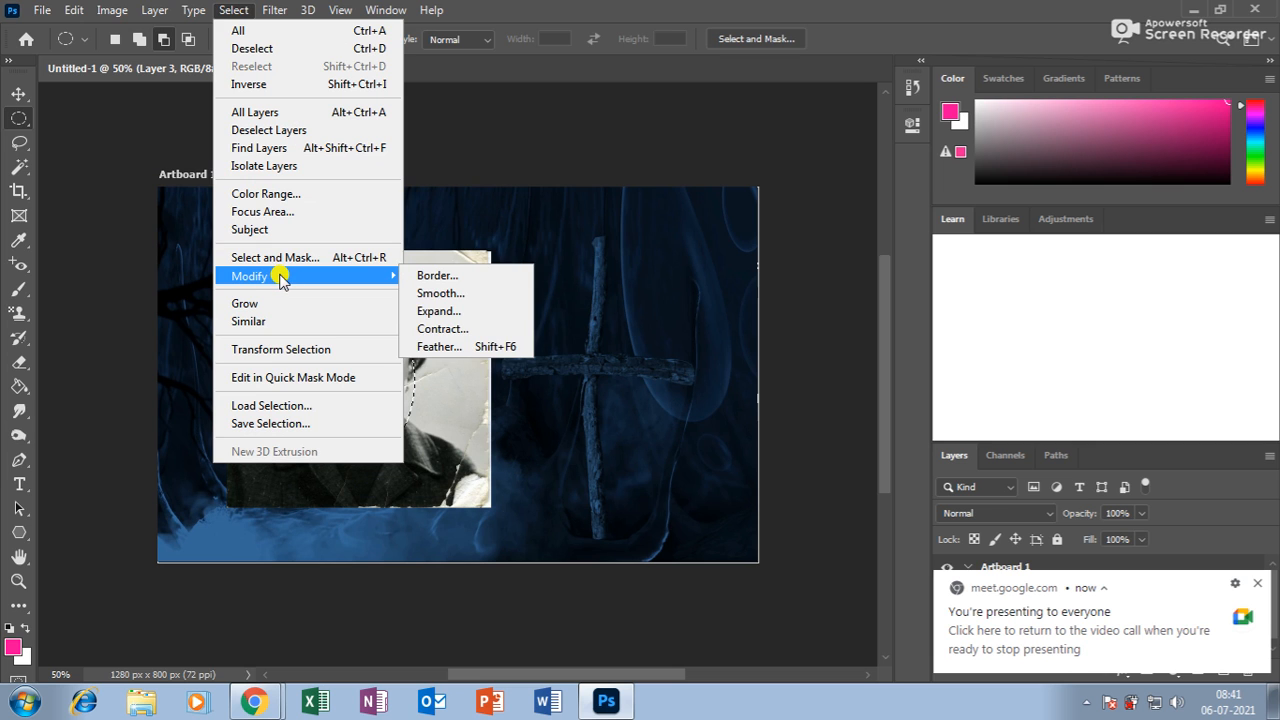
click(443, 346)
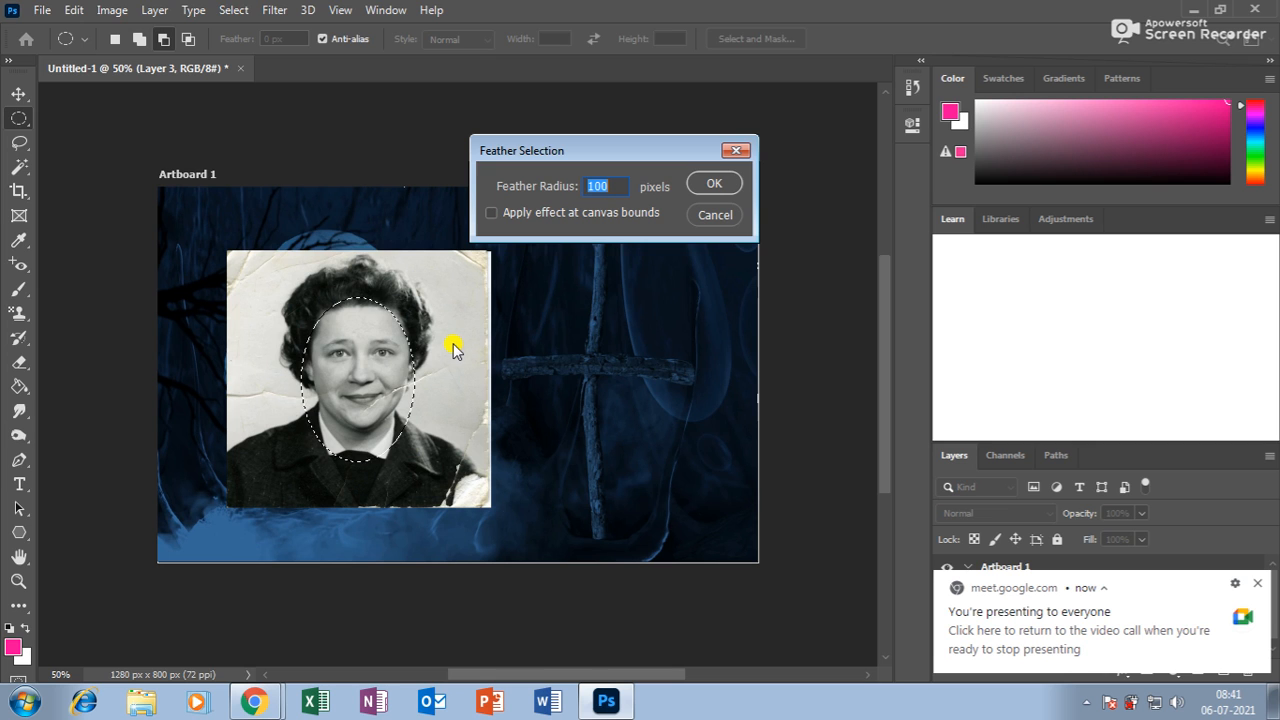
click(714, 183)
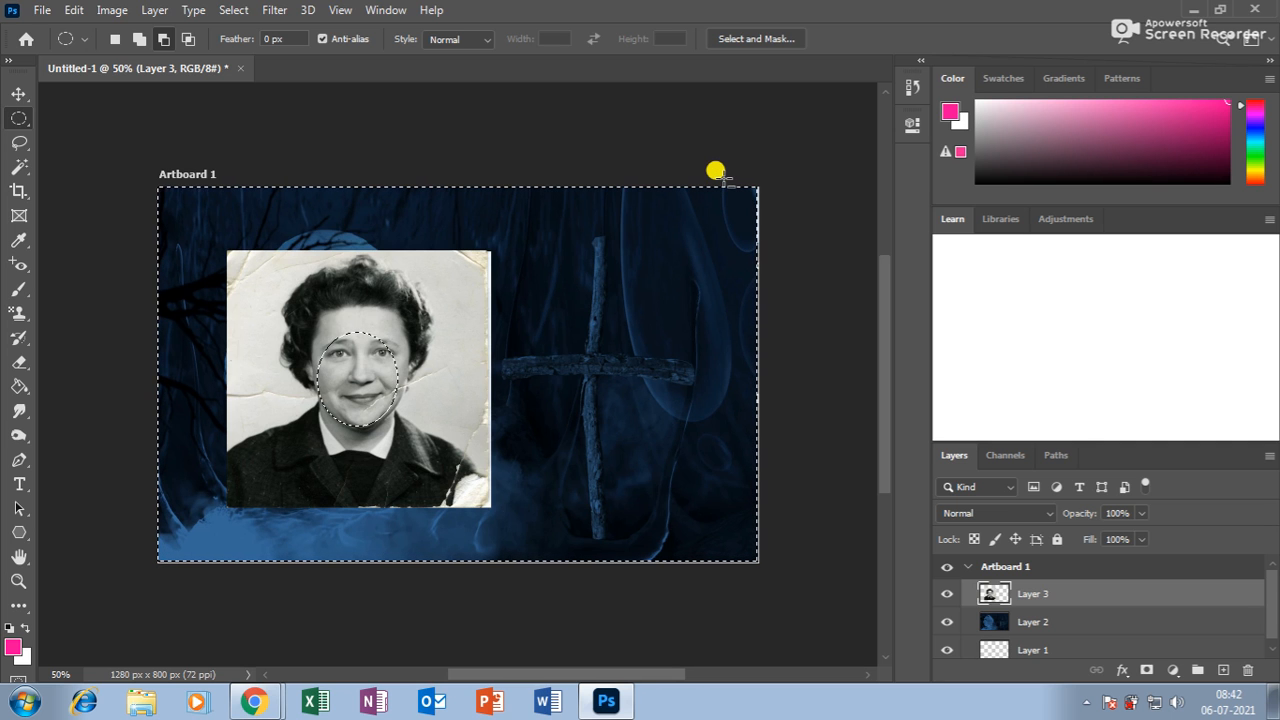
Try clearing the portrait's surroundings twice with the inverted feathered selection and undo both deletions
key(Delete)
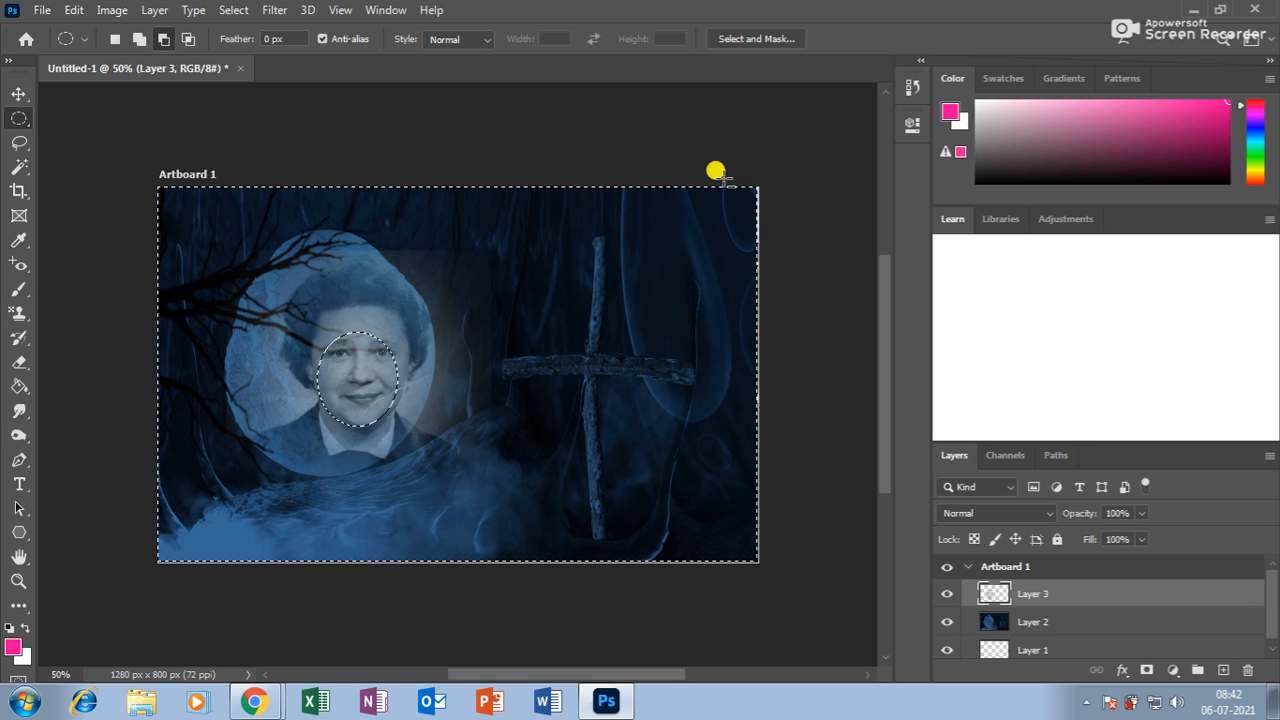
key(Delete)
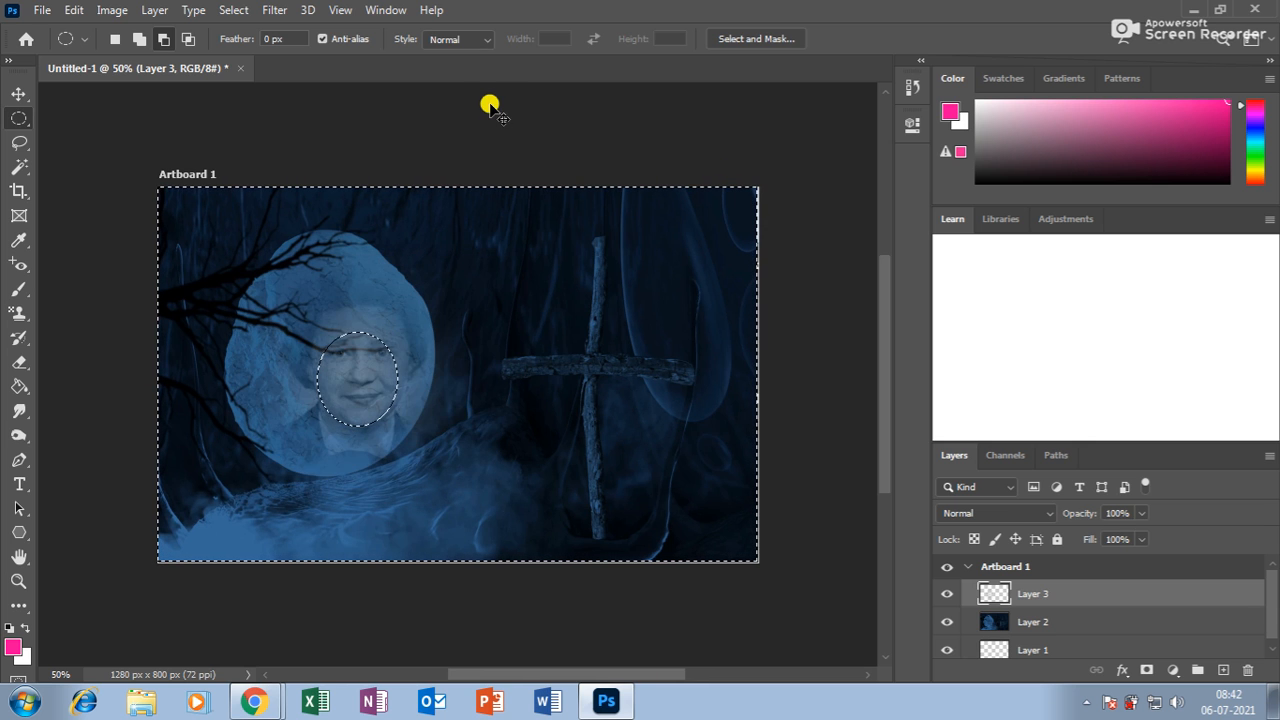
key(ctrl+z)
key(ctrl+z)
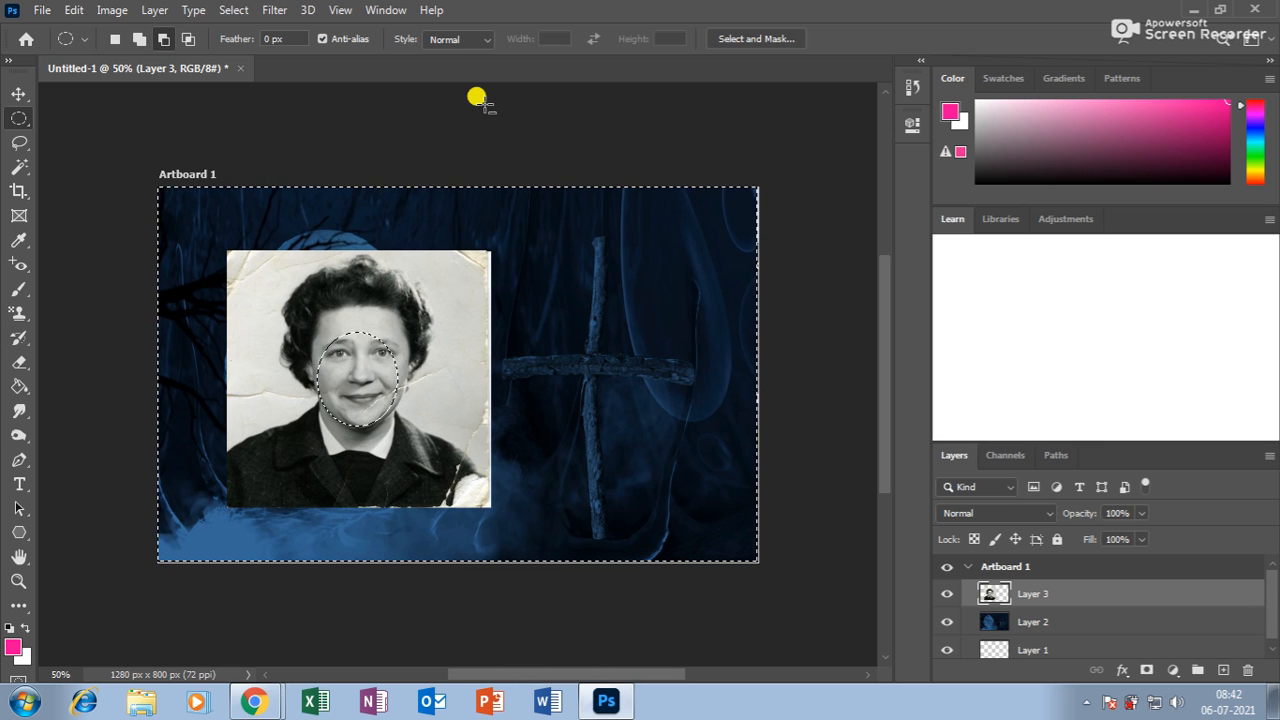
Deselect the inverted face selection on the portrait layer
click(240, 10)
click(235, 10)
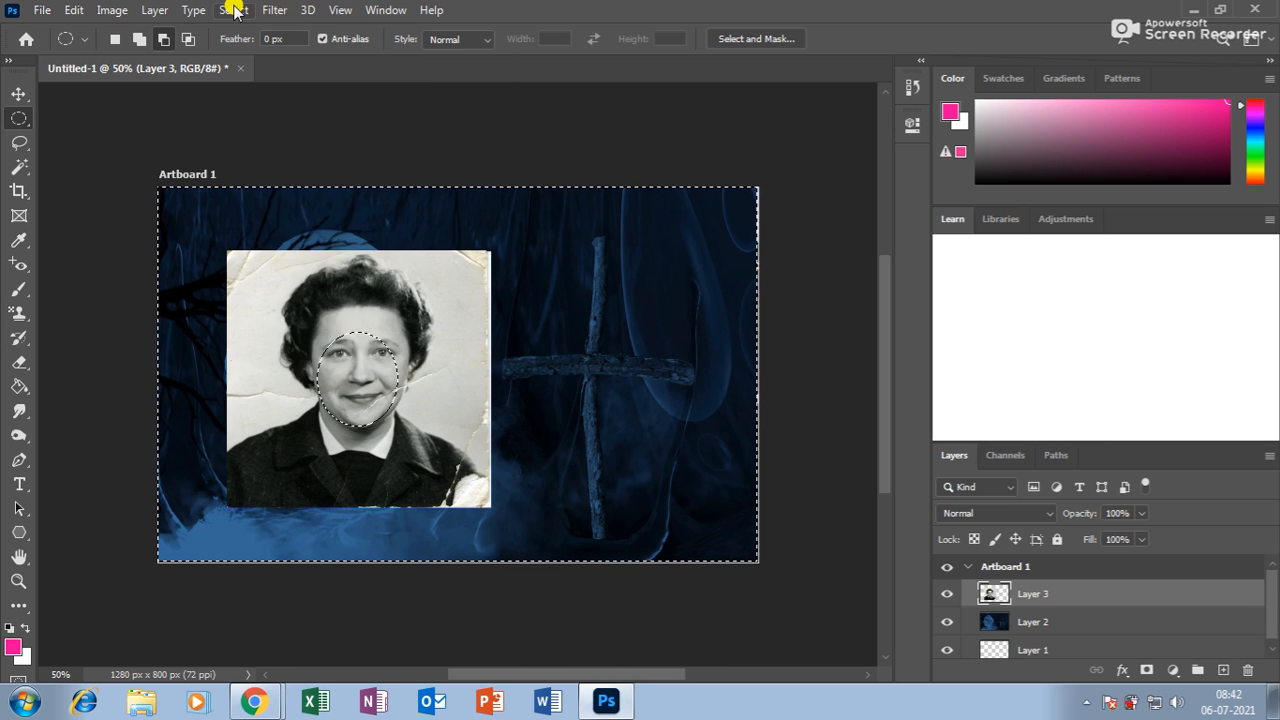
click(232, 9)
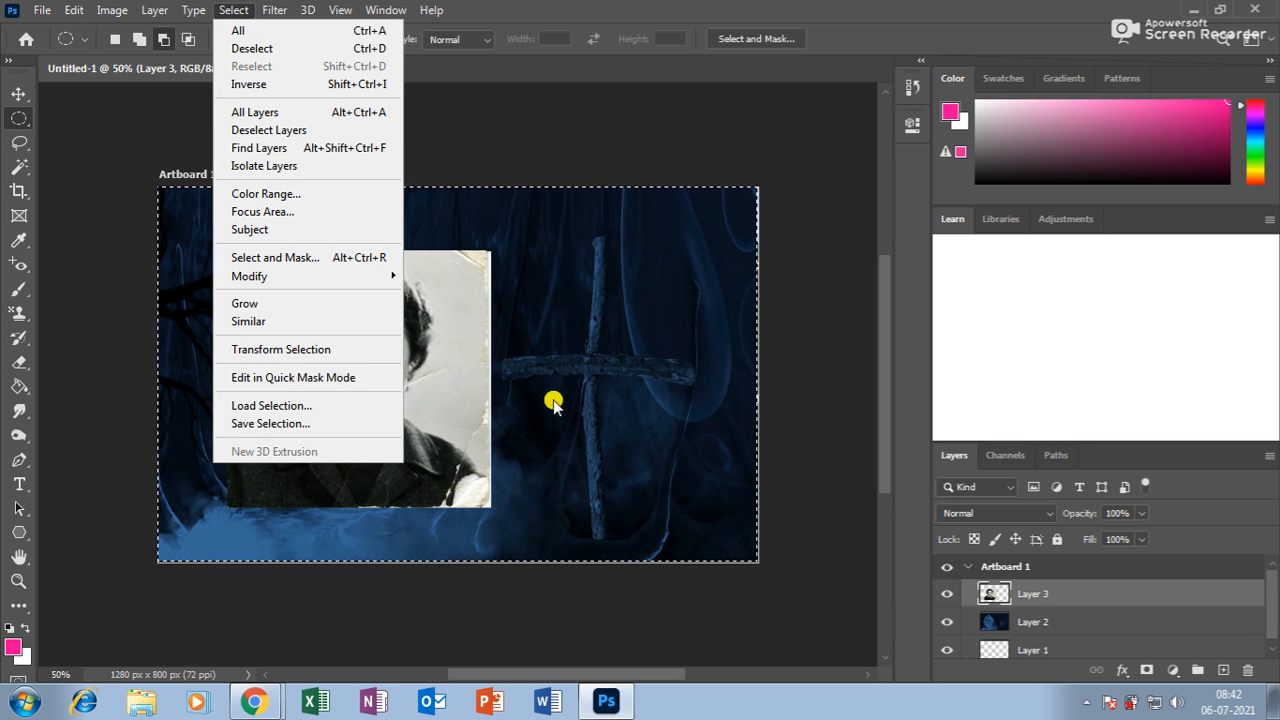
click(502, 433)
key(ctrl+d)
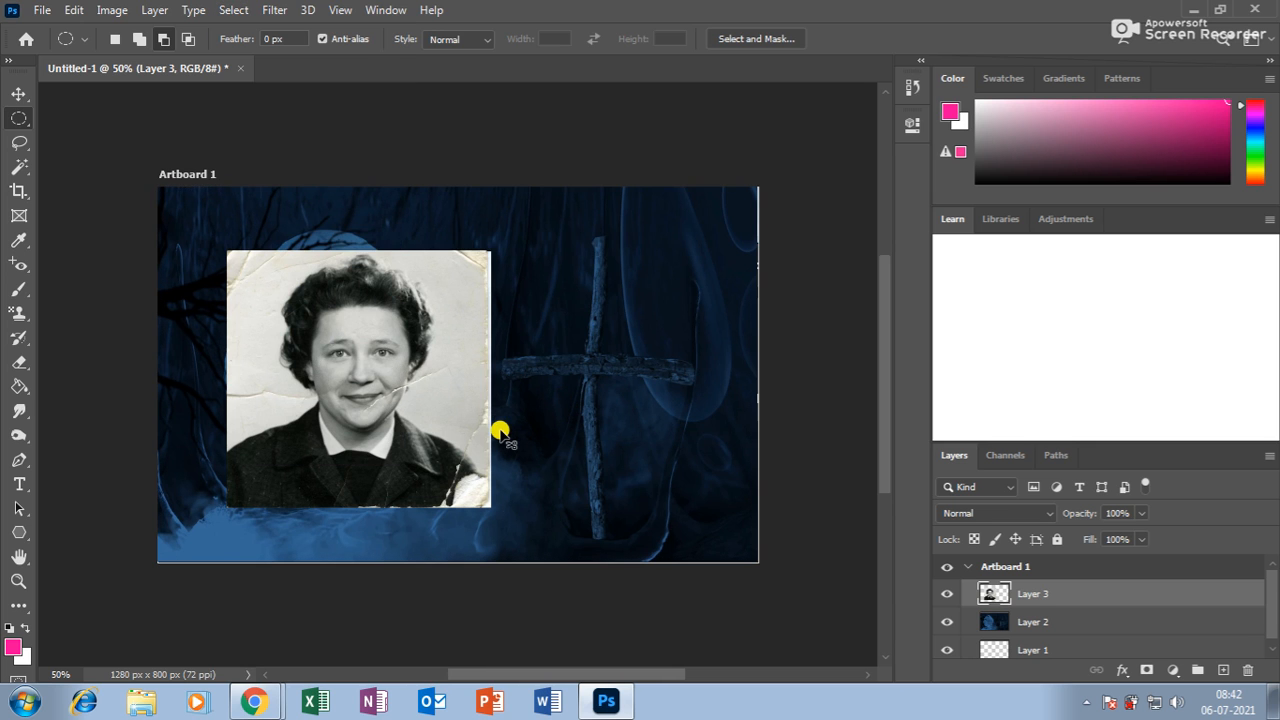
Delete the portrait layer and the moon background layer from the artboard
click(19, 93)
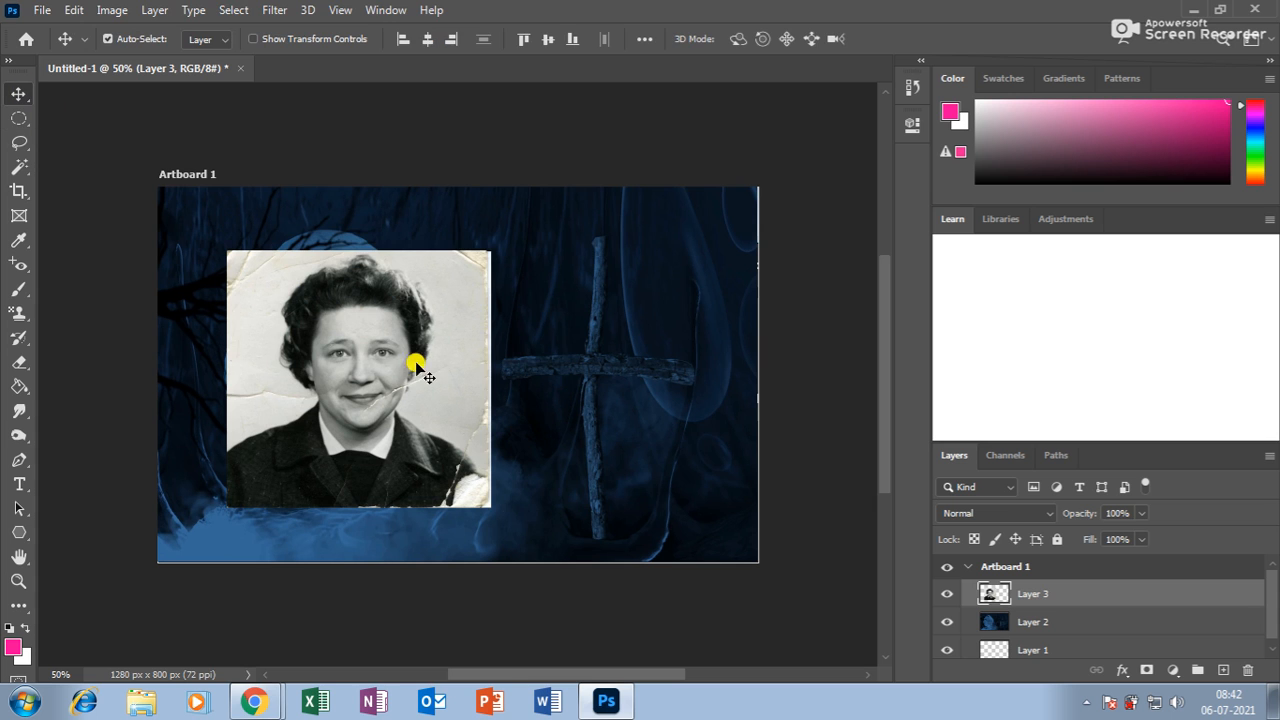
drag(398, 347, 444, 347)
key(Delete)
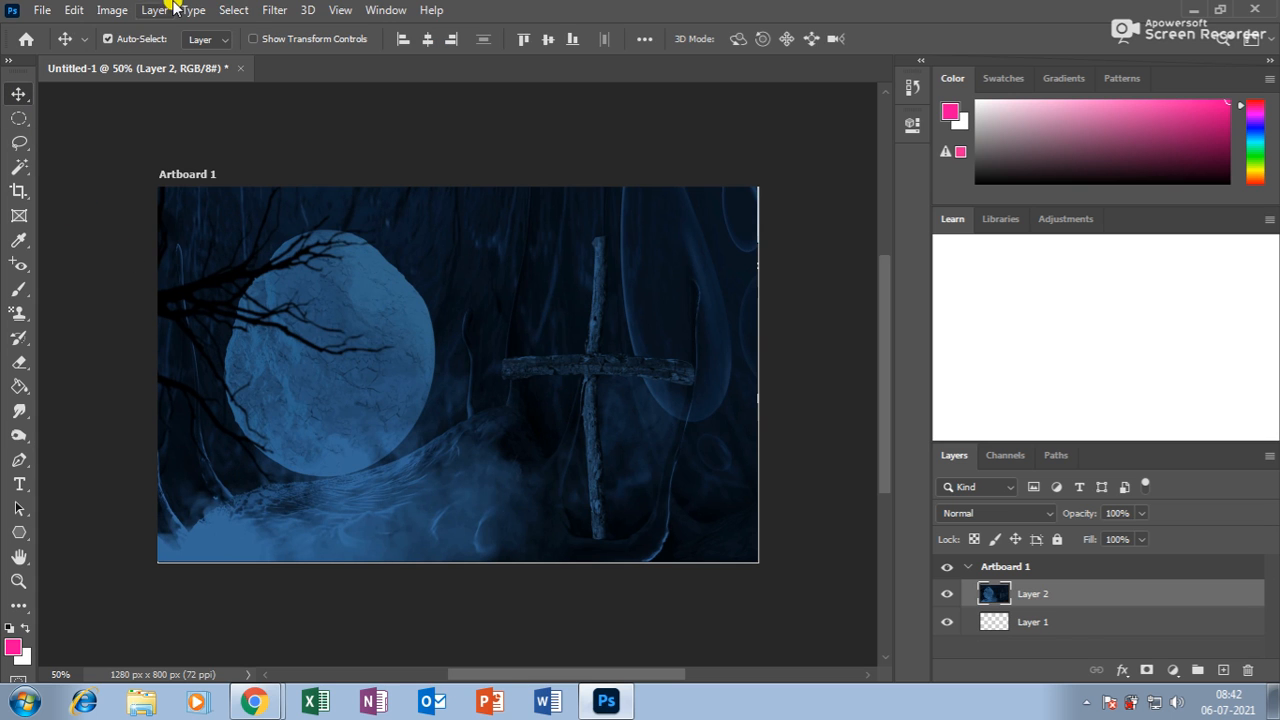
drag(491, 371, 514, 429)
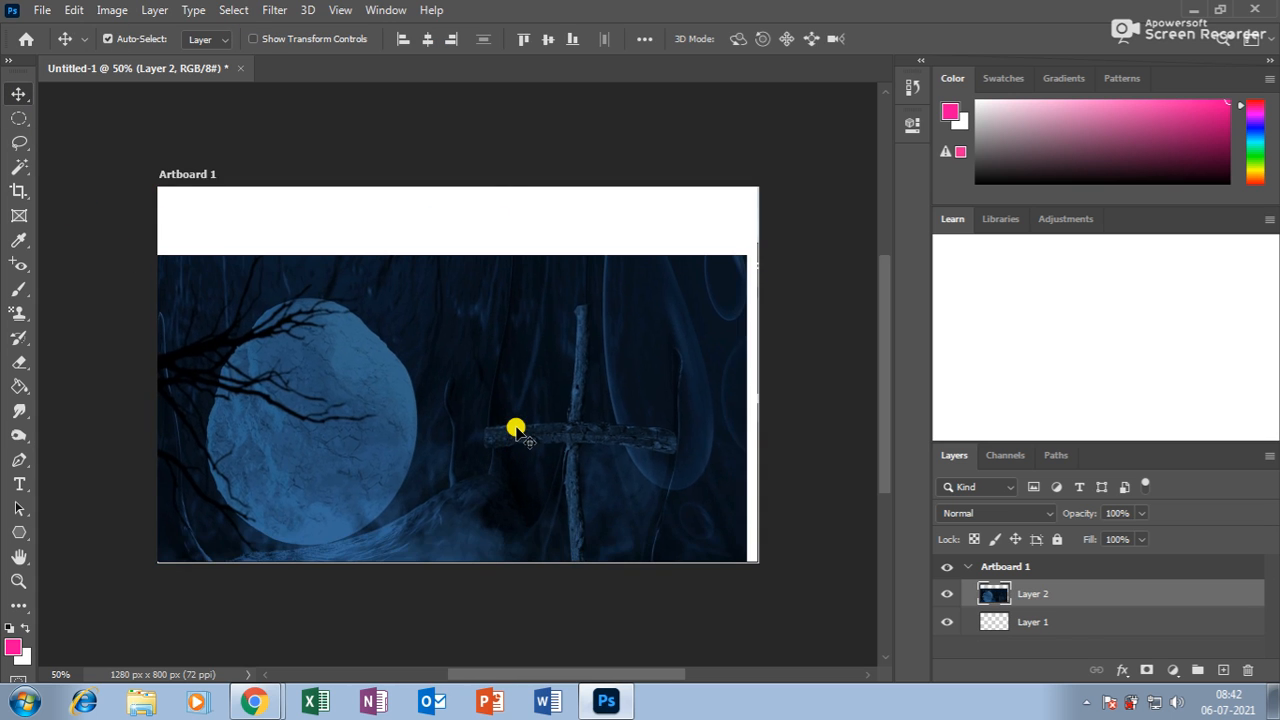
key(Delete)
Add the text "welcome" on the blank artboard with the Type tool
click(19, 484)
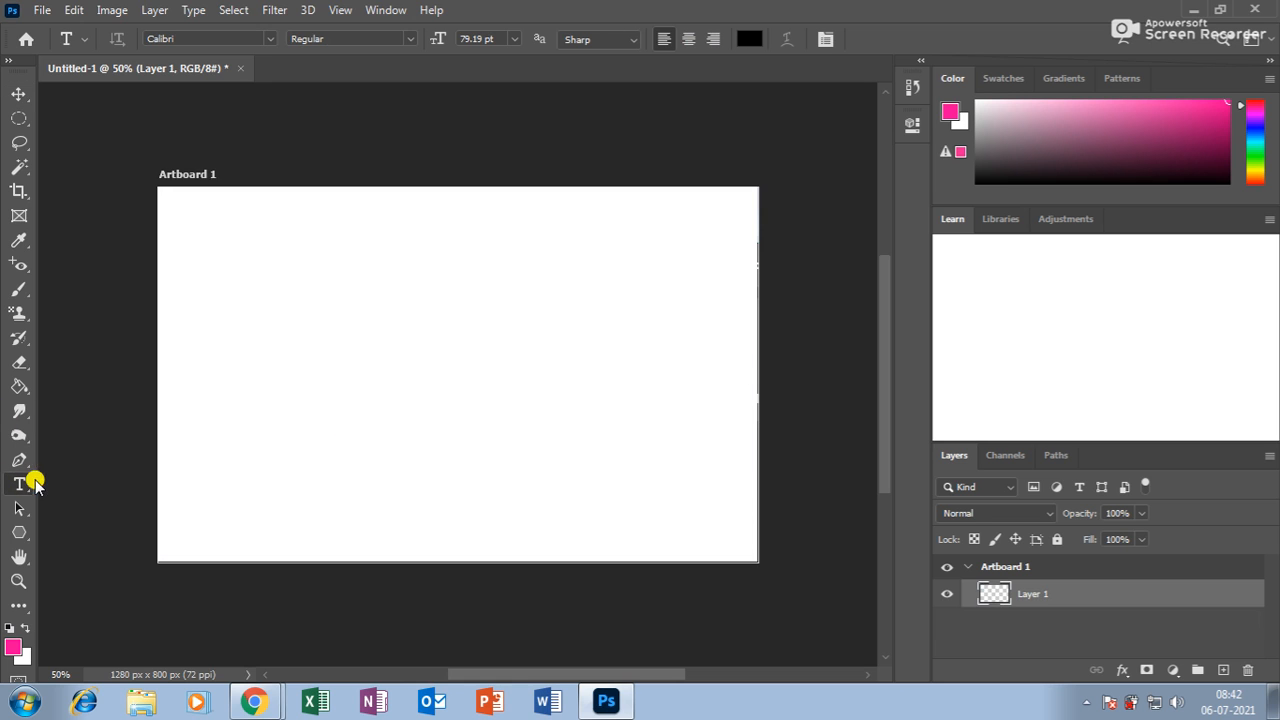
click(322, 392)
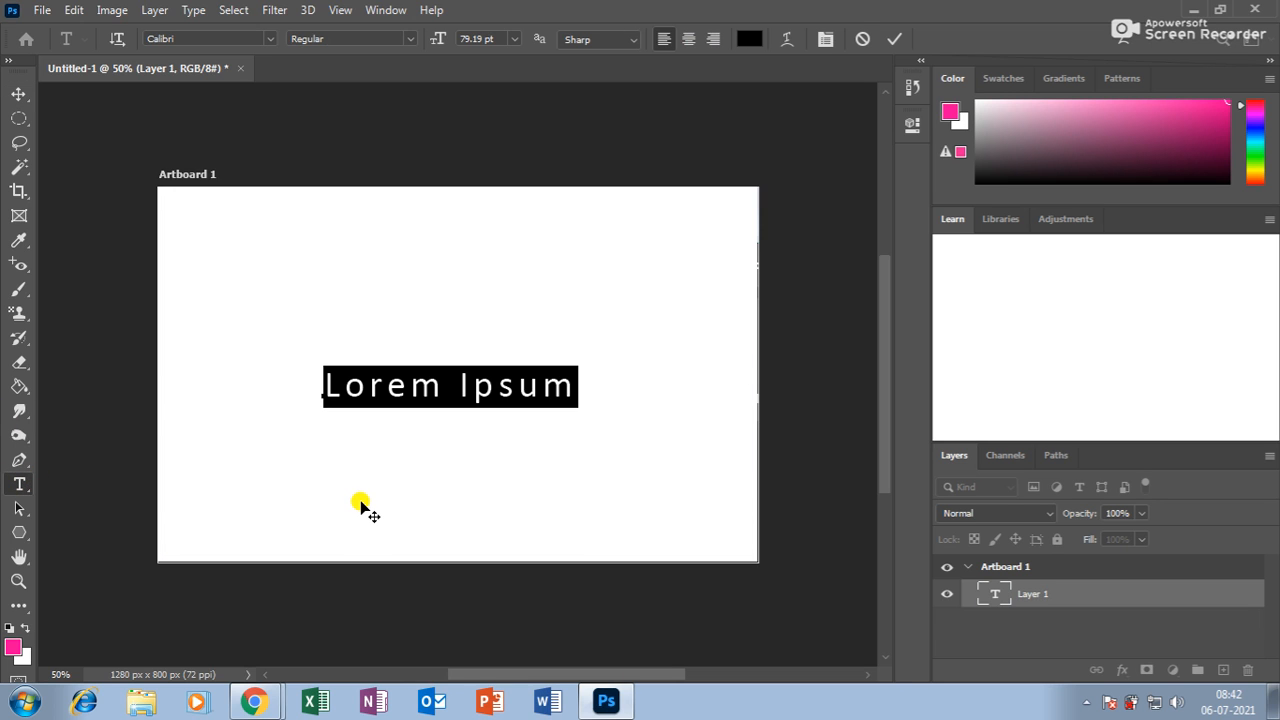
text(welc)
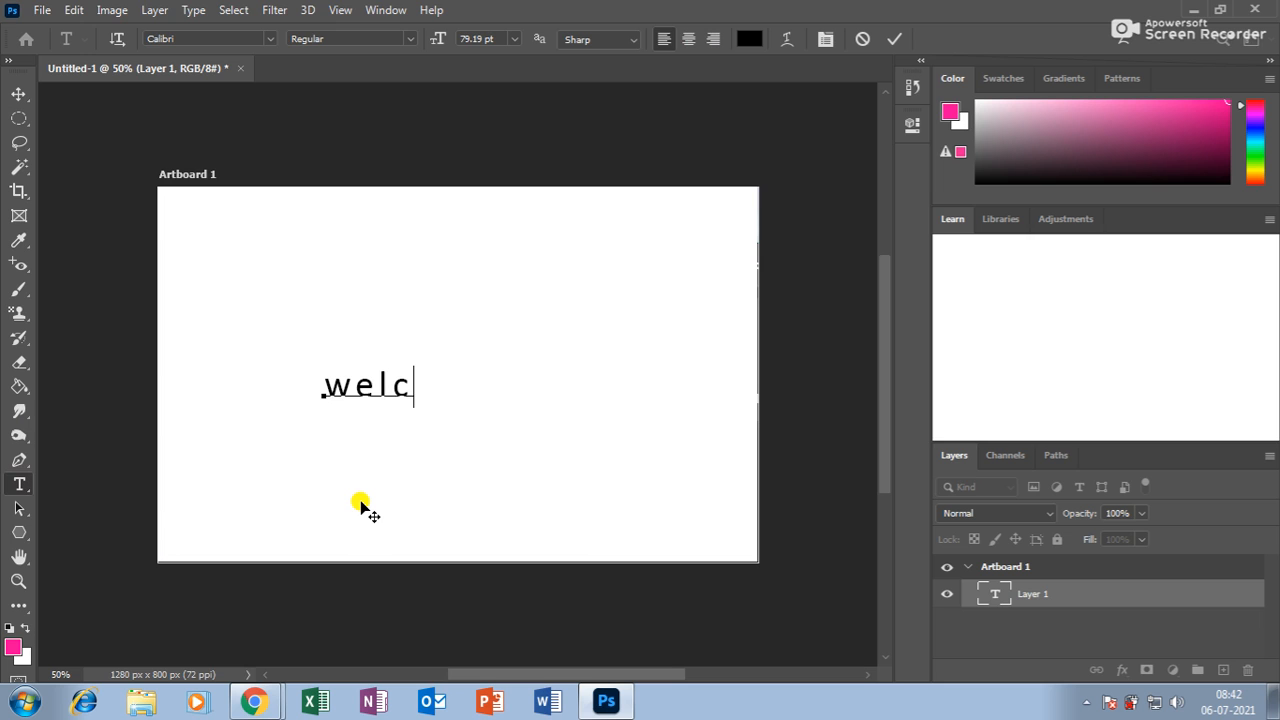
text(ome)
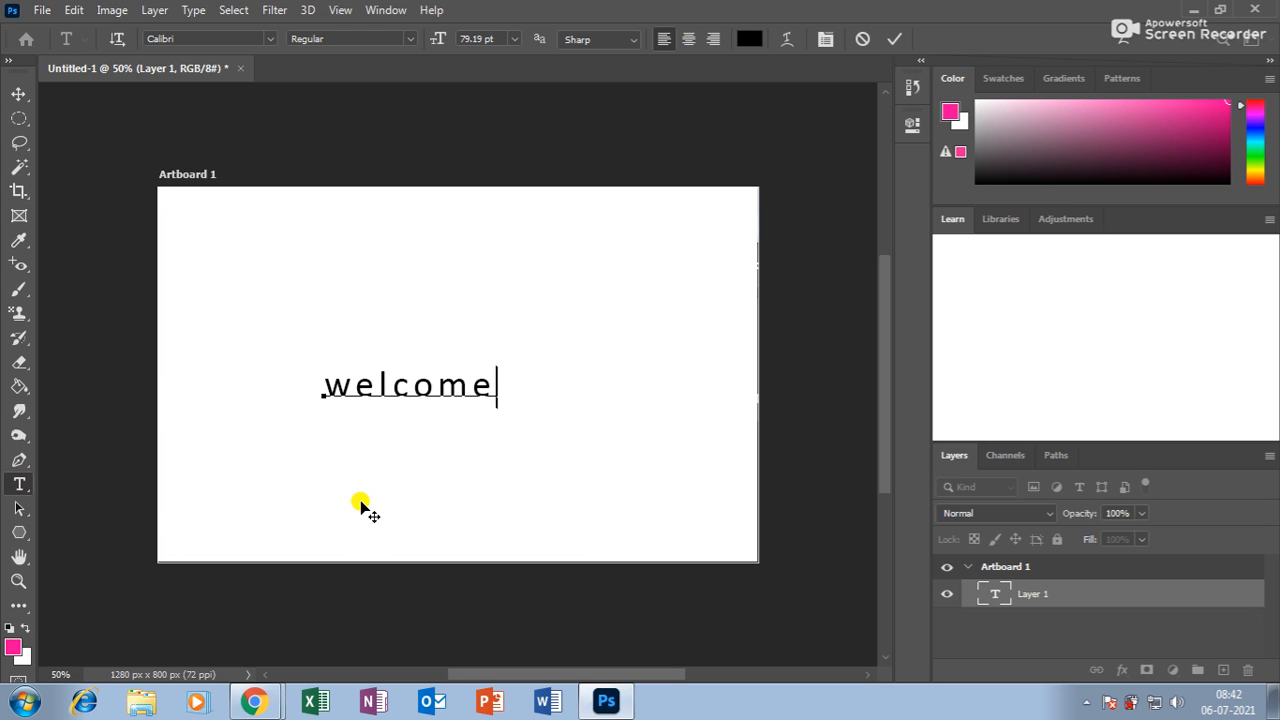
click(18, 93)
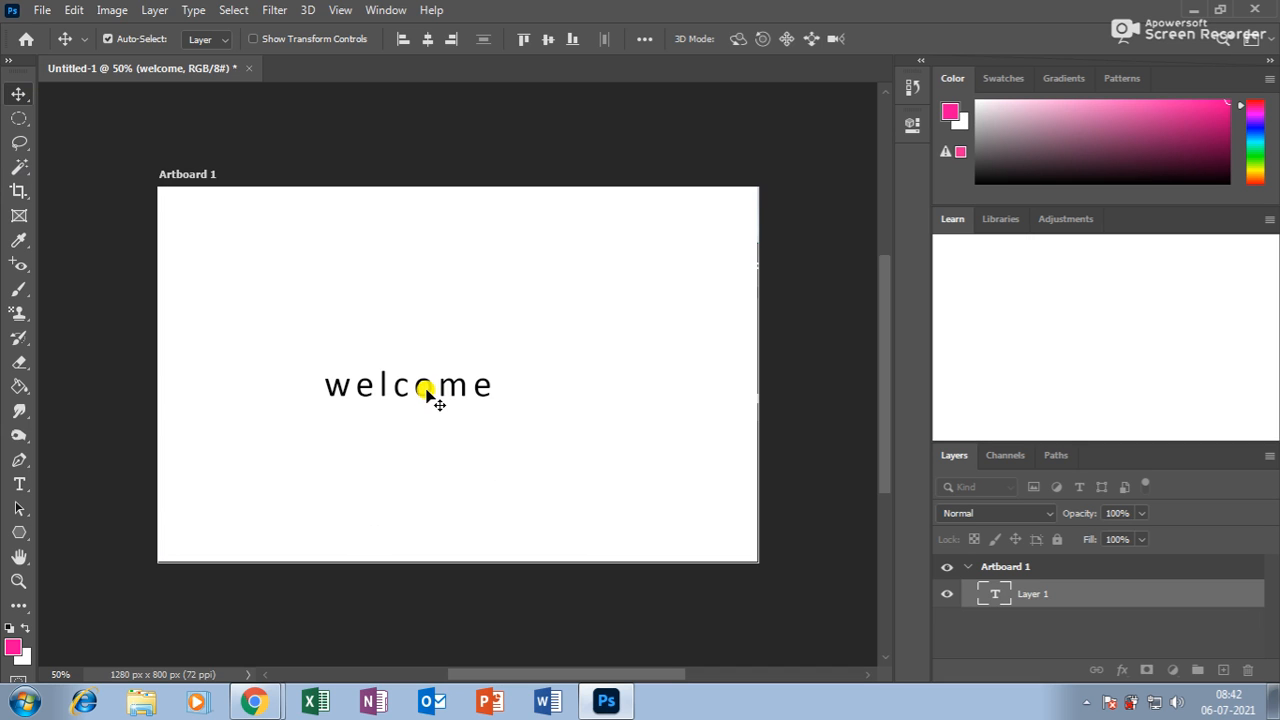
Center the "welcome" text horizontally and vertically on the artboard using the alignment options
mouse_move(431, 386)
mouse_down()
mouse_move(437, 400)
mouse_move(439, 387)
mouse_up()
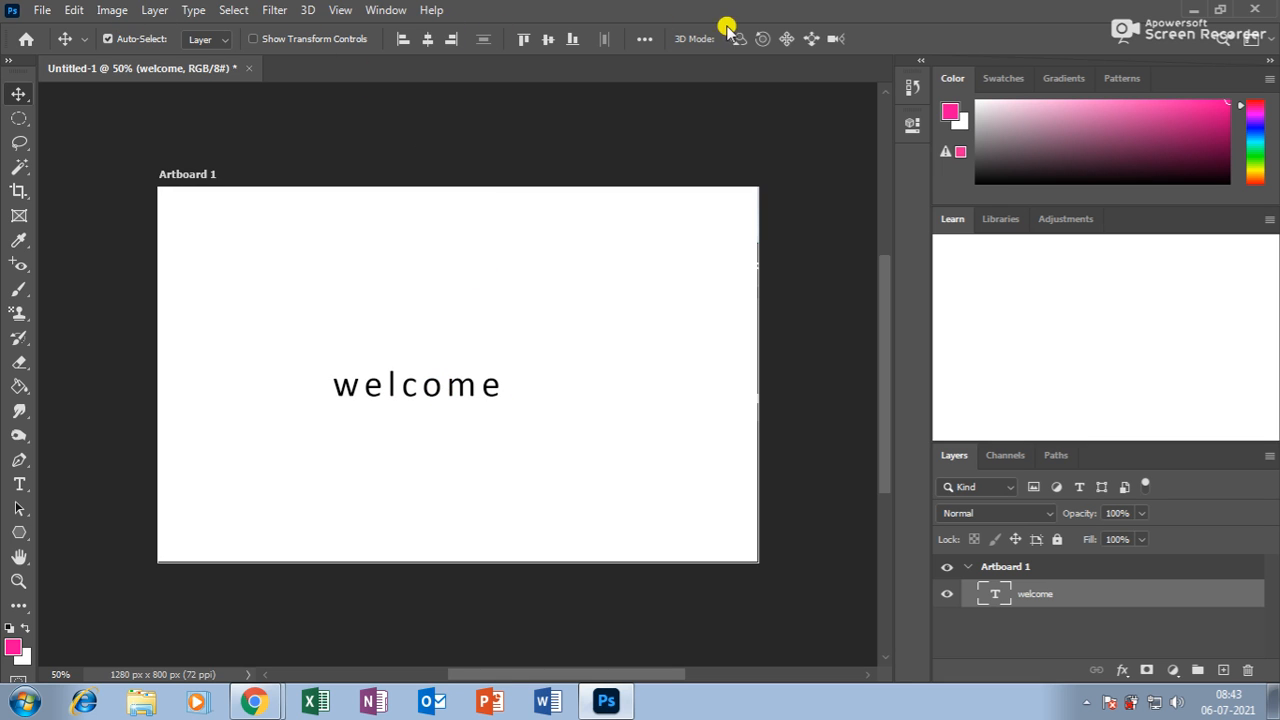
click(429, 39)
click(548, 39)
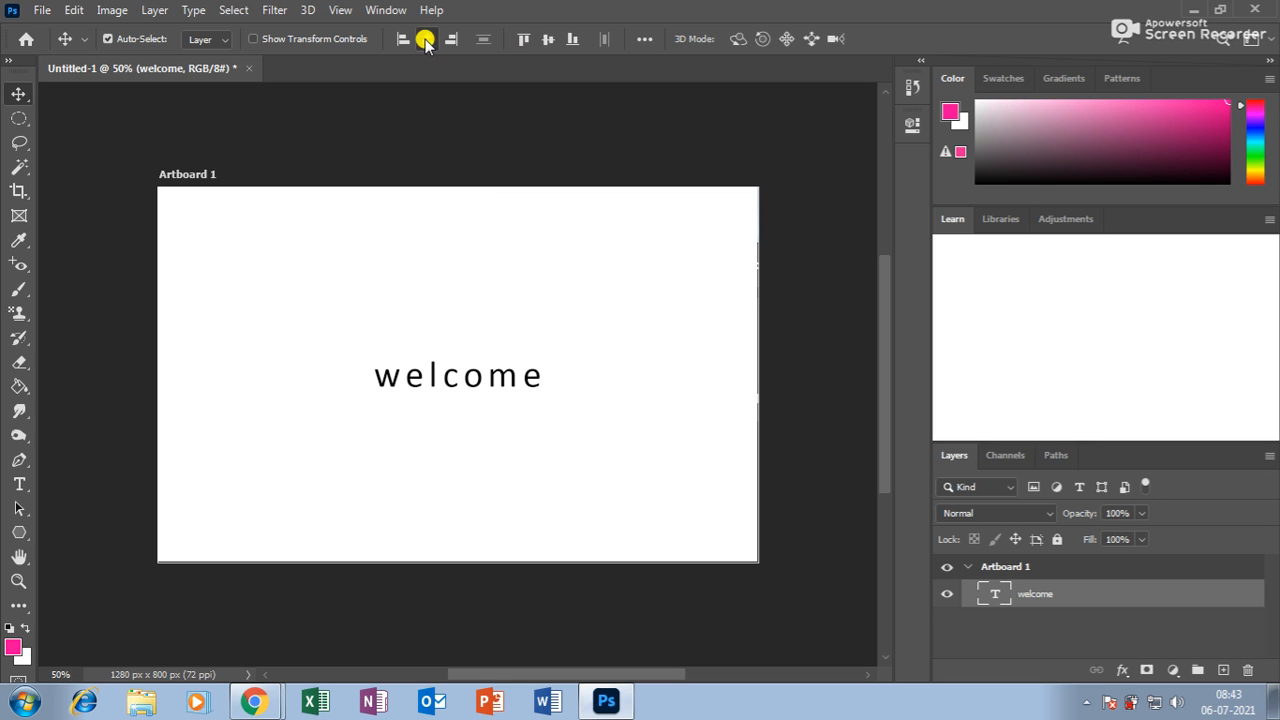
click(545, 40)
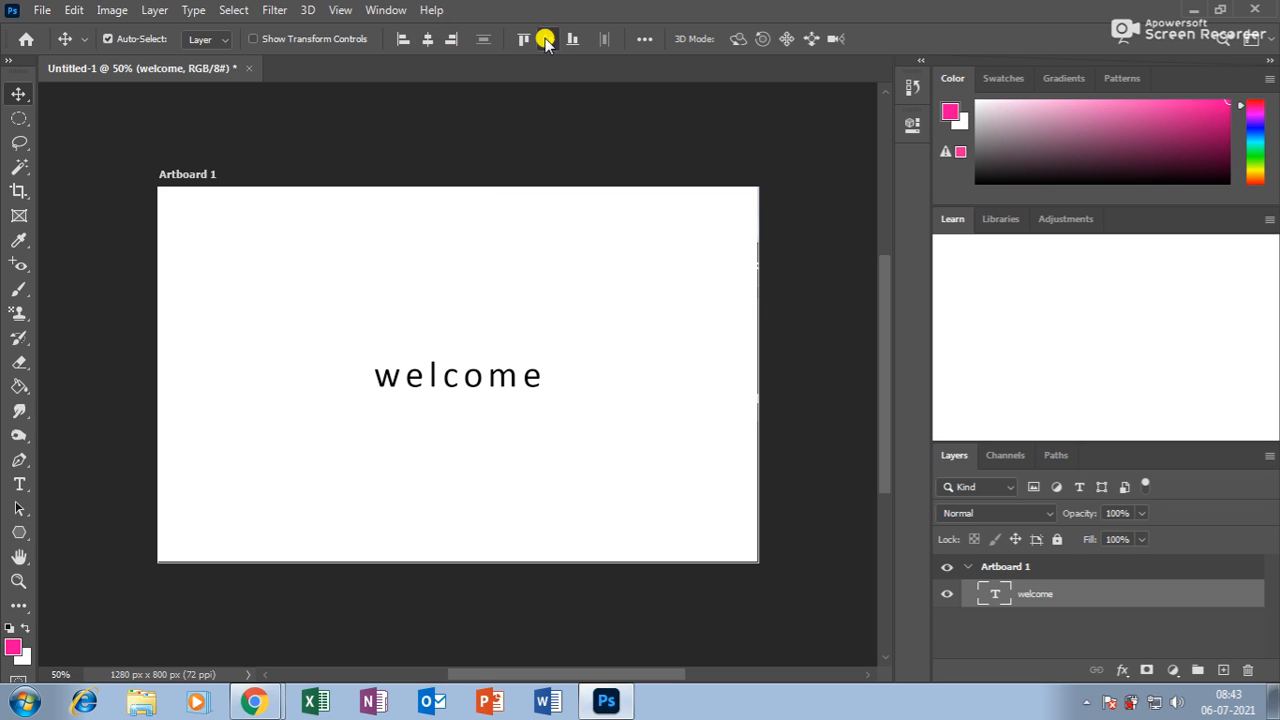
Nudge the "welcome" text slightly up and to the right, delete its layer, and undo the deletion
drag(428, 366, 437, 356)
key(Delete)
drag(19, 118, 76, 116)
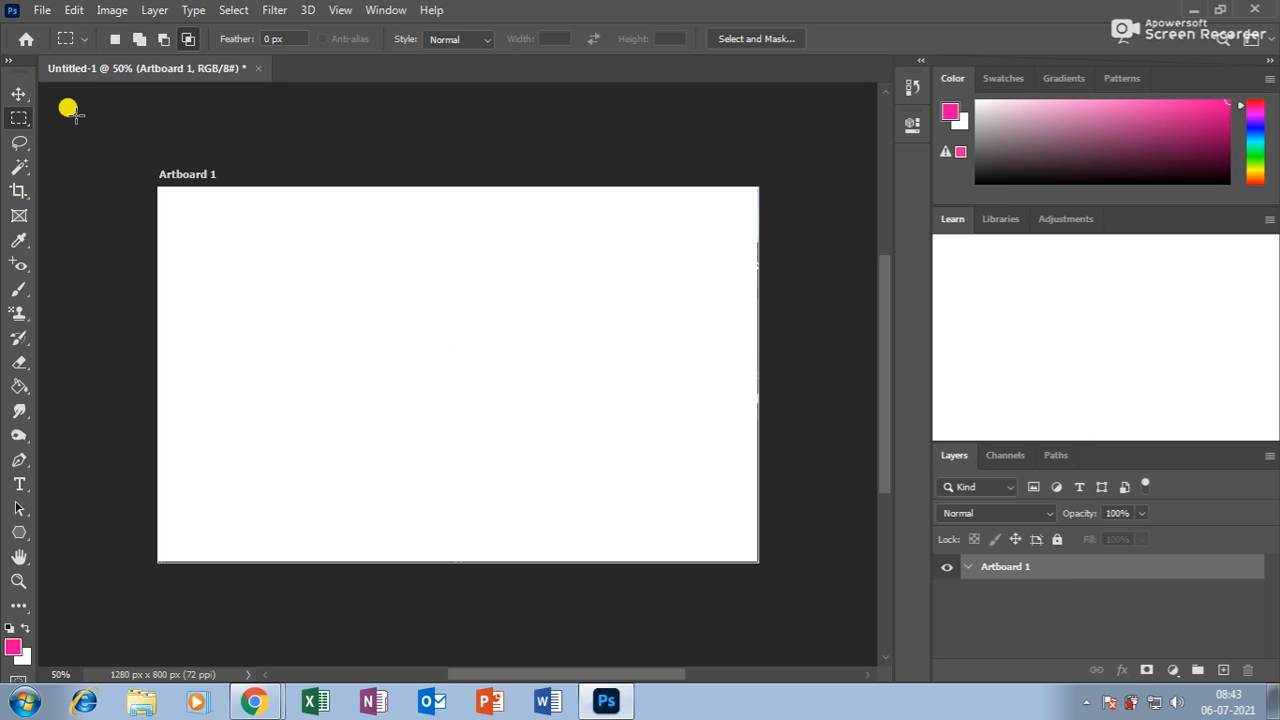
key(ctrl+z)
Draw a rectangular selection above the "welcome" text, fill it with the pink foreground color on a new layer, and deselect
drag(294, 230, 487, 276)
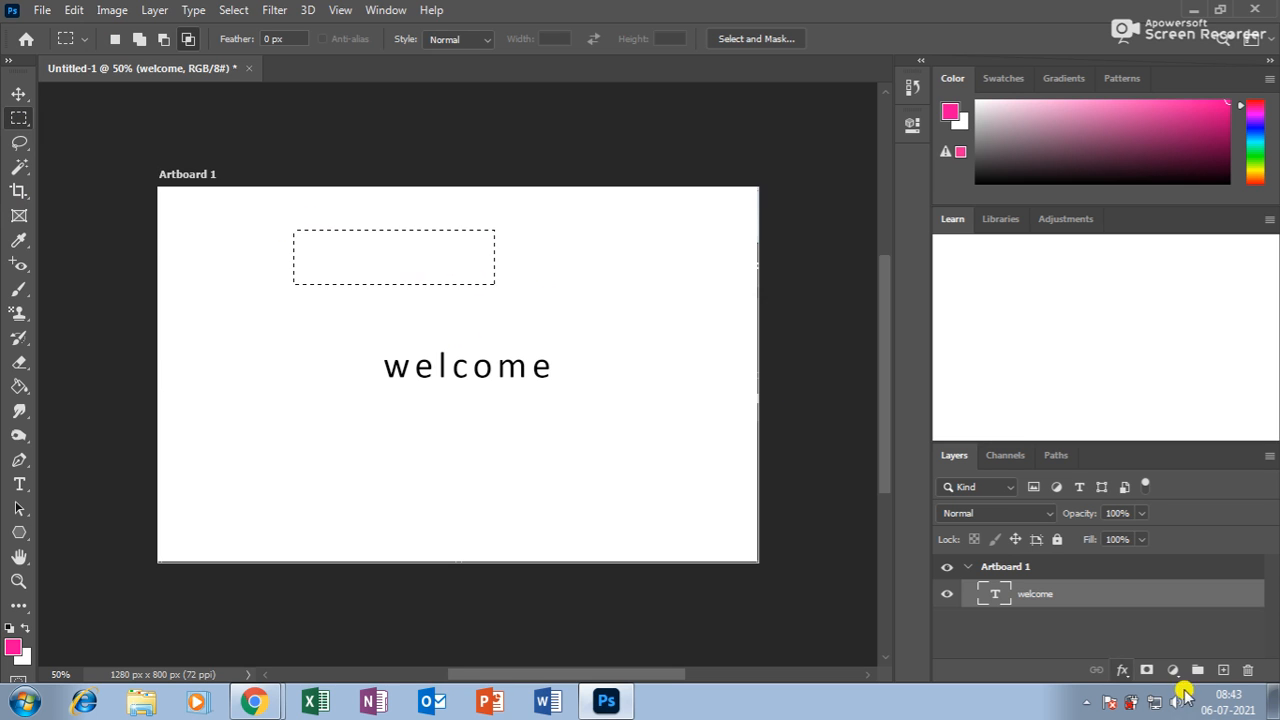
click(1222, 670)
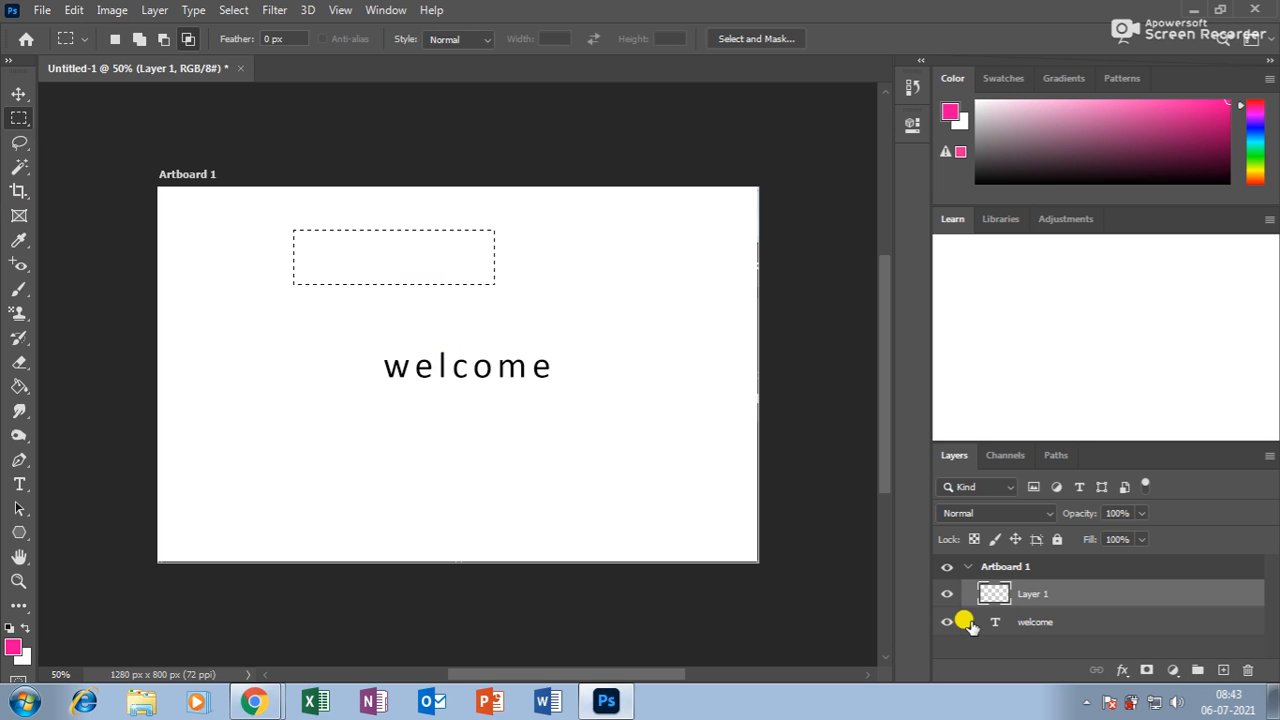
key(alt+BackSpace)
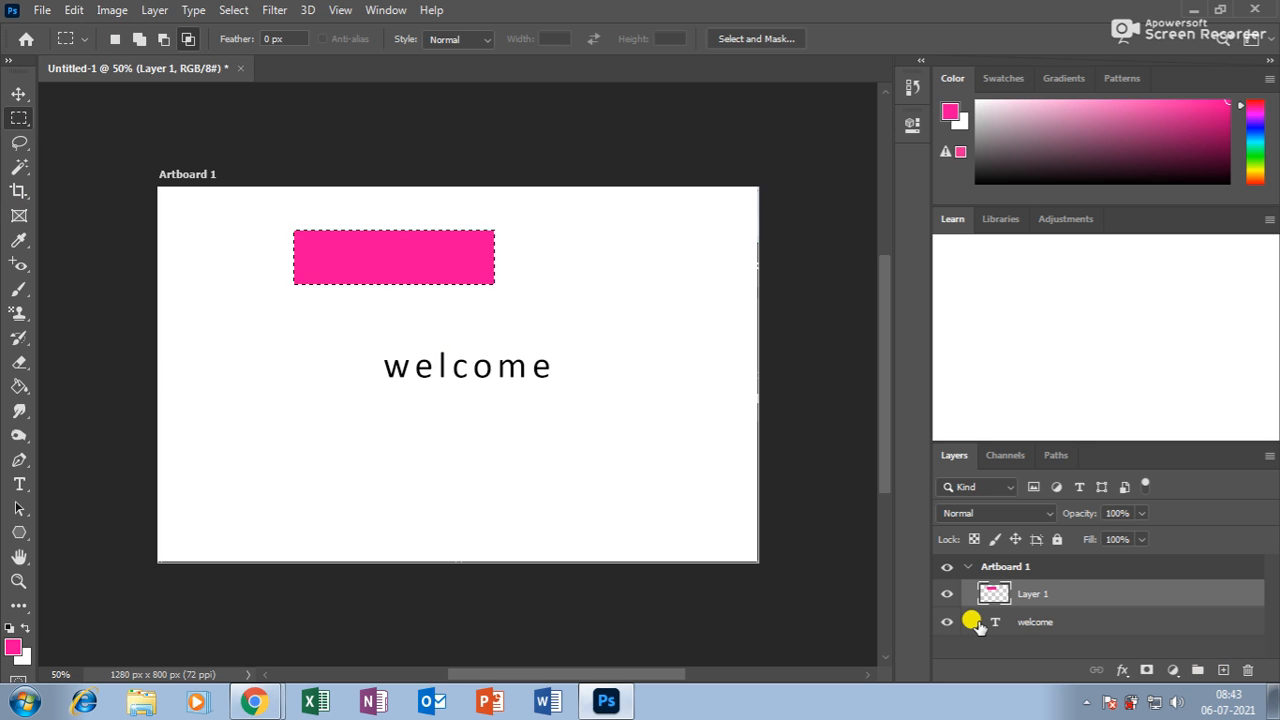
key(ctrl+d)
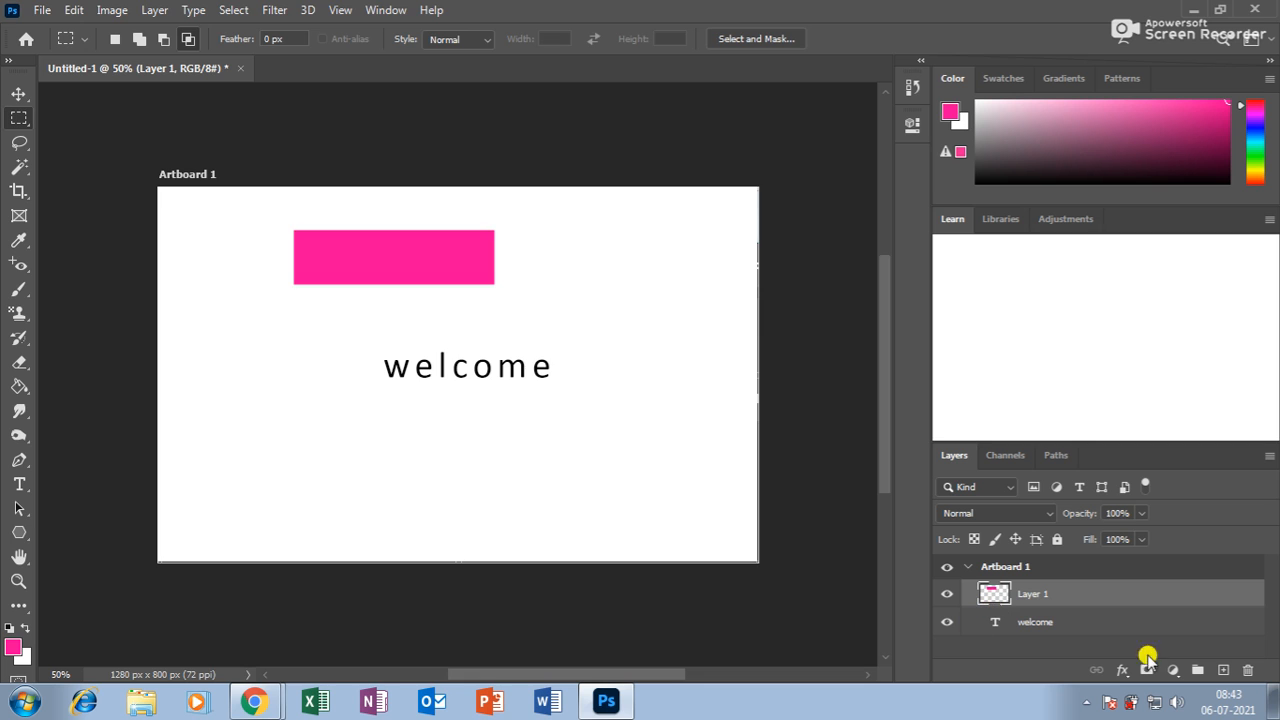
Move the "welcome" text onto the pink rectangle and bring its layer in front of the rectangle
click(18, 94)
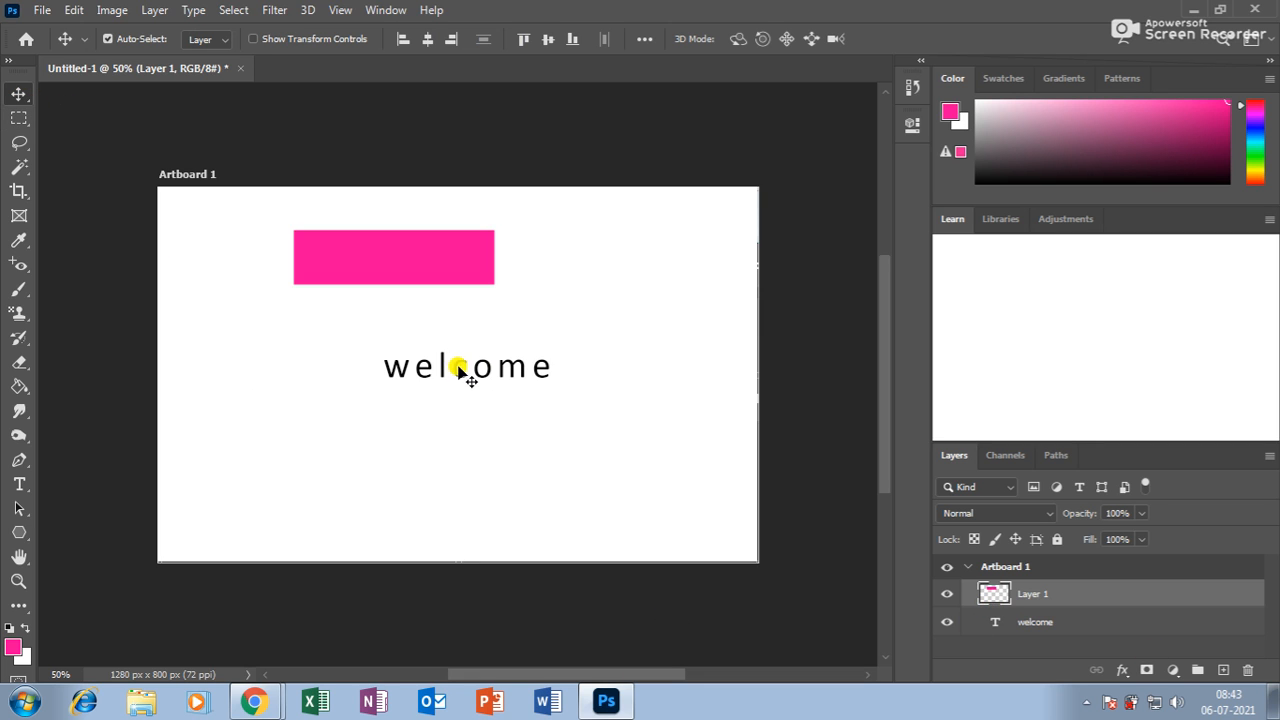
drag(465, 372, 395, 270)
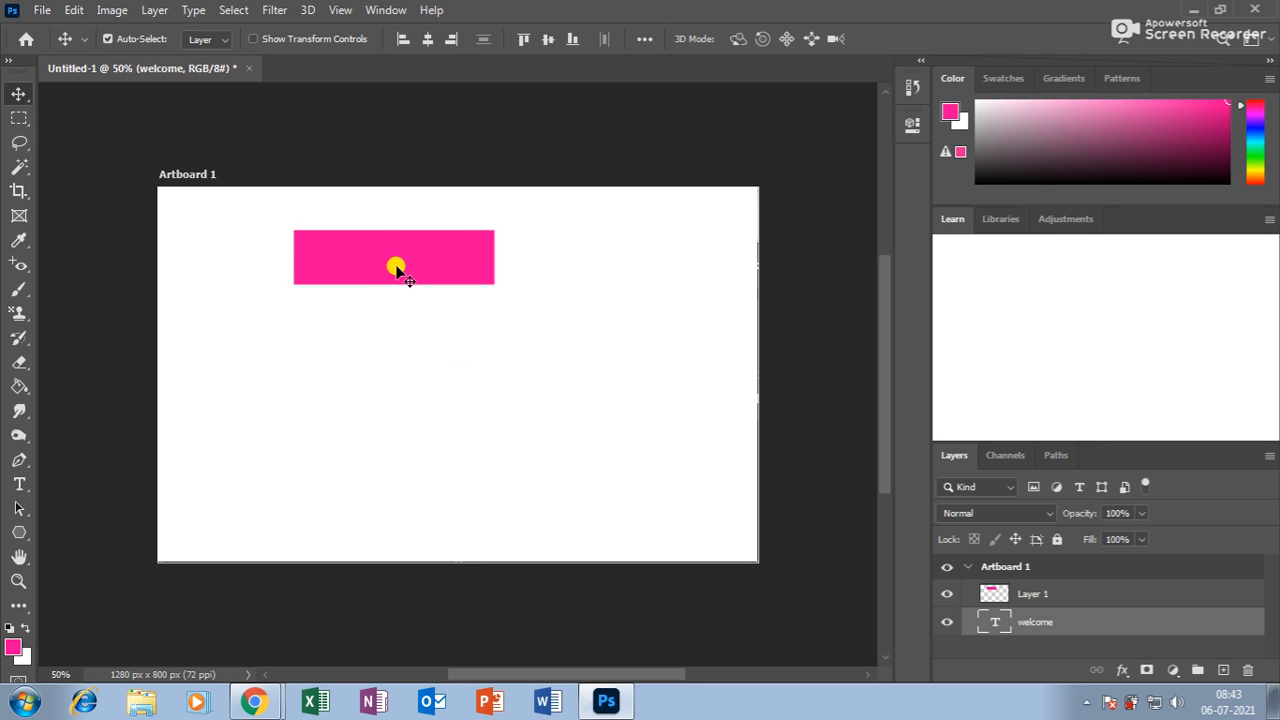
key(ctrl+bracketright)
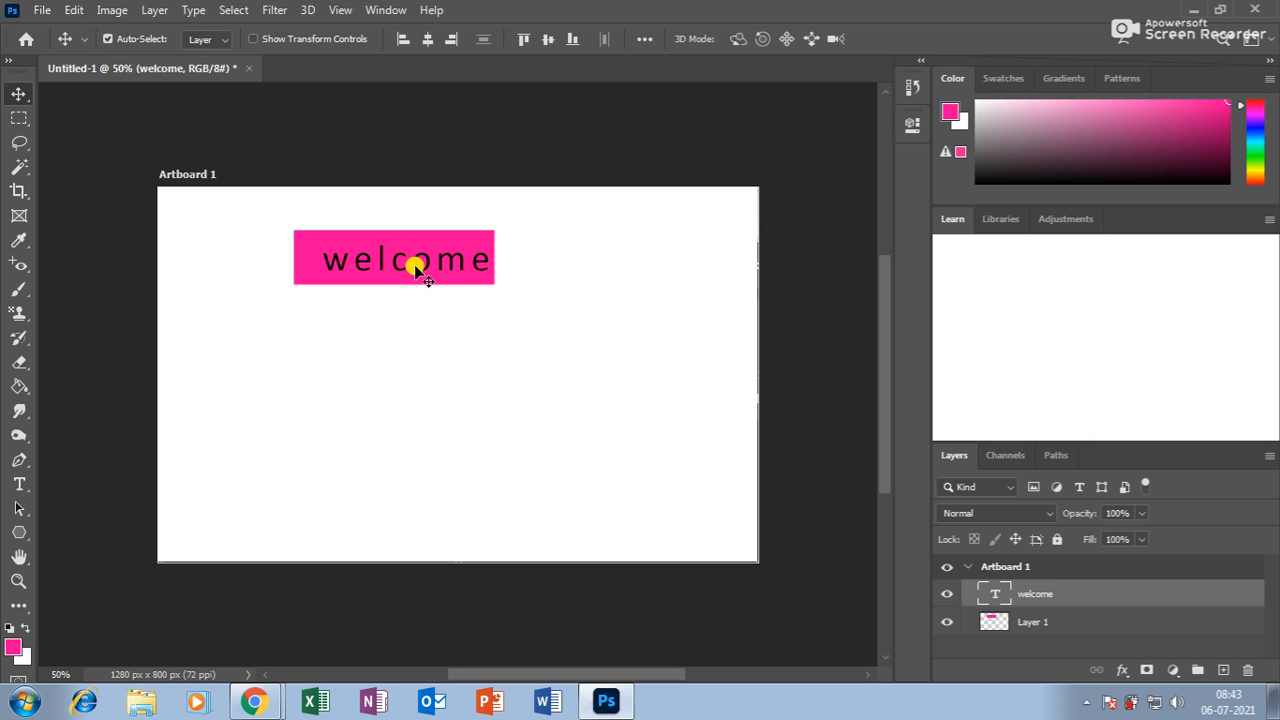
Tighten the letter spacing of the "welcome" text and center it by eye on the pink rectangle
click(19, 484)
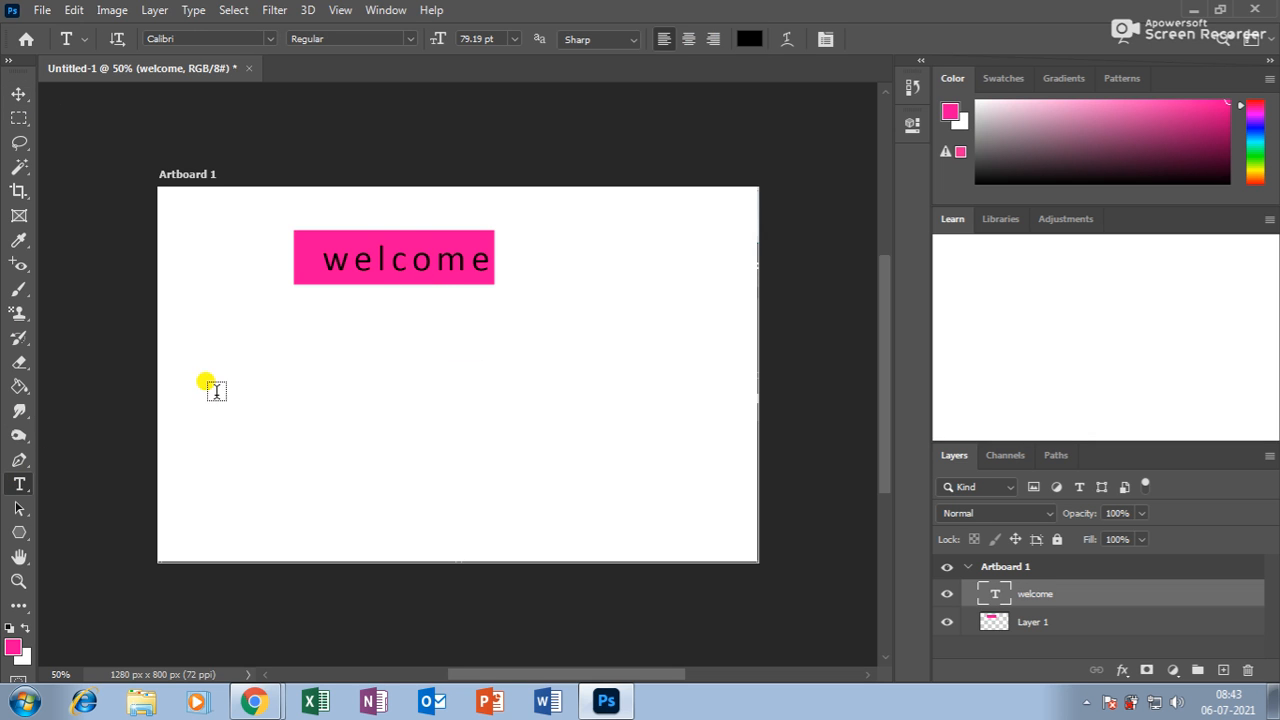
click(397, 252)
double_click(410, 260)
key(alt+Left)
key(alt+Left)
key(alt+Left)
key(alt+Left)
key(alt+Left)
key(alt+Left)
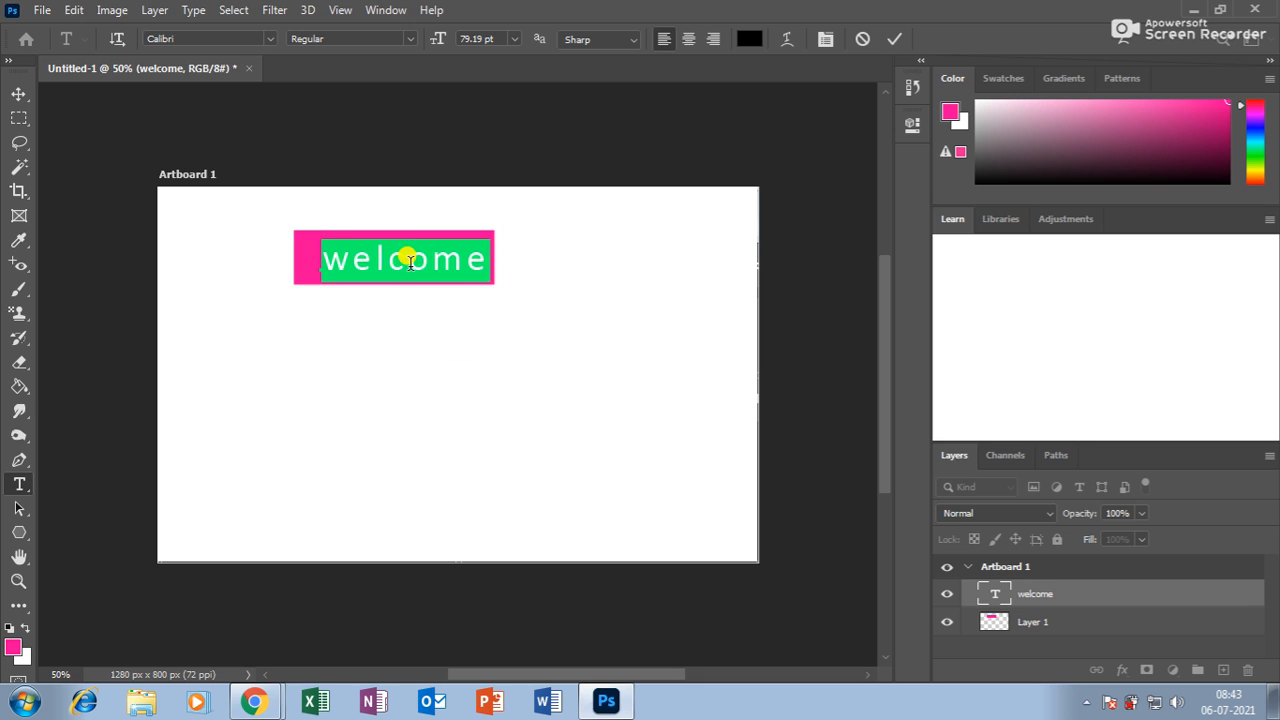
key(alt+Left)
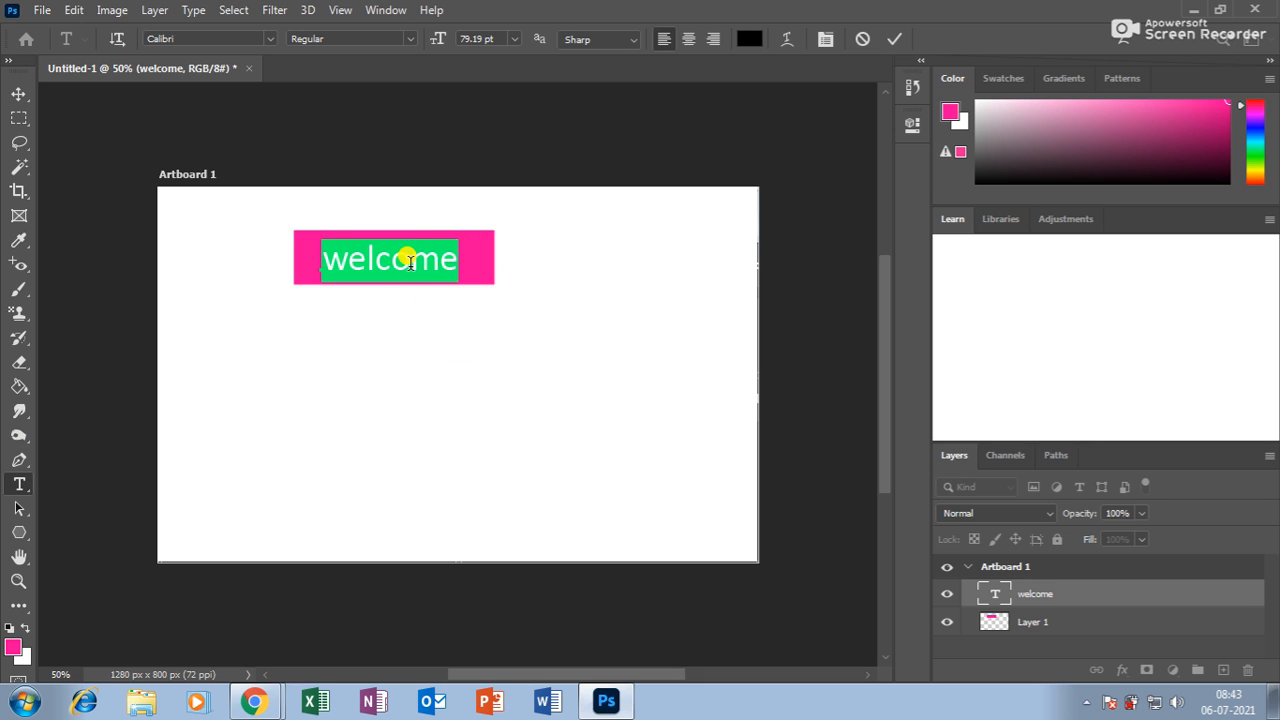
click(12, 93)
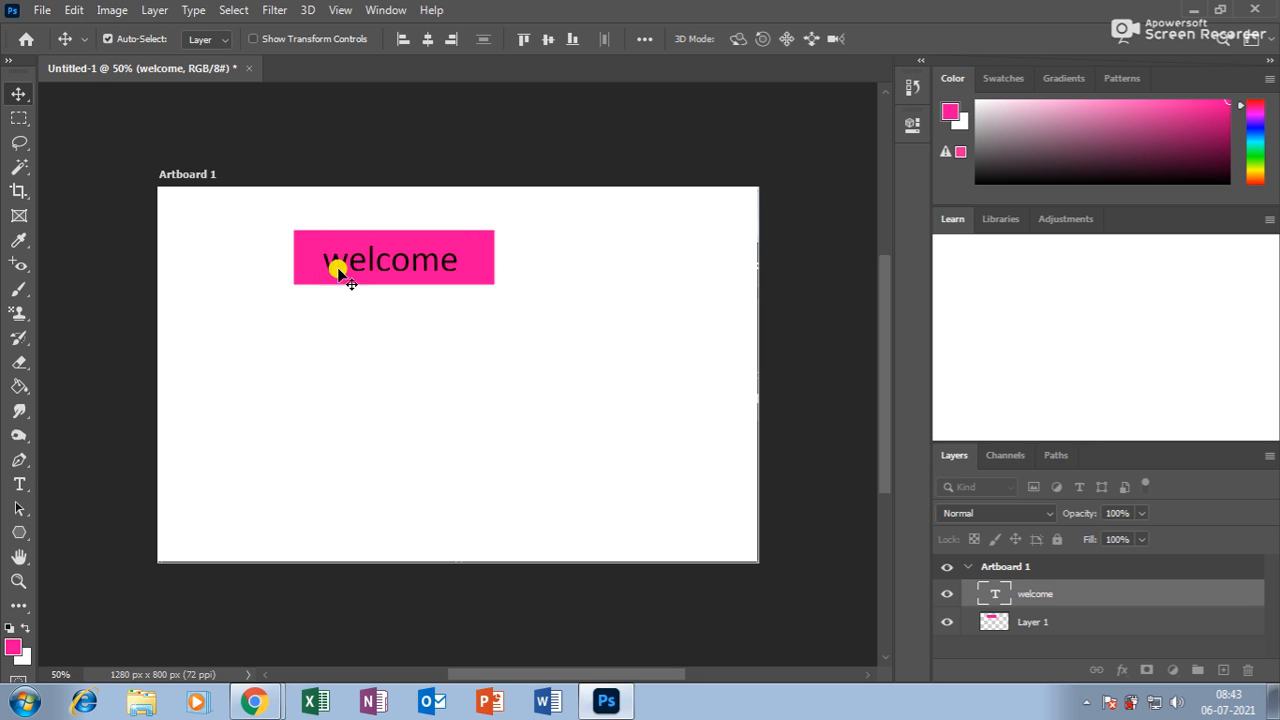
mouse_move(372, 262)
mouse_down()
mouse_move(366, 249)
mouse_move(377, 262)
mouse_up()
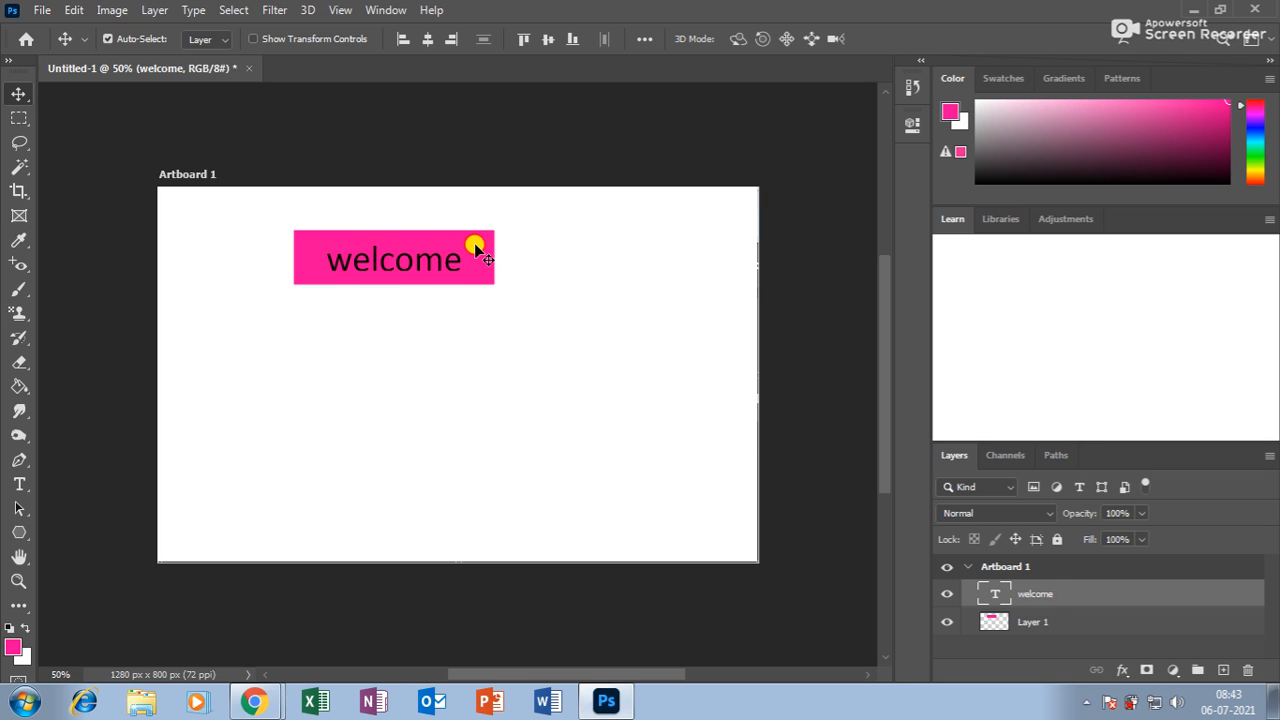
Select the "welcome" text and pink rectangle together, move them down to the middle of the artboard, and deselect the layers
shift+click(471, 262)
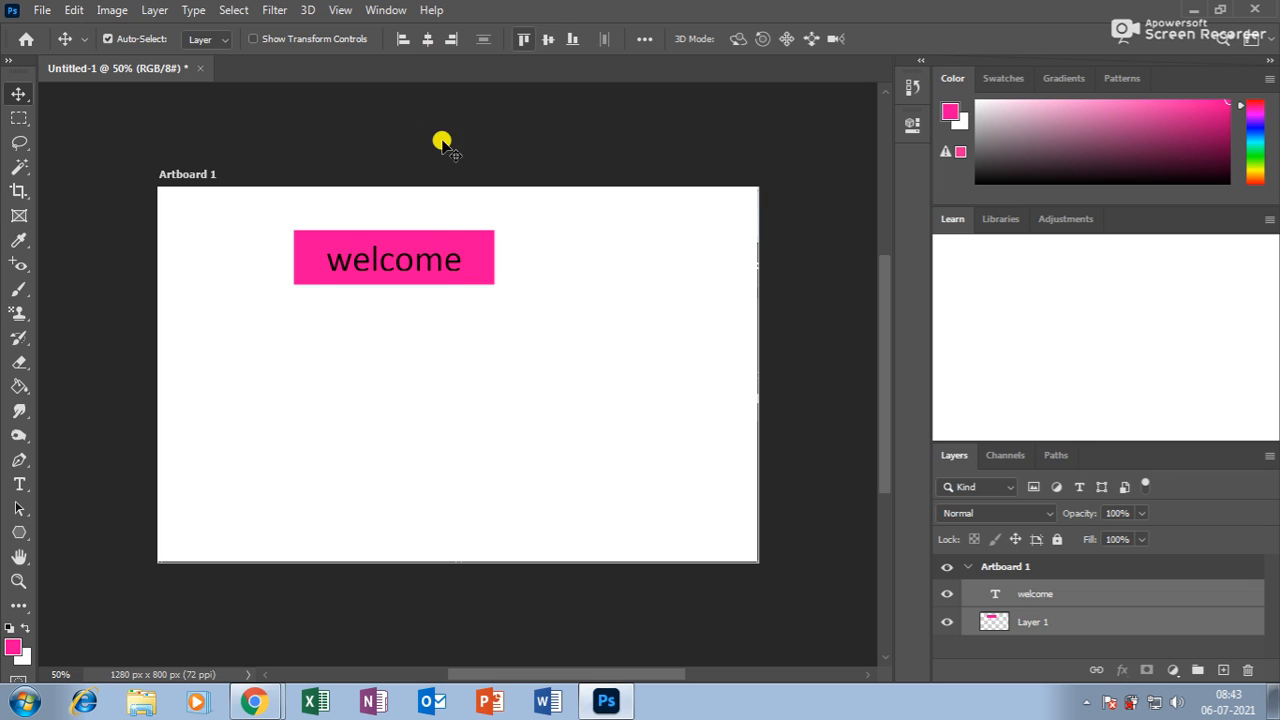
drag(466, 252, 514, 350)
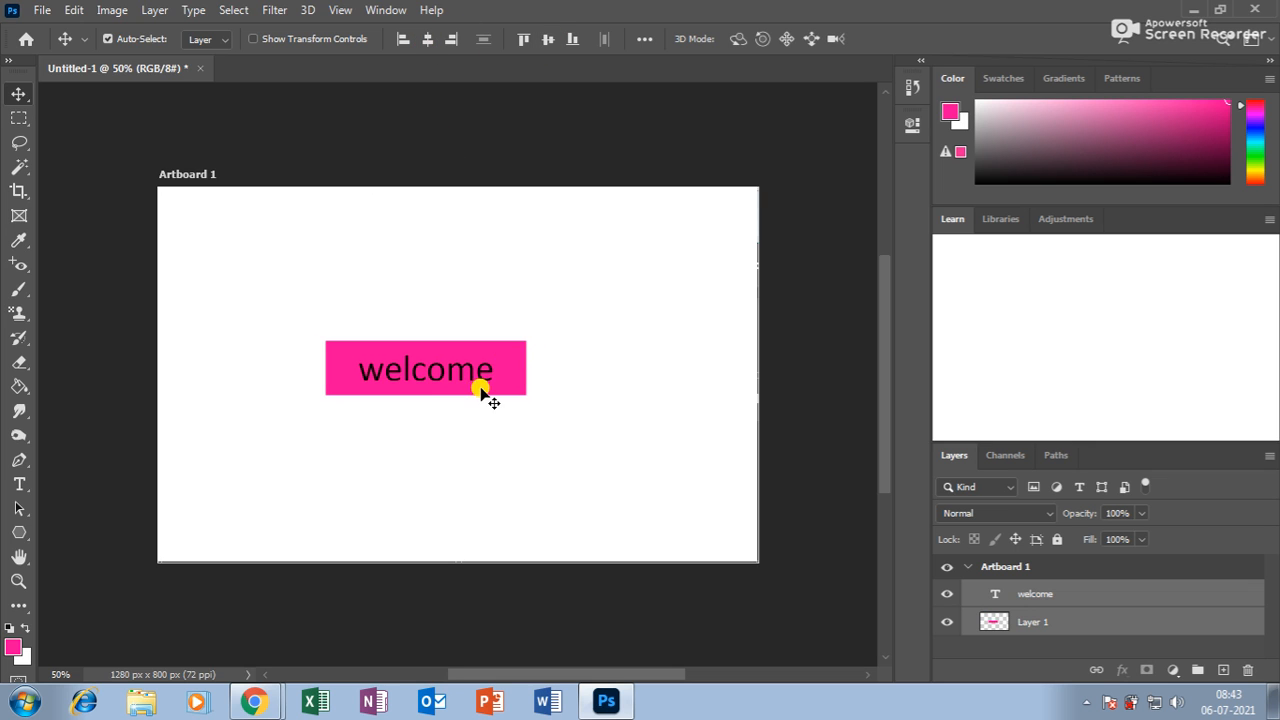
click(482, 490)
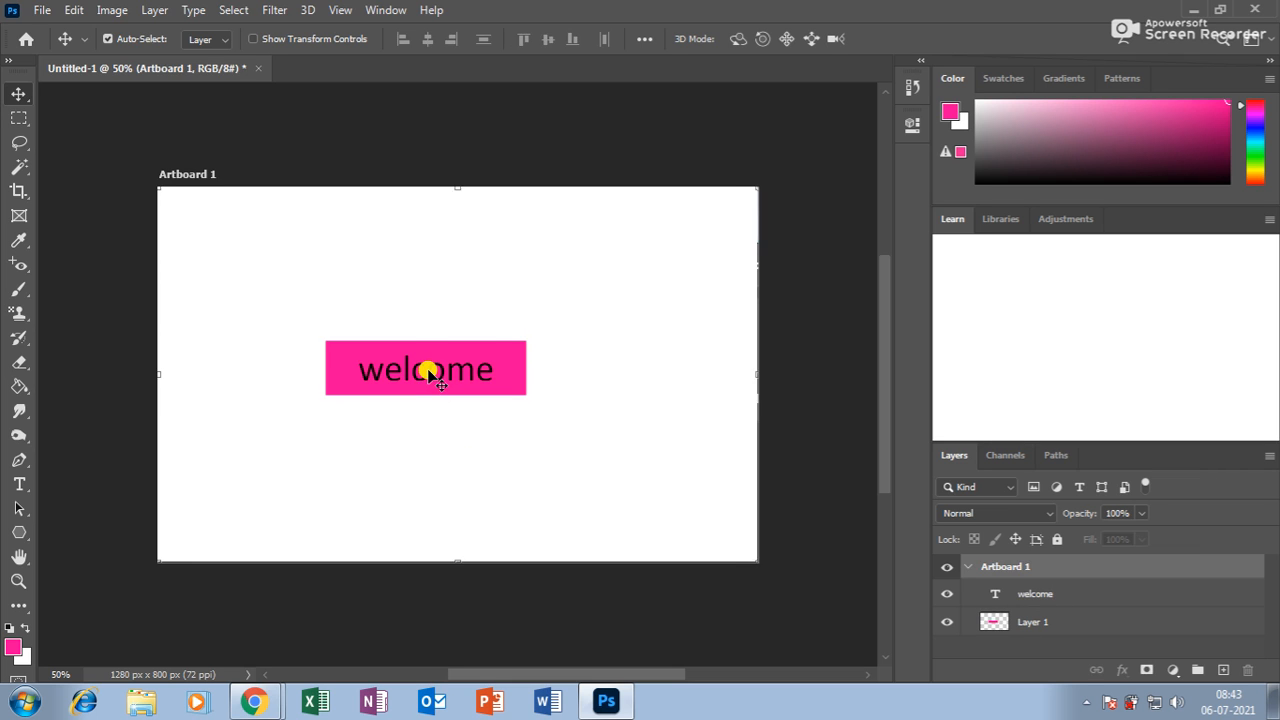
Move the "welcome" text on its own down to the lower edge of the pink rectangle
double_click(424, 368)
click(18, 95)
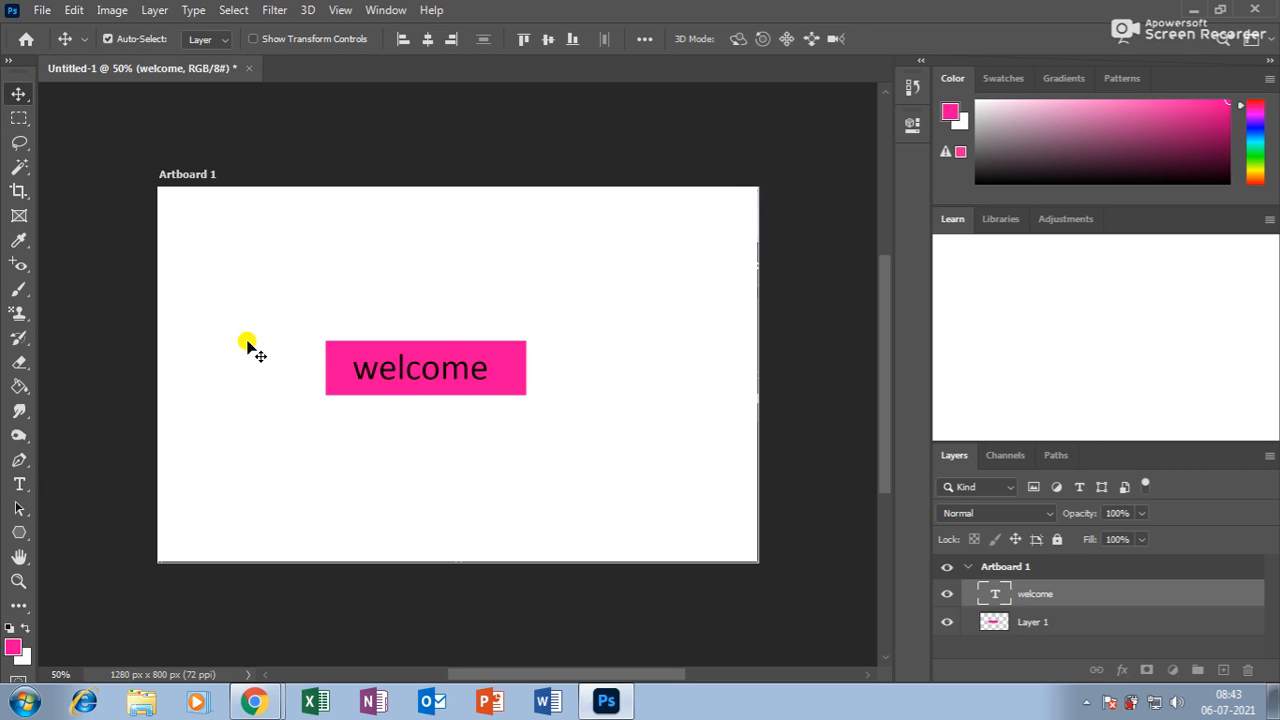
click(254, 350)
drag(371, 369, 376, 383)
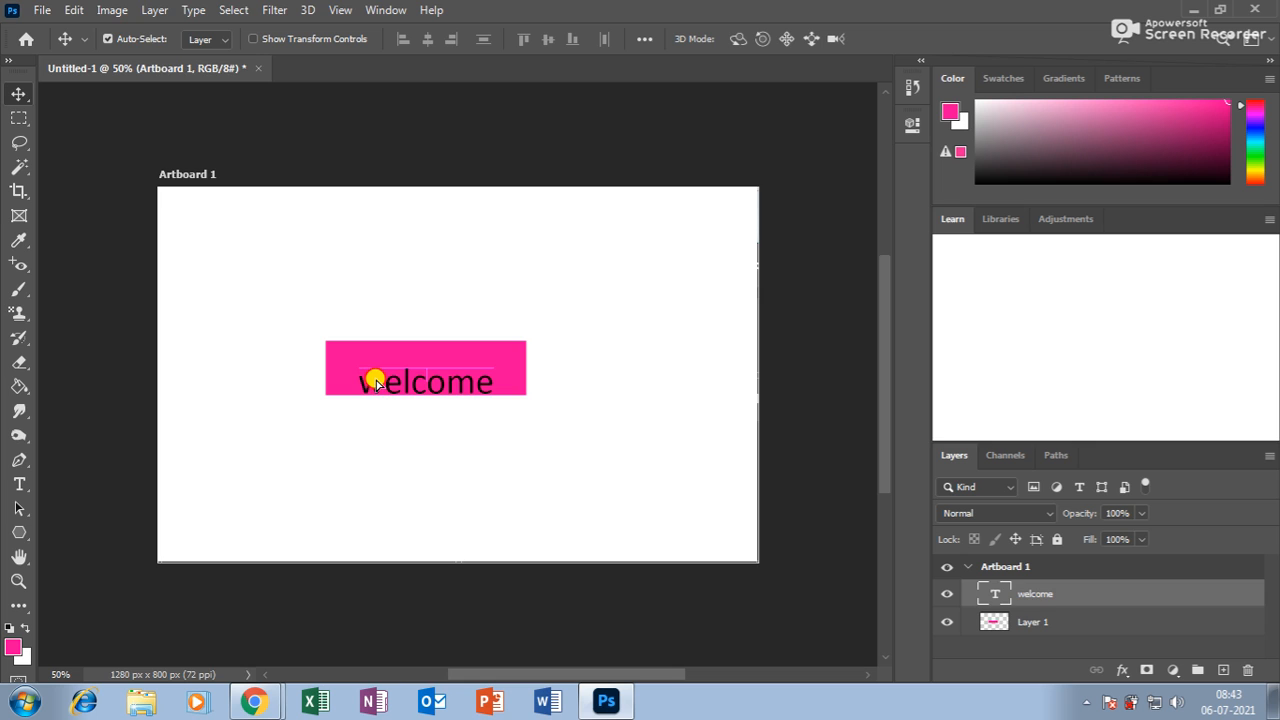
Select the pink rectangle and the "welcome" text together and align their vertical centers
click(440, 346)
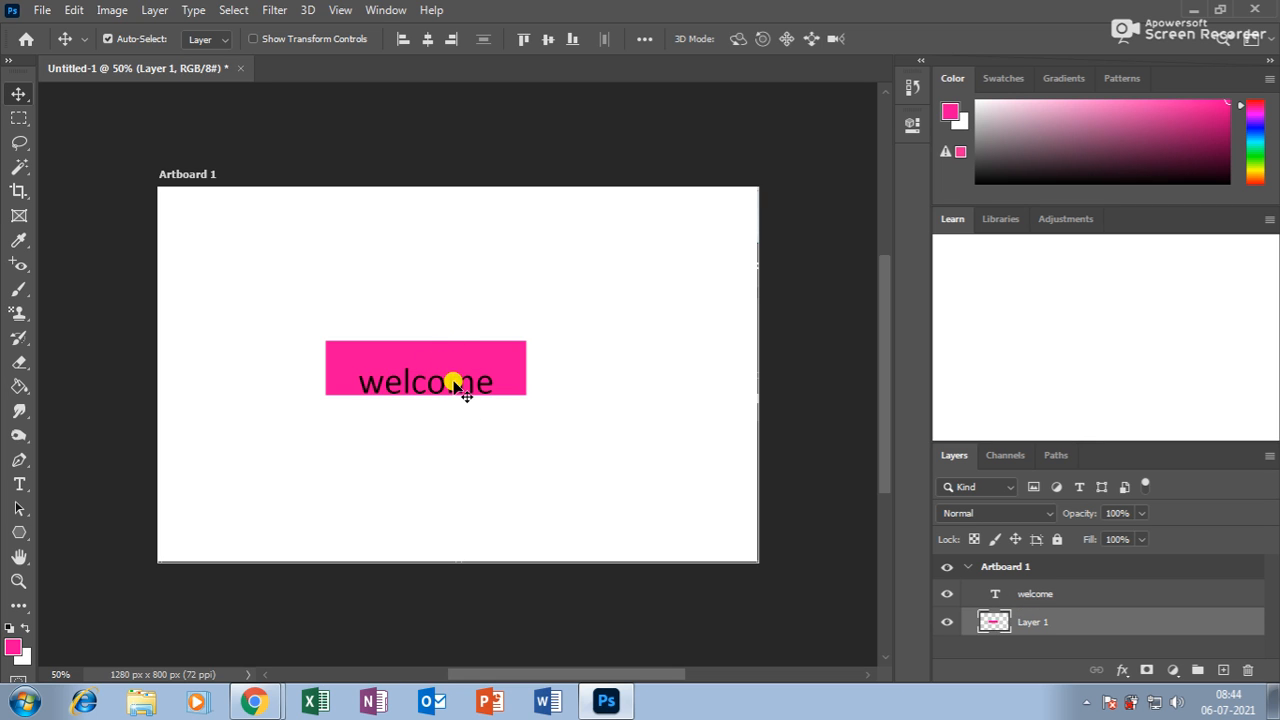
shift+click(458, 380)
click(548, 40)
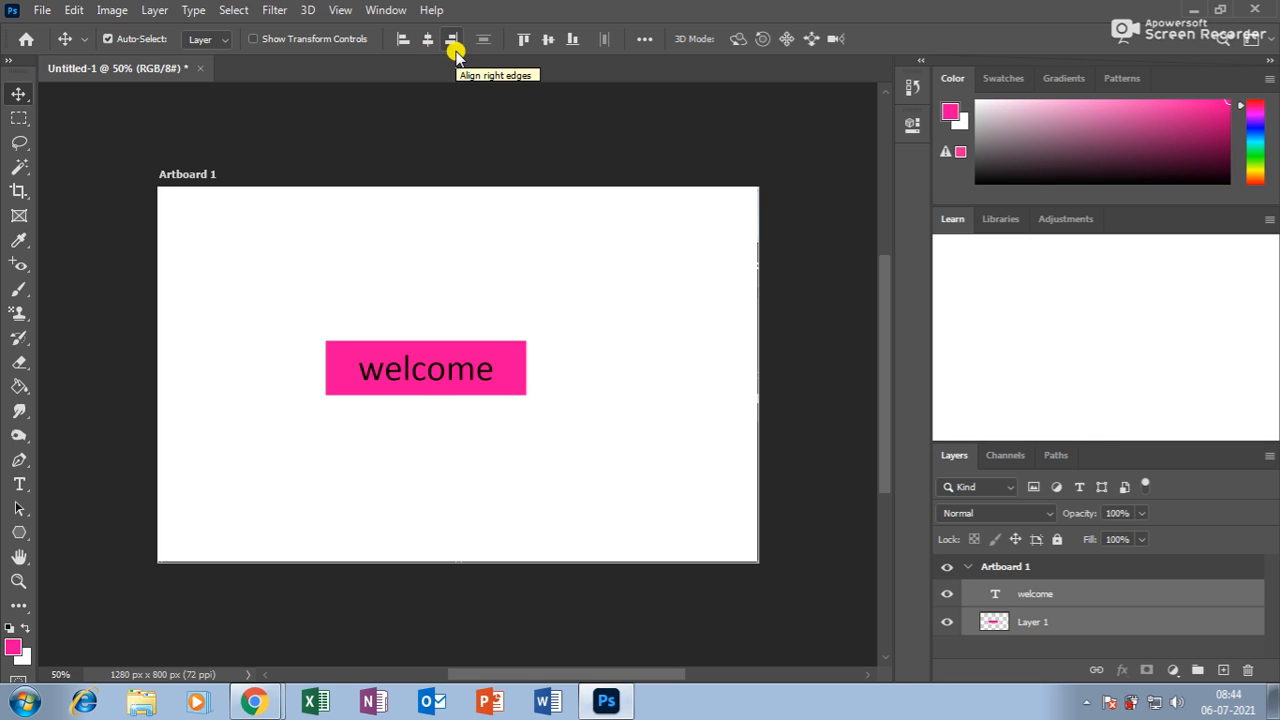
Select the entire artboard area and deselect it
click(229, 10)
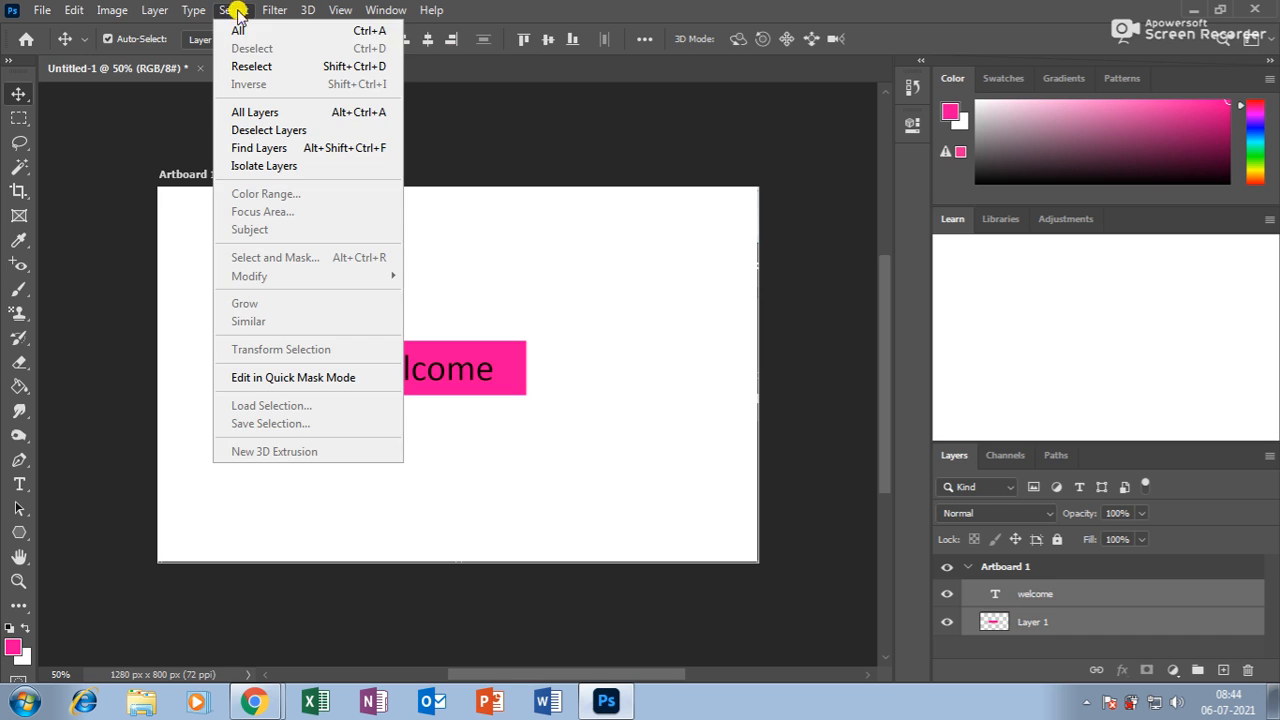
click(238, 28)
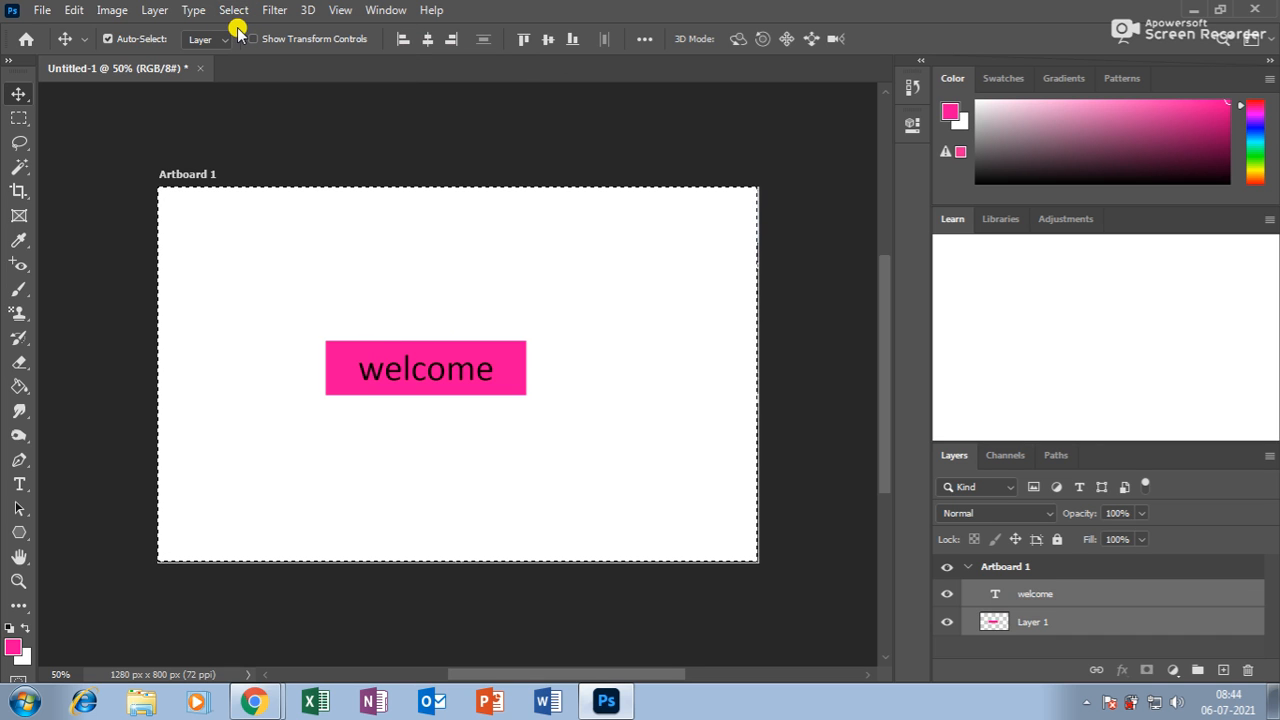
click(228, 11)
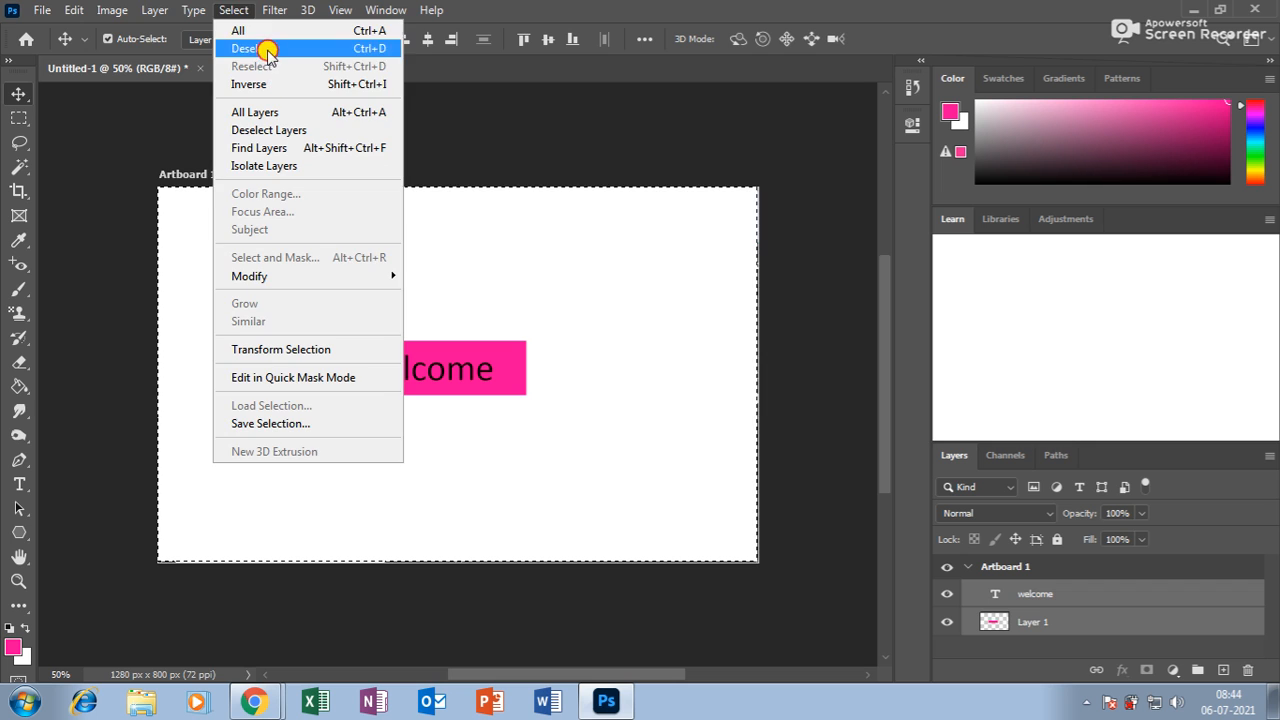
click(251, 48)
Restore the full-artboard selection with Reselect and clear it again
click(233, 12)
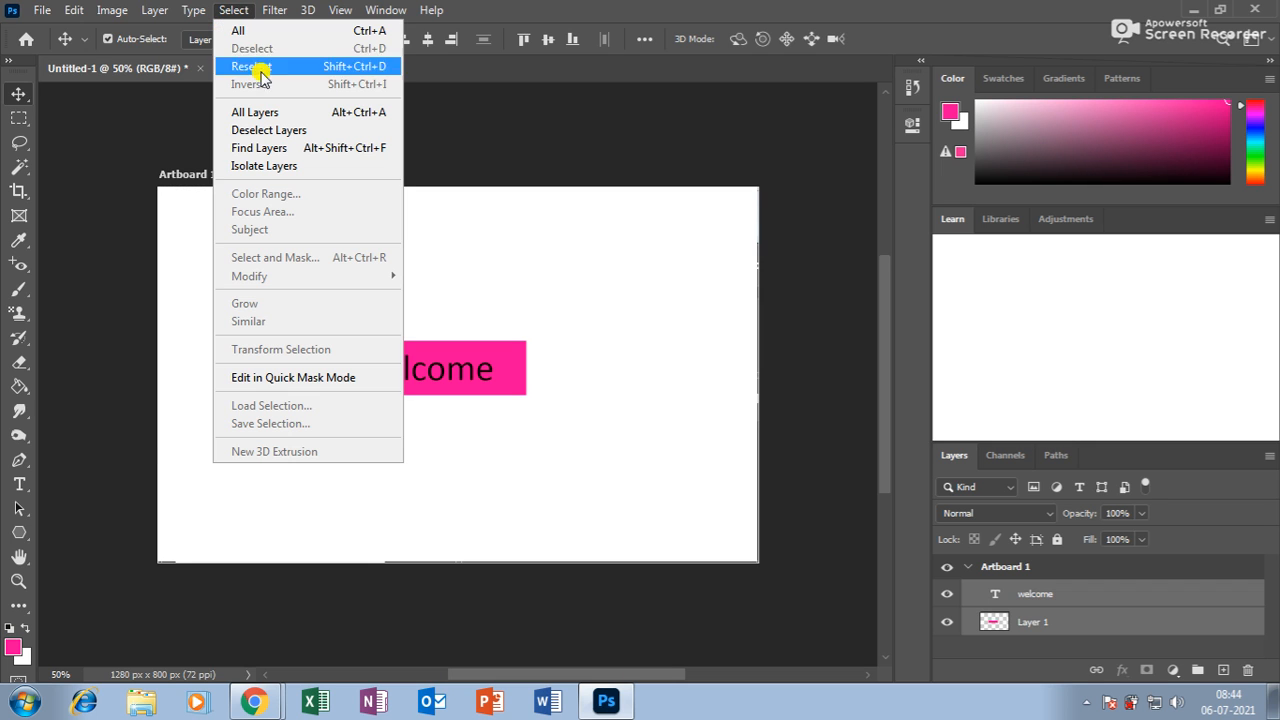
click(250, 66)
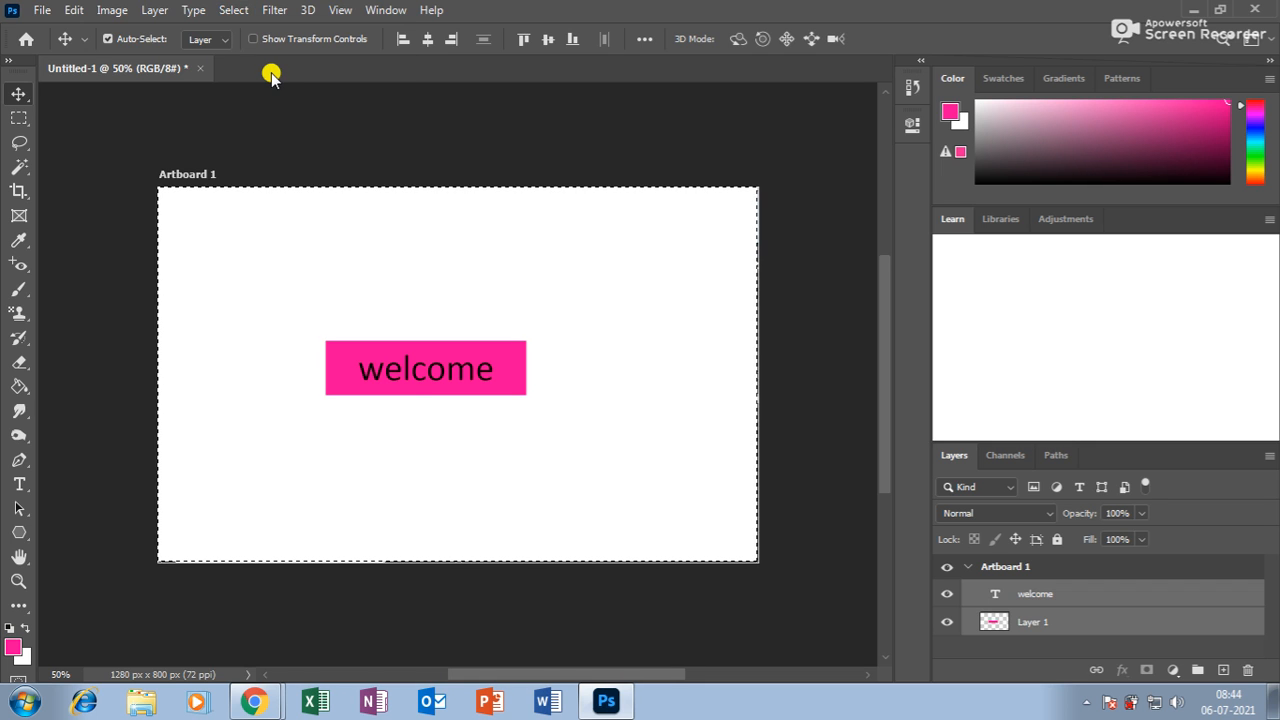
key(ctrl+d)
Draw a freehand Lasso selection loosely around the pink "welcome" rectangle
click(18, 143)
mouse_move(234, 290)
mouse_down()
mouse_move(326, 292)
mouse_move(524, 240)
mouse_move(632, 304)
mouse_move(615, 396)
mouse_move(538, 504)
mouse_move(361, 528)
mouse_move(288, 434)
mouse_move(285, 345)
mouse_move(207, 285)
mouse_up()
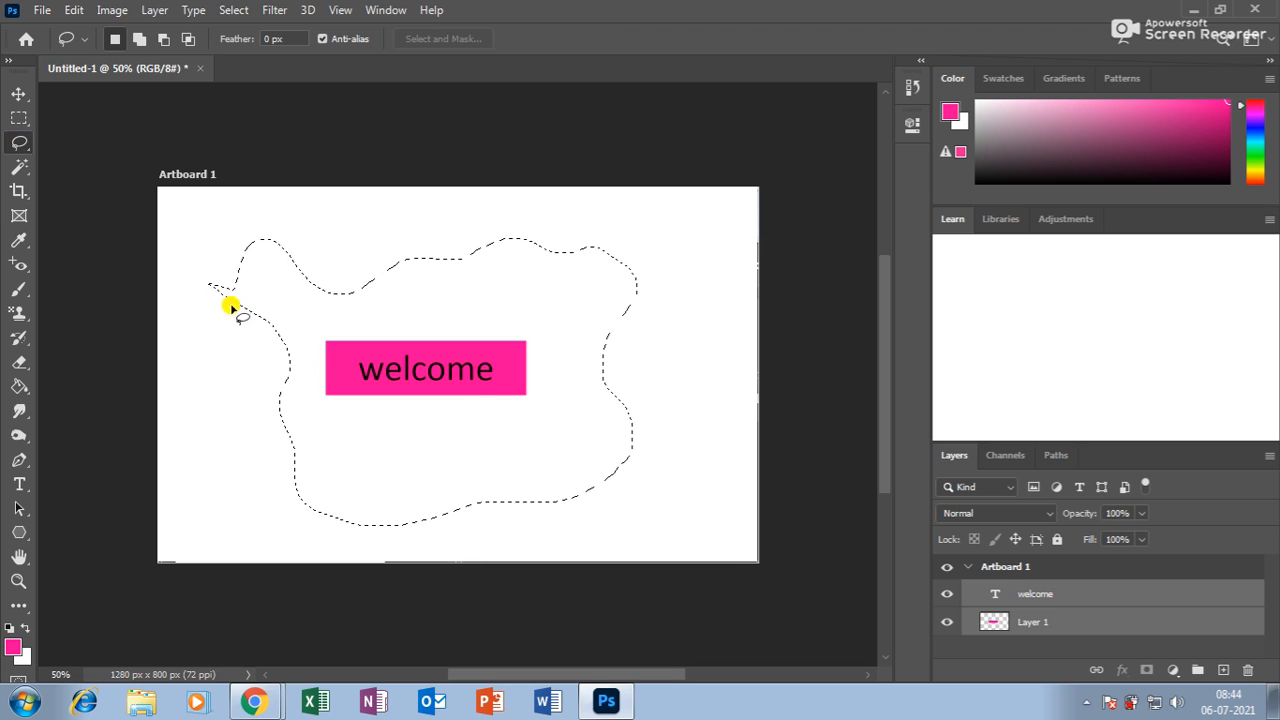
Deselect the freehand selection and bring it back with Reselect
click(233, 10)
click(252, 48)
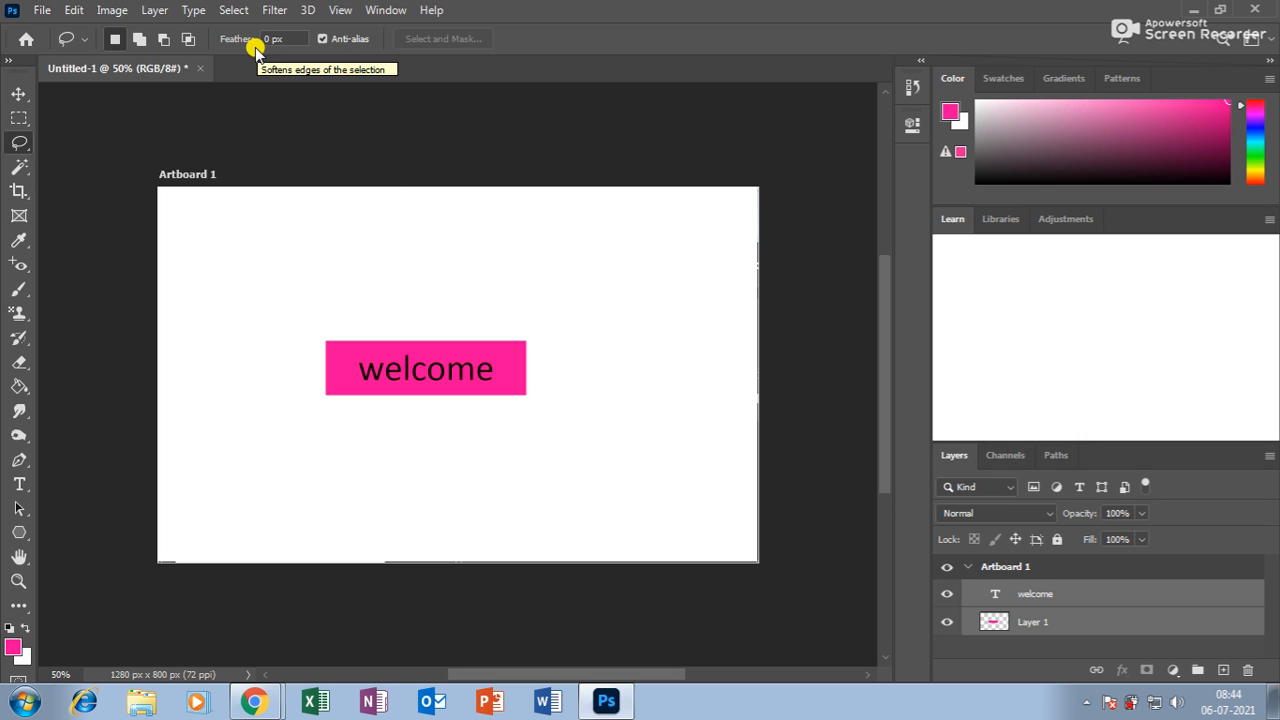
click(234, 10)
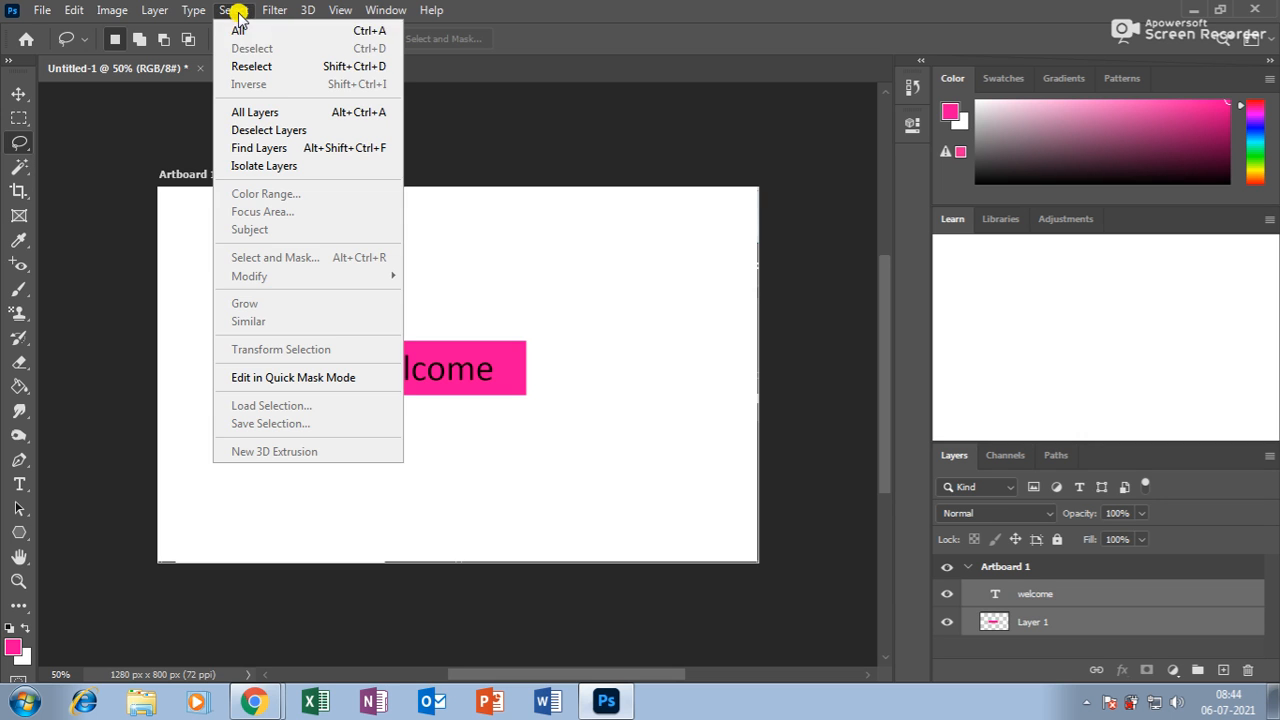
click(259, 66)
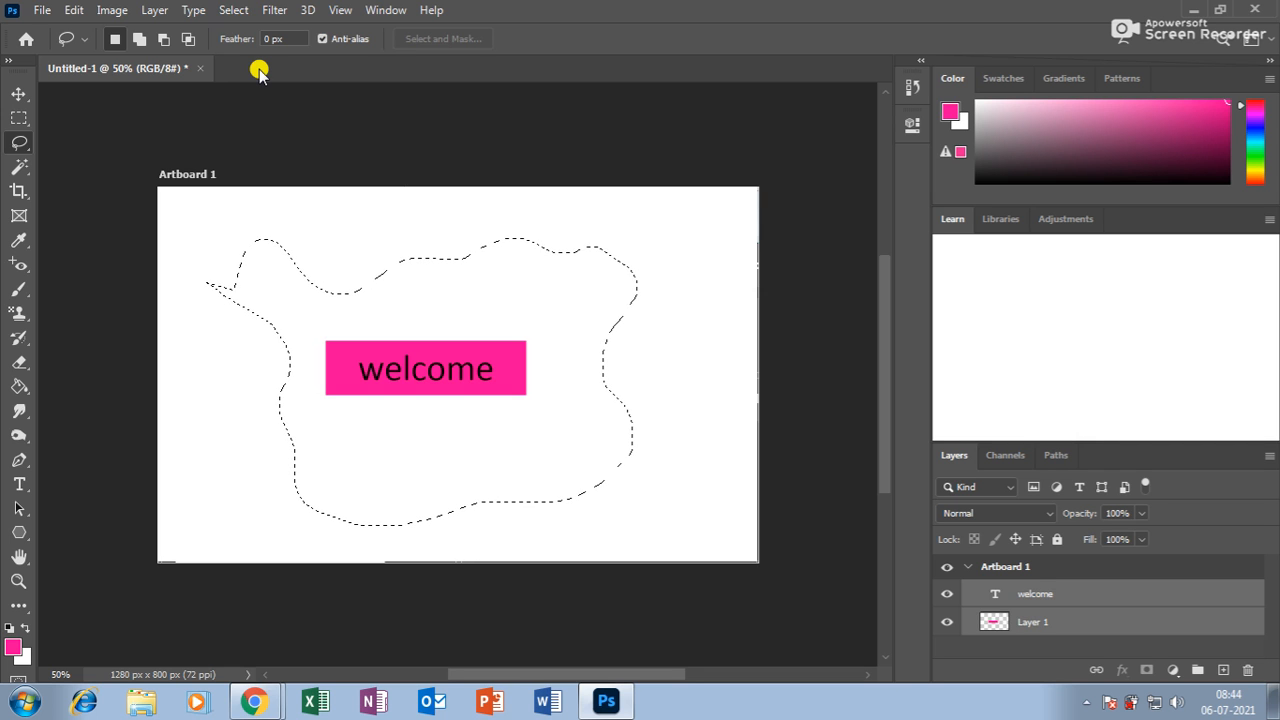
Invert the freehand selection and add a new empty layer above the "welcome" text
click(232, 10)
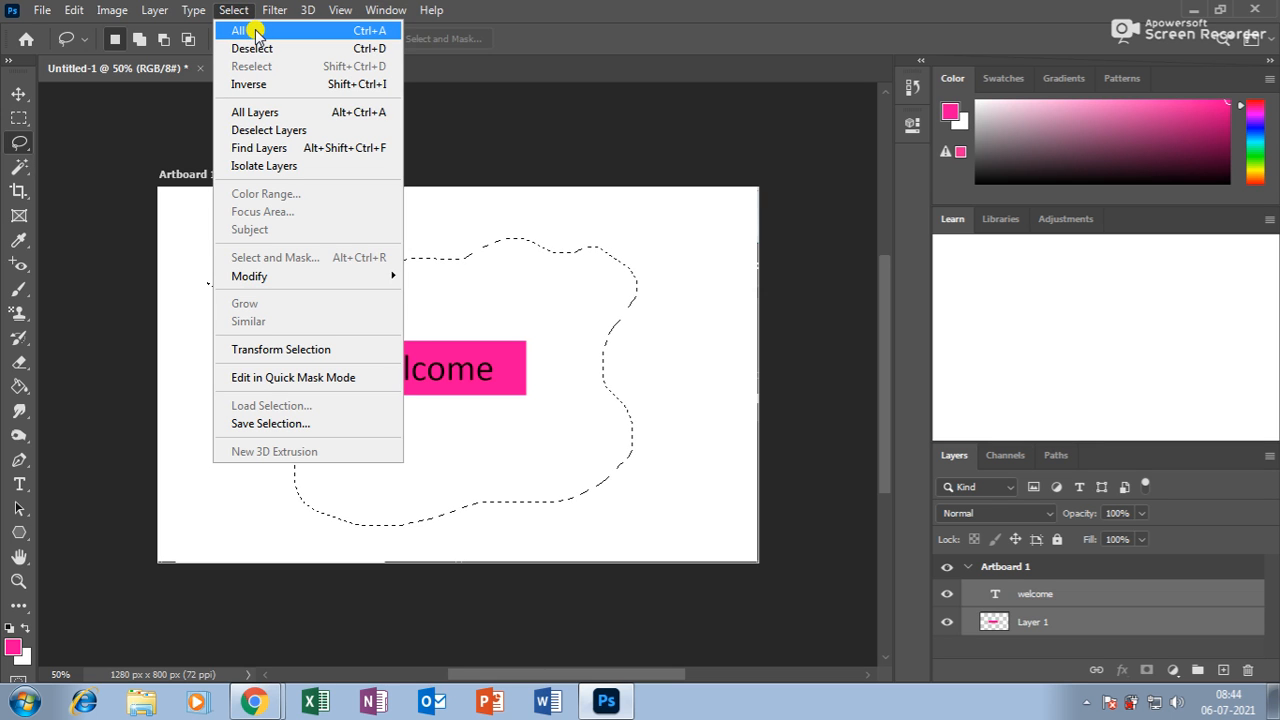
click(259, 84)
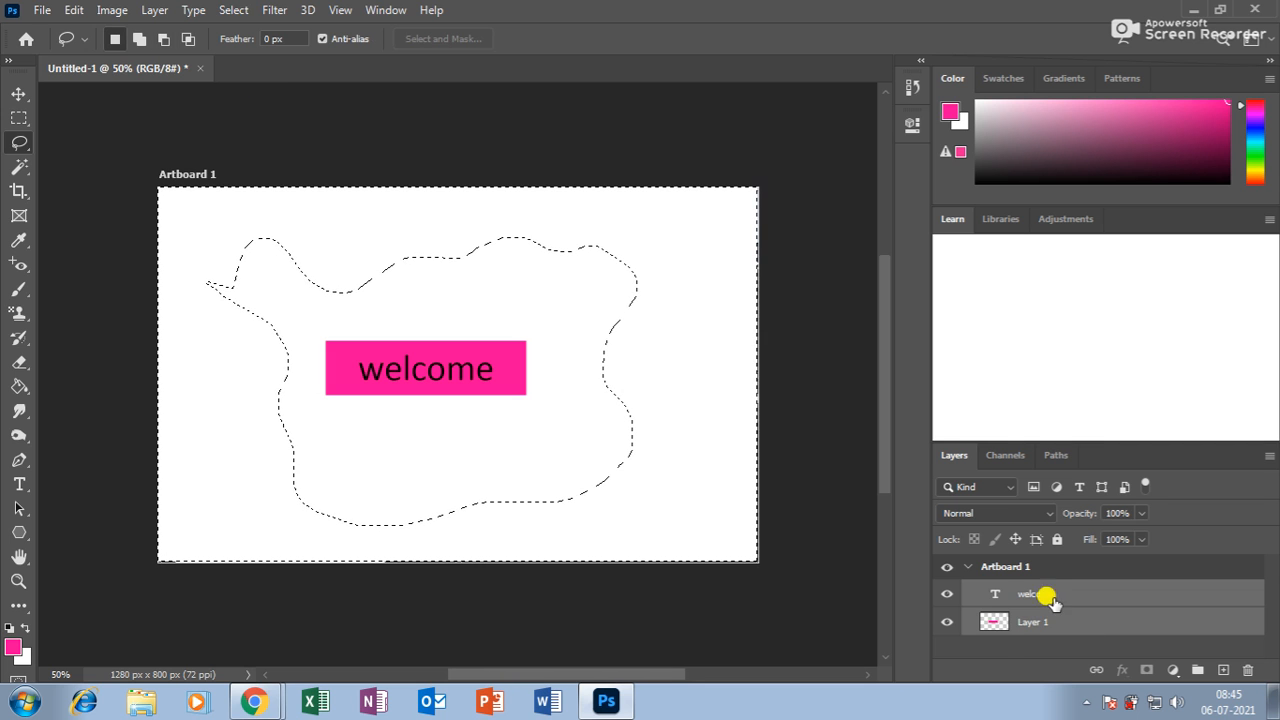
click(1222, 670)
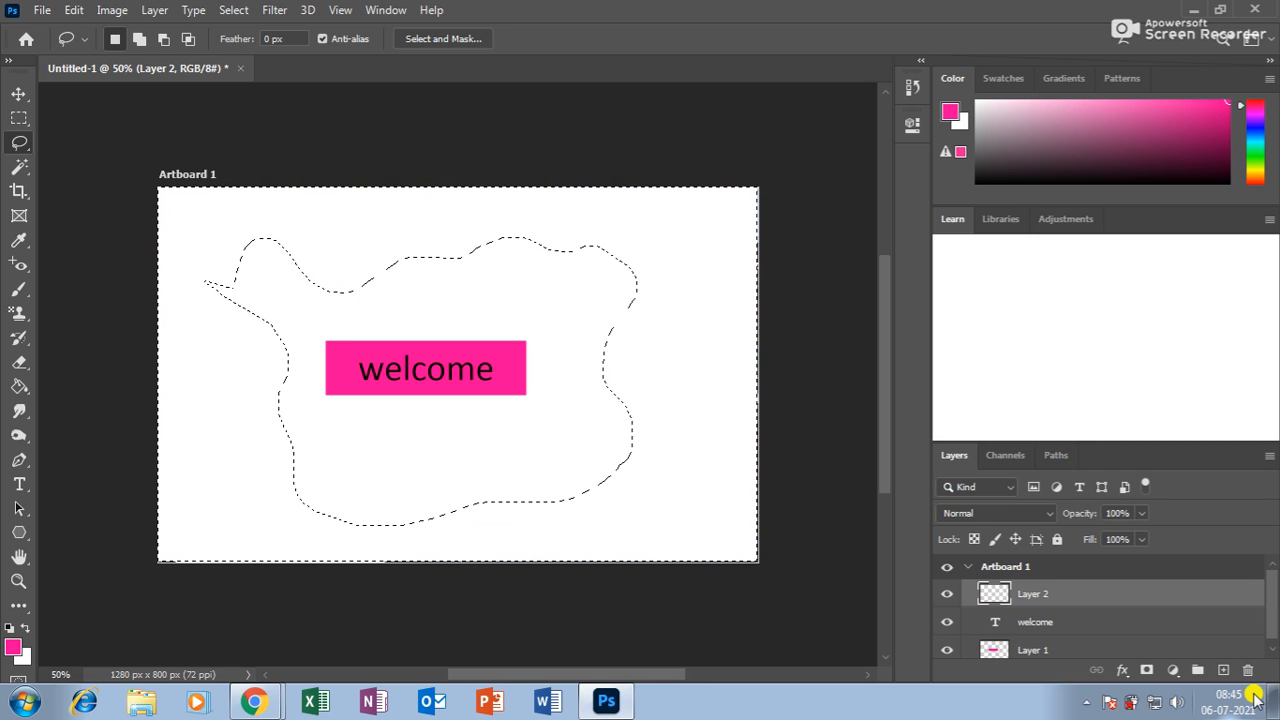
Undo the new layer and the selection inversion
click(231, 12)
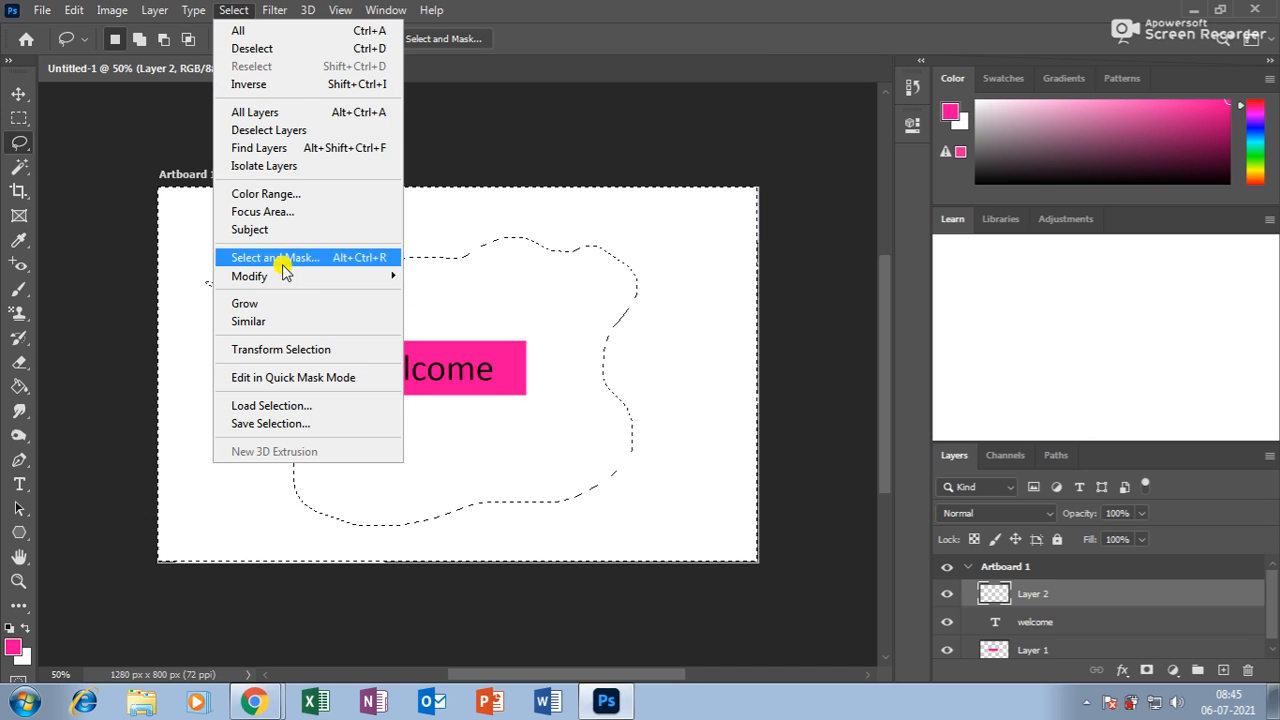
mouse_move(284, 284)
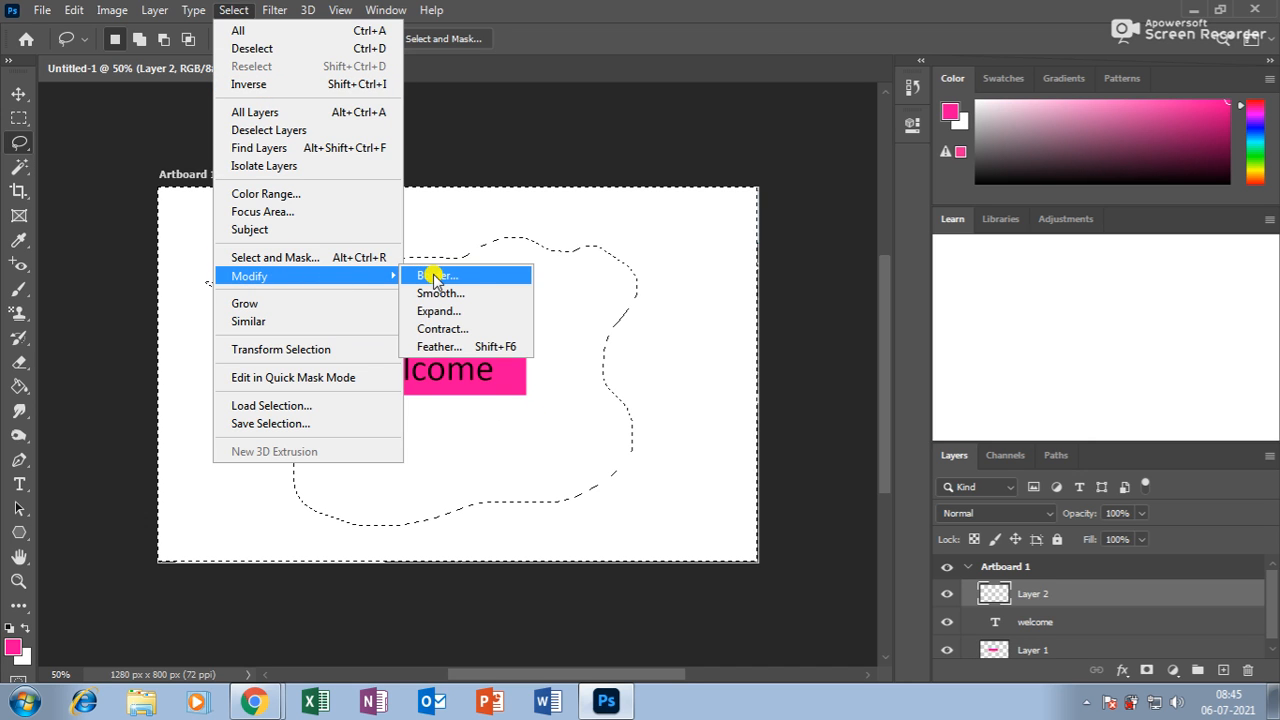
click(731, 266)
key(ctrl+z)
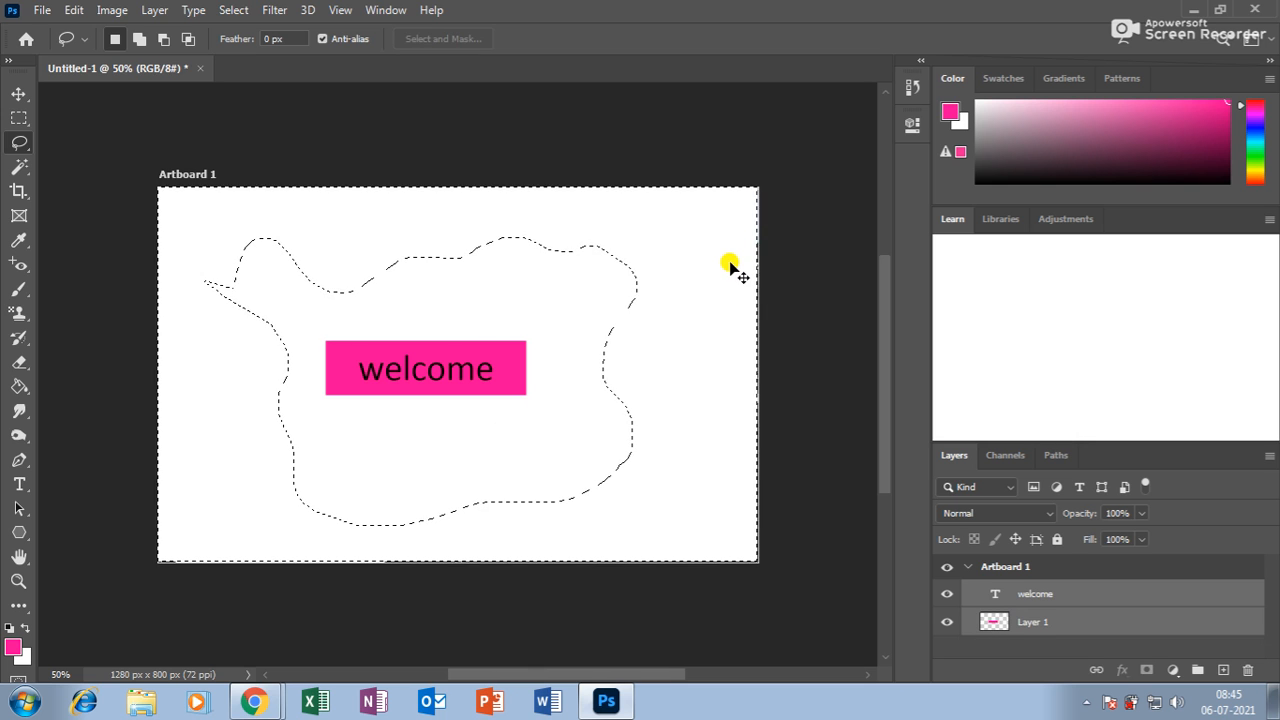
Apply a Border modification with a width of 25 pixels to the freehand selection
click(233, 10)
mouse_move(265, 277)
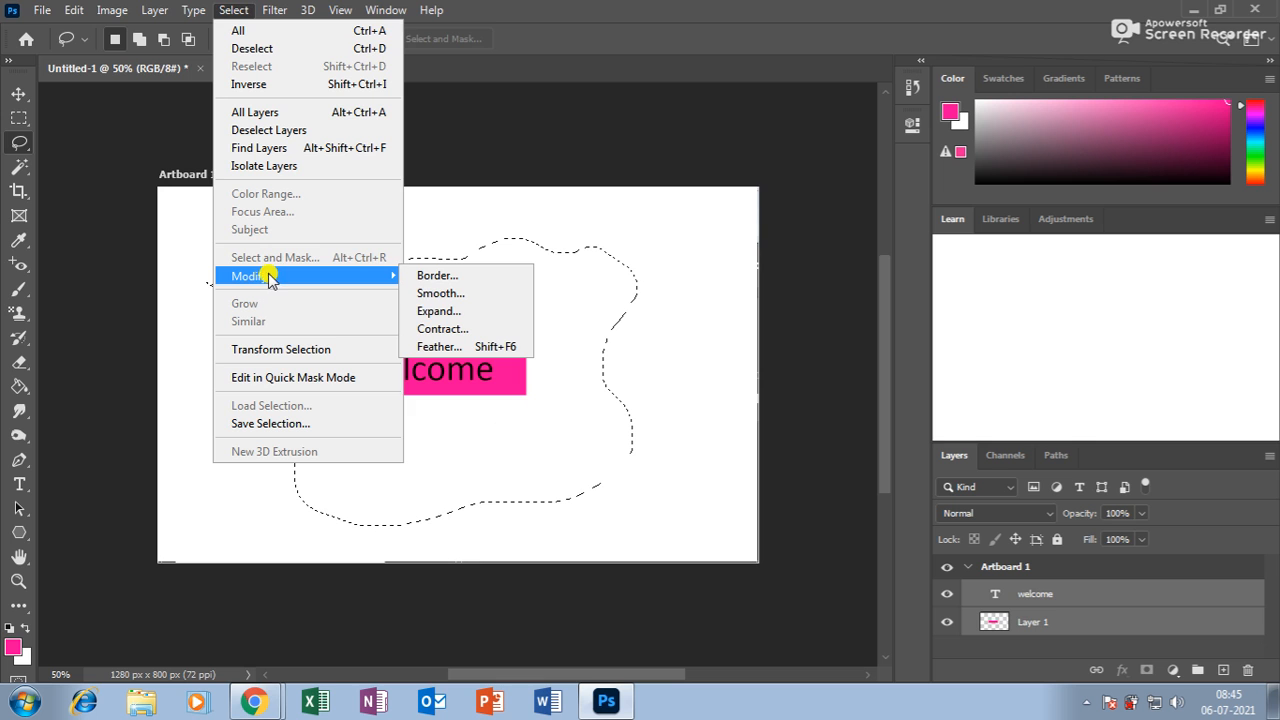
click(457, 277)
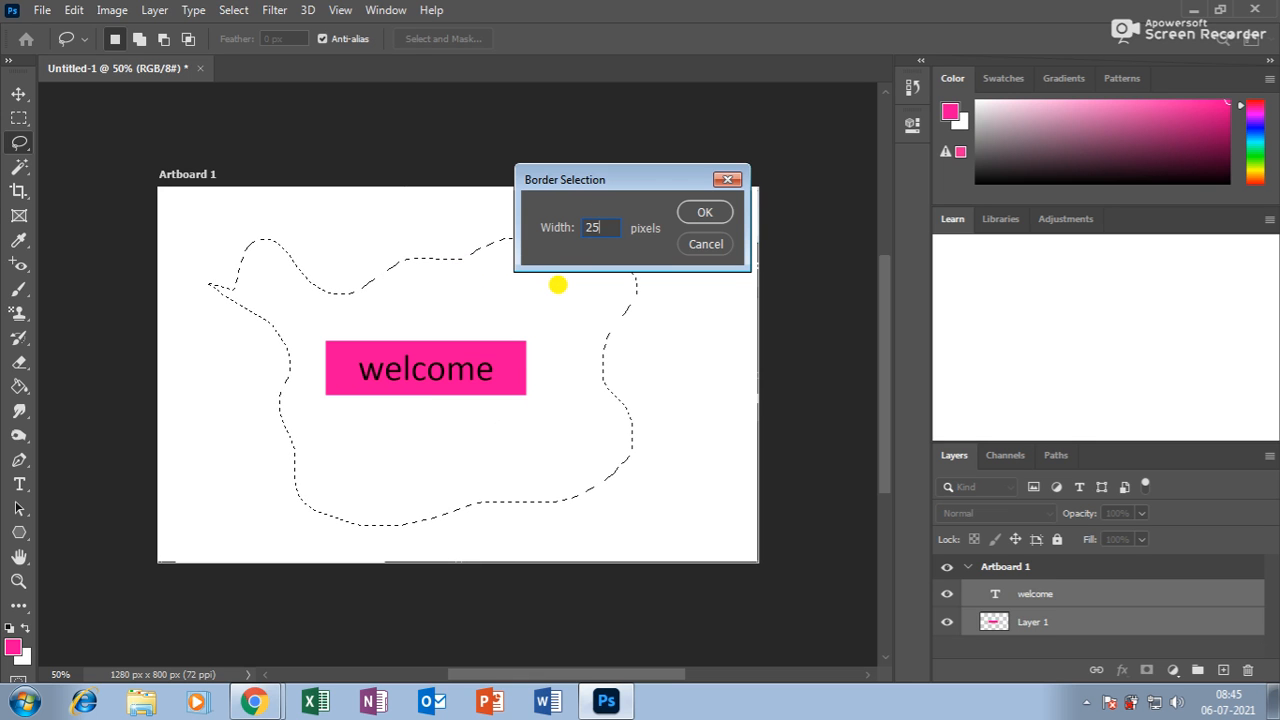
key(Return)
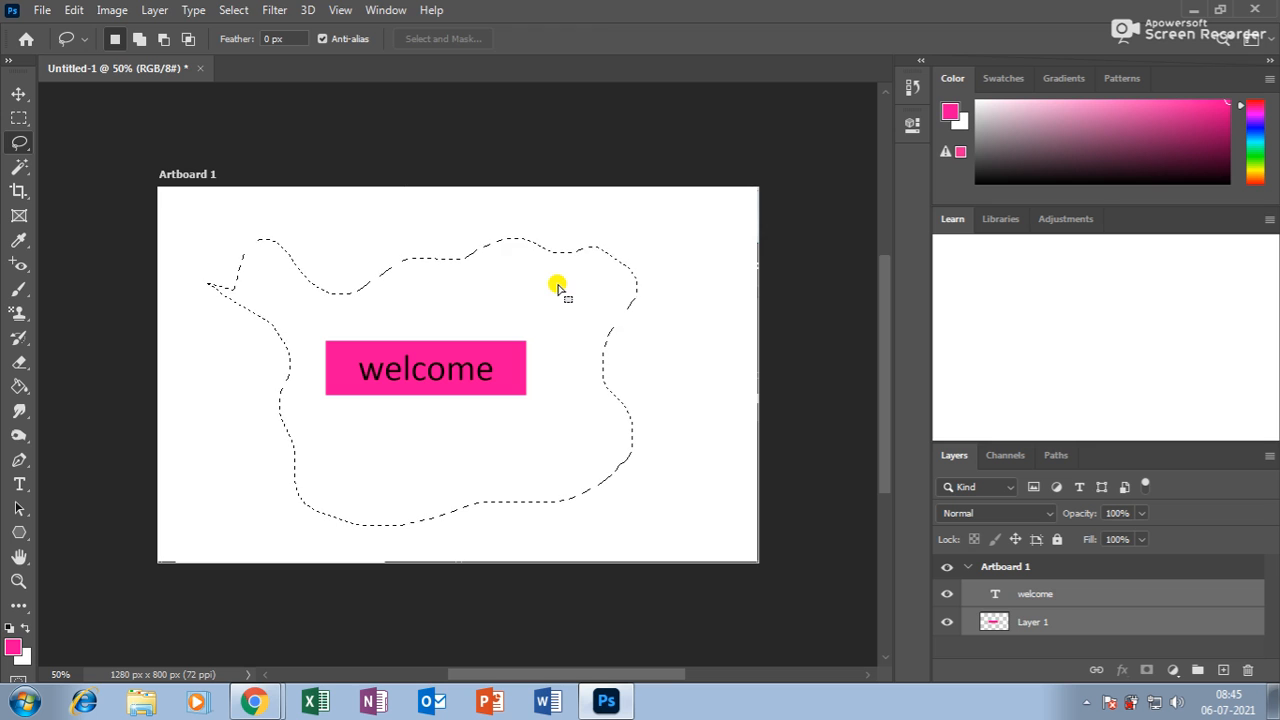
Smooth the freehand selection with a sample radius of 1 pixel
click(233, 10)
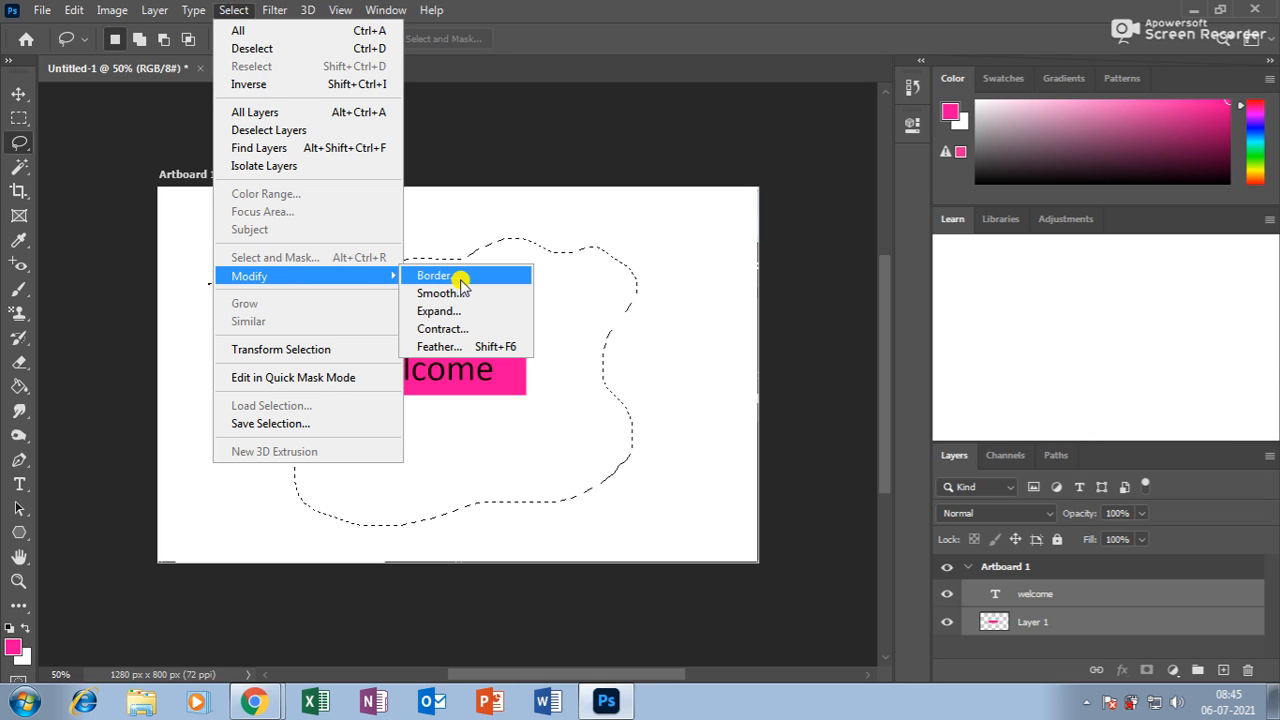
click(455, 294)
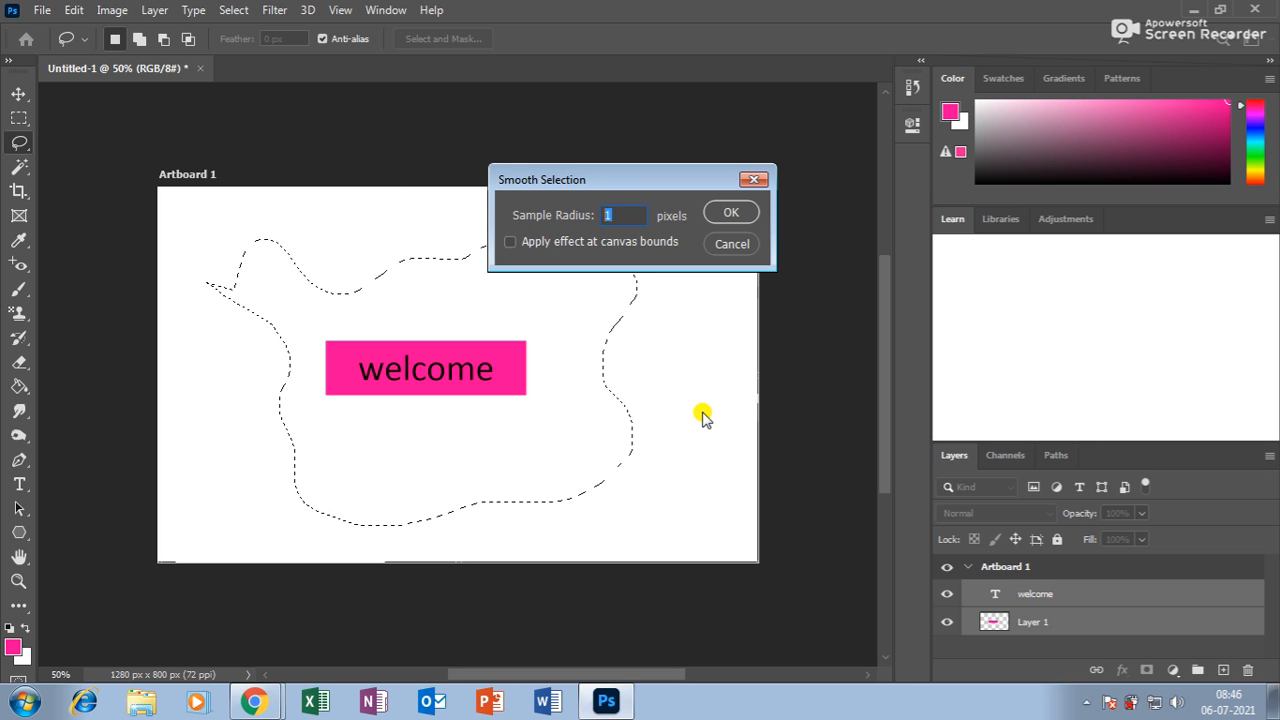
key(Return)
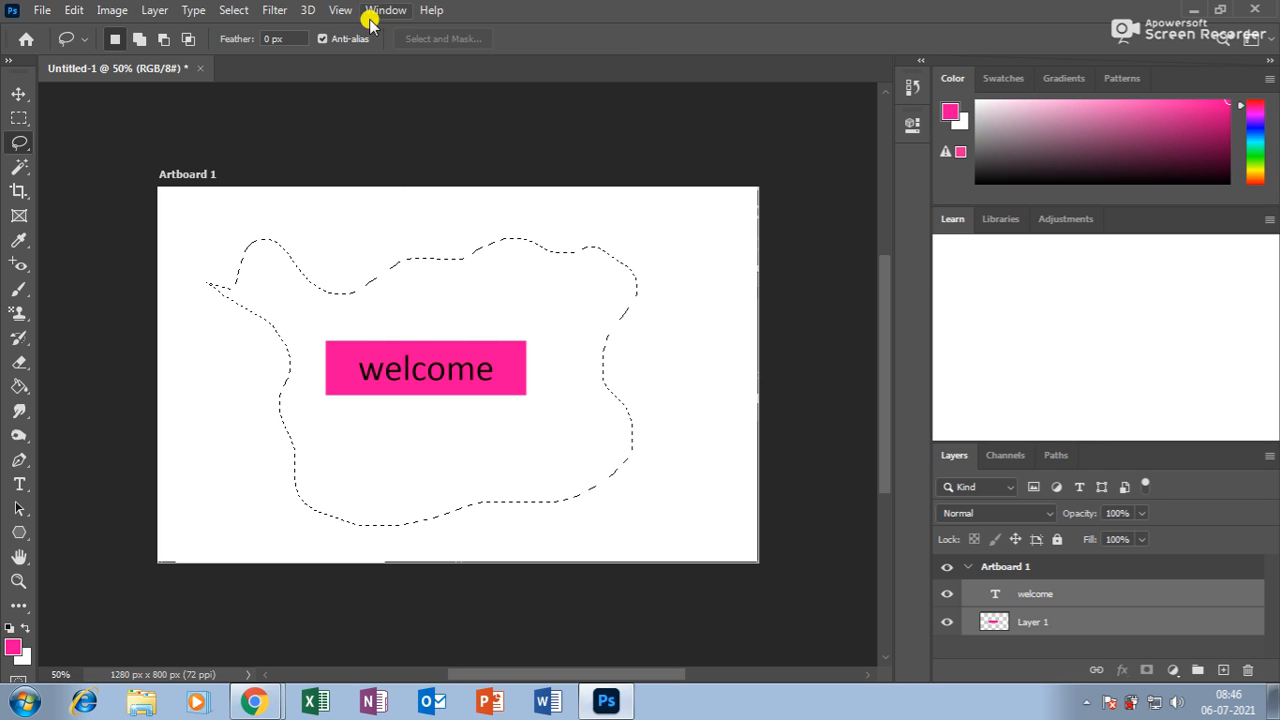
Expand the freehand selection by 50 pixels and undo the expansion
click(234, 10)
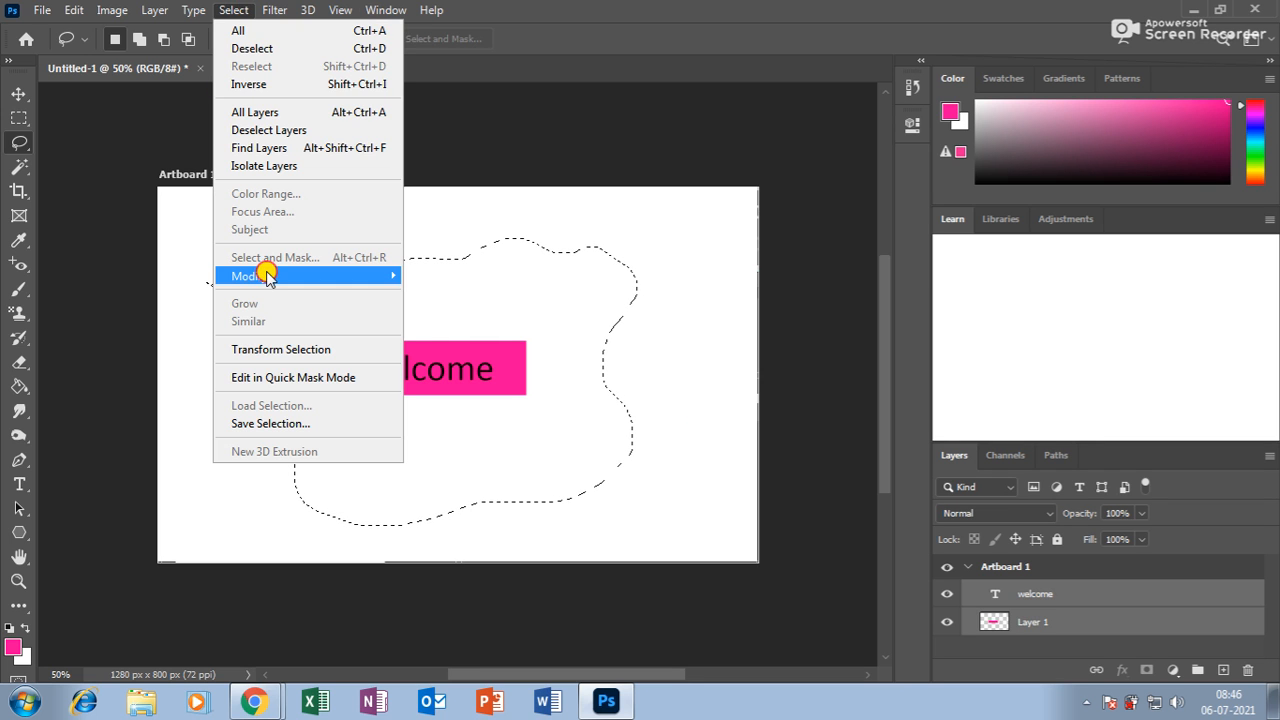
mouse_move(340, 284)
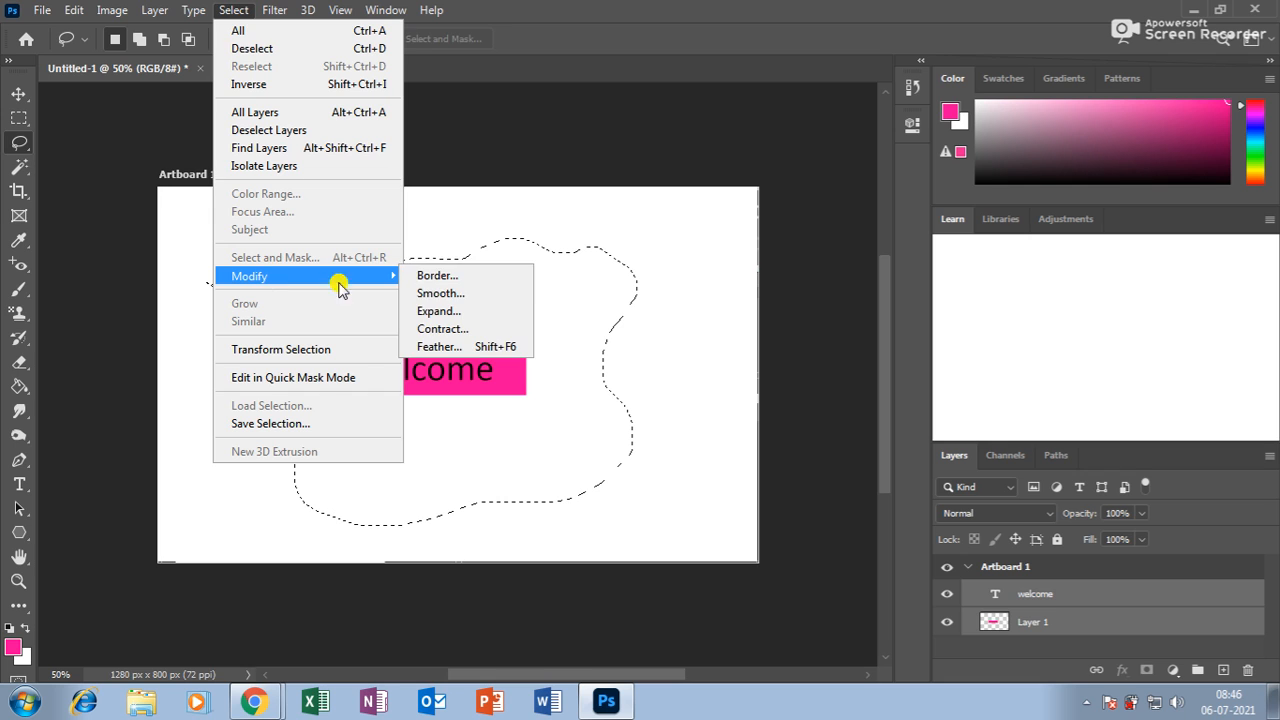
click(470, 311)
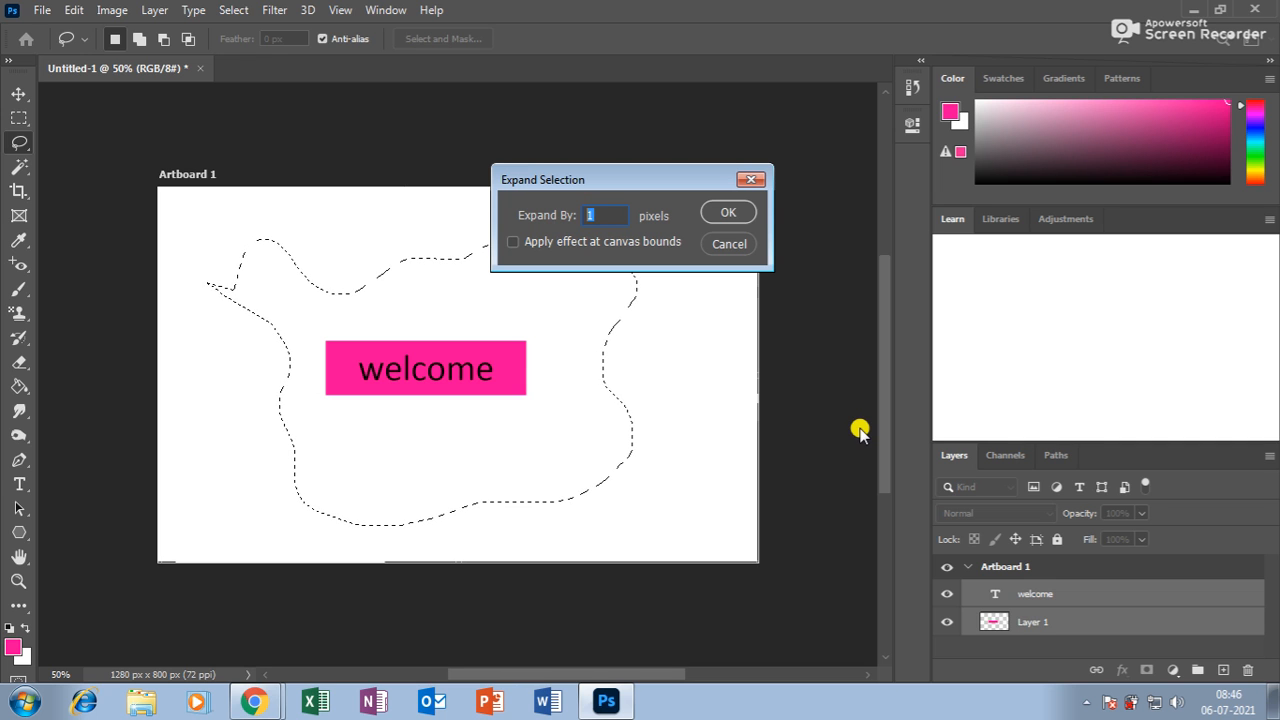
text(50)
key(Return)
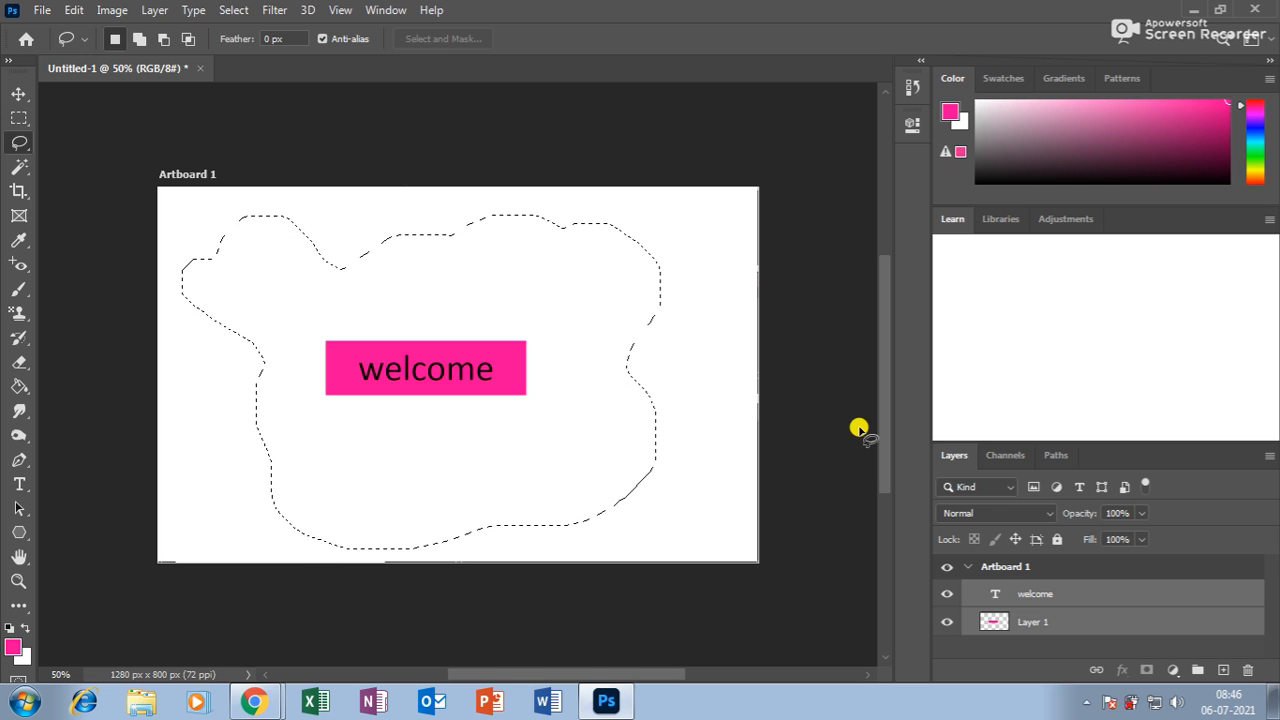
key(ctrl+z)
Contract the freehand selection by 50 pixels and clear the selection
click(233, 10)
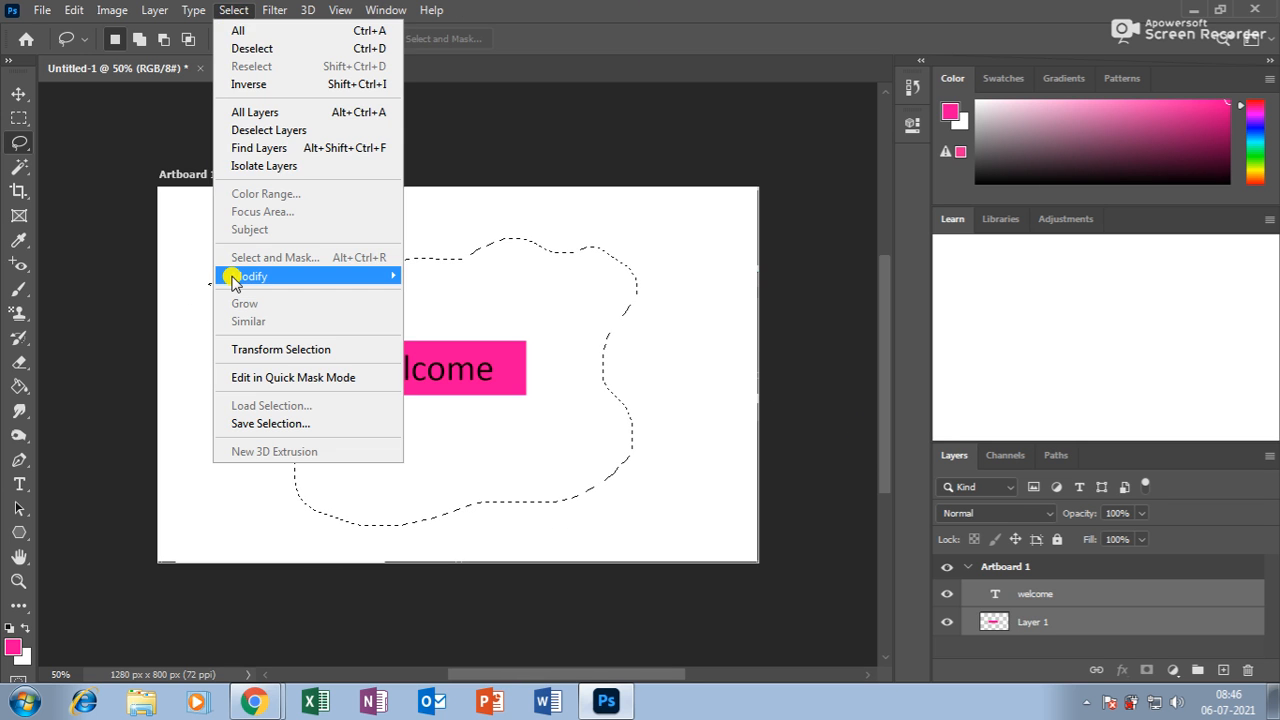
mouse_move(236, 281)
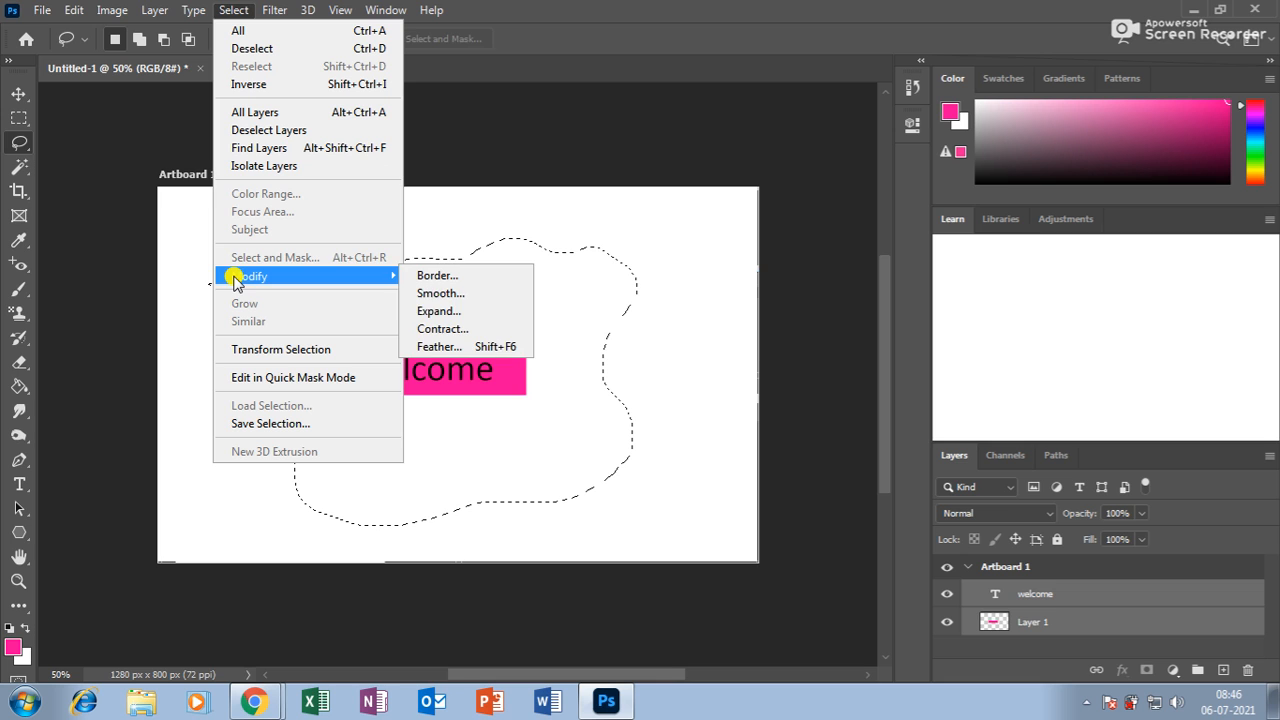
click(473, 331)
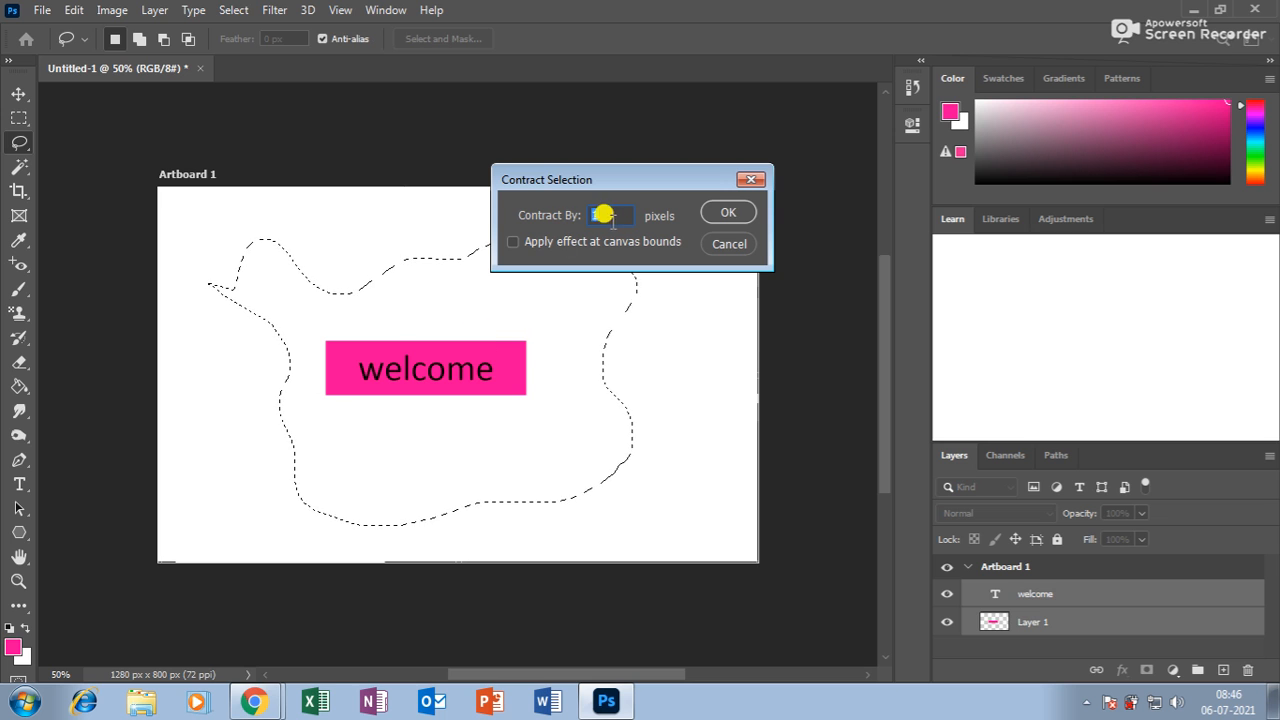
text(50)
key(Return)
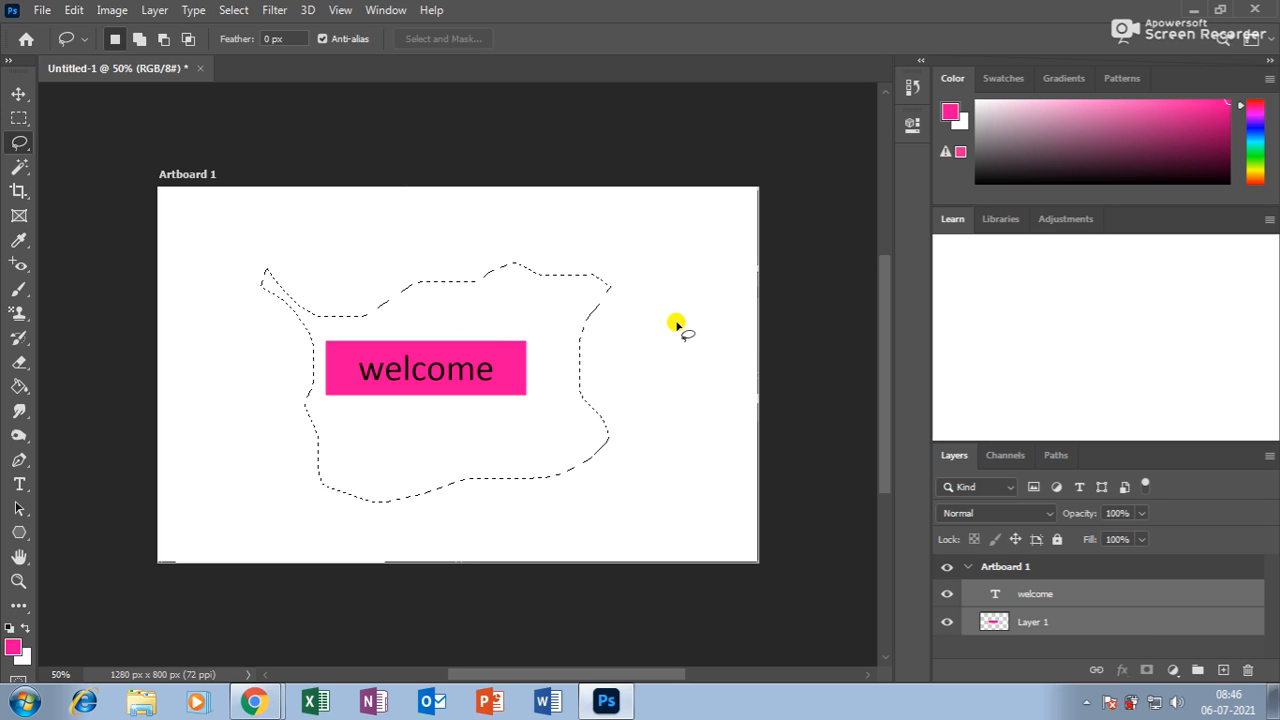
click(236, 10)
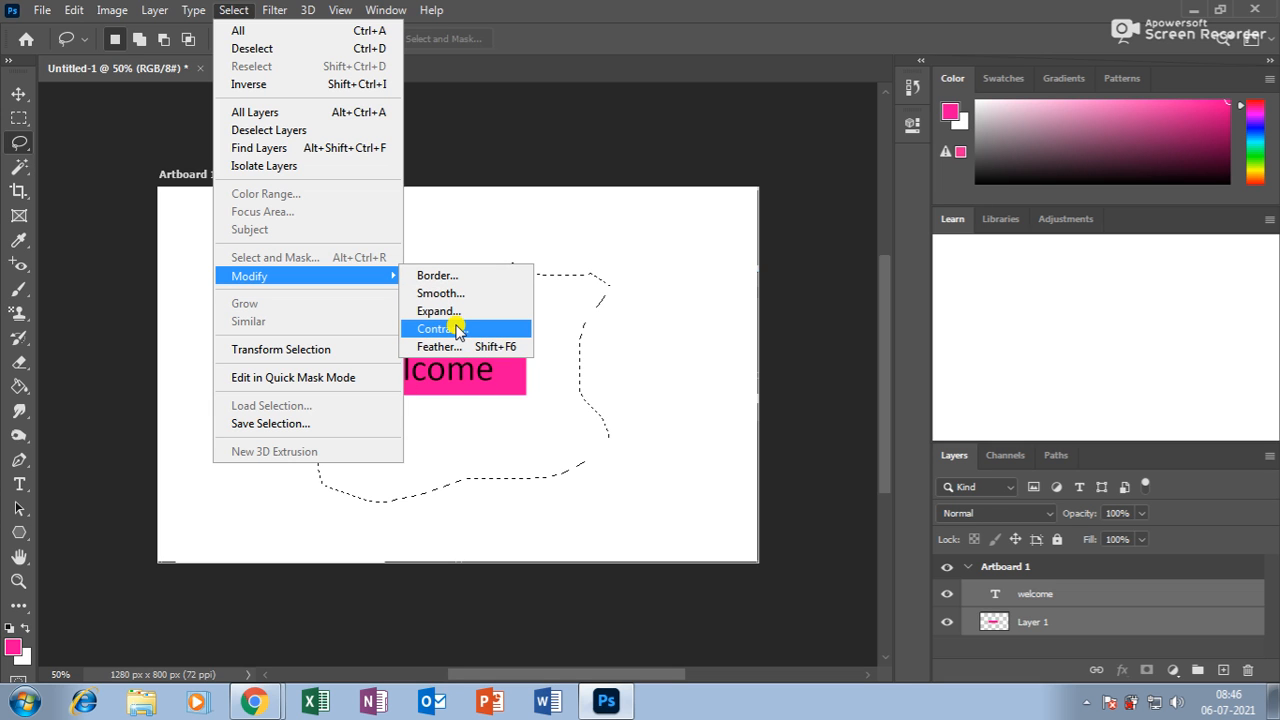
click(612, 353)
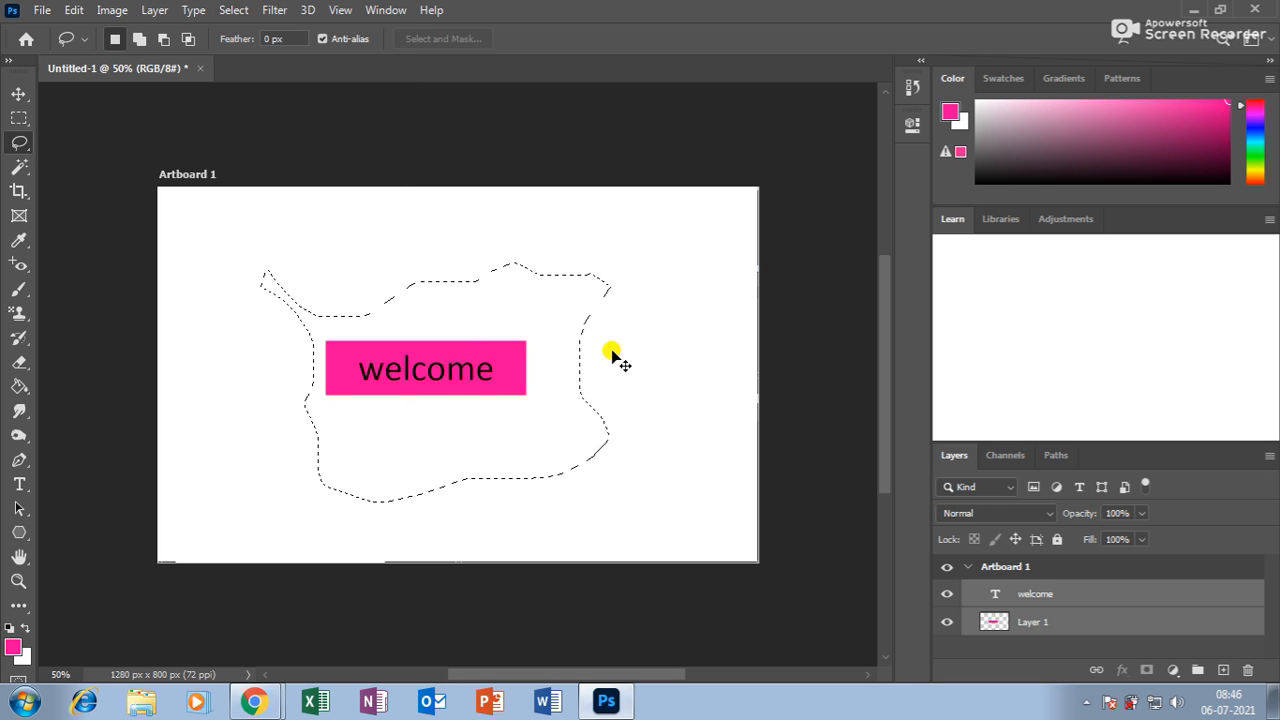
key(ctrl+d)
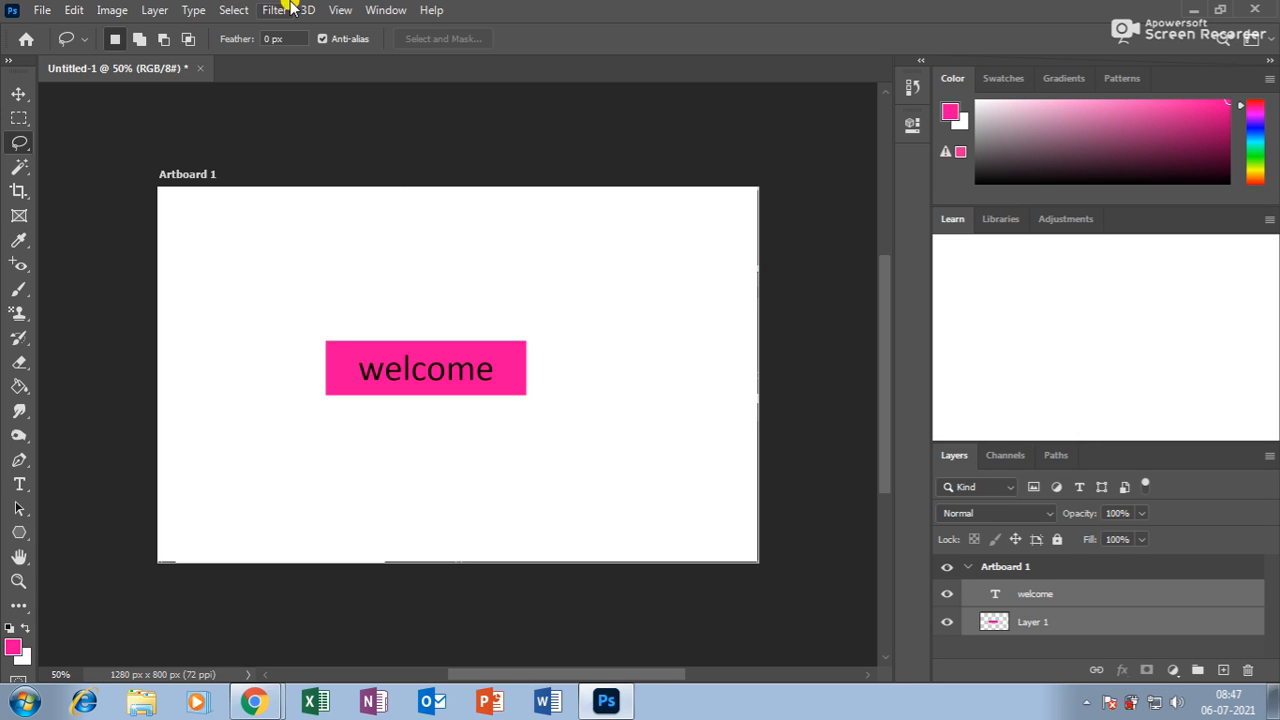
Open the "Android with KOTLIN" poster JPEG from the works eg folder on the data1 (D:) drive
click(42, 10)
click(63, 48)
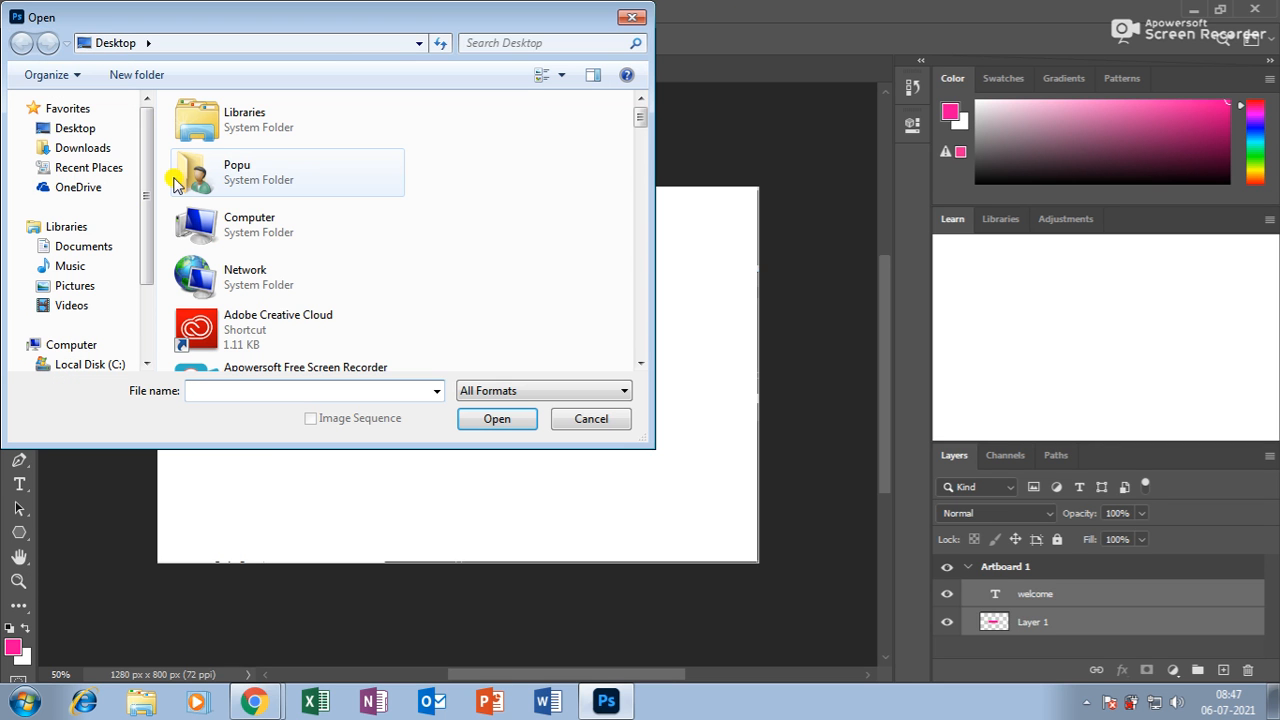
drag(643, 118, 643, 176)
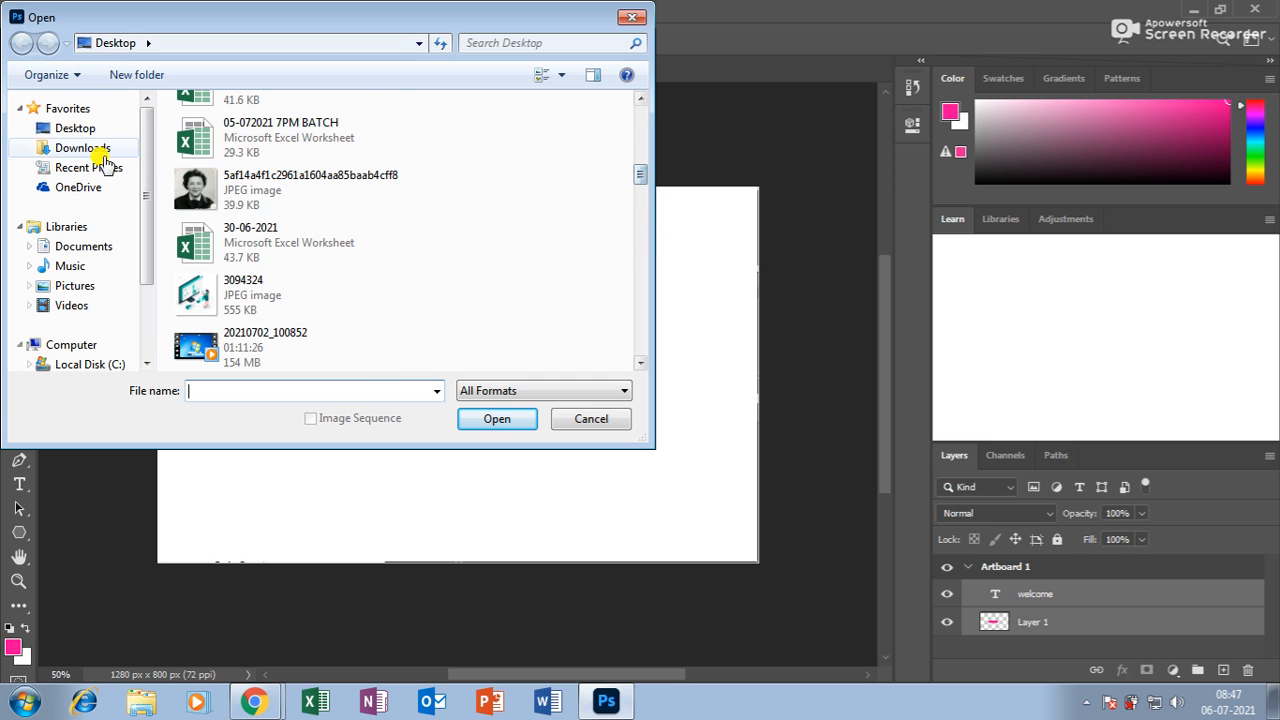
drag(151, 143, 152, 218)
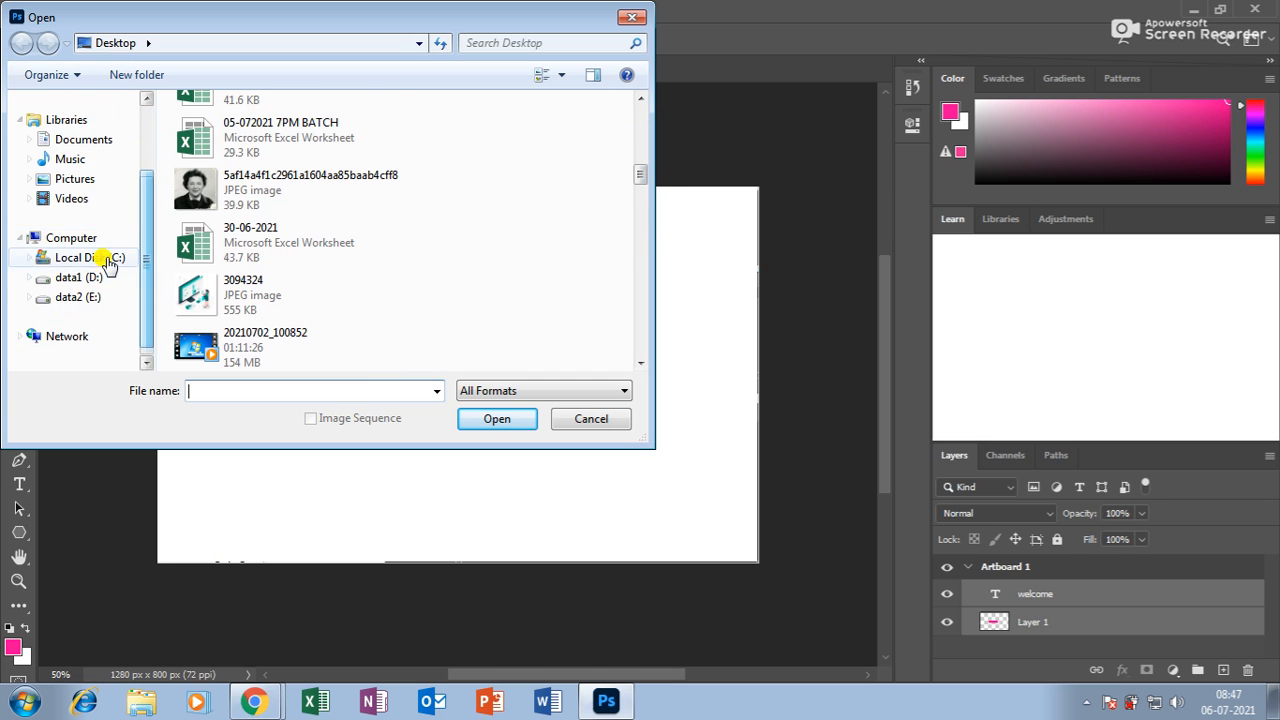
click(90, 297)
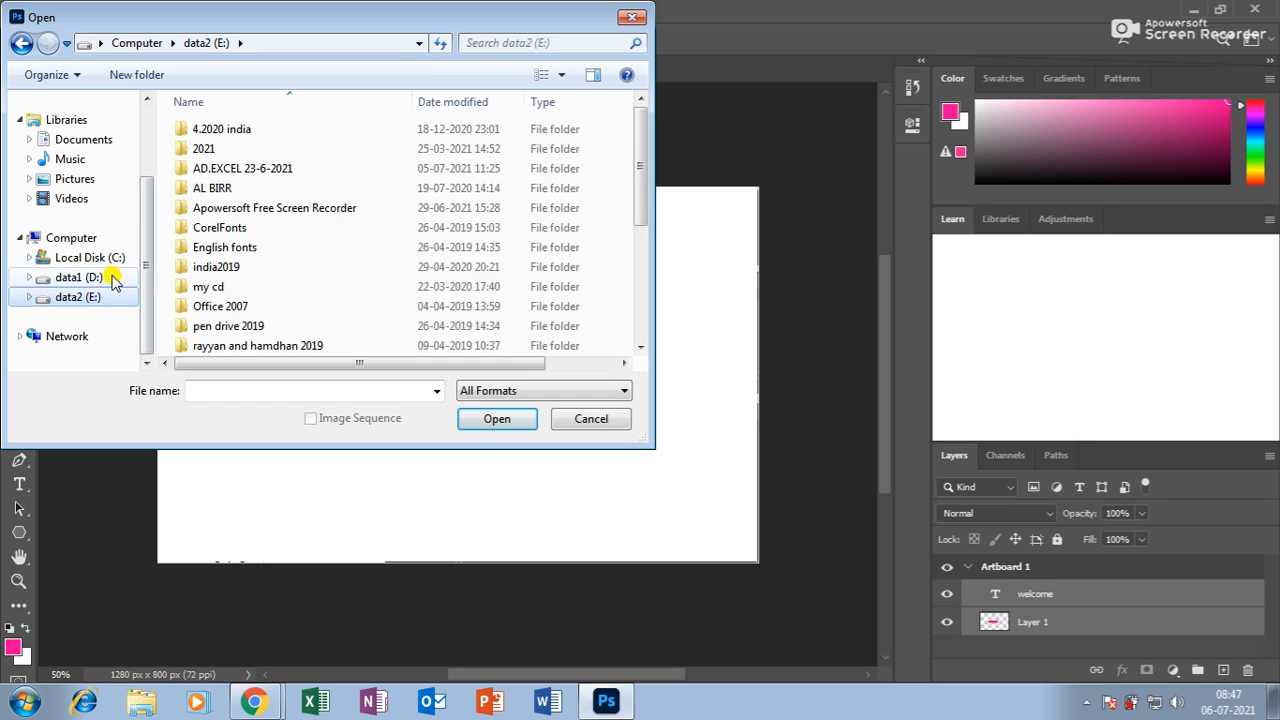
click(45, 279)
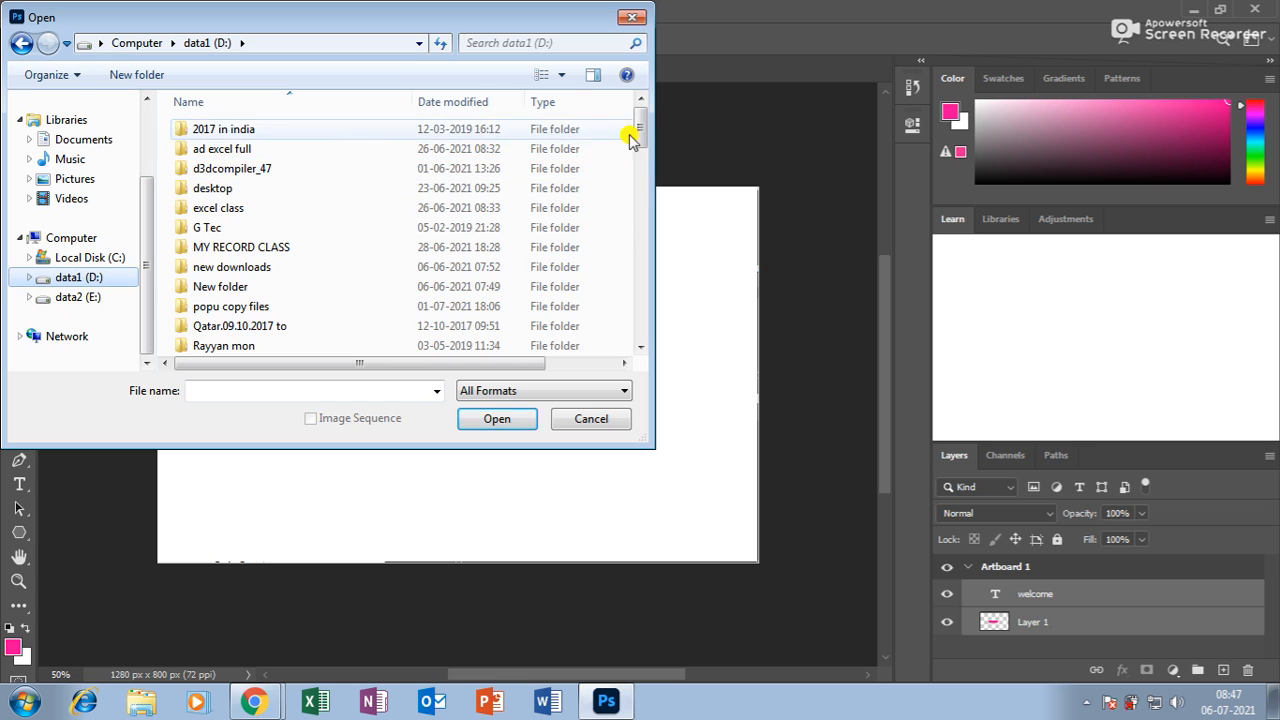
scroll(640, 137, down, 2)
drag(640, 148, 640, 143)
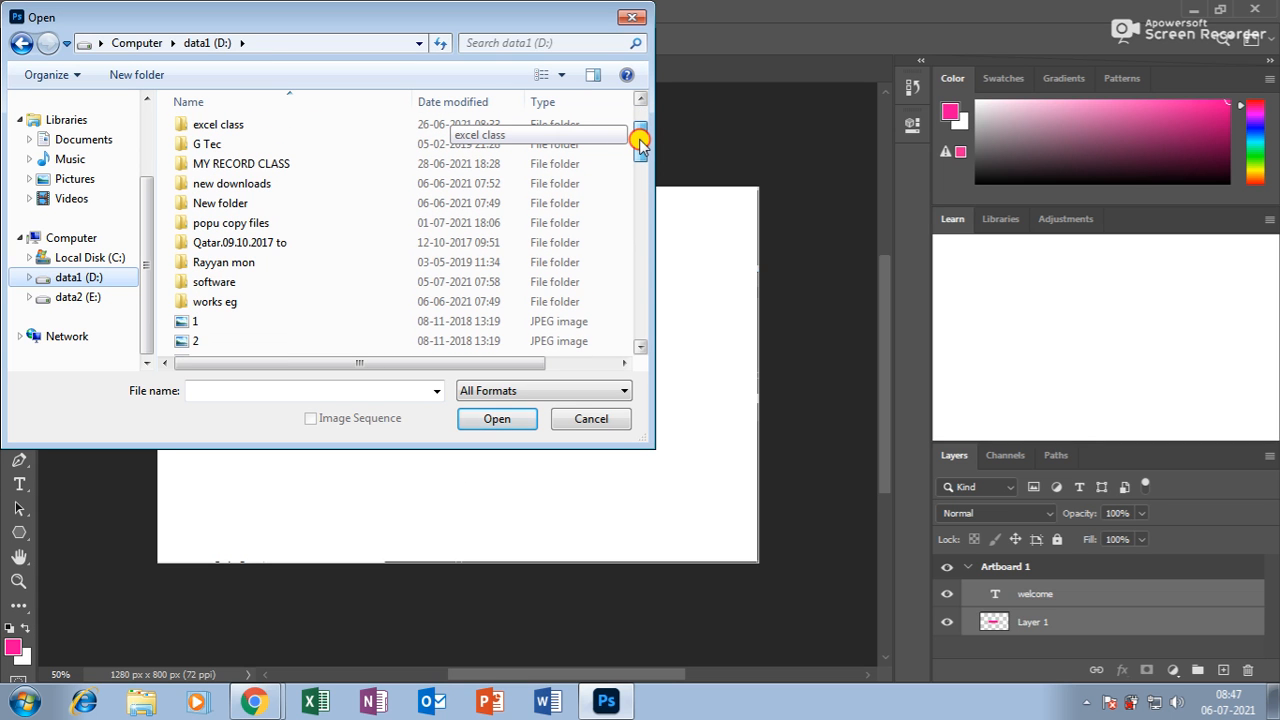
double_click(243, 301)
drag(634, 149, 632, 287)
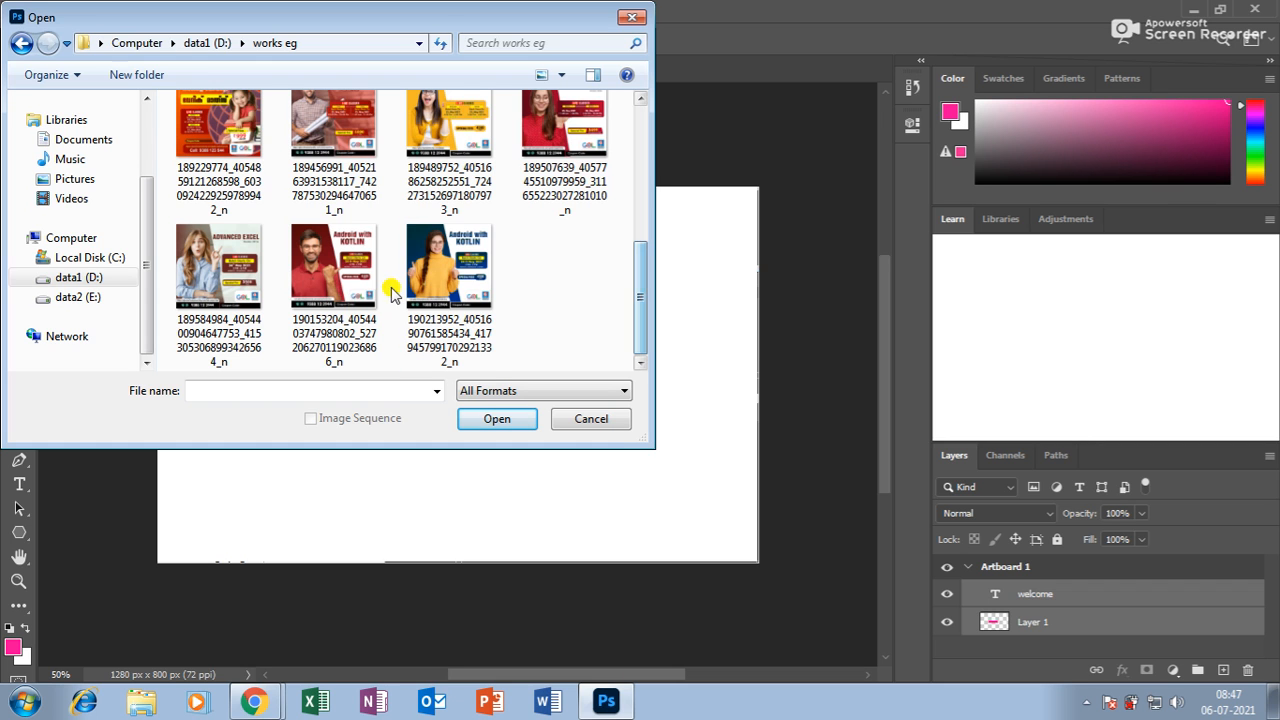
click(443, 280)
click(497, 425)
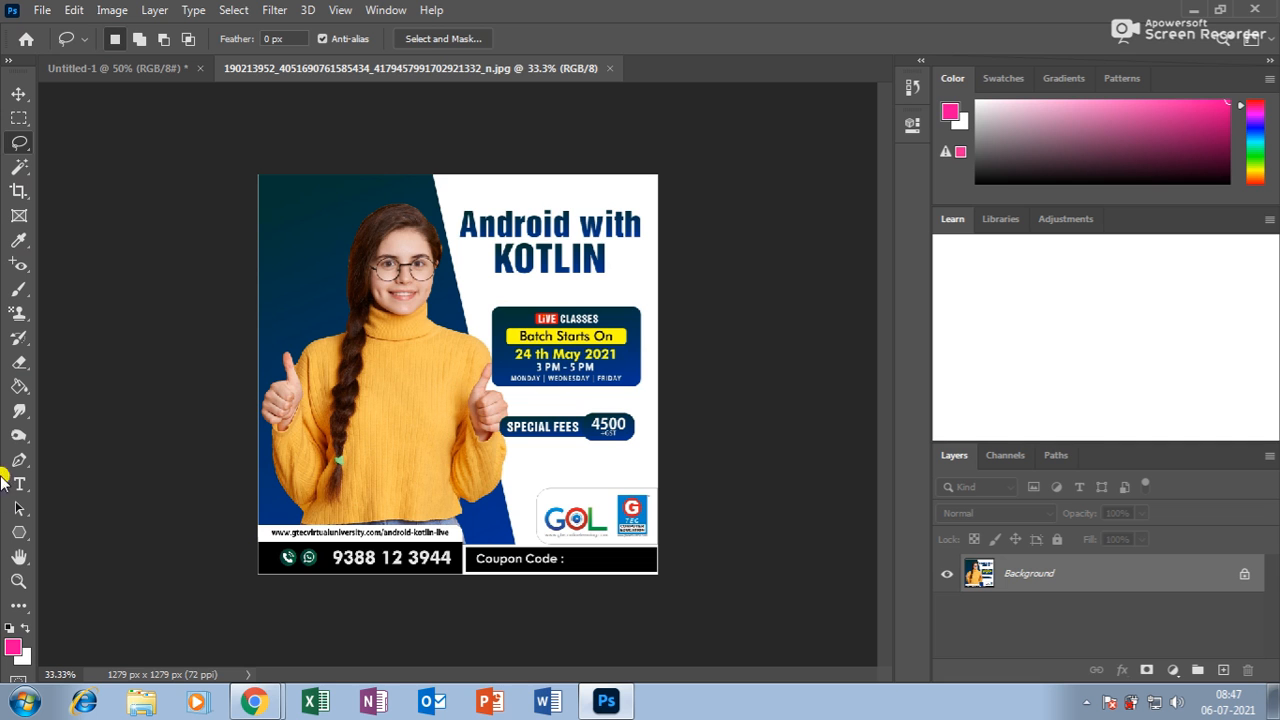
Examine the poster's "Android with KOTLIN" heading and class details up close at up to 100% zoom
click(19, 581)
click(404, 455)
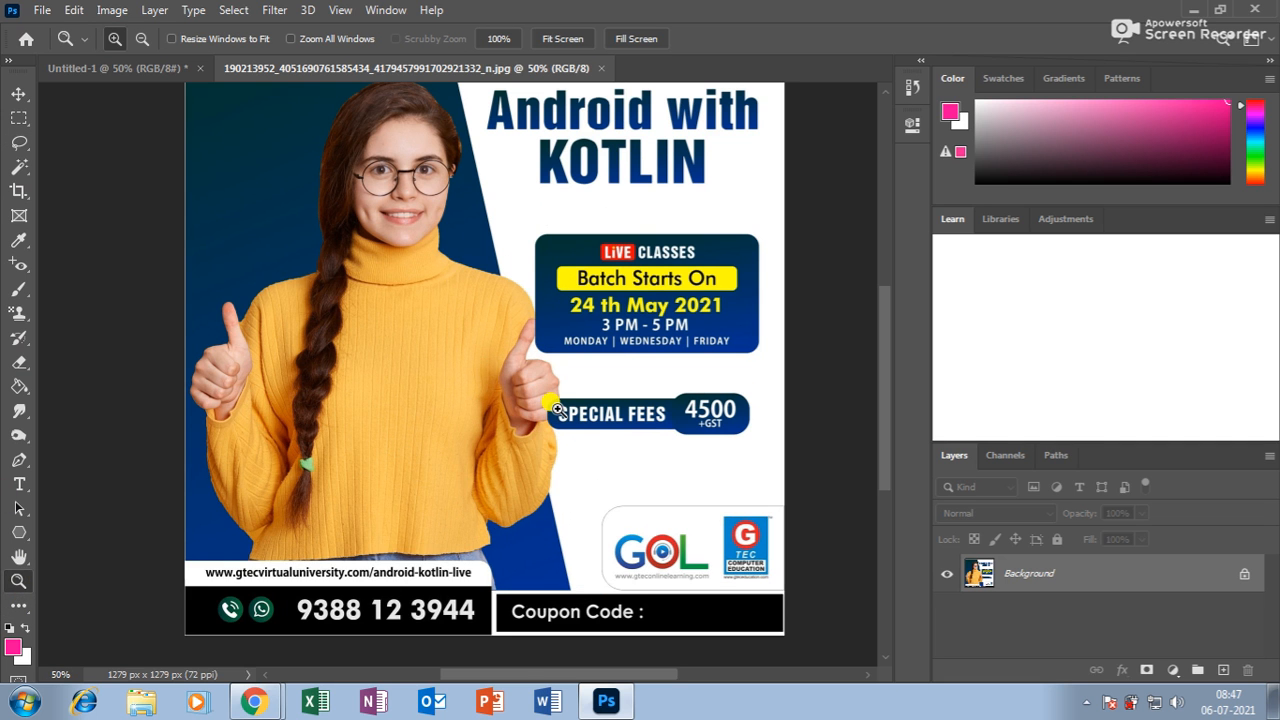
scroll(617, 361, up, 5)
scroll(617, 361, down, 2)
scroll(617, 361, down, 2)
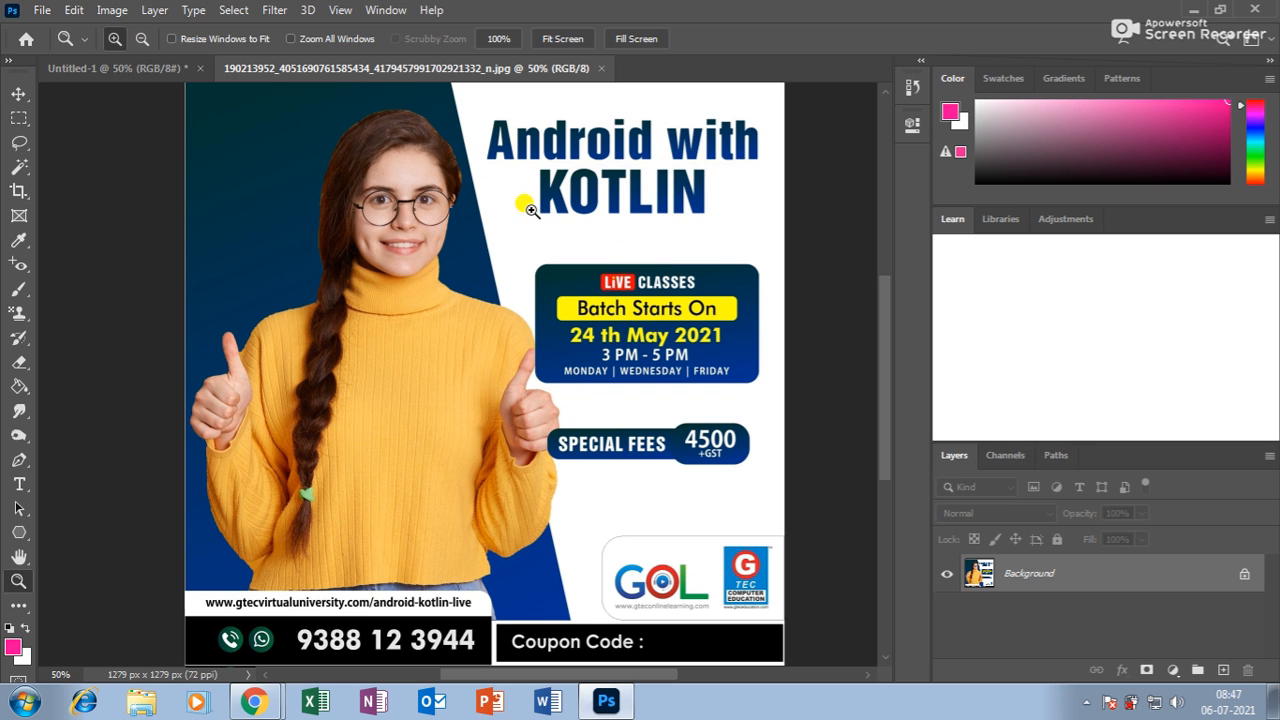
click(602, 186)
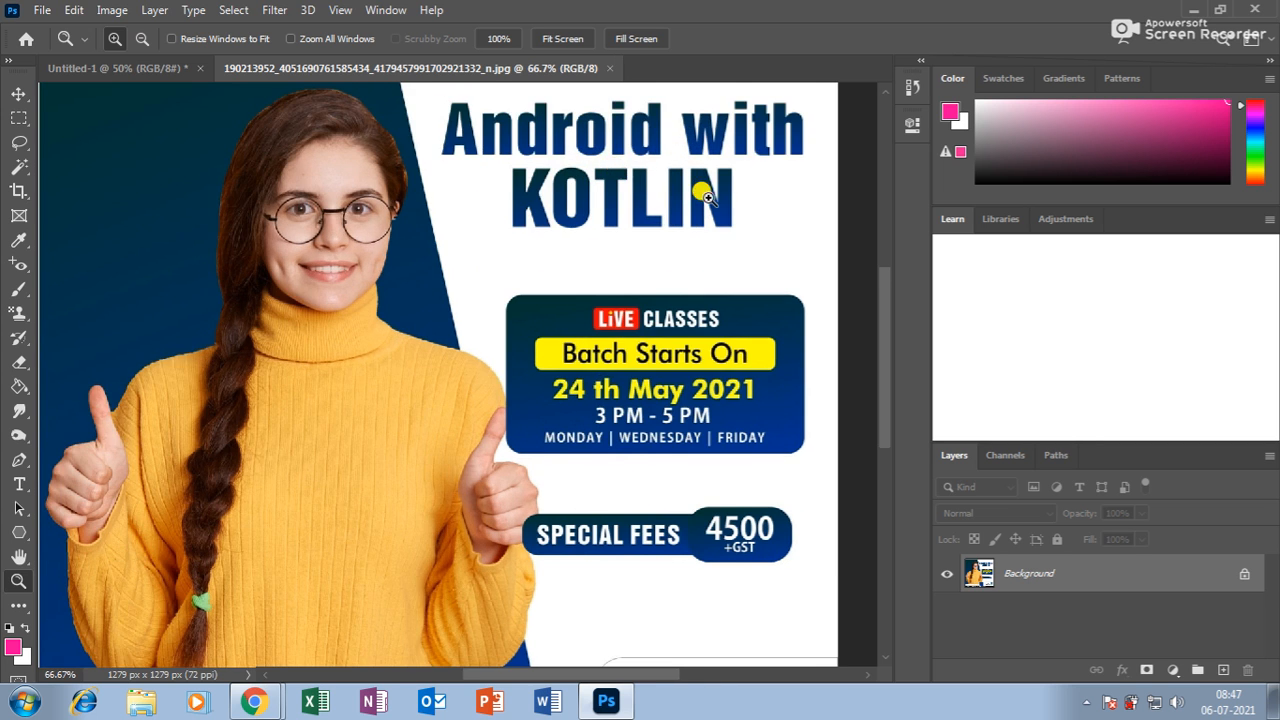
click(708, 202)
scroll(708, 272, up, 1)
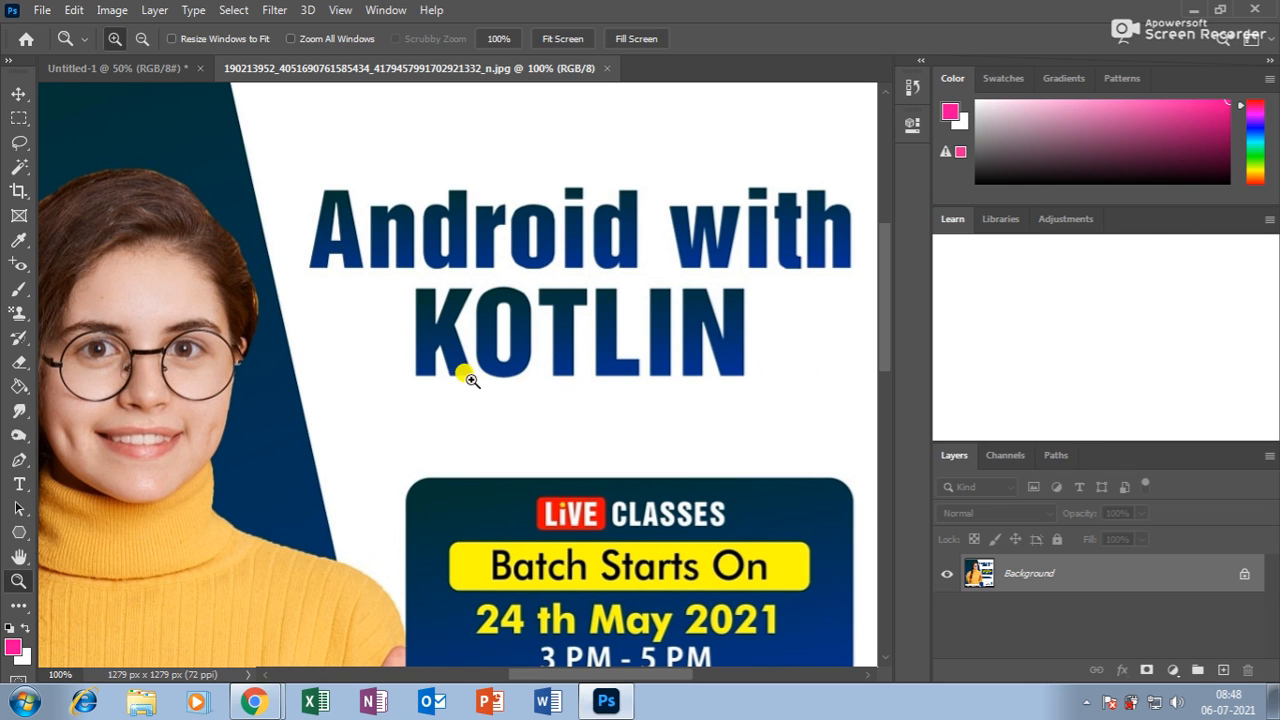
scroll(444, 280, down, 2)
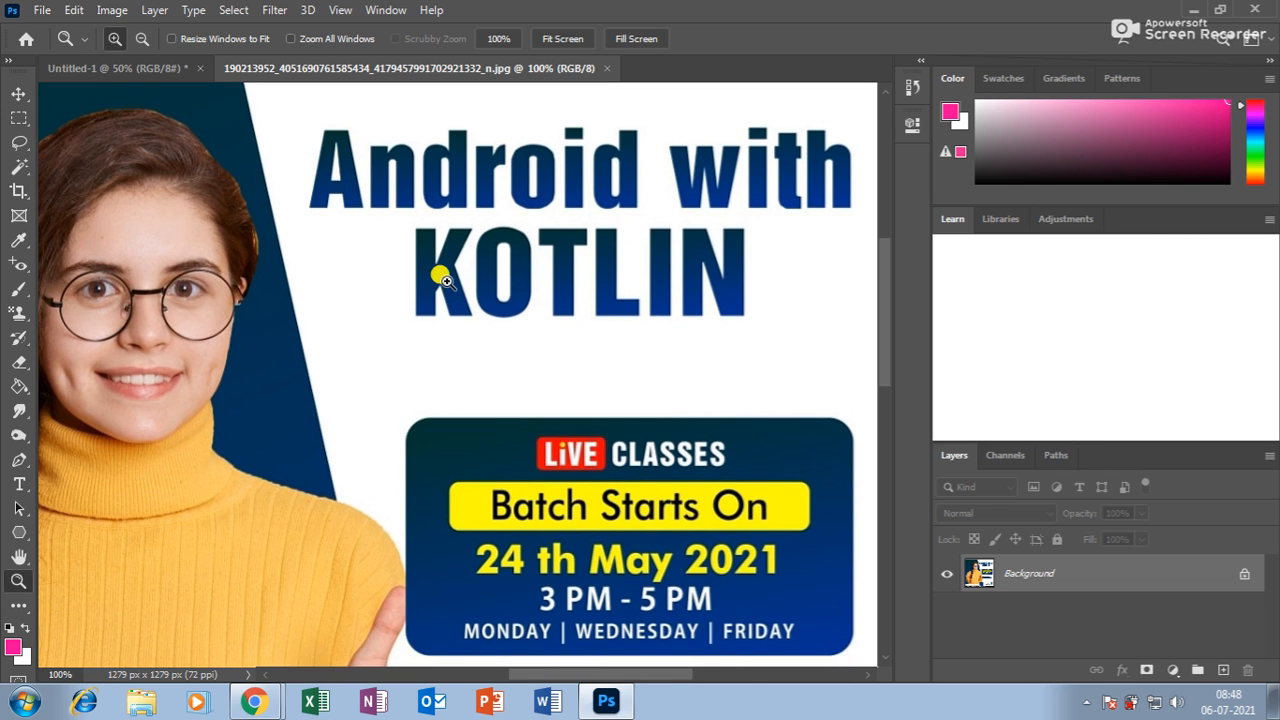
scroll(444, 280, down, 1)
Place a placeholder text on the poster and float its window over the lower part of the Untitled-1 document
click(19, 484)
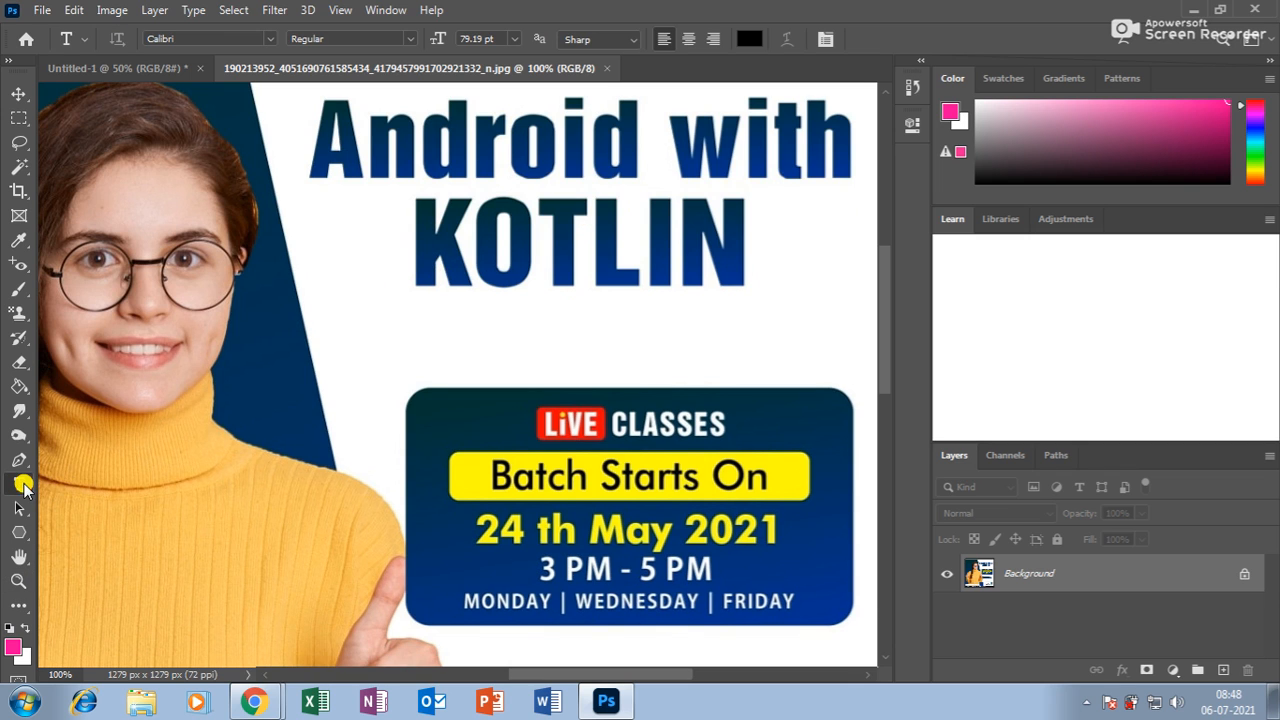
click(268, 418)
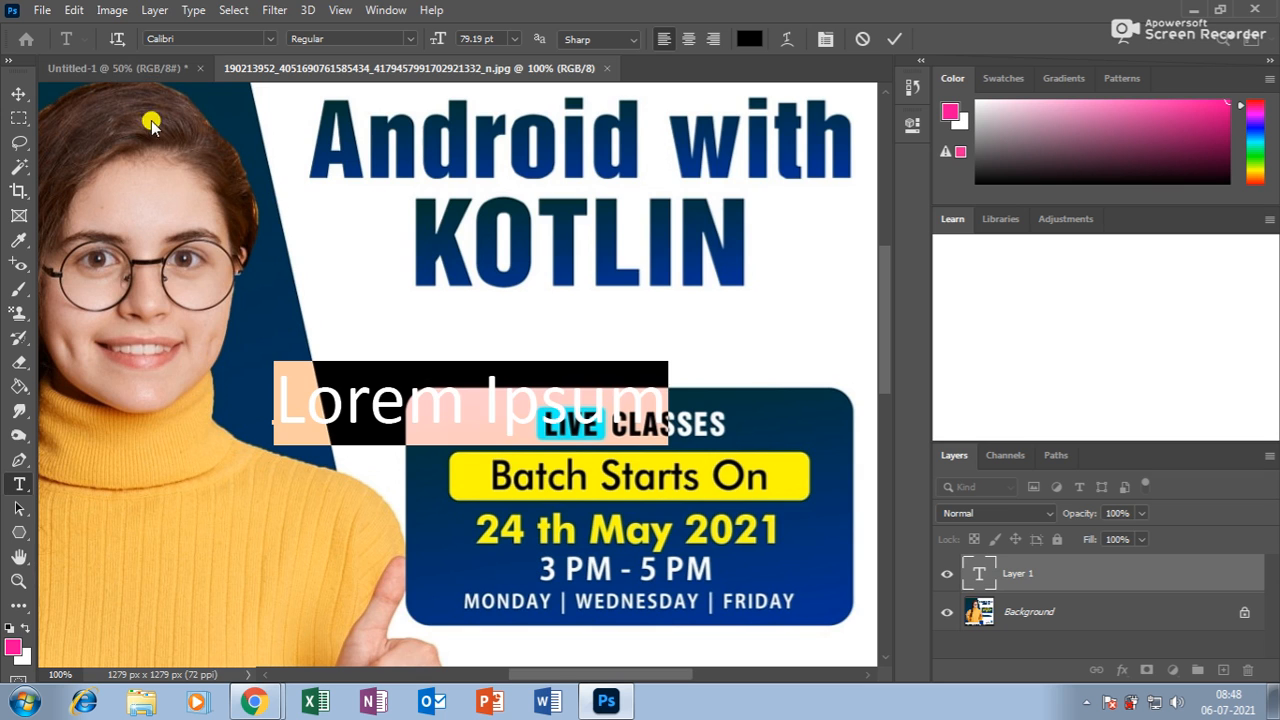
click(149, 72)
drag(357, 71, 238, 361)
click(288, 246)
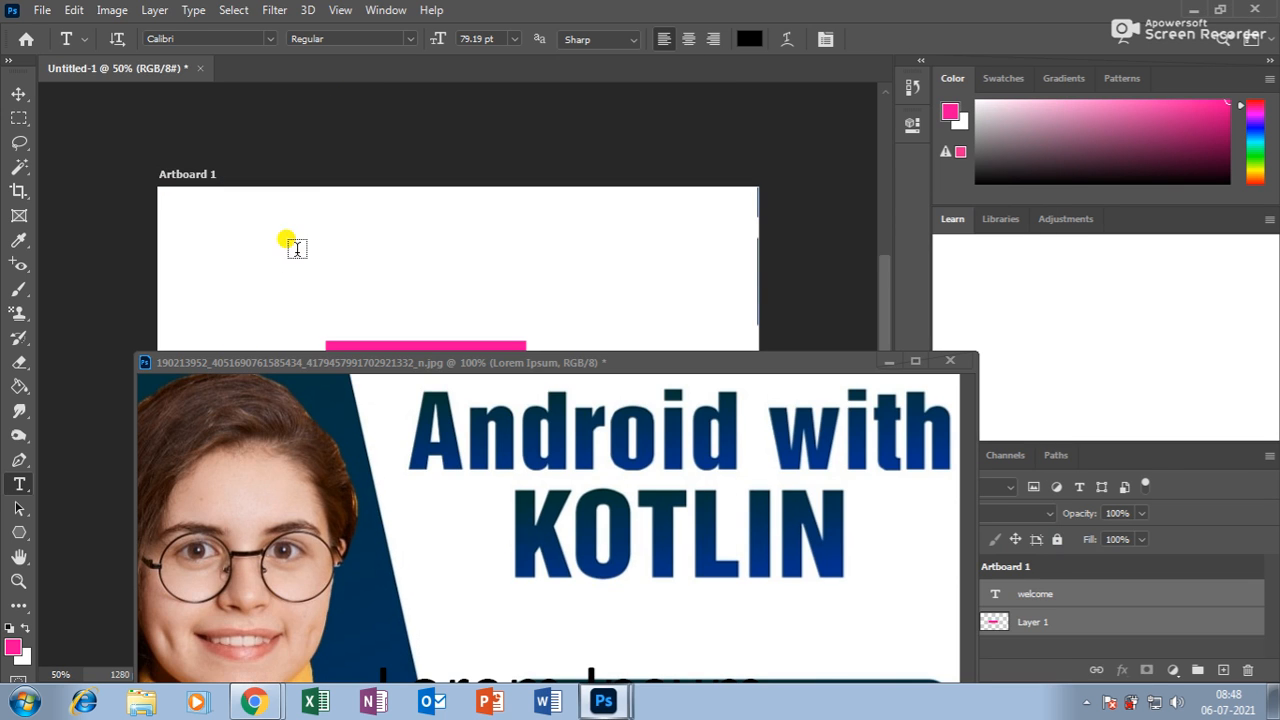
Add a two-line text reading "Android with" and "kotlin" in the upper part of Artboard 1 in Untitled-1
click(273, 244)
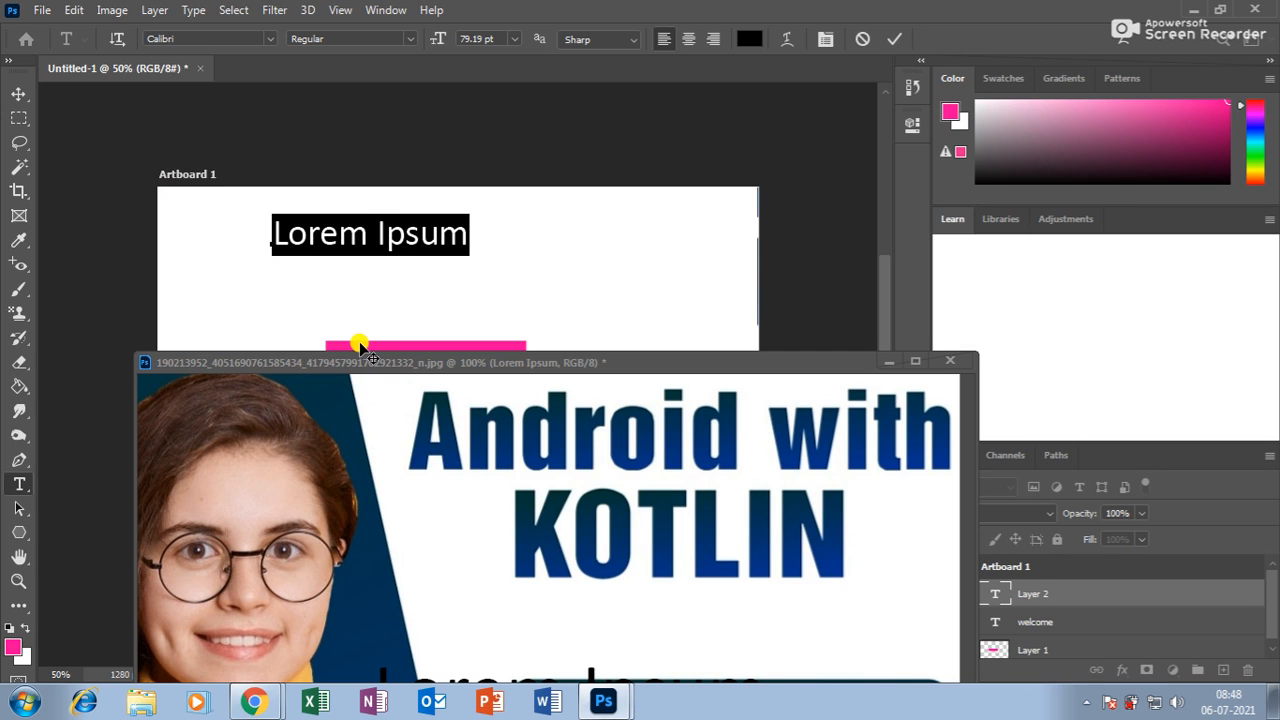
text(Andr)
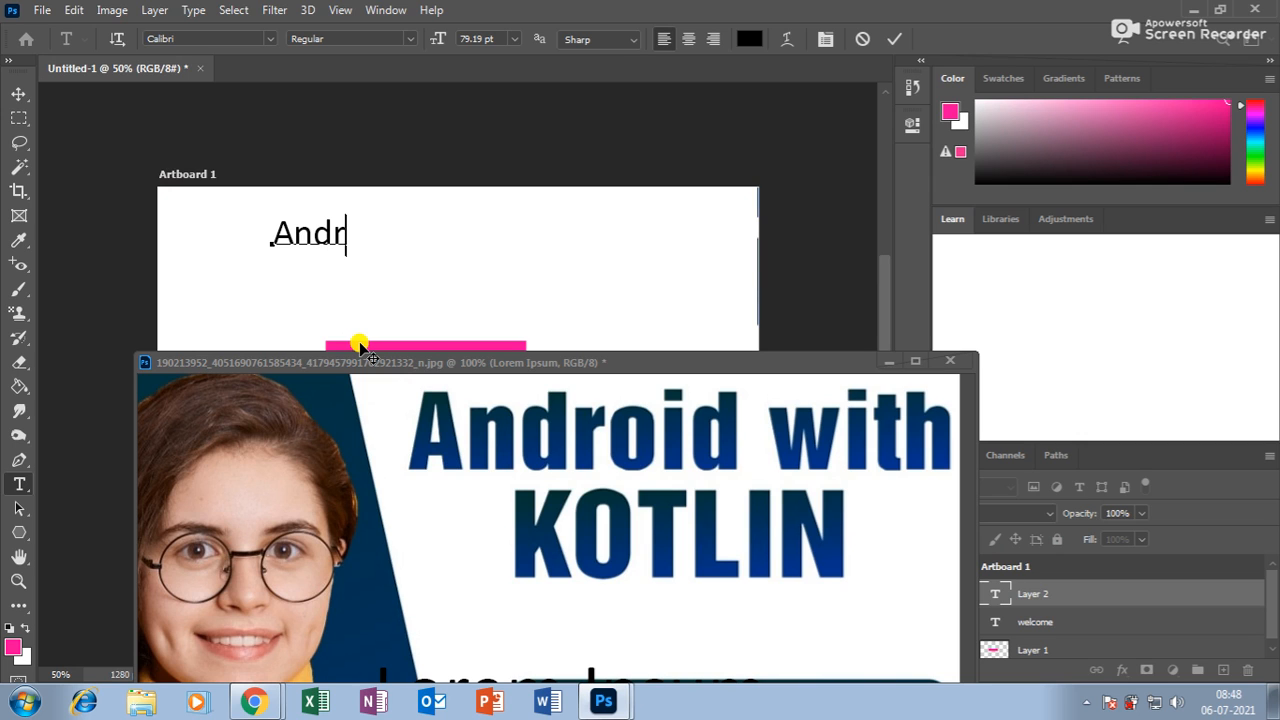
text(oid with )
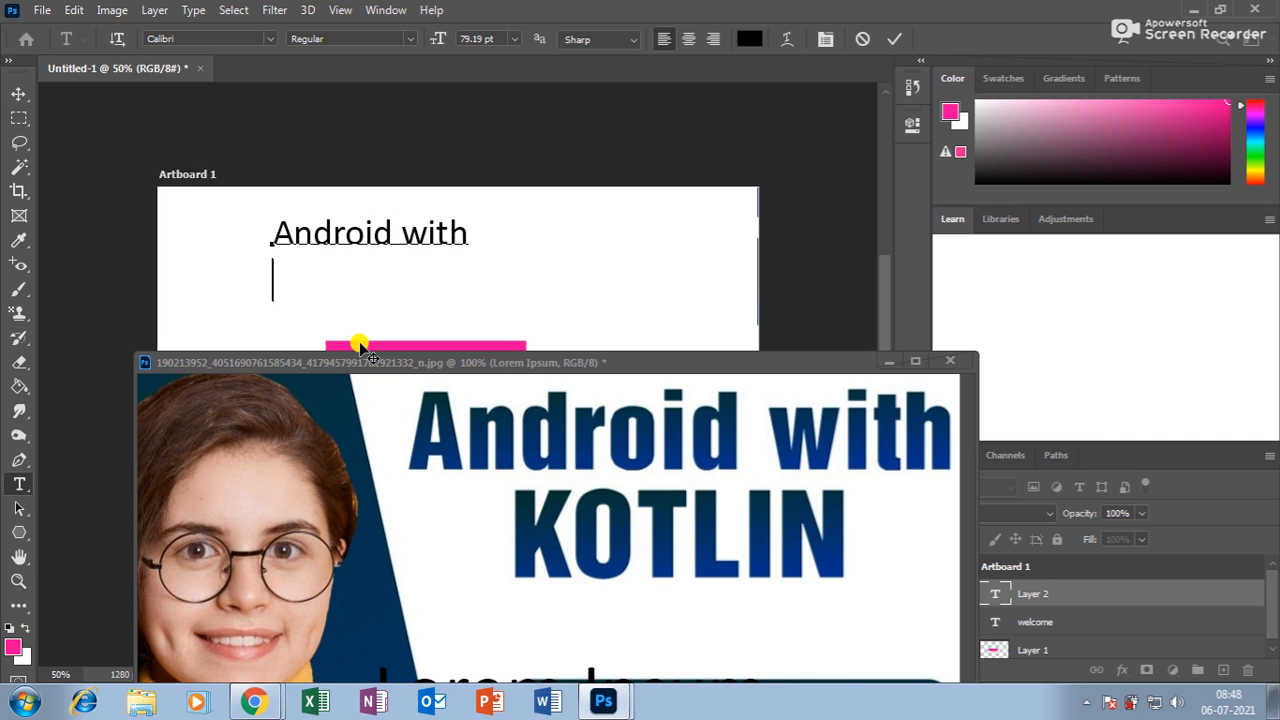
text(kotlin)
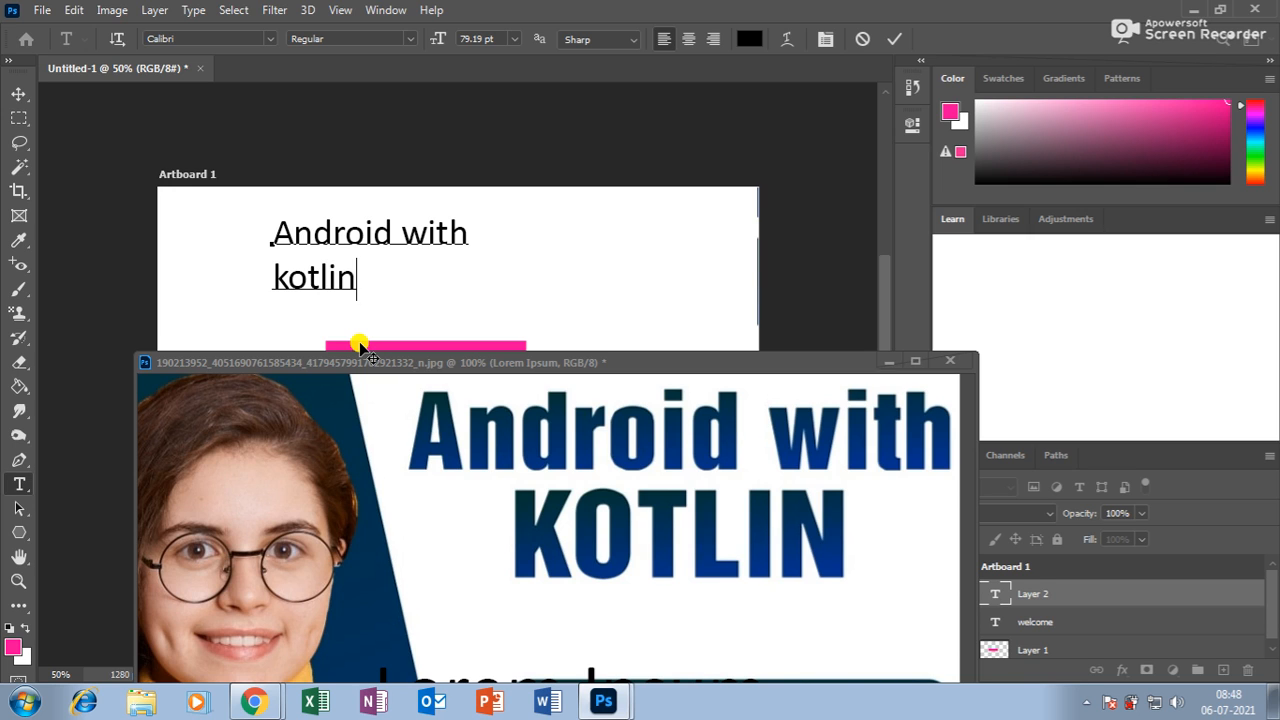
Center-align both lines of the "Android with kotlin" text and set its font to Impact
key(ctrl+a)
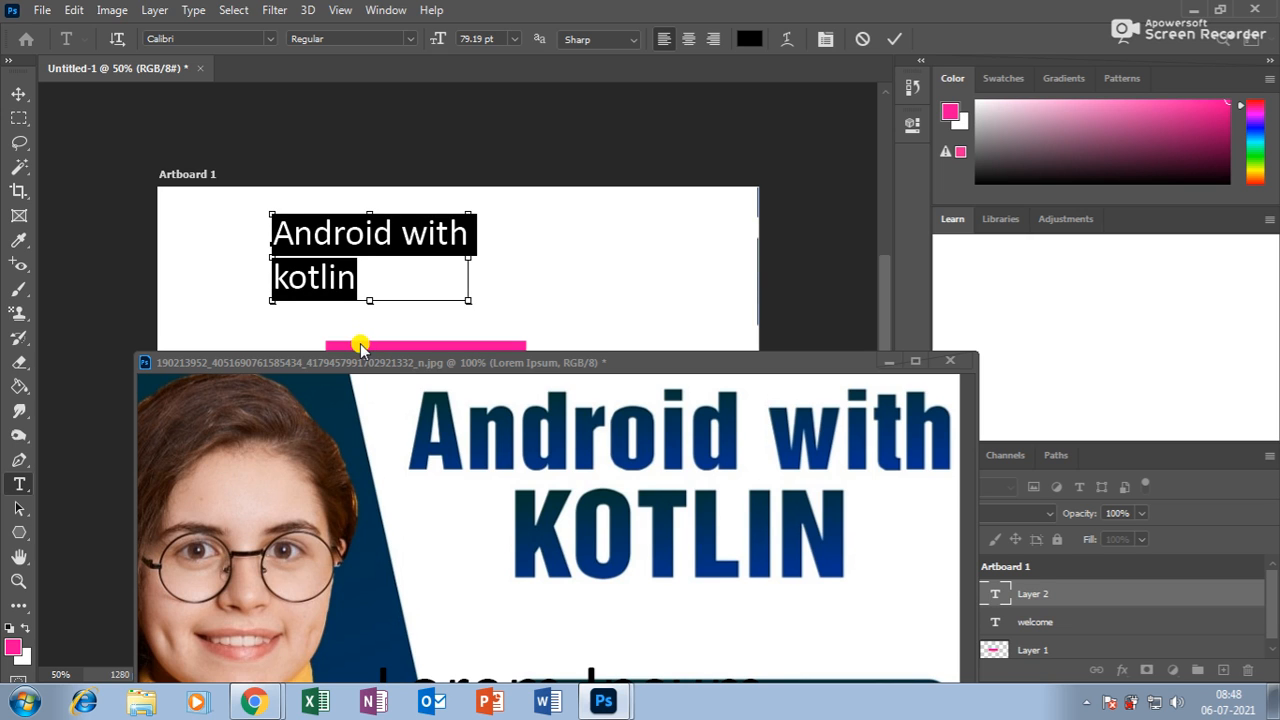
click(689, 39)
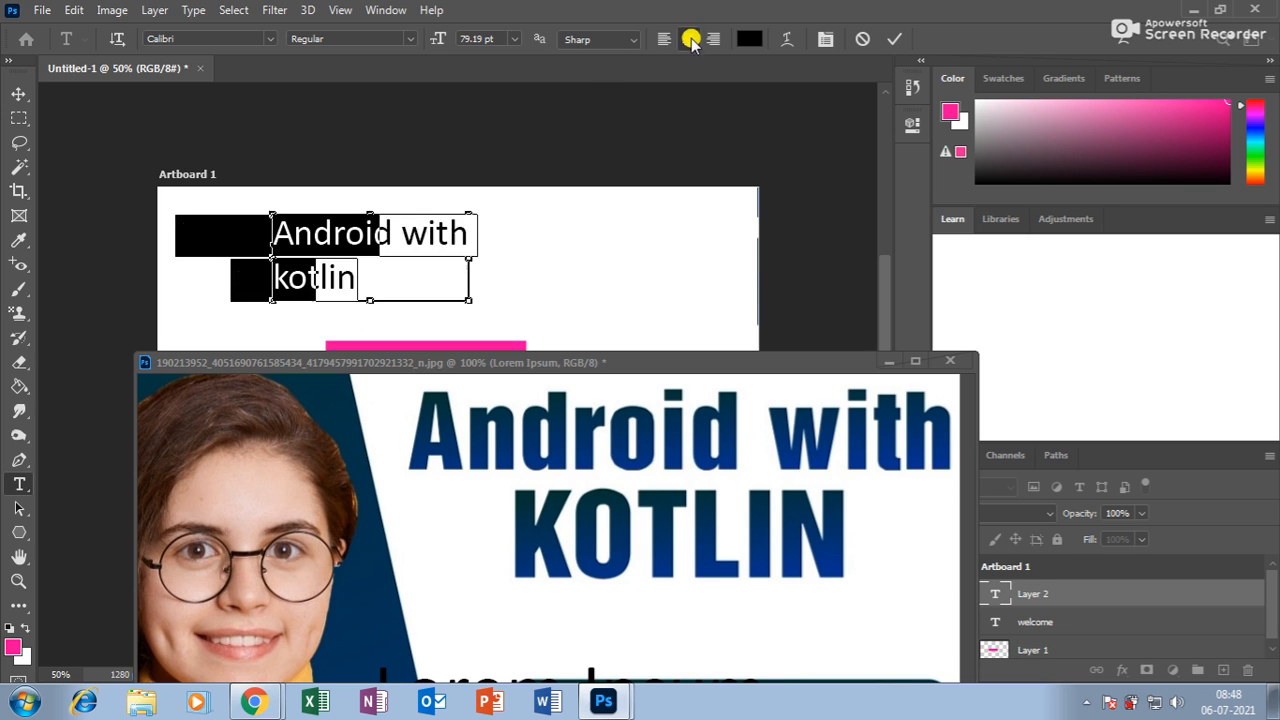
click(188, 38)
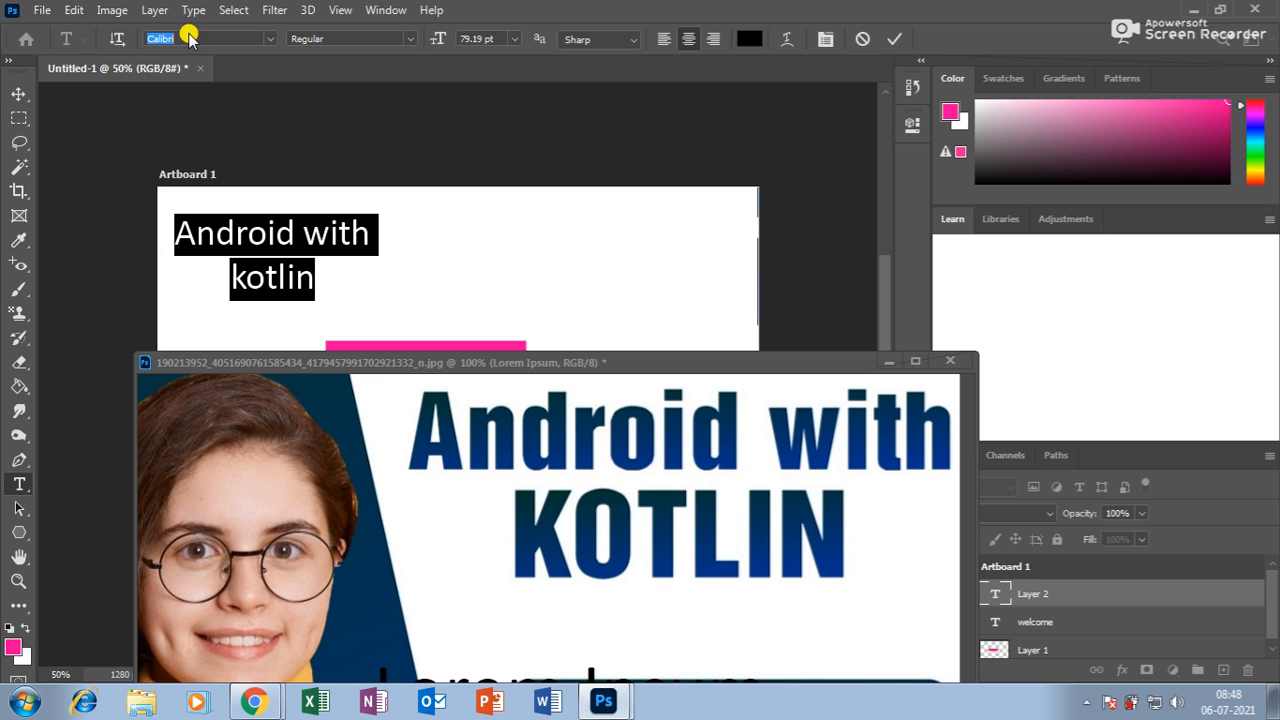
text(Impact)
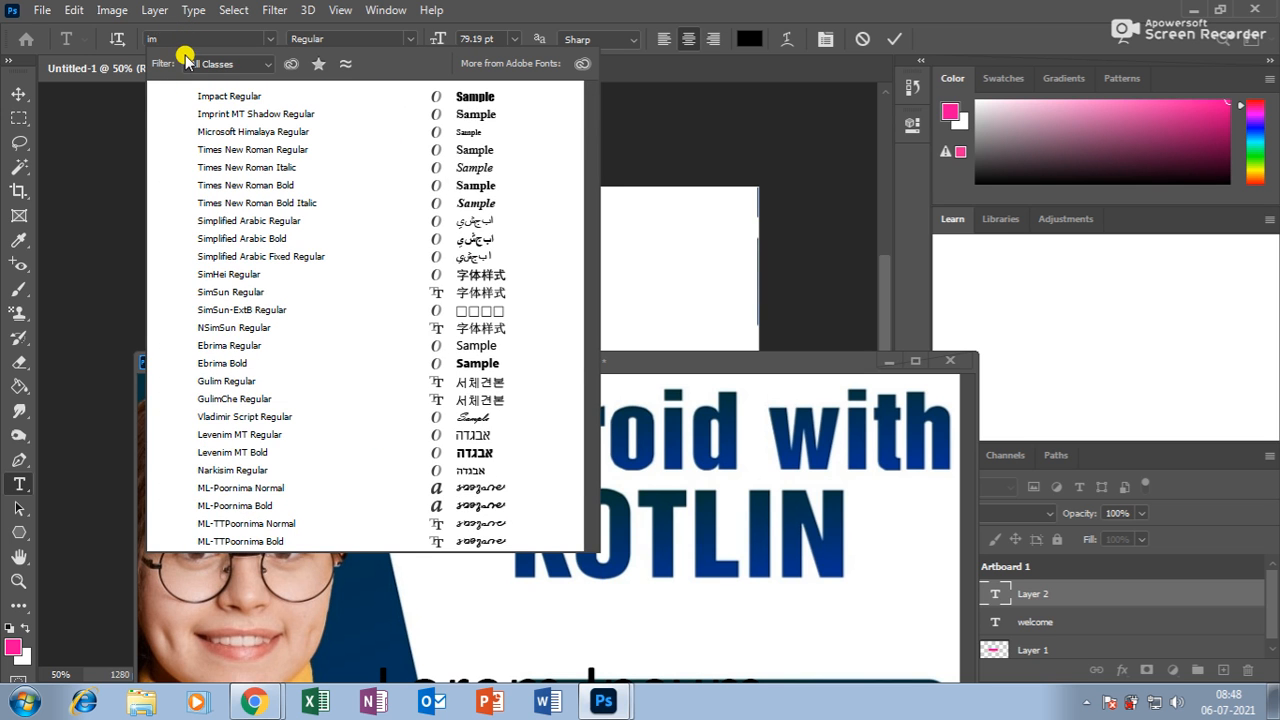
key(Return)
Move the "Android with kotlin" text to just above the pink rectangle and shift the floating poster window lower
click(18, 94)
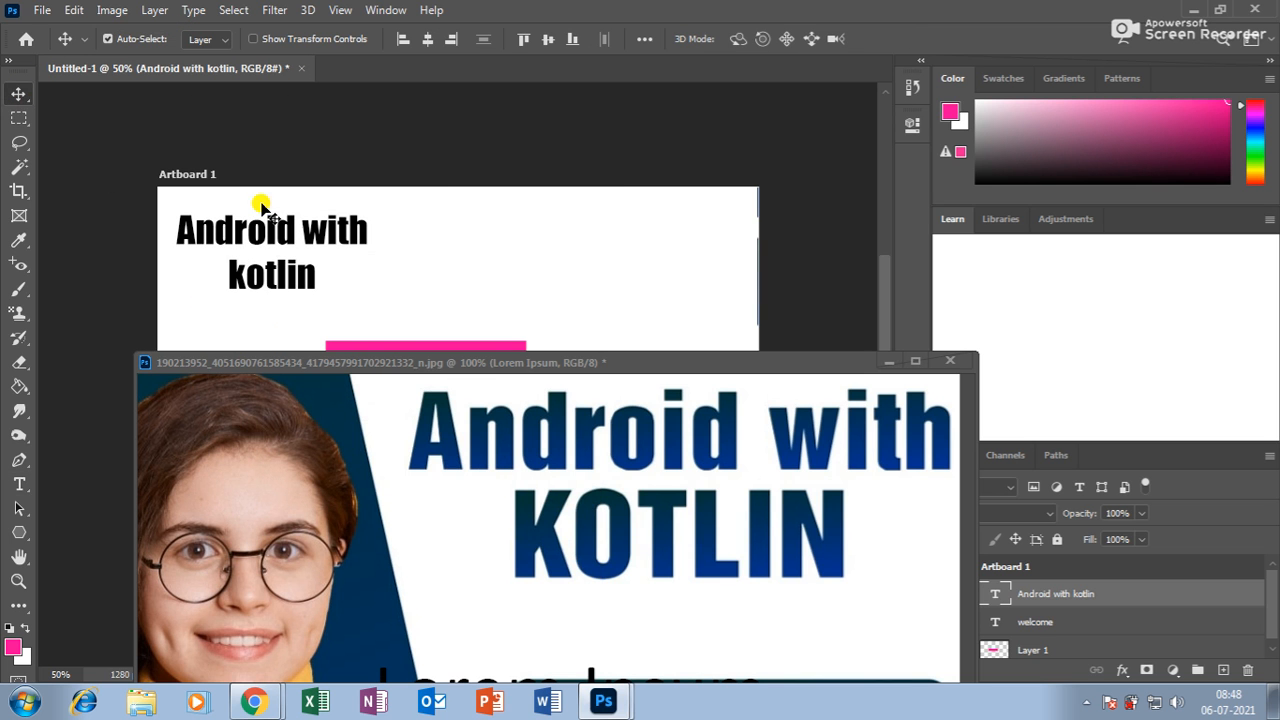
drag(297, 227, 480, 262)
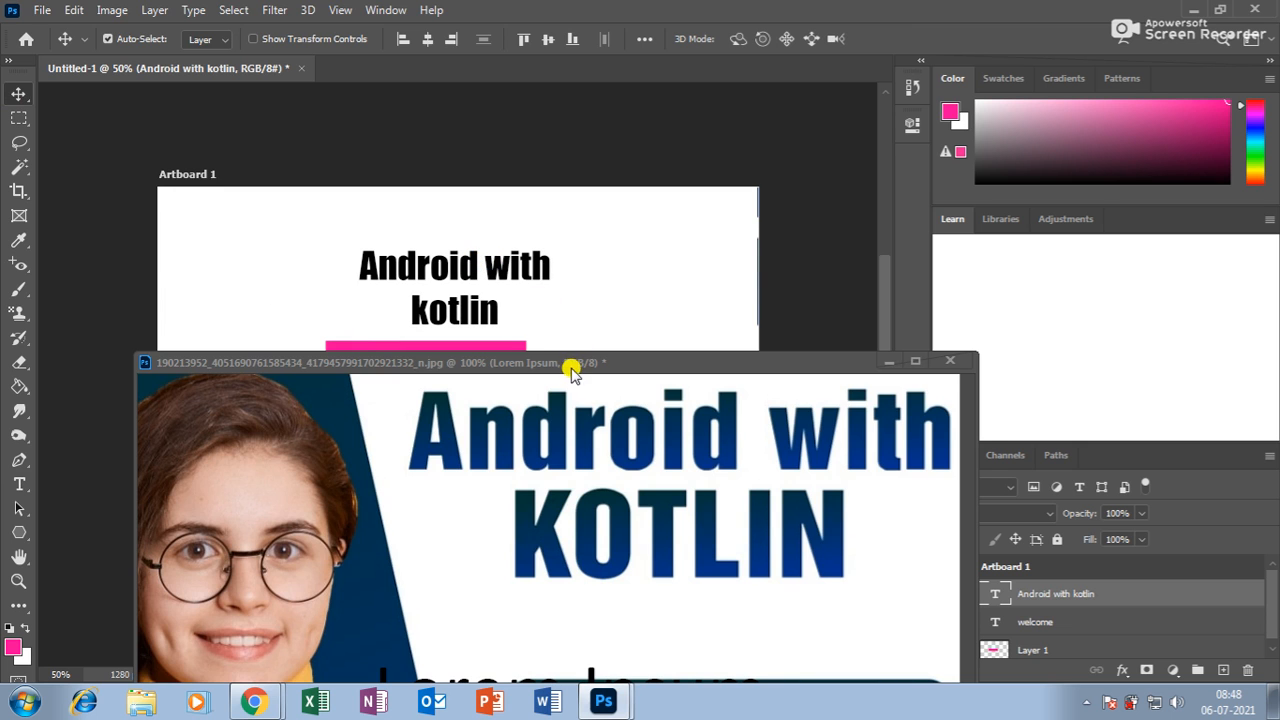
drag(571, 364, 509, 480)
Delete the pink rectangle on Layer 1 from Artboard 1
click(490, 372)
drag(497, 372, 506, 434)
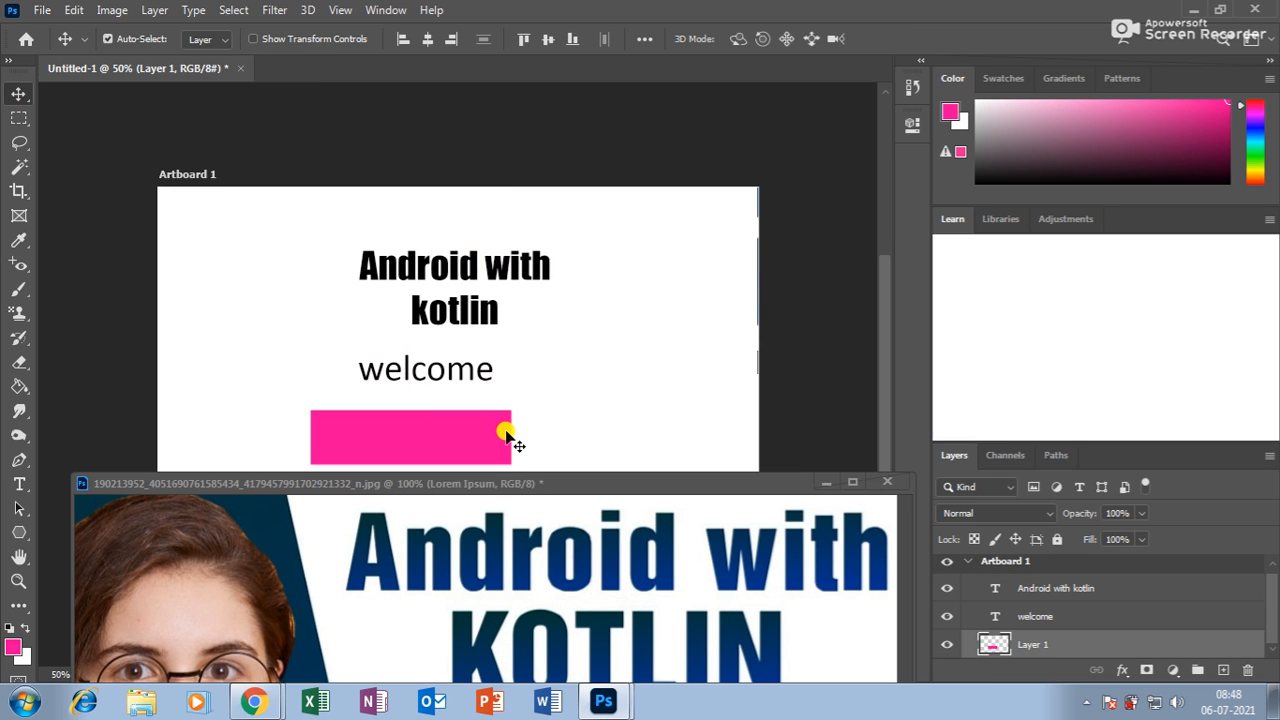
key(Delete)
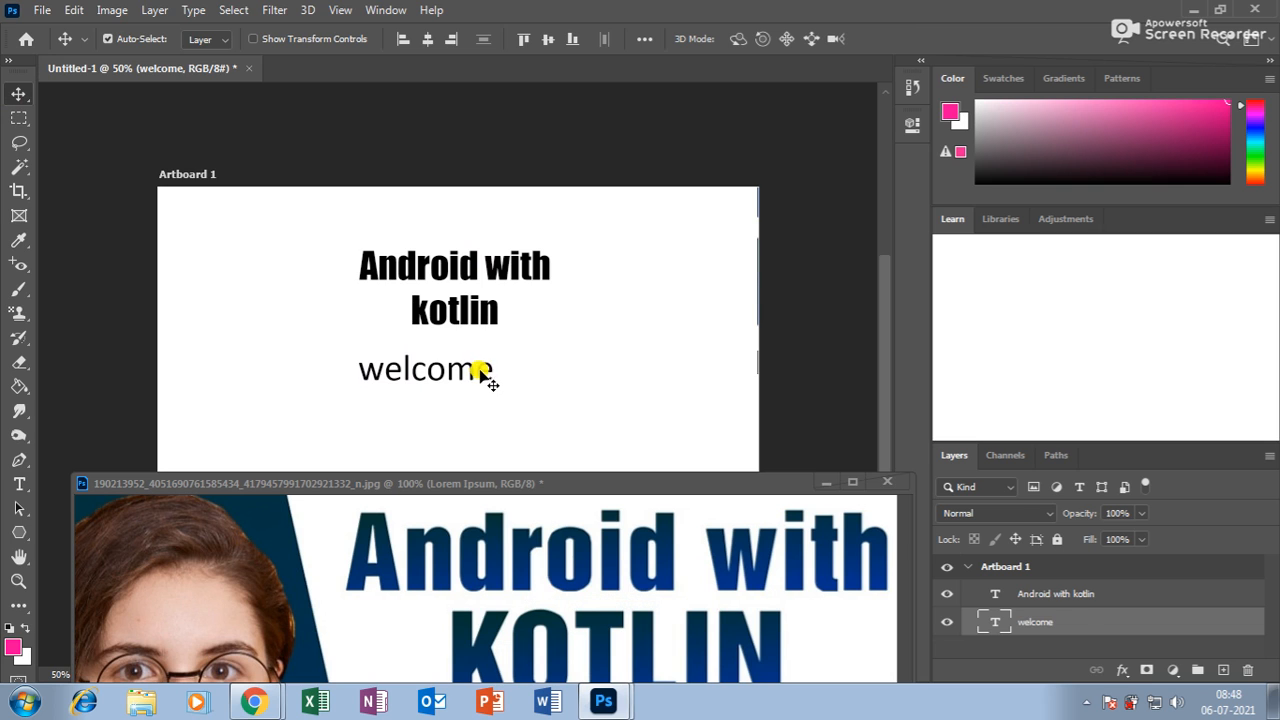
Delete the "welcome" text and enlarge the "Android with kotlin" text to about twice its size on the artboard
key(Delete)
drag(486, 314, 400, 383)
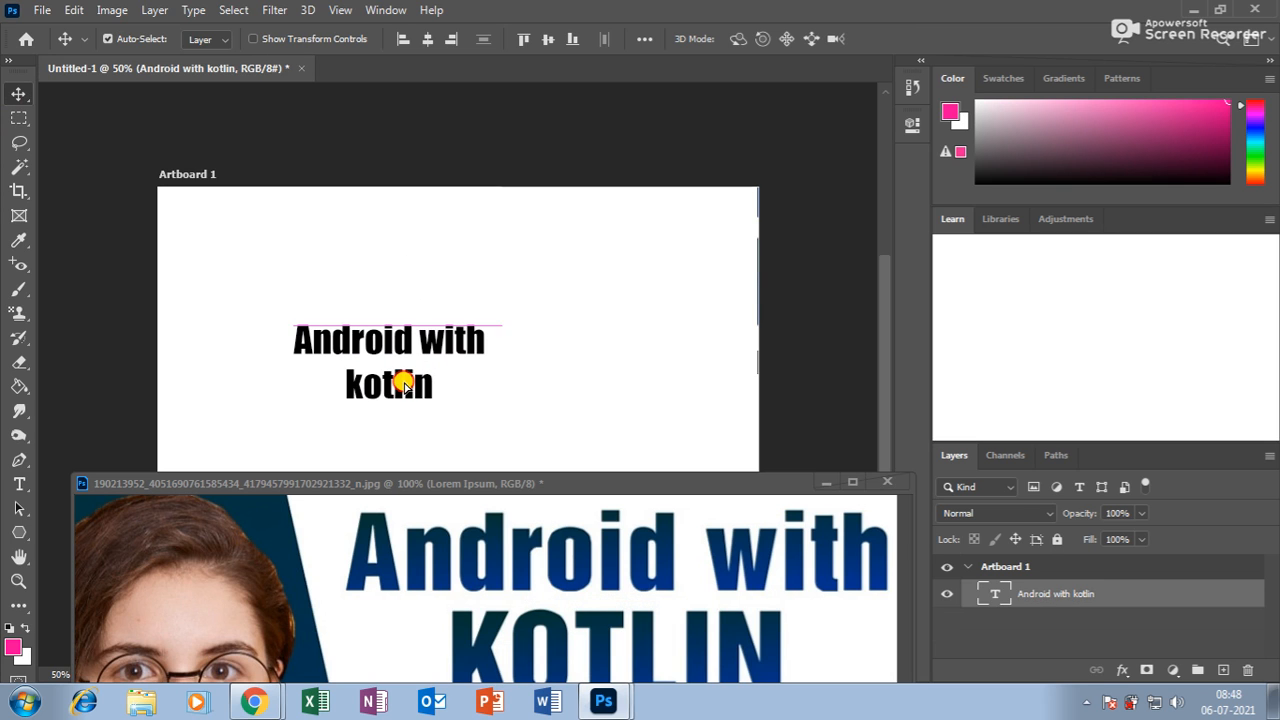
key(ctrl+t)
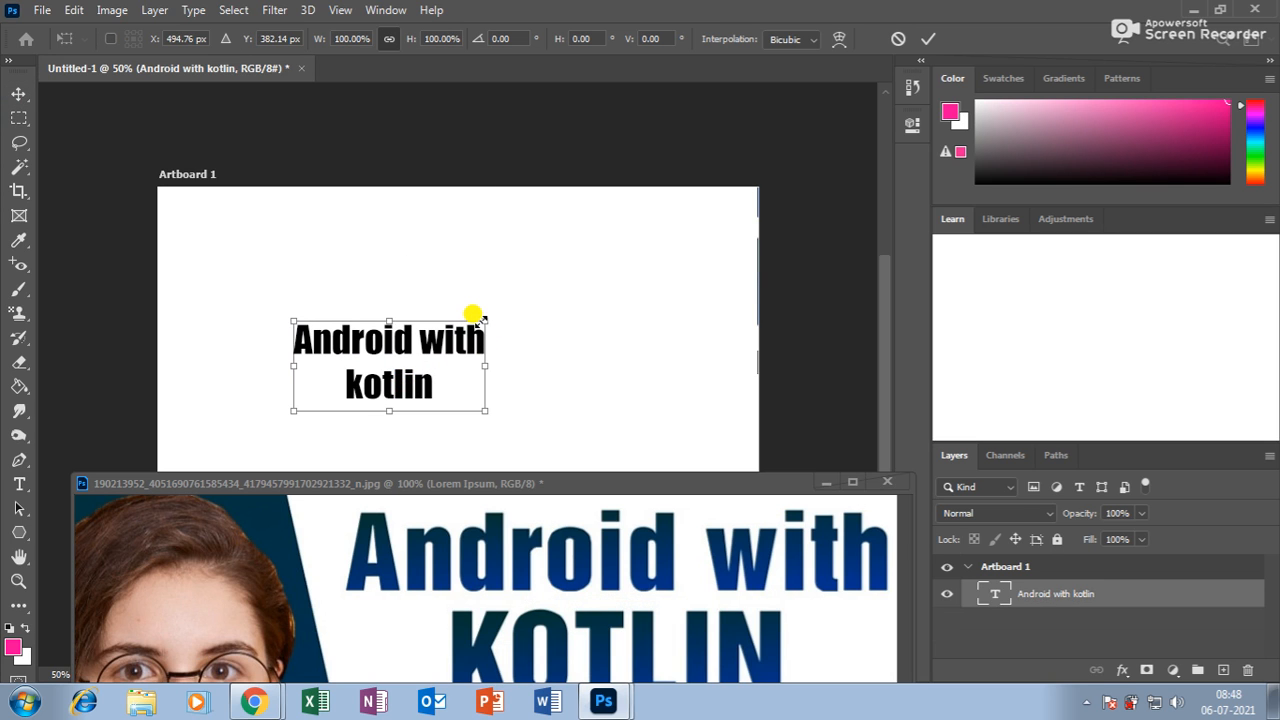
drag(484, 319, 662, 225)
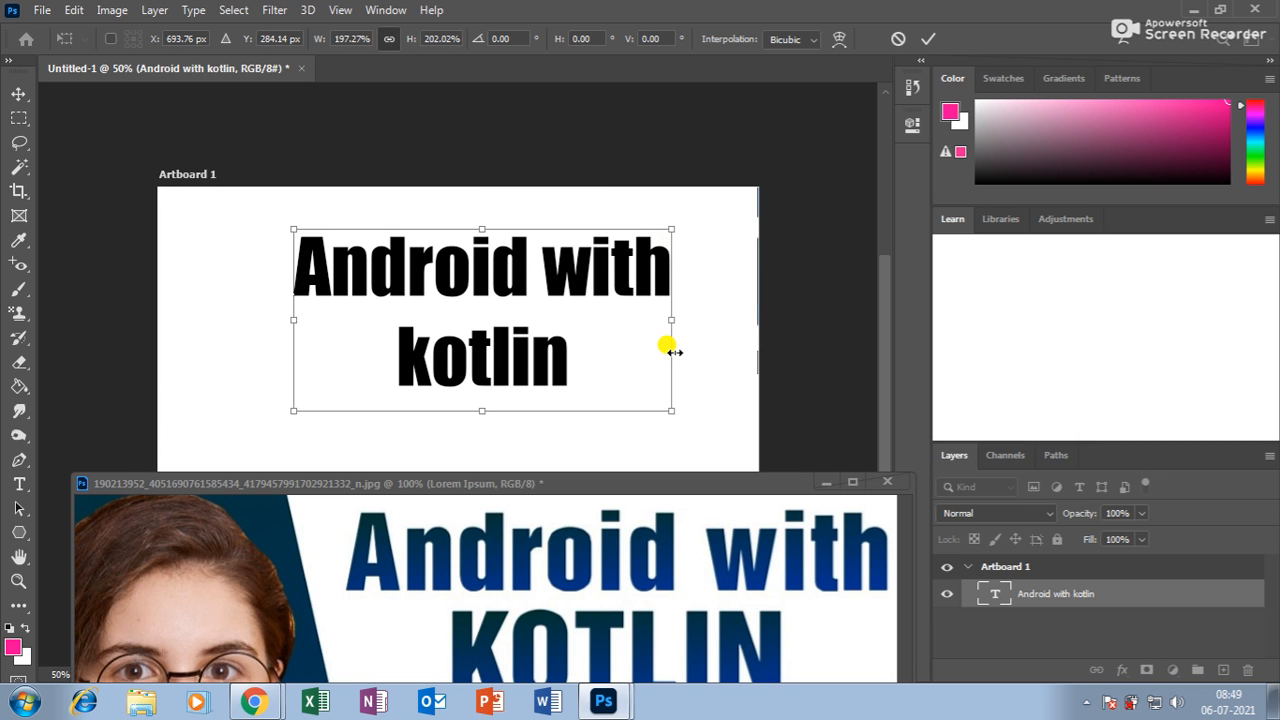
key(Return)
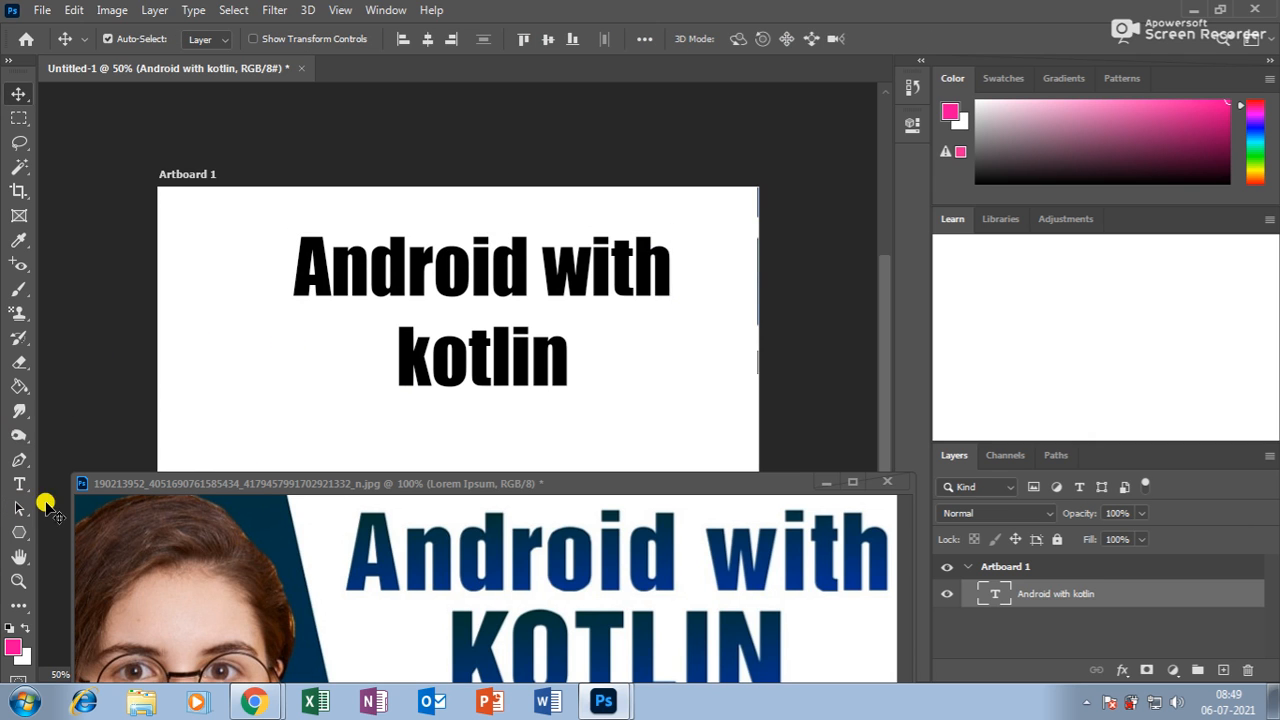
Open the Character settings for the heading text and dock them above the layer list
click(19, 484)
drag(300, 262, 600, 343)
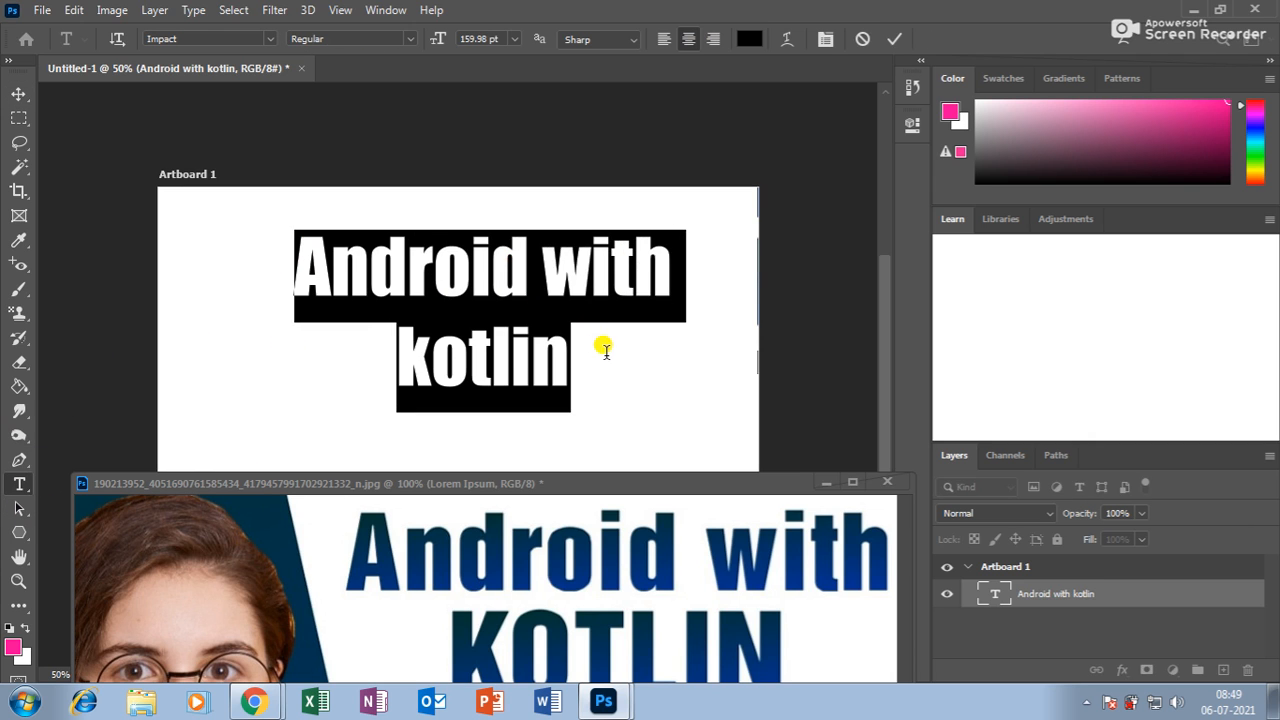
click(826, 39)
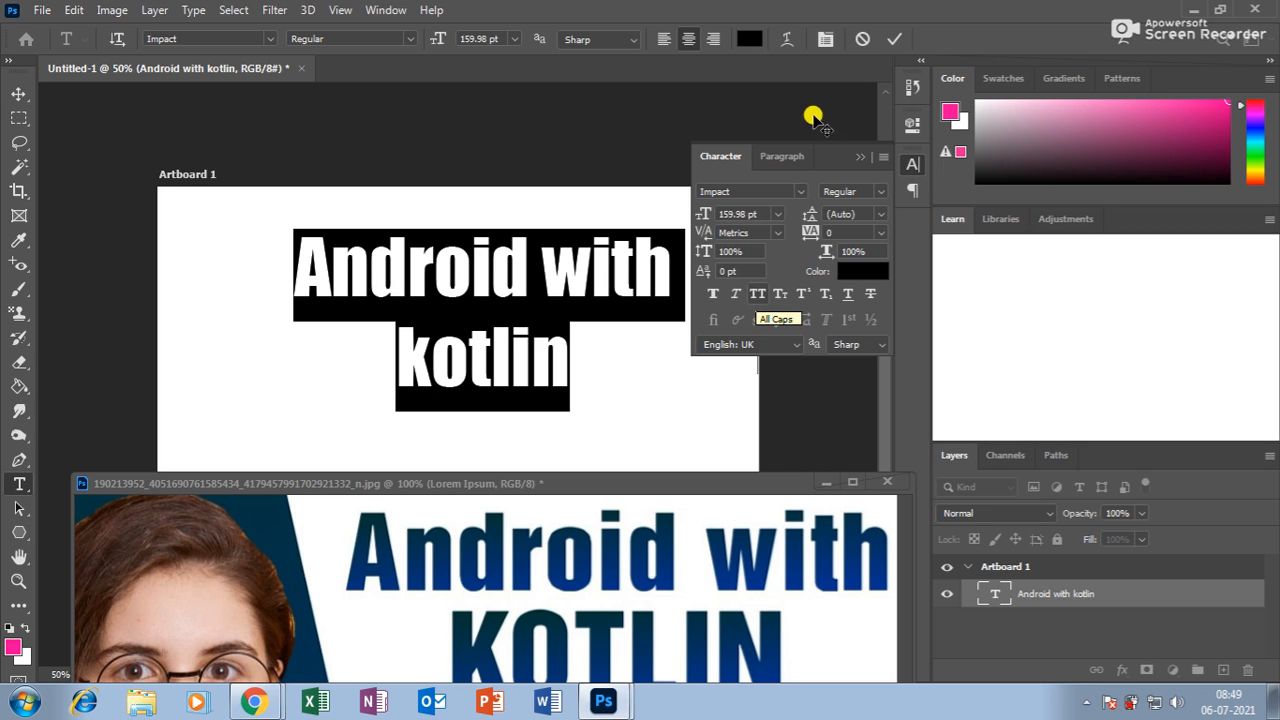
click(19, 93)
drag(680, 155, 965, 218)
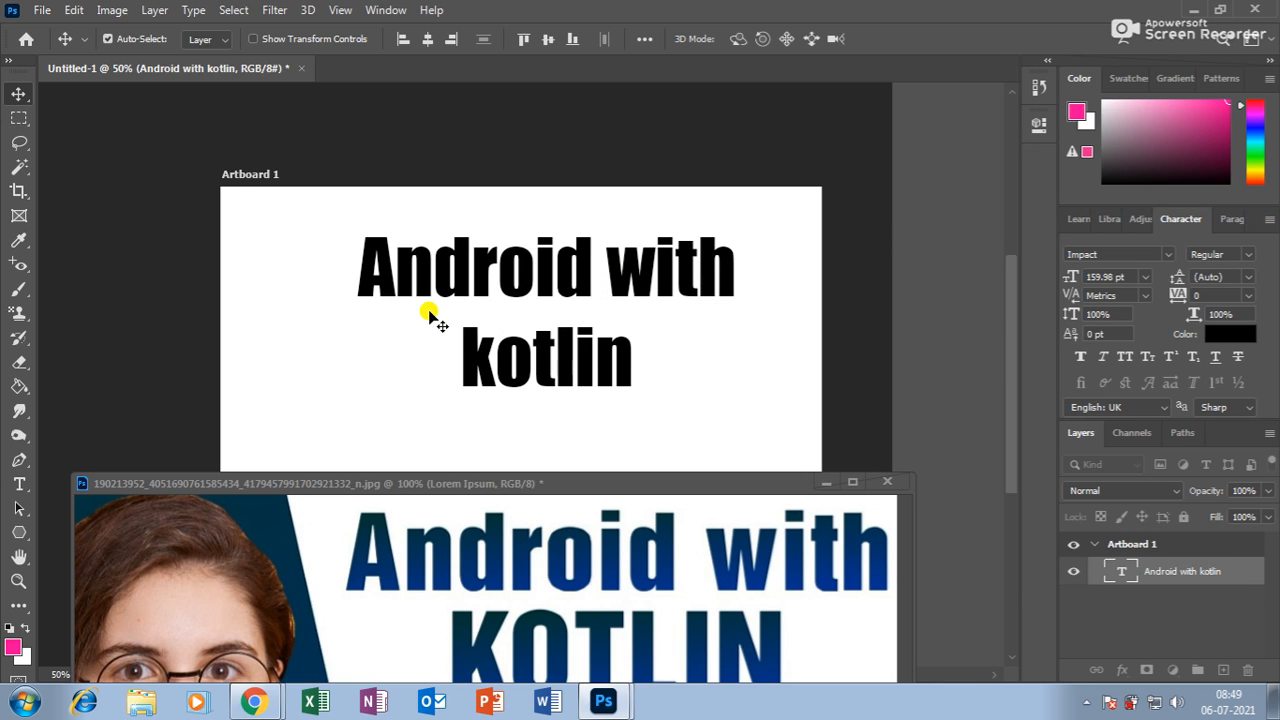
Try all caps on the entire two-line heading and switch it back off
click(19, 484)
drag(369, 300, 886, 451)
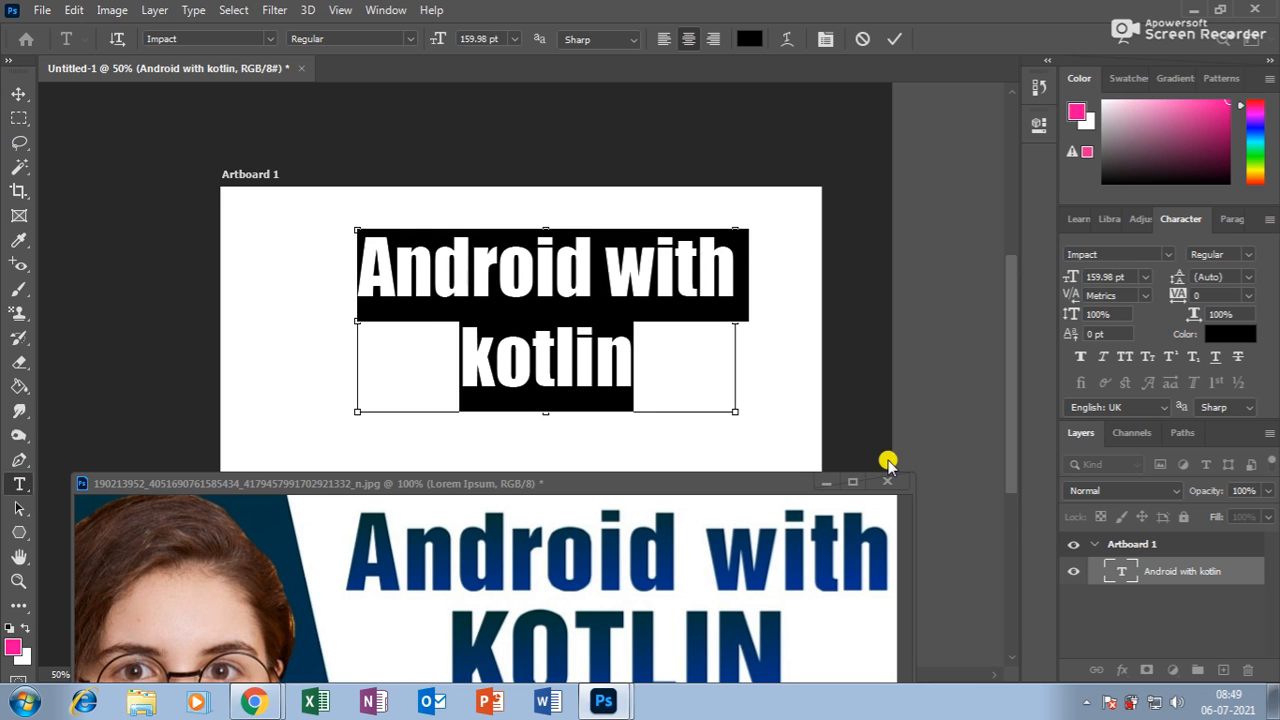
key(ctrl+shift+k)
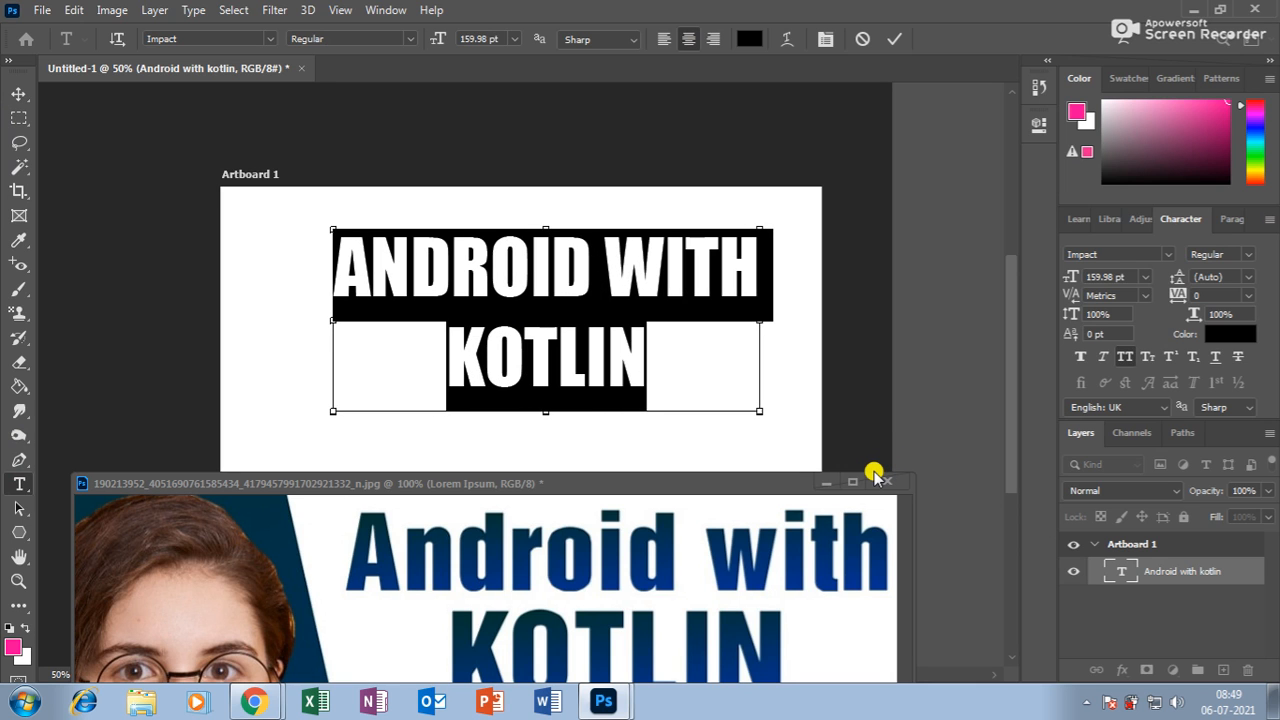
key(ctrl+shift+k)
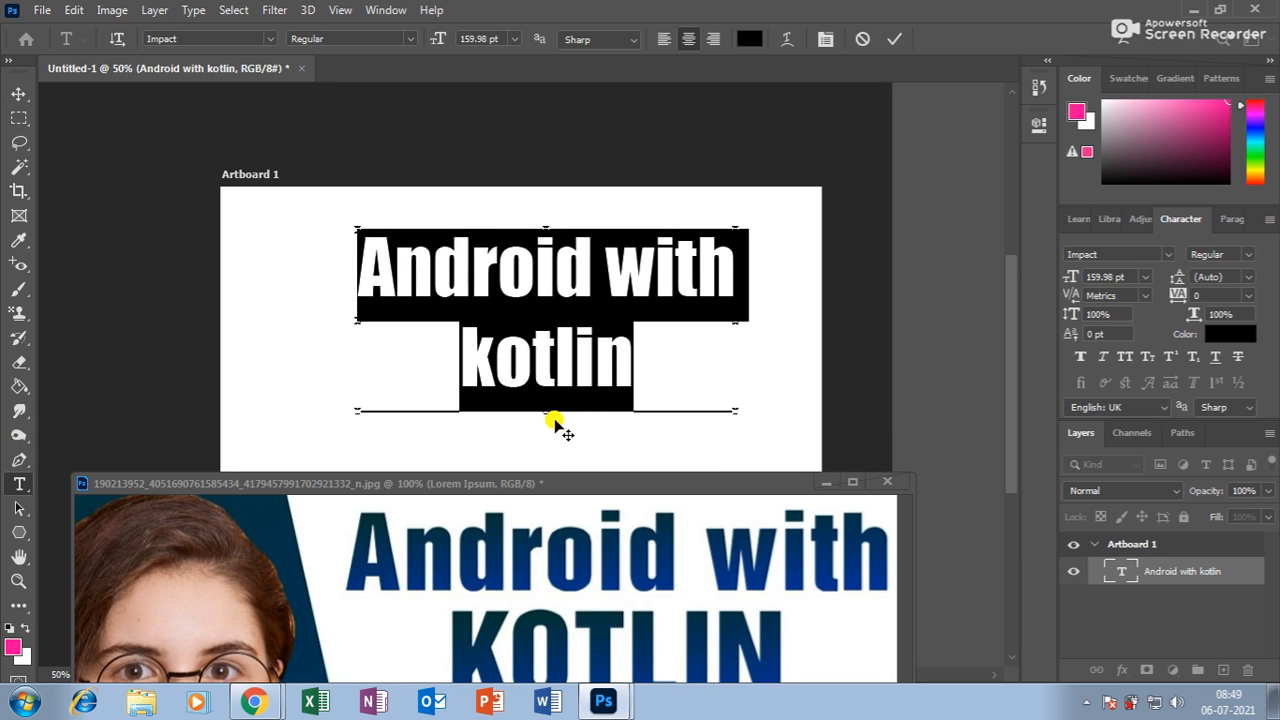
Apply all caps to only the word "kotlin" in the second line of the heading
click(547, 360)
drag(467, 358, 700, 352)
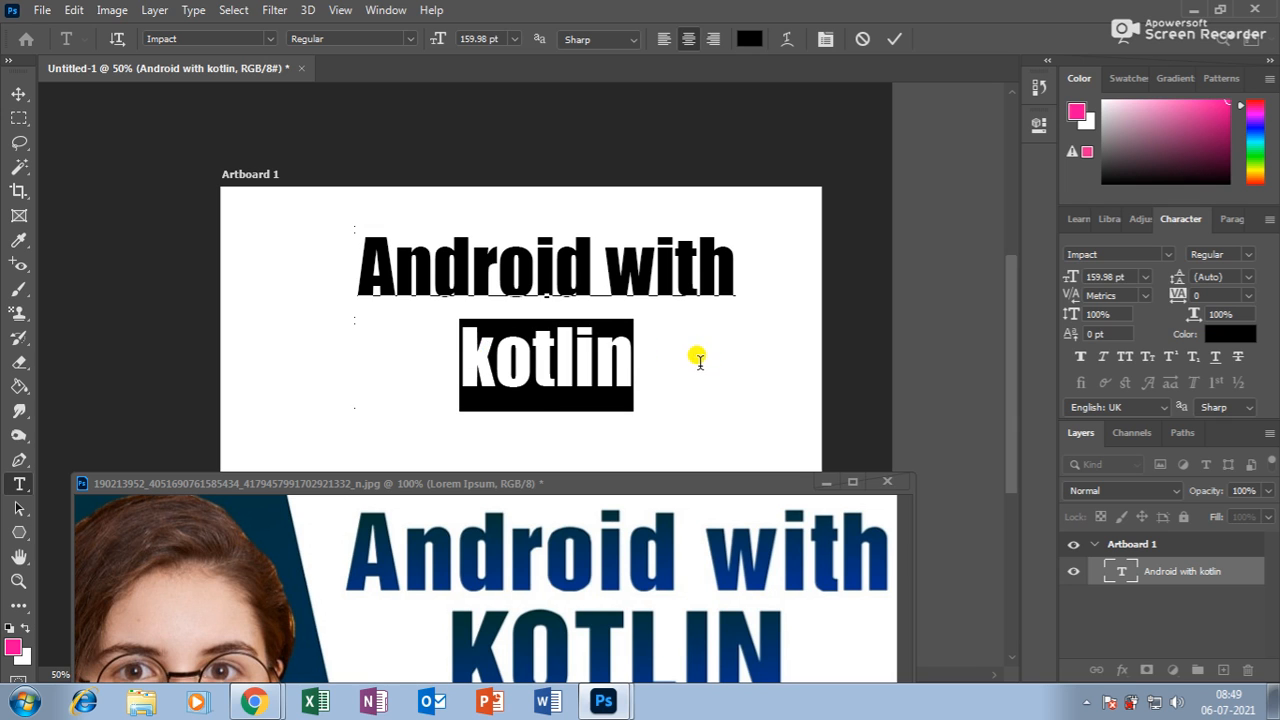
key(ctrl)
key(ctrl+shift+k)
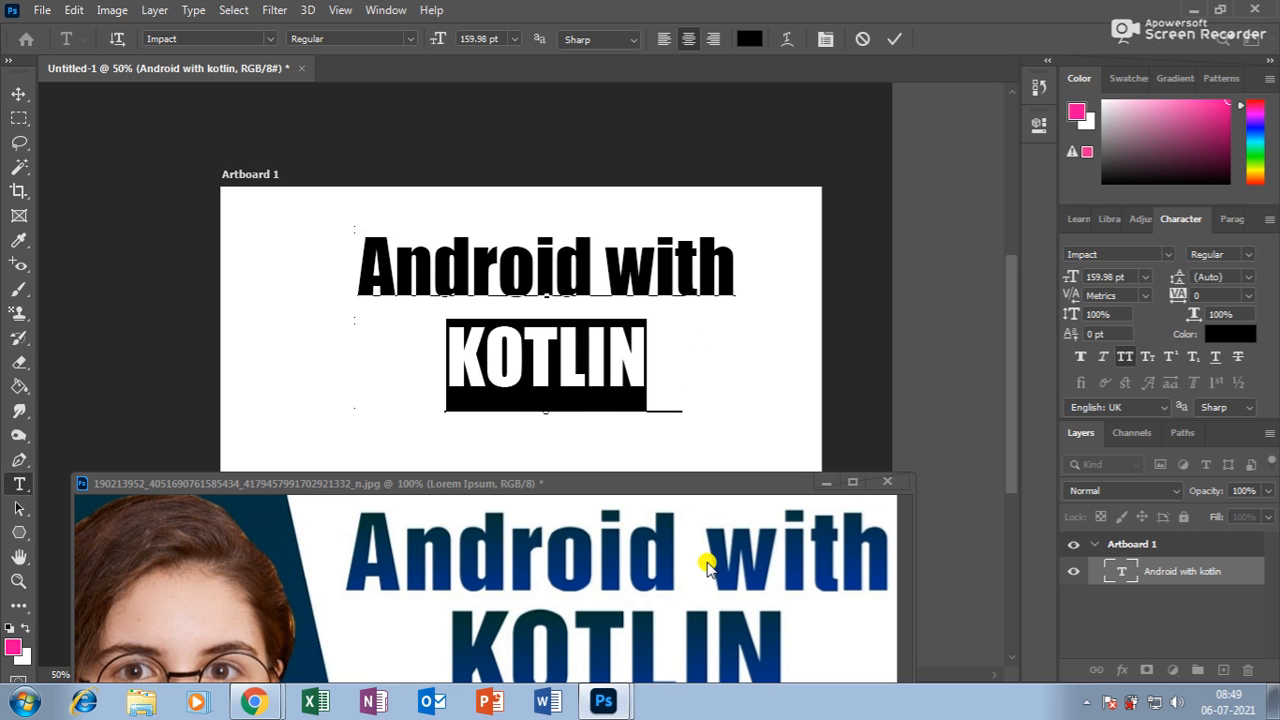
click(18, 94)
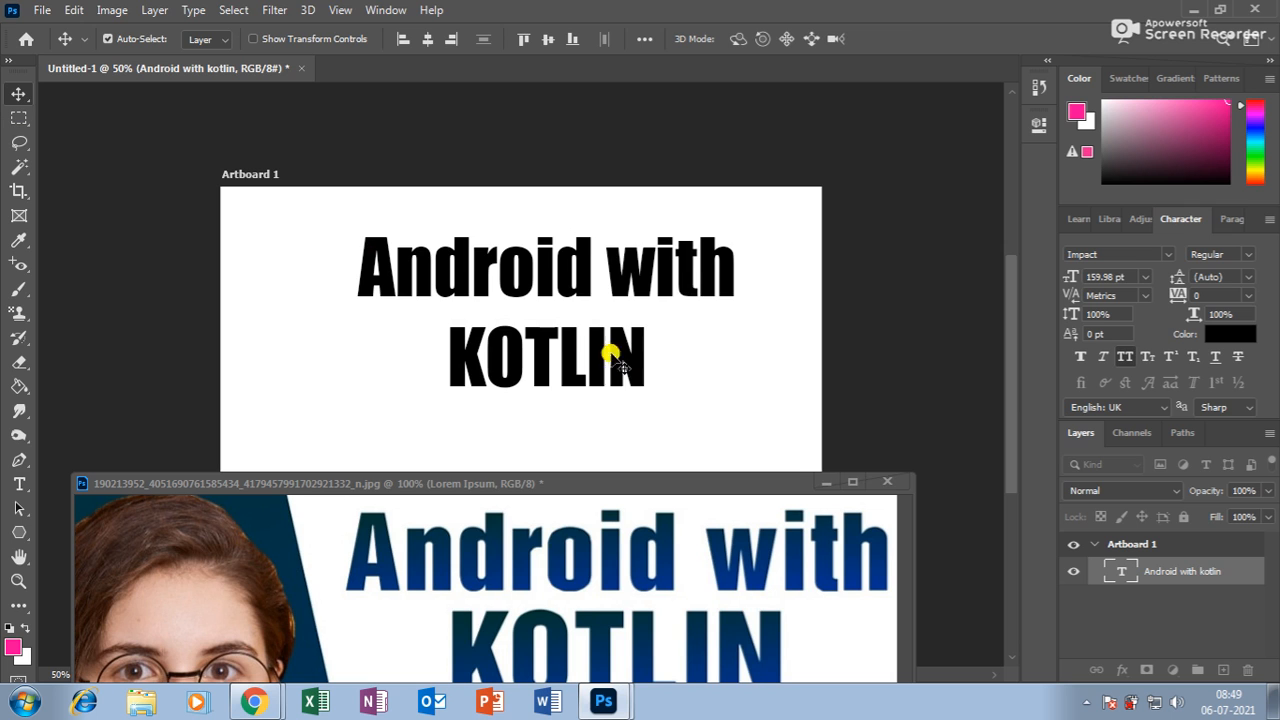
Enlarge the two-line heading to about 188 pt and position it in the upper part of Artboard 1
drag(565, 345, 506, 380)
key(ctrl+t)
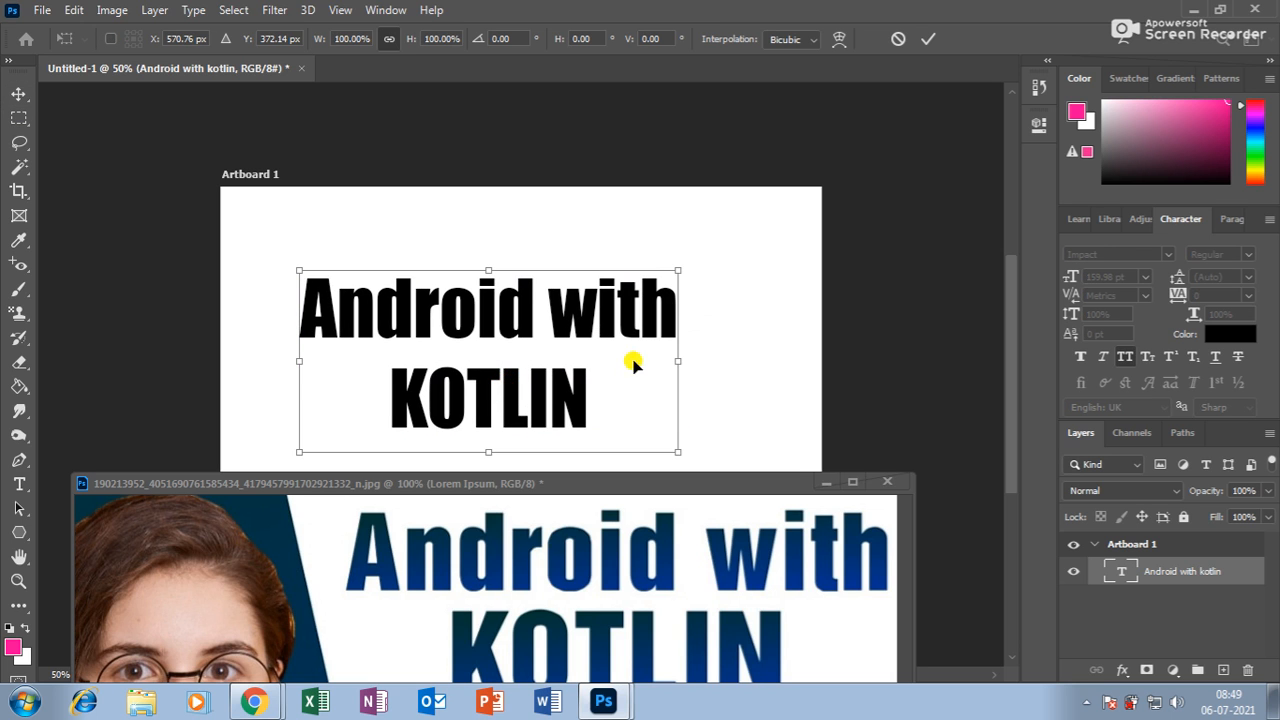
drag(677, 270, 752, 240)
key(Return)
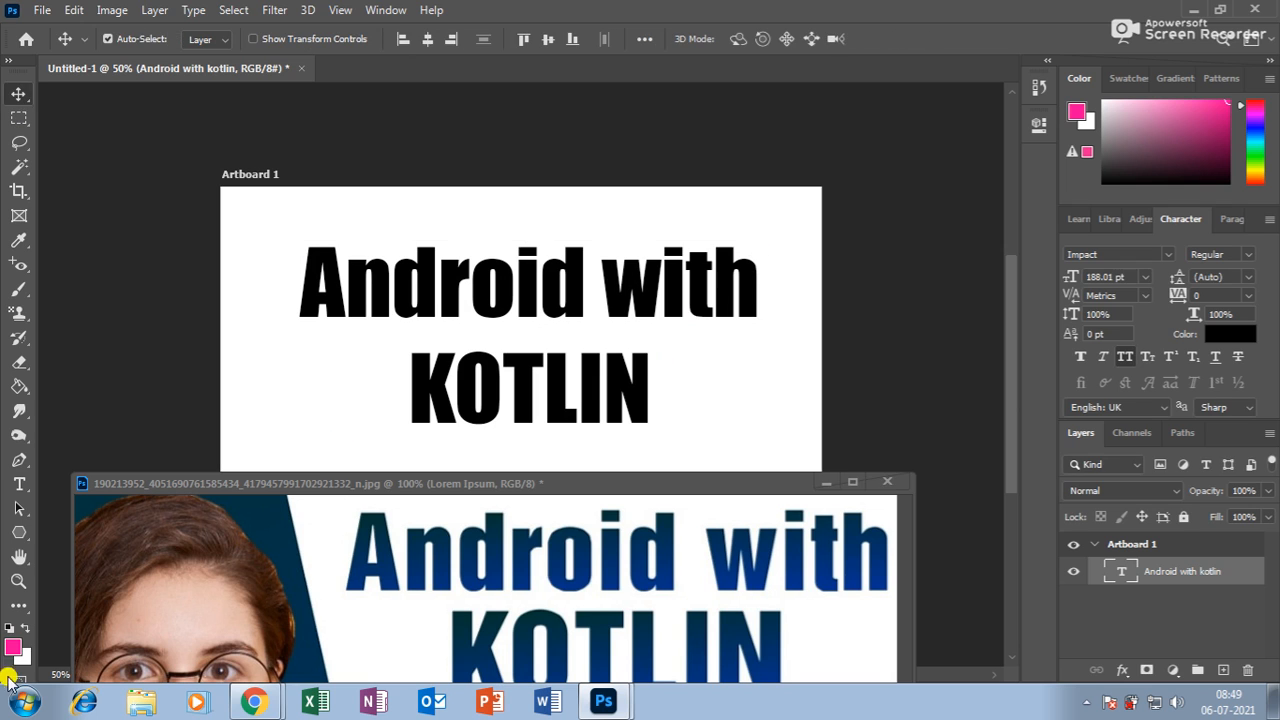
click(18, 580)
click(554, 354)
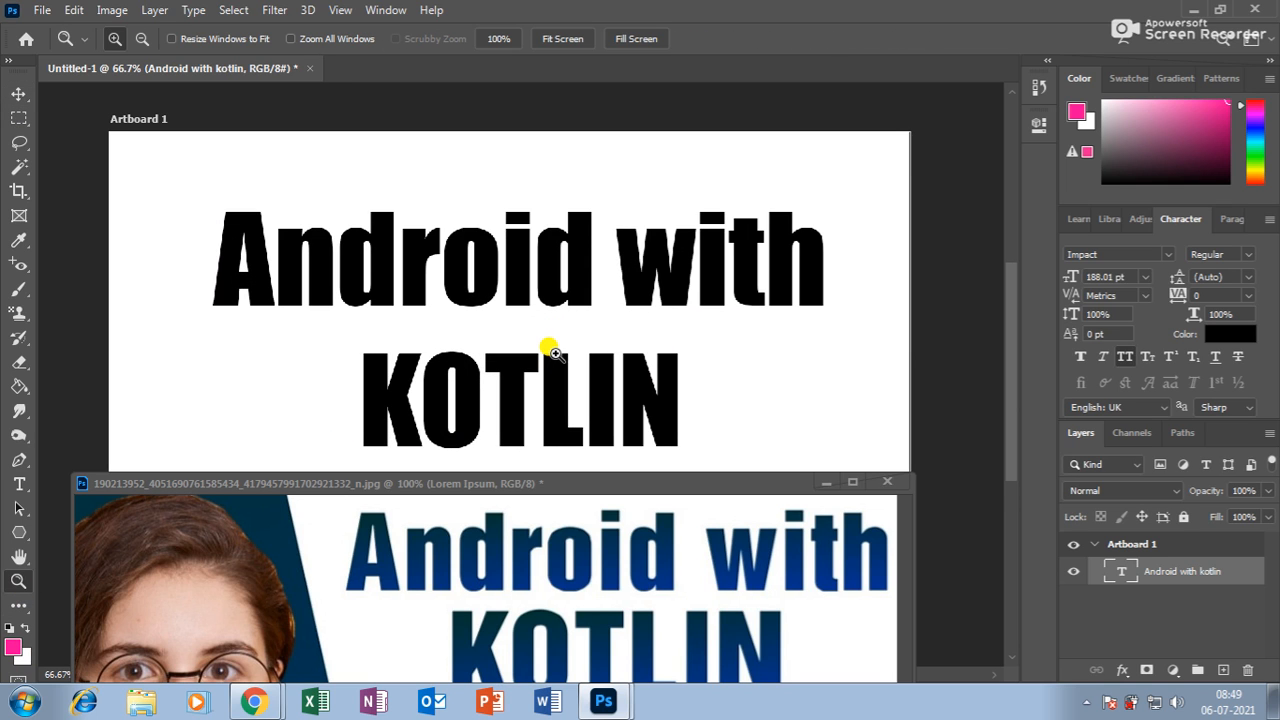
click(18, 93)
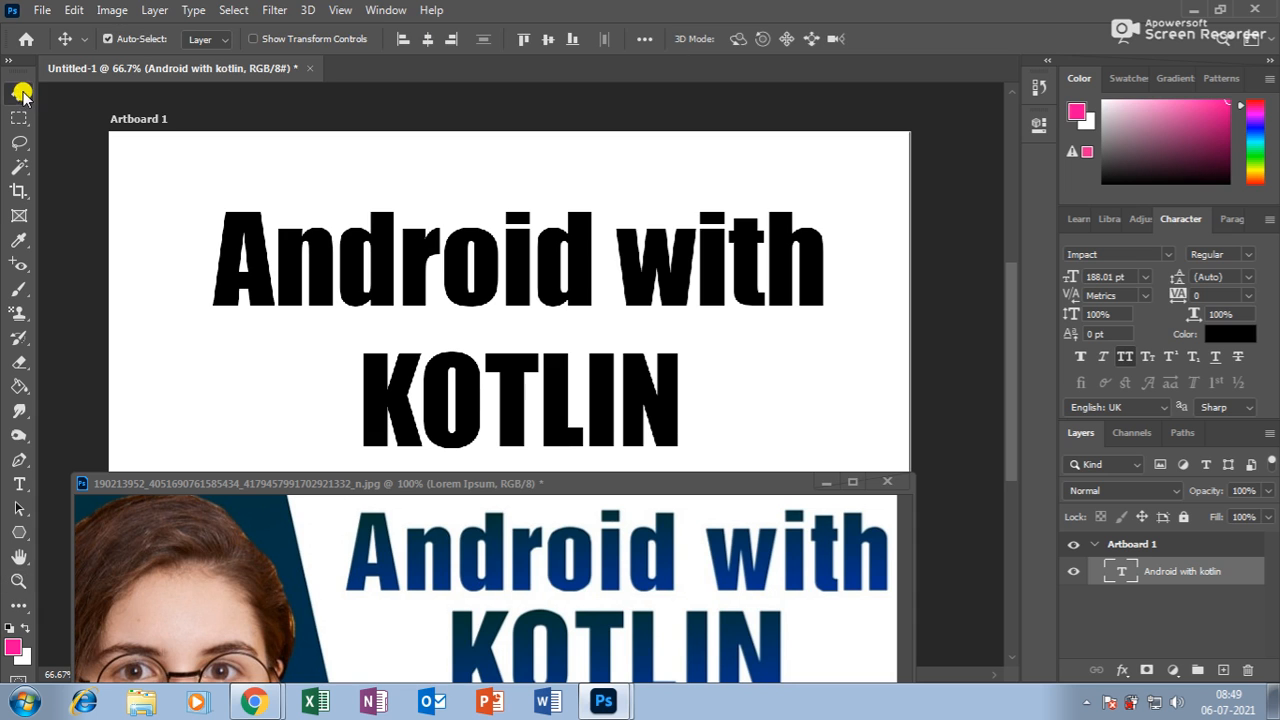
drag(388, 249, 375, 231)
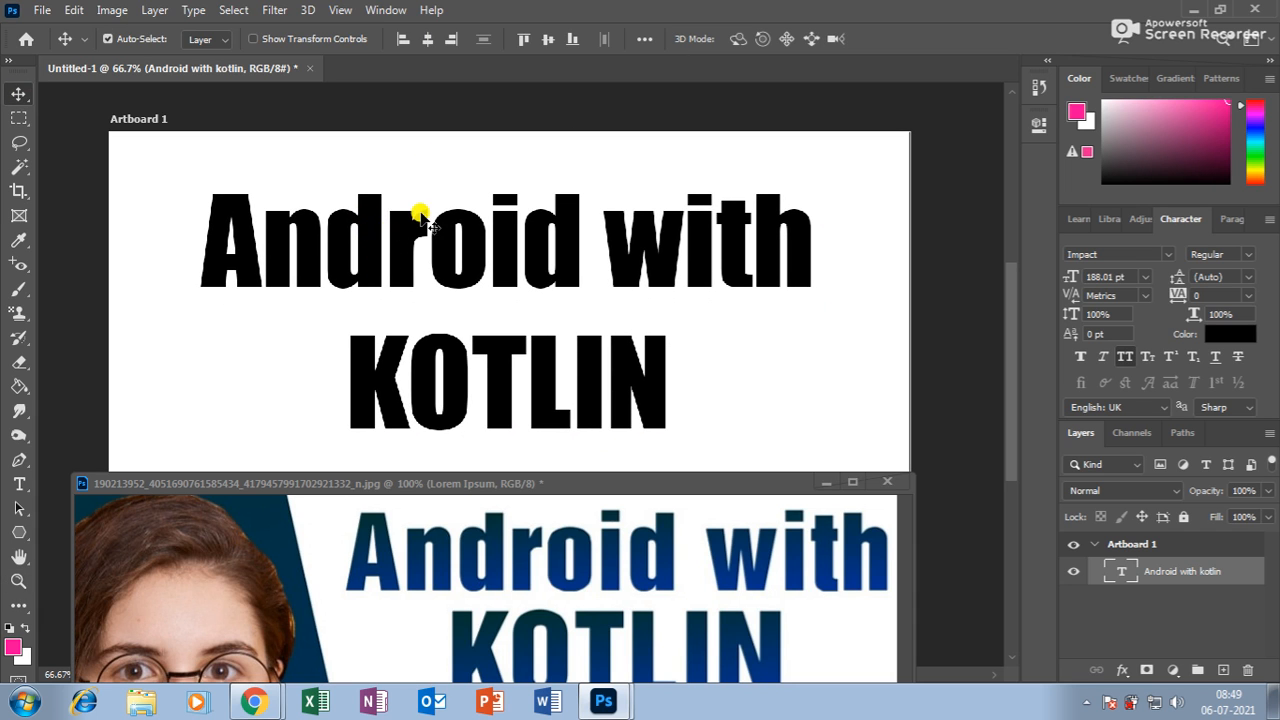
Sample dark blue 03325e from the poster heading as foreground colour, fill the heading text with it and nudge the text slightly up
click(13, 645)
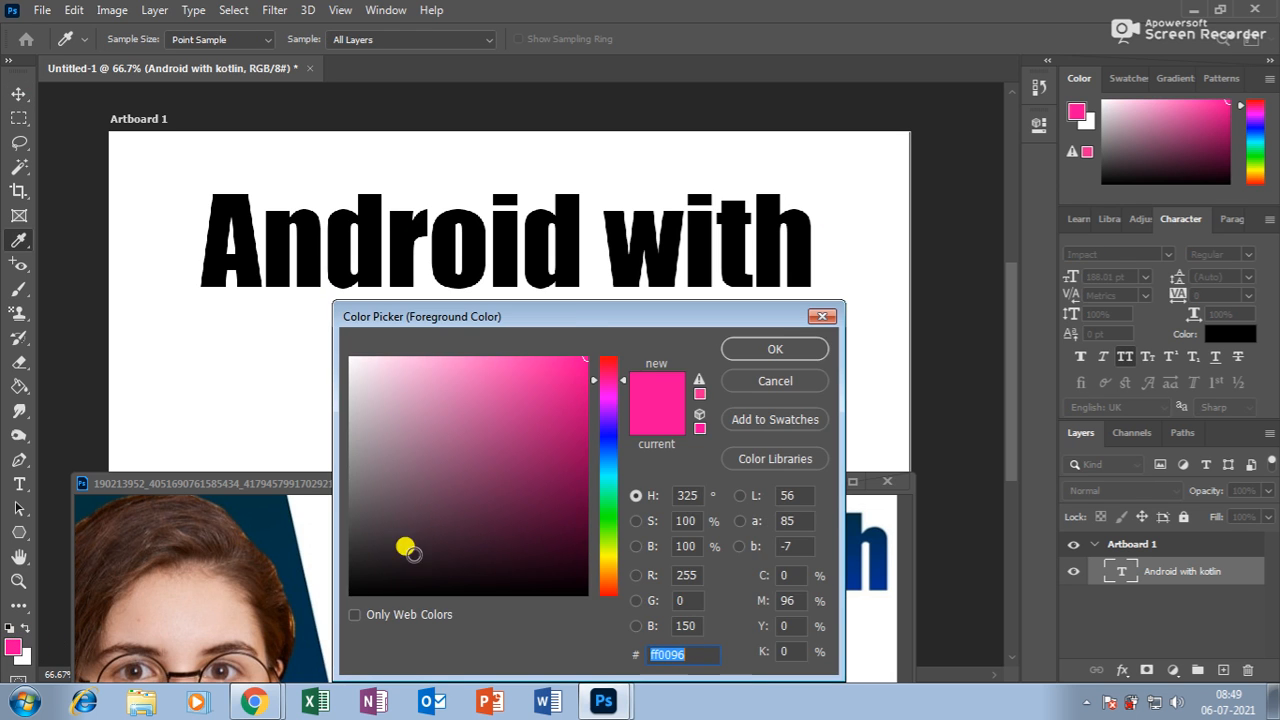
drag(572, 322, 338, 324)
click(738, 525)
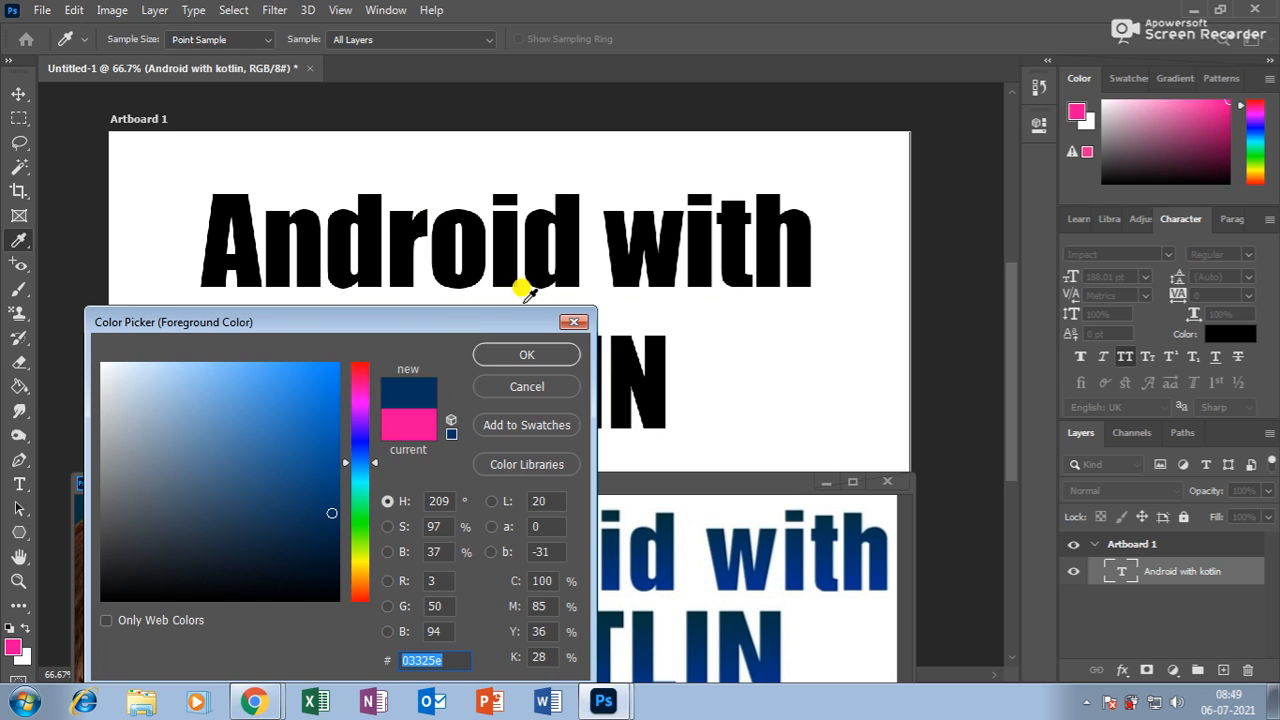
click(526, 355)
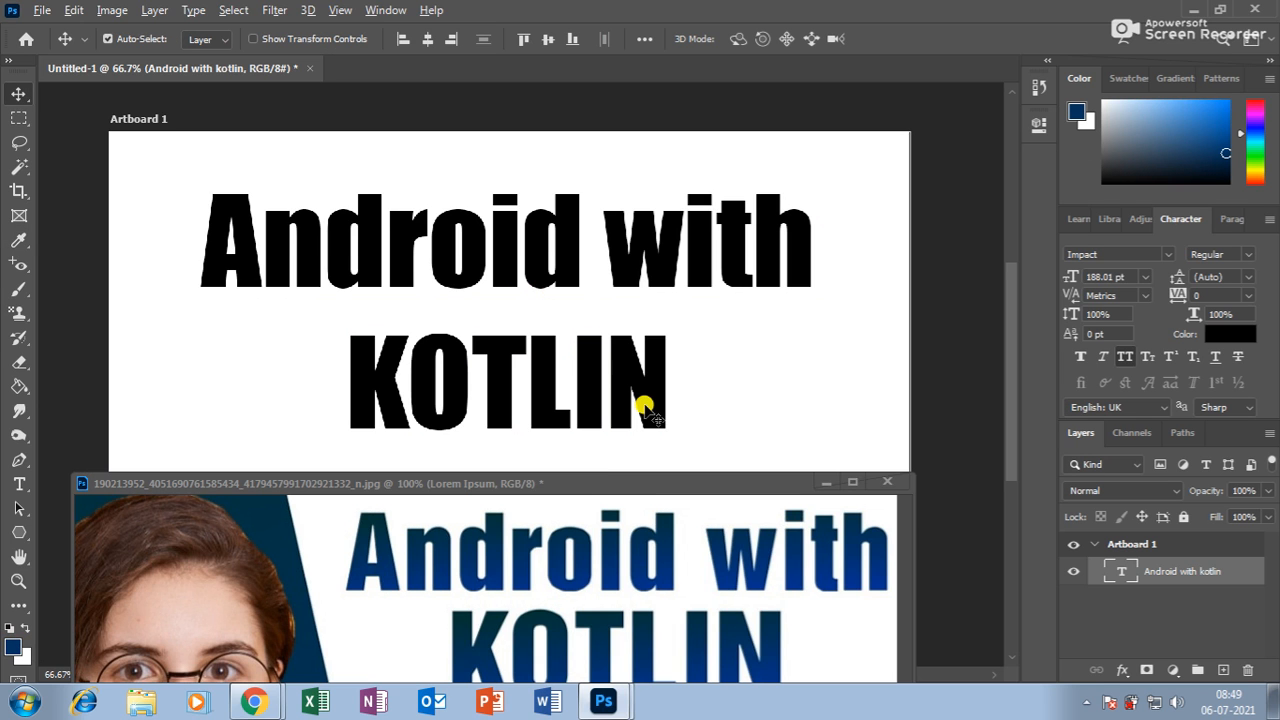
key(alt+BackSpace)
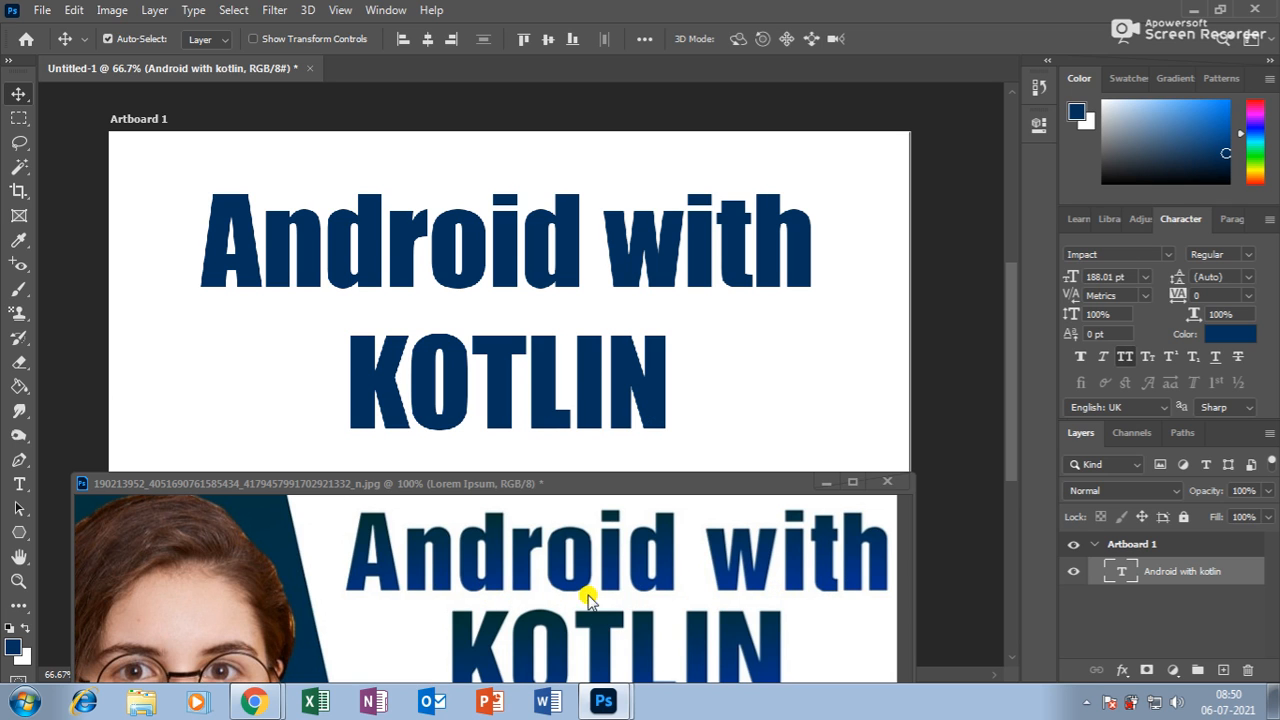
mouse_move(474, 256)
mouse_down()
mouse_move(466, 286)
mouse_move(476, 250)
mouse_up()
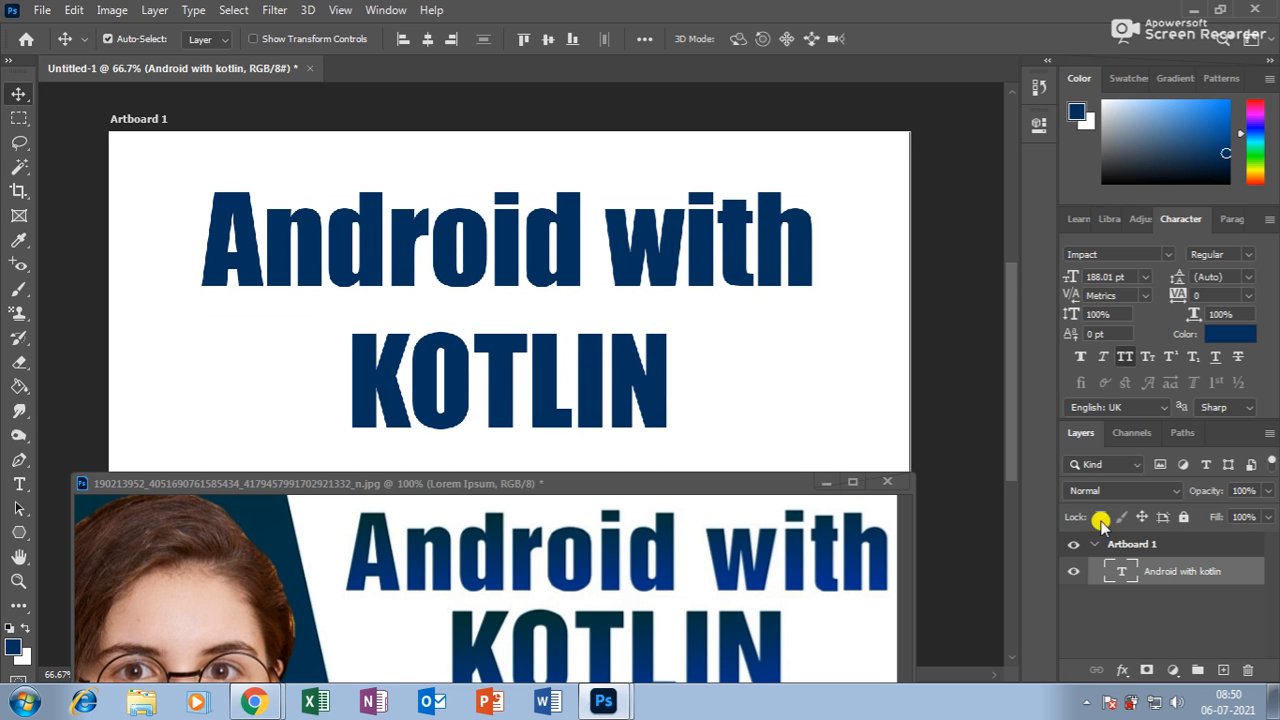
mouse_move(629, 234)
mouse_down()
mouse_move(629, 257)
mouse_move(650, 229)
mouse_move(636, 228)
mouse_up()
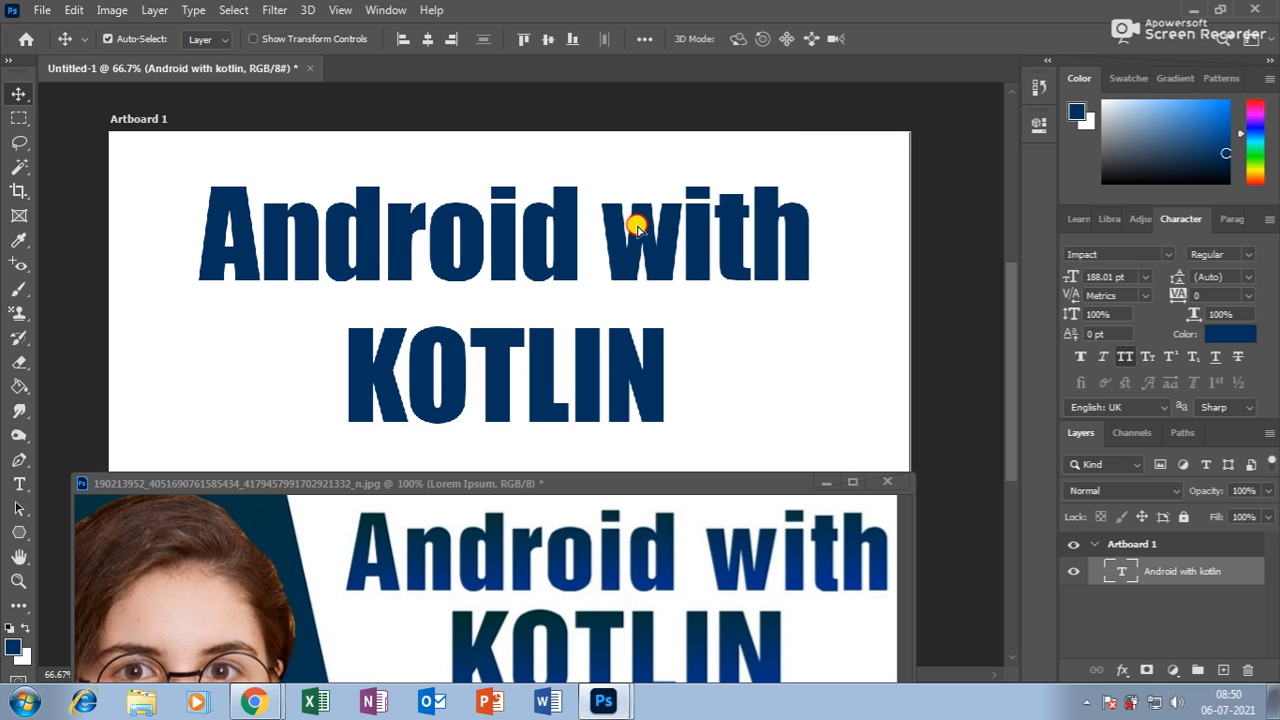
Rasterize the "Android with kotlin" type layer and shift the heading slightly
right_click(1165, 575)
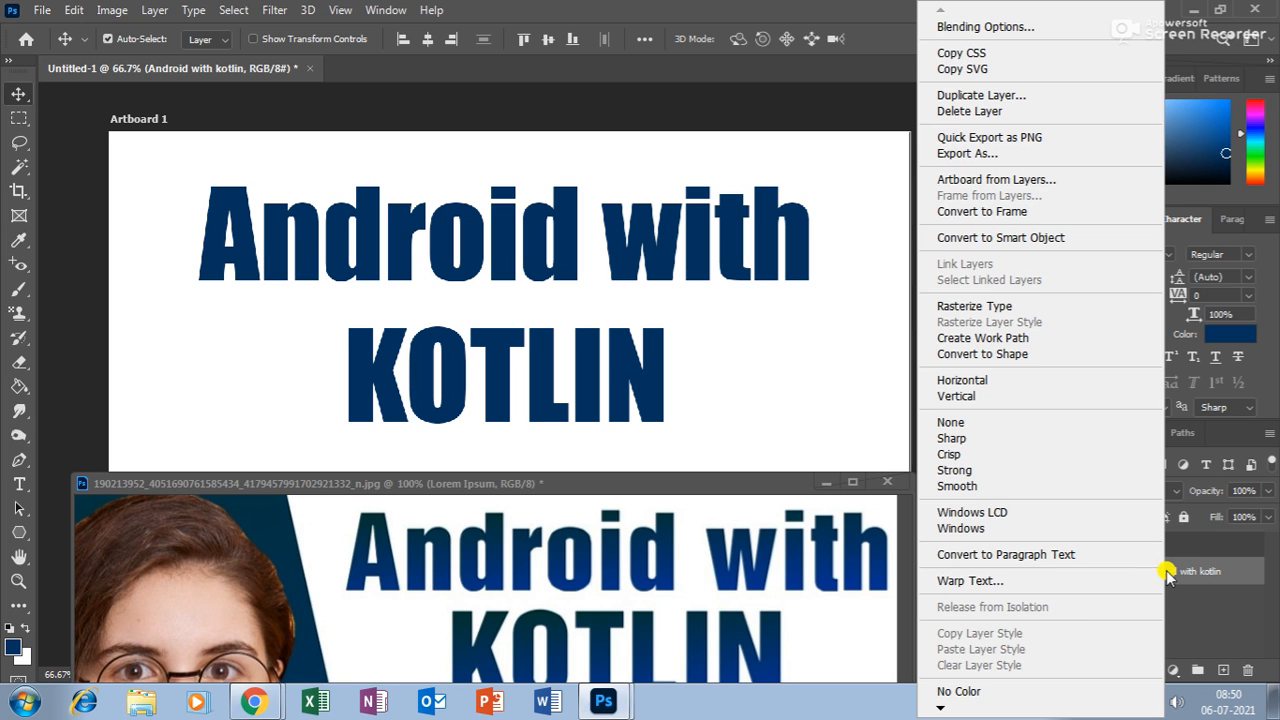
right_click(1209, 570)
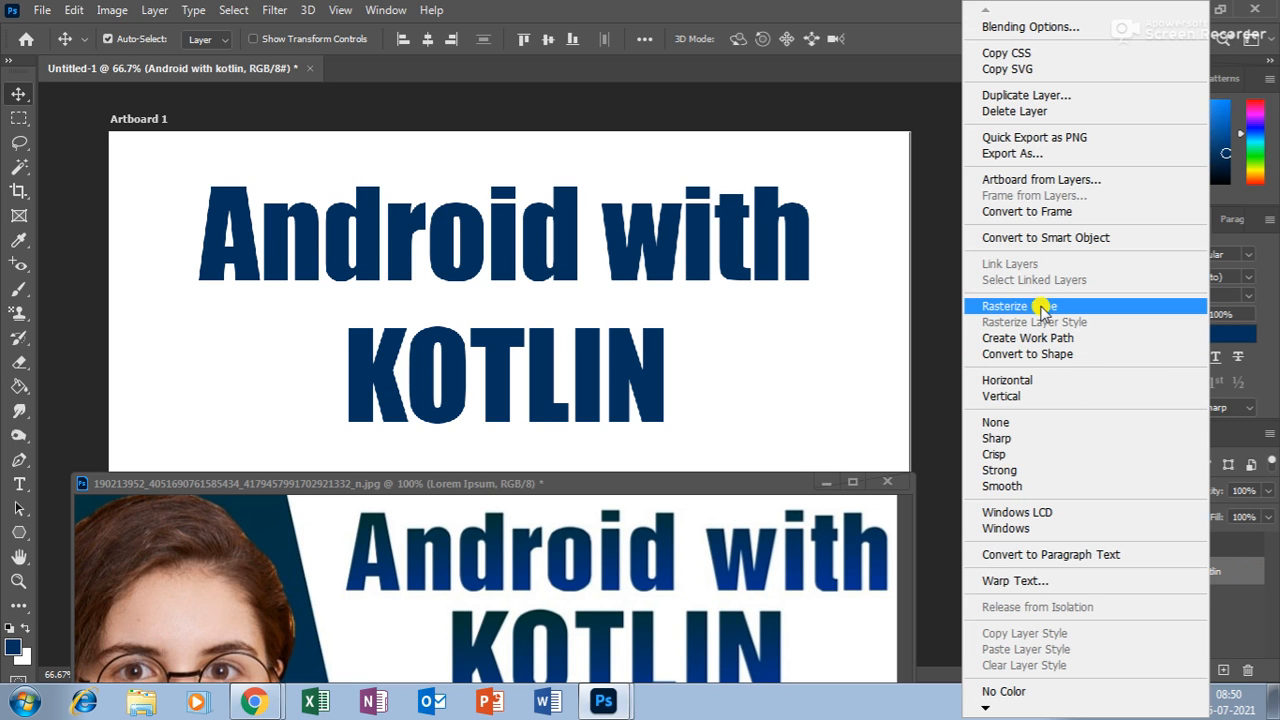
click(1000, 308)
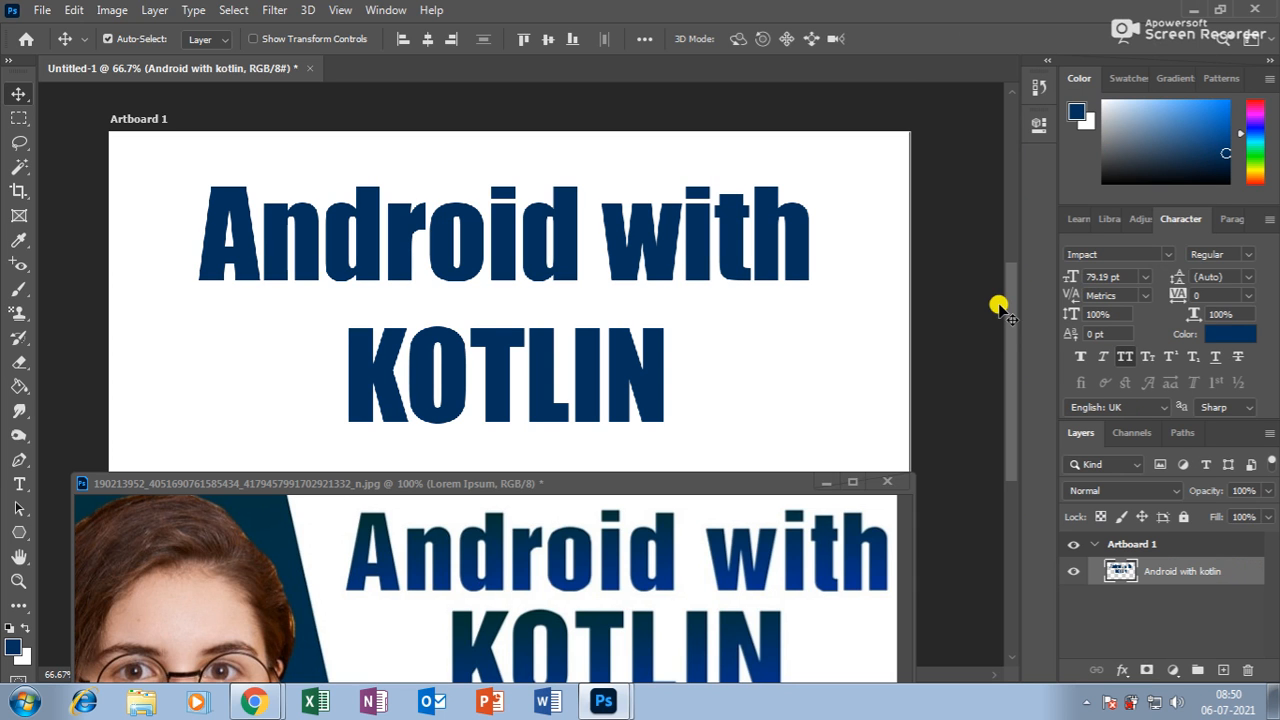
mouse_move(514, 240)
mouse_down()
mouse_move(548, 284)
mouse_move(532, 224)
mouse_up()
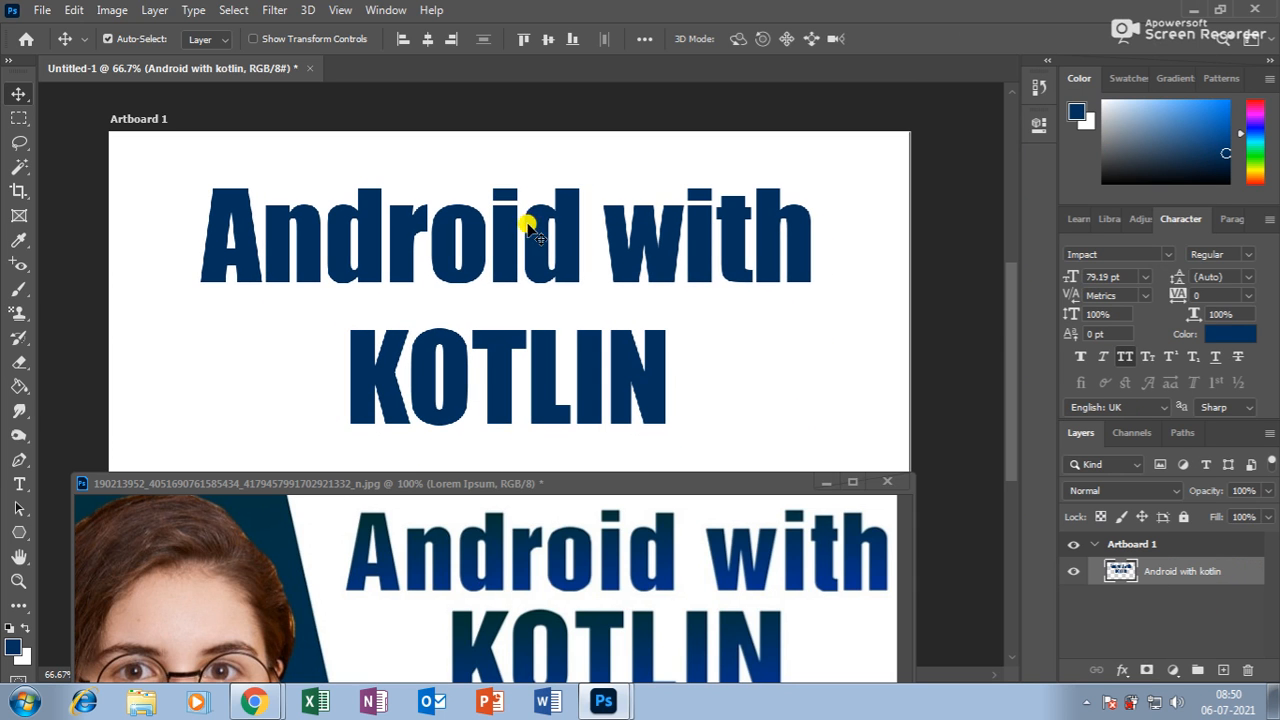
Select the letter "n" with the Magic Wand and extend the selection with Similar to all heading letters
click(23, 166)
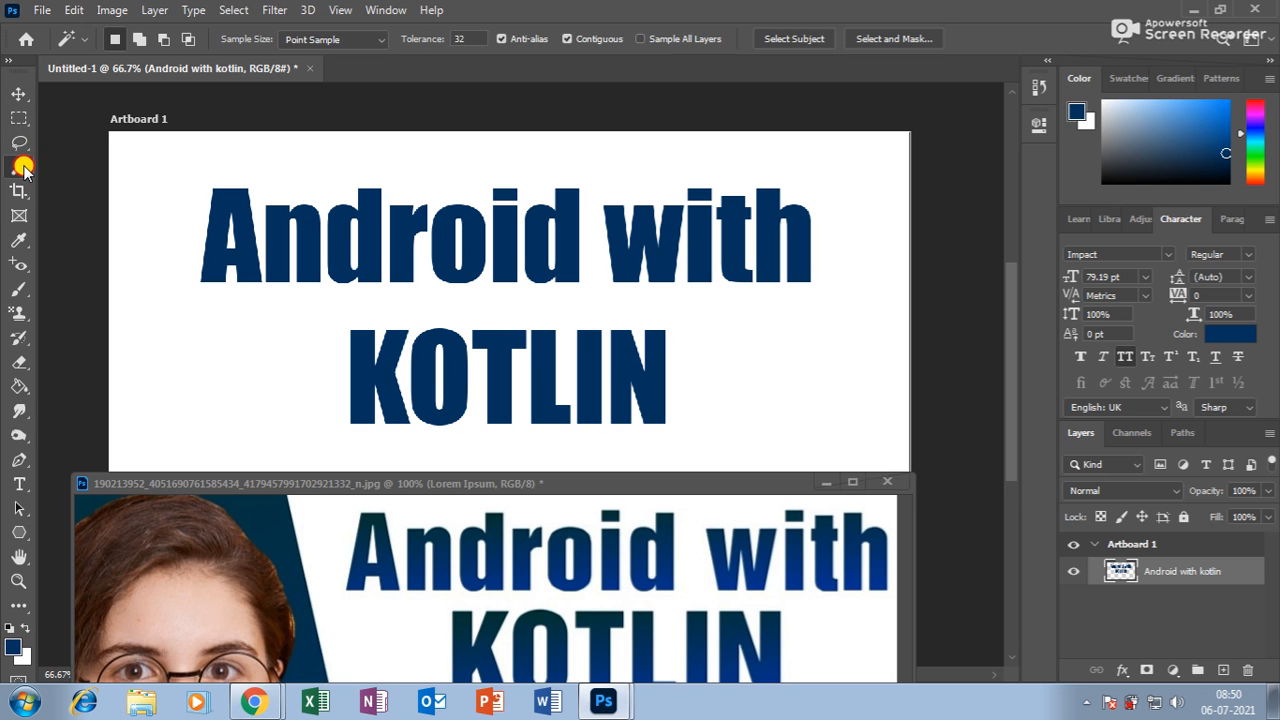
click(103, 200)
right_click(281, 224)
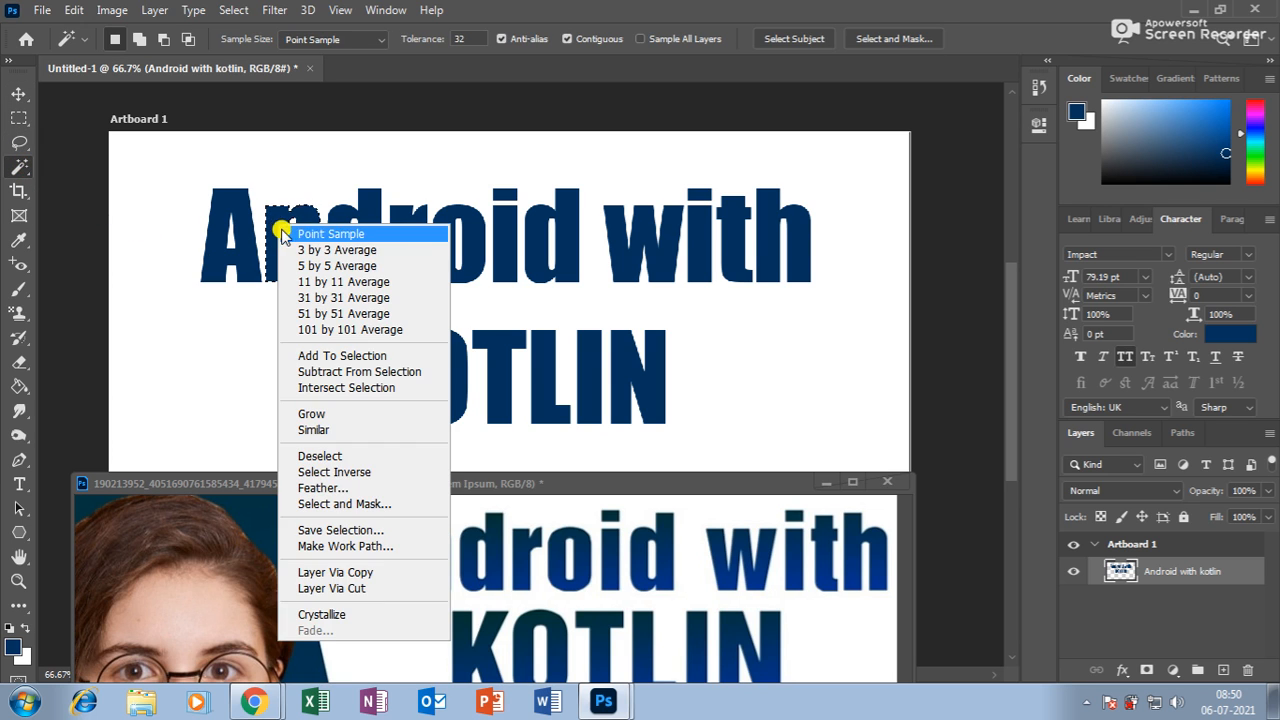
click(326, 429)
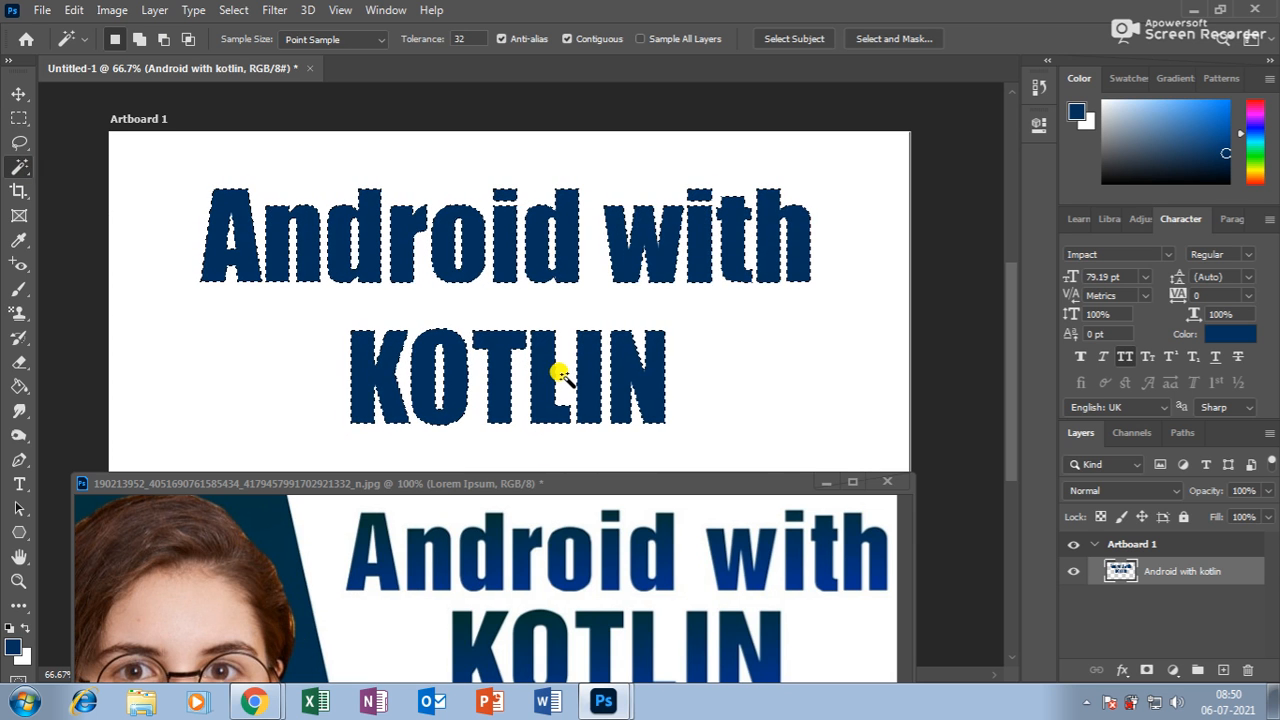
Choose the Brush tool with a brighter blue foreground colour
click(19, 289)
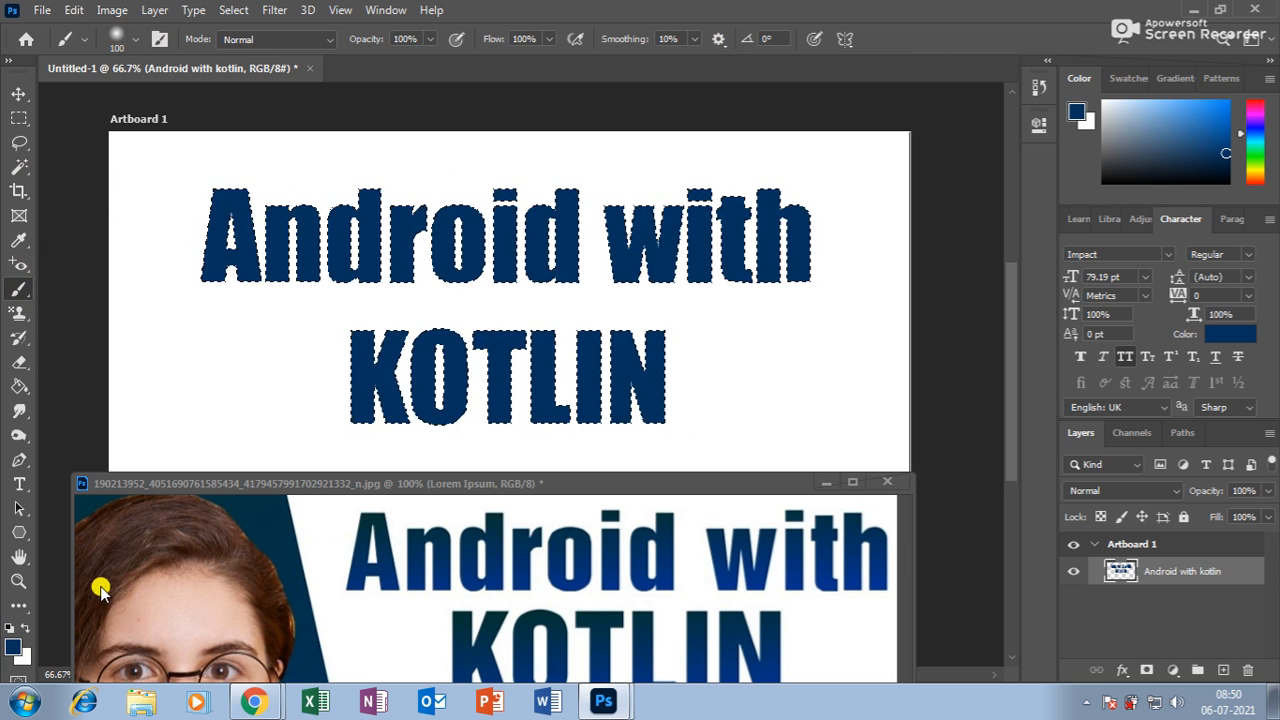
click(13, 647)
click(313, 392)
click(515, 349)
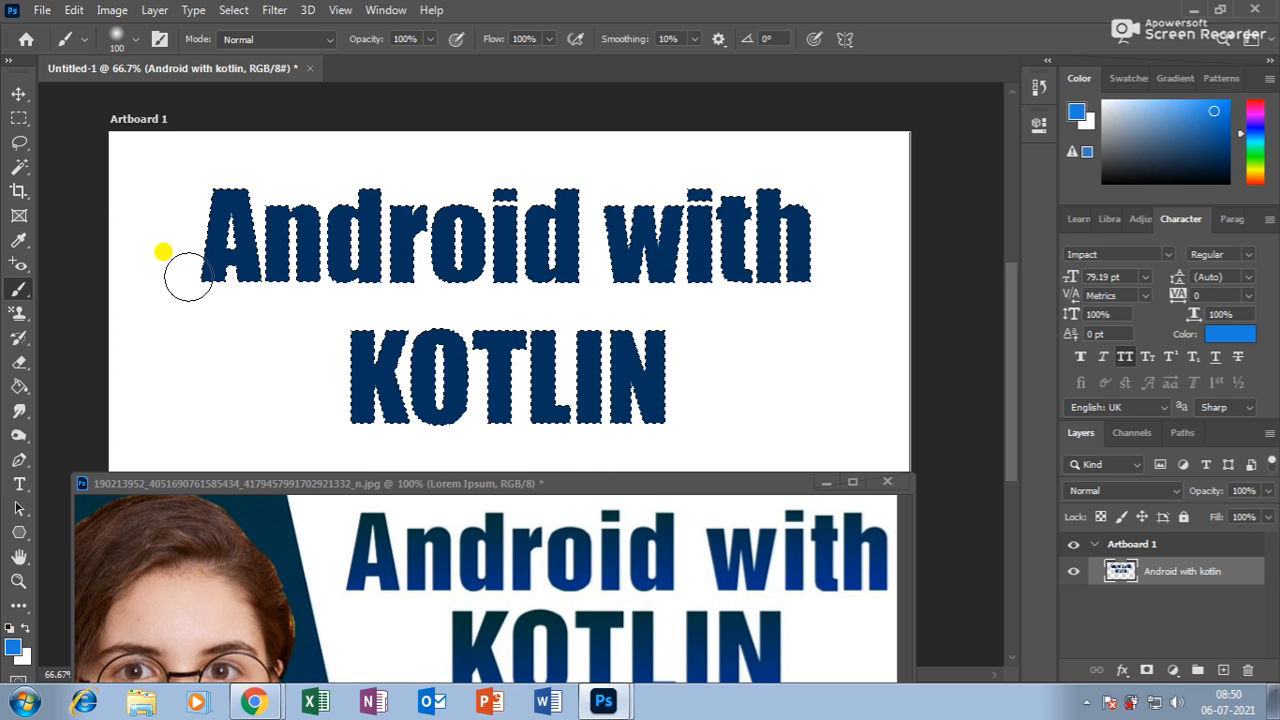
Enlarge the brush to 125 px and paint bright blue along the lower part of both selected heading lines
key(bracketright)
key(bracketright)
key(bracketright)
drag(147, 238, 228, 238)
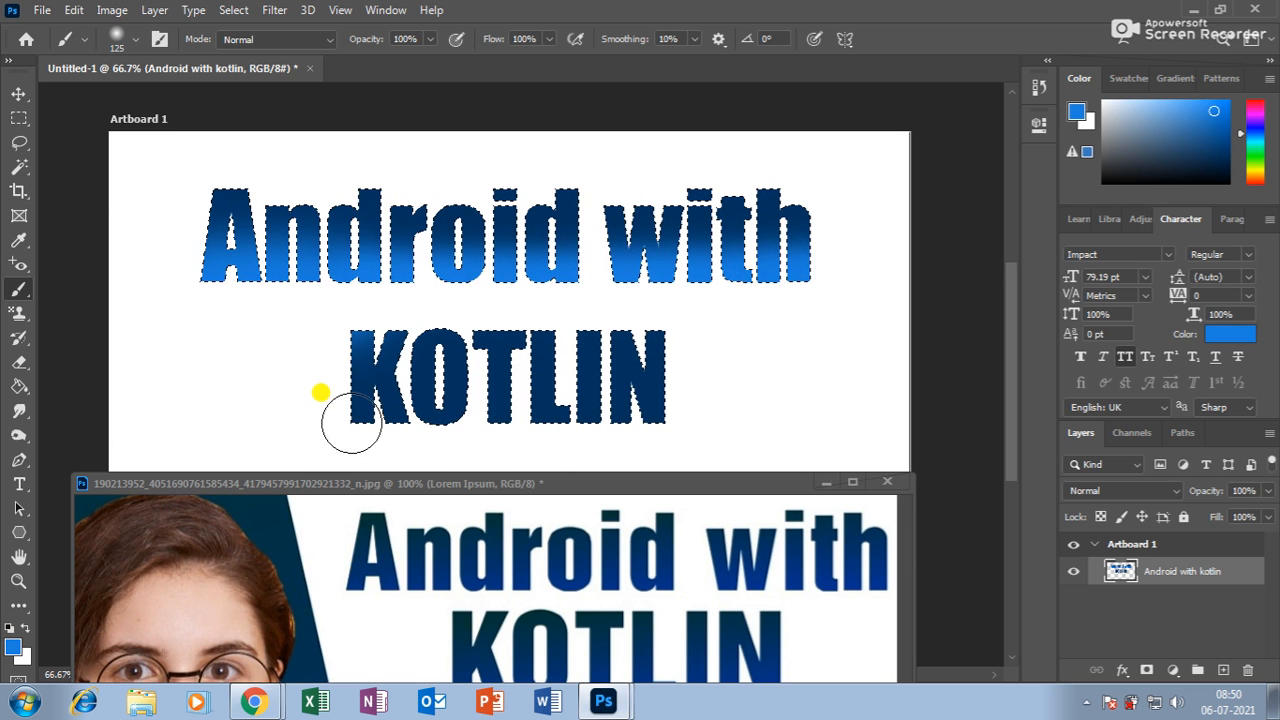
mouse_move(335, 433)
mouse_down()
mouse_move(774, 431)
mouse_move(354, 434)
mouse_move(496, 419)
mouse_up()
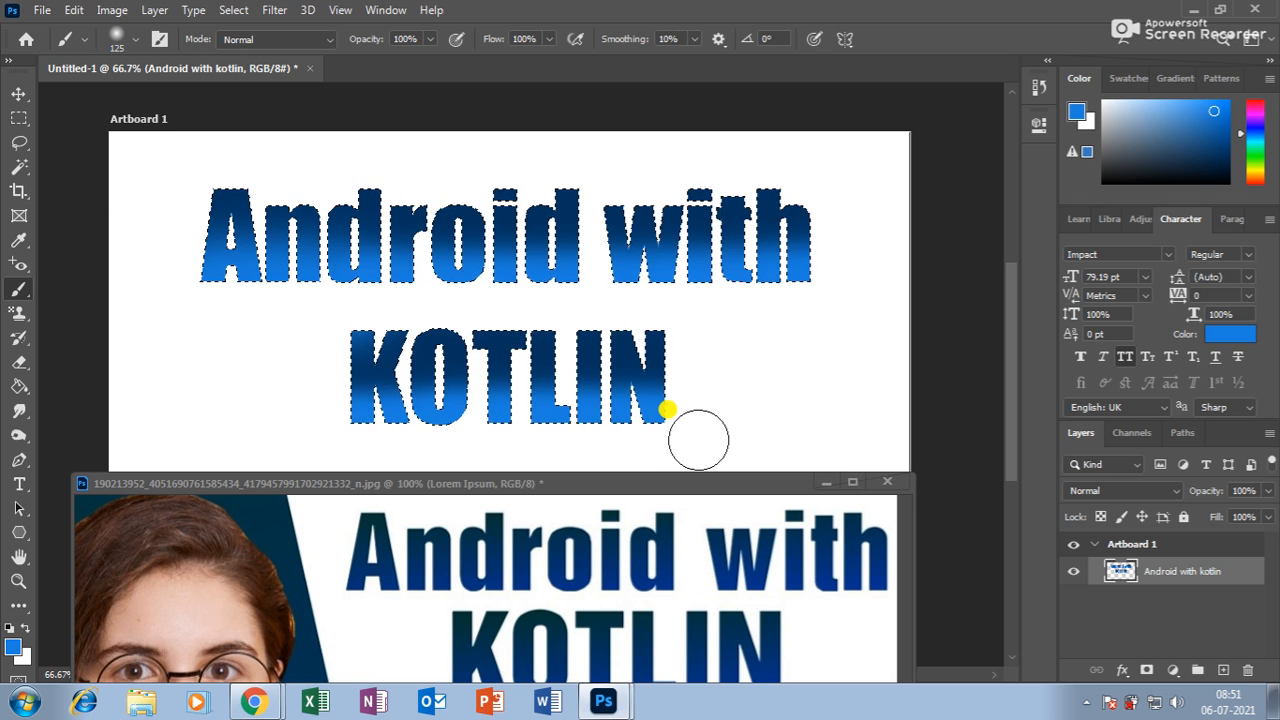
Undo the brushed fill, selection, move and rasterization of the heading, back to the black editable type layer
key(ctrl+z)
key(ctrl+z)
key(ctrl+z)
key(ctrl+z)
key(ctrl+z)
key(ctrl+z)
key(ctrl+z)
key(ctrl+z)
key(ctrl+z)
key(ctrl+z)
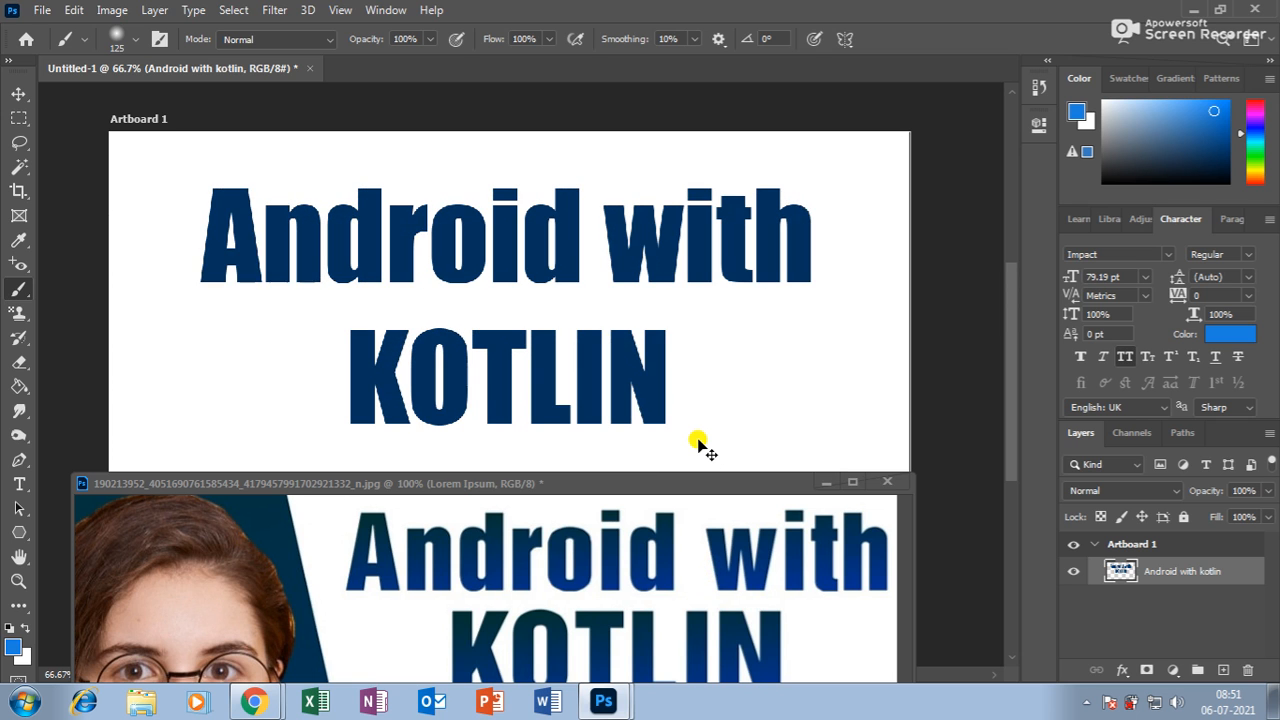
key(ctrl+z)
key(ctrl+z)
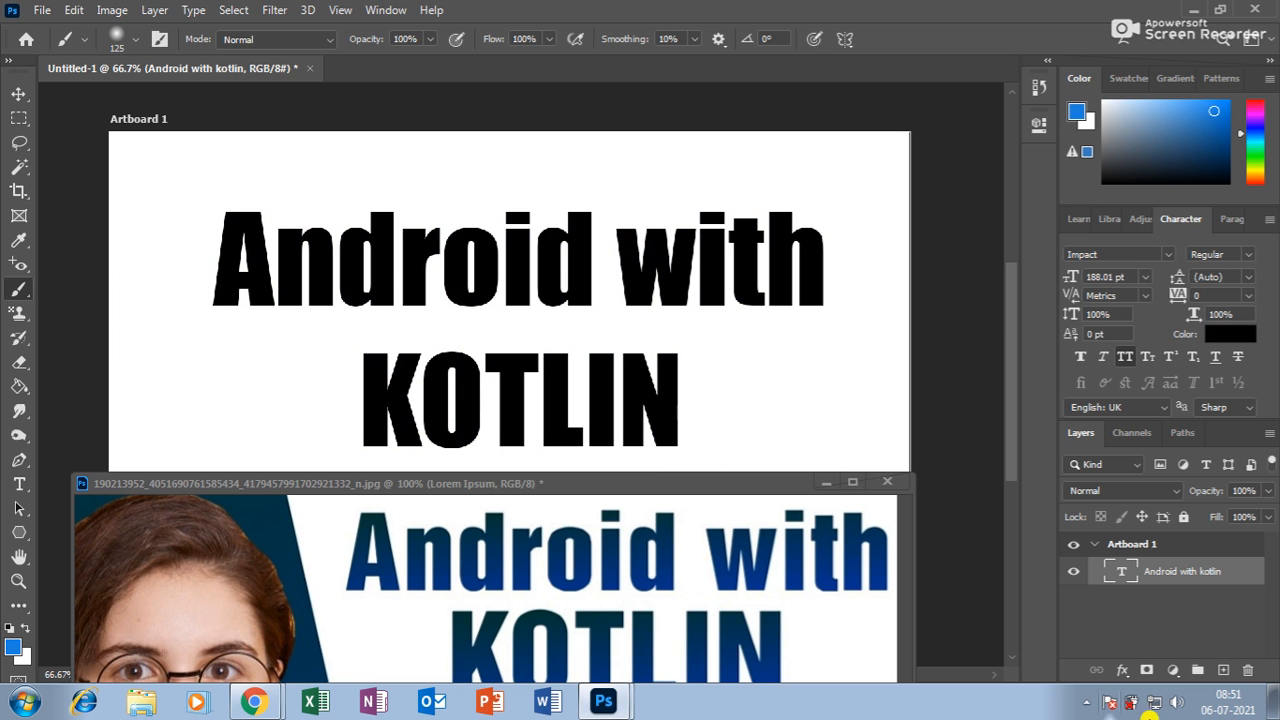
Move the black heading slightly up on the artboard and detach the Layers panel so it floats over the canvas
click(18, 93)
drag(394, 263, 386, 211)
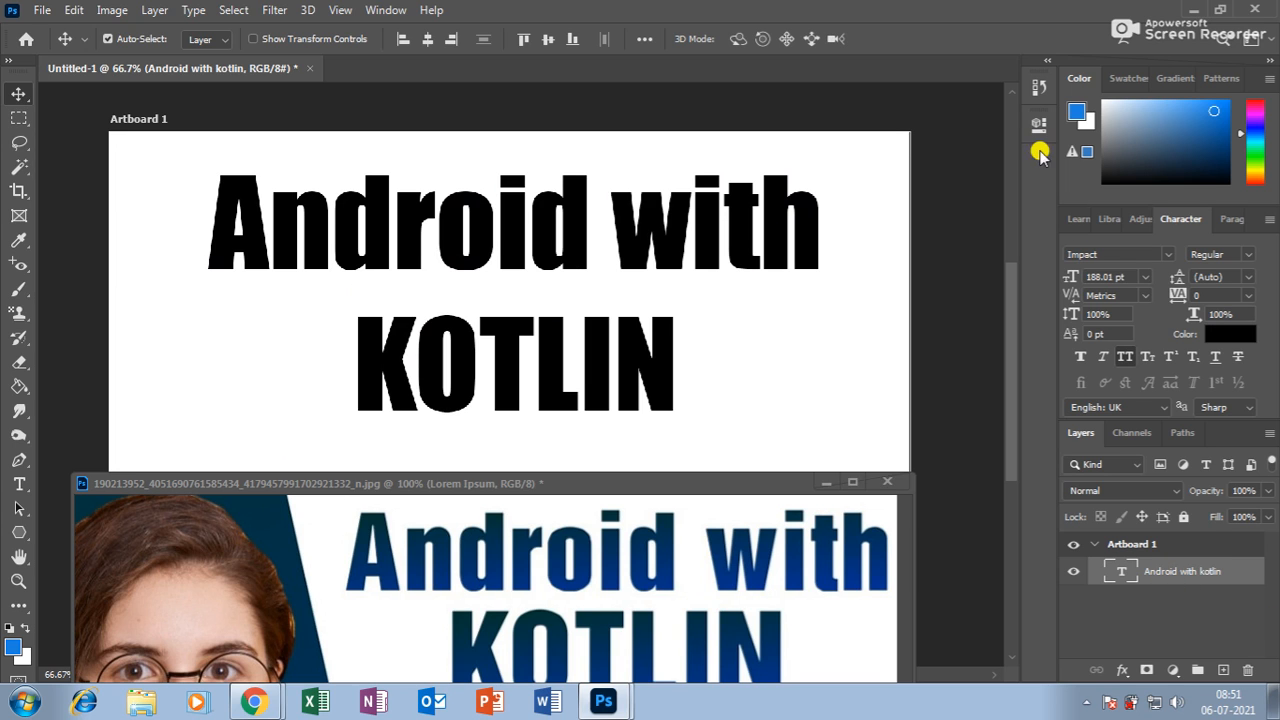
drag(1212, 545, 895, 390)
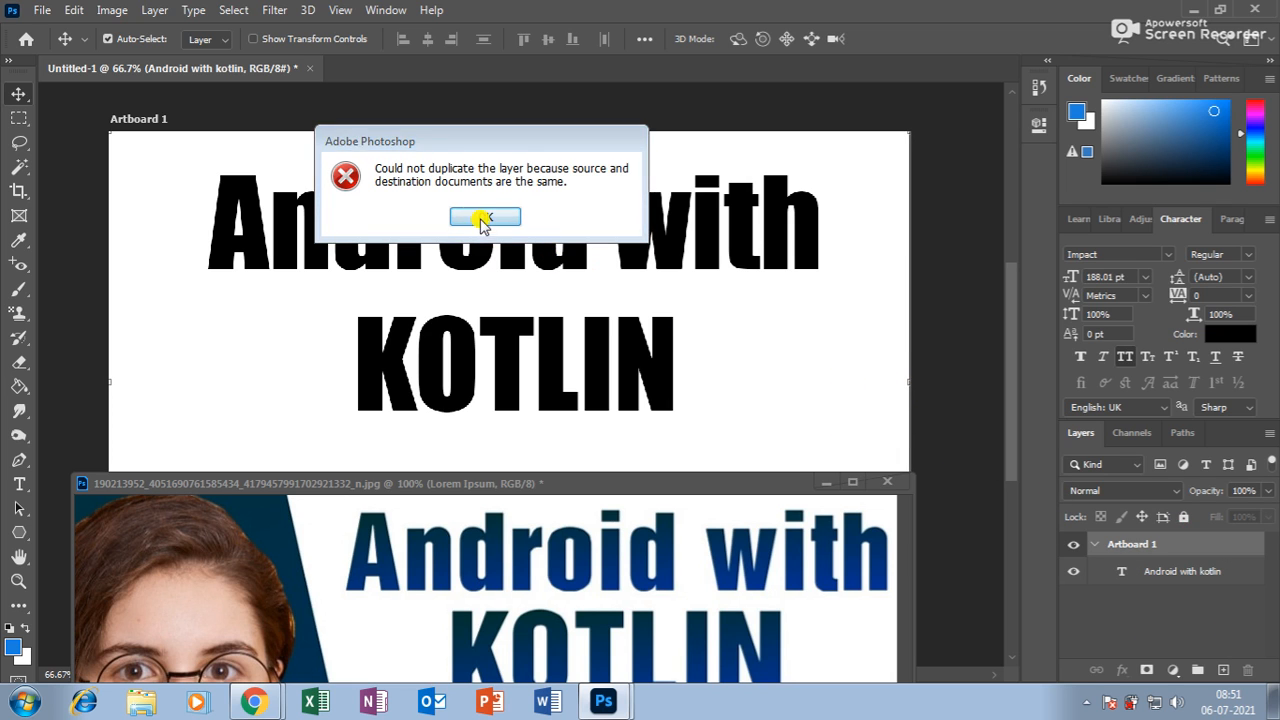
click(485, 219)
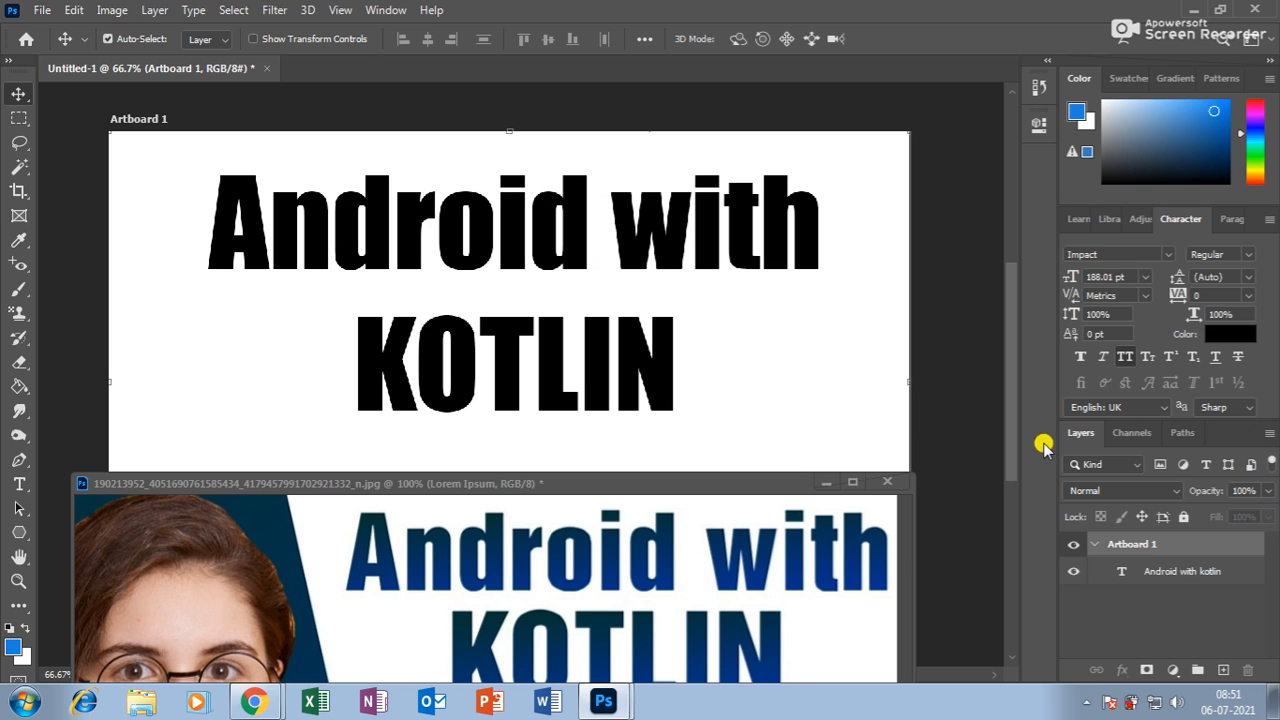
drag(1078, 430, 748, 206)
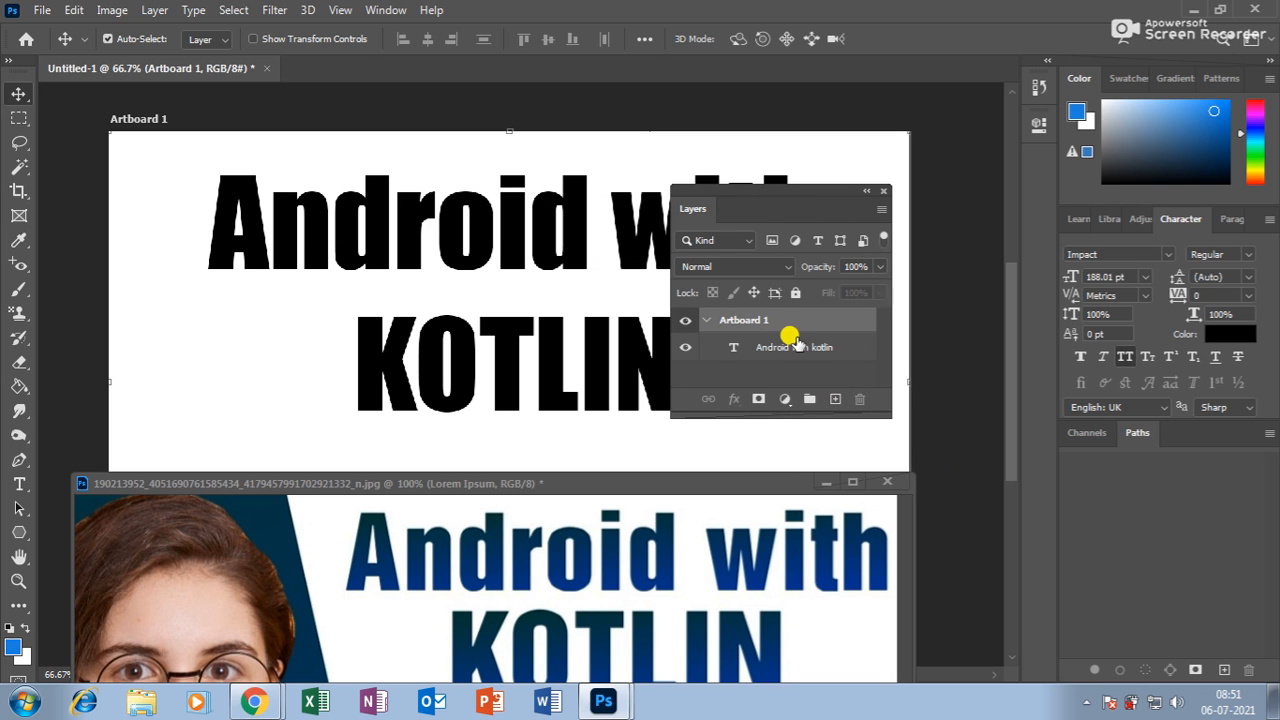
Rasterize the "Android with kotlin" type layer and move the floating Layers panel clear of the heading
right_click(797, 349)
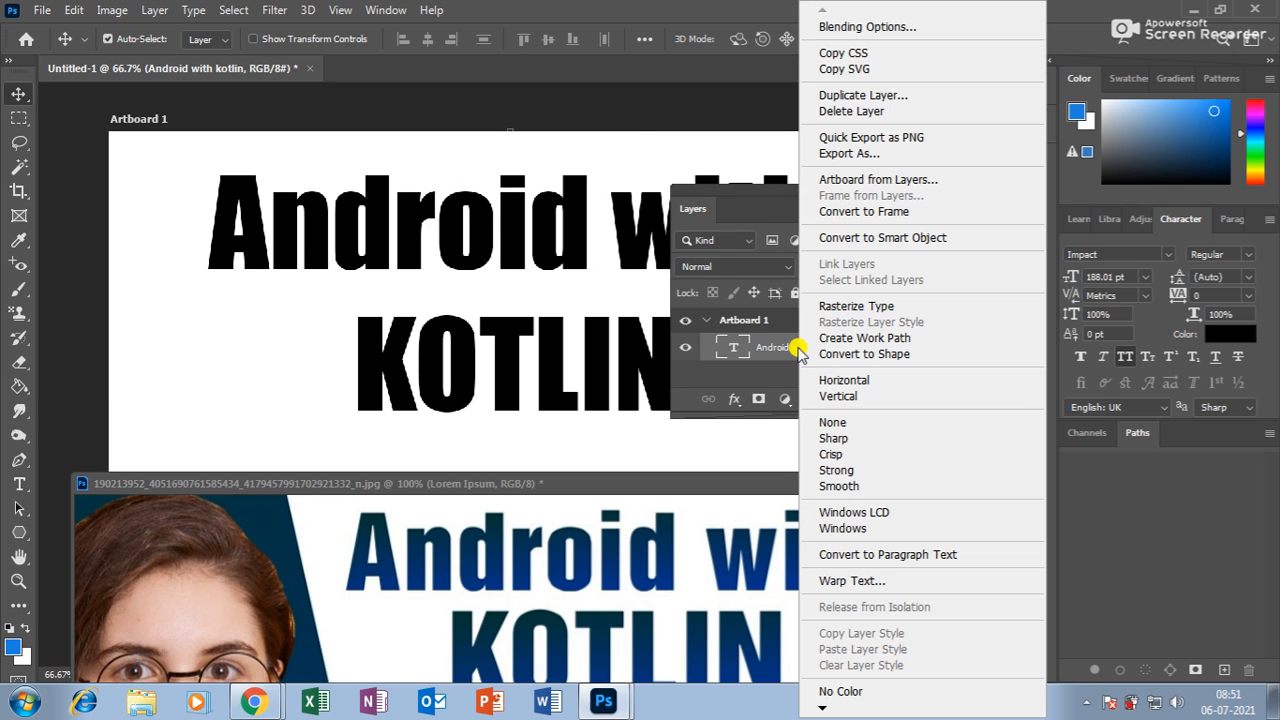
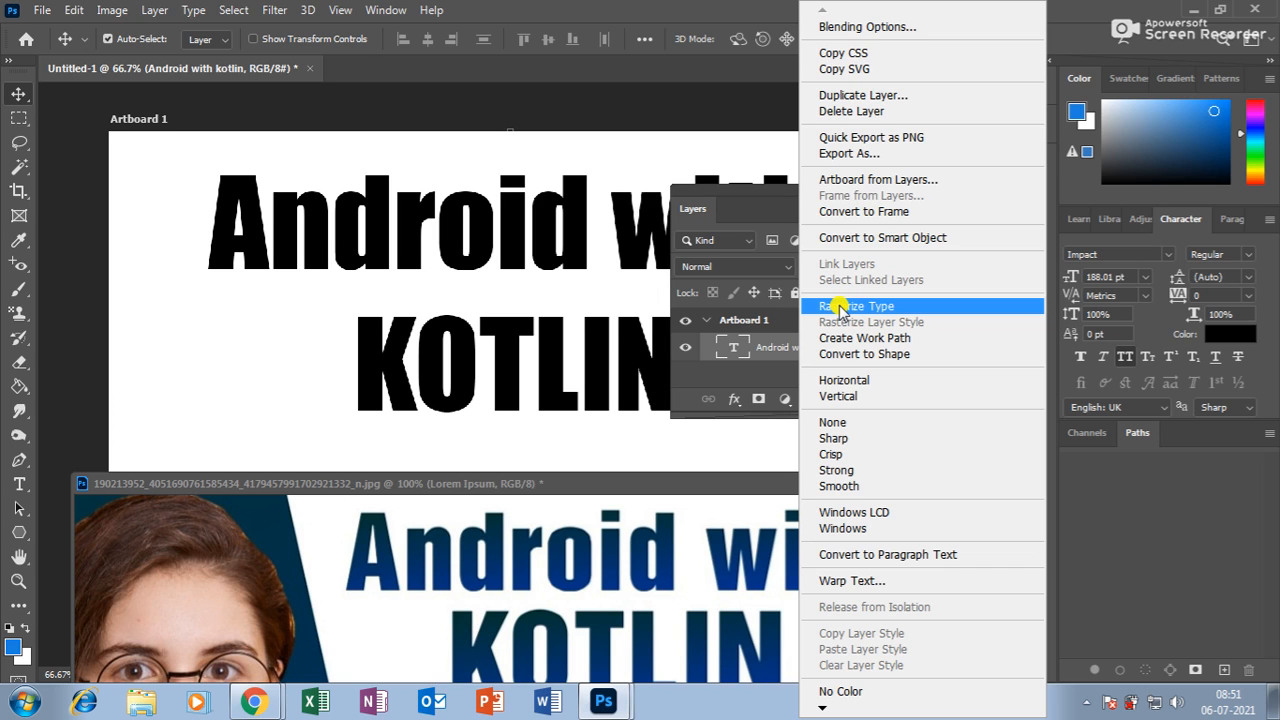
click(840, 308)
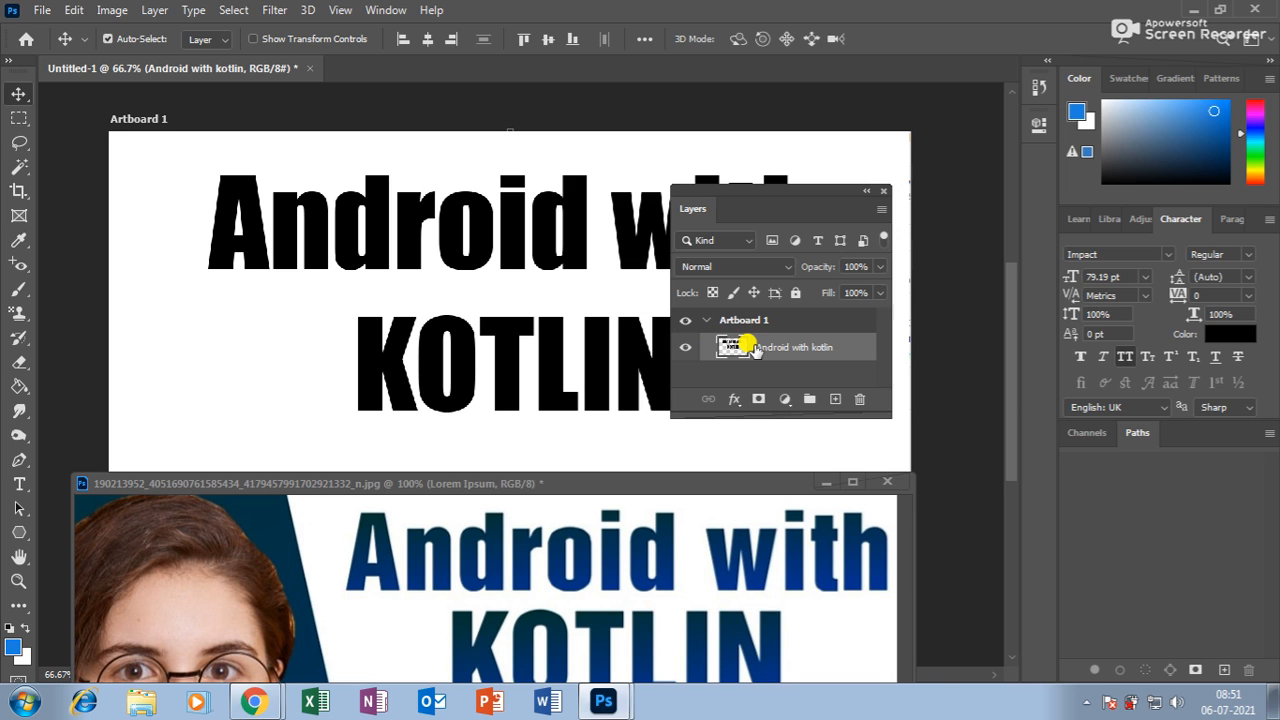
drag(750, 188, 1023, 226)
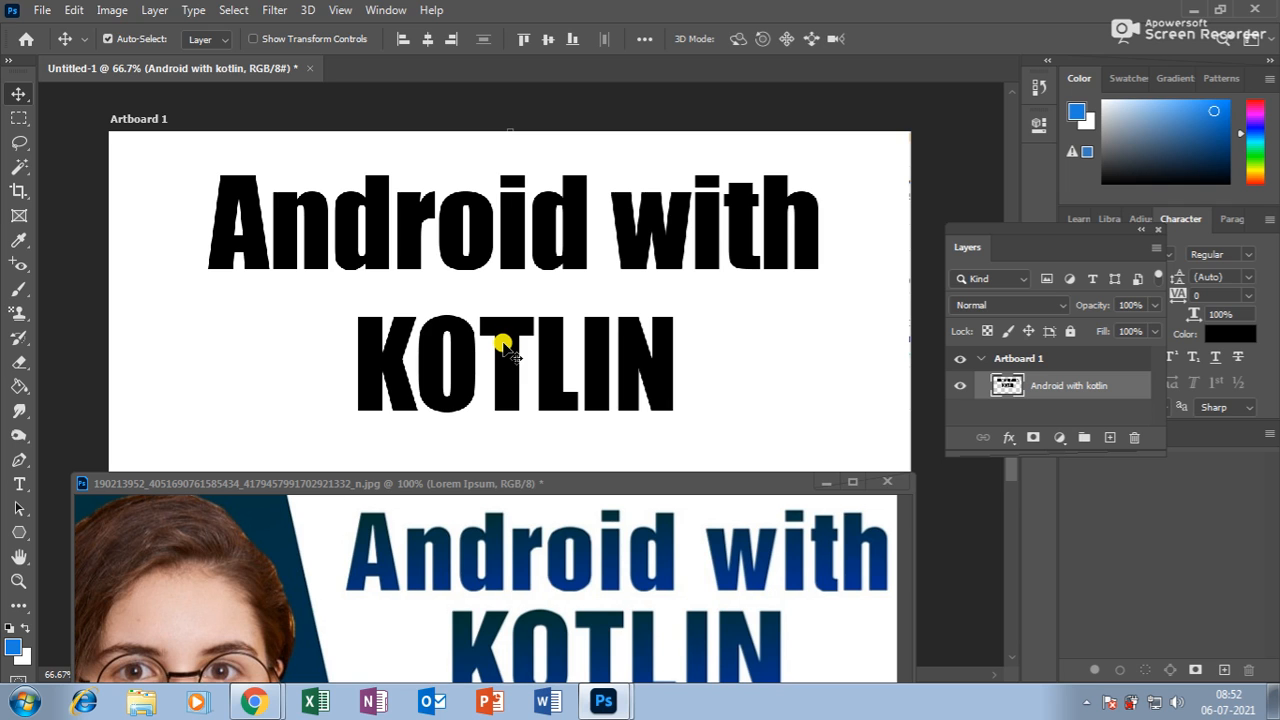
Select the letter "A" with the Magic Wand and extend the selection with Similar to all heading letters
click(21, 170)
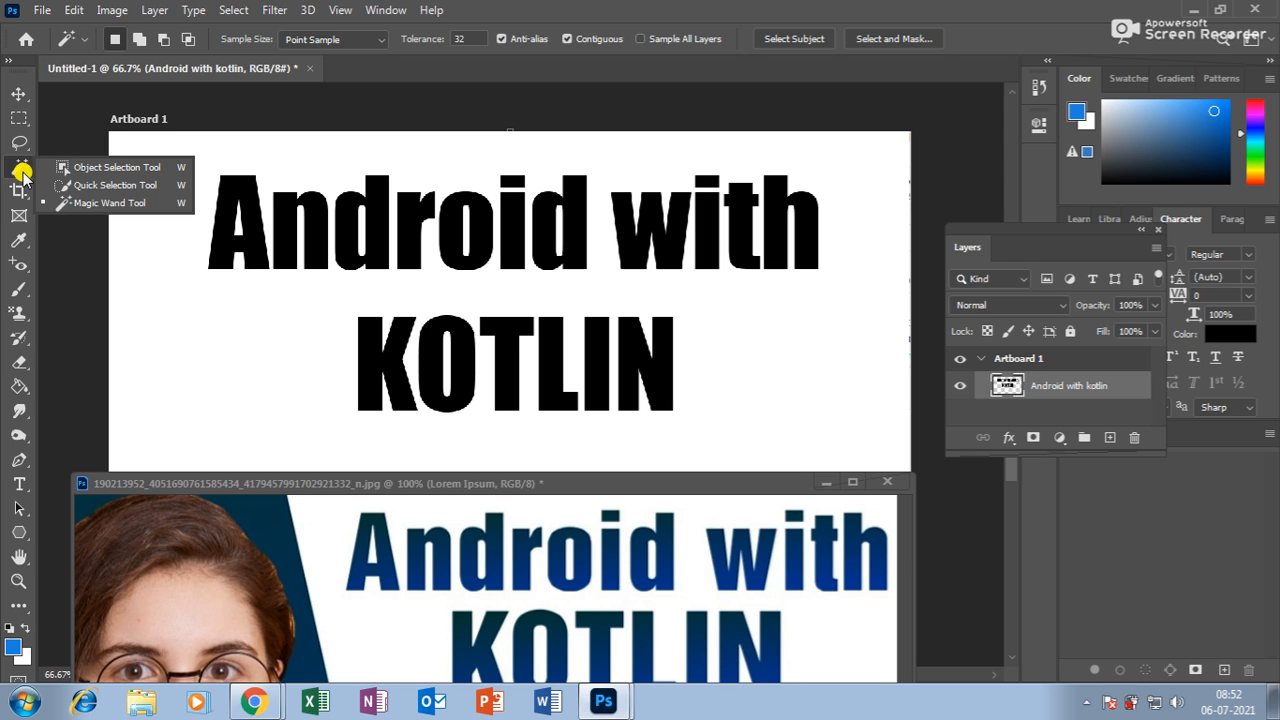
click(92, 203)
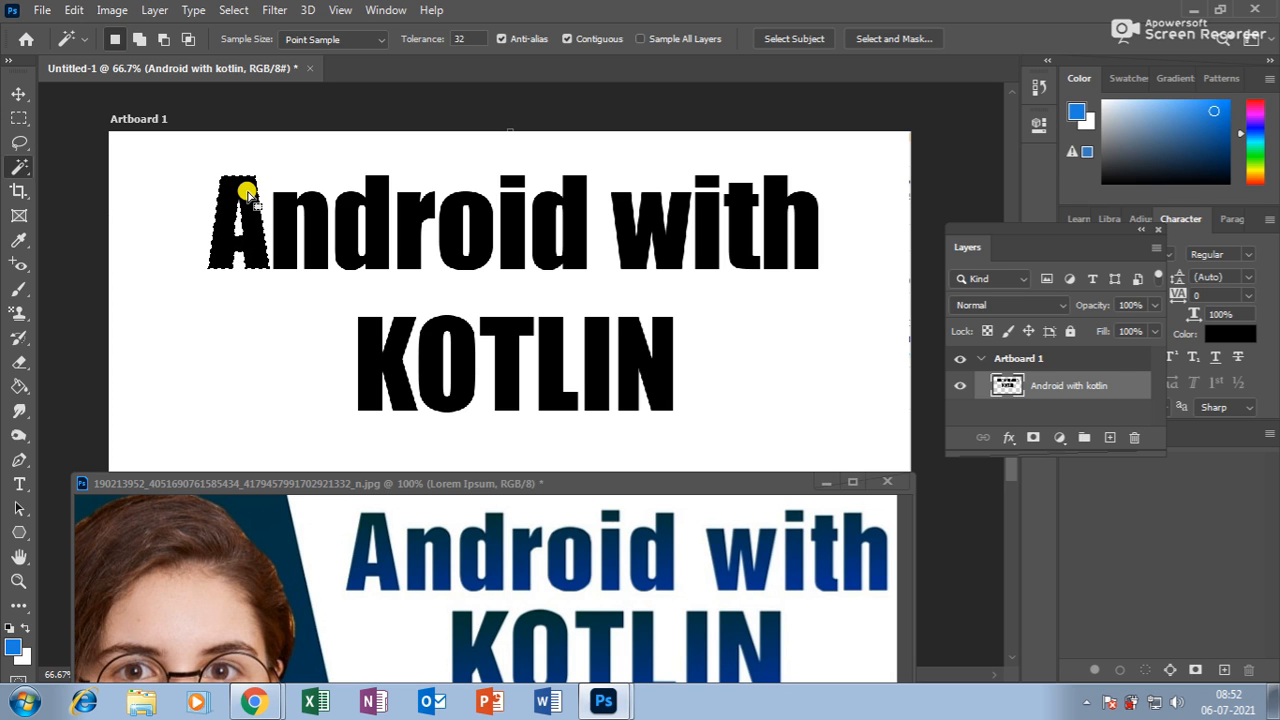
right_click(248, 192)
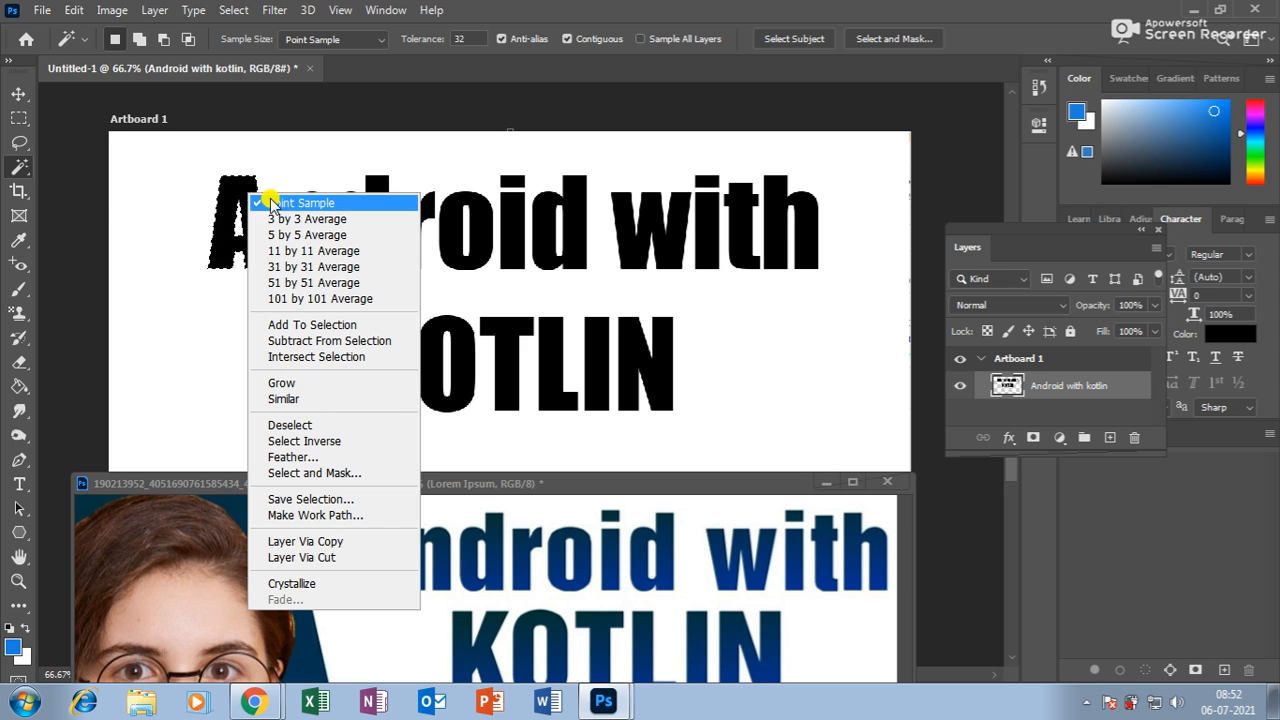
click(333, 400)
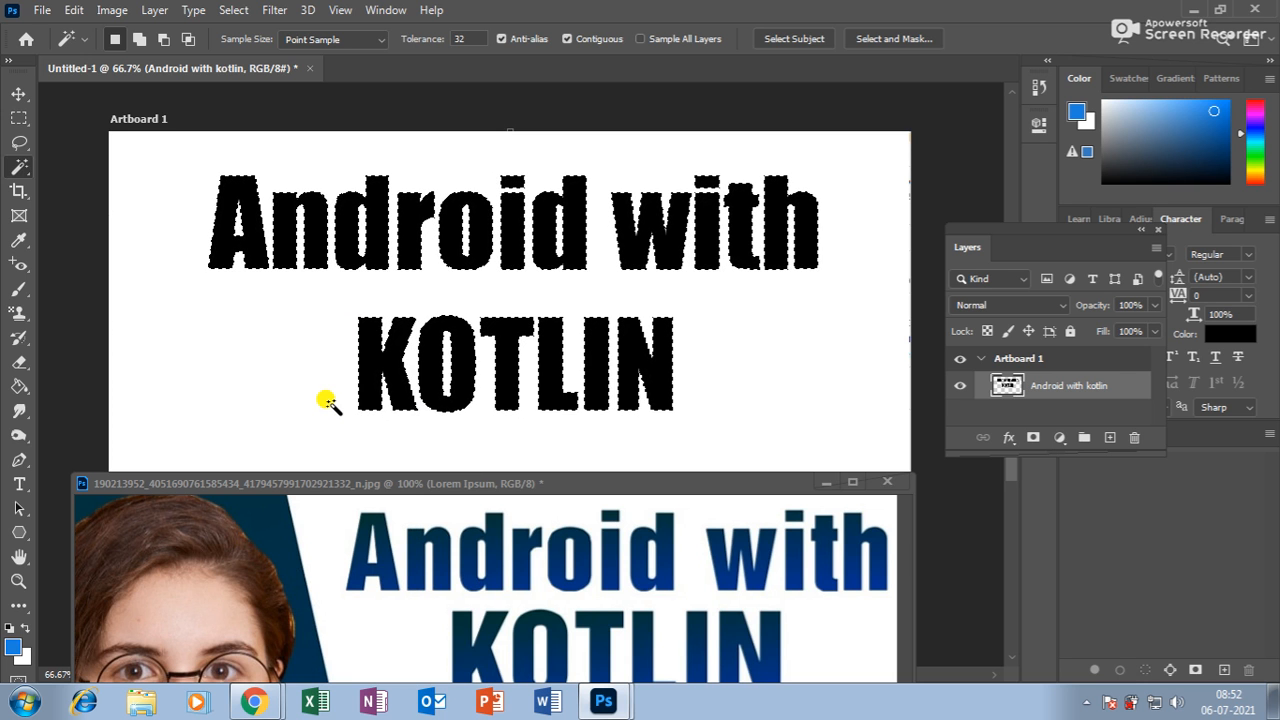
Set the foreground colour to a dark teal blue and brush it over the upper part of both selected heading lines
click(13, 647)
drag(320, 323, 288, 498)
click(668, 522)
click(437, 524)
key(w)
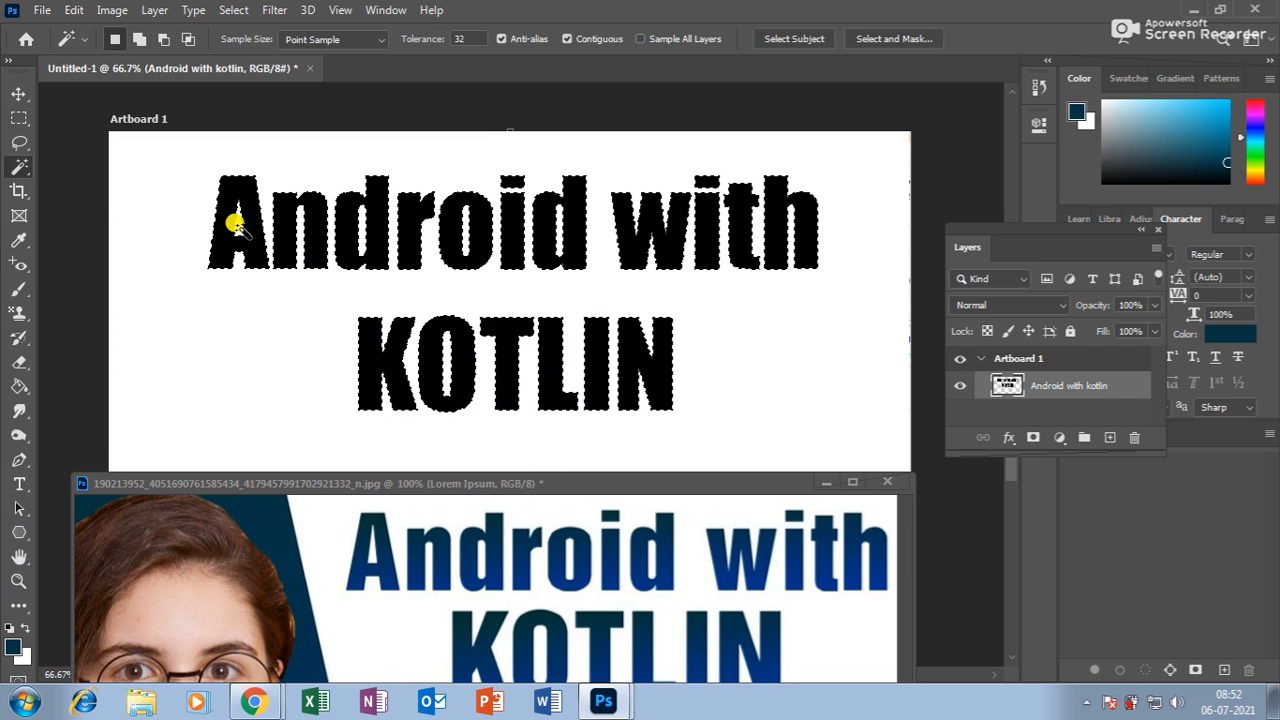
click(19, 289)
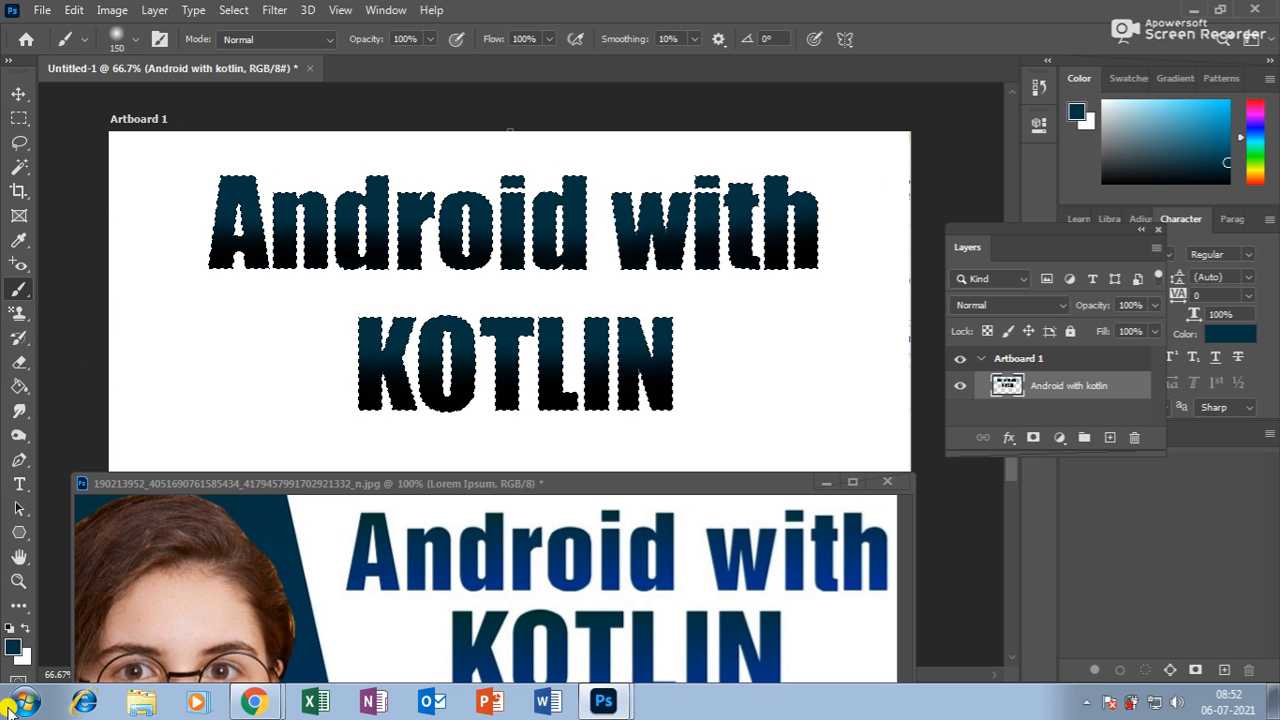
Set the foreground colour to the brighter blue #0a8bb0 and brush it along the lower part of the "Android with" line
click(12, 648)
click(243, 423)
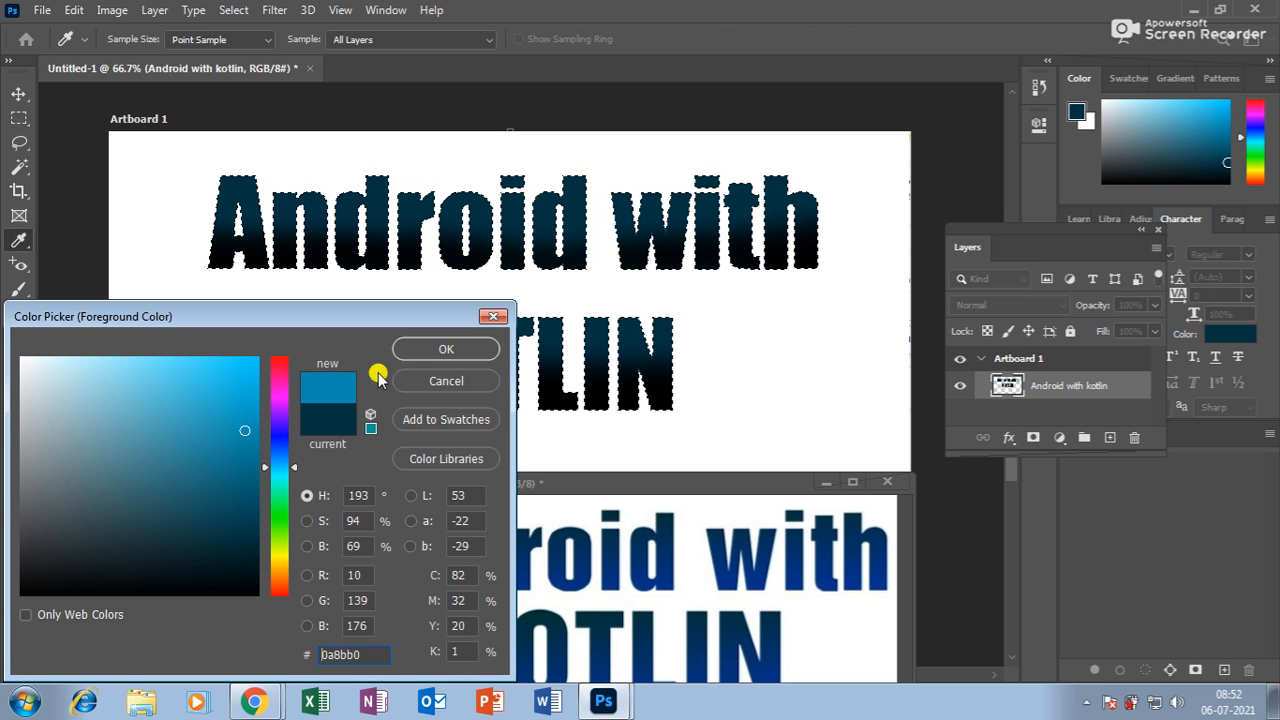
click(446, 346)
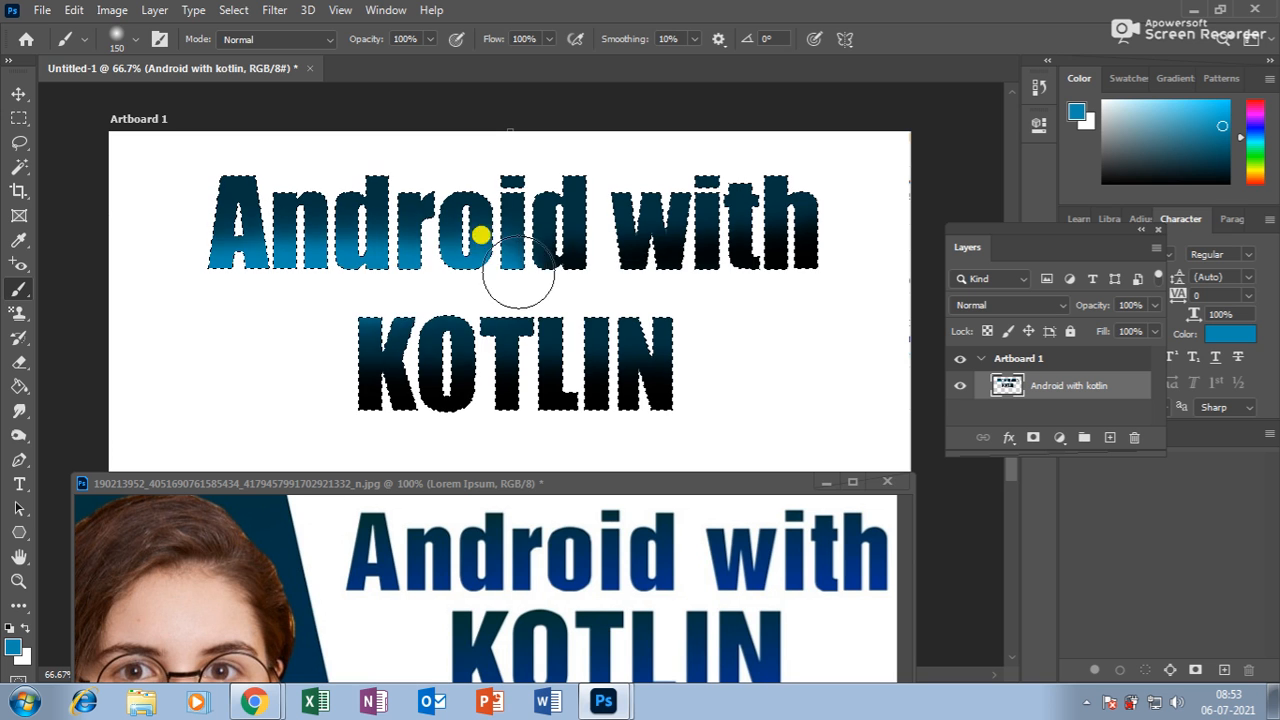
drag(547, 268, 938, 269)
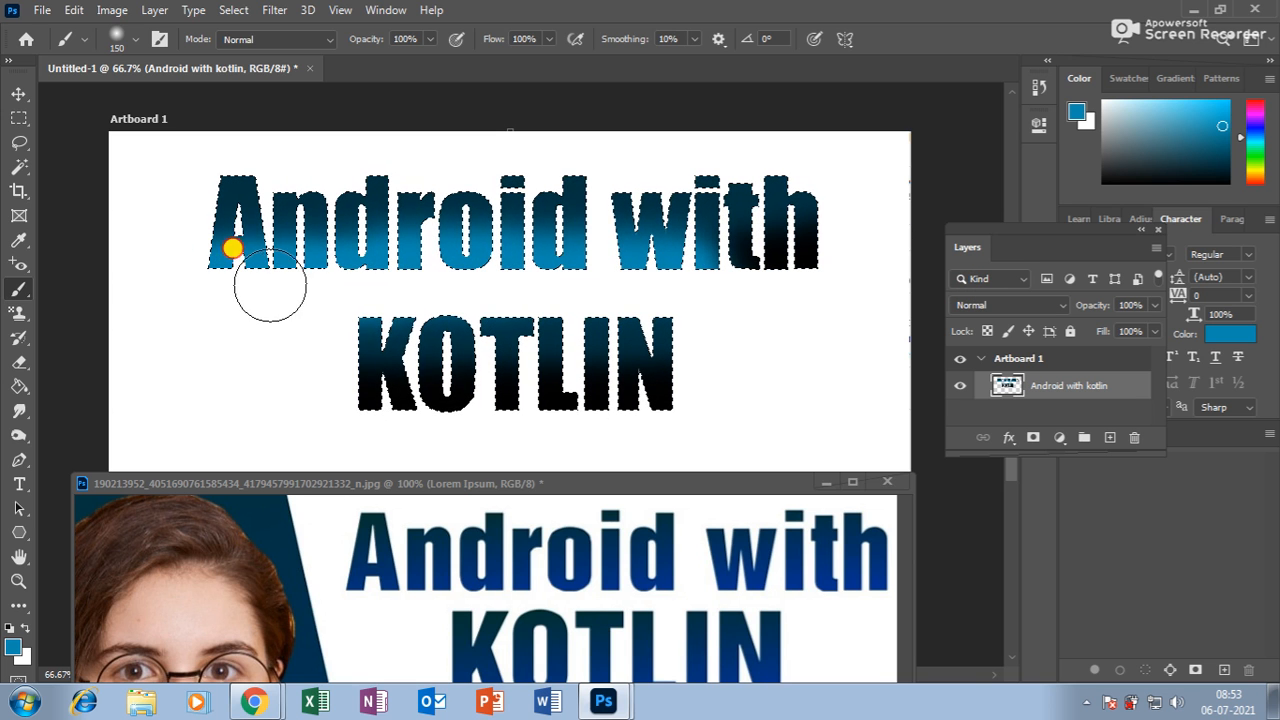
drag(633, 285, 905, 279)
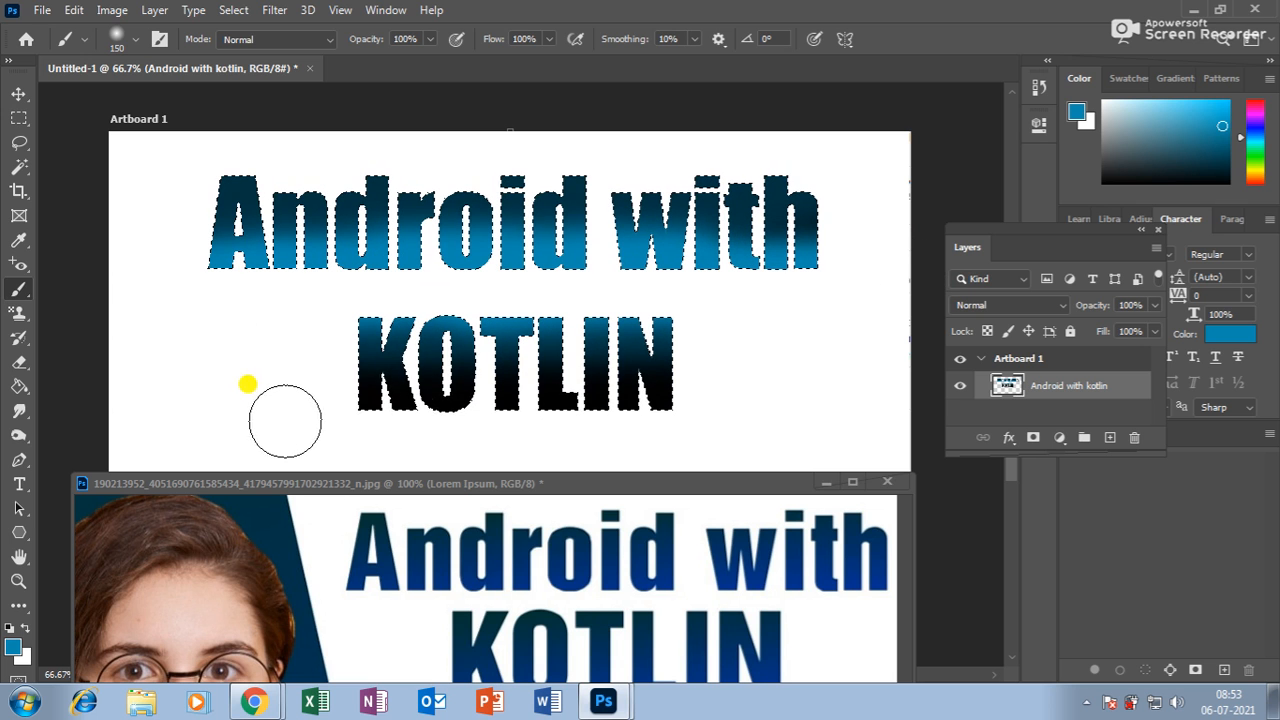
Brush blue along the lower part of "KOTLIN", undo that stroke, repaint the area and deselect the letters
drag(280, 422, 825, 431)
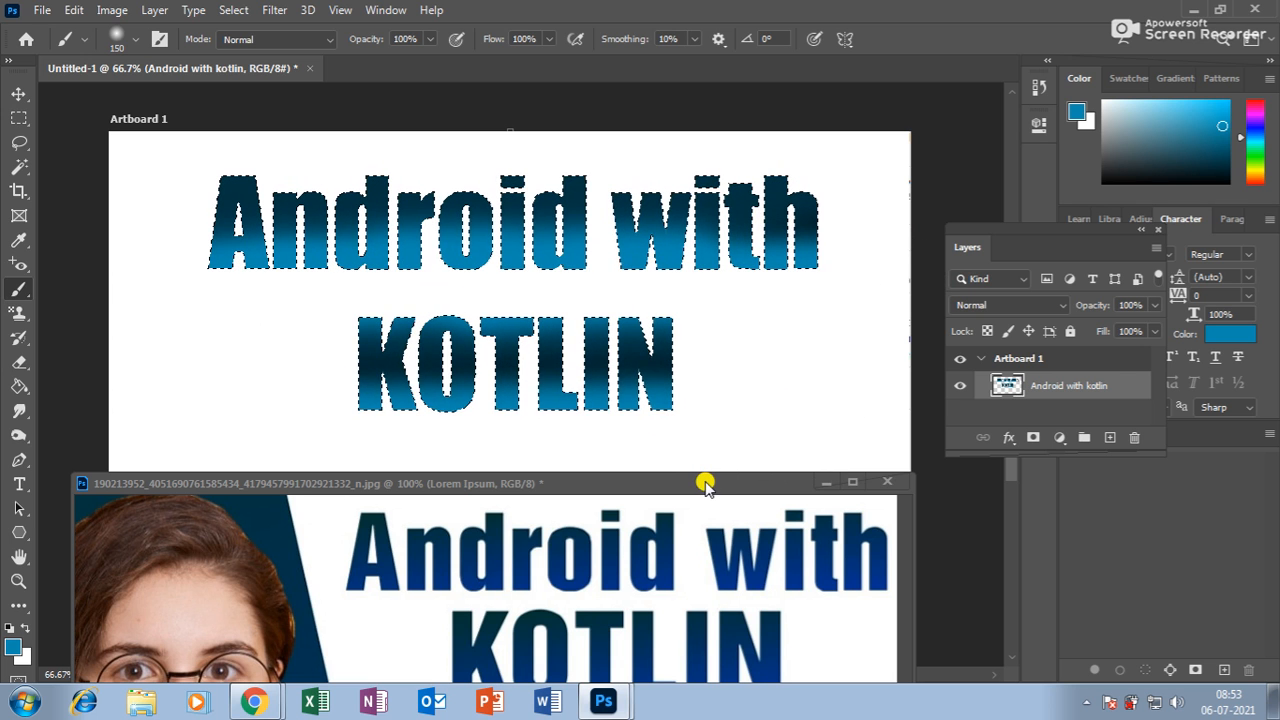
key(ctrl+z)
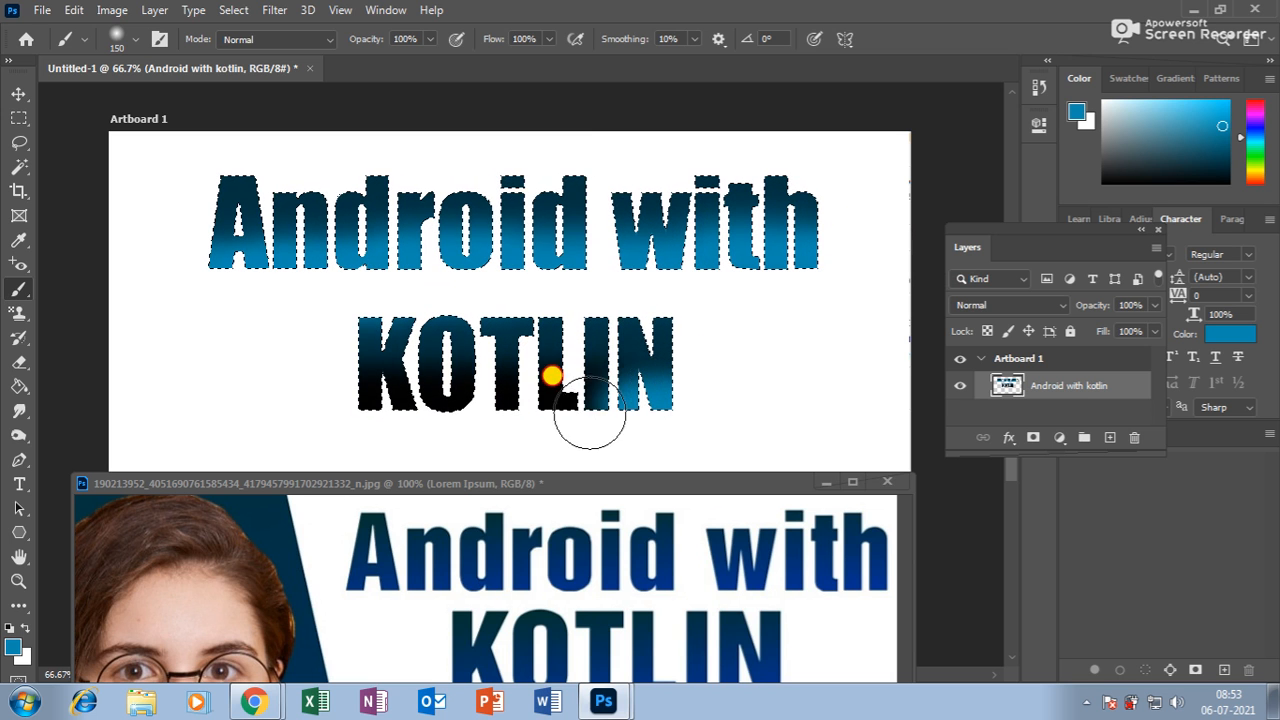
drag(590, 416, 414, 429)
key(ctrl+d)
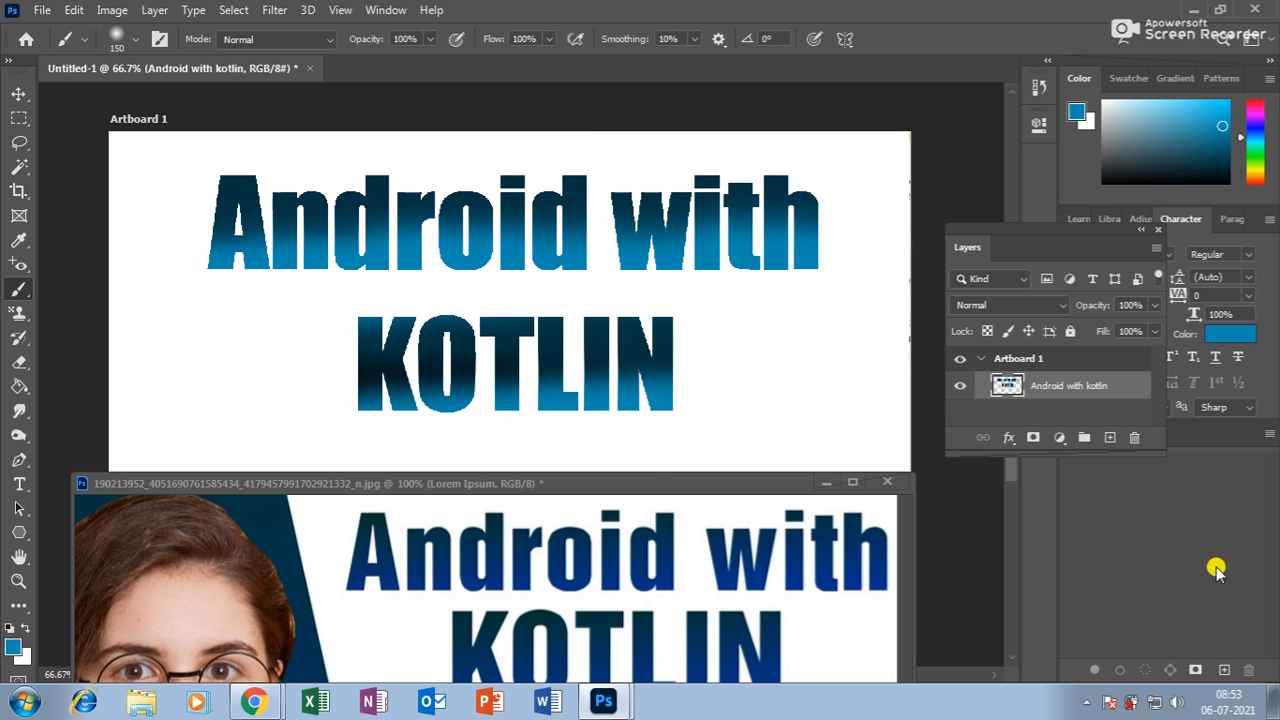
Bring the poster document forward over Untitled-1 and delete its "Lorem Ipsum" text layer
click(20, 94)
scroll(497, 340, down, 2)
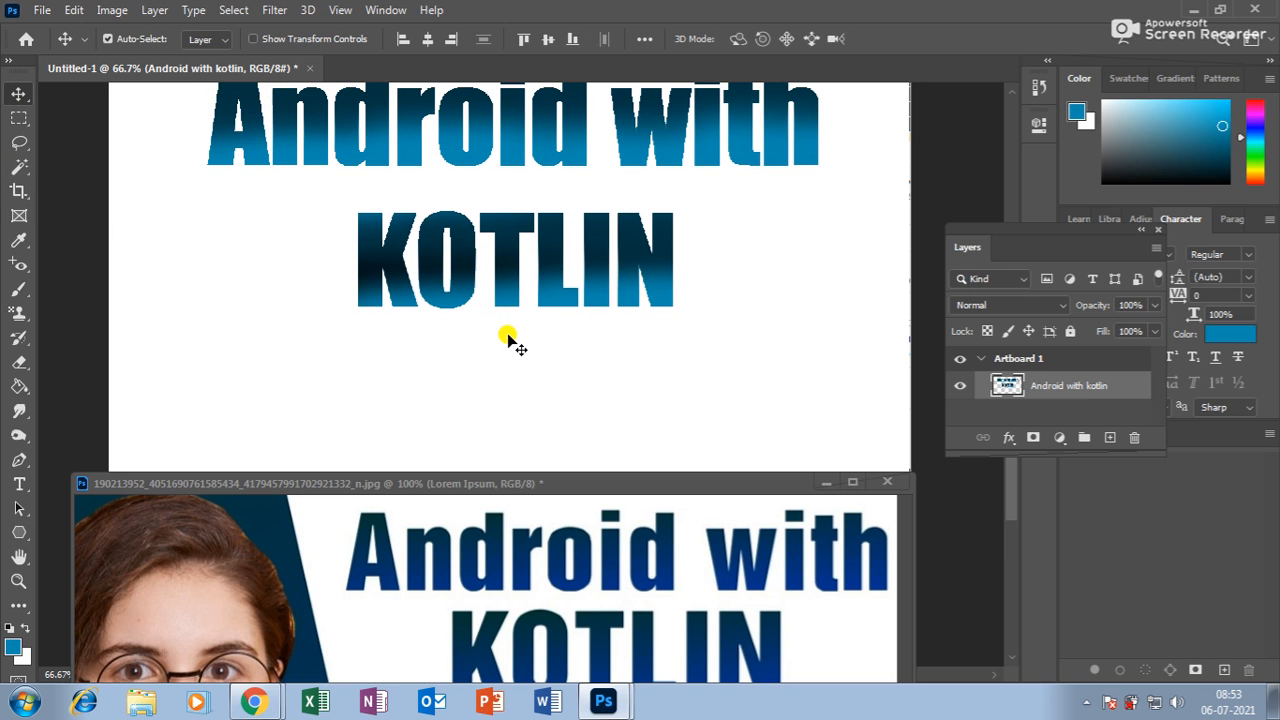
key(ctrl+minus)
key(ctrl+minus)
drag(714, 491, 722, 271)
click(712, 244)
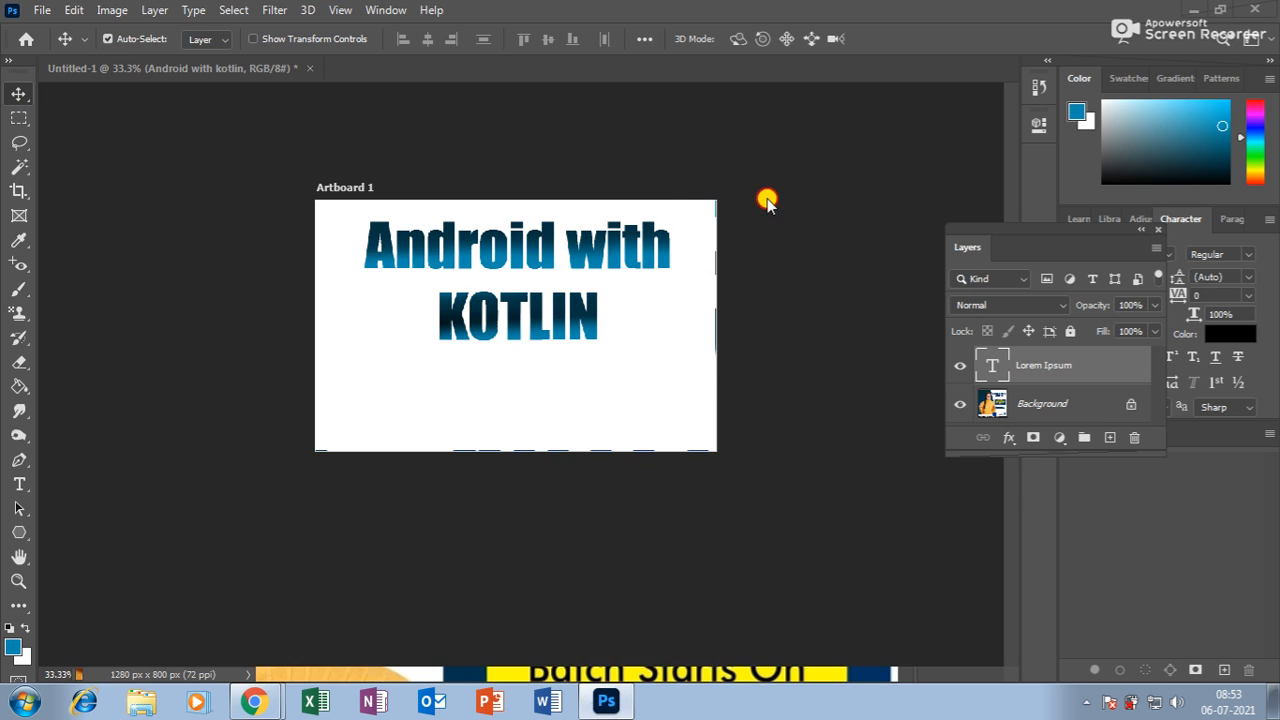
drag(662, 208, 663, 206)
drag(660, 256, 666, 318)
drag(383, 528, 401, 485)
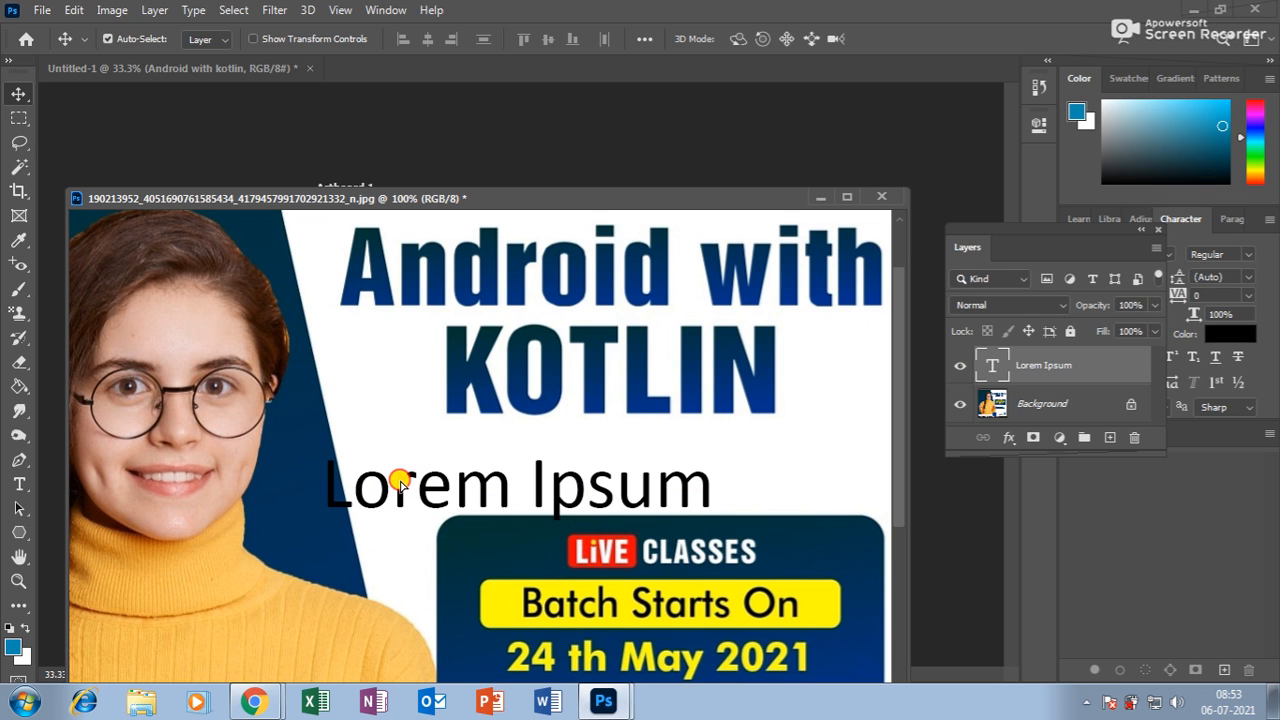
key(Delete)
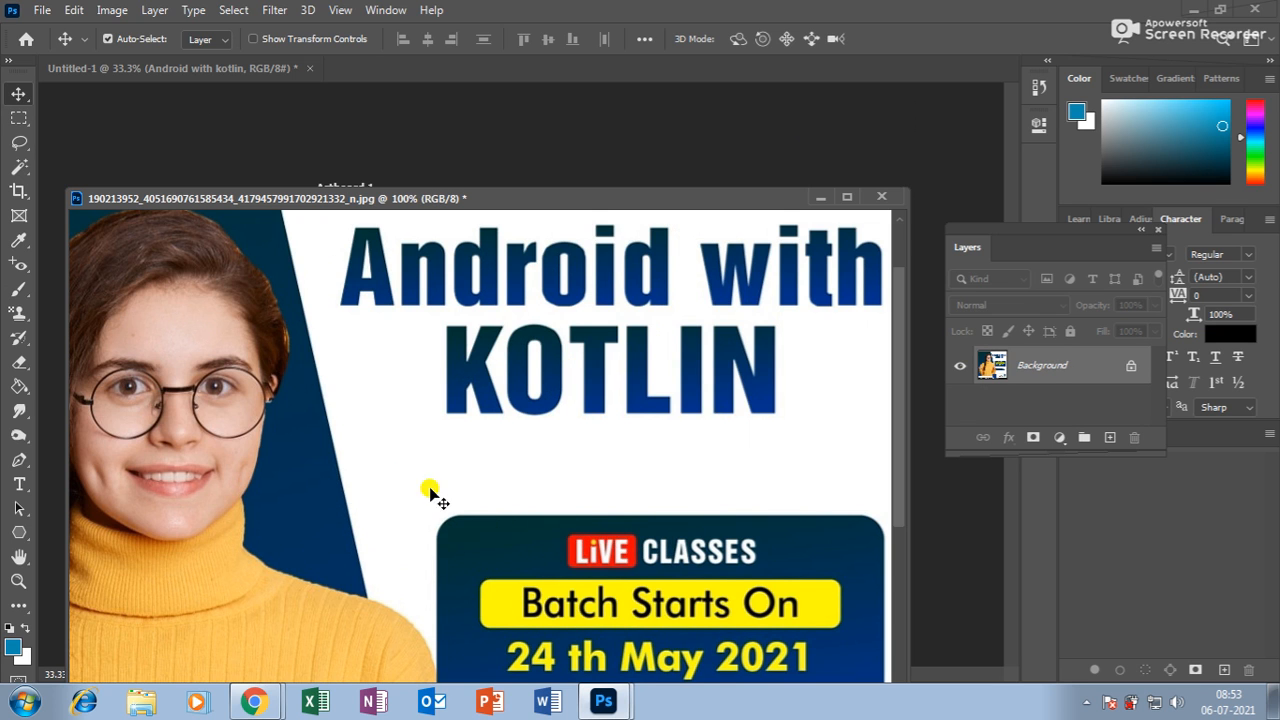
Uncover the heading in Untitled-1 and delete the painted "Android with kotlin" layer from the artboard
scroll(614, 470, down, 3)
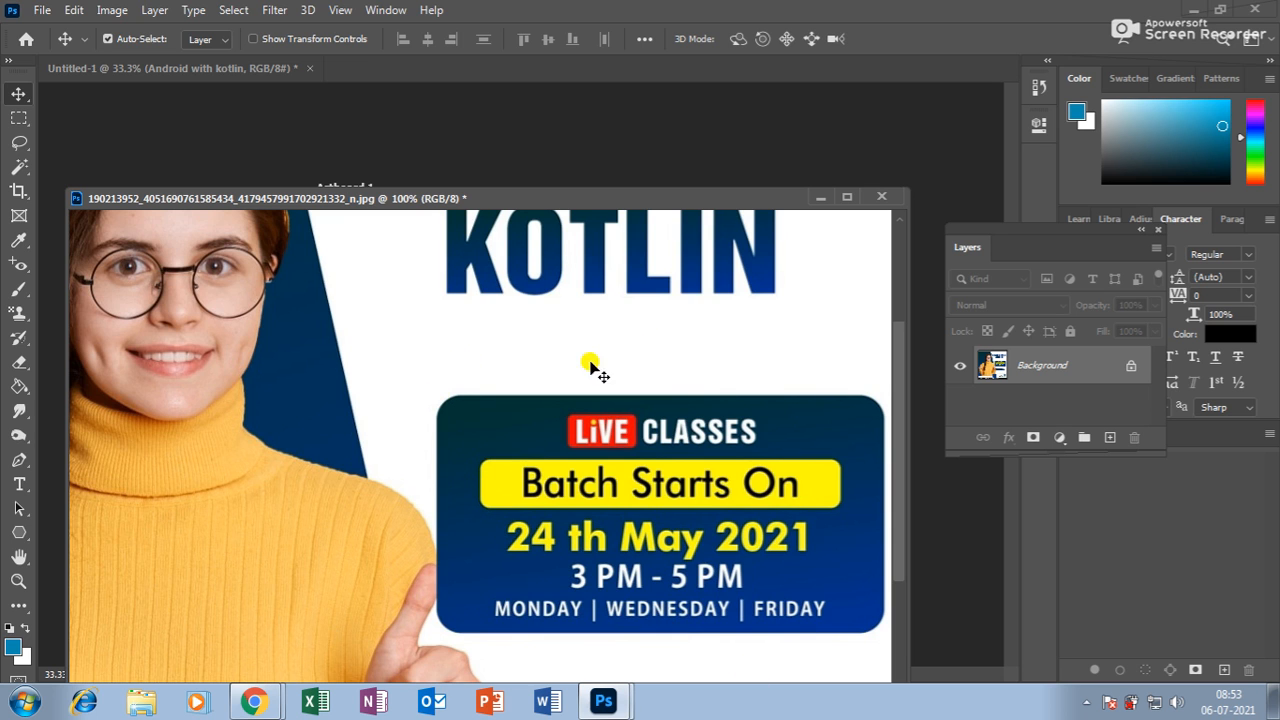
drag(580, 200, 595, 309)
click(545, 245)
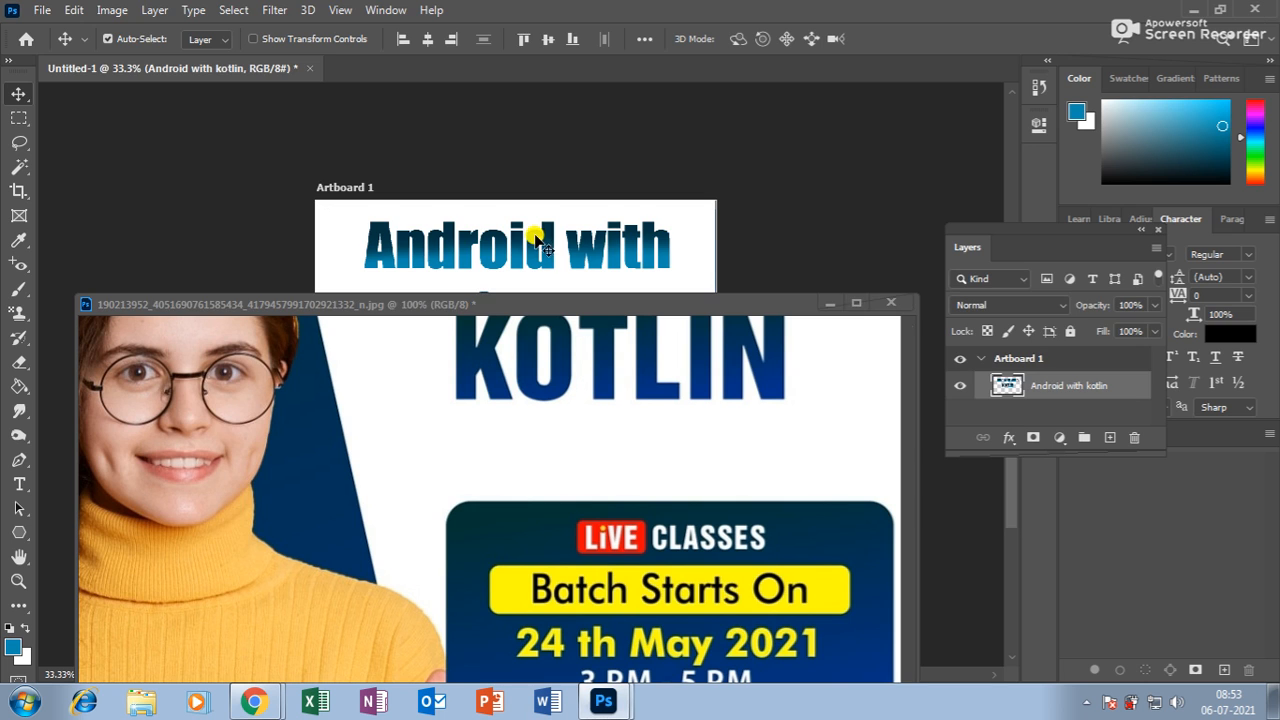
drag(540, 242, 585, 242)
key(Delete)
Zoom the poster out to 66.7% and place its window beside the empty artboard
drag(620, 300, 786, 306)
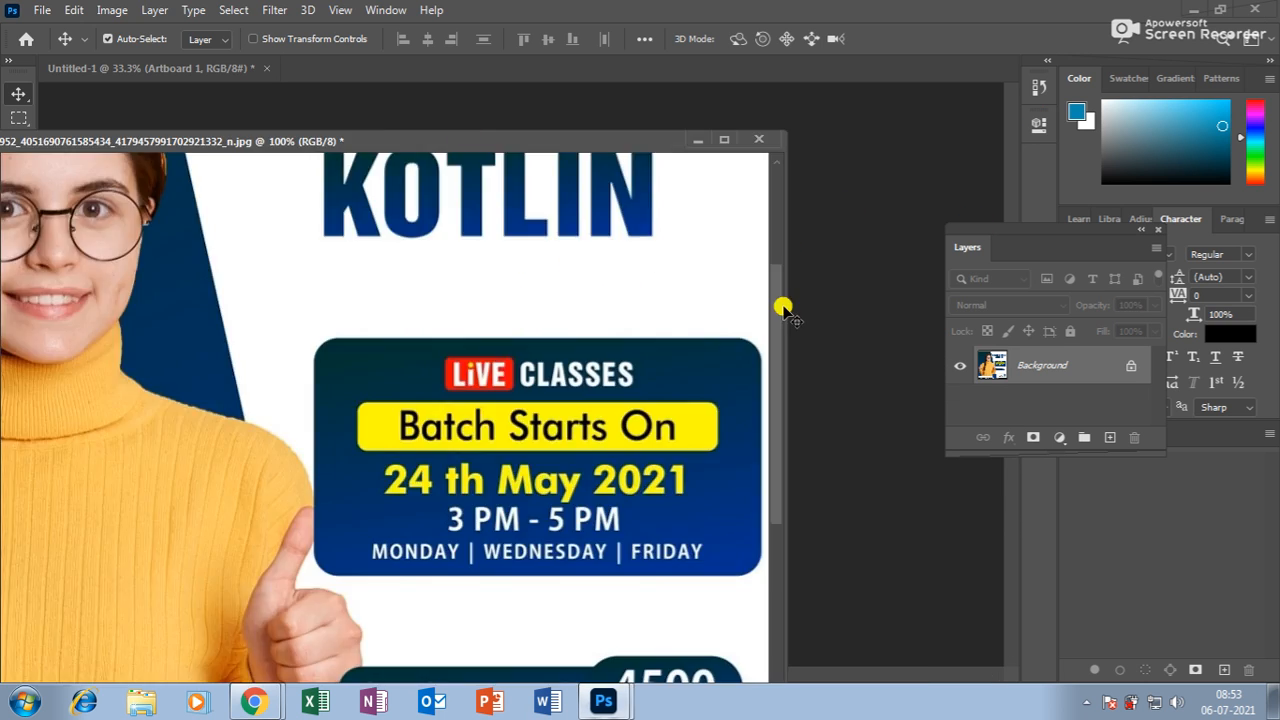
drag(587, 143, 663, 371)
key(ctrl+minus)
drag(520, 376, 1140, 118)
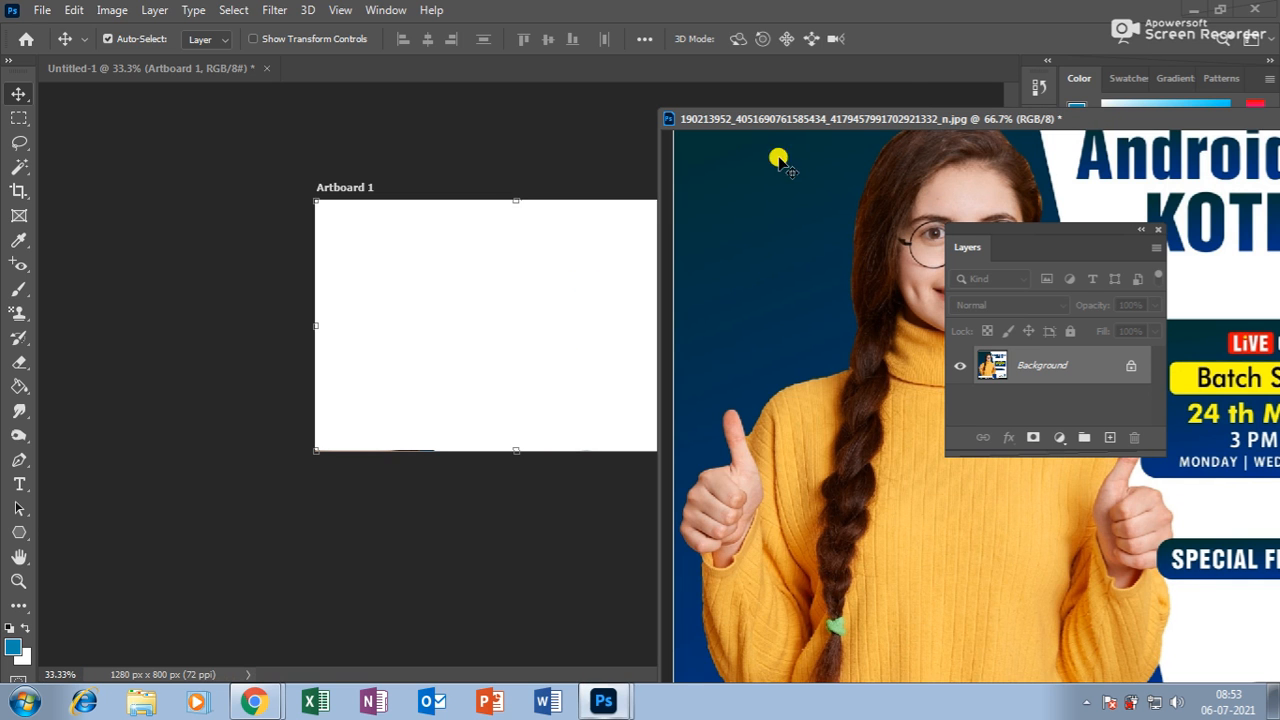
drag(860, 120, 920, 119)
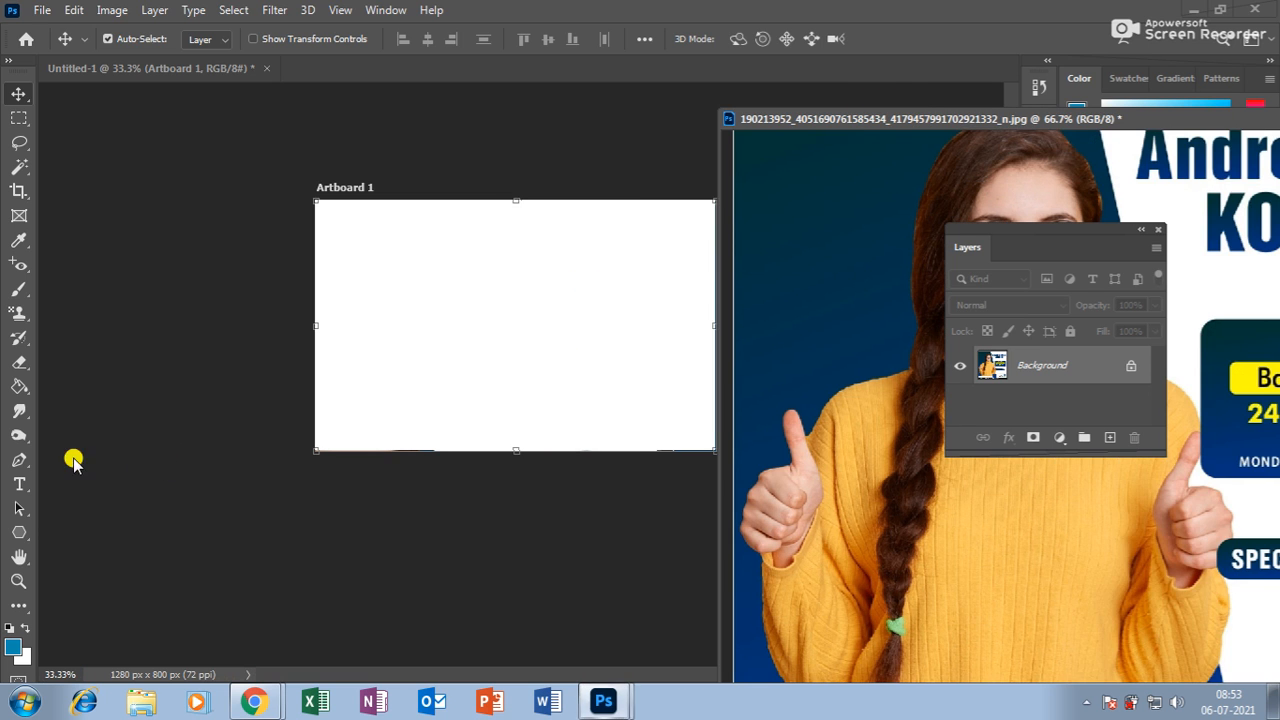
Move the poster window clear of the artboard and draw a rounded rectangle about 824 × 423 px on Artboard 1
click(14, 534)
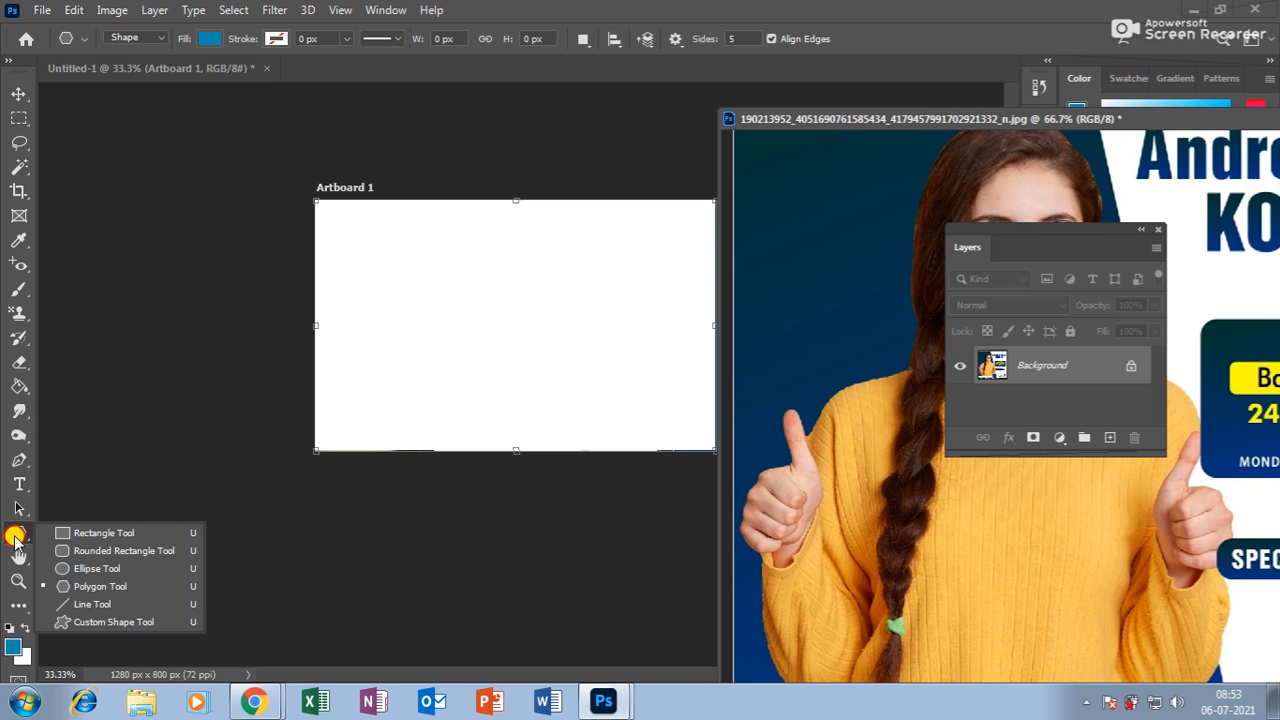
click(88, 551)
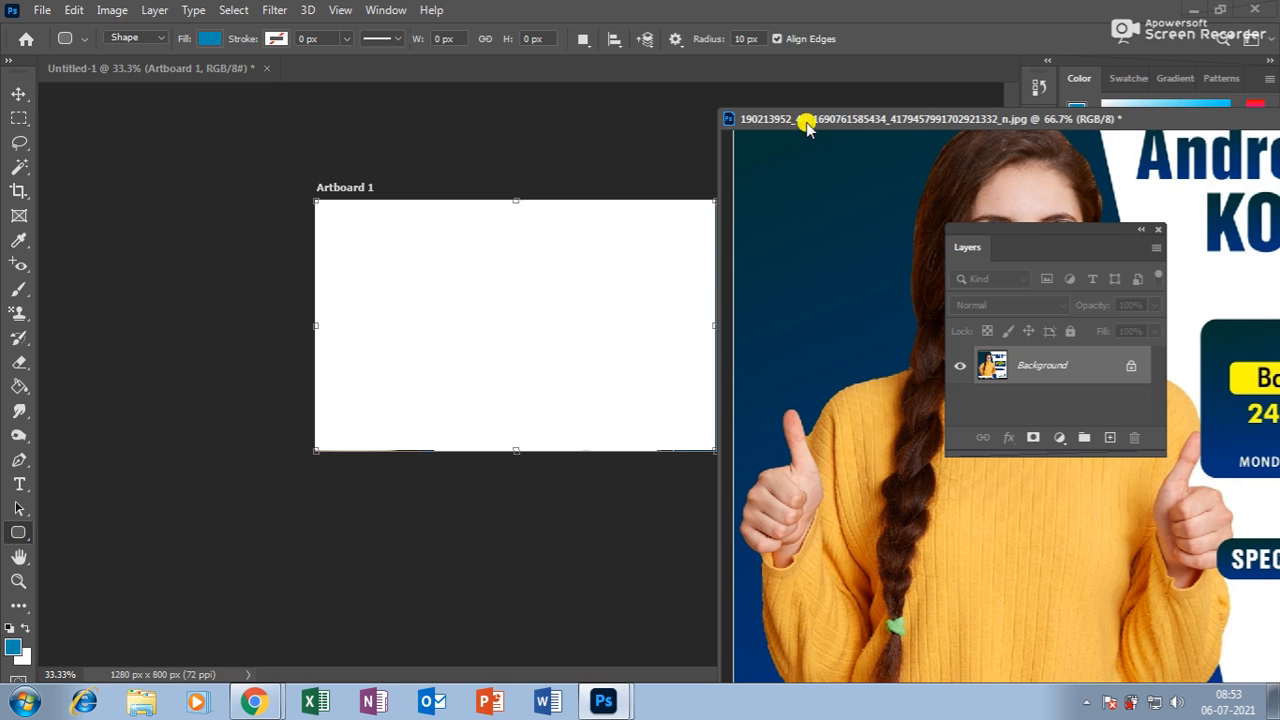
drag(836, 117, 209, 339)
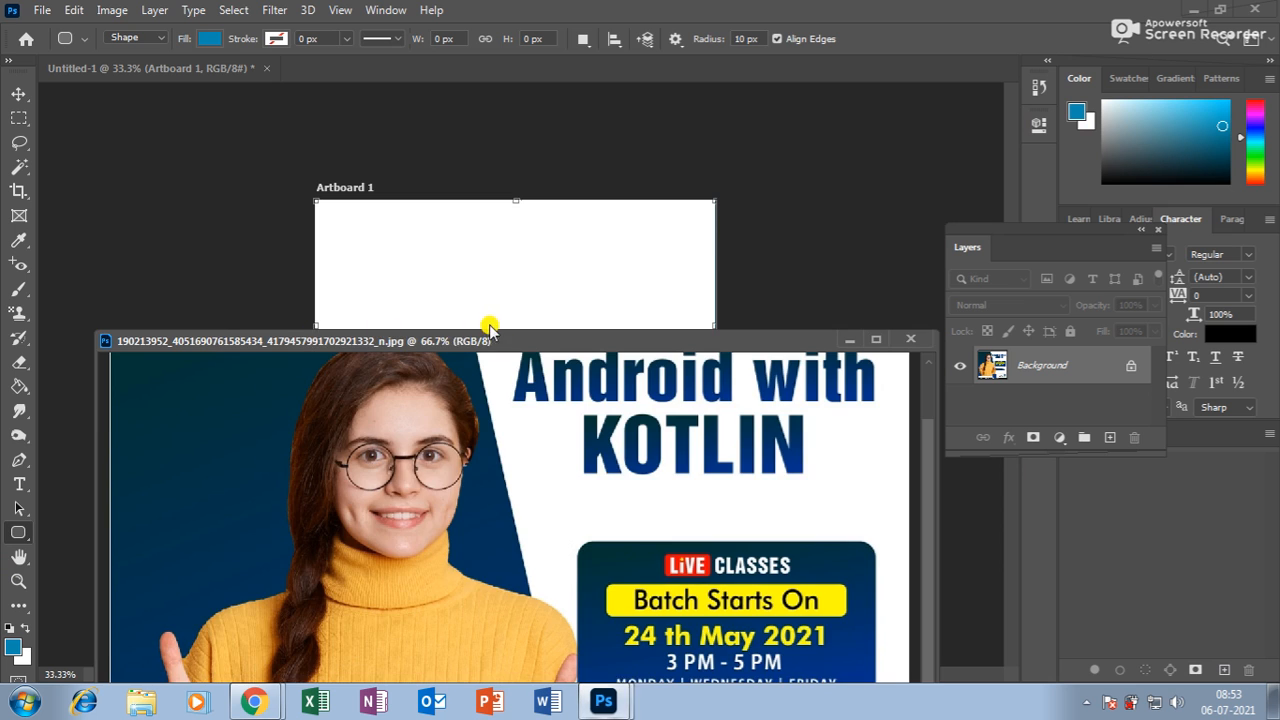
drag(498, 341, 490, 513)
click(374, 249)
drag(385, 257, 640, 386)
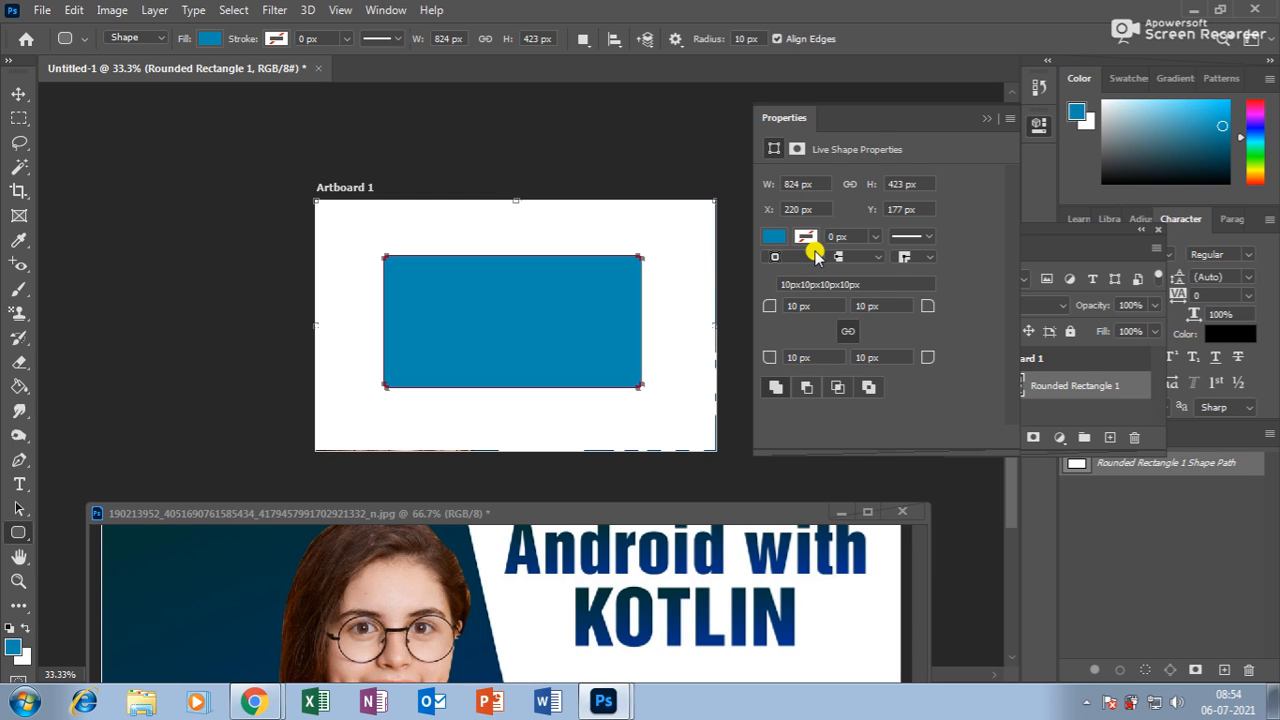
Remove the rounded rectangle's fill and move its shape properties clear of the artboard
click(778, 236)
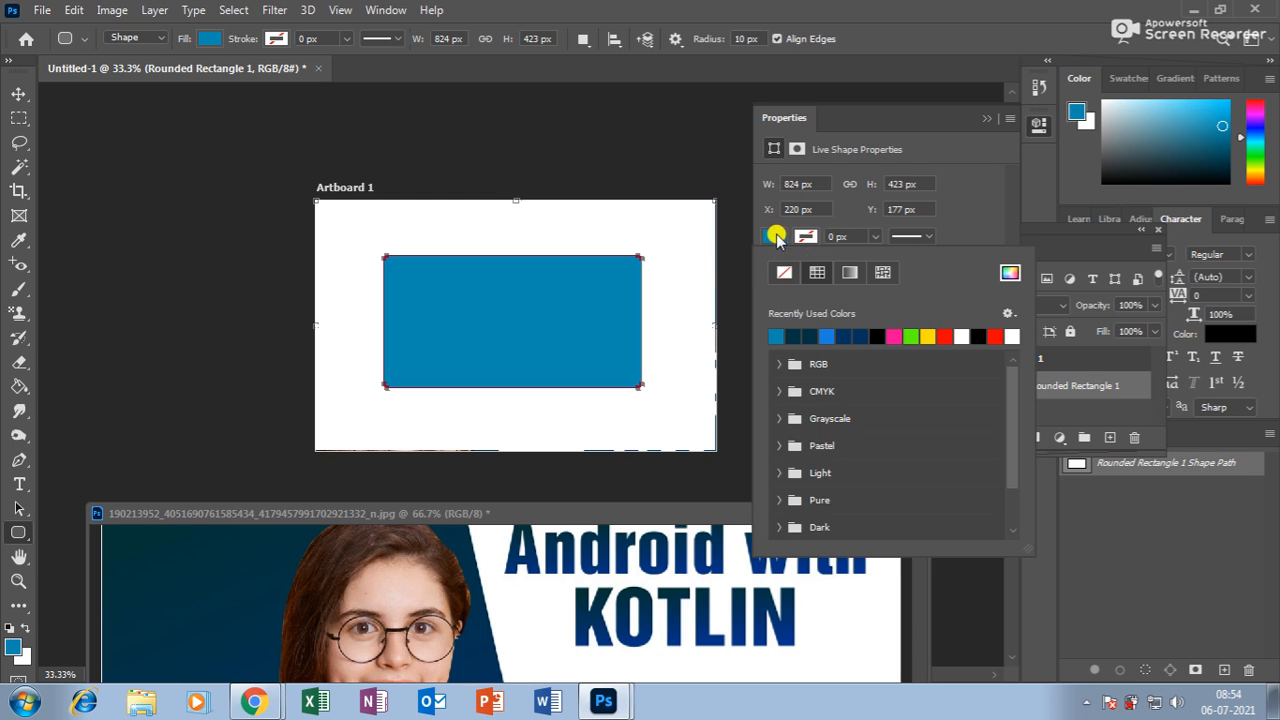
click(784, 274)
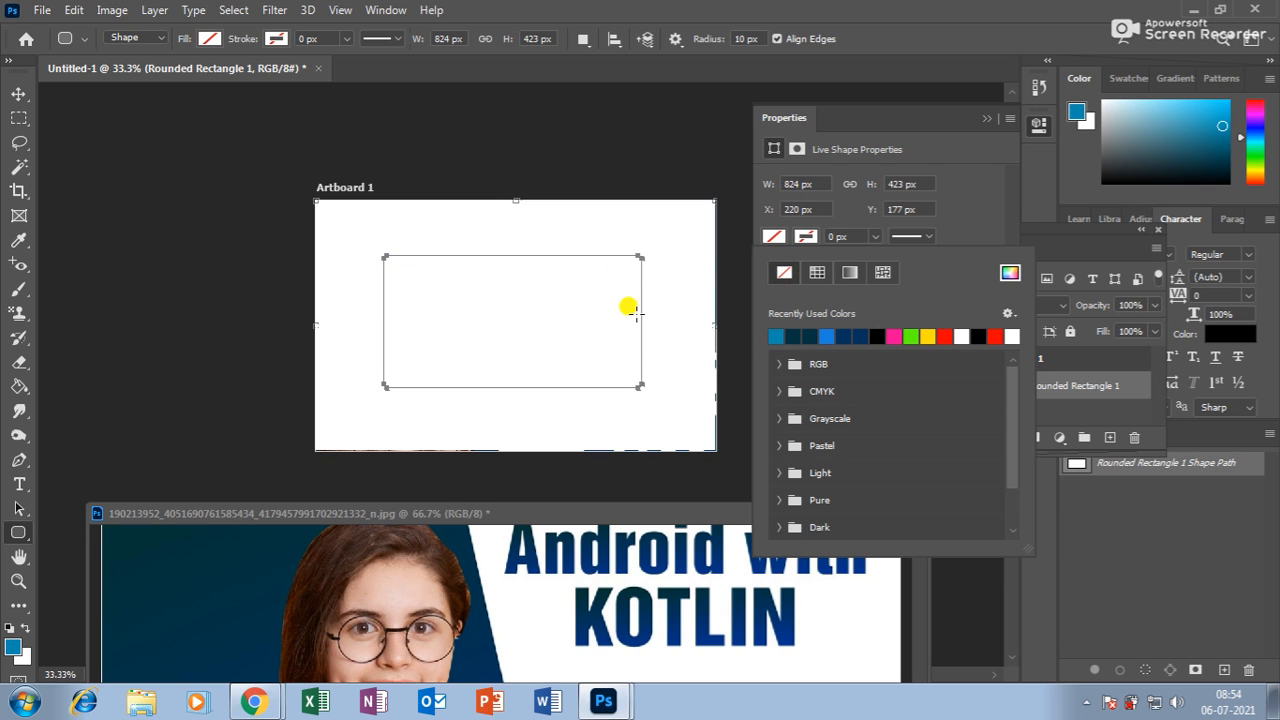
click(848, 122)
drag(861, 117, 1008, 92)
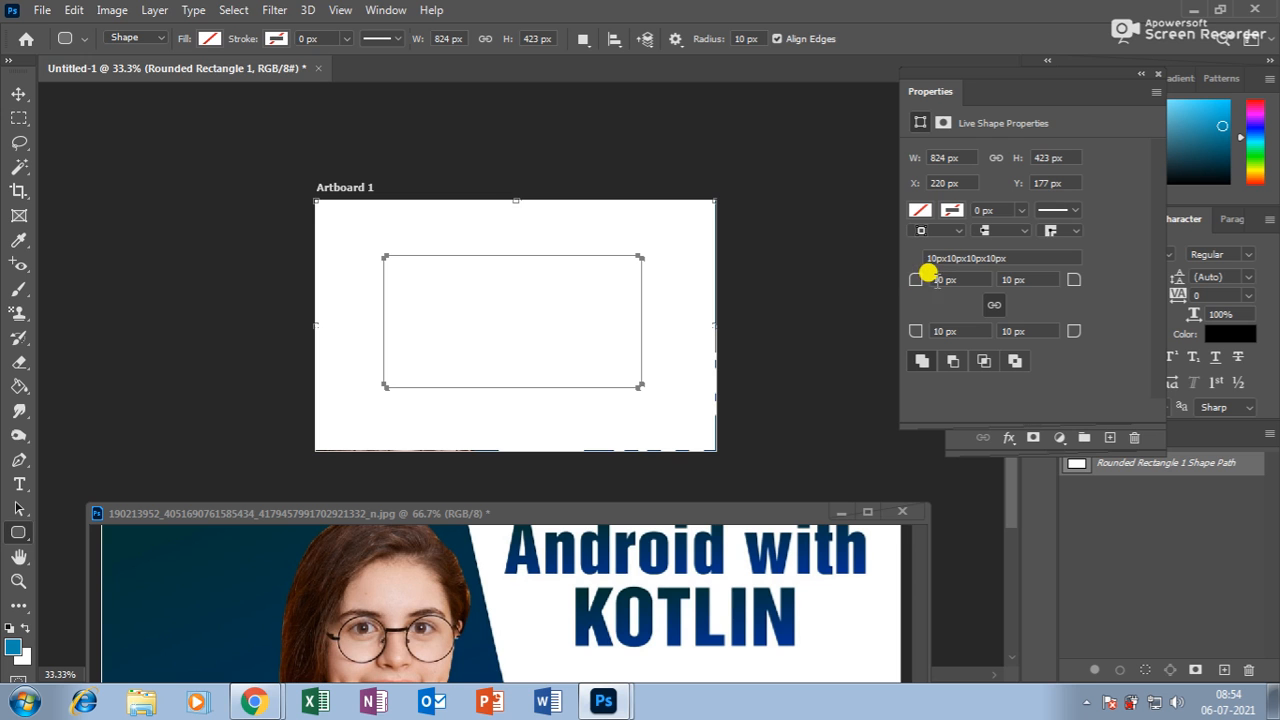
Check the poster's "LiVE CLASSES" box, return to Untitled-1 and set the rounded rectangle's corner radii to 50 px
drag(770, 514, 720, 149)
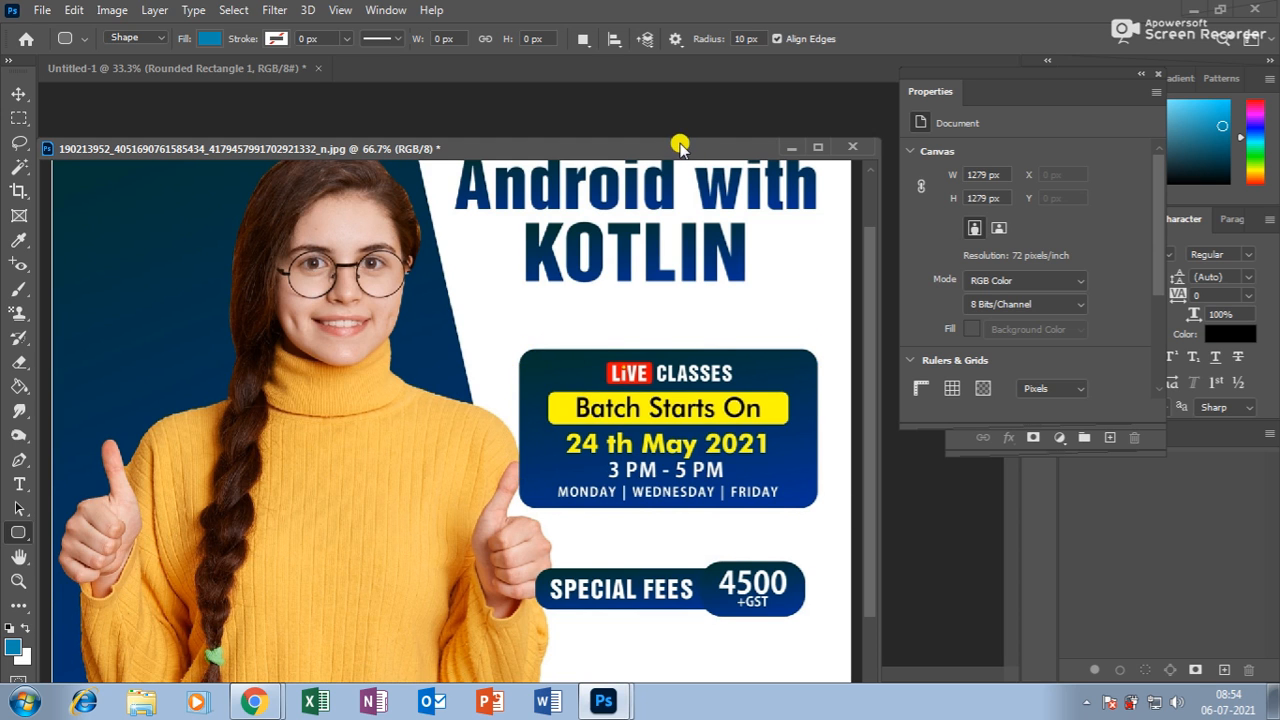
drag(679, 146, 654, 514)
click(654, 320)
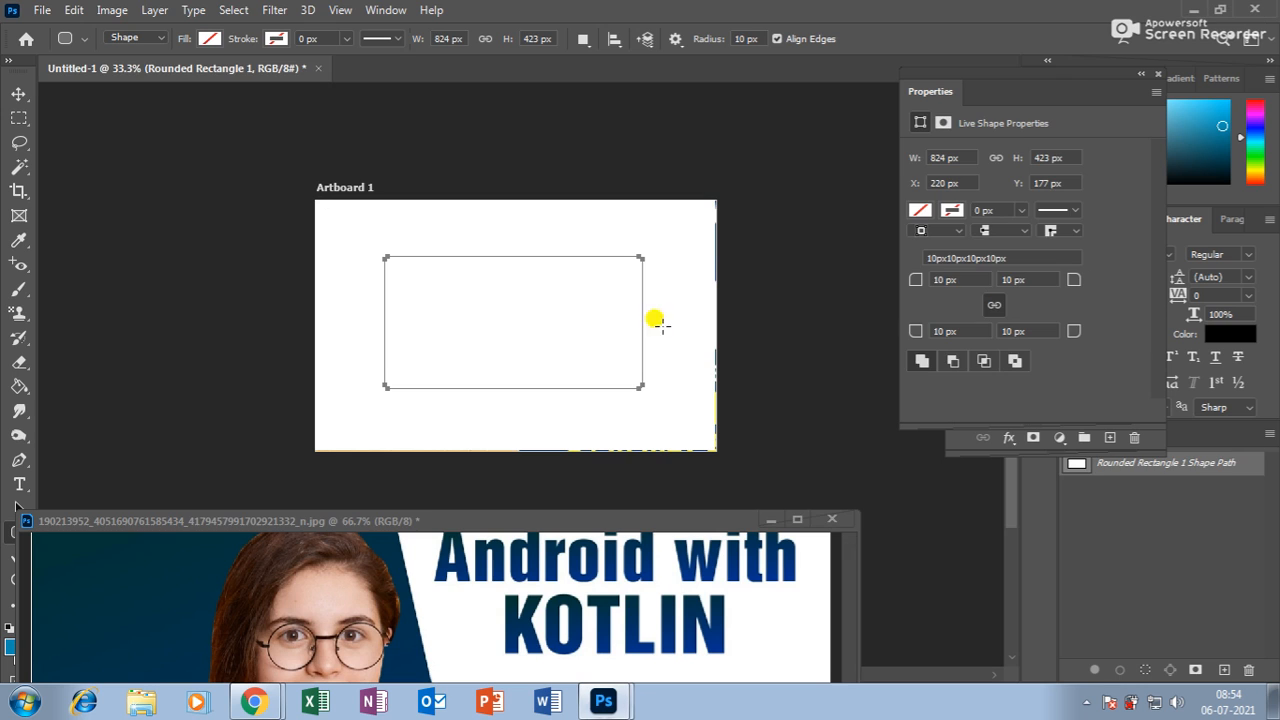
click(943, 279)
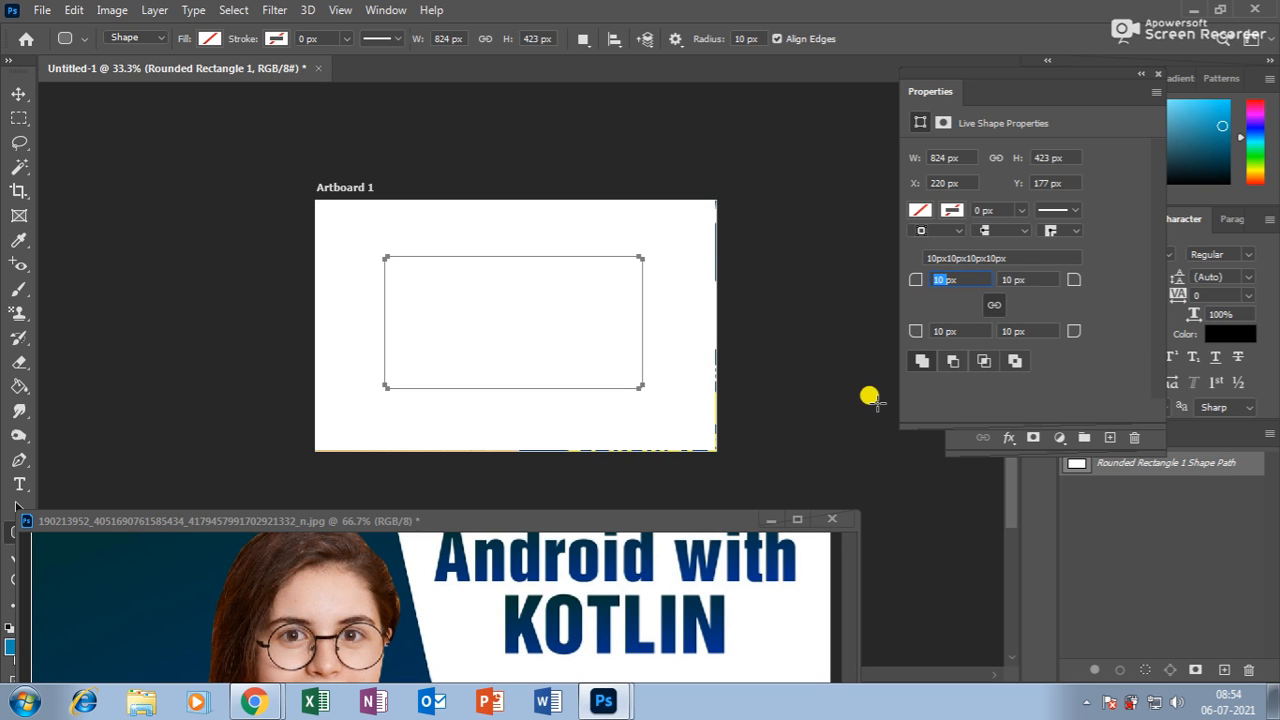
text(50)
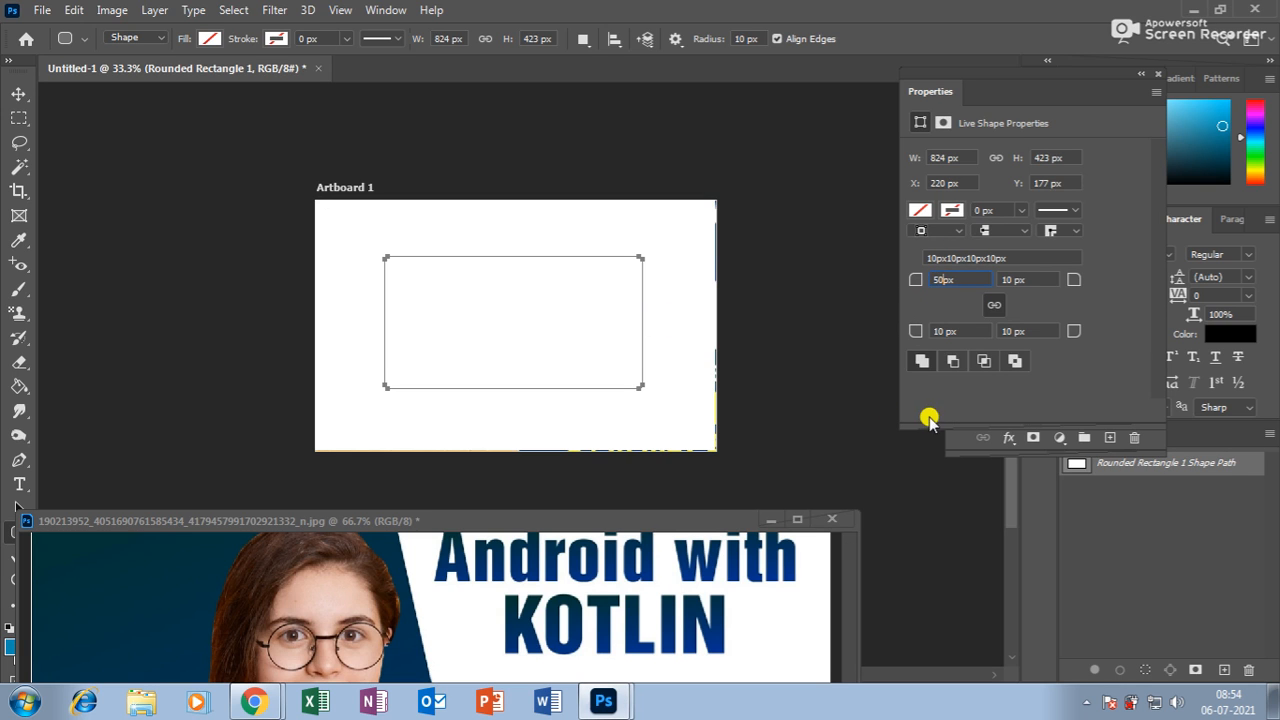
click(1005, 278)
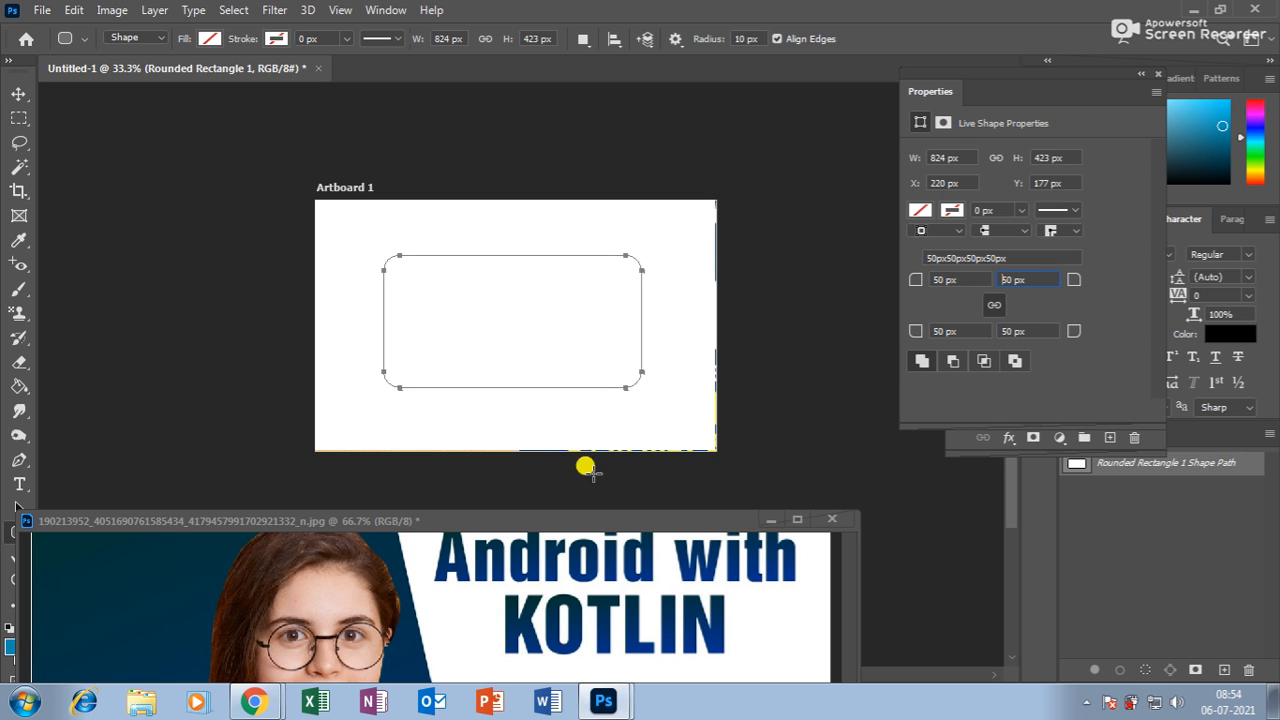
Shift the poster window slightly and set all four corner radii of the rectangle in Untitled-1 to 80 px
drag(545, 525, 602, 526)
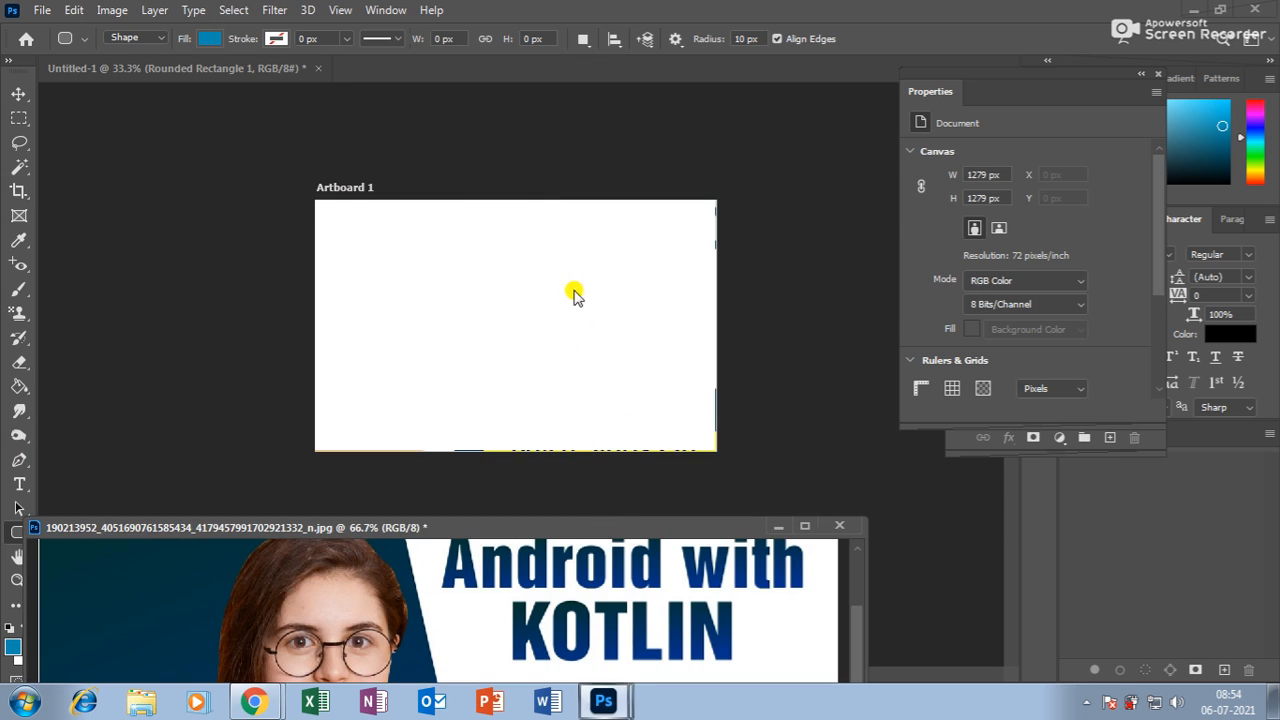
click(576, 297)
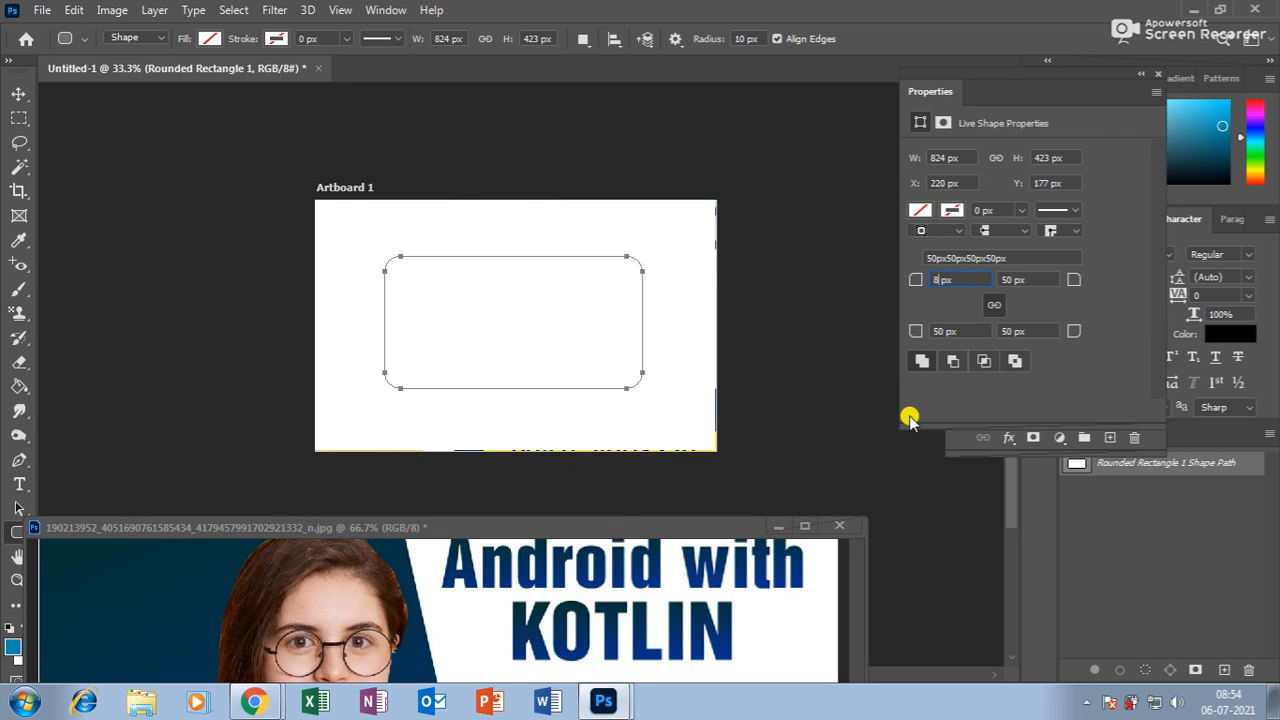
key(Return)
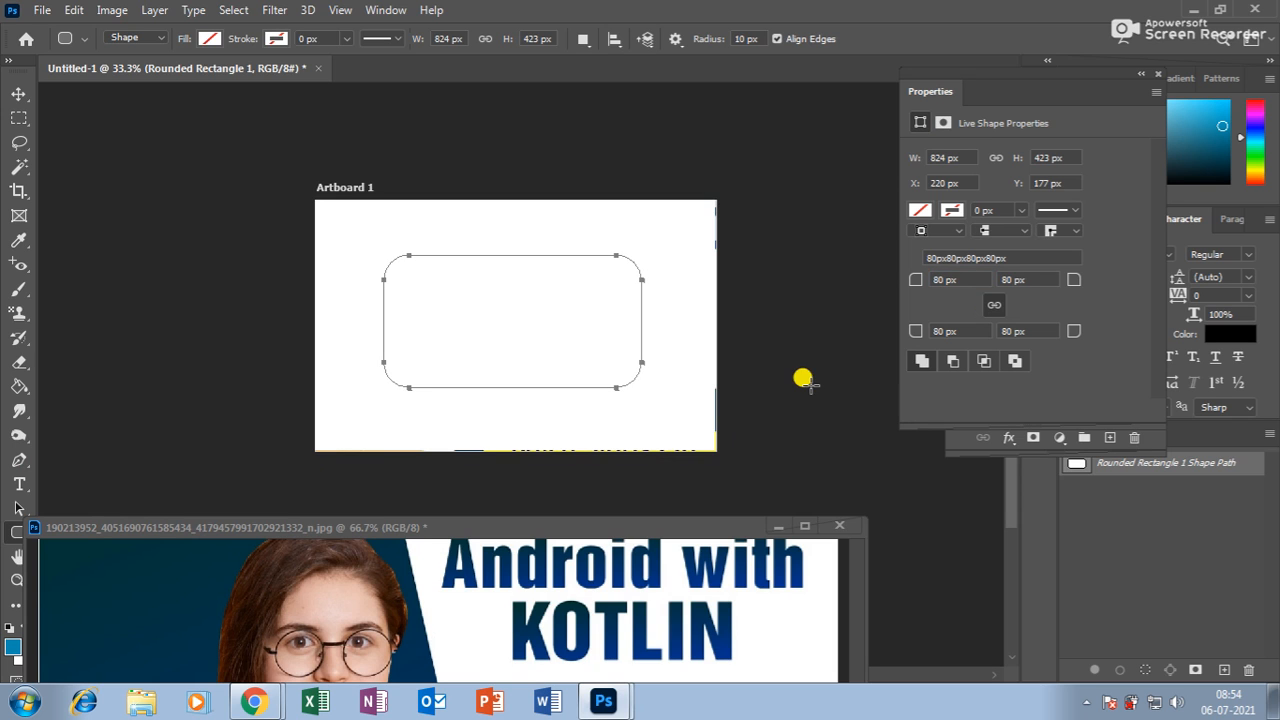
Undo the corner radius changes, then convert the rectangle's path to a selection and undo that conversion
click(14, 94)
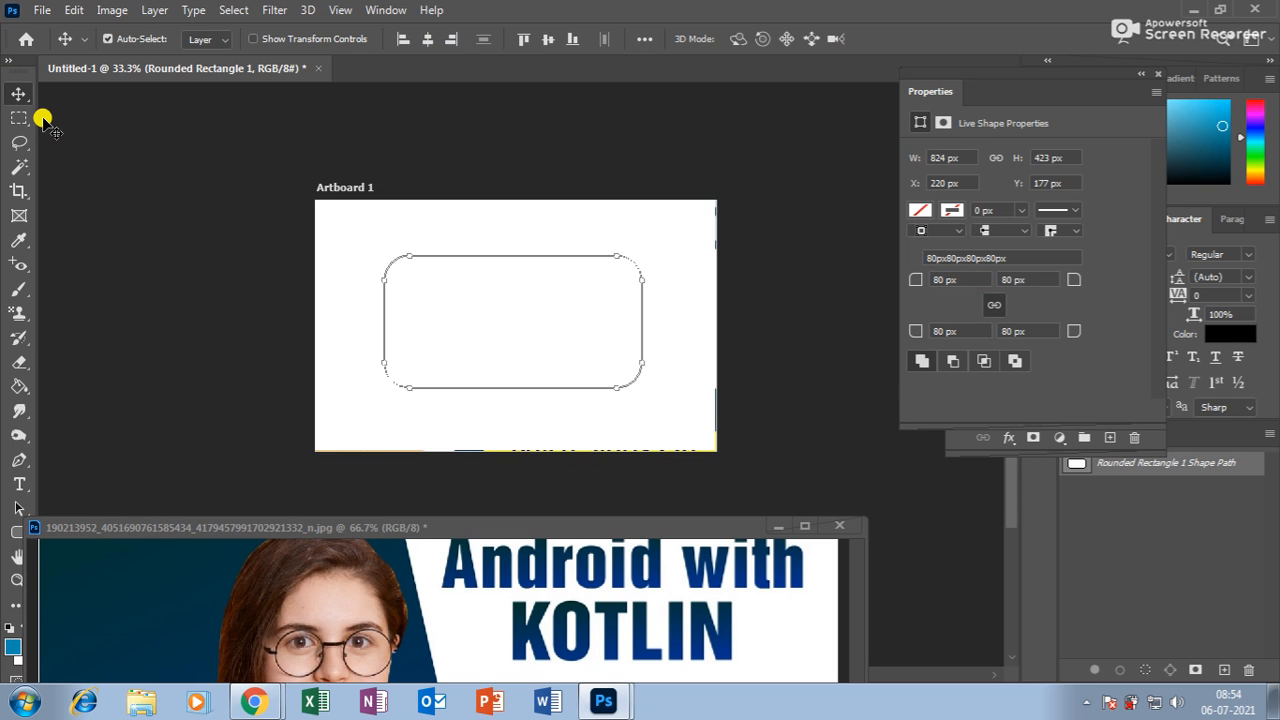
key(ctrl+h)
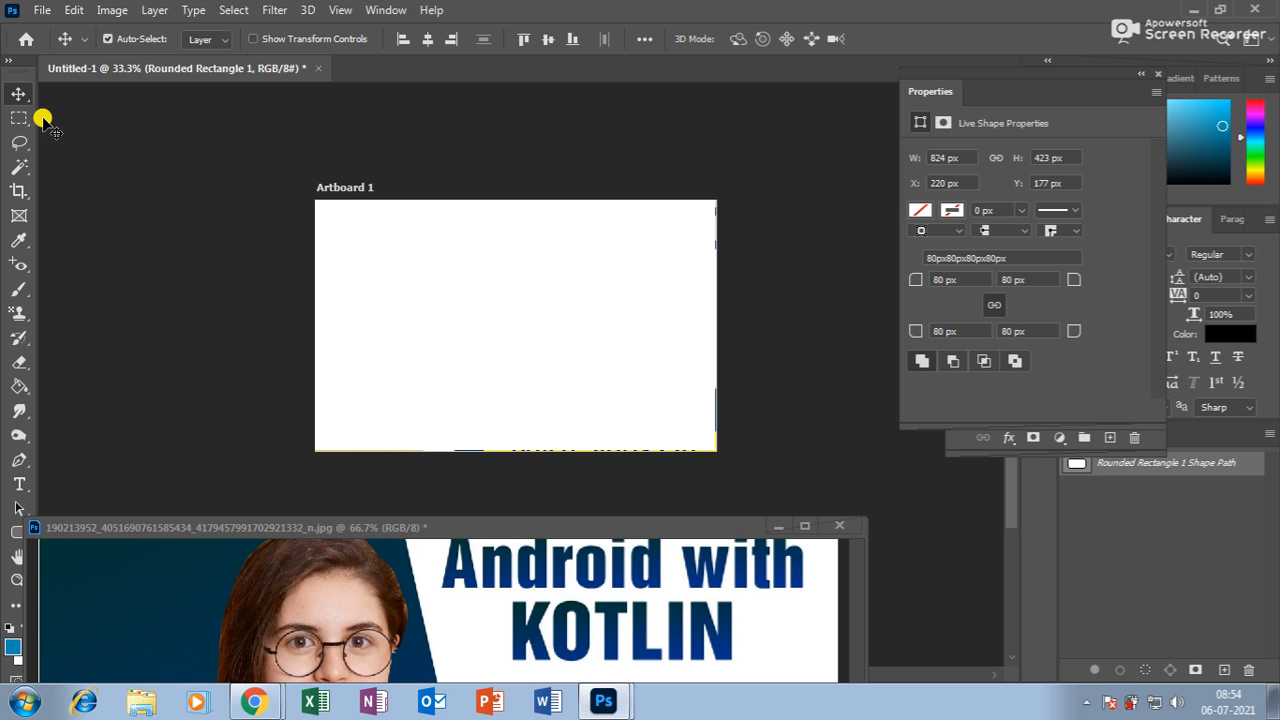
key(ctrl+z)
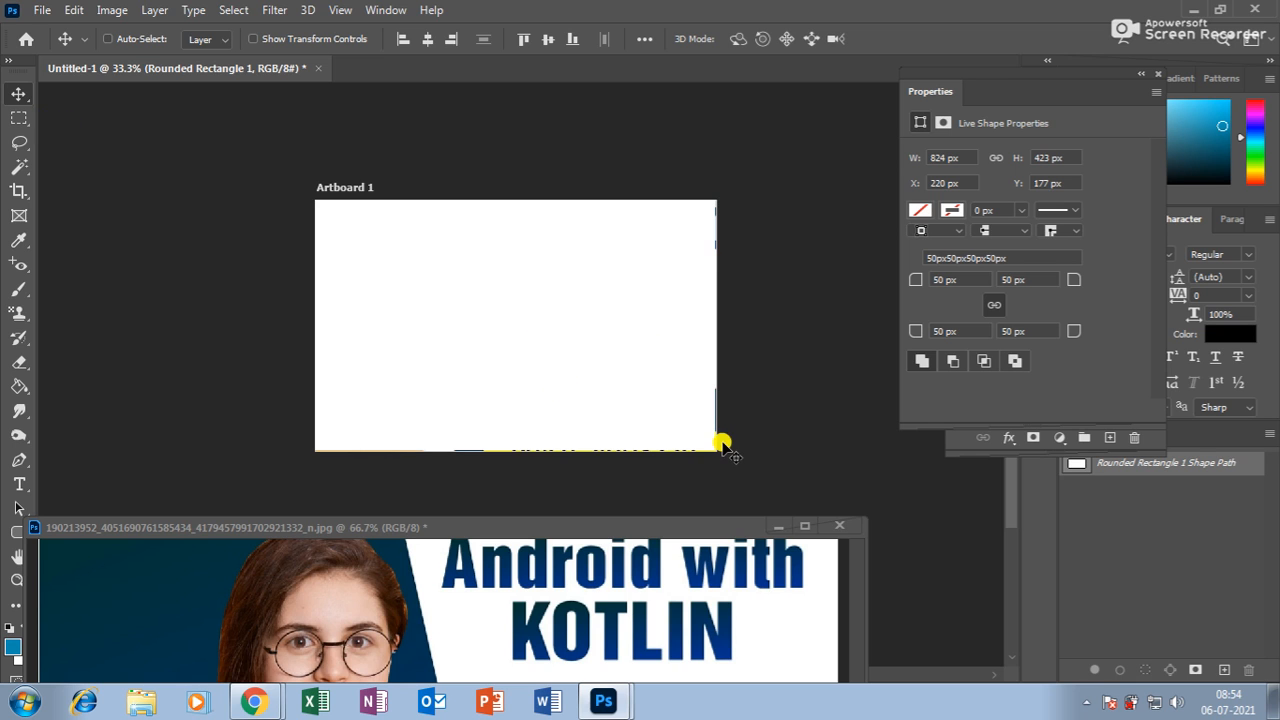
click(18, 531)
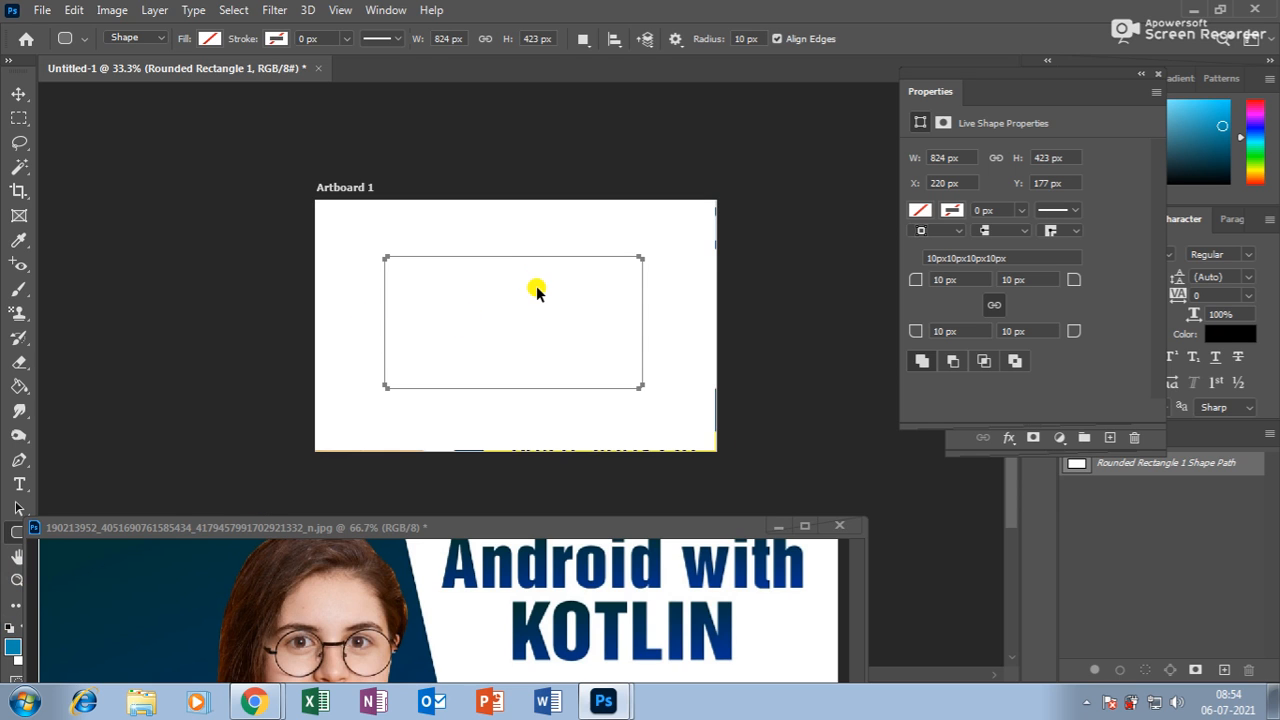
key(ctrl+Return)
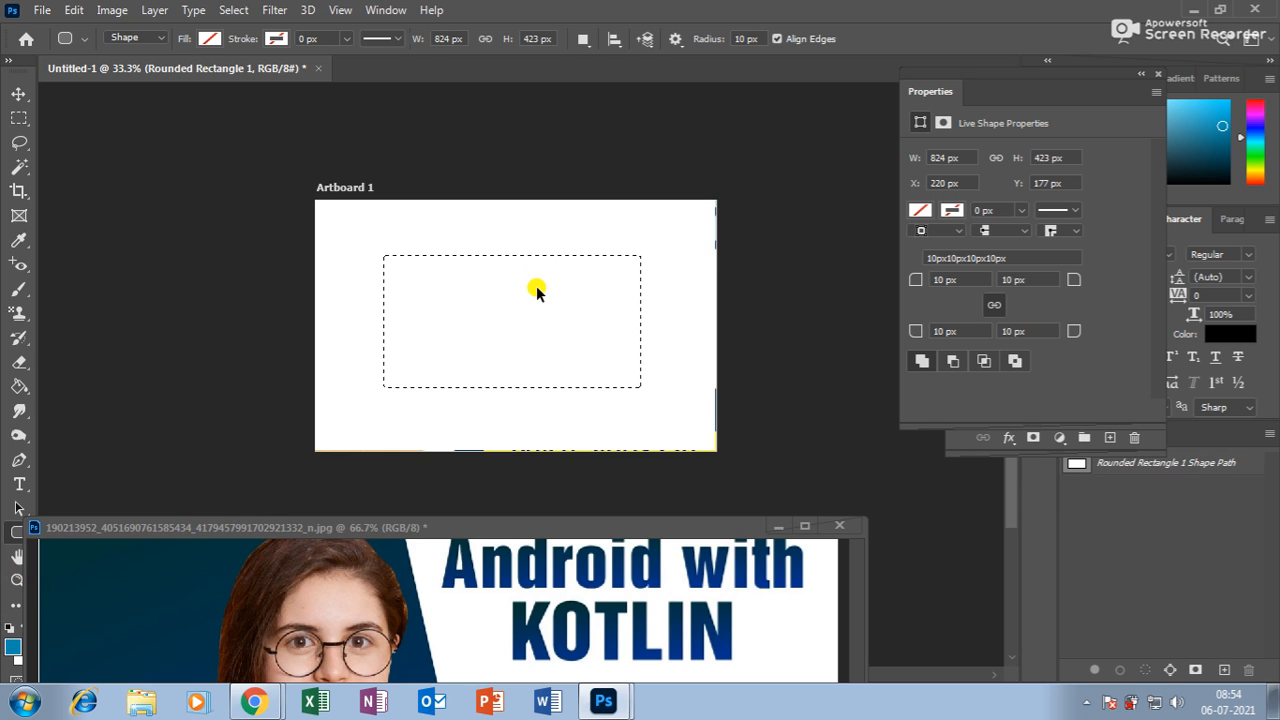
key(ctrl+z)
Set the rectangle's four corner radii to 80 px and convert its path to a selection
double_click(941, 279)
text(80)
key(Return)
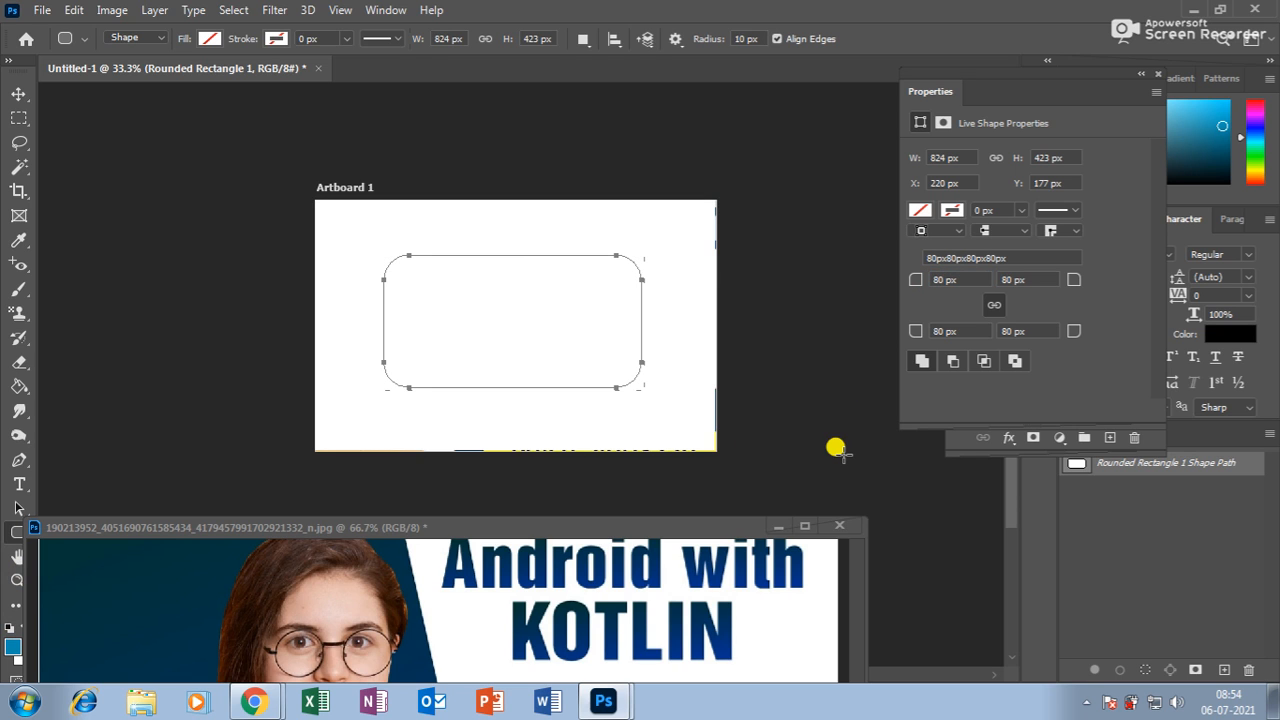
key(ctrl+Return)
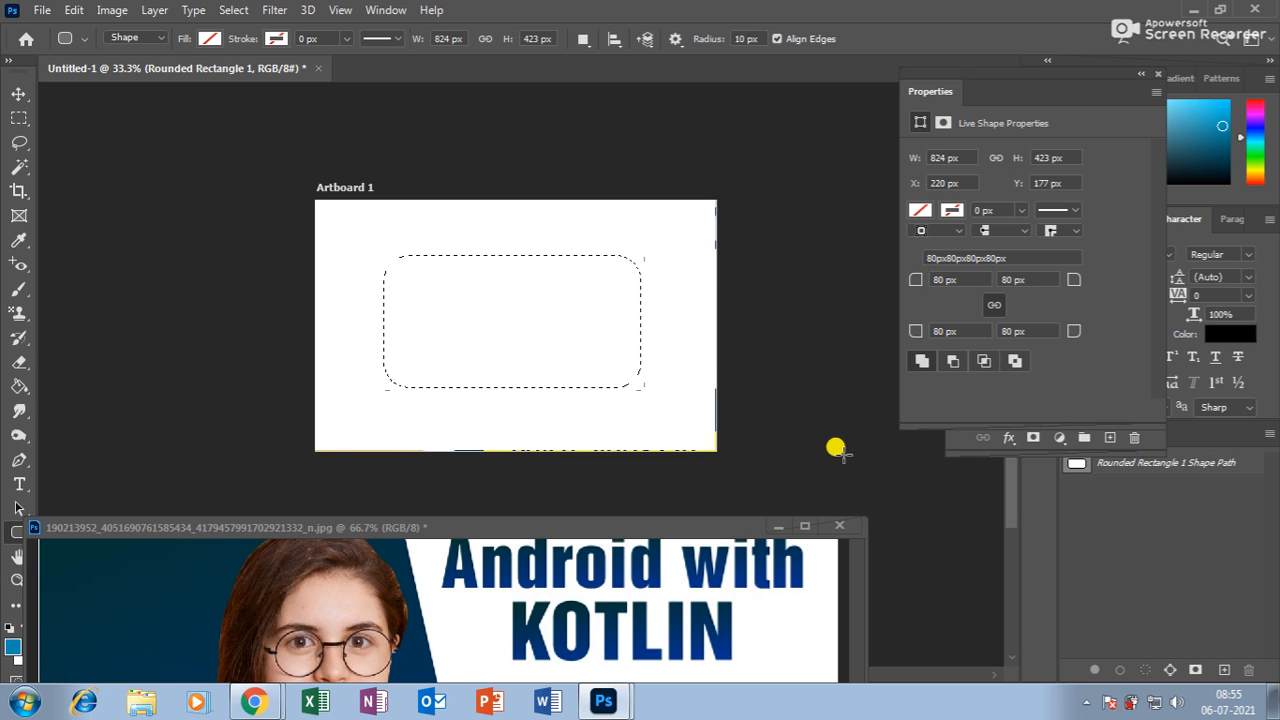
Place the poster below the selection and sample the dark teal of its "LiVE CLASSES" box as the foreground colour
drag(526, 528, 206, 145)
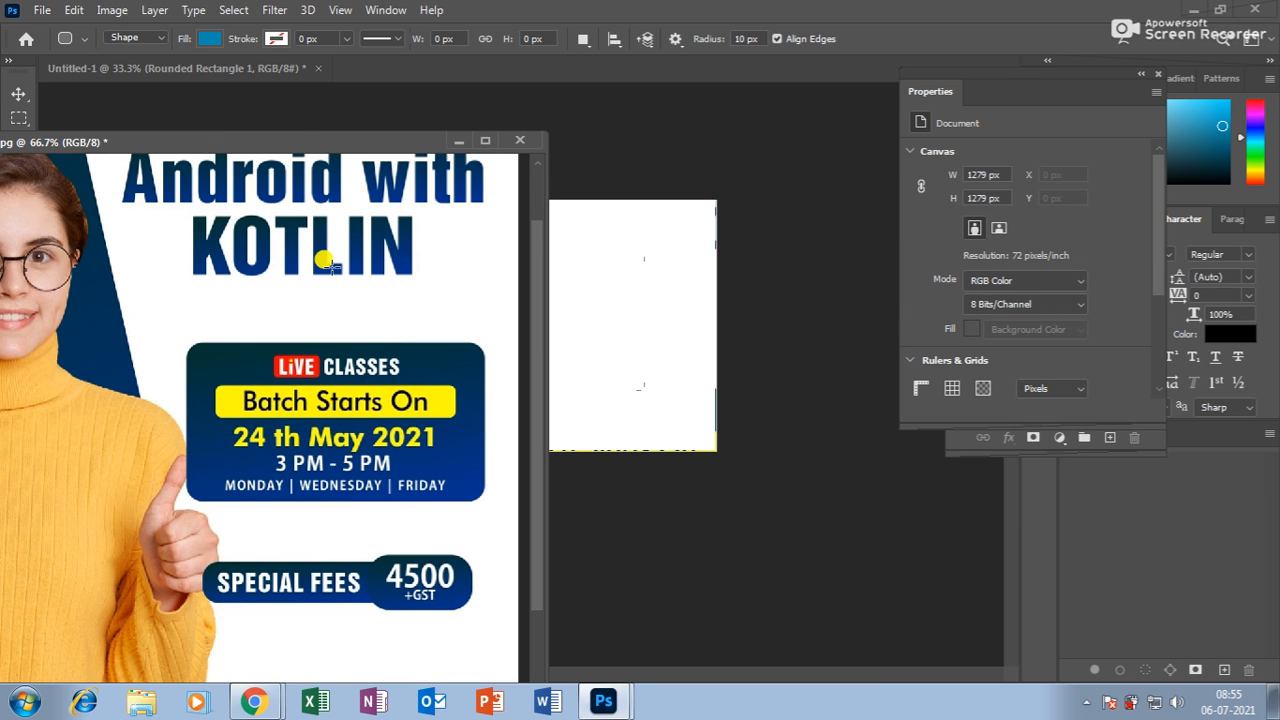
drag(305, 147, 534, 474)
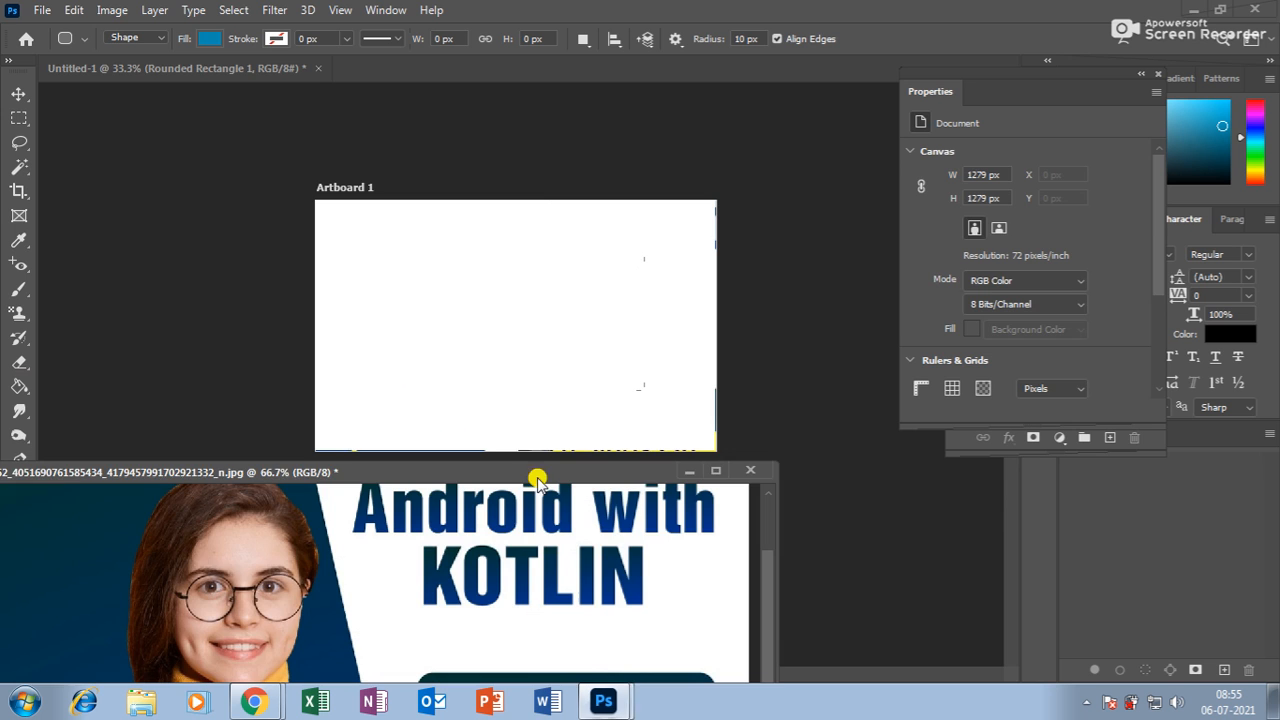
click(531, 334)
drag(117, 471, 397, 457)
click(350, 290)
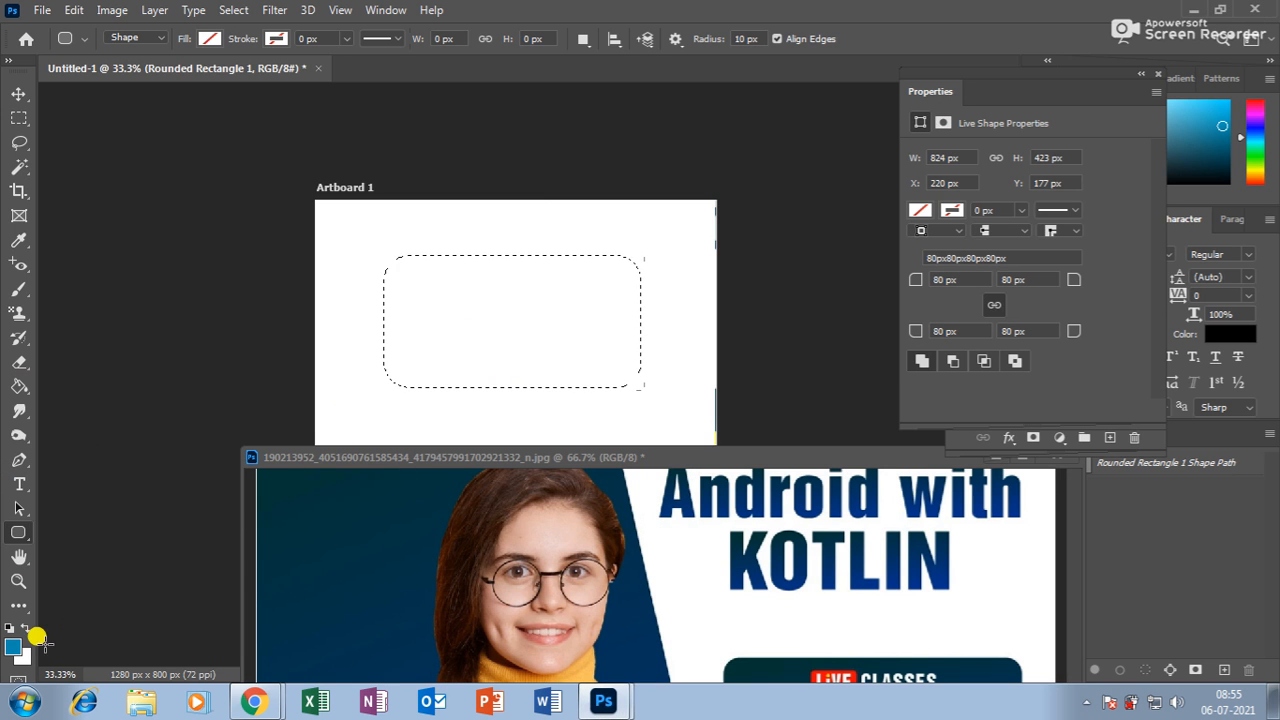
click(13, 646)
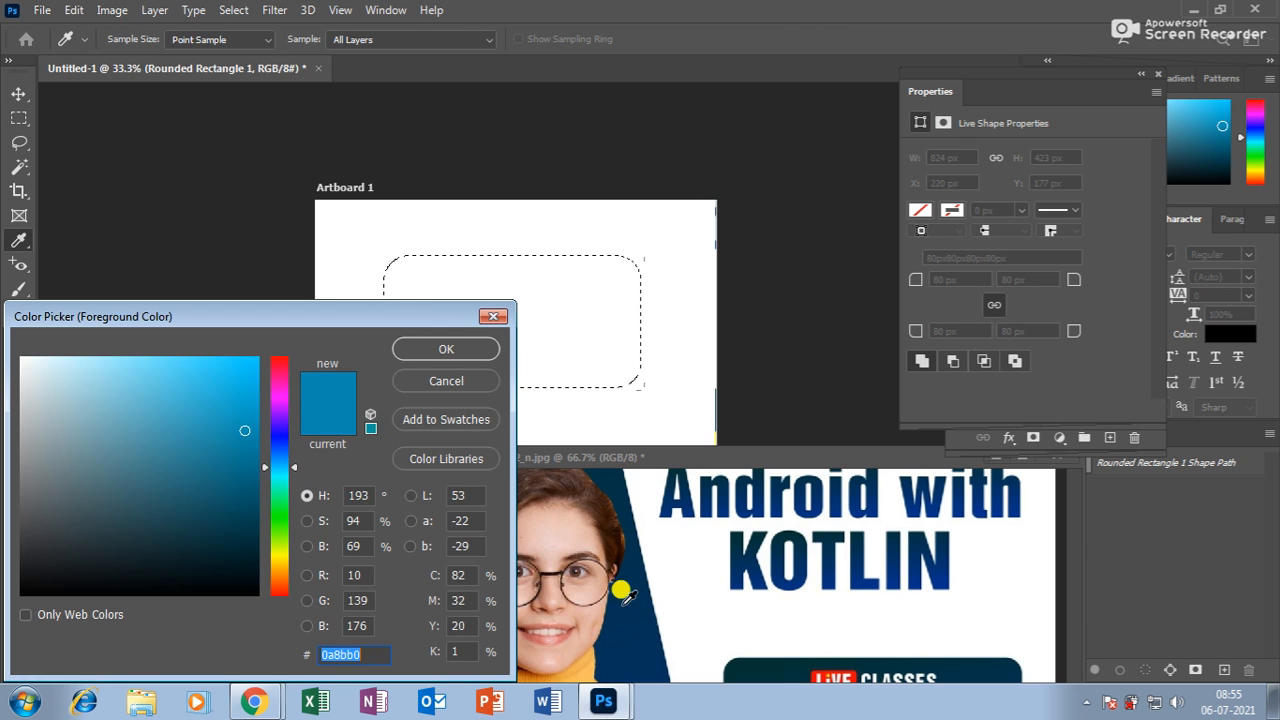
click(803, 654)
click(468, 348)
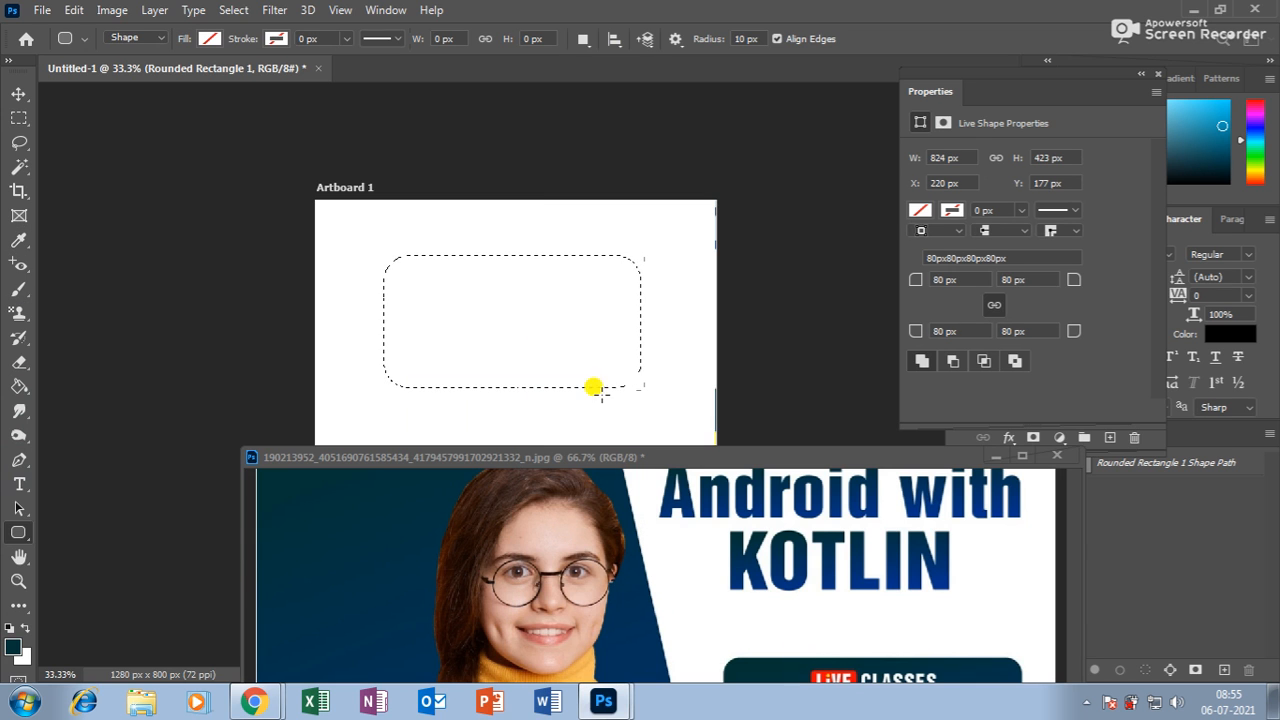
Move the poster window and Properties panel aside, and close the detached Libraries panel to uncover the Layers panel
drag(901, 462, 635, 551)
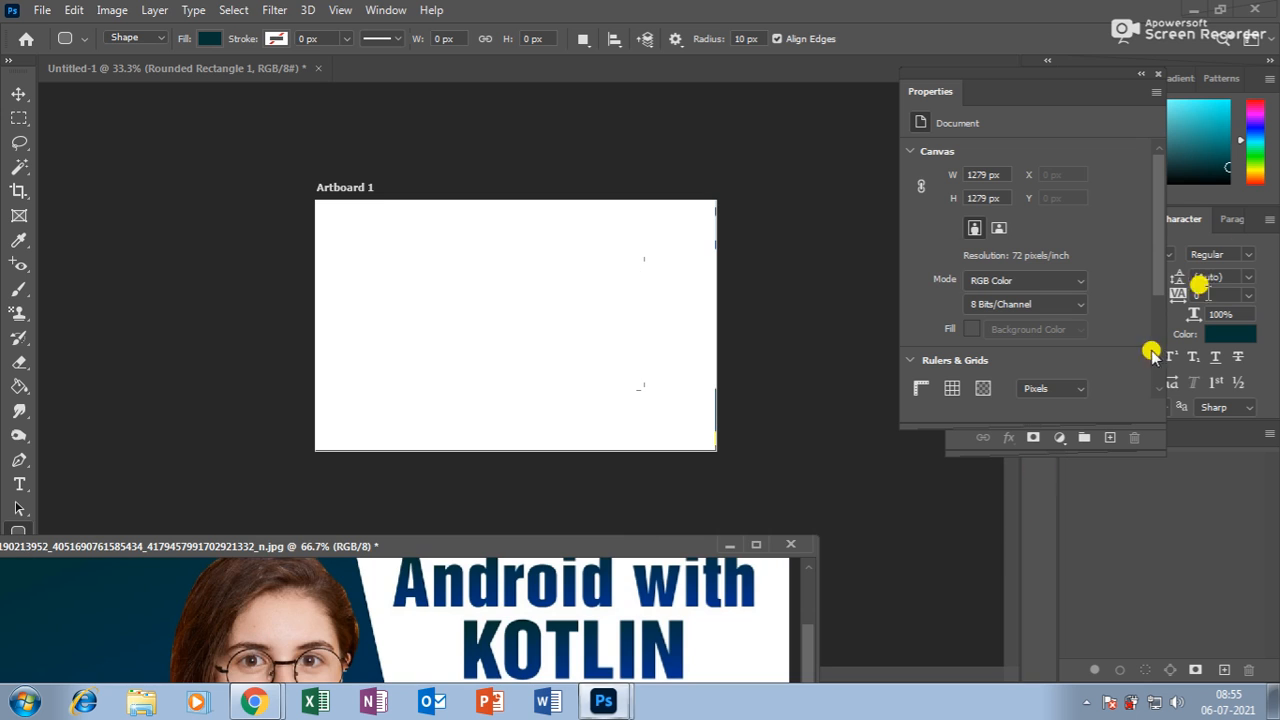
drag(1069, 79, 957, 74)
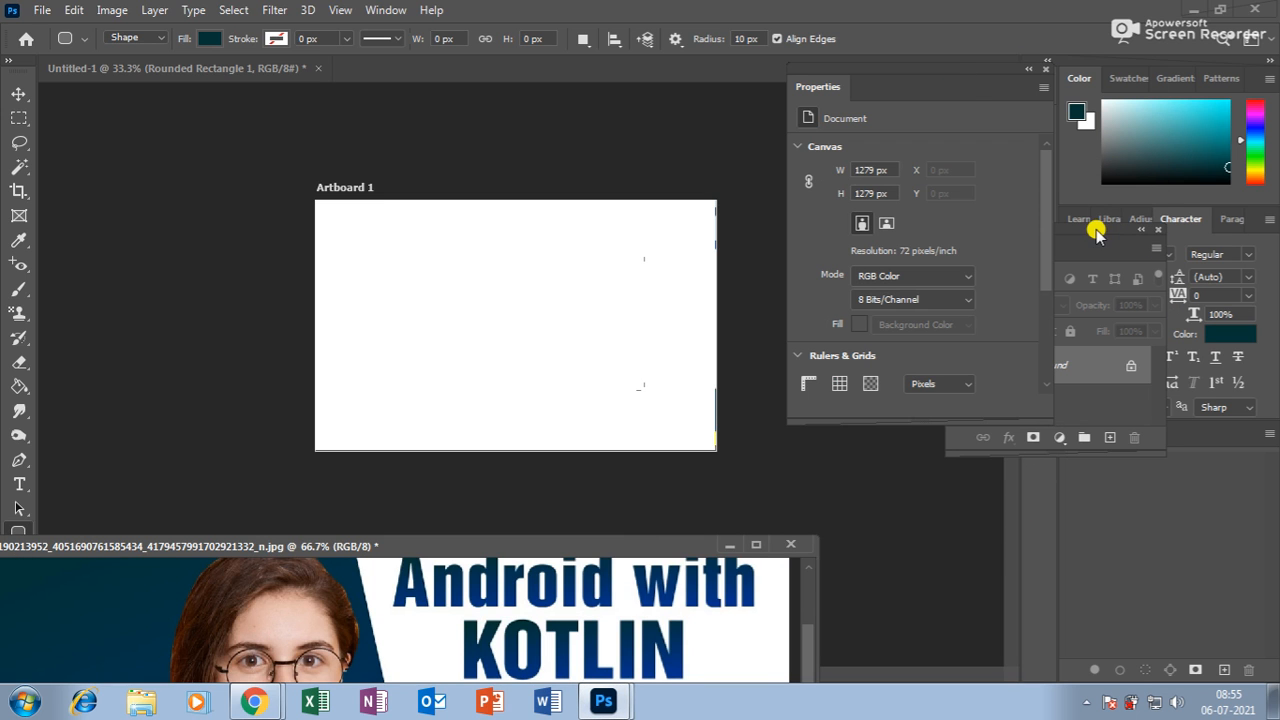
drag(1094, 217, 994, 220)
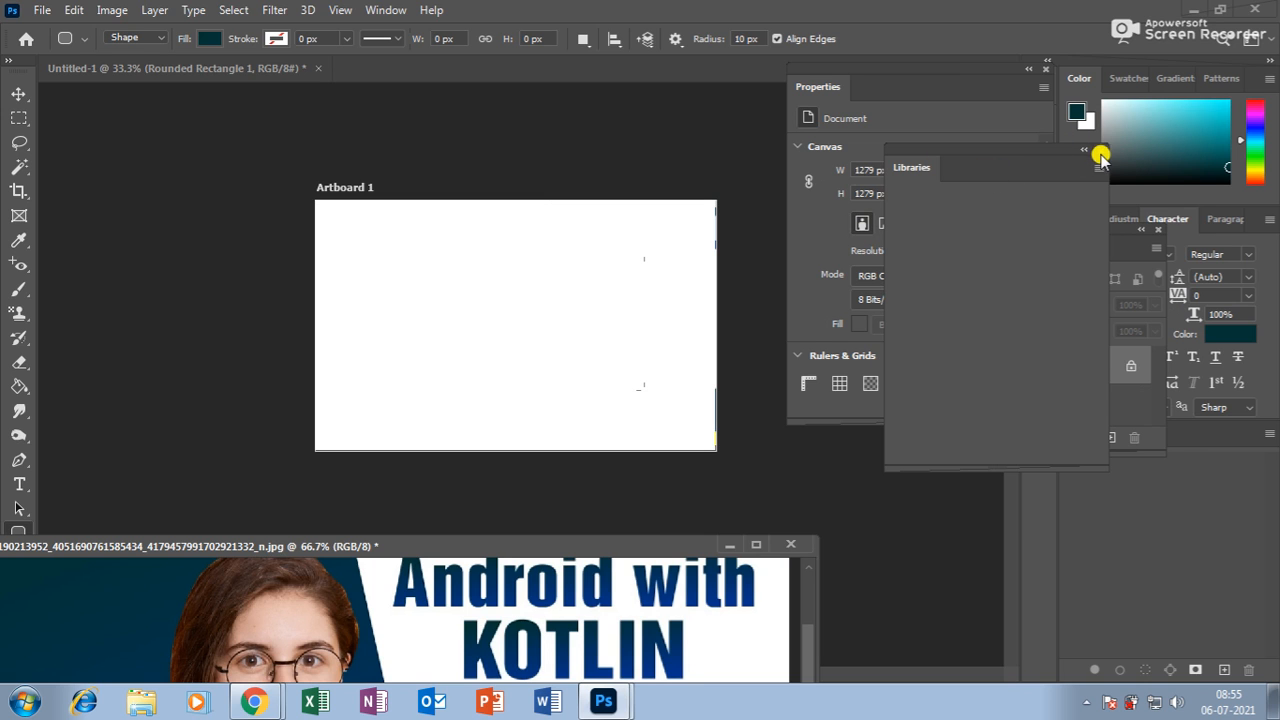
double_click(1102, 150)
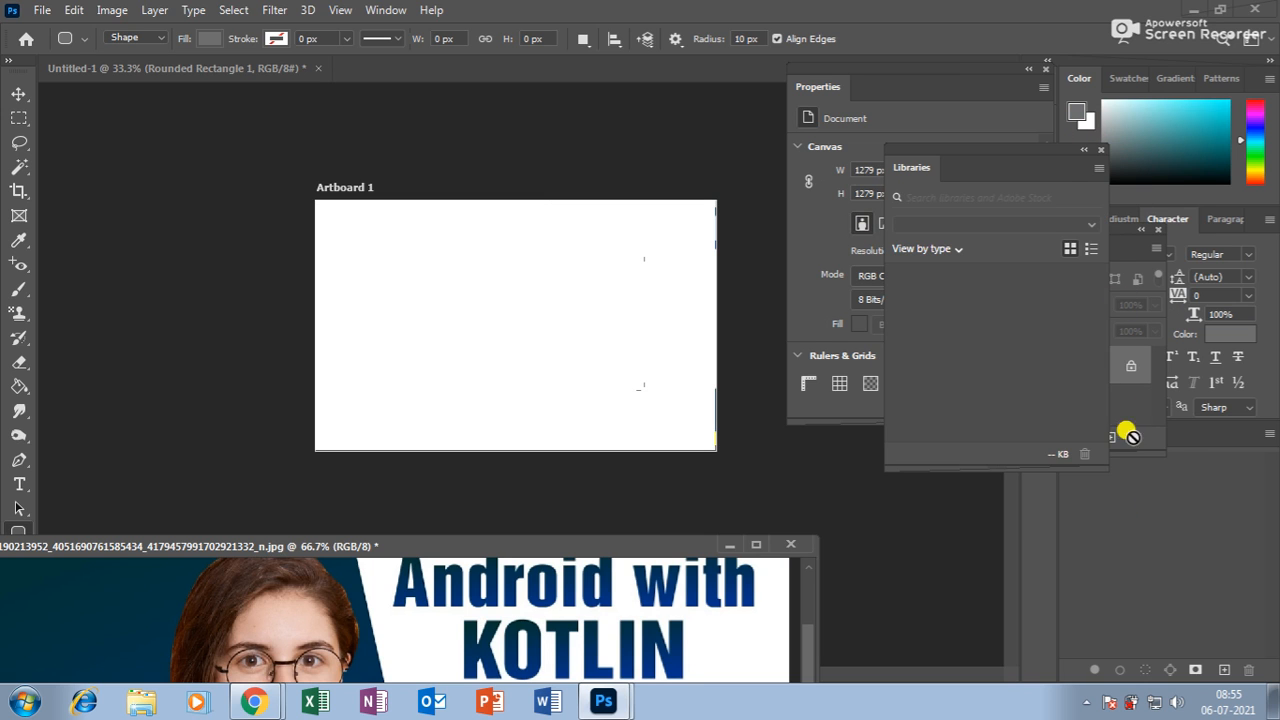
click(1097, 152)
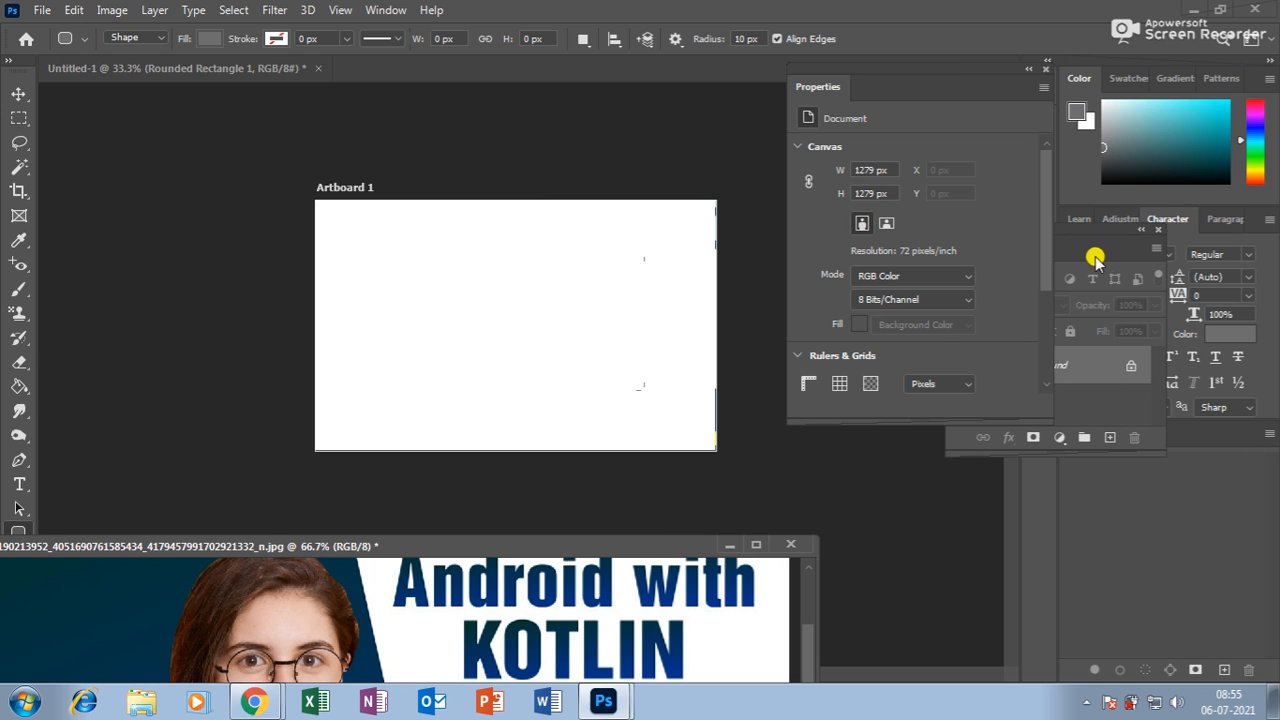
click(1097, 256)
Add an empty layer to the poster and another to Untitled-1, filling the rounded selection there with the grey foreground colour
click(1110, 437)
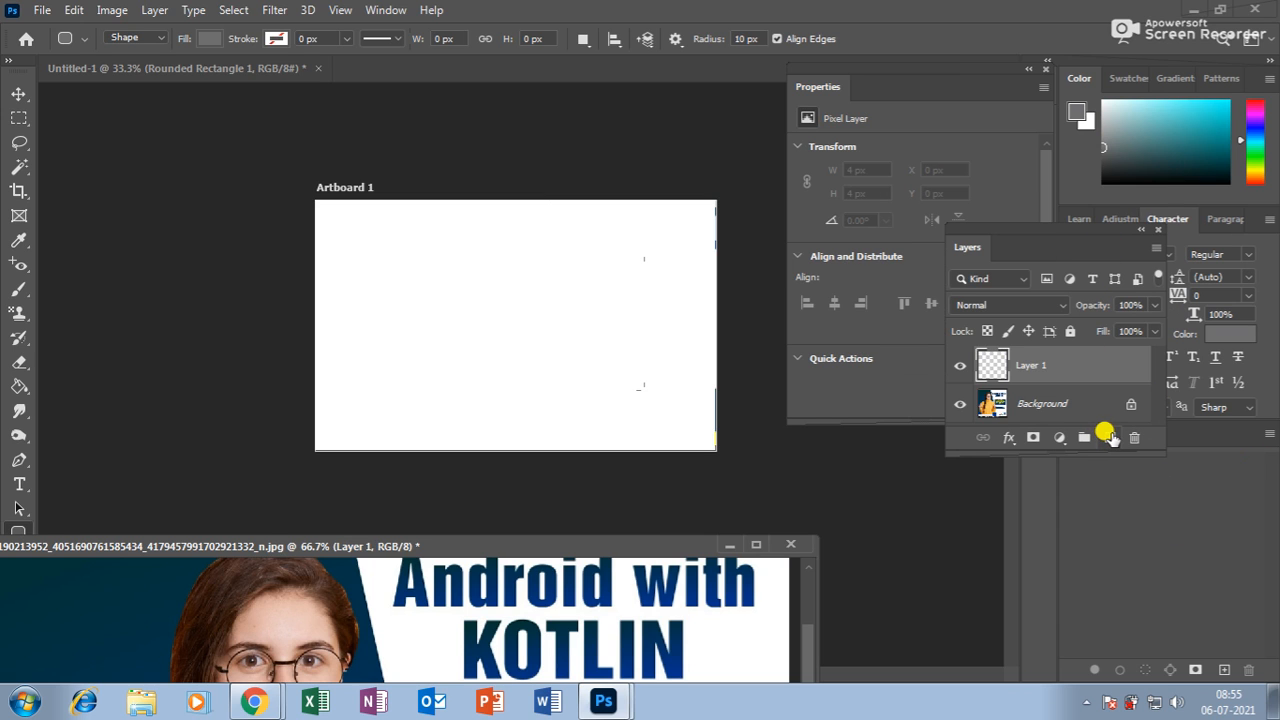
click(508, 343)
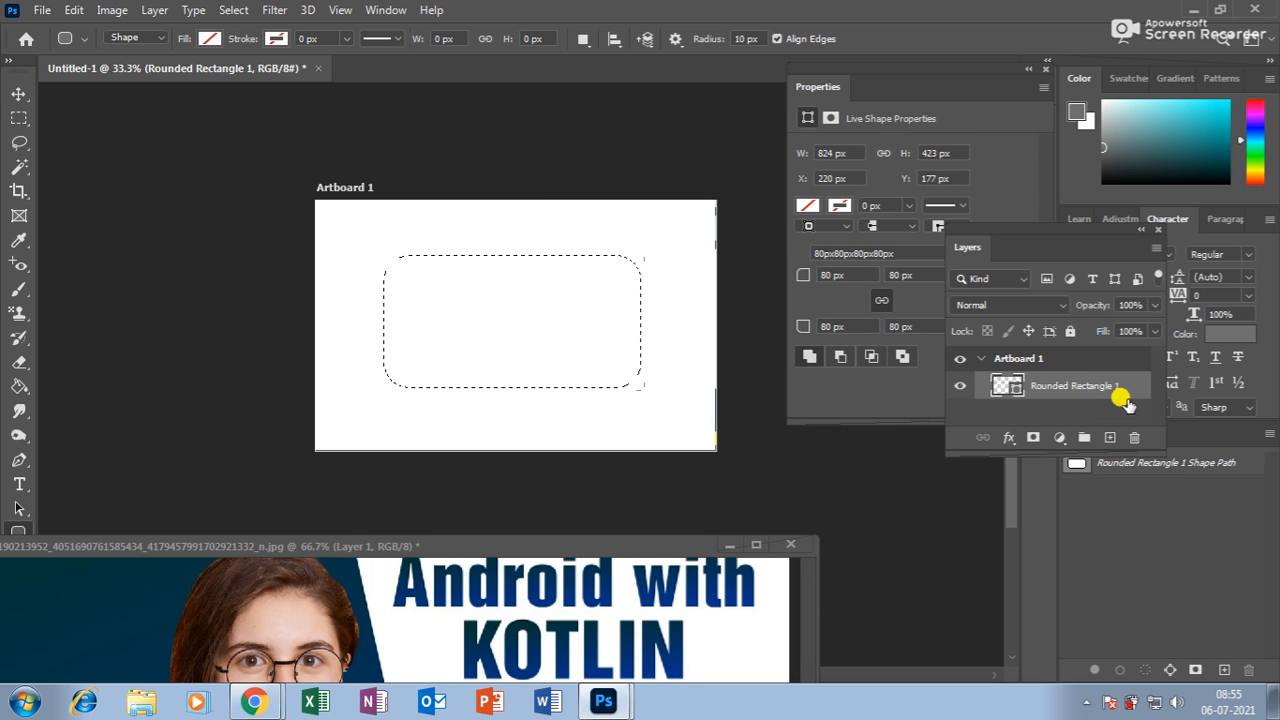
click(1106, 437)
key(alt+BackSpace)
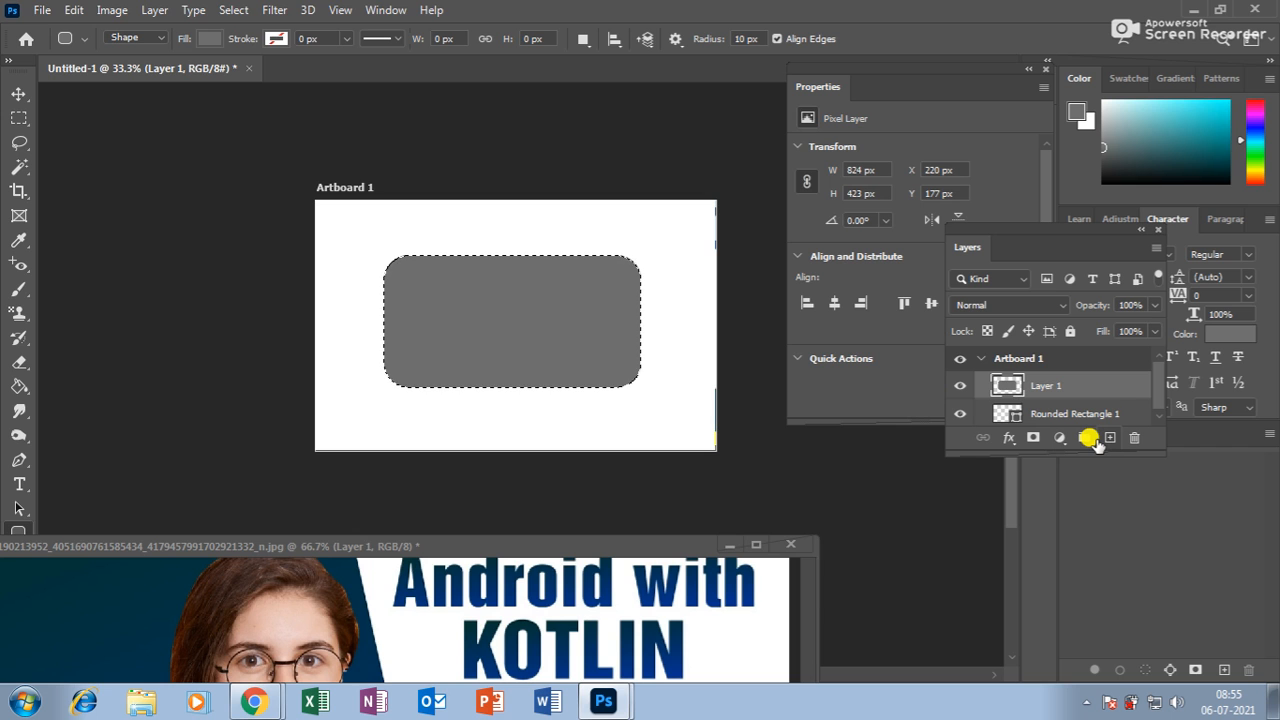
Undo the grey fill, set the foreground colour to dark teal (0a595b), and fill the rounded selection in Untitled-1 with it
key(ctrl+z)
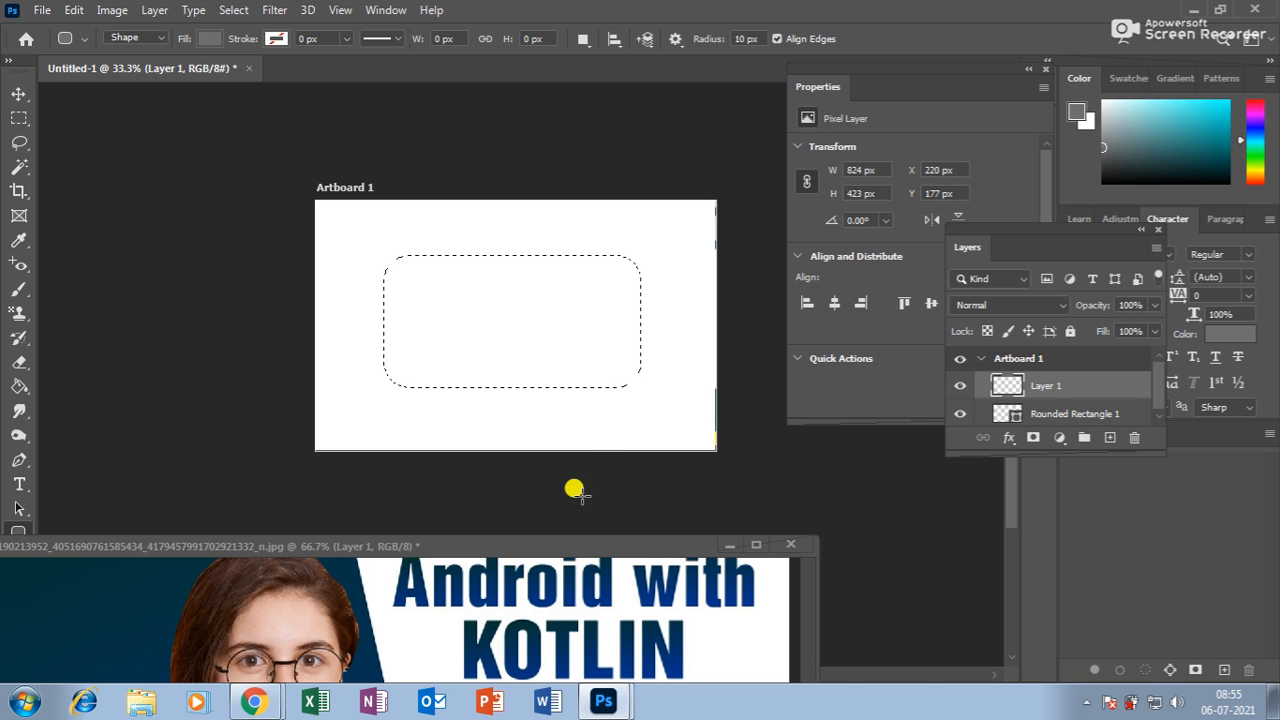
drag(408, 546, 611, 543)
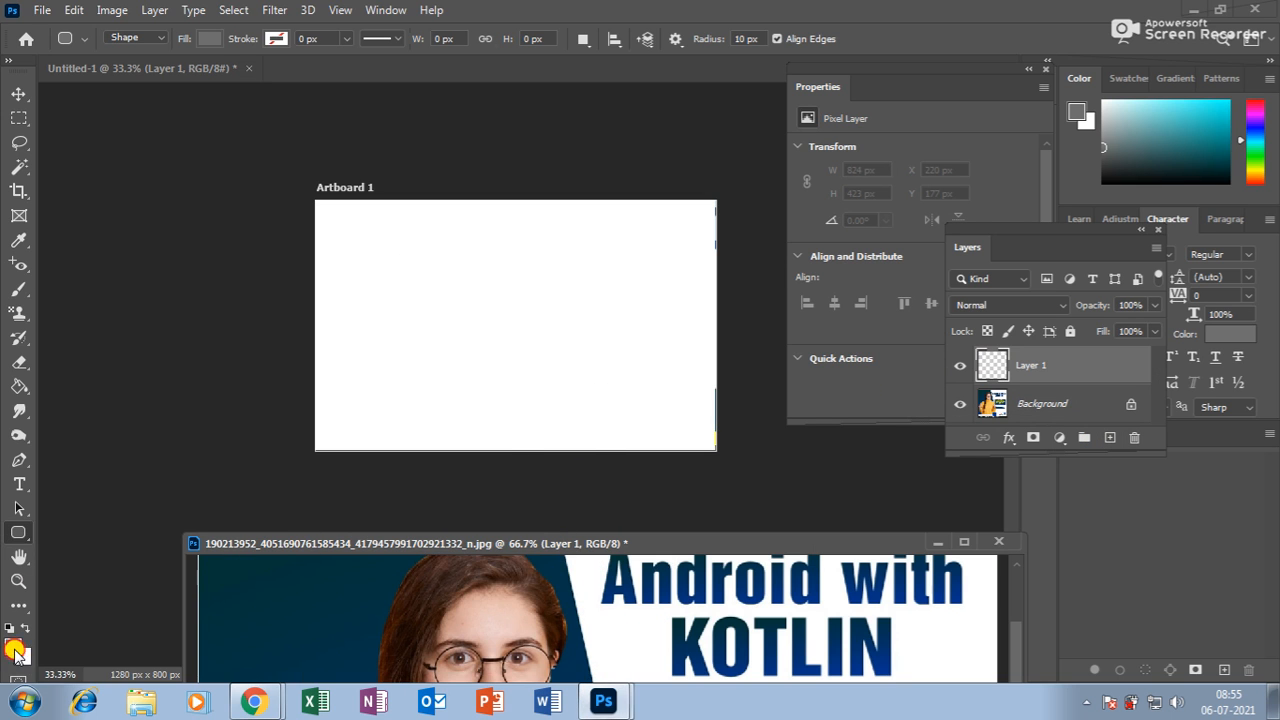
click(17, 650)
click(233, 510)
click(465, 355)
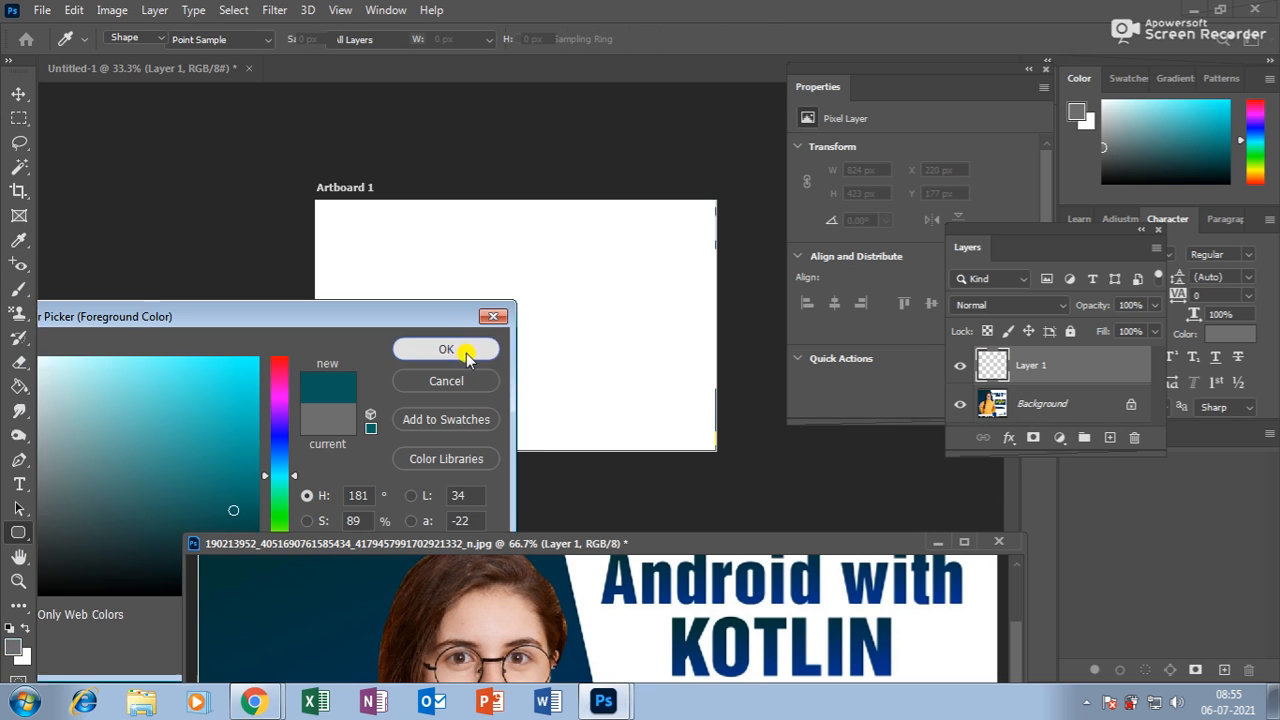
click(605, 349)
key(alt+BackSpace)
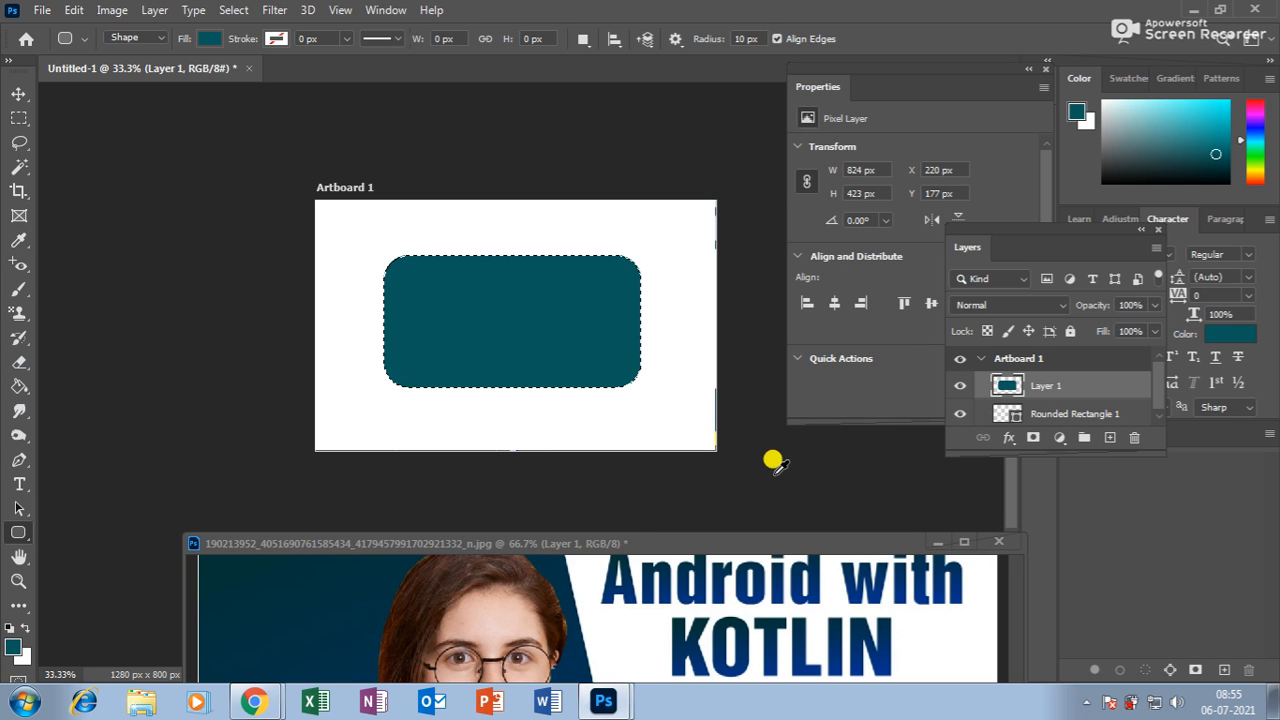
drag(818, 545, 577, 580)
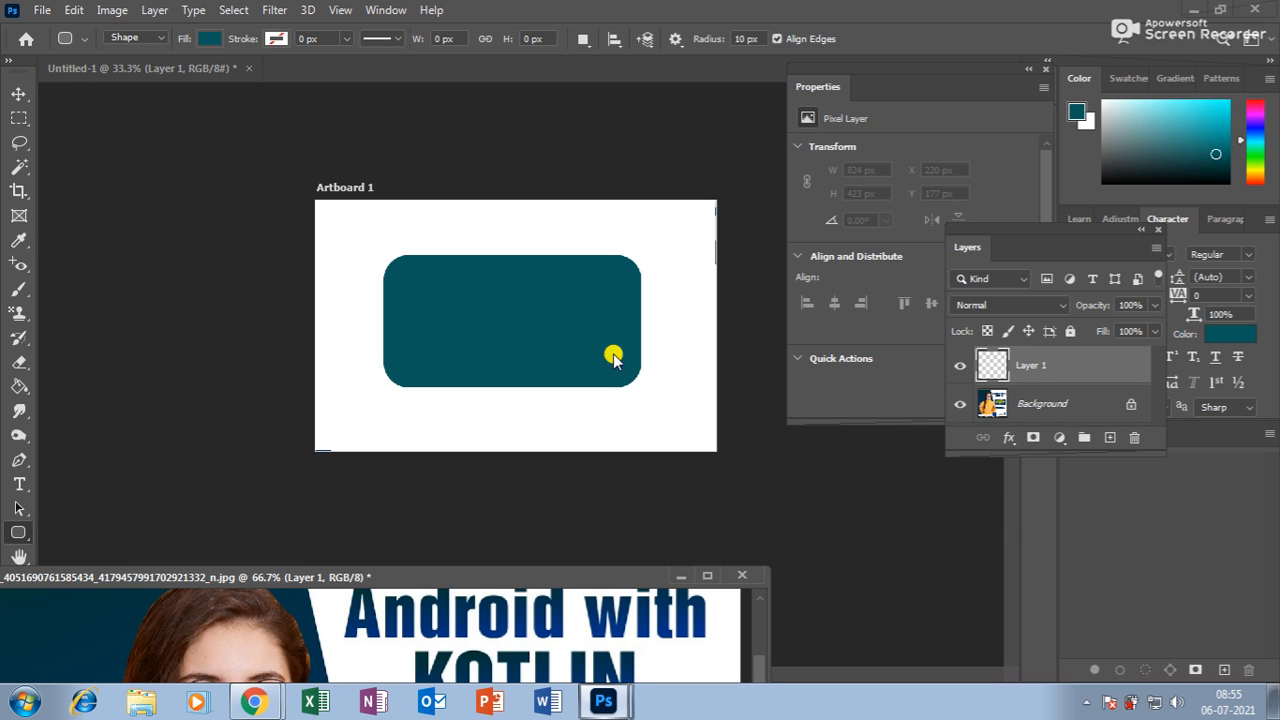
click(510, 394)
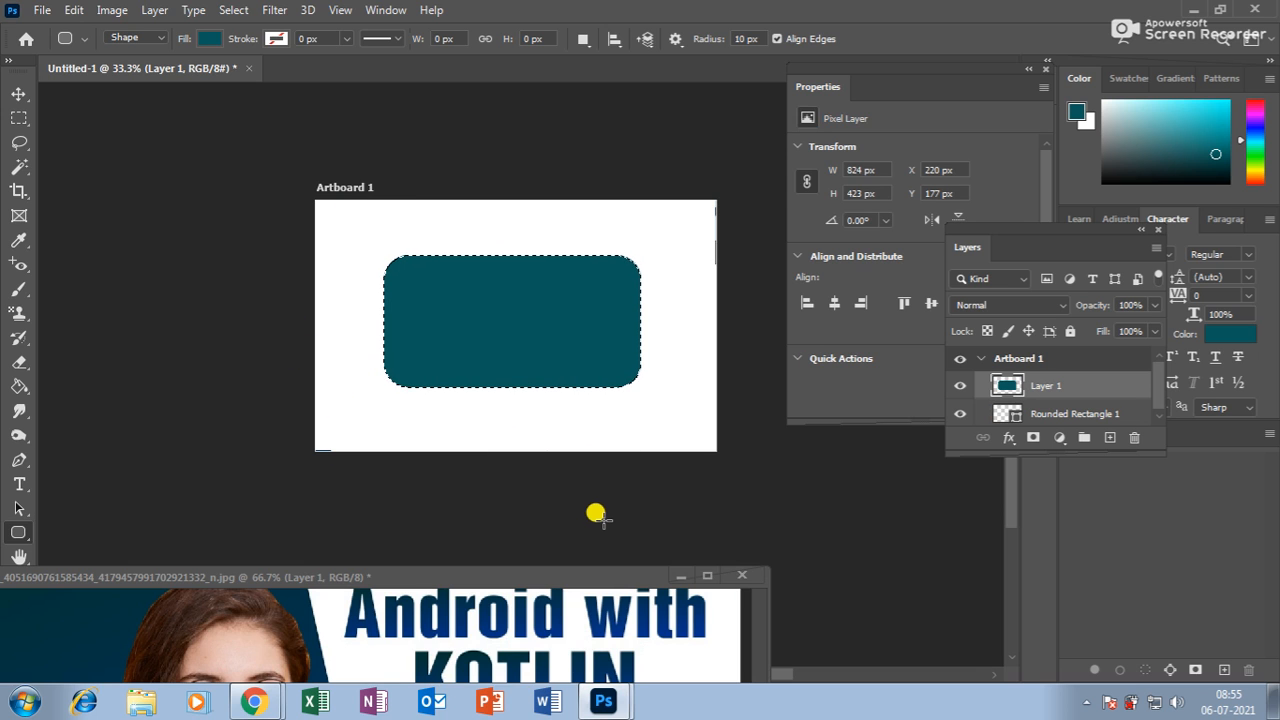
Activate the Brush tool and change the foreground colour from the teal hue to a medium blue
click(18, 291)
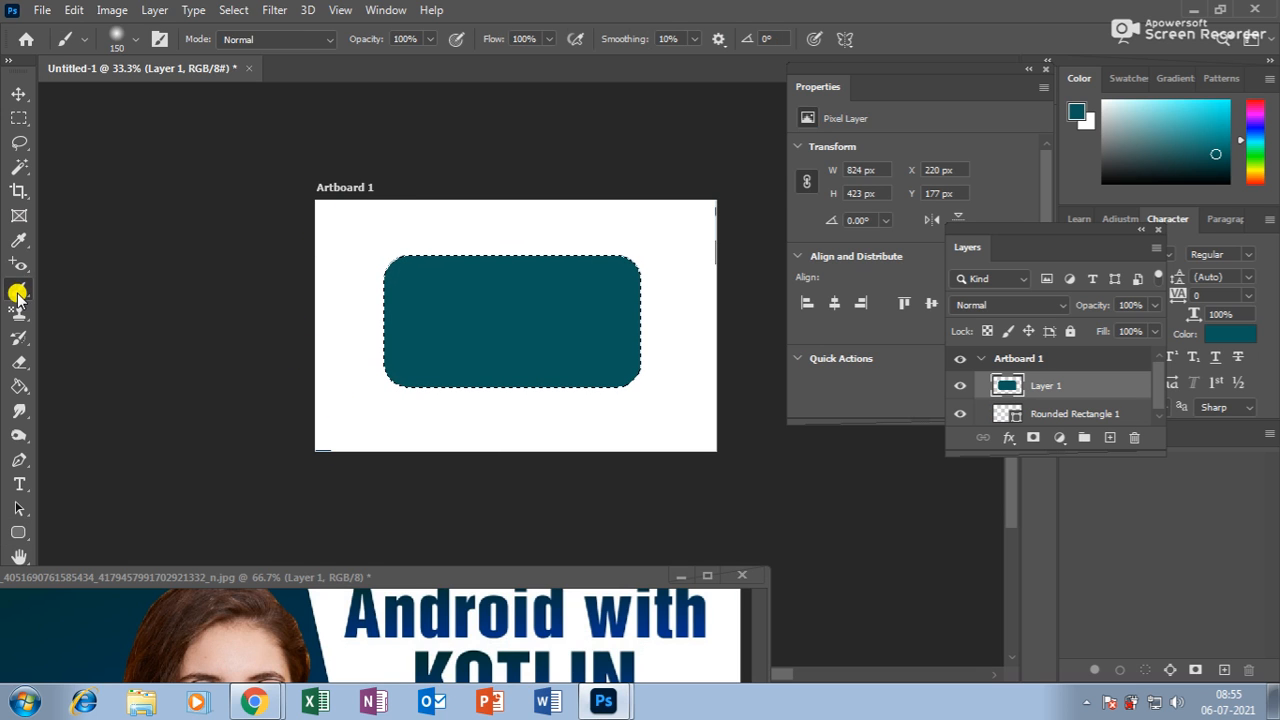
click(131, 44)
click(131, 44)
click(88, 627)
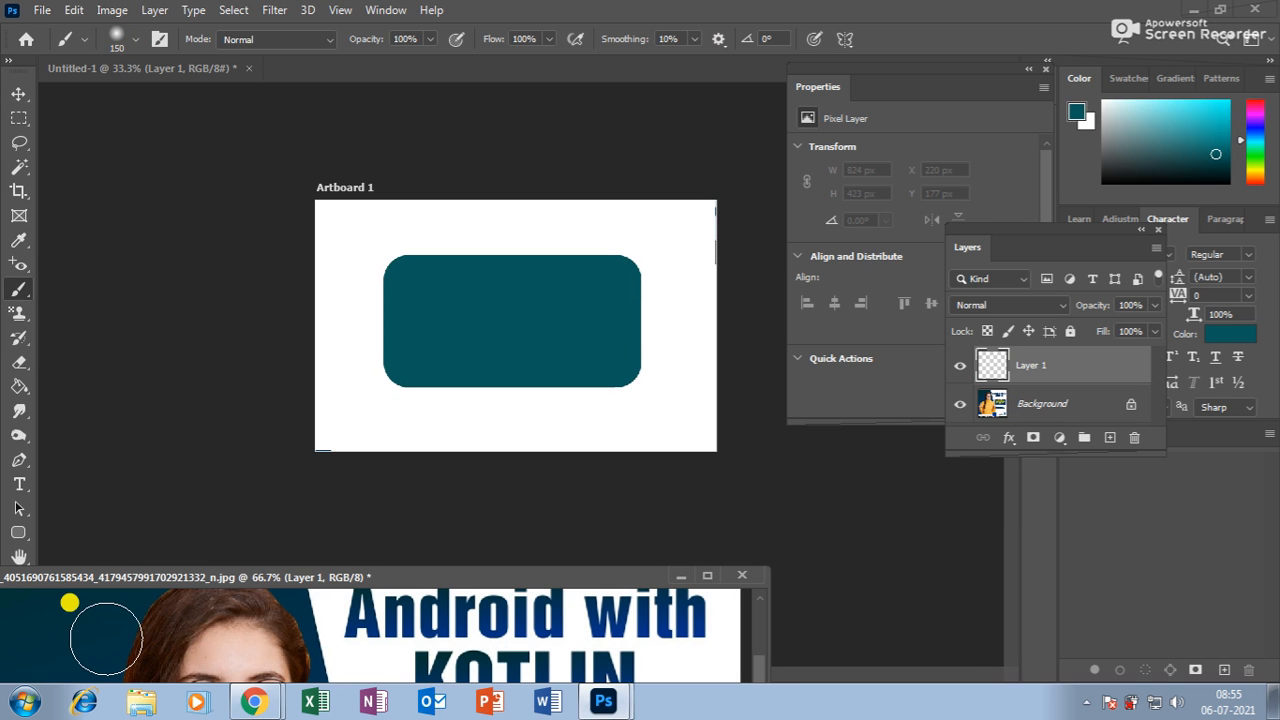
click(469, 323)
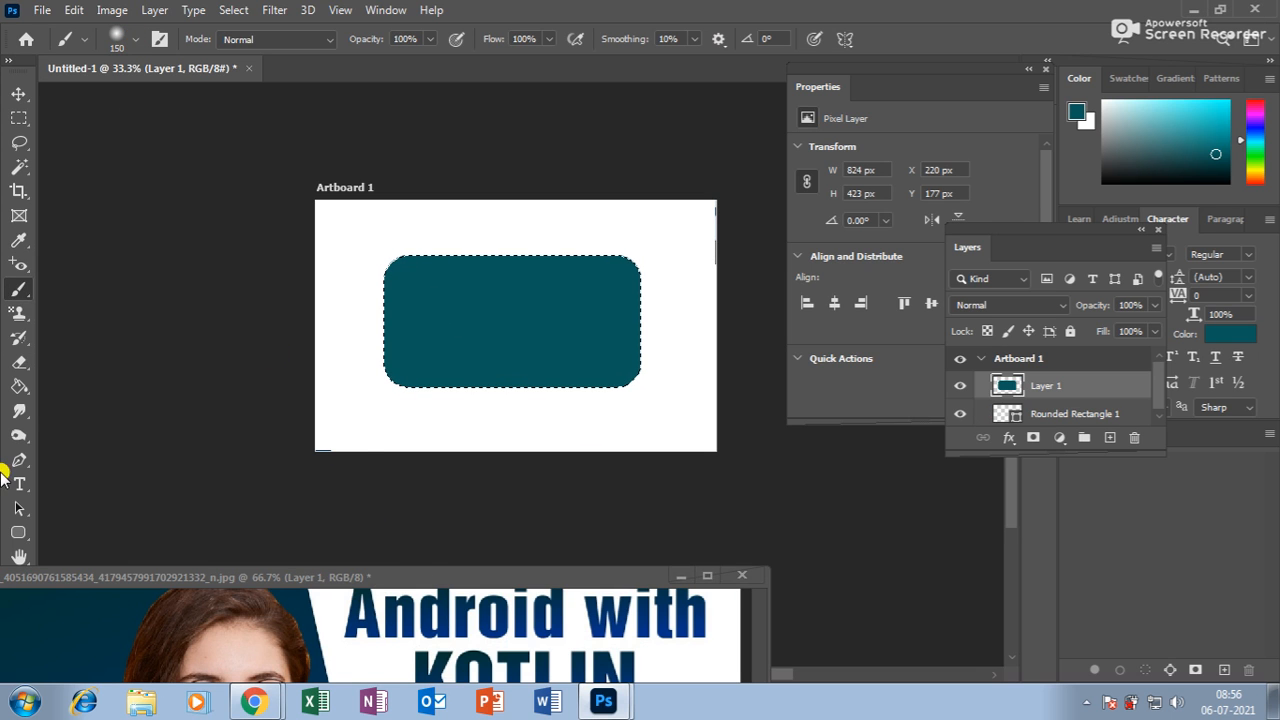
drag(63, 571, 280, 571)
click(12, 643)
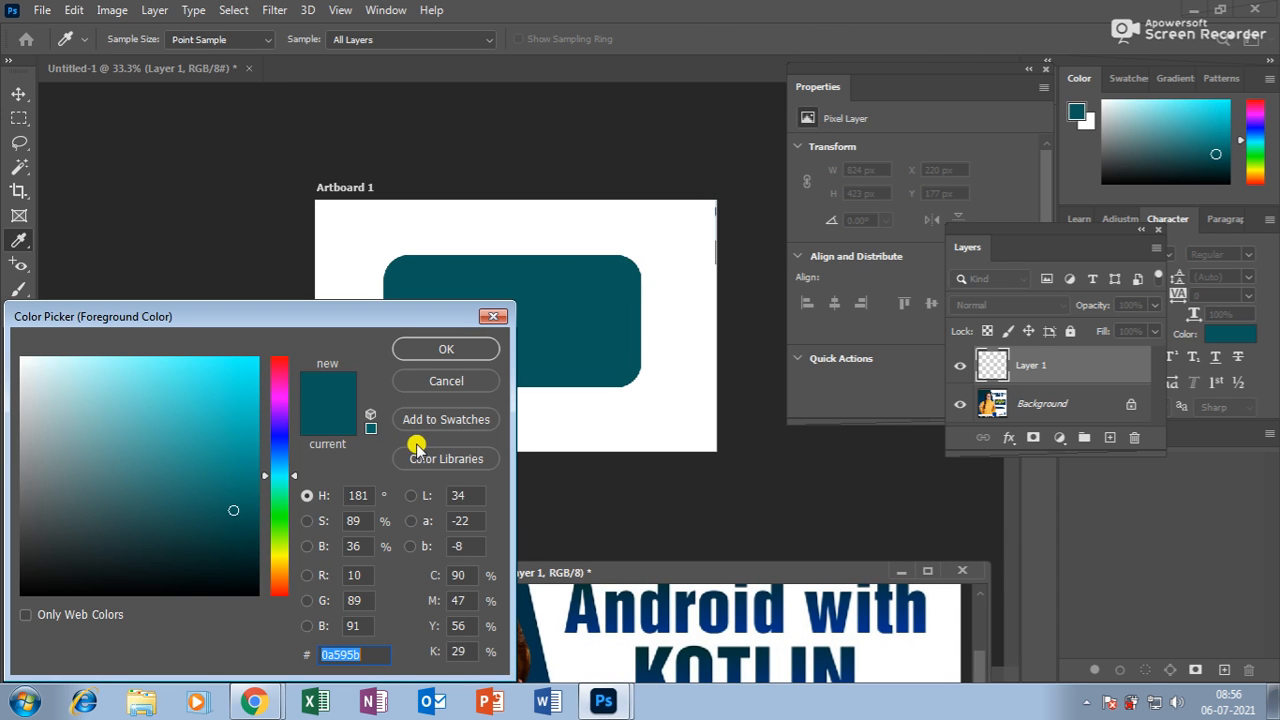
click(271, 444)
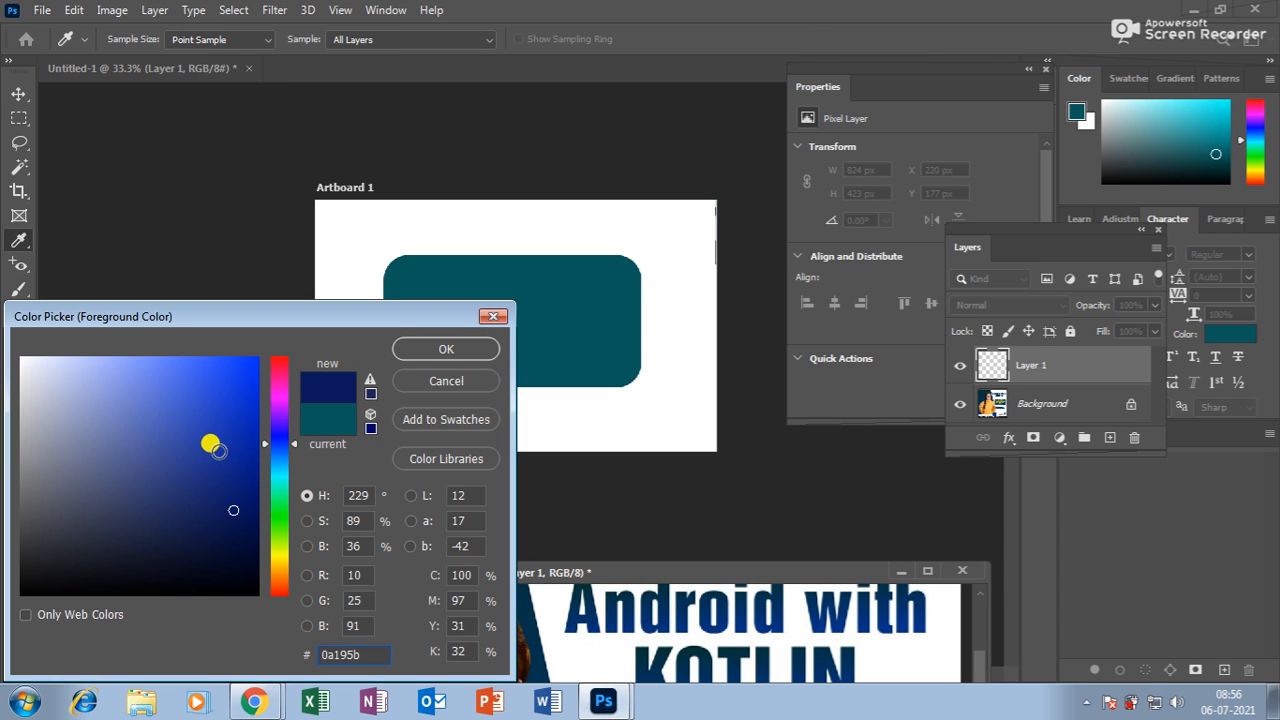
click(219, 434)
drag(228, 412, 240, 392)
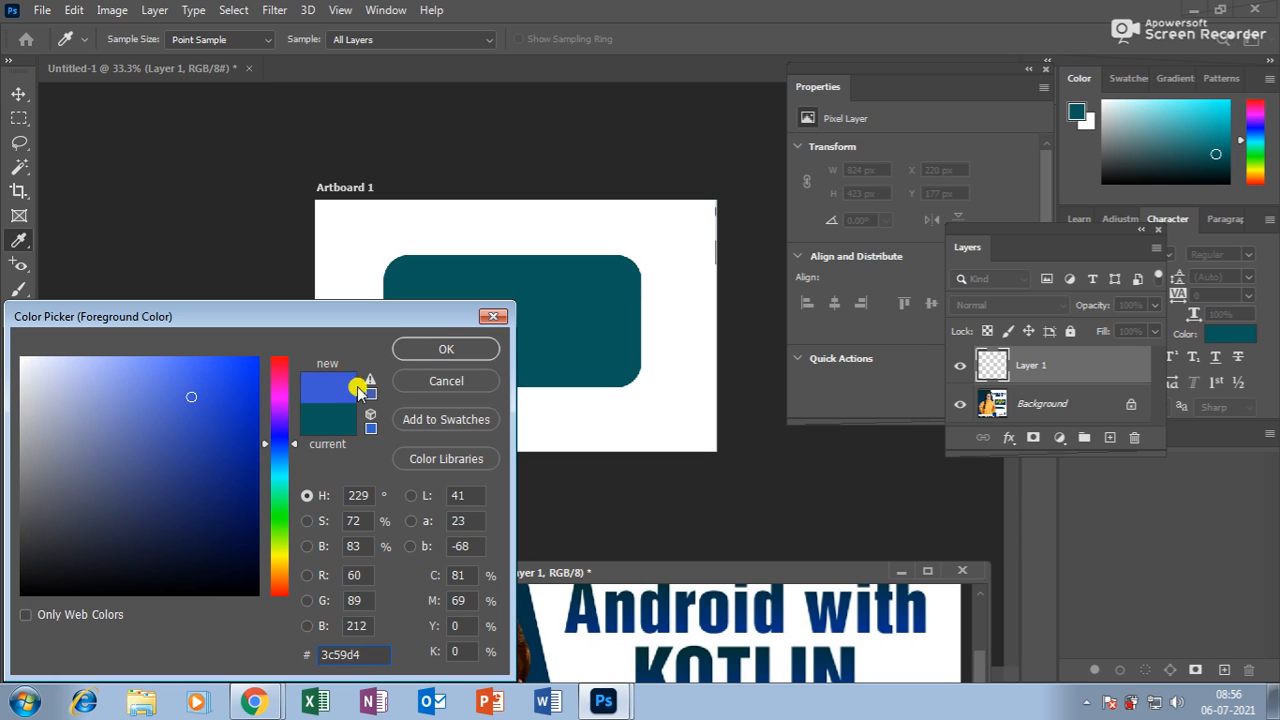
click(213, 418)
click(445, 350)
Paint blue across the lower half of the teal box with a soft 500 px brush at 0% hardness, redoing the first attempt
key(b)
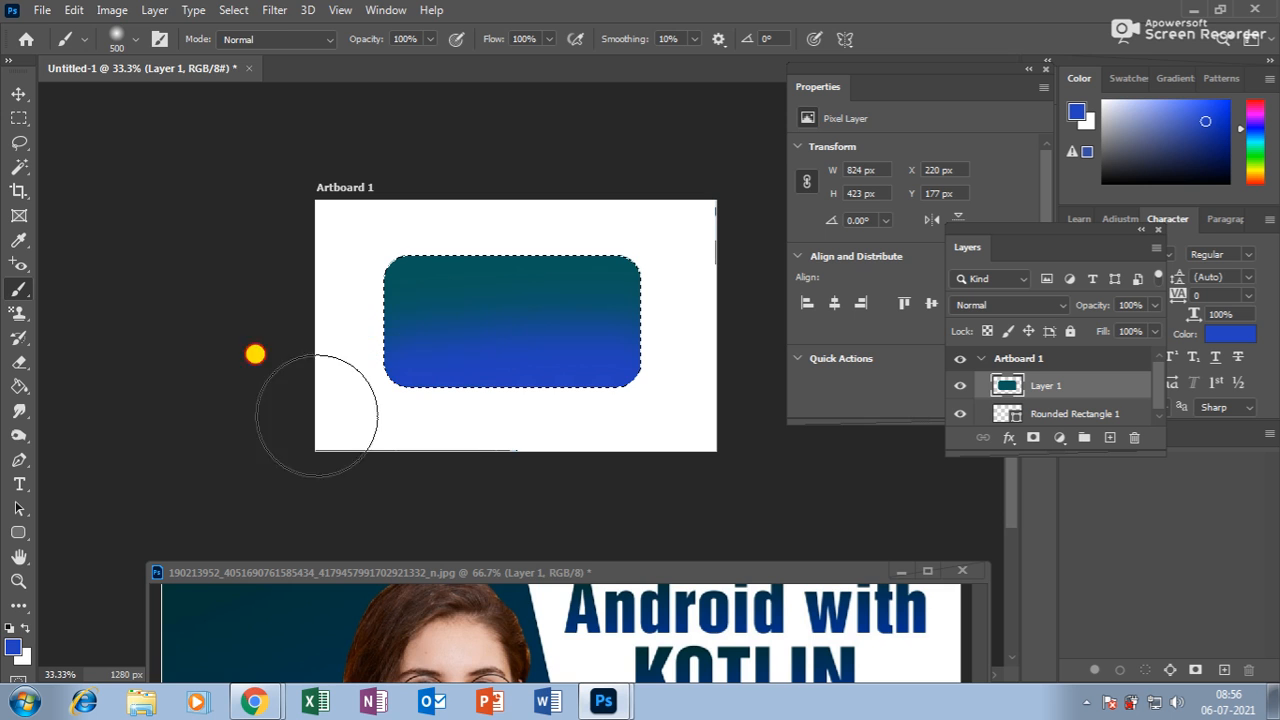
mouse_move(560, 340)
mouse_down()
mouse_move(480, 354)
mouse_move(211, 354)
mouse_move(634, 329)
mouse_up()
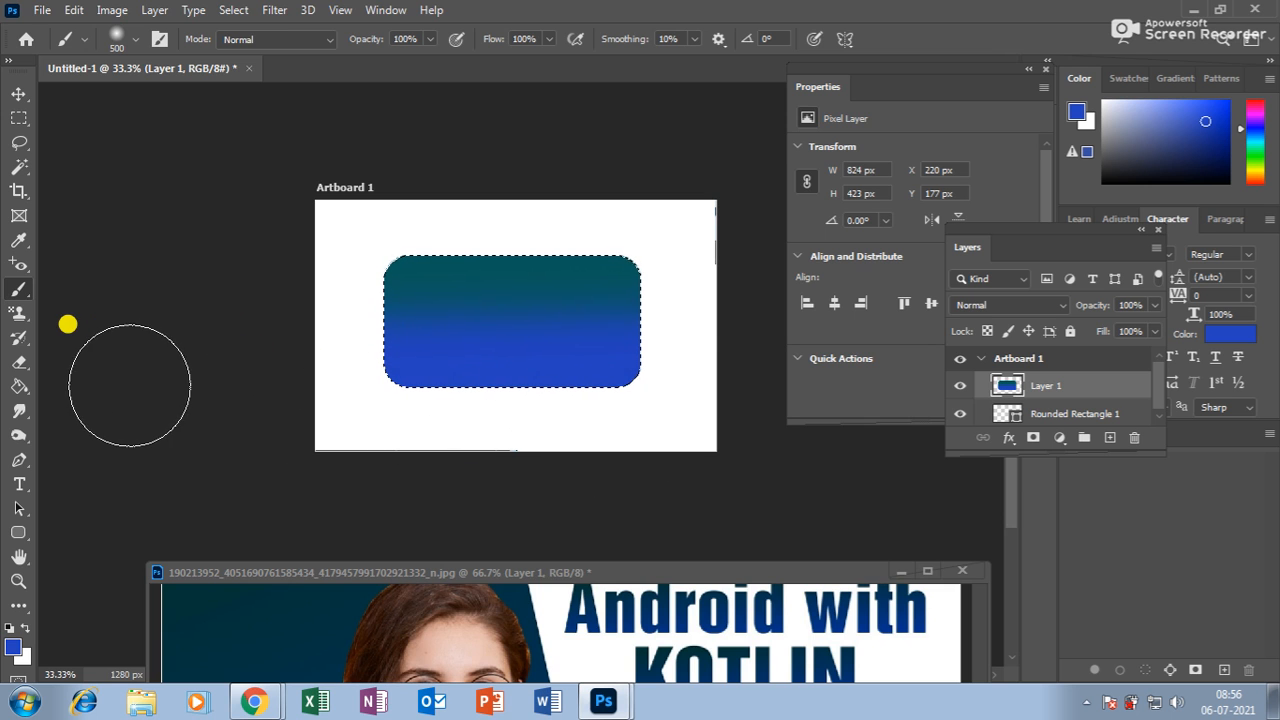
key(ctrl+z)
click(133, 42)
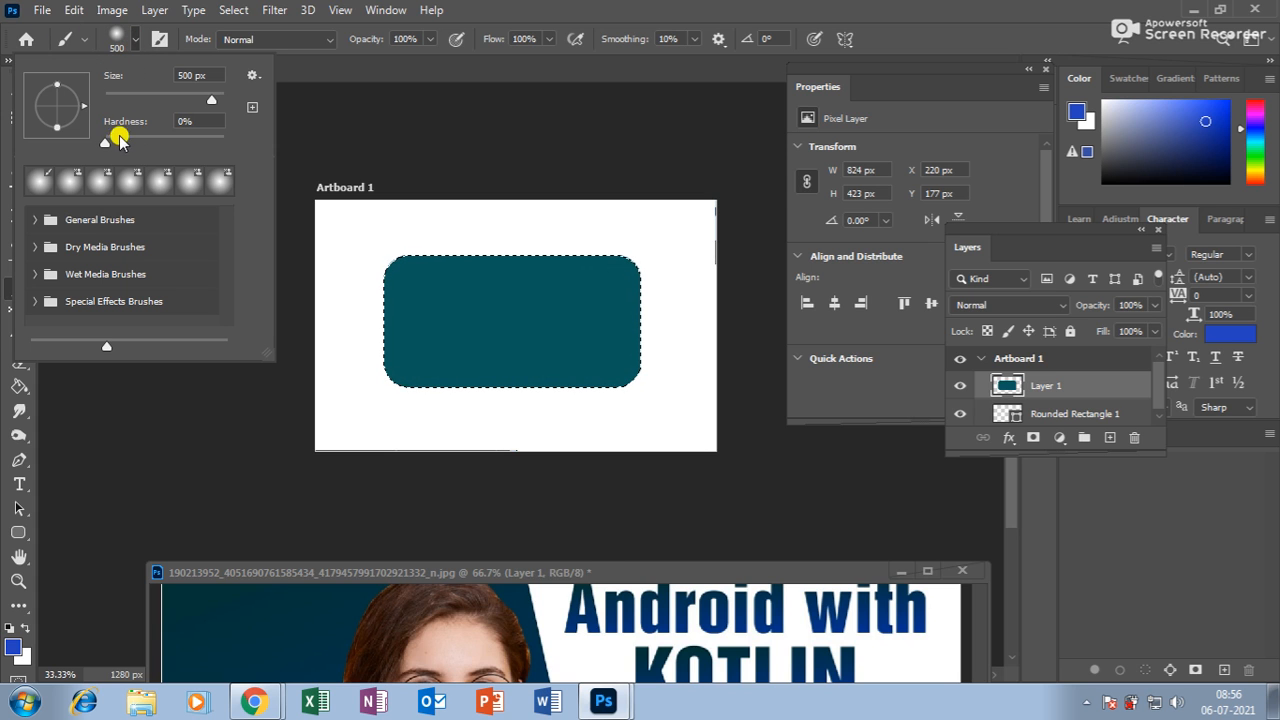
click(135, 42)
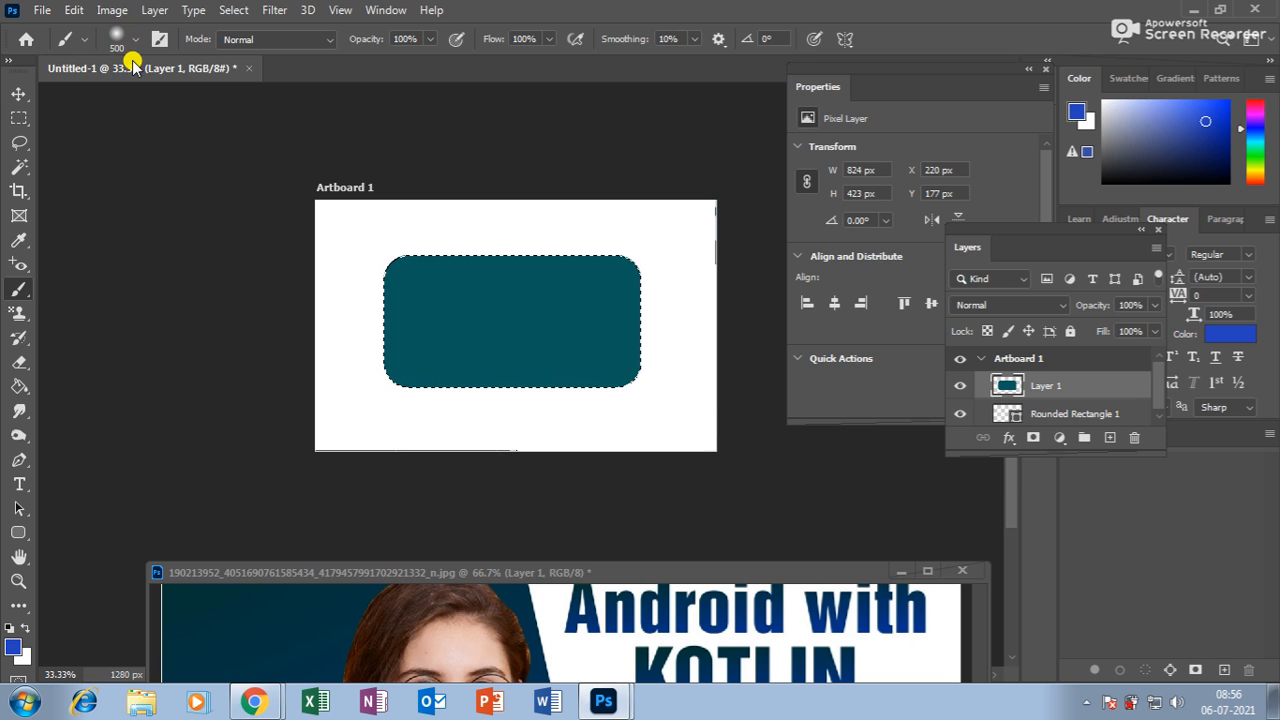
drag(581, 331, 280, 329)
Compare the painted gradient box in Untitled-1 with the poster's "LiVE CLASSES" box by moving the poster window over and away from it
drag(620, 560, 429, 125)
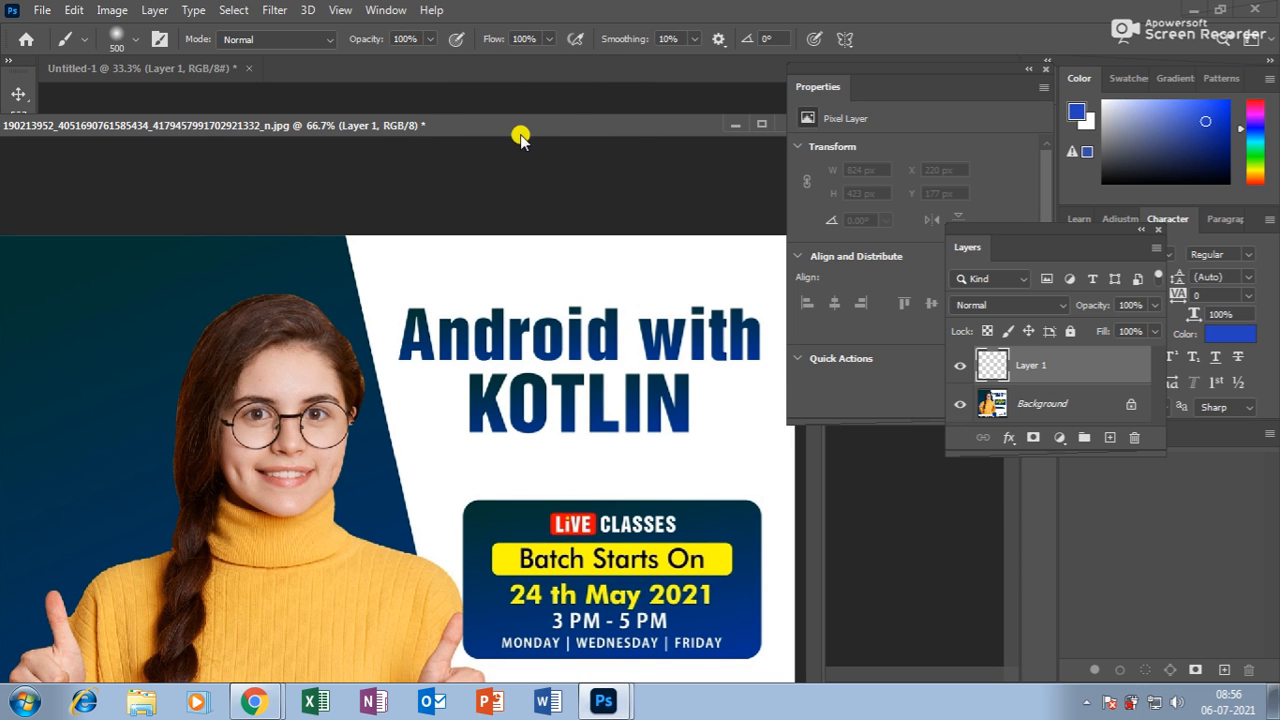
drag(524, 130, 524, 398)
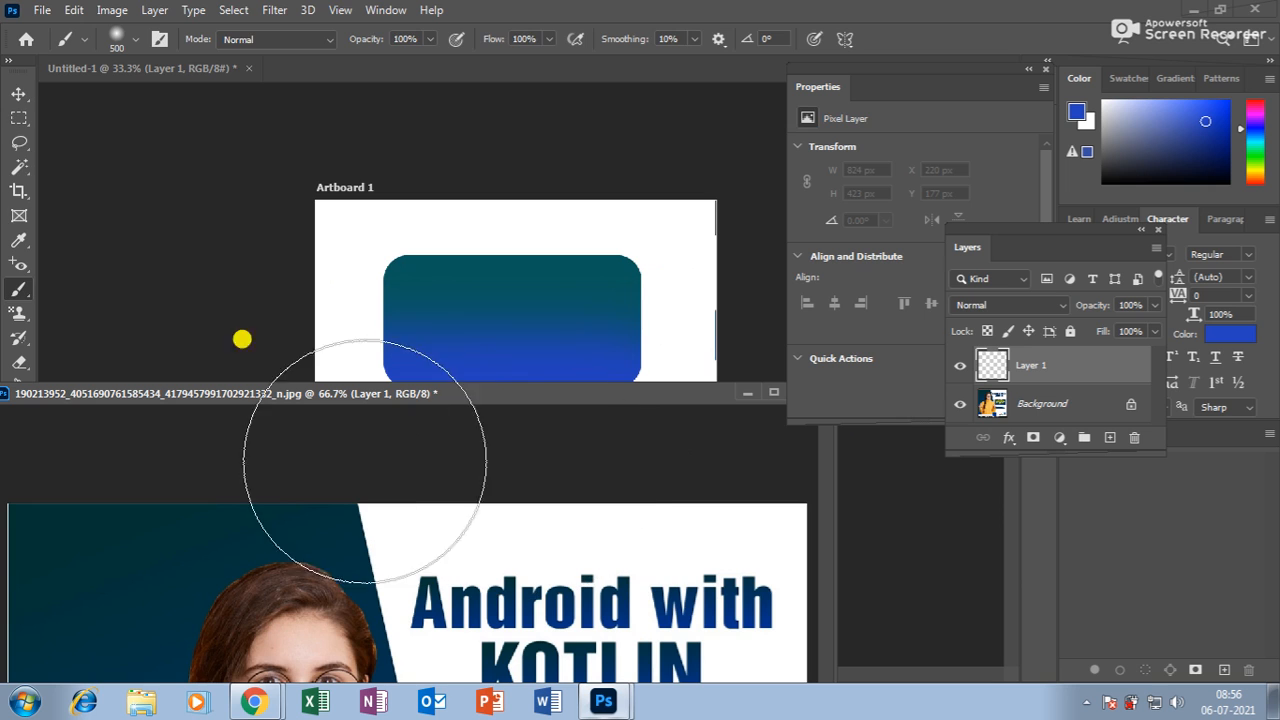
click(19, 93)
drag(437, 393, 517, 487)
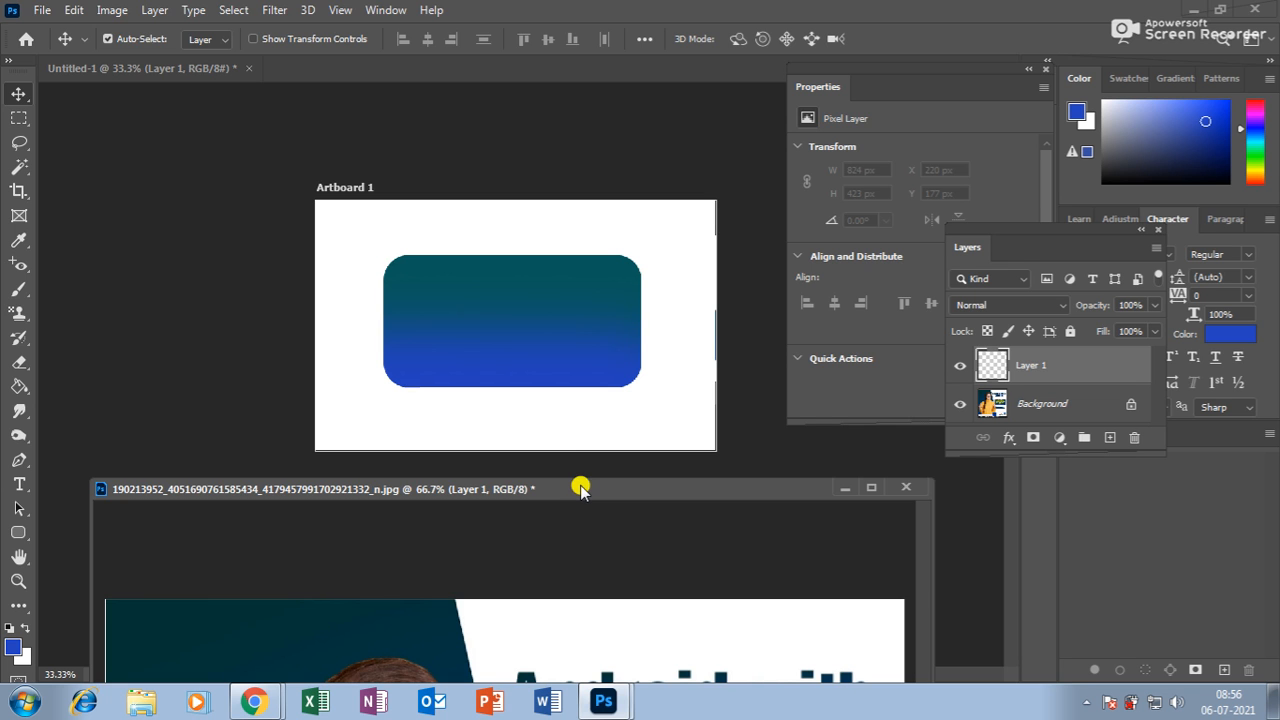
drag(578, 490, 529, 123)
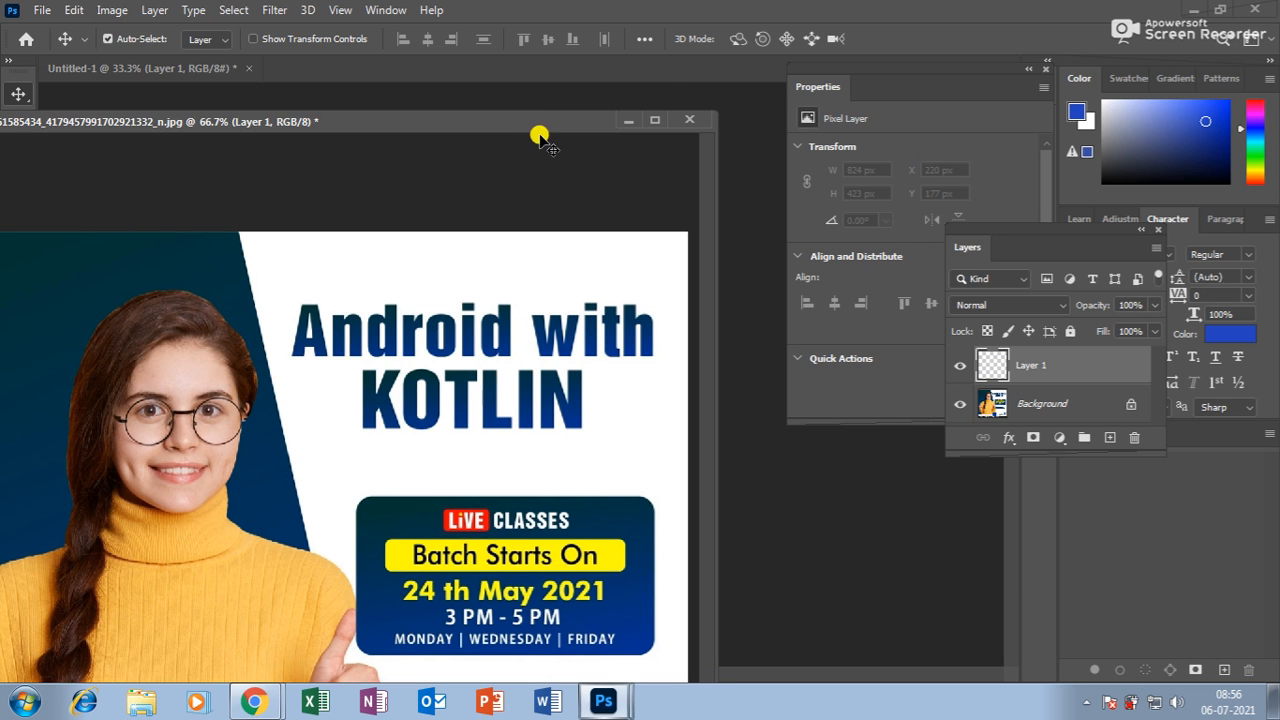
drag(529, 123, 600, 386)
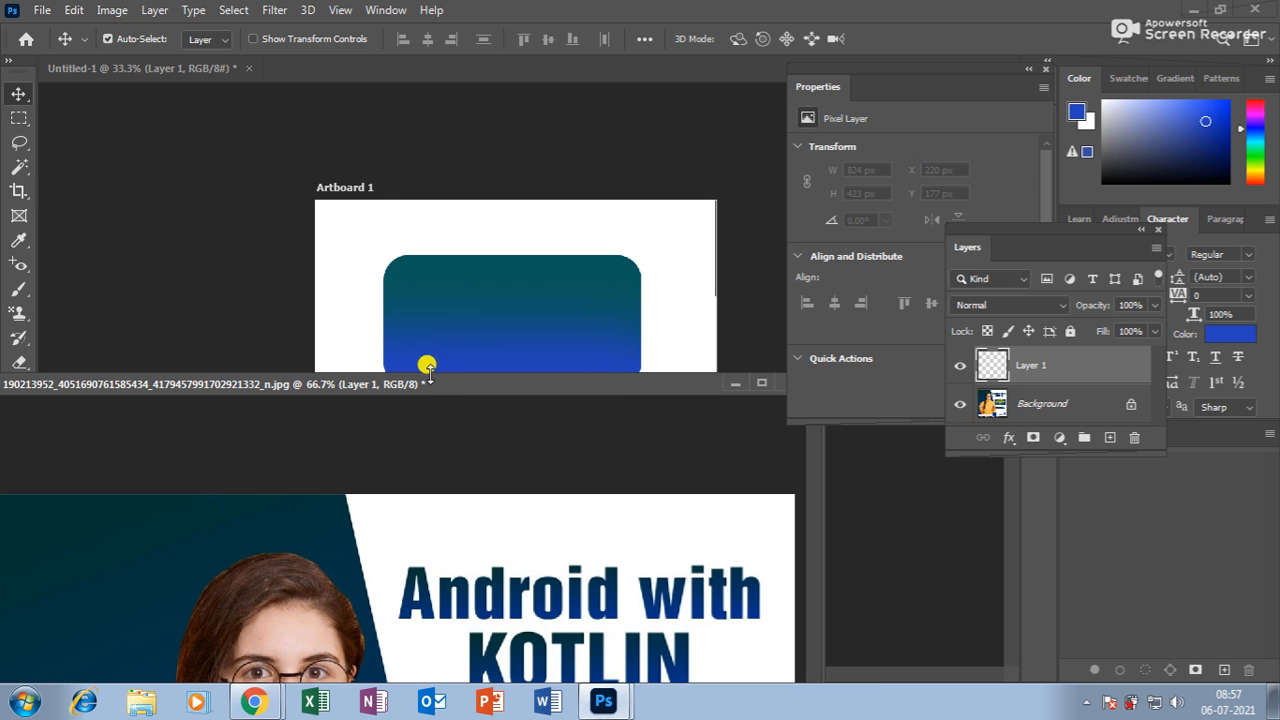
drag(441, 383, 363, 194)
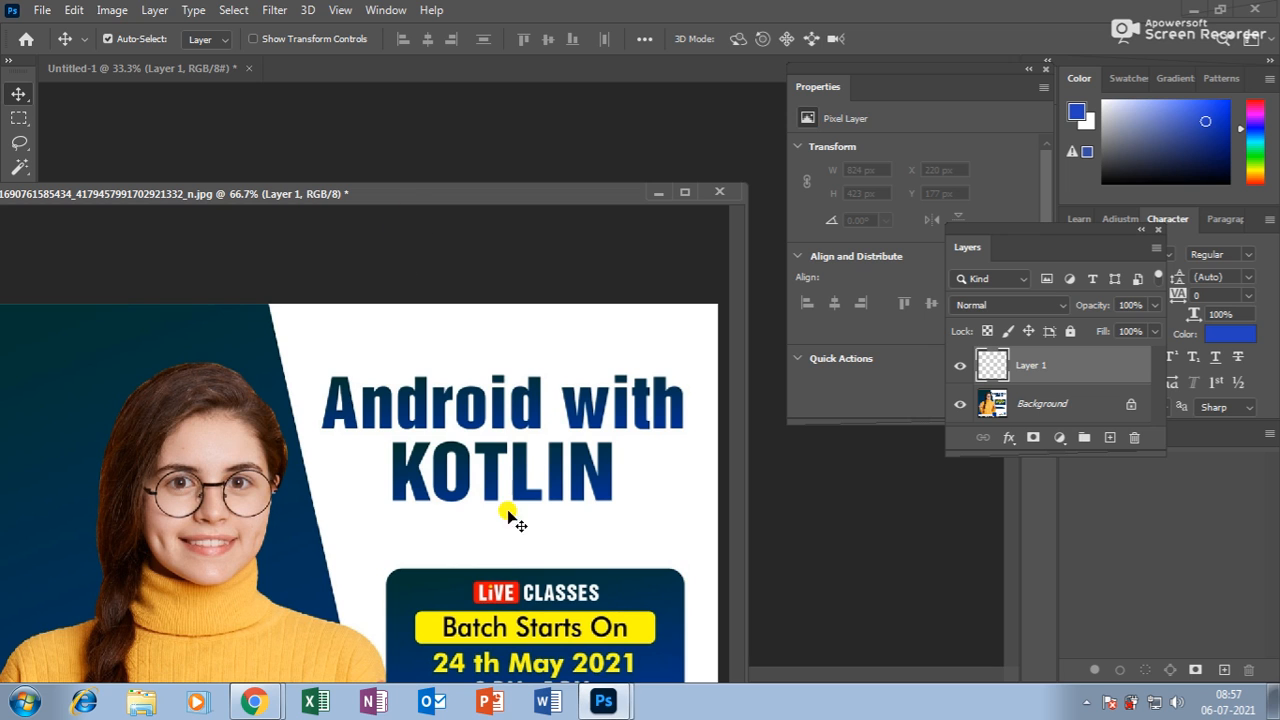
drag(466, 191, 537, 470)
drag(434, 478, 471, 466)
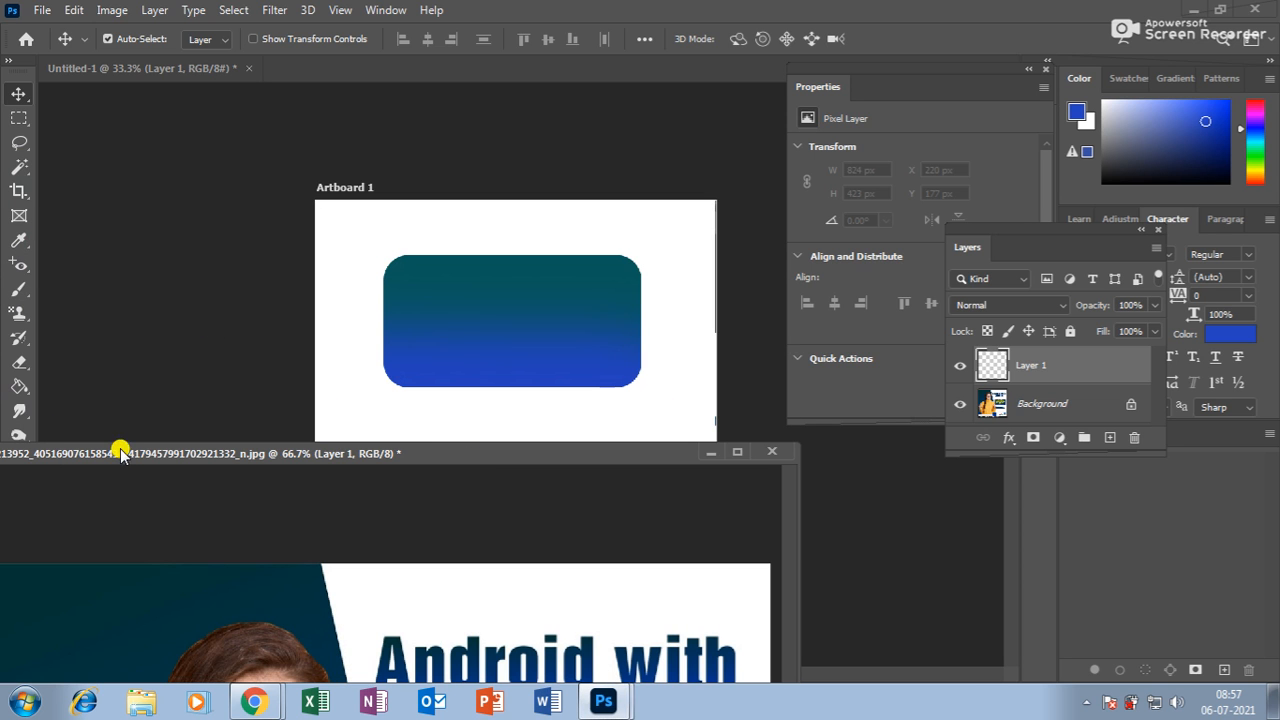
drag(120, 451, 339, 517)
Draw a yellow rounded rectangle about 623 by 111 px inside the gradient box and move it to about X 321, Y 333 px
click(18, 533)
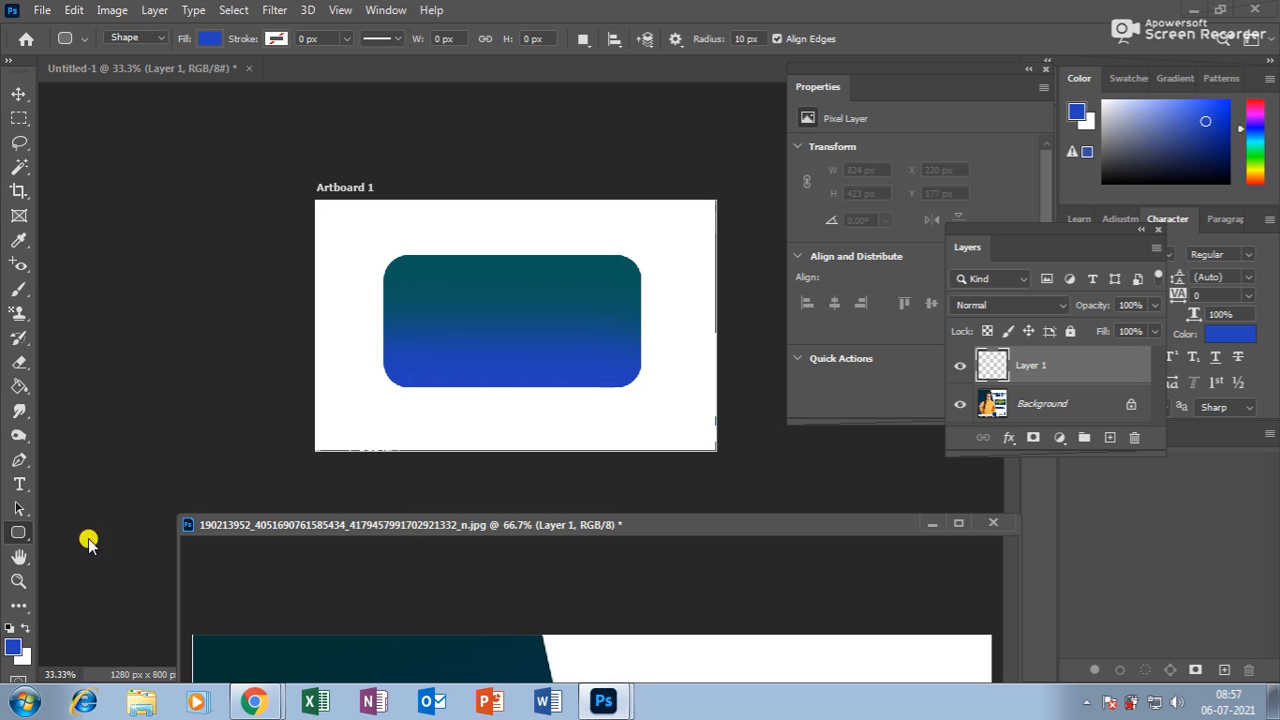
click(433, 289)
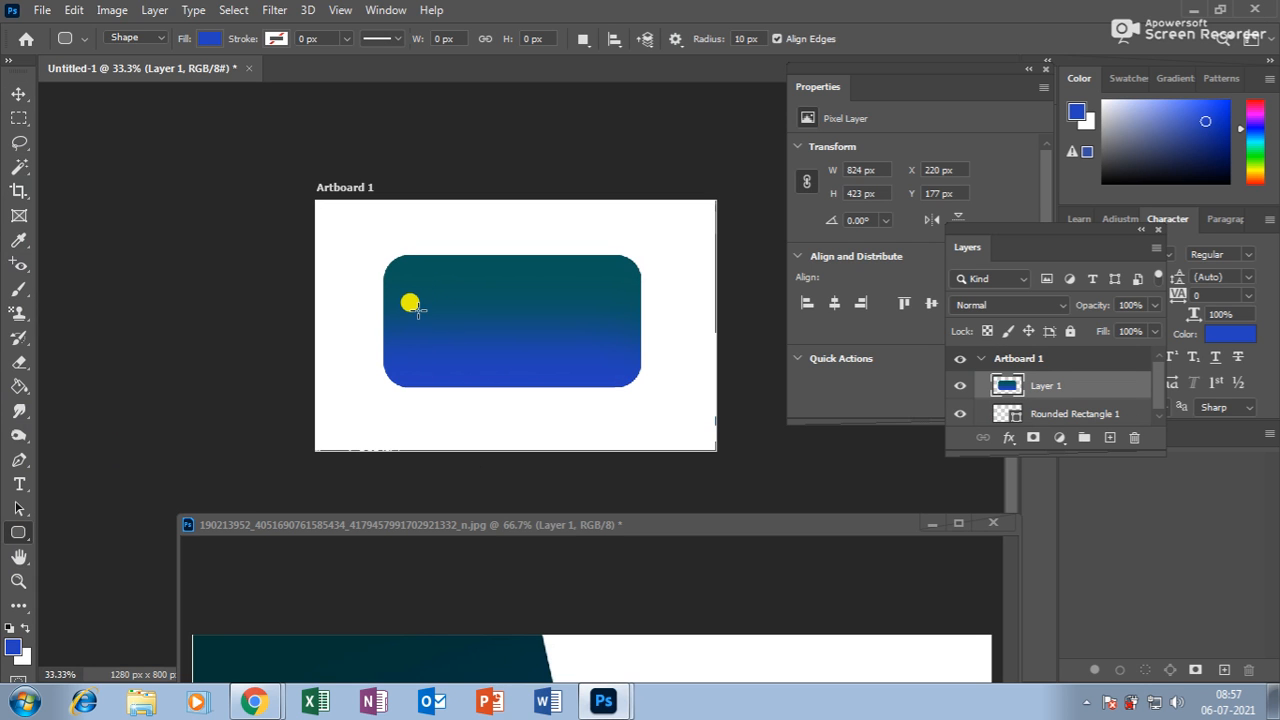
drag(412, 298, 607, 330)
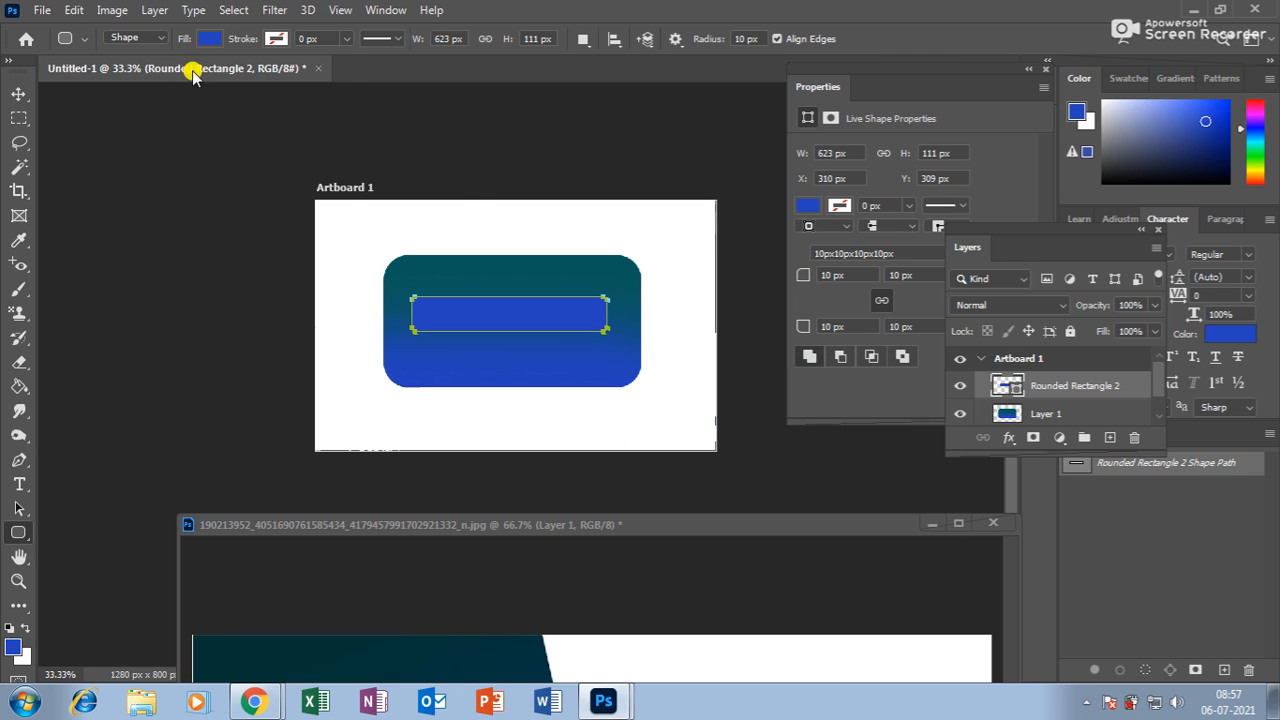
click(211, 38)
click(326, 138)
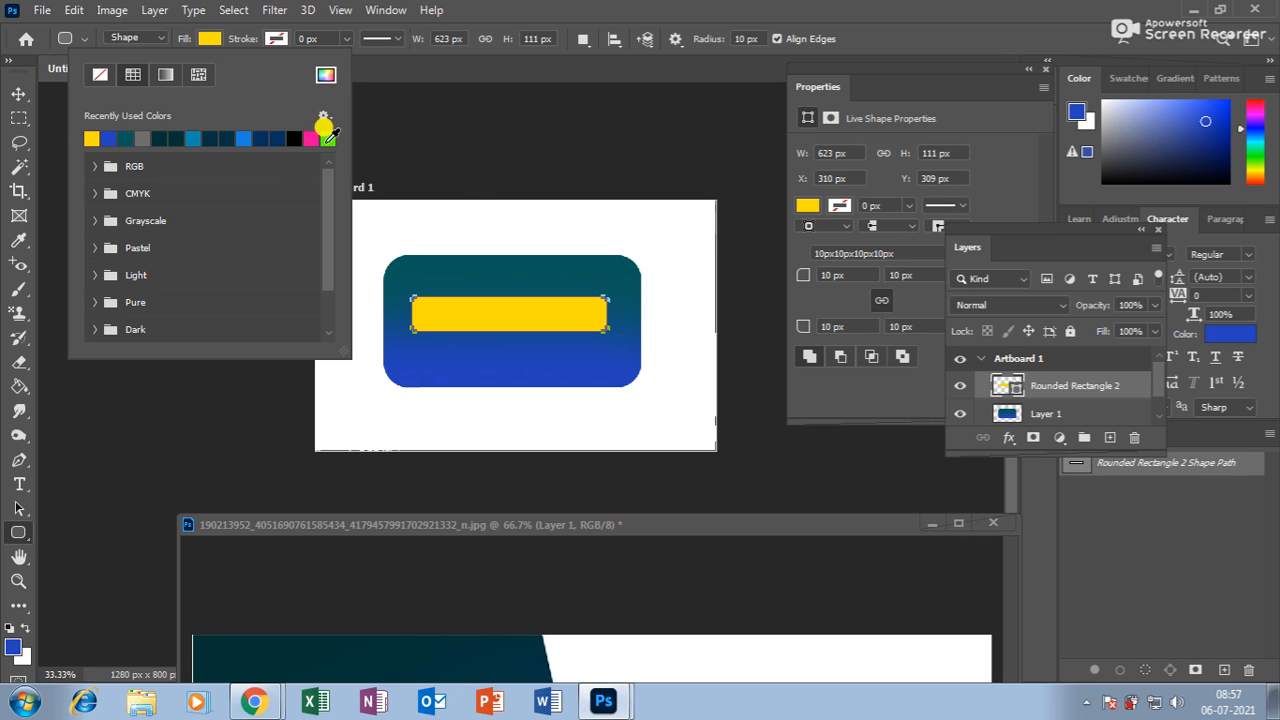
click(22, 93)
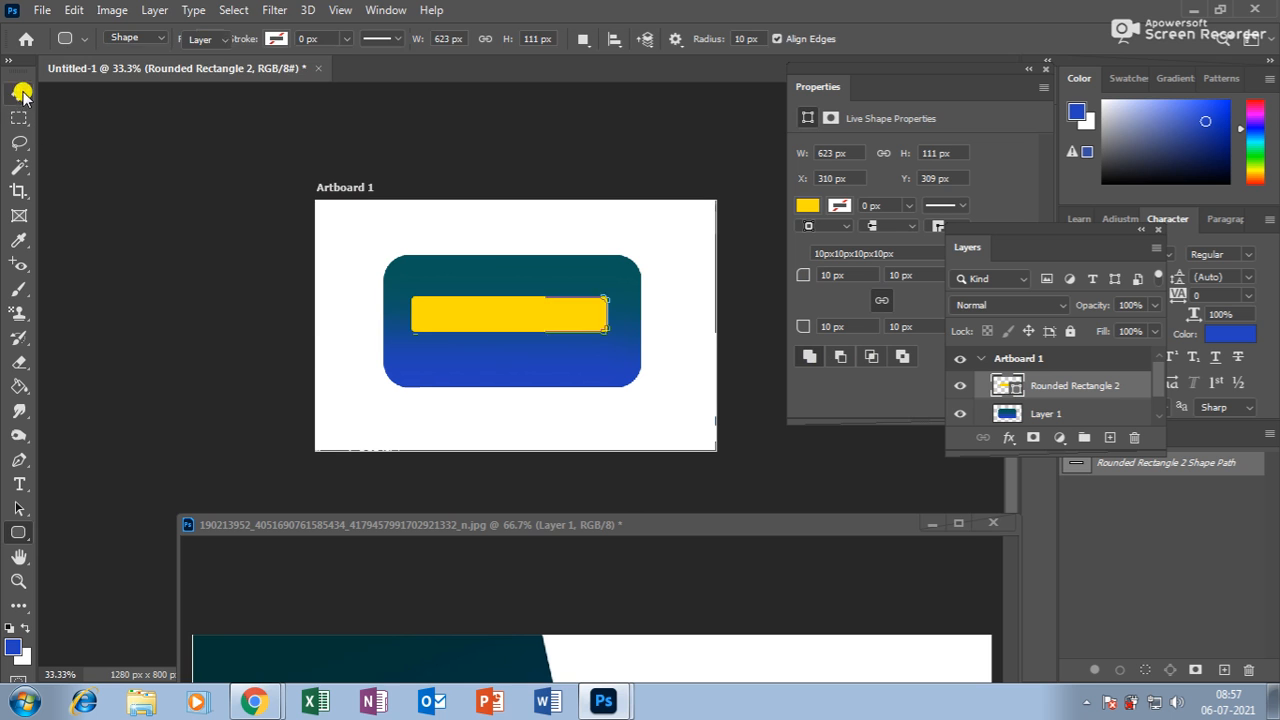
drag(528, 313, 566, 343)
Examine the poster's "LiVE CLASSES" box, fees label and overall layout at several zoom levels
drag(624, 520, 500, 251)
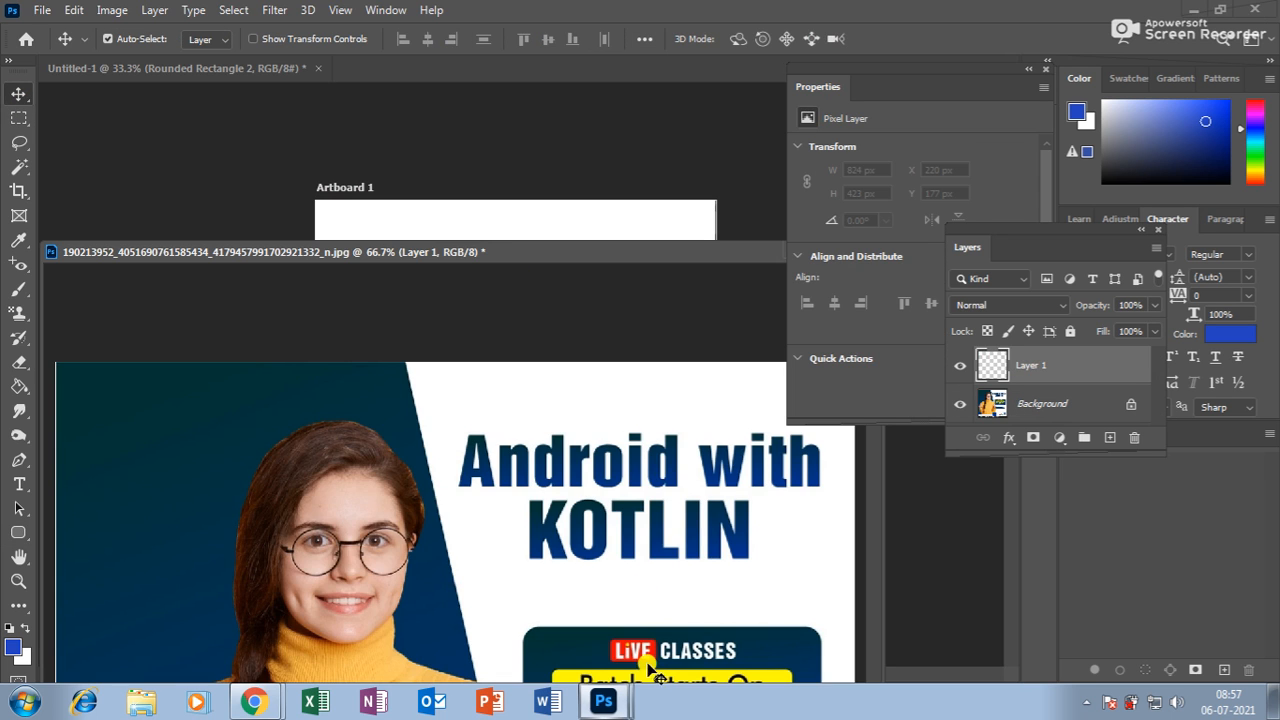
drag(610, 255, 613, 89)
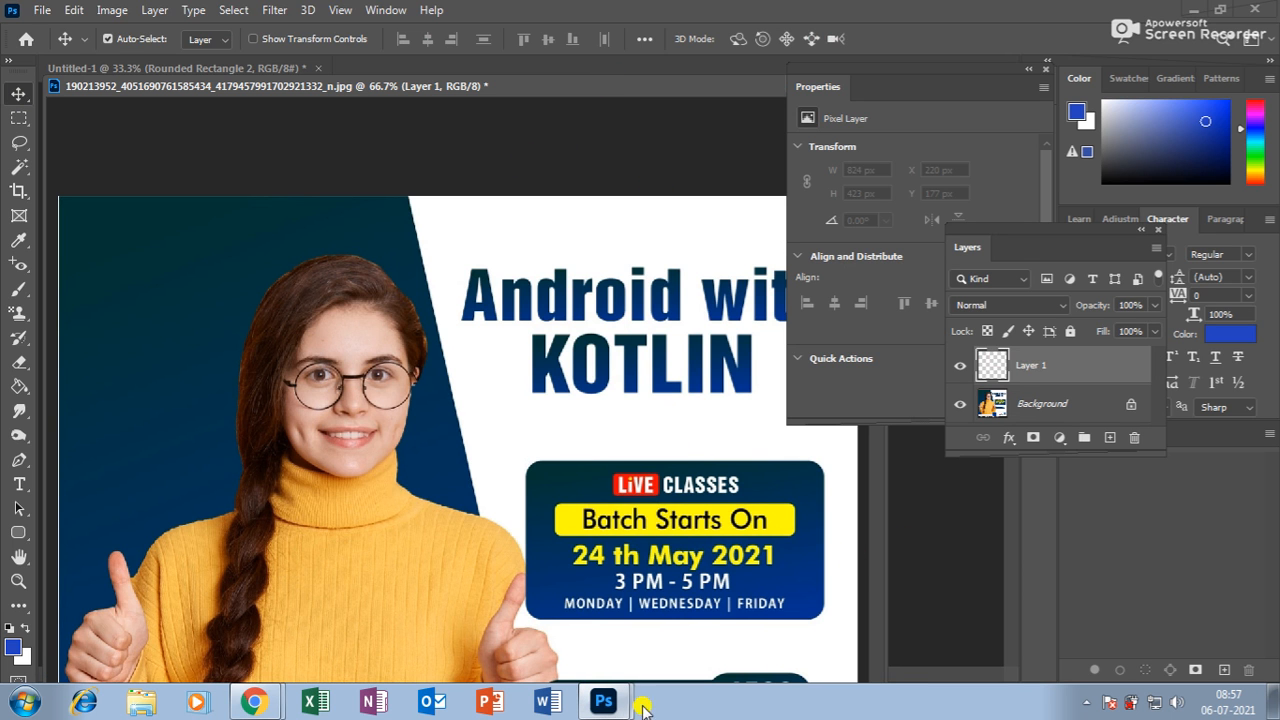
key(ctrl+minus)
key(ctrl+minus)
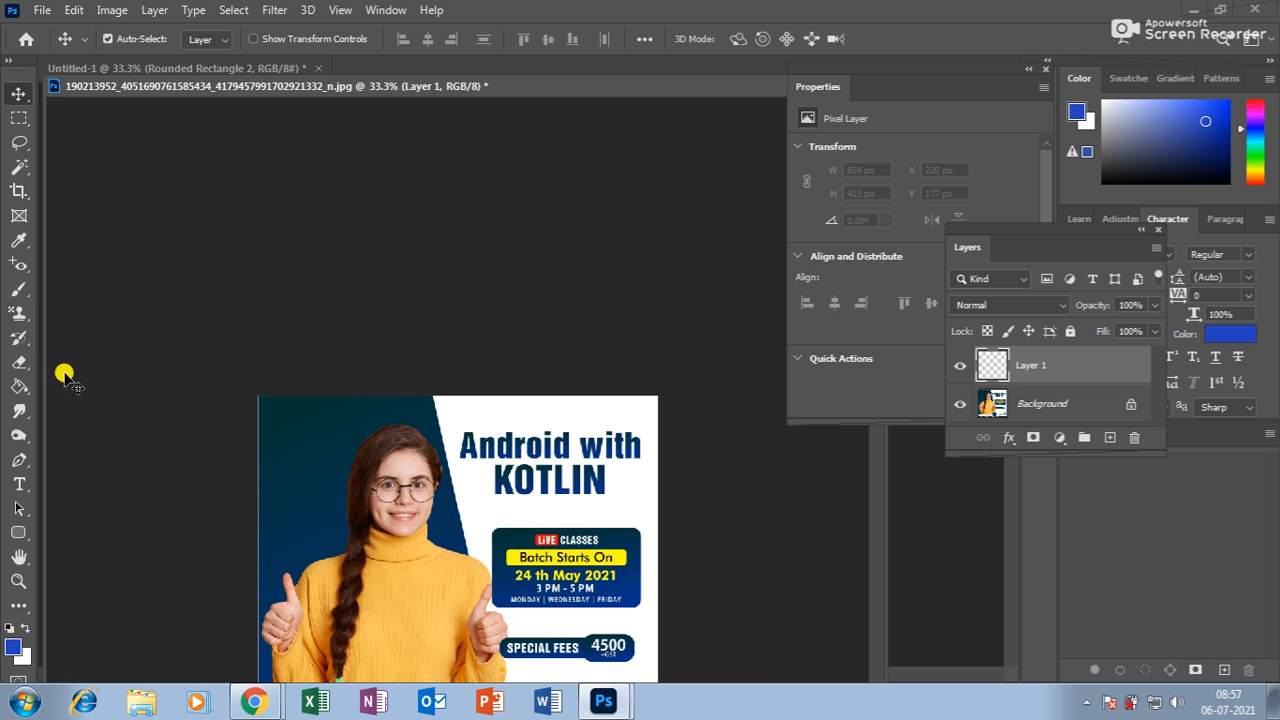
click(276, 65)
drag(471, 3, 470, 5)
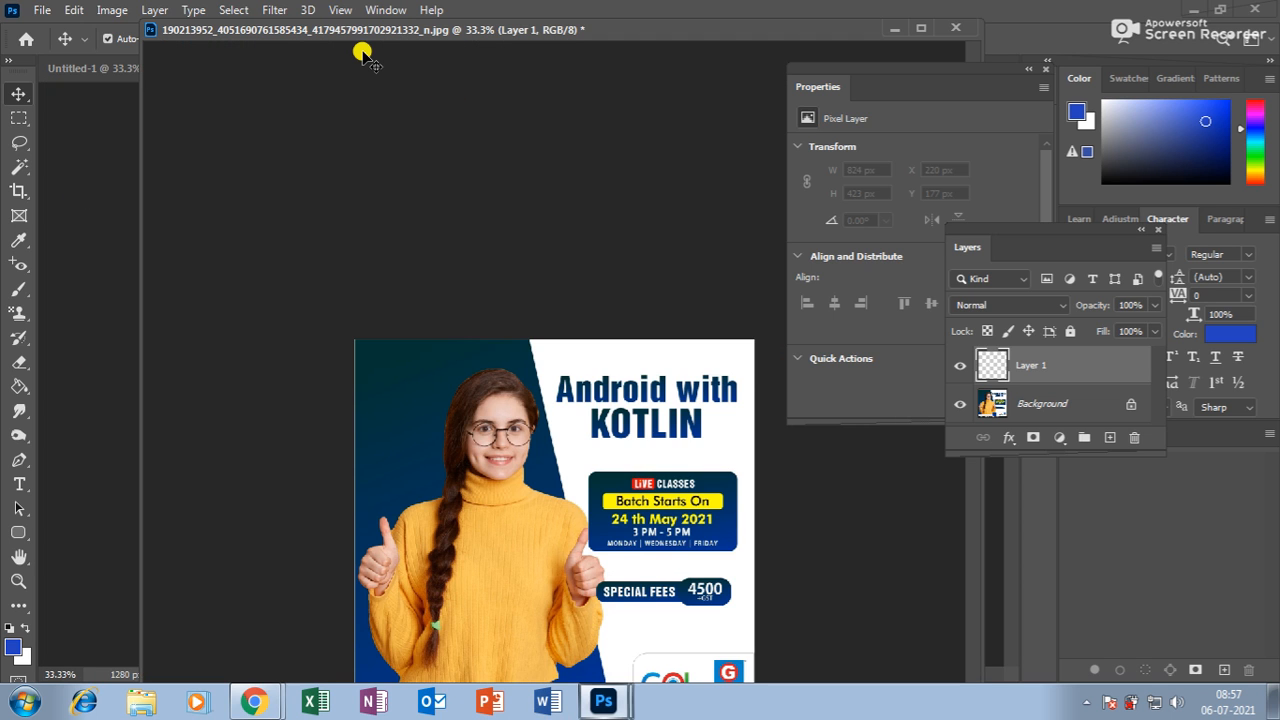
key(ctrl+minus)
key(ctrl+minus)
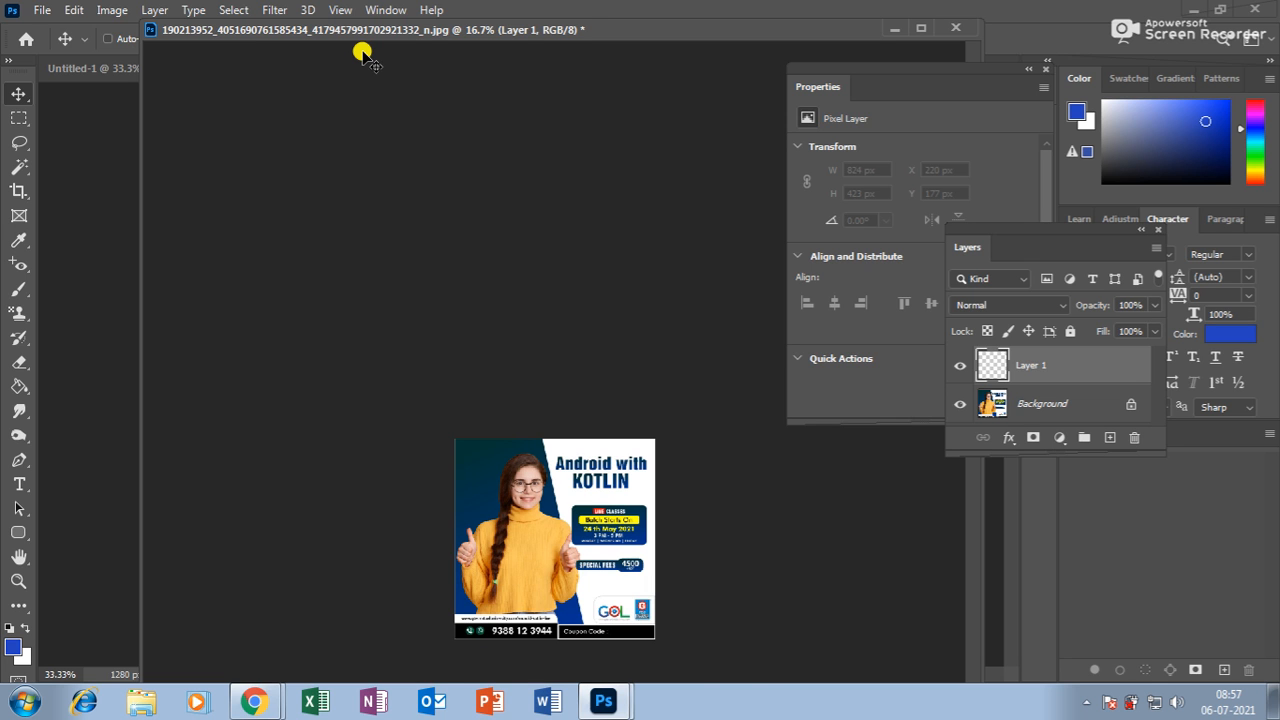
key(ctrl+plus)
key(ctrl+plus)
key(ctrl+plus)
key(ctrl+plus)
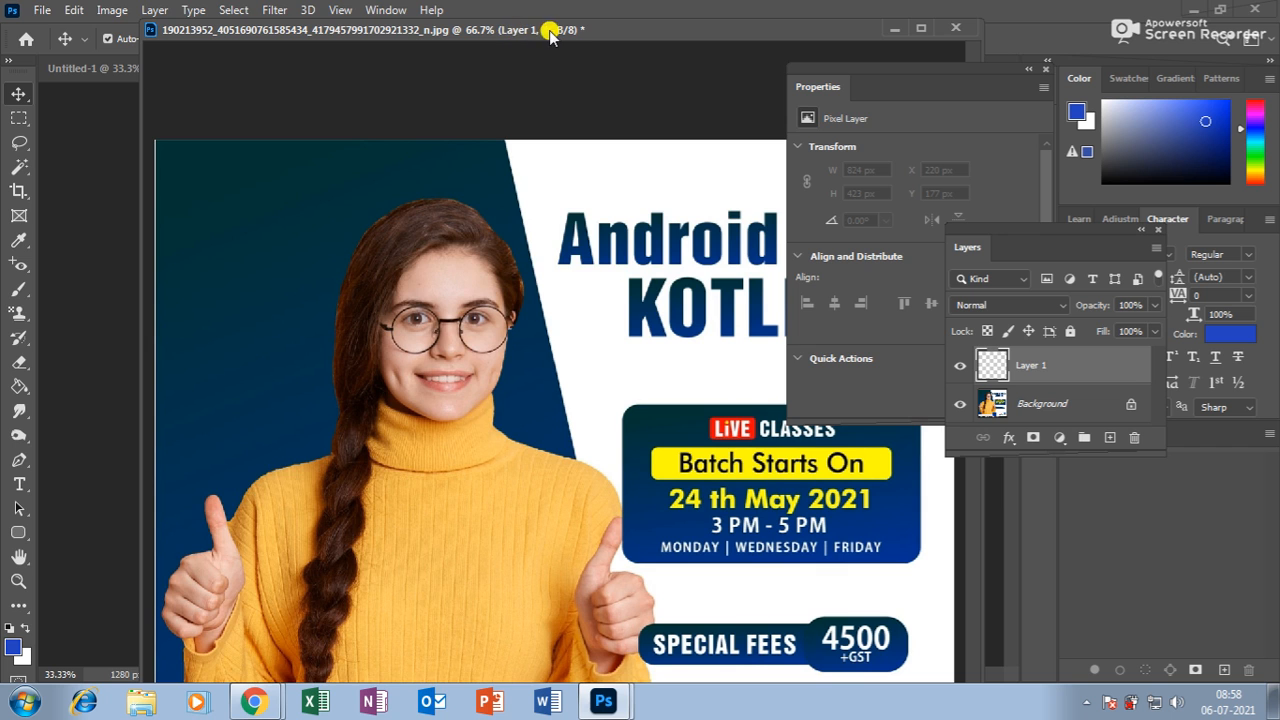
Move the poster window off the artboard and close the poster document
drag(609, 35, 426, 142)
drag(670, 136, 516, 172)
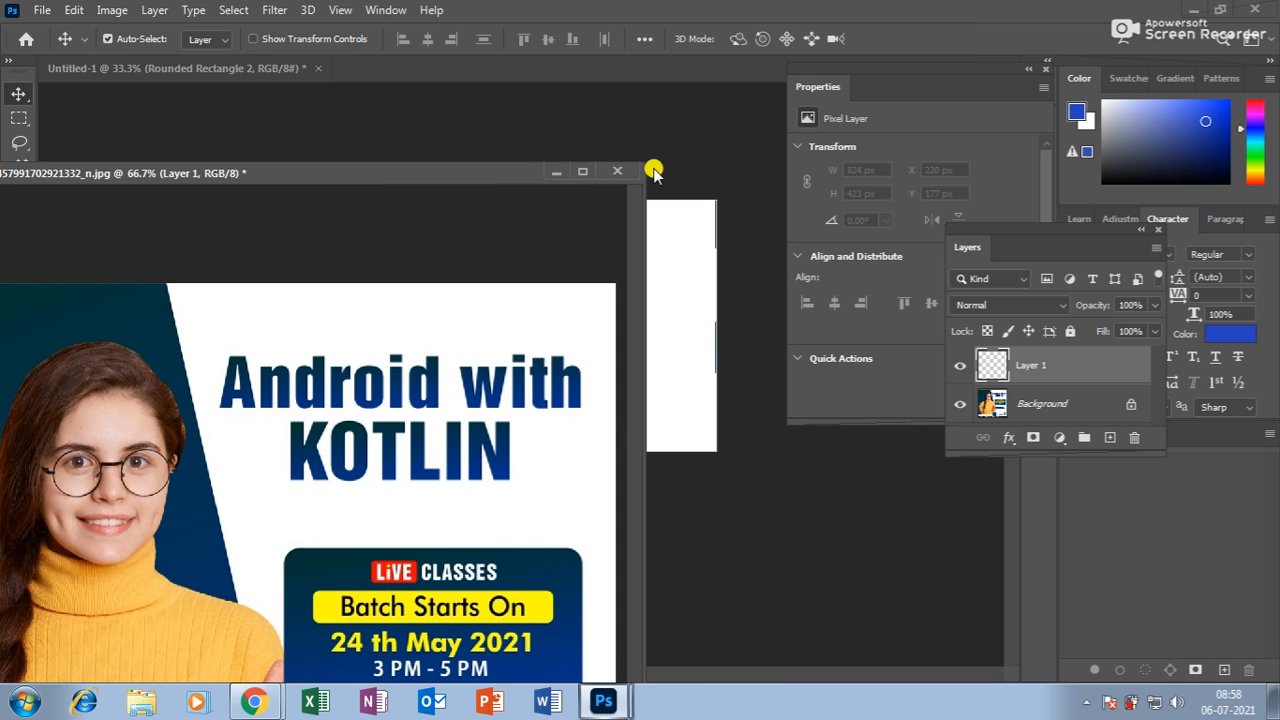
click(624, 170)
click(494, 231)
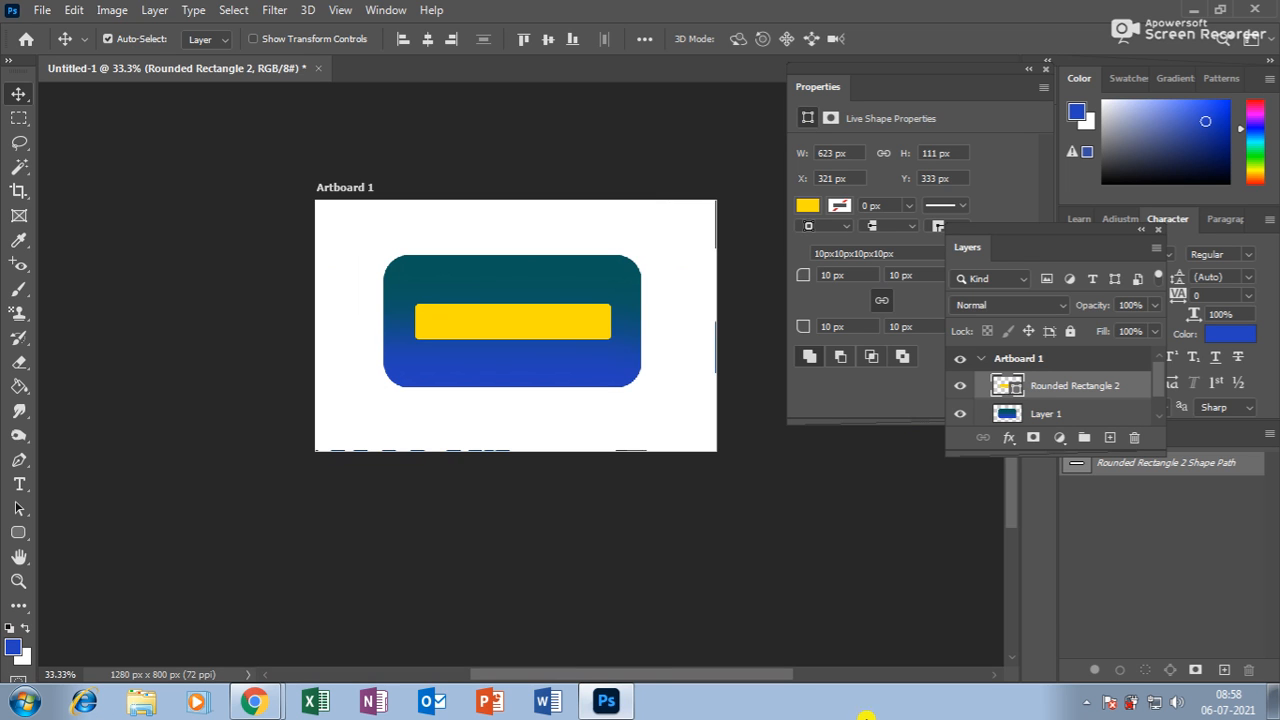
click(1087, 702)
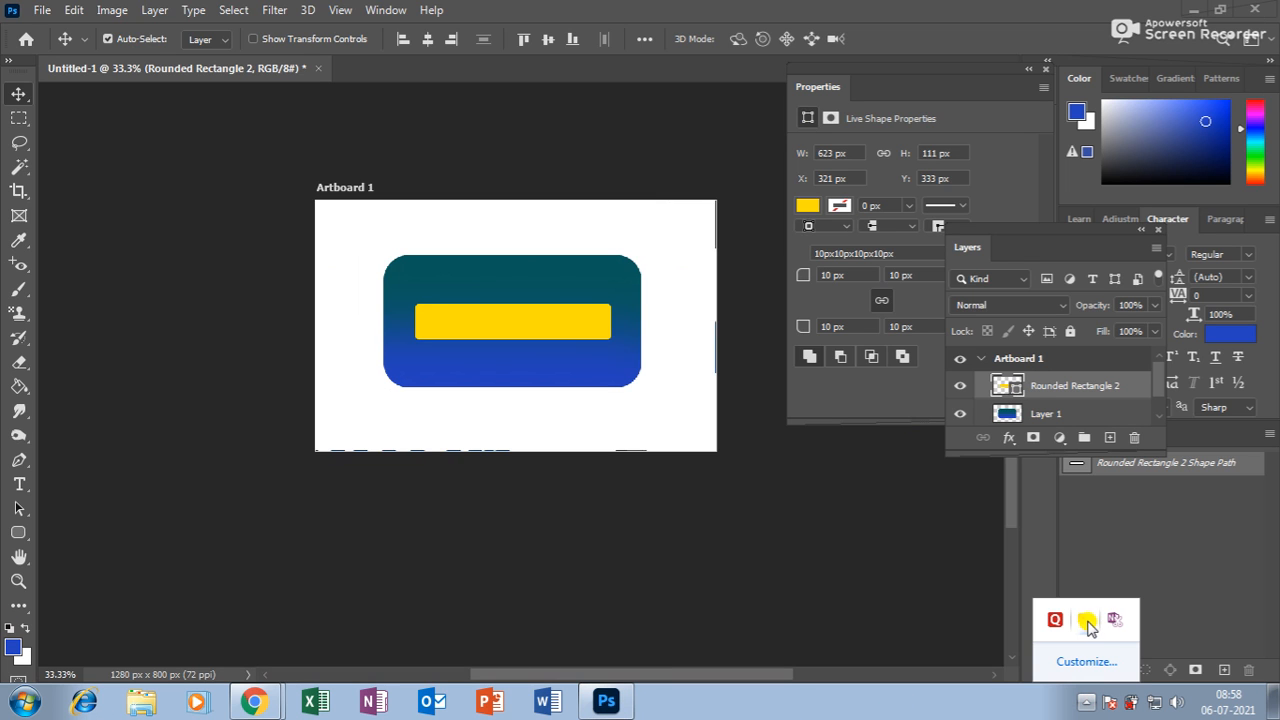